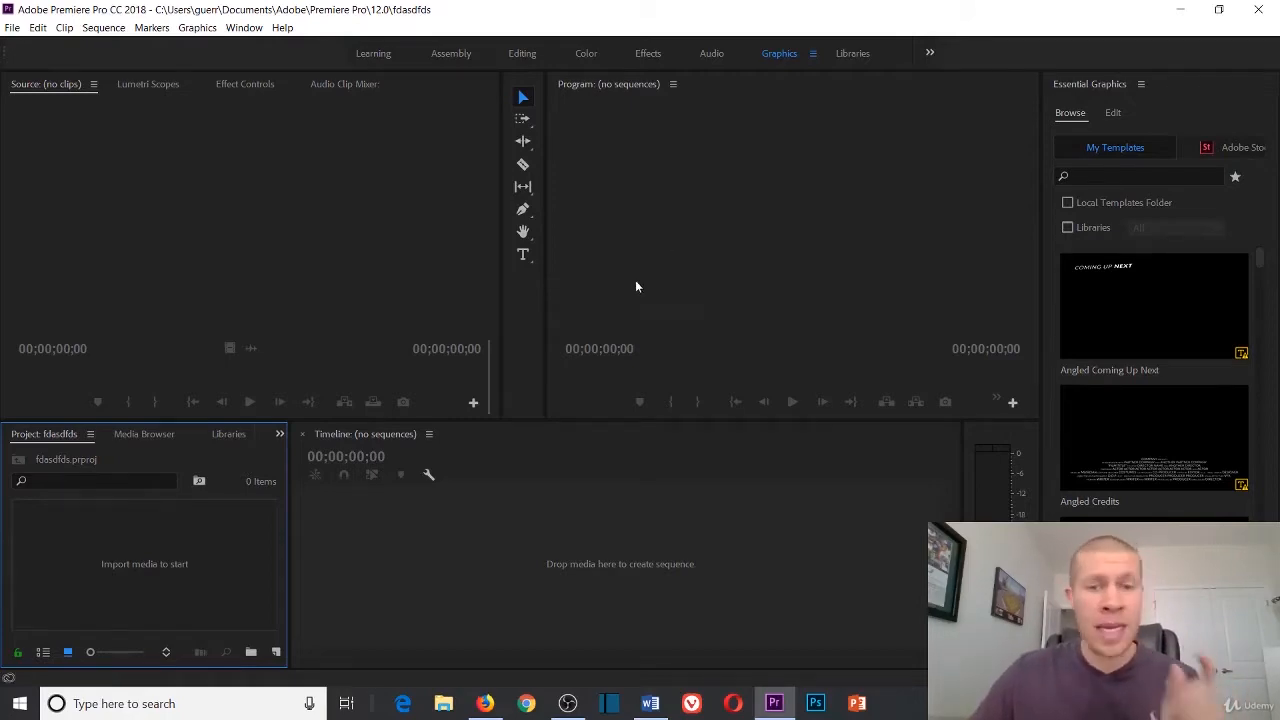
- Switch to OBS to examine its scenes, sources and audio mixer, and return to Premiere Pro
{"action": "left_click", "coordinate": [566, 704]}
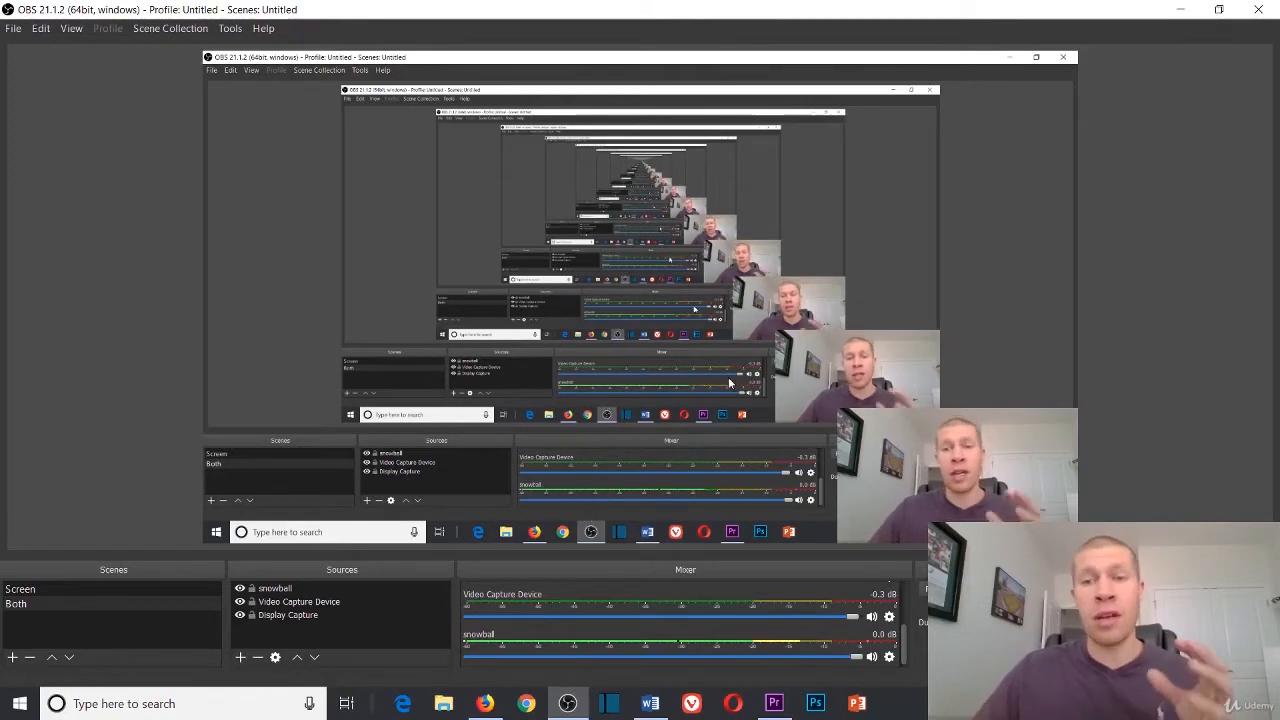
{"action": "left_click", "coordinate": [580, 708]}
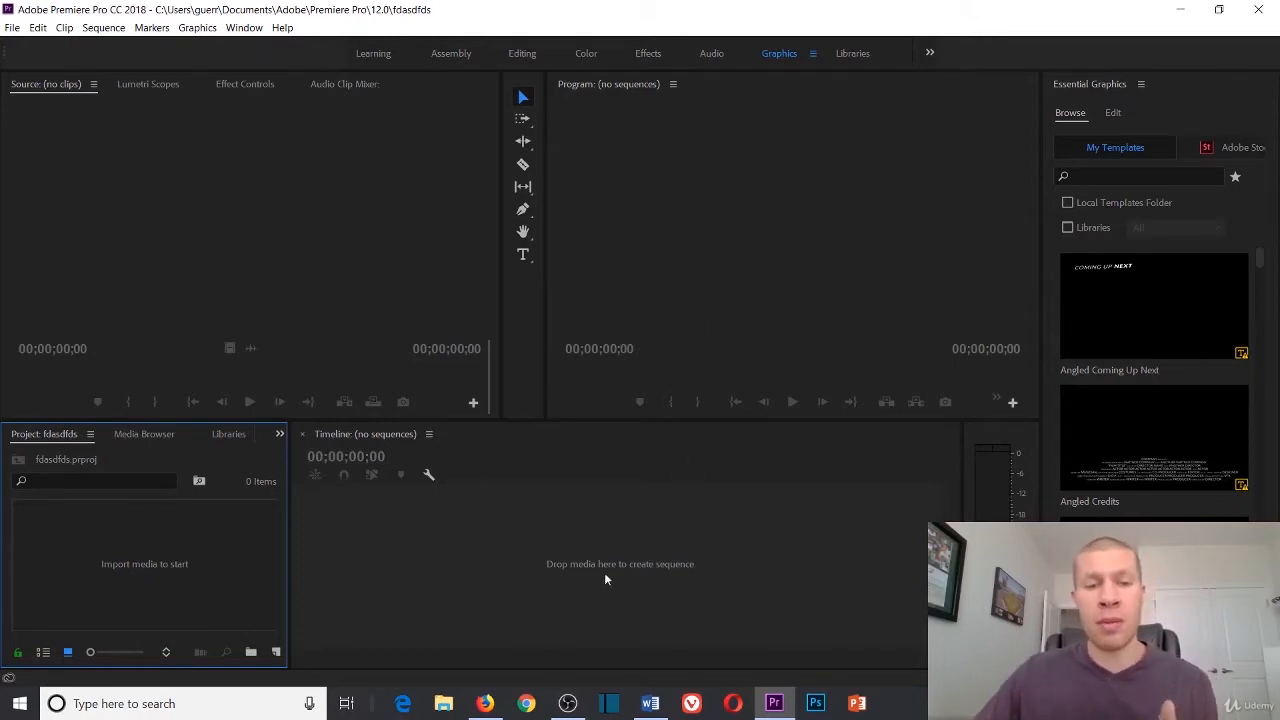
{"action": "left_click", "coordinate": [567, 703]}
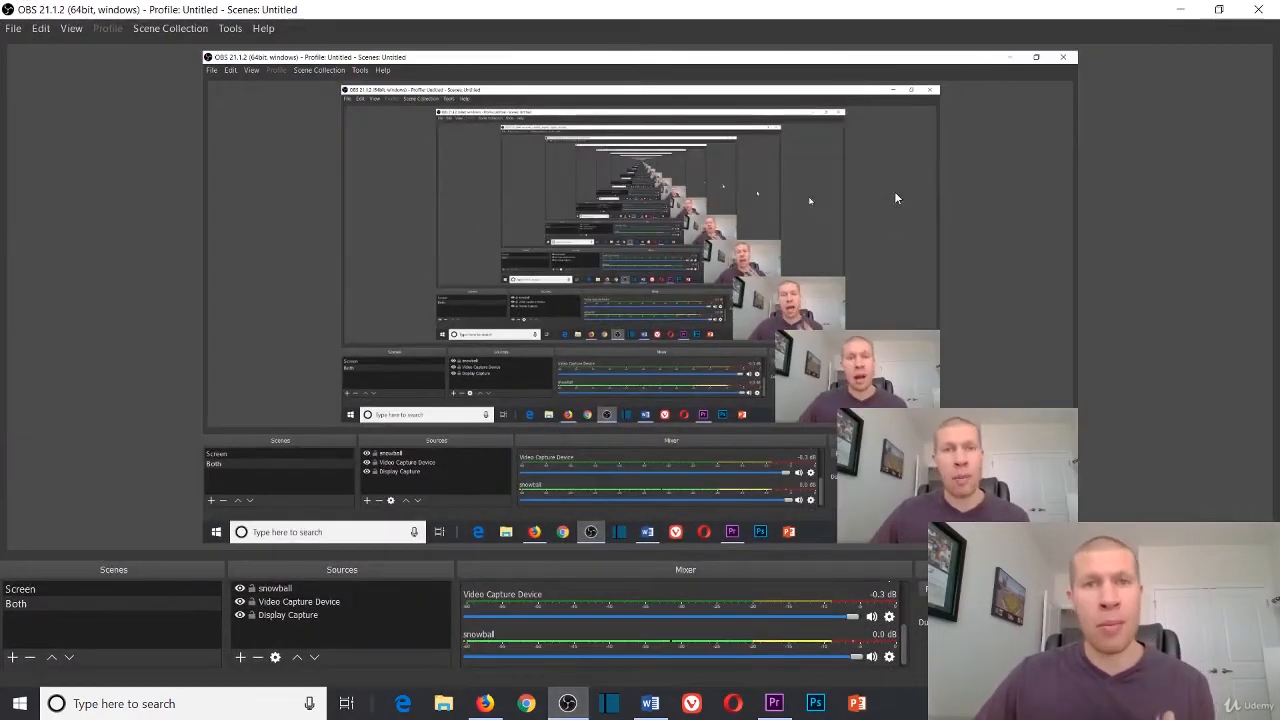
{"action": "left_click", "coordinate": [1180, 9]}
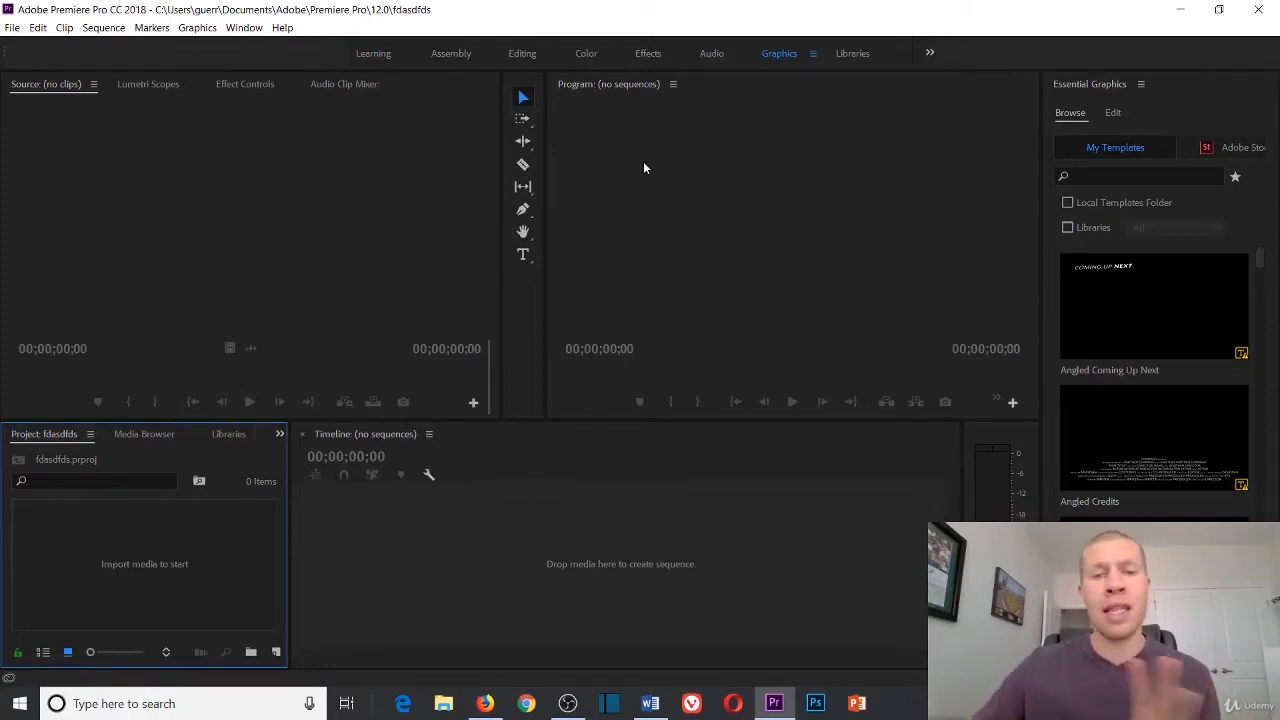
- Switch to Word to read the Adobe Premiere Pro Outline document, and minimize it when finished
{"action": "left_click", "coordinate": [650, 703]}
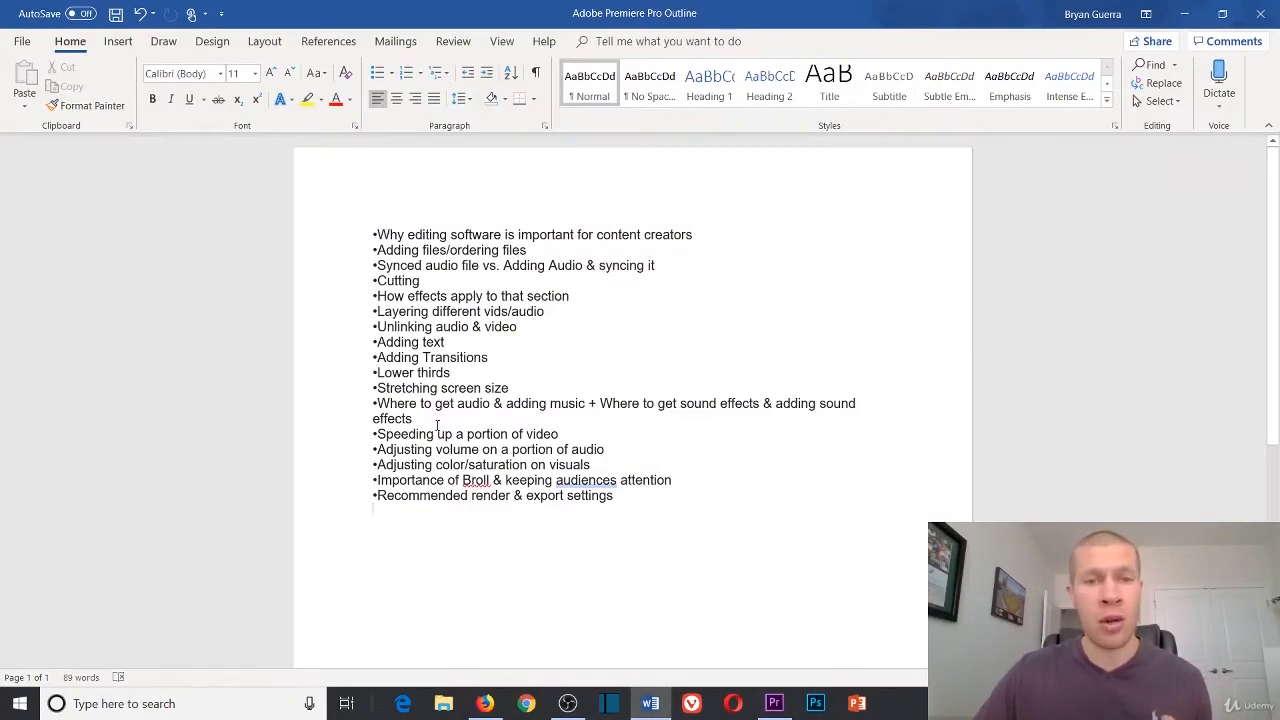
{"action": "left_click", "coordinate": [1185, 13]}
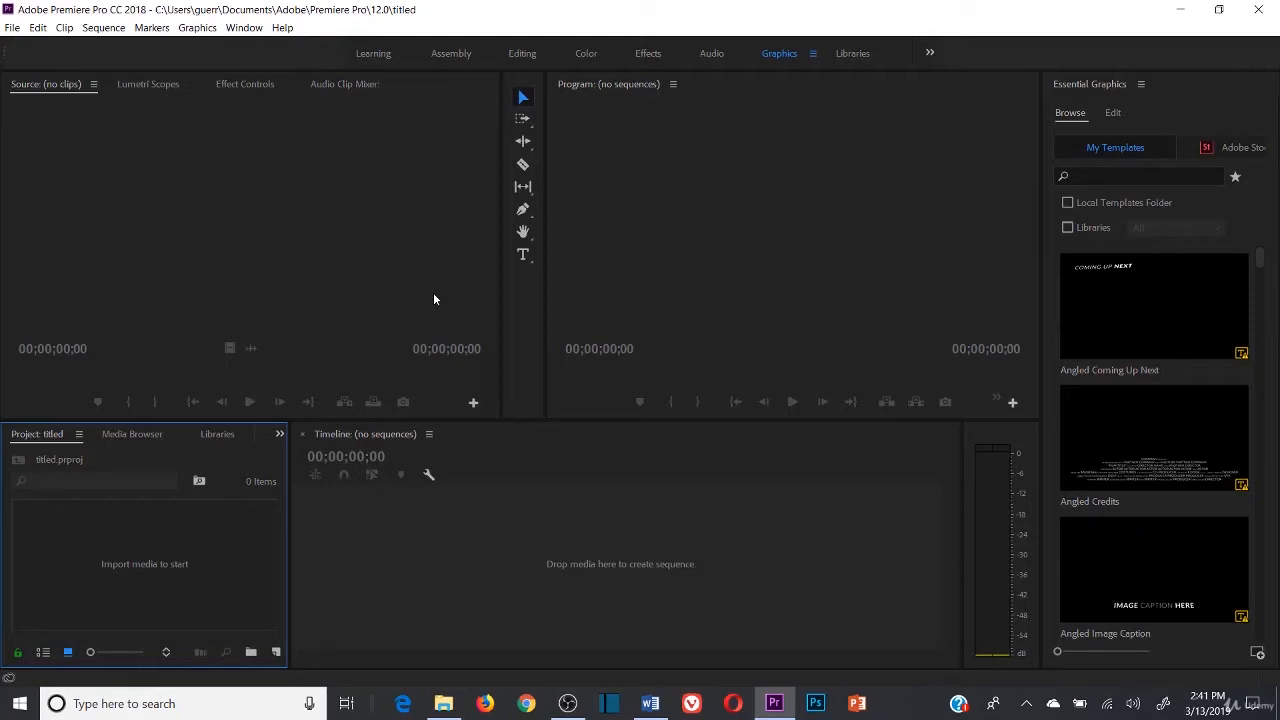
{"action": "left_click", "coordinate": [11, 28]}
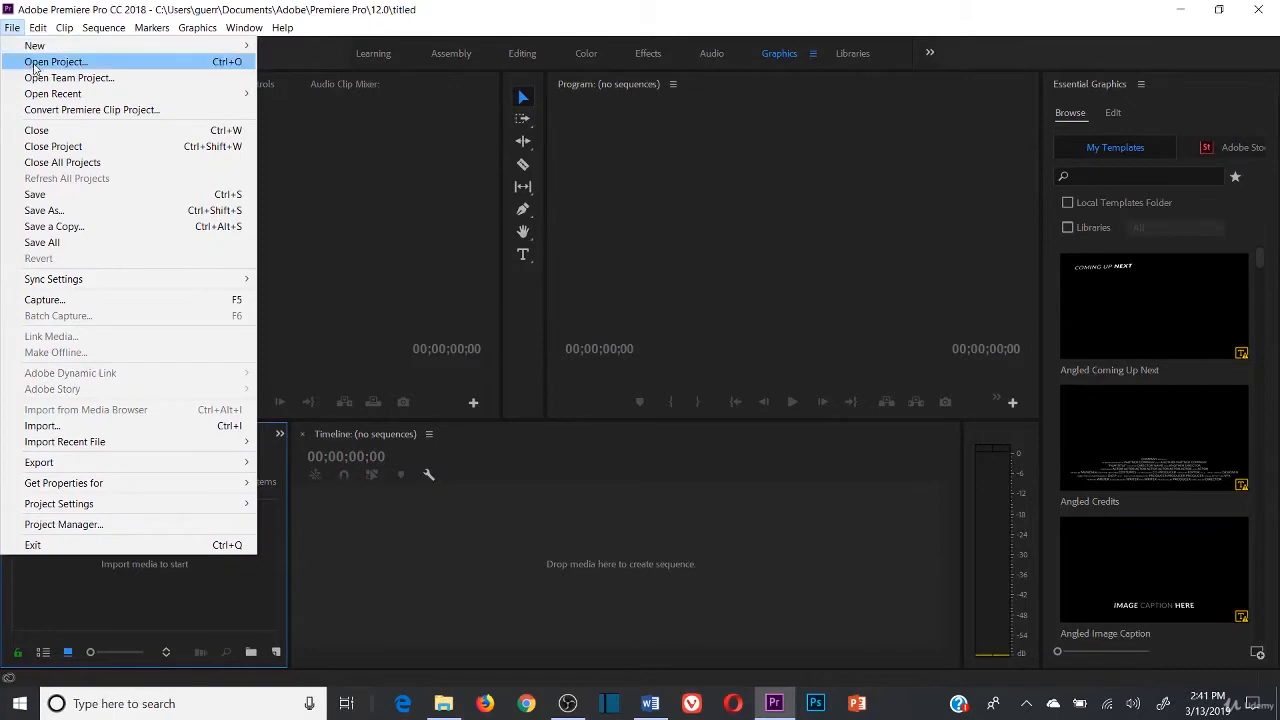
{"action": "left_click", "coordinate": [341, 564]}
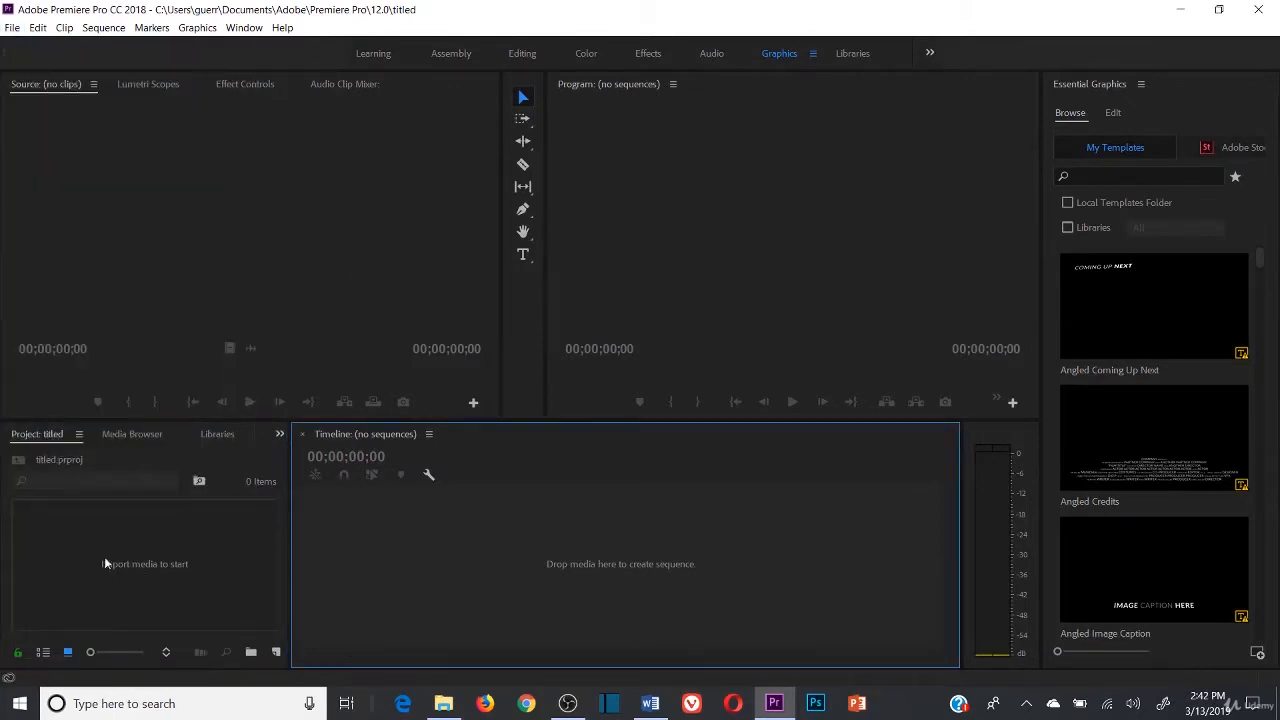
- Import the video "16 Dividend Stocks I'm Buying in 2019 [+1 Bonus]" from the BG Media(Final) folder into the project
{"action": "double_click", "coordinate": [145, 563]}
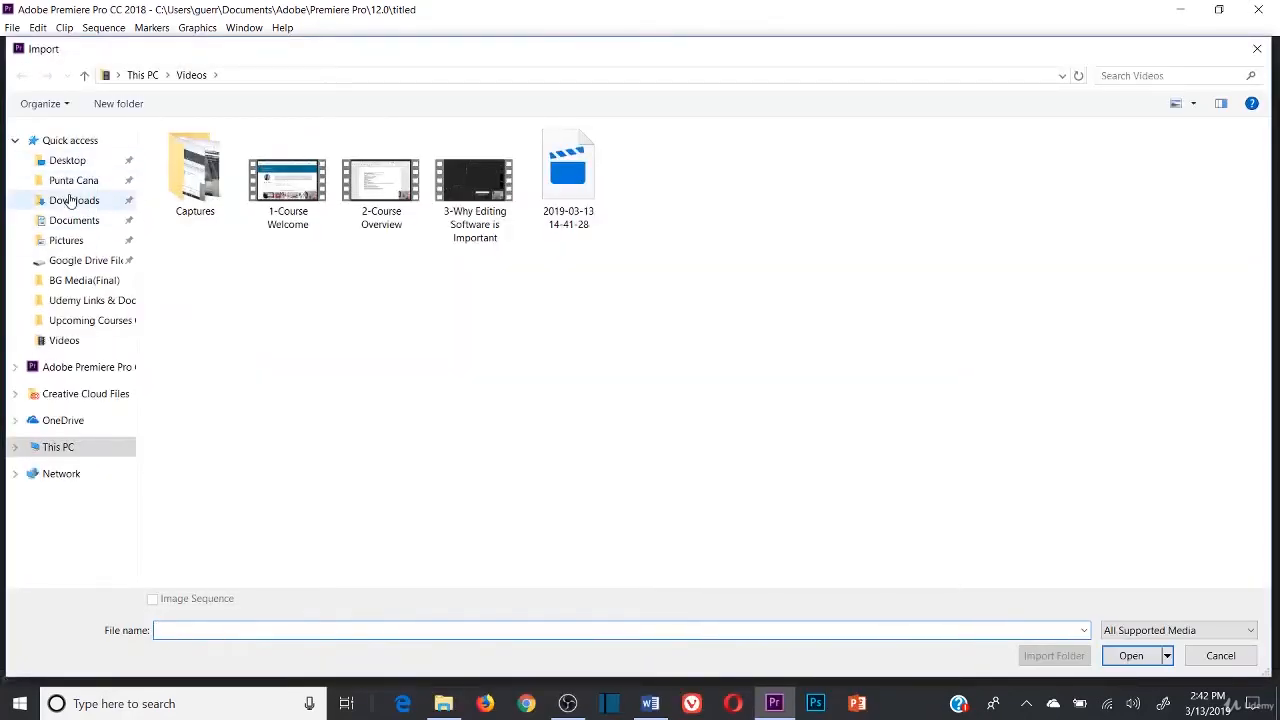
{"action": "left_click", "coordinate": [70, 200]}
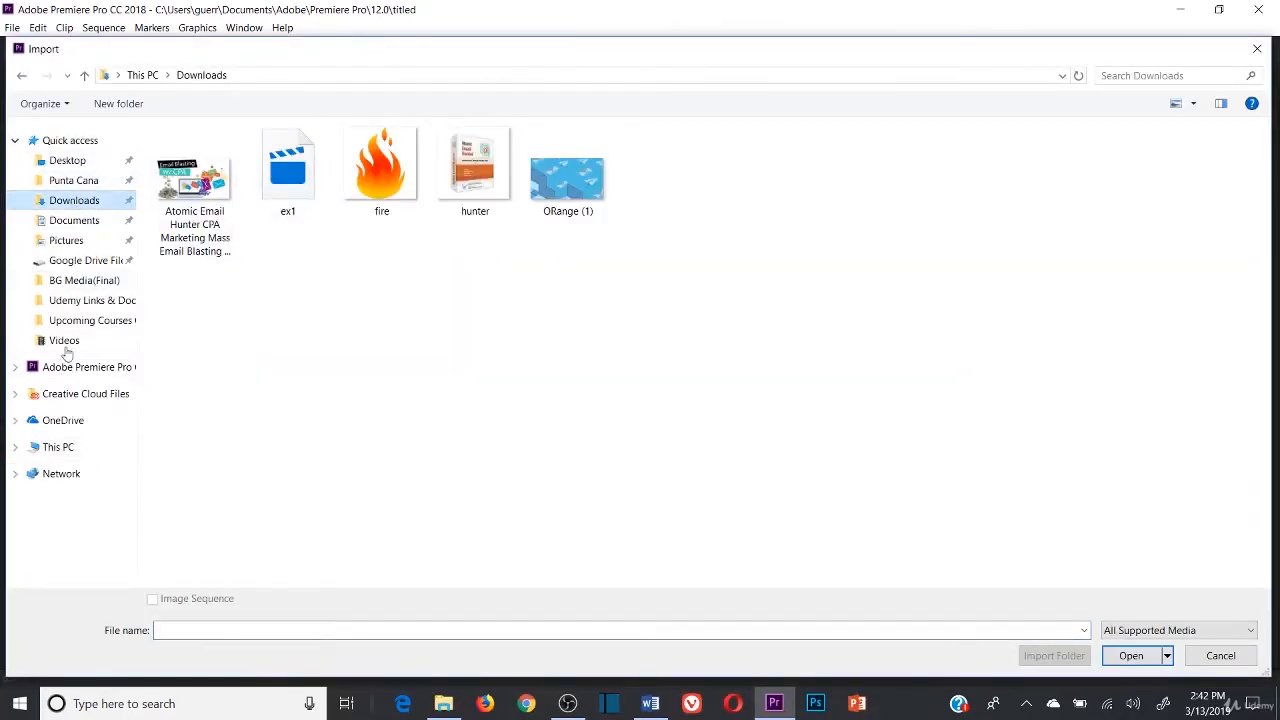
{"action": "left_click", "coordinate": [71, 280]}
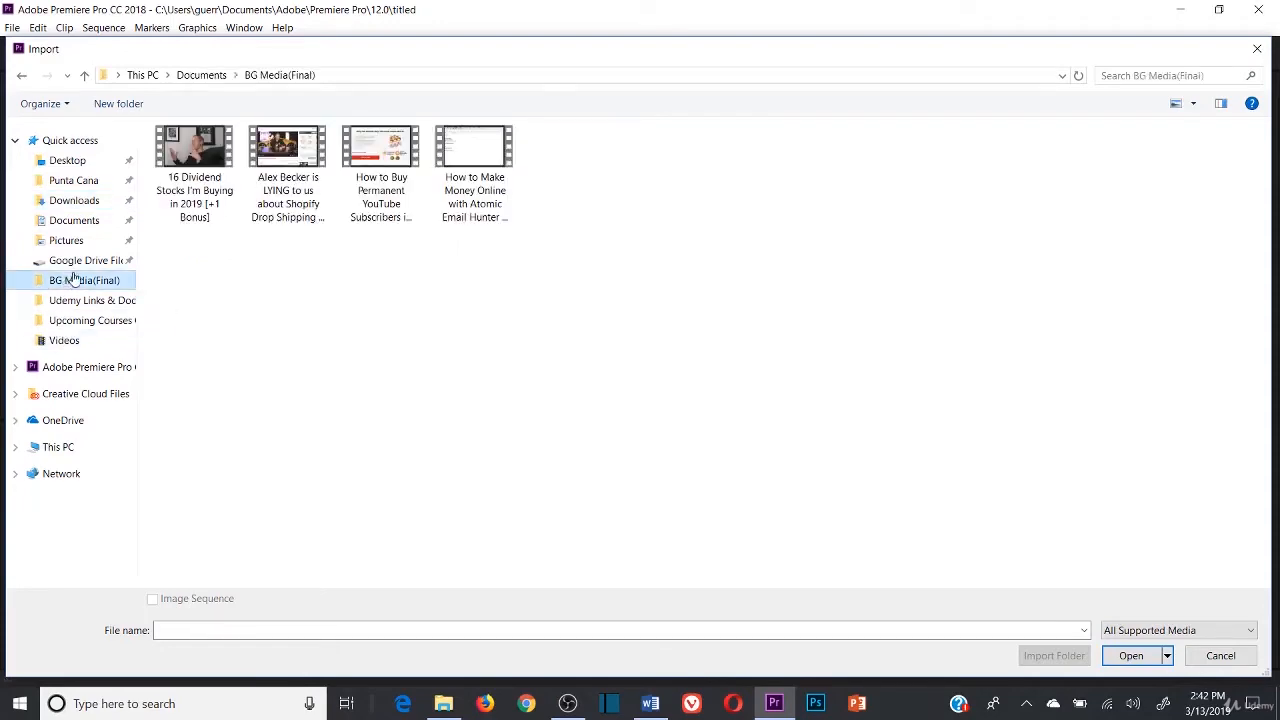
{"action": "double_click", "coordinate": [196, 147]}
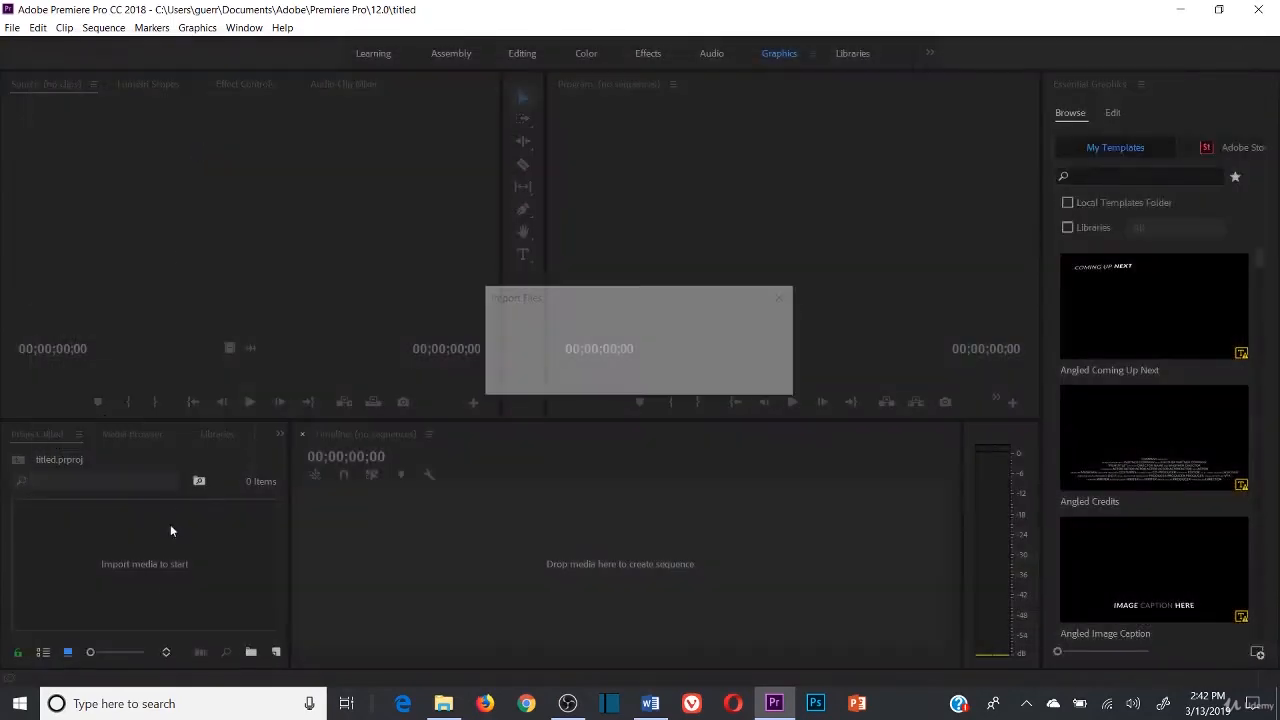
- Import the "Alex Becker is LYING to us about Shopify Drop Shipping" video from the same folder
{"action": "double_click", "coordinate": [203, 570]}
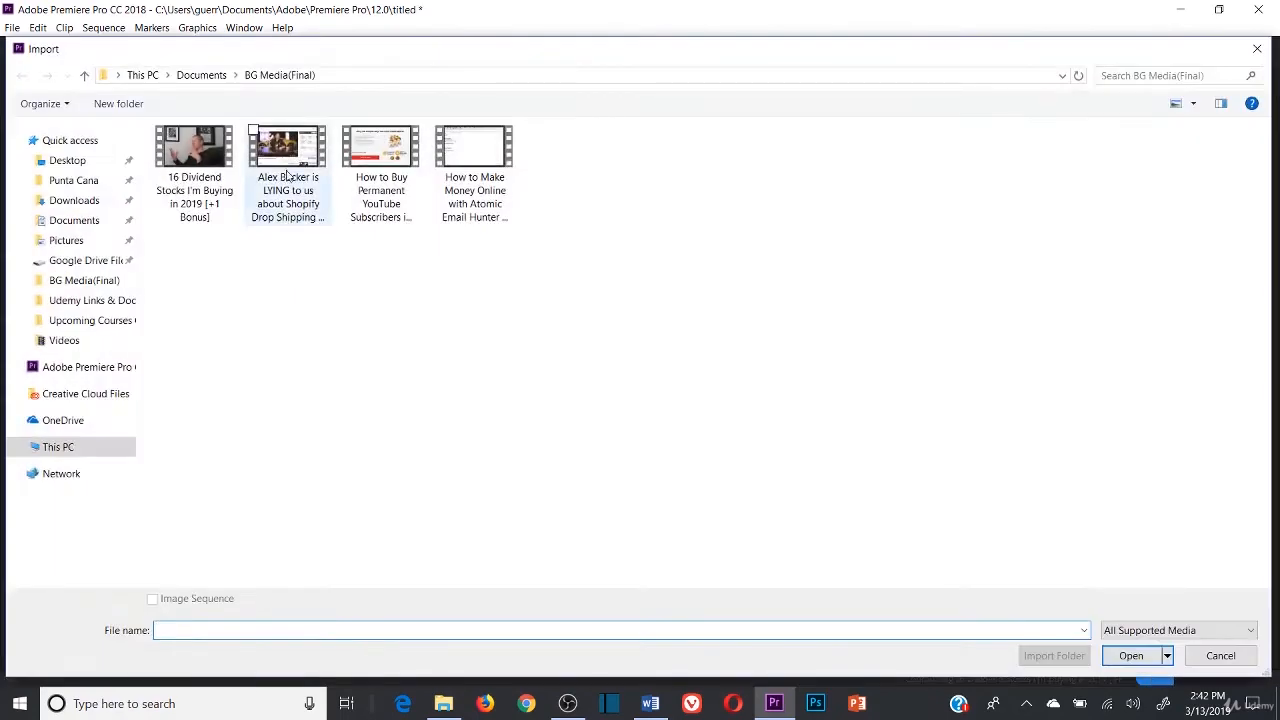
{"action": "double_click", "coordinate": [289, 248]}
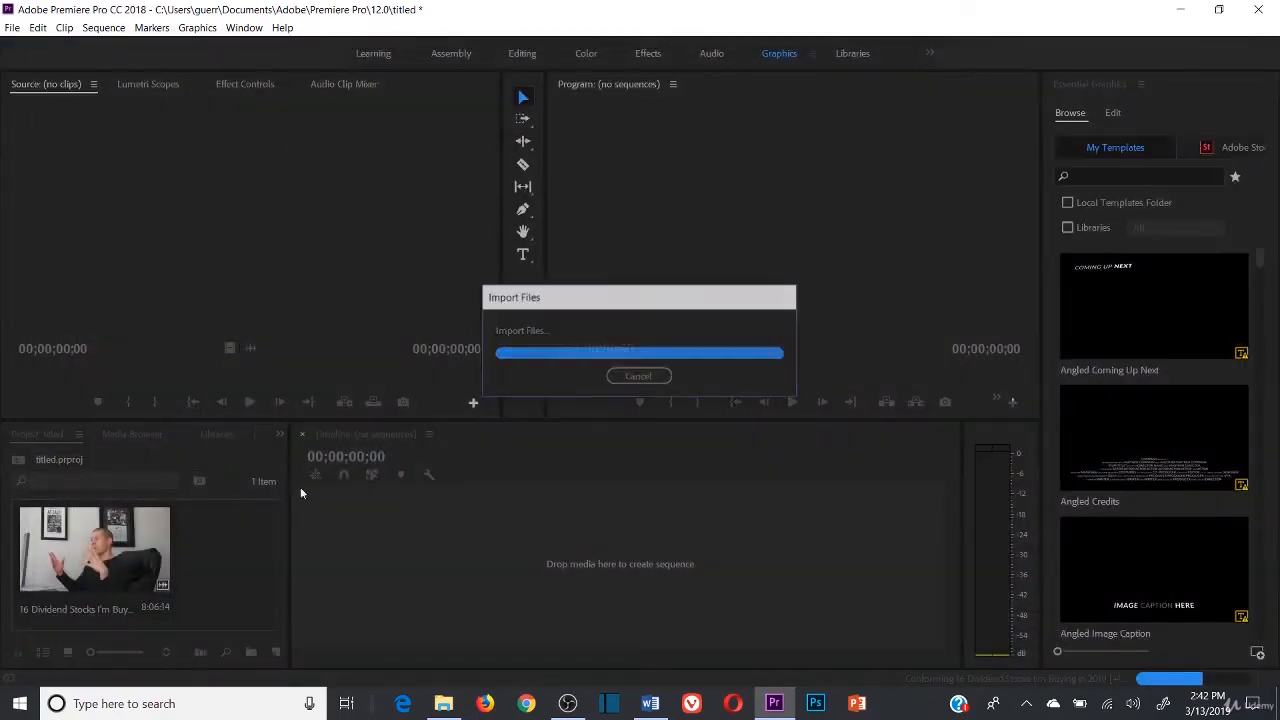
- Import the "Atomic Email Hunter CPA Marketing Mass Email Blasting" image from the Downloads folder into the project
{"action": "double_click", "coordinate": [164, 606]}
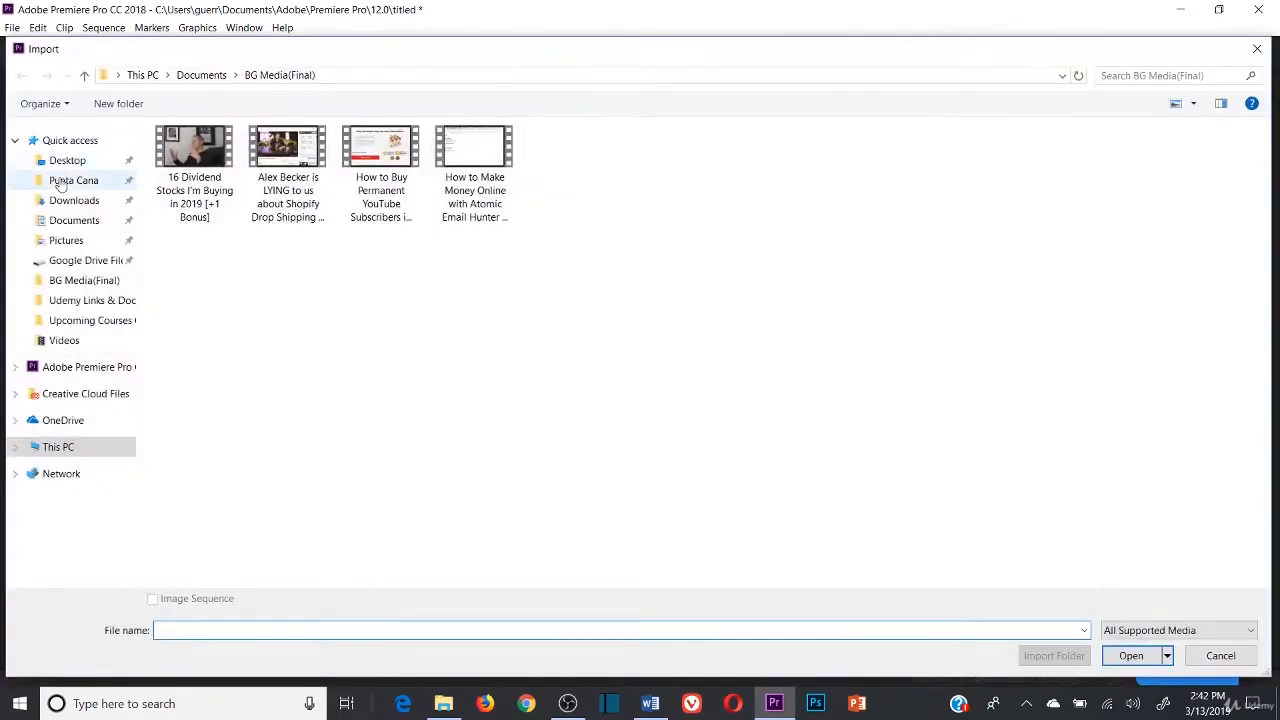
{"action": "left_click", "coordinate": [66, 201]}
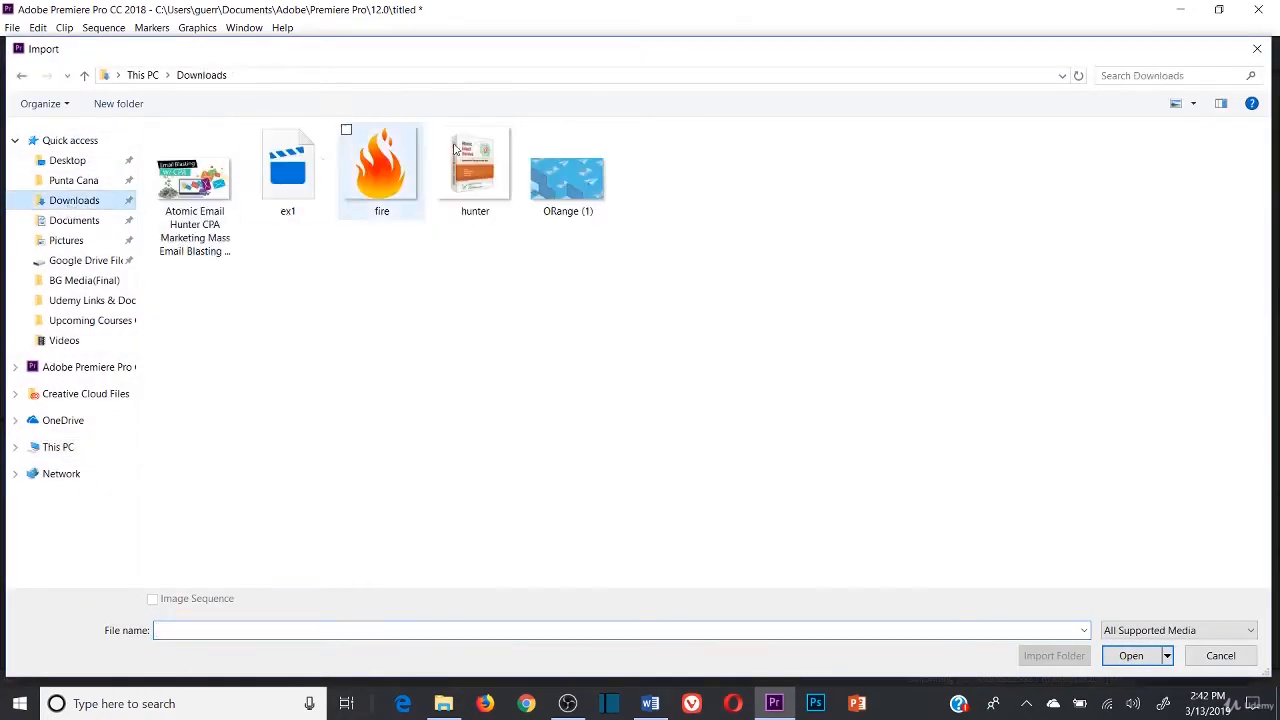
{"action": "left_click", "coordinate": [212, 188]}
{"action": "double_click", "coordinate": [200, 190]}
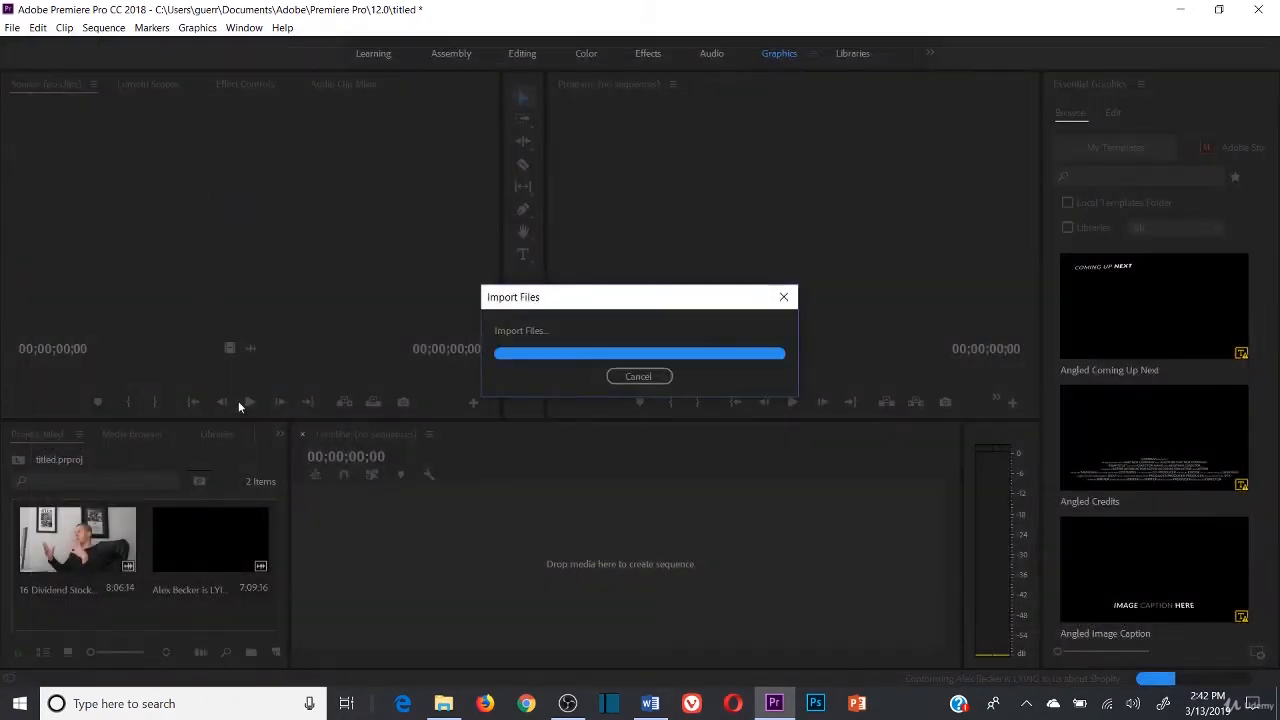
{"action": "scroll", "coordinate": [155, 601], "scroll_direction": "up", "scroll_amount": 2}
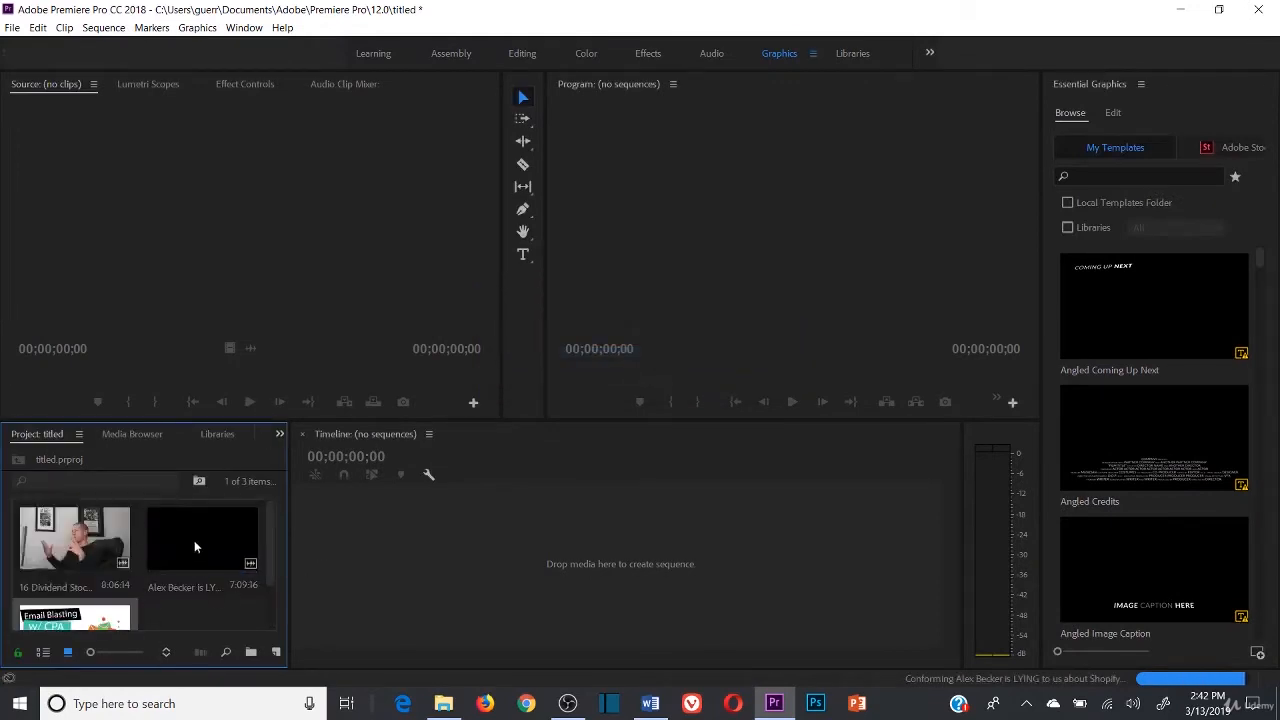
{"action": "scroll", "coordinate": [182, 570], "scroll_direction": "down", "scroll_amount": 2}
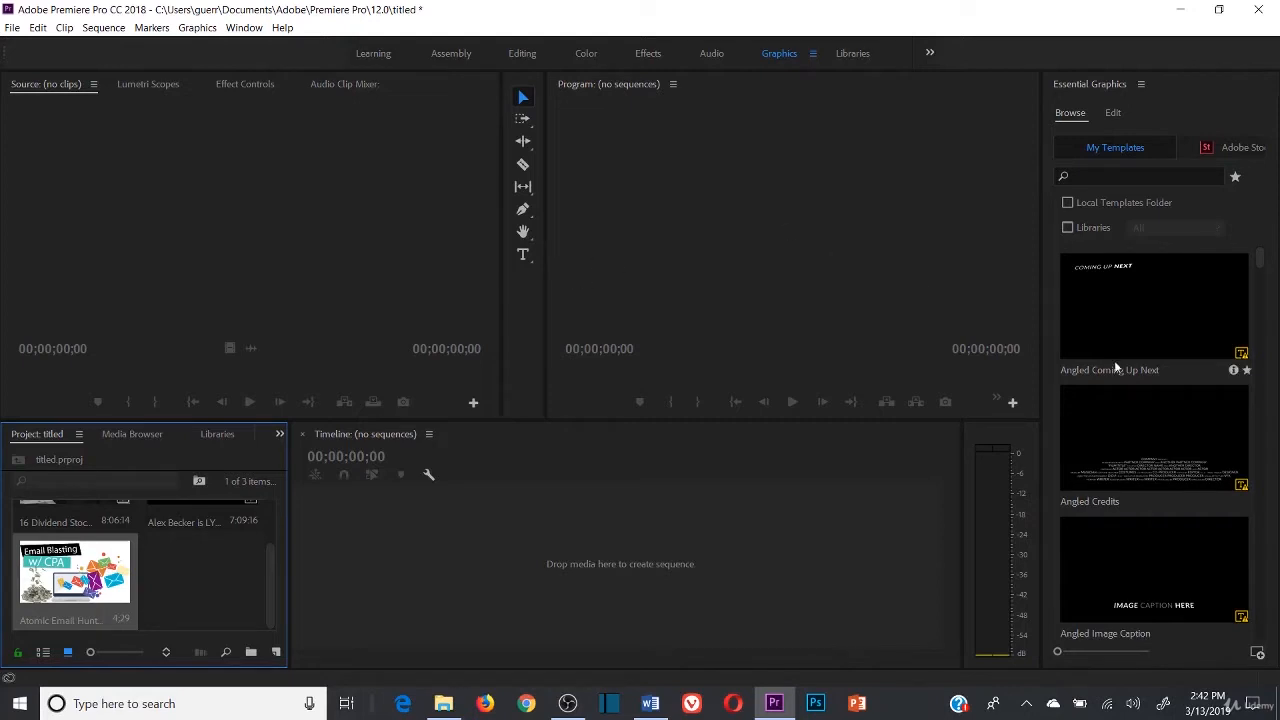
- Narrow the Essential Graphics panel and the audio meters to widen the Program monitor and the Timeline
{"action": "left_click_drag", "start_coordinate": [1040, 370], "coordinate": [1148, 364]}
{"action": "left_click_drag", "start_coordinate": [1153, 364], "coordinate": [1244, 378]}
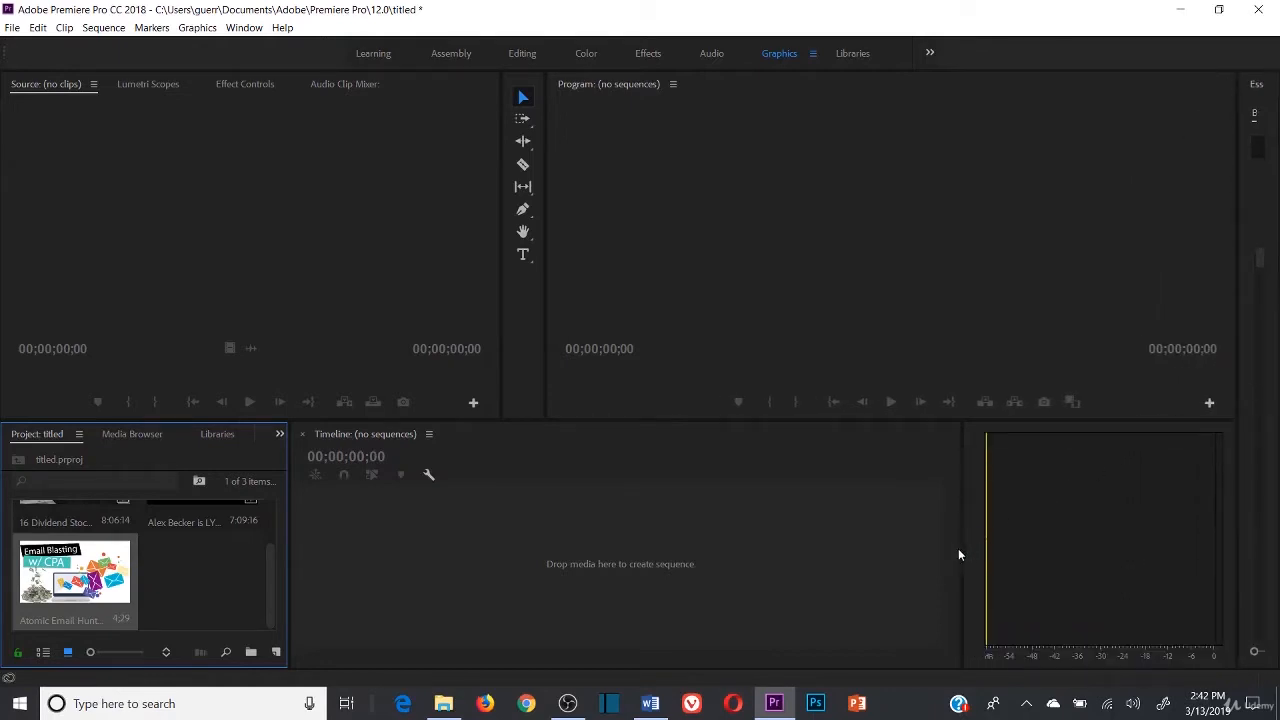
{"action": "left_click_drag", "start_coordinate": [962, 548], "coordinate": [1175, 554]}
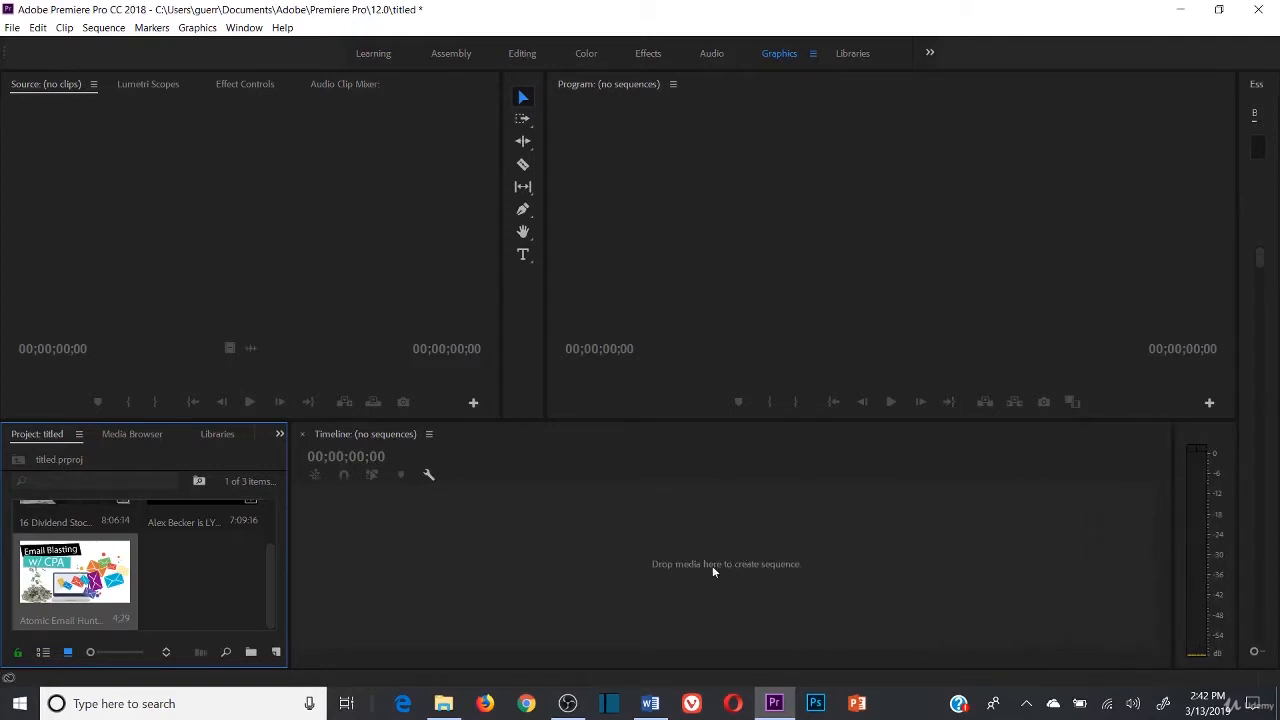
{"action": "scroll", "coordinate": [86, 512], "scroll_direction": "up", "scroll_amount": 2}
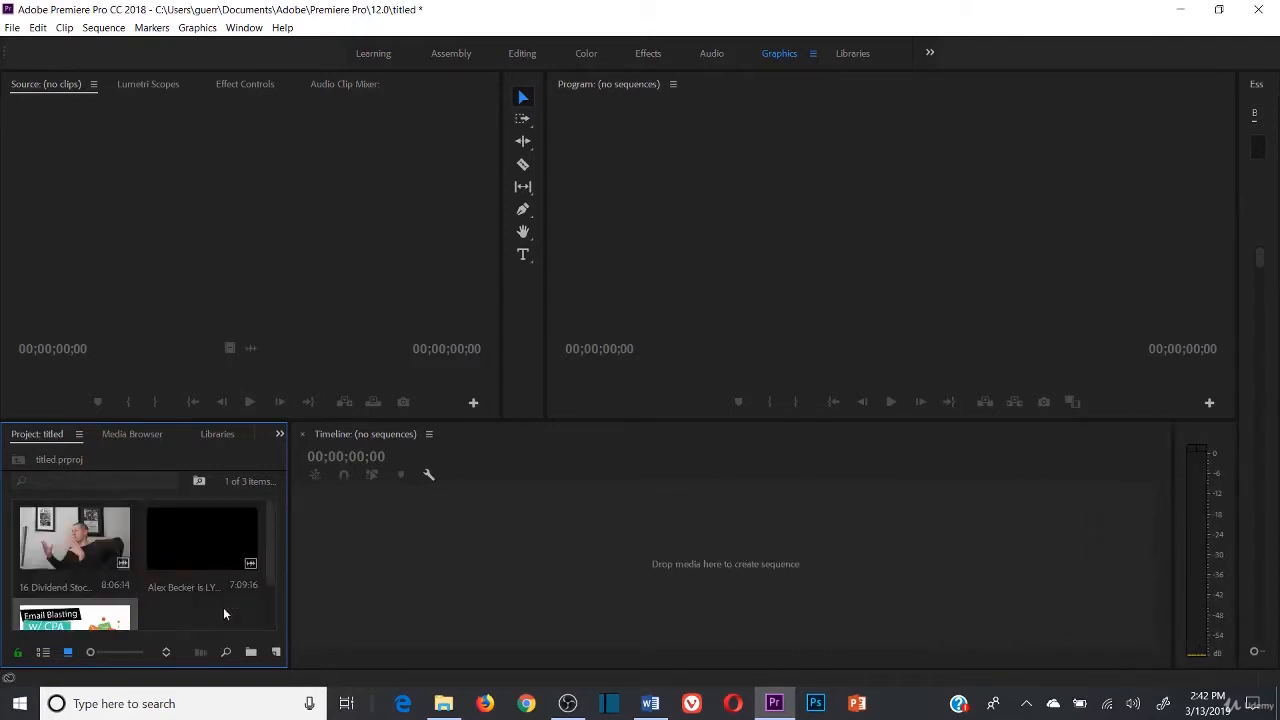
{"action": "scroll", "coordinate": [130, 572], "scroll_direction": "down", "scroll_amount": 2}
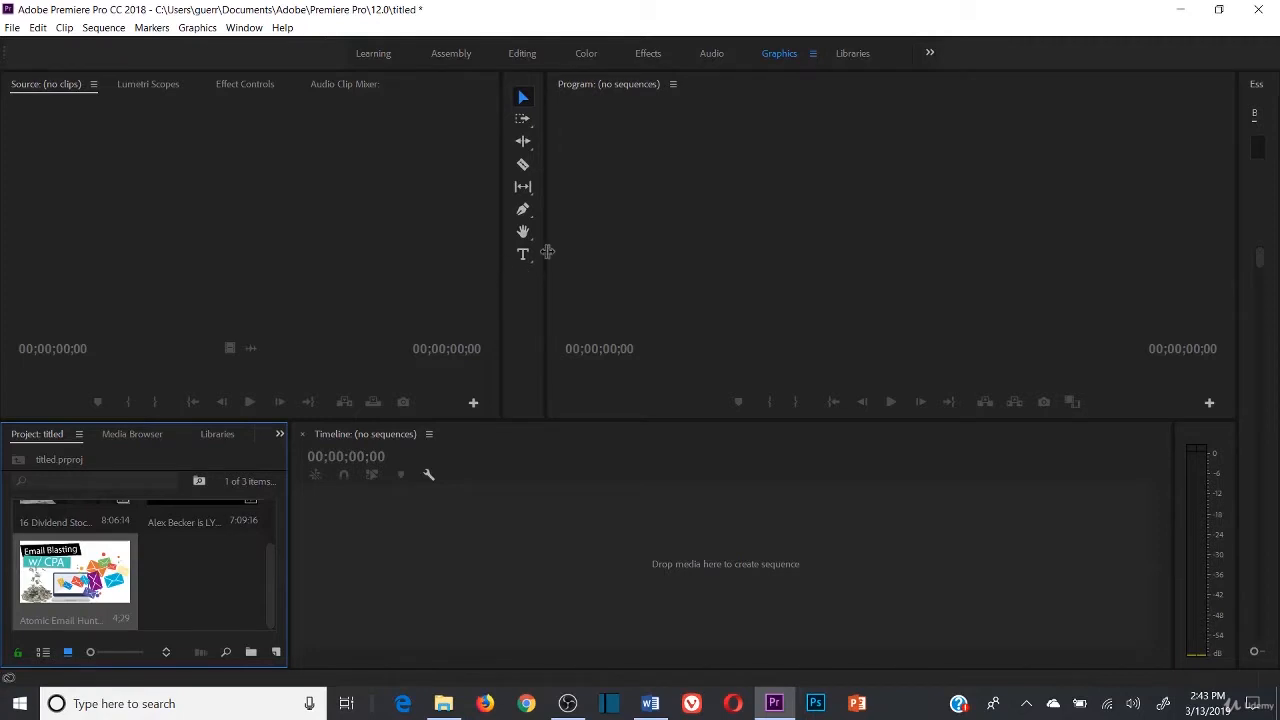
- Shrink the Source panel and reduce the Tools panel to one column to enlarge the Program monitor
{"action": "left_click_drag", "start_coordinate": [503, 256], "coordinate": [206, 237]}
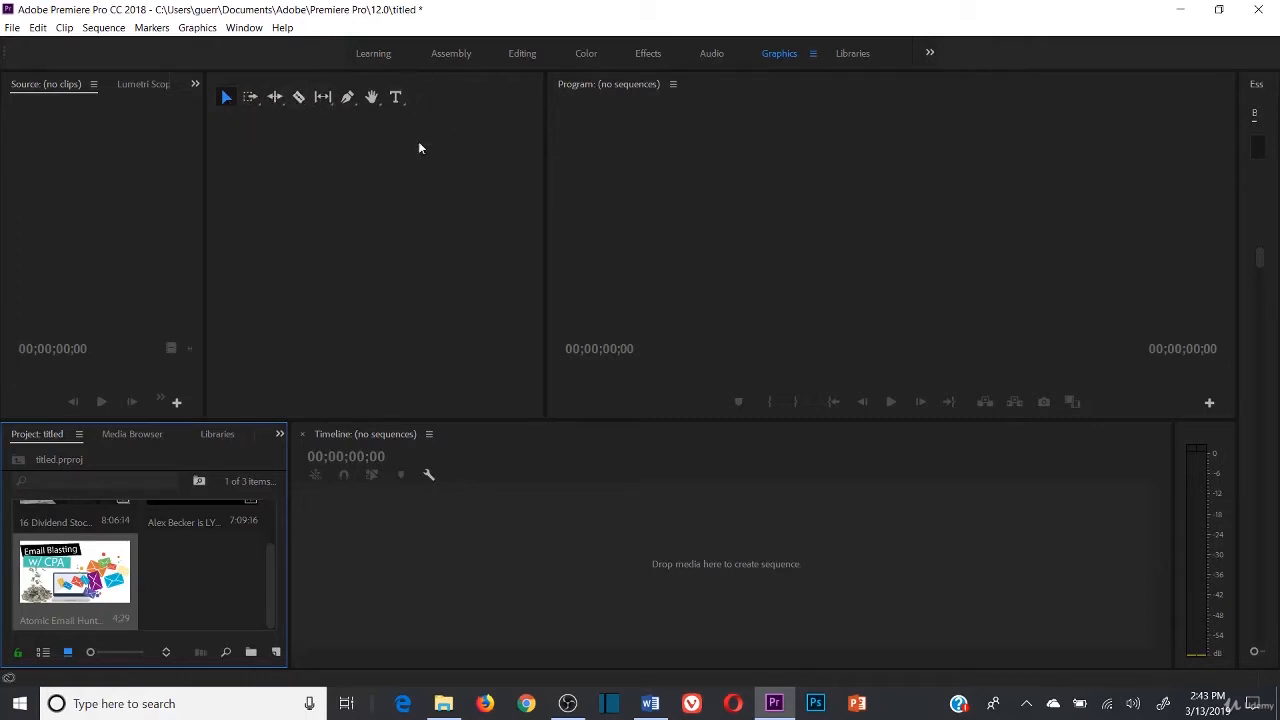
{"action": "left_click_drag", "start_coordinate": [543, 234], "coordinate": [251, 203]}
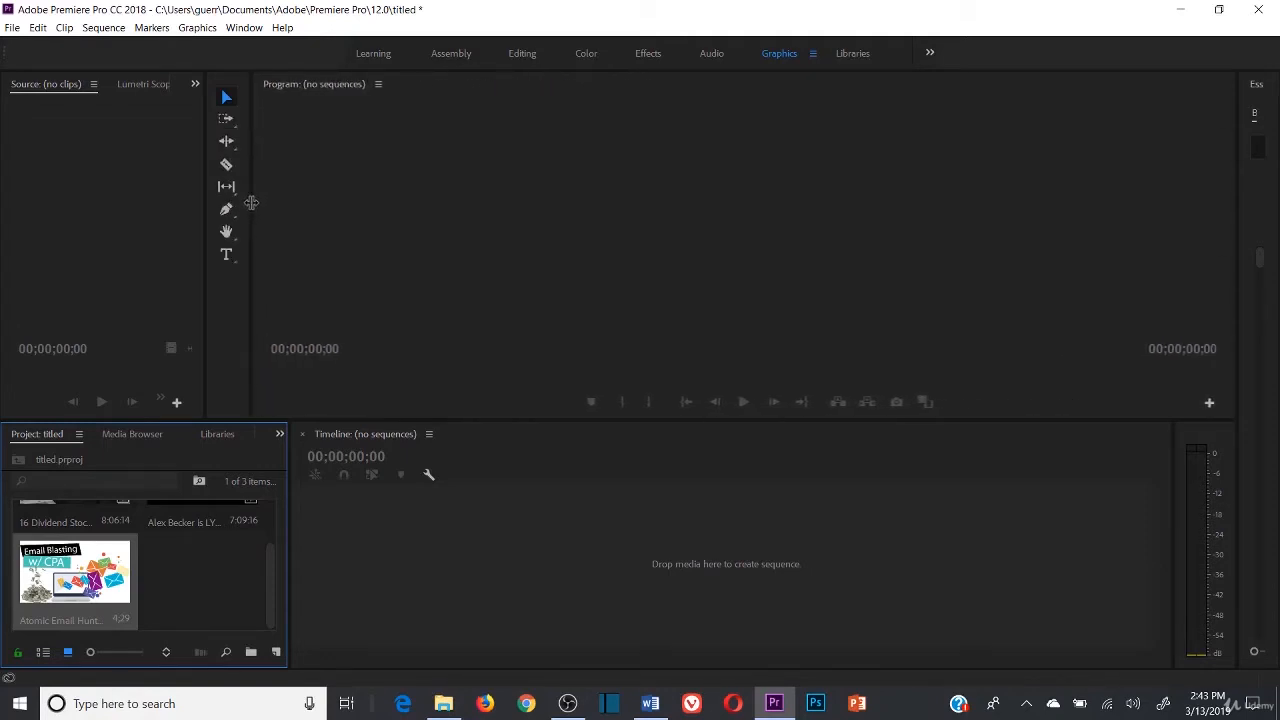
- Create a new sequence by placing the "16 Dividend Stocks" clip in the empty Timeline
{"action": "scroll", "coordinate": [172, 568], "scroll_direction": "up", "scroll_amount": 3}
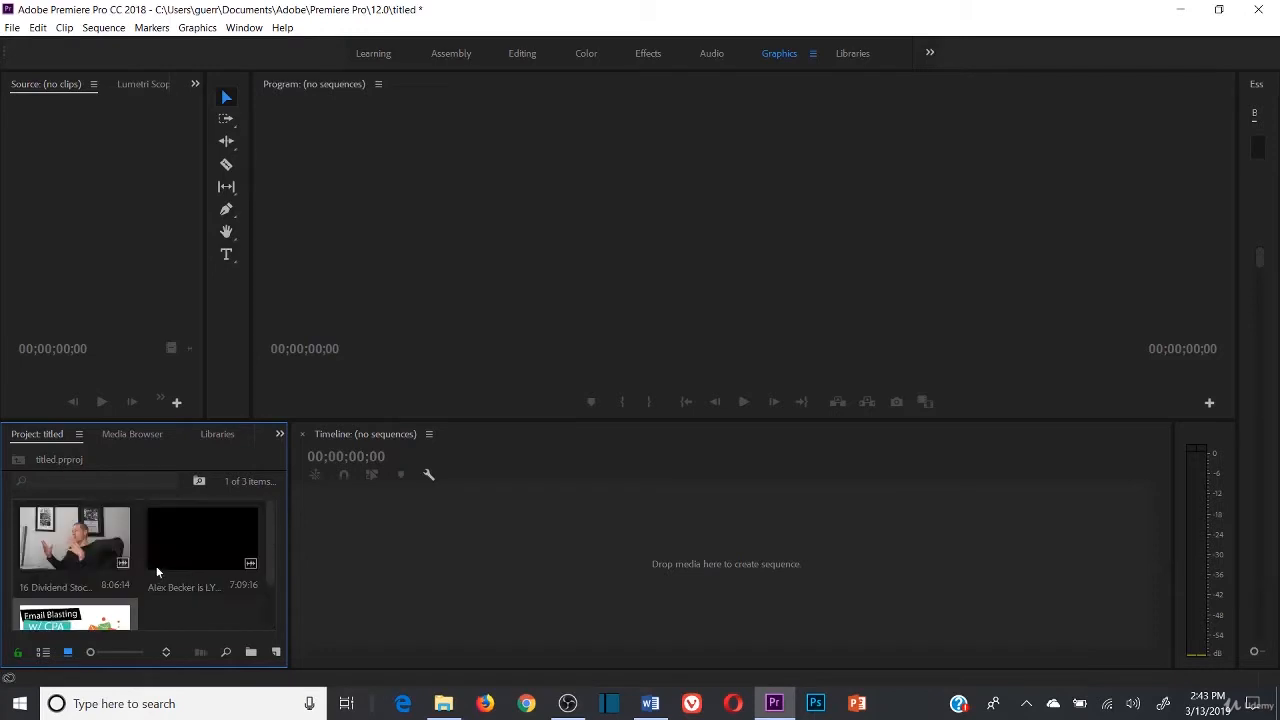
{"action": "left_click", "coordinate": [82, 538]}
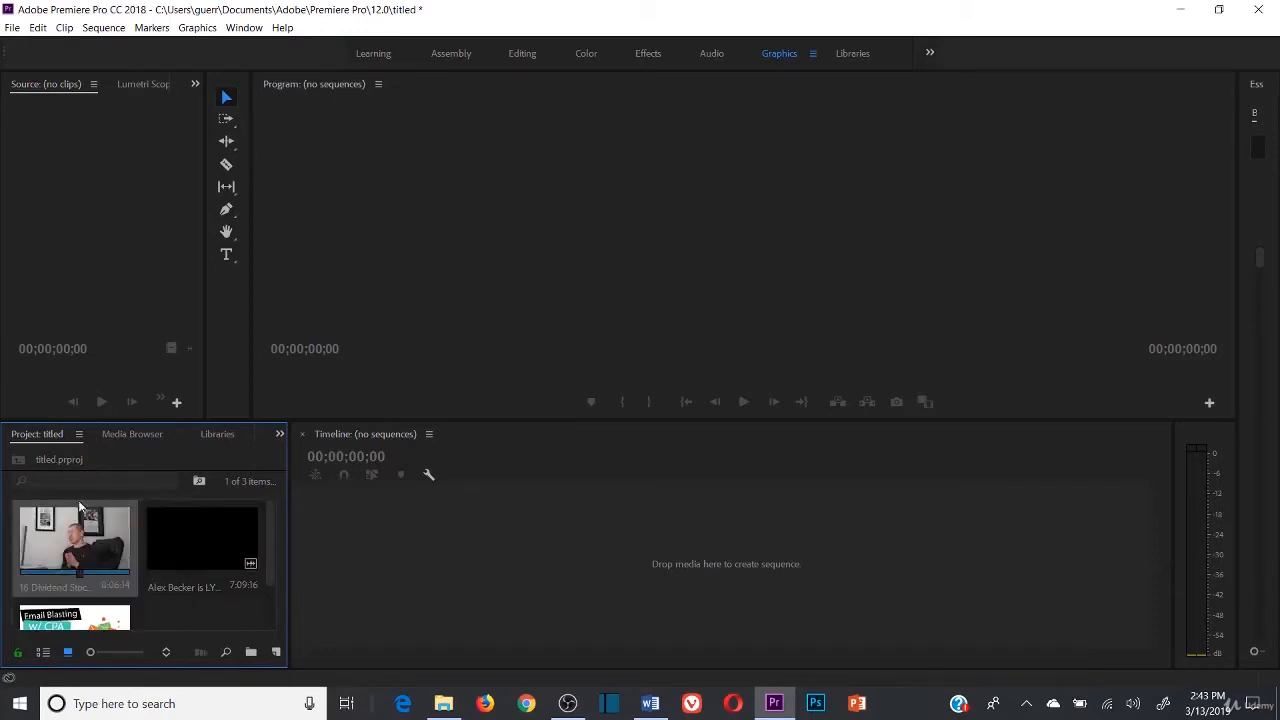
{"action": "left_click_drag", "start_coordinate": [92, 541], "coordinate": [498, 562]}
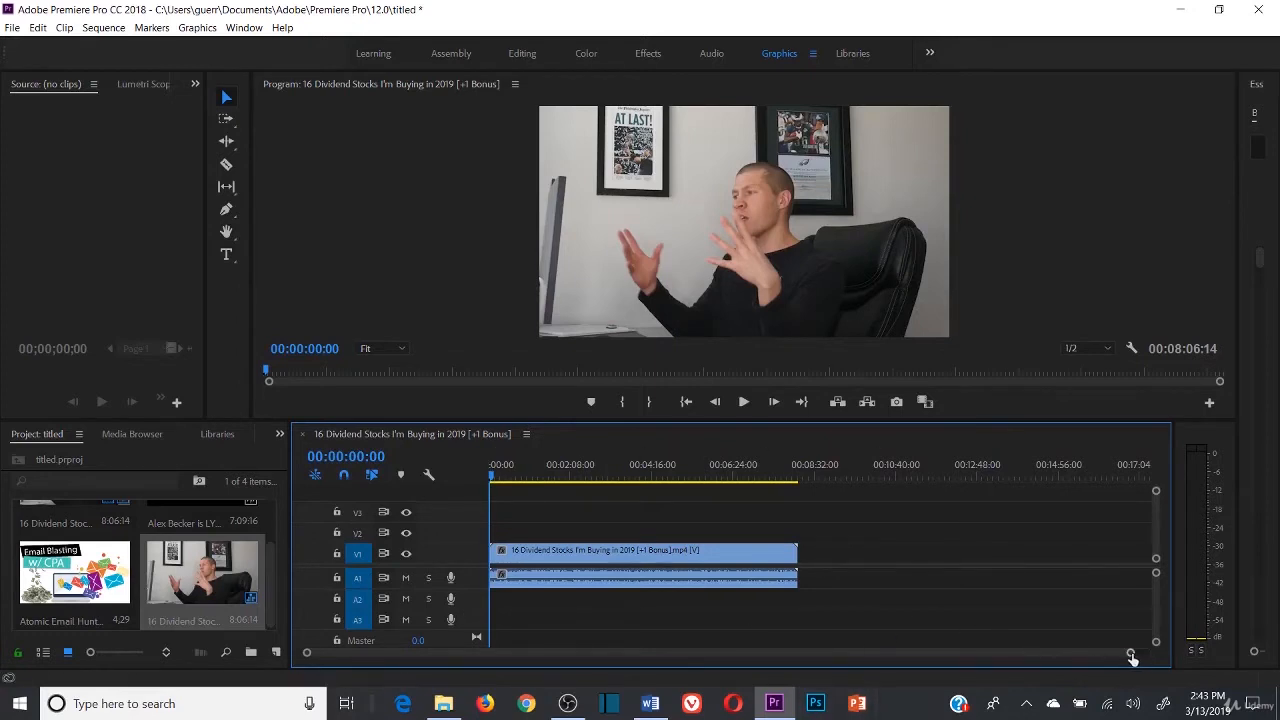
- Position the sequence playhead at 00:02:09:11 within the "16 Dividend Stocks" clip
{"action": "mouse_move", "coordinate": [1132, 657]}
{"action": "left_mouse_down"}
{"action": "mouse_move", "coordinate": [1106, 658]}
{"action": "mouse_move", "coordinate": [1130, 658]}
{"action": "left_mouse_up"}
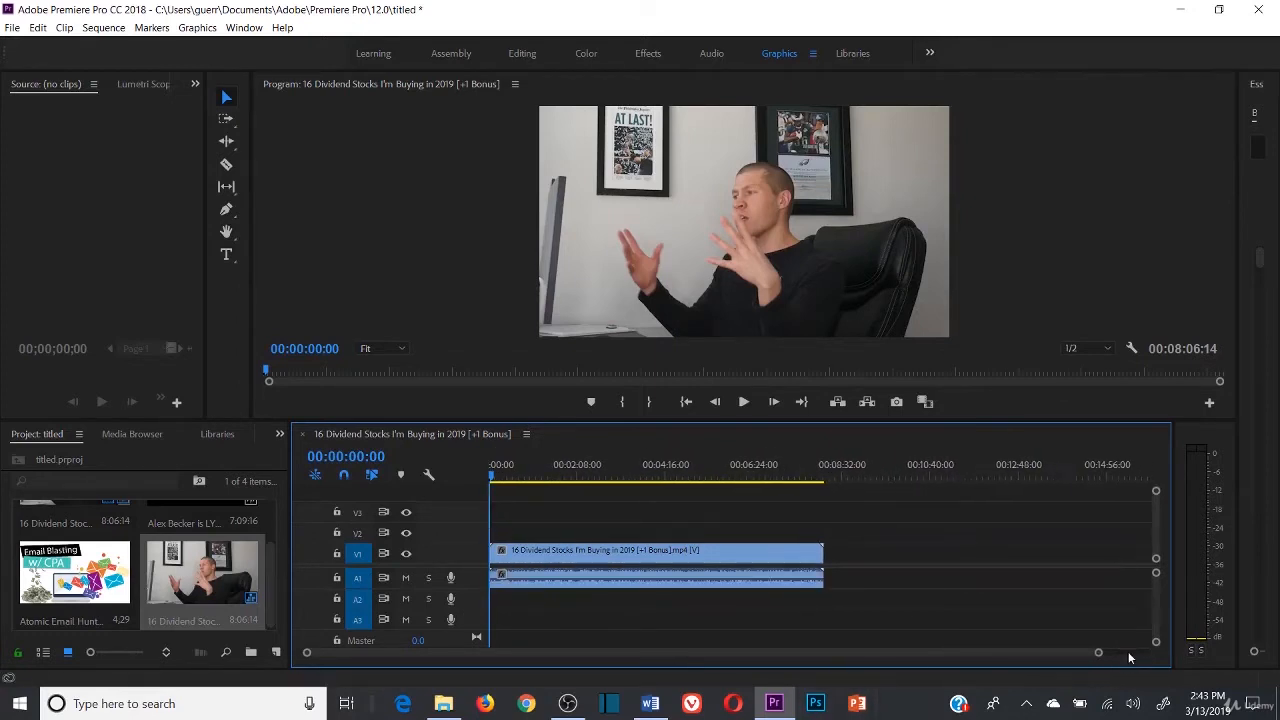
{"action": "left_click", "coordinate": [576, 475]}
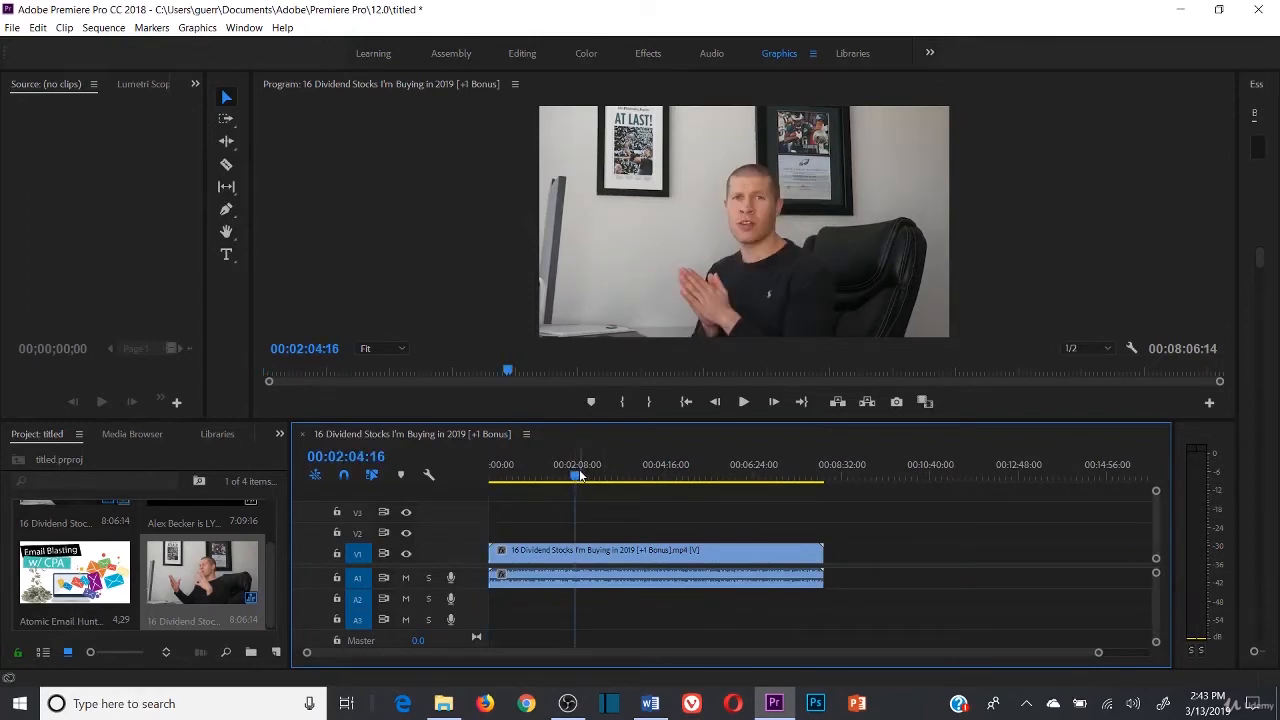
{"action": "left_click_drag", "start_coordinate": [579, 475], "coordinate": [587, 476]}
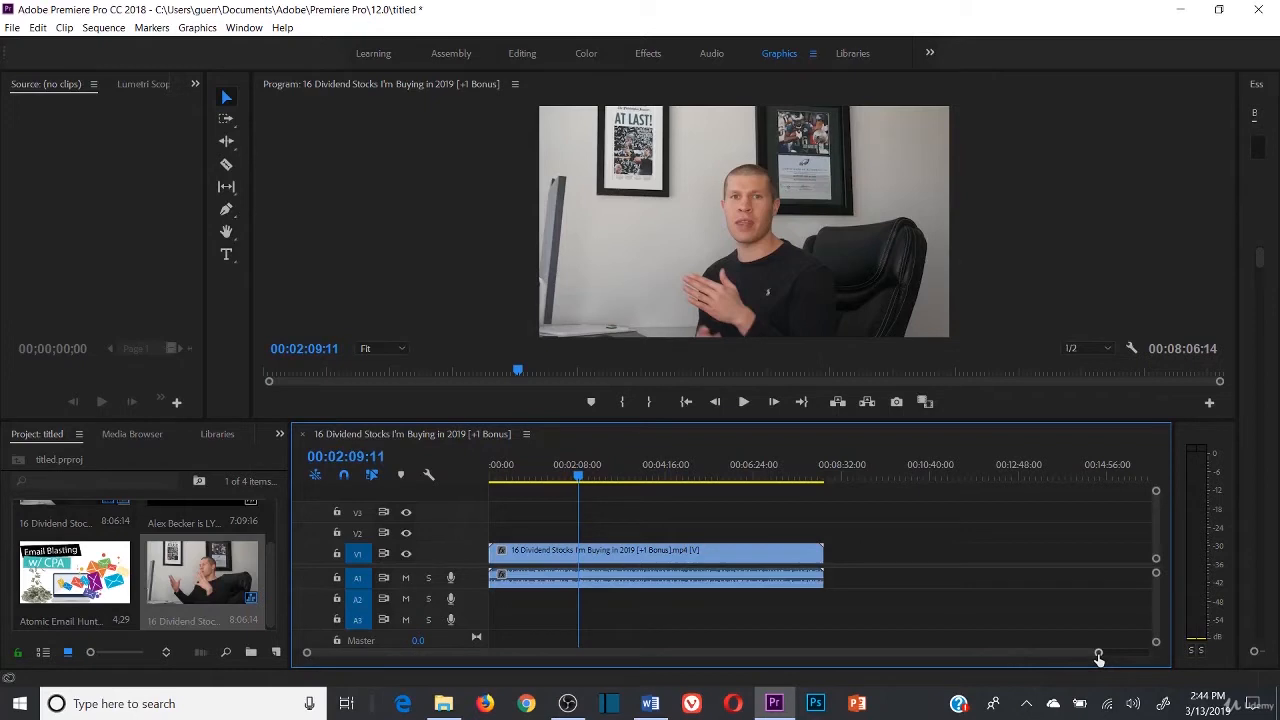
{"action": "mouse_move", "coordinate": [985, 655]}
{"action": "left_mouse_down"}
{"action": "mouse_move", "coordinate": [1054, 658]}
{"action": "mouse_move", "coordinate": [964, 651]}
{"action": "left_mouse_up"}
{"action": "left_click_drag", "start_coordinate": [1100, 654], "coordinate": [478, 654]}
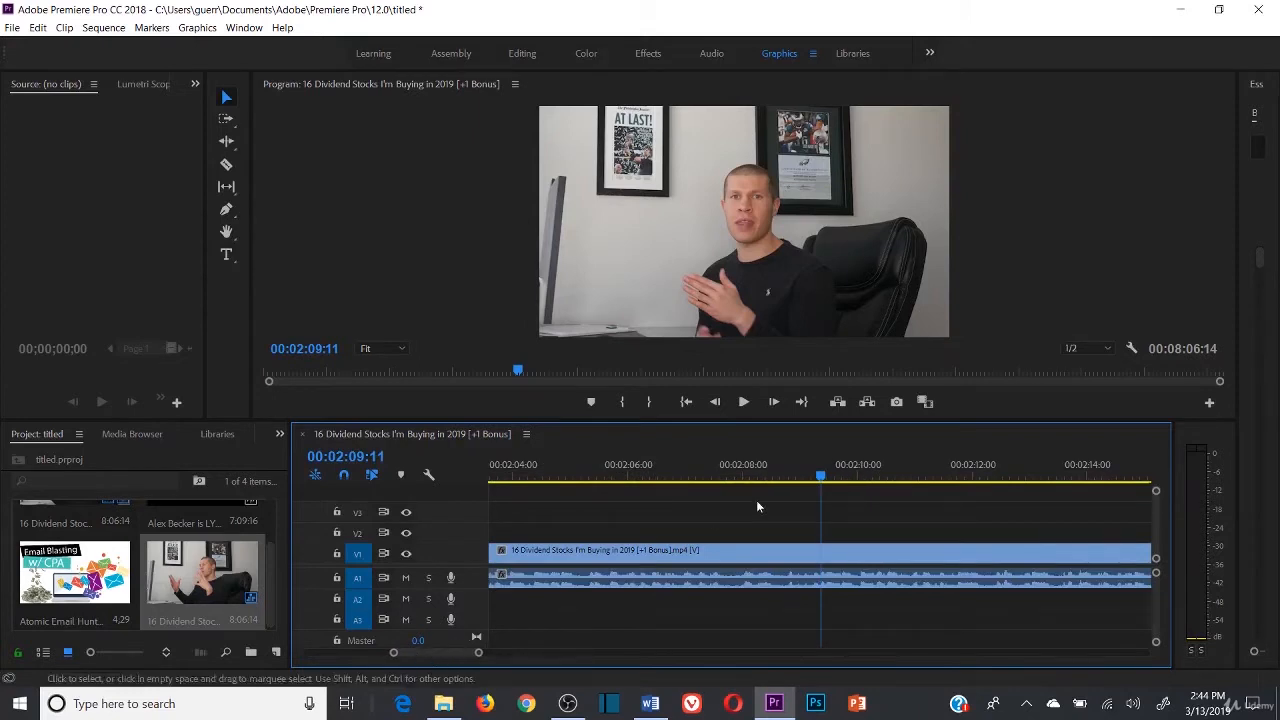
- Preview the sequence from 00:02:09:11 and lower the system volume to 24 for playback
{"action": "left_click", "coordinate": [744, 403]}
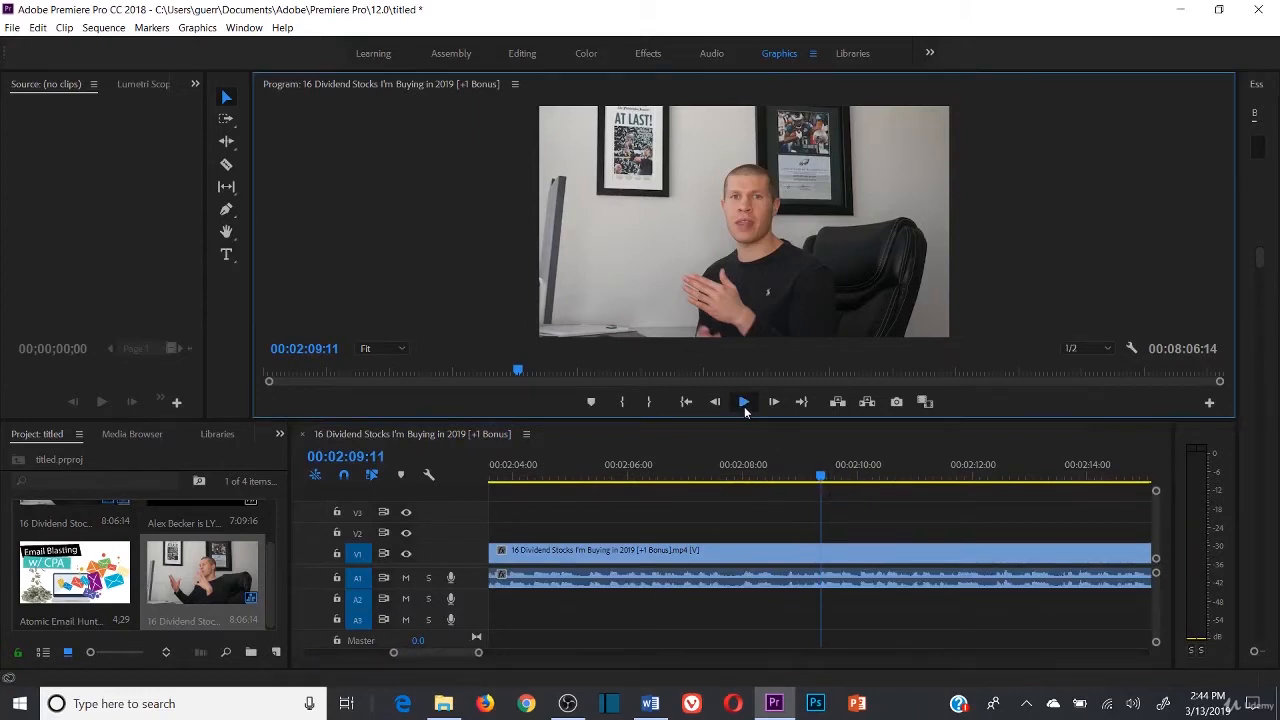
{"action": "left_click", "coordinate": [744, 403]}
{"action": "key", "text": "XF86AudioLowerVolume"}
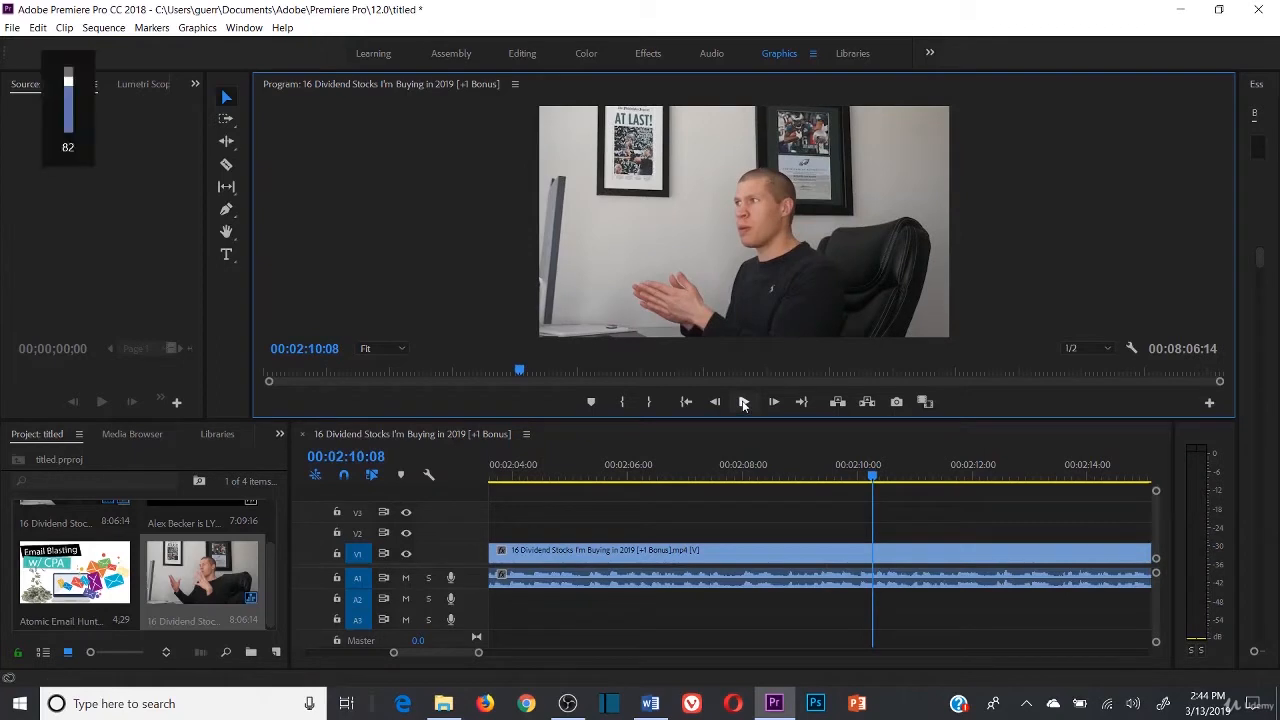
{"action": "key", "text": "XF86AudioLowerVolume"}
{"action": "key", "text": "XF86AudioLowerVolume"}
{"action": "key", "text": "XF86AudioLowerVolume"}
{"action": "key", "text": "XF86AudioLowerVolume"}
{"action": "key", "text": "XF86AudioLowerVolume"}
{"action": "key", "text": "XF86AudioLowerVolume"}
{"action": "key", "text": "XF86AudioLowerVolume"}
{"action": "key", "text": "XF86AudioLowerVolume"}
{"action": "key", "text": "XF86AudioLowerVolume"}
{"action": "key", "text": "XF86AudioLowerVolume"}
{"action": "key", "text": "XF86AudioLowerVolume"}
{"action": "key", "text": "XF86AudioLowerVolume"}
{"action": "key", "text": "XF86AudioLowerVolume"}
{"action": "key", "text": "XF86AudioLowerVolume"}
{"action": "key", "text": "XF86AudioLowerVolume"}
{"action": "key", "text": "XF86AudioLowerVolume"}
{"action": "key", "text": "XF86AudioLowerVolume"}
{"action": "key", "text": "XF86AudioLowerVolume"}
{"action": "left_click", "coordinate": [744, 403]}
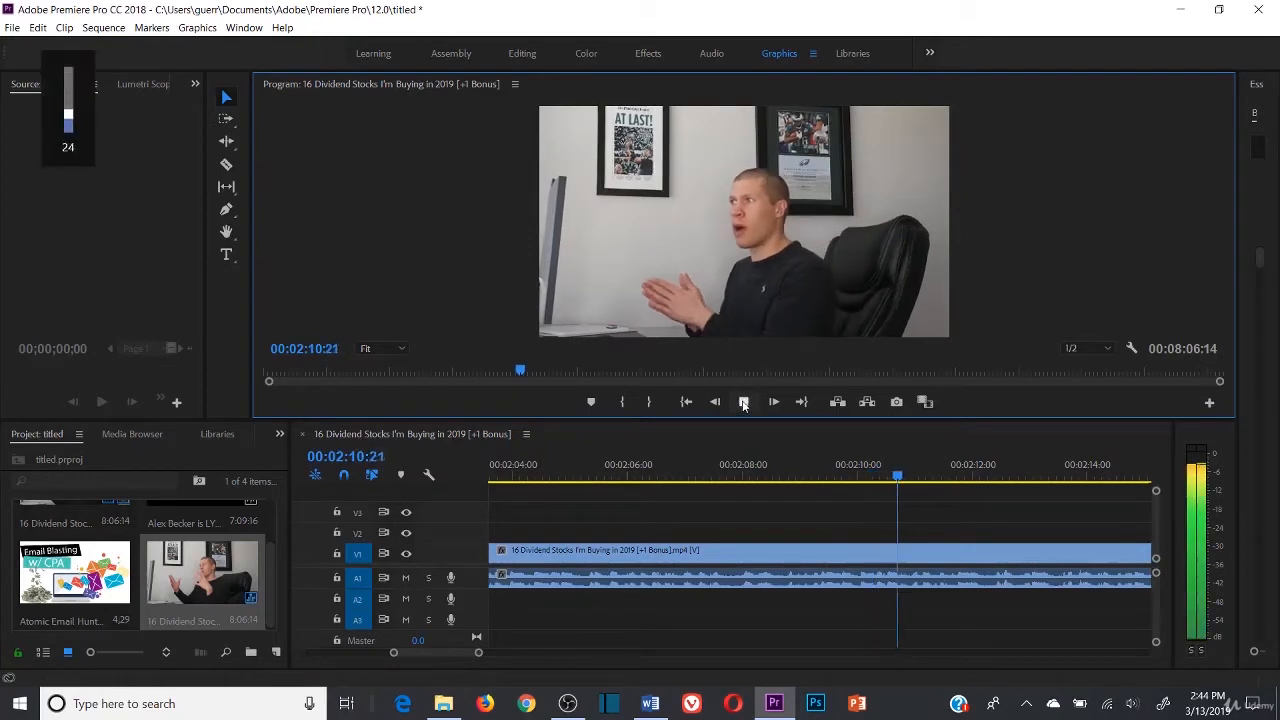
- Stop playback and scrub the playhead through the sequence, ending at 00:01:50:01
{"action": "left_click", "coordinate": [744, 403]}
{"action": "left_click", "coordinate": [993, 476]}
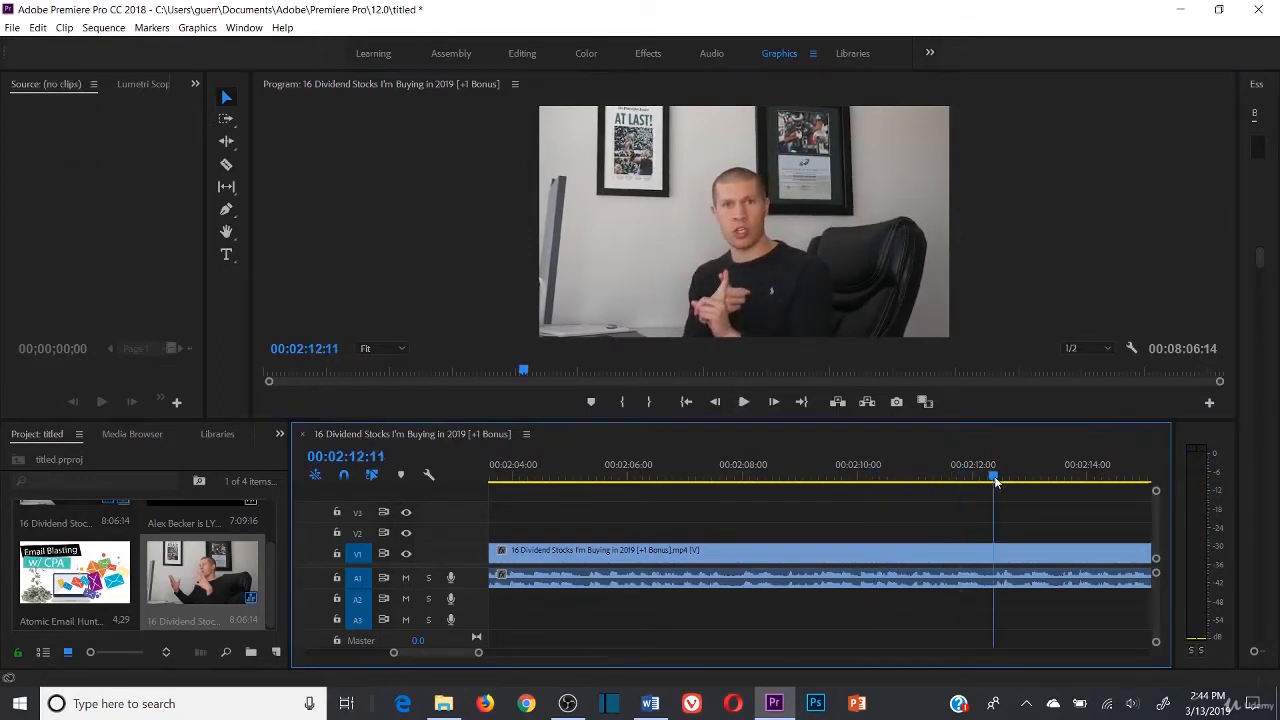
{"action": "left_click", "coordinate": [707, 468]}
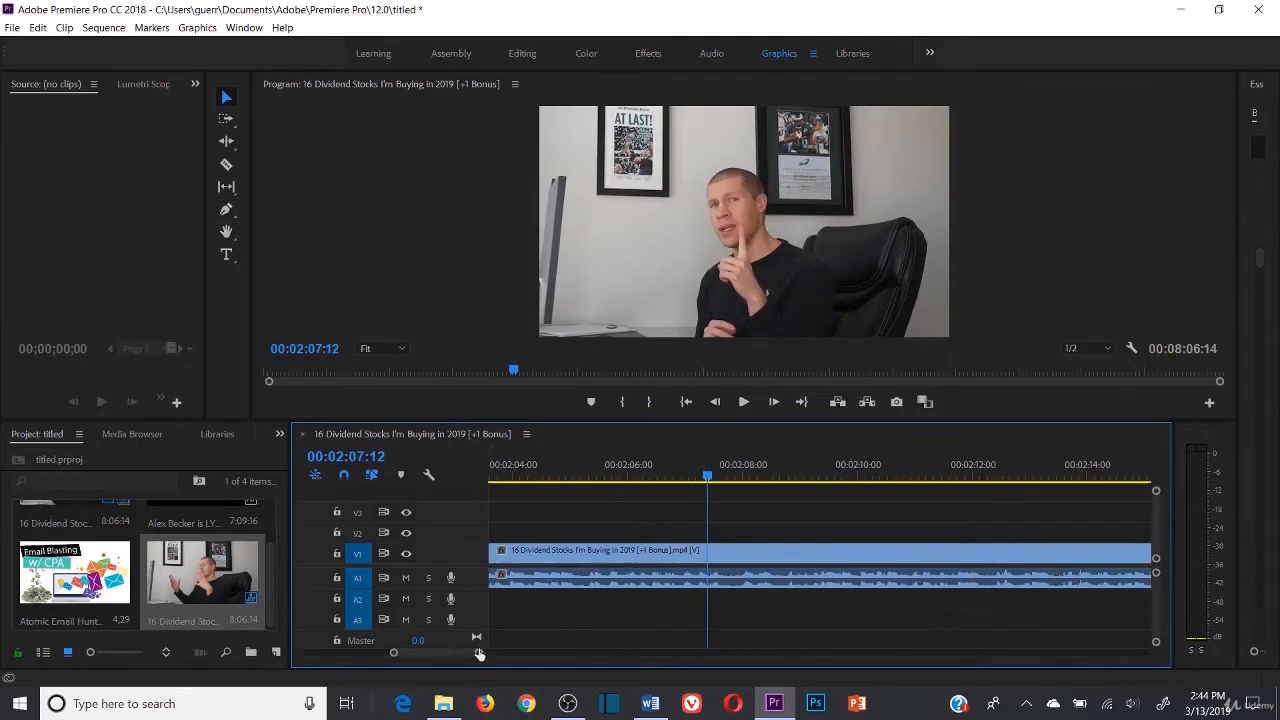
{"action": "left_click_drag", "start_coordinate": [477, 655], "coordinate": [609, 659]}
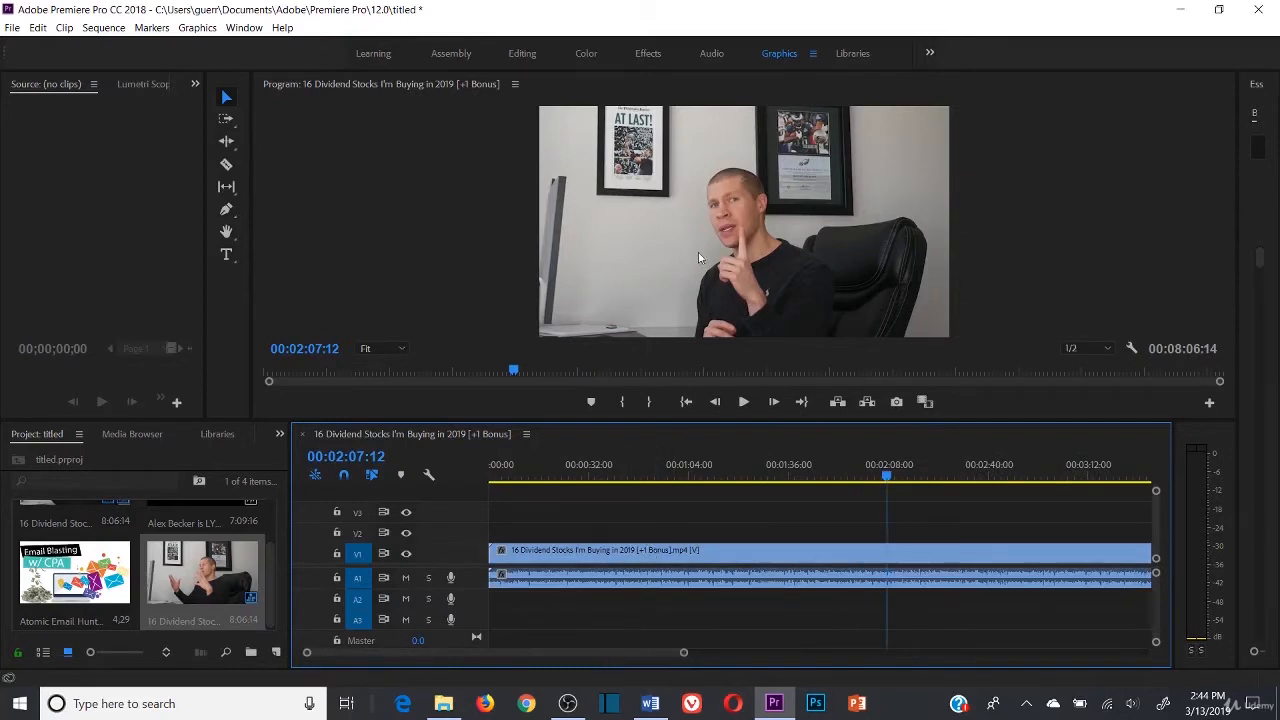
{"action": "left_click", "coordinate": [832, 472]}
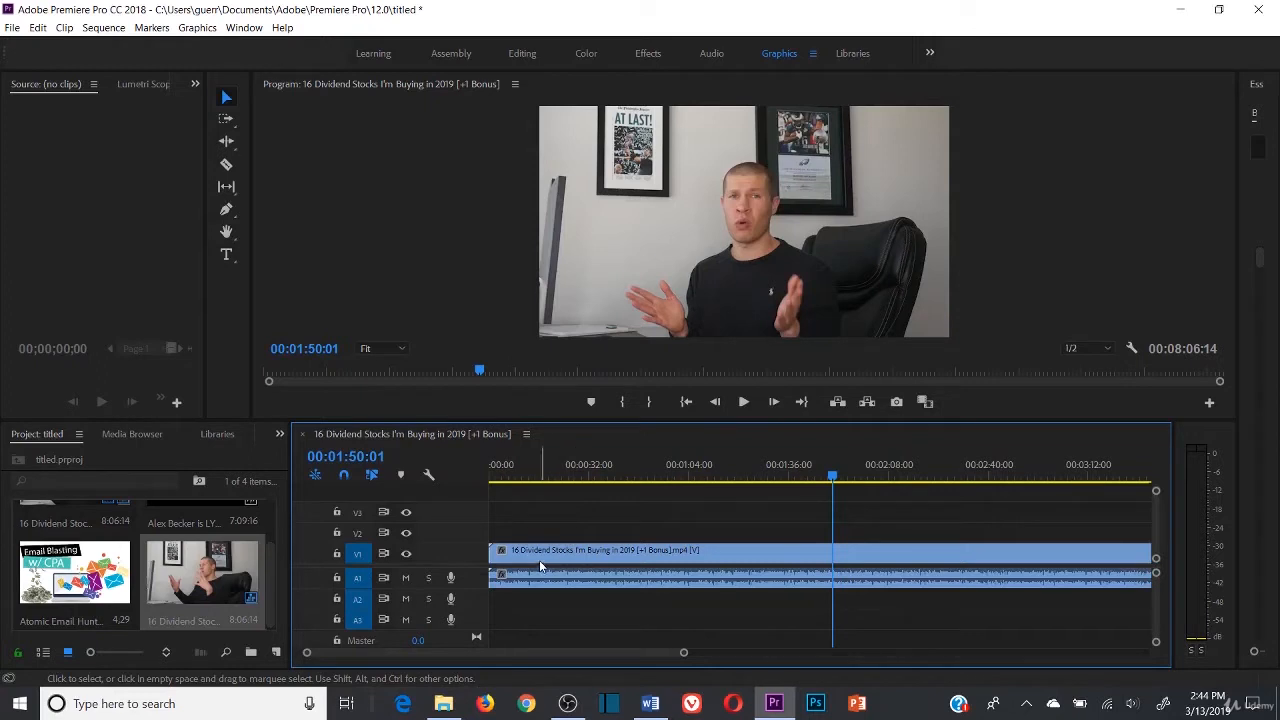
- Reorder the project media so the "16 Dividend Stocks" video clip sits directly before its sequence
{"action": "left_click_drag", "start_coordinate": [685, 653], "coordinate": [596, 646]}
{"action": "scroll", "coordinate": [214, 560], "scroll_direction": "up", "scroll_amount": 2}
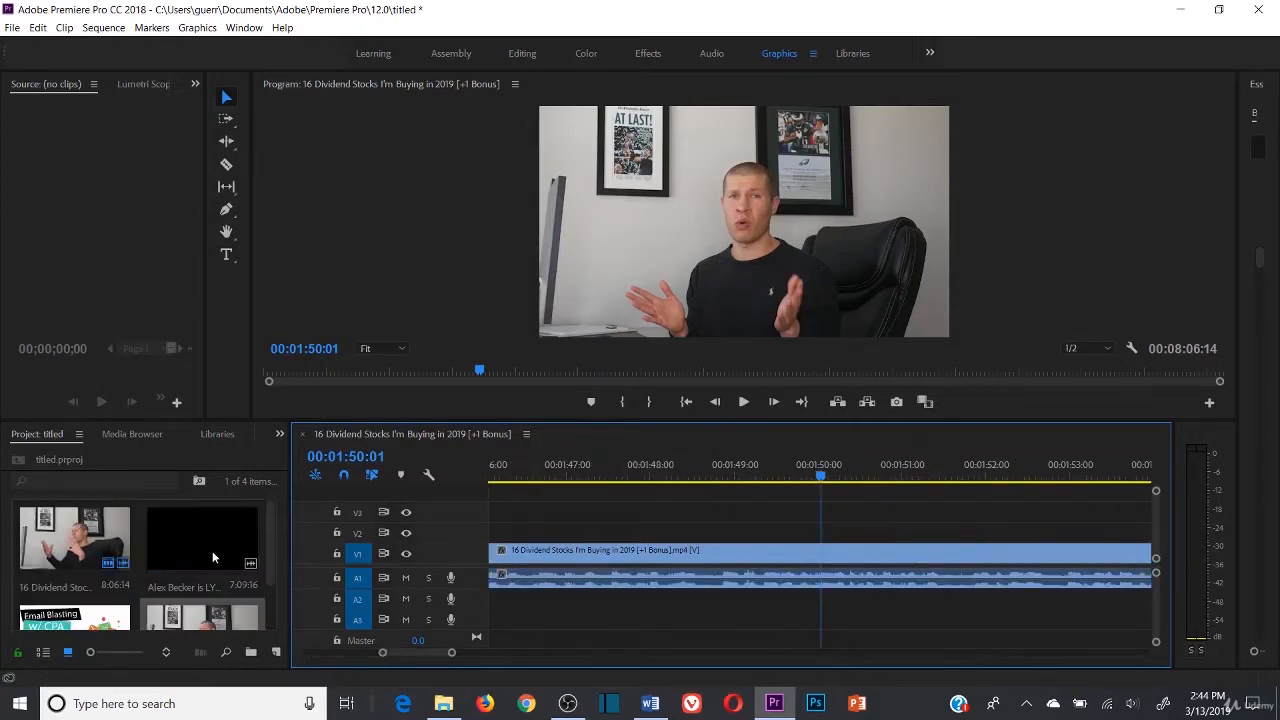
{"action": "scroll", "coordinate": [190, 564], "scroll_direction": "down", "scroll_amount": 2}
{"action": "scroll", "coordinate": [81, 576], "scroll_direction": "up", "scroll_amount": 2}
{"action": "left_click_drag", "start_coordinate": [81, 577], "coordinate": [79, 614]}
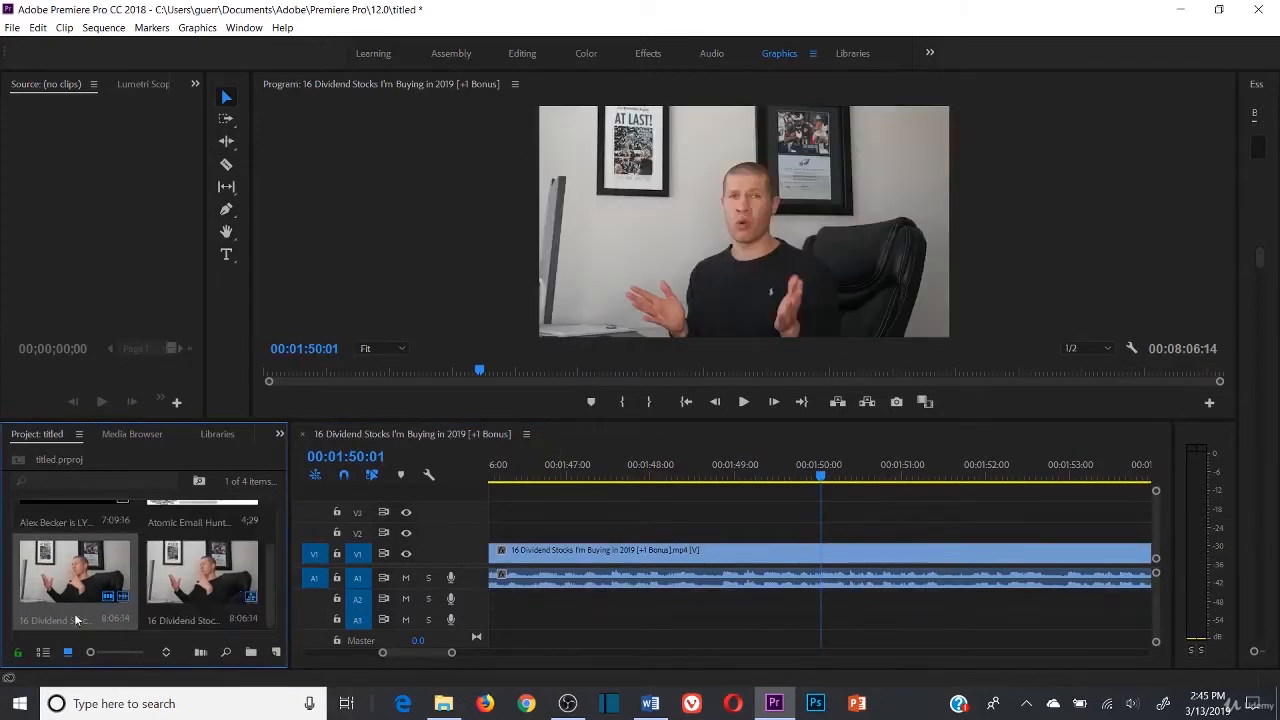
{"action": "scroll", "coordinate": [164, 552], "scroll_direction": "down", "scroll_amount": 1}
- Add the "Shopify Drop Shipping" video after the "16 Dividend Stocks" clip and ripple delete the gap between them
{"action": "left_click_drag", "start_coordinate": [451, 652], "coordinate": [898, 648]}
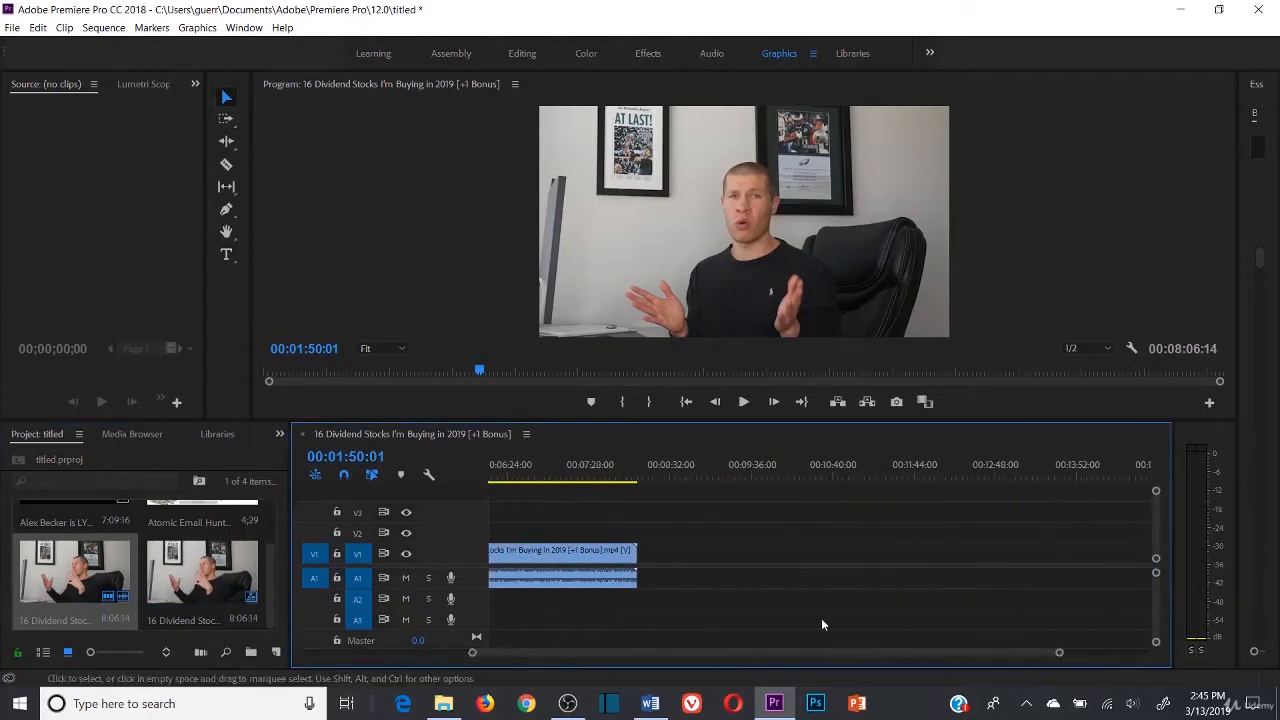
{"action": "scroll", "coordinate": [216, 575], "scroll_direction": "up", "scroll_amount": 1}
{"action": "scroll", "coordinate": [197, 575], "scroll_direction": "down", "scroll_amount": 1}
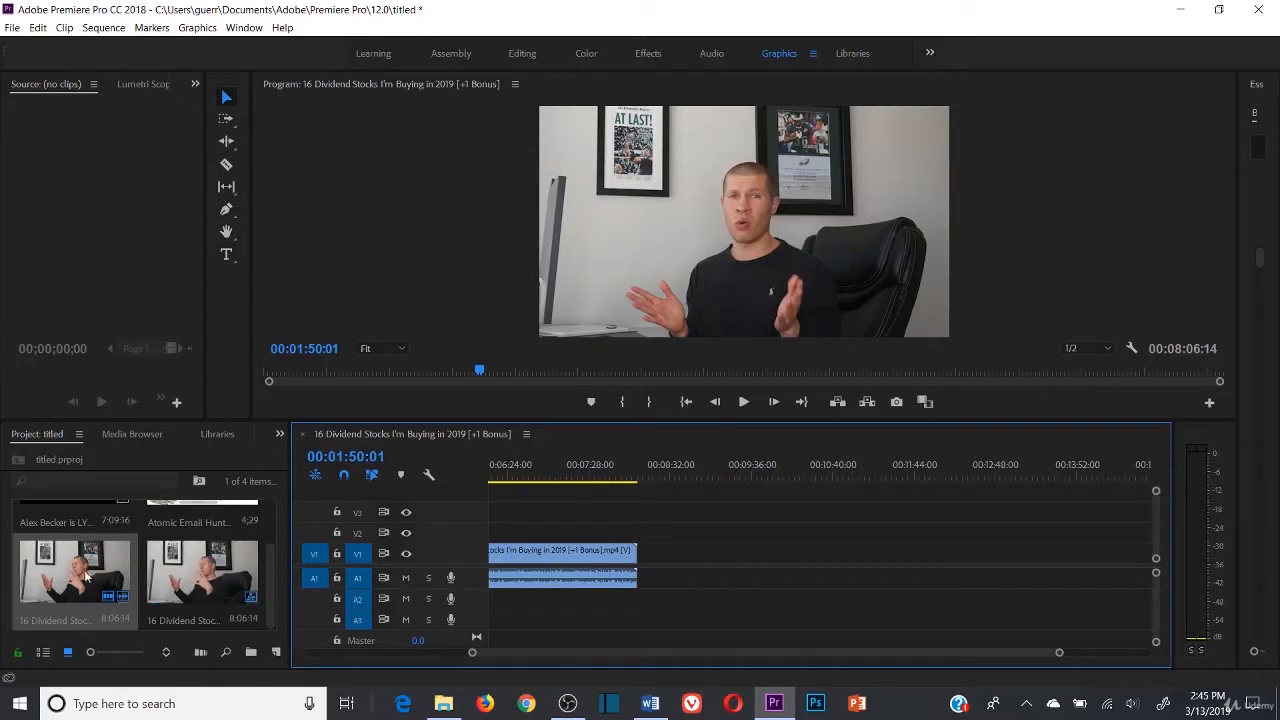
{"action": "scroll", "coordinate": [197, 575], "scroll_direction": "up", "scroll_amount": 1}
{"action": "left_click_drag", "start_coordinate": [99, 525], "coordinate": [645, 556]}
{"action": "right_click", "coordinate": [645, 556]}
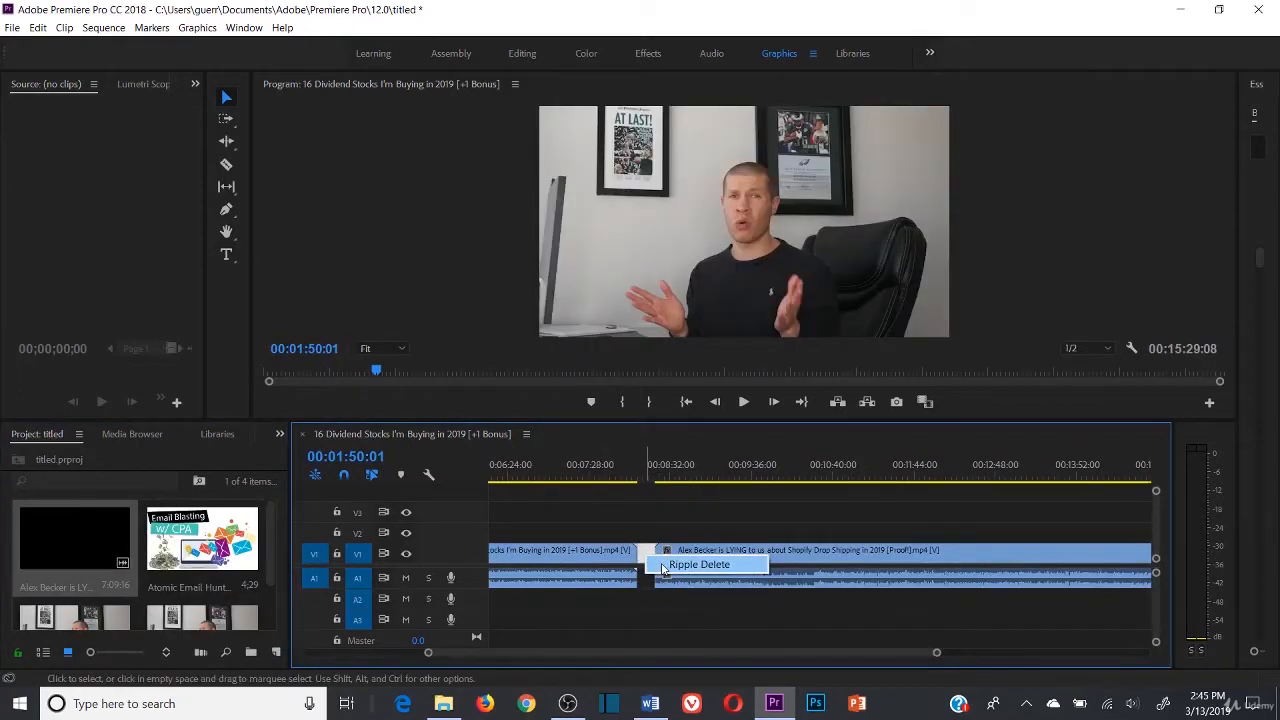
{"action": "left_click", "coordinate": [715, 565]}
- Move the playhead to 00:07:52:04 and ripple delete the "Shopify Drop Shipping" clip from the end of the sequence
{"action": "left_click_drag", "start_coordinate": [630, 472], "coordinate": [622, 476]}
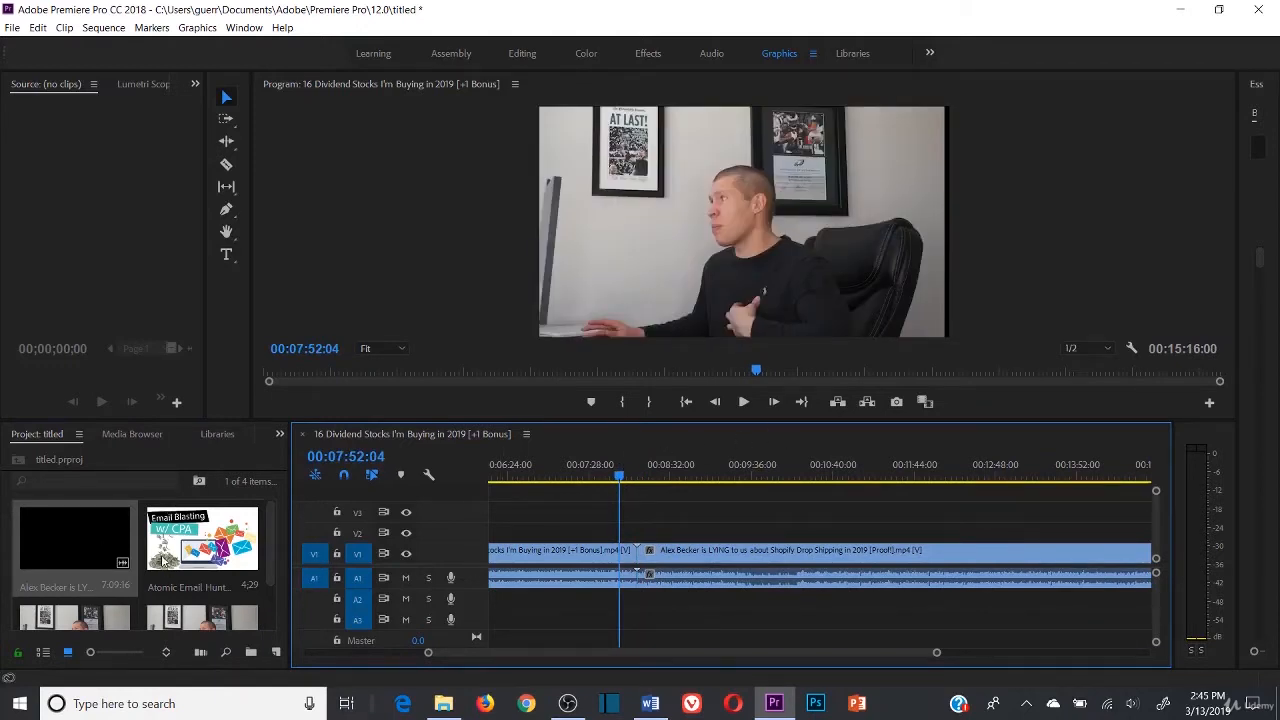
{"action": "scroll", "coordinate": [165, 568], "scroll_direction": "down", "scroll_amount": 1}
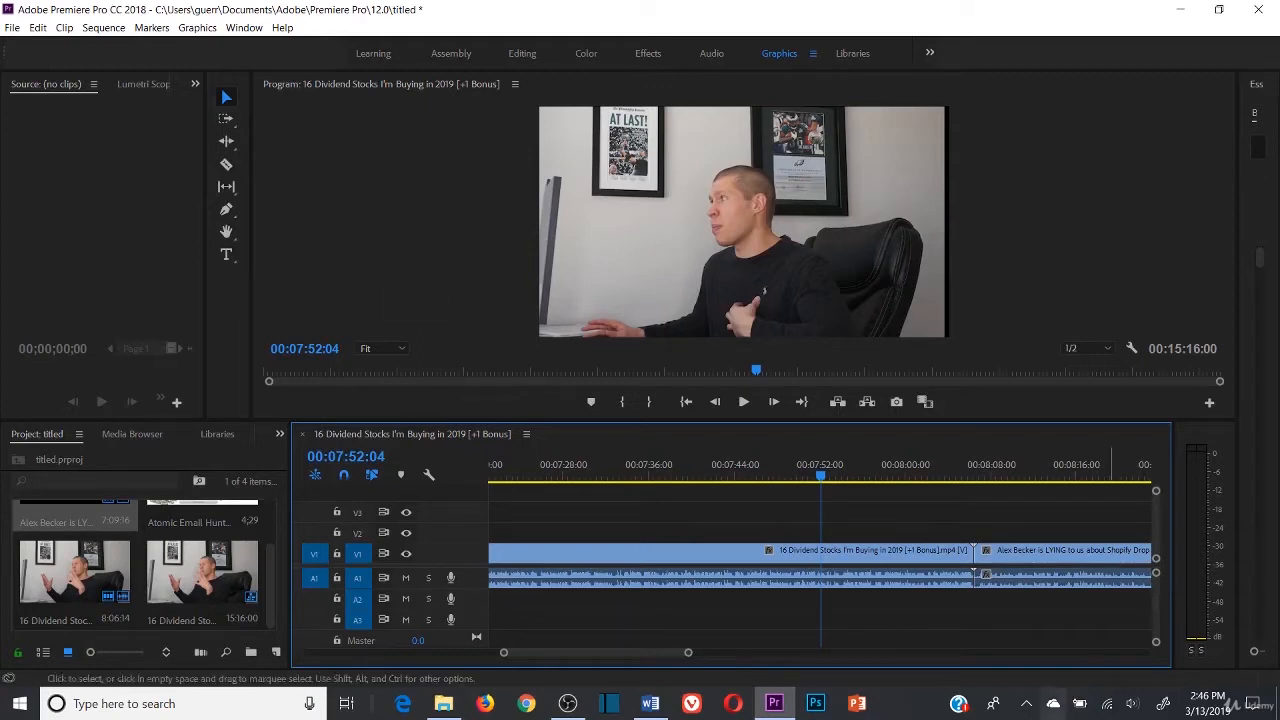
{"action": "right_click", "coordinate": [1013, 574]}
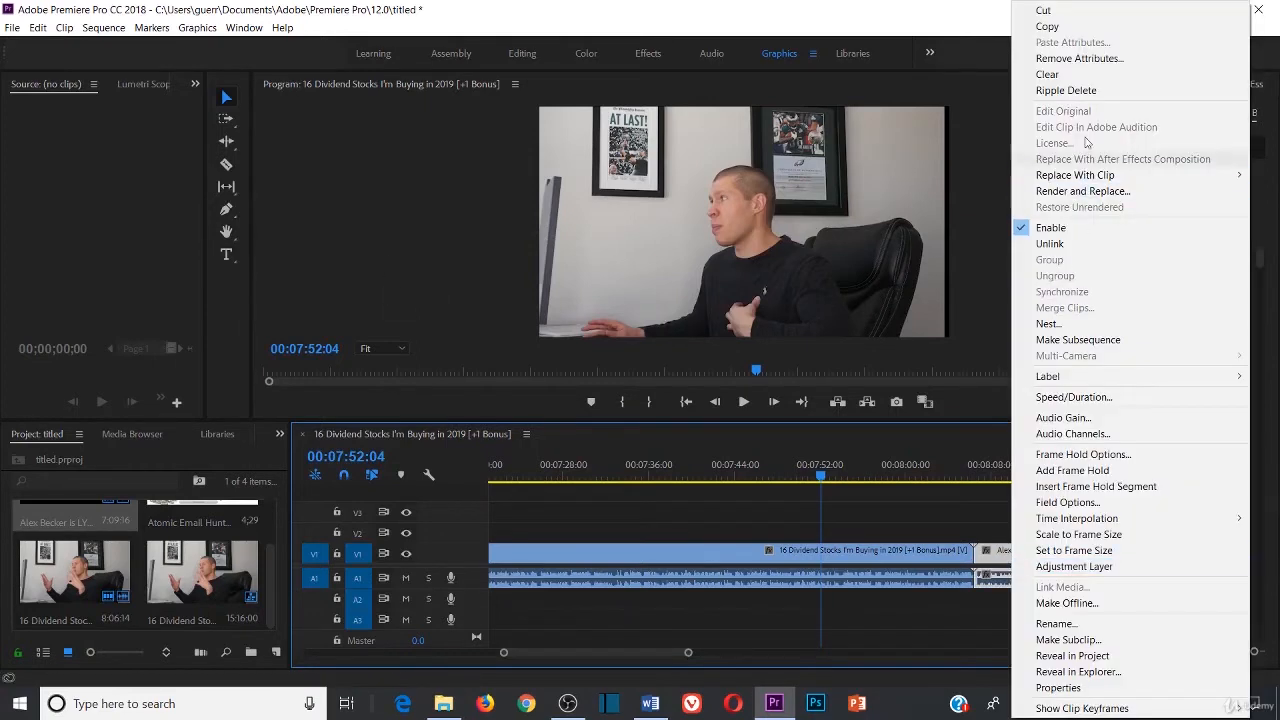
{"action": "left_click", "coordinate": [1066, 90]}
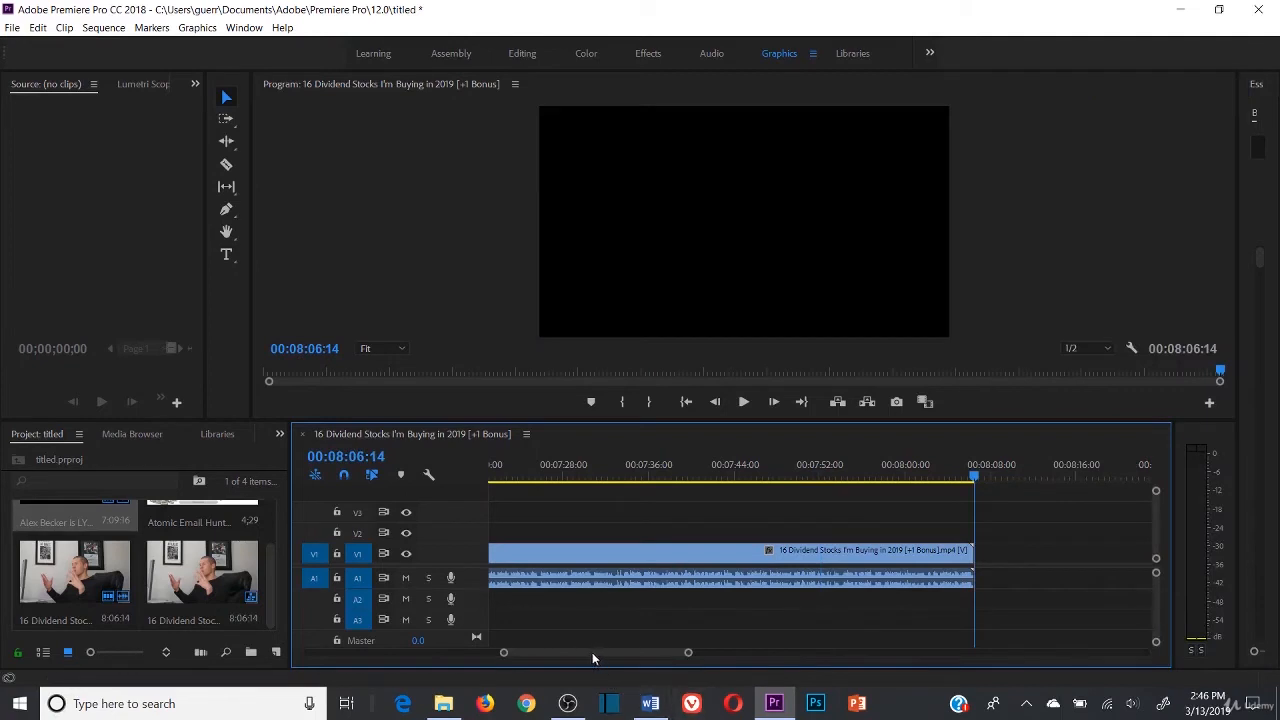
- Play the sequence from 00:00:00:21 with the system volume raised to 80
{"action": "left_click_drag", "start_coordinate": [592, 652], "coordinate": [392, 647]}
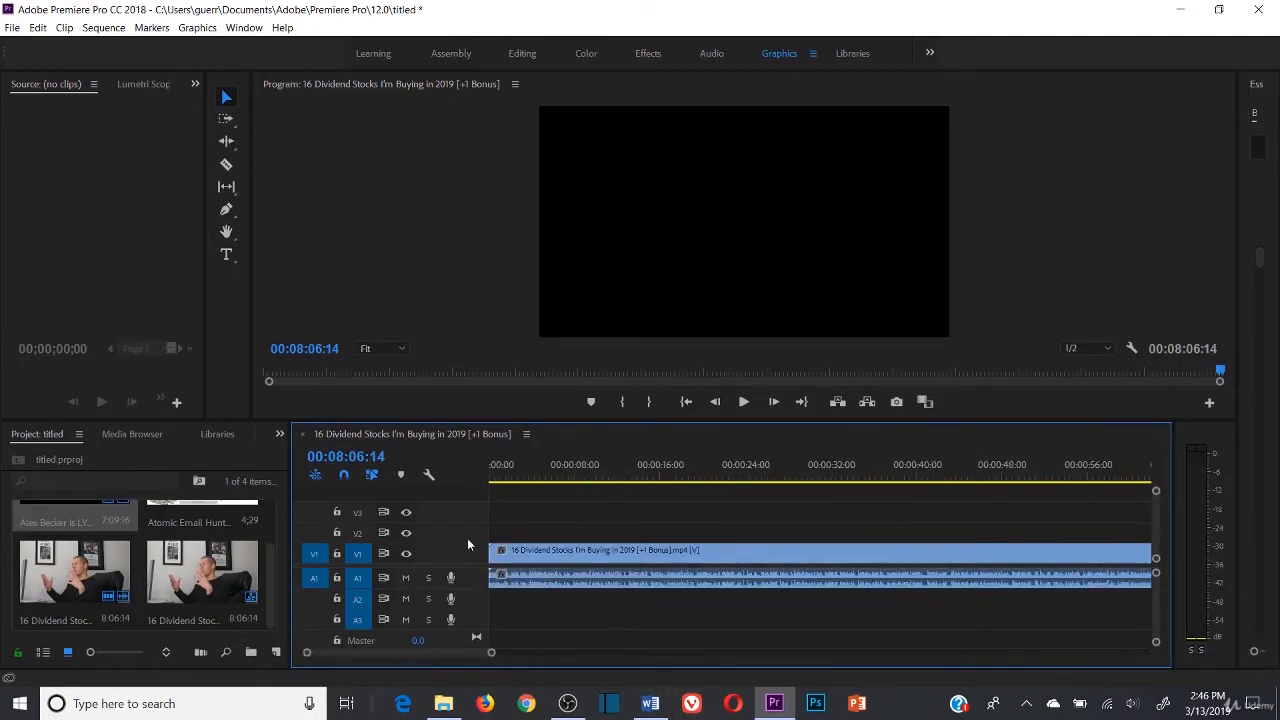
{"action": "left_click", "coordinate": [538, 538]}
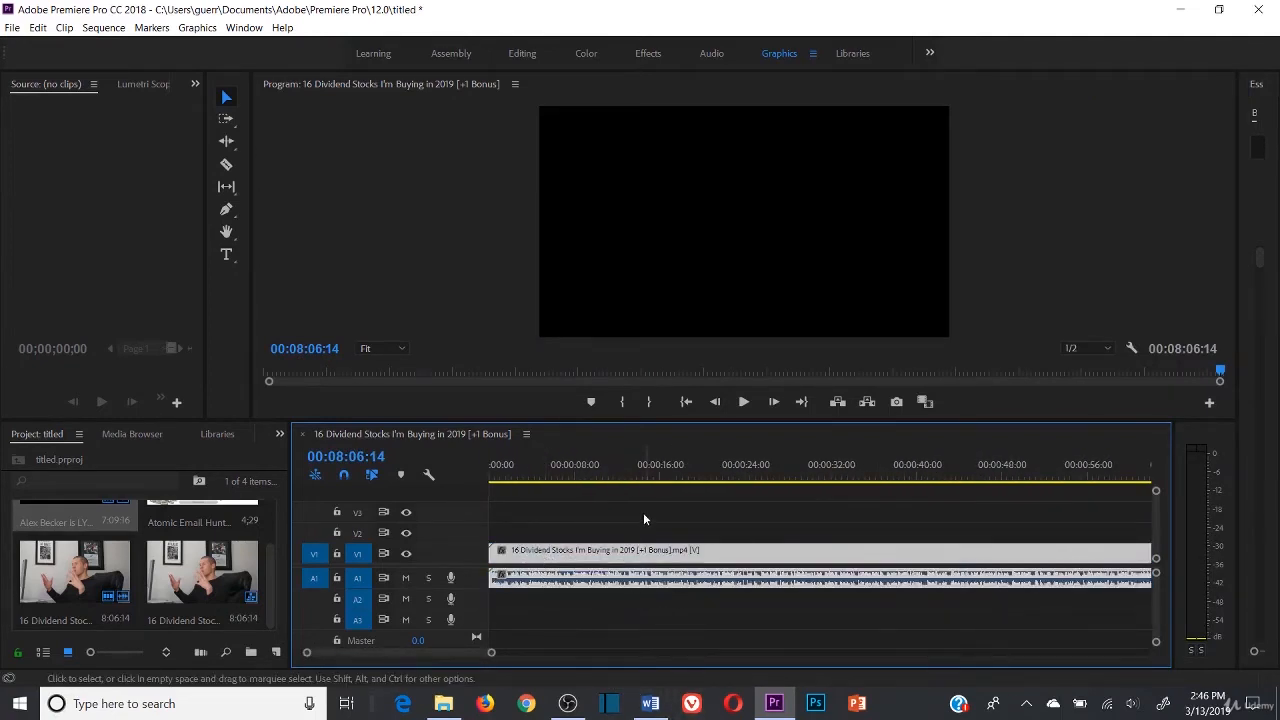
{"action": "left_click", "coordinate": [498, 478]}
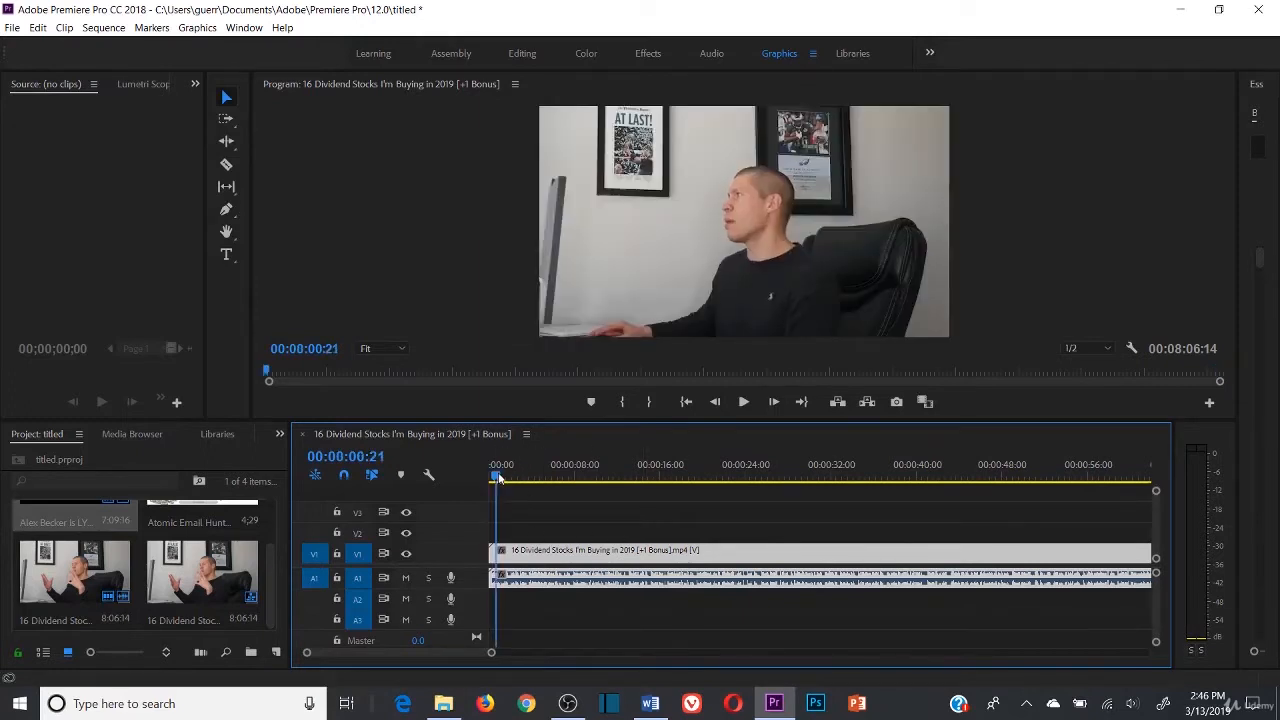
{"action": "key", "text": "XF86AudioRaiseVolume"}
{"action": "key", "text": "XF86AudioRaiseVolume"}
{"action": "key", "text": "XF86AudioRaiseVolume"}
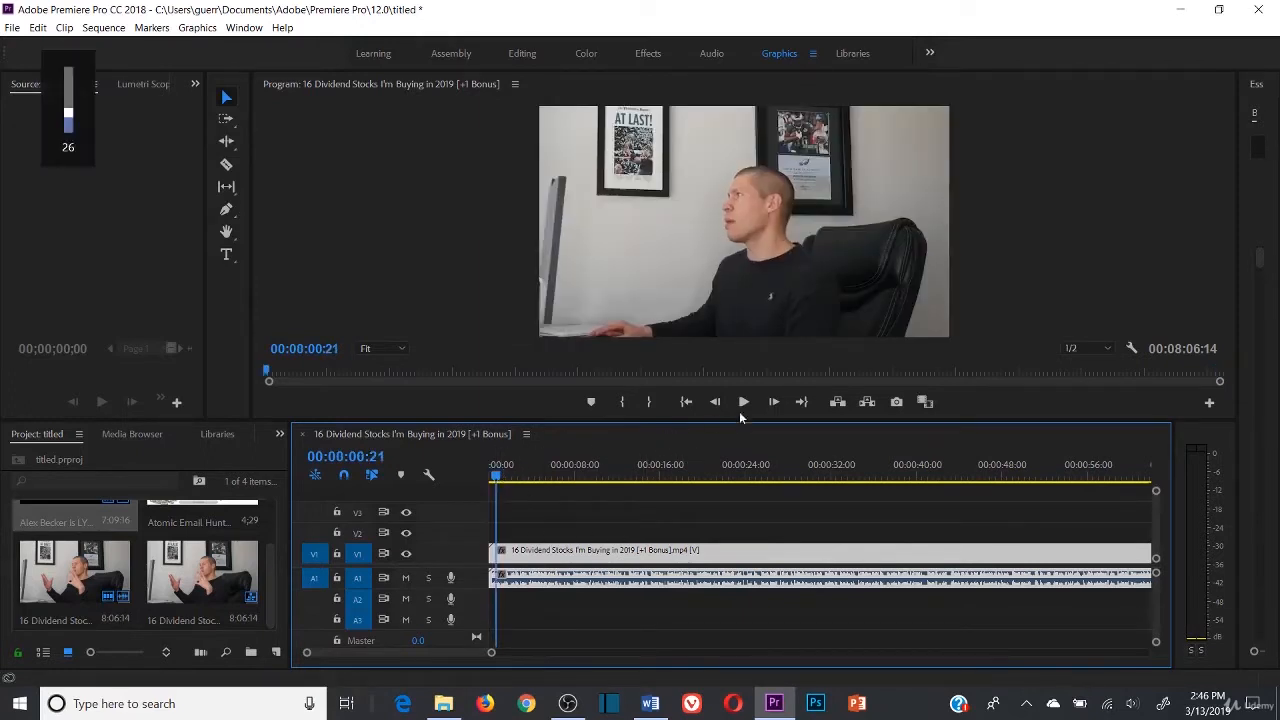
{"action": "left_click", "coordinate": [744, 402]}
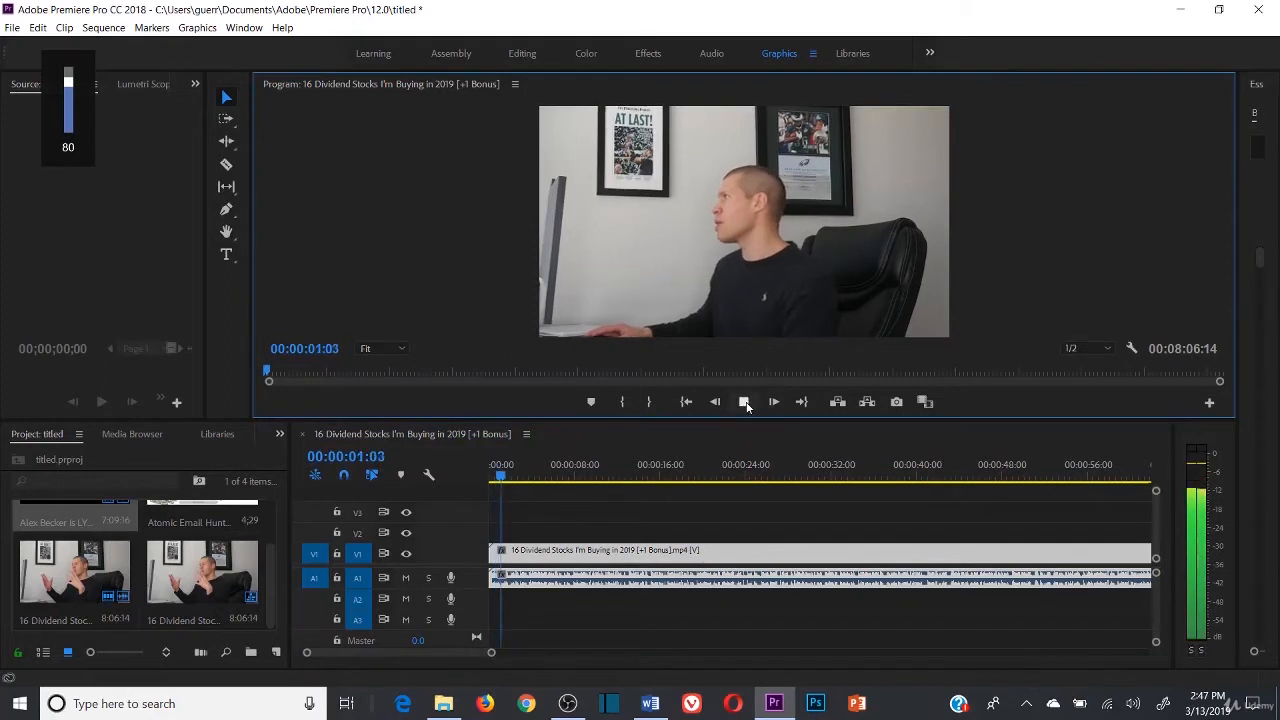
- Lower the system volume and stop the playback at 00:00:12:01
{"action": "key", "text": "XF86AudioLowerVolume"}
{"action": "key", "text": "XF86AudioLowerVolume"}
{"action": "key", "text": "XF86AudioLowerVolume"}
{"action": "key", "text": "XF86AudioLowerVolume"}
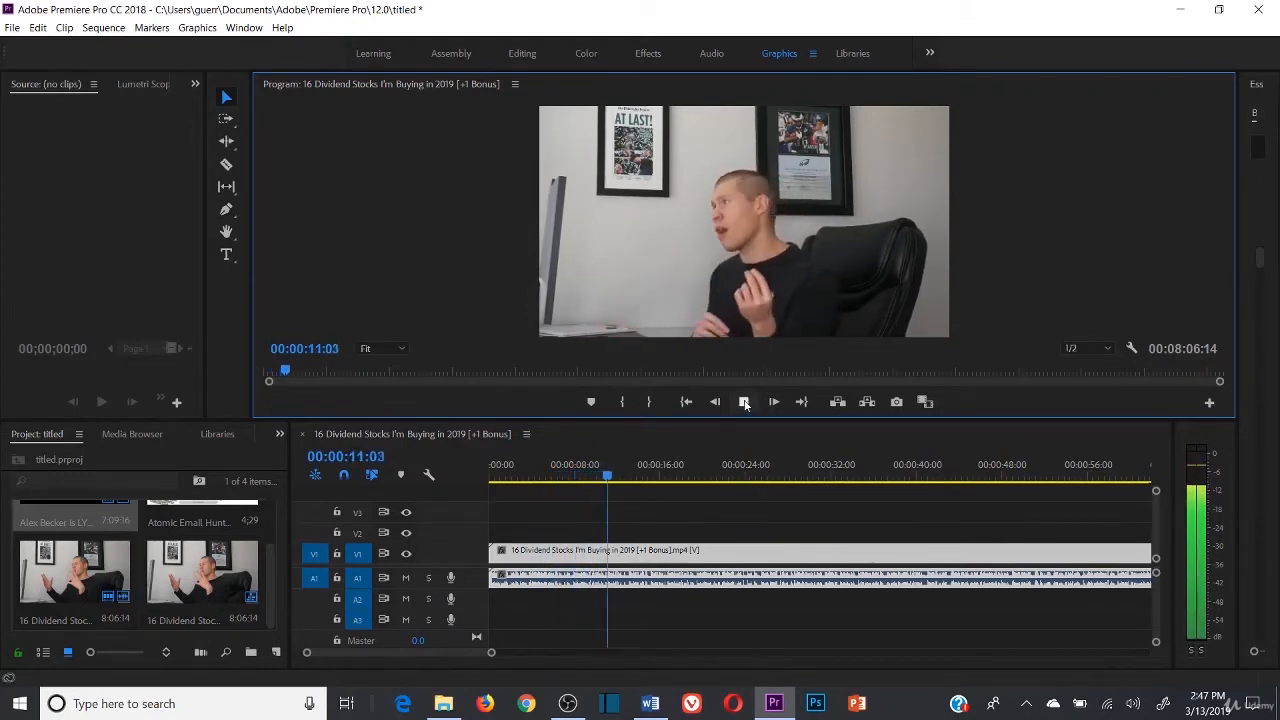
{"action": "left_click", "coordinate": [744, 402]}
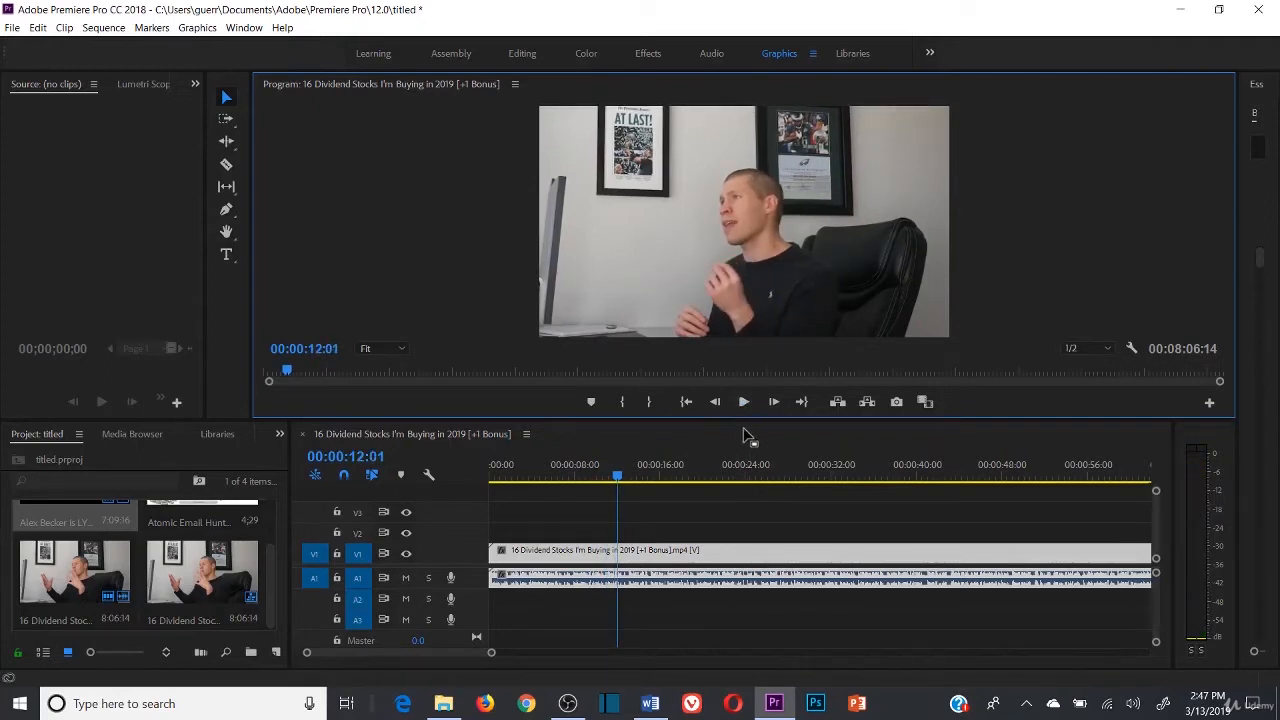
{"action": "key", "text": "XF86AudioLowerVolume"}
{"action": "key", "text": "XF86AudioLowerVolume"}
{"action": "key", "text": "XF86AudioLowerVolume"}
{"action": "key", "text": "XF86AudioLowerVolume"}
{"action": "key", "text": "XF86AudioLowerVolume"}
{"action": "key", "text": "XF86AudioLowerVolume"}
{"action": "key", "text": "XF86AudioLowerVolume"}
{"action": "key", "text": "XF86AudioLowerVolume"}
{"action": "key", "text": "XF86AudioLowerVolume"}
{"action": "key", "text": "XF86AudioLowerVolume"}
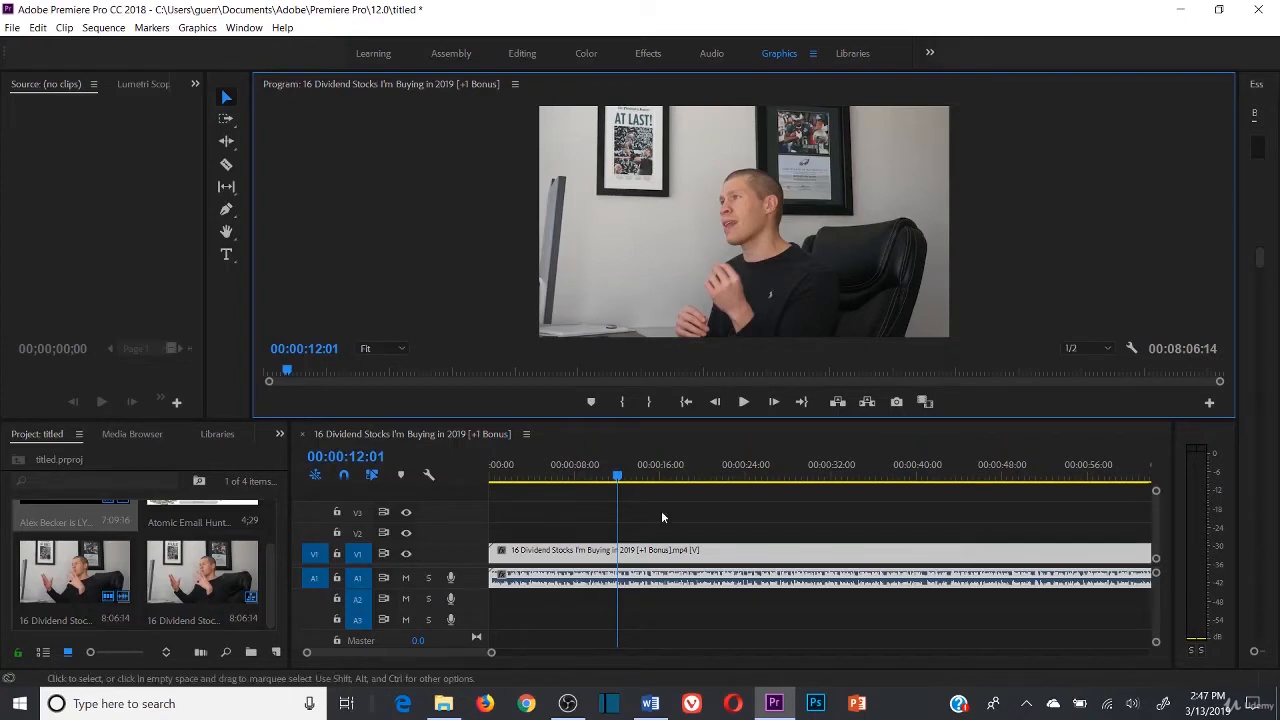
- Unlink the "16 Dividend Stocks" clip's audio from its video and move the audio to track A2, starting about 5 seconds after the video
{"action": "left_click", "coordinate": [560, 479]}
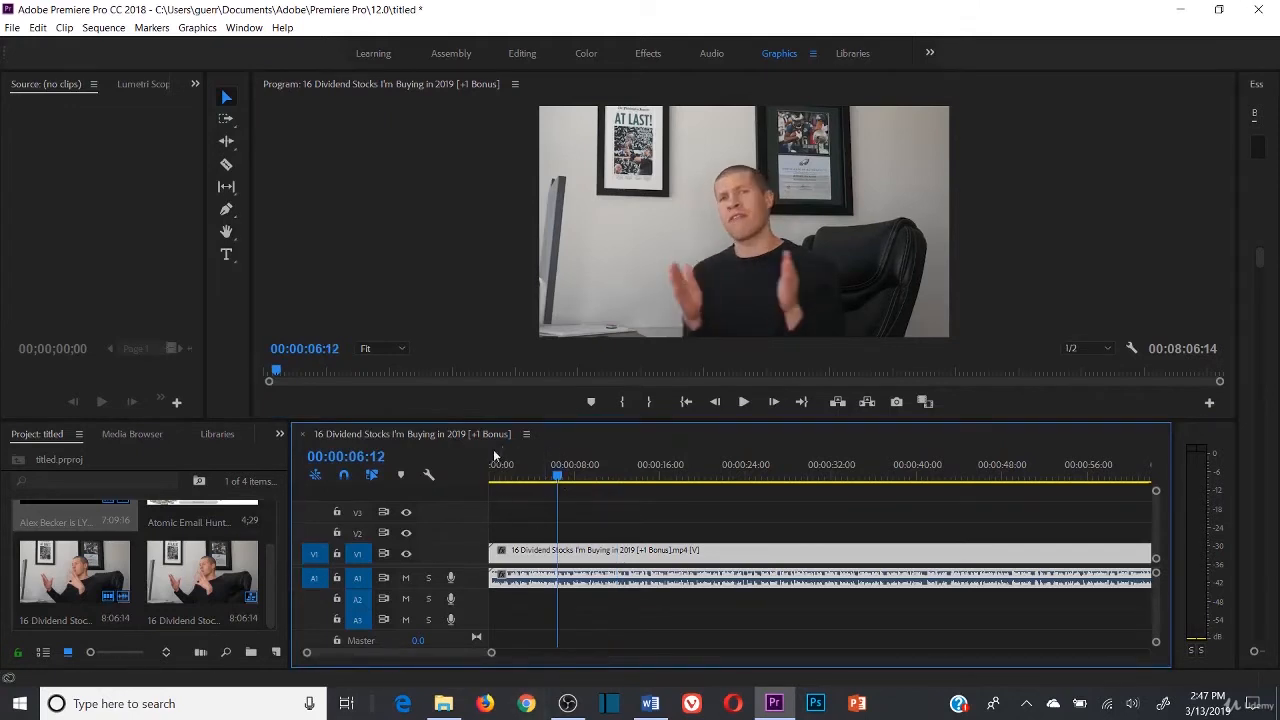
{"action": "left_click", "coordinate": [492, 480]}
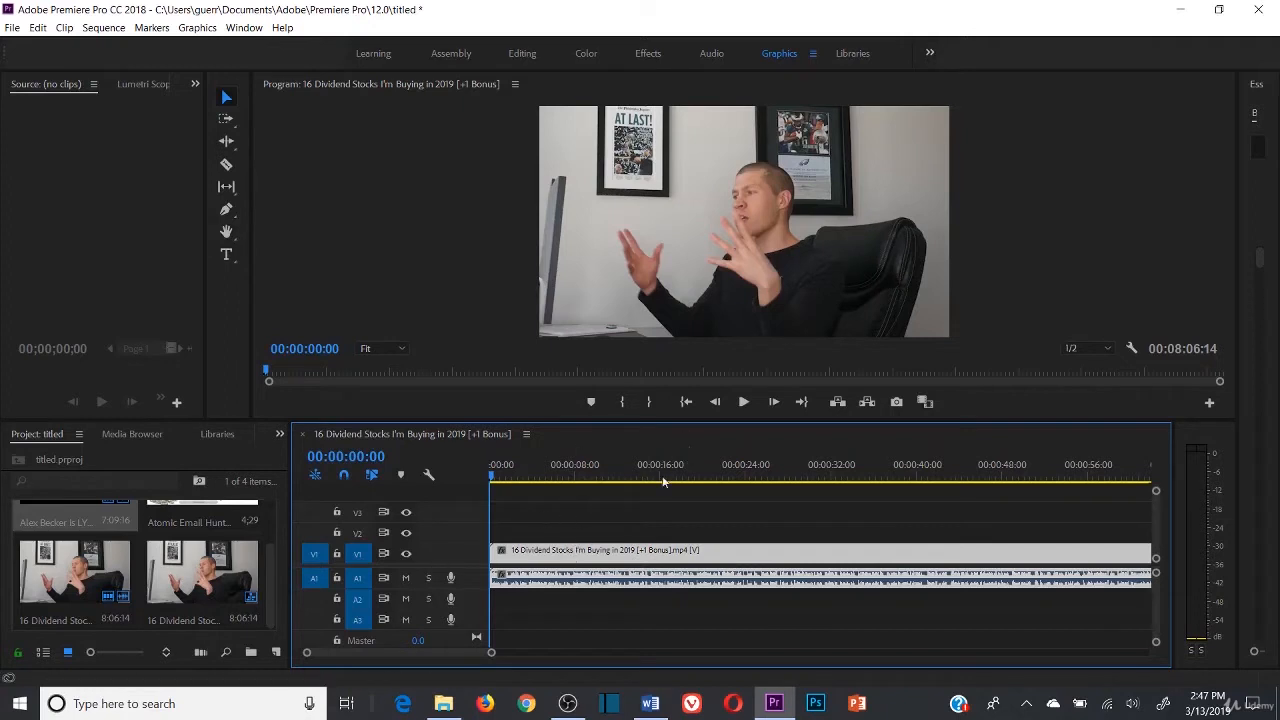
{"action": "right_click", "coordinate": [683, 557]}
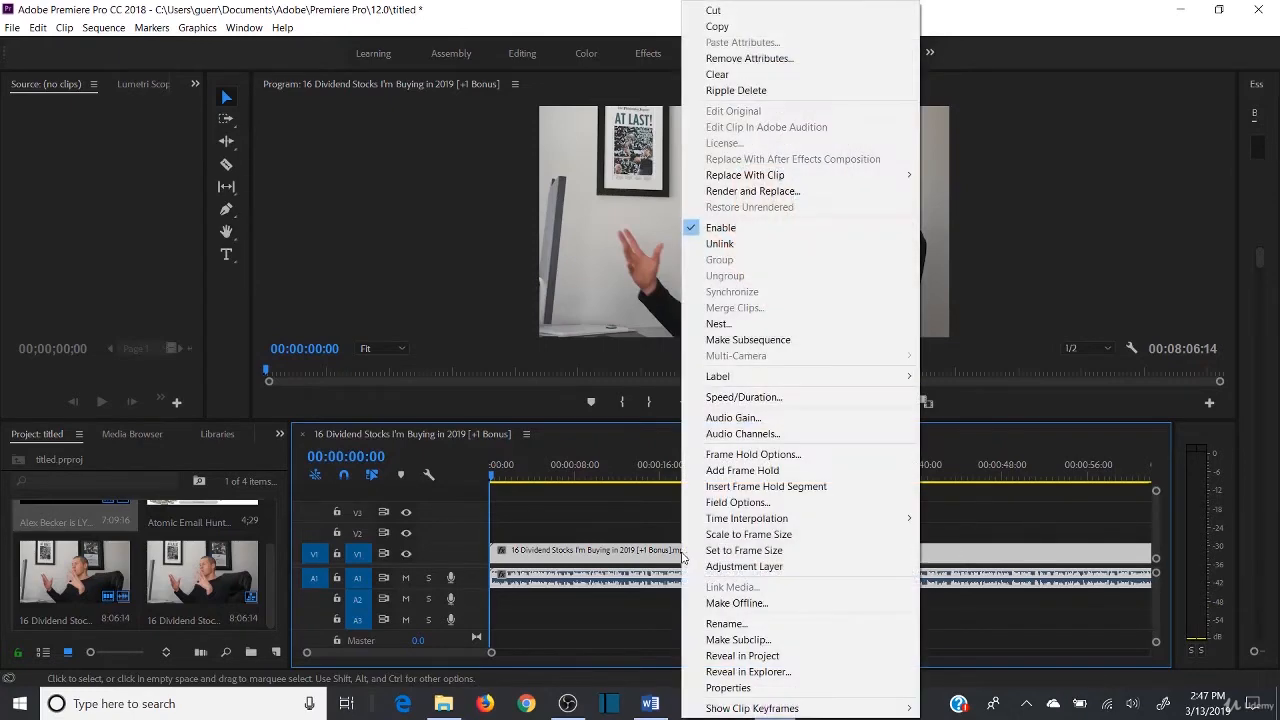
{"action": "left_click", "coordinate": [720, 243]}
{"action": "mouse_move", "coordinate": [653, 585]}
{"action": "left_mouse_down"}
{"action": "mouse_move", "coordinate": [777, 593]}
{"action": "mouse_move", "coordinate": [647, 608]}
{"action": "left_mouse_up"}
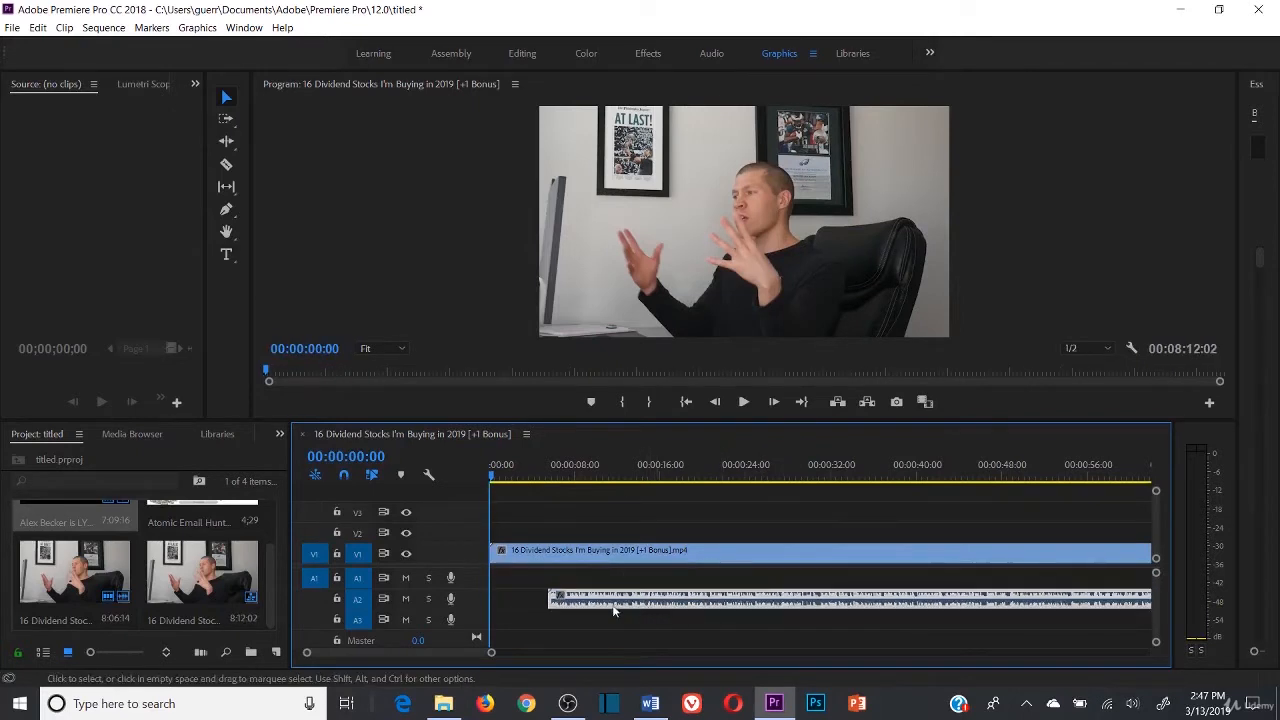
- Preview the sequence with the offset audio from 00:00:01:12 and stop at 00:00:04:09
{"action": "left_click", "coordinate": [546, 466]}
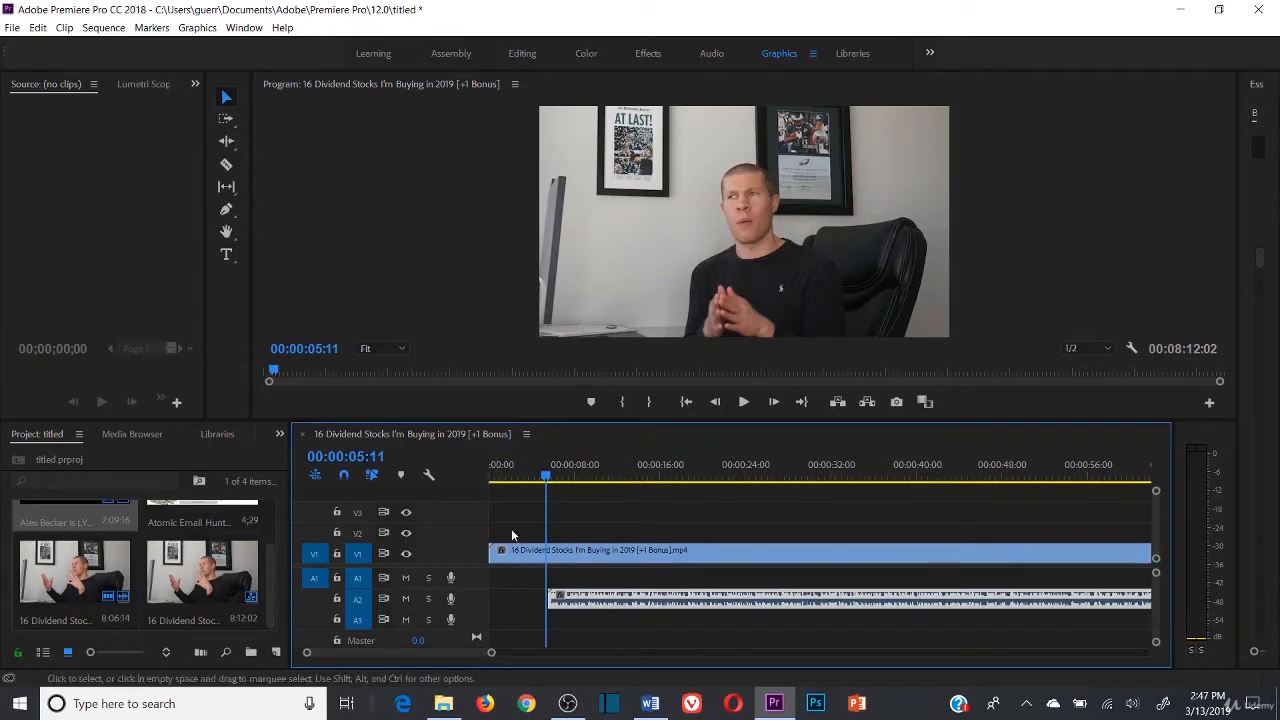
{"action": "left_click", "coordinate": [500, 466]}
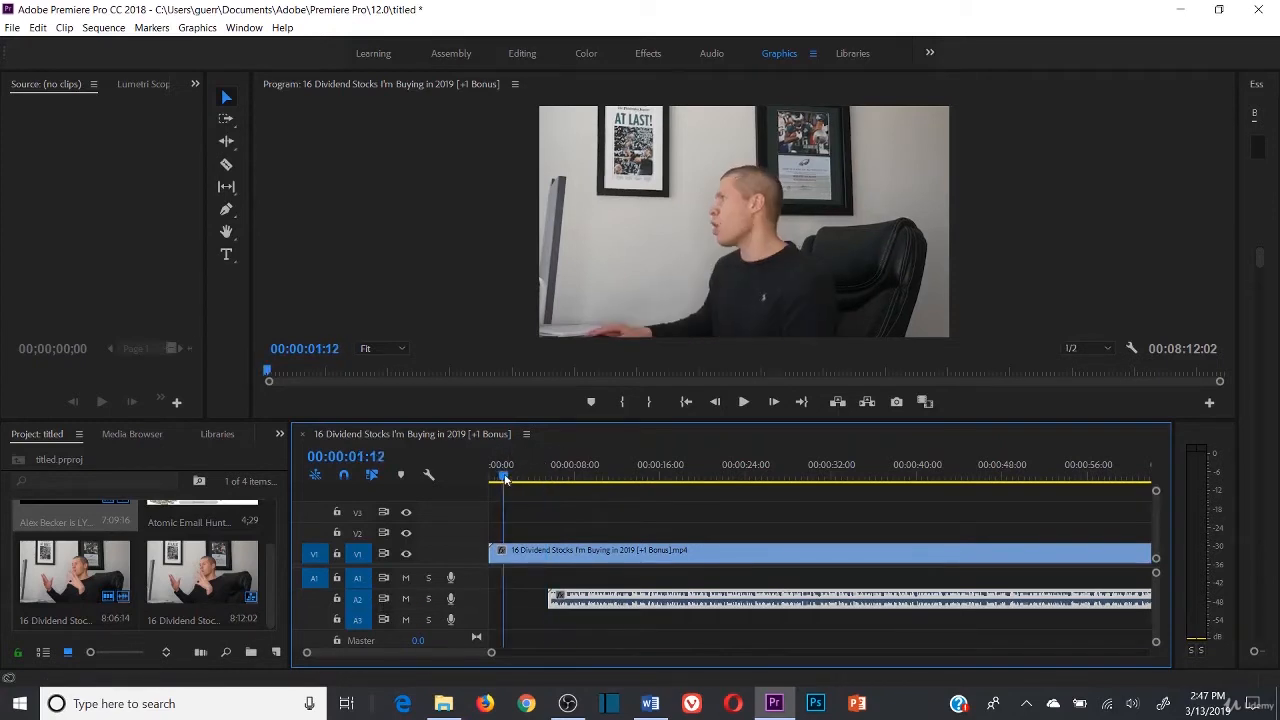
{"action": "left_click", "coordinate": [743, 402]}
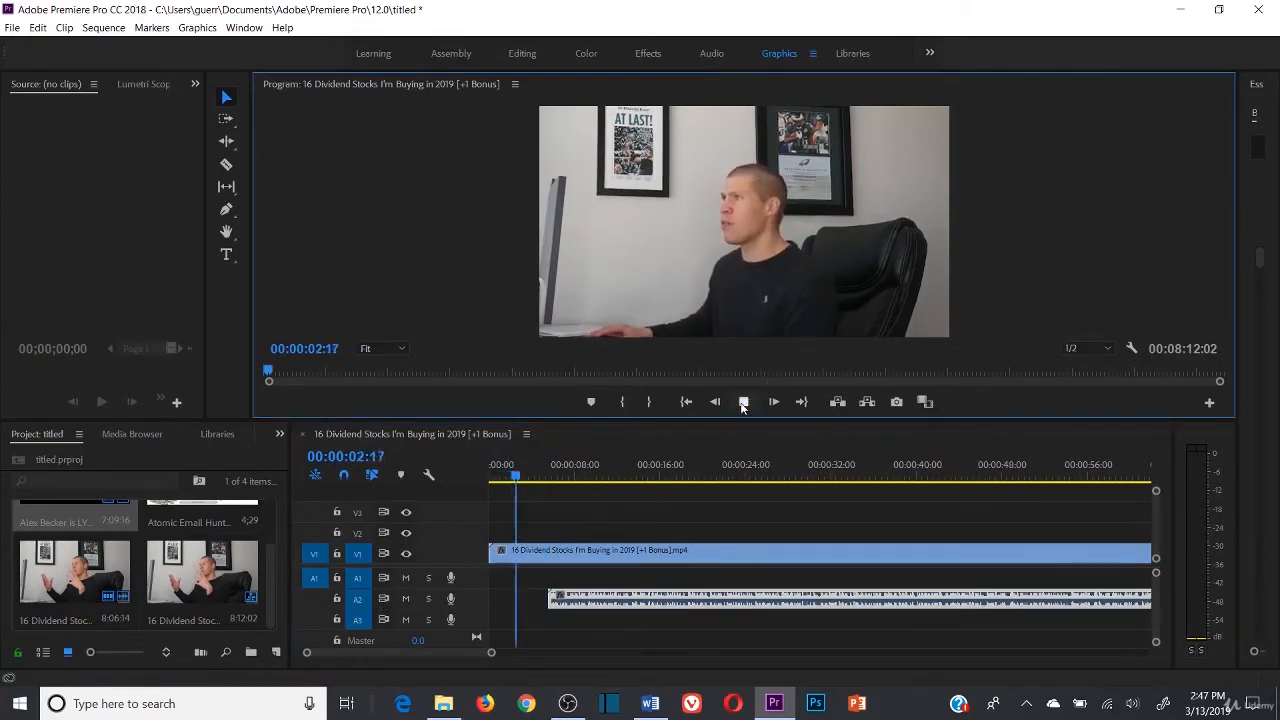
{"action": "left_click", "coordinate": [743, 402]}
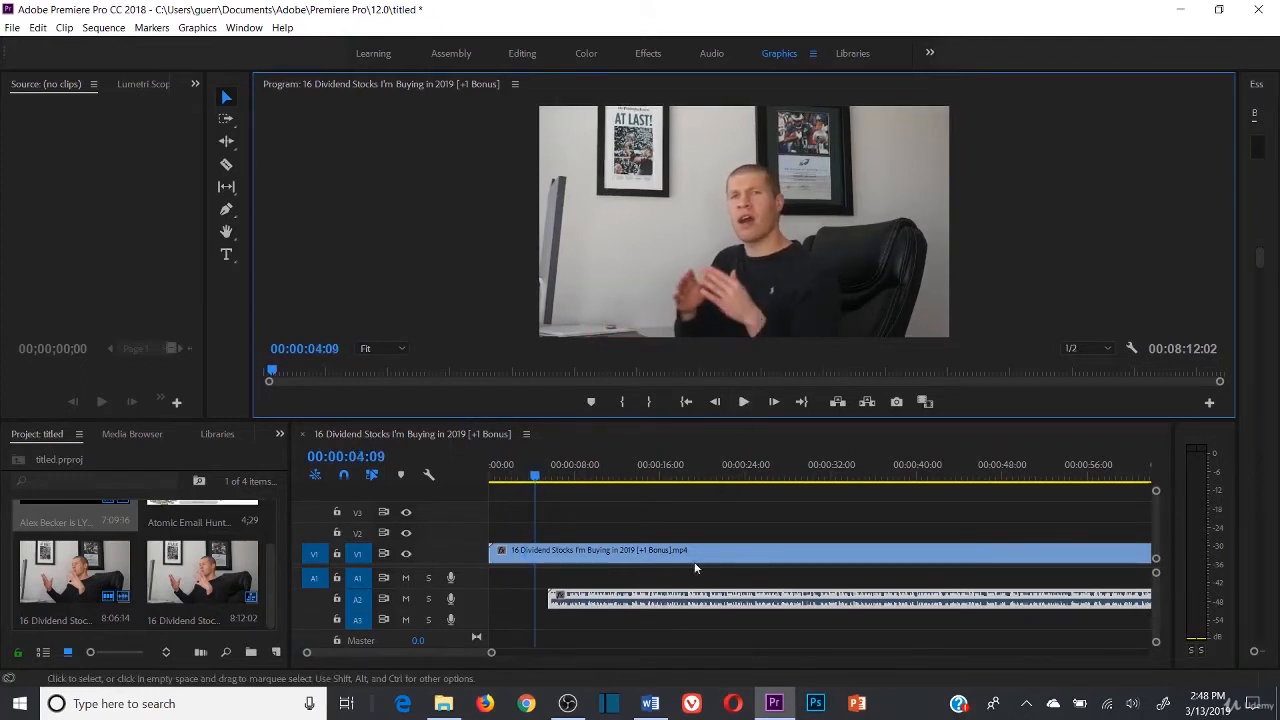
- Move the unlinked audio back to track A1, aligned with the start of the video
{"action": "left_click_drag", "start_coordinate": [686, 600], "coordinate": [618, 578]}
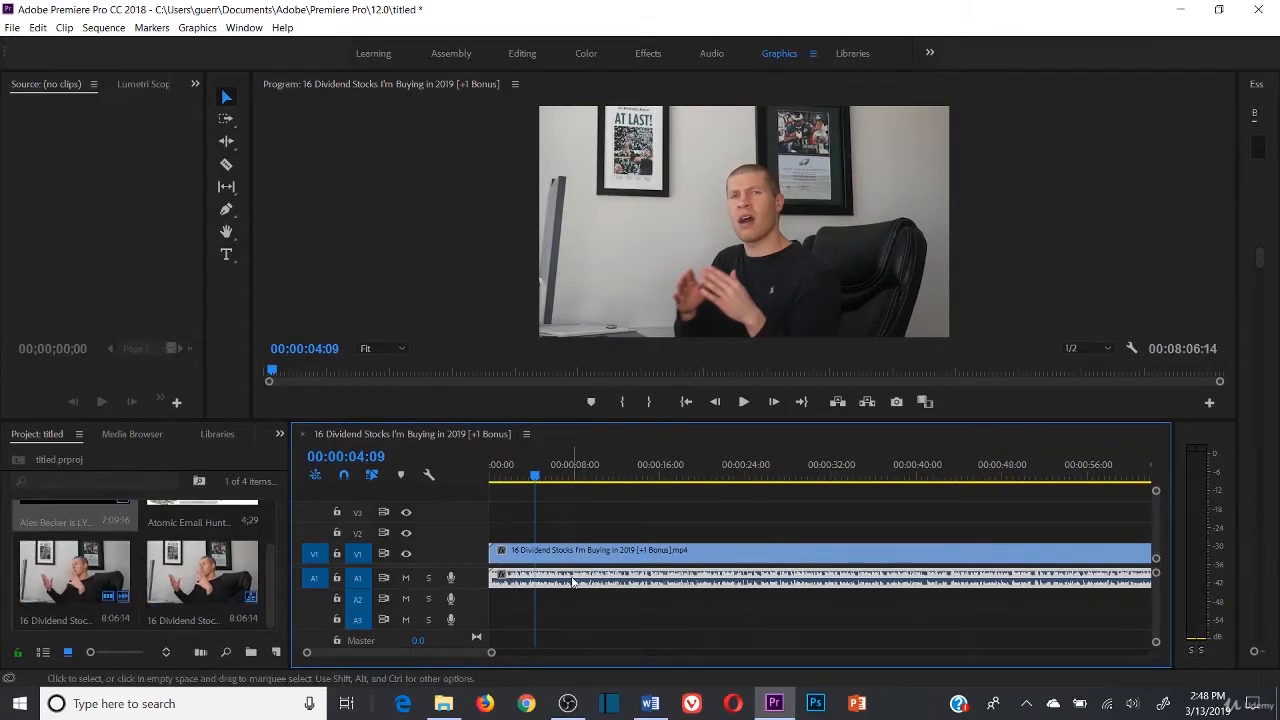
{"action": "left_click_drag", "start_coordinate": [572, 577], "coordinate": [578, 581]}
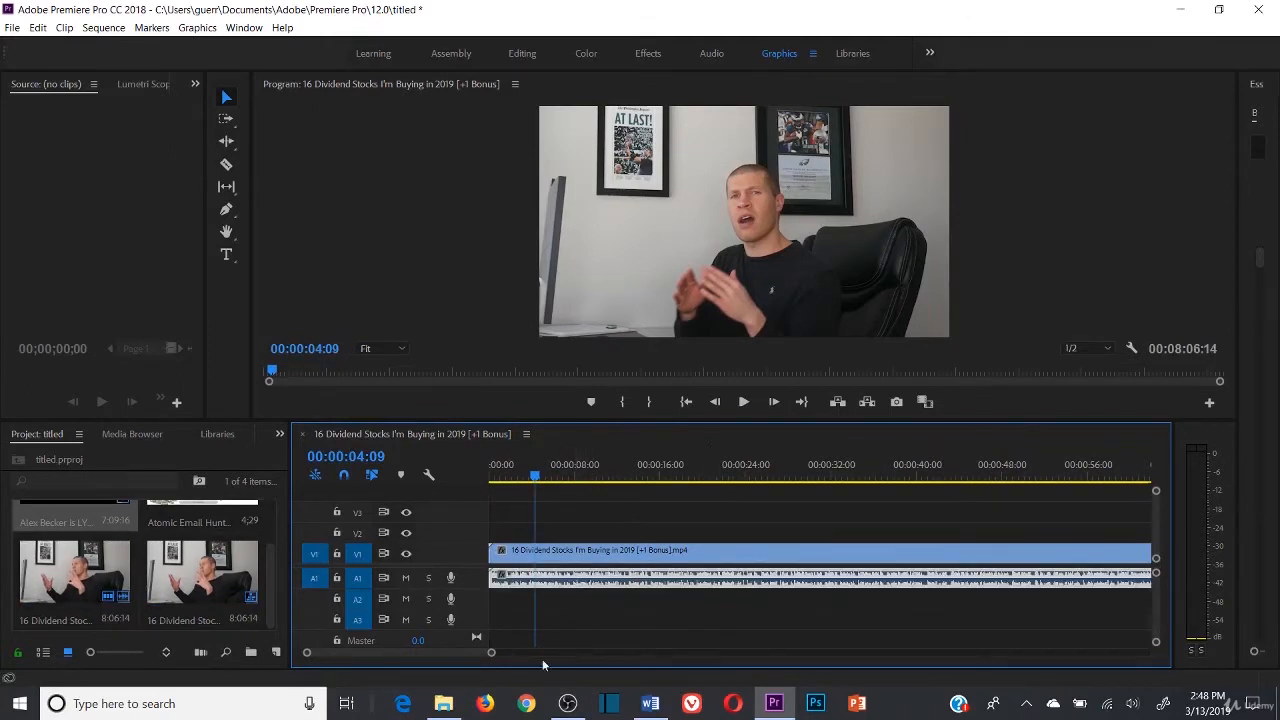
{"action": "left_click_drag", "start_coordinate": [491, 653], "coordinate": [383, 653]}
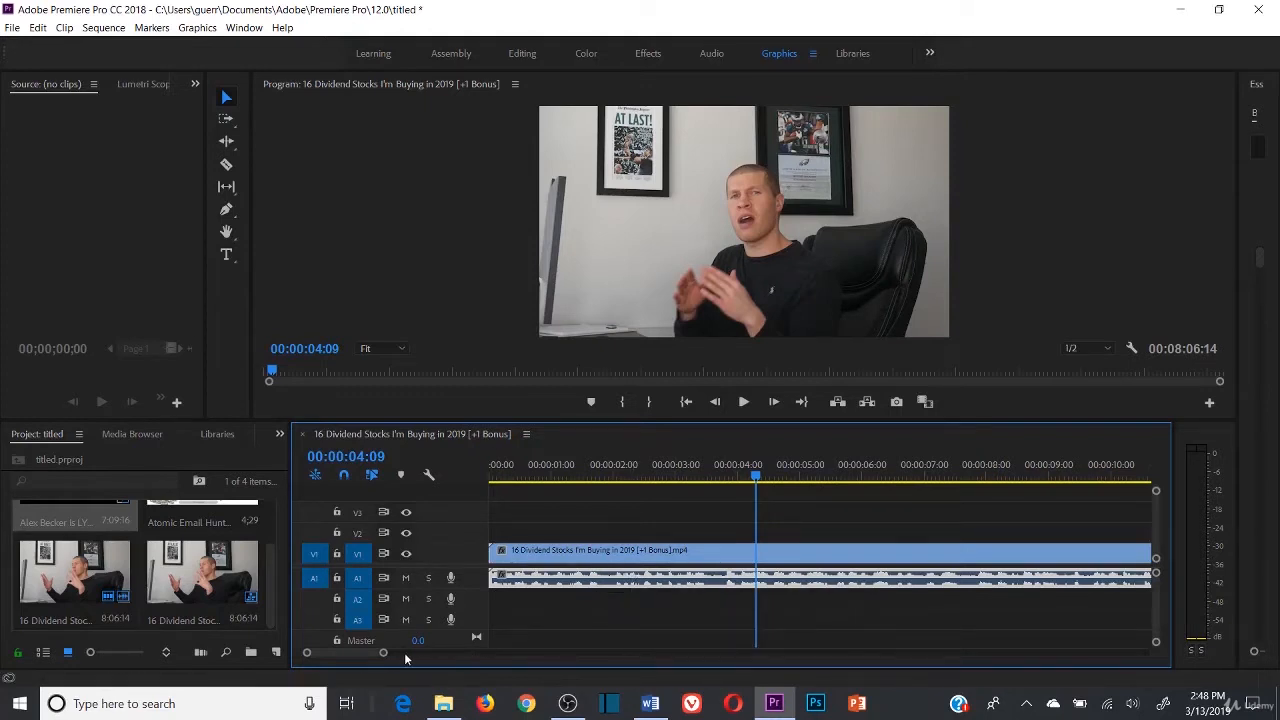
{"action": "left_click_drag", "start_coordinate": [384, 656], "coordinate": [372, 655]}
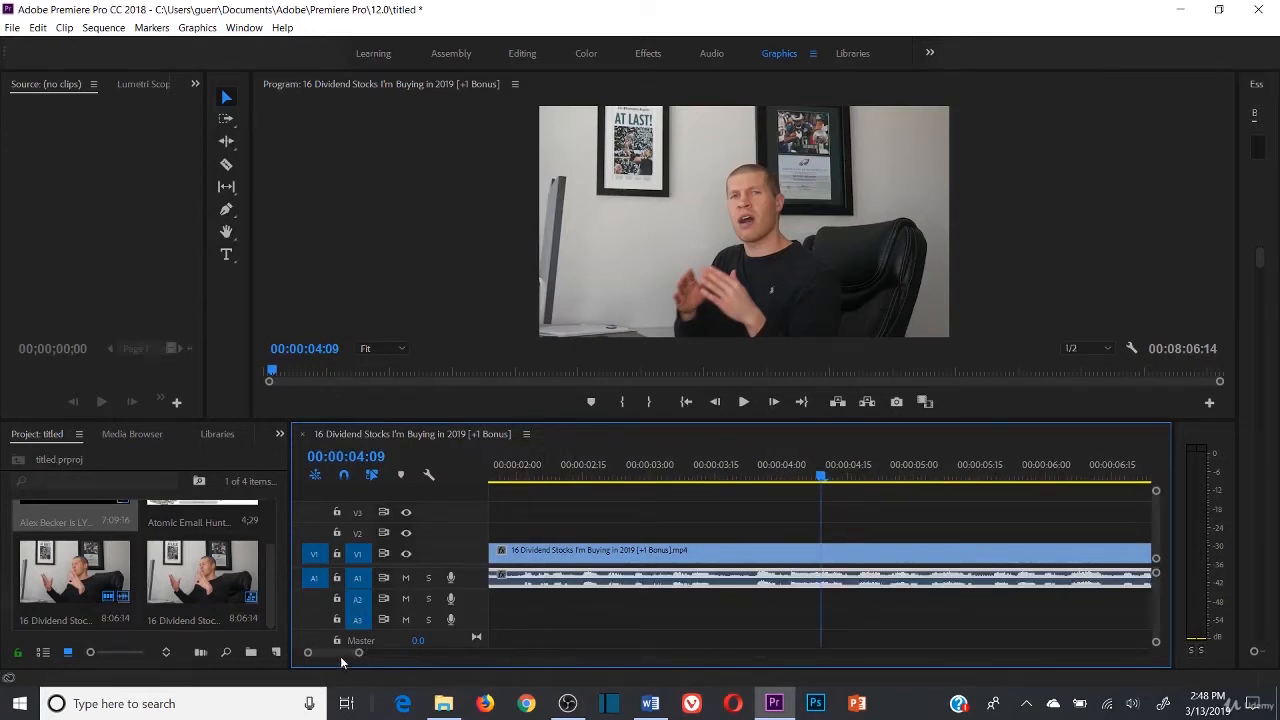
{"action": "left_click_drag", "start_coordinate": [341, 656], "coordinate": [311, 656]}
{"action": "mouse_move", "coordinate": [523, 577]}
{"action": "left_mouse_down"}
{"action": "mouse_move", "coordinate": [563, 579]}
{"action": "mouse_move", "coordinate": [522, 578]}
{"action": "left_mouse_up"}
{"action": "left_click", "coordinate": [495, 471]}
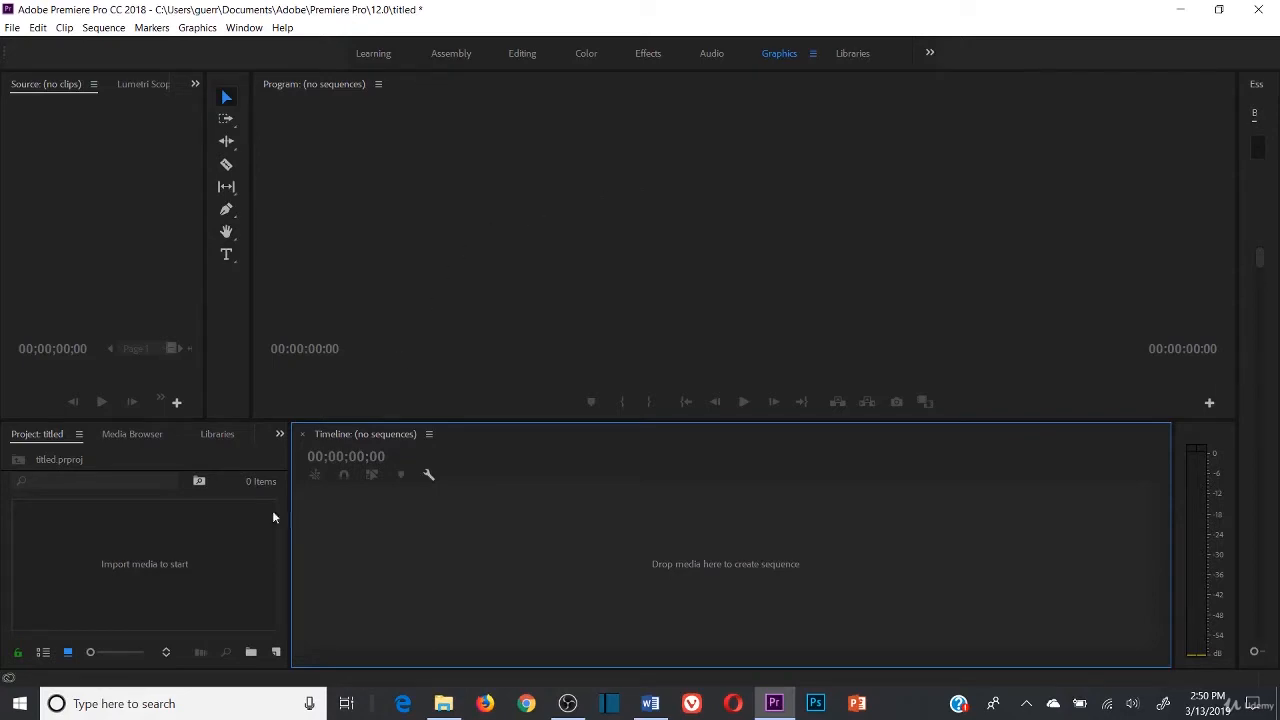
- Import the "5-Synced Audio vs. Adding a Video File & Audio File Separately" video from the Videos folder and create a sequence from it
{"action": "double_click", "coordinate": [142, 566]}
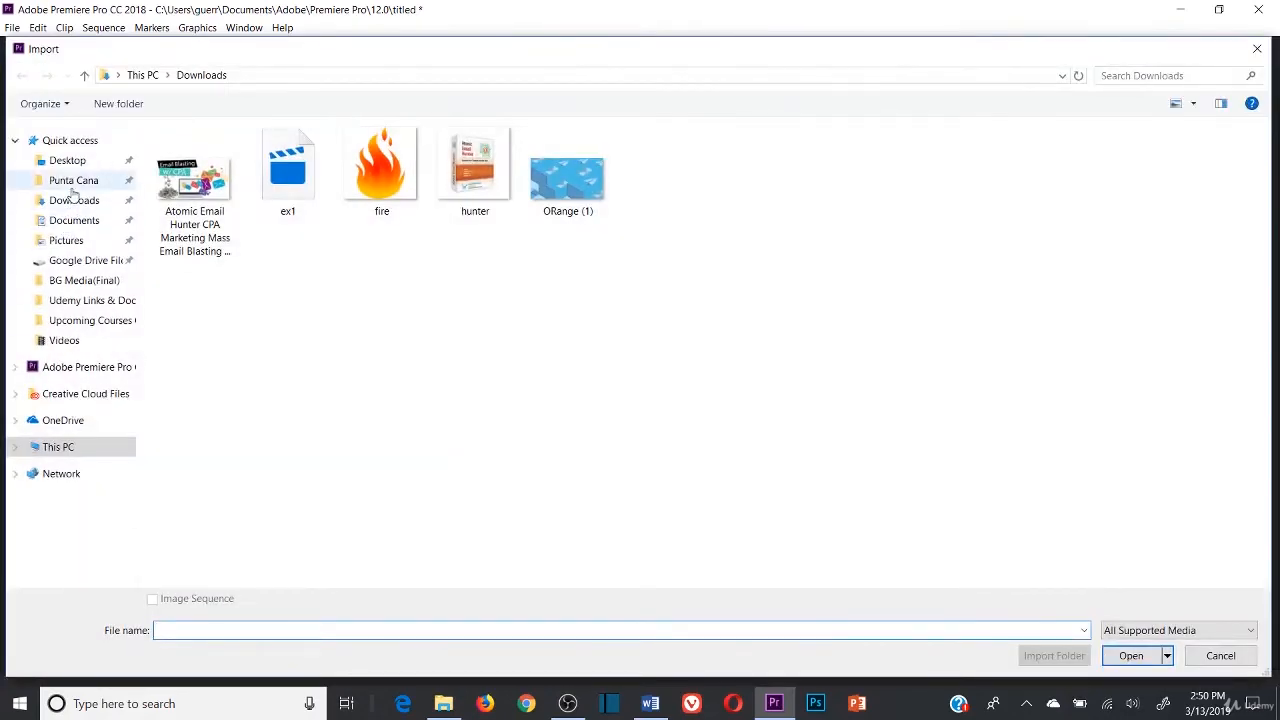
{"action": "left_click", "coordinate": [62, 204]}
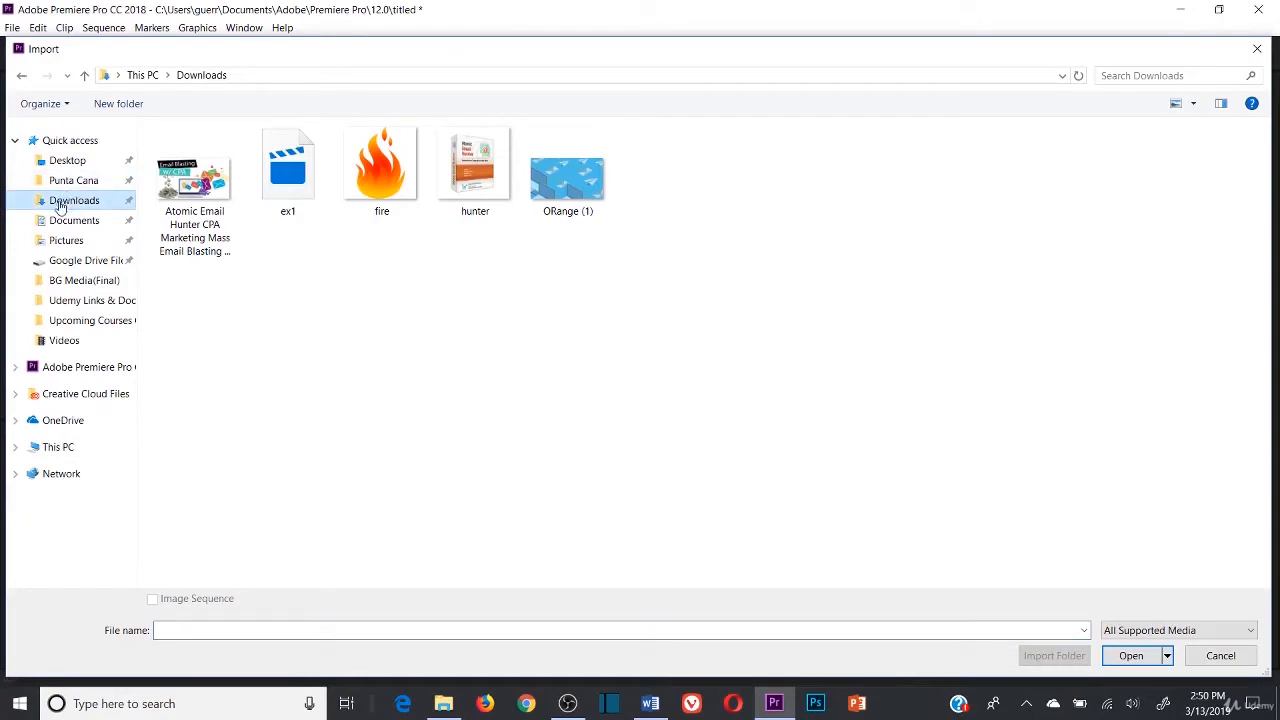
{"action": "left_click", "coordinate": [70, 342]}
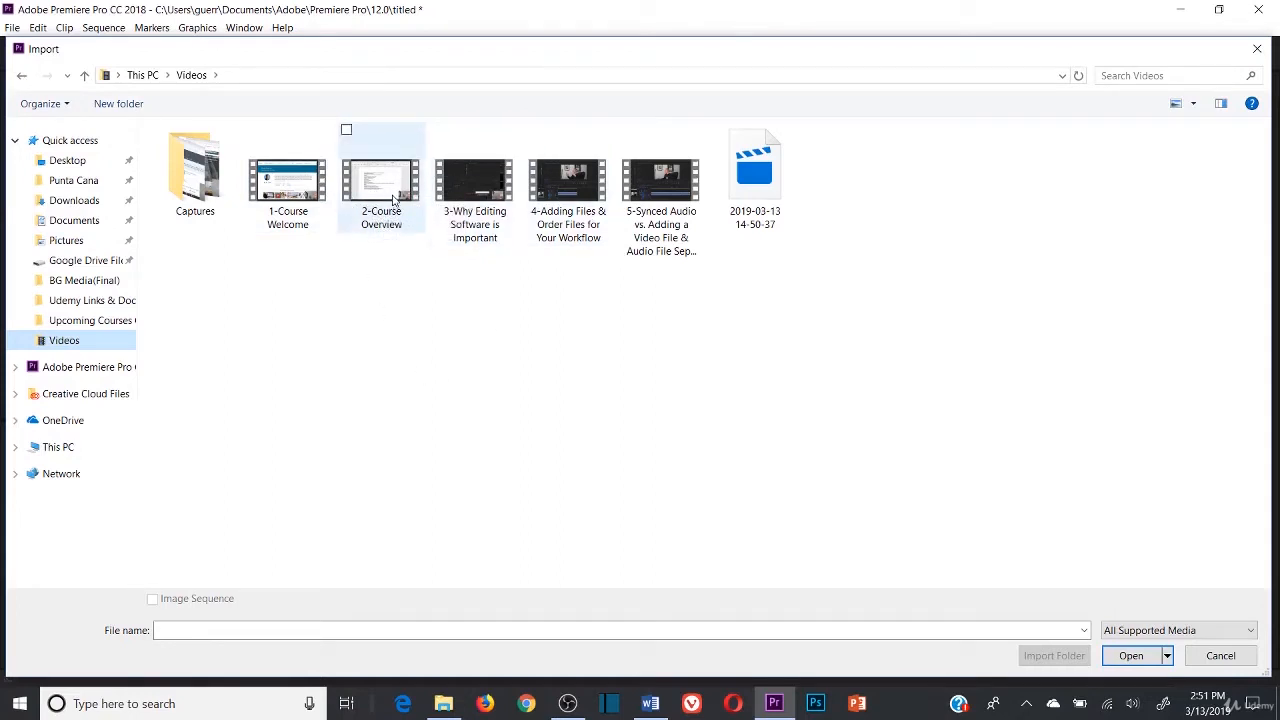
{"action": "double_click", "coordinate": [636, 185]}
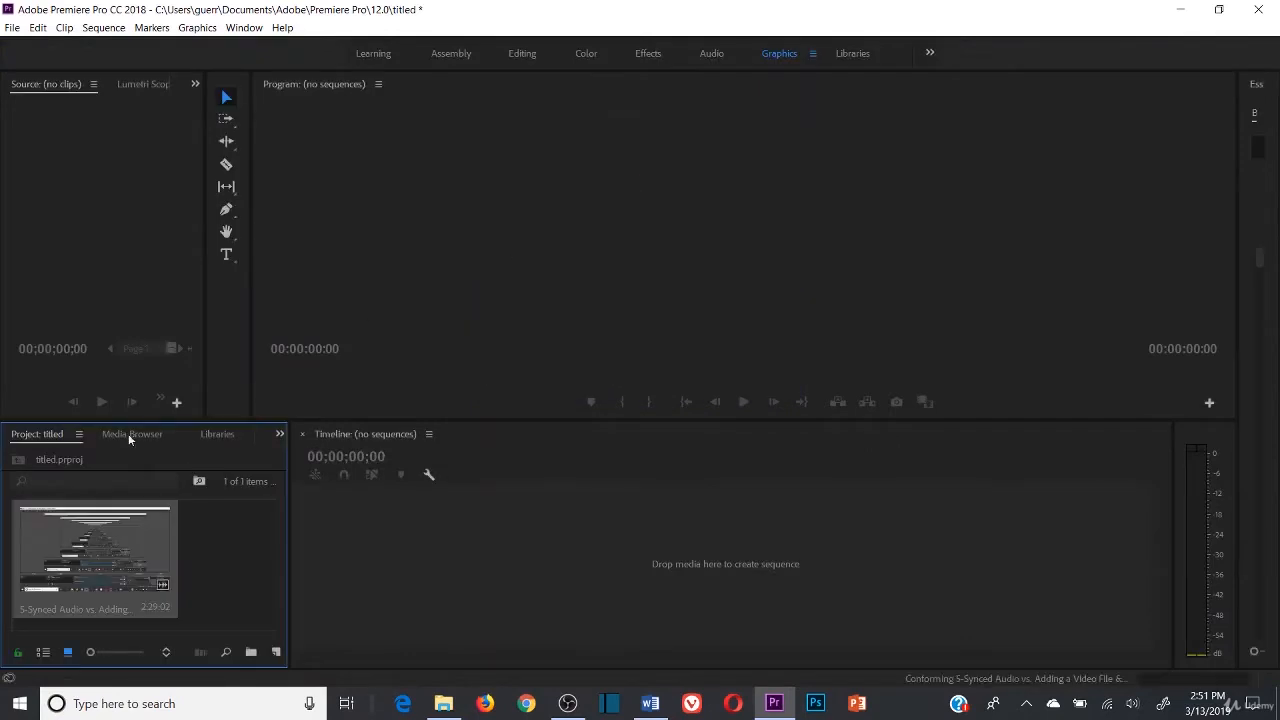
{"action": "left_click_drag", "start_coordinate": [100, 545], "coordinate": [480, 565]}
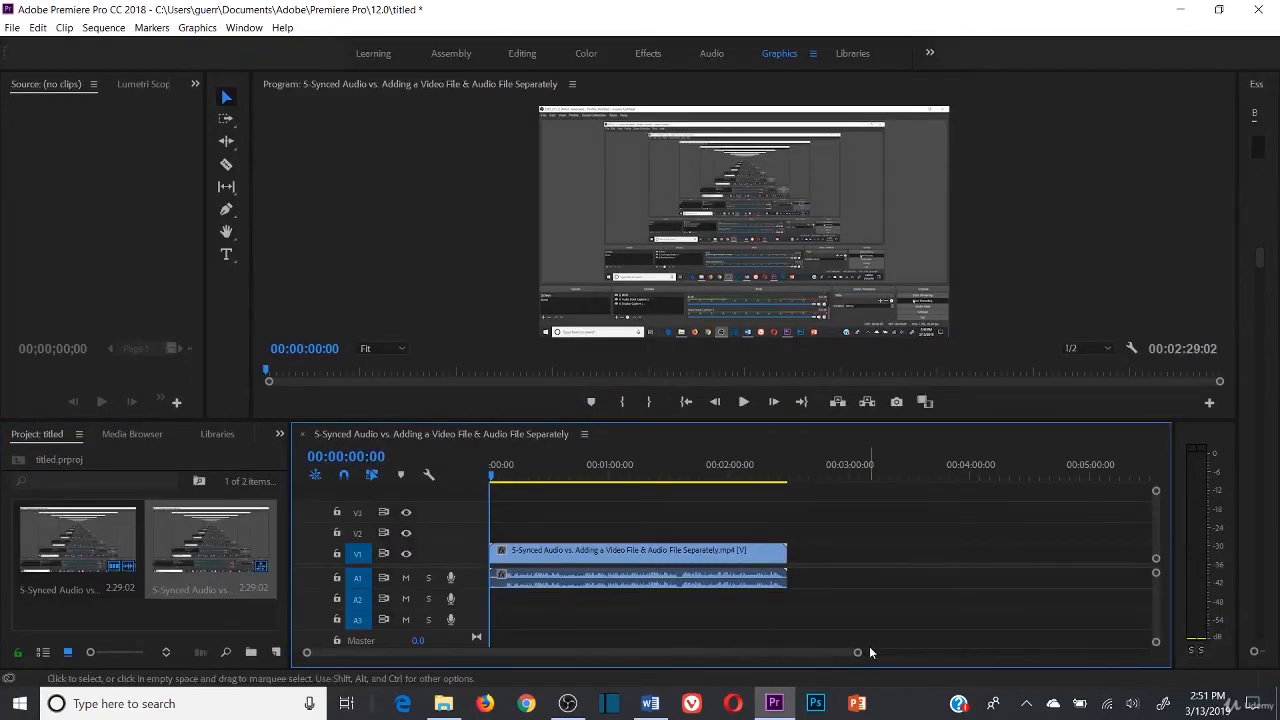
{"action": "left_click_drag", "start_coordinate": [862, 652], "coordinate": [421, 652]}
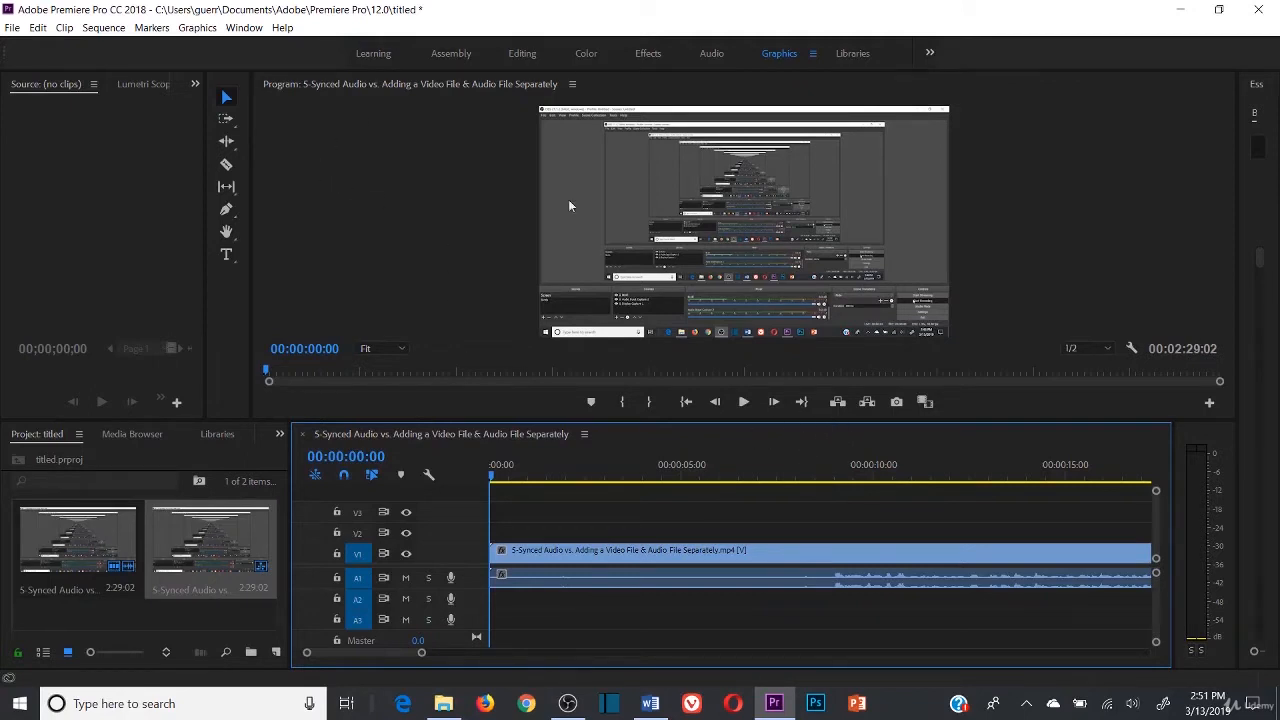
- Activate the Razor tool and move the playhead to the sequence's end and back to its start
{"action": "left_click", "coordinate": [226, 166]}
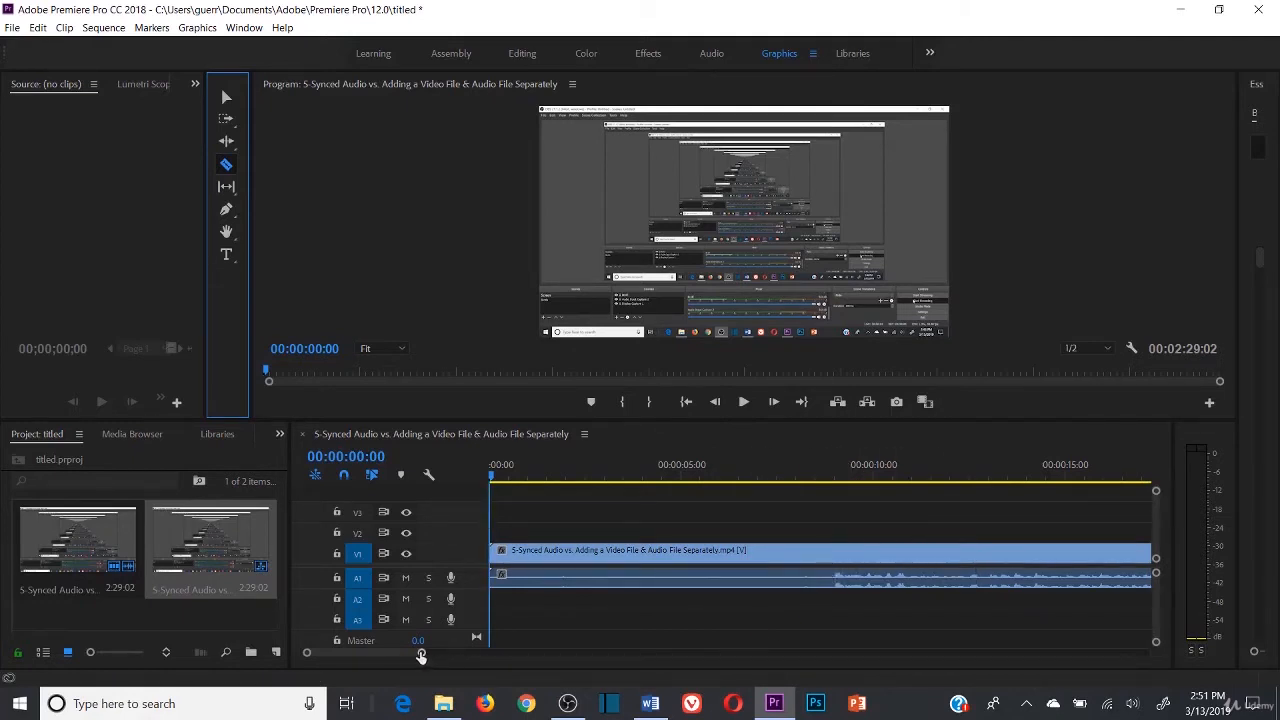
{"action": "left_click_drag", "start_coordinate": [421, 653], "coordinate": [568, 653]}
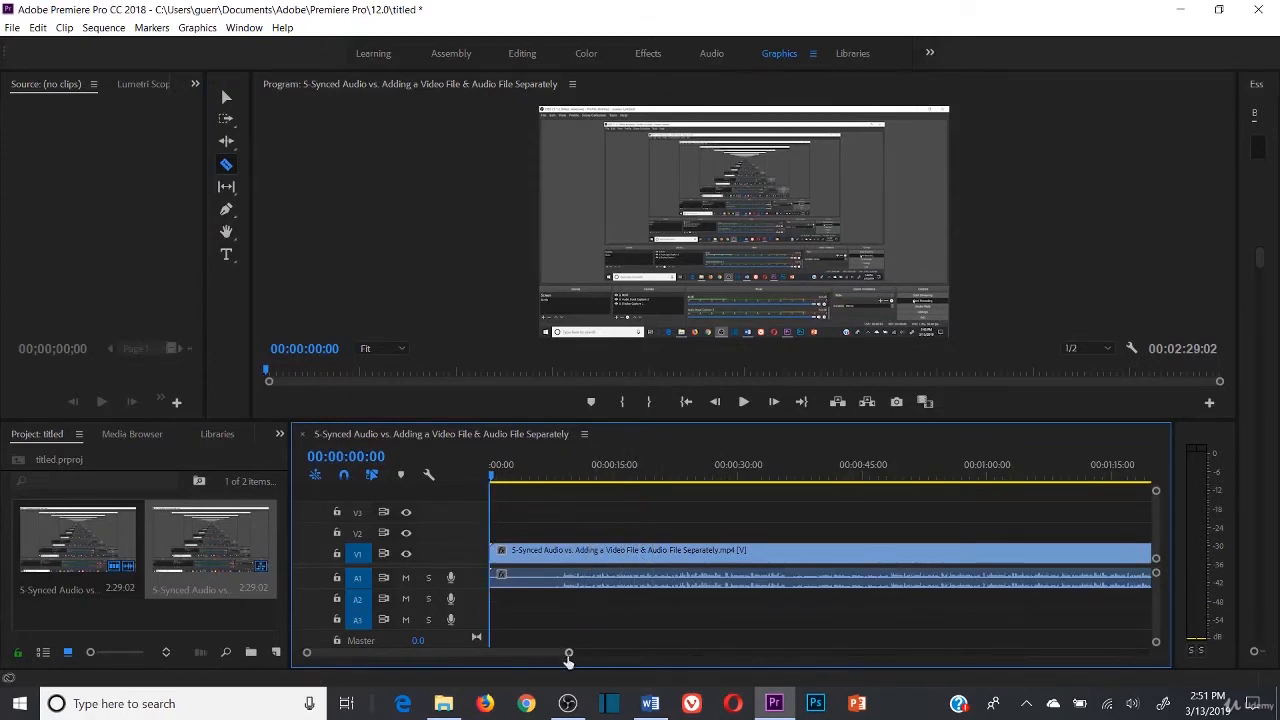
{"action": "left_click_drag", "start_coordinate": [568, 653], "coordinate": [470, 657]}
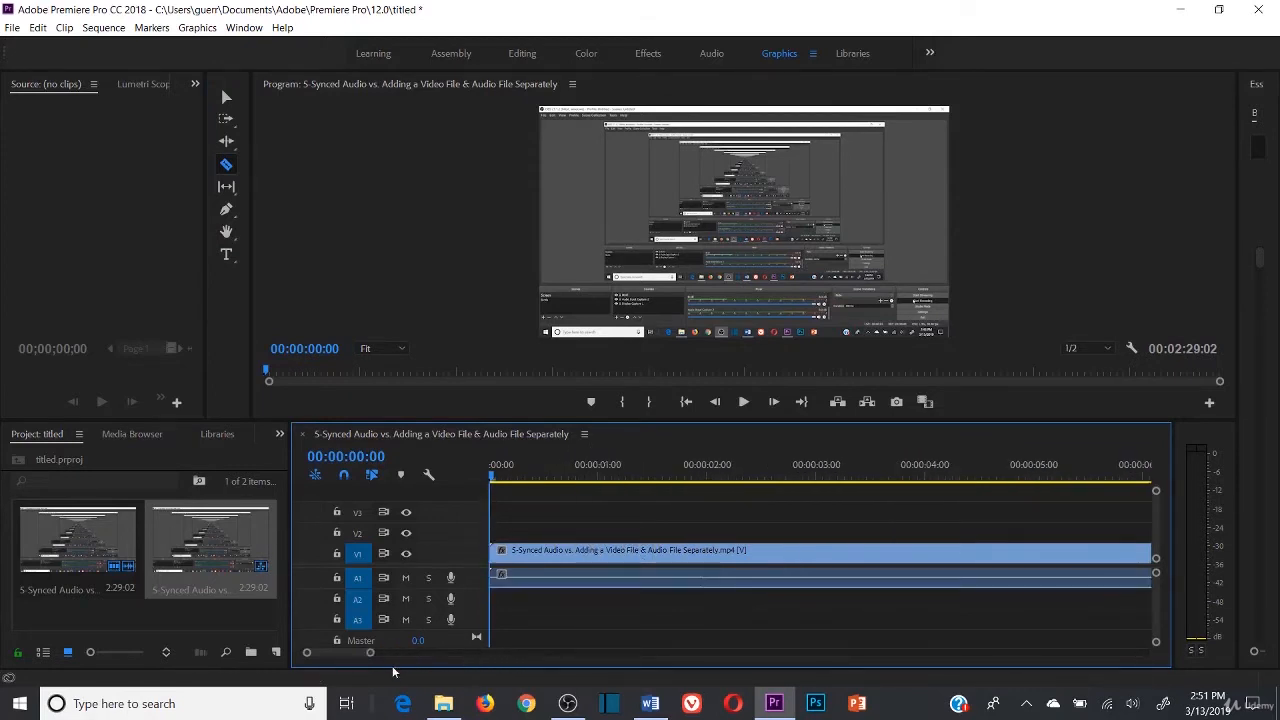
{"action": "left_click_drag", "start_coordinate": [371, 654], "coordinate": [370, 658]}
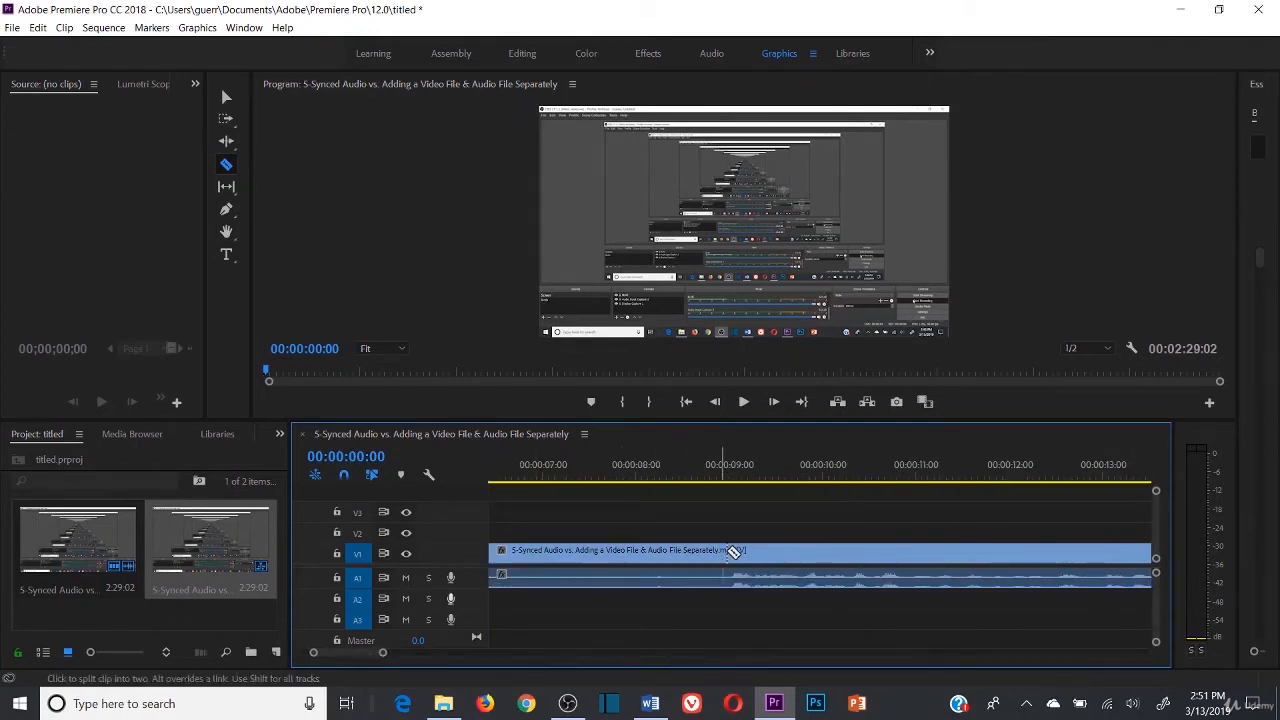
{"action": "left_click", "coordinate": [688, 403]}
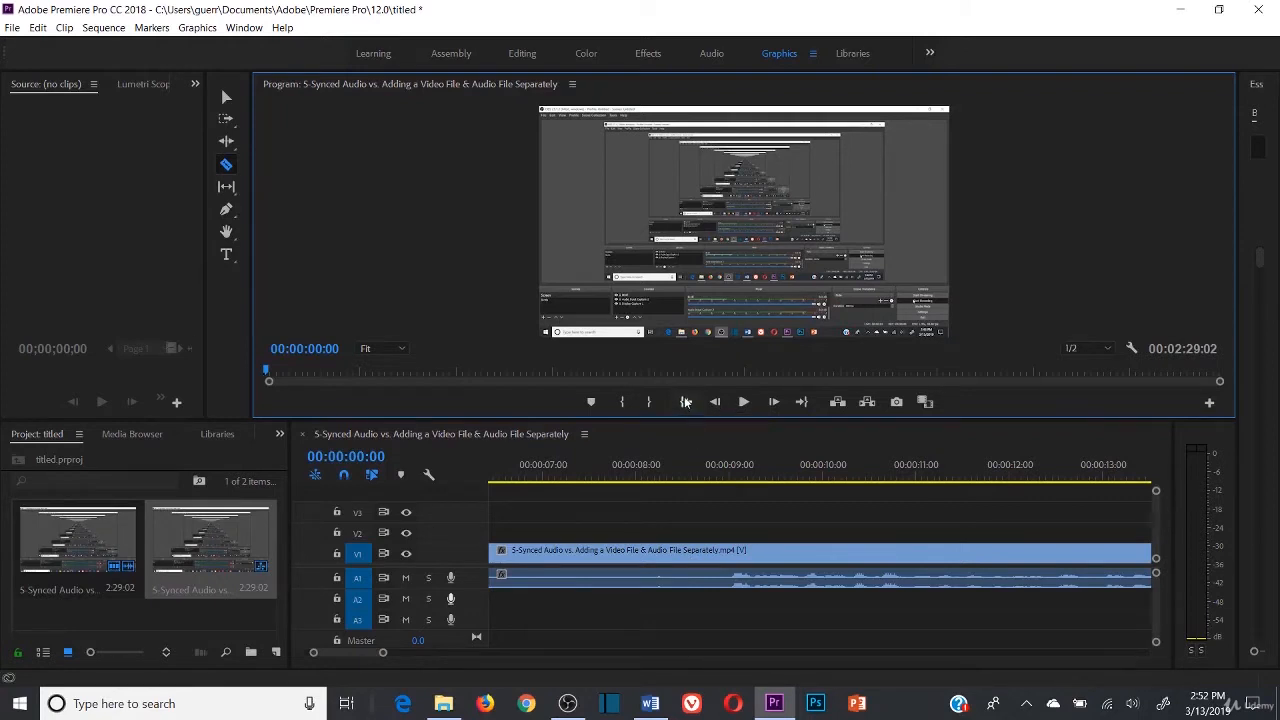
{"action": "left_click", "coordinate": [802, 402]}
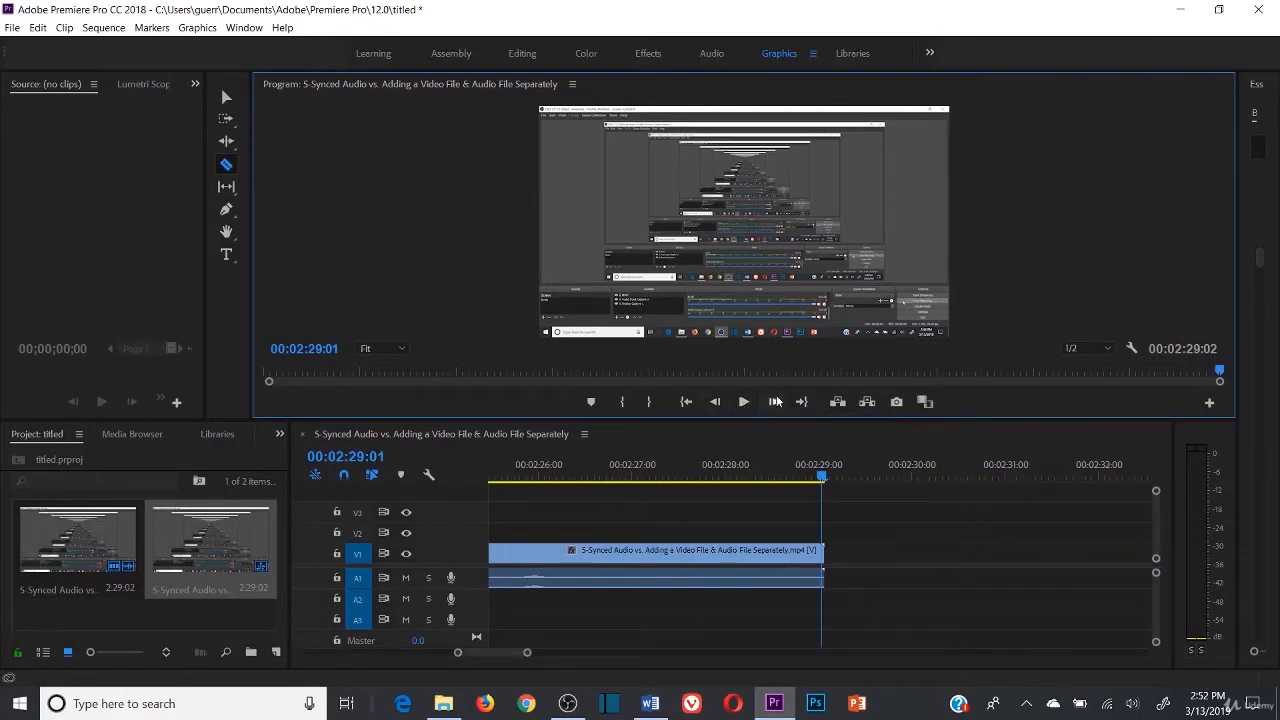
{"action": "left_click", "coordinate": [688, 402]}
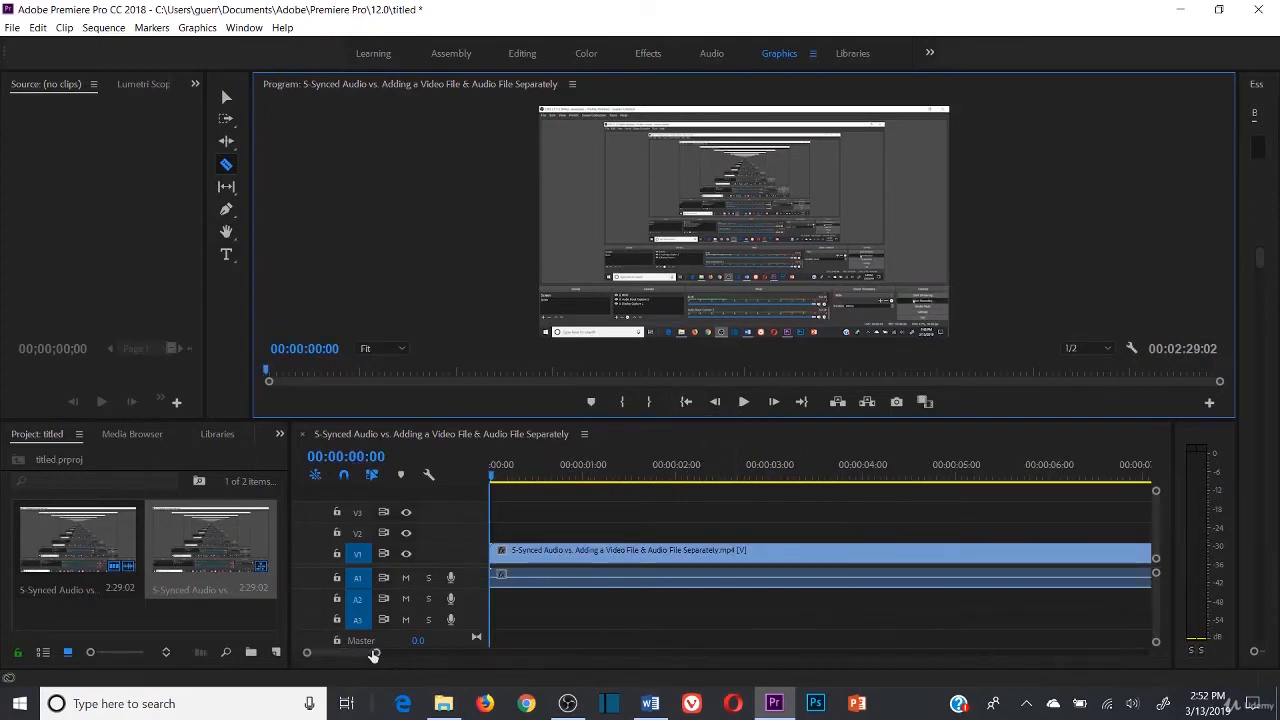
- Play the sequence from the start for about 11 seconds, stop, and scrub back to 00:00:06:19
{"action": "left_click_drag", "start_coordinate": [374, 655], "coordinate": [420, 654]}
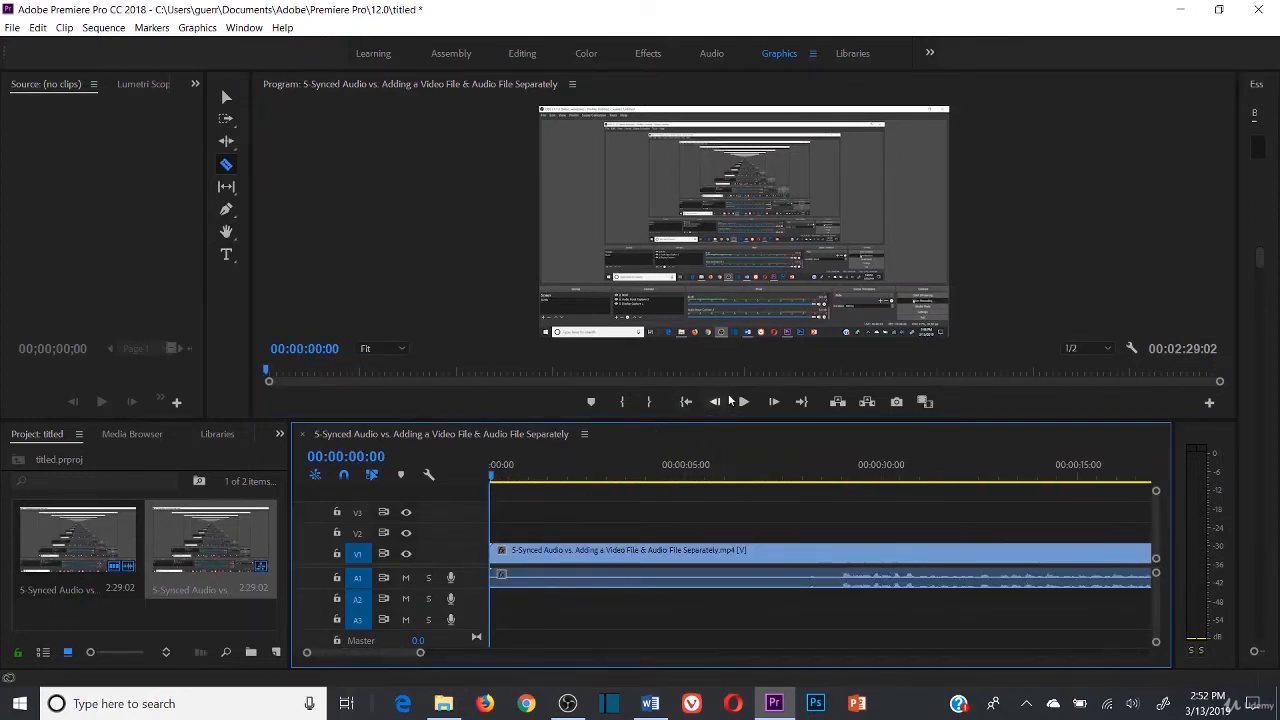
{"action": "left_click", "coordinate": [743, 401]}
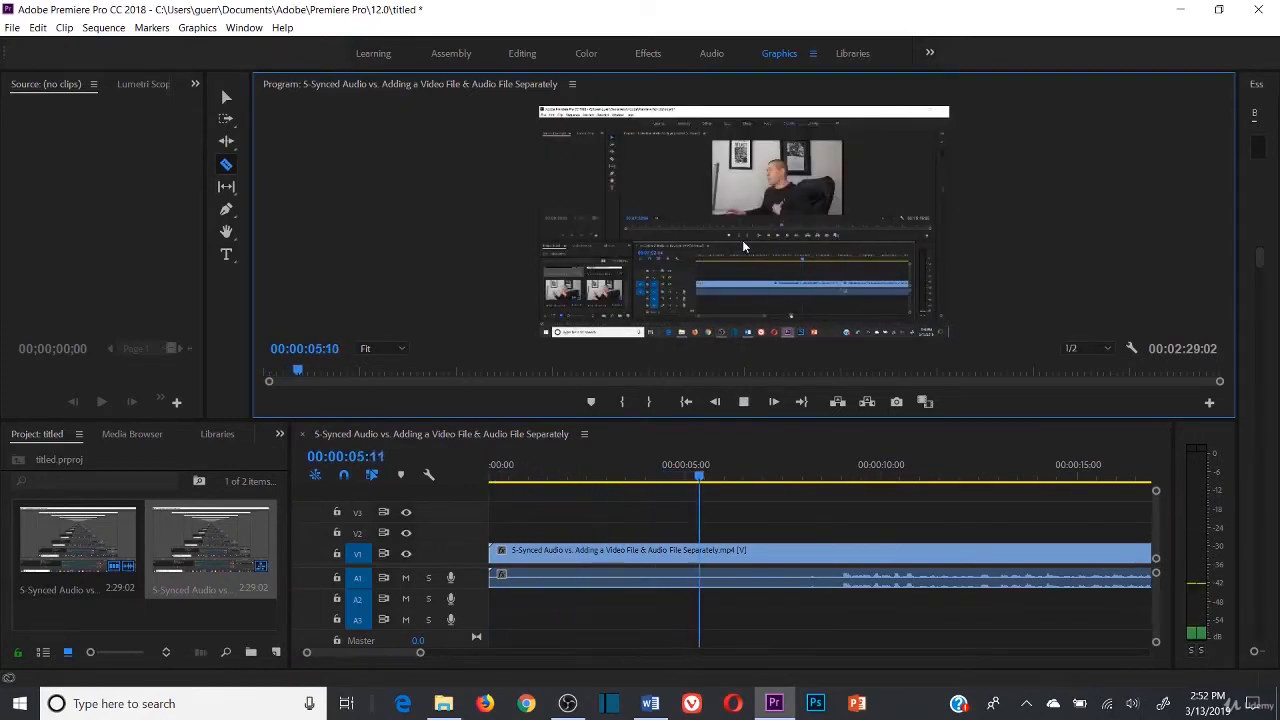
{"action": "left_click", "coordinate": [745, 402]}
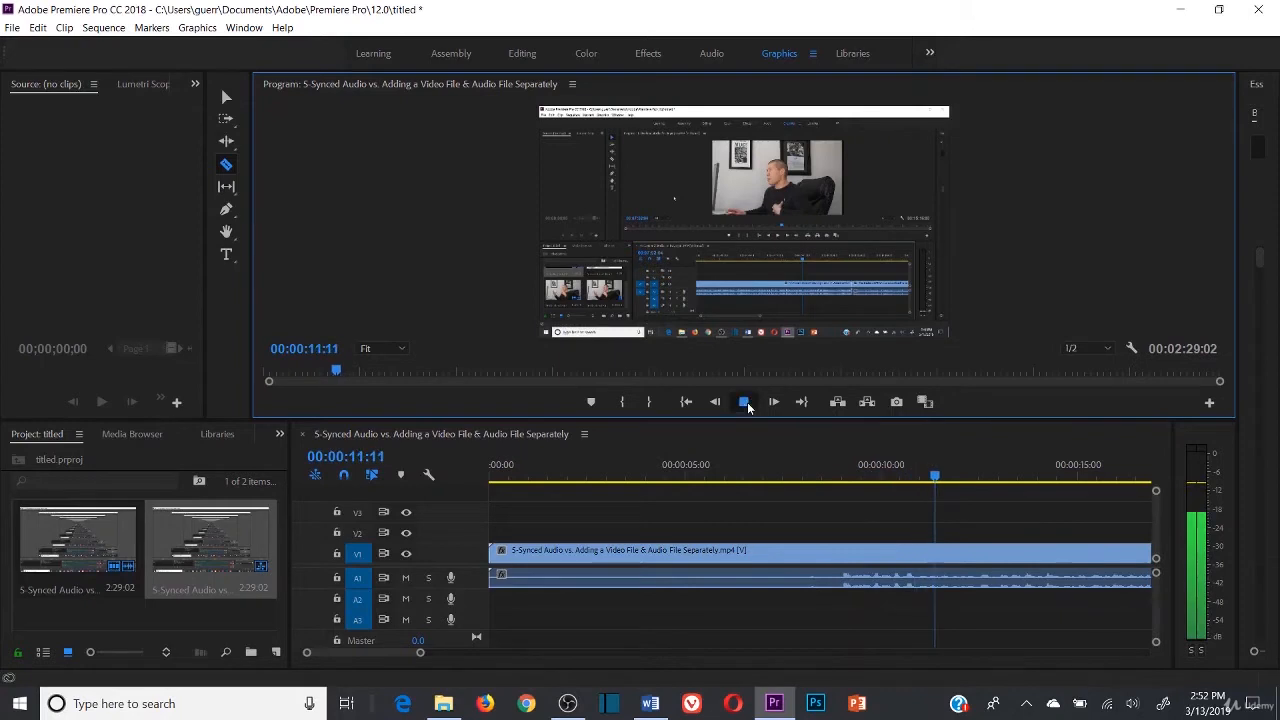
{"action": "left_click", "coordinate": [966, 483]}
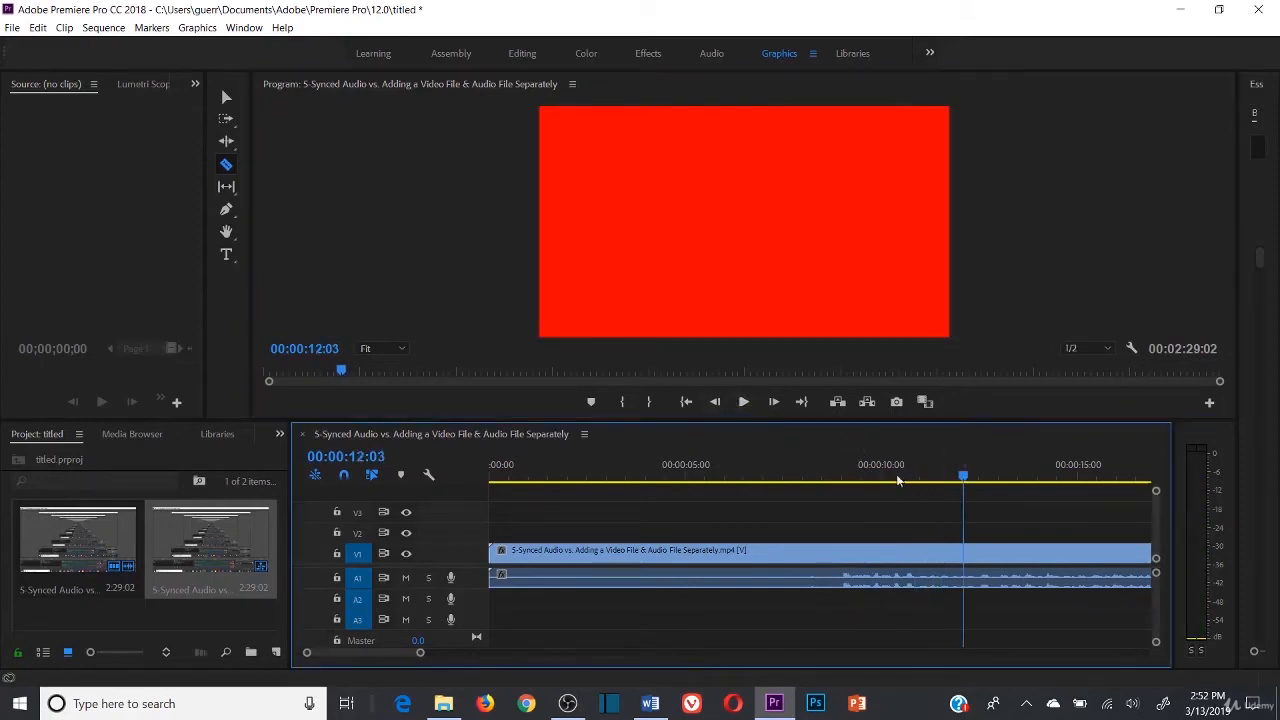
{"action": "left_click", "coordinate": [836, 484]}
{"action": "left_click", "coordinate": [750, 484]}
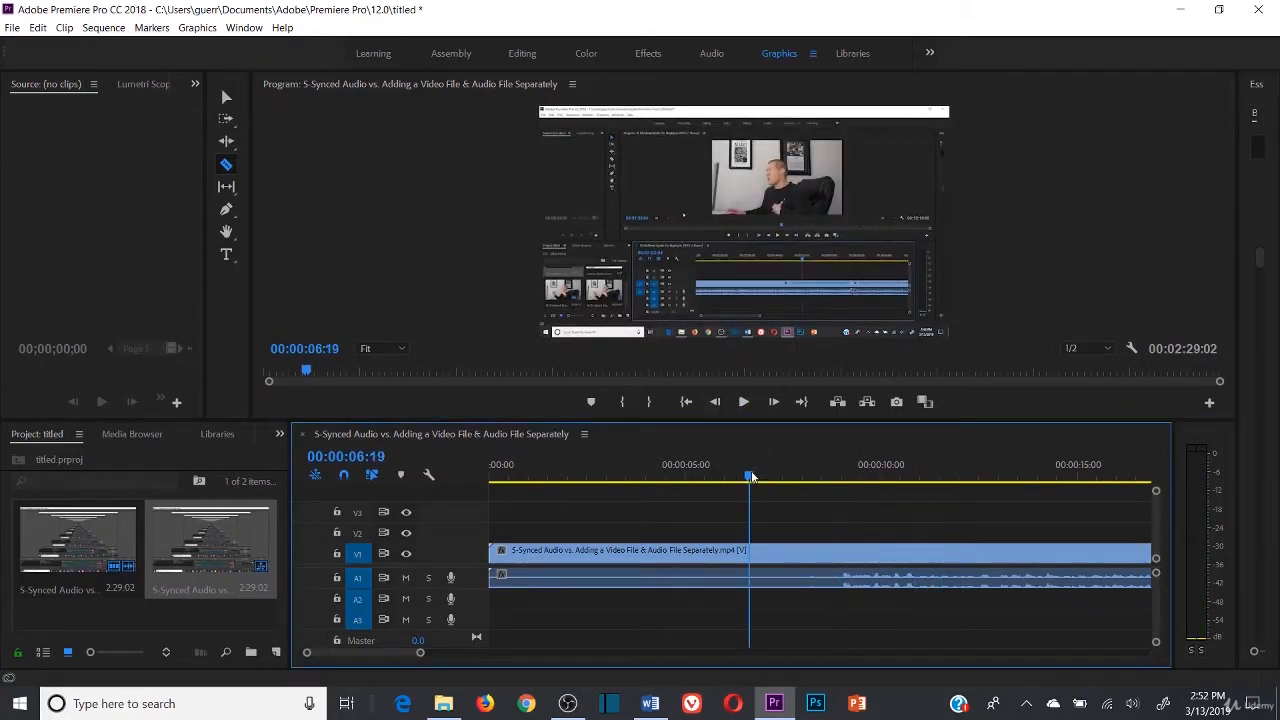
- Move the playhead to 00:00:09:07 and cut the clip at about 00:00:09:00, just before the speech waveform begins
{"action": "left_click_drag", "start_coordinate": [420, 654], "coordinate": [400, 656]}
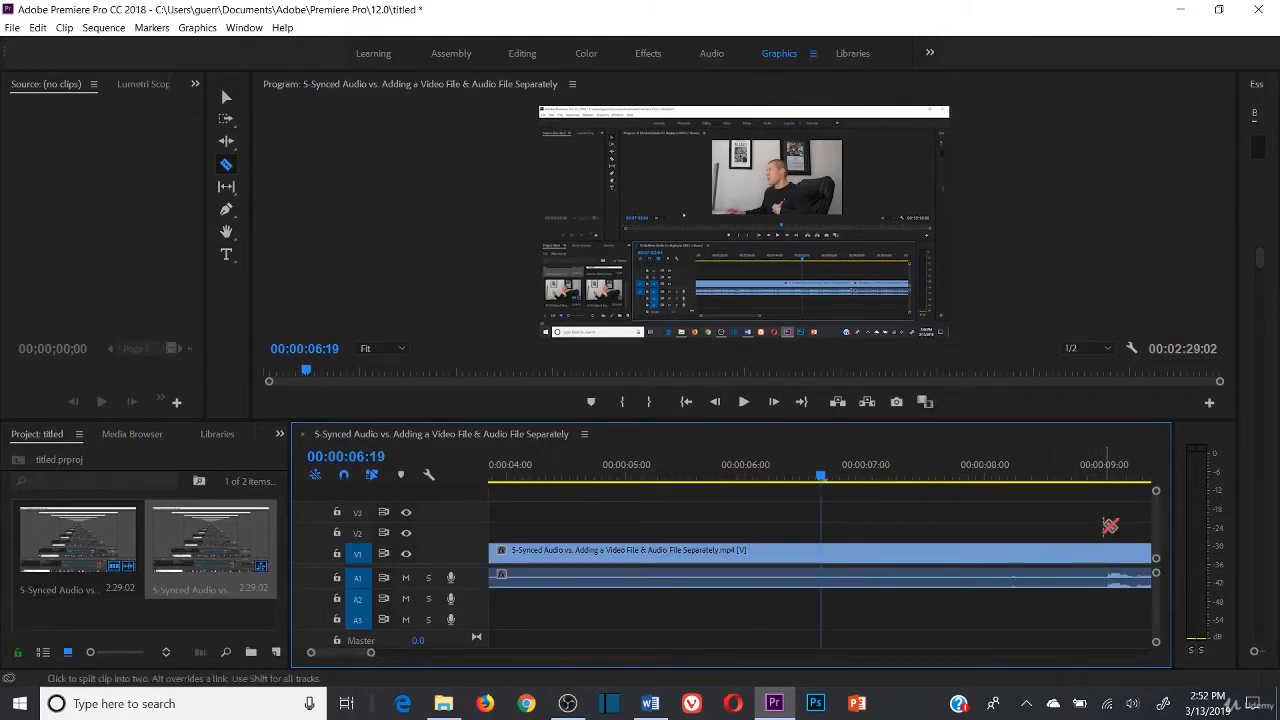
{"action": "left_click", "coordinate": [1131, 476]}
{"action": "left_click_drag", "start_coordinate": [326, 656], "coordinate": [330, 657]}
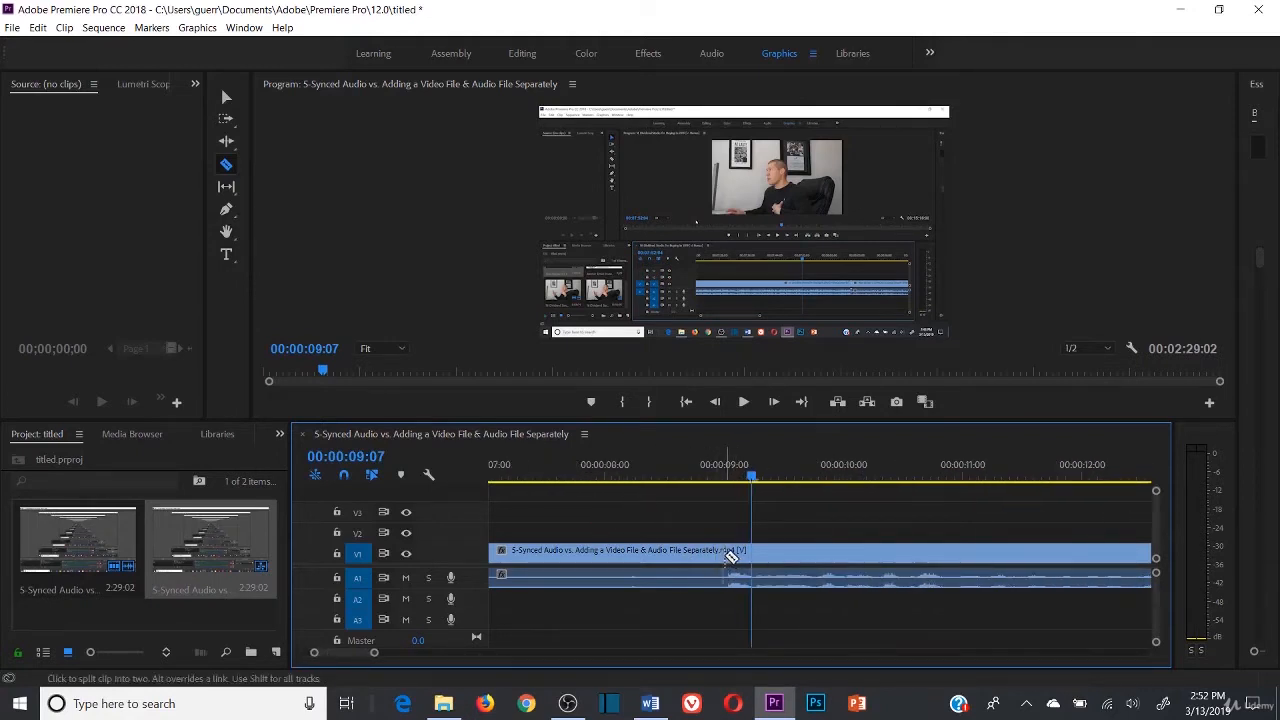
{"action": "left_click_drag", "start_coordinate": [376, 655], "coordinate": [349, 656]}
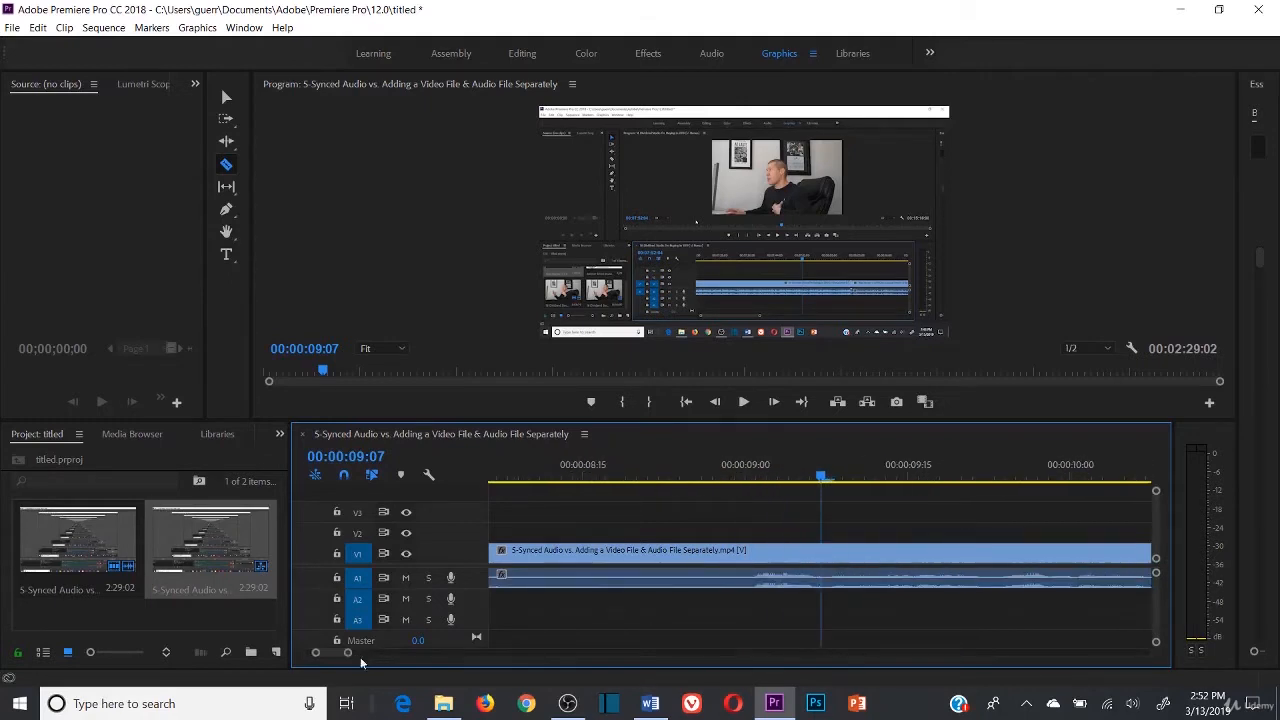
{"action": "left_click", "coordinate": [747, 549]}
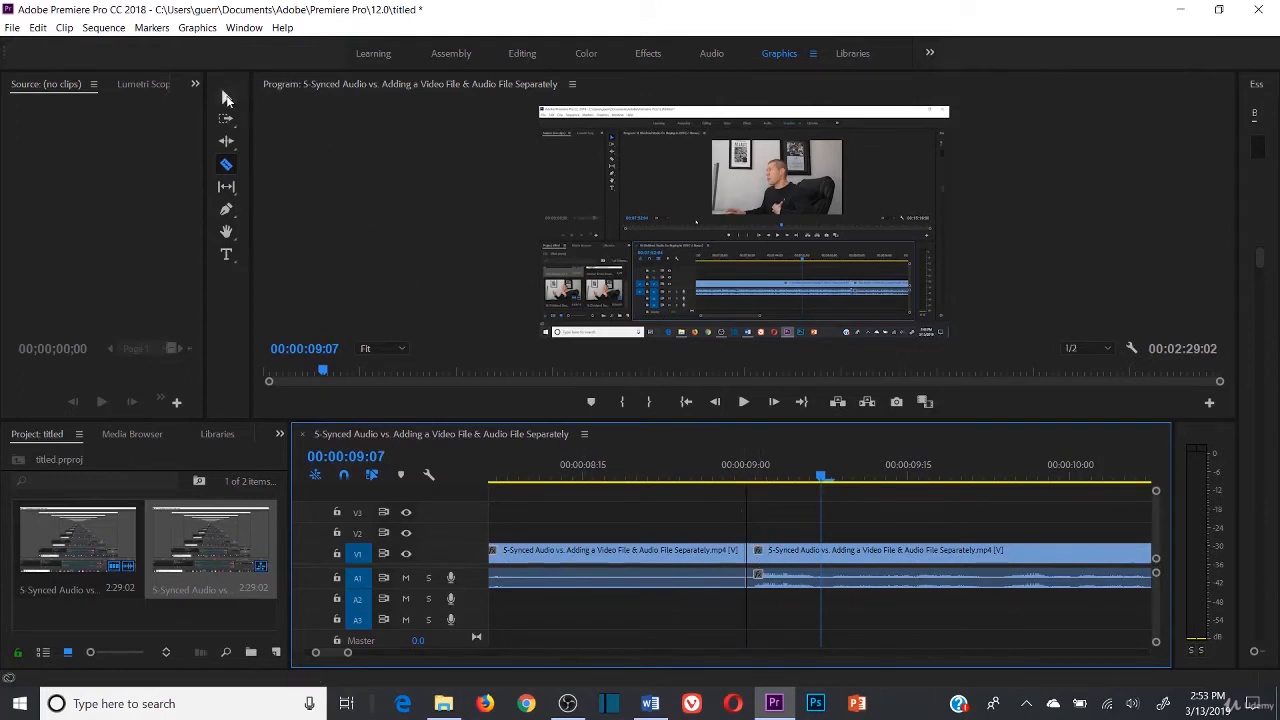
- Select the segment after the cut with the Selection tool and deselect it again
{"action": "left_click", "coordinate": [226, 97]}
{"action": "left_click", "coordinate": [765, 554]}
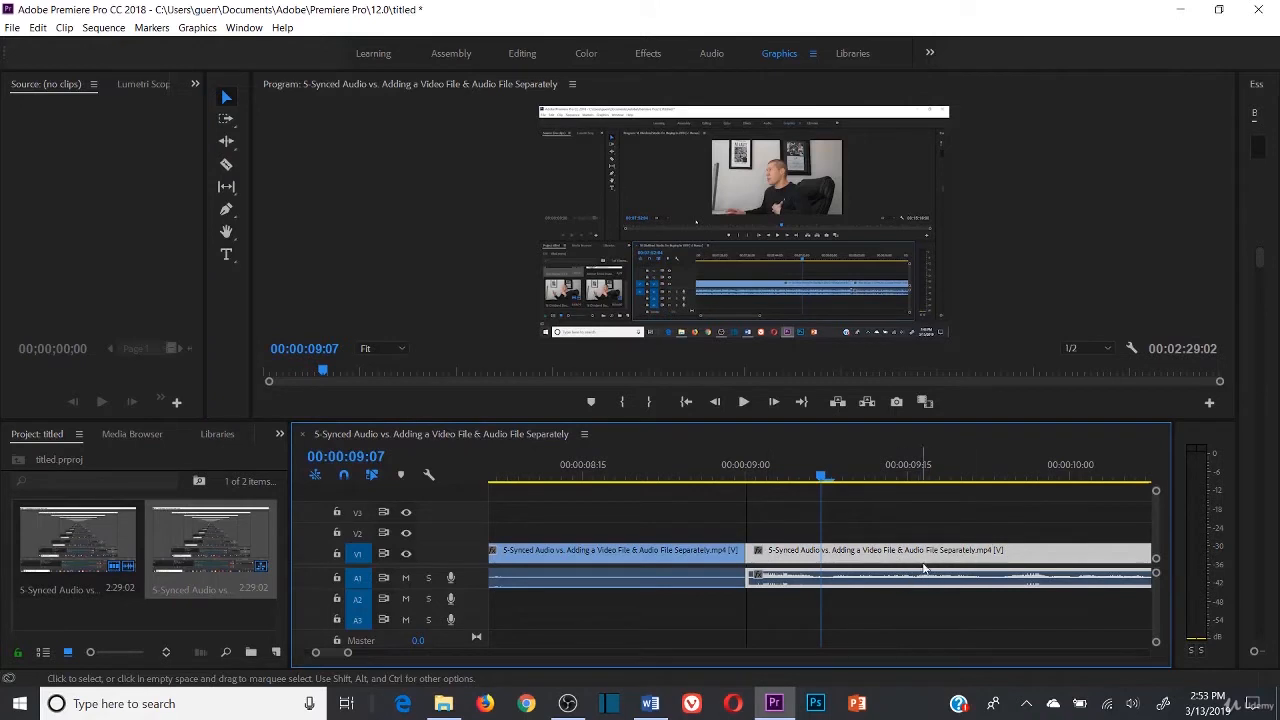
{"action": "left_click", "coordinate": [839, 598]}
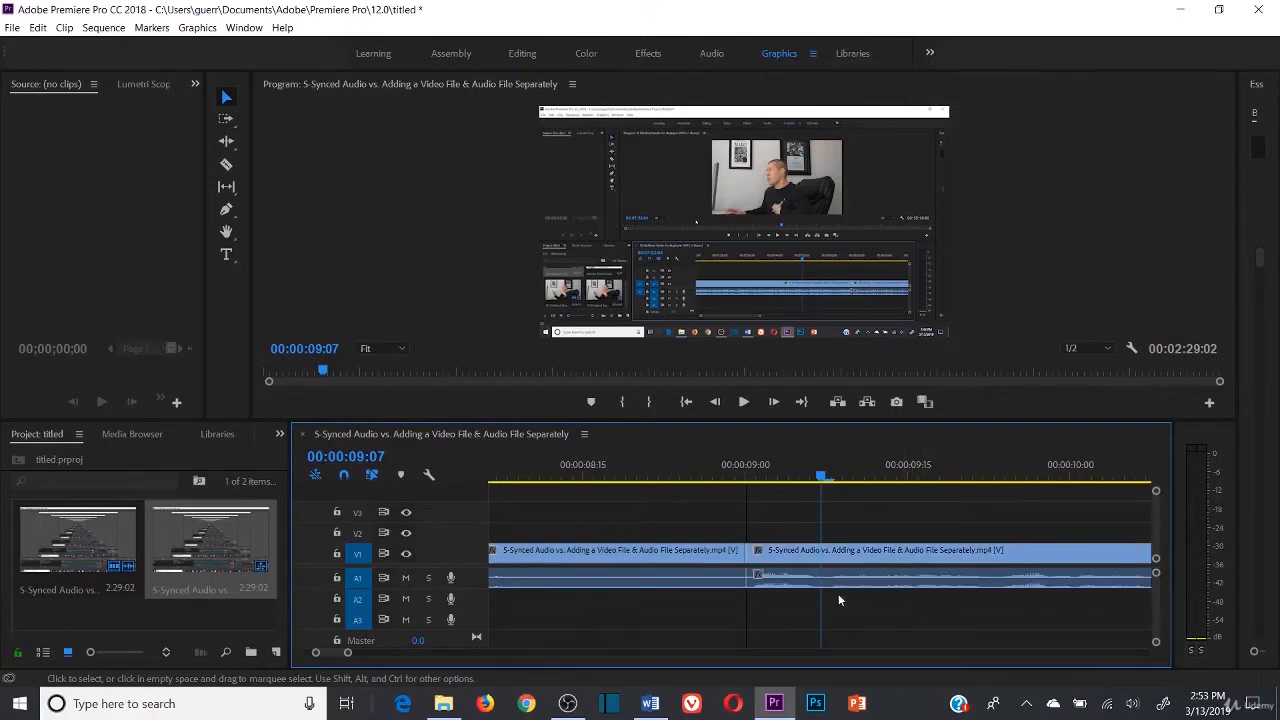
- Try clearing the segment before the cut without closing the gap, and undo the deletion
{"action": "left_click", "coordinate": [702, 551]}
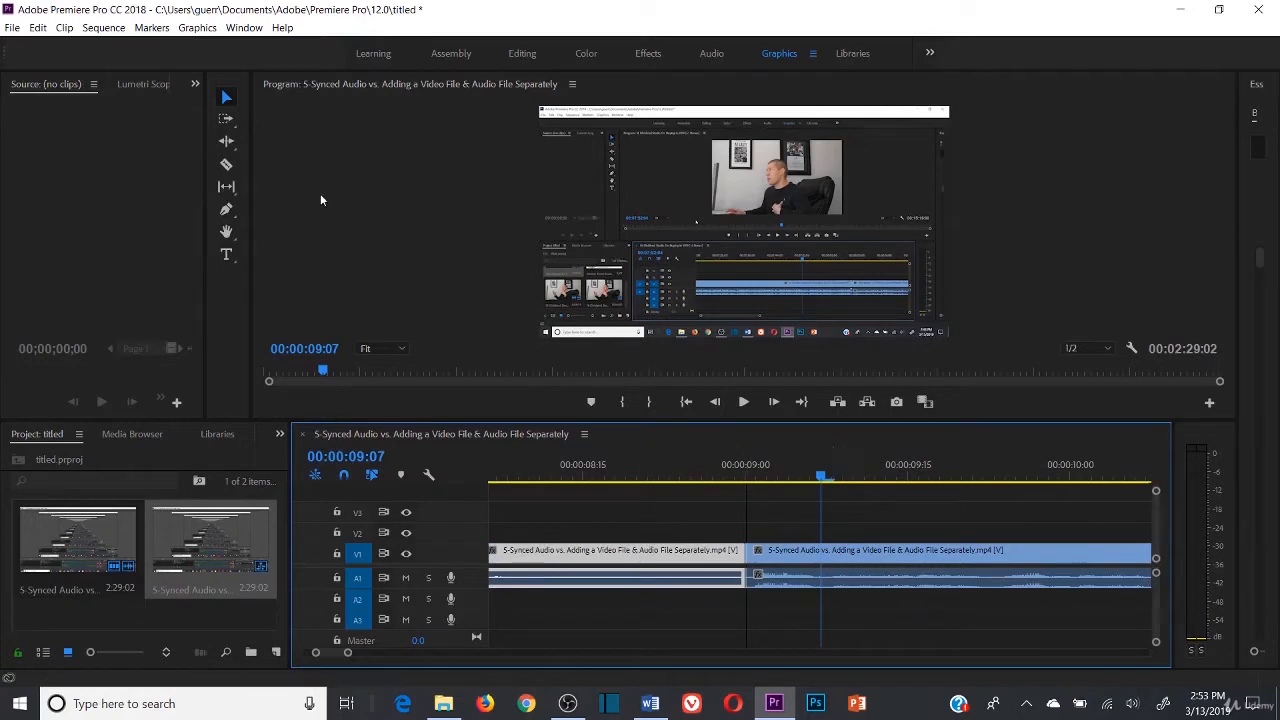
{"action": "left_click", "coordinate": [226, 166]}
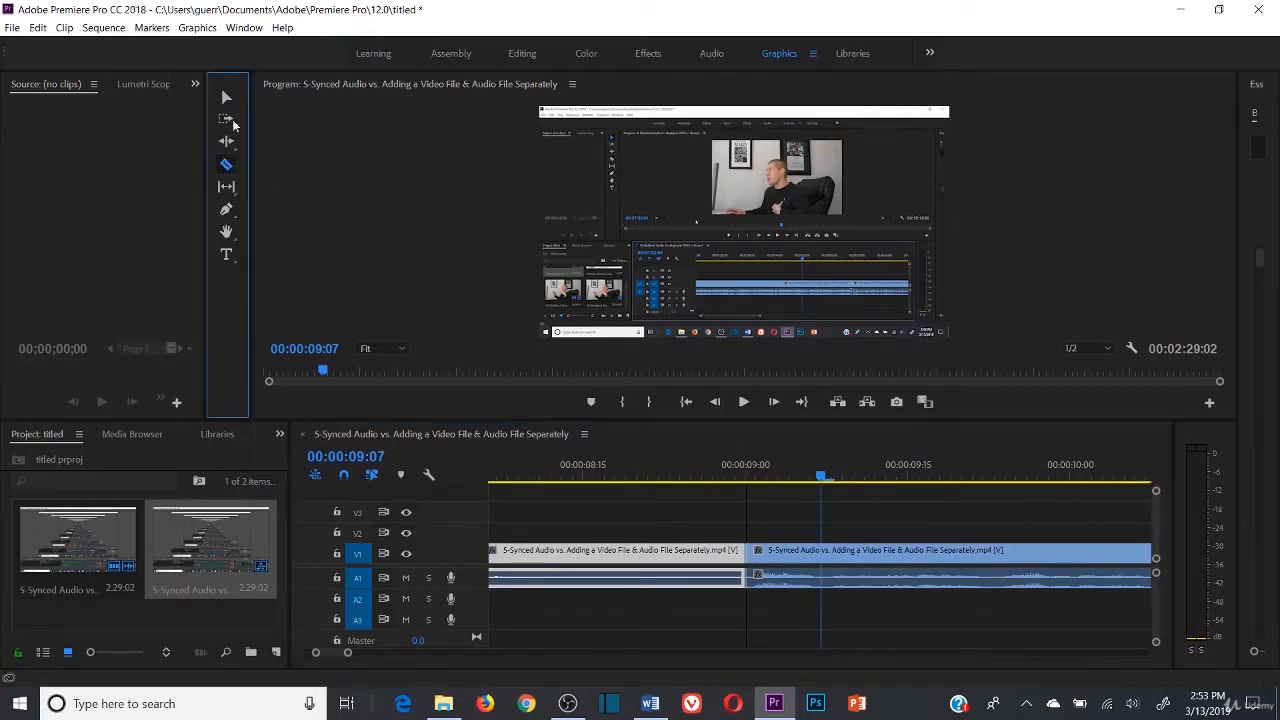
{"action": "right_click", "coordinate": [623, 551]}
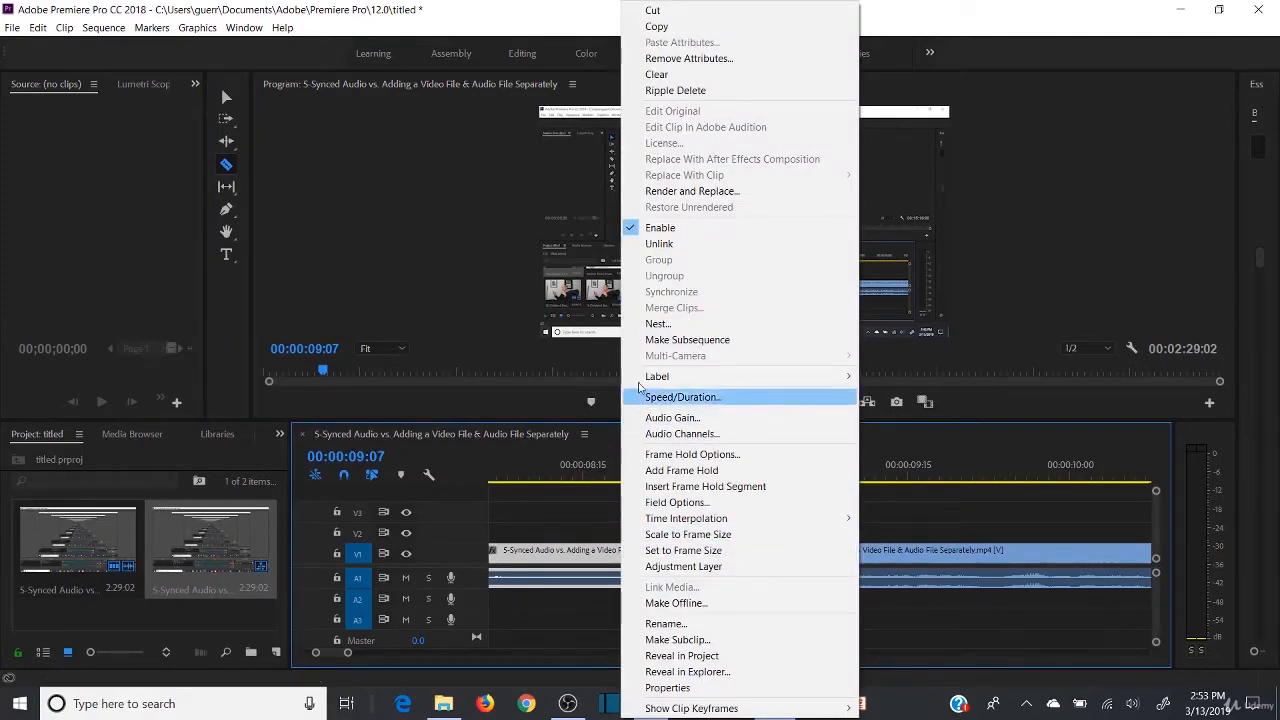
{"action": "left_click", "coordinate": [657, 75]}
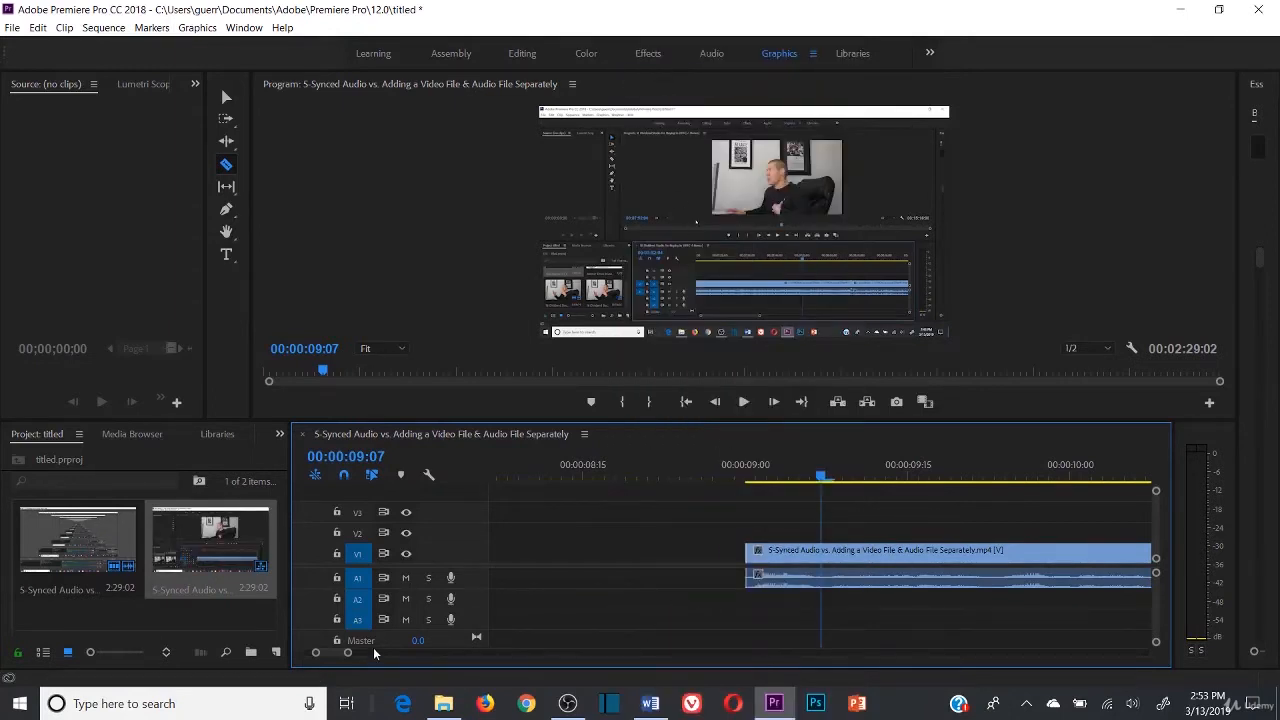
{"action": "left_click_drag", "start_coordinate": [350, 655], "coordinate": [497, 653]}
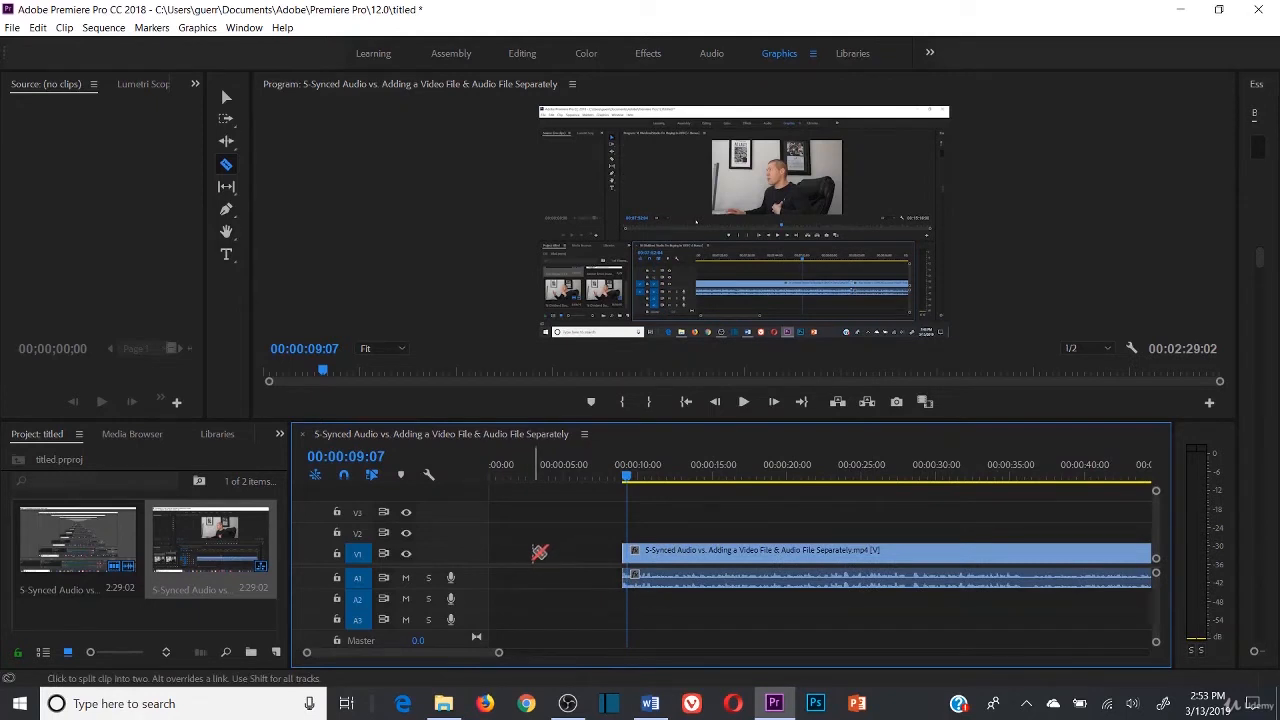
{"action": "key", "text": "ctrl+z"}
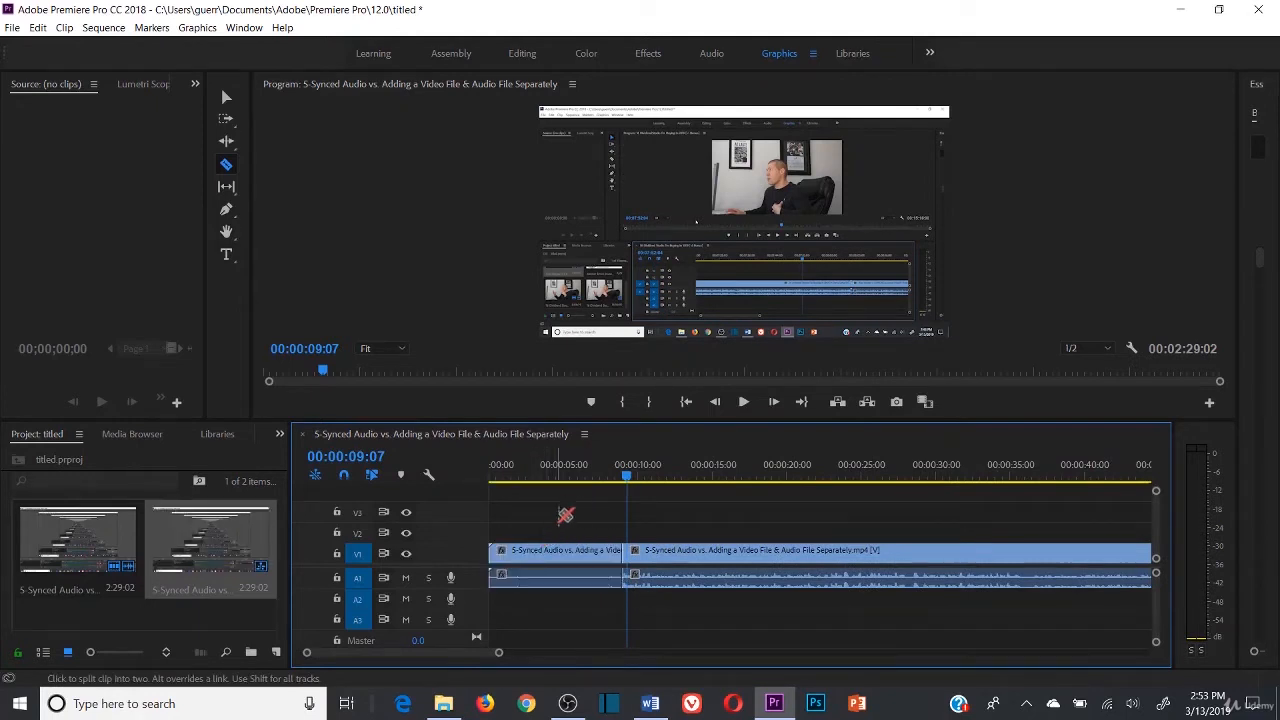
{"action": "right_click", "coordinate": [560, 556]}
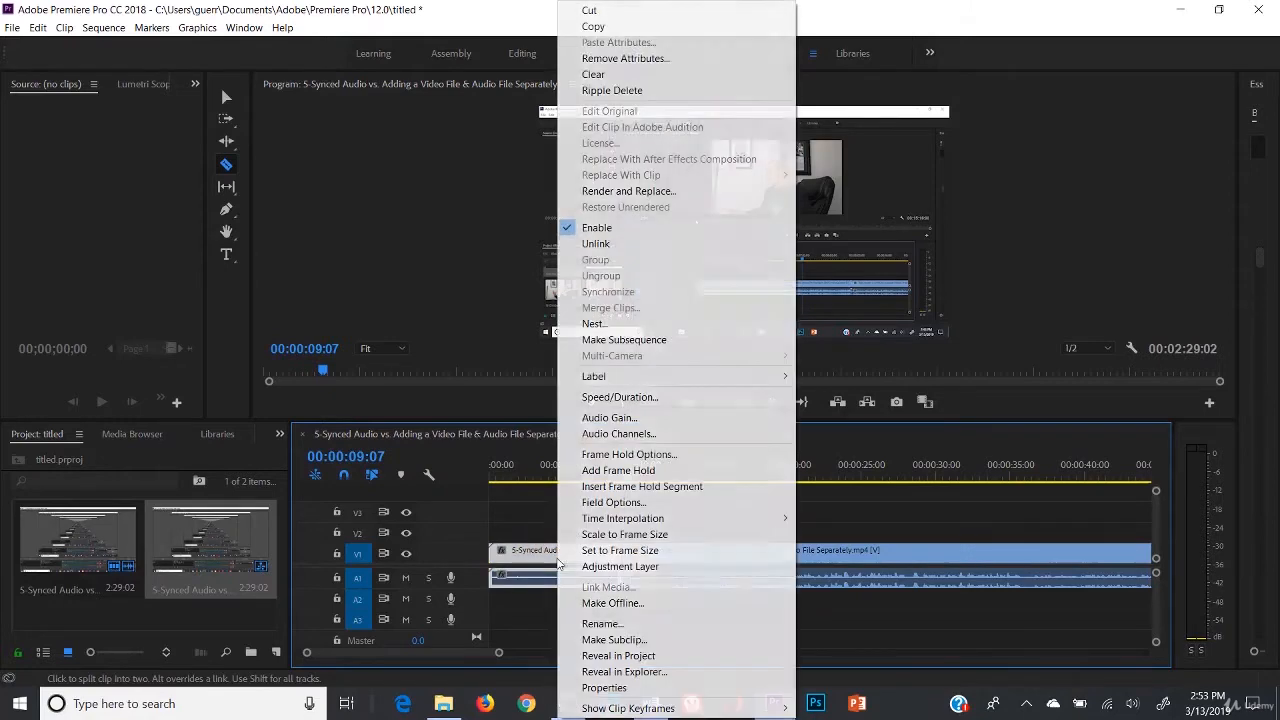
{"action": "left_click", "coordinate": [527, 472]}
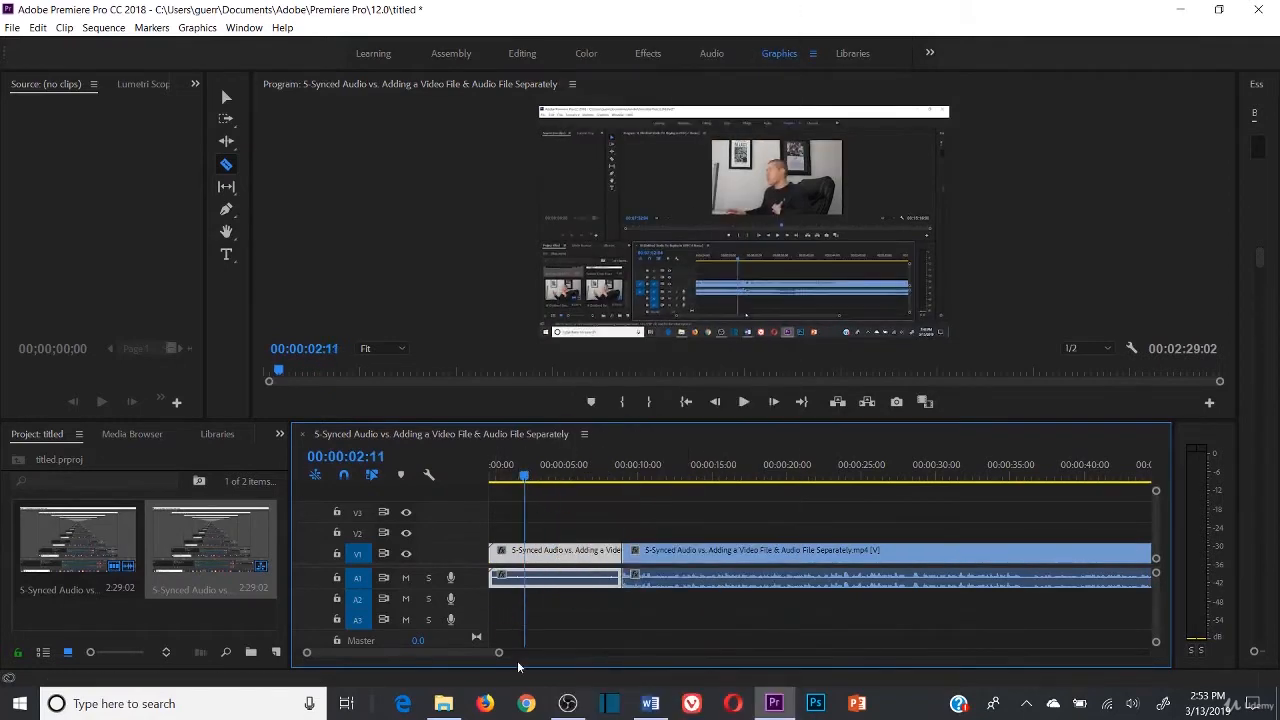
{"action": "left_click_drag", "start_coordinate": [505, 656], "coordinate": [519, 655]}
{"action": "right_click", "coordinate": [531, 557]}
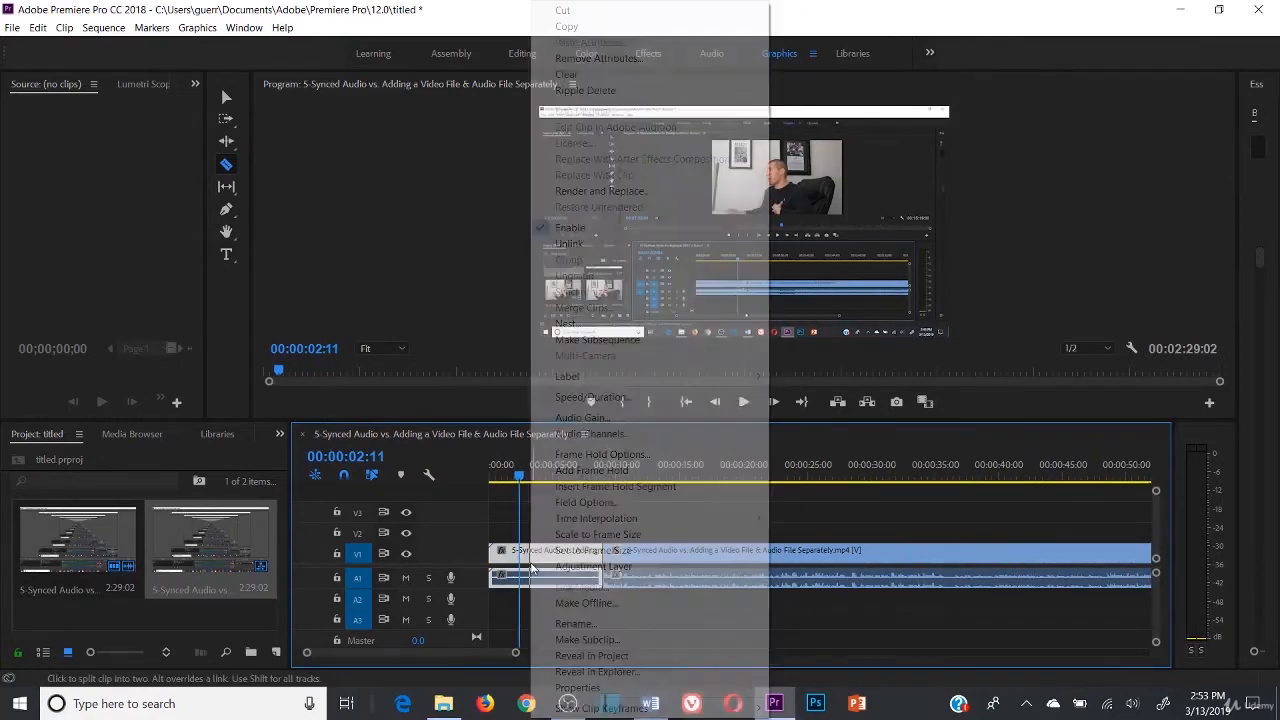
{"action": "left_click", "coordinate": [599, 58]}
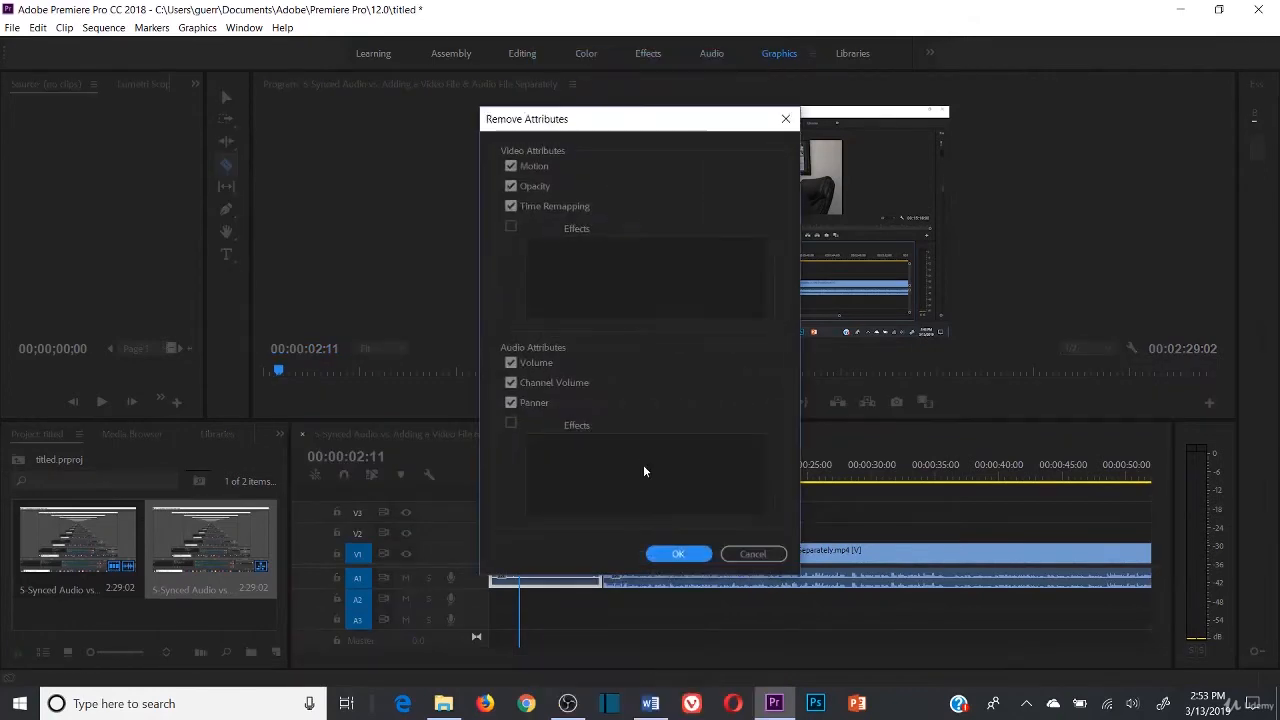
{"action": "left_click", "coordinate": [728, 557]}
- Clear the opening segment before the cut, leaving a gap, and play the sequence from the start for about five seconds
{"action": "right_click", "coordinate": [558, 572]}
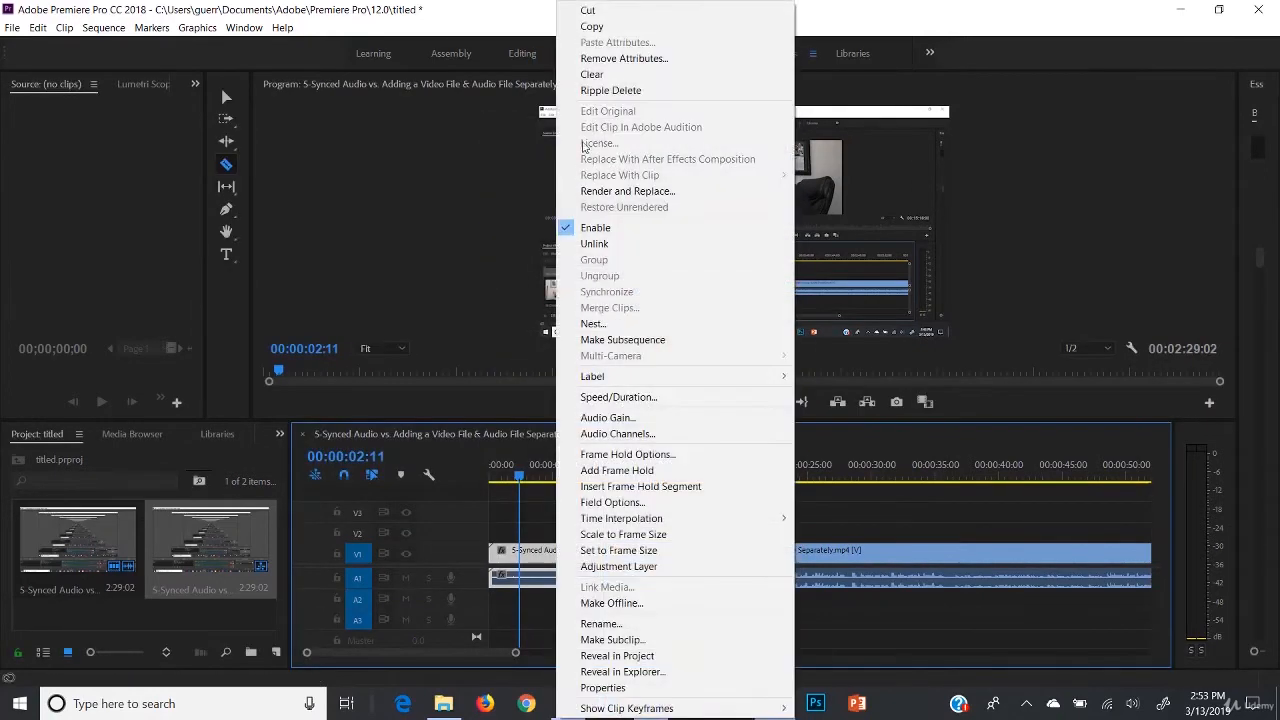
{"action": "left_click", "coordinate": [591, 76]}
{"action": "left_click", "coordinate": [689, 402]}
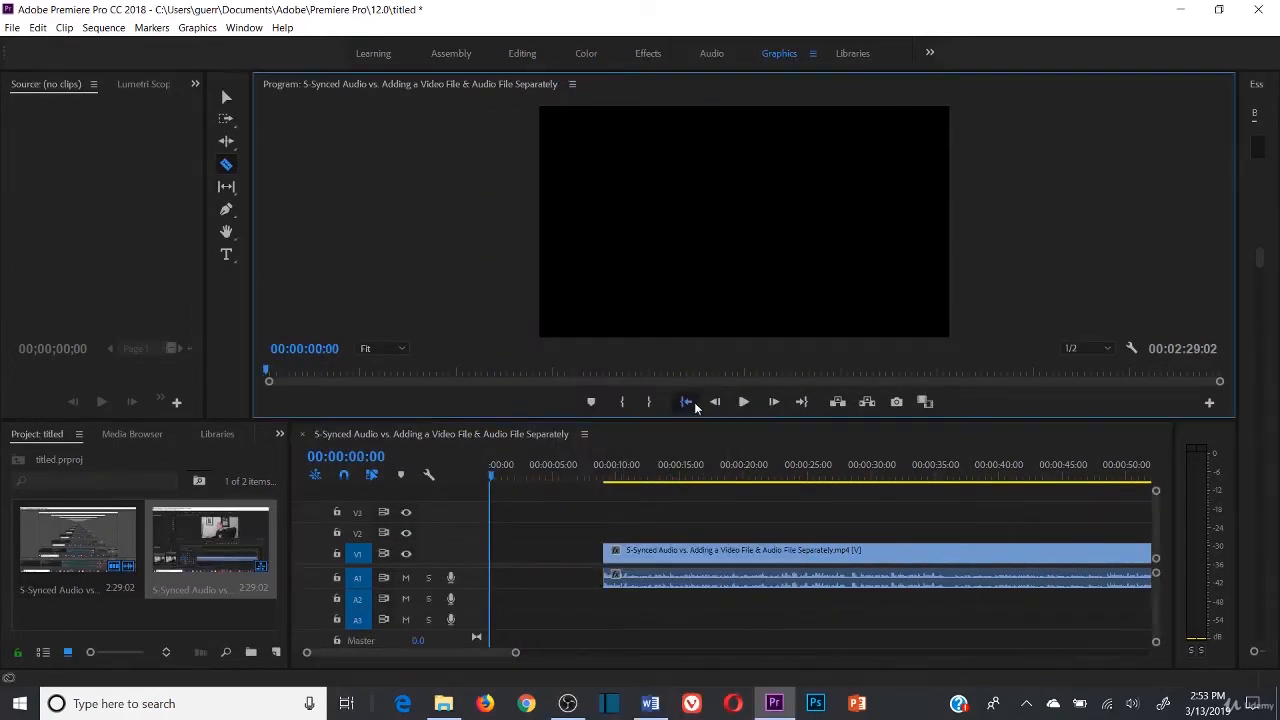
{"action": "left_click", "coordinate": [743, 401]}
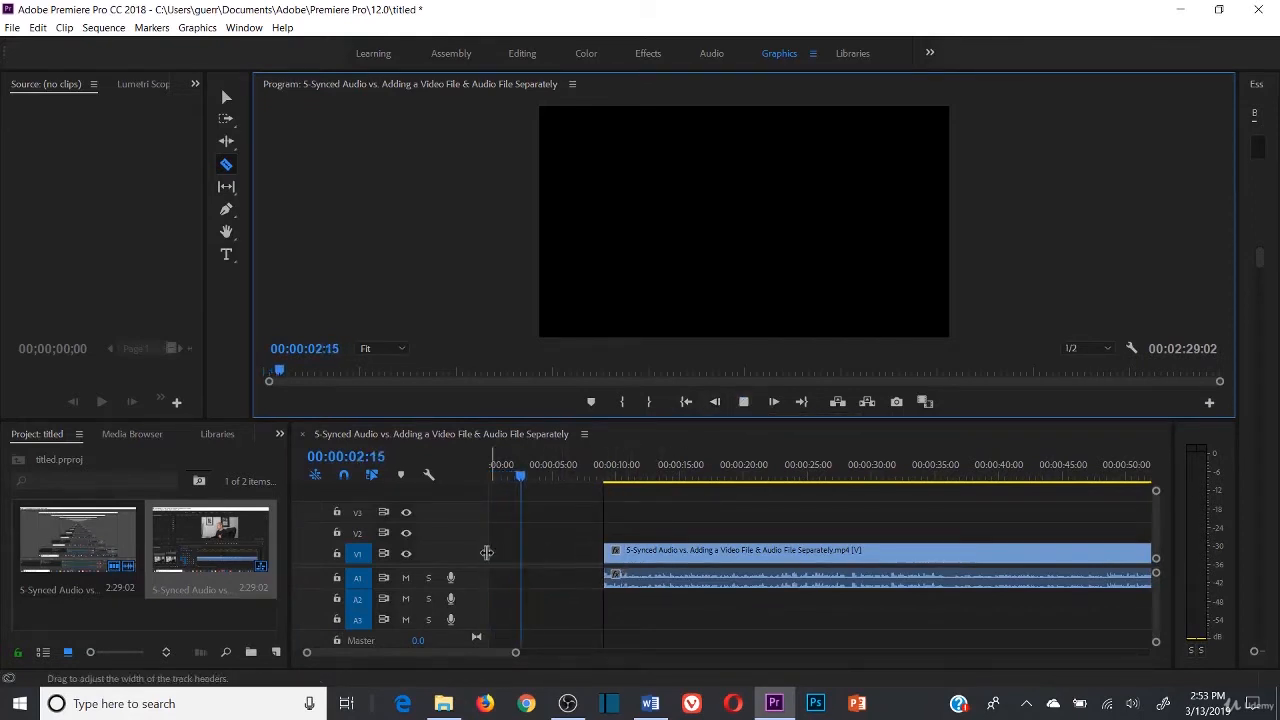
{"action": "left_click", "coordinate": [741, 402]}
- Cut the clip at about 33 s and 45 s and clear the segment between the cuts without closing the gap
{"action": "left_click_drag", "start_coordinate": [488, 653], "coordinate": [497, 652]}
{"action": "left_click", "coordinate": [781, 552]}
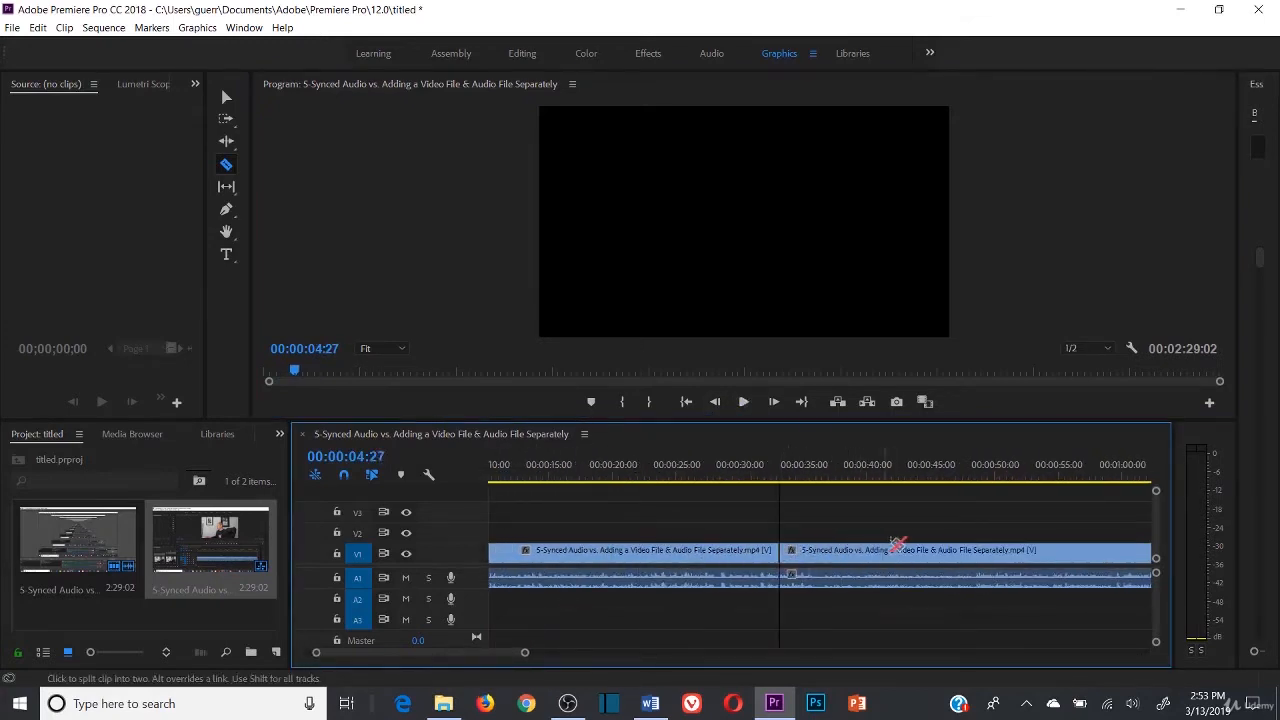
{"action": "left_click", "coordinate": [926, 552]}
{"action": "right_click", "coordinate": [896, 553]}
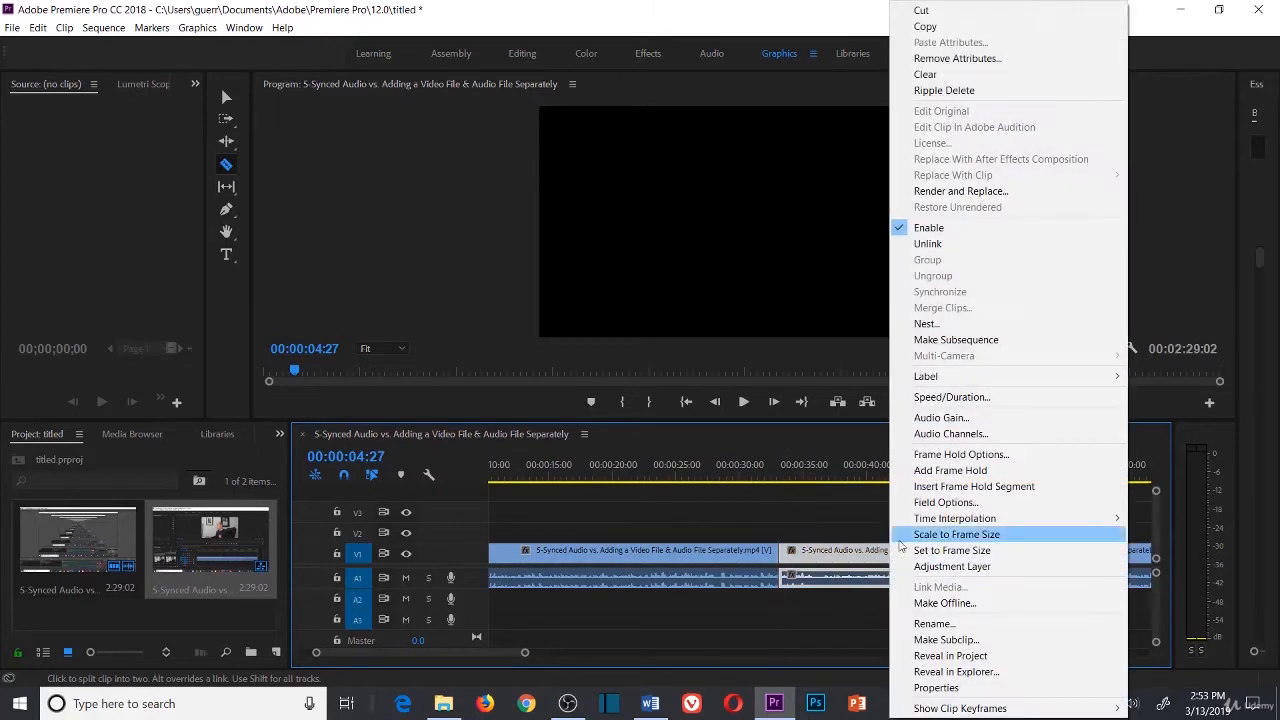
{"action": "left_click", "coordinate": [940, 74]}
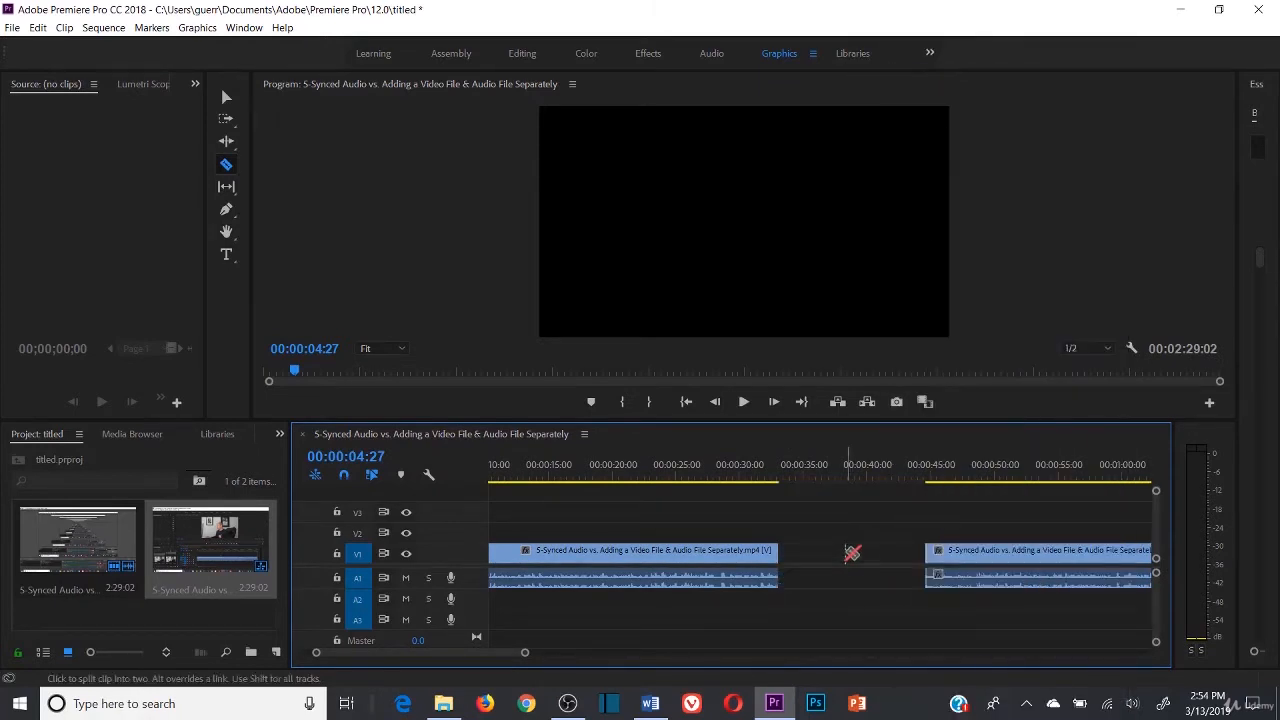
- Play the sequence from 00:00:31:09 into the gap and stop at 00:00:35:03
{"action": "left_click", "coordinate": [756, 470]}
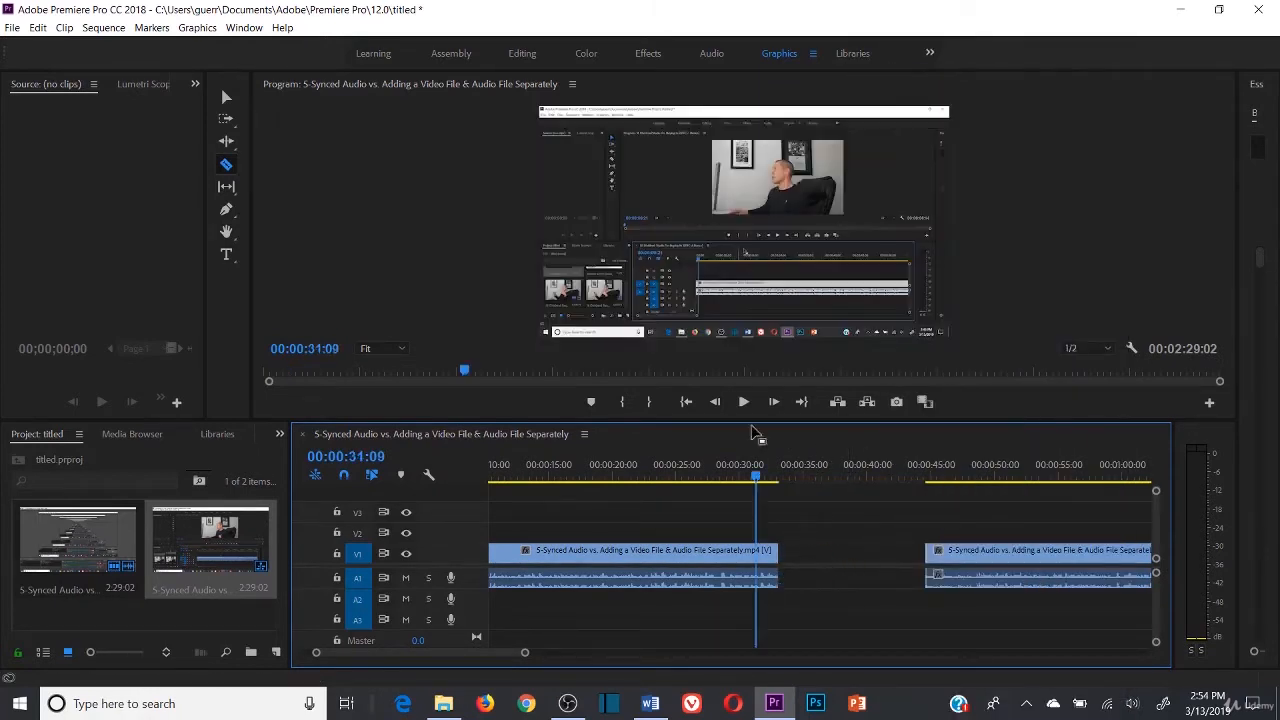
{"action": "left_click", "coordinate": [743, 401]}
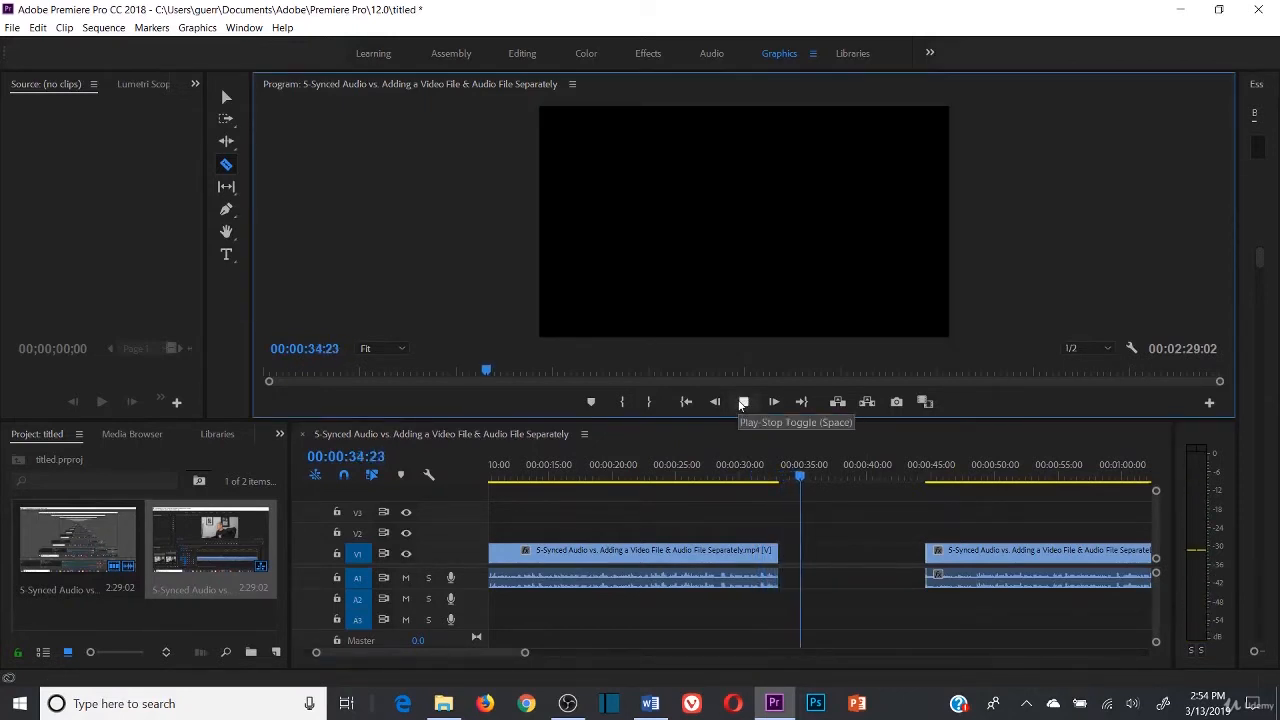
{"action": "key", "text": "space"}
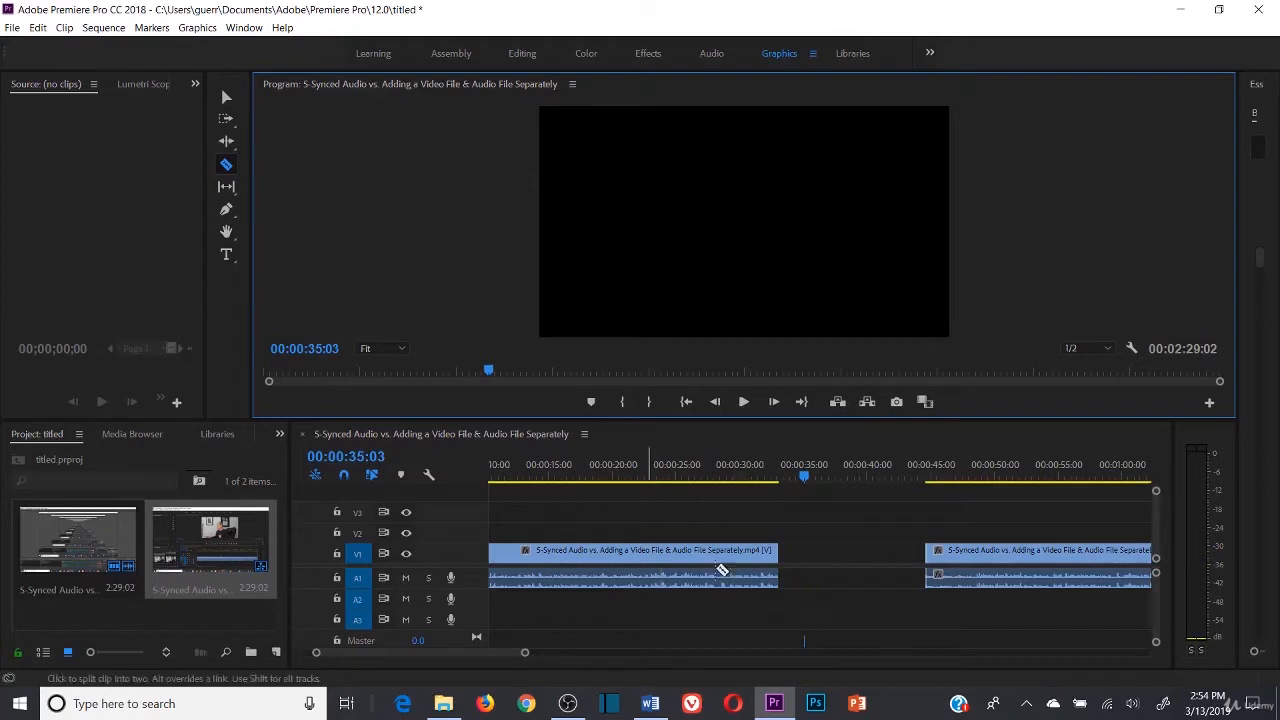
- Undo the mid-clip deletion with its two cuts, and the clearing of the opening segment
{"action": "key", "text": "ctrl+z"}
{"action": "key", "text": "ctrl+z"}
{"action": "key", "text": "ctrl+z"}
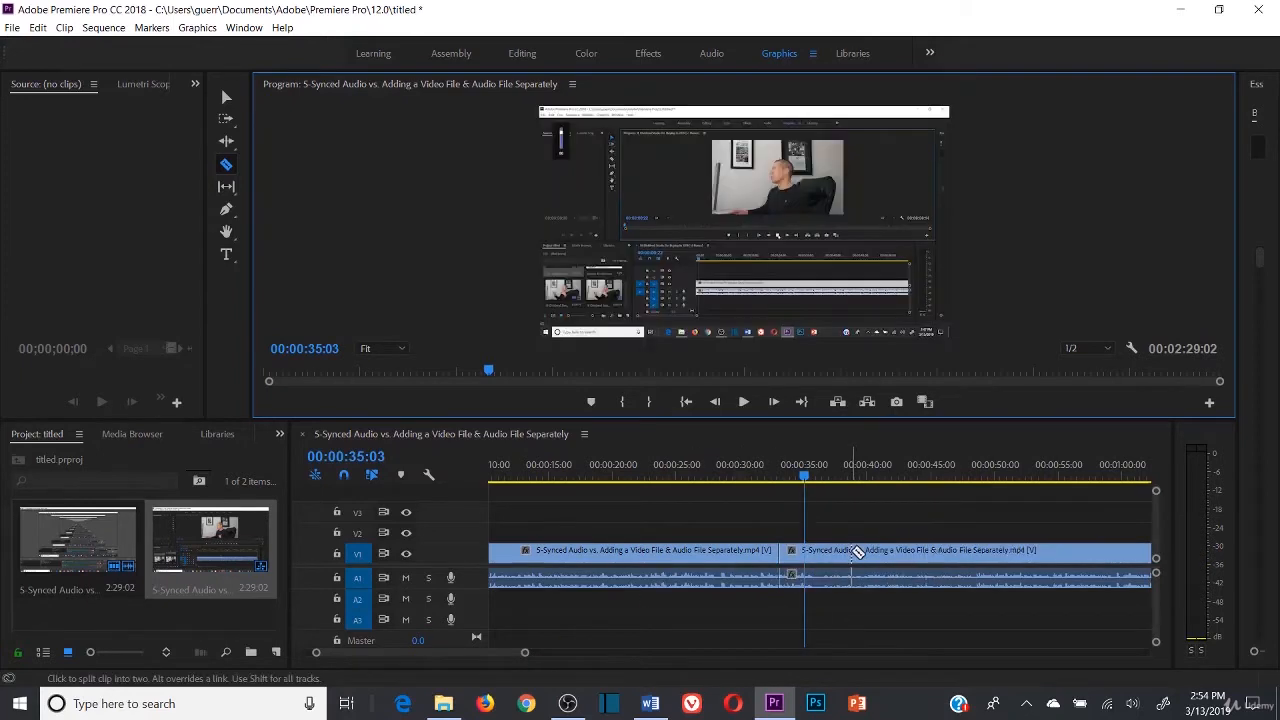
{"action": "left_click_drag", "start_coordinate": [481, 653], "coordinate": [460, 658]}
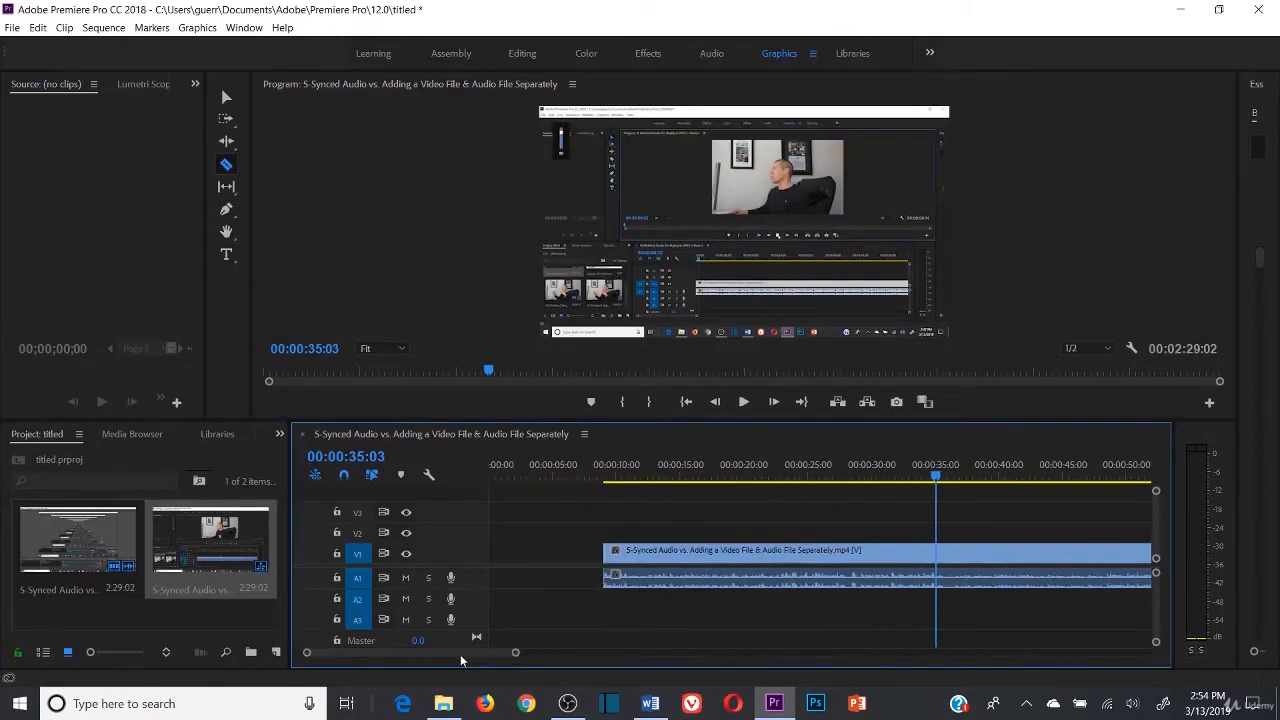
{"action": "key", "text": "ctrl+z"}
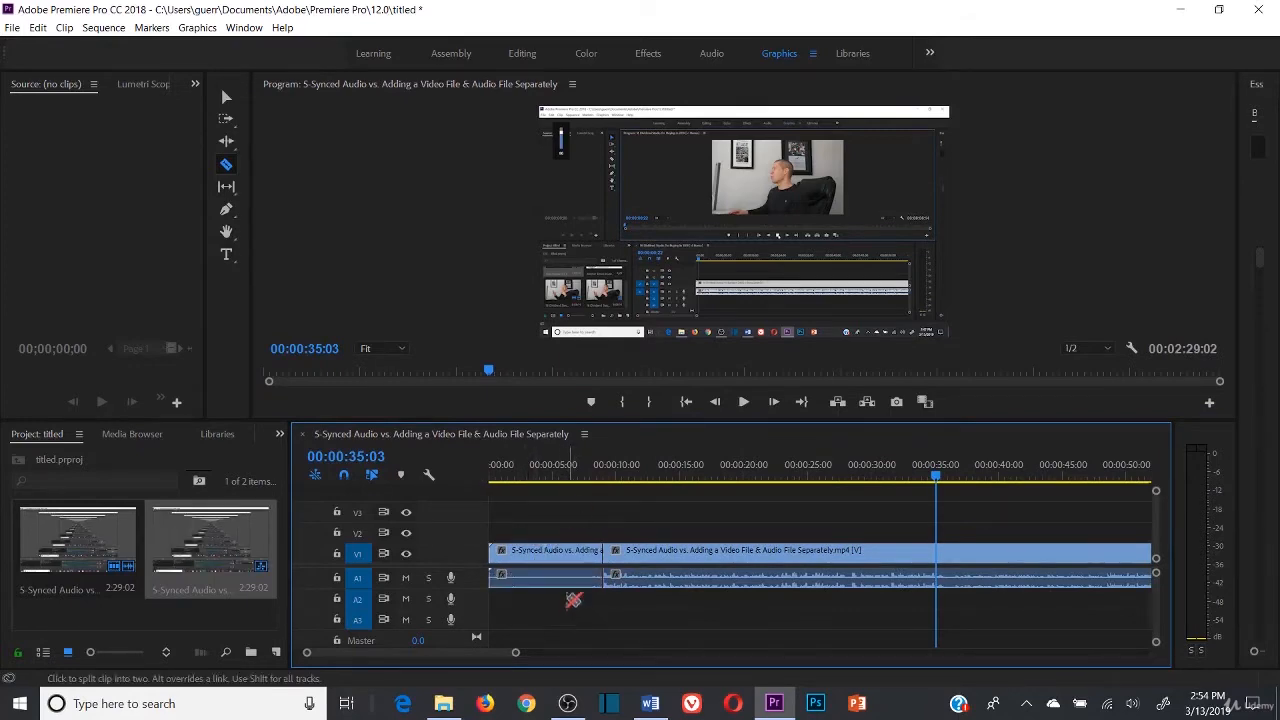
- Ripple delete the opening segment before the first cut so the rest of the clip closes the gap
{"action": "right_click", "coordinate": [566, 553]}
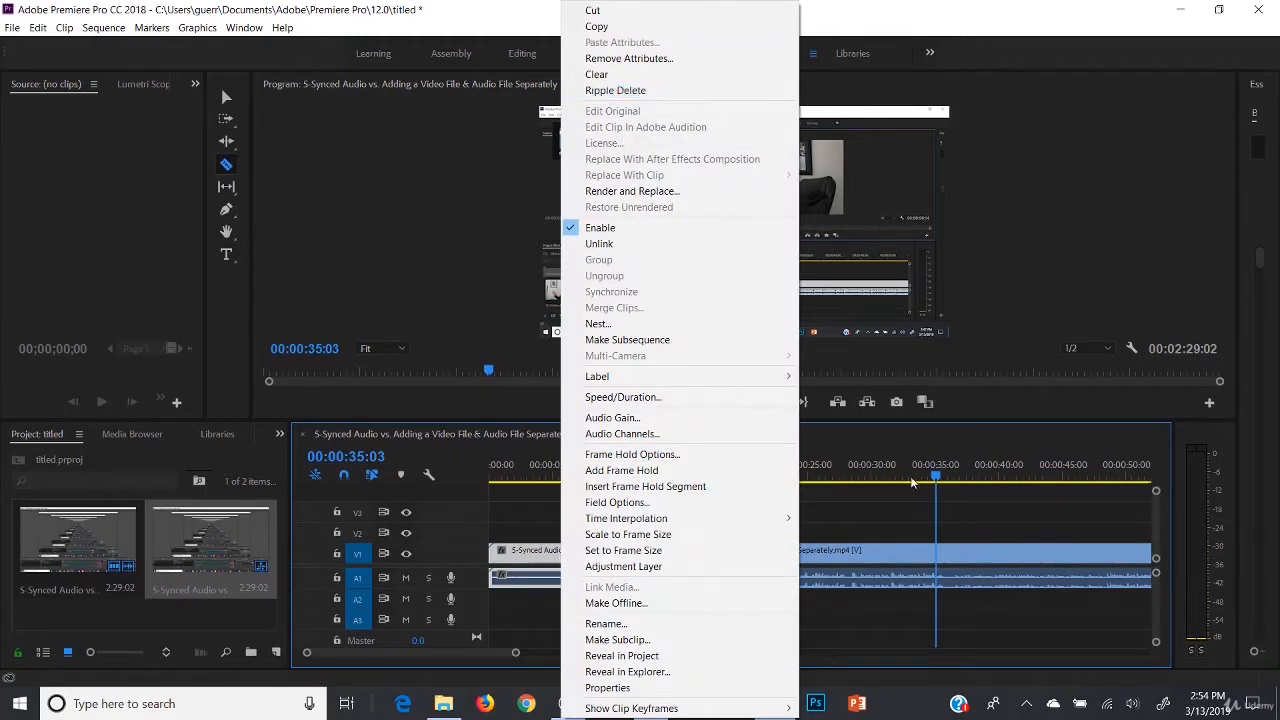
{"action": "left_click", "coordinate": [900, 438]}
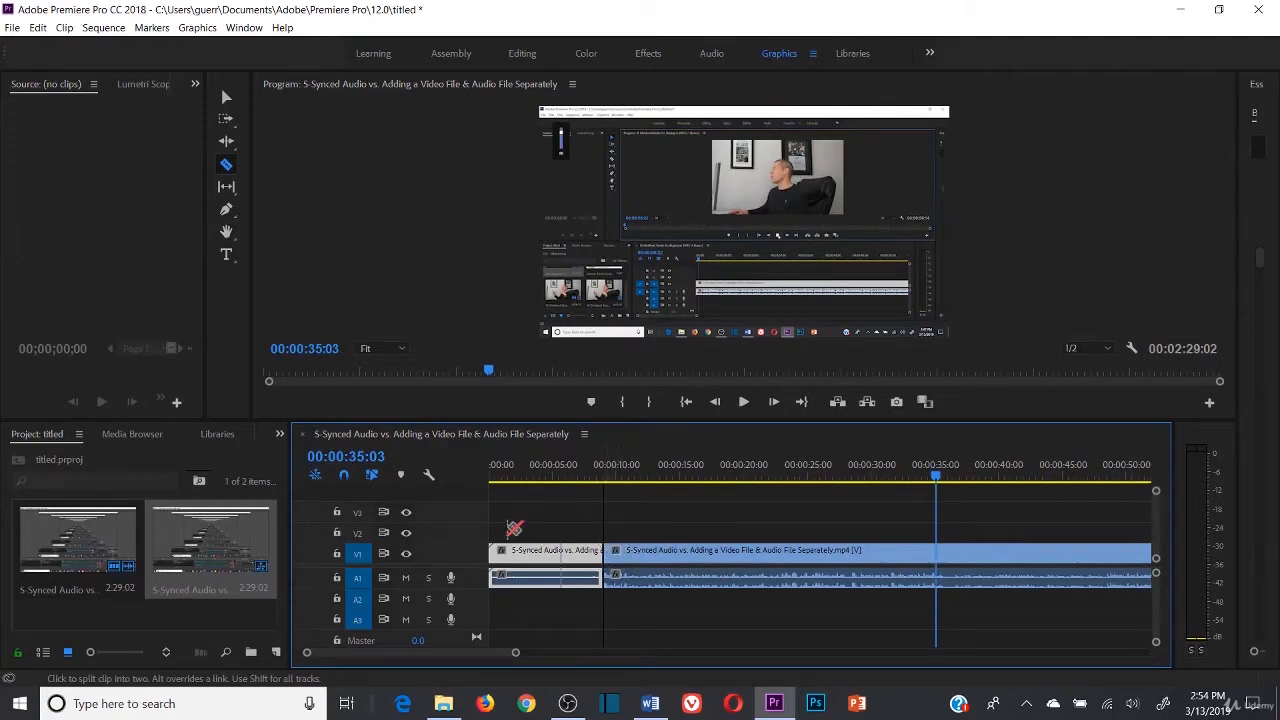
{"action": "right_click", "coordinate": [537, 567]}
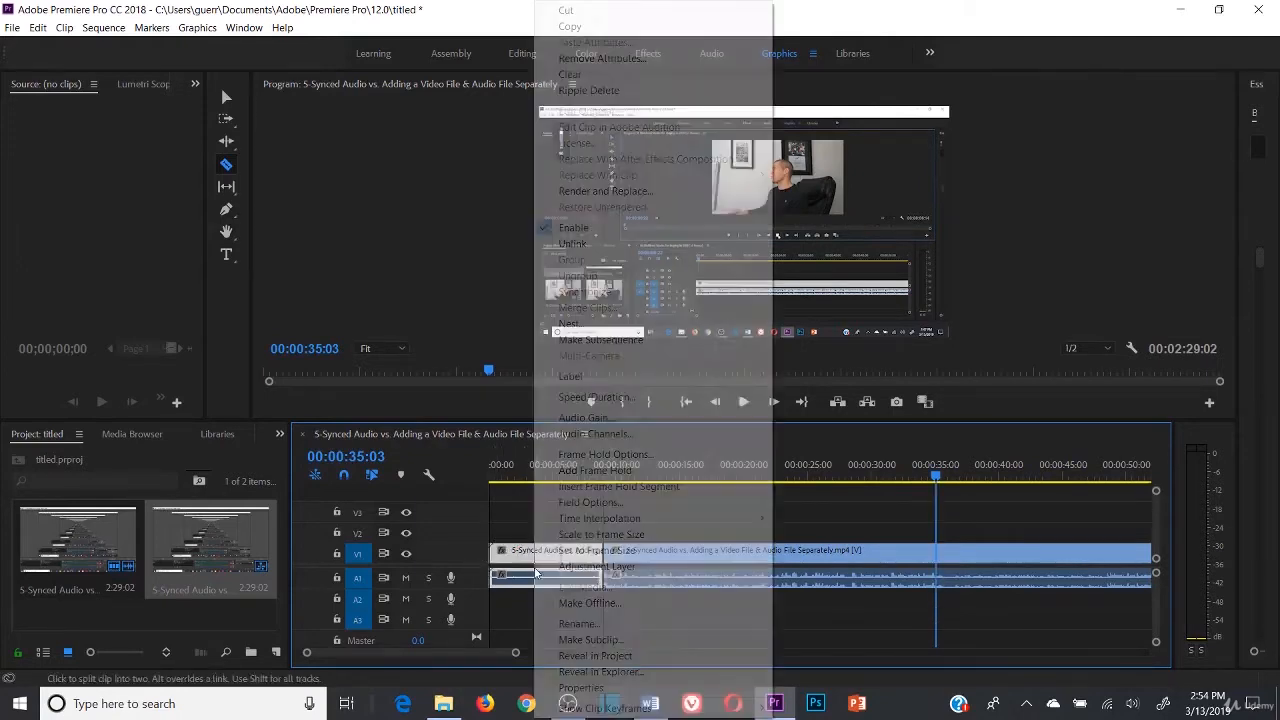
{"action": "left_click", "coordinate": [610, 88]}
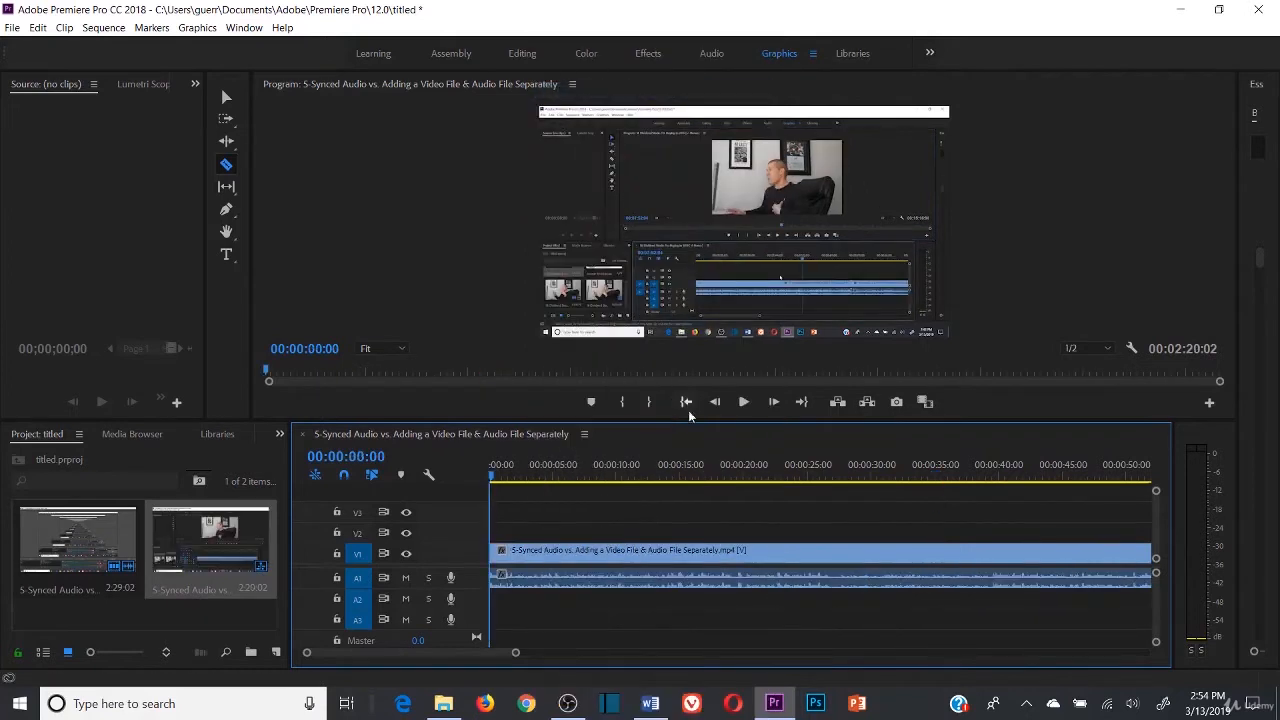
- Play the sequence from the start and stop at 00:00:01:23
{"action": "left_click", "coordinate": [746, 401]}
{"action": "left_click", "coordinate": [745, 401]}
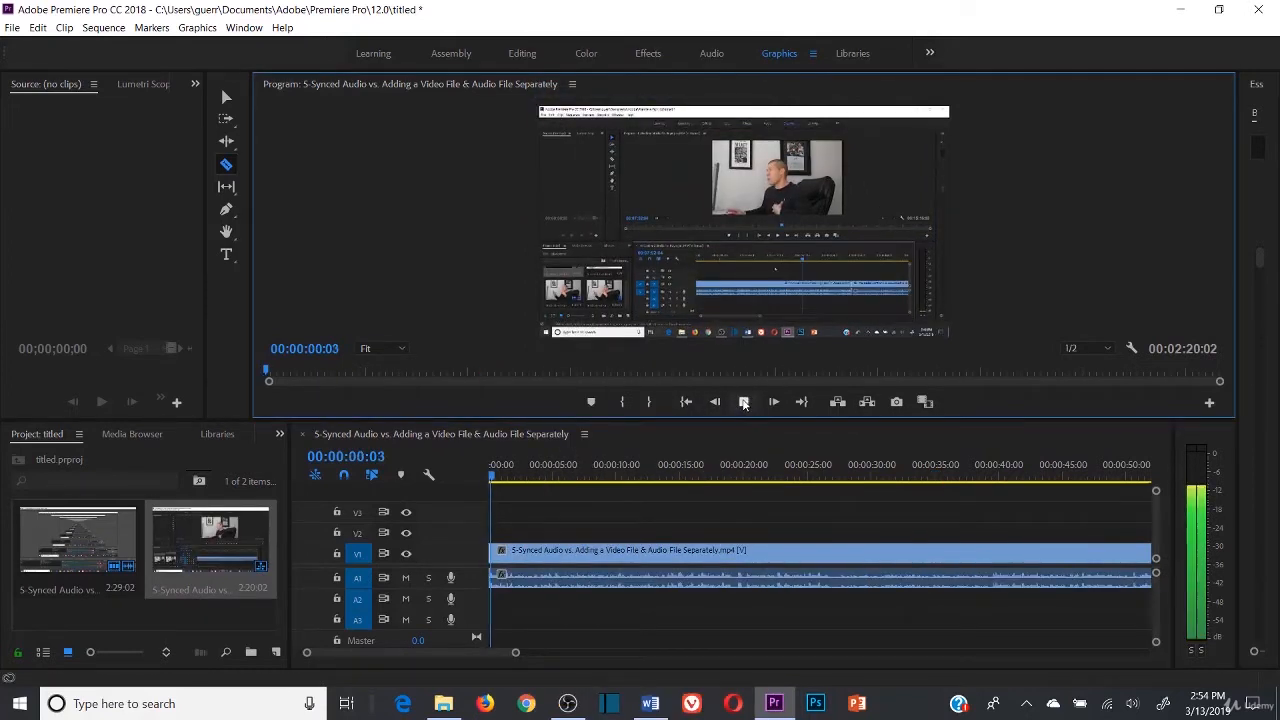
{"action": "left_click", "coordinate": [744, 402]}
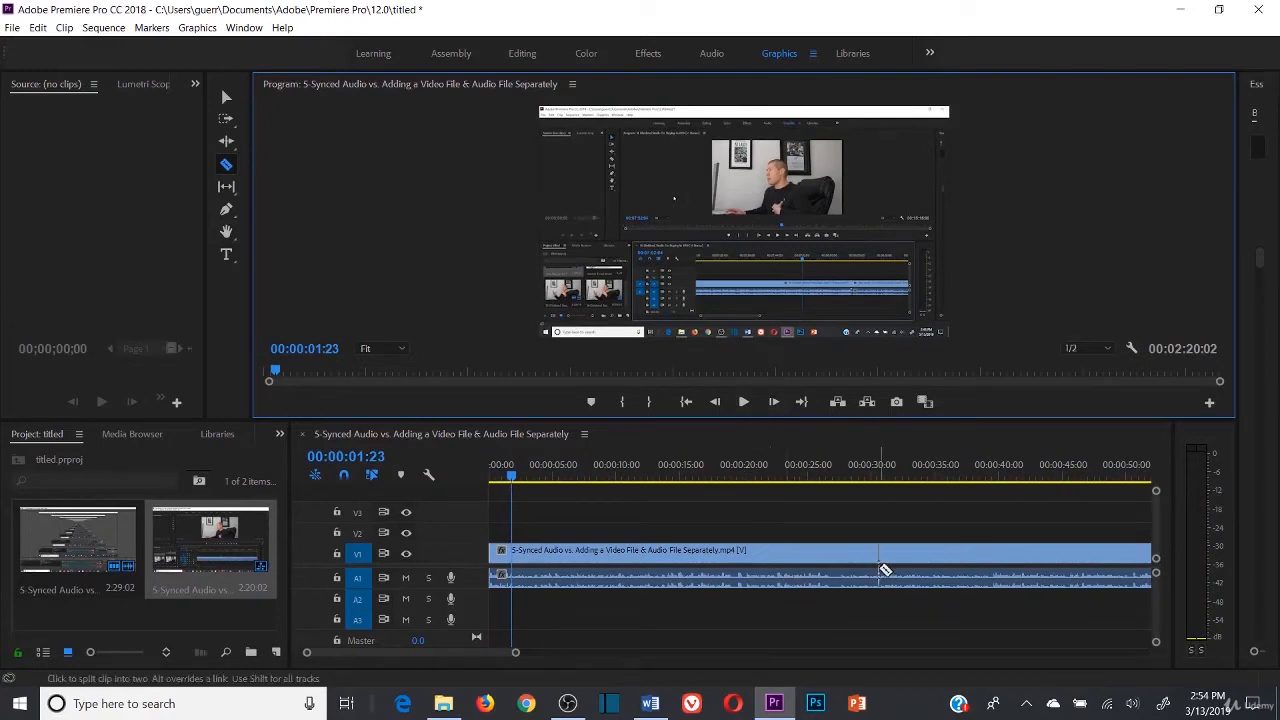
- Move the playhead to 00:00:07:04 and razor the clip there and again at about 00:00:14:24
{"action": "left_click_drag", "start_coordinate": [508, 653], "coordinate": [482, 651]}
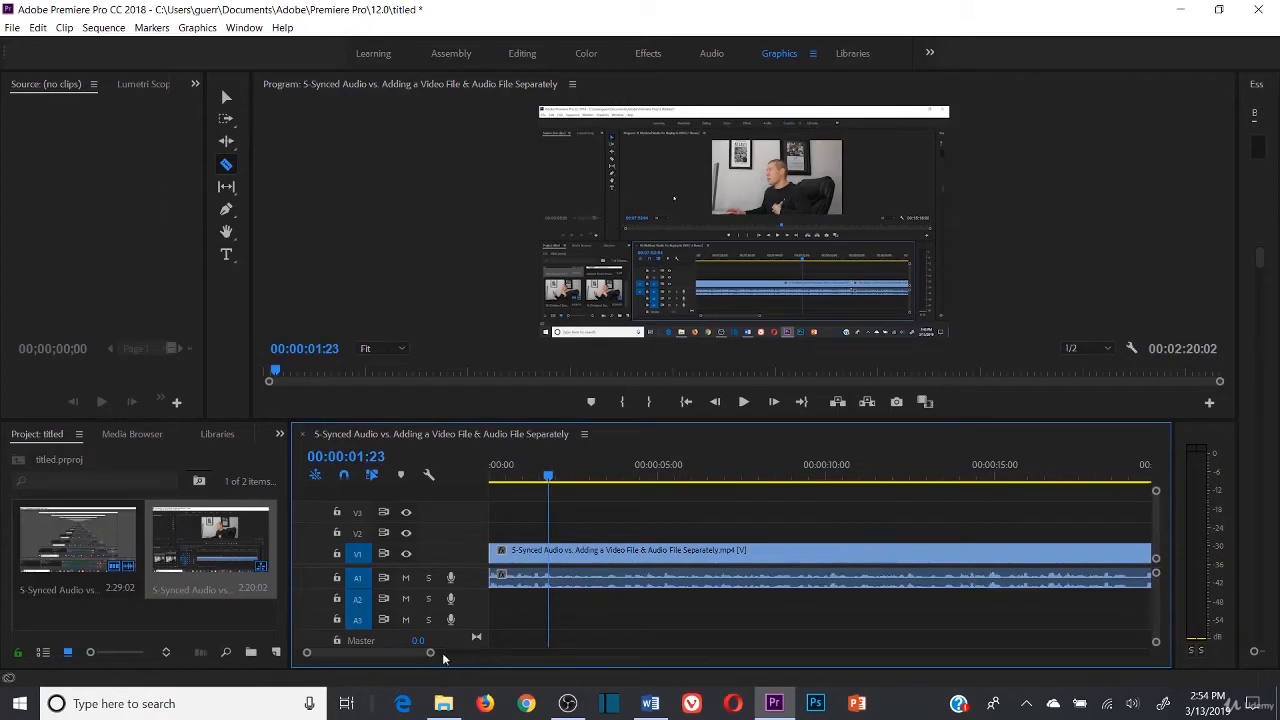
{"action": "left_click", "coordinate": [687, 402]}
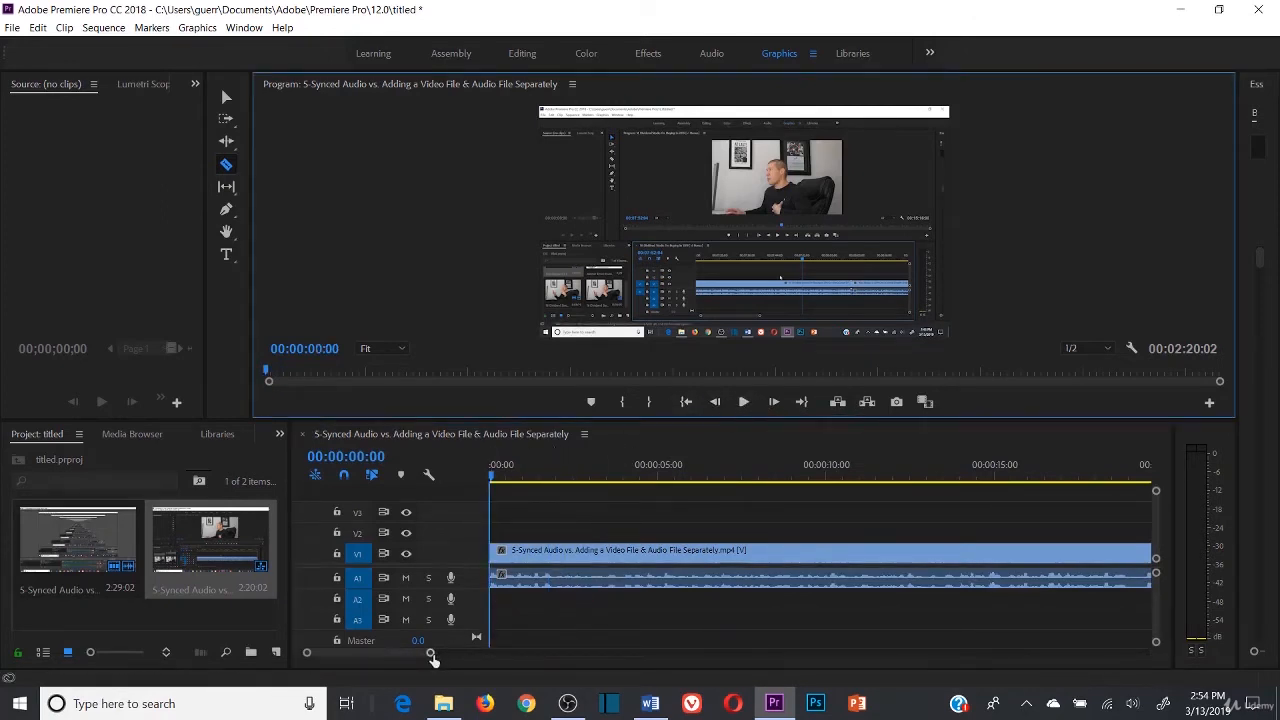
{"action": "left_click_drag", "start_coordinate": [432, 658], "coordinate": [404, 654]}
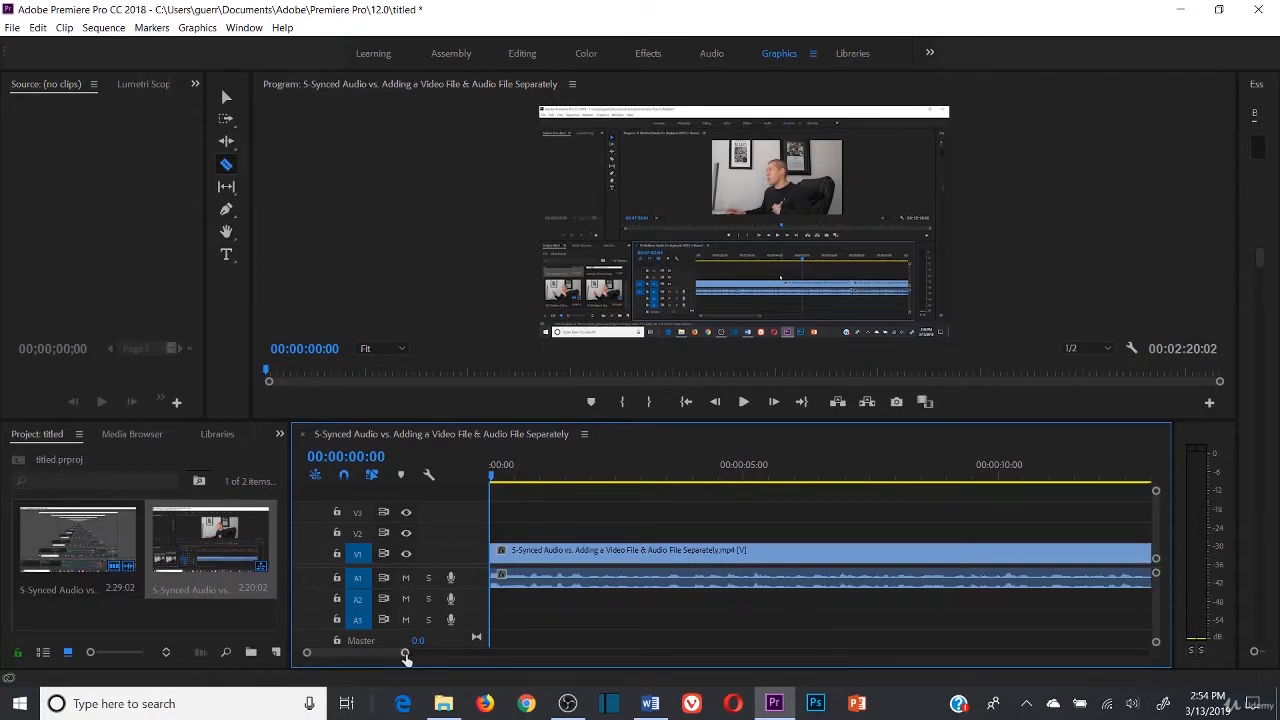
{"action": "left_click_drag", "start_coordinate": [406, 657], "coordinate": [383, 657]}
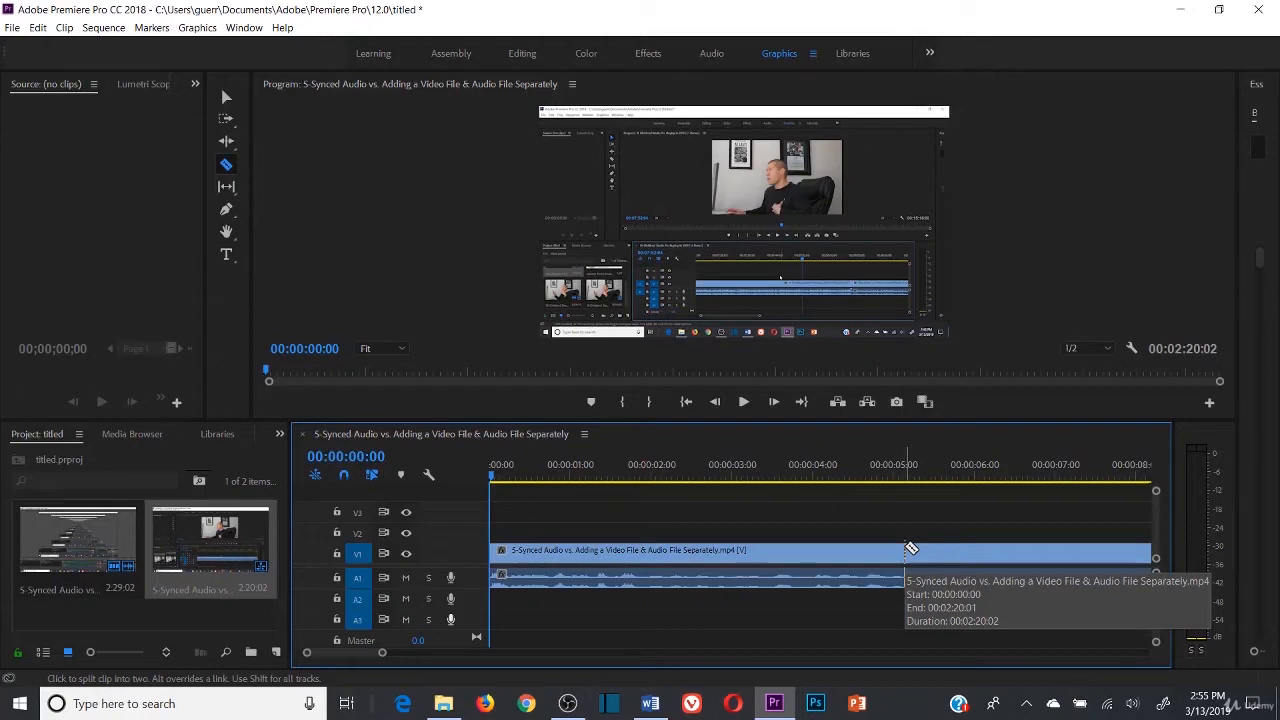
{"action": "left_click_drag", "start_coordinate": [381, 655], "coordinate": [413, 654]}
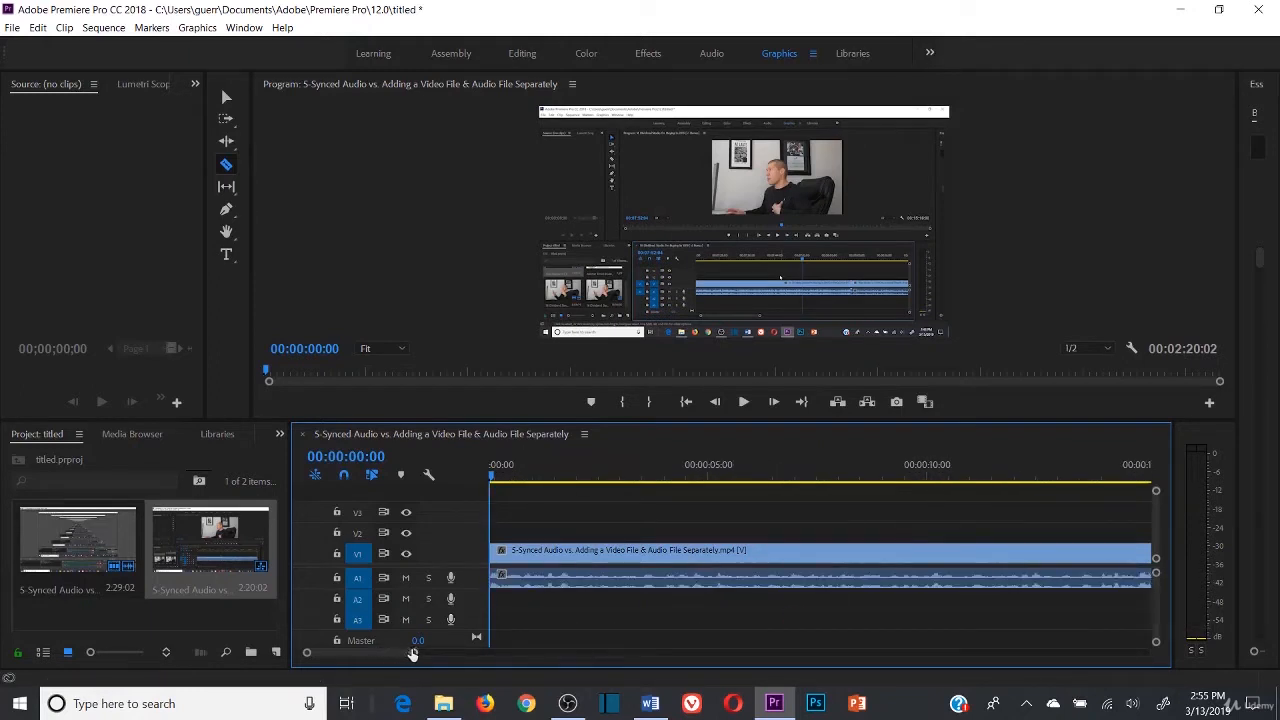
{"action": "left_click", "coordinate": [799, 477]}
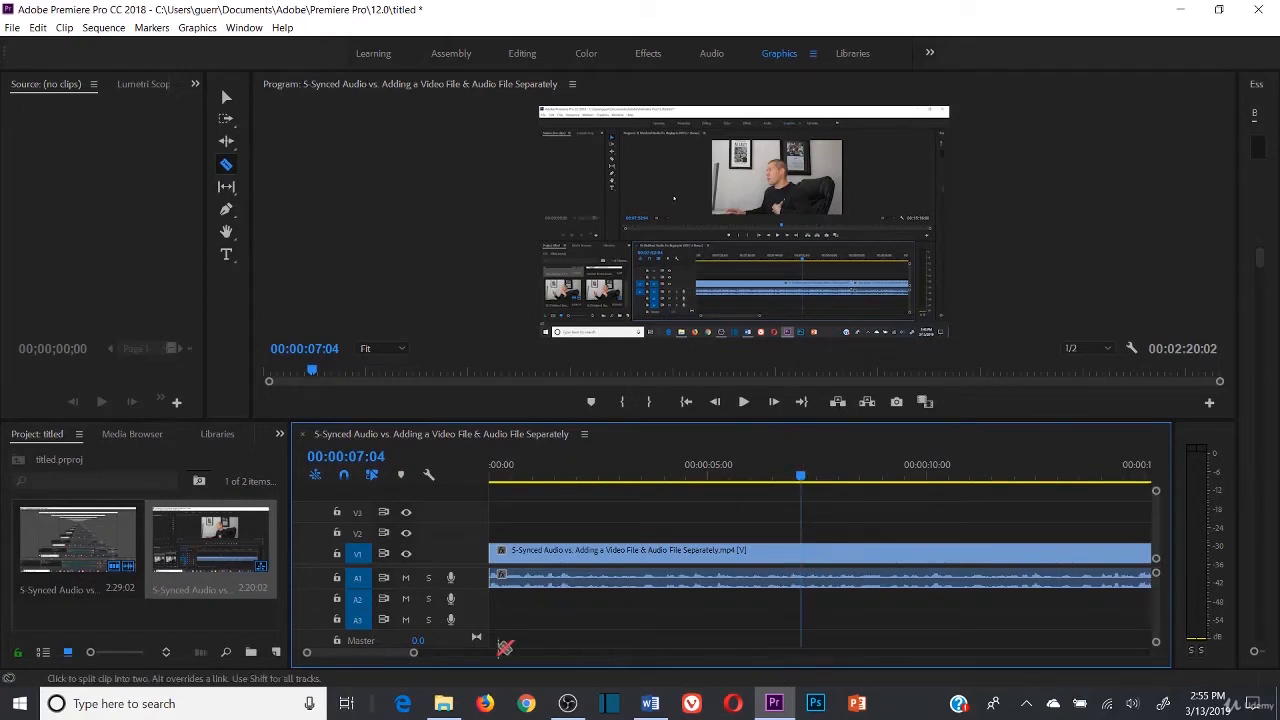
{"action": "mouse_move", "coordinate": [412, 656]}
{"action": "left_mouse_down"}
{"action": "mouse_move", "coordinate": [374, 657]}
{"action": "mouse_move", "coordinate": [428, 654]}
{"action": "left_mouse_up"}
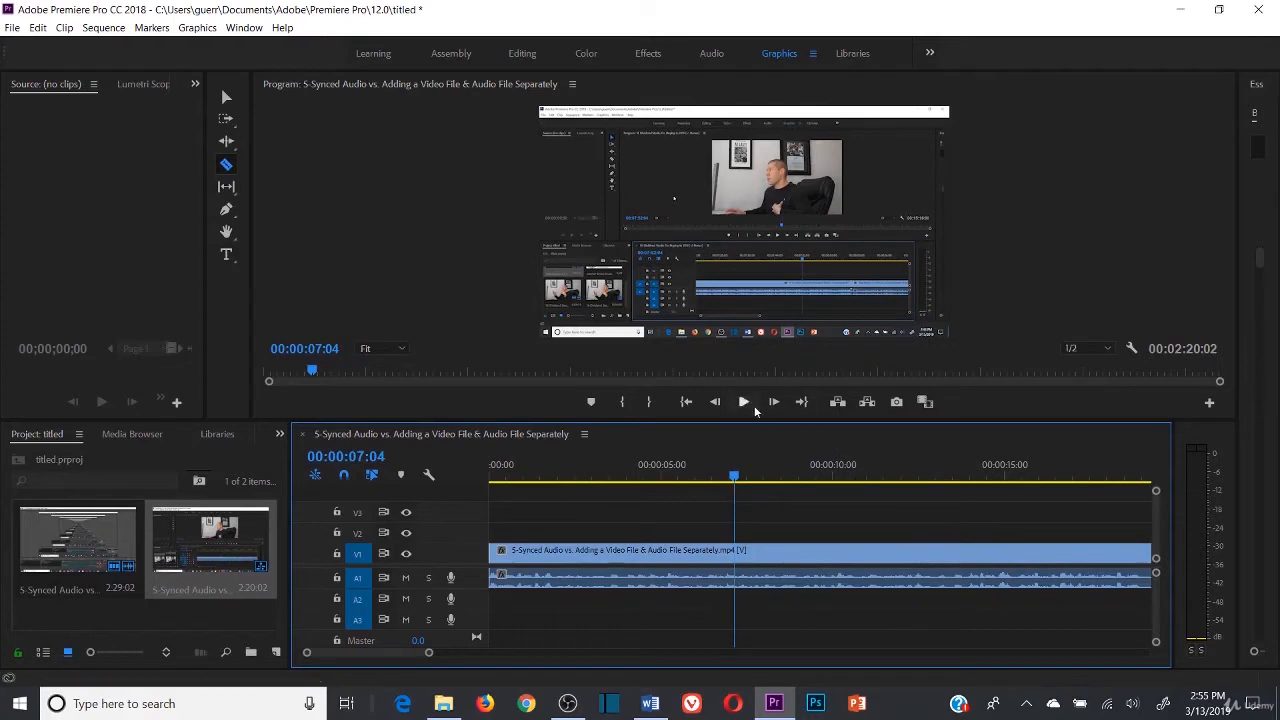
{"action": "left_click", "coordinate": [735, 549]}
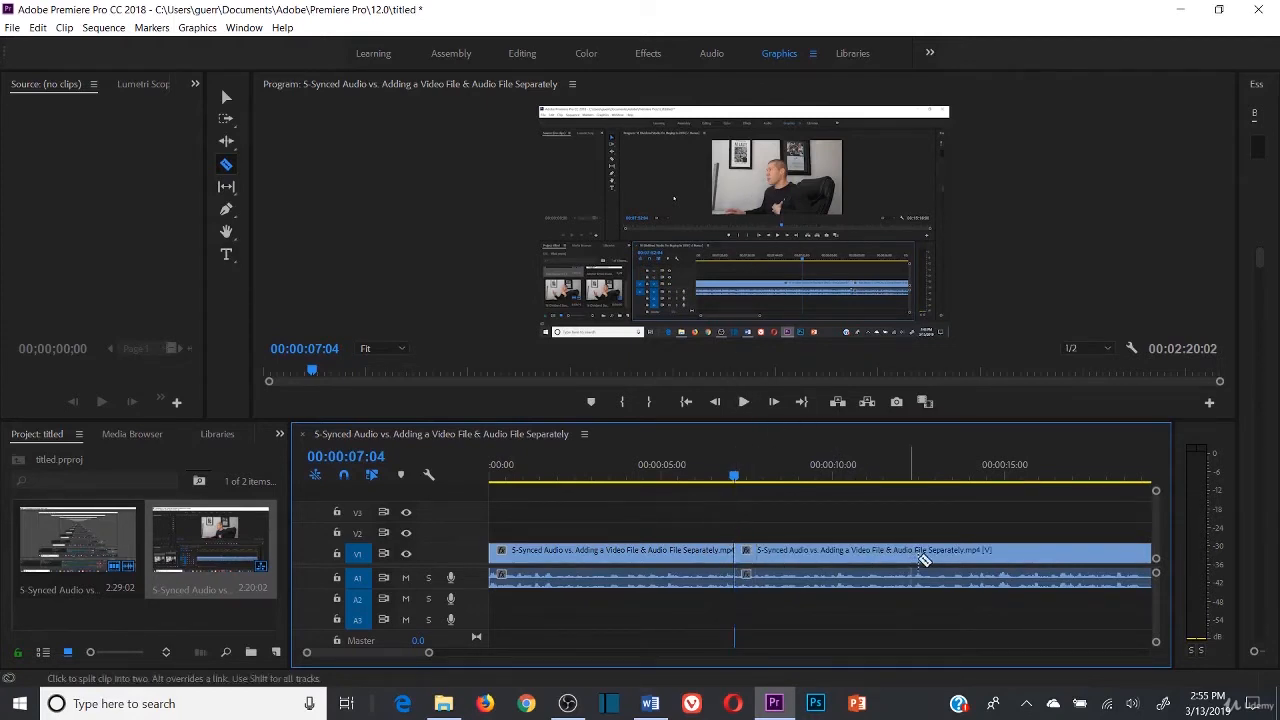
{"action": "left_click", "coordinate": [1000, 549]}
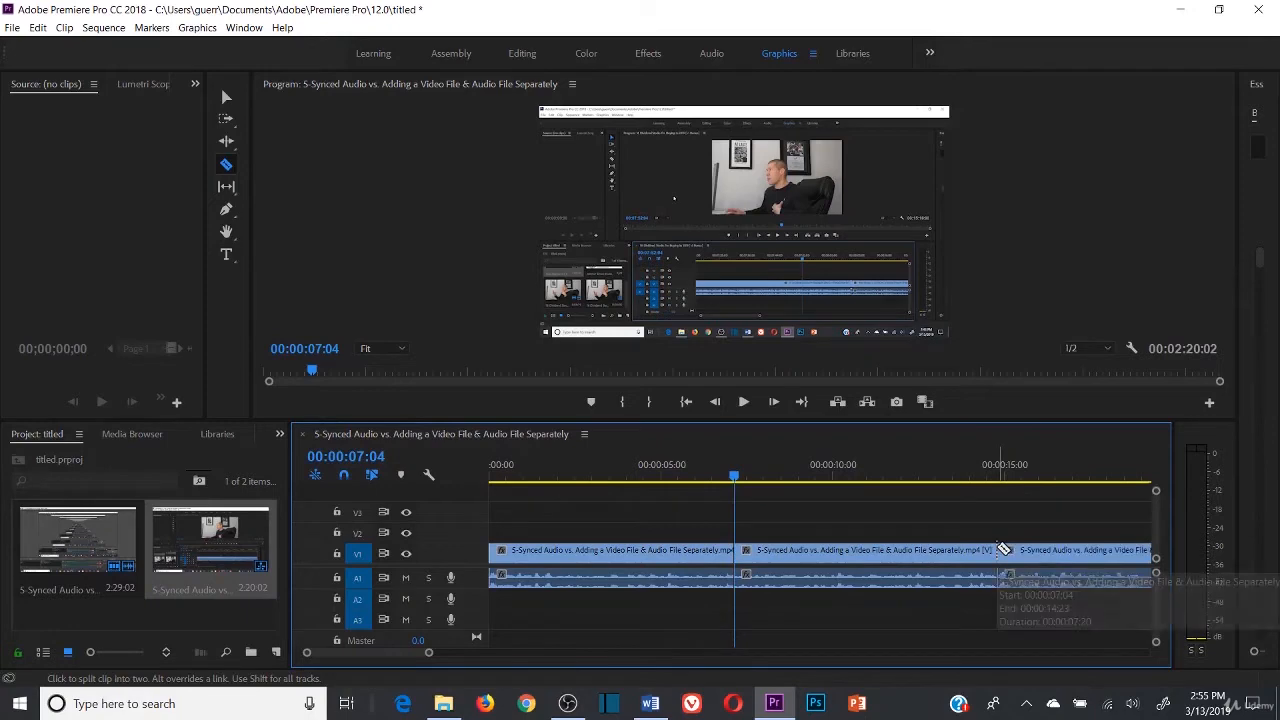
- Move the playhead to 00:00:10:13 and ripple delete the middle segment between the two cuts
{"action": "right_click", "coordinate": [896, 552]}
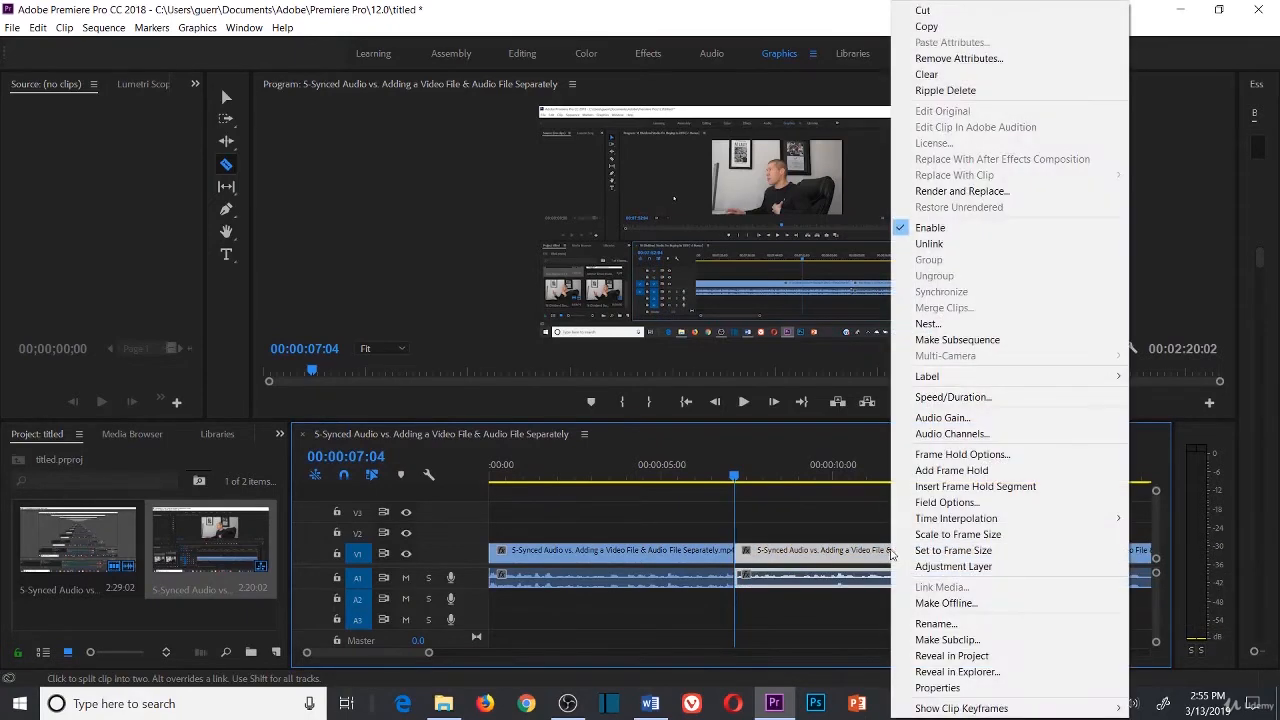
{"action": "left_click", "coordinate": [848, 477]}
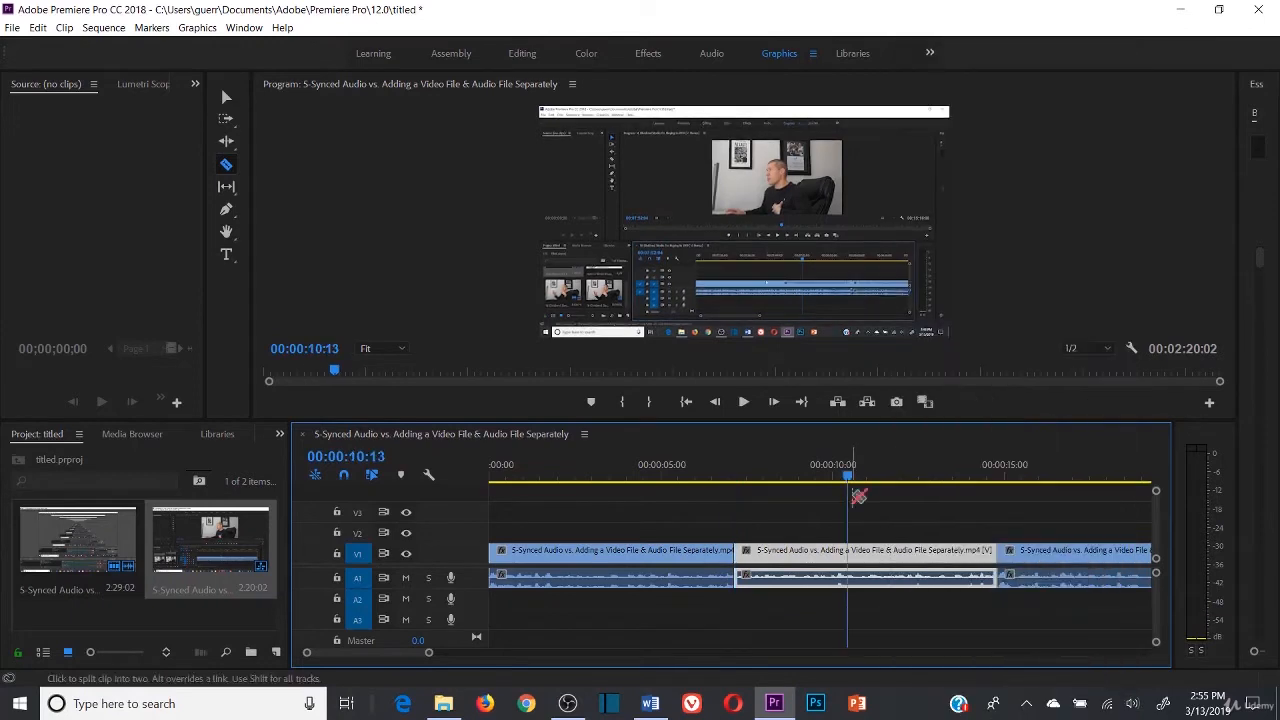
{"action": "right_click", "coordinate": [870, 565]}
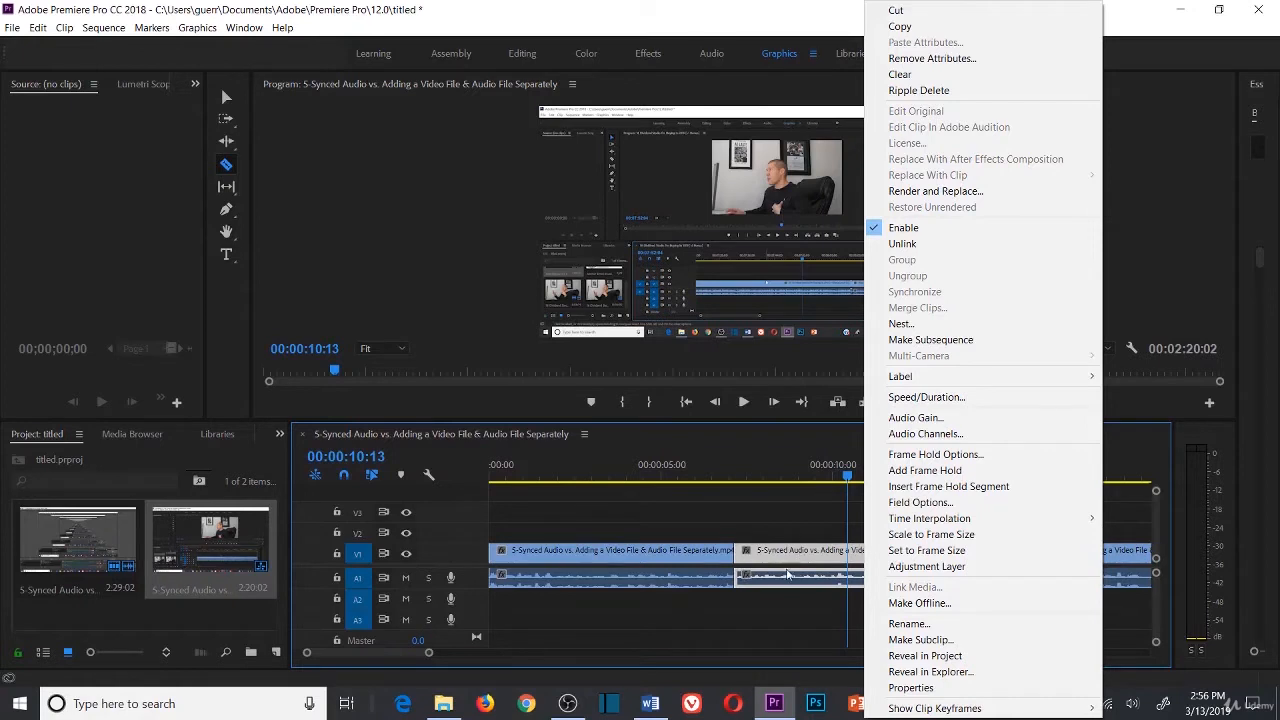
{"action": "left_click", "coordinate": [918, 90]}
- Play the sequence from 00:00:10:13 and stop at 00:00:12:28
{"action": "left_click", "coordinate": [700, 478]}
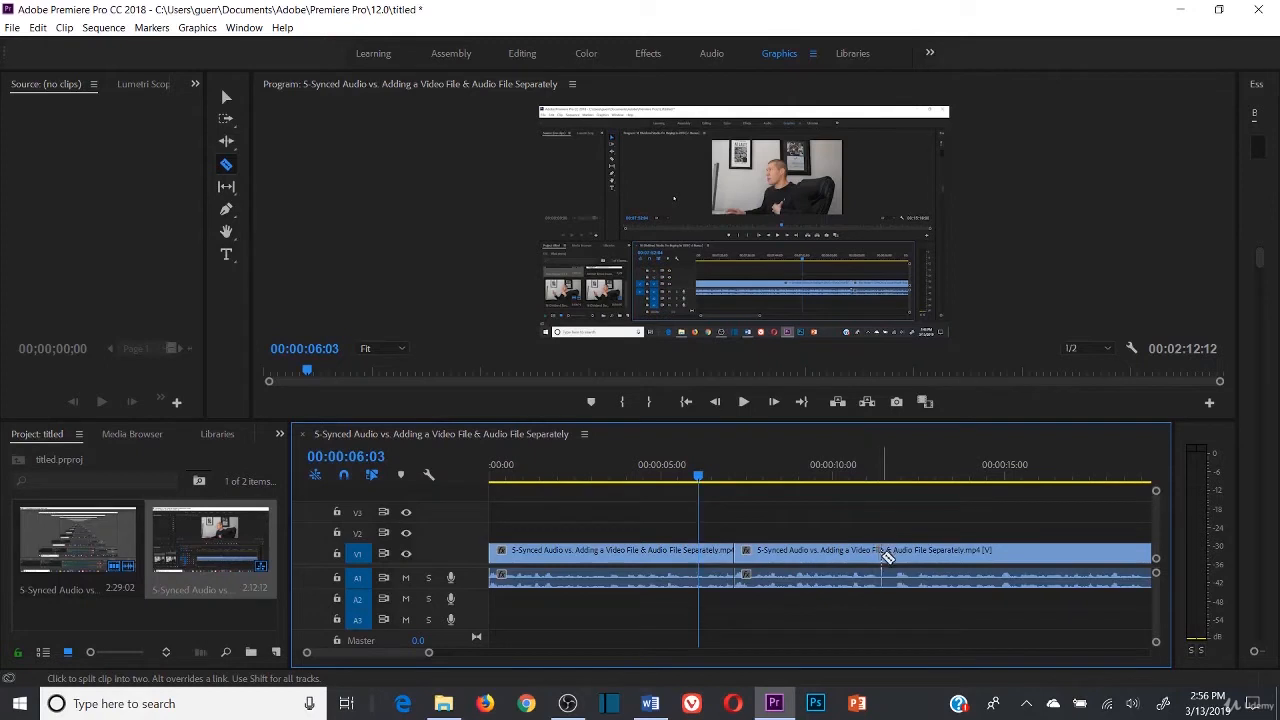
{"action": "left_click", "coordinate": [849, 480]}
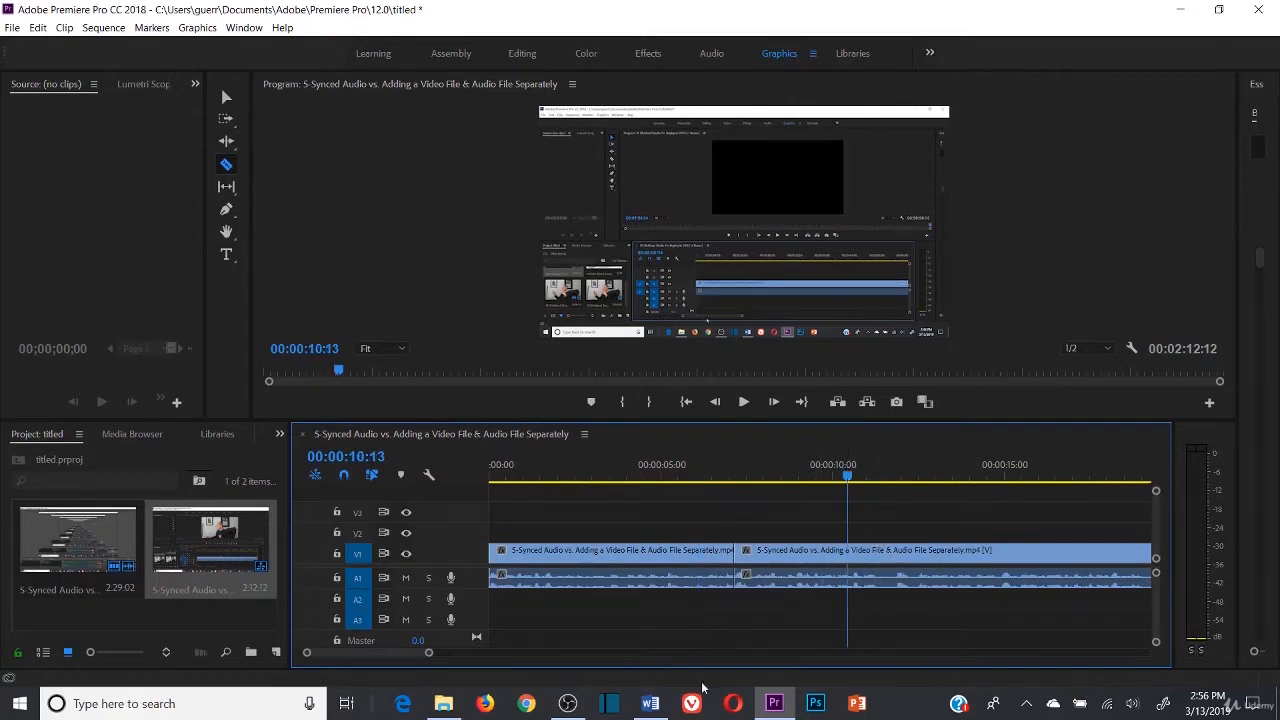
{"action": "left_click_drag", "start_coordinate": [429, 652], "coordinate": [386, 652]}
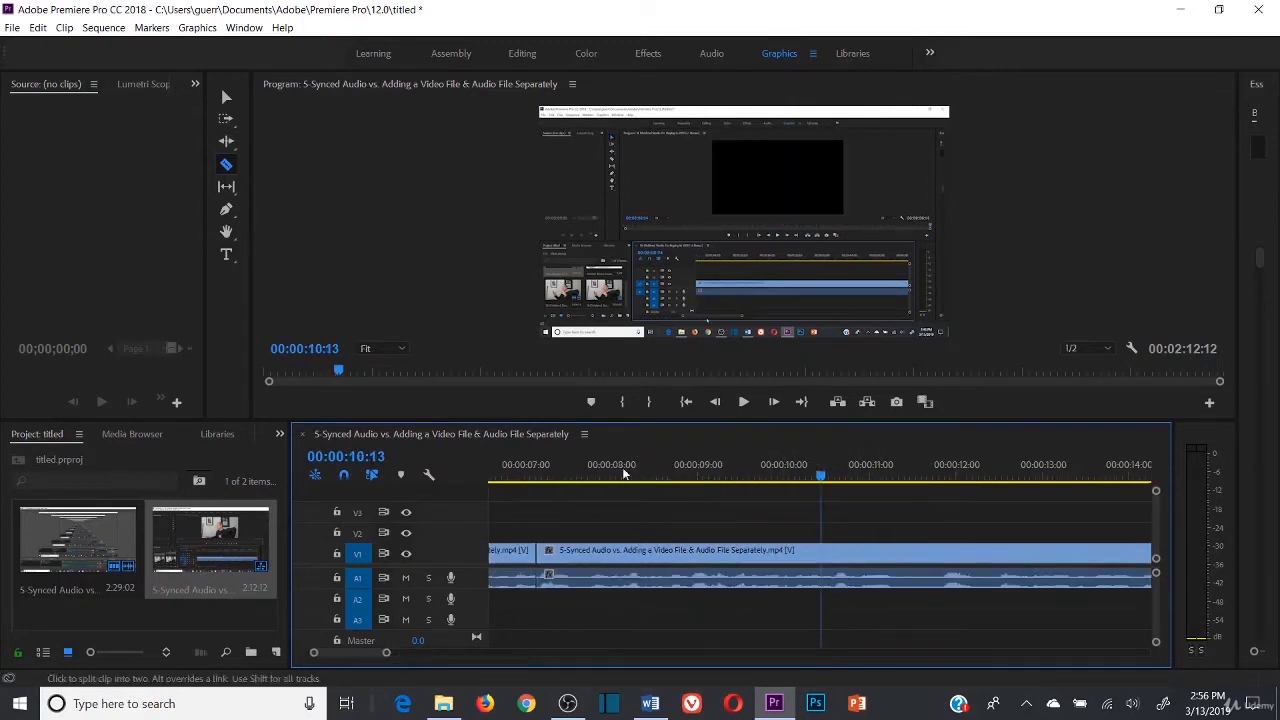
{"action": "key", "text": "XF86AudioLowerVolume"}
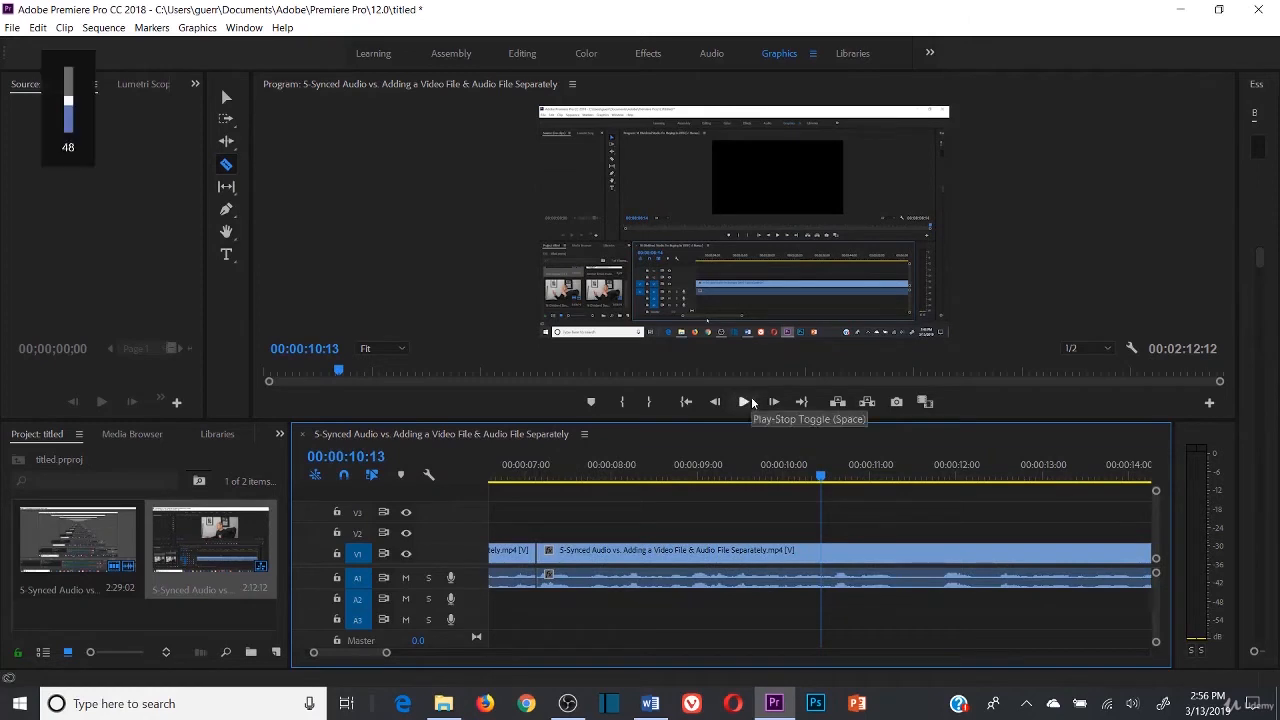
{"action": "left_click", "coordinate": [748, 401]}
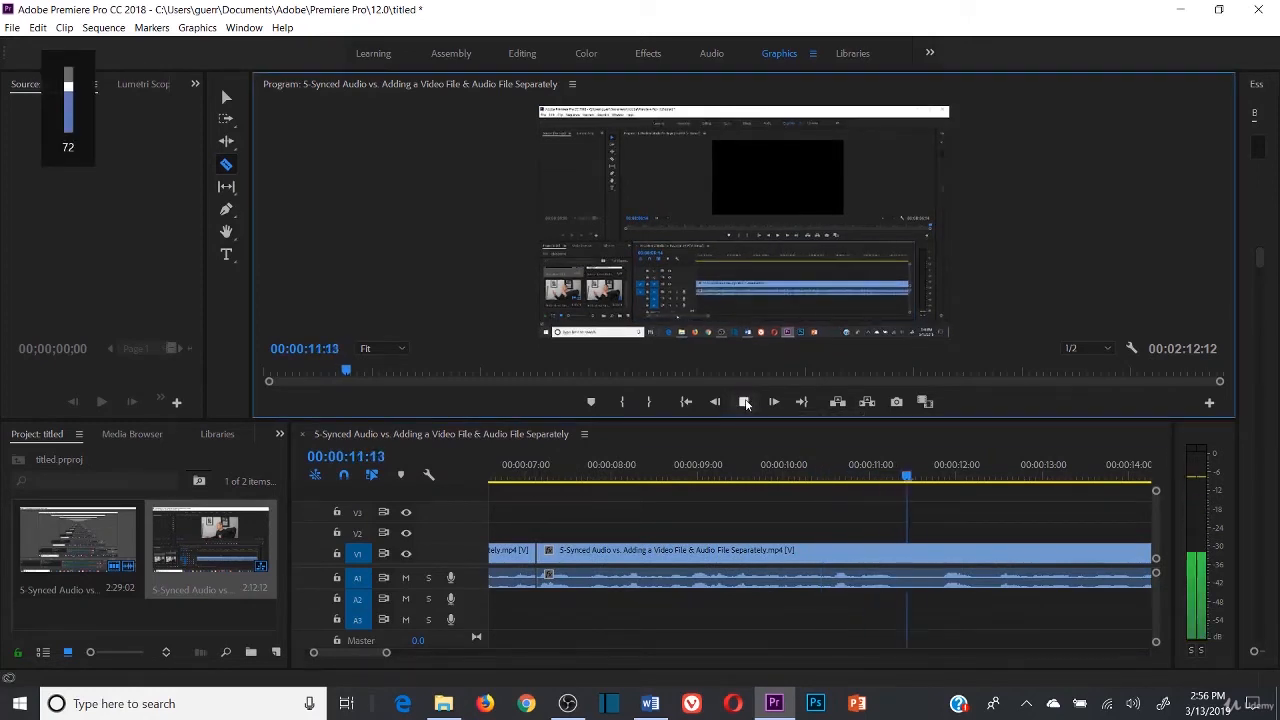
{"action": "left_click", "coordinate": [745, 401]}
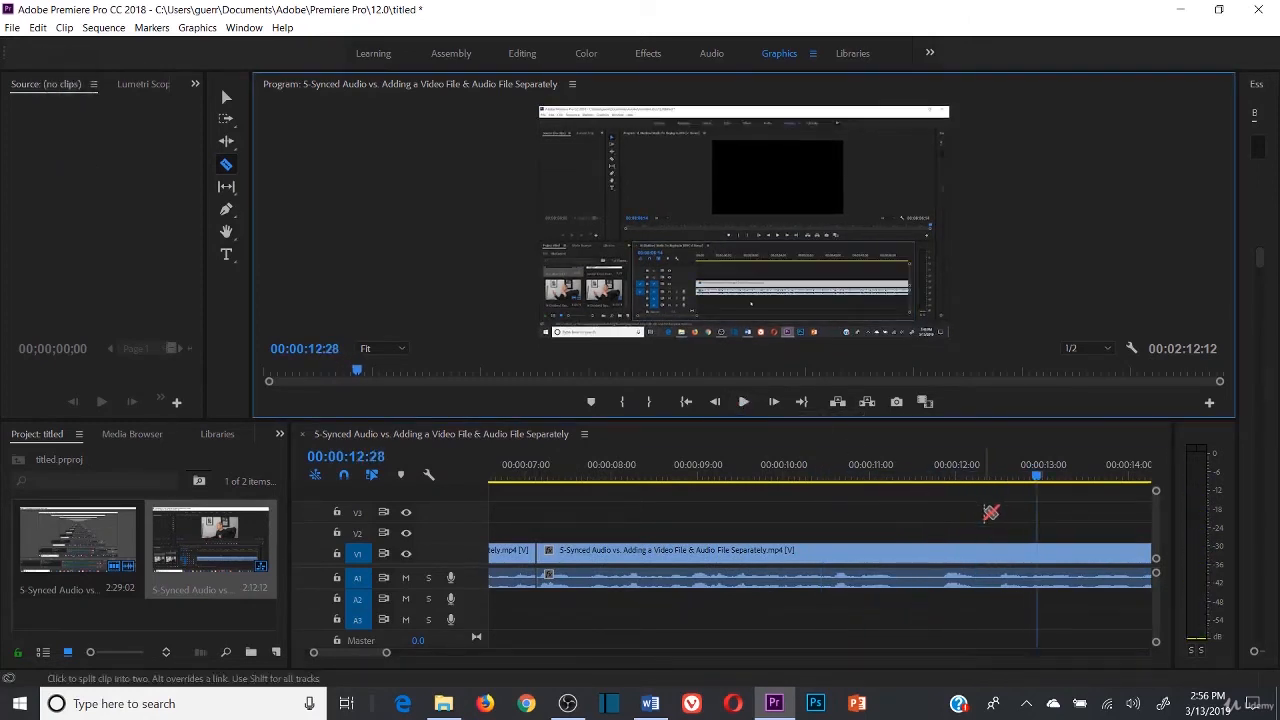
- Replay the sequence from 00:00:09:01 with the system volume raised and stop at 00:00:13:03
{"action": "left_click", "coordinate": [834, 472]}
{"action": "left_click_drag", "start_coordinate": [763, 467], "coordinate": [701, 471]}
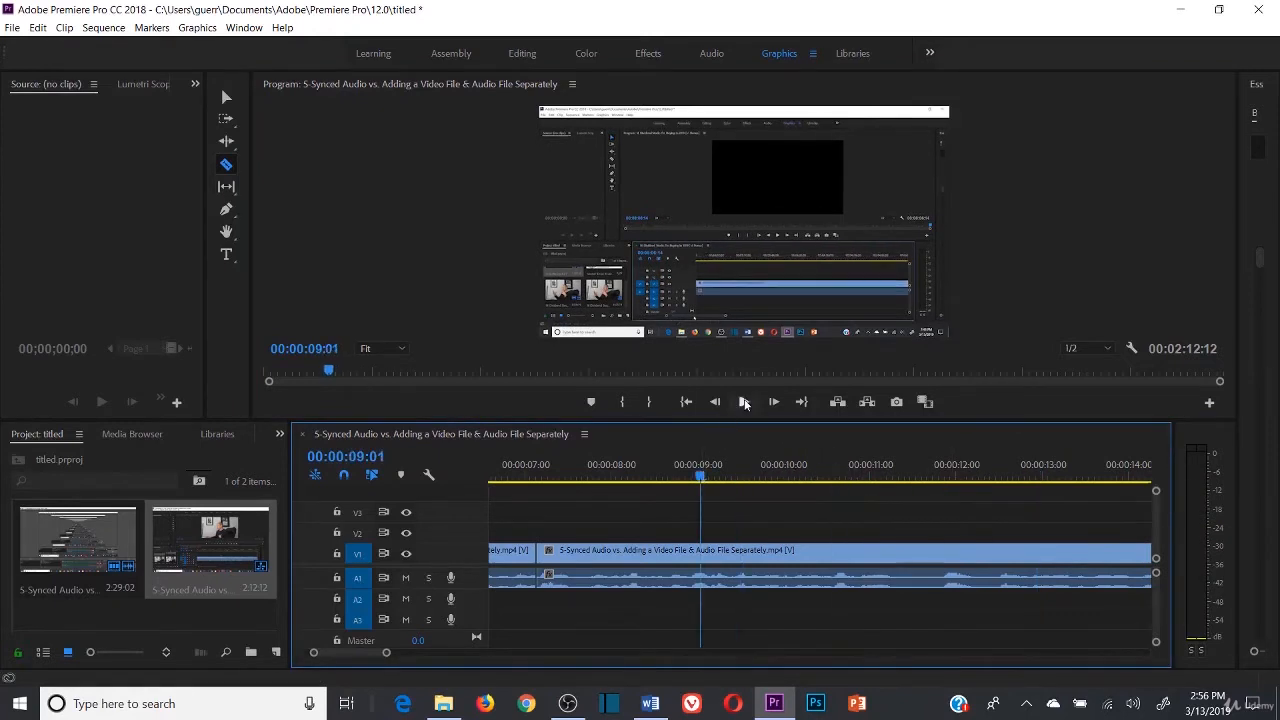
{"action": "left_click", "coordinate": [744, 403]}
{"action": "key", "text": "XF86AudioRaiseVolume"}
{"action": "key", "text": "XF86AudioRaiseVolume"}
{"action": "key", "text": "XF86AudioRaiseVolume"}
{"action": "key", "text": "XF86AudioRaiseVolume"}
{"action": "key", "text": "XF86AudioRaiseVolume"}
{"action": "key", "text": "XF86AudioRaiseVolume"}
{"action": "key", "text": "XF86AudioRaiseVolume"}
{"action": "key", "text": "XF86AudioRaiseVolume"}
{"action": "key", "text": "XF86AudioRaiseVolume"}
{"action": "key", "text": "XF86AudioRaiseVolume"}
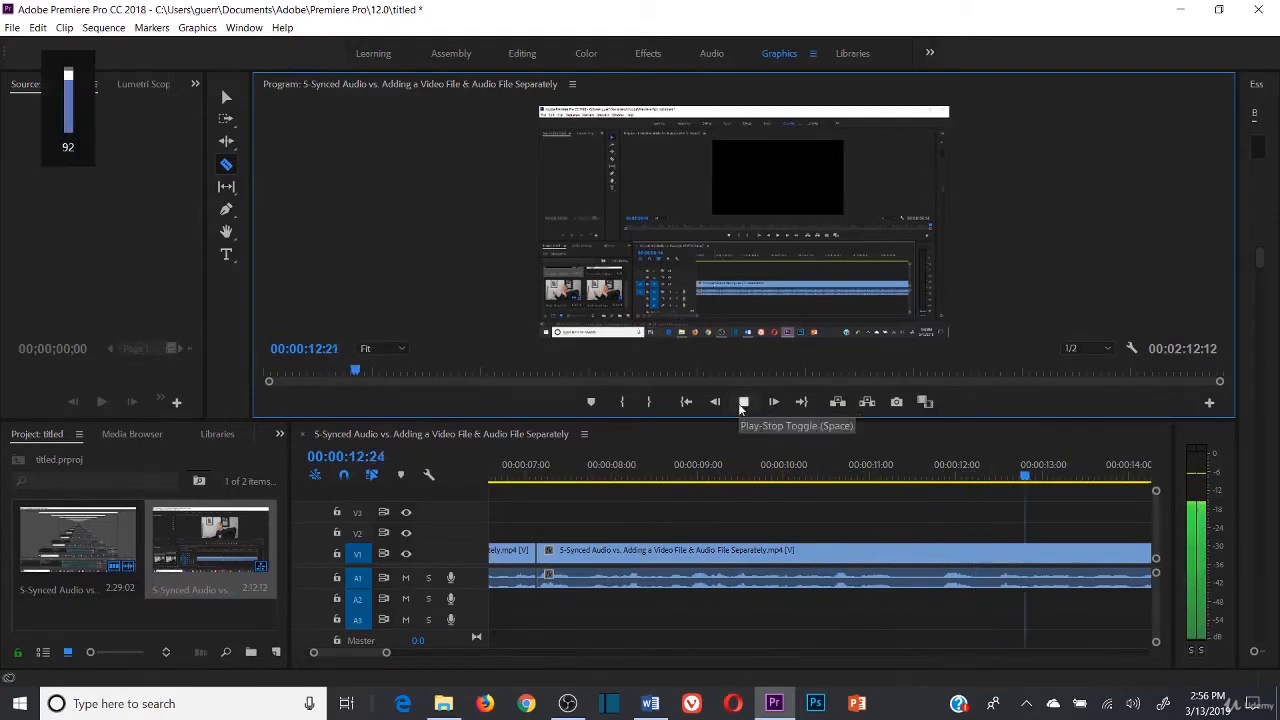
{"action": "left_click", "coordinate": [744, 401]}
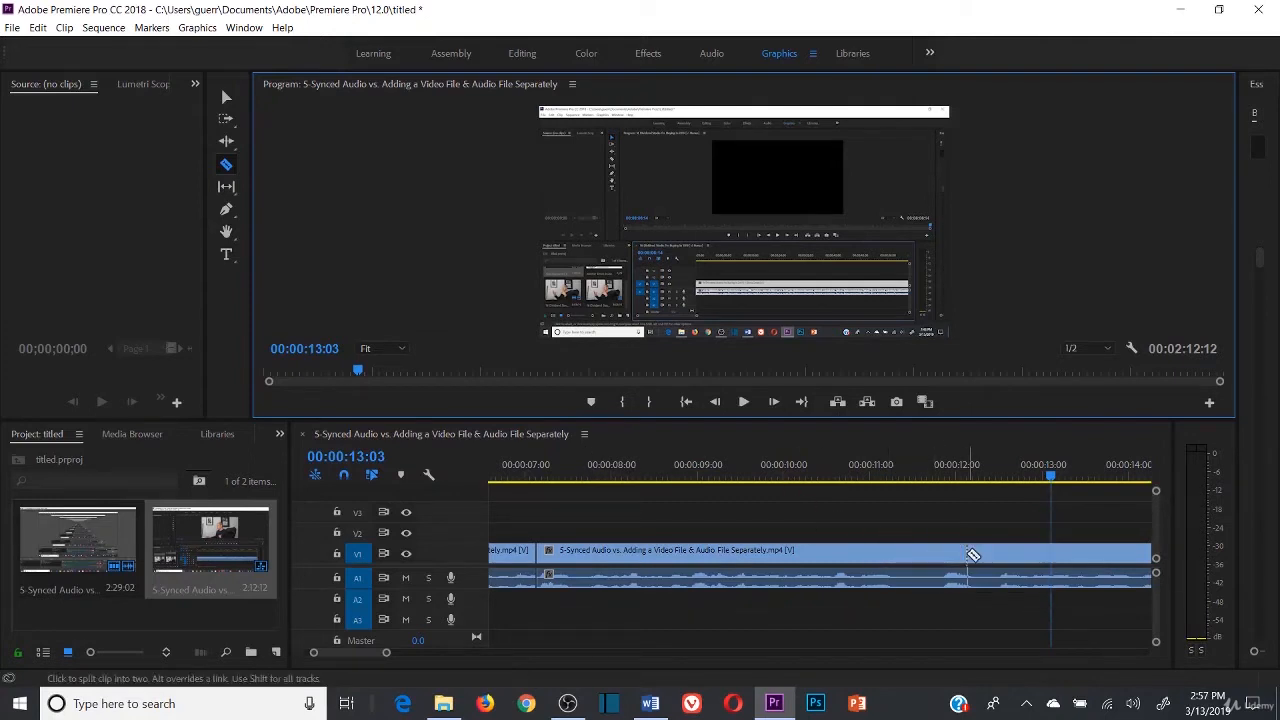
- Play the same passage again from just before 00:00:09:00 and stop at 00:00:13:05
{"action": "left_click", "coordinate": [675, 477]}
{"action": "left_click", "coordinate": [743, 401]}
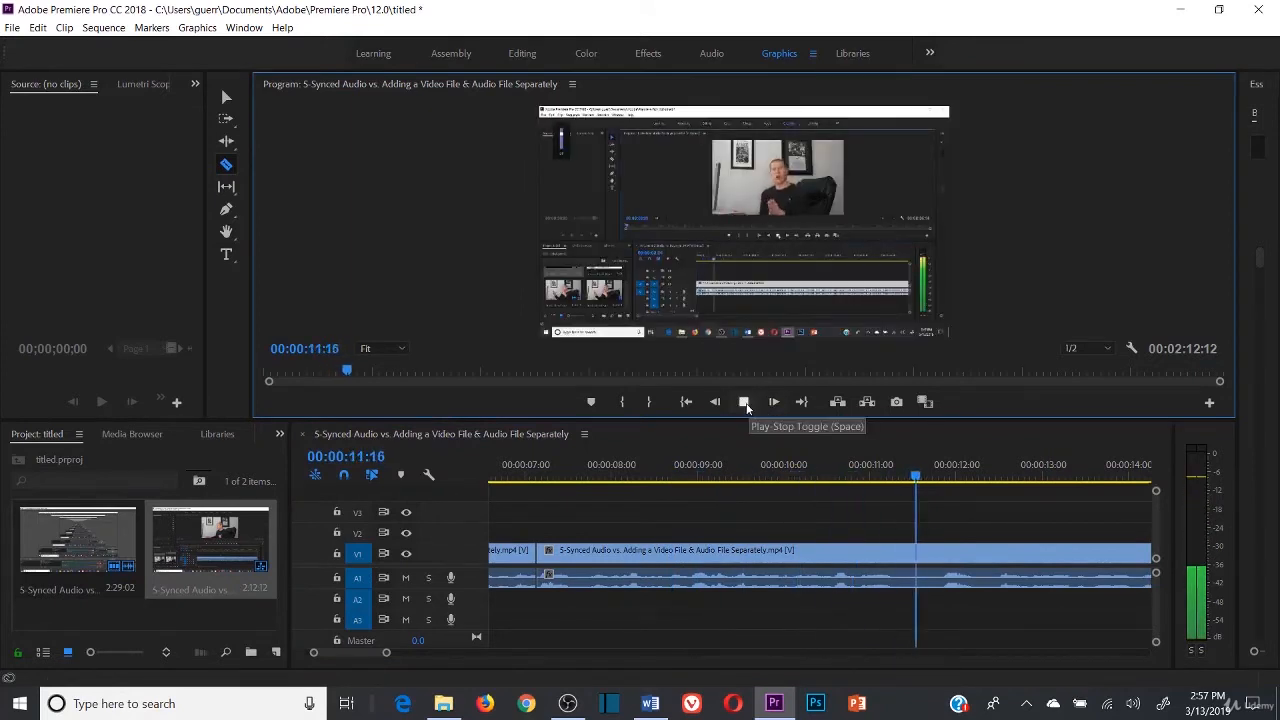
{"action": "left_click", "coordinate": [744, 401]}
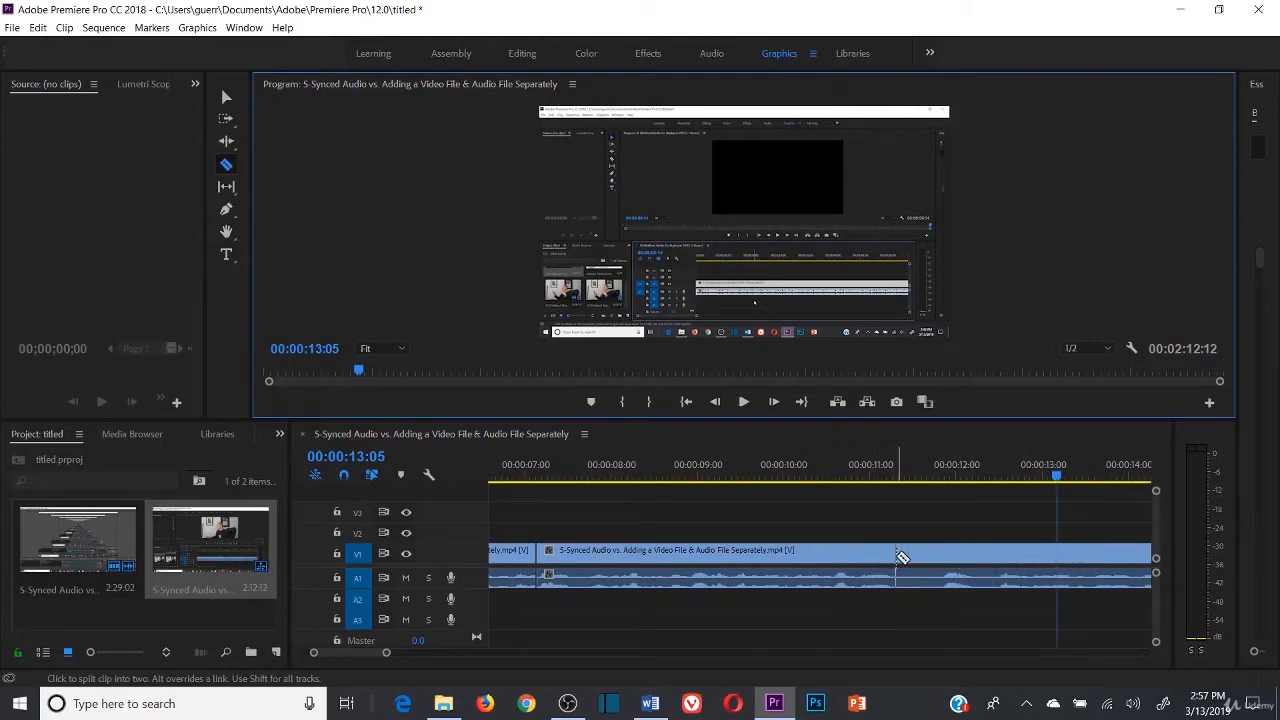
- Razor the clip at 00:00:11:10 and about 00:00:12:12, and ripple delete the segment between the cuts
{"action": "left_click", "coordinate": [899, 556]}
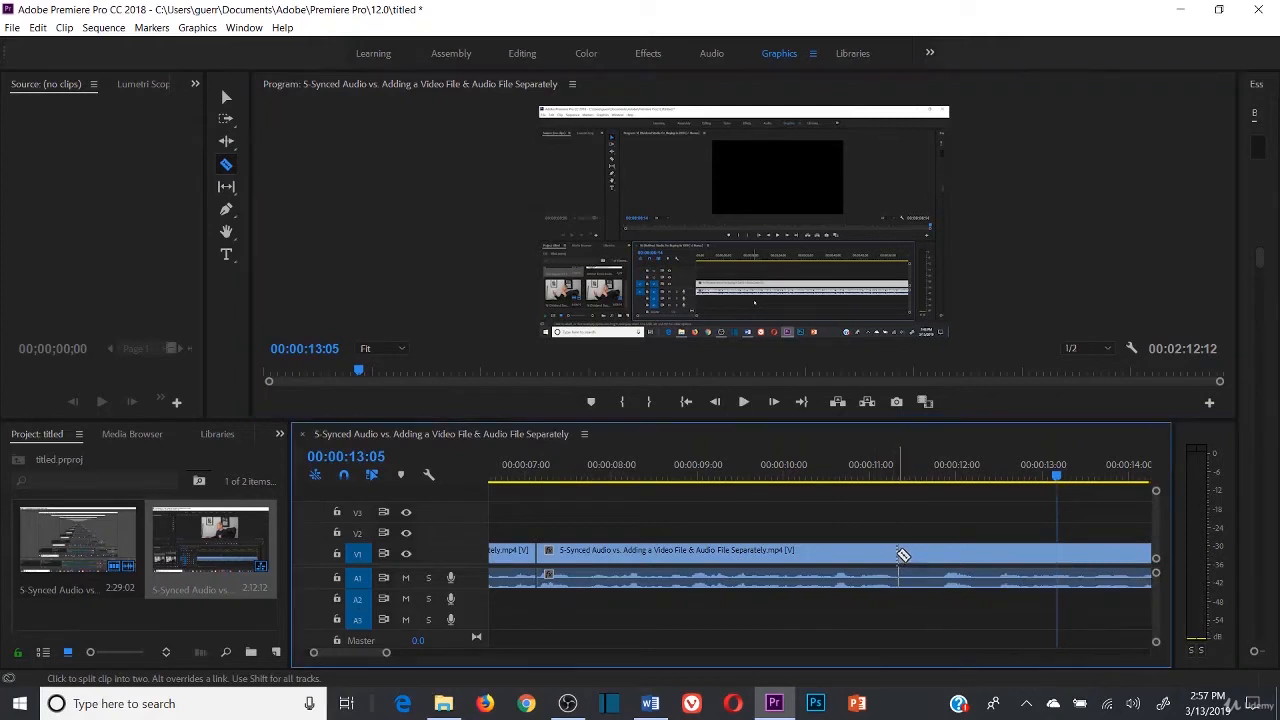
{"action": "left_click", "coordinate": [999, 552]}
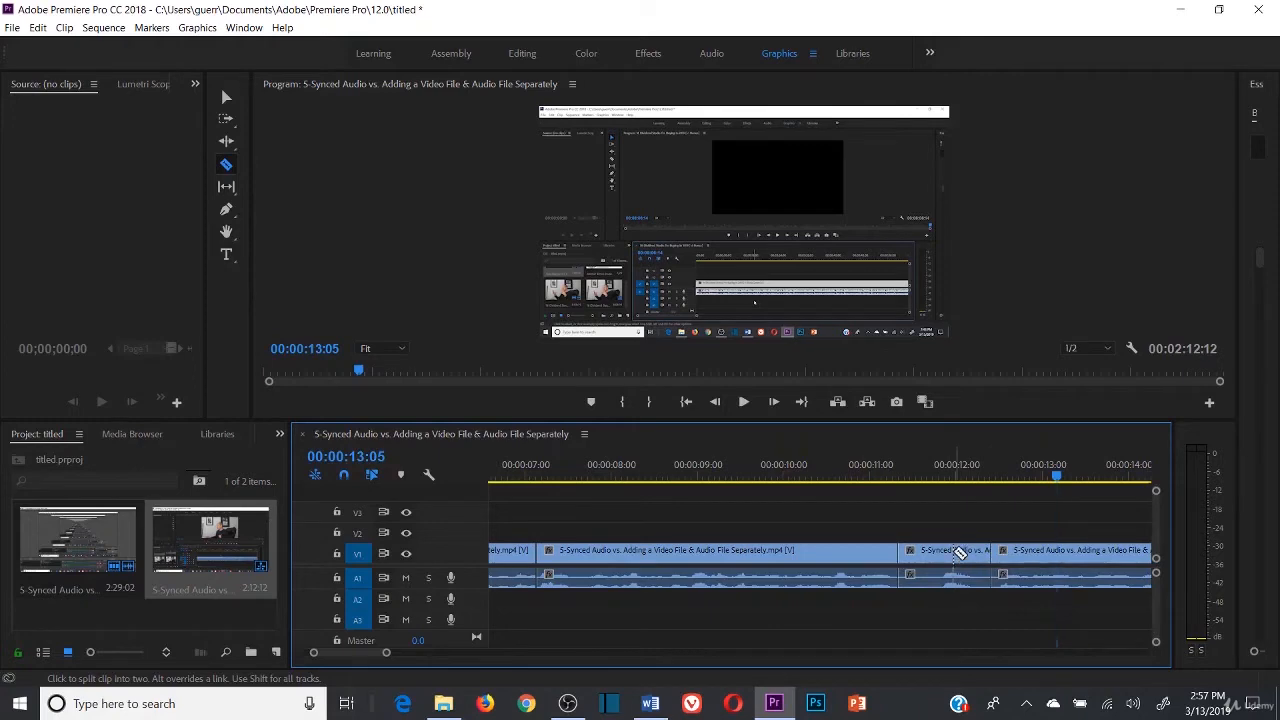
{"action": "right_click", "coordinate": [960, 553]}
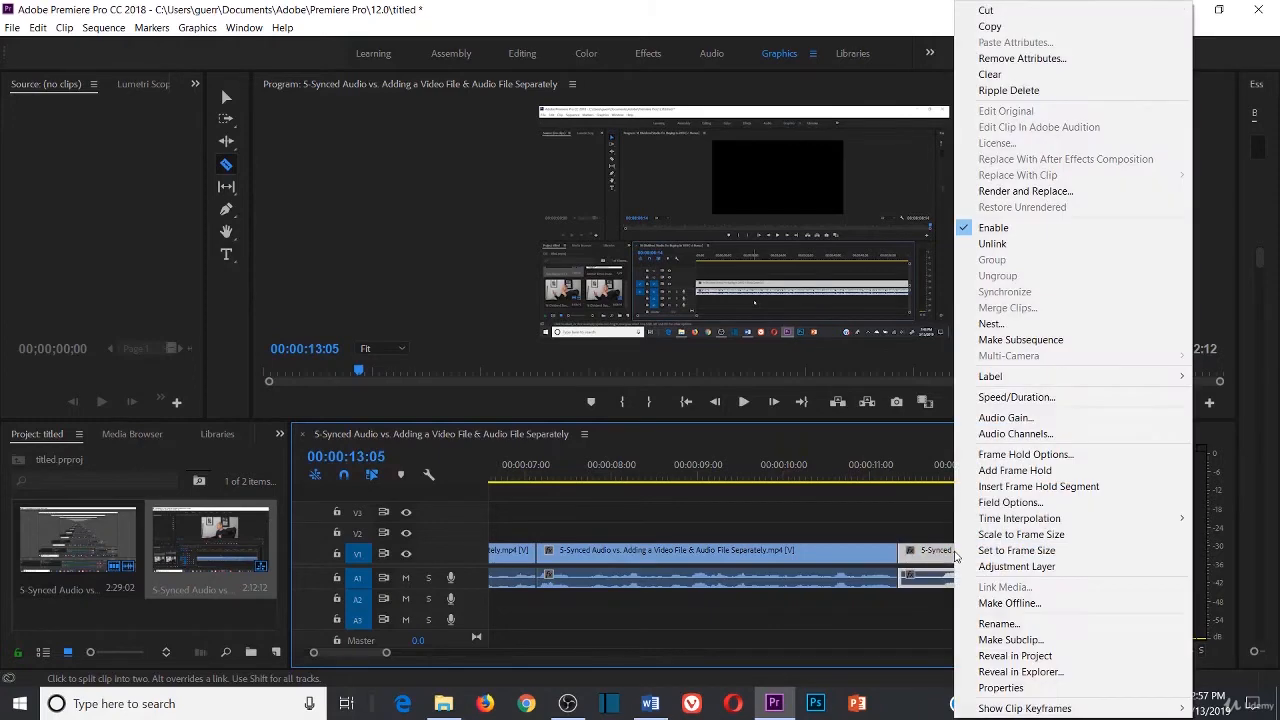
{"action": "left_click", "coordinate": [996, 92]}
- Play the sequence across the new edit from just after 00:00:08:16 and stop at 00:00:12:24
{"action": "left_click", "coordinate": [899, 476]}
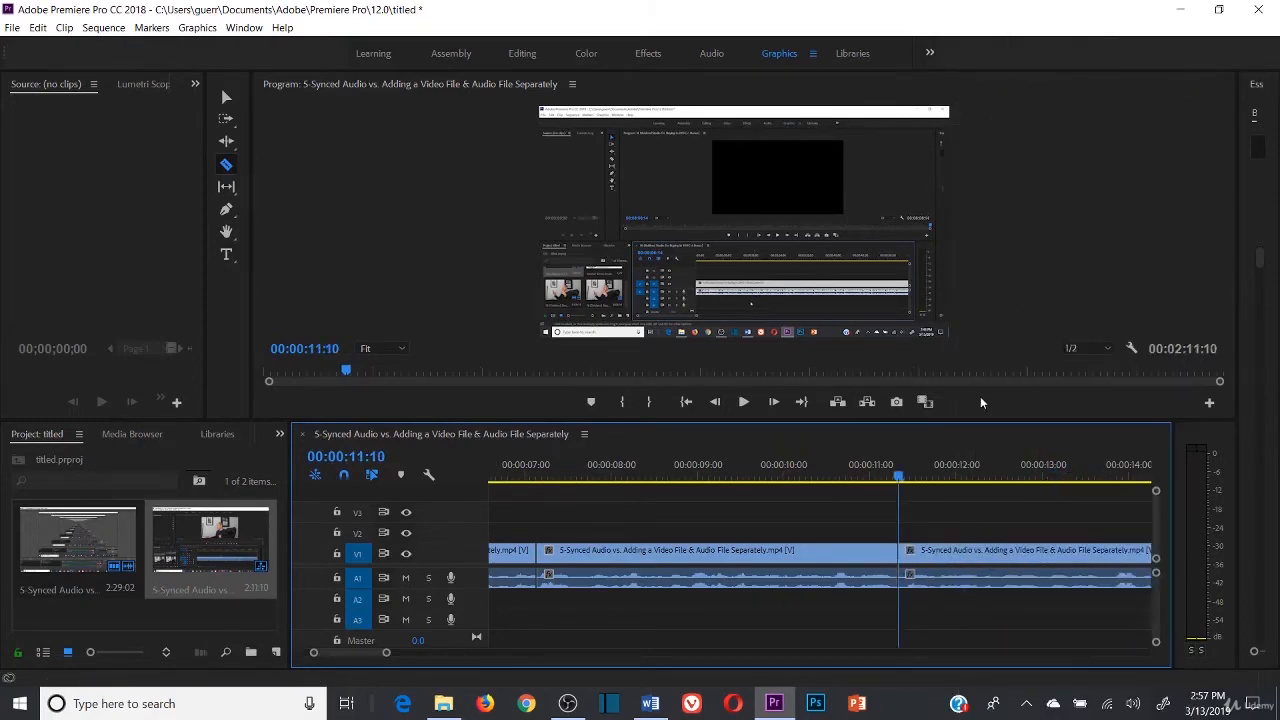
{"action": "left_click", "coordinate": [657, 476]}
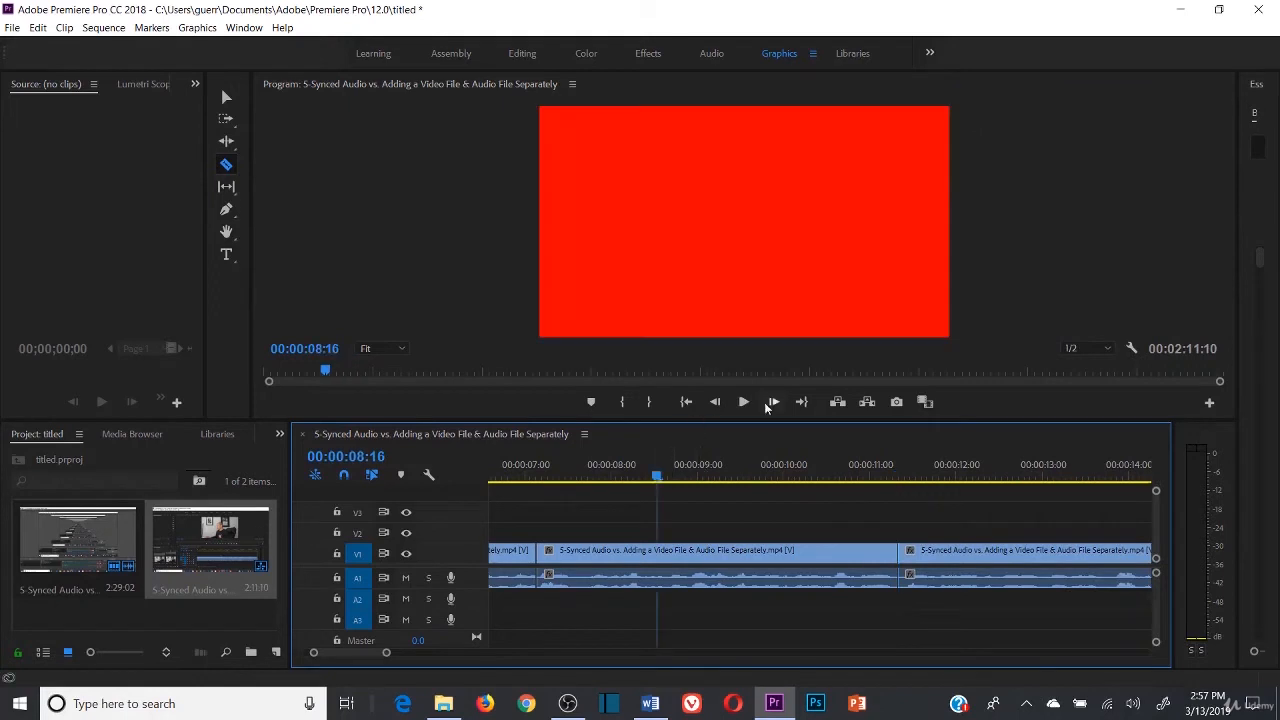
{"action": "left_click", "coordinate": [669, 476]}
{"action": "left_click", "coordinate": [743, 402]}
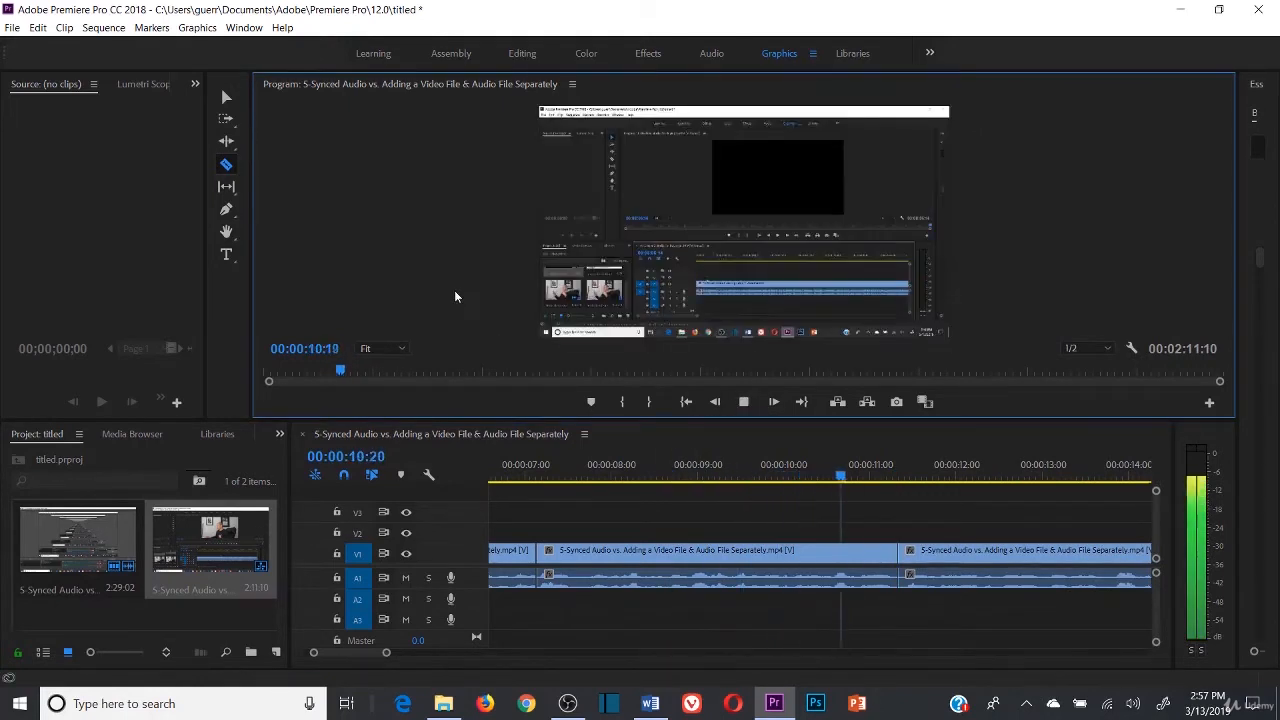
{"action": "left_click", "coordinate": [741, 401]}
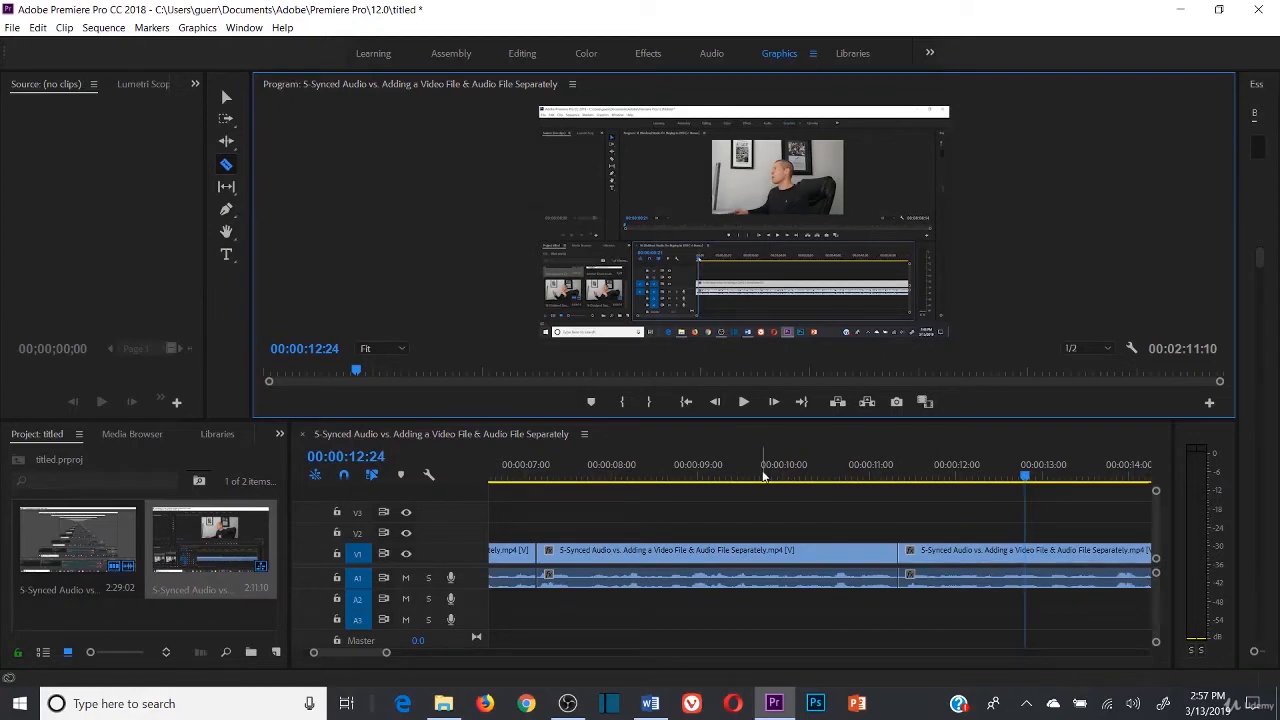
- Play the sequence from 00:01:12:19 and stop at 00:01:17:17
{"action": "left_click_drag", "start_coordinate": [396, 656], "coordinate": [753, 653]}
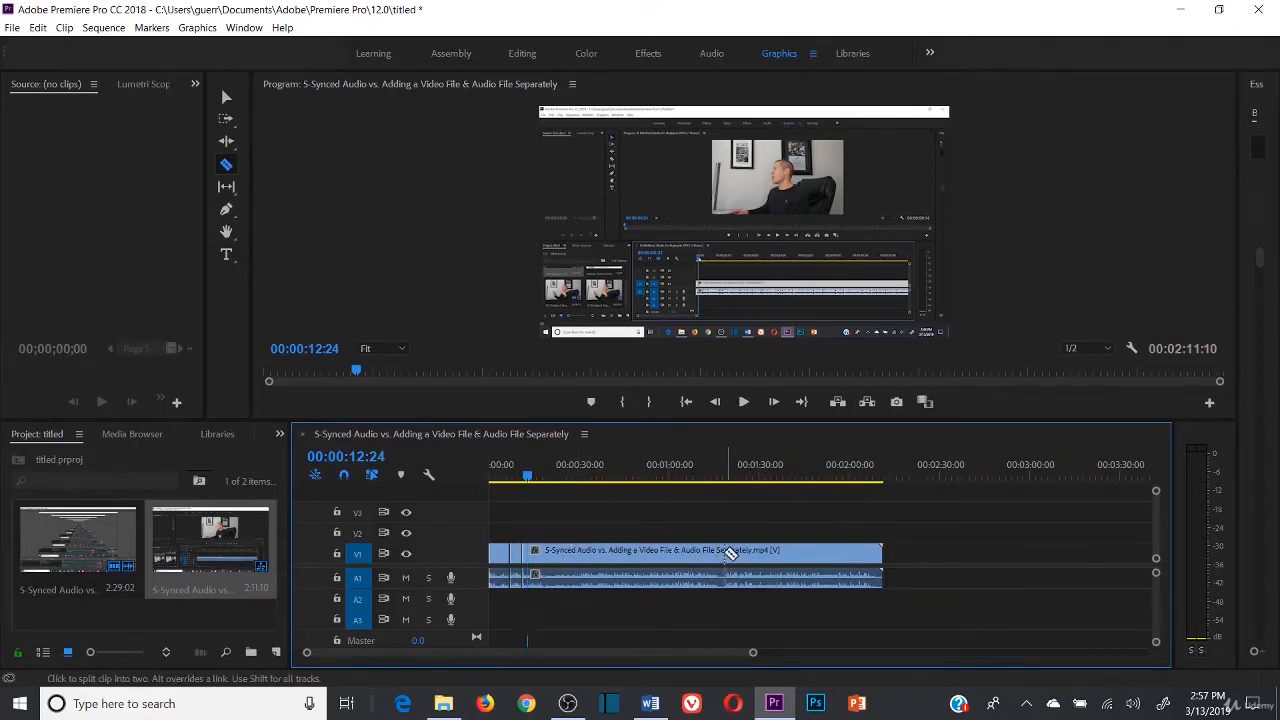
{"action": "left_click", "coordinate": [708, 474]}
{"action": "left_click_drag", "start_coordinate": [754, 654], "coordinate": [609, 657]}
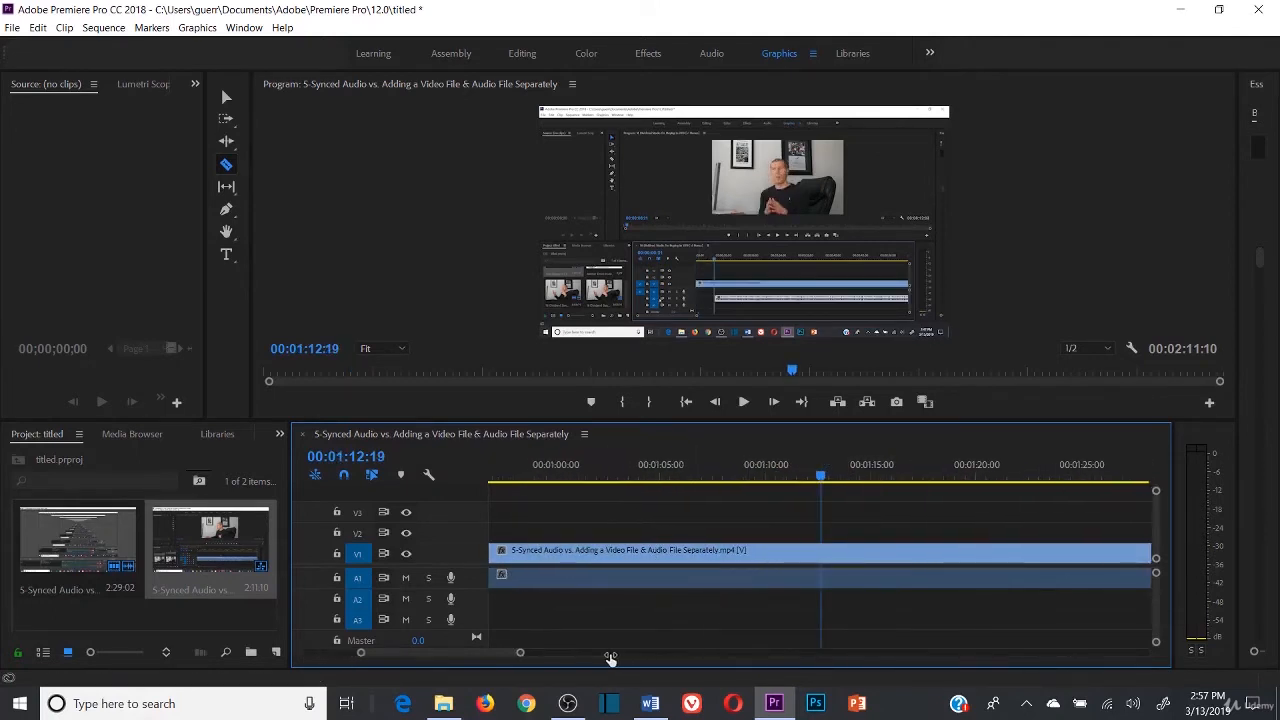
{"action": "left_click", "coordinate": [743, 402]}
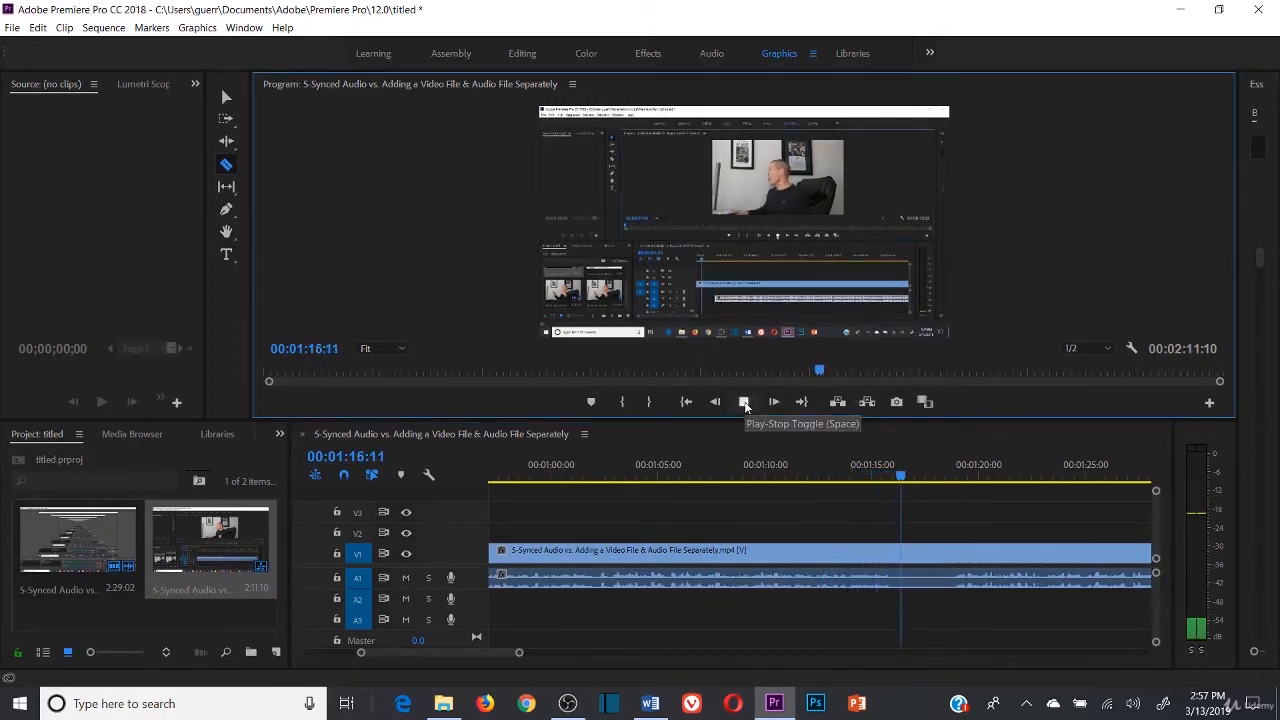
{"action": "left_click", "coordinate": [744, 402]}
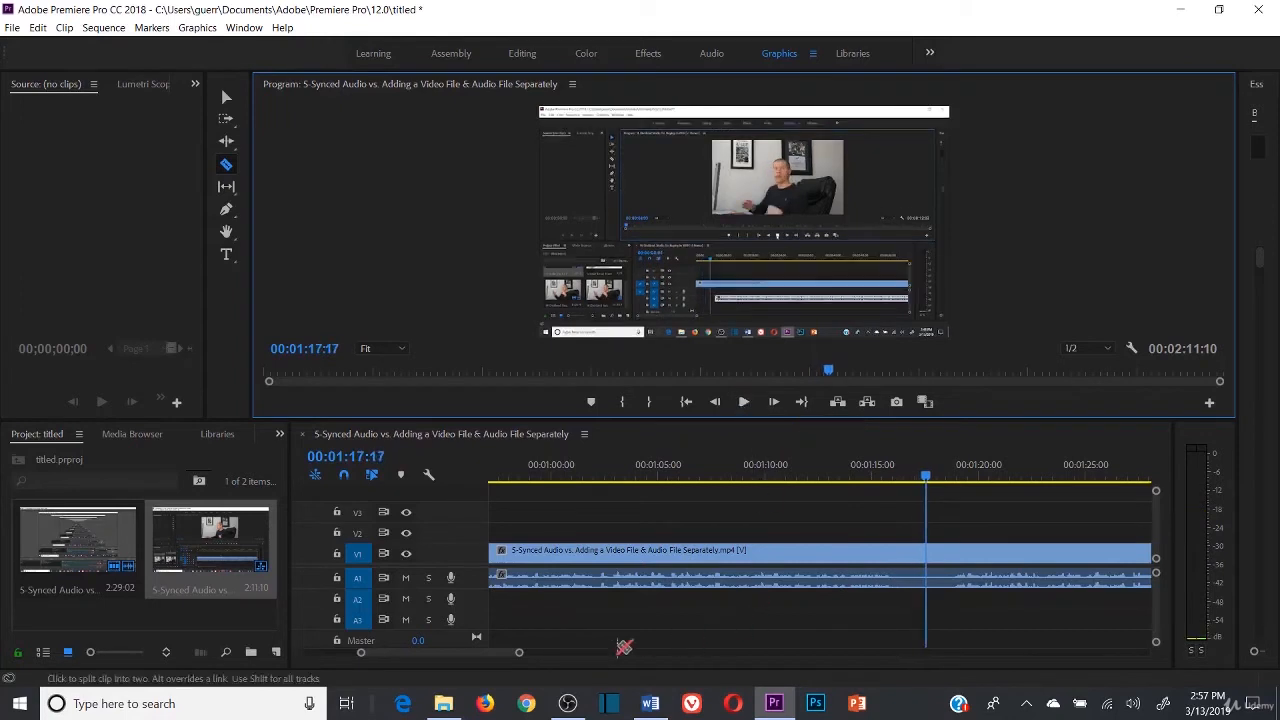
- Magnify the end of the sequence in the timeline and play it from 00:02:03:05 to the end
{"action": "left_click", "coordinate": [519, 657]}
{"action": "left_click_drag", "start_coordinate": [519, 655], "coordinate": [549, 652]}
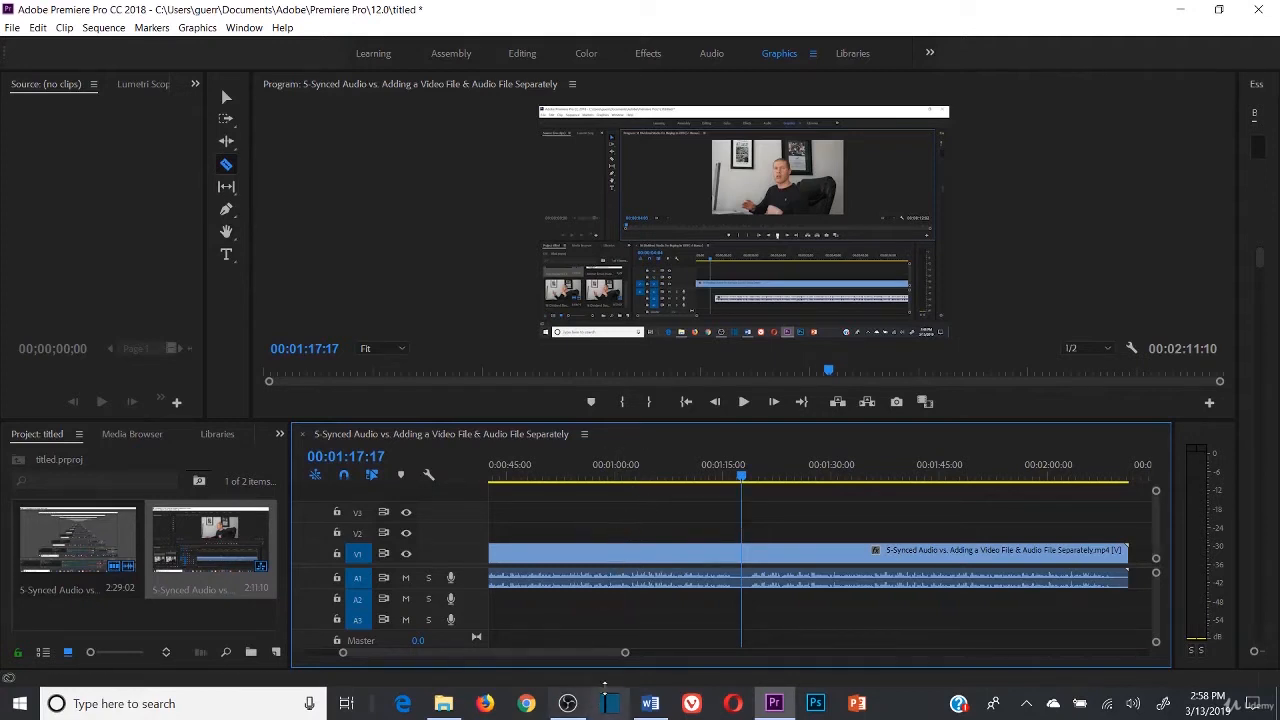
{"action": "left_click_drag", "start_coordinate": [626, 655], "coordinate": [547, 649]}
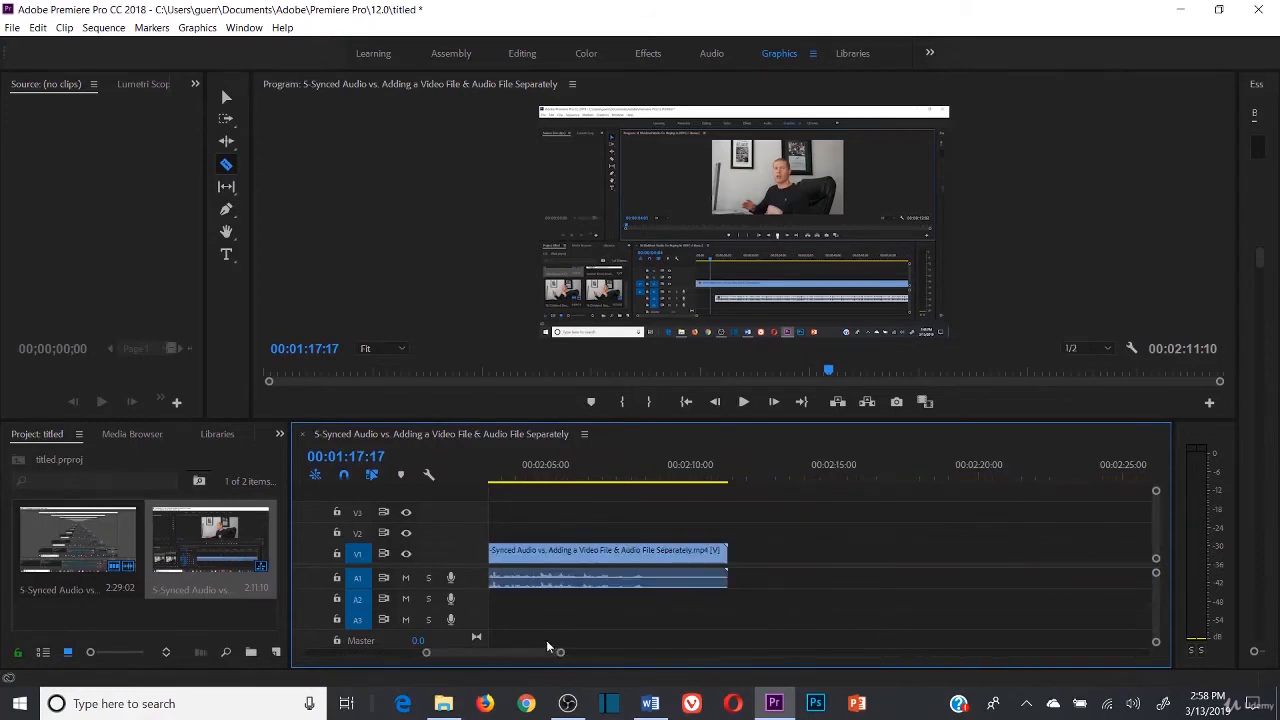
{"action": "left_click", "coordinate": [513, 476]}
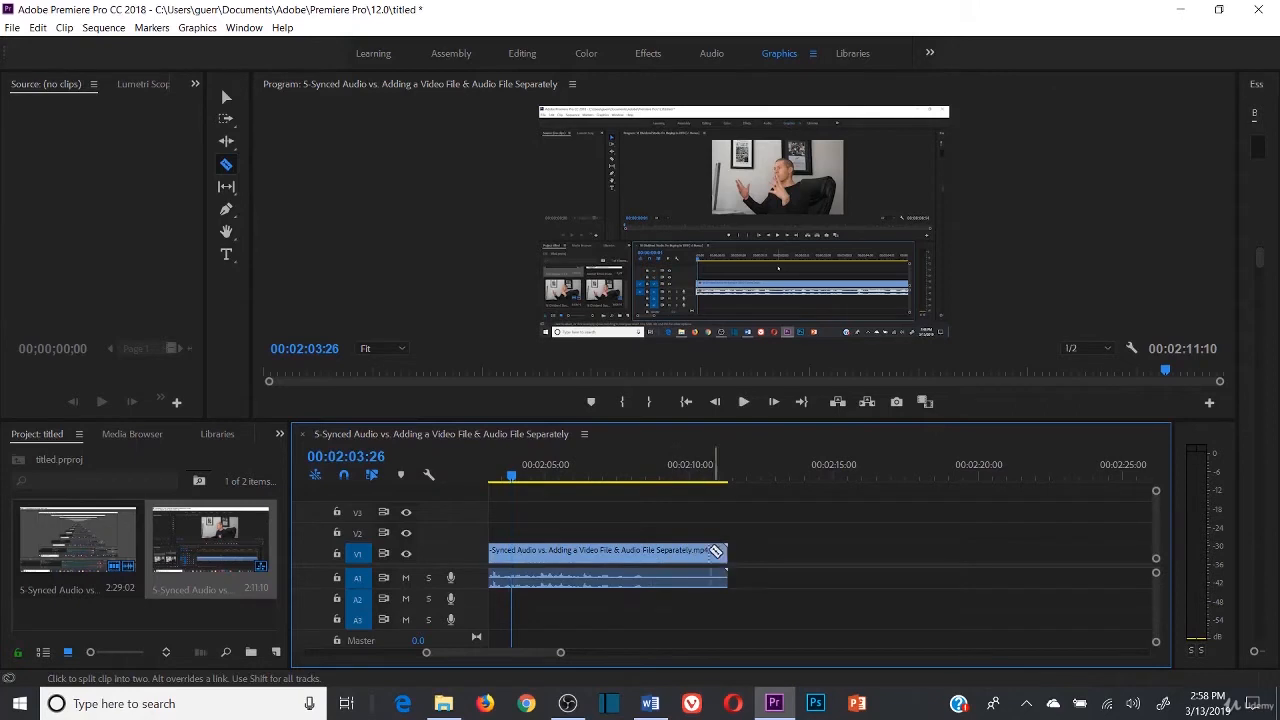
{"action": "left_click", "coordinate": [659, 462]}
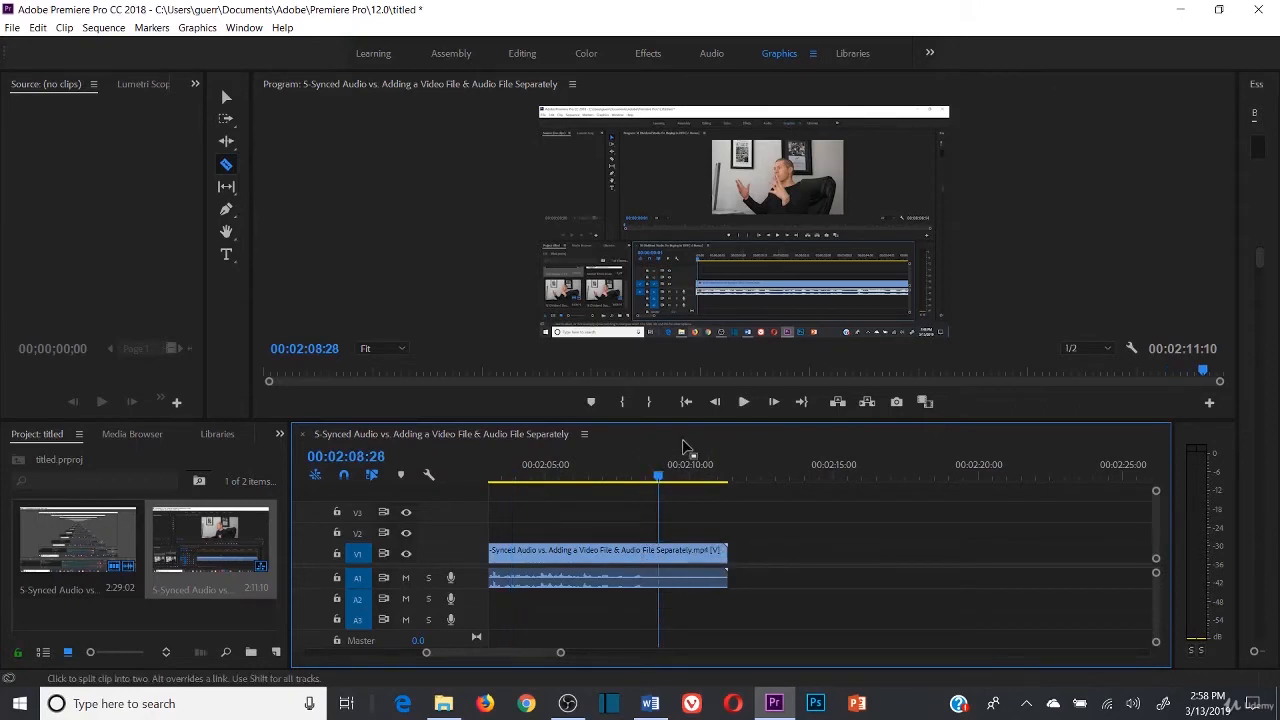
{"action": "left_click", "coordinate": [696, 479]}
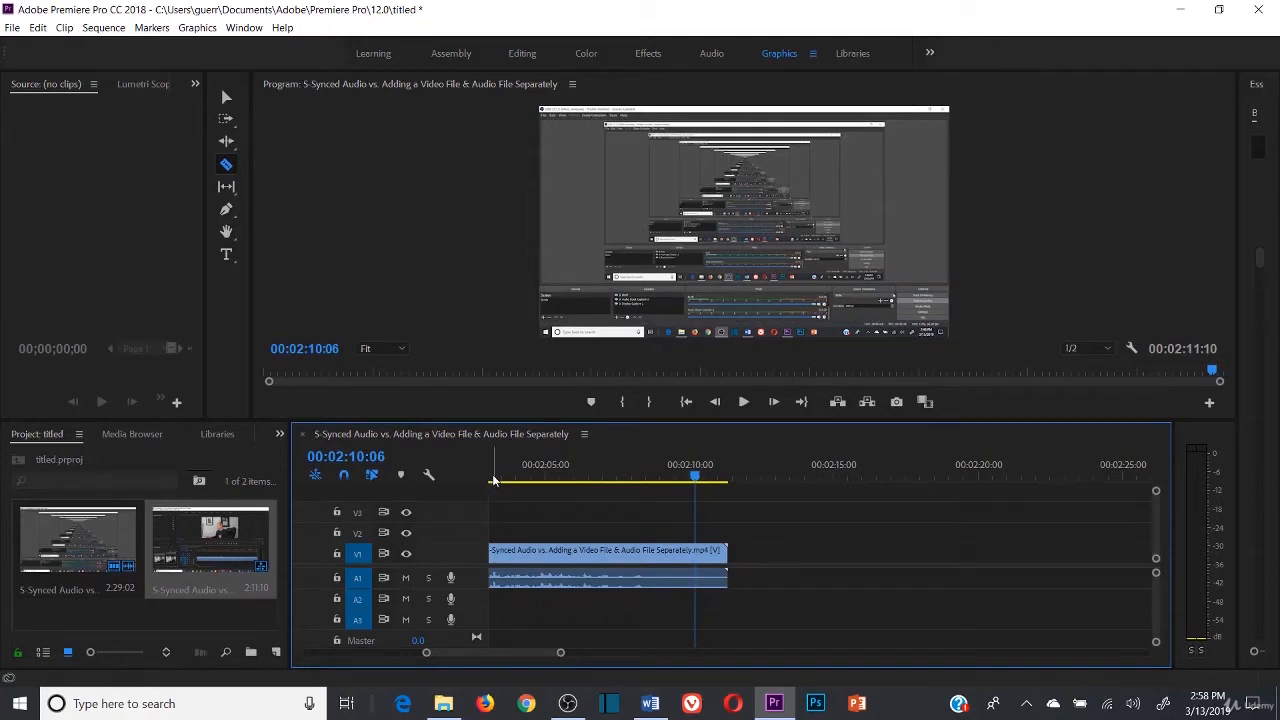
{"action": "left_click", "coordinate": [493, 480]}
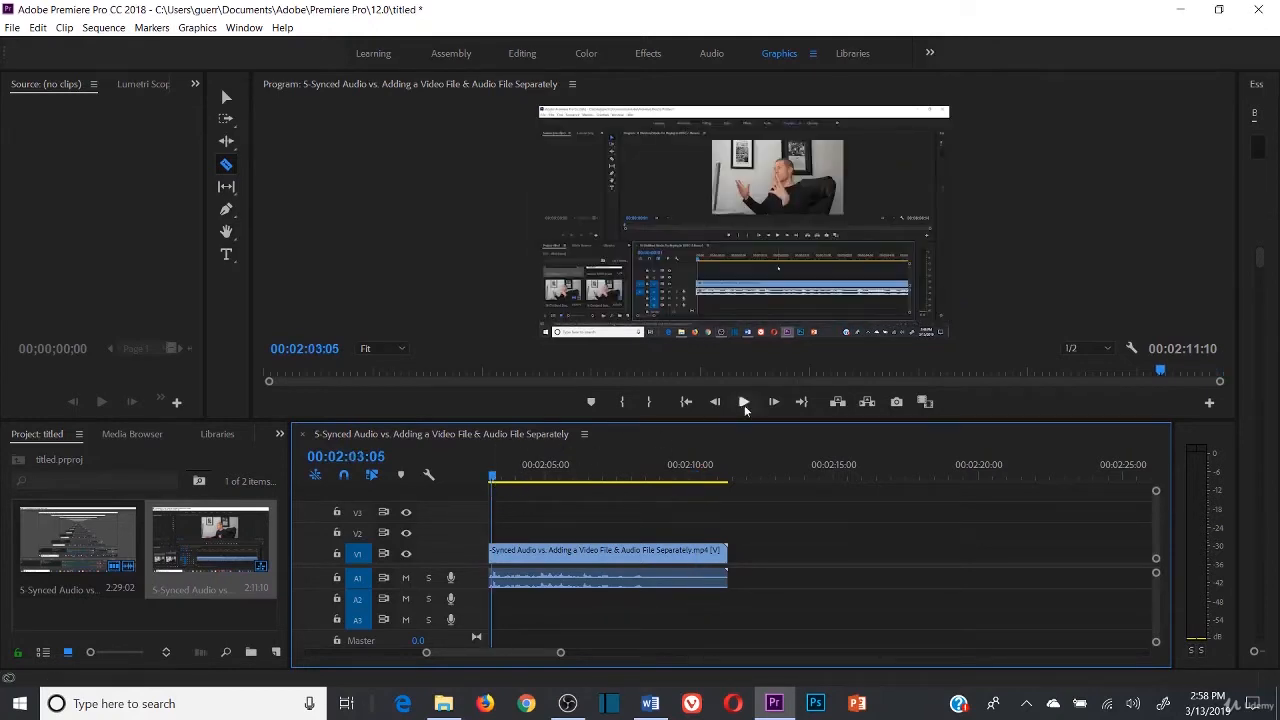
{"action": "left_click", "coordinate": [748, 402]}
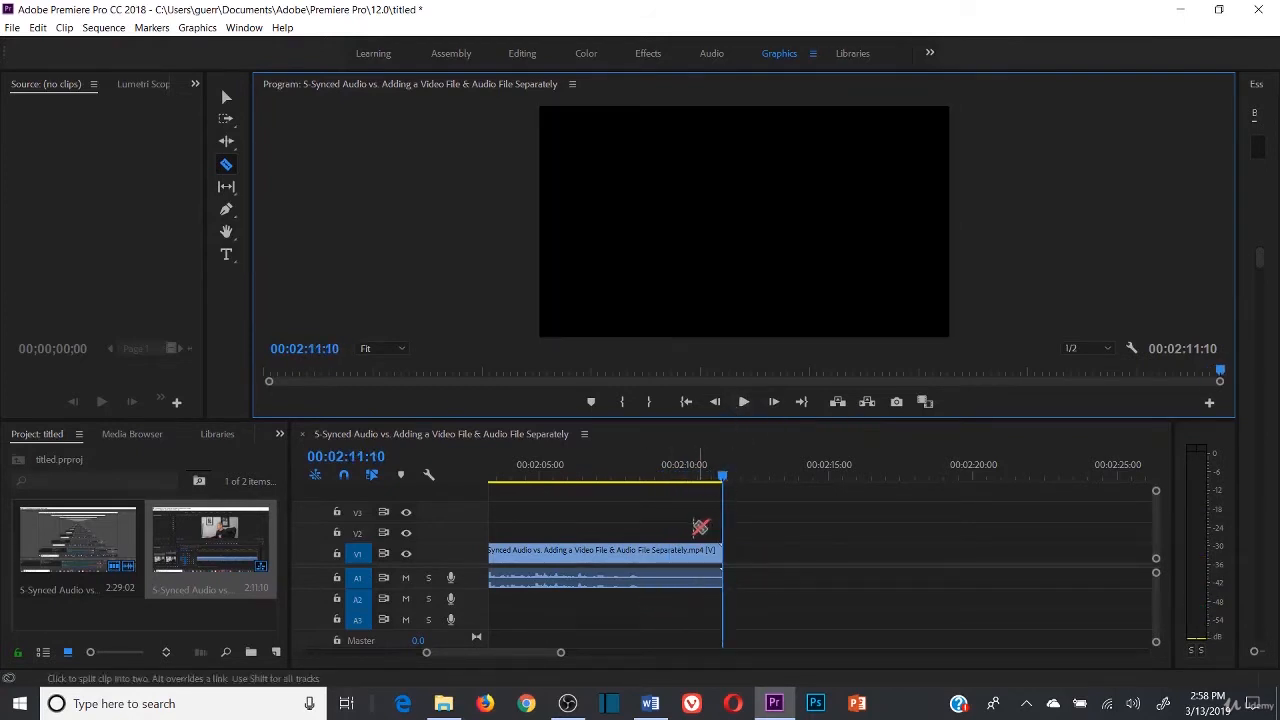
- Razor the clip at 00:02:08:15 and ripple delete the tail, replaying the ending from 00:02:03:12
{"action": "left_click", "coordinate": [643, 551]}
{"action": "right_click", "coordinate": [662, 553]}
{"action": "left_click", "coordinate": [730, 91]}
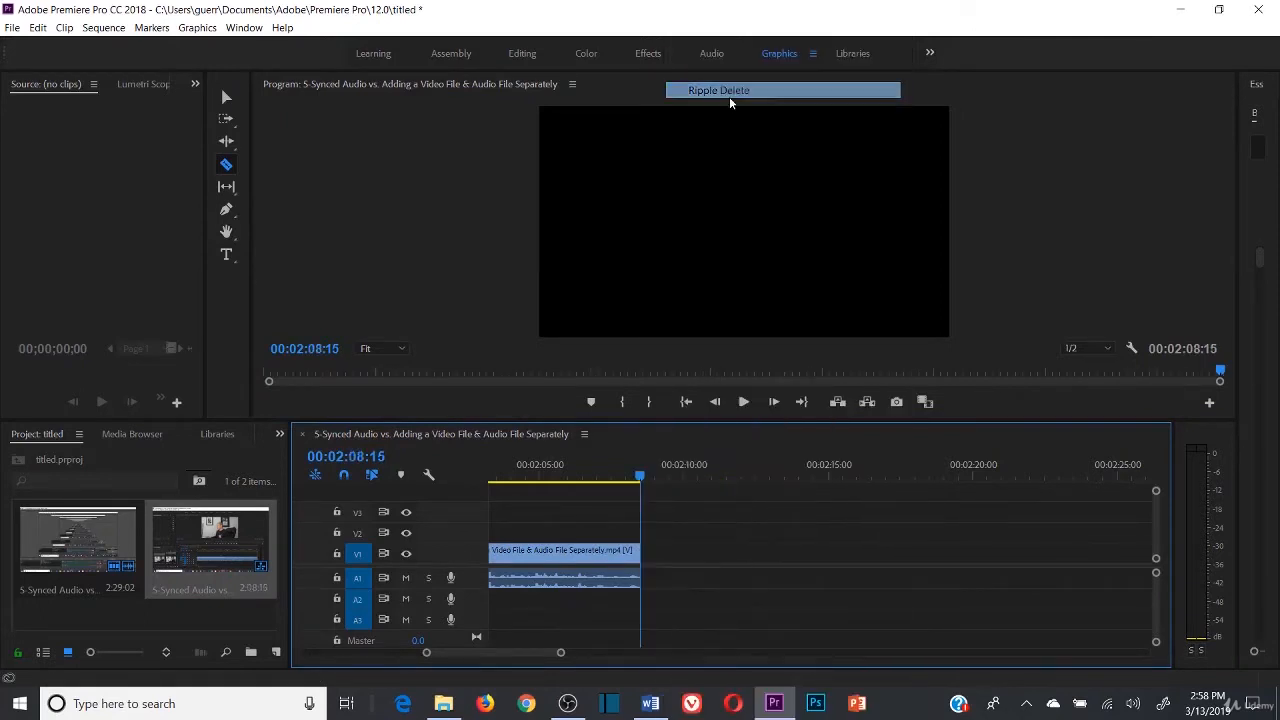
{"action": "left_click", "coordinate": [493, 472]}
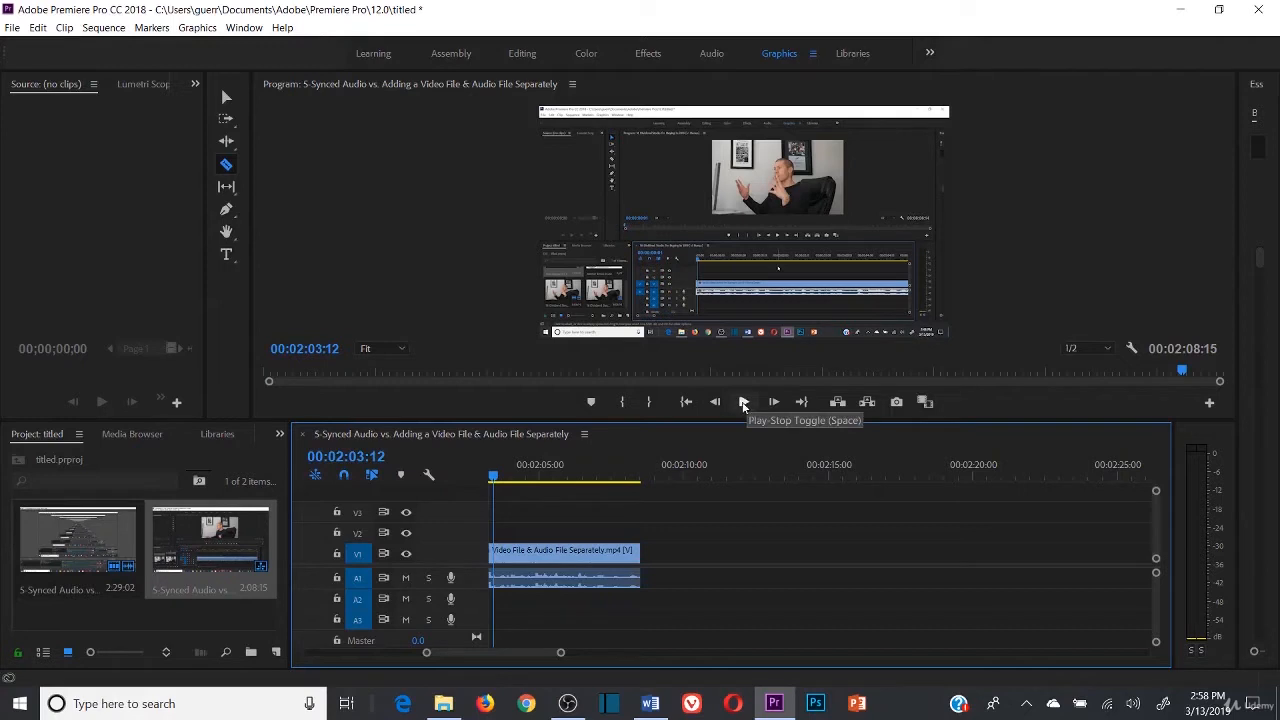
{"action": "left_click", "coordinate": [743, 402]}
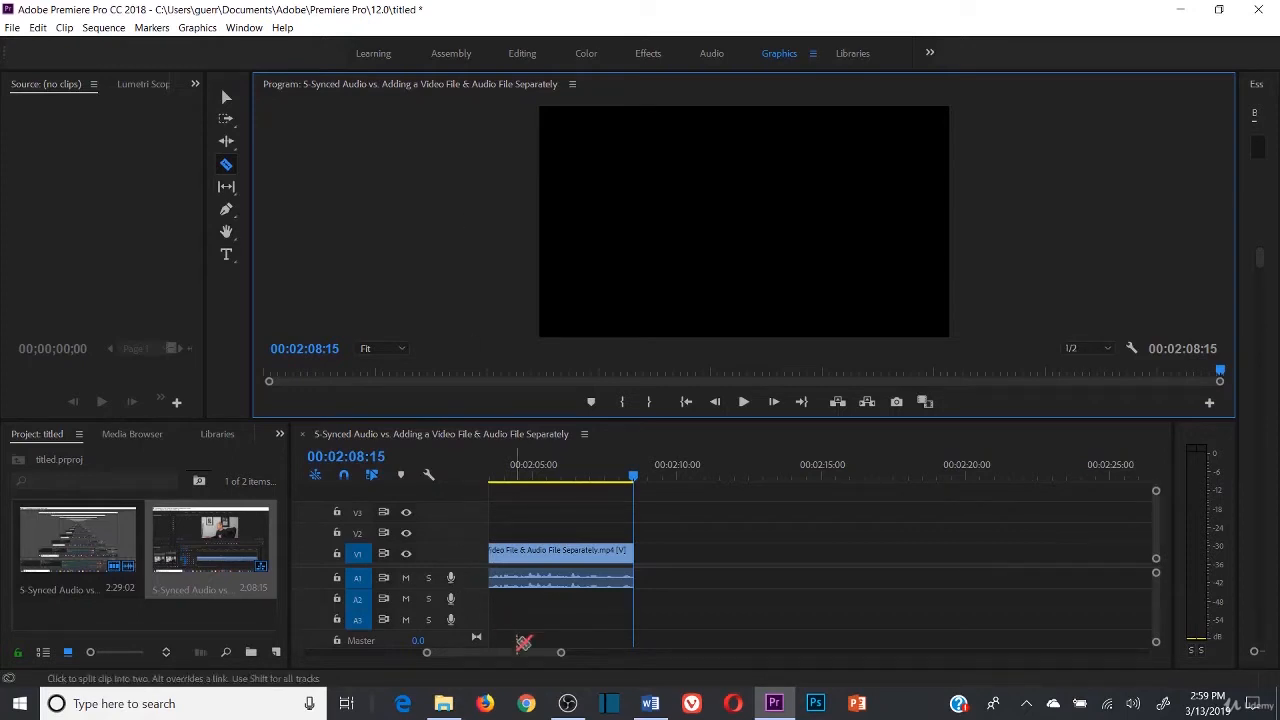
- Return the playhead to the sequence start at 00:00:00:00 and magnify the opening segments in the timeline
{"action": "left_click_drag", "start_coordinate": [561, 652], "coordinate": [902, 654]}
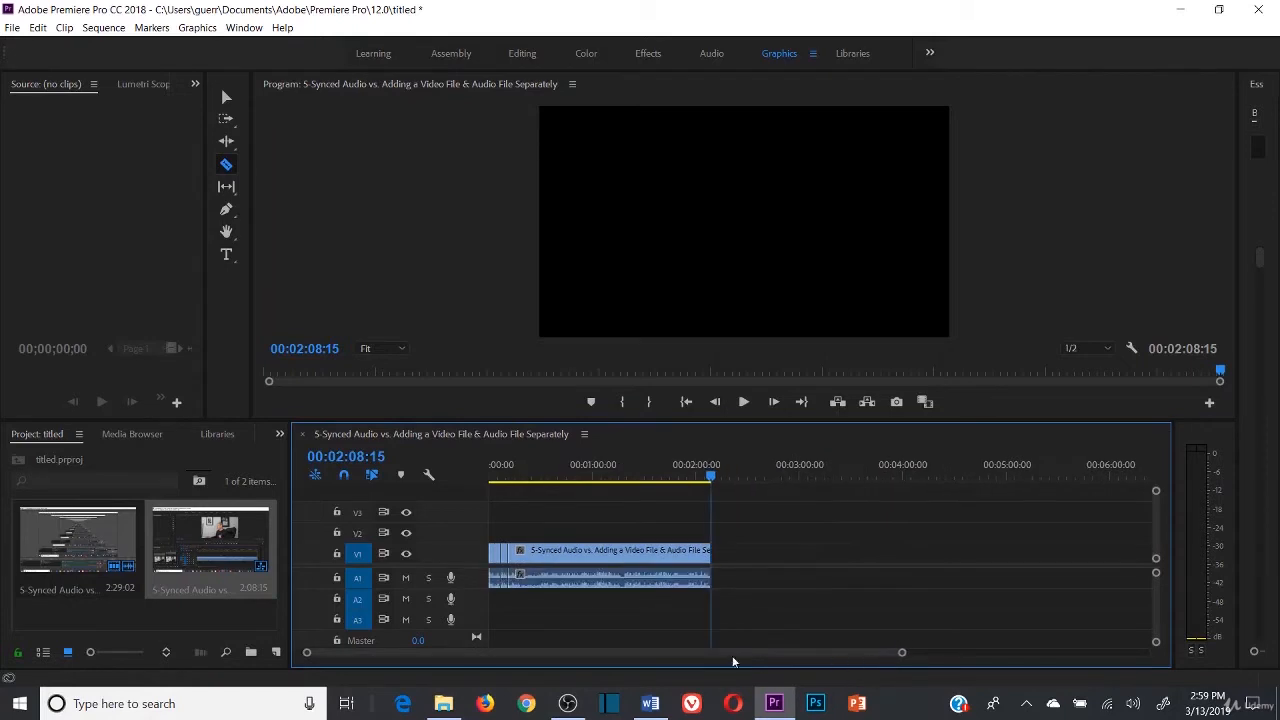
{"action": "left_click", "coordinate": [690, 401]}
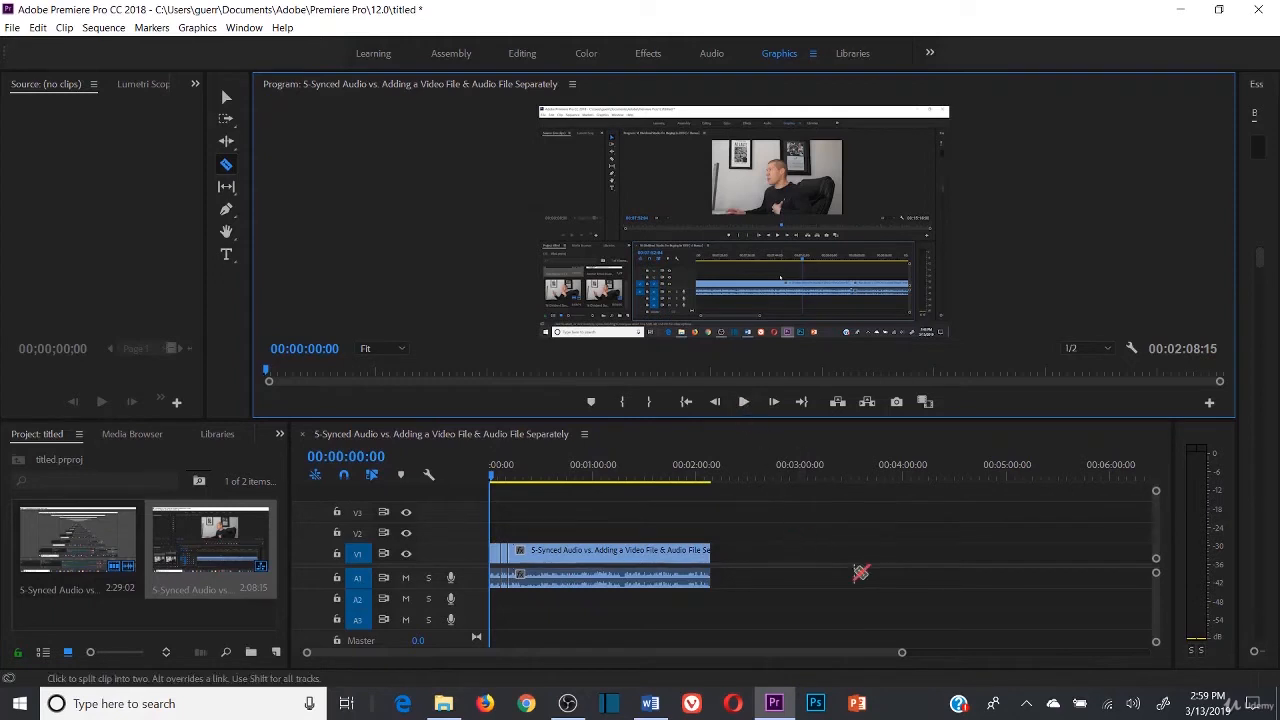
{"action": "left_click_drag", "start_coordinate": [897, 653], "coordinate": [709, 663]}
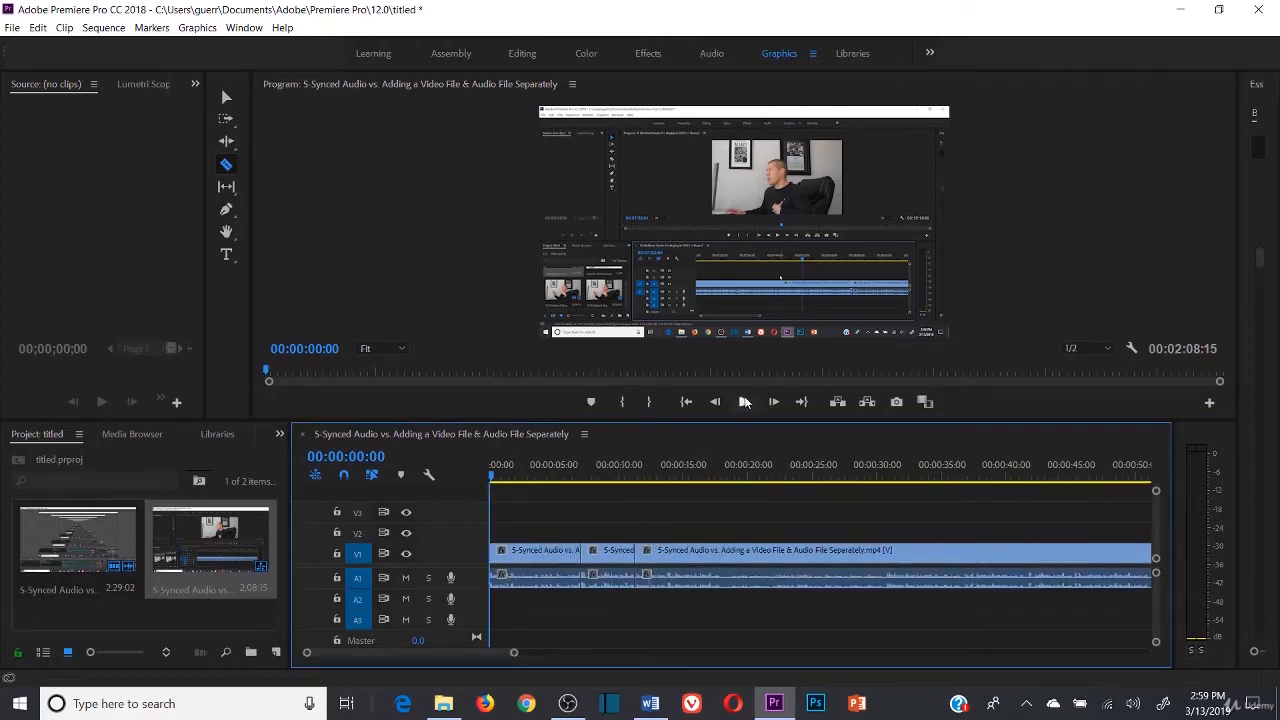
- Select each of the three opening segments in turn in the timeline to check where the clip is cut
{"action": "left_click_drag", "start_coordinate": [514, 654], "coordinate": [458, 652]}
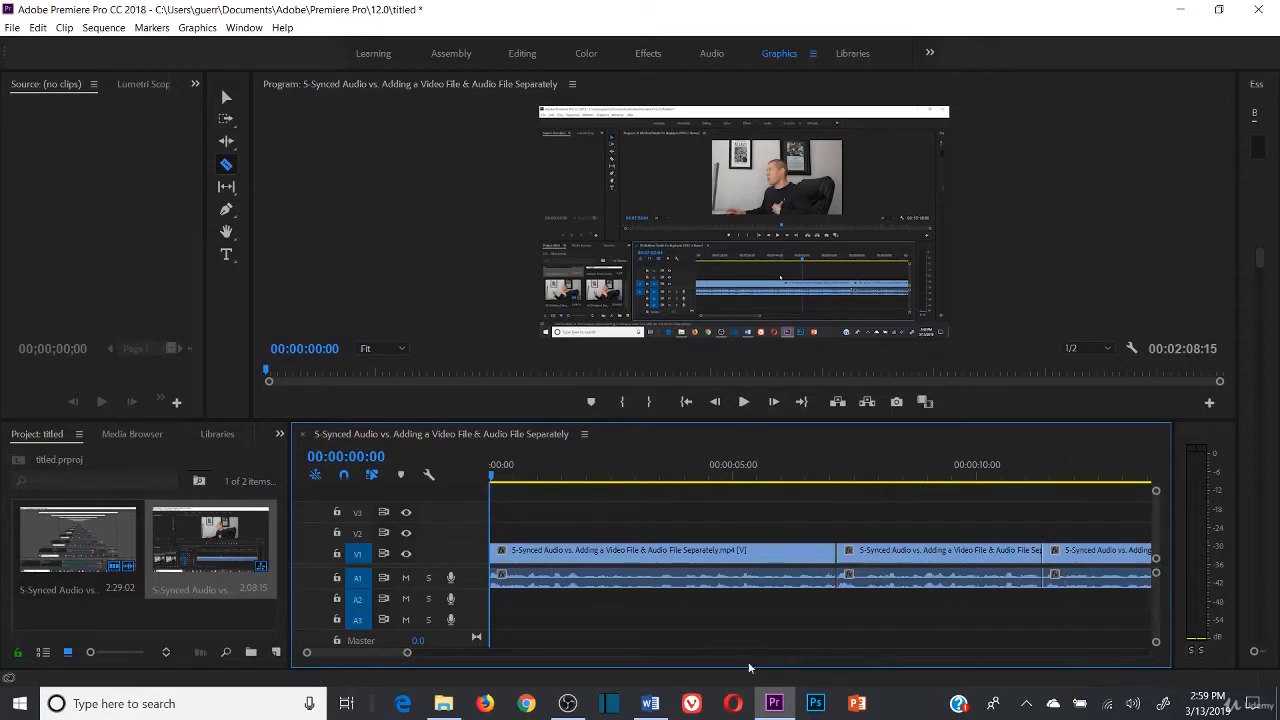
{"action": "left_click_drag", "start_coordinate": [407, 652], "coordinate": [672, 669]}
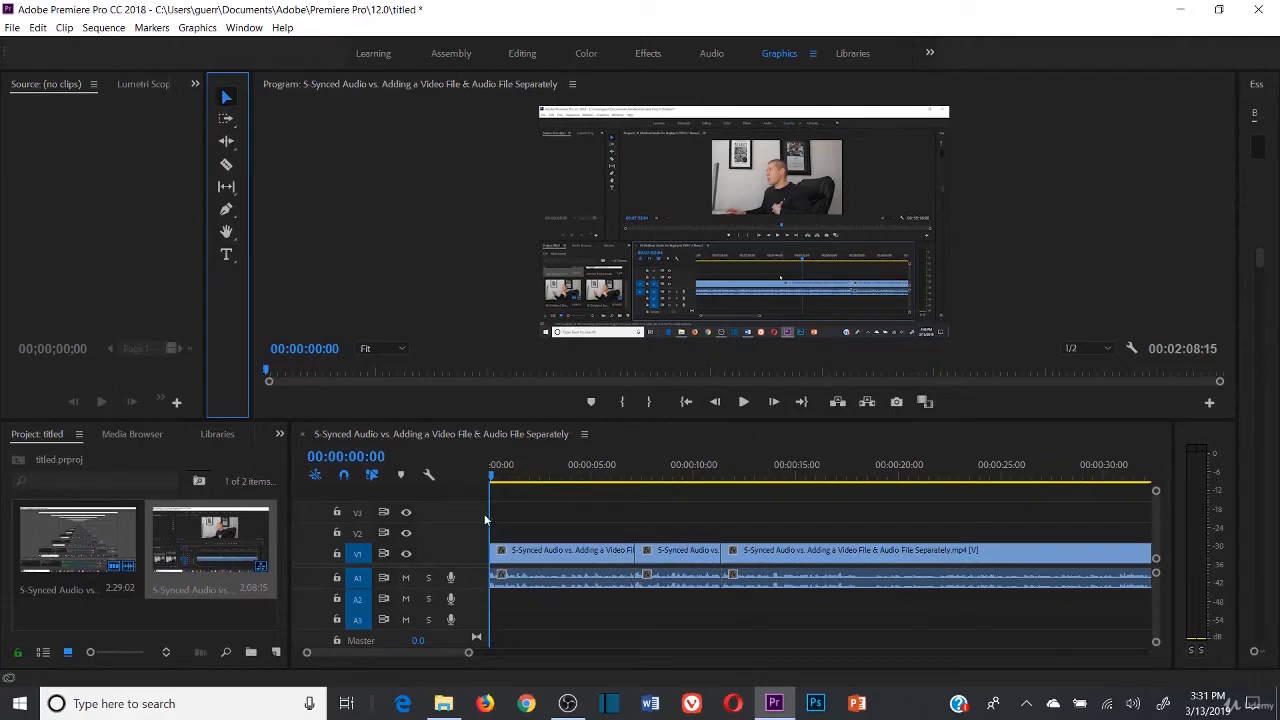
{"action": "left_click", "coordinate": [593, 567]}
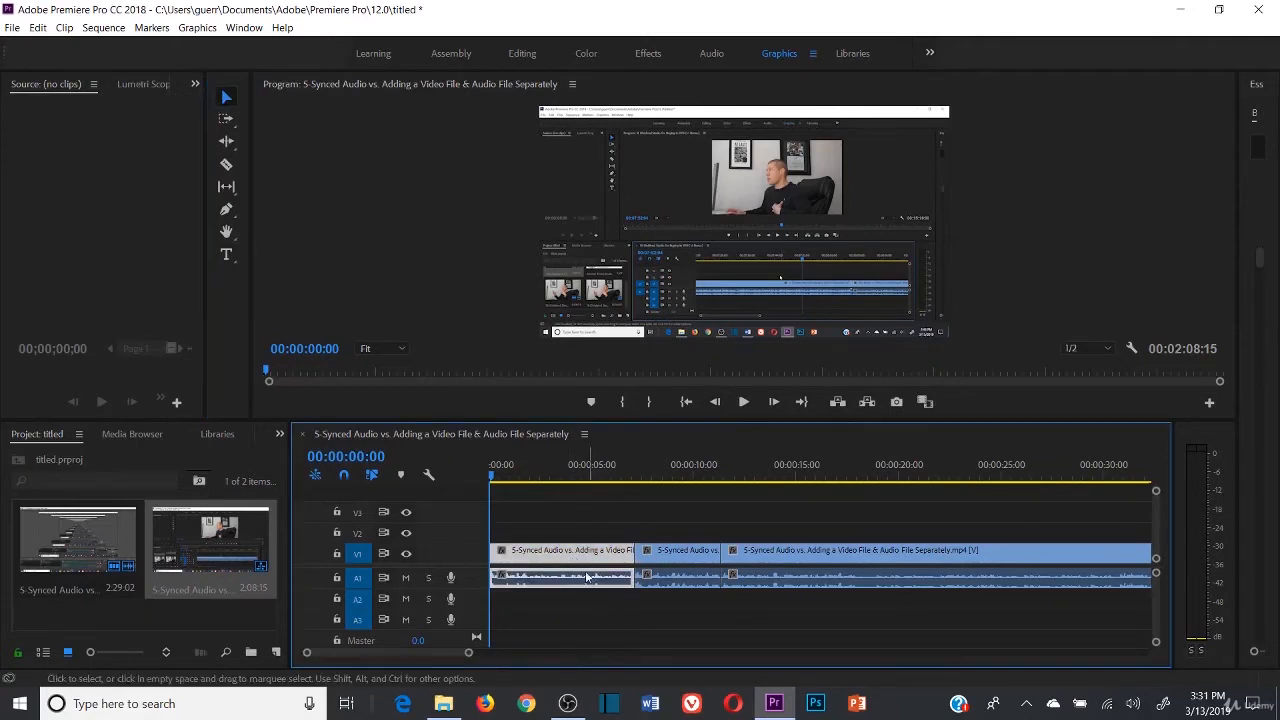
{"action": "left_click", "coordinate": [662, 561]}
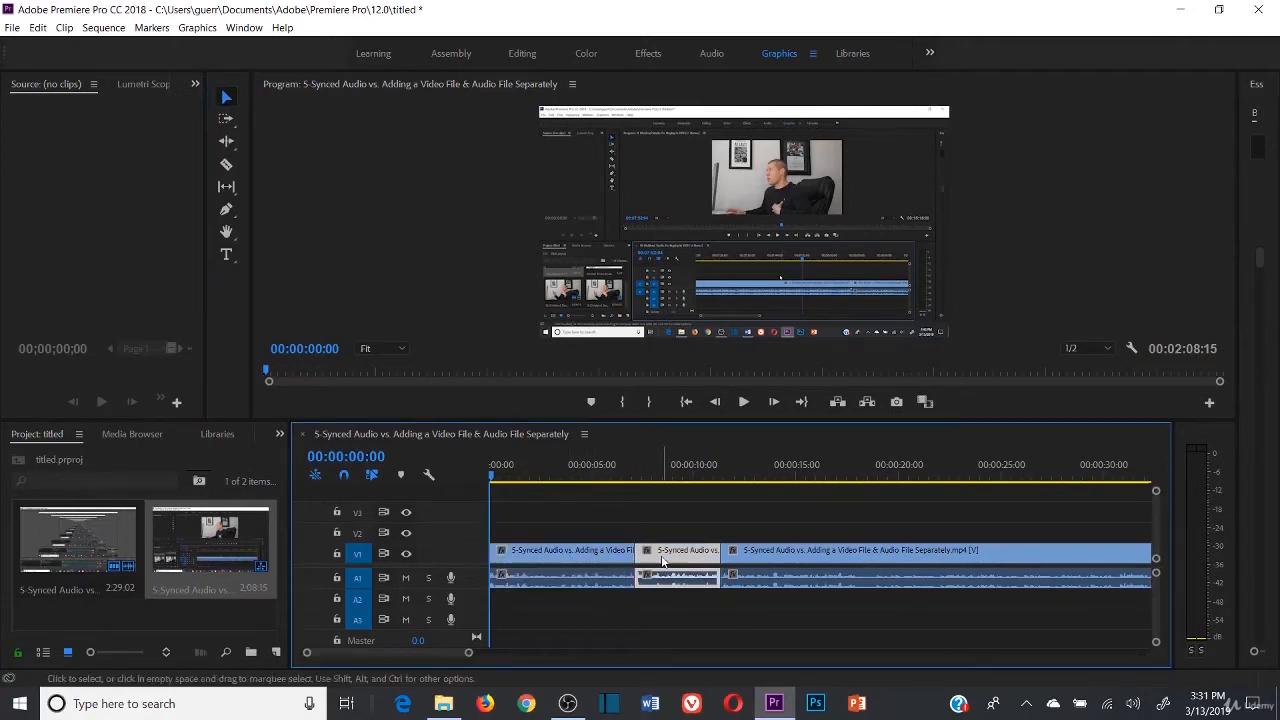
{"action": "left_click", "coordinate": [817, 560]}
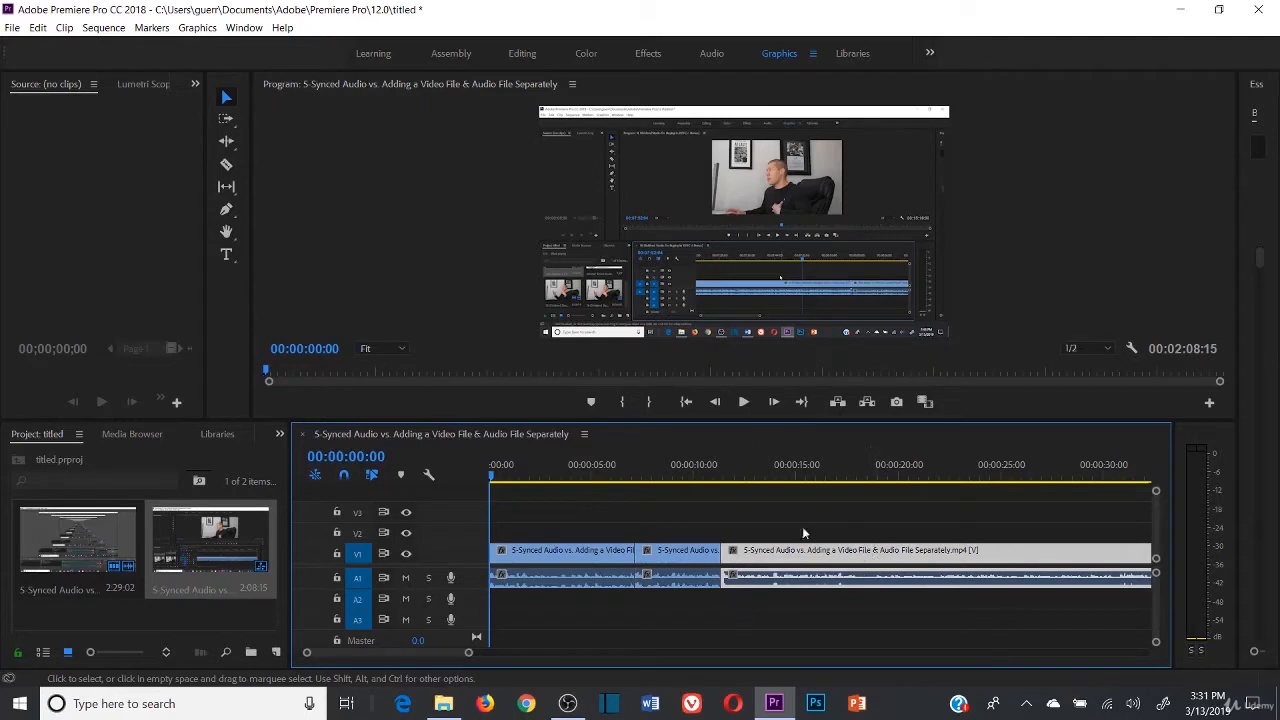
{"action": "left_click", "coordinate": [728, 501]}
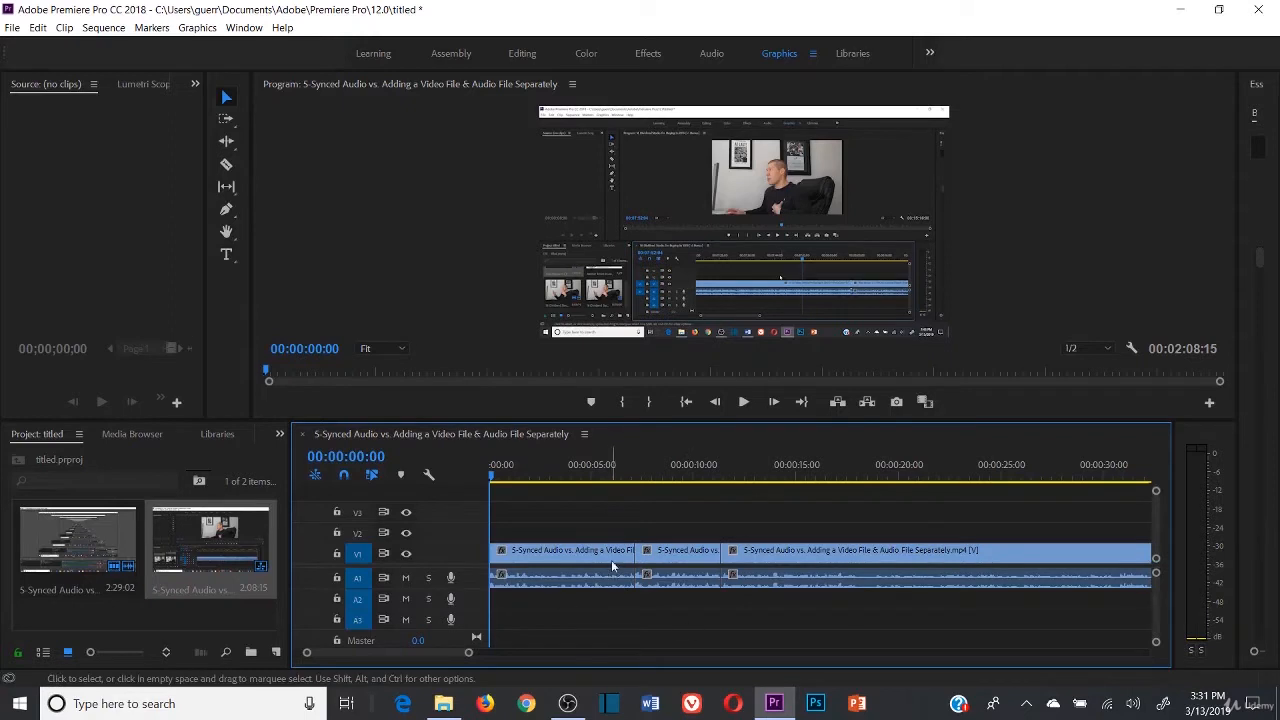
{"action": "left_click", "coordinate": [584, 563]}
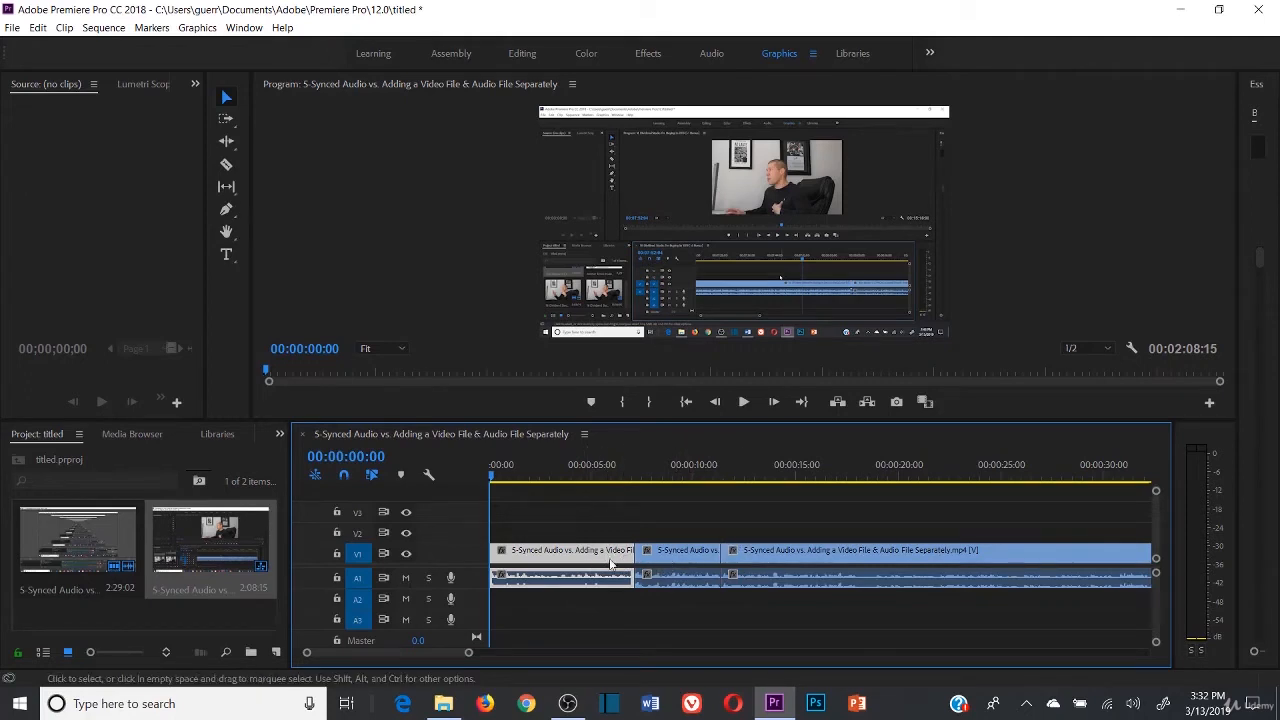
{"action": "left_click", "coordinate": [700, 558]}
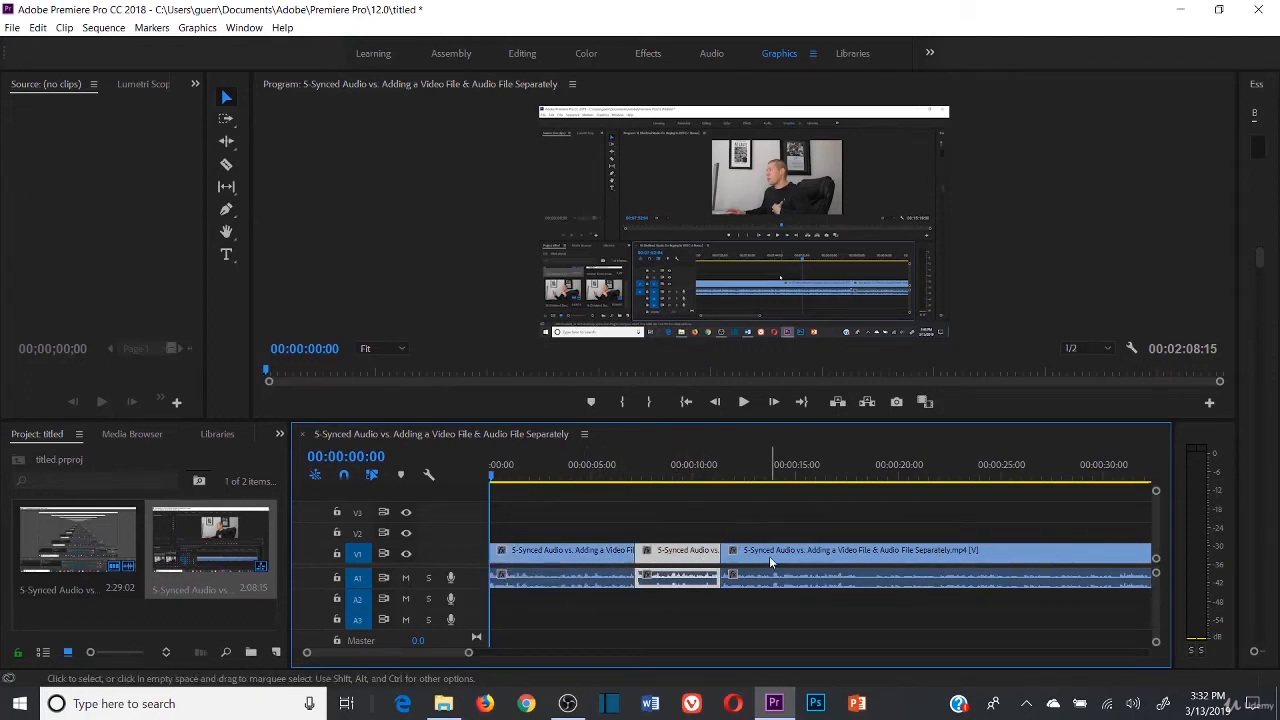
- Undo the earlier razor cuts and ripple deletions to restore the clip as one continuous piece
{"action": "key", "text": "ctrl+s"}
{"action": "key", "text": "ctrl+z"}
{"action": "key", "text": "ctrl+z"}
{"action": "key", "text": "ctrl+z"}
{"action": "key", "text": "ctrl+z"}
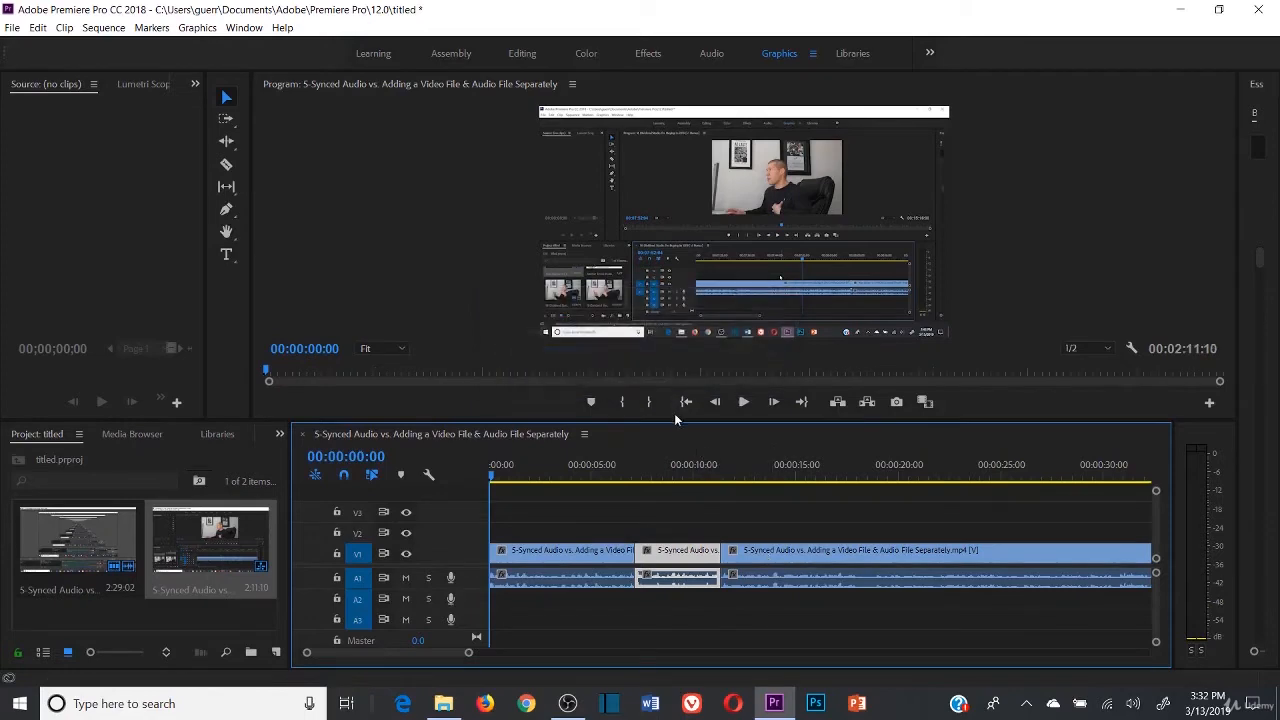
{"action": "key", "text": "ctrl+z"}
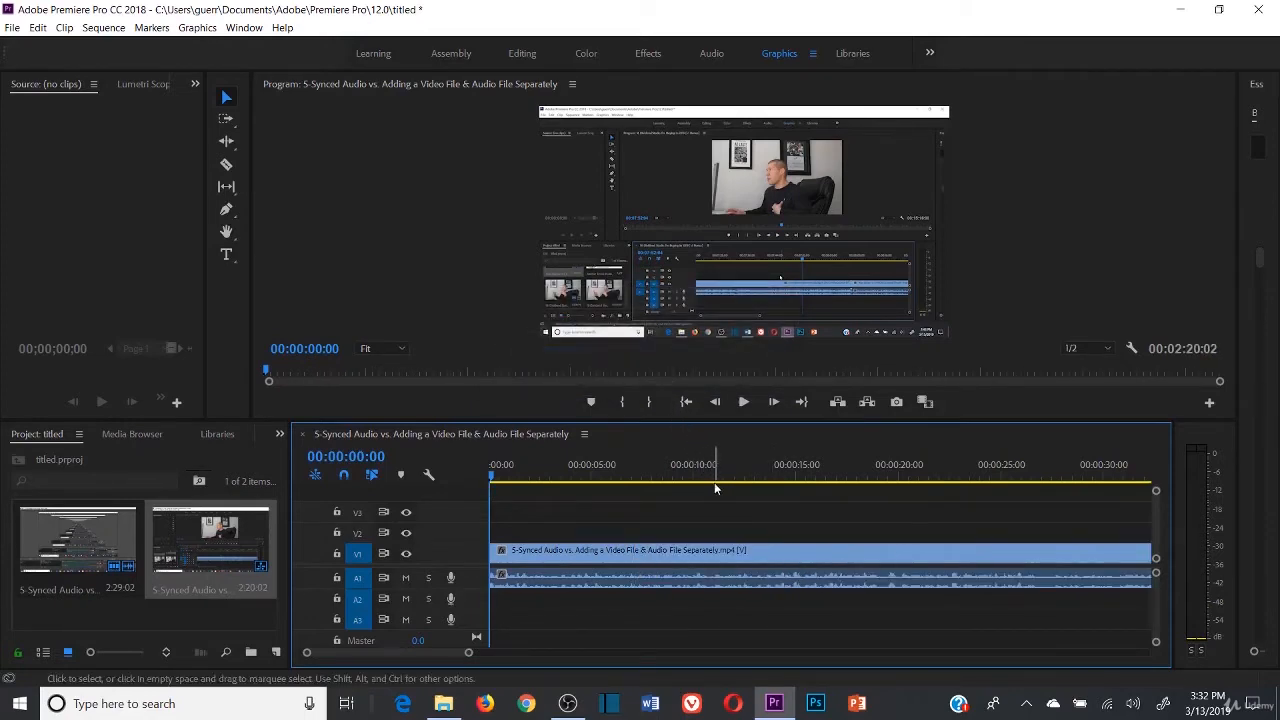
- Select the whole clip, view the commands available for it, and deselect it without applying any
{"action": "right_click", "coordinate": [659, 566]}
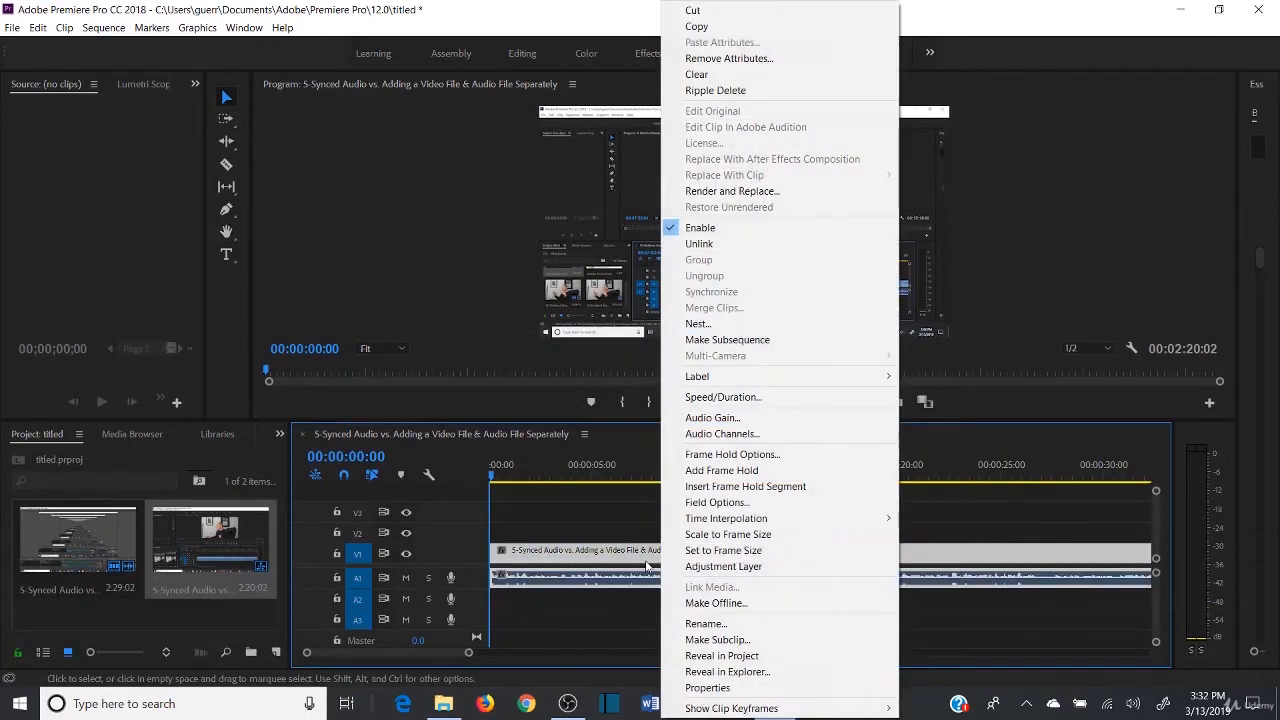
{"action": "left_click", "coordinate": [925, 508]}
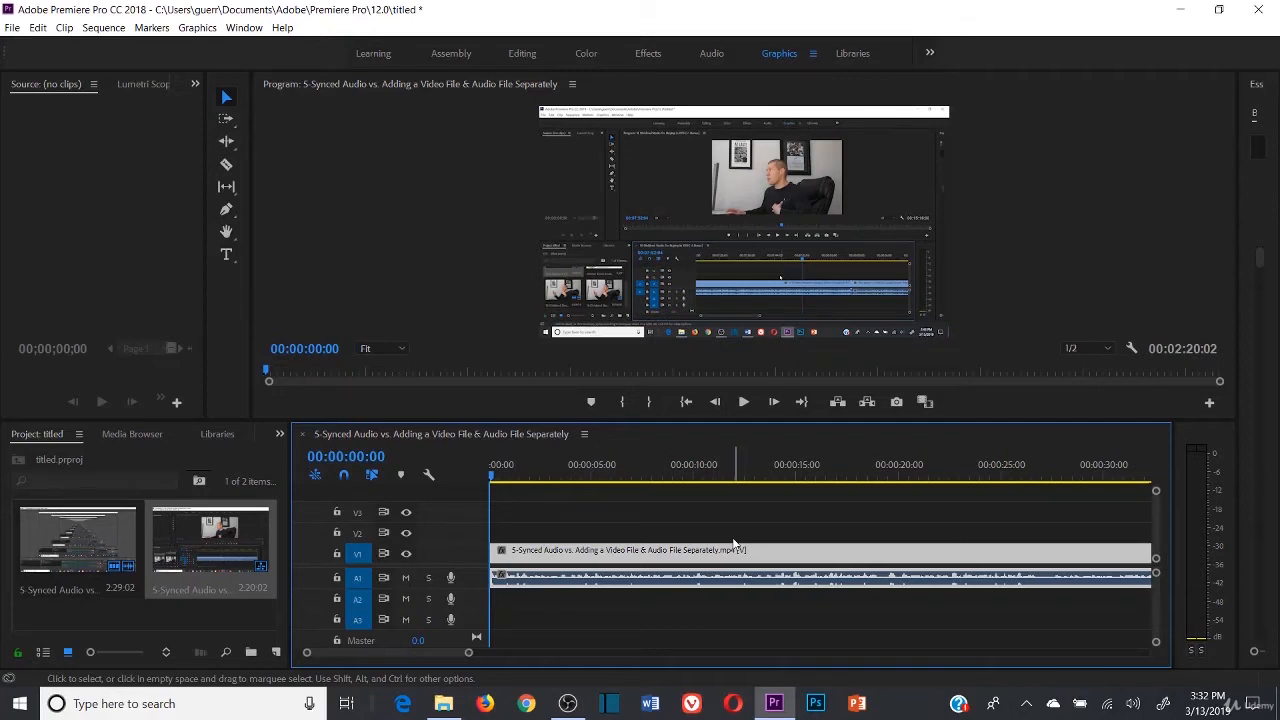
{"action": "left_click", "coordinate": [654, 549]}
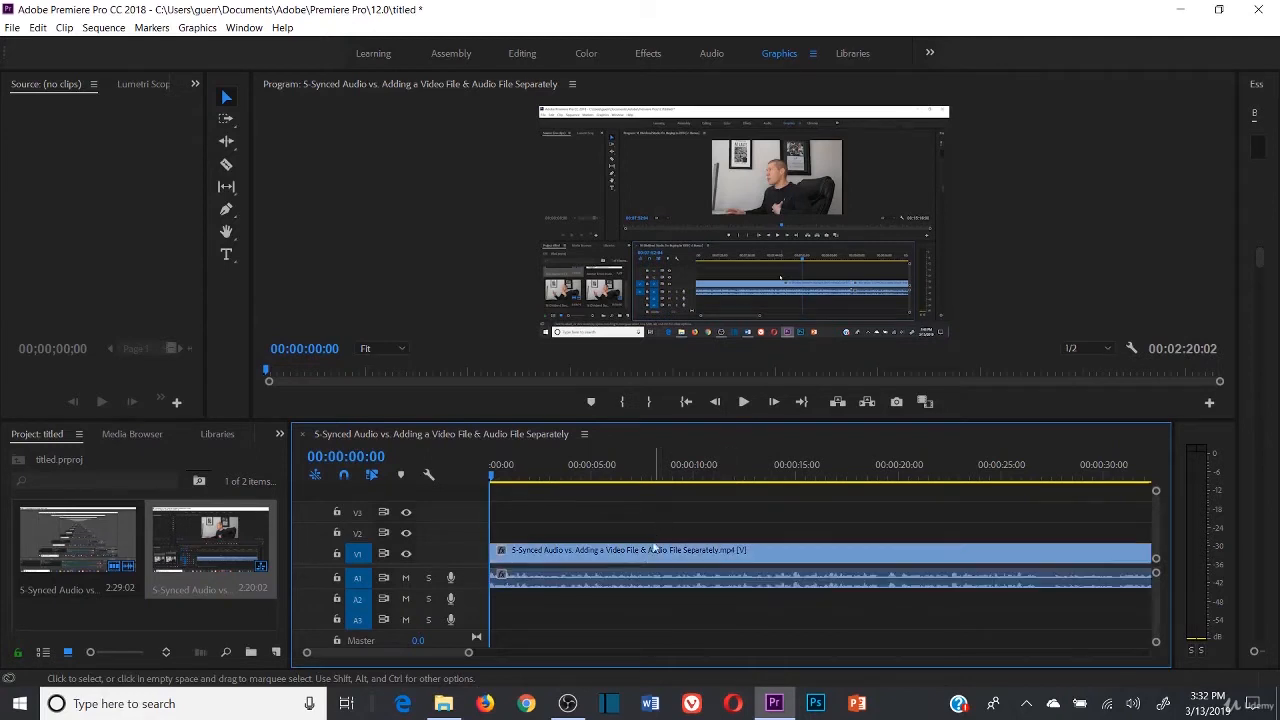
{"action": "left_click", "coordinate": [610, 565]}
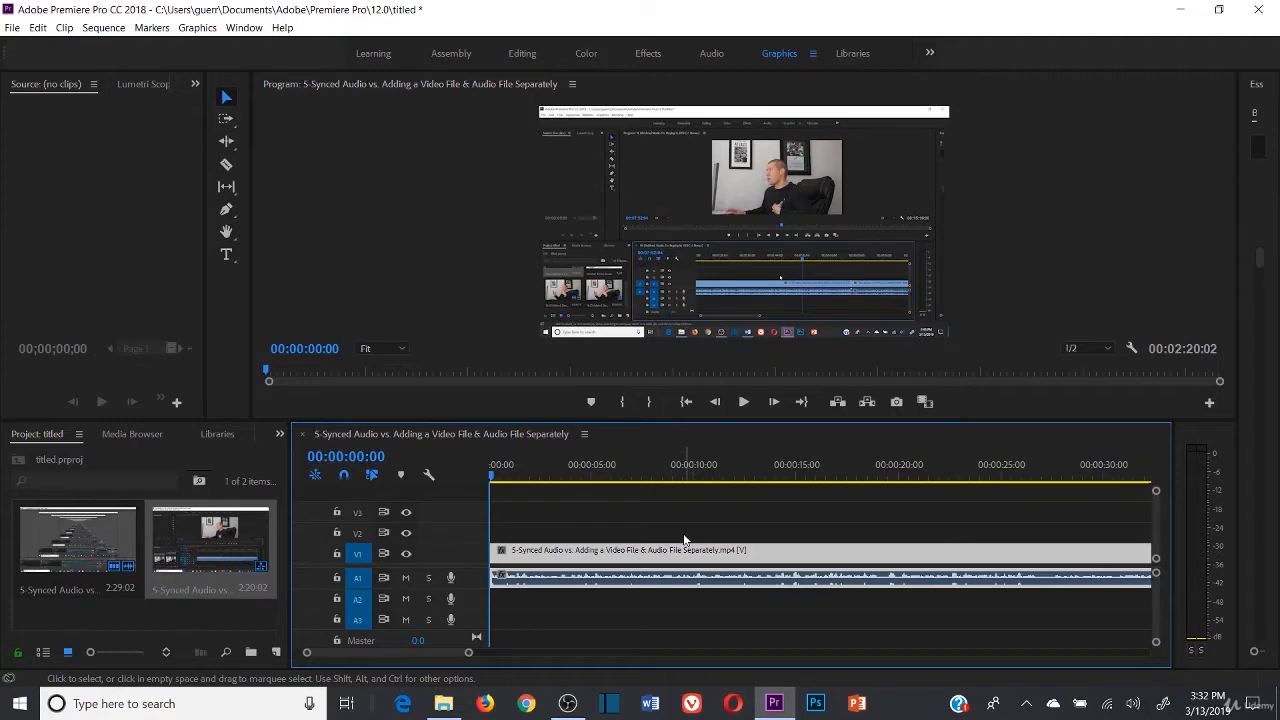
{"action": "right_click", "coordinate": [736, 560]}
{"action": "left_click", "coordinate": [686, 503]}
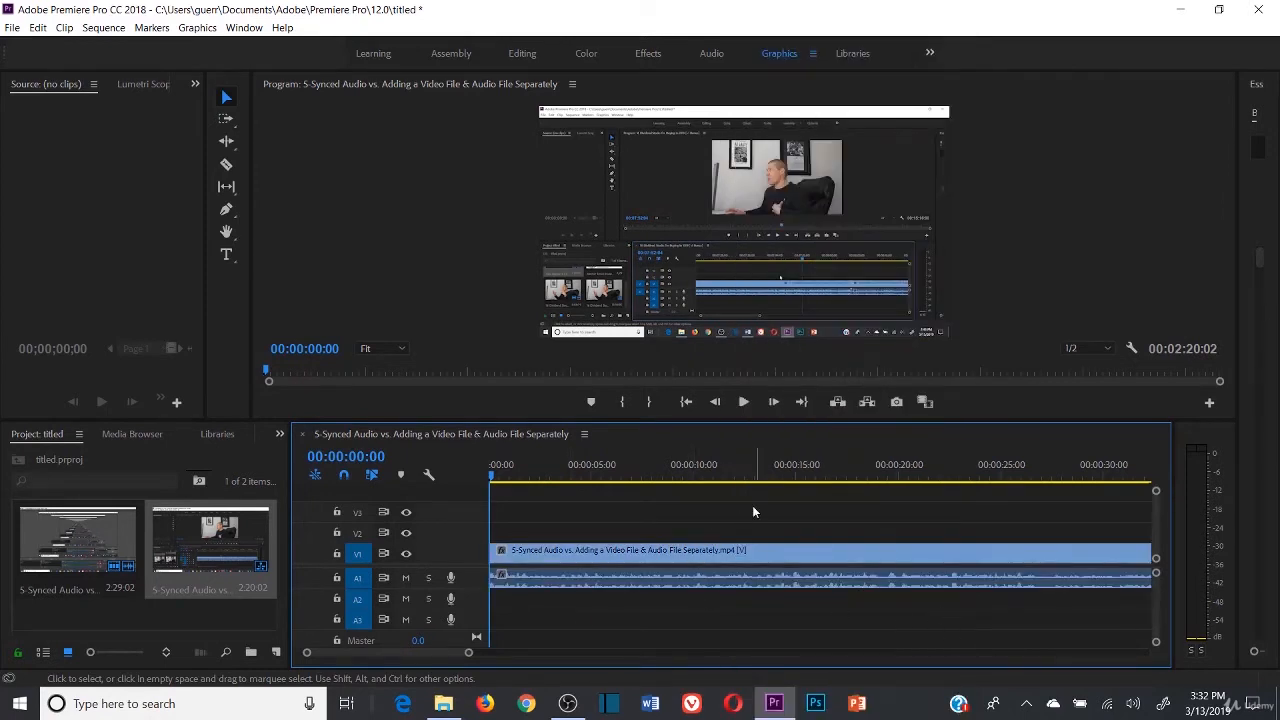
- Switch back to the Selection tool and place the playhead at 00:00:14:28
{"action": "left_click", "coordinate": [226, 164]}
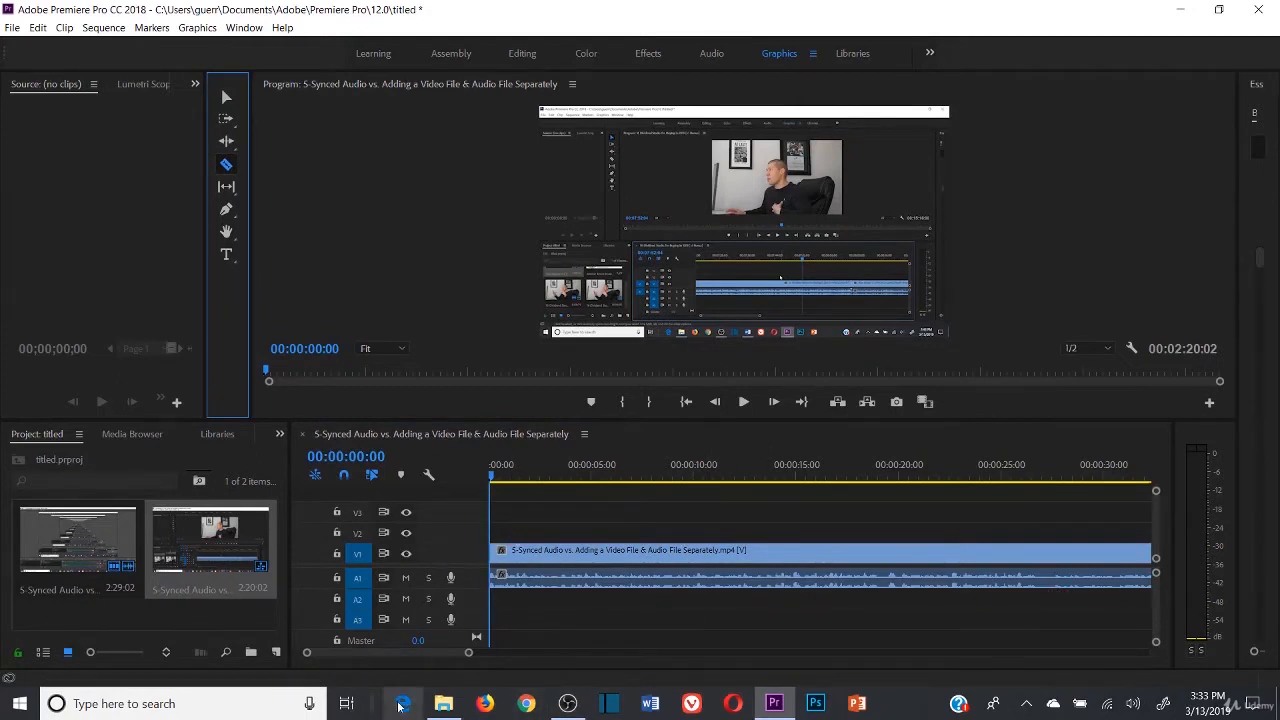
{"action": "left_click_drag", "start_coordinate": [468, 652], "coordinate": [488, 654]}
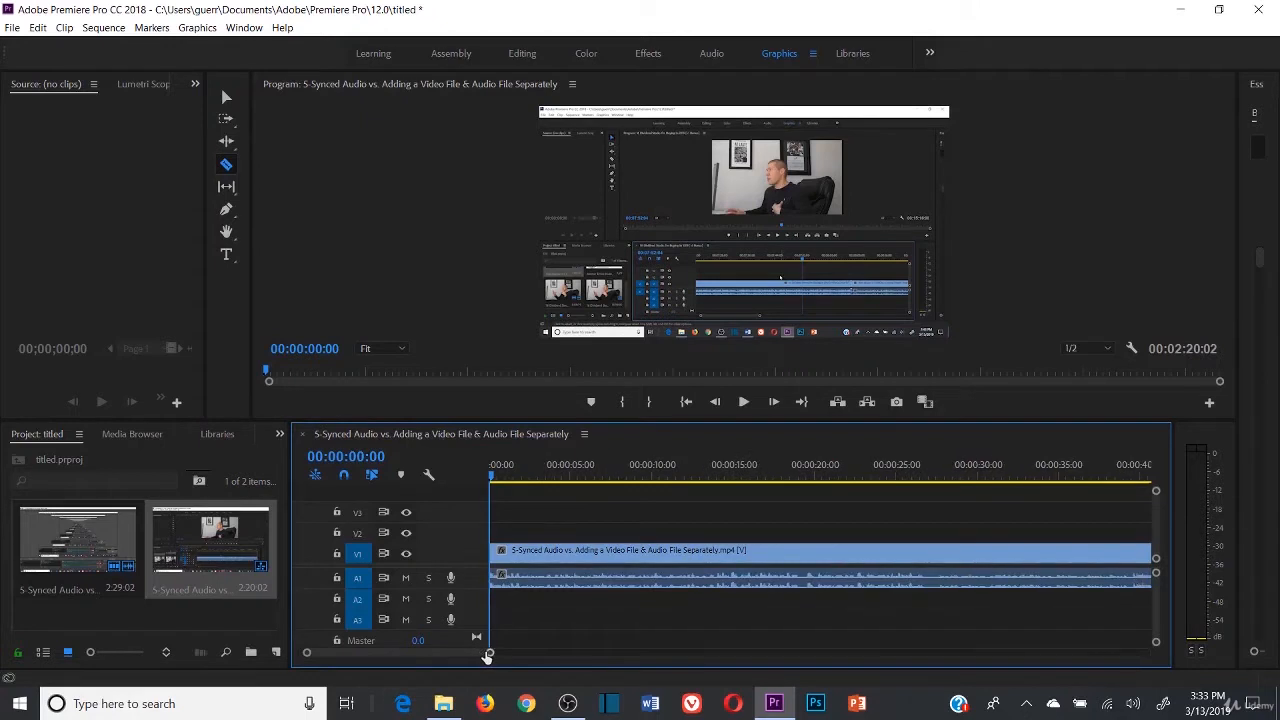
{"action": "left_click", "coordinate": [224, 96]}
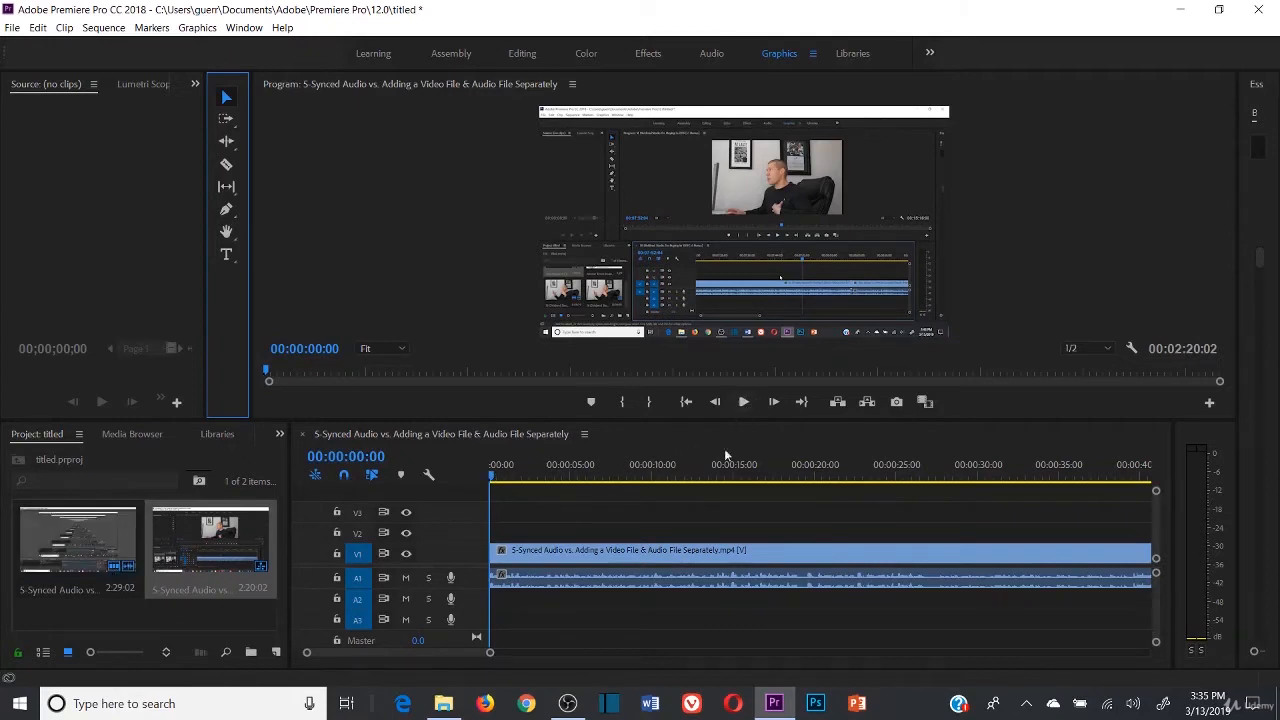
{"action": "left_click", "coordinate": [732, 474]}
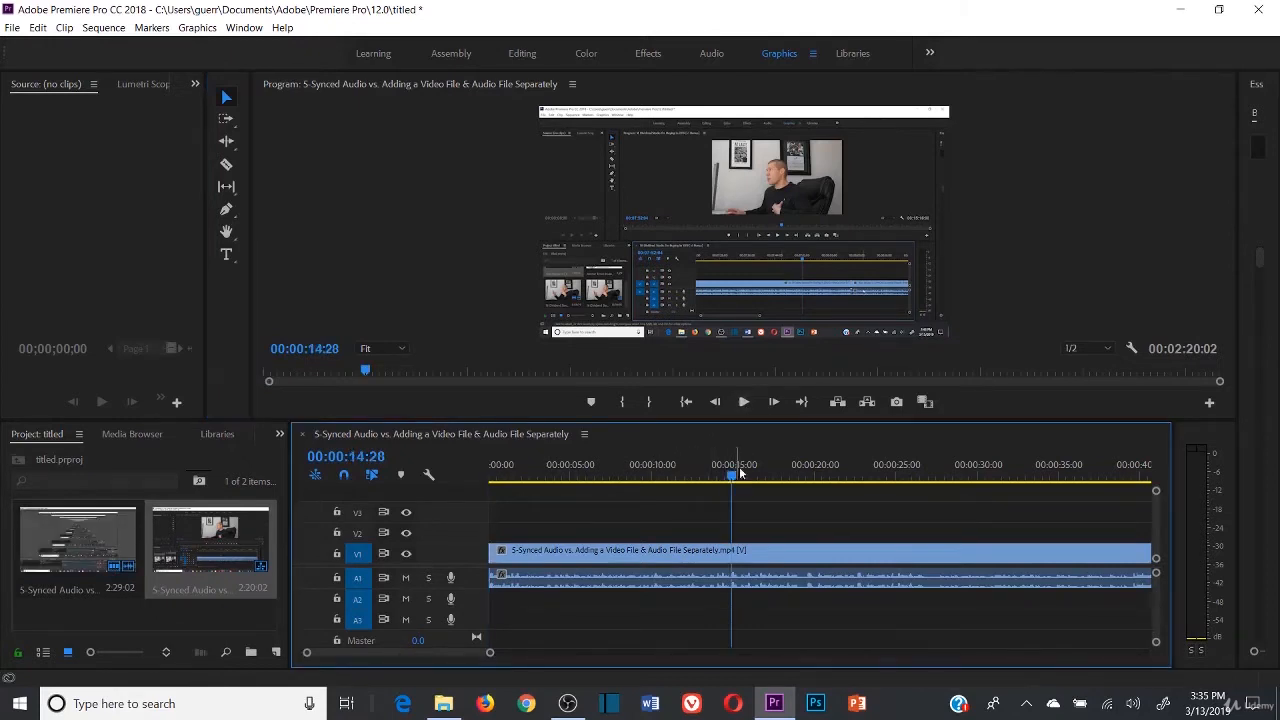
- Lower the system volume to 36
{"action": "key", "text": "XF86AudioLowerVolume"}
{"action": "key", "text": "XF86AudioLowerVolume"}
{"action": "key", "text": "XF86AudioLowerVolume"}
{"action": "key", "text": "XF86AudioLowerVolume"}
{"action": "key", "text": "XF86AudioLowerVolume"}
{"action": "key", "text": "XF86AudioLowerVolume"}
{"action": "key", "text": "XF86AudioLowerVolume"}
{"action": "key", "text": "XF86AudioLowerVolume"}
{"action": "key", "text": "XF86AudioLowerVolume"}
{"action": "key", "text": "XF86AudioLowerVolume"}
{"action": "key", "text": "XF86AudioLowerVolume"}
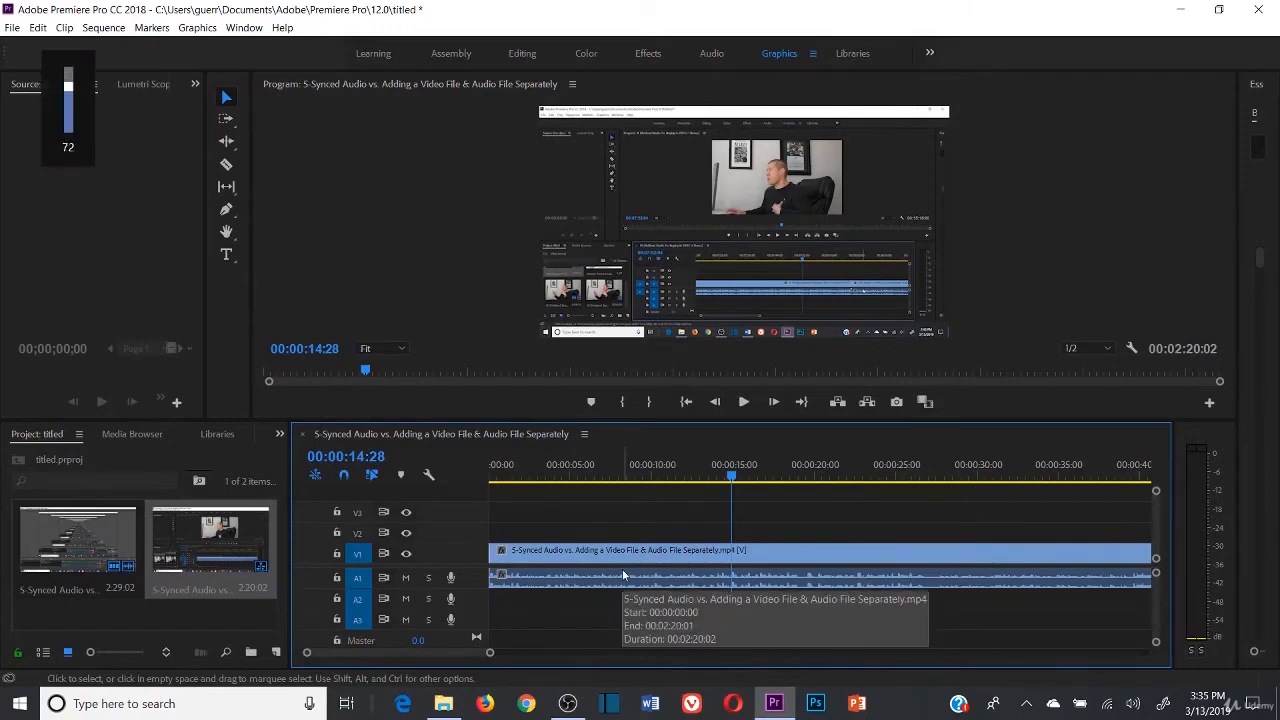
{"action": "key", "text": "XF86AudioLowerVolume"}
{"action": "key", "text": "XF86AudioLowerVolume"}
{"action": "key", "text": "XF86AudioLowerVolume"}
{"action": "key", "text": "XF86AudioLowerVolume"}
{"action": "key", "text": "XF86AudioLowerVolume"}
{"action": "key", "text": "XF86AudioLowerVolume"}
{"action": "key", "text": "XF86AudioLowerVolume"}
{"action": "key", "text": "XF86AudioLowerVolume"}
{"action": "key", "text": "XF86AudioLowerVolume"}
{"action": "key", "text": "XF86AudioLowerVolume"}
{"action": "key", "text": "XF86AudioLowerVolume"}
{"action": "key", "text": "XF86AudioLowerVolume"}
{"action": "key", "text": "XF86AudioLowerVolume"}
{"action": "key", "text": "XF86AudioLowerVolume"}
{"action": "key", "text": "XF86AudioLowerVolume"}
{"action": "key", "text": "XF86AudioLowerVolume"}
{"action": "key", "text": "XF86AudioLowerVolume"}
{"action": "key", "text": "XF86AudioLowerVolume"}
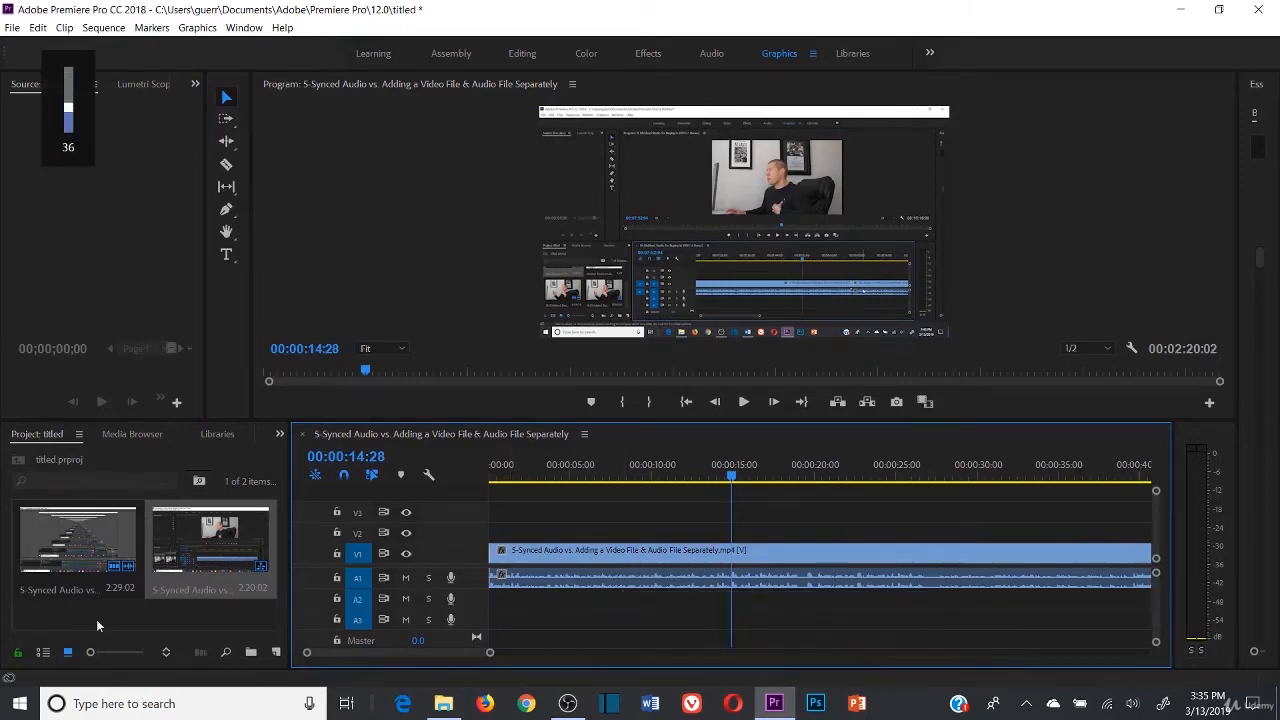
- Import the fire image from the Downloads folder and place it on track V2 starting at 00:00:14:28
{"action": "double_click", "coordinate": [107, 614]}
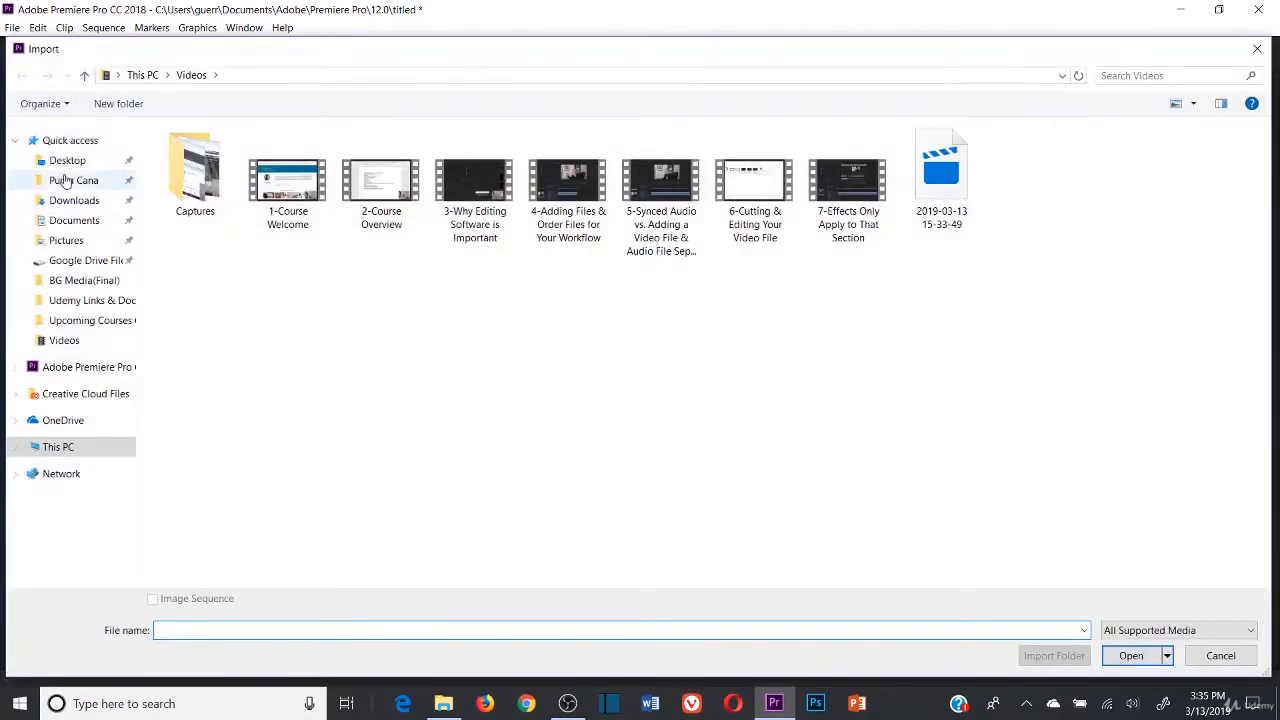
{"action": "left_click", "coordinate": [60, 200]}
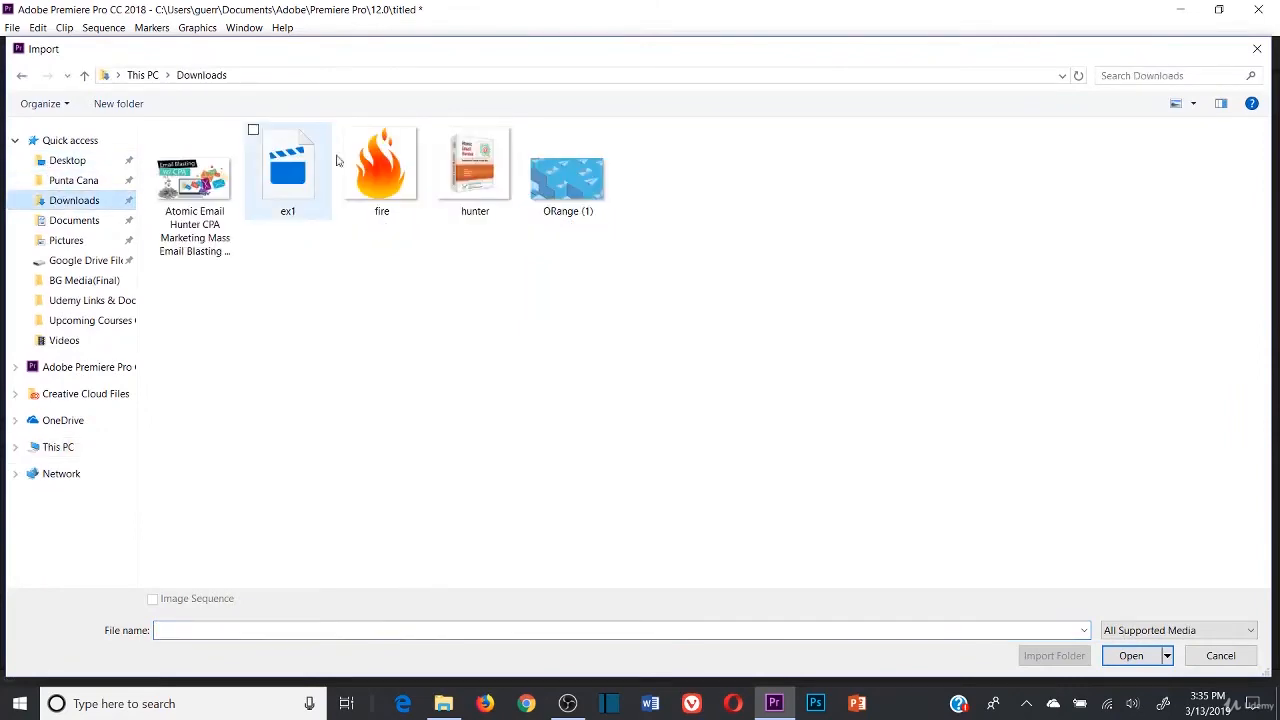
{"action": "double_click", "coordinate": [378, 168]}
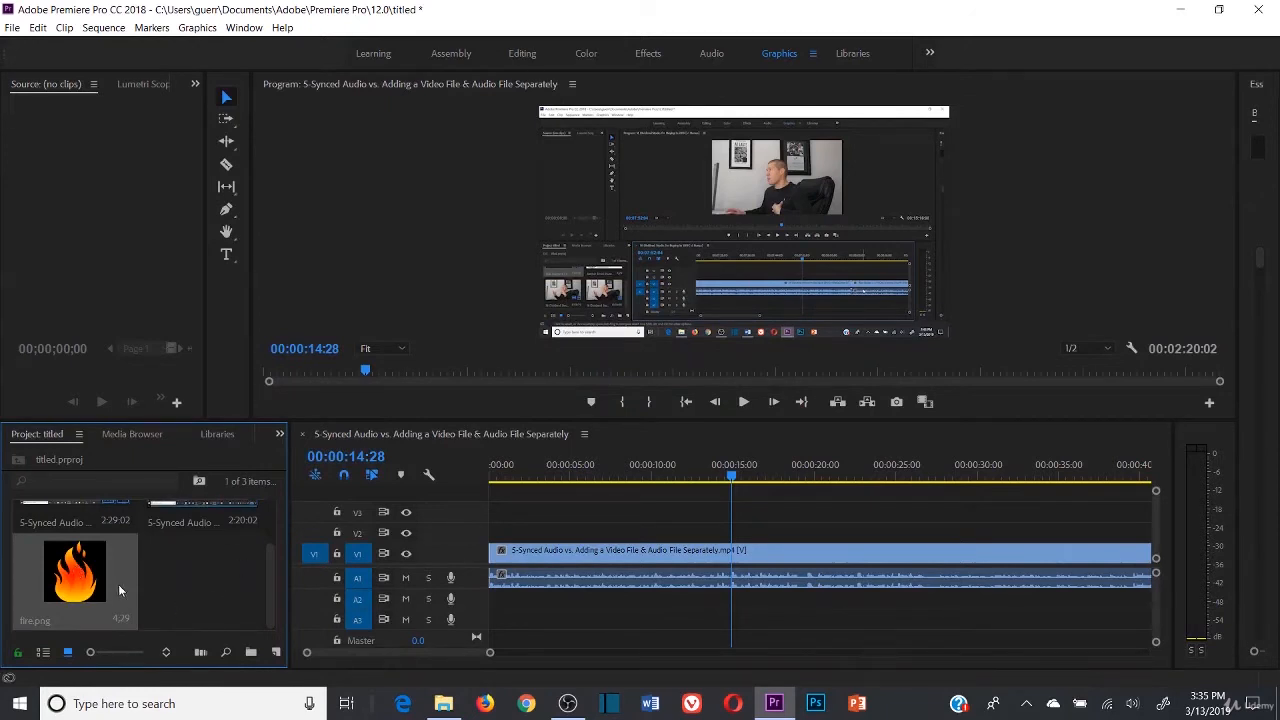
{"action": "left_click_drag", "start_coordinate": [118, 588], "coordinate": [748, 539]}
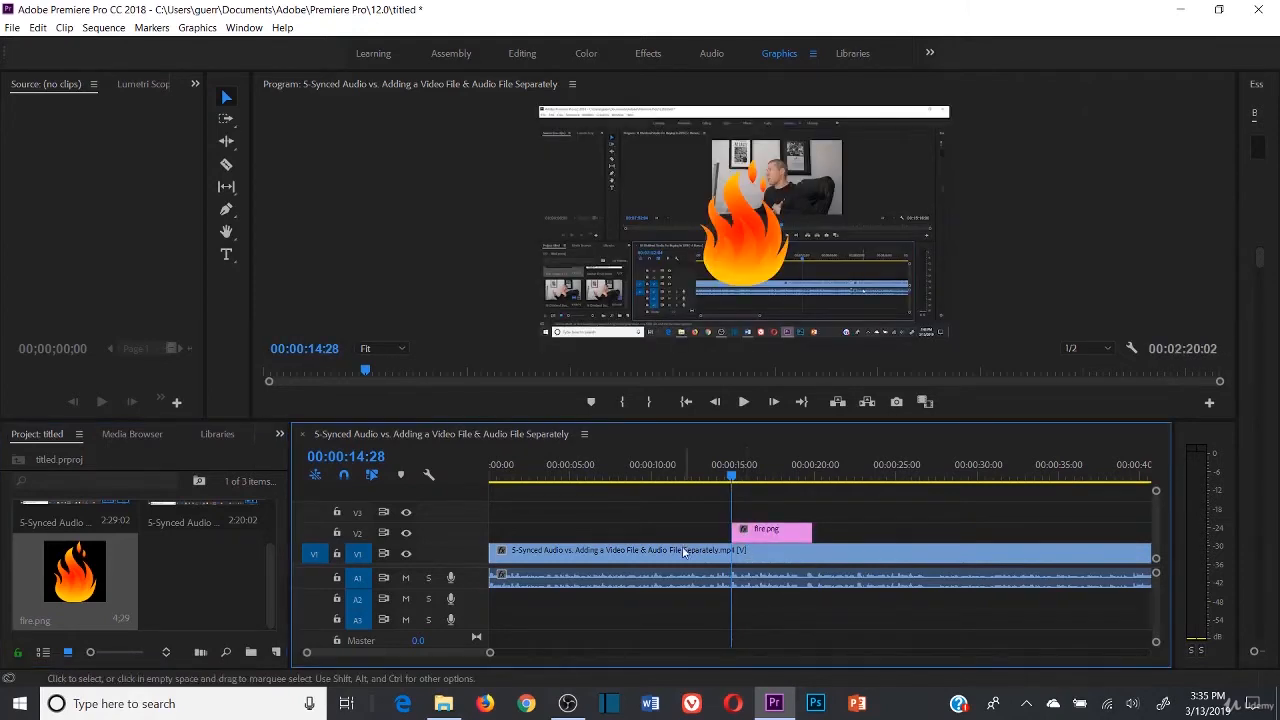
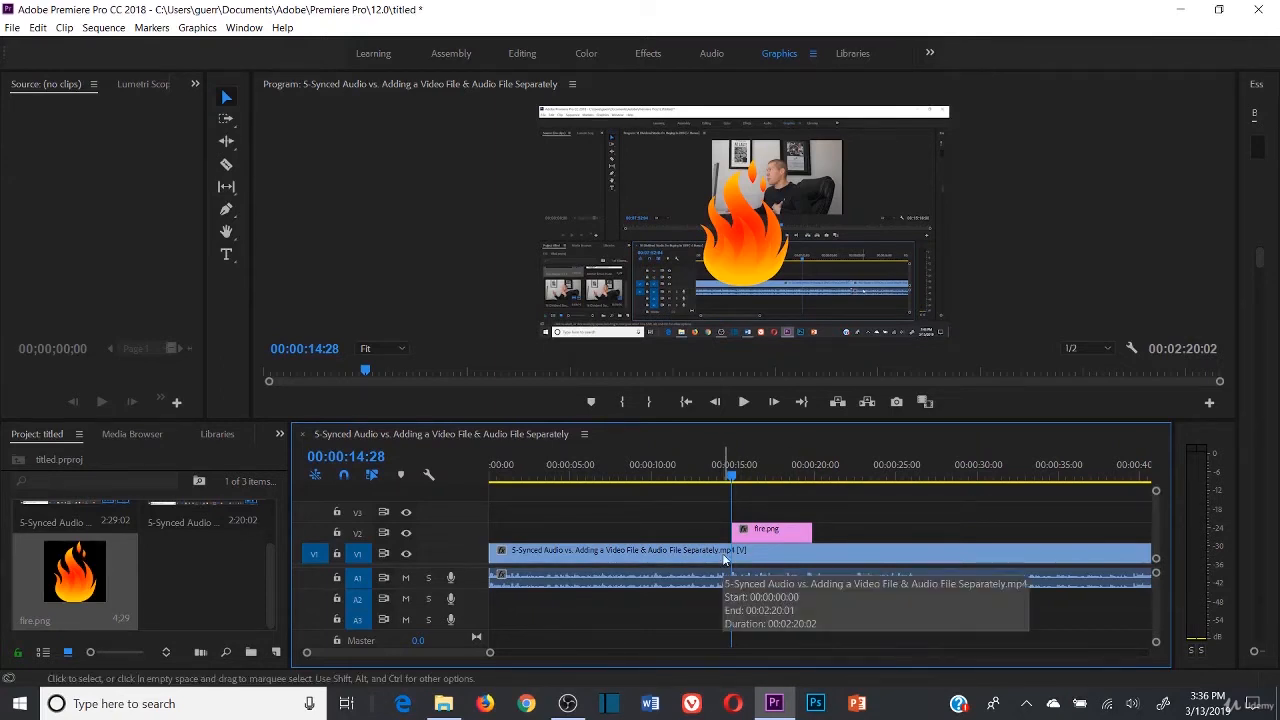
- Compare the frame at 00:00:12:07 with 00:00:16:07 and enlarge the fire image slightly in the program preview
{"action": "left_click", "coordinate": [688, 470]}
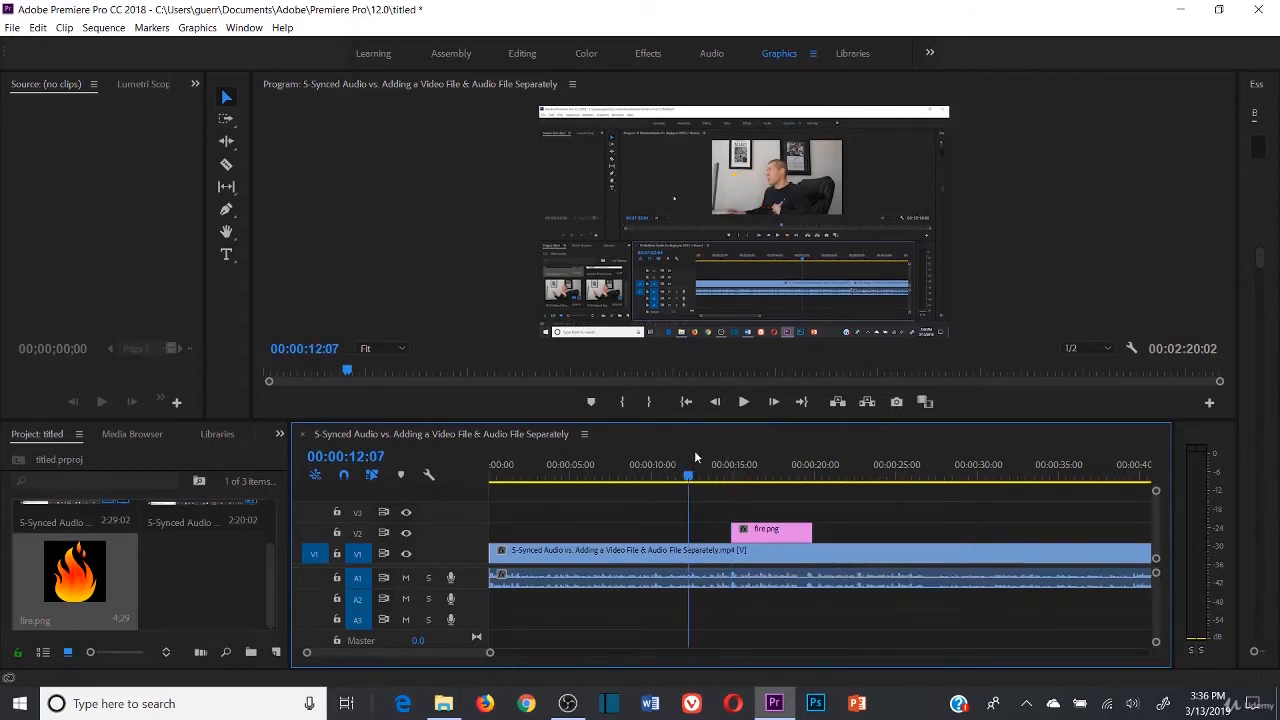
{"action": "left_click", "coordinate": [753, 470]}
{"action": "left_click", "coordinate": [745, 252]}
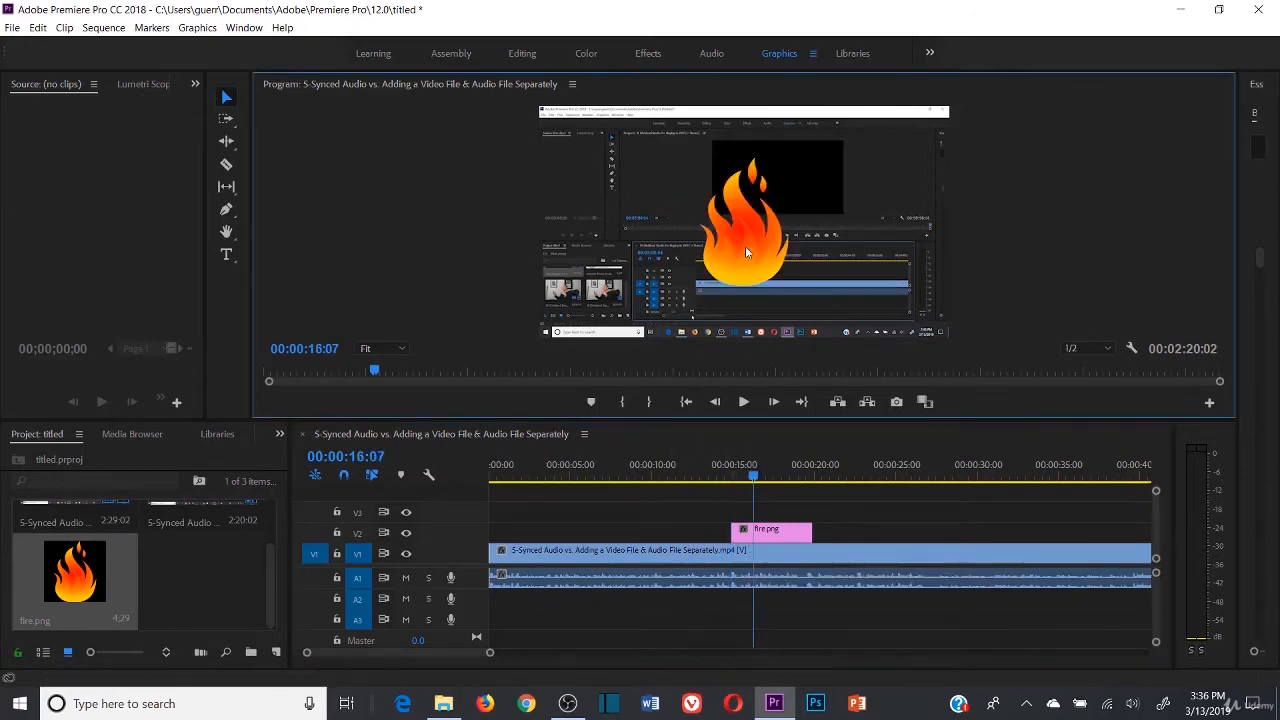
{"action": "left_click_drag", "start_coordinate": [808, 158], "coordinate": [827, 139]}
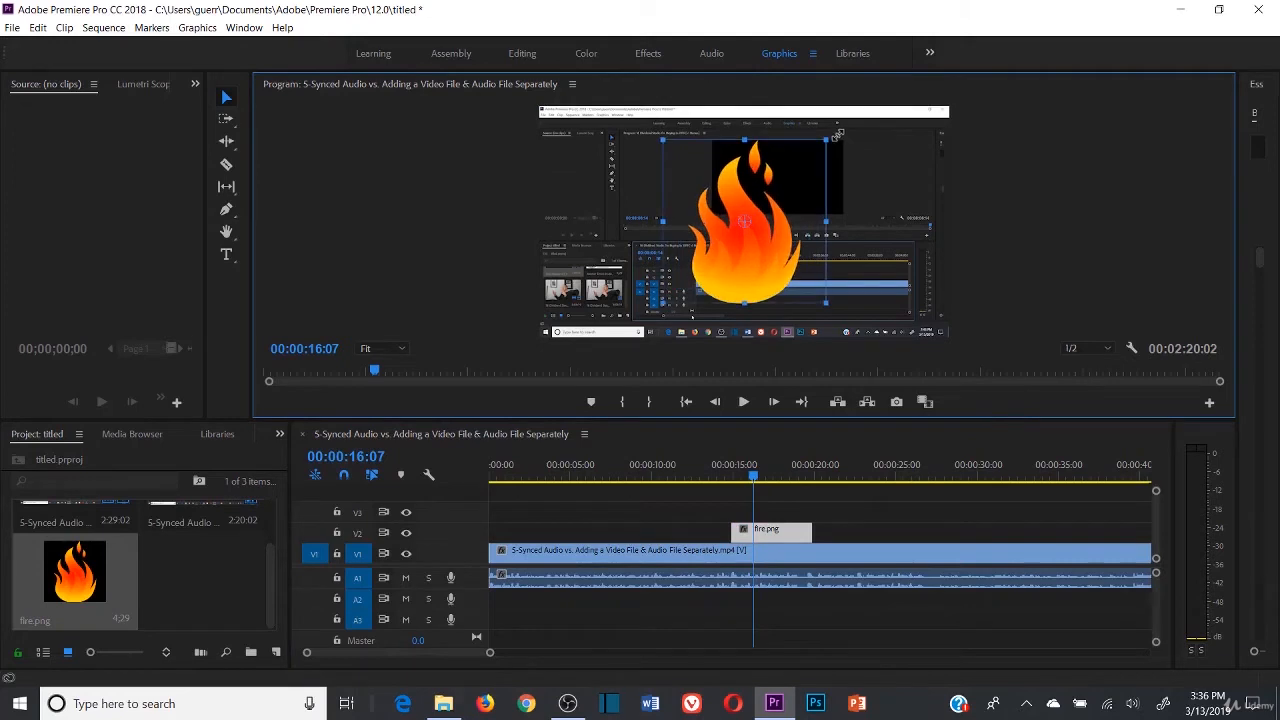
- Deselect the fire image and move the playhead back to 00:00:07:19
{"action": "left_click", "coordinate": [721, 503]}
{"action": "left_click", "coordinate": [709, 475]}
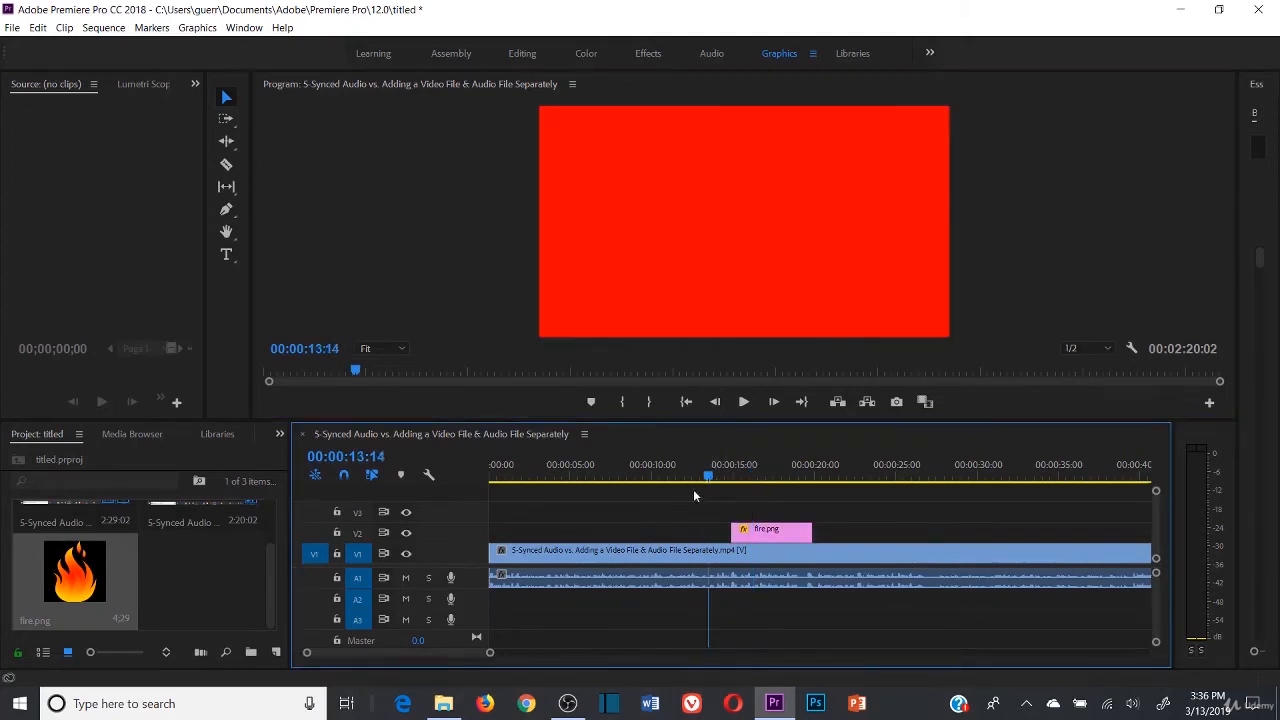
{"action": "left_click", "coordinate": [614, 472]}
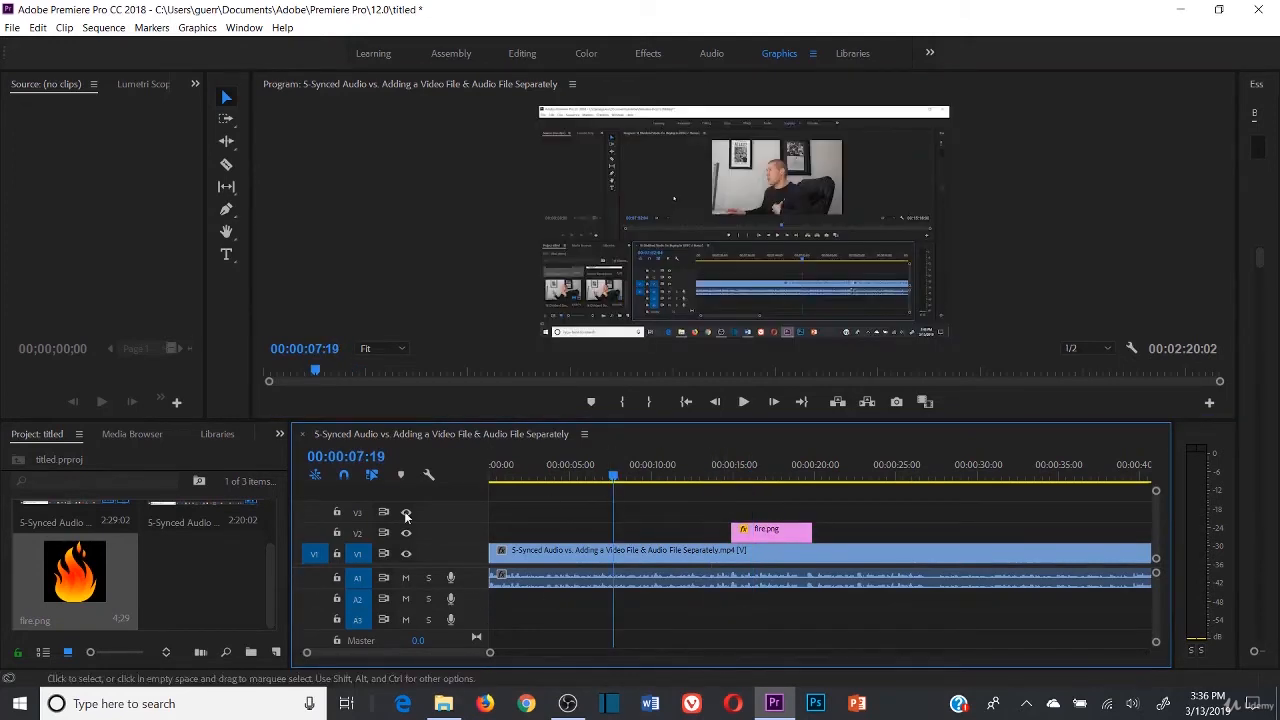
- Import the "Alex Becker is LYING to us about Shopify Drop Shipping" video from the BG Media(Final) folder
{"action": "double_click", "coordinate": [178, 570]}
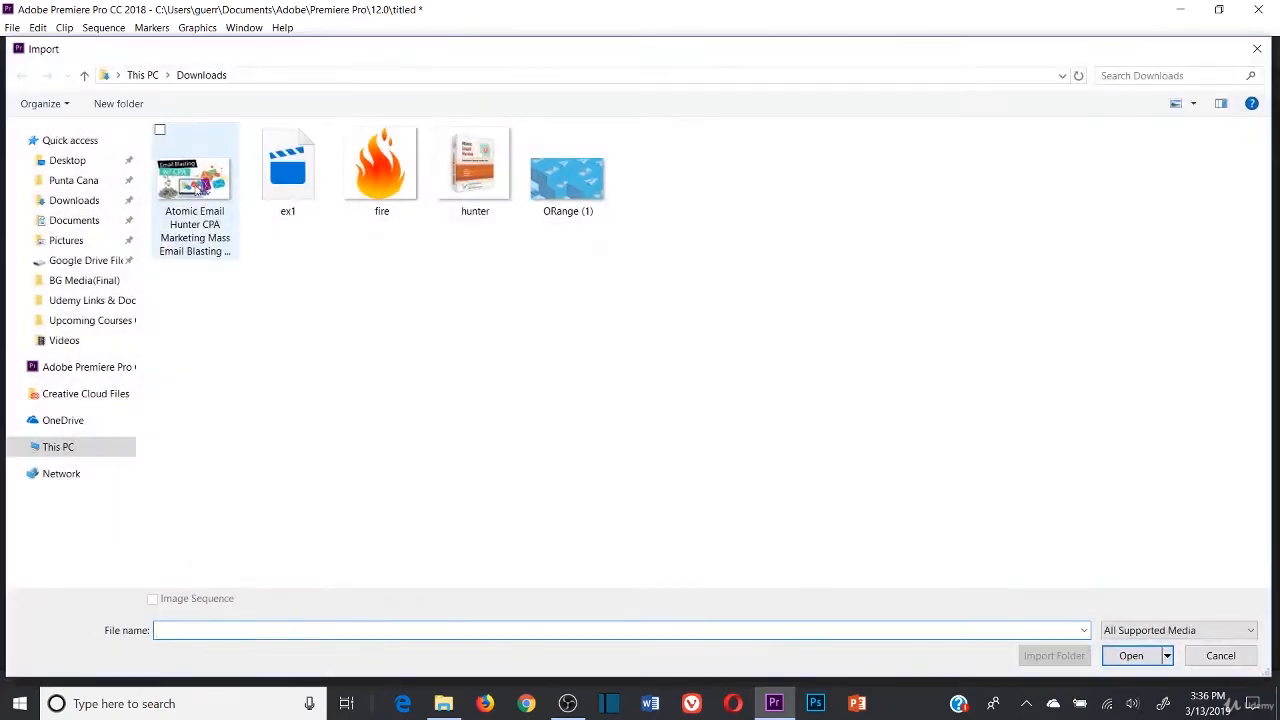
{"action": "left_click", "coordinate": [70, 201]}
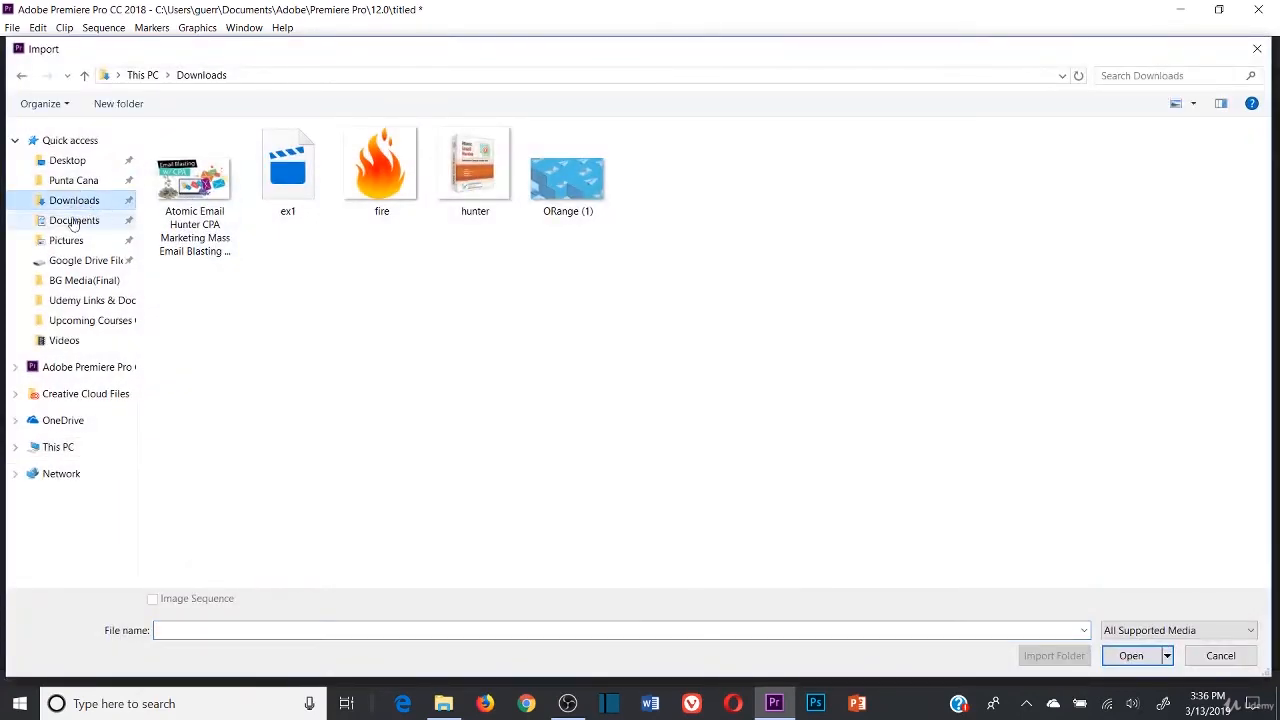
{"action": "left_click", "coordinate": [65, 341]}
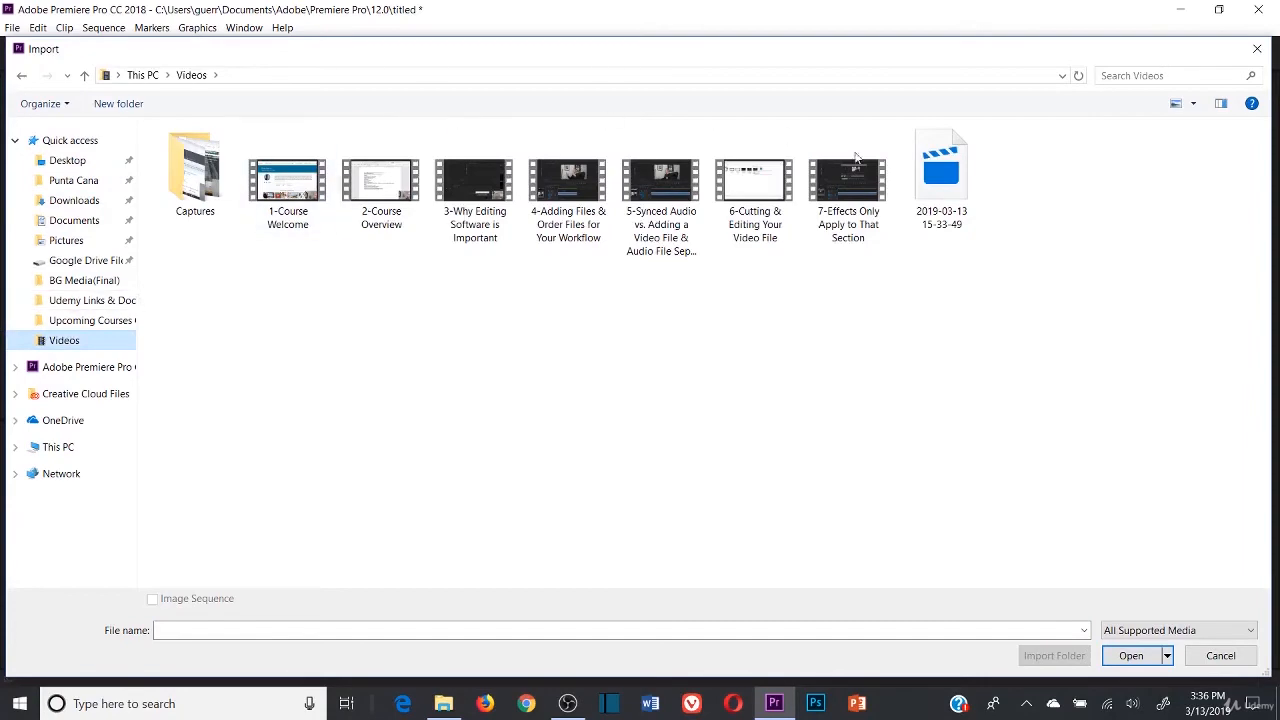
{"action": "left_click", "coordinate": [66, 283]}
{"action": "left_click", "coordinate": [282, 146]}
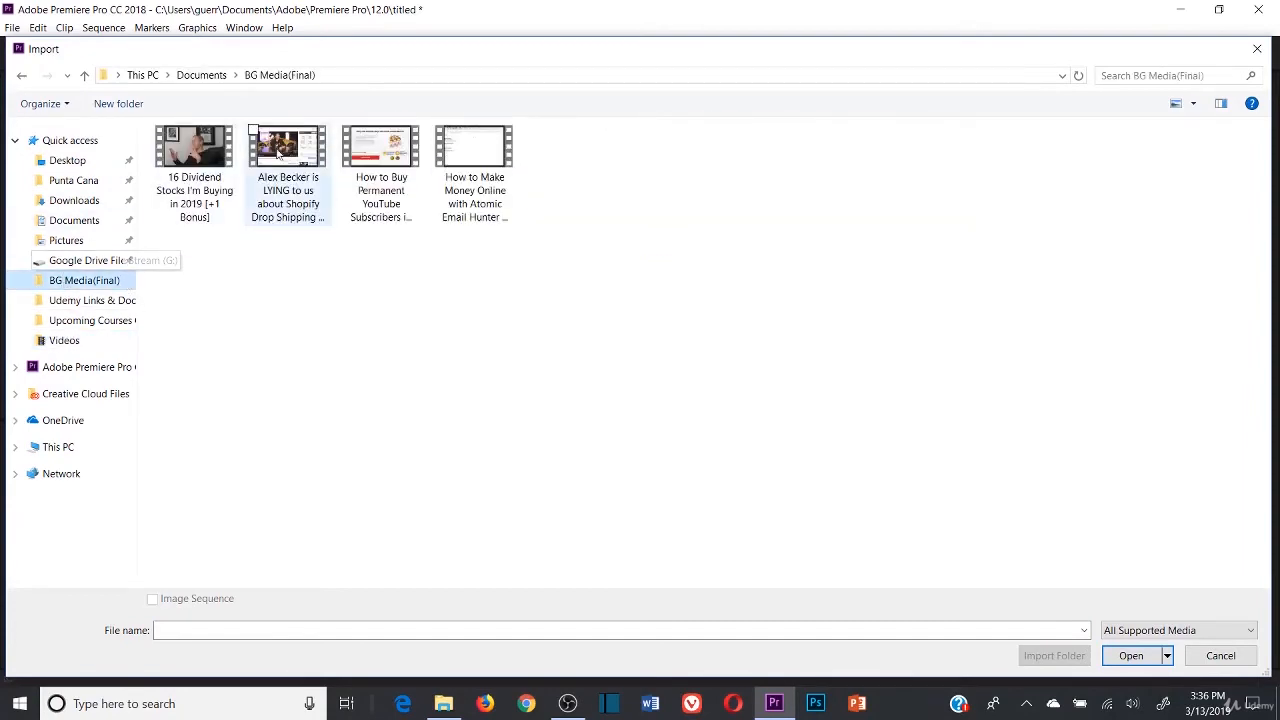
{"action": "double_click", "coordinate": [281, 145]}
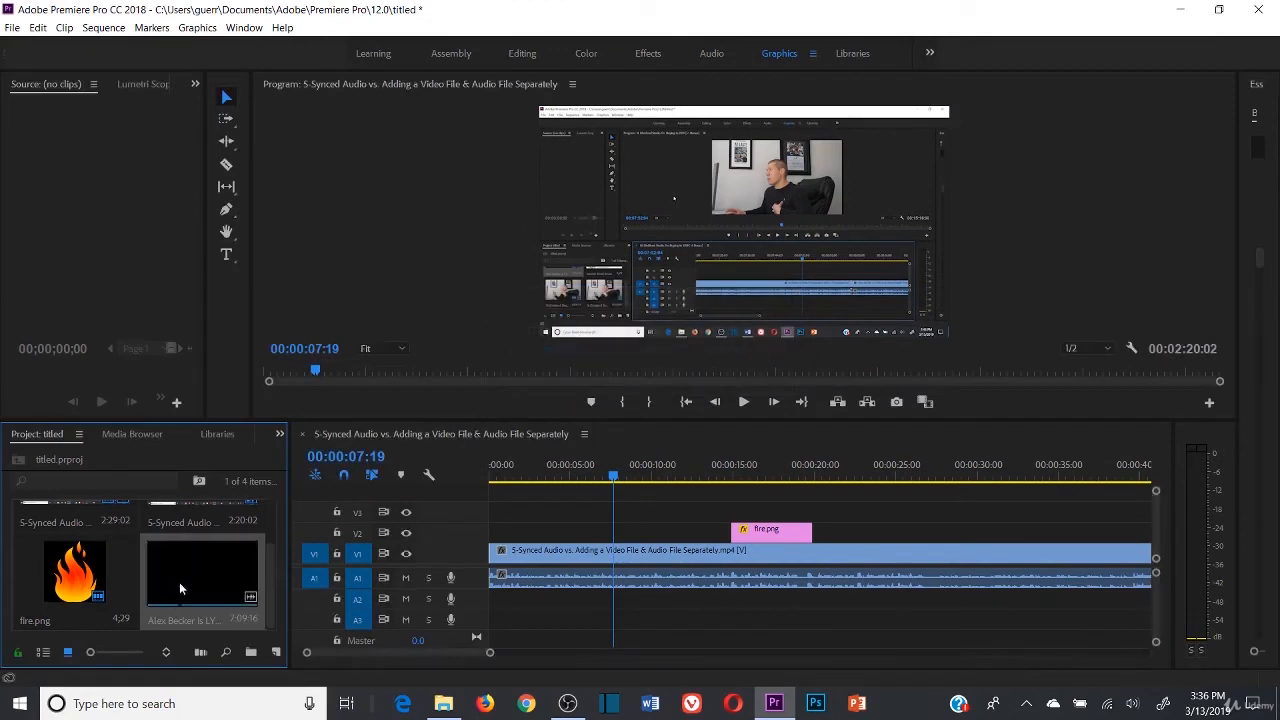
- Move fire.png up to track V3 and place the imported Shopify video on track V2 starting at 00:00:07:19
{"action": "left_click_drag", "start_coordinate": [765, 535], "coordinate": [772, 515]}
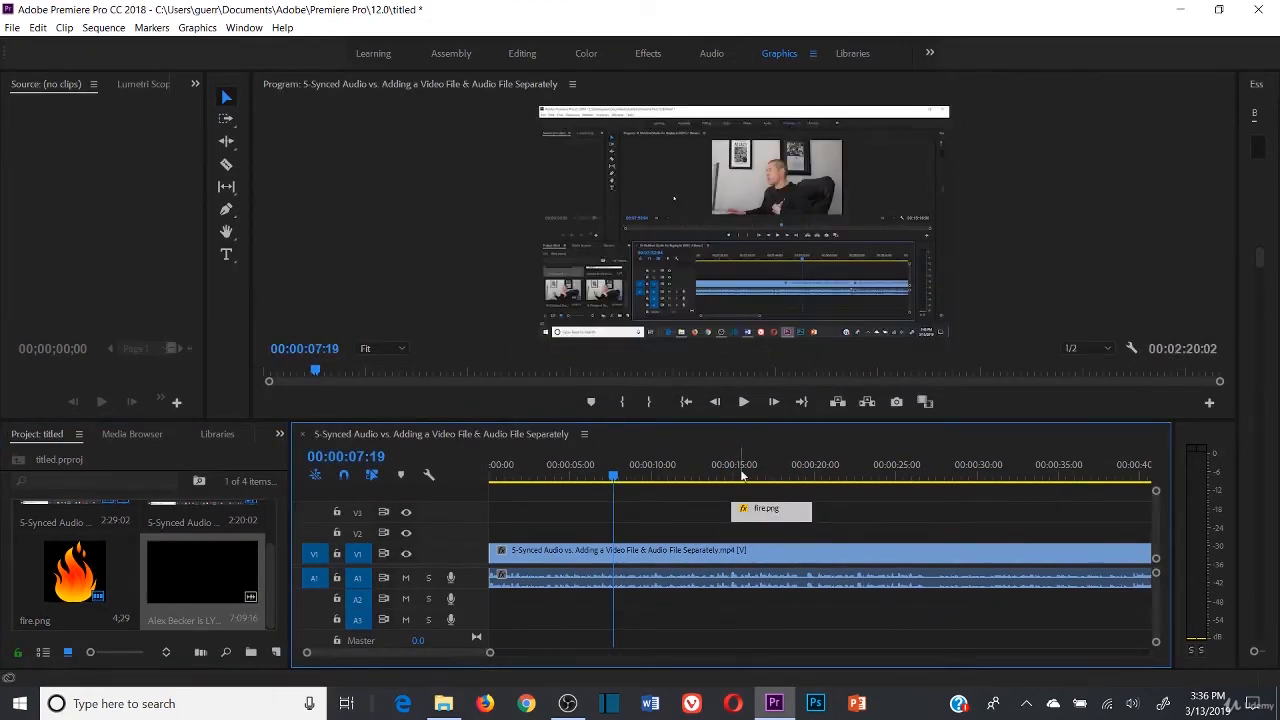
{"action": "left_click_drag", "start_coordinate": [215, 570], "coordinate": [601, 537]}
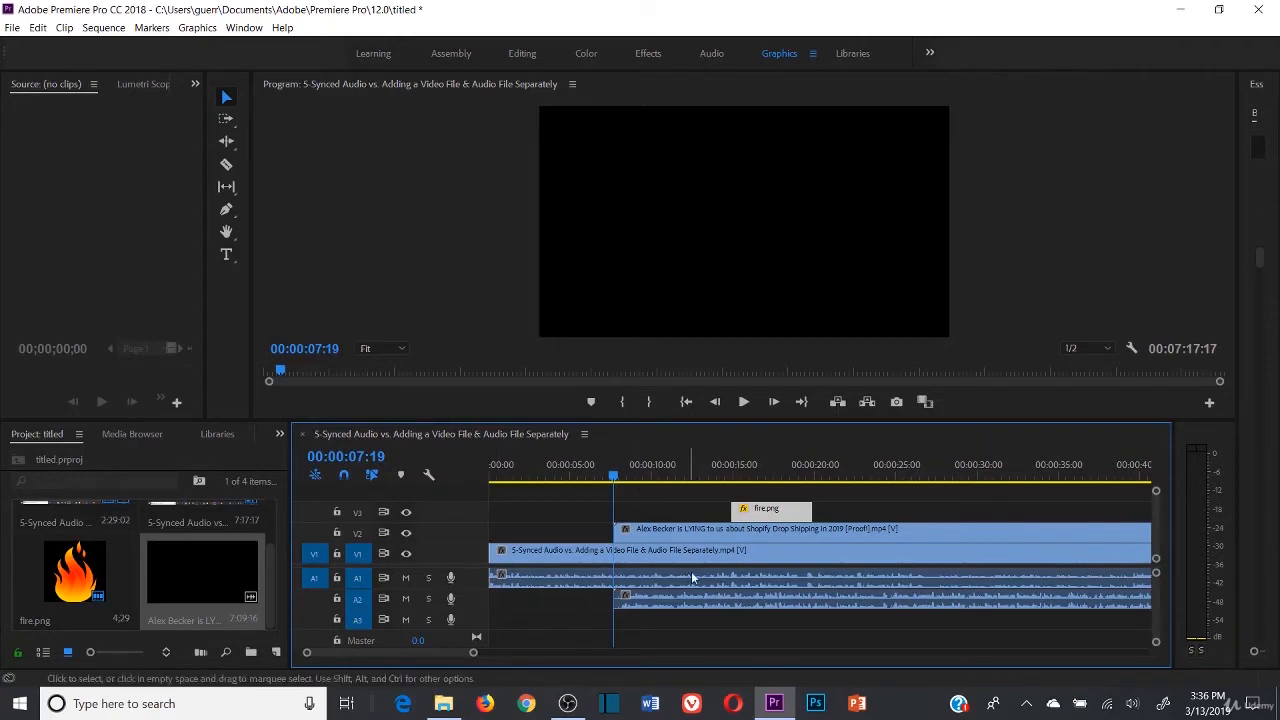
- Unlink the Shopify video from its audio and ripple delete the audio clip on track A2
{"action": "left_click", "coordinate": [709, 602]}
{"action": "right_click", "coordinate": [709, 600]}
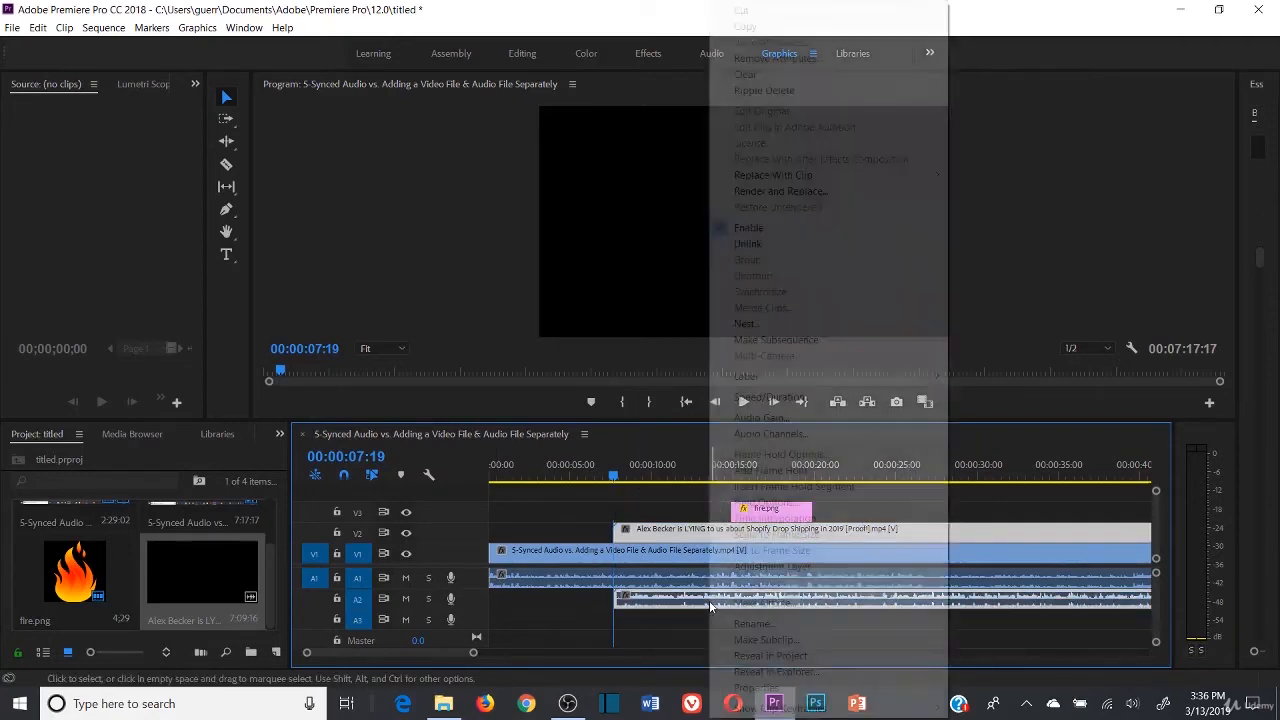
{"action": "left_click", "coordinate": [745, 243]}
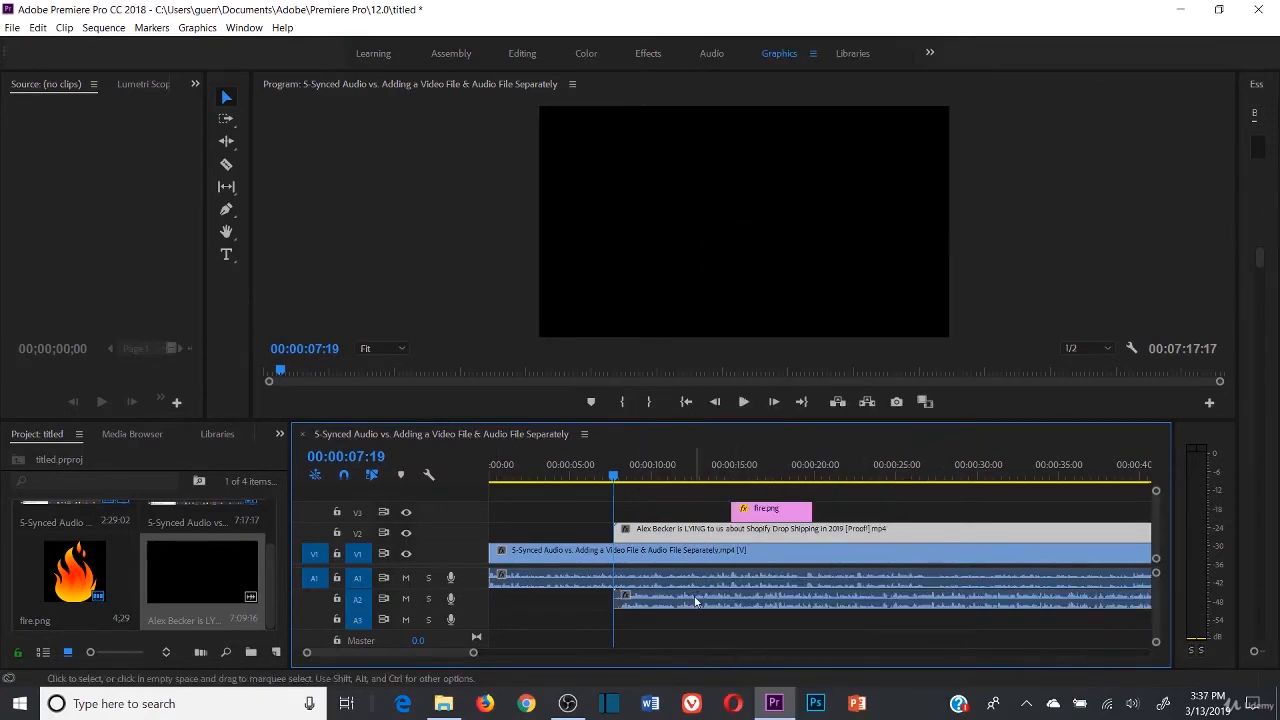
{"action": "right_click", "coordinate": [697, 601]}
{"action": "left_click", "coordinate": [752, 112]}
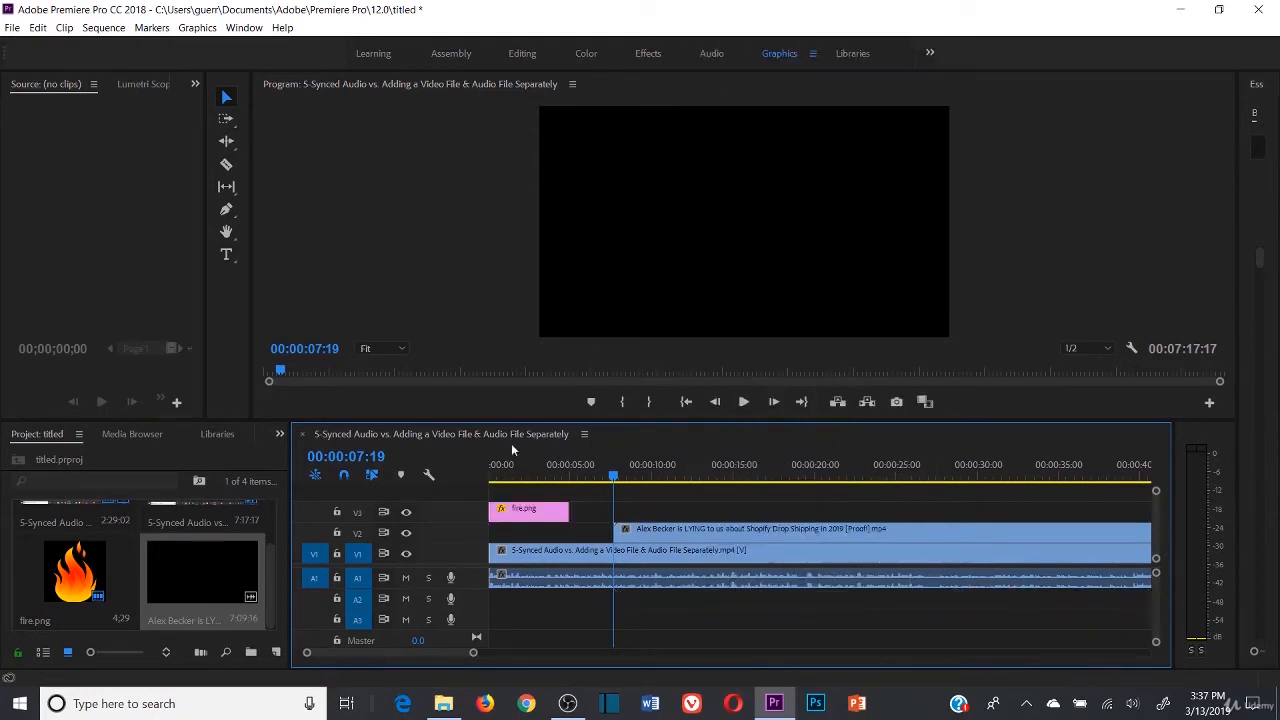
- Move fire.png on V3 to start at about 00:00:18 and the Shopify video on V2 to start at about 00:00:12
{"action": "left_click_drag", "start_coordinate": [522, 513], "coordinate": [822, 513]}
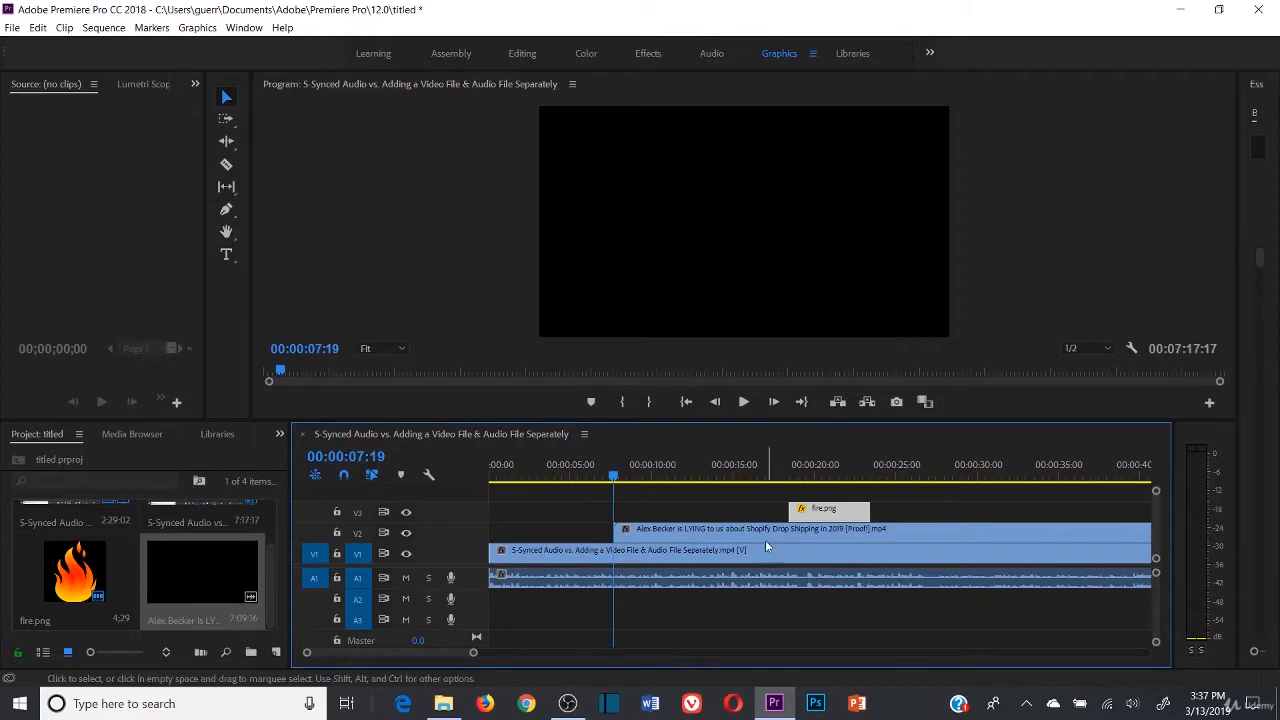
{"action": "left_click_drag", "start_coordinate": [750, 530], "coordinate": [827, 530]}
- Play the sequence from 00:00:01:18 and again from 00:00:11:14 to check how the V2 video overlays the main video
{"action": "left_click", "coordinate": [515, 470]}
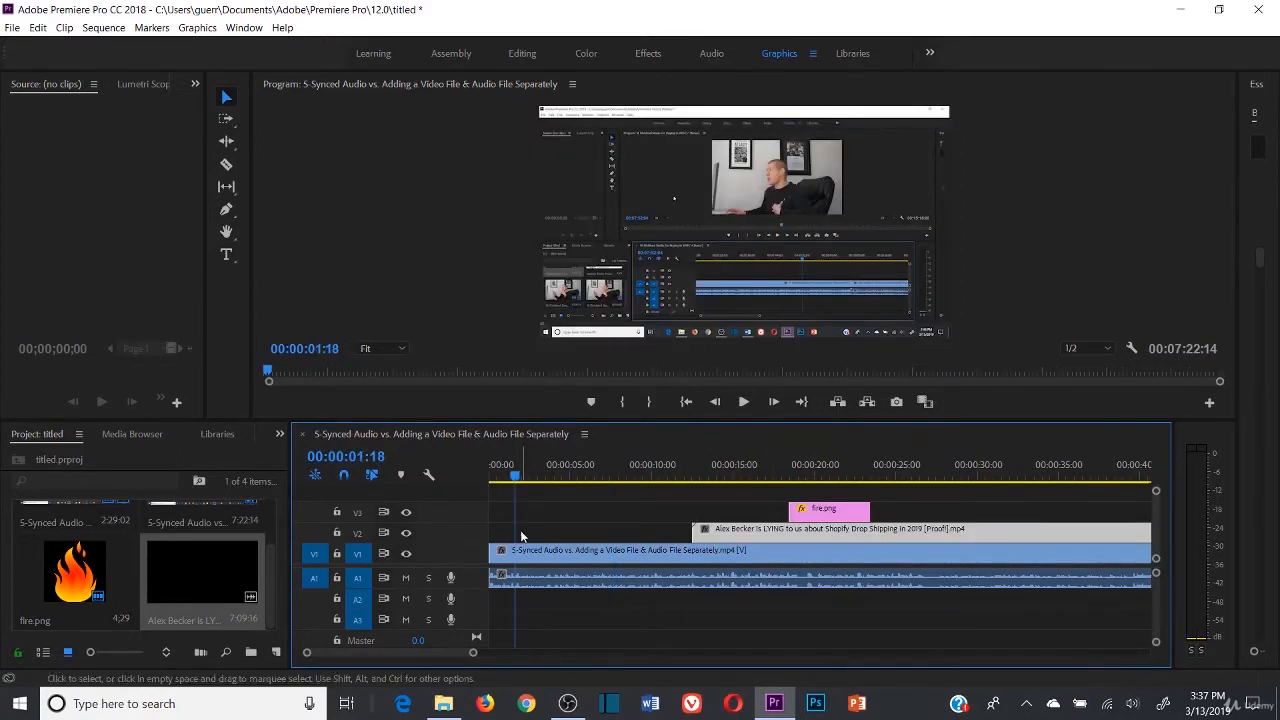
{"action": "left_click", "coordinate": [745, 402]}
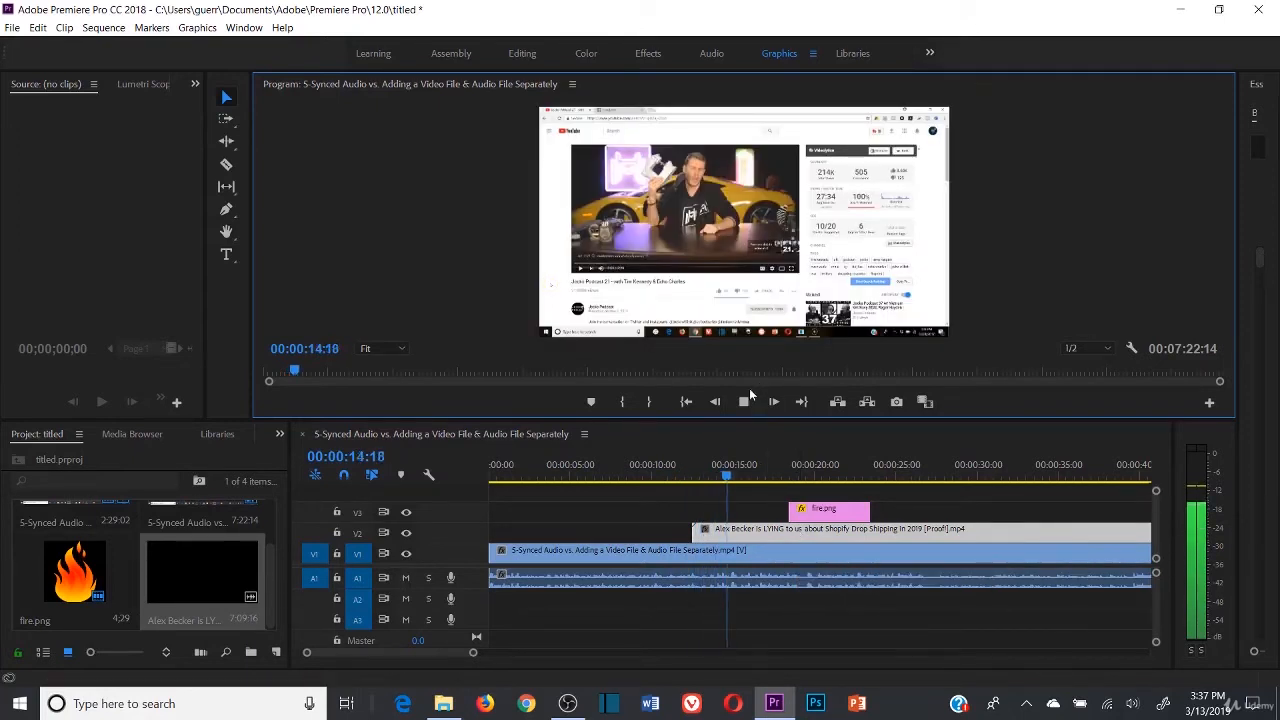
{"action": "key", "text": "space"}
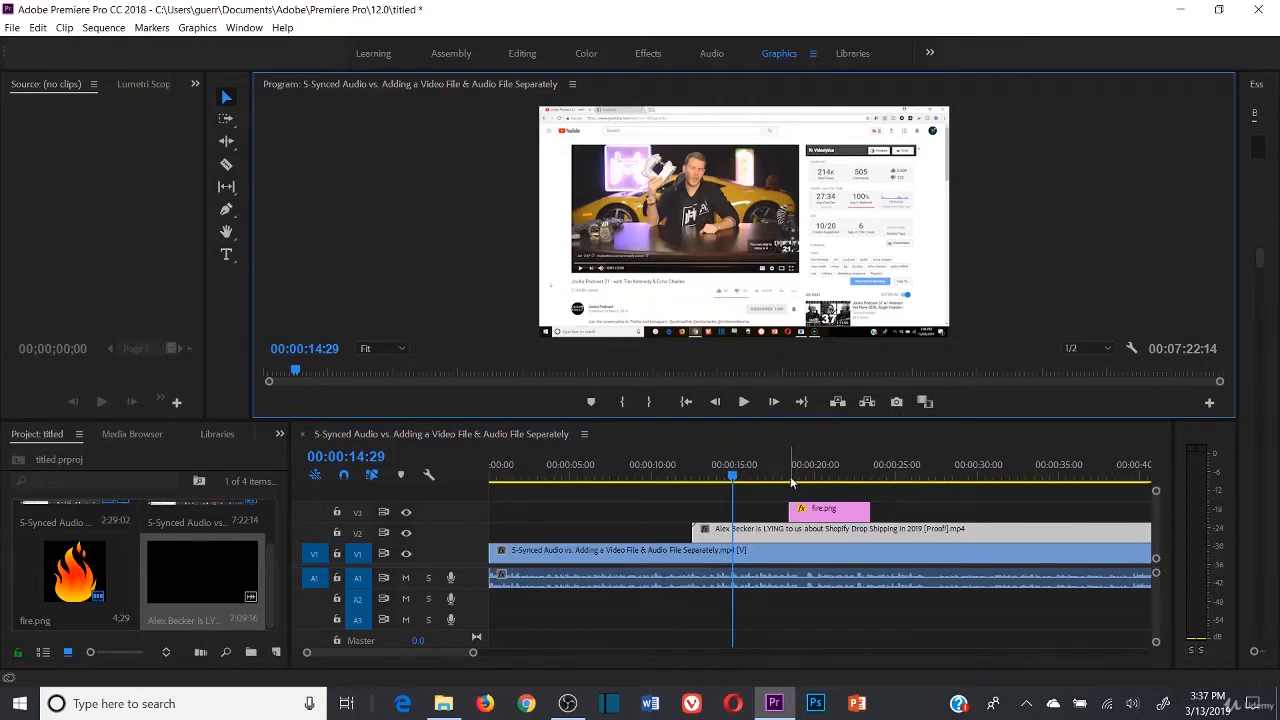
{"action": "left_click", "coordinate": [810, 528]}
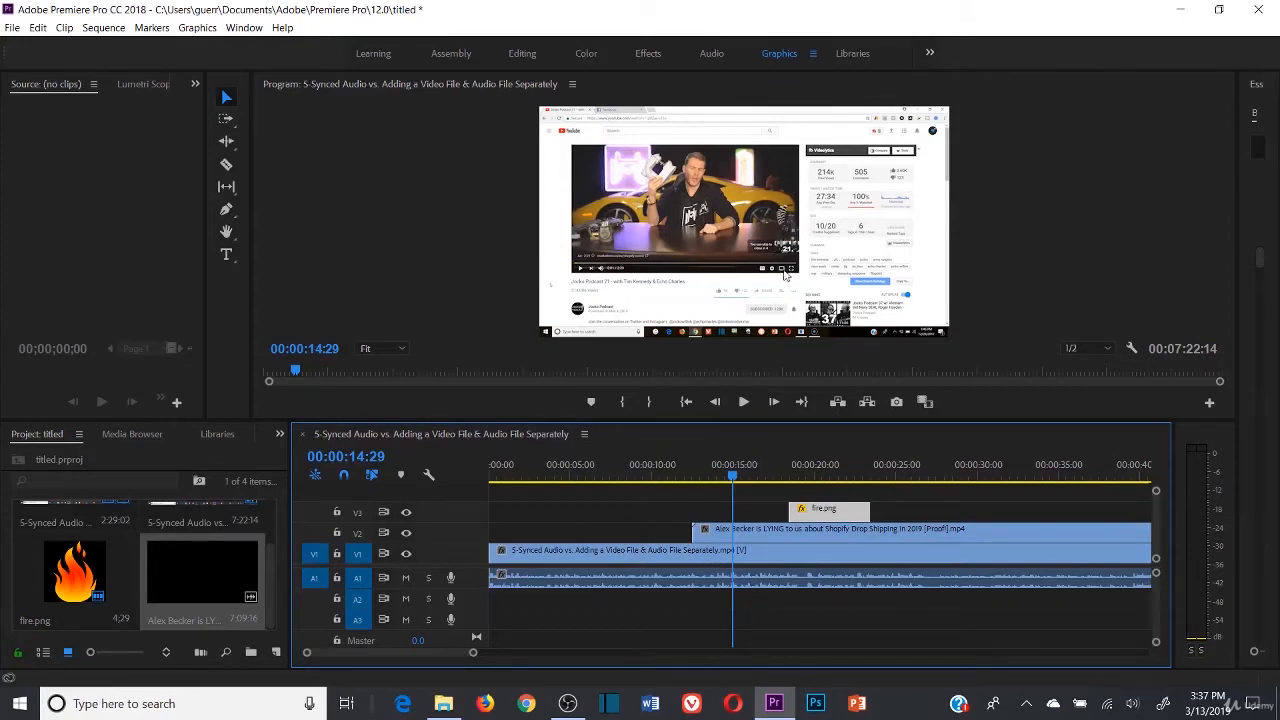
{"action": "left_click", "coordinate": [691, 504]}
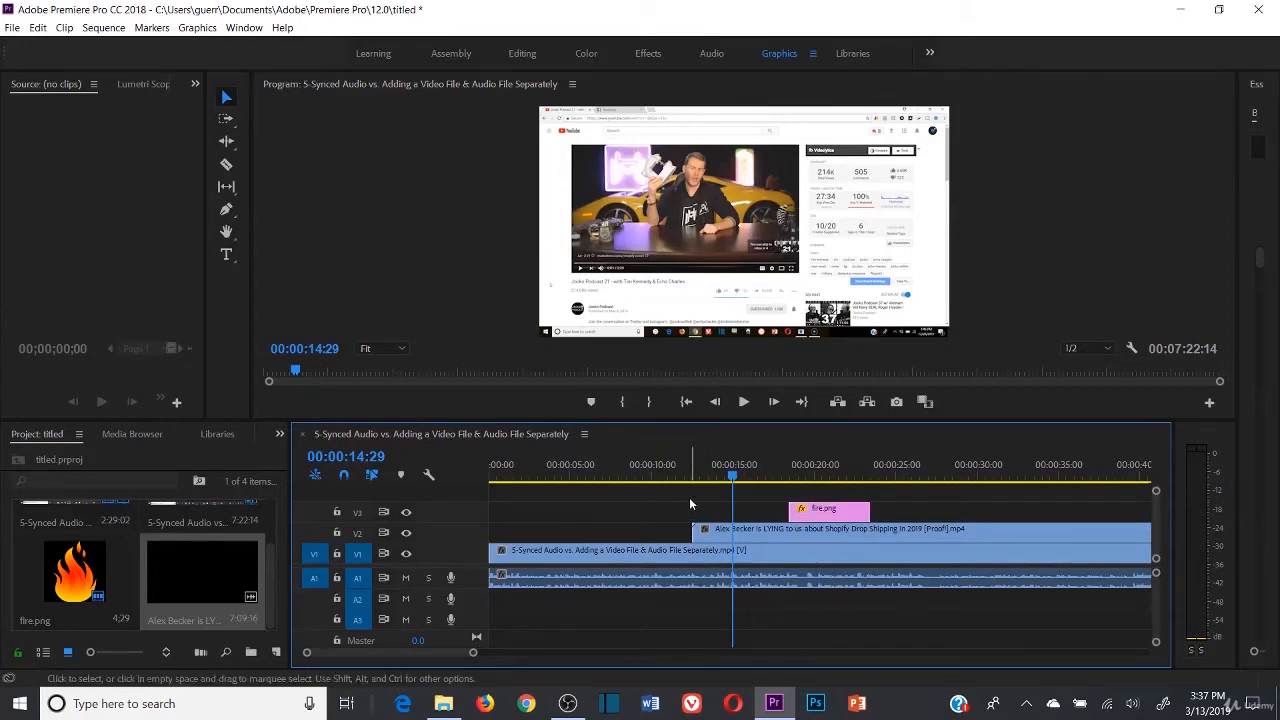
{"action": "left_click_drag", "start_coordinate": [731, 466], "coordinate": [677, 466]}
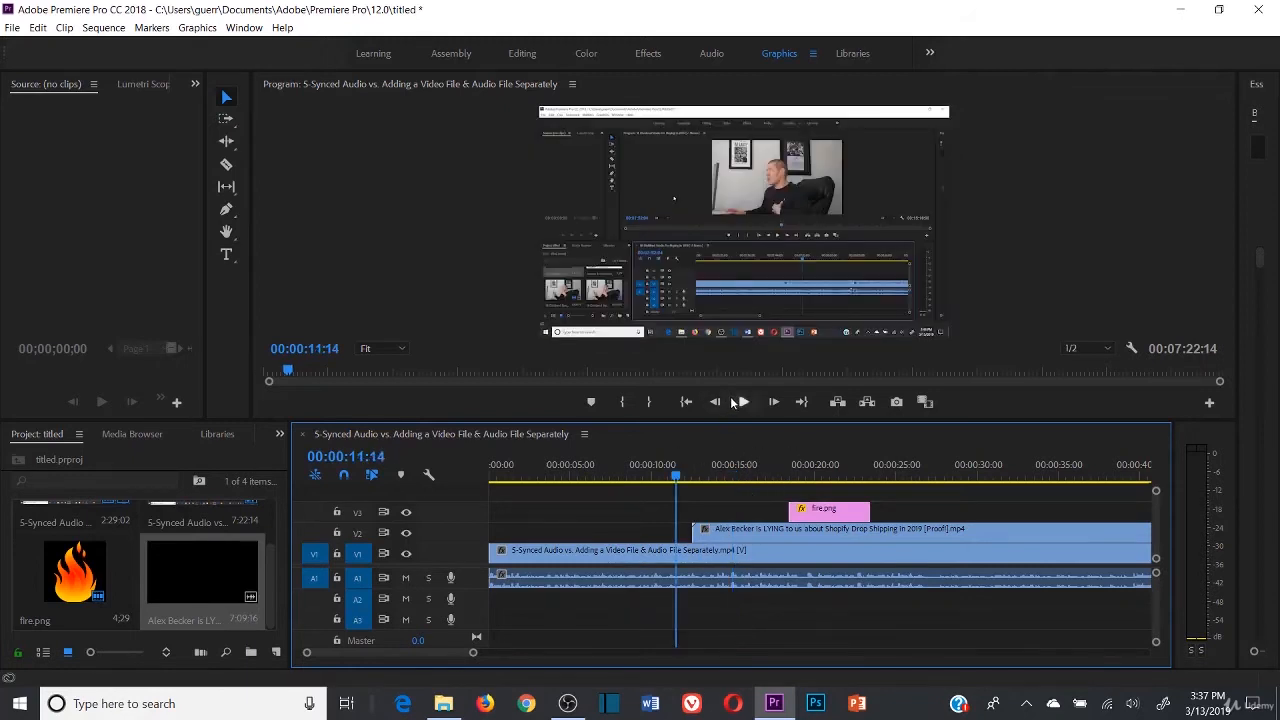
{"action": "left_click", "coordinate": [744, 401]}
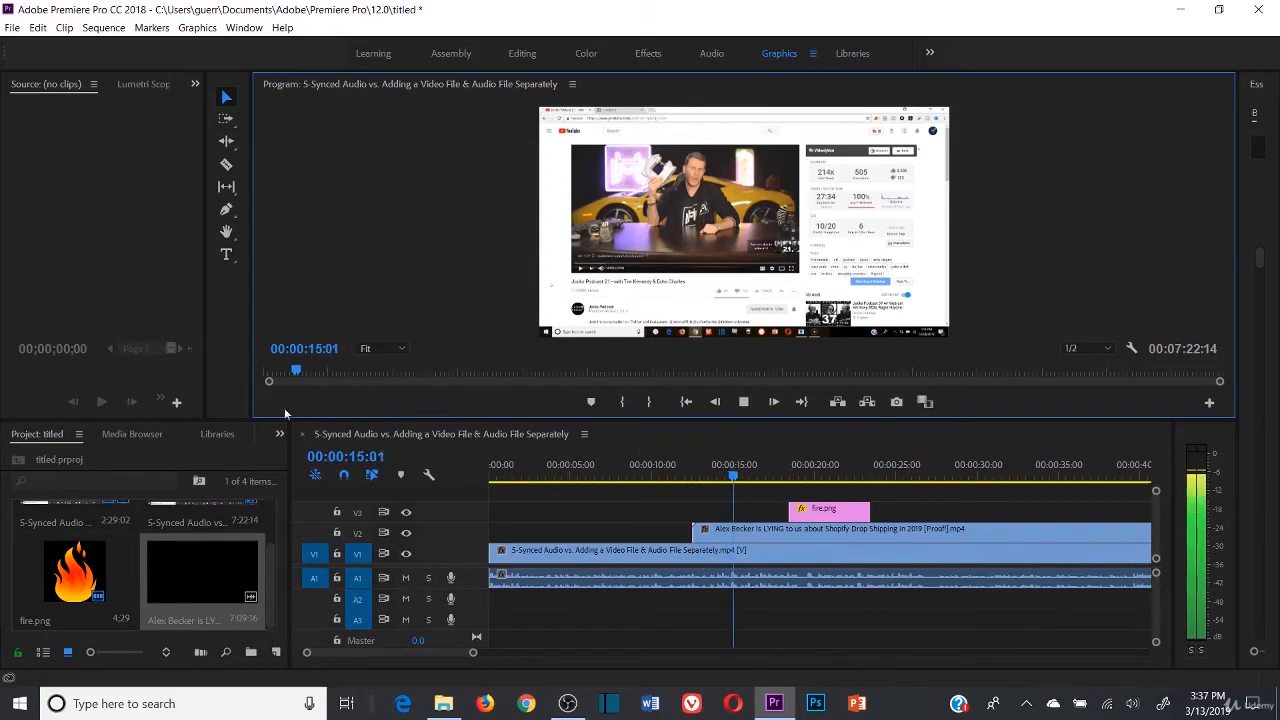
- Cut the Shopify video on V2 at about 00:00:22 with the Razor tool and ripple delete the part after the cut
{"action": "left_click", "coordinate": [226, 165]}
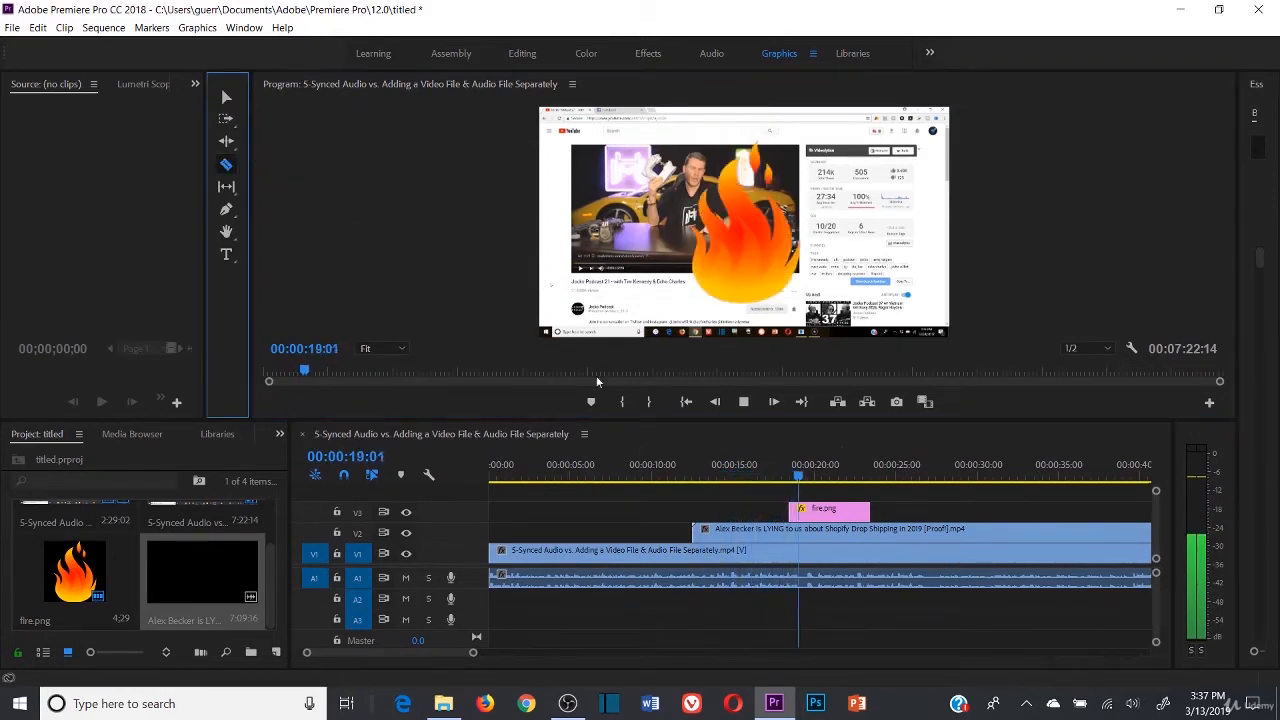
{"action": "left_click", "coordinate": [848, 533]}
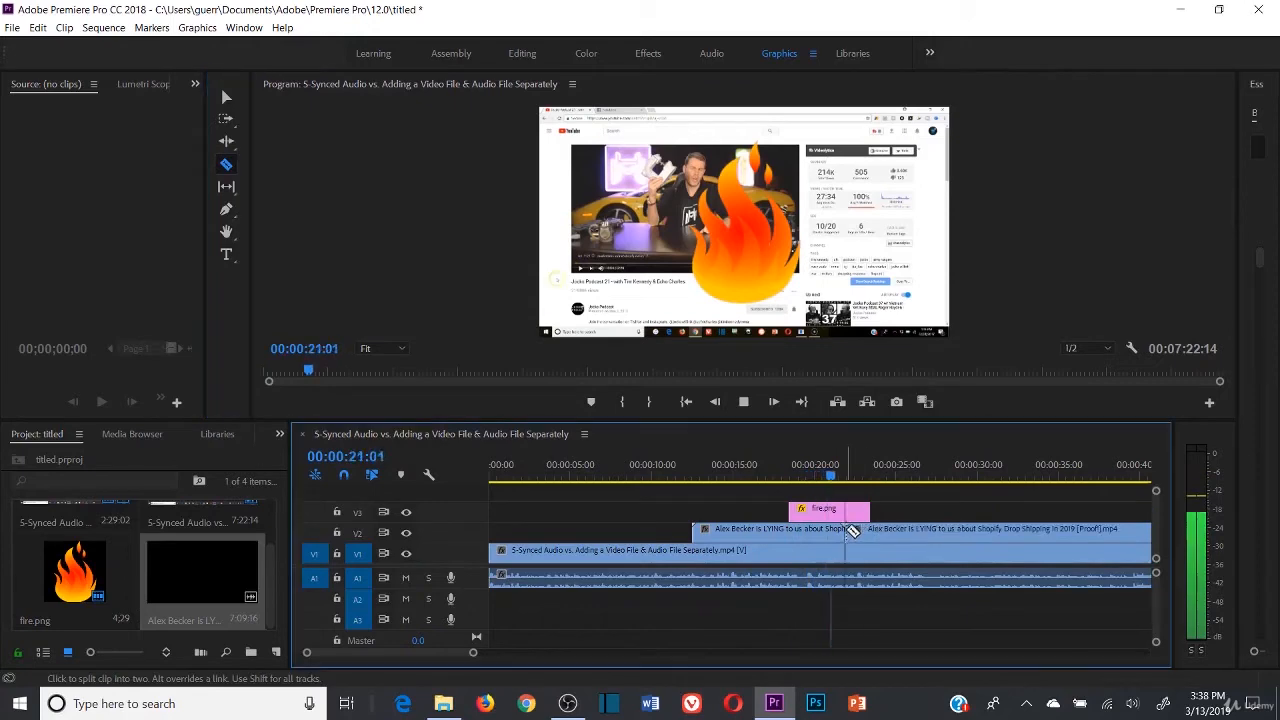
{"action": "left_click", "coordinate": [752, 406]}
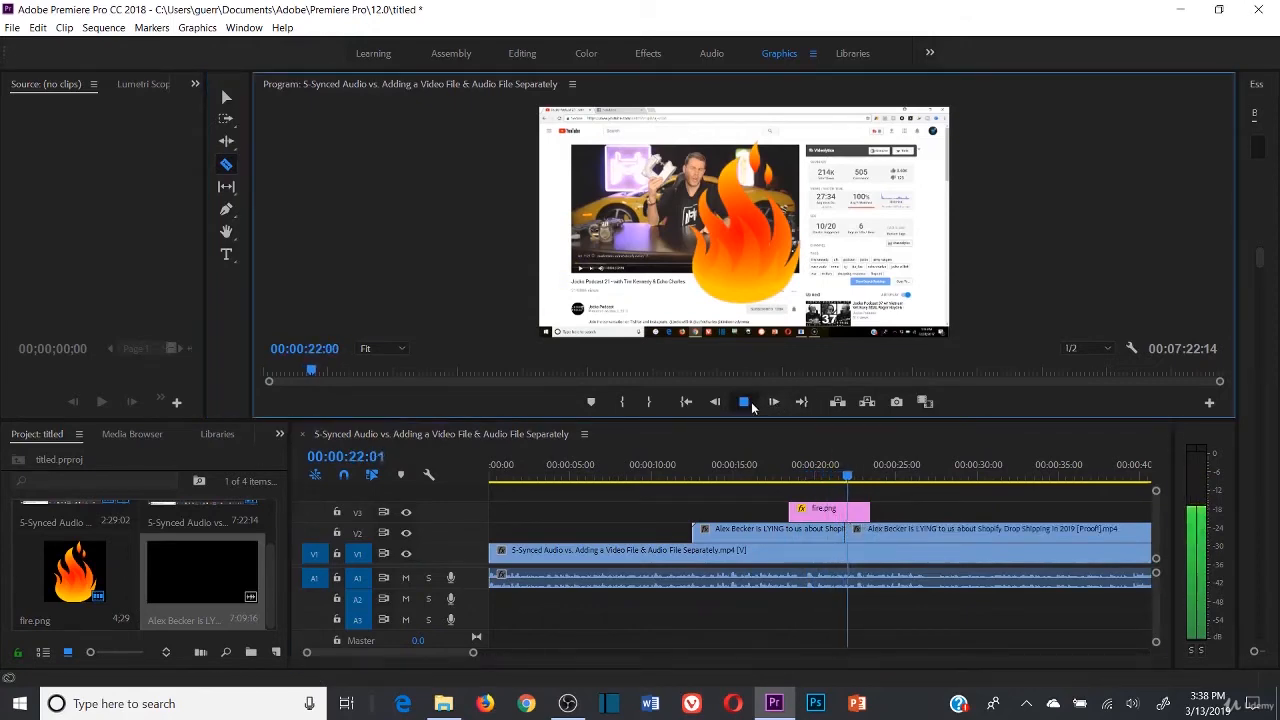
{"action": "right_click", "coordinate": [858, 530]}
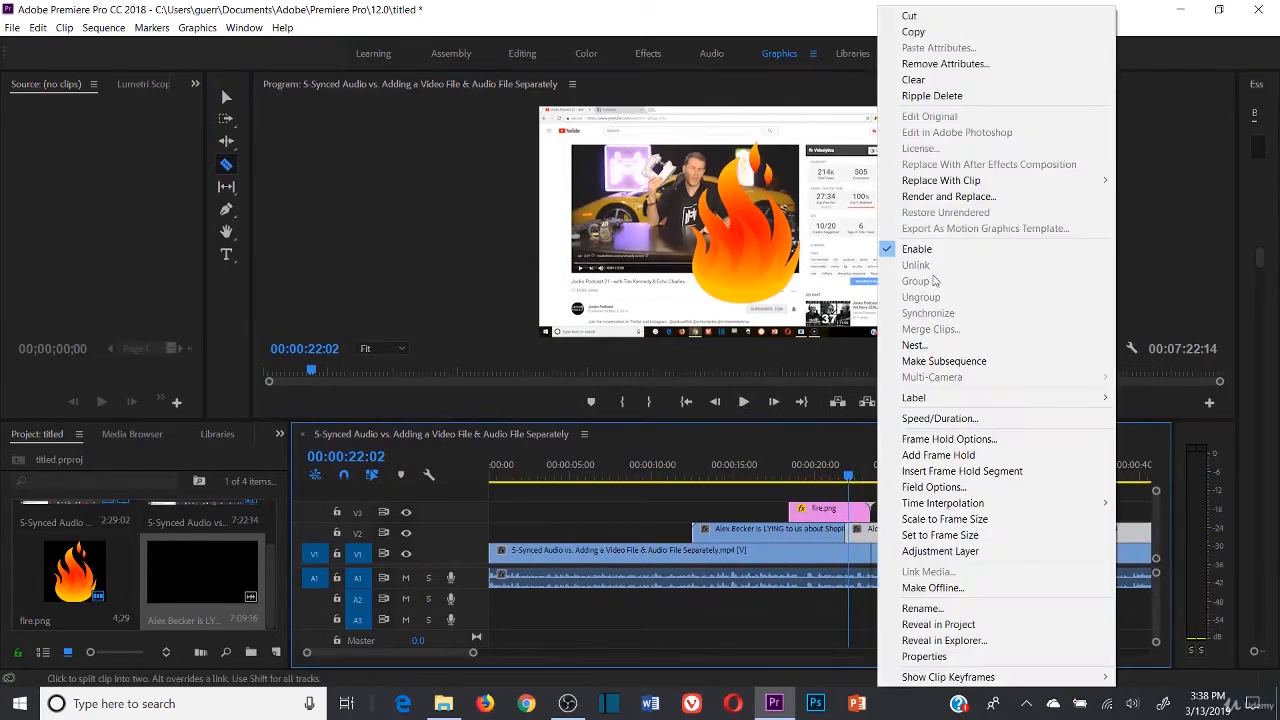
{"action": "left_click", "coordinate": [920, 91]}
- Return to the Selection tool and play the sequence from about 00:00:07 to 00:00:25:05 to review both overlays
{"action": "left_click", "coordinate": [668, 474]}
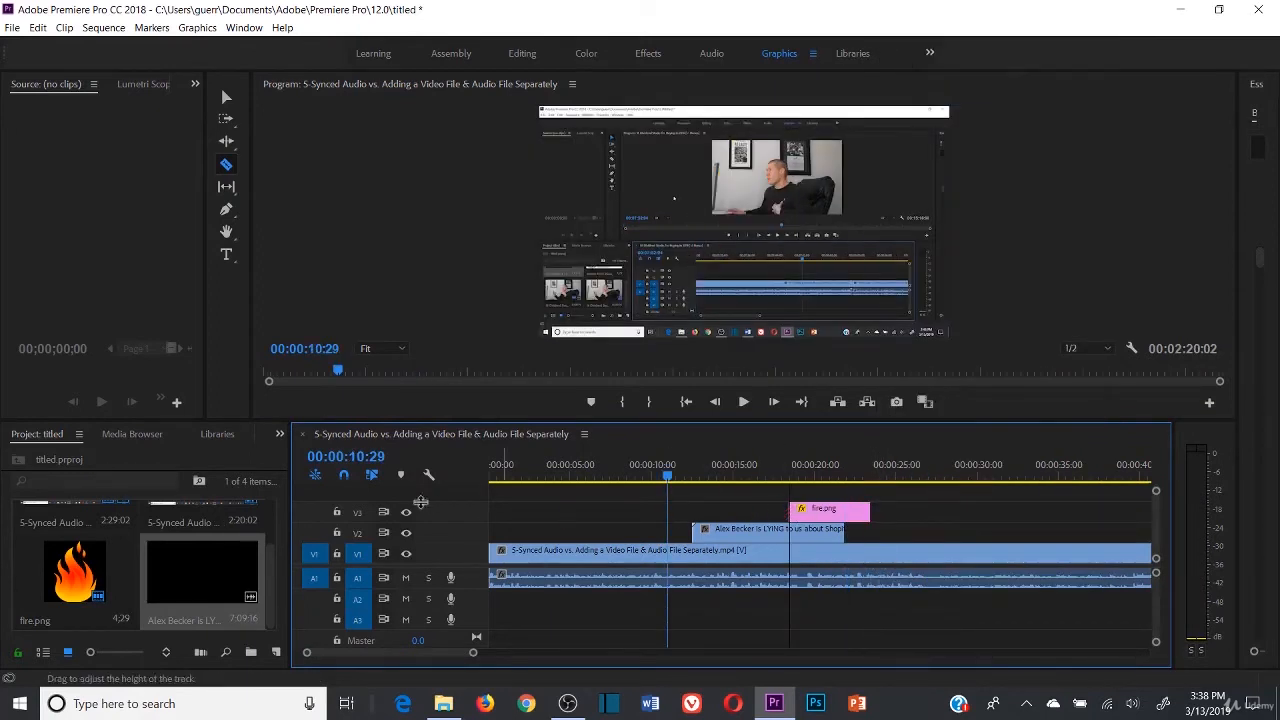
{"action": "left_click", "coordinate": [226, 97]}
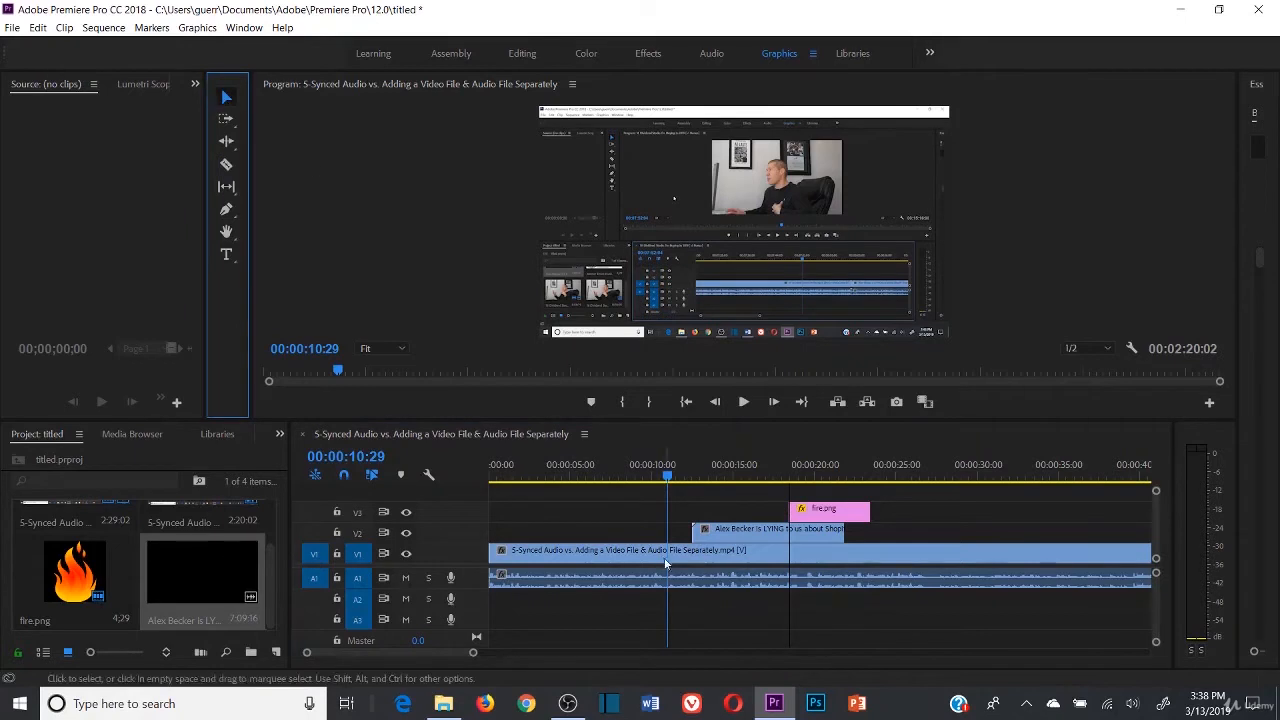
{"action": "left_click", "coordinate": [809, 479]}
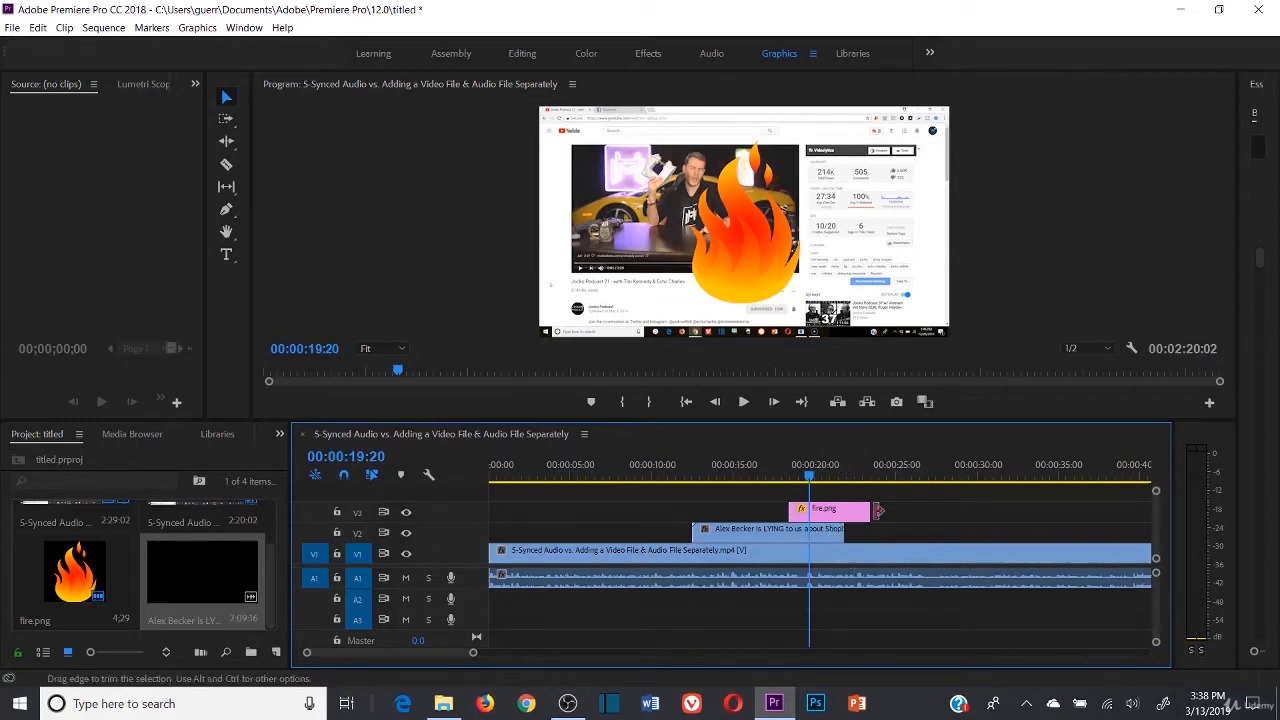
{"action": "left_click", "coordinate": [611, 470]}
{"action": "left_click", "coordinate": [745, 402]}
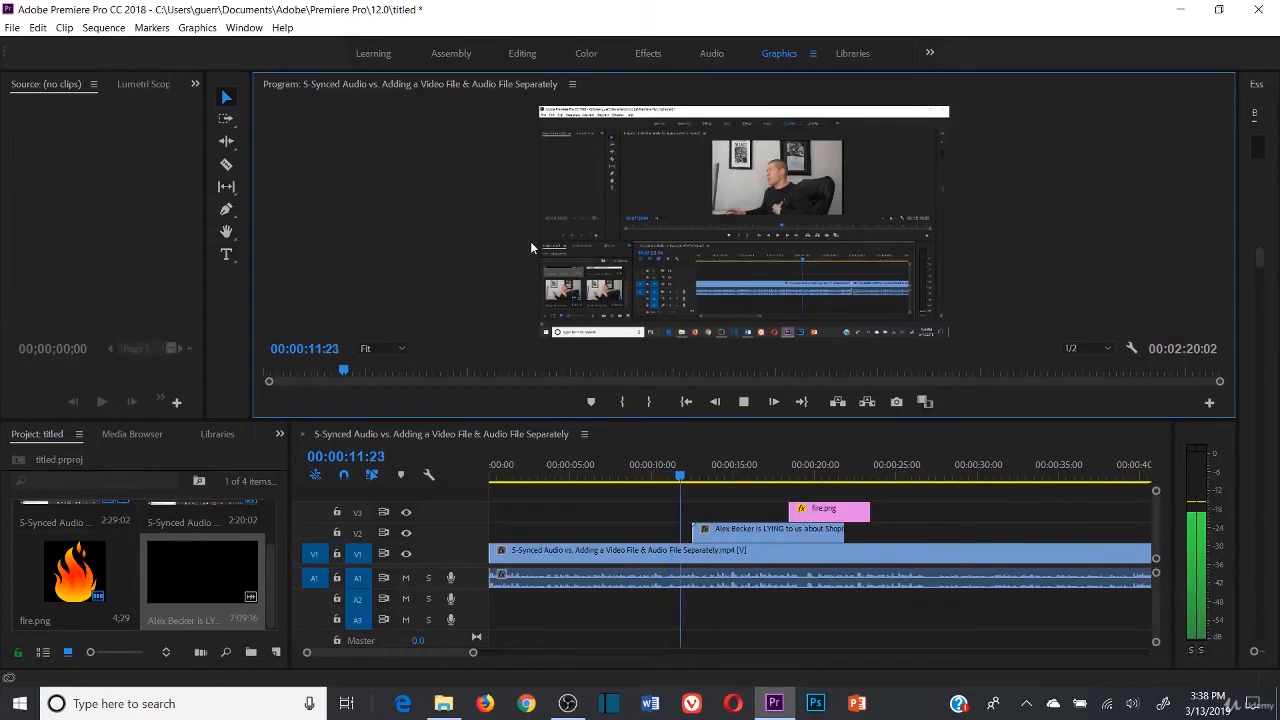
{"action": "left_click", "coordinate": [745, 402]}
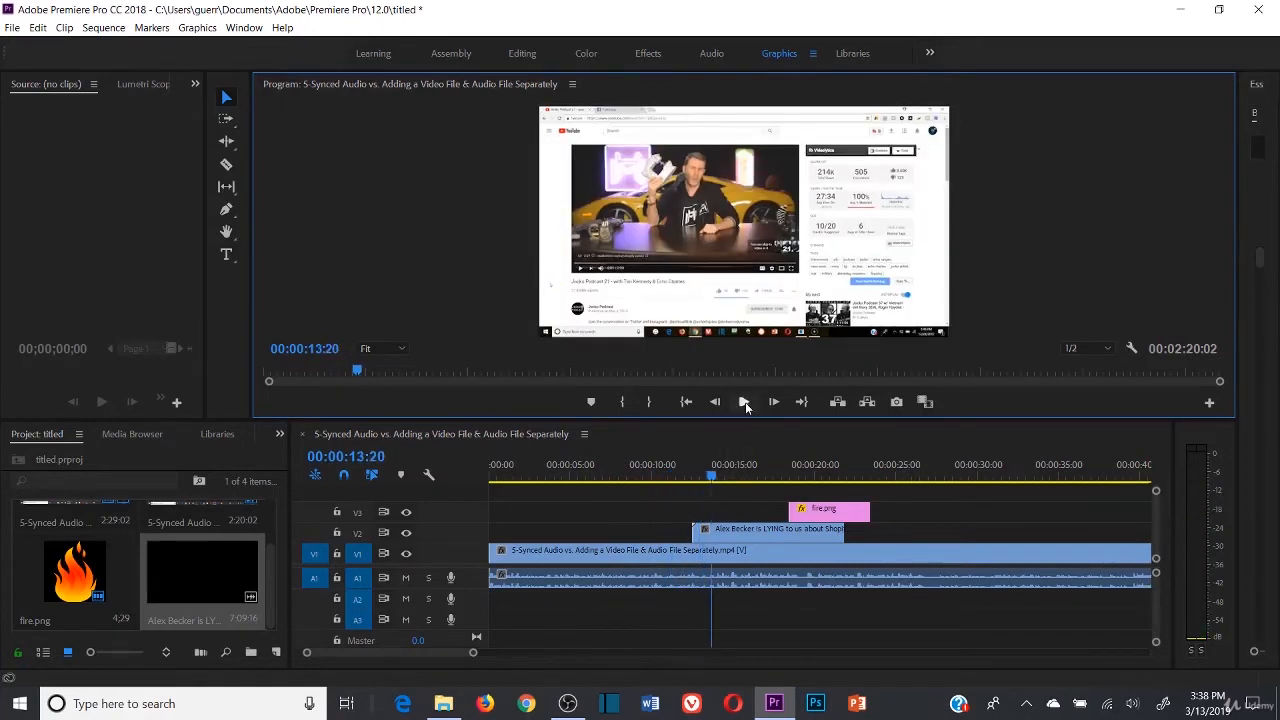
{"action": "left_click", "coordinate": [745, 402]}
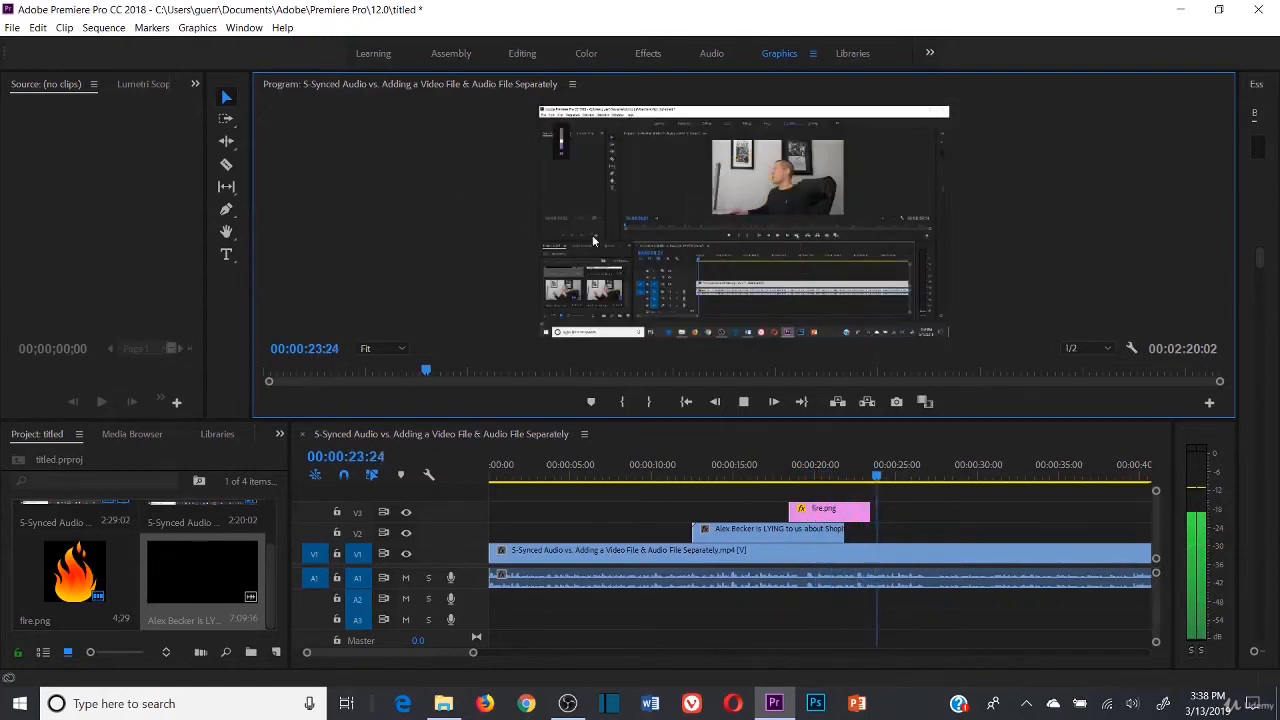
{"action": "left_click", "coordinate": [753, 400]}
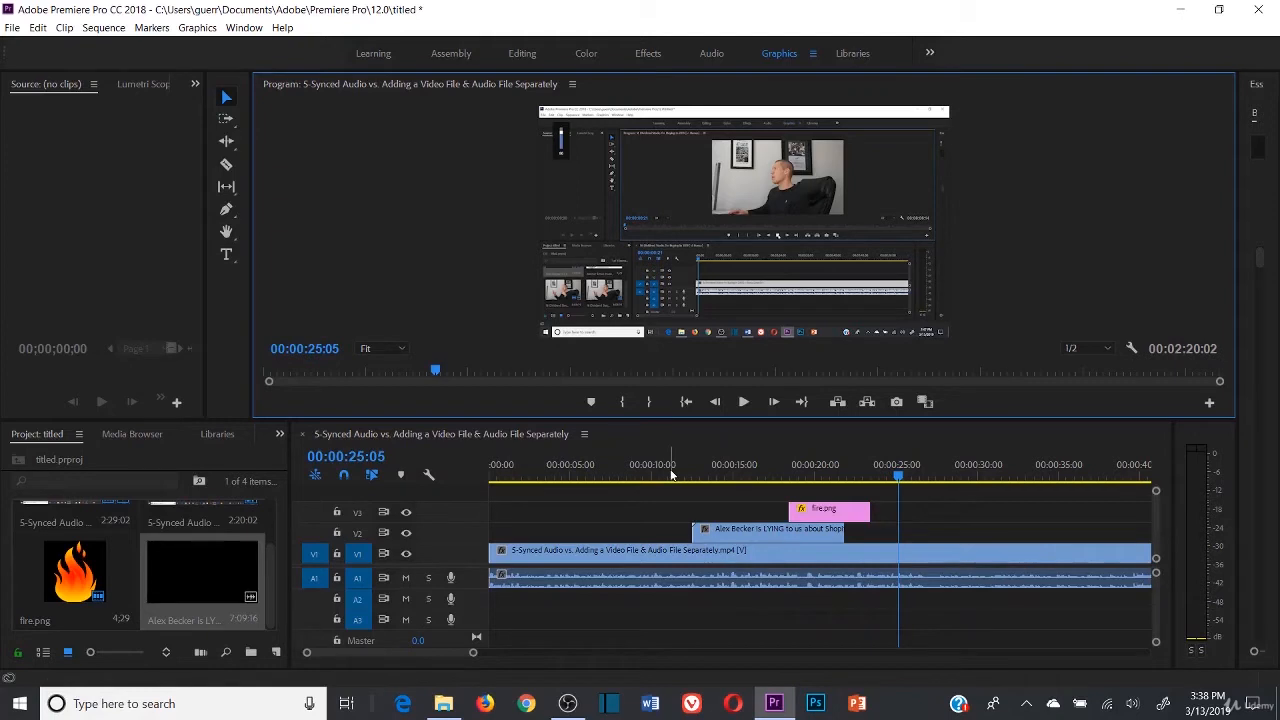
- Move fire.png down to V2 at about 00:00:23 and the trimmed Shopify video up to V3 at about 00:00:19
{"action": "left_click_drag", "start_coordinate": [843, 510], "coordinate": [894, 531]}
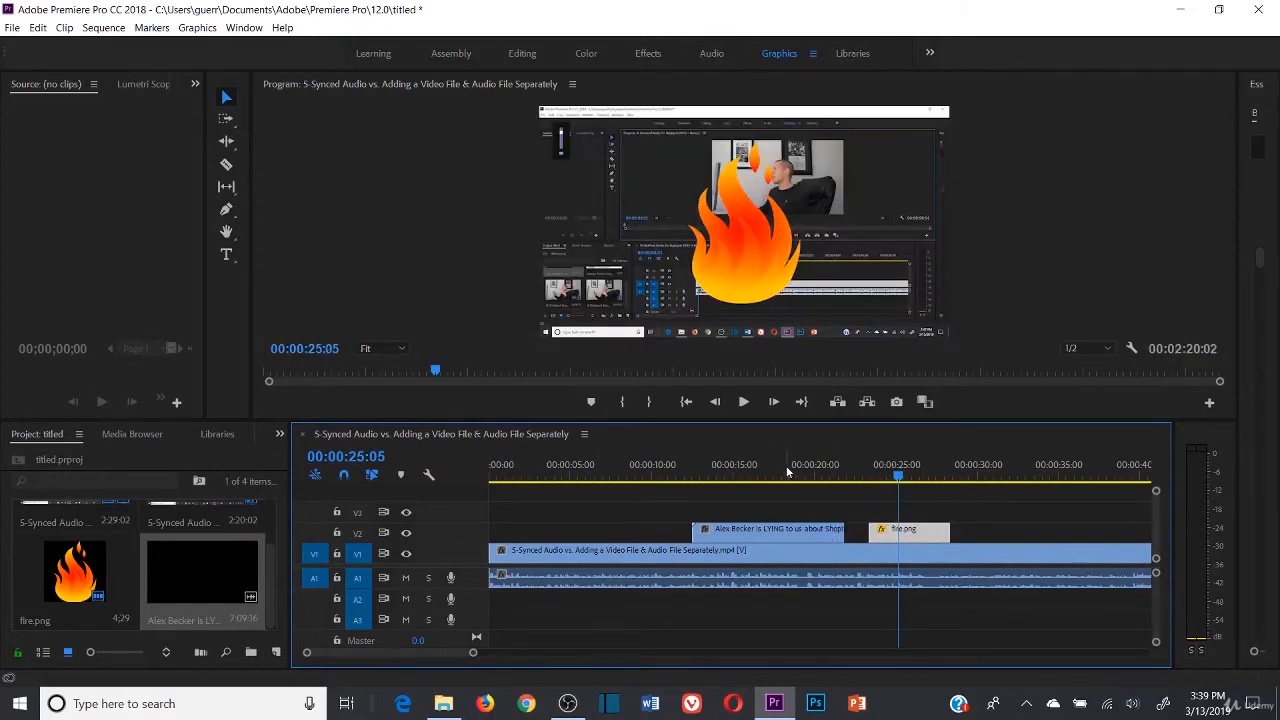
{"action": "left_click", "coordinate": [787, 471]}
{"action": "left_click_drag", "start_coordinate": [842, 529], "coordinate": [908, 518]}
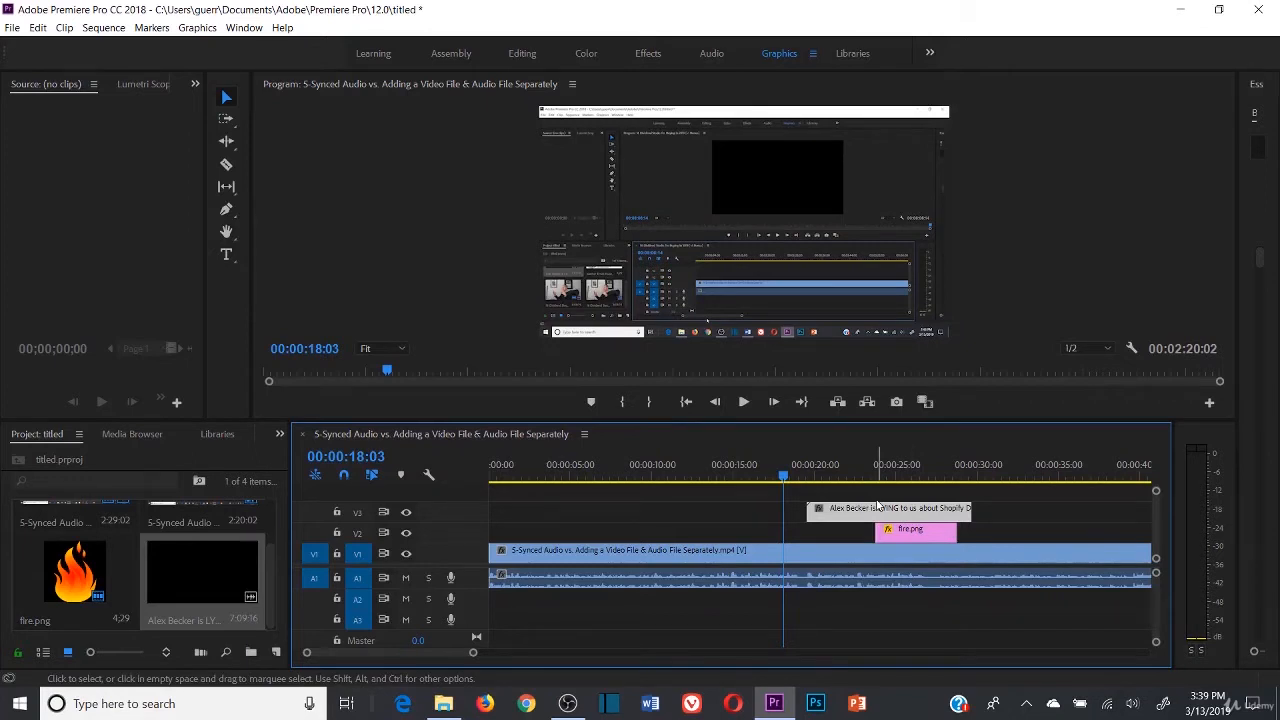
- Import the video "16 Dividend Stocks I'm Buying in 2019 [+1 Bonus]" from the BG Media(Final) folder
{"action": "double_click", "coordinate": [138, 527]}
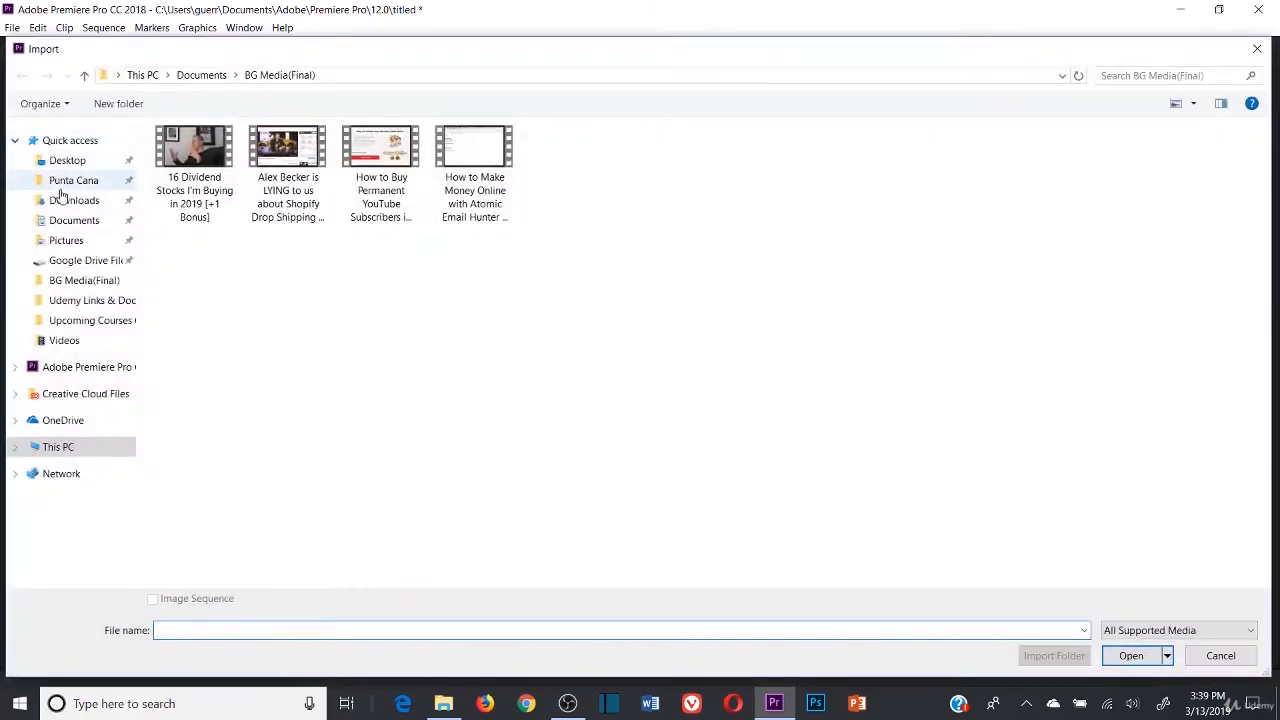
{"action": "left_click", "coordinate": [60, 201]}
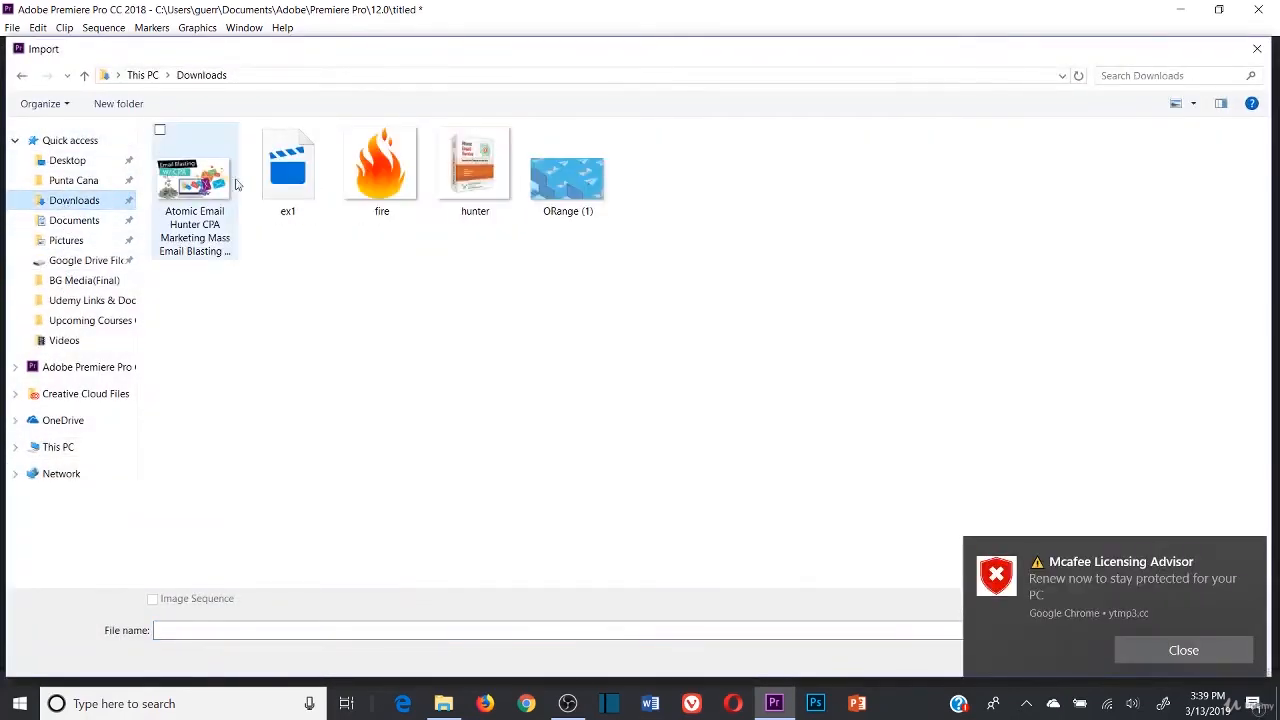
{"action": "left_click", "coordinate": [289, 185]}
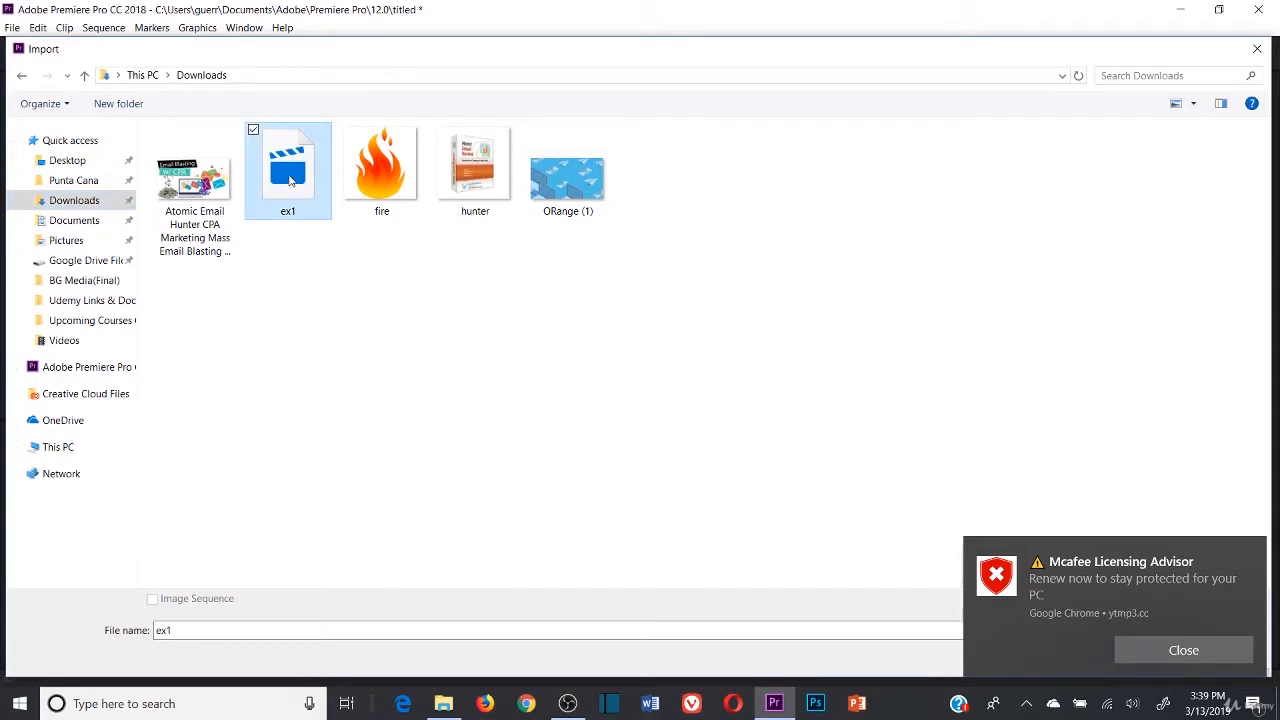
{"action": "right_click", "coordinate": [290, 174]}
{"action": "left_click", "coordinate": [346, 383]}
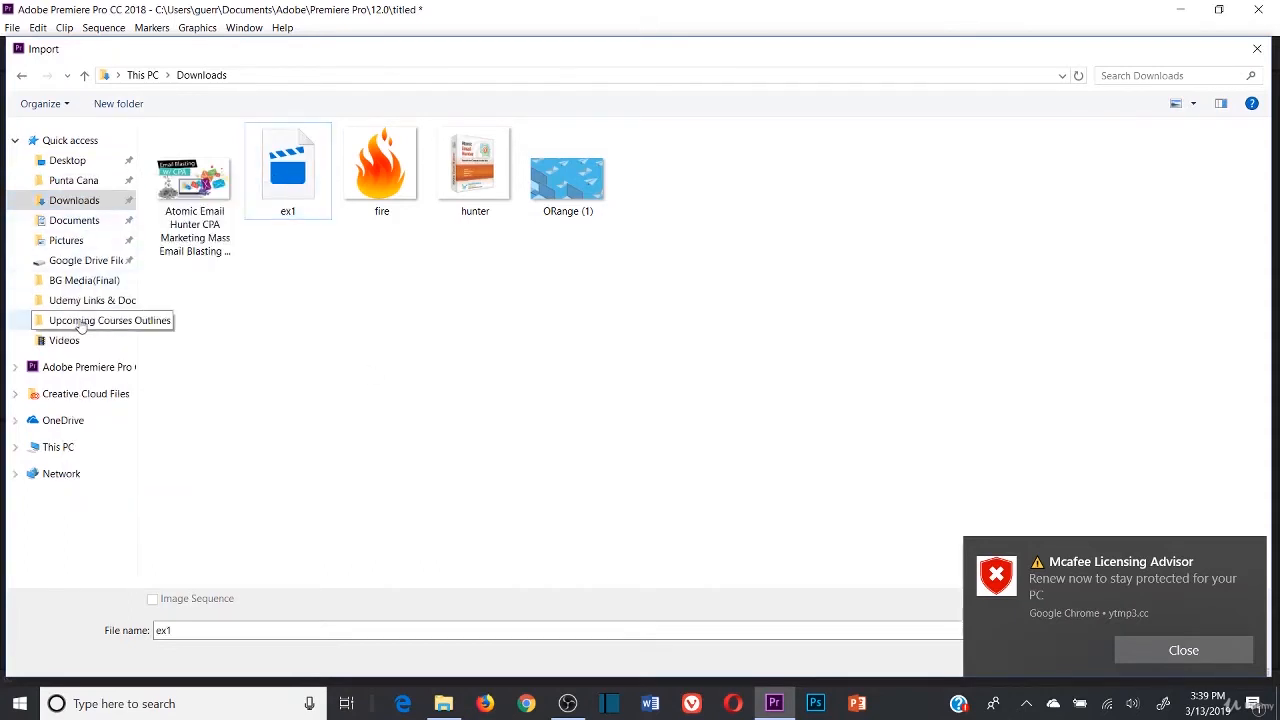
{"action": "left_click", "coordinate": [75, 284]}
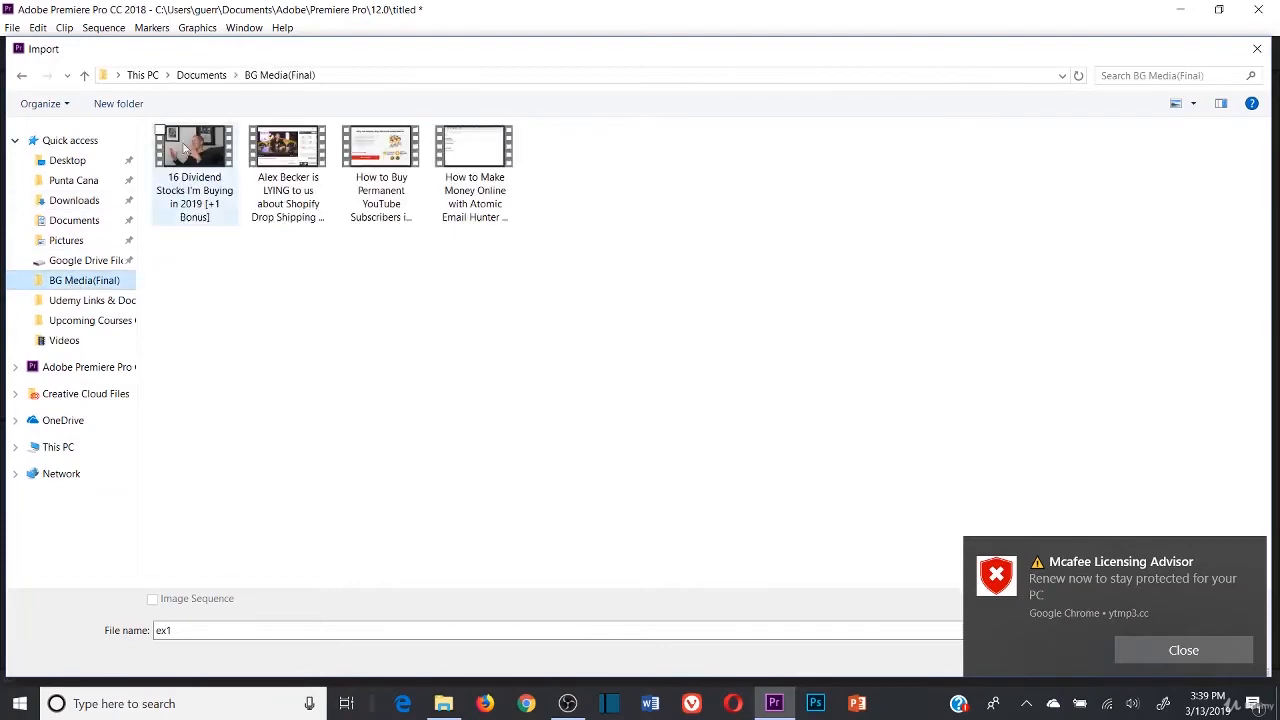
{"action": "double_click", "coordinate": [185, 185]}
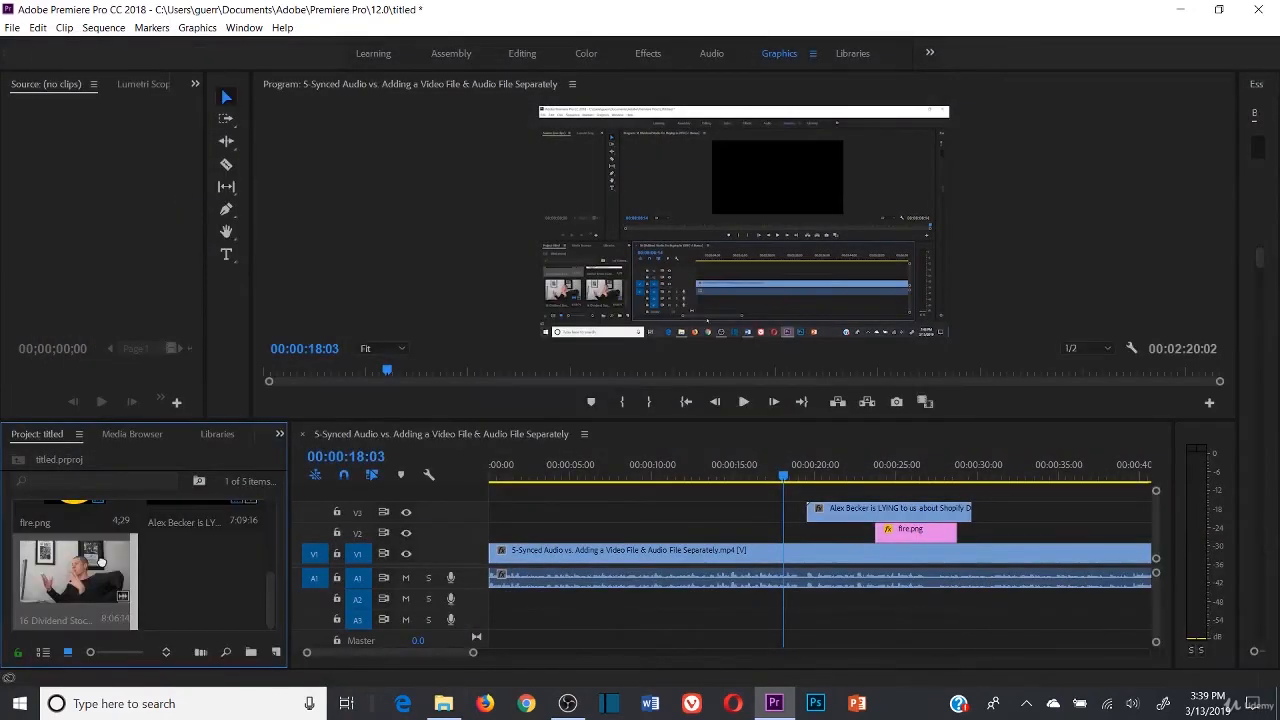
- Place the 16 Dividend Stocks video on V4 at 00:00:03:16, unlink its audio, and ripple delete the video part
{"action": "left_click_drag", "start_coordinate": [100, 563], "coordinate": [566, 510]}
{"action": "right_click", "coordinate": [670, 498]}
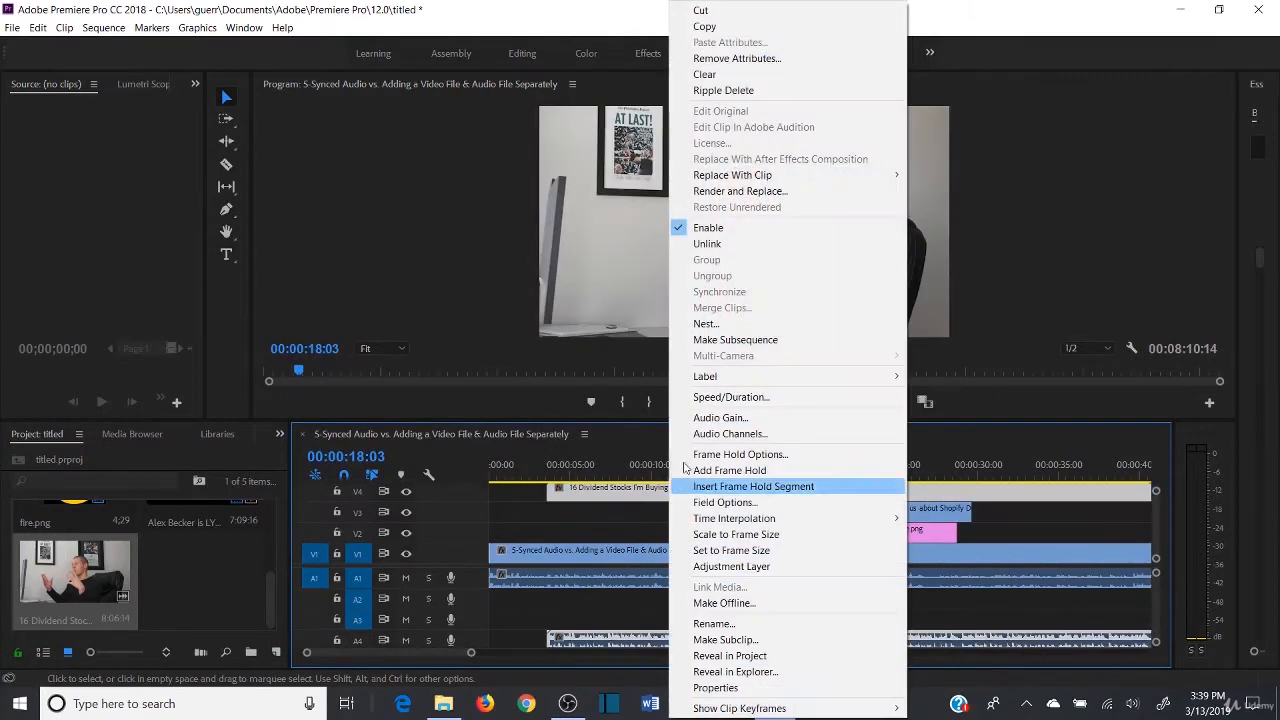
{"action": "left_click", "coordinate": [707, 245]}
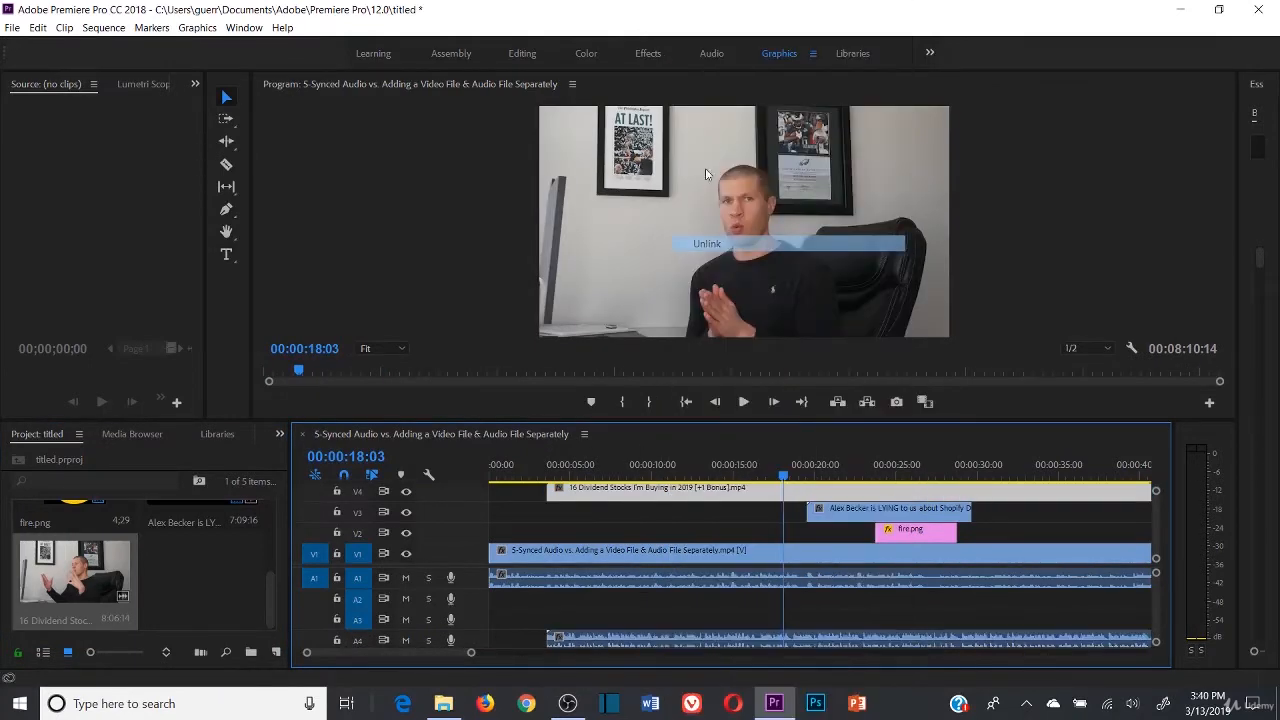
{"action": "right_click", "coordinate": [671, 497]}
{"action": "left_click", "coordinate": [725, 96]}
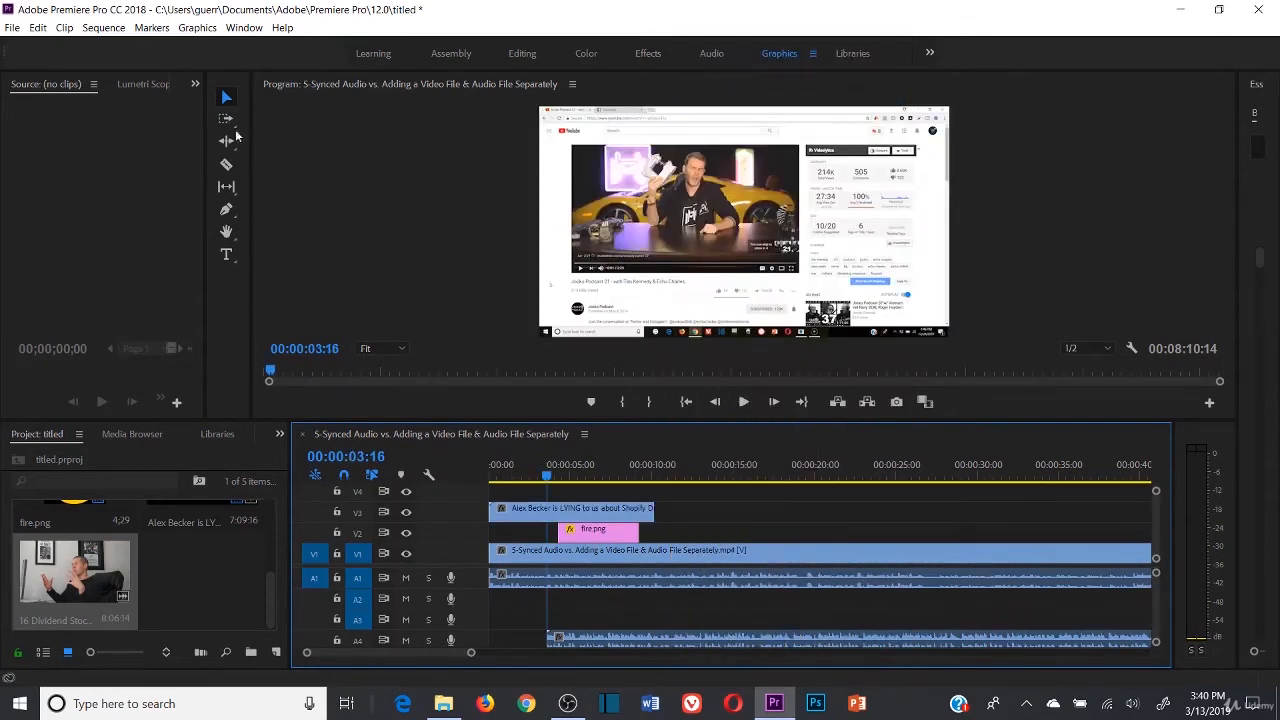
- Shift the Shopify clip on V3 to about 00:00:05 and move the separated audio up to A2, starting at 00:00:02:28
{"action": "left_click", "coordinate": [227, 98]}
{"action": "left_click_drag", "start_coordinate": [601, 513], "coordinate": [706, 598]}
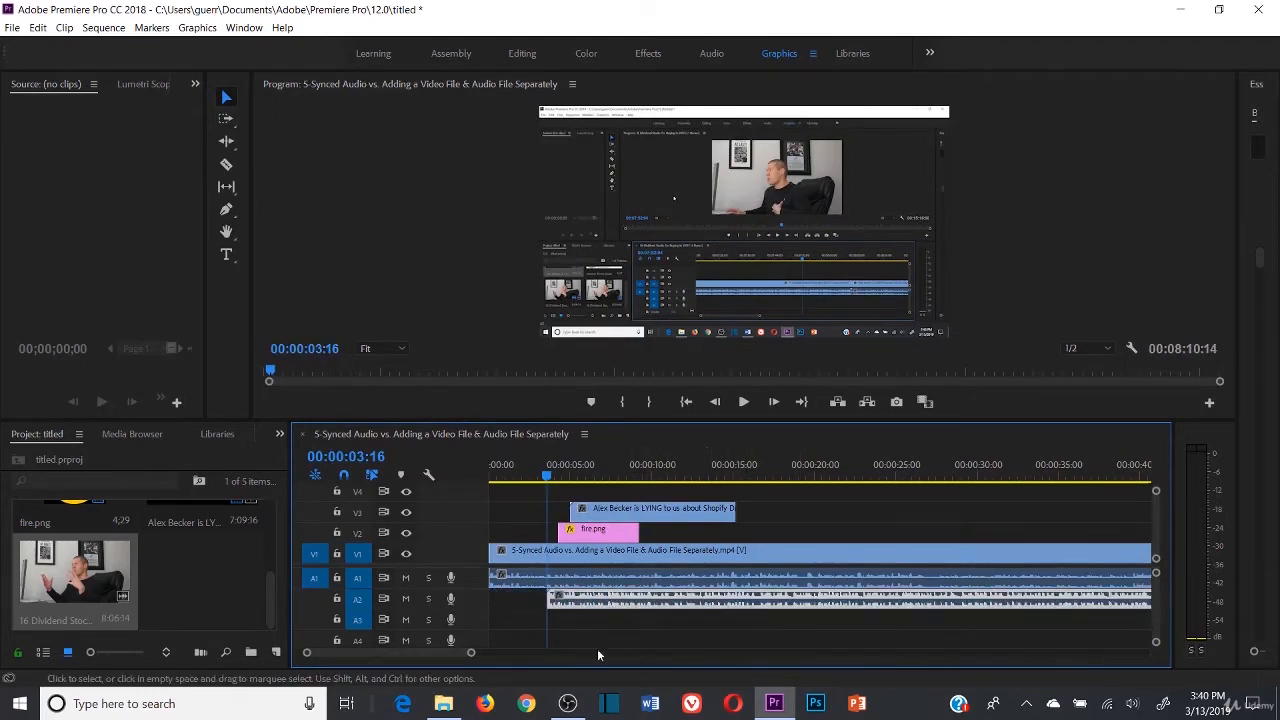
{"action": "left_click_drag", "start_coordinate": [470, 657], "coordinate": [380, 654]}
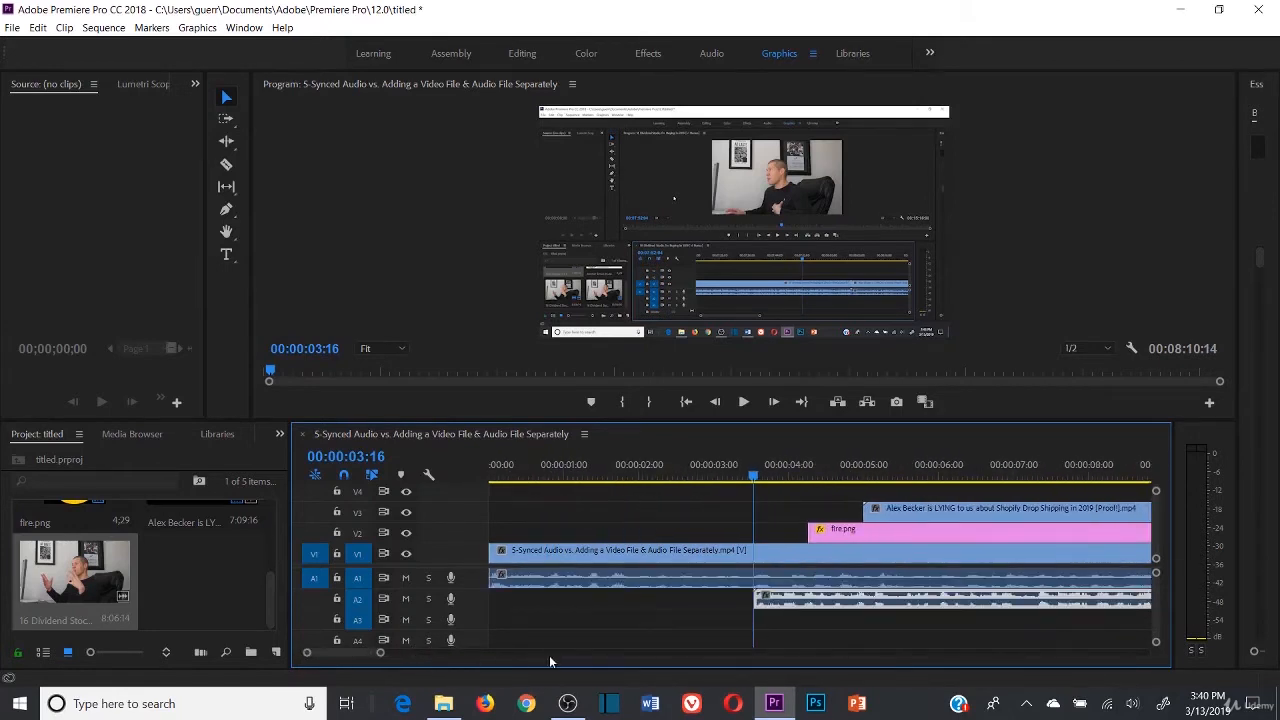
{"action": "left_click", "coordinate": [708, 468]}
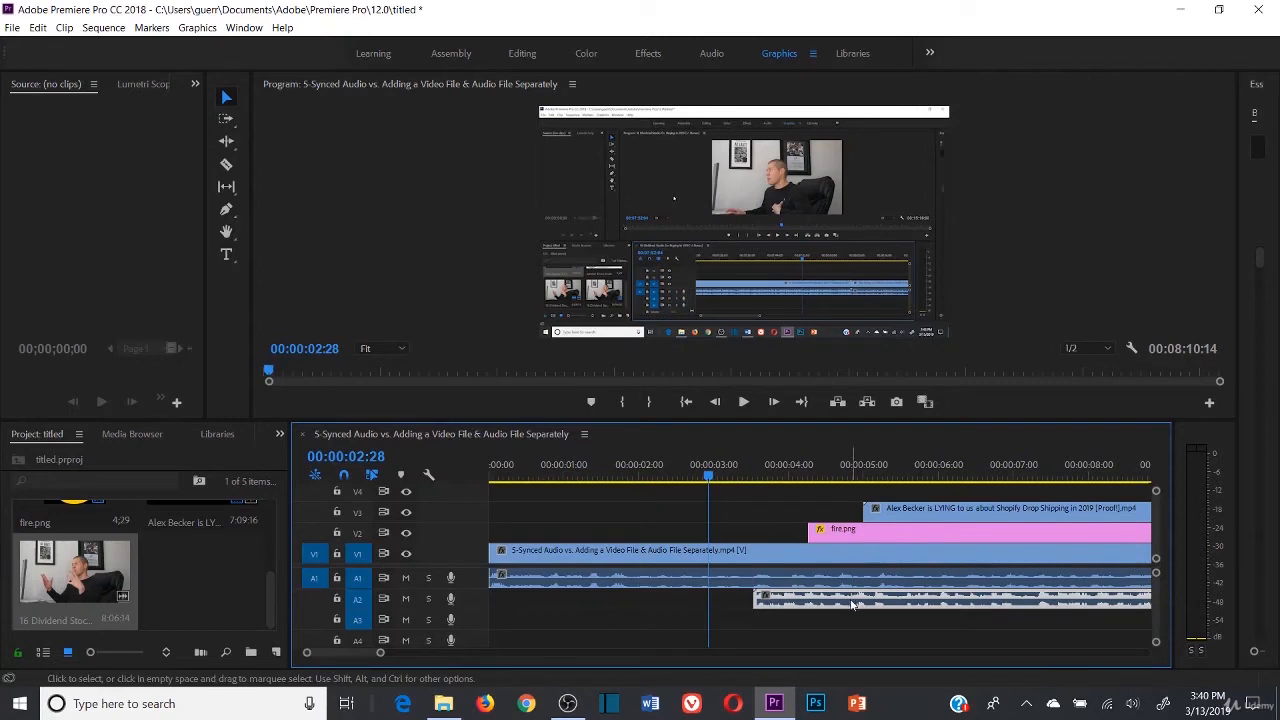
{"action": "left_click_drag", "start_coordinate": [852, 604], "coordinate": [731, 601]}
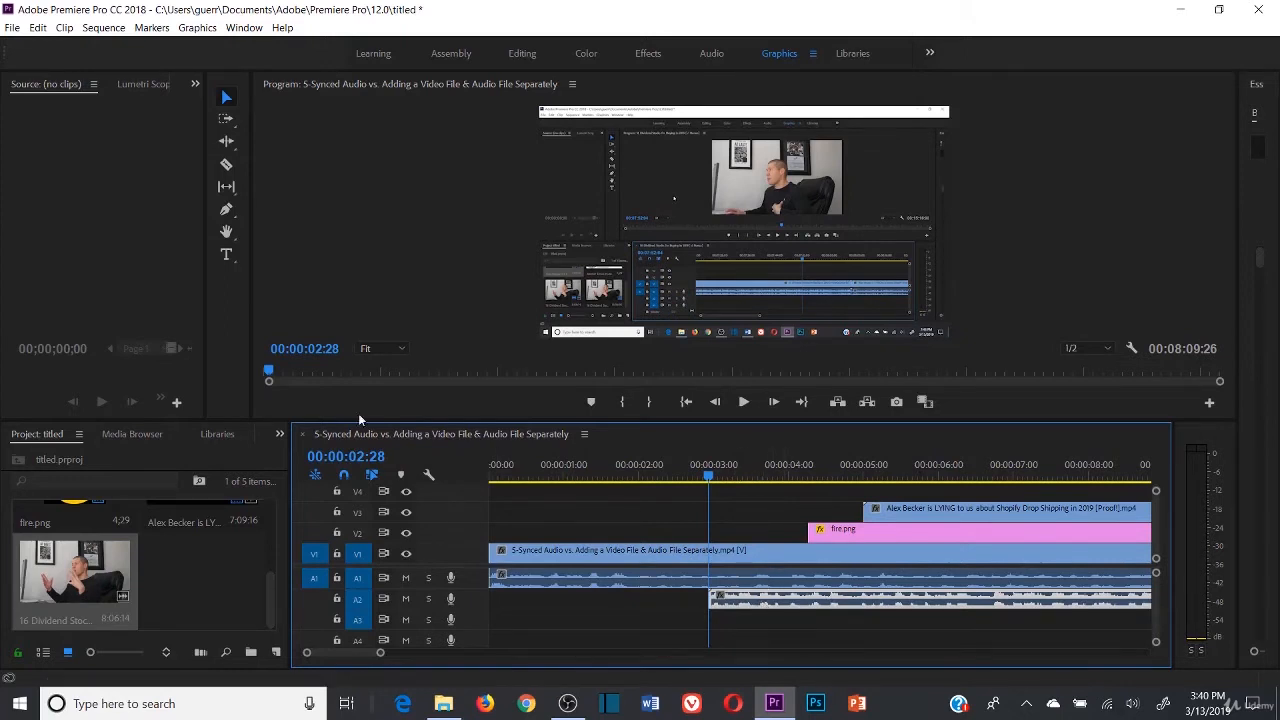
- Cut the A2 audio at about 00:00:07 with the Razor tool and move the part after the cut earlier
{"action": "left_click", "coordinate": [226, 164]}
{"action": "left_click", "coordinate": [1000, 598]}
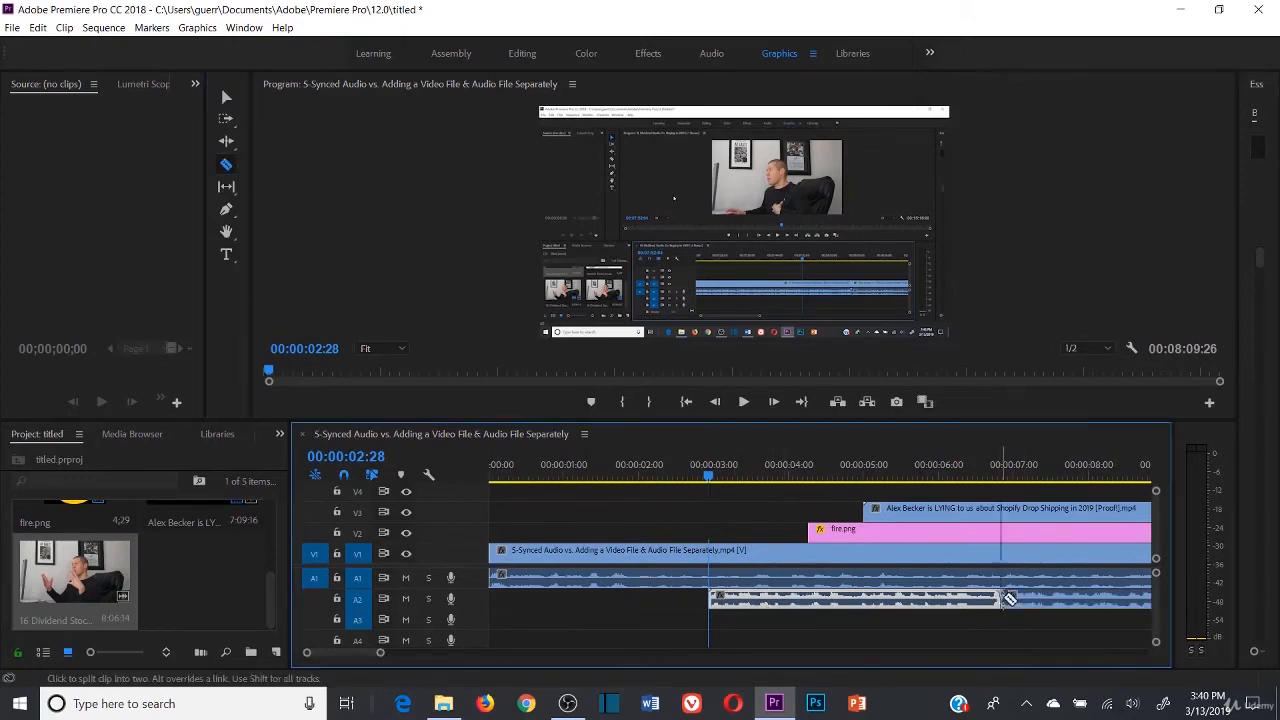
{"action": "left_click", "coordinate": [225, 97]}
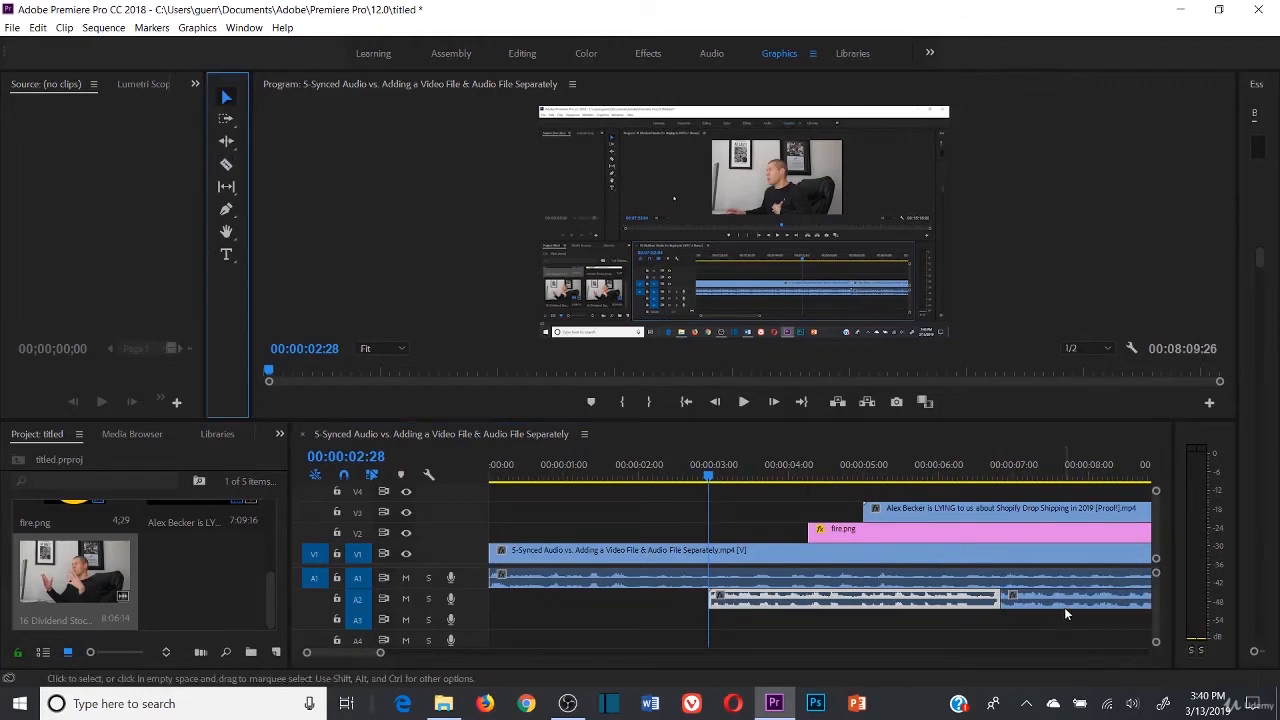
{"action": "left_click_drag", "start_coordinate": [1064, 607], "coordinate": [797, 620]}
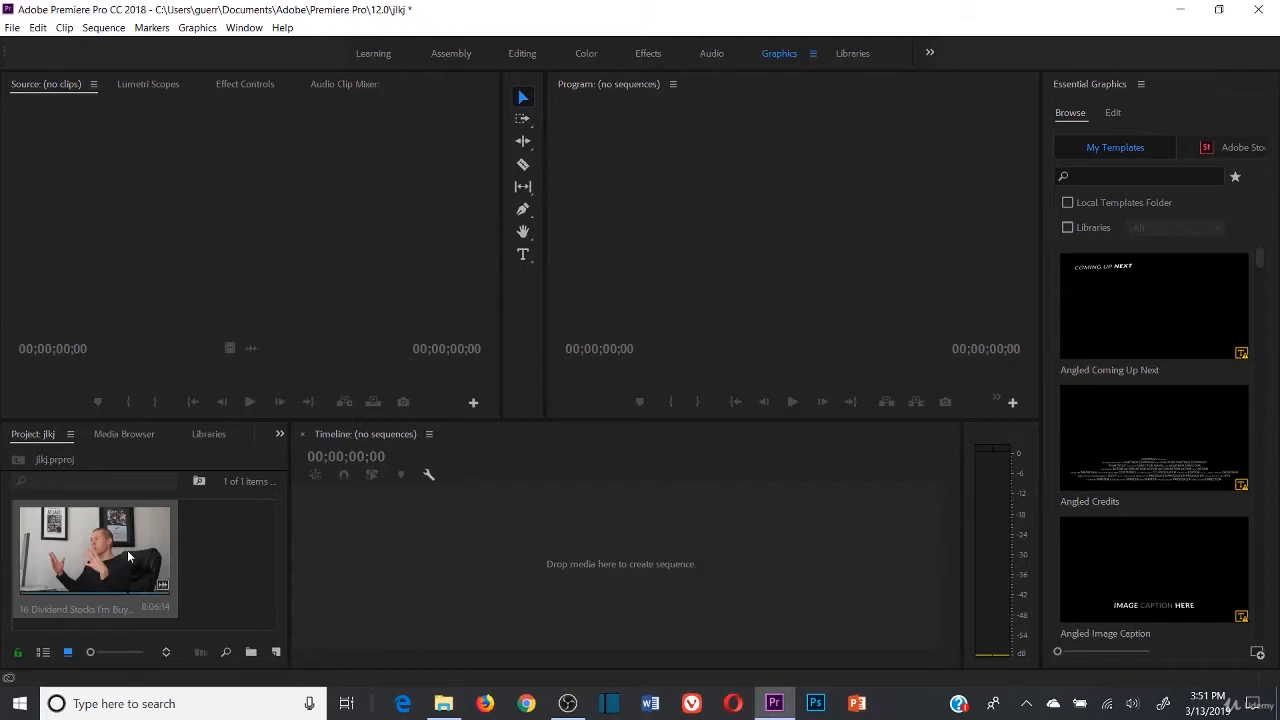
- Create a sequence in the jlkj project from the imported 16 Dividend Stocks video
{"action": "left_click_drag", "start_coordinate": [132, 550], "coordinate": [446, 559]}
{"action": "left_click_drag", "start_coordinate": [447, 566], "coordinate": [449, 563]}
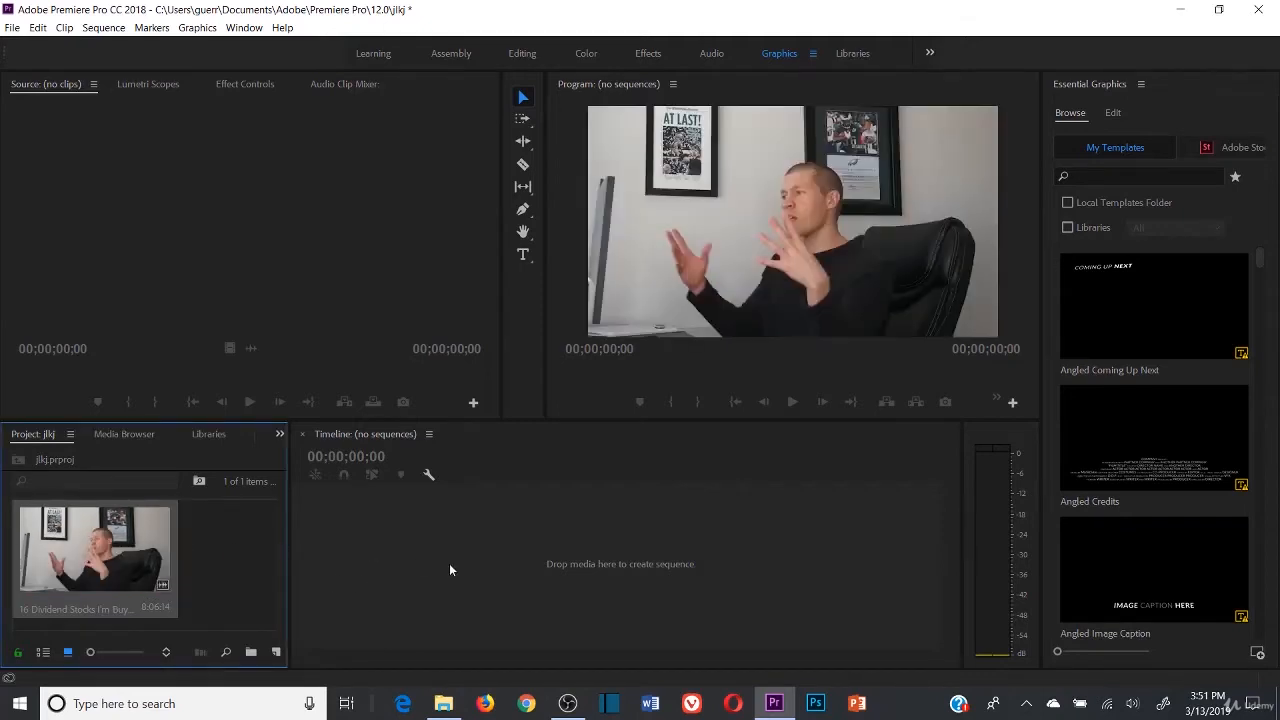
{"action": "left_click_drag", "start_coordinate": [921, 654], "coordinate": [762, 655]}
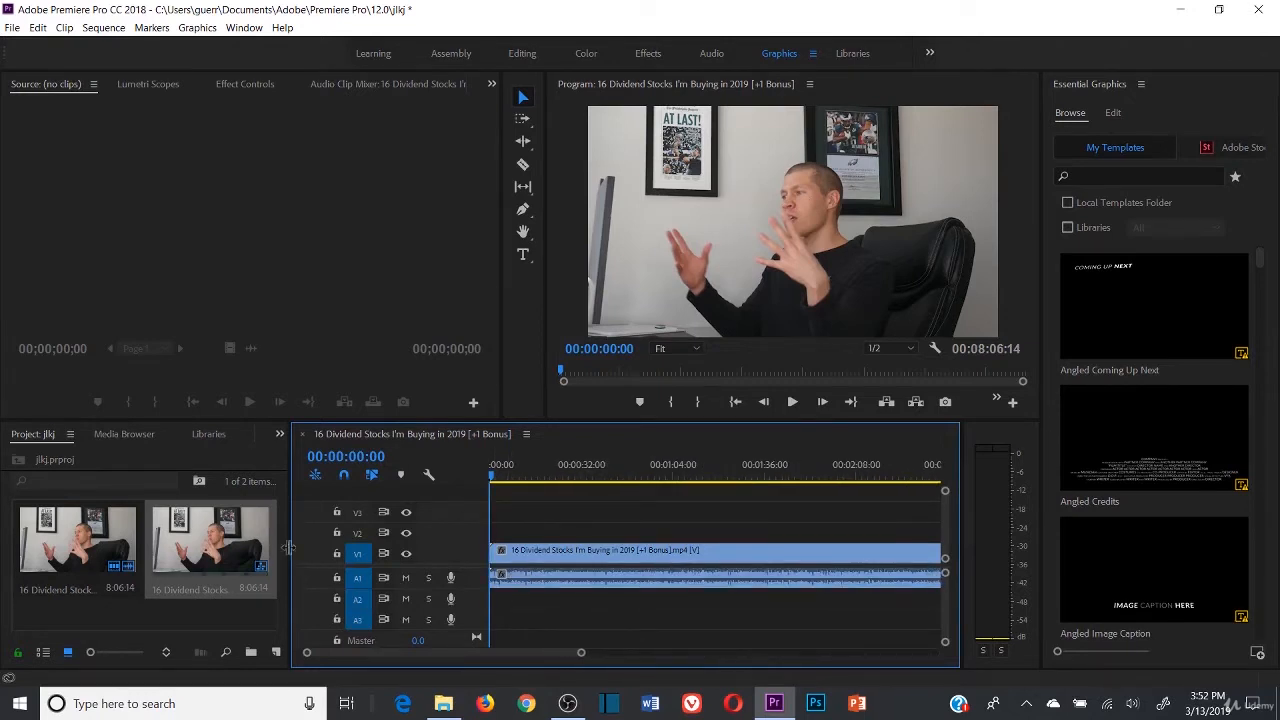
- Try unlinking the 16 Dividend Stocks clip on V1 from its audio, select the parts separately, and undo the unlinking
{"action": "left_click", "coordinate": [597, 552]}
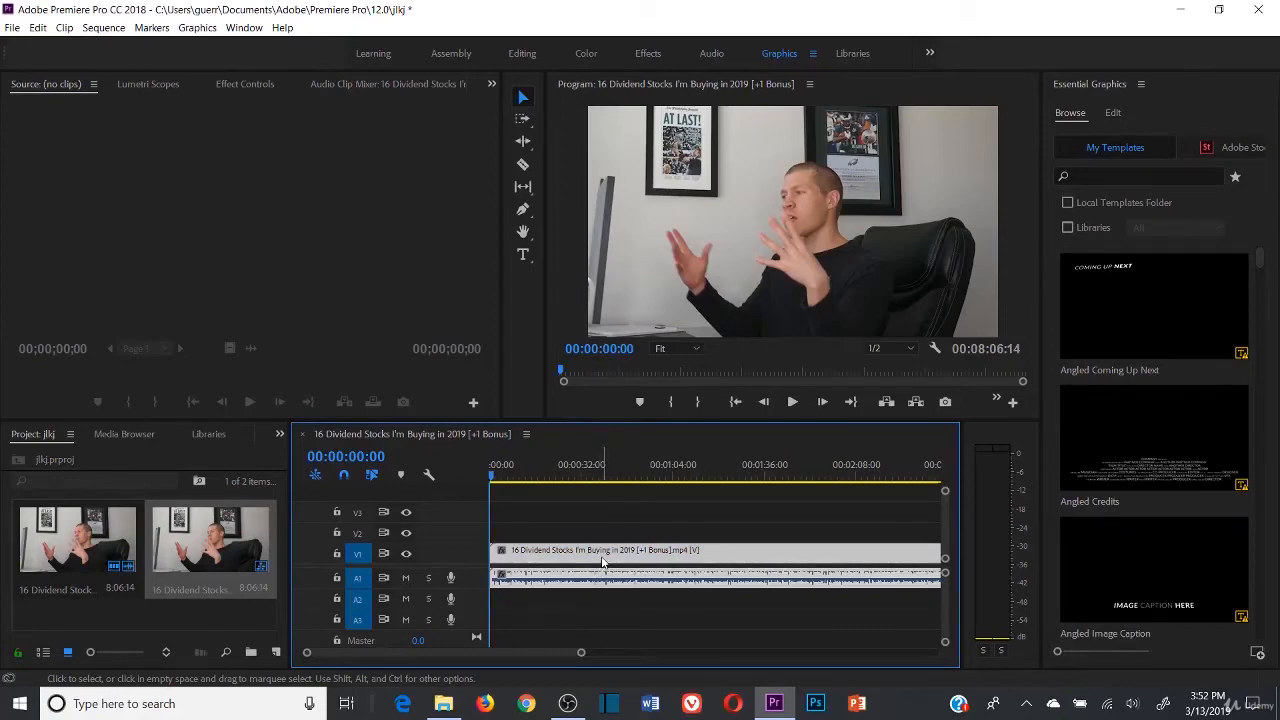
{"action": "right_click", "coordinate": [660, 560]}
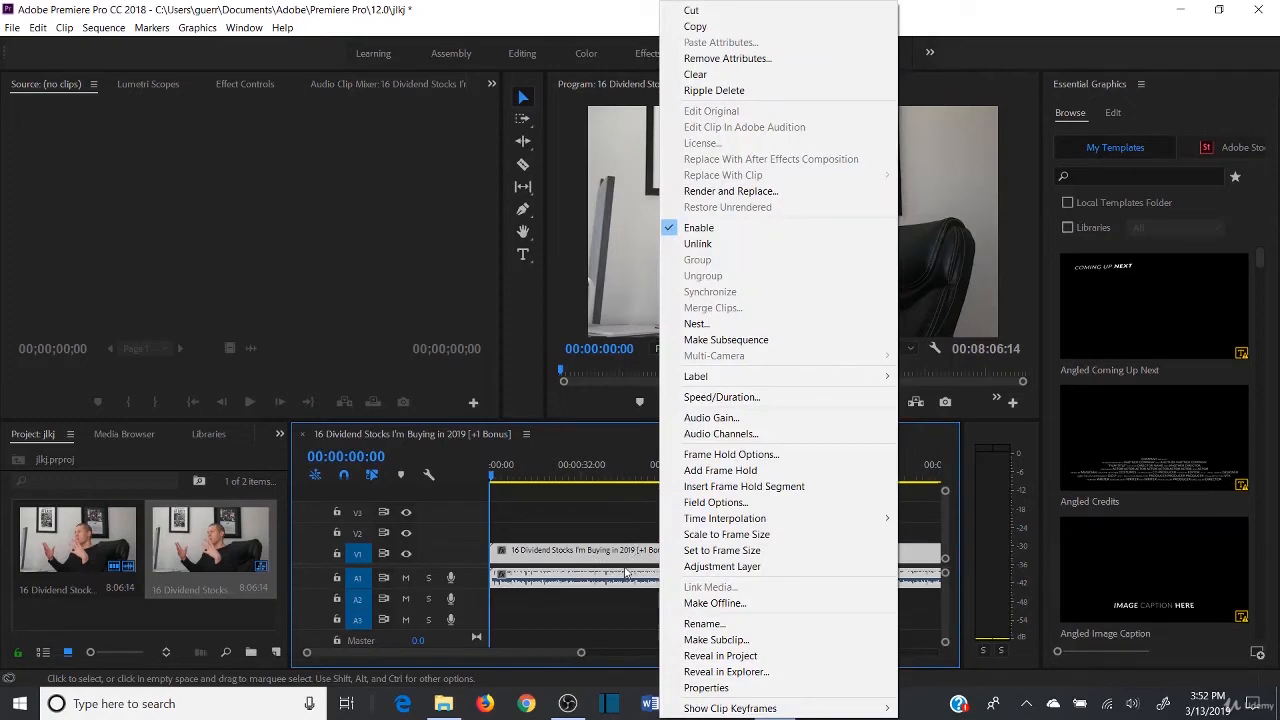
{"action": "left_click", "coordinate": [698, 243]}
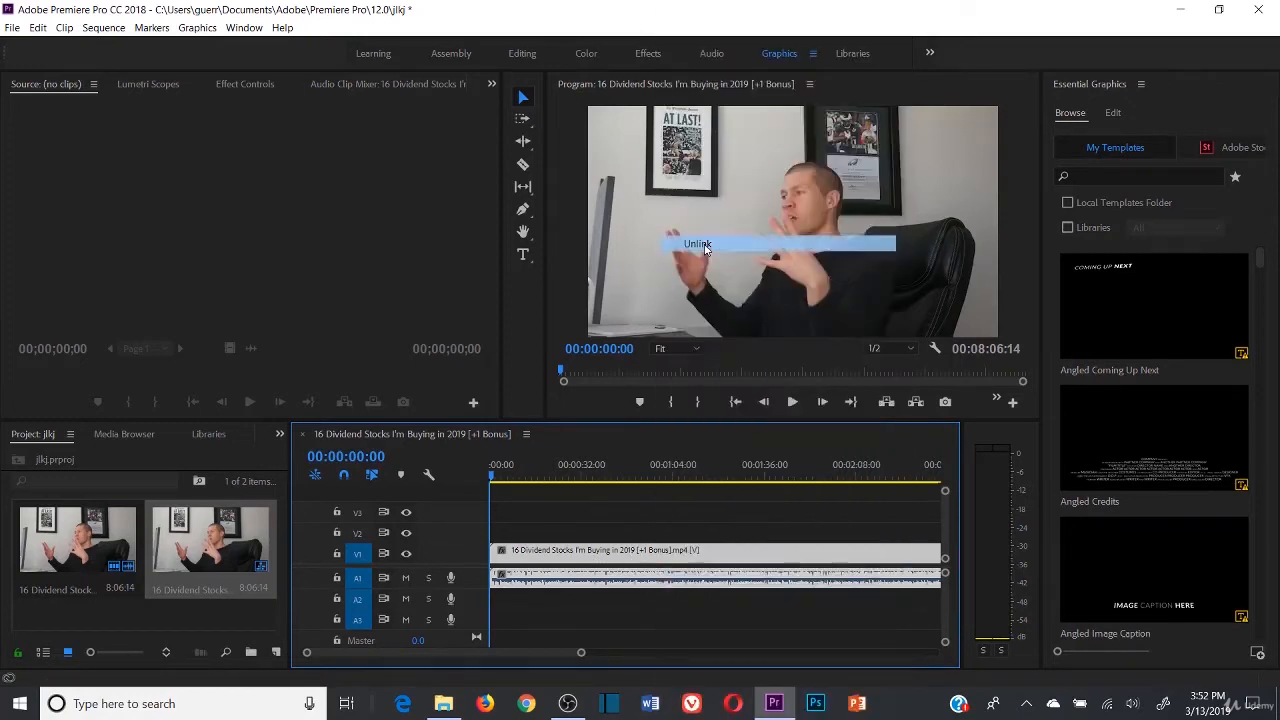
{"action": "left_click", "coordinate": [696, 553]}
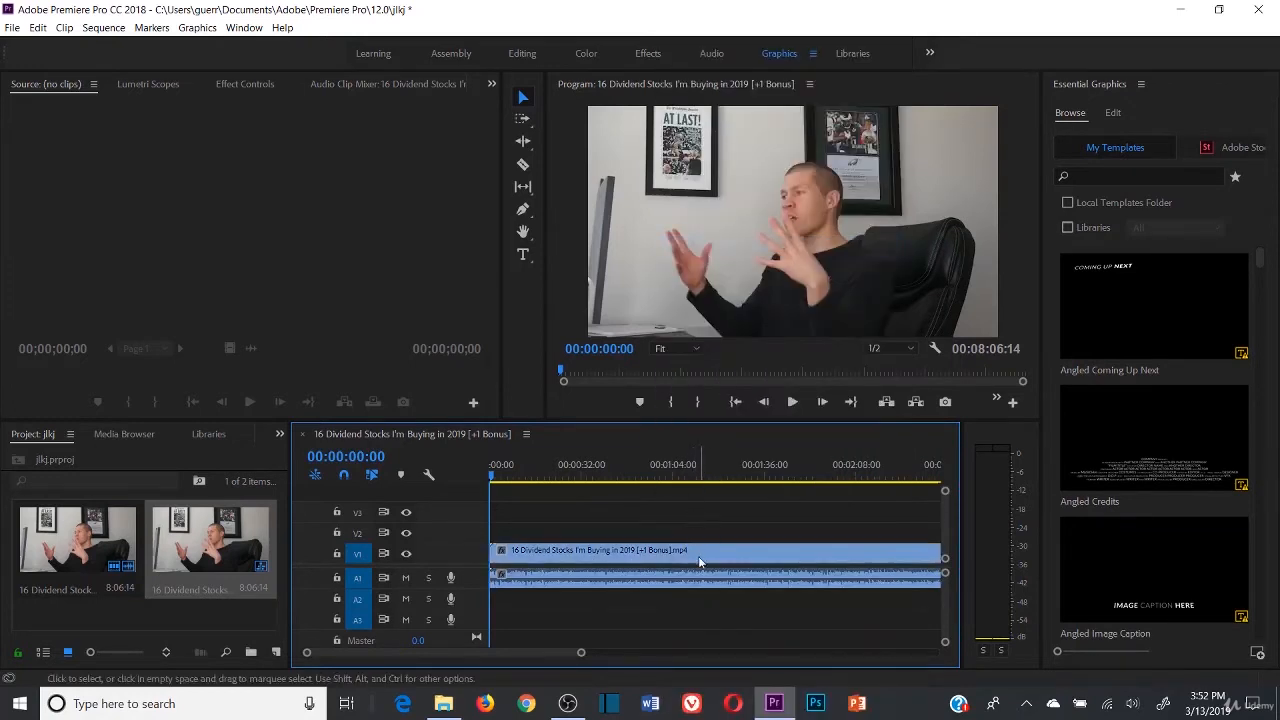
{"action": "left_click", "coordinate": [699, 563]}
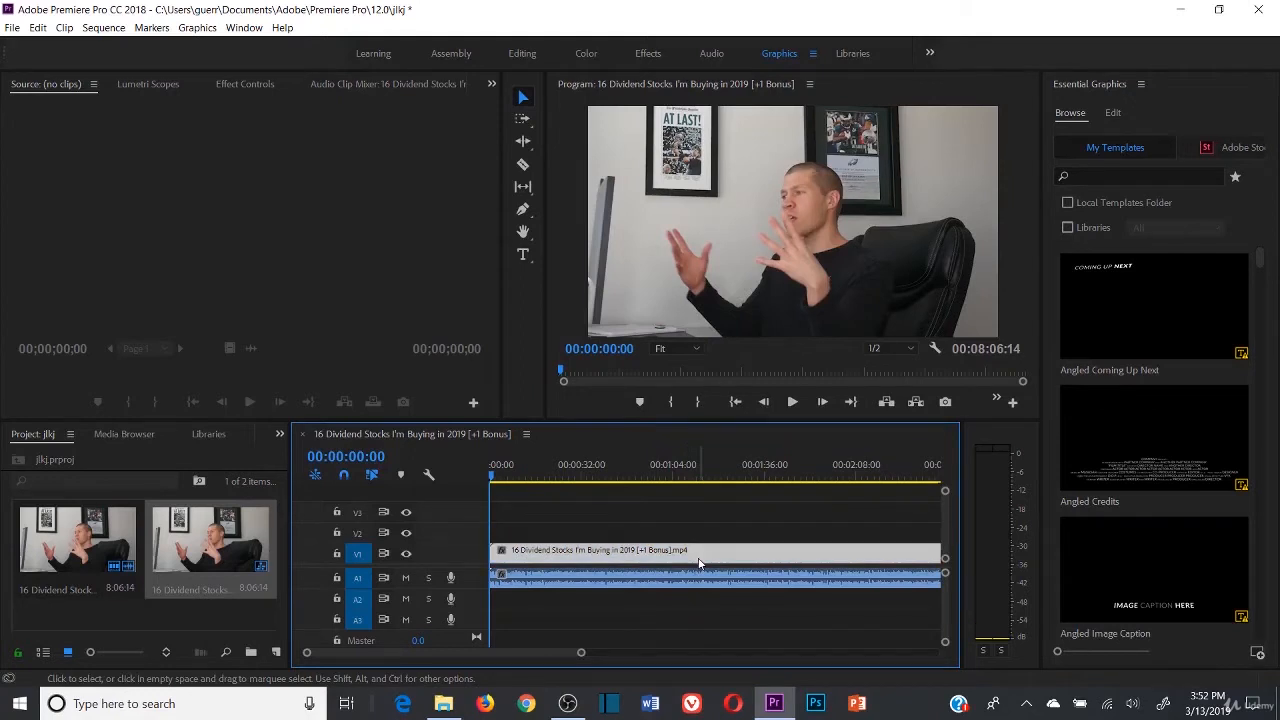
{"action": "left_click_drag", "start_coordinate": [699, 563], "coordinate": [678, 581]}
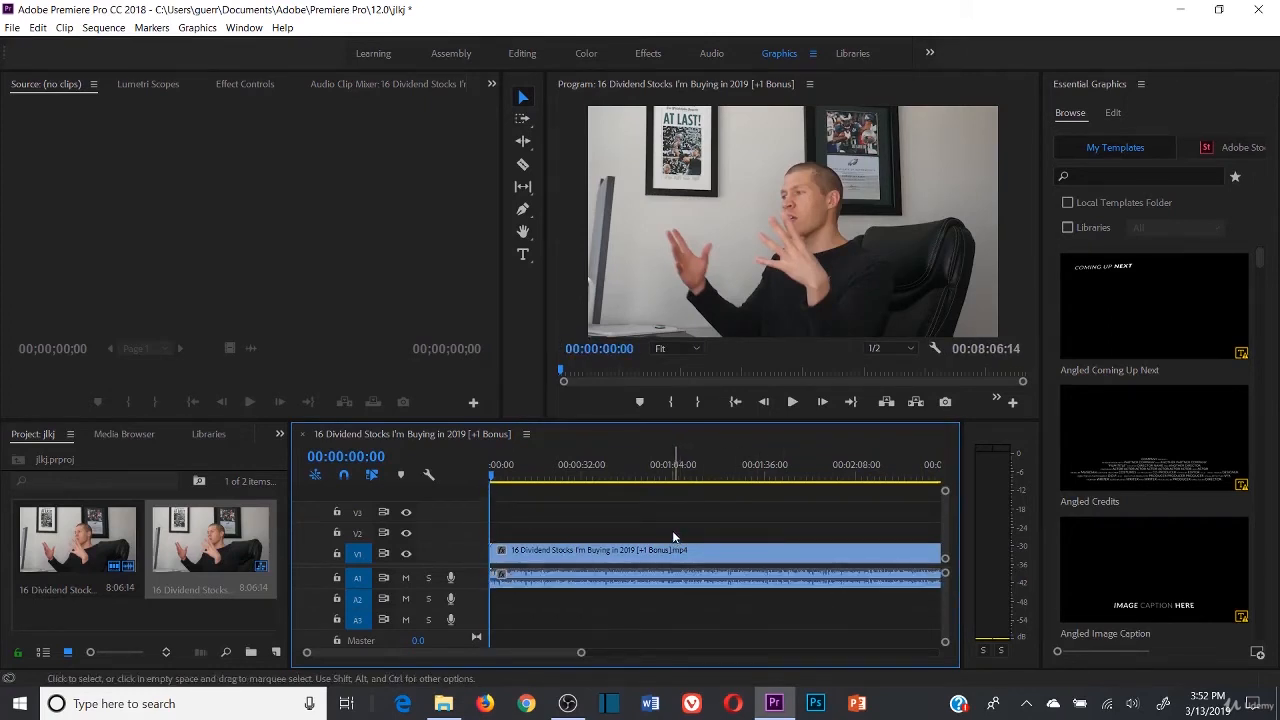
{"action": "left_click", "coordinate": [667, 557]}
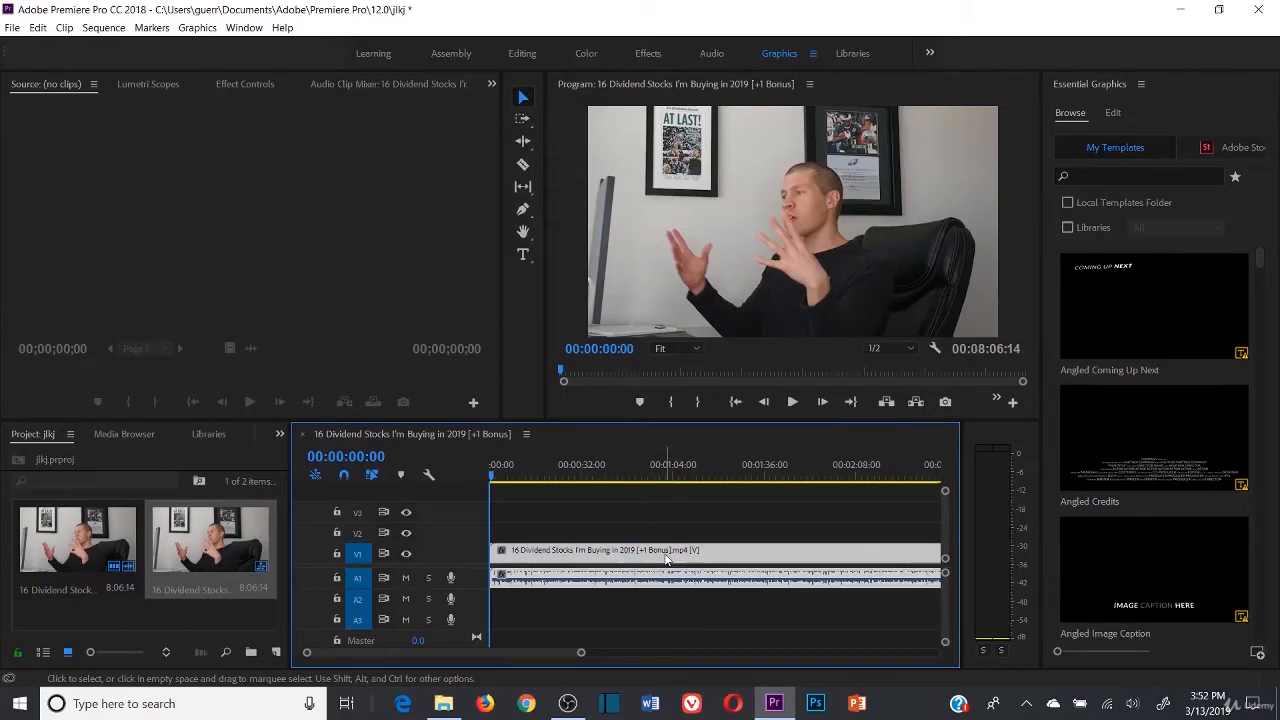
{"action": "left_click", "coordinate": [607, 520]}
- Import the Shopify Drop Shipping video from BG Media(Final) and place it on V2 at about 00:00:13
{"action": "double_click", "coordinate": [66, 608]}
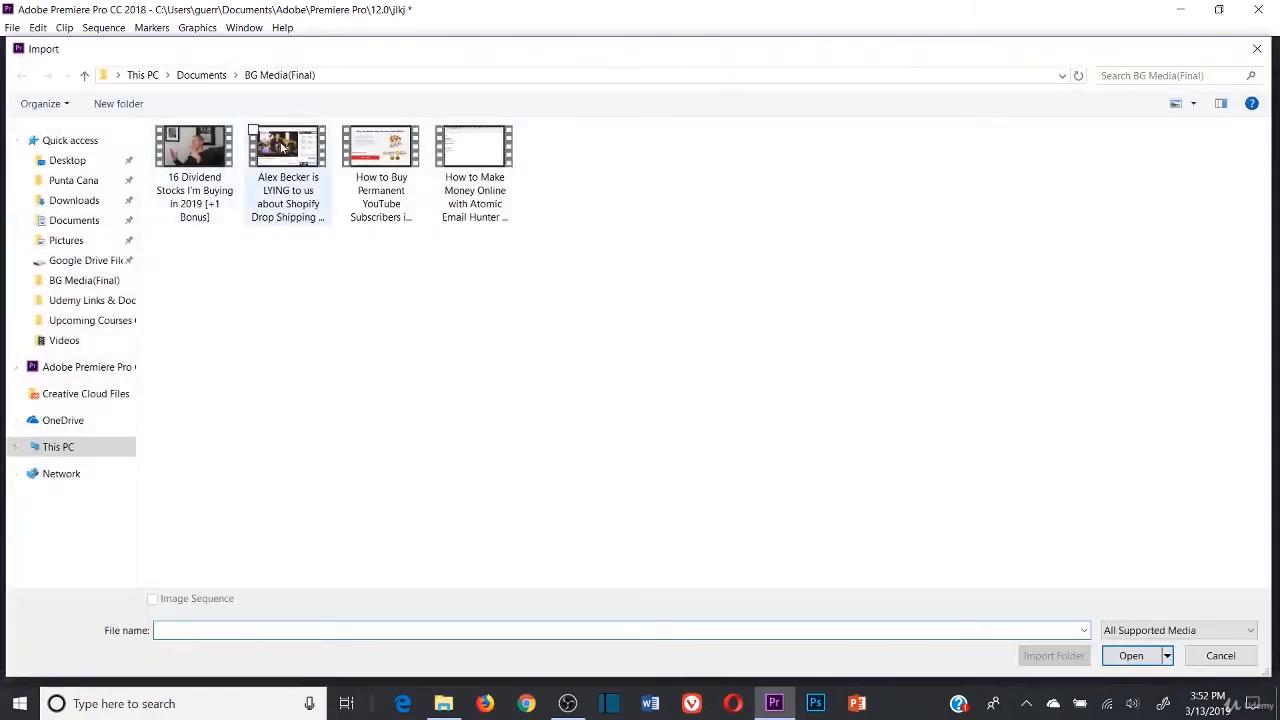
{"action": "double_click", "coordinate": [283, 148]}
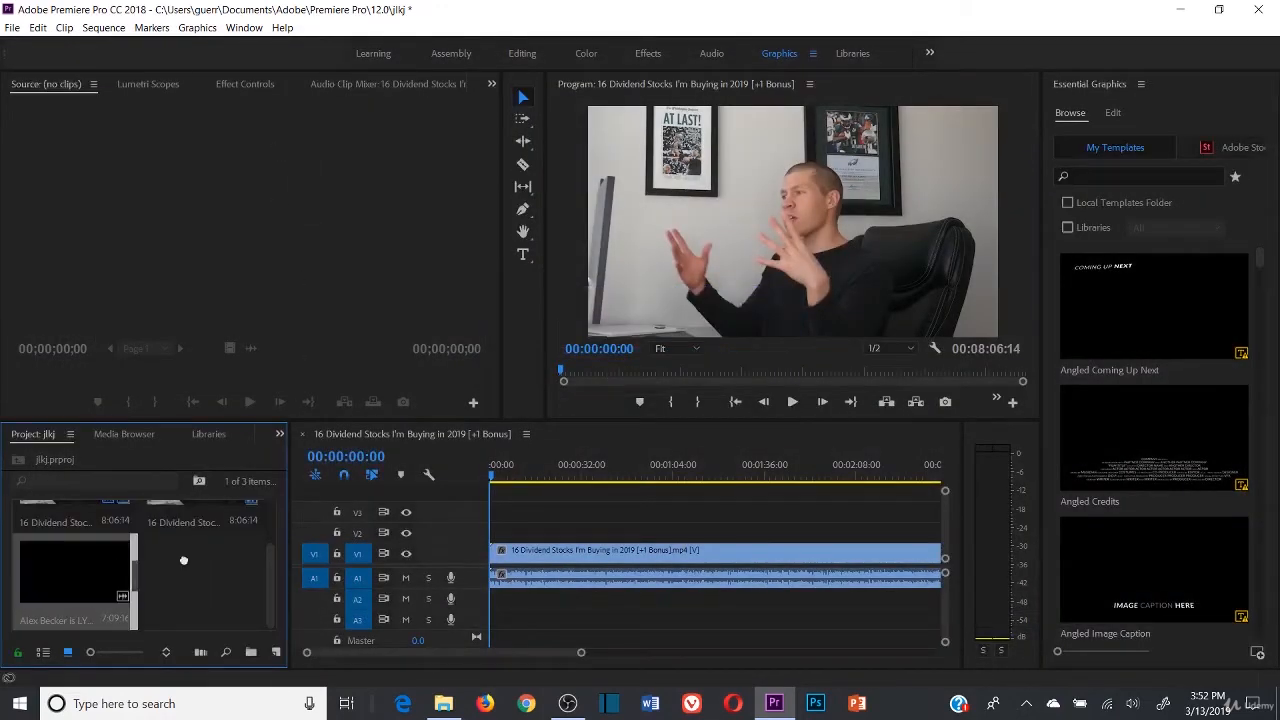
{"action": "left_click_drag", "start_coordinate": [183, 560], "coordinate": [537, 538]}
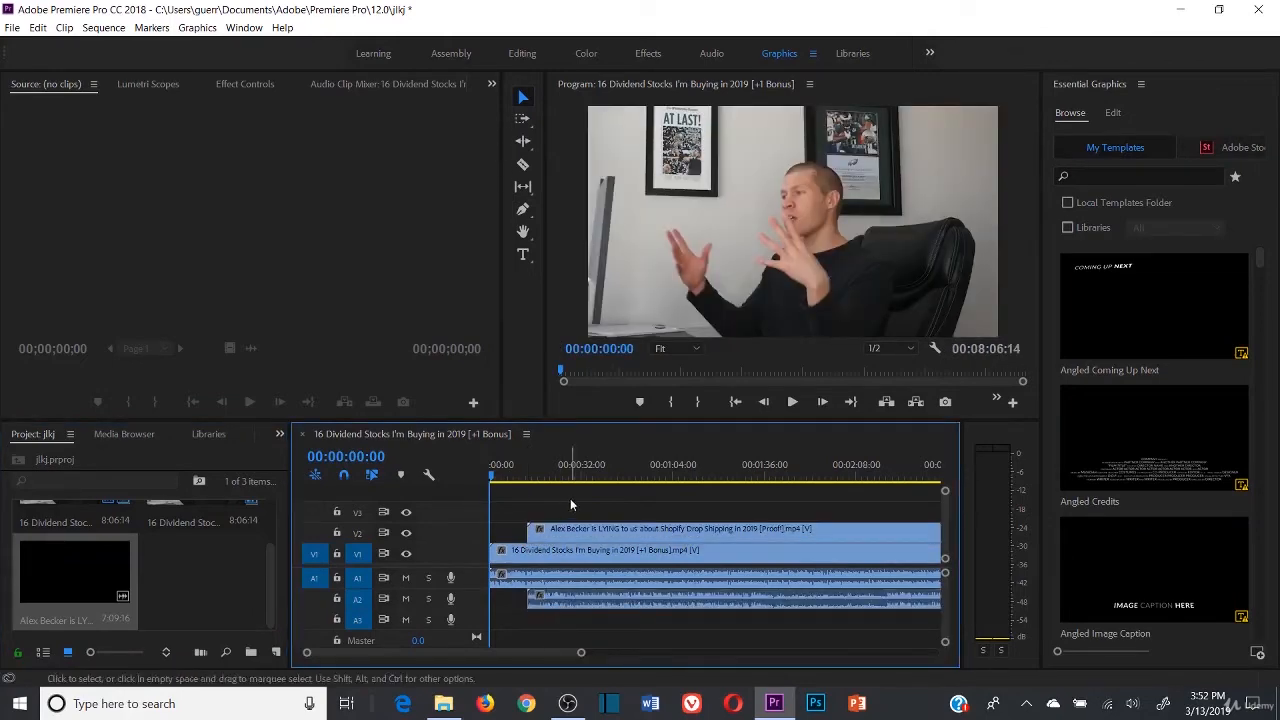
- Move the Shopify clip on V2 together with its linked audio so that it starts at 00:00:51:04
{"action": "left_click", "coordinate": [574, 531]}
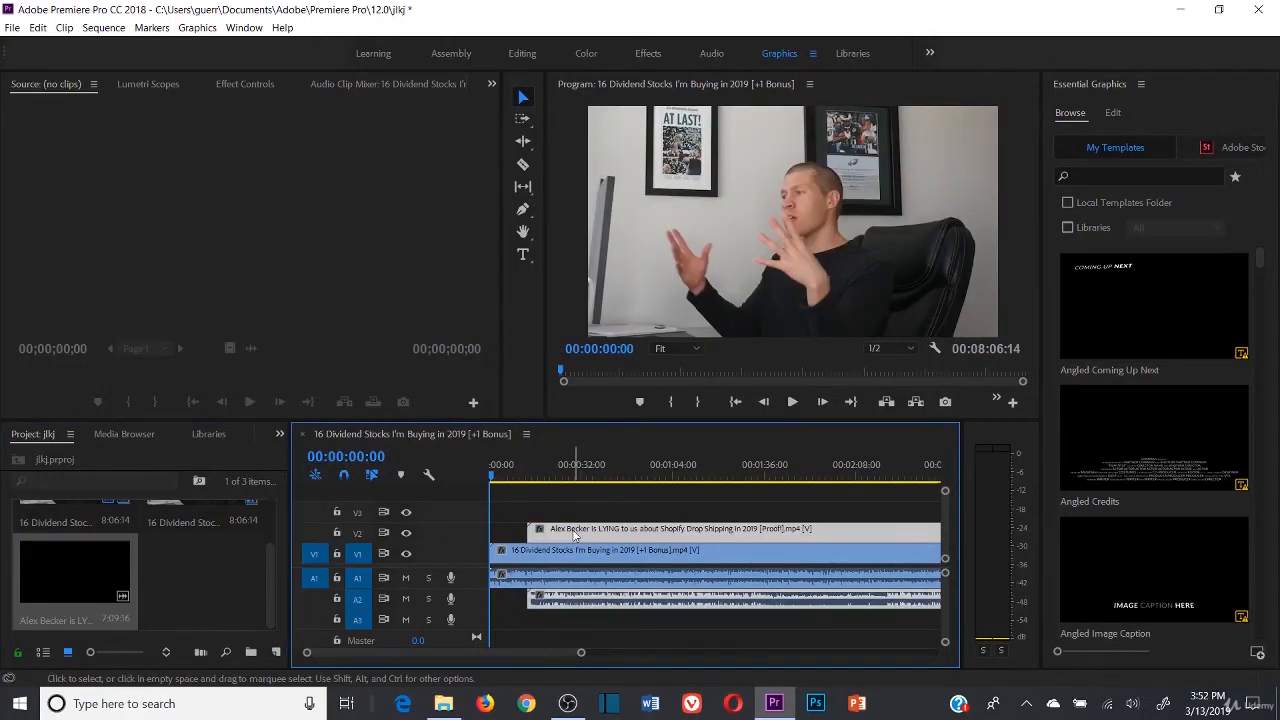
{"action": "right_click", "coordinate": [574, 534]}
{"action": "left_click", "coordinate": [620, 549]}
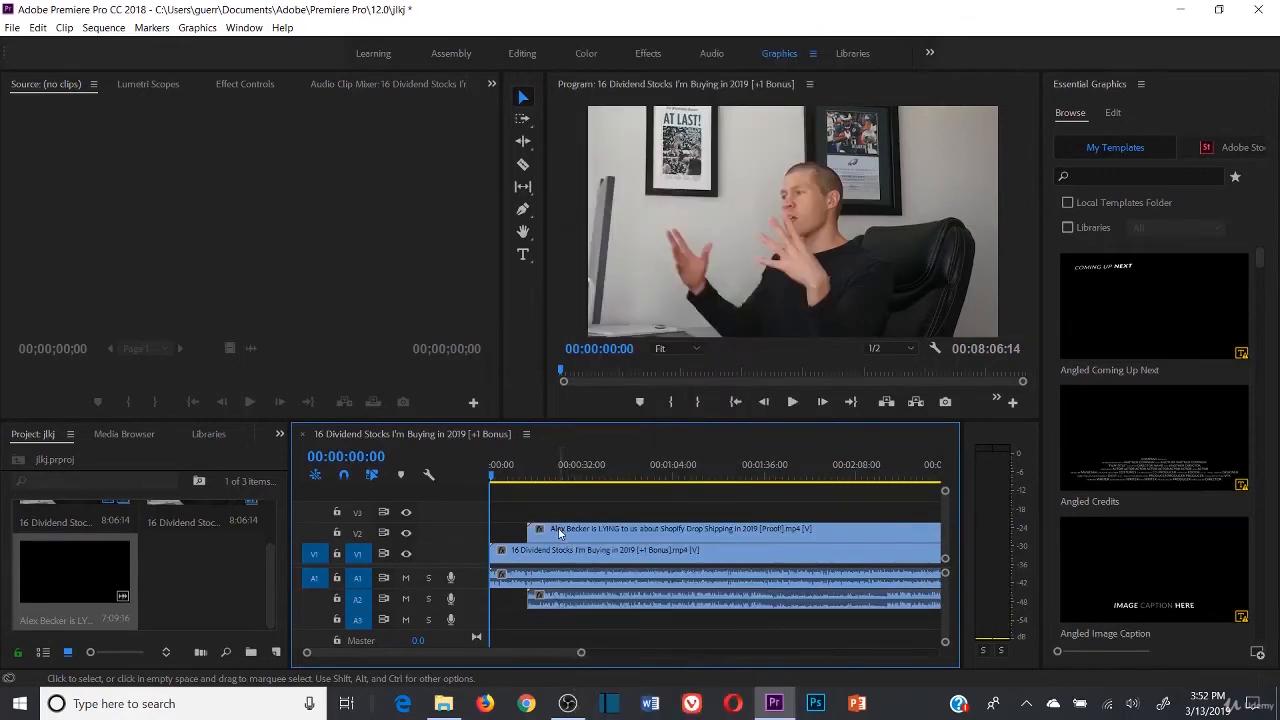
{"action": "left_click_drag", "start_coordinate": [562, 530], "coordinate": [672, 535]}
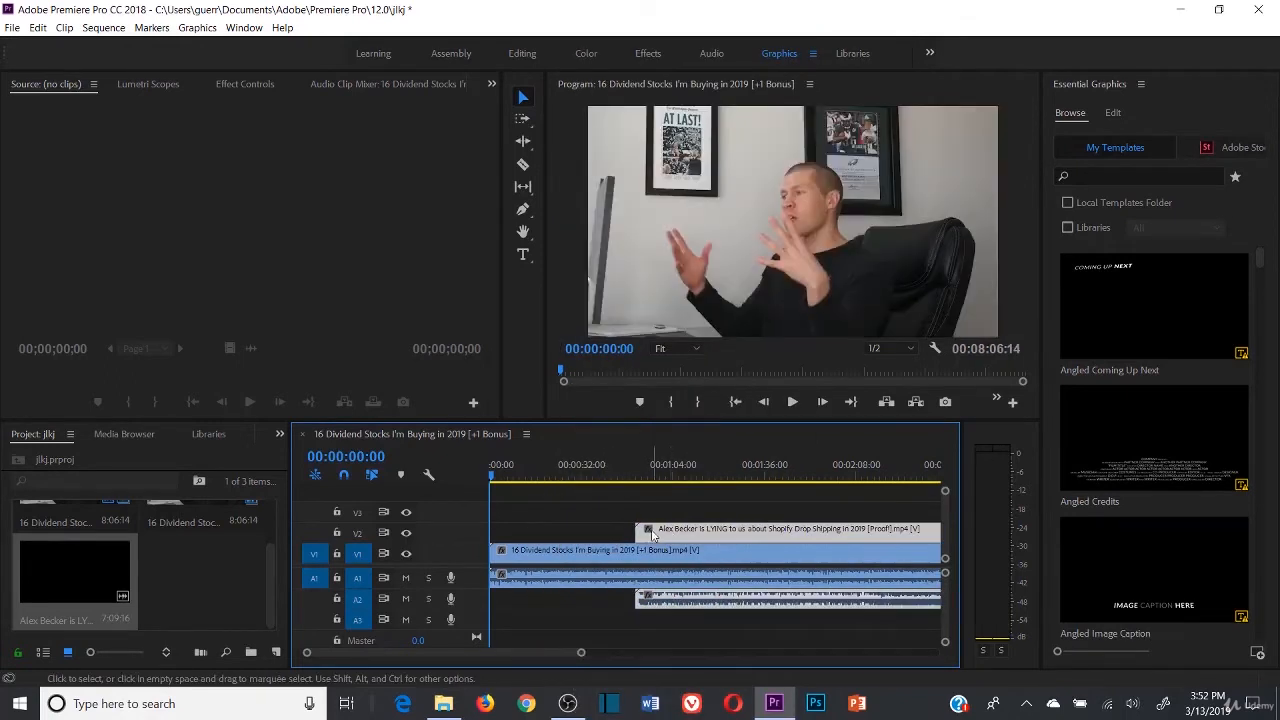
- Unlink the Shopify clip's audio on A2 from its video and ripple delete only the audio
{"action": "right_click", "coordinate": [664, 598]}
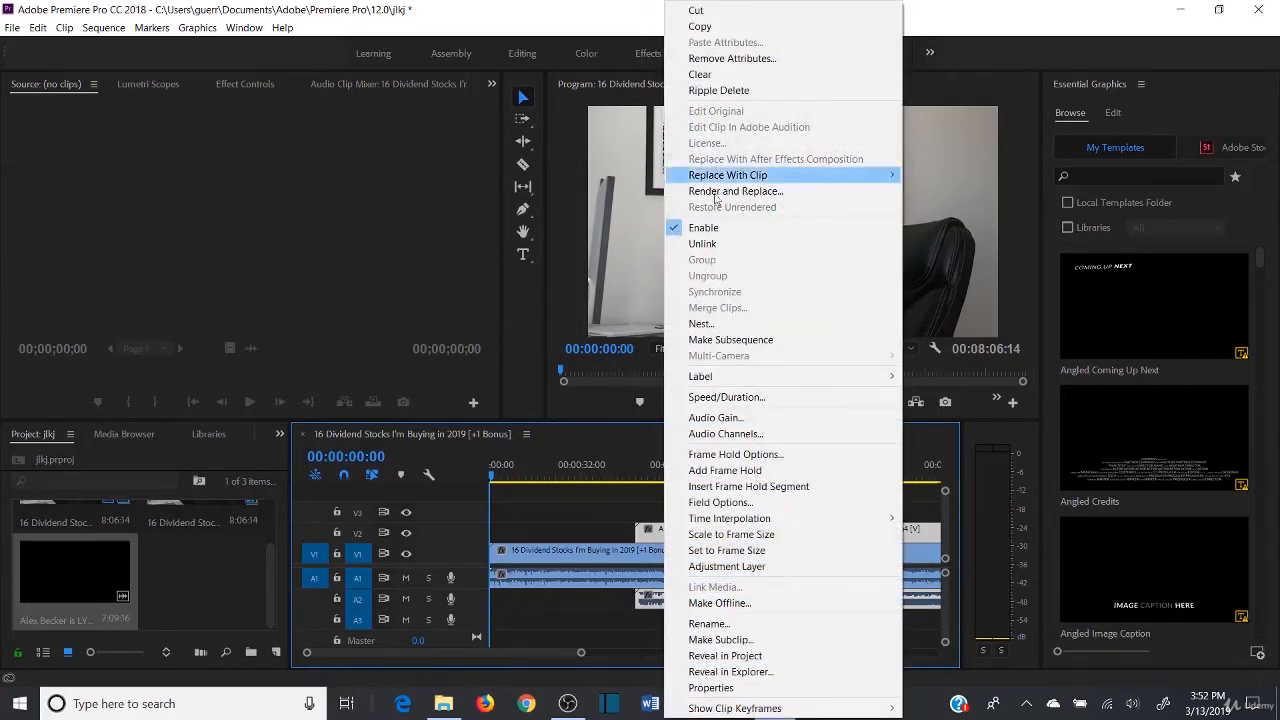
{"action": "left_click", "coordinate": [704, 245]}
{"action": "left_click", "coordinate": [656, 598]}
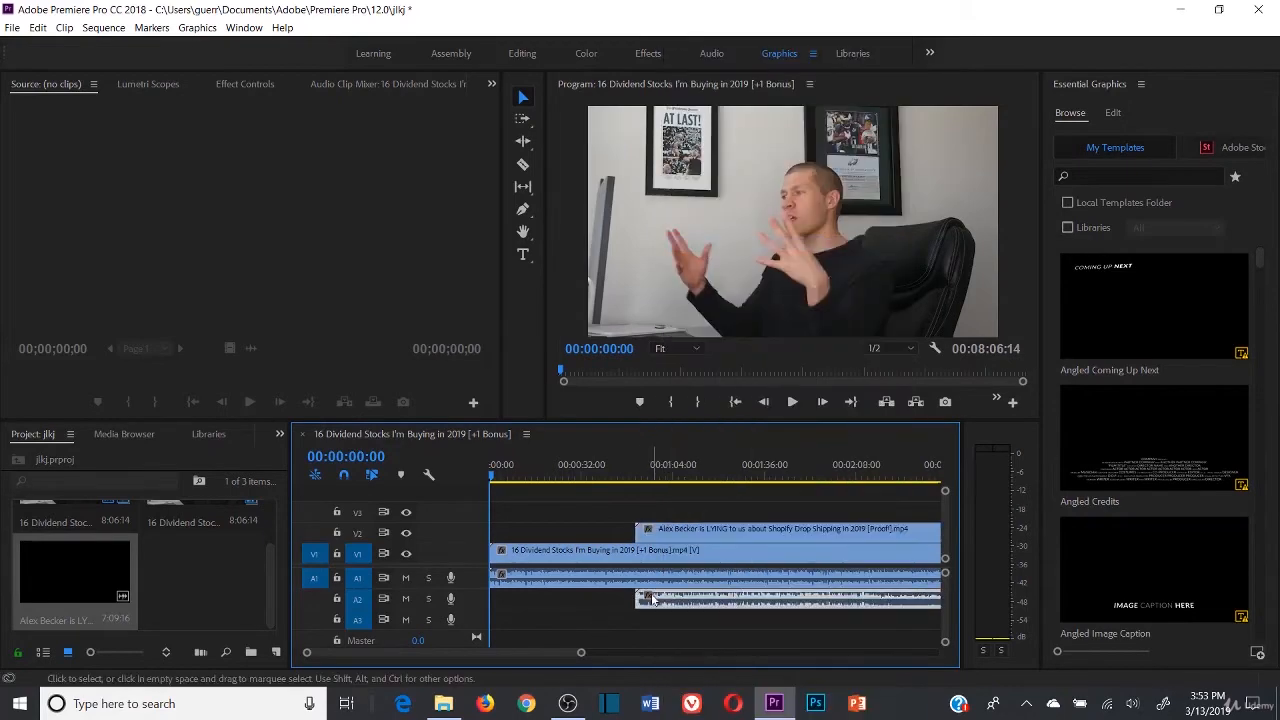
{"action": "right_click", "coordinate": [659, 596]}
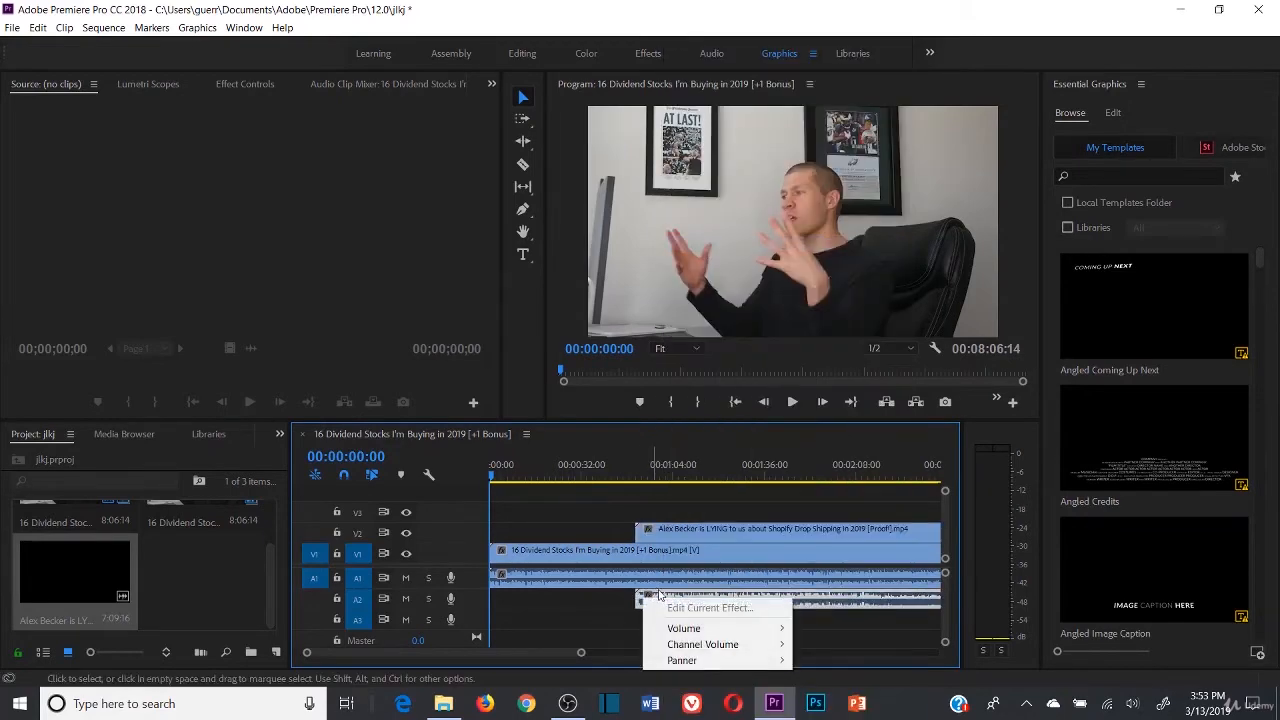
{"action": "right_click", "coordinate": [855, 599]}
{"action": "left_click", "coordinate": [910, 117]}
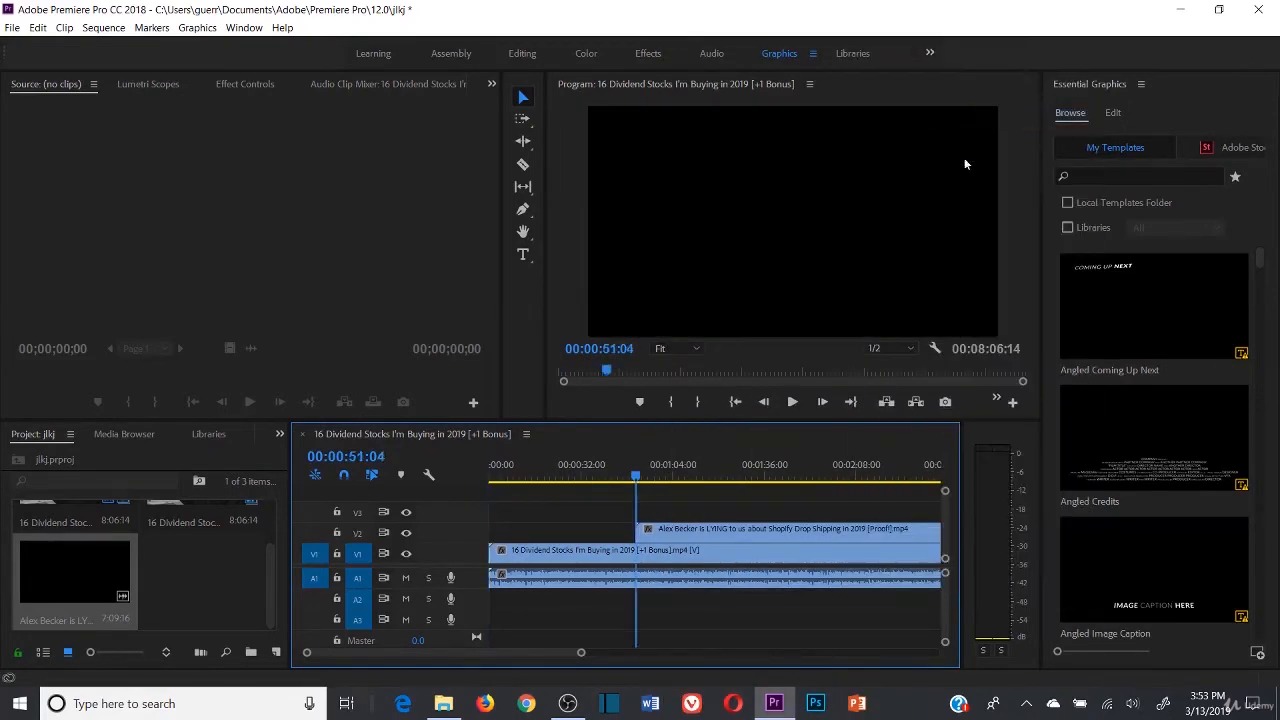
- Try moving the Shopify video on V2 by itself, undo the moves, and undo the deletion of its audio on A2
{"action": "mouse_move", "coordinate": [808, 531]}
{"action": "left_mouse_down"}
{"action": "mouse_move", "coordinate": [725, 530]}
{"action": "mouse_move", "coordinate": [796, 530]}
{"action": "left_mouse_up"}
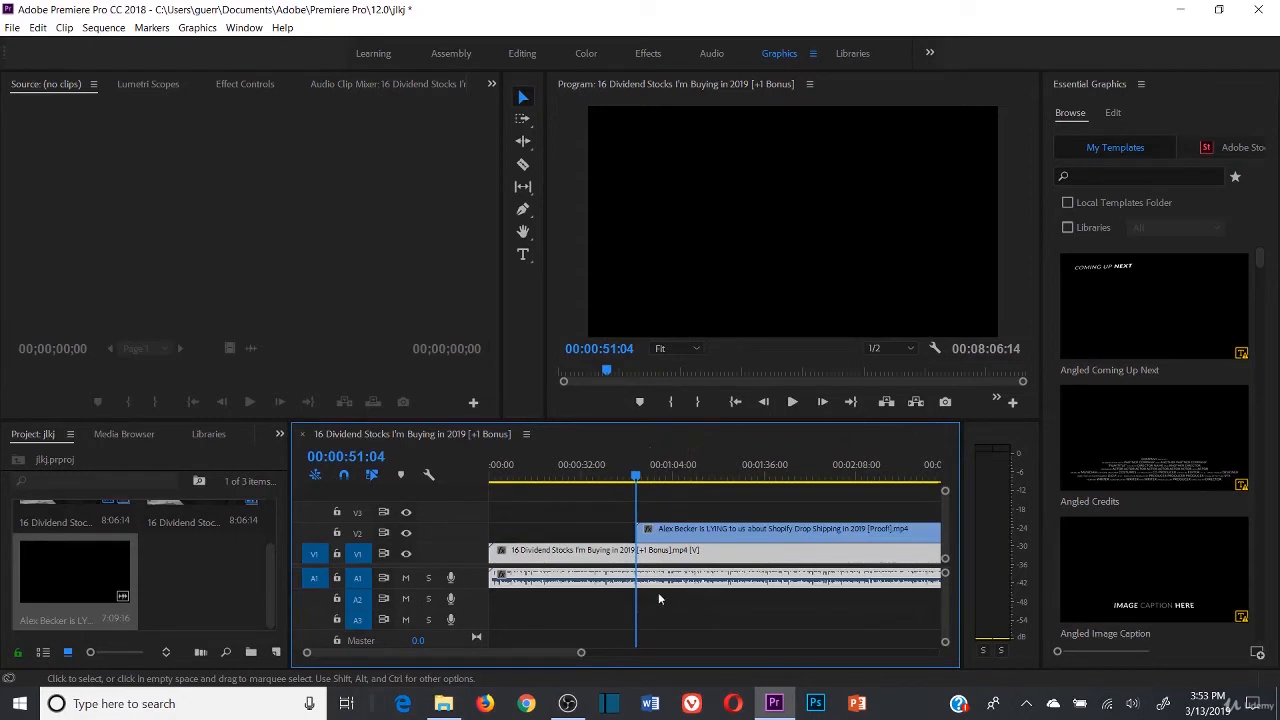
{"action": "key", "text": "ctrl+z"}
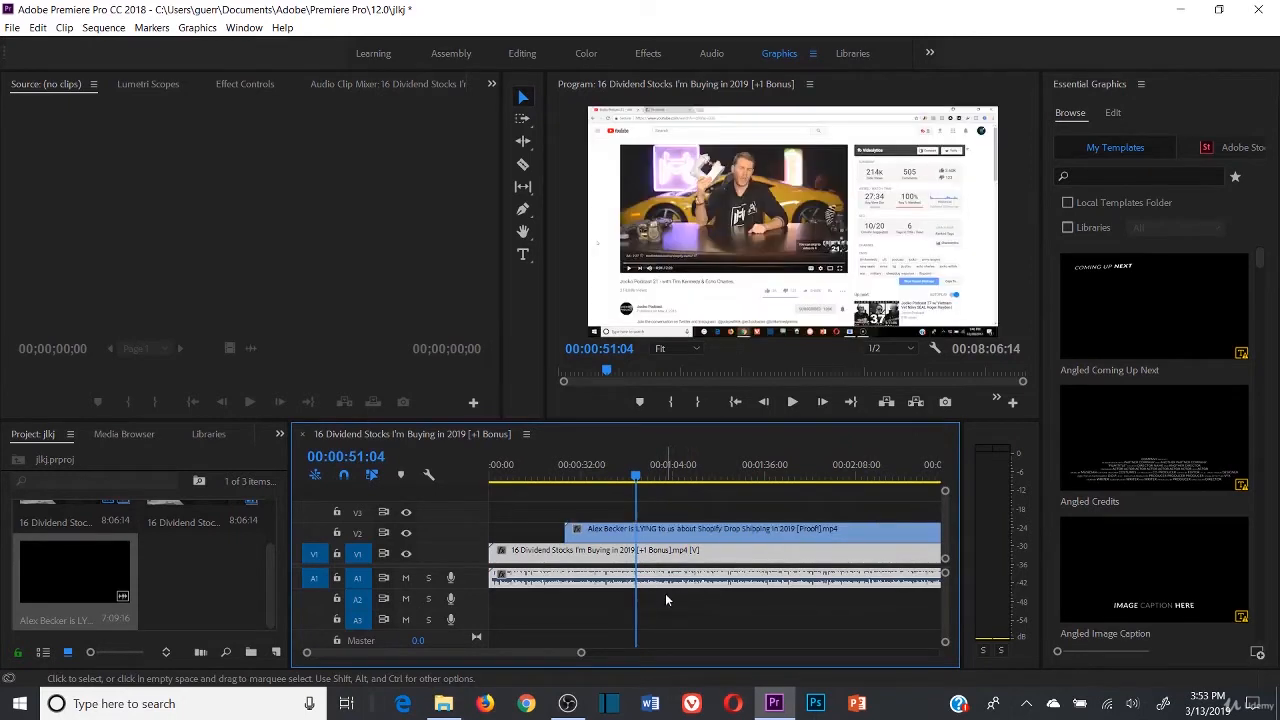
{"action": "key", "text": "ctrl+z"}
{"action": "key", "text": "ctrl+z"}
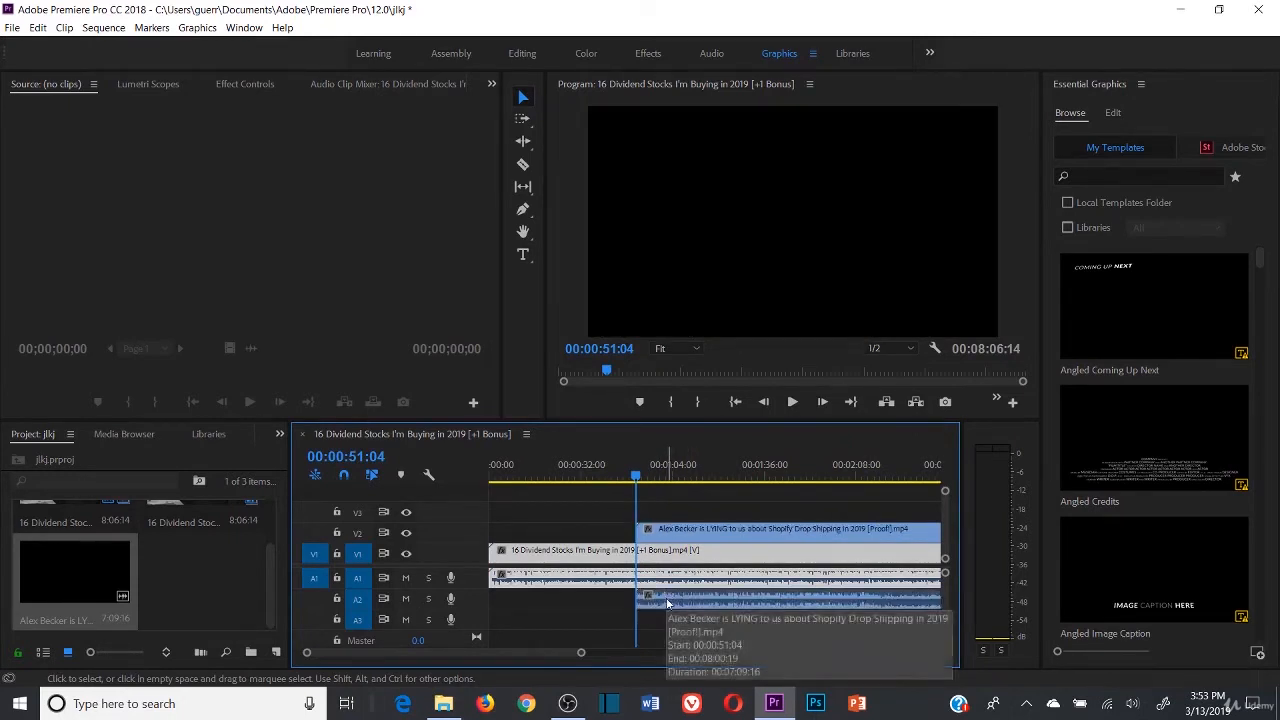
- Try deleting only the unlinked Shopify audio on A2, and undo the deletion
{"action": "left_click", "coordinate": [669, 603]}
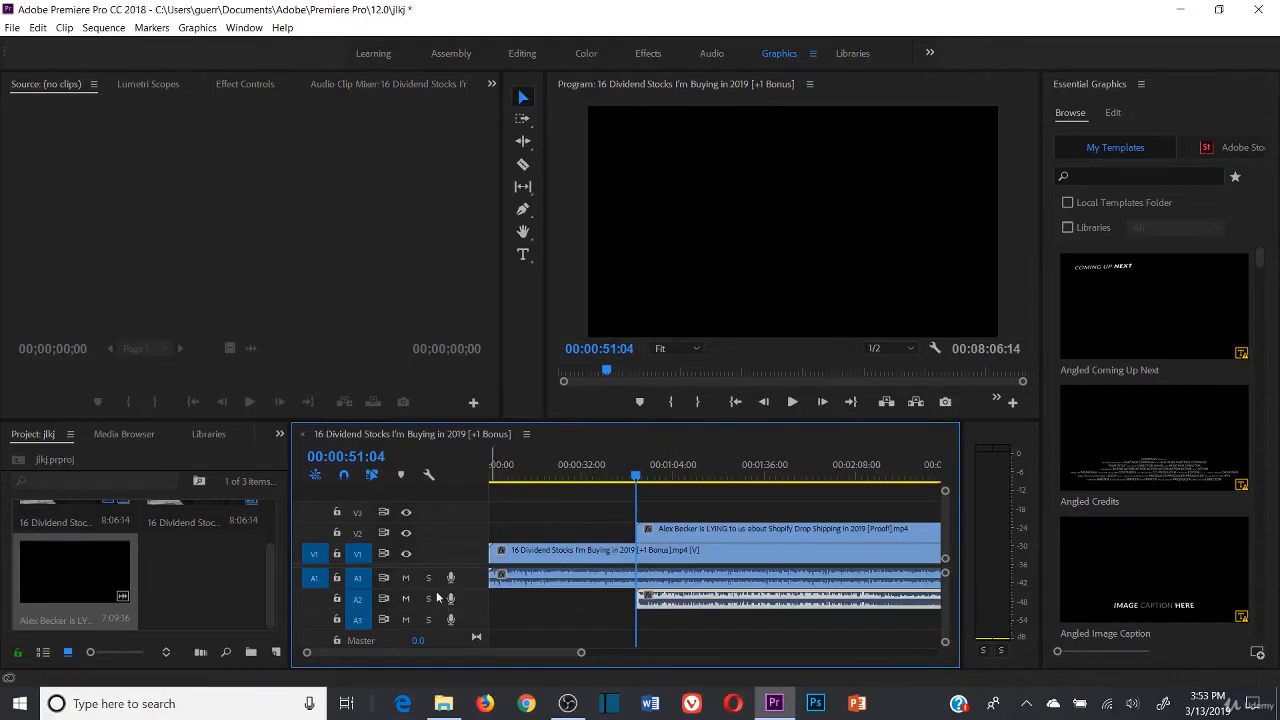
{"action": "left_click", "coordinate": [668, 580]}
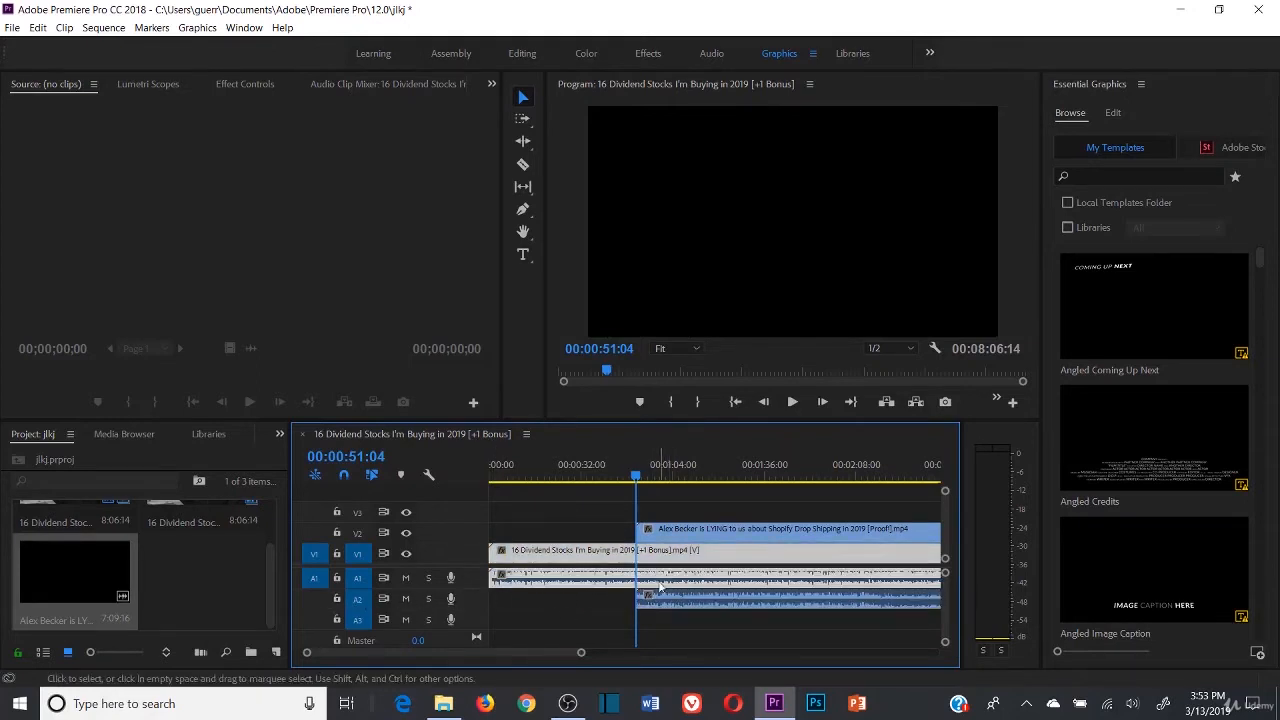
{"action": "left_click", "coordinate": [674, 602]}
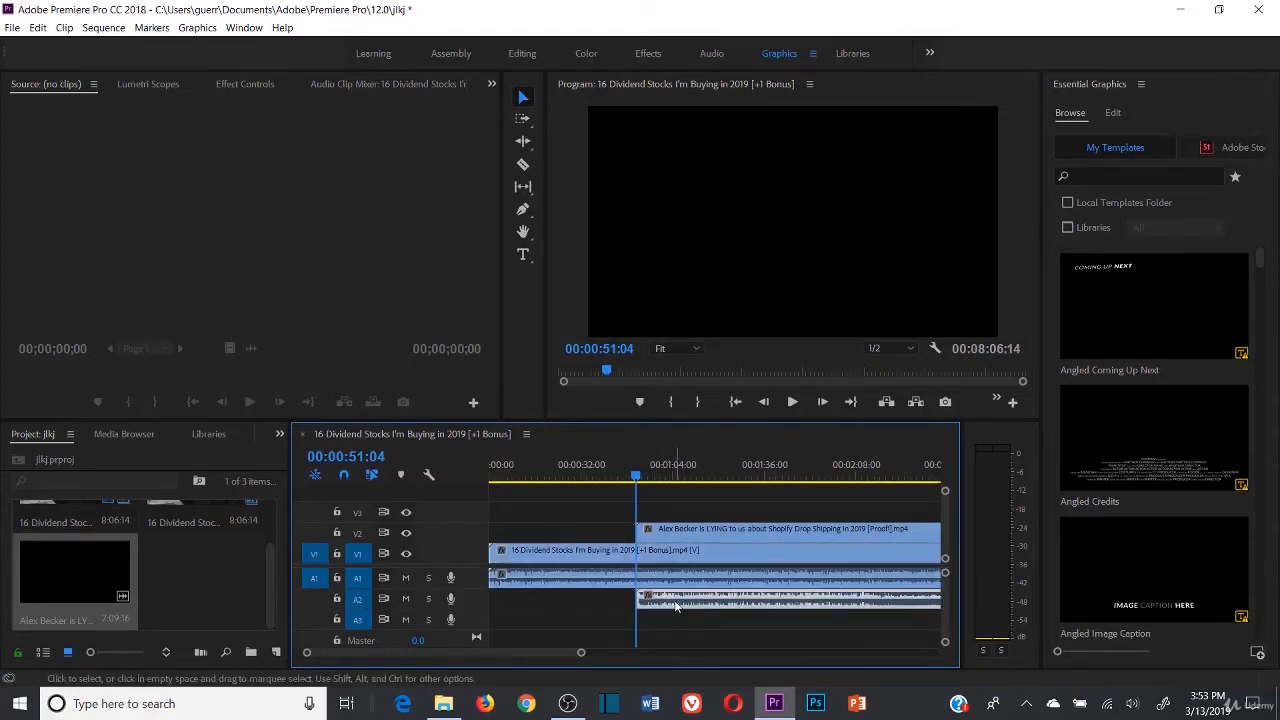
{"action": "key", "text": "Delete"}
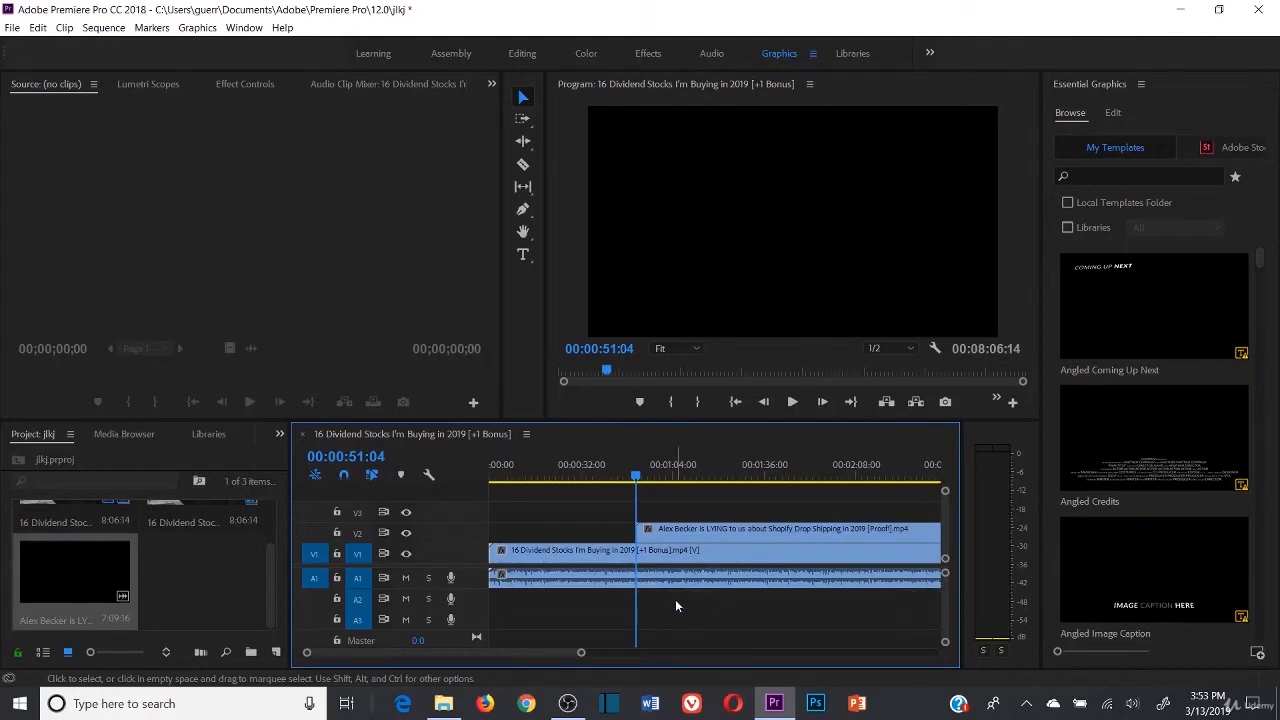
{"action": "left_click", "coordinate": [702, 530]}
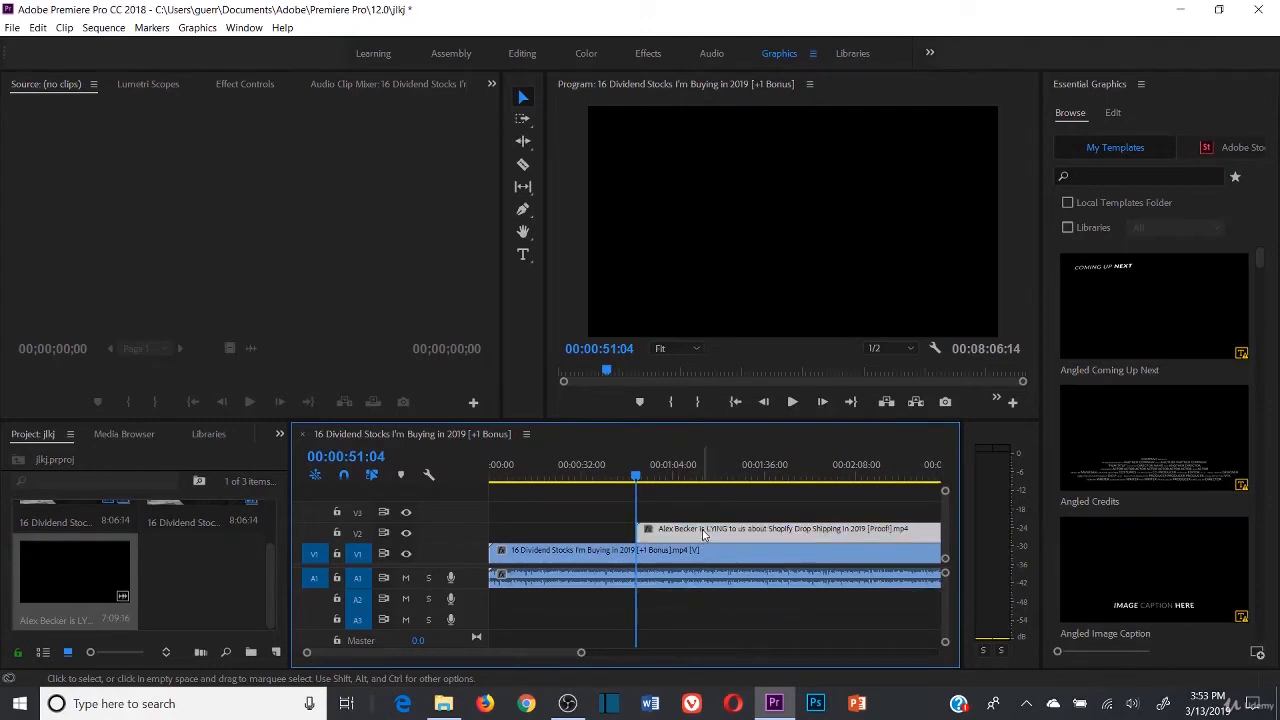
{"action": "key", "text": "ctrl+z"}
- Ripple delete only the Shopify video on V2 and move its audio on A2 earlier so it starts at about 00:00:31
{"action": "right_click", "coordinate": [702, 530]}
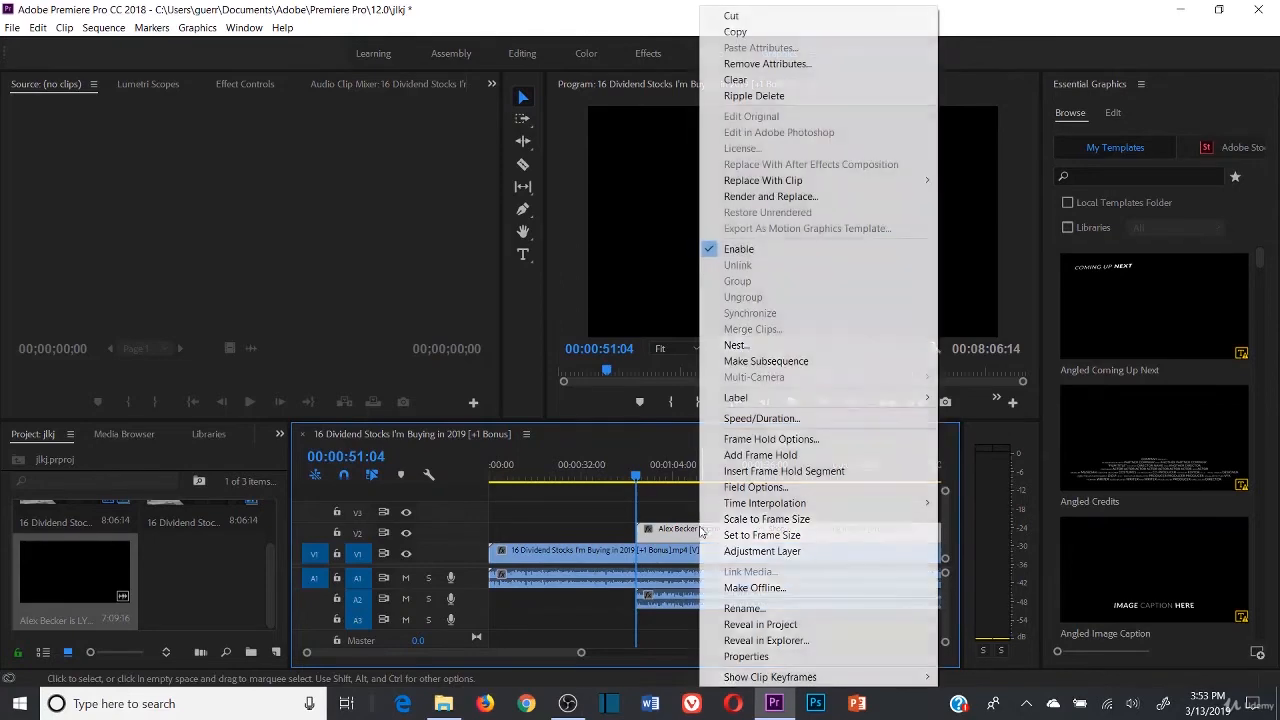
{"action": "left_click", "coordinate": [776, 100]}
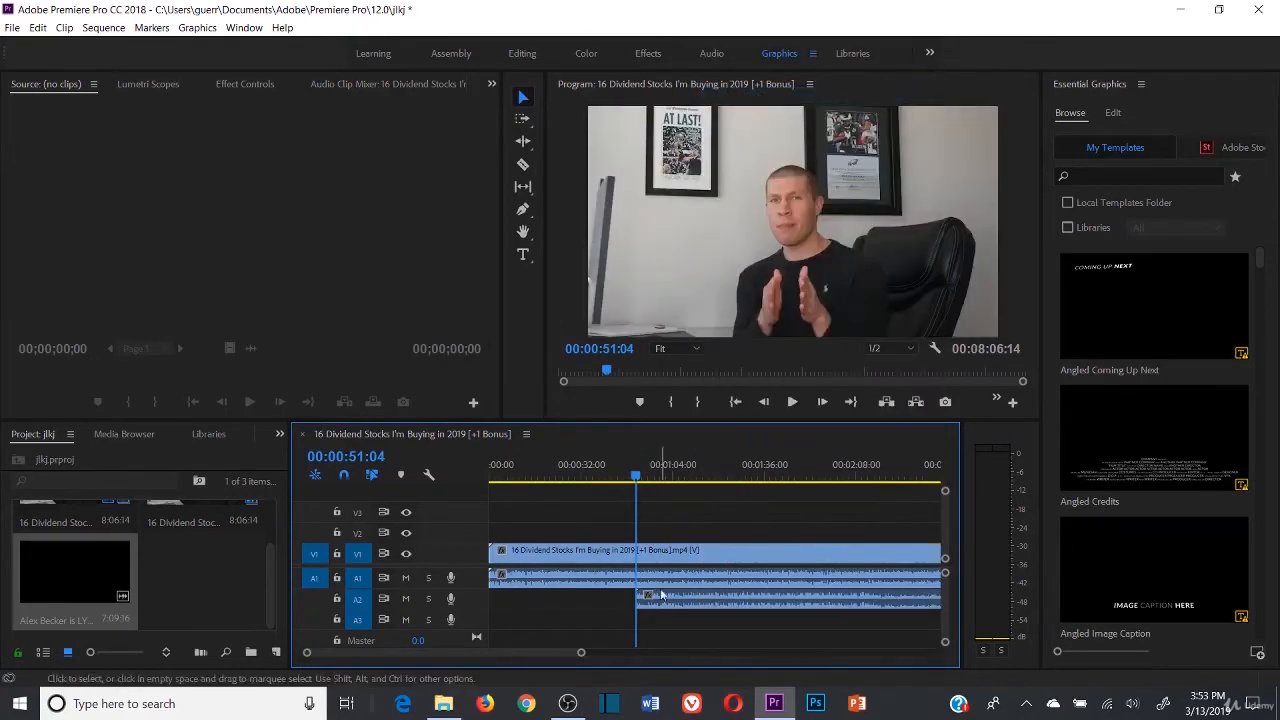
{"action": "left_click_drag", "start_coordinate": [660, 597], "coordinate": [602, 596]}
{"action": "right_click", "coordinate": [600, 561]}
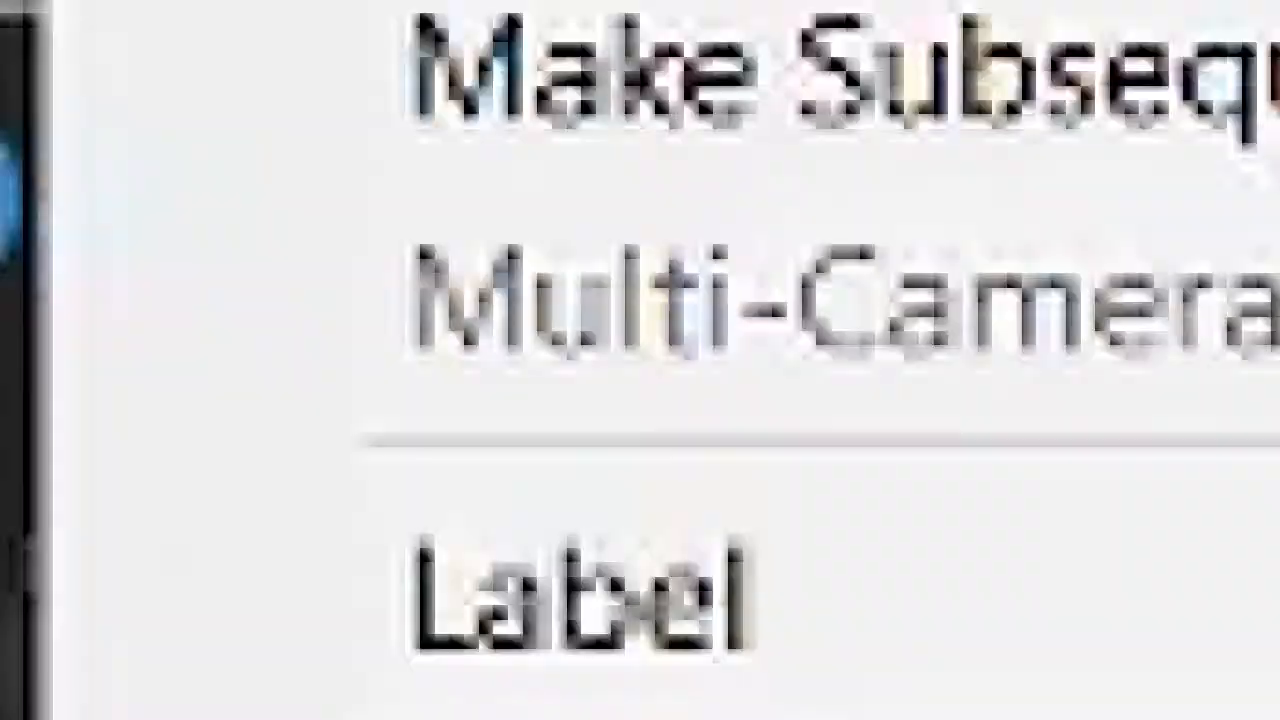
{"action": "left_click", "coordinate": [679, 247]}
- Select the 16 Dividend Stocks clip on V1 and the Shopify audio on A2 separately with the Selection tool
{"action": "left_click_drag", "start_coordinate": [582, 656], "coordinate": [497, 655]}
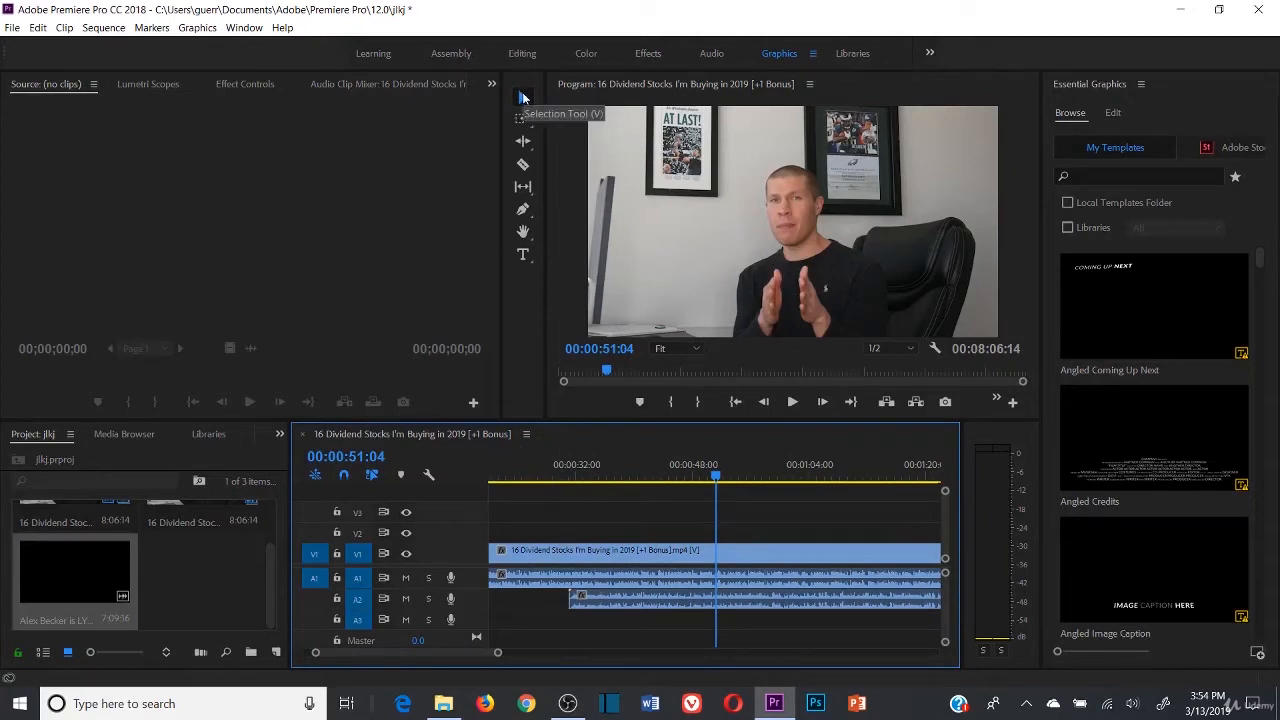
{"action": "mouse_move", "coordinate": [576, 552]}
{"action": "left_mouse_down"}
{"action": "mouse_move", "coordinate": [605, 556]}
{"action": "mouse_move", "coordinate": [594, 552]}
{"action": "left_mouse_up"}
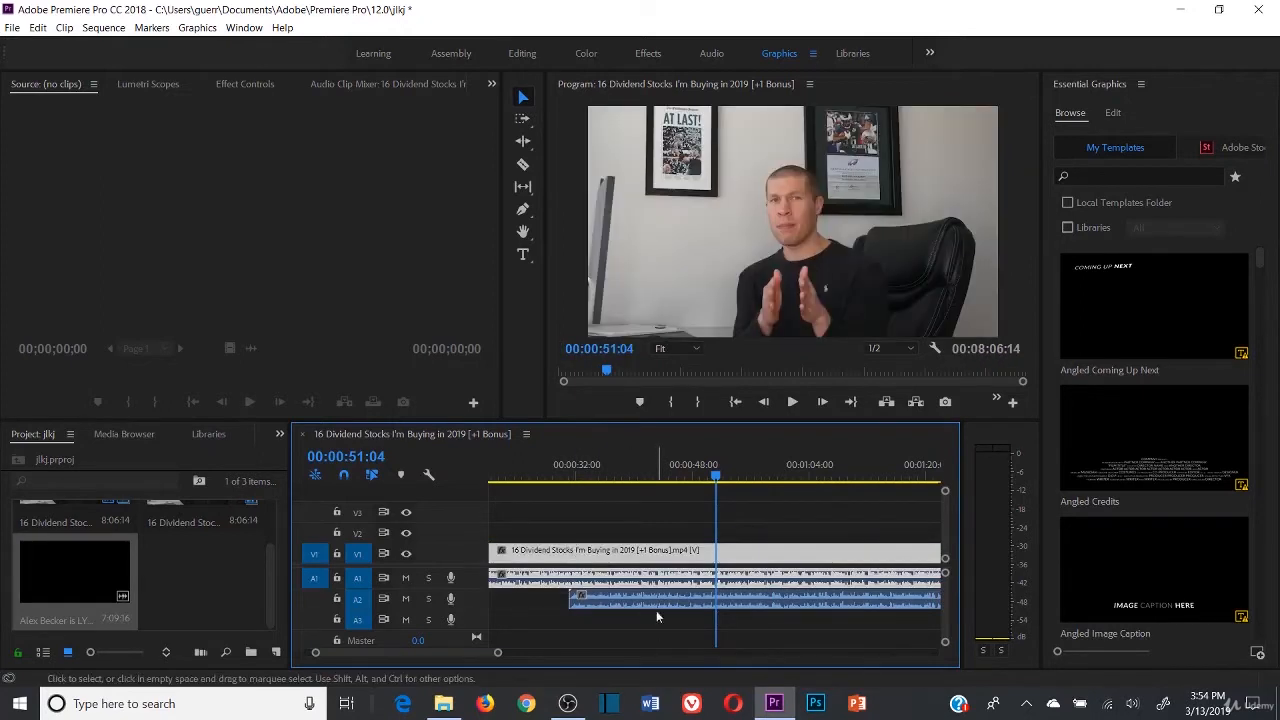
{"action": "left_click", "coordinate": [676, 580]}
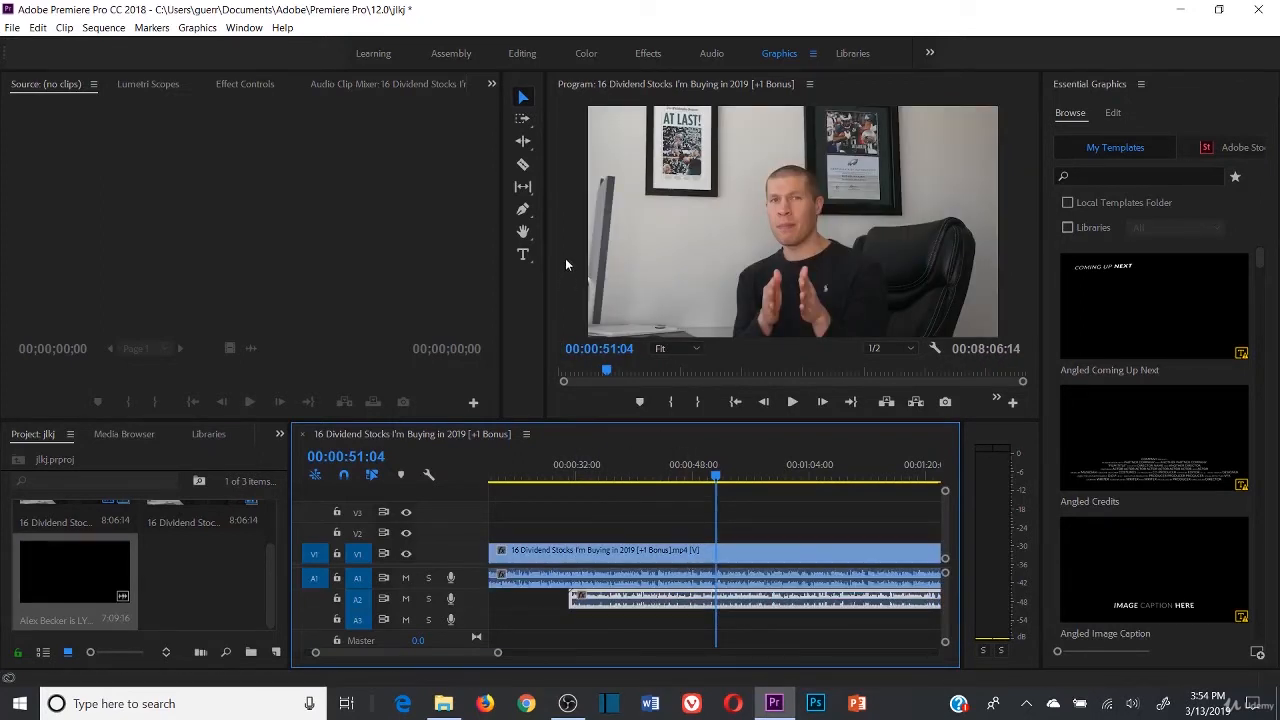
- Cut the 16 Dividend Stocks clip on V1 at 00:00:43:07 with the Razor tool and ripple delete the section following the cut
{"action": "left_click", "coordinate": [521, 165]}
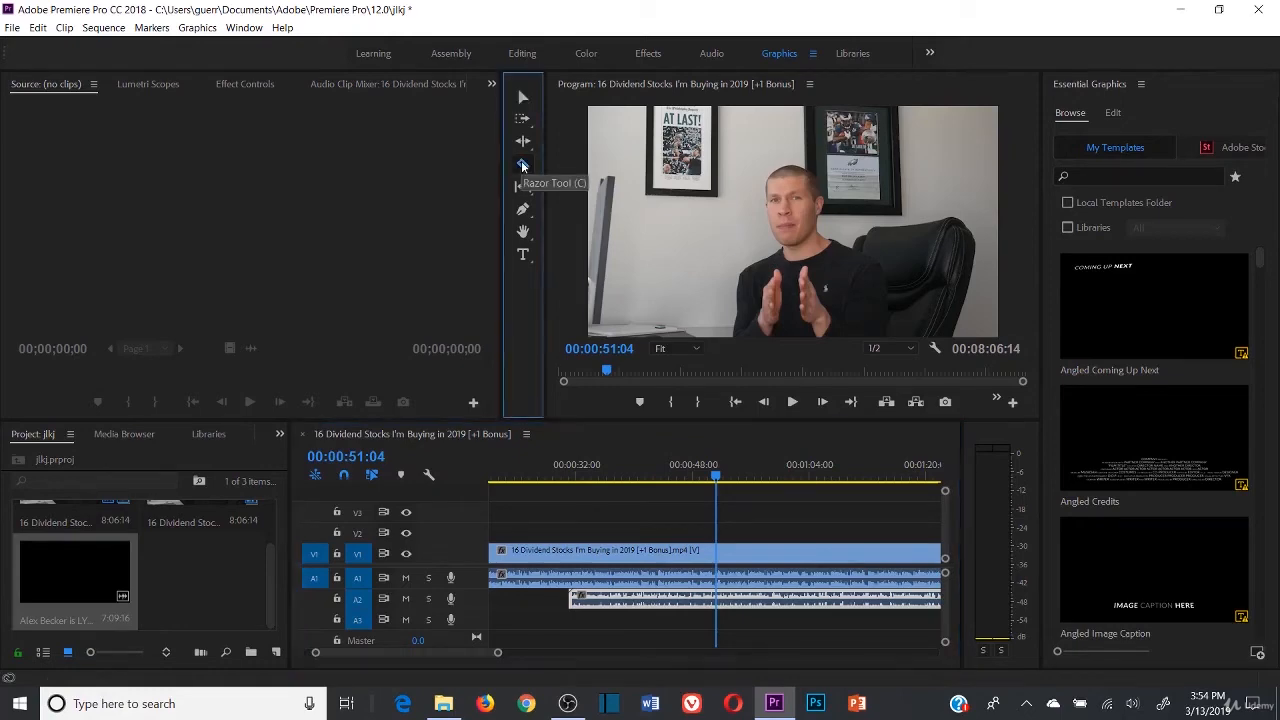
{"action": "left_click", "coordinate": [665, 550]}
{"action": "right_click", "coordinate": [770, 552]}
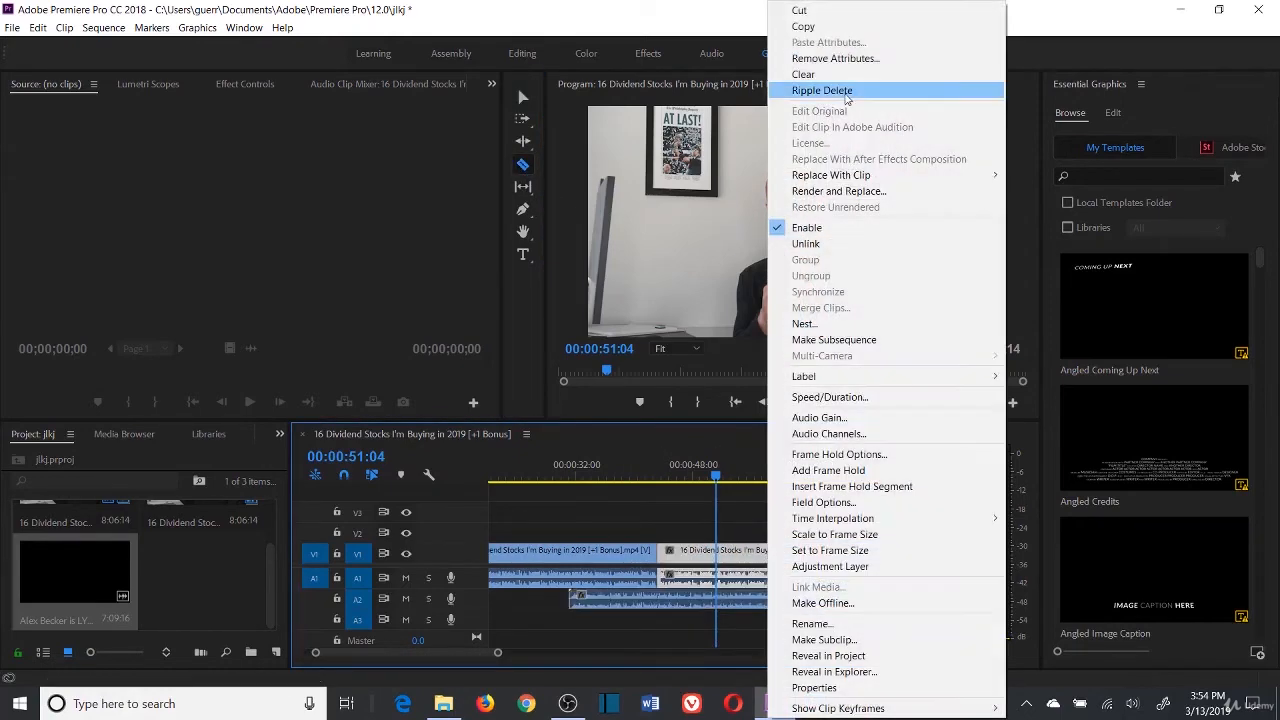
{"action": "left_click", "coordinate": [845, 91]}
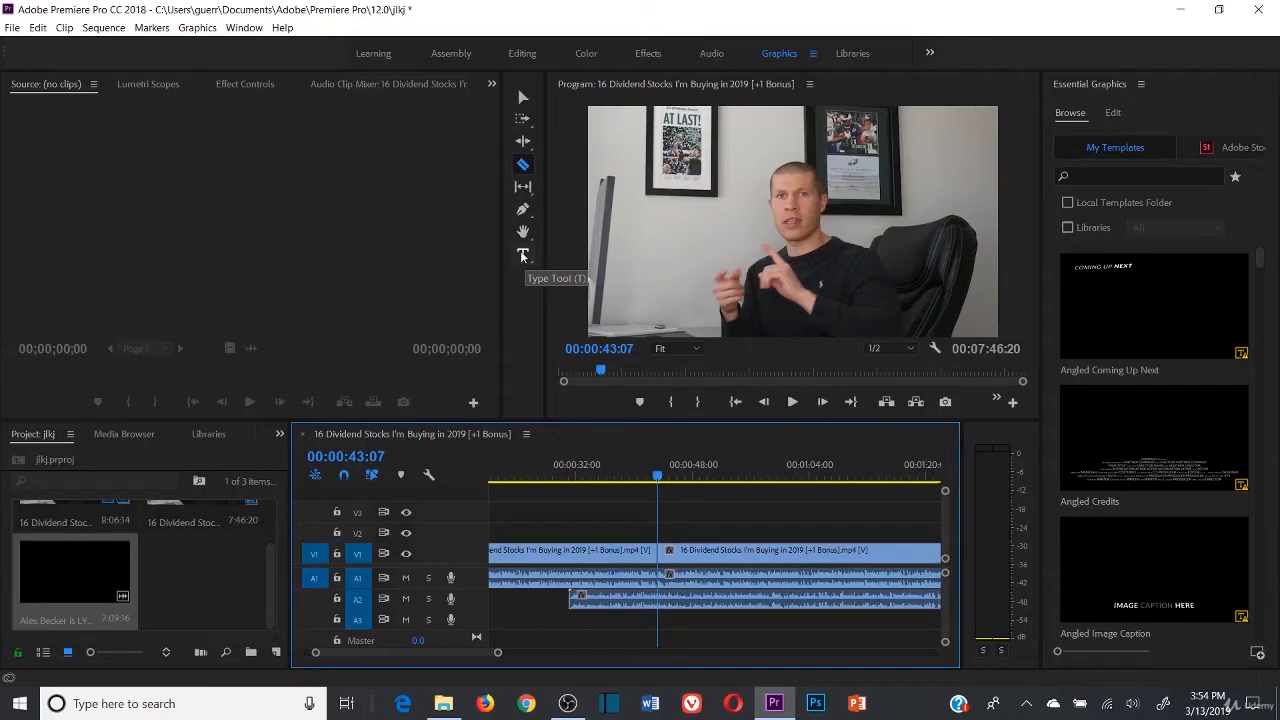
- Add the text "Step #" over the video at 00:00:37:19 with the Type tool, starting by the picture frame behind the speaker
{"action": "left_click", "coordinate": [522, 256]}
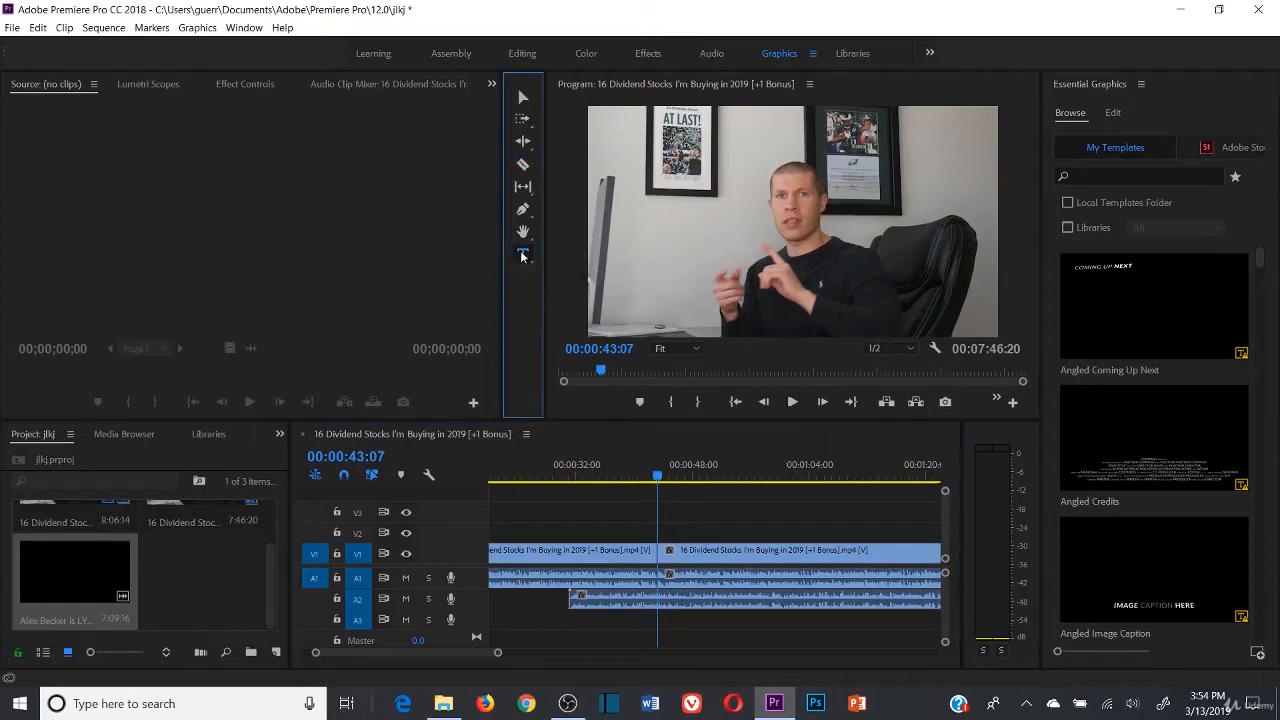
{"action": "left_click", "coordinate": [688, 510]}
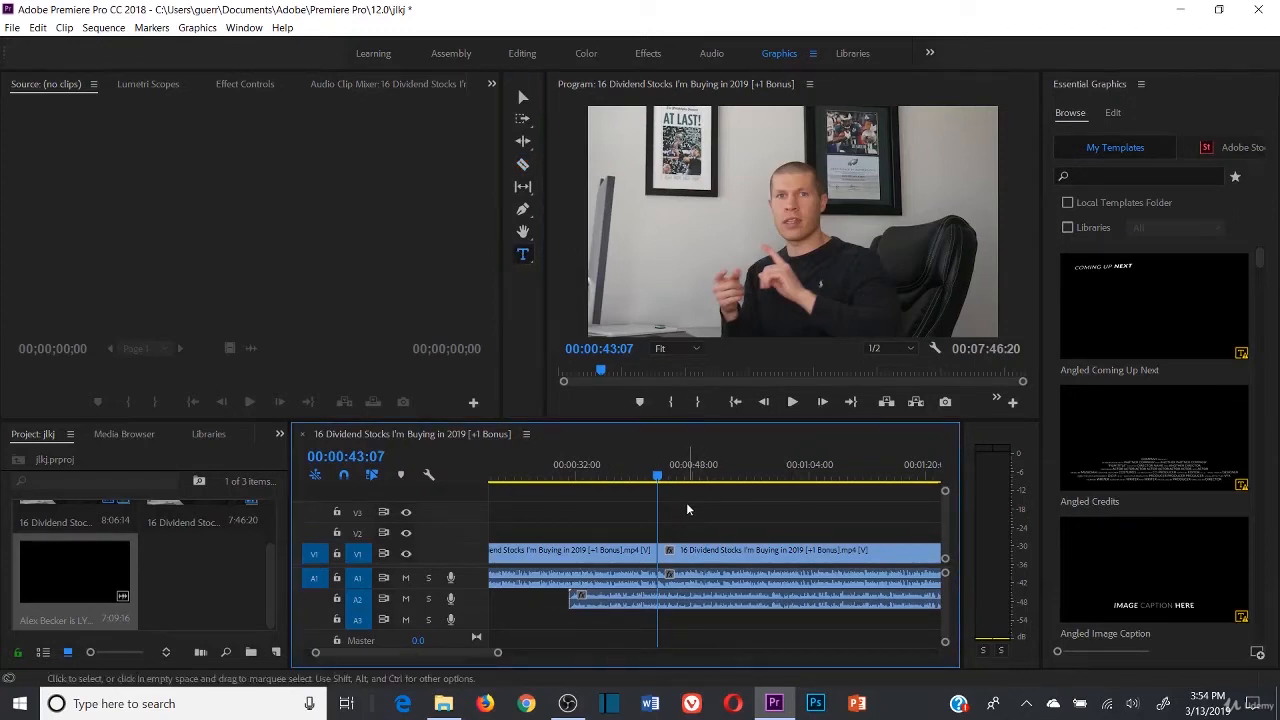
{"action": "left_click", "coordinate": [687, 561]}
{"action": "left_click", "coordinate": [736, 529]}
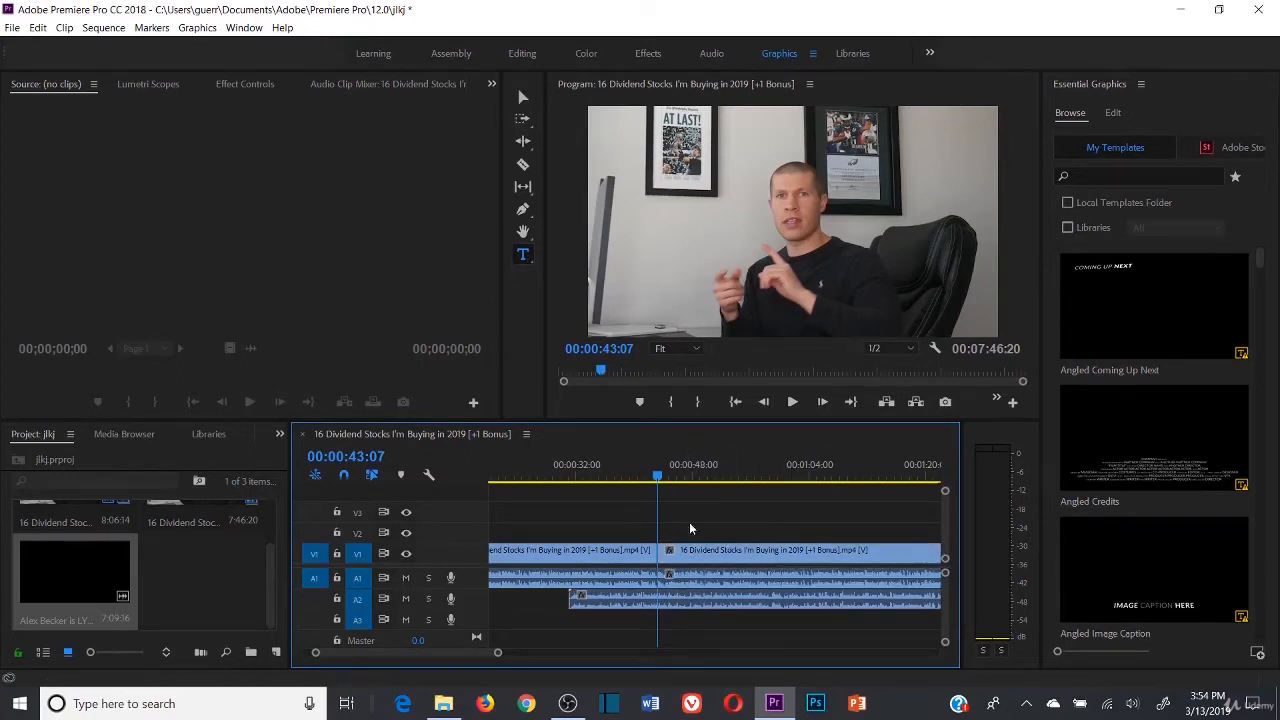
{"action": "left_click", "coordinate": [717, 578]}
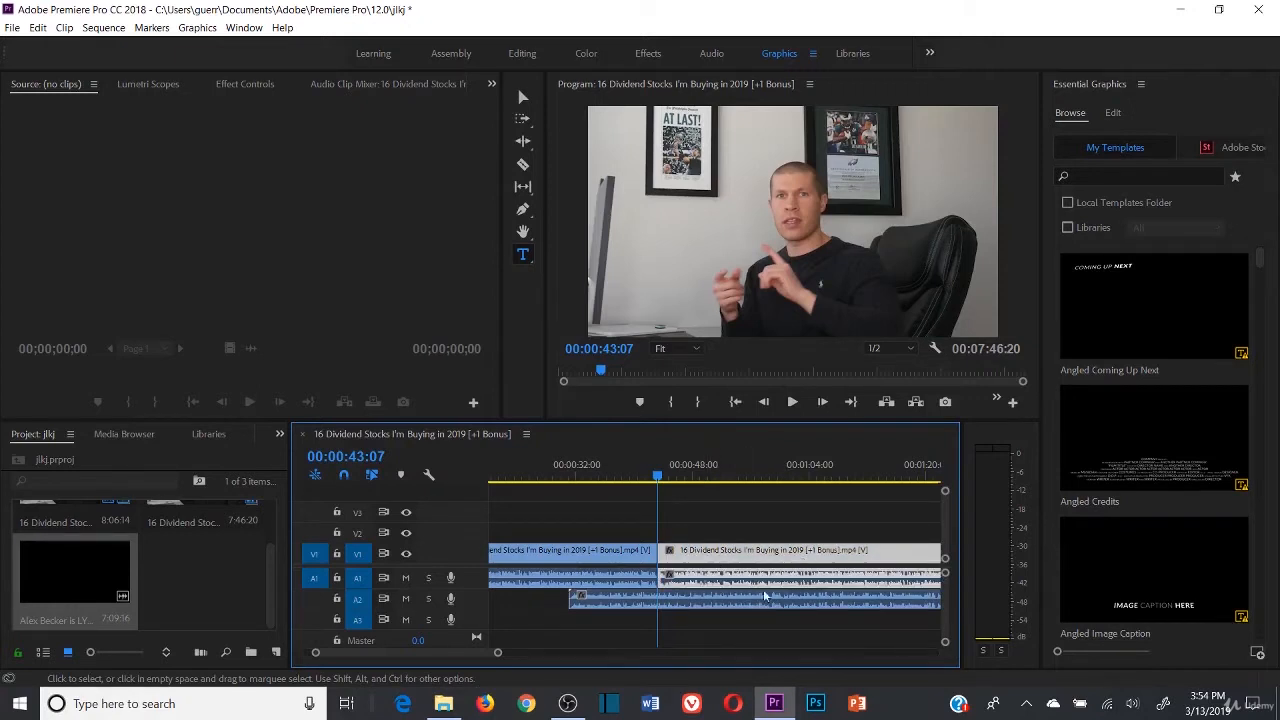
{"action": "left_click", "coordinate": [735, 505]}
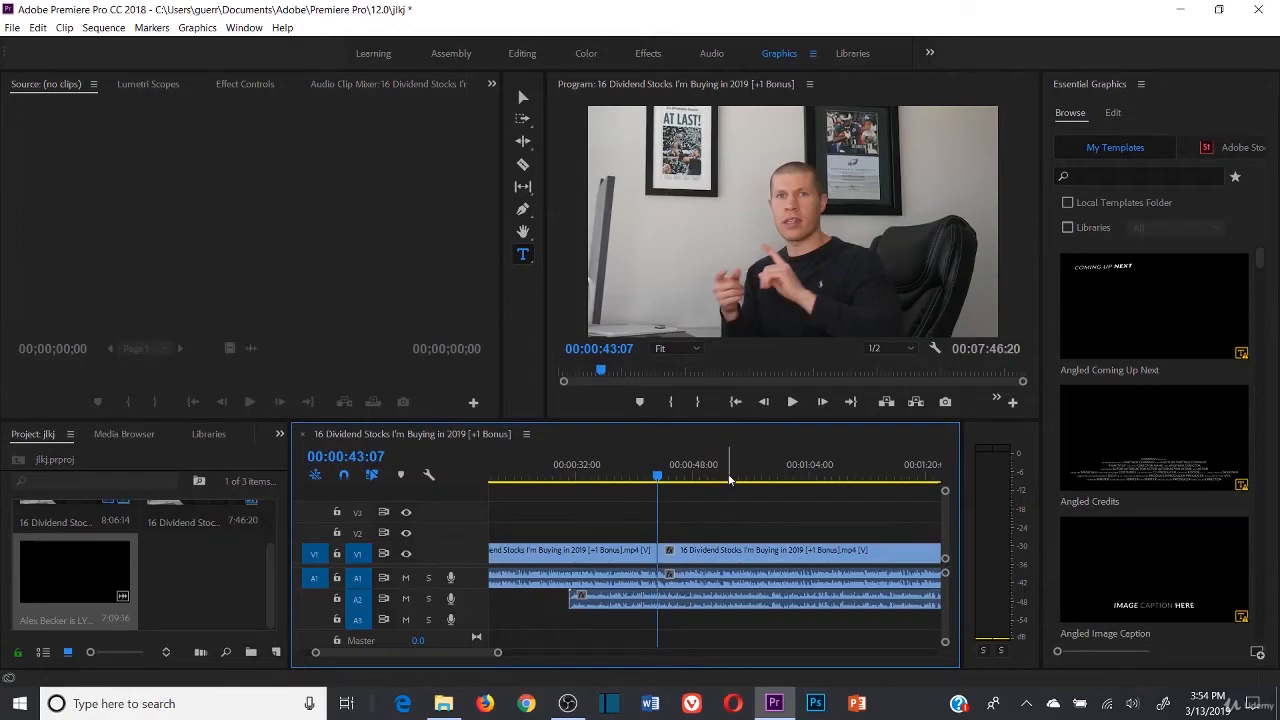
{"action": "left_click", "coordinate": [731, 477]}
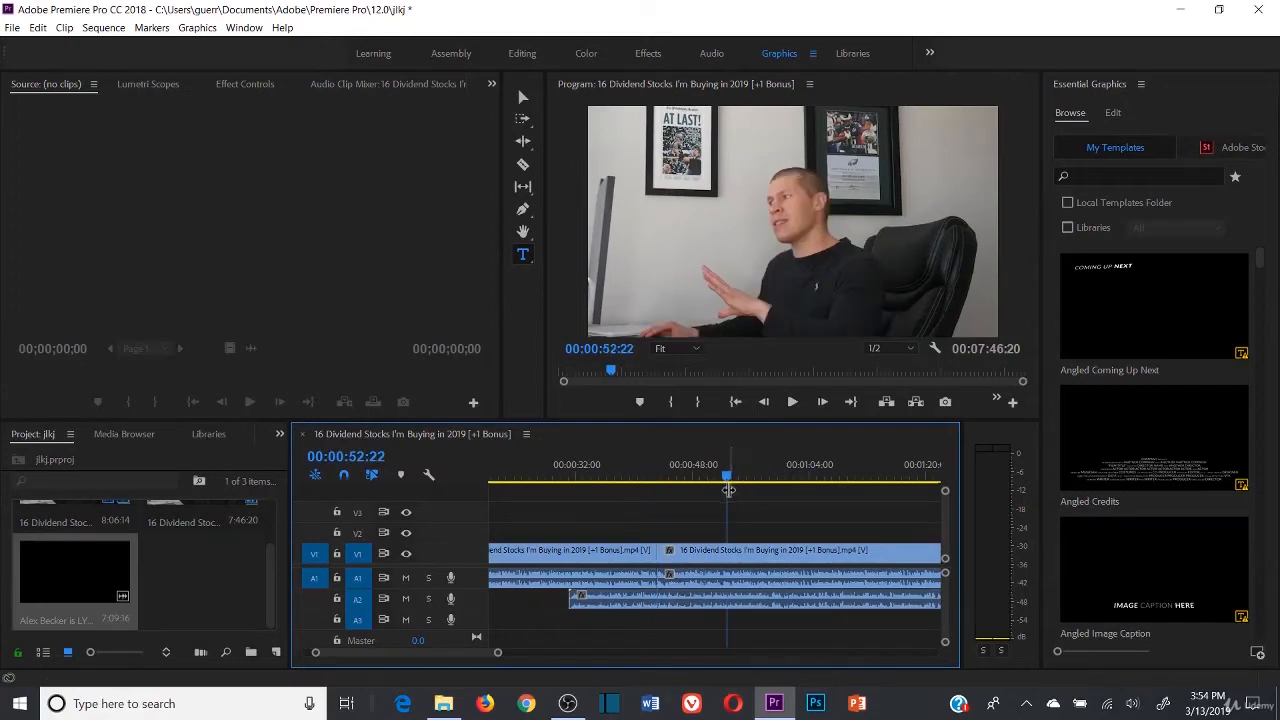
{"action": "left_click_drag", "start_coordinate": [729, 490], "coordinate": [616, 482]}
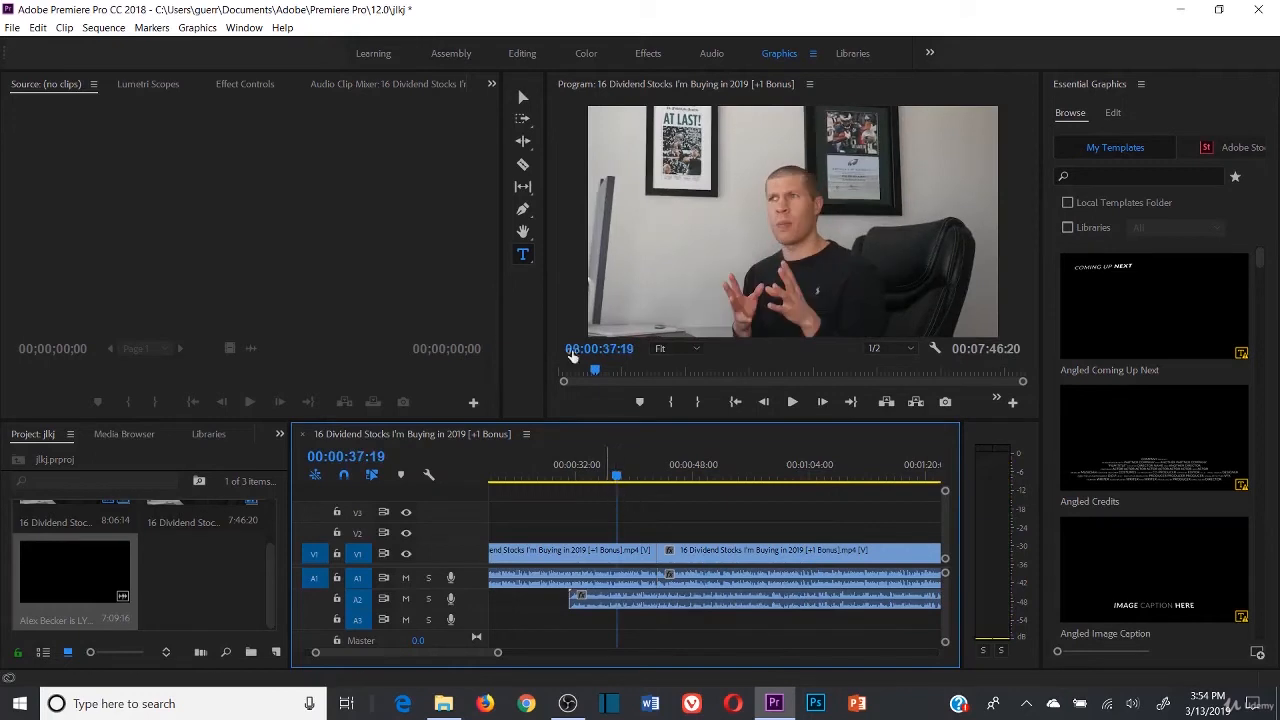
{"action": "left_click", "coordinate": [518, 89]}
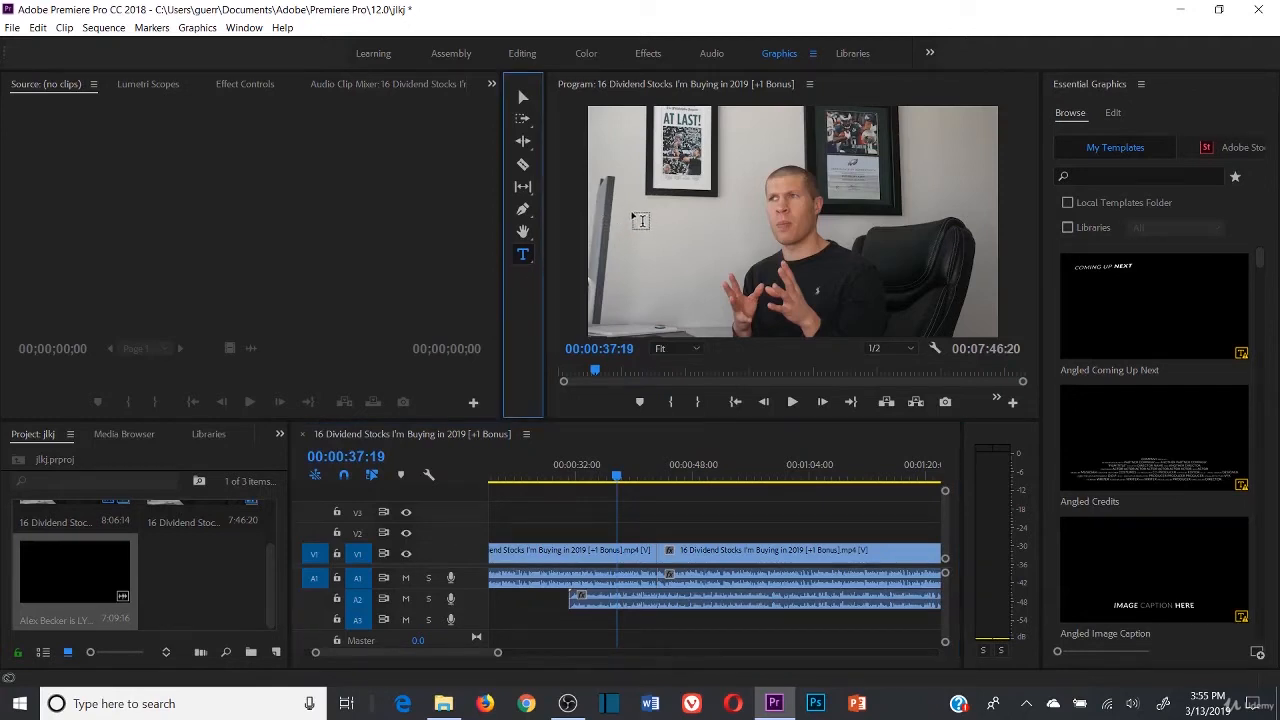
{"action": "left_click", "coordinate": [696, 201]}
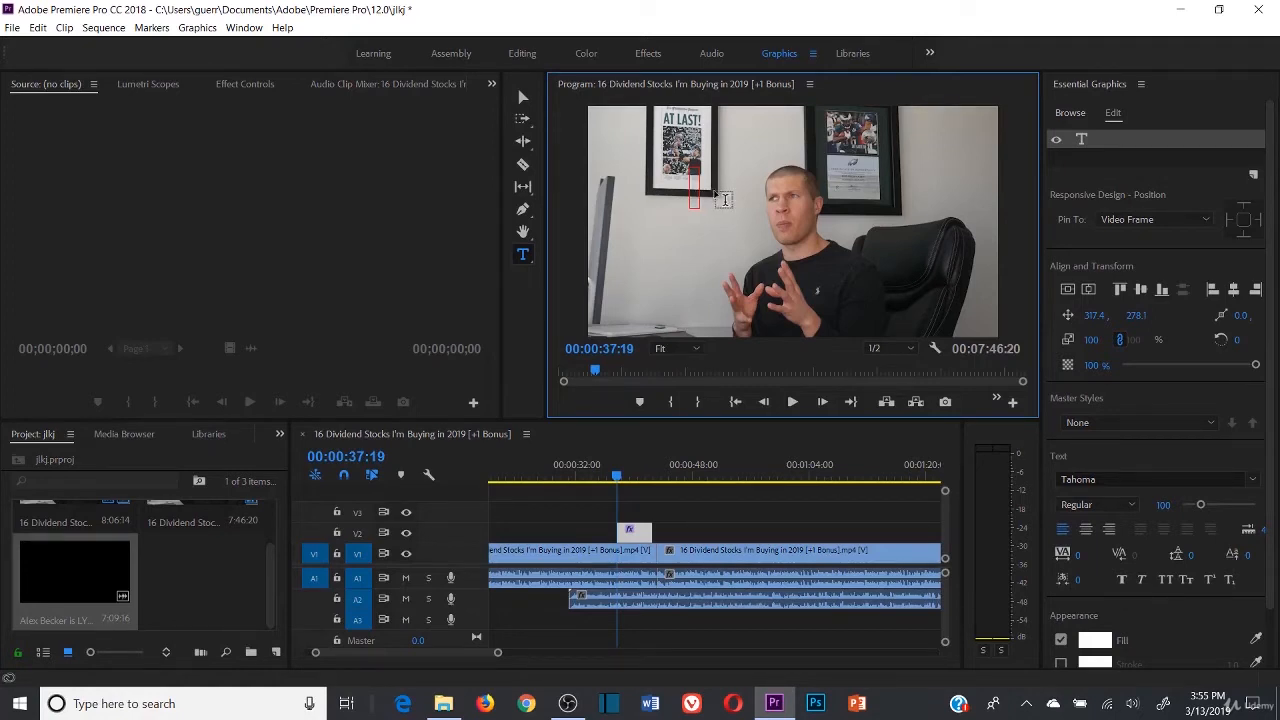
{"action": "type", "text": "Step #"}
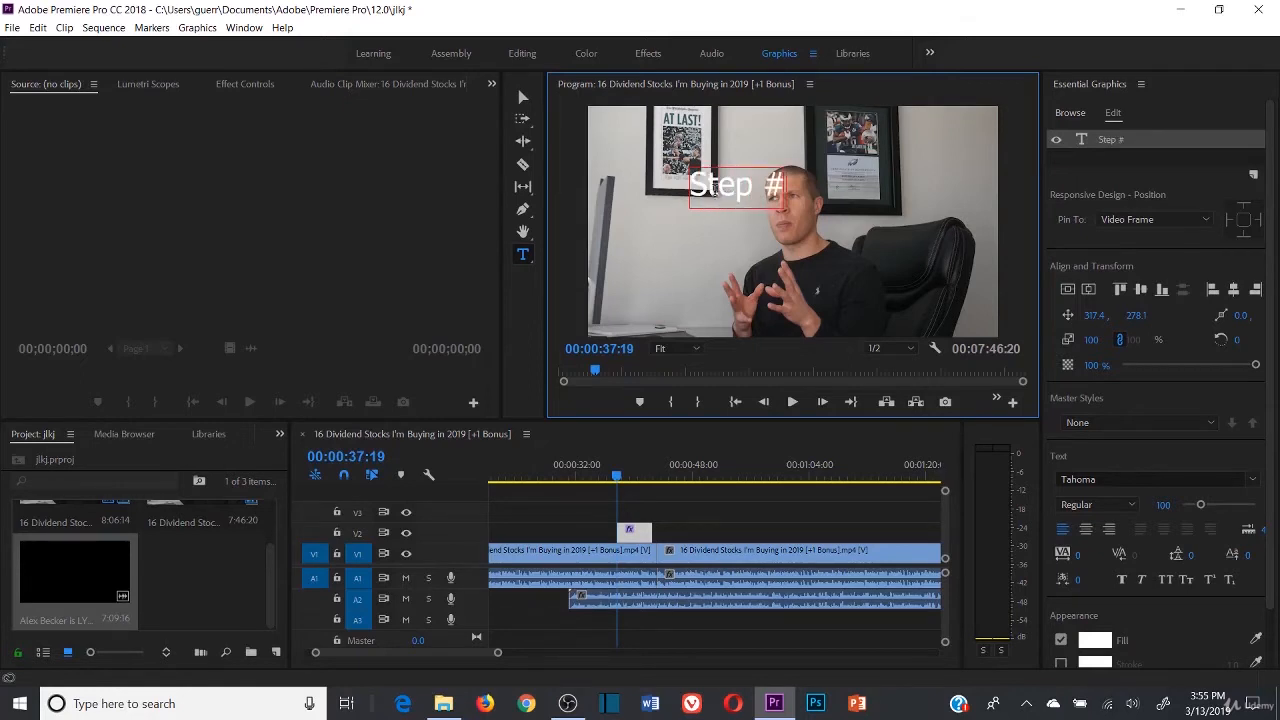
- Complete the title text as "Step #1" and shift its clip along V2 to begin around 00:00:58
{"action": "type", "text": "1"}
{"action": "left_click", "coordinate": [713, 235]}
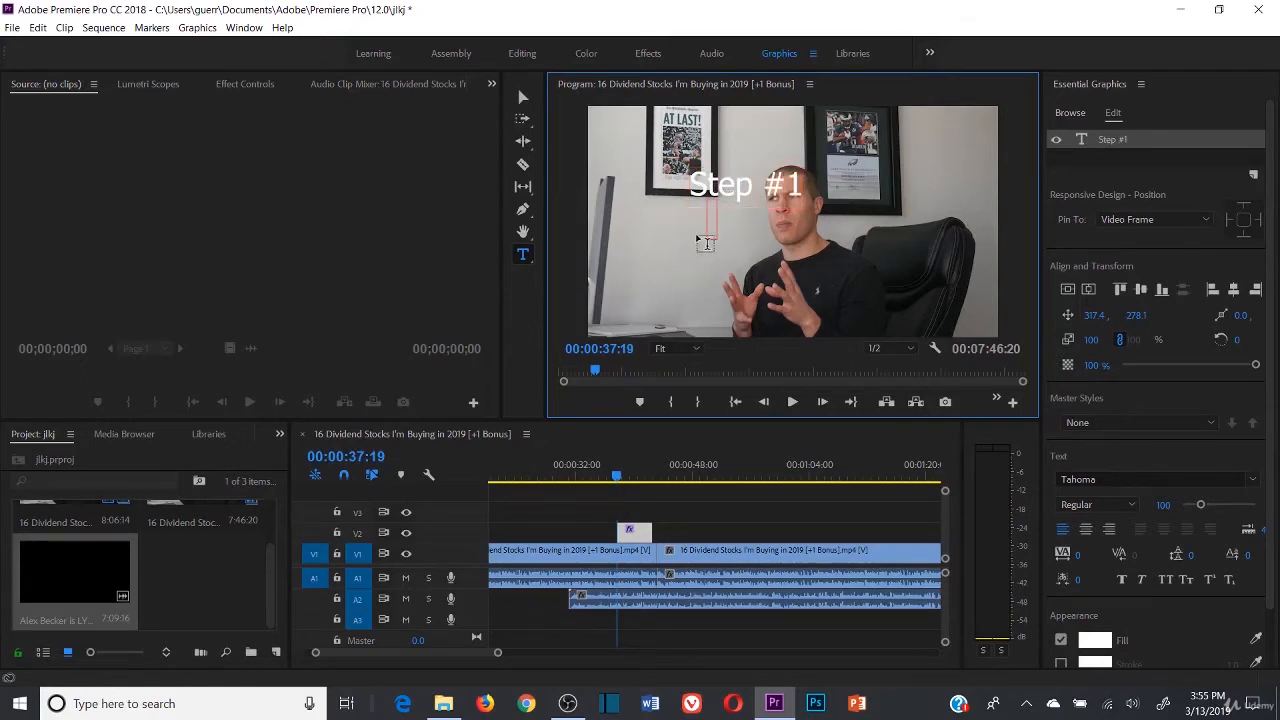
{"action": "left_click_drag", "start_coordinate": [640, 540], "coordinate": [798, 532]}
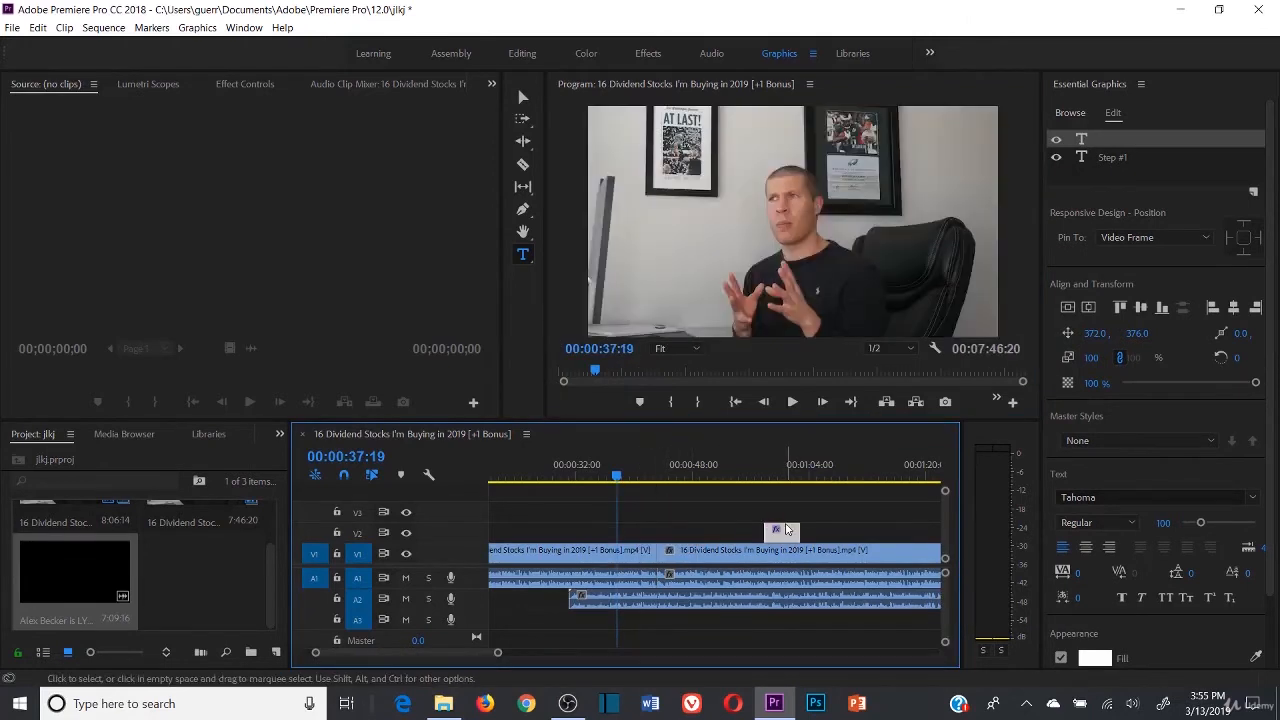
{"action": "left_click", "coordinate": [757, 478]}
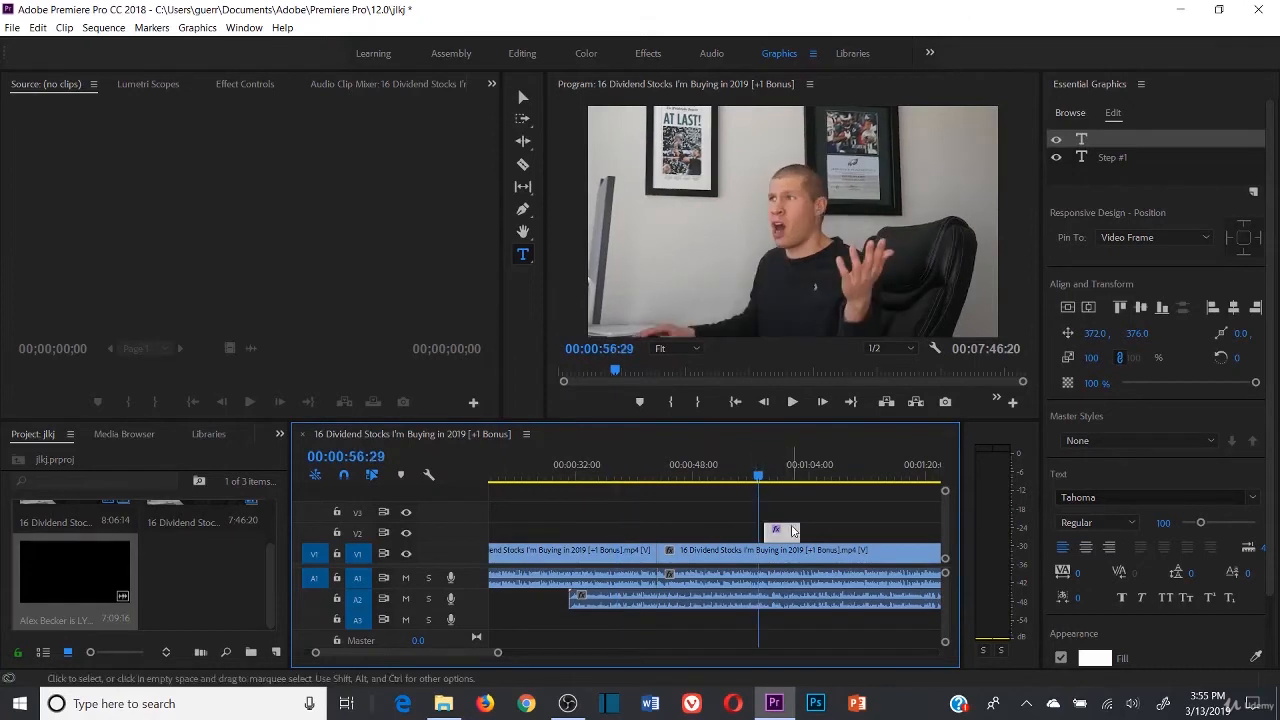
{"action": "left_click", "coordinate": [775, 479]}
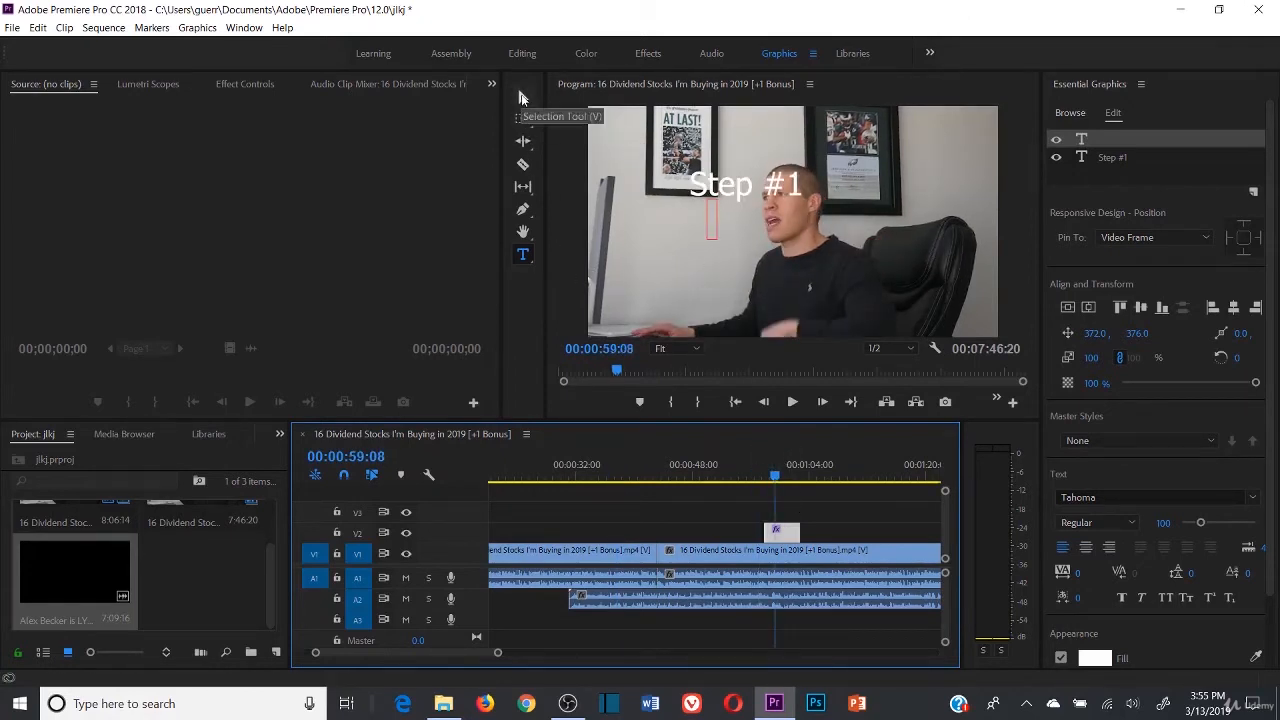
- Select the Step #1 text, switch to the Editing workspace, and place the playhead over the title clip at 00:00:58:17
{"action": "left_click", "coordinate": [521, 97]}
{"action": "left_click", "coordinate": [750, 190]}
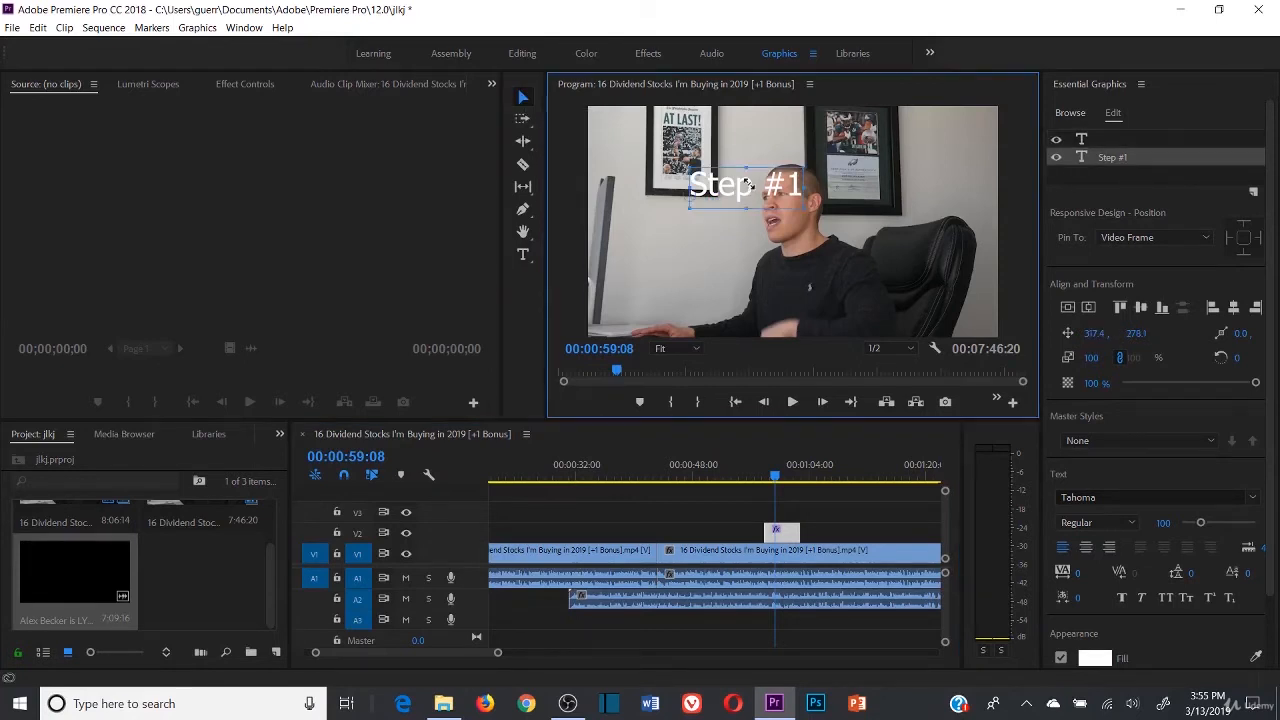
{"action": "double_click", "coordinate": [692, 185]}
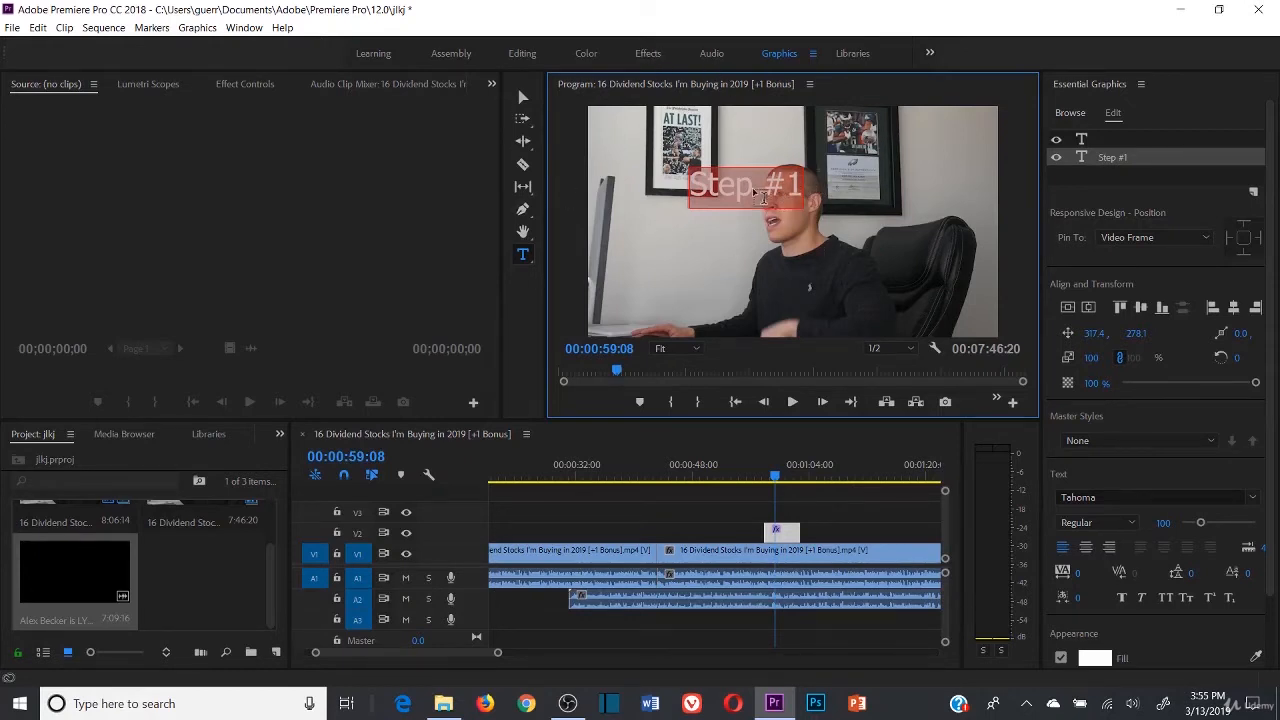
{"action": "left_click", "coordinate": [648, 53]}
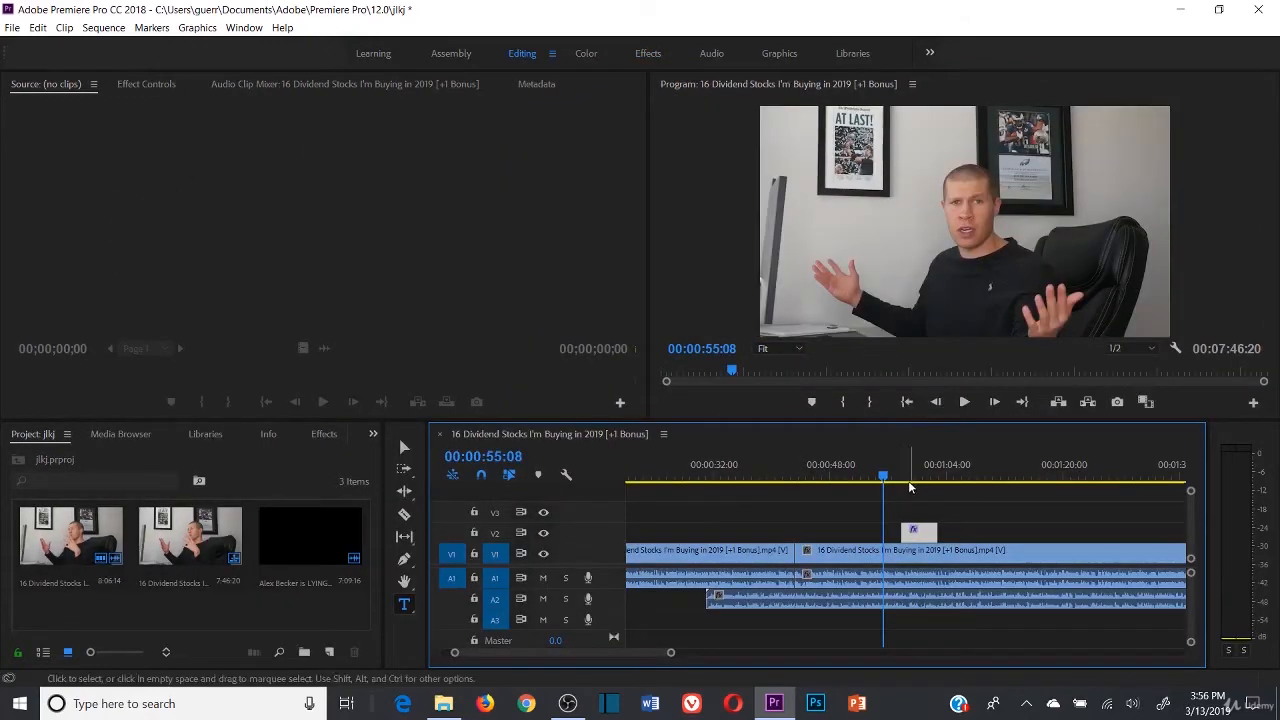
{"action": "left_click", "coordinate": [906, 465]}
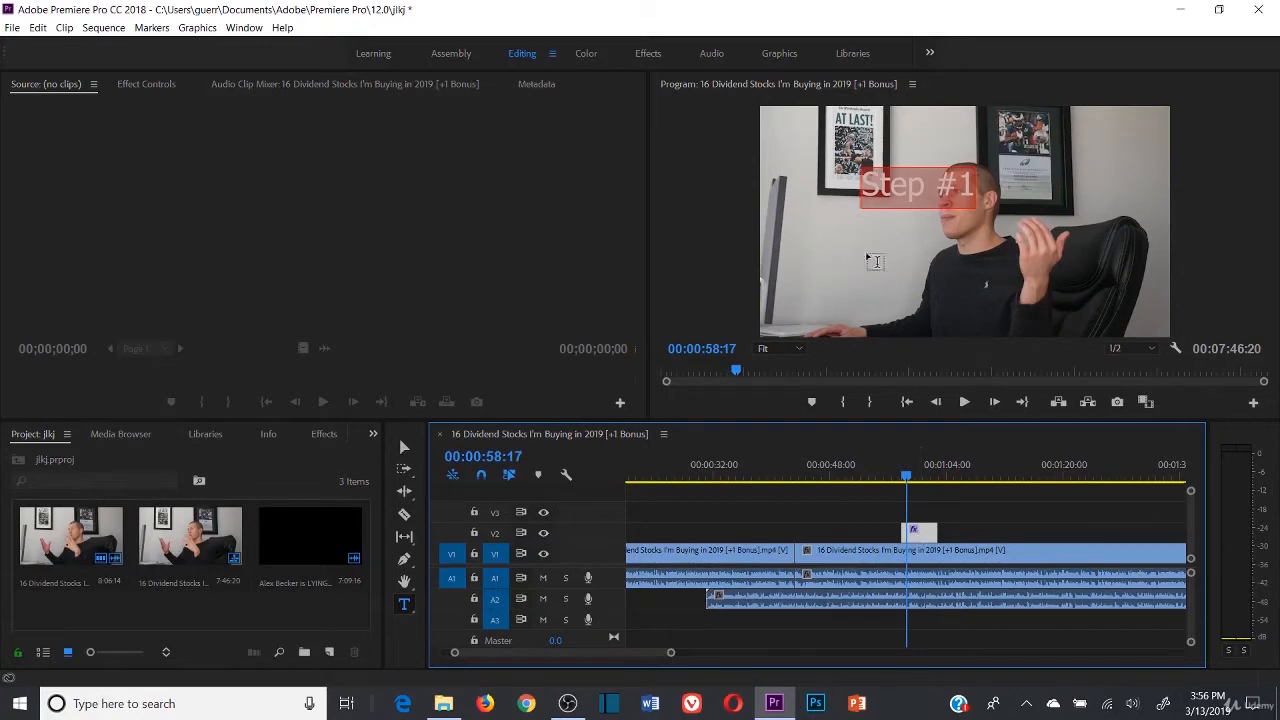
- Enlarge the Step #1 title and move it to the lower left of the video frame beside the speaker
{"action": "left_click", "coordinate": [404, 447]}
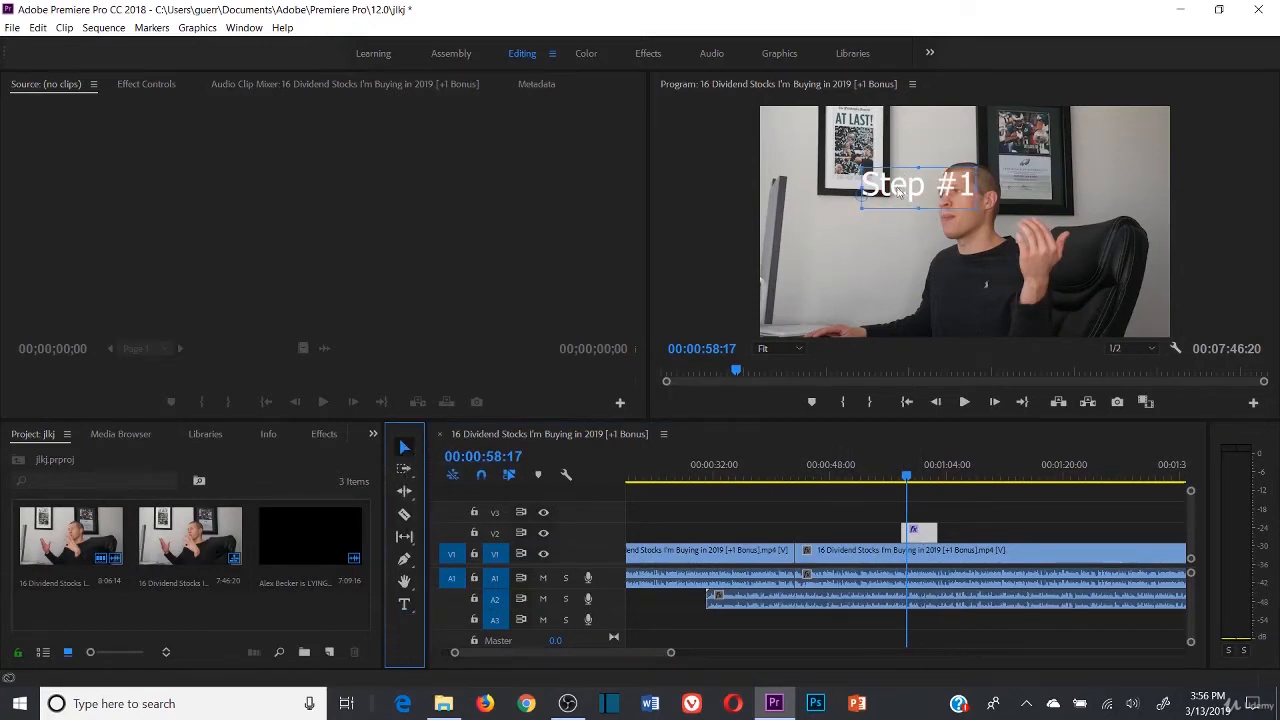
{"action": "left_click", "coordinate": [862, 169]}
{"action": "left_click_drag", "start_coordinate": [862, 169], "coordinate": [862, 150]}
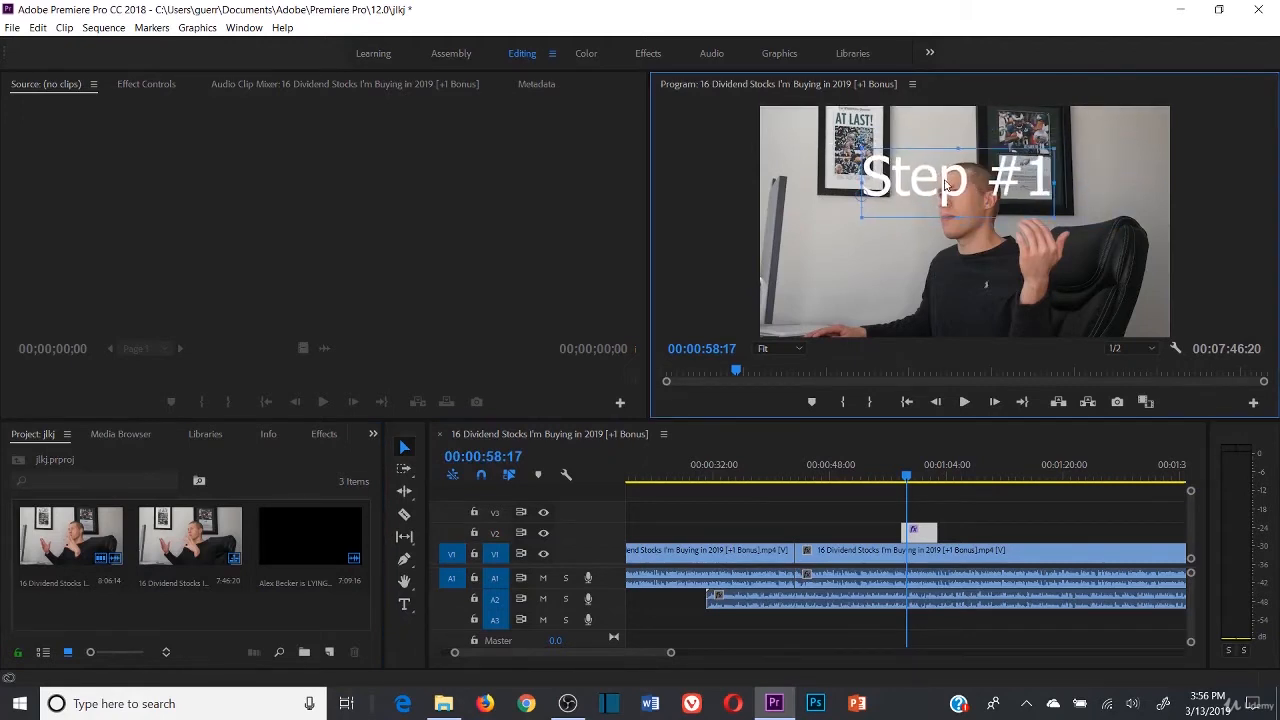
{"action": "left_click_drag", "start_coordinate": [948, 184], "coordinate": [871, 253]}
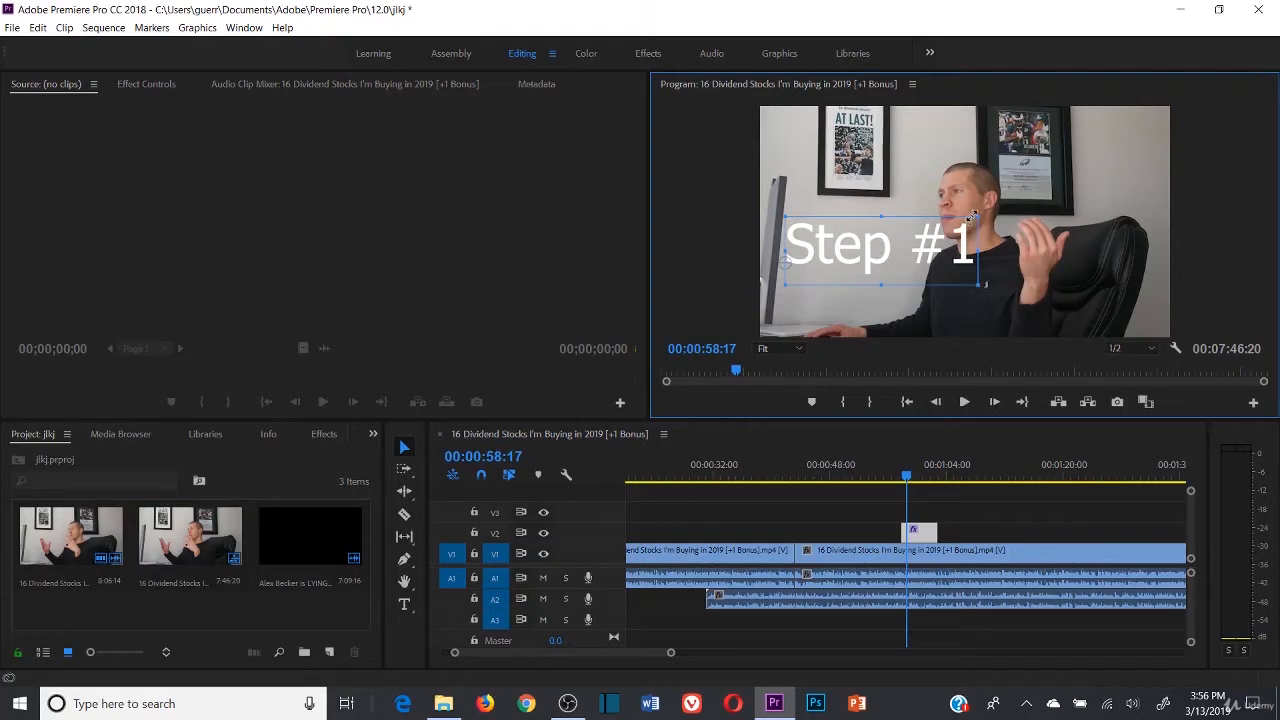
{"action": "mouse_move", "coordinate": [972, 214]}
{"action": "left_mouse_down"}
{"action": "mouse_move", "coordinate": [1095, 202]}
{"action": "mouse_move", "coordinate": [964, 218]}
{"action": "left_mouse_up"}
- Select all of the Step #1 text and centre-align it in its effect settings
{"action": "double_click", "coordinate": [880, 252]}
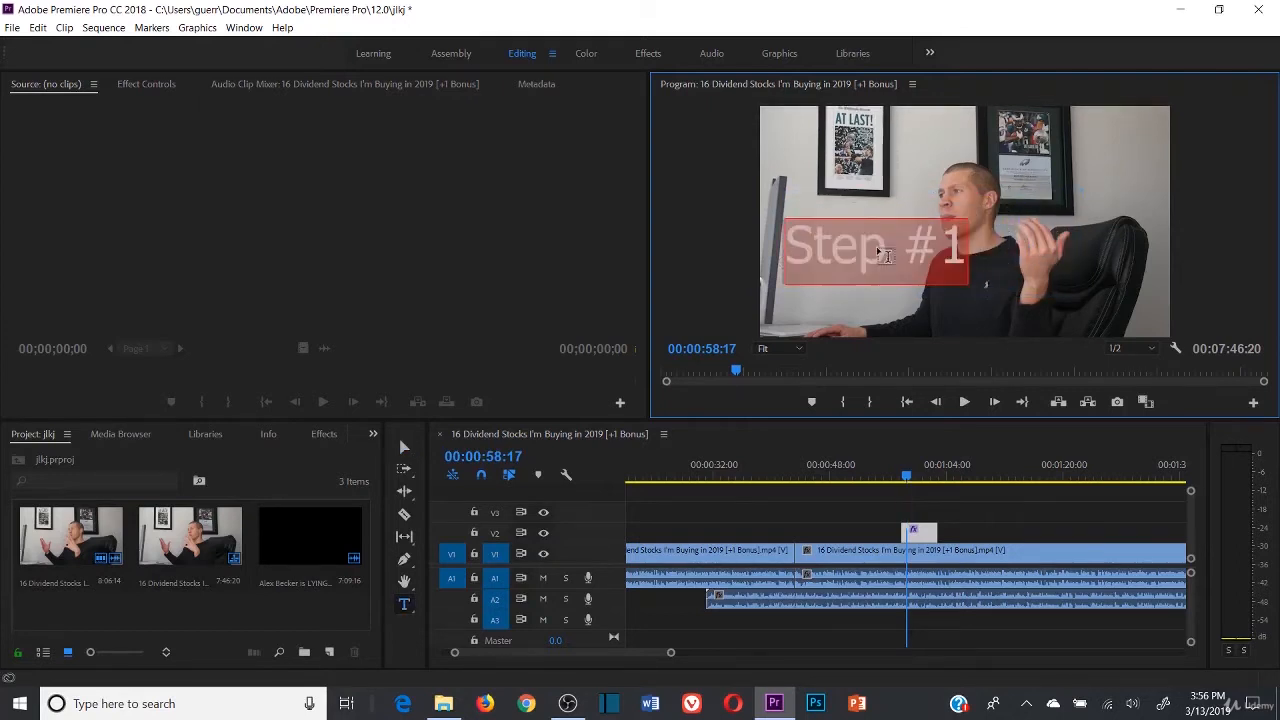
{"action": "left_click", "coordinate": [876, 174]}
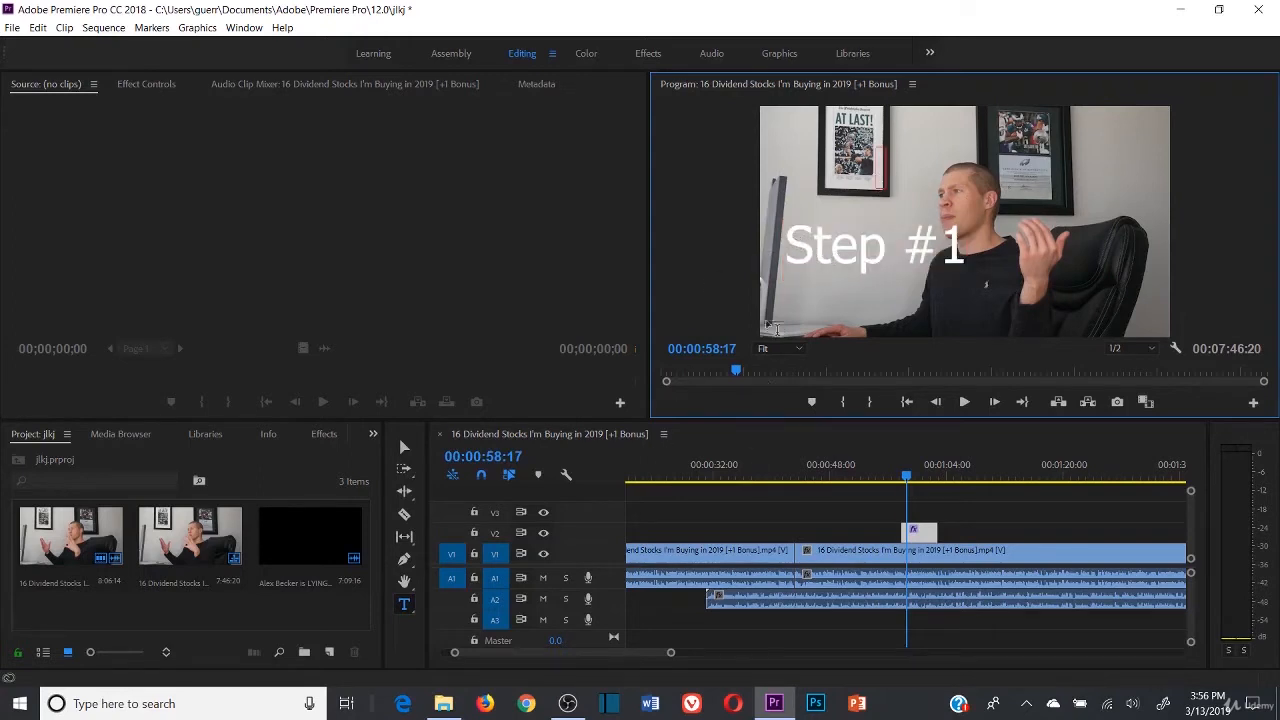
{"action": "left_click_drag", "start_coordinate": [807, 240], "coordinate": [982, 244]}
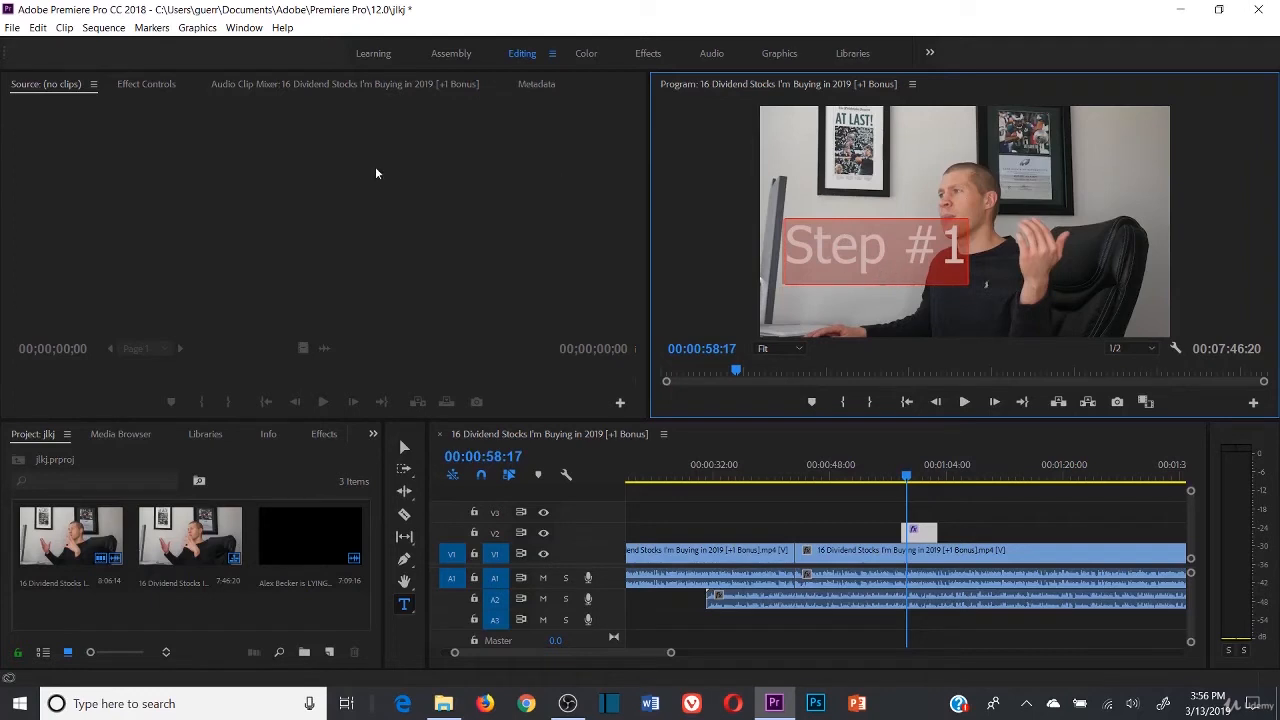
{"action": "left_click", "coordinate": [142, 84]}
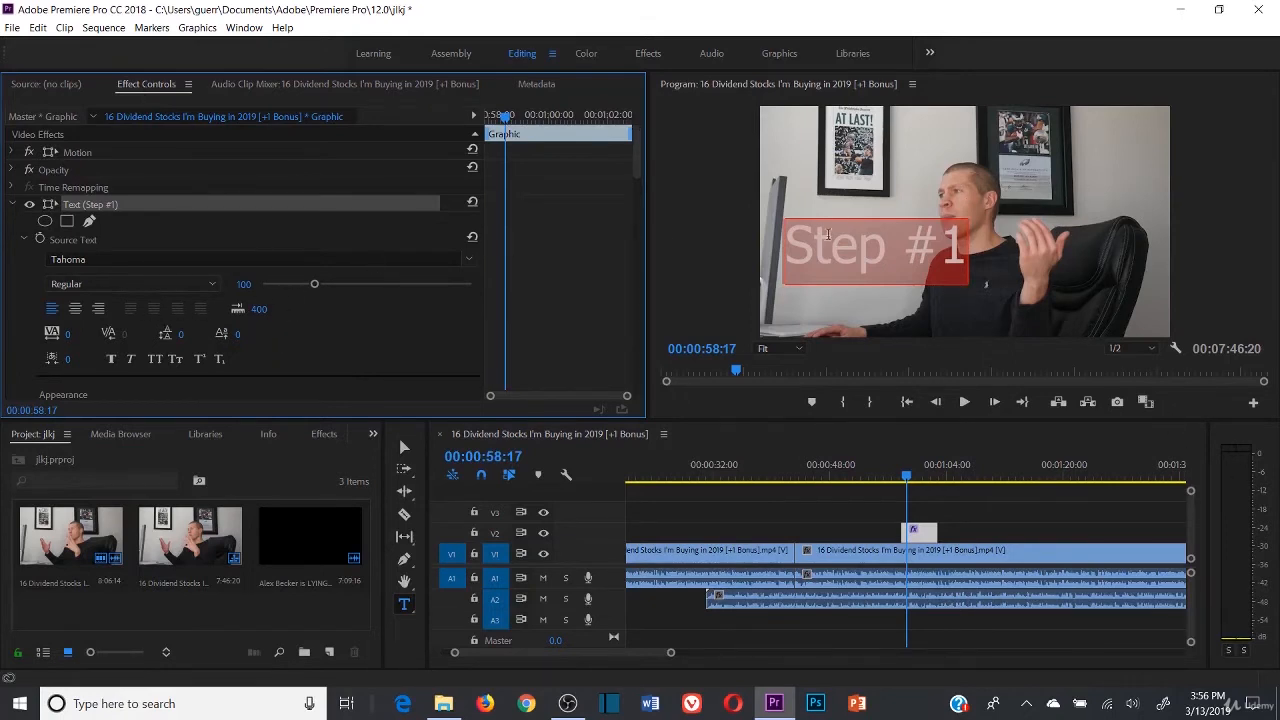
{"action": "left_click", "coordinate": [75, 308]}
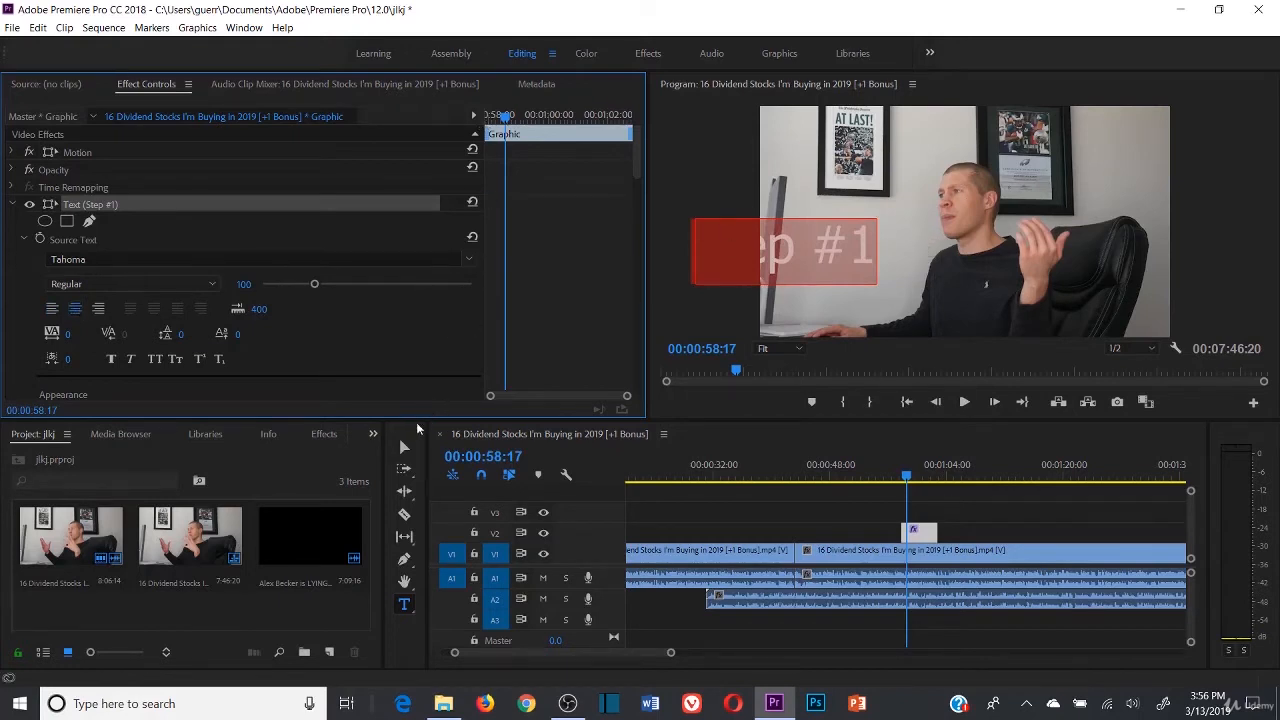
- Enlarge the title further, compare left with centre alignment, keep centre, and move the title to the top of the frame
{"action": "left_click", "coordinate": [403, 448]}
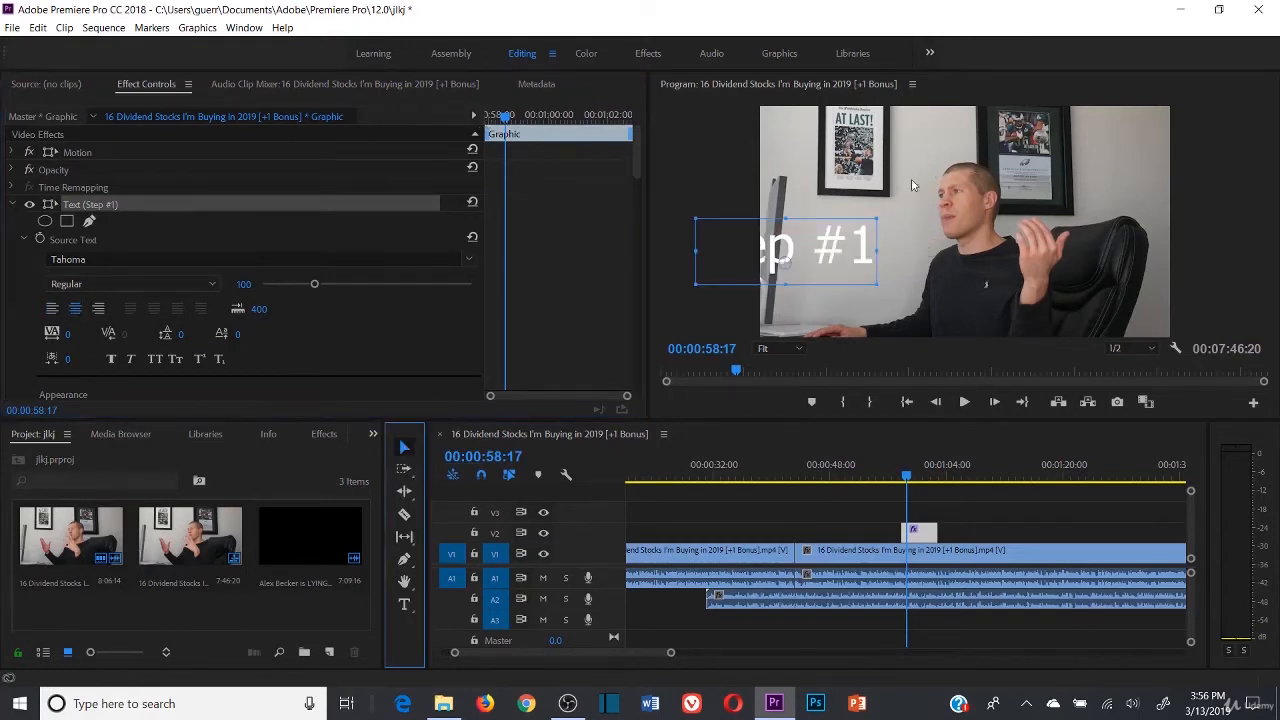
{"action": "left_click_drag", "start_coordinate": [901, 237], "coordinate": [1076, 189]}
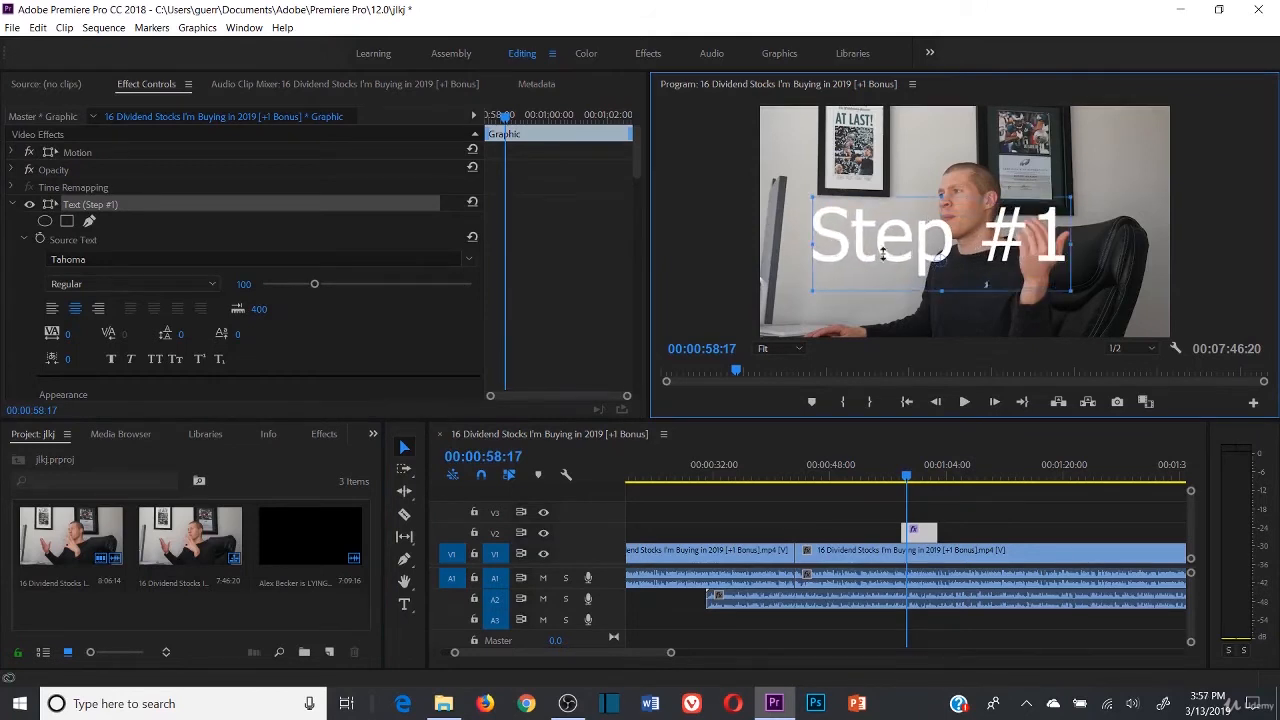
{"action": "left_click", "coordinate": [53, 309]}
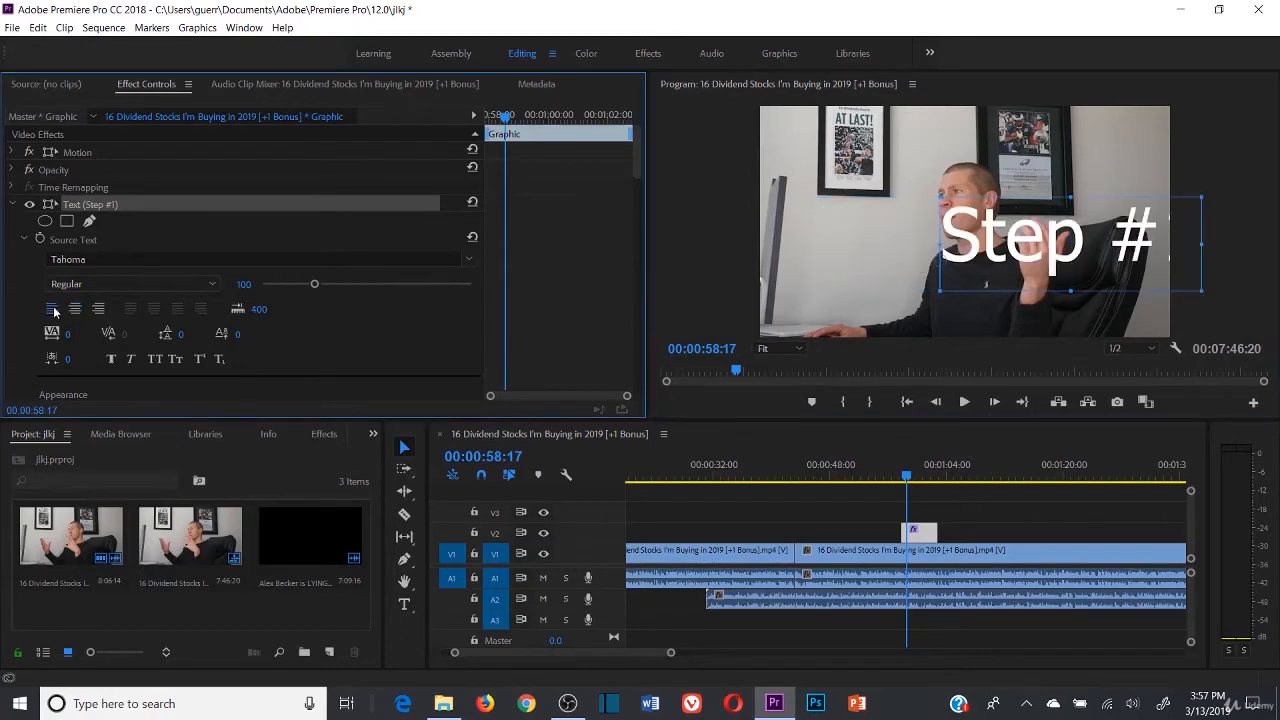
{"action": "left_click", "coordinate": [75, 309]}
{"action": "left_click_drag", "start_coordinate": [922, 240], "coordinate": [968, 162]}
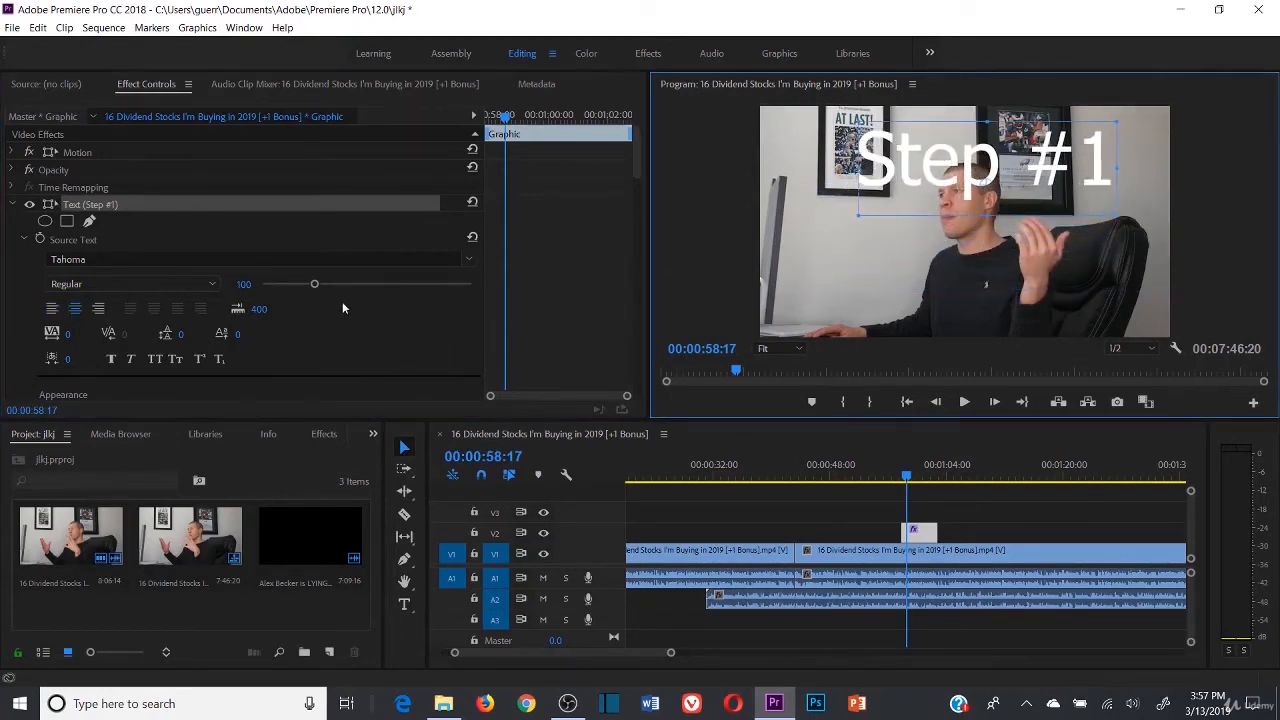
- Set the title's font size to 79, scale it to about 303, and move it to about 614, 480
{"action": "mouse_move", "coordinate": [315, 286]}
{"action": "left_mouse_down"}
{"action": "mouse_move", "coordinate": [384, 285]}
{"action": "mouse_move", "coordinate": [301, 285]}
{"action": "left_mouse_up"}
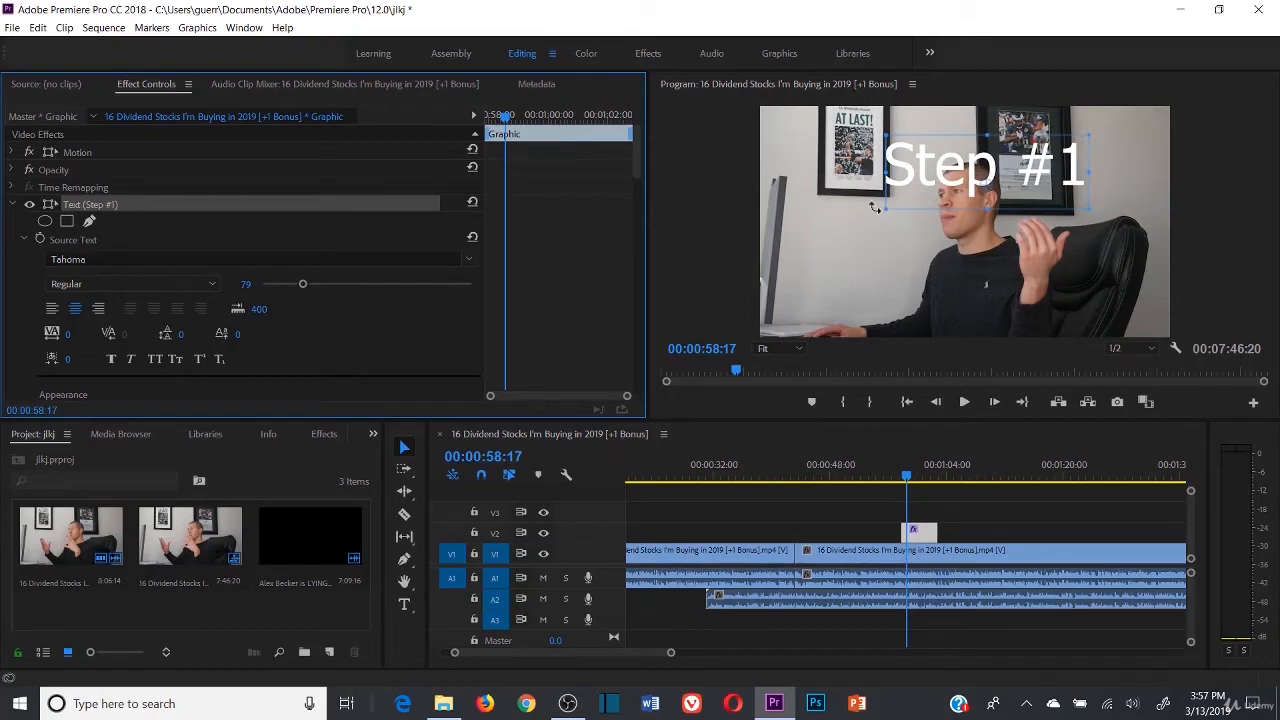
{"action": "left_click_drag", "start_coordinate": [885, 210], "coordinate": [821, 234]}
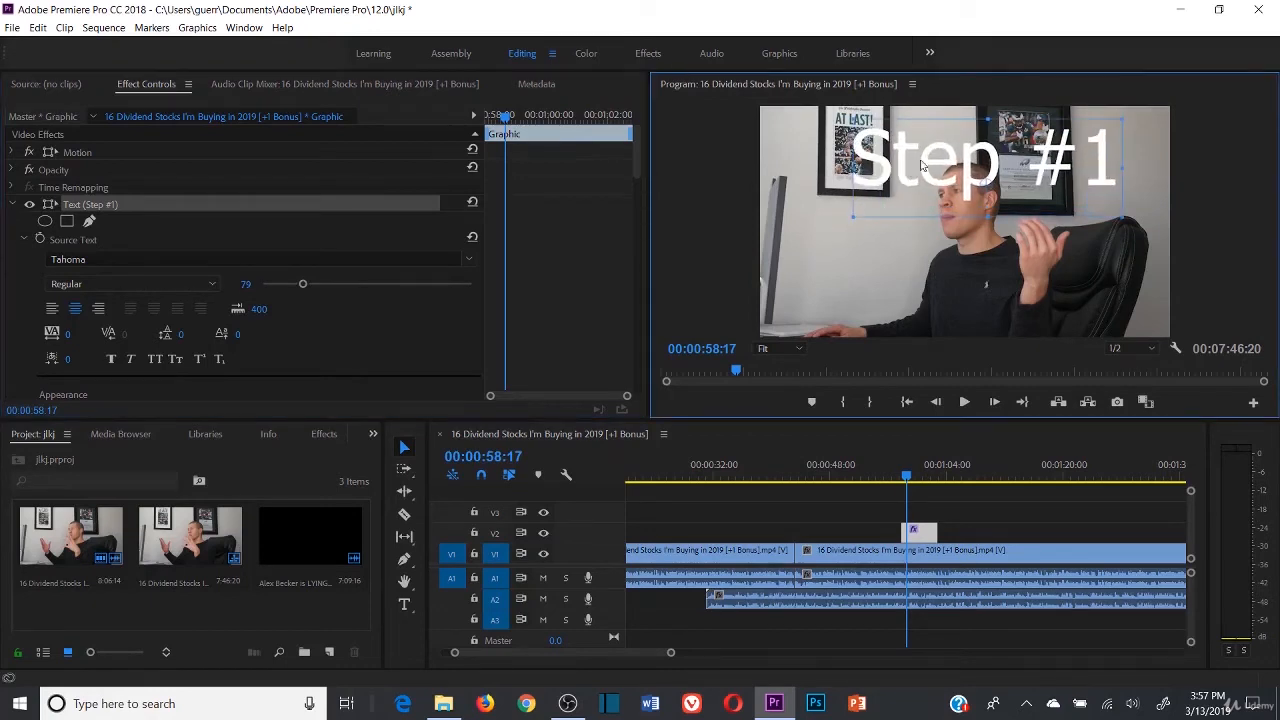
{"action": "left_click_drag", "start_coordinate": [921, 165], "coordinate": [891, 240]}
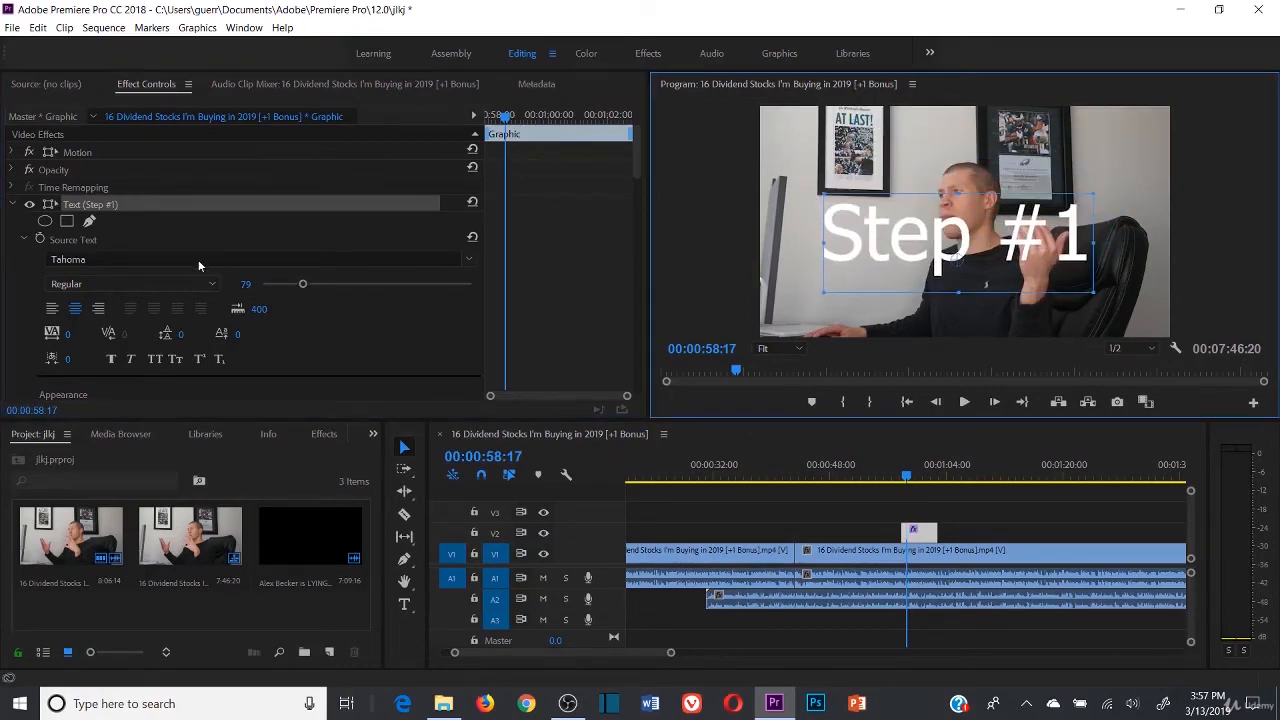
- Look through the available fonts and the appearance settings for the title text
{"action": "left_click", "coordinate": [466, 259]}
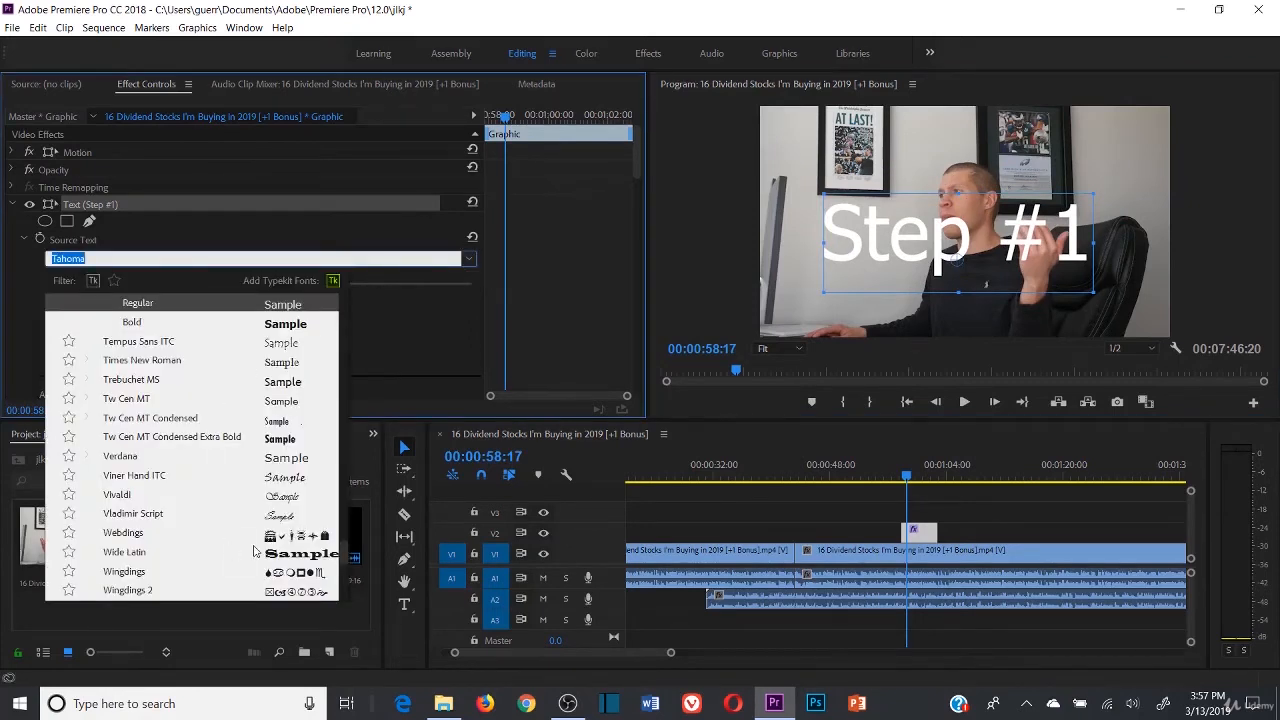
{"action": "left_click", "coordinate": [391, 313]}
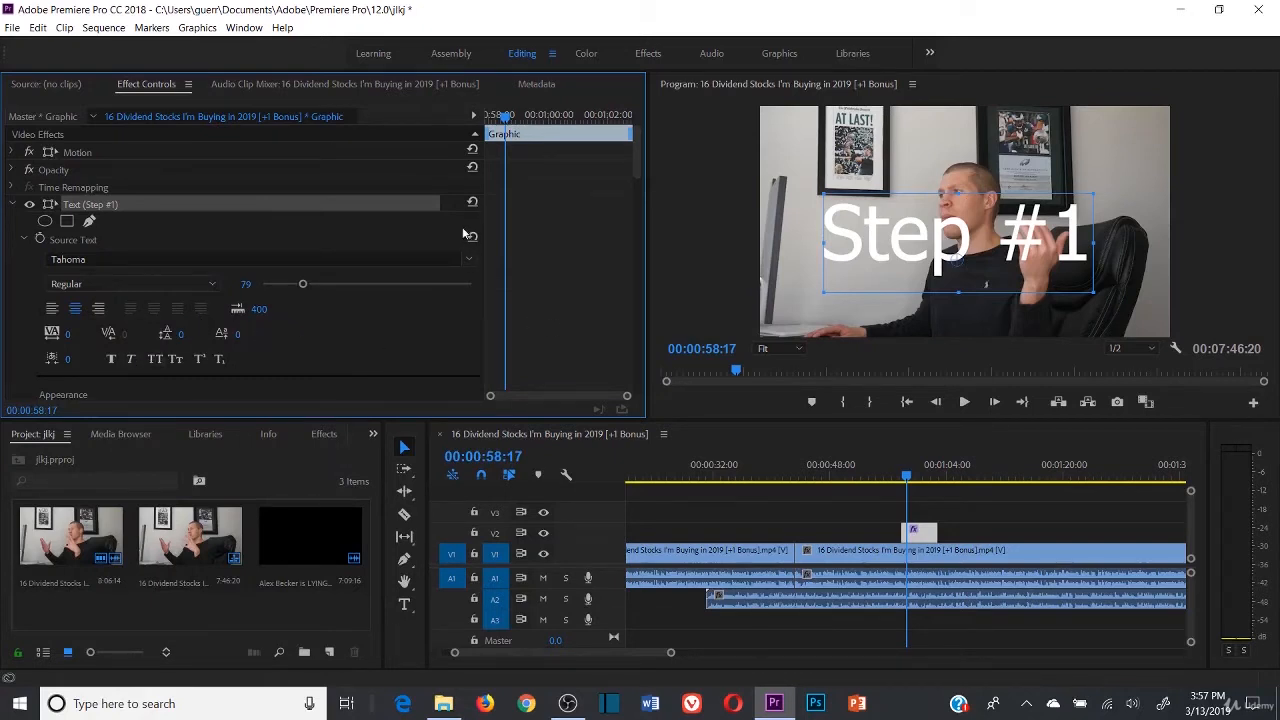
{"action": "scroll", "coordinate": [360, 335], "scroll_direction": "down", "scroll_amount": 3}
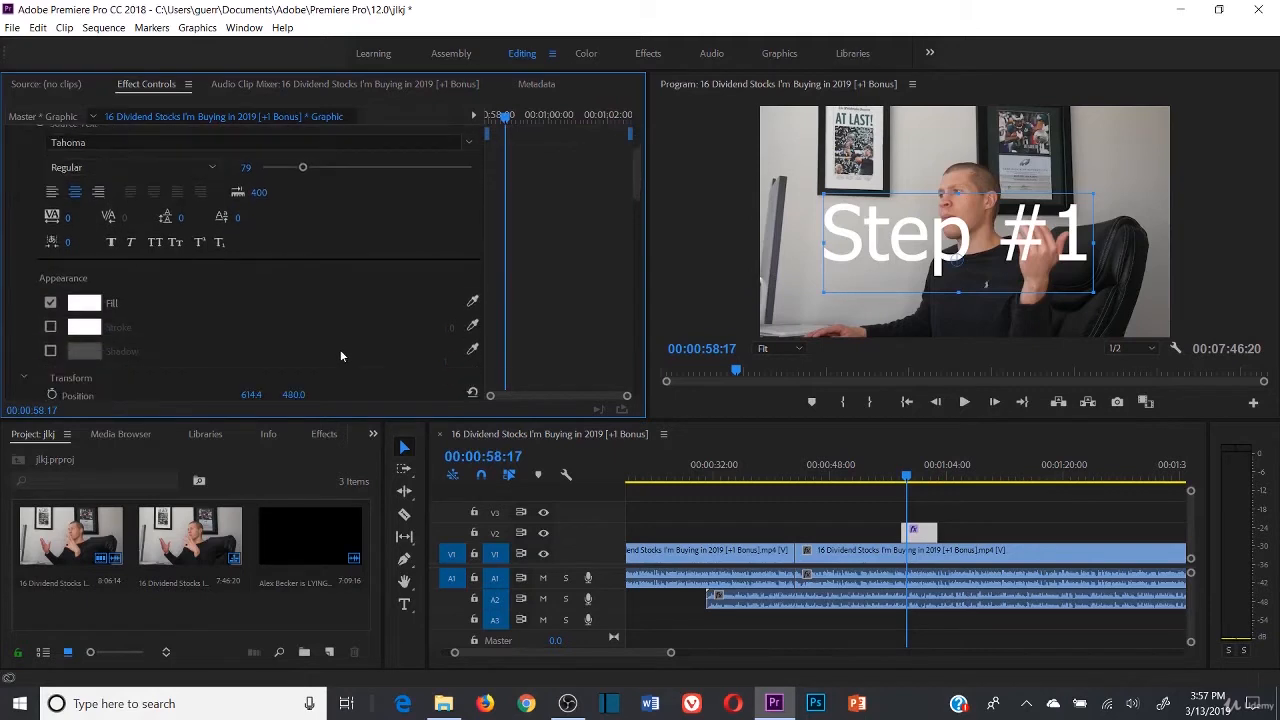
{"action": "scroll", "coordinate": [120, 277], "scroll_direction": "down", "scroll_amount": 1}
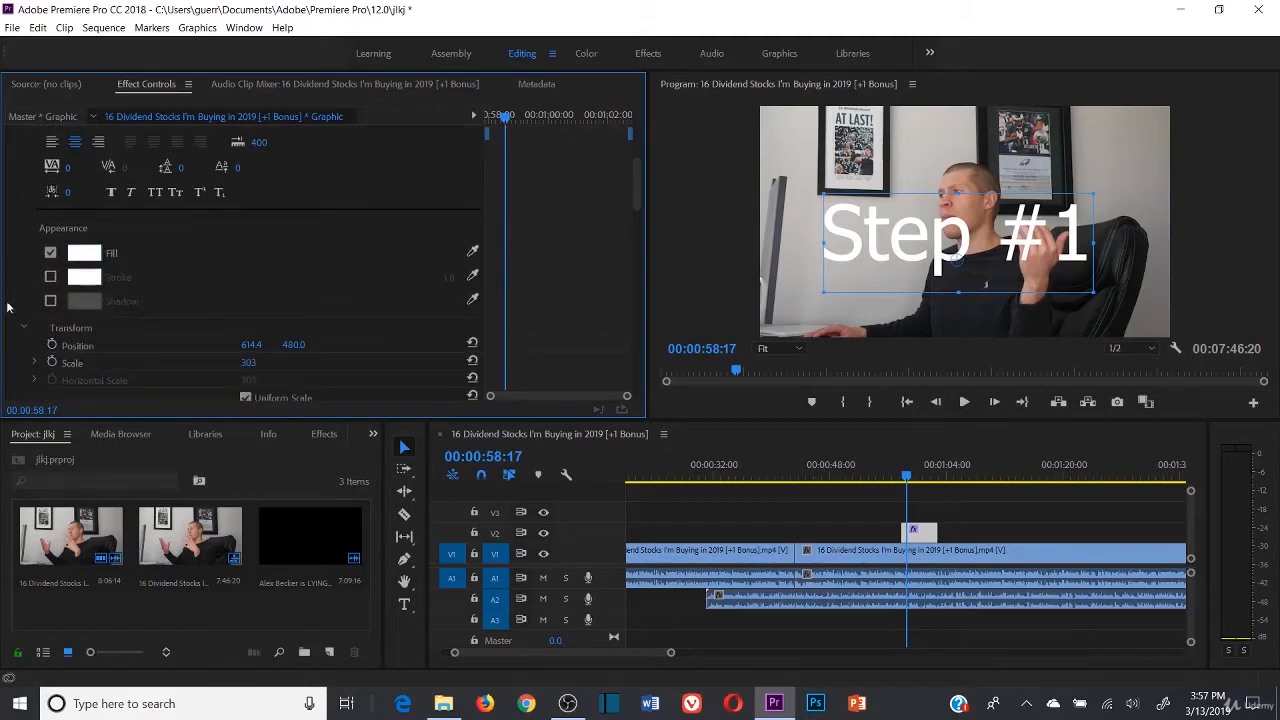
- Reduce the title's scale to about 175 and place it in the frame's upper-left corner at about 286, 142
{"action": "left_click_drag", "start_coordinate": [873, 240], "coordinate": [816, 288]}
{"action": "left_click_drag", "start_coordinate": [1030, 242], "coordinate": [1057, 142]}
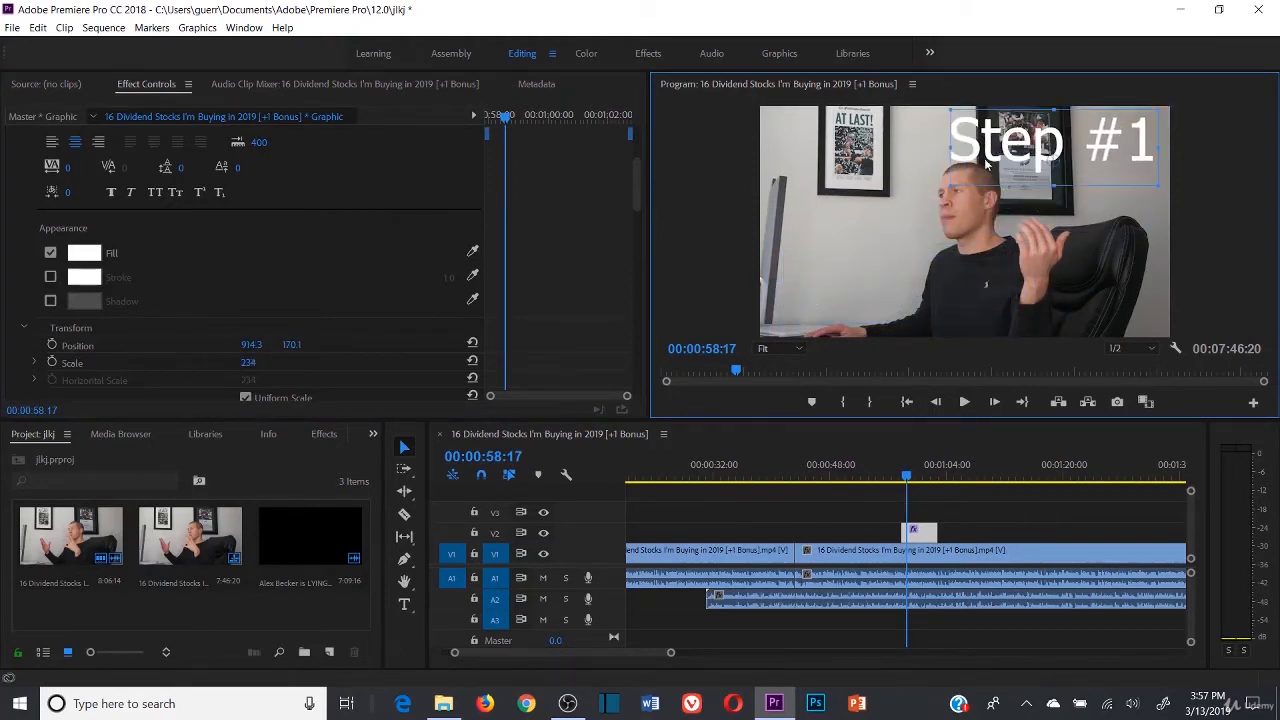
{"action": "left_click_drag", "start_coordinate": [986, 165], "coordinate": [806, 166]}
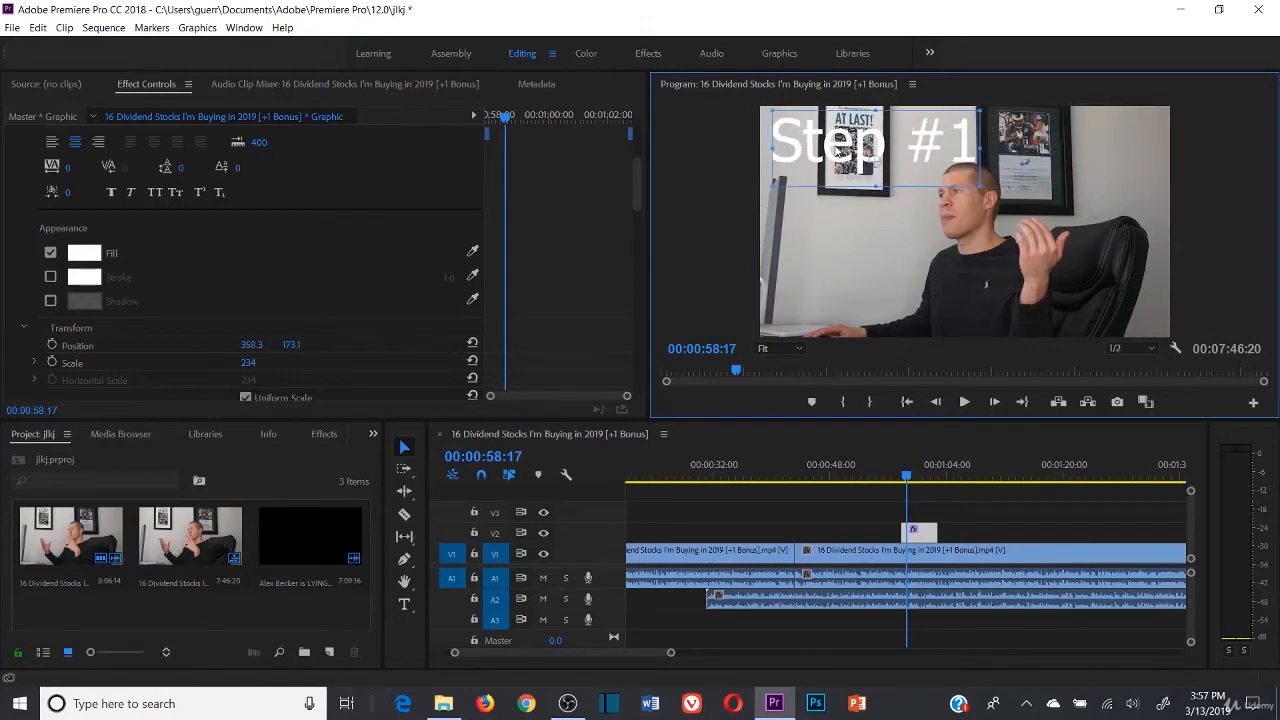
{"action": "left_click_drag", "start_coordinate": [978, 187], "coordinate": [896, 155]}
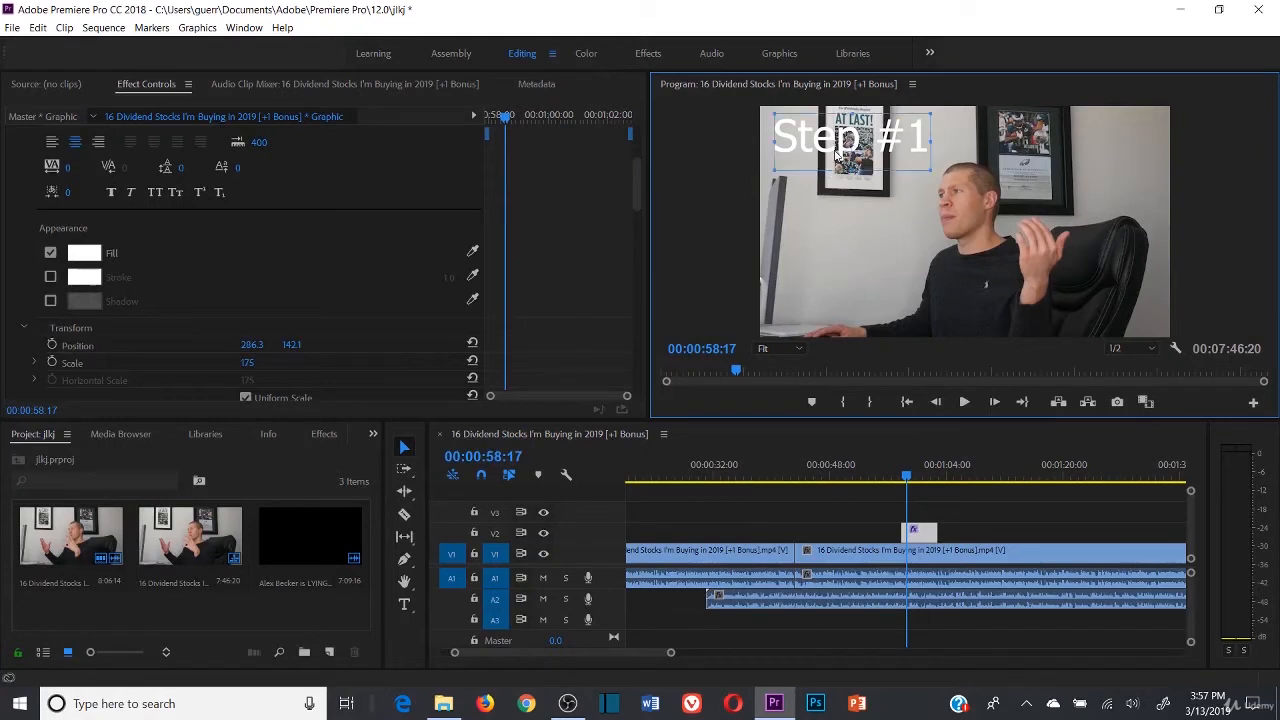
- Try a dark navy blue fill colour on the Step #1 text and undo the change
{"action": "double_click", "coordinate": [803, 147]}
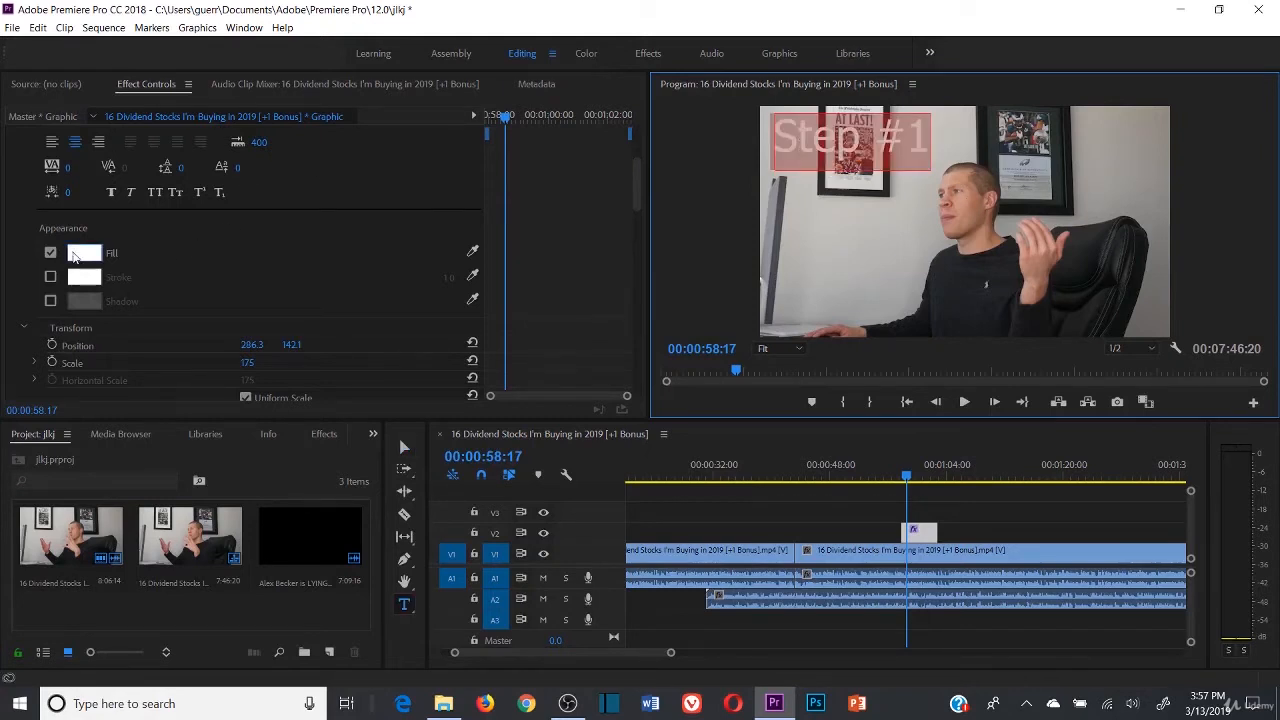
{"action": "left_click", "coordinate": [78, 257]}
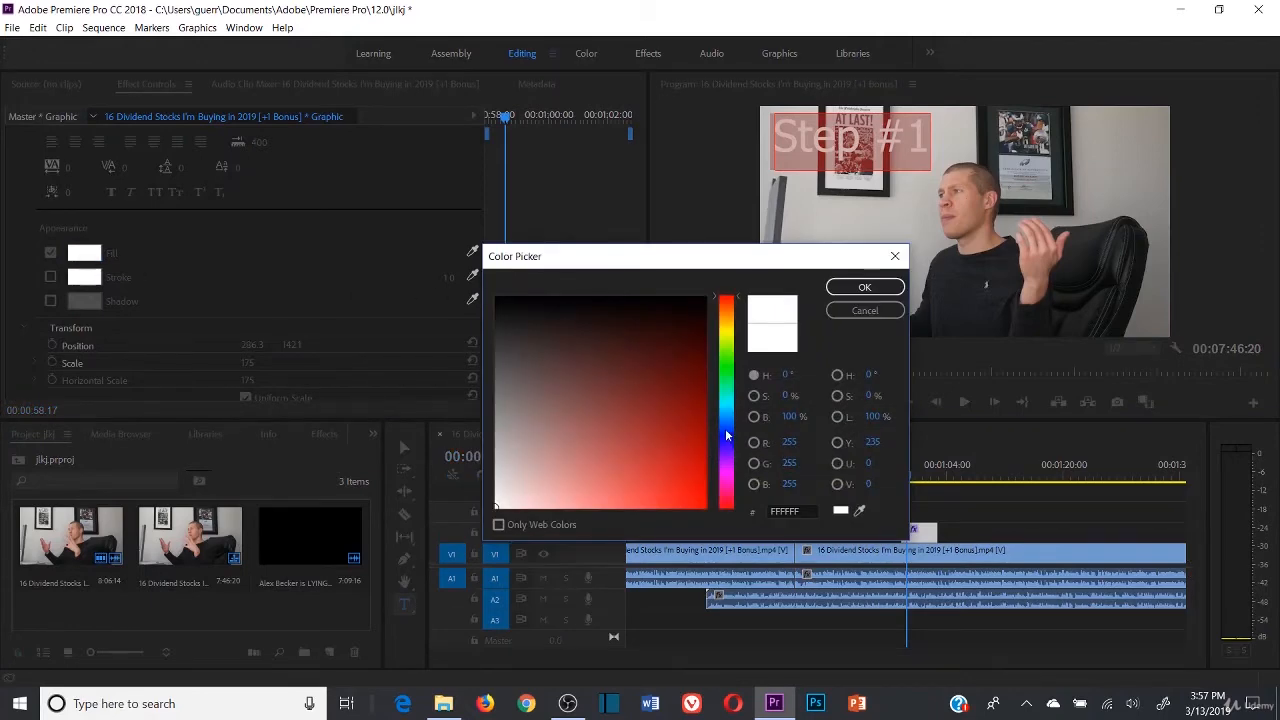
{"action": "left_click", "coordinate": [725, 430]}
{"action": "left_click_drag", "start_coordinate": [691, 337], "coordinate": [679, 358]}
{"action": "left_click", "coordinate": [865, 287]}
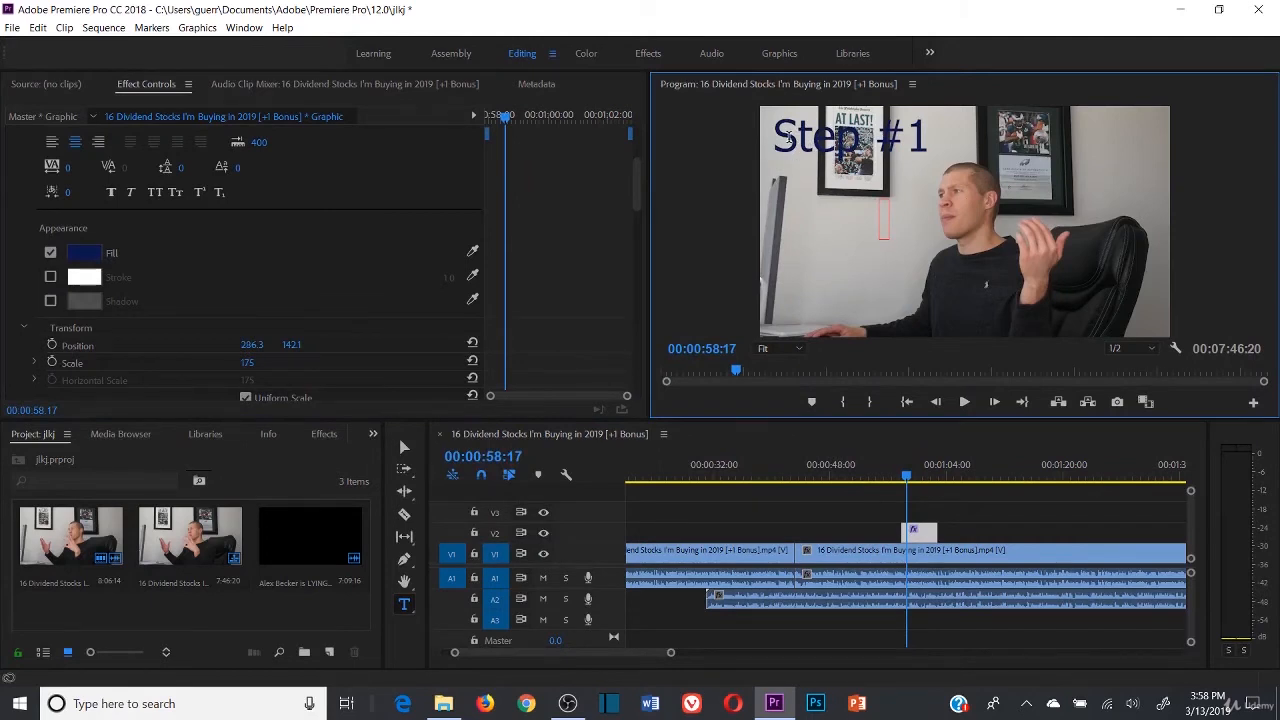
{"action": "key", "text": "ctrl+z"}
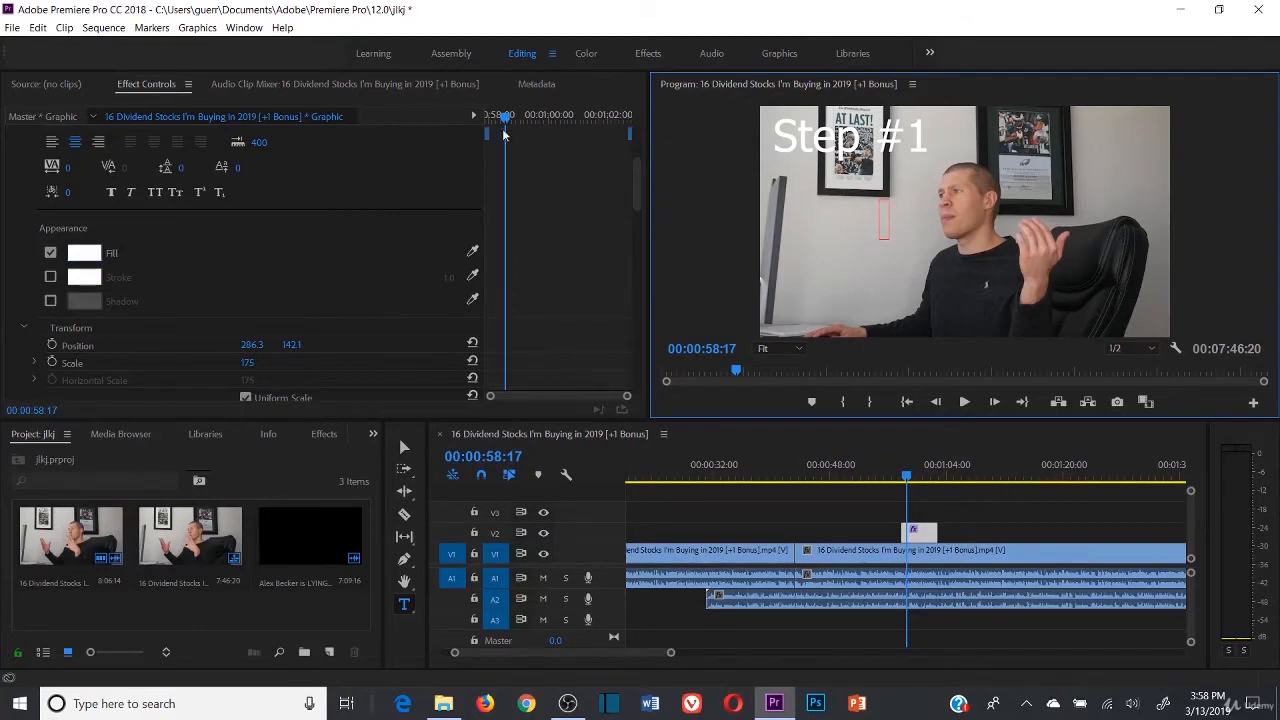
- Enable a stroke on the Step #1 text and set its colour to red CC1515
{"action": "left_click", "coordinate": [405, 447]}
{"action": "double_click", "coordinate": [775, 147]}
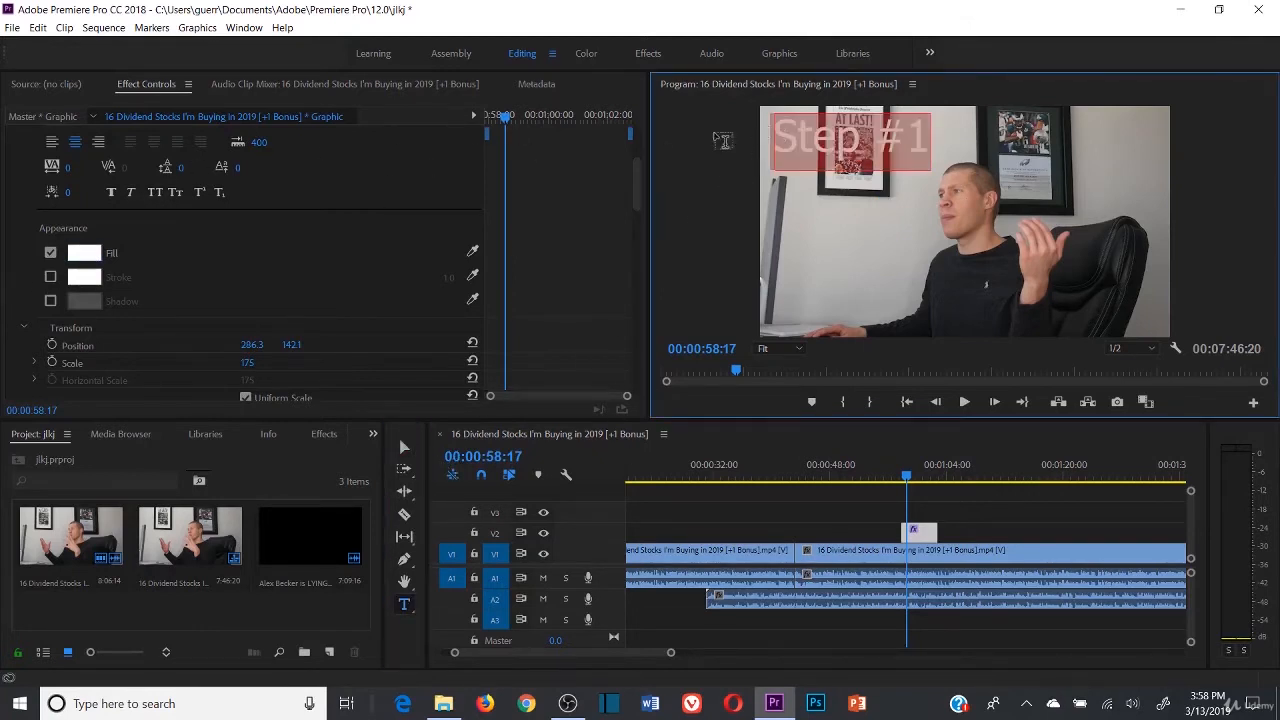
{"action": "left_click", "coordinate": [50, 278]}
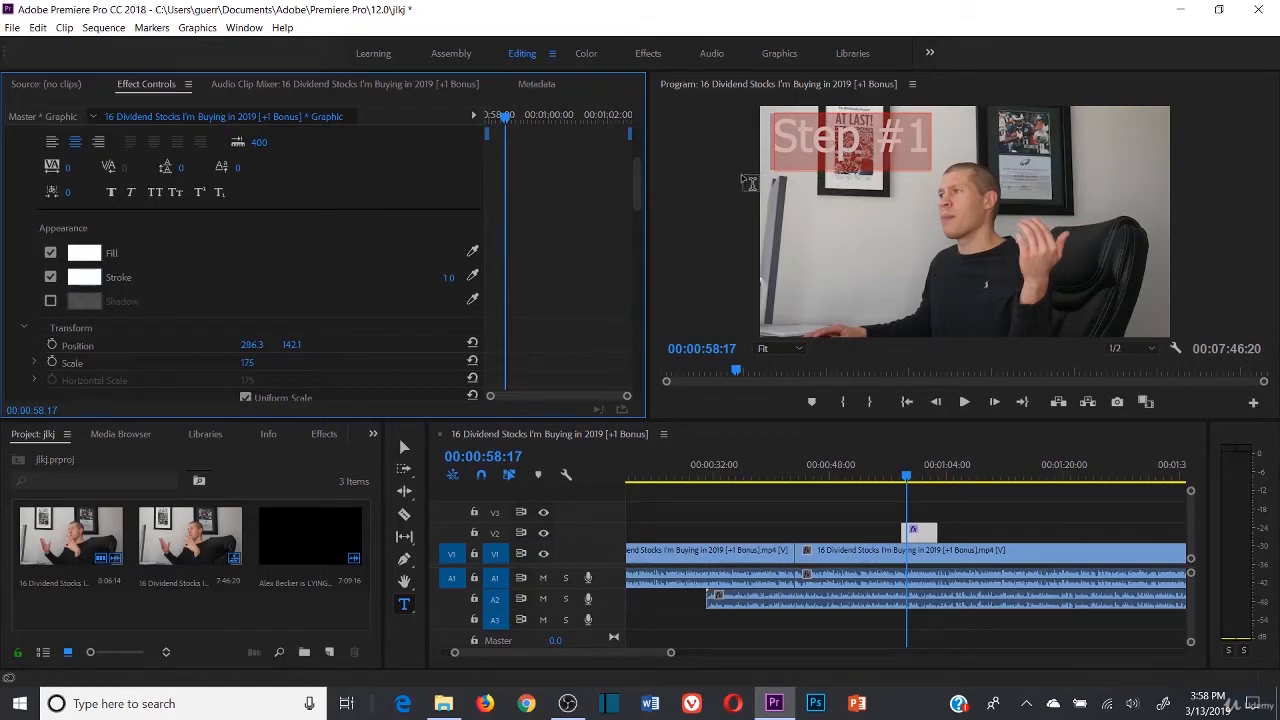
{"action": "left_click", "coordinate": [87, 277]}
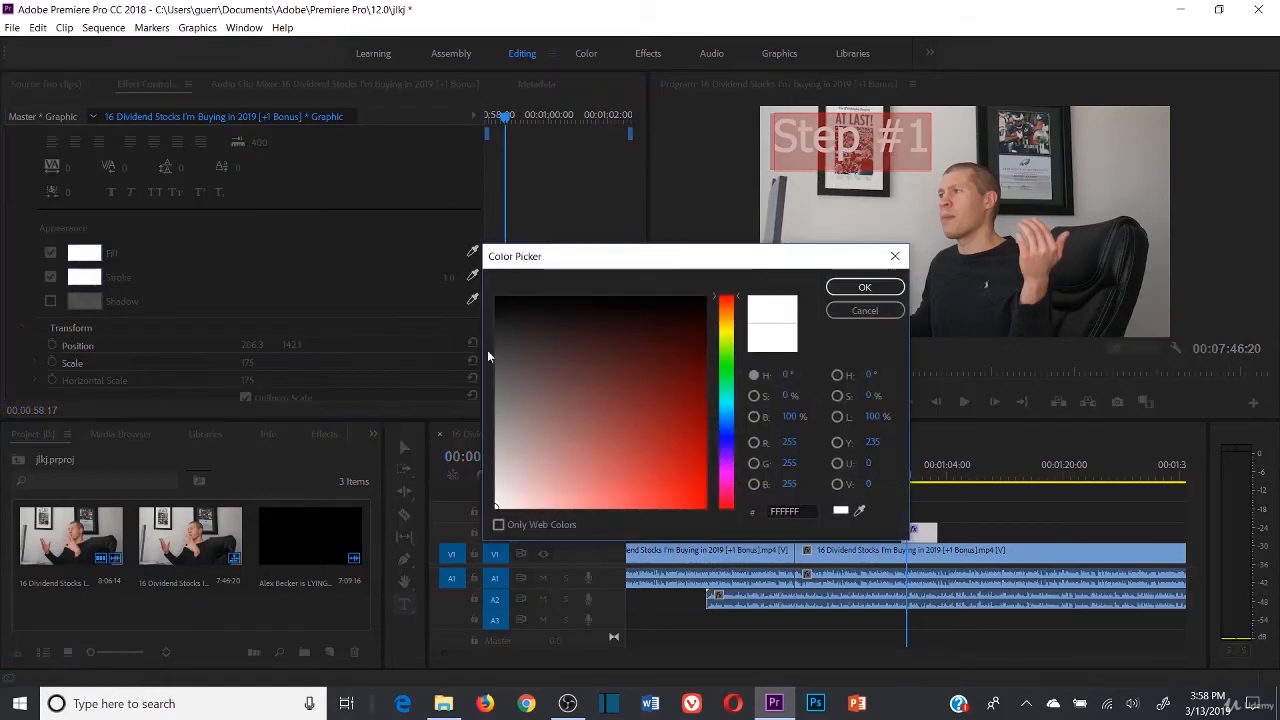
{"action": "left_click", "coordinate": [685, 465]}
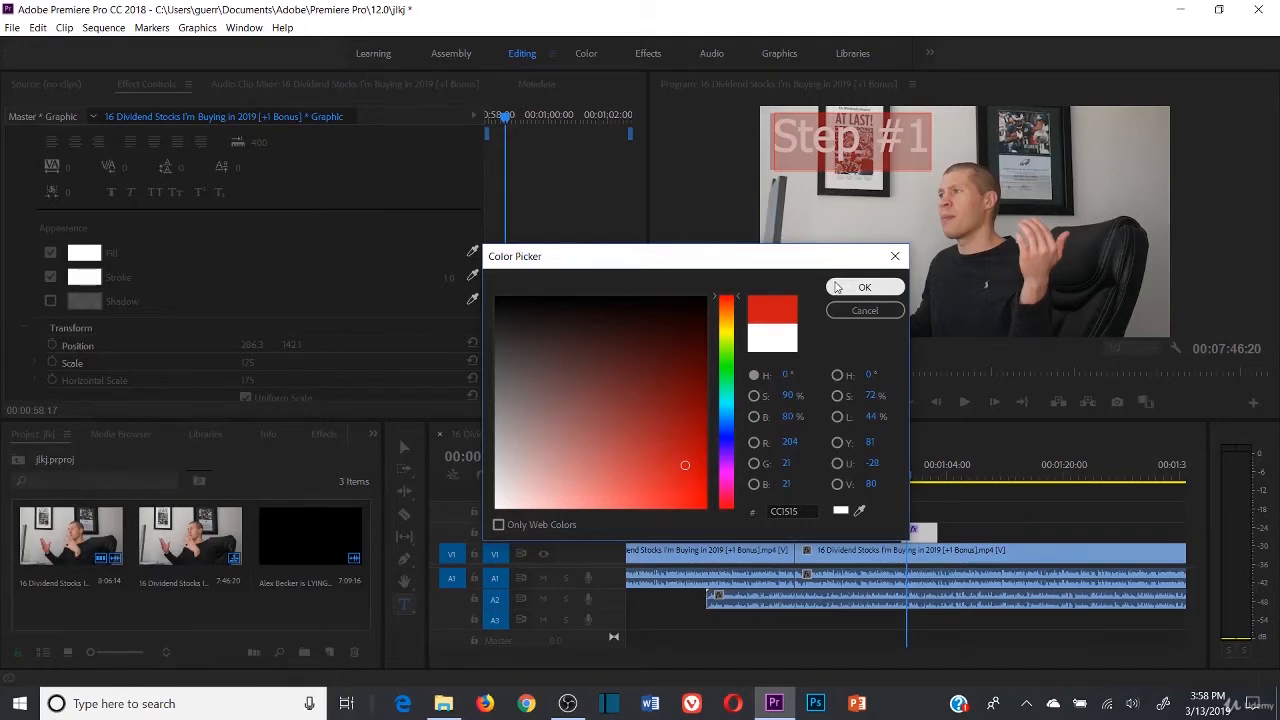
{"action": "left_click", "coordinate": [838, 288]}
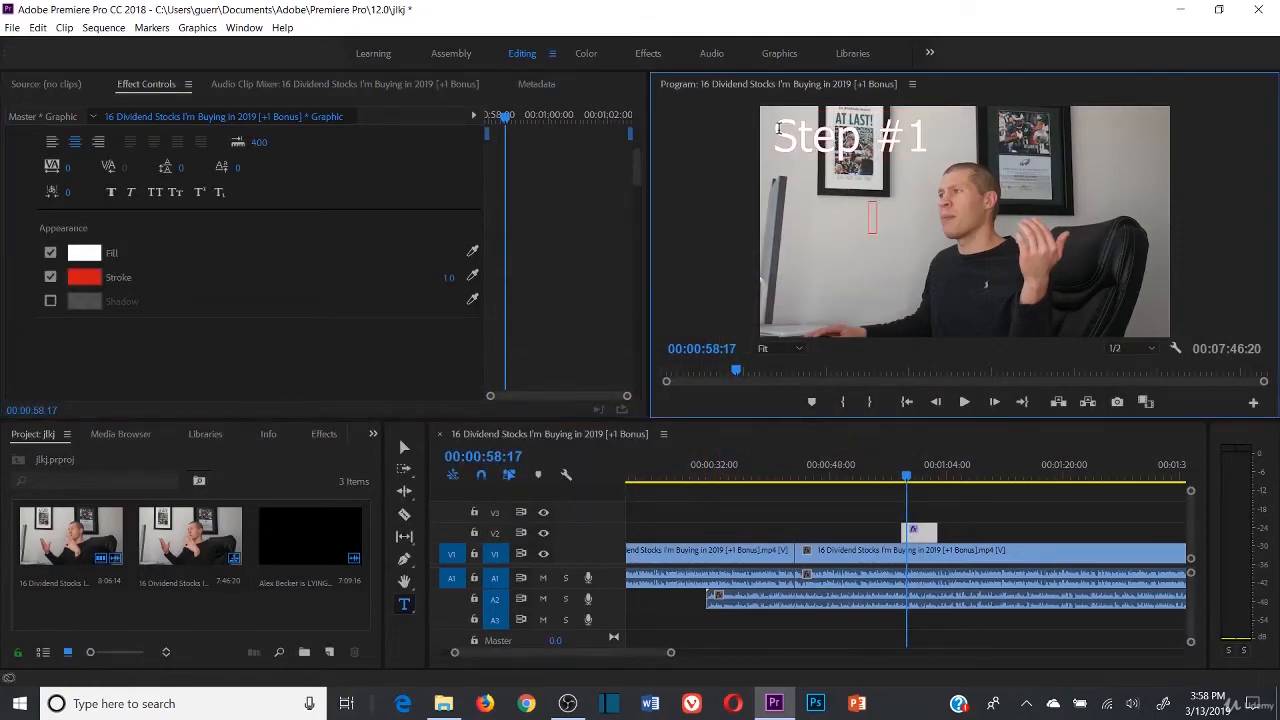
- Set the Step #1 text's red stroke width to 10
{"action": "left_click_drag", "start_coordinate": [778, 128], "coordinate": [938, 138]}
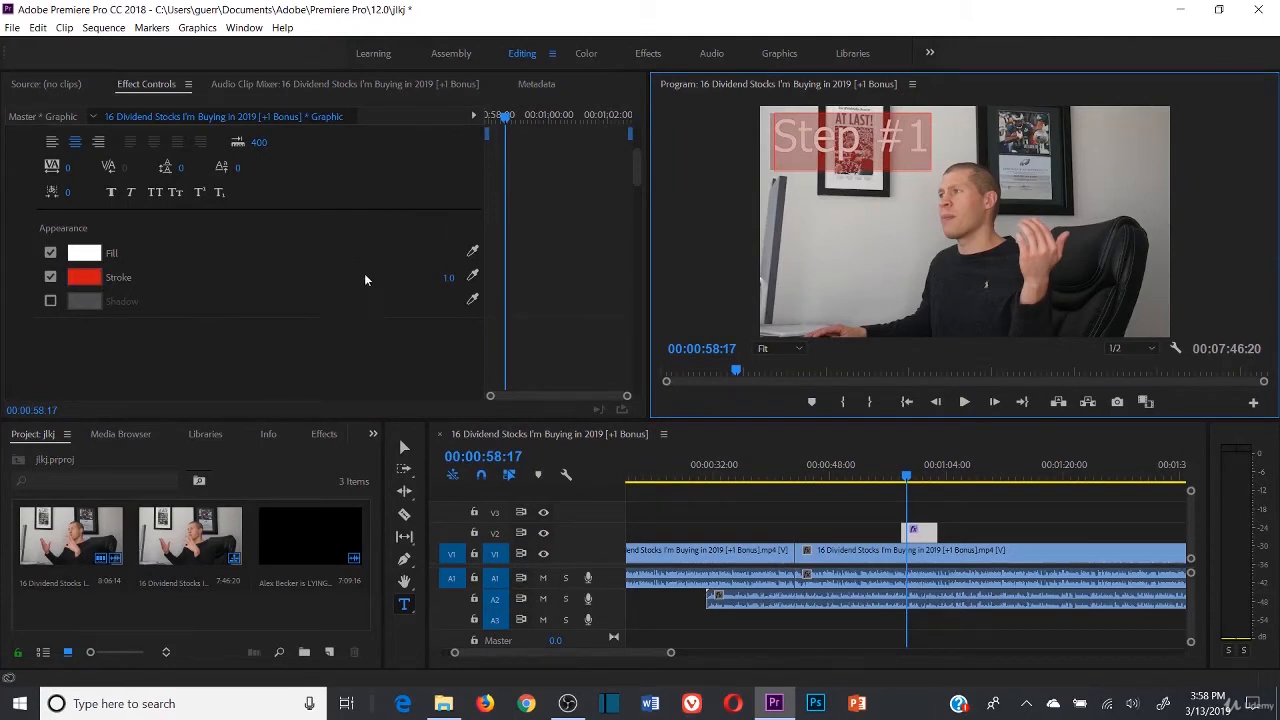
{"action": "left_click", "coordinate": [450, 278]}
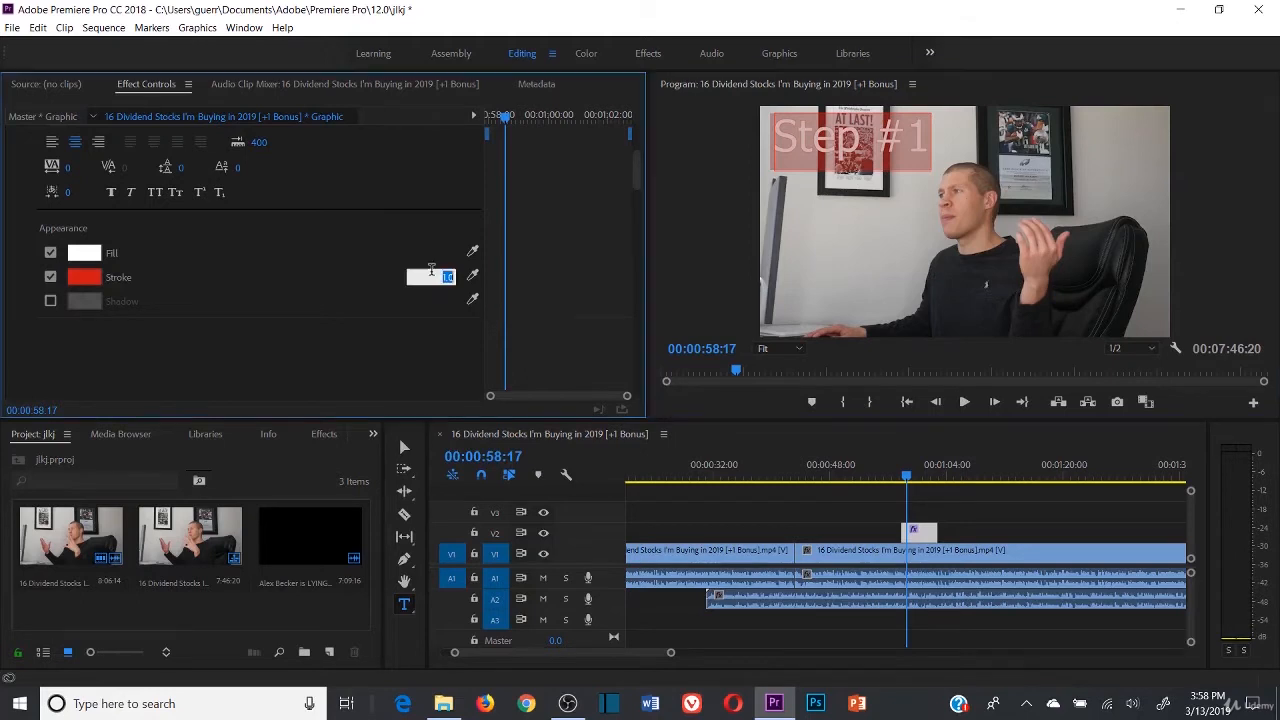
{"action": "left_click", "coordinate": [433, 271]}
{"action": "key", "text": "Delete"}
{"action": "type", "text": "10"}
{"action": "left_click", "coordinate": [693, 231]}
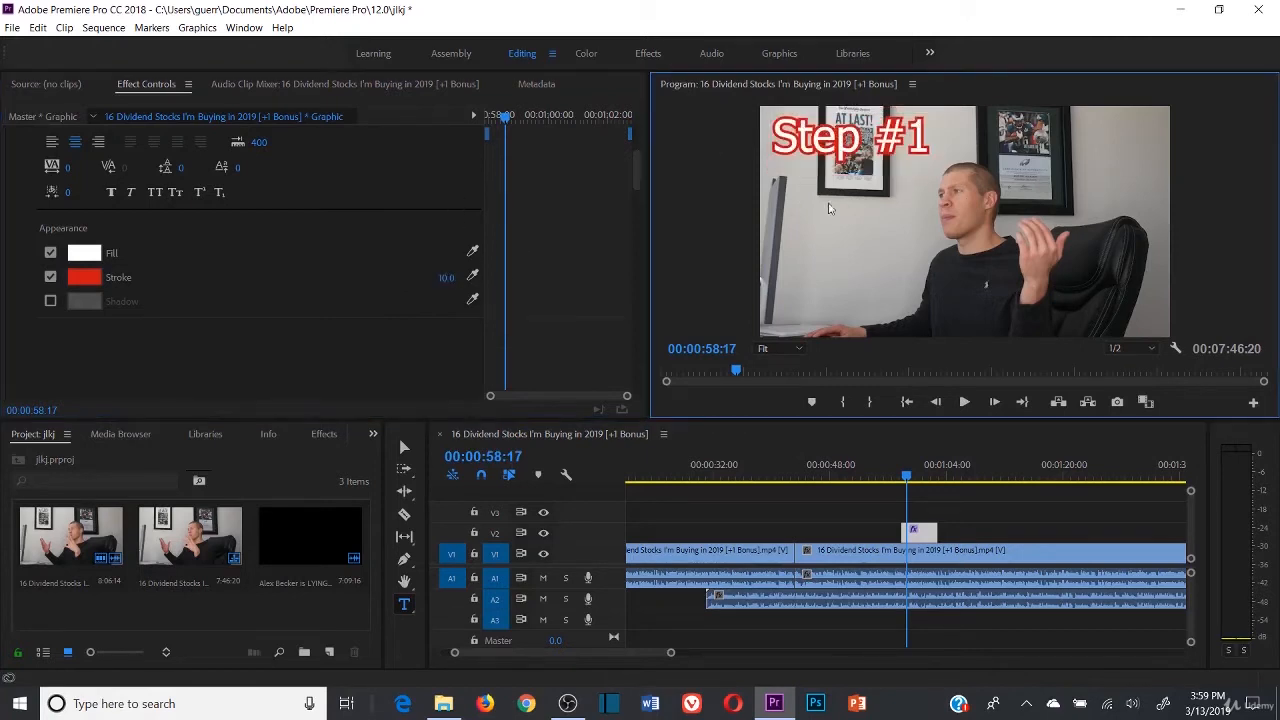
- Reduce the Step #1 text's stroke width to 6
{"action": "left_click", "coordinate": [446, 277]}
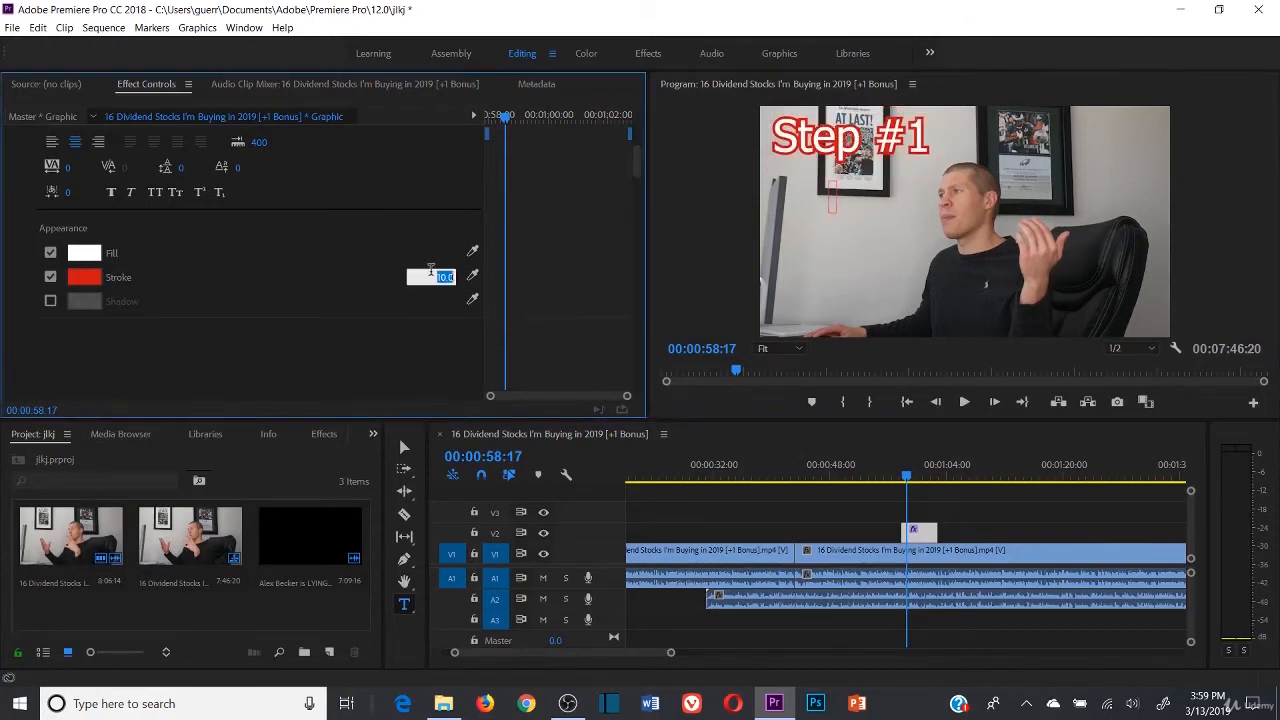
{"action": "left_click", "coordinate": [451, 274]}
{"action": "key", "text": "Return"}
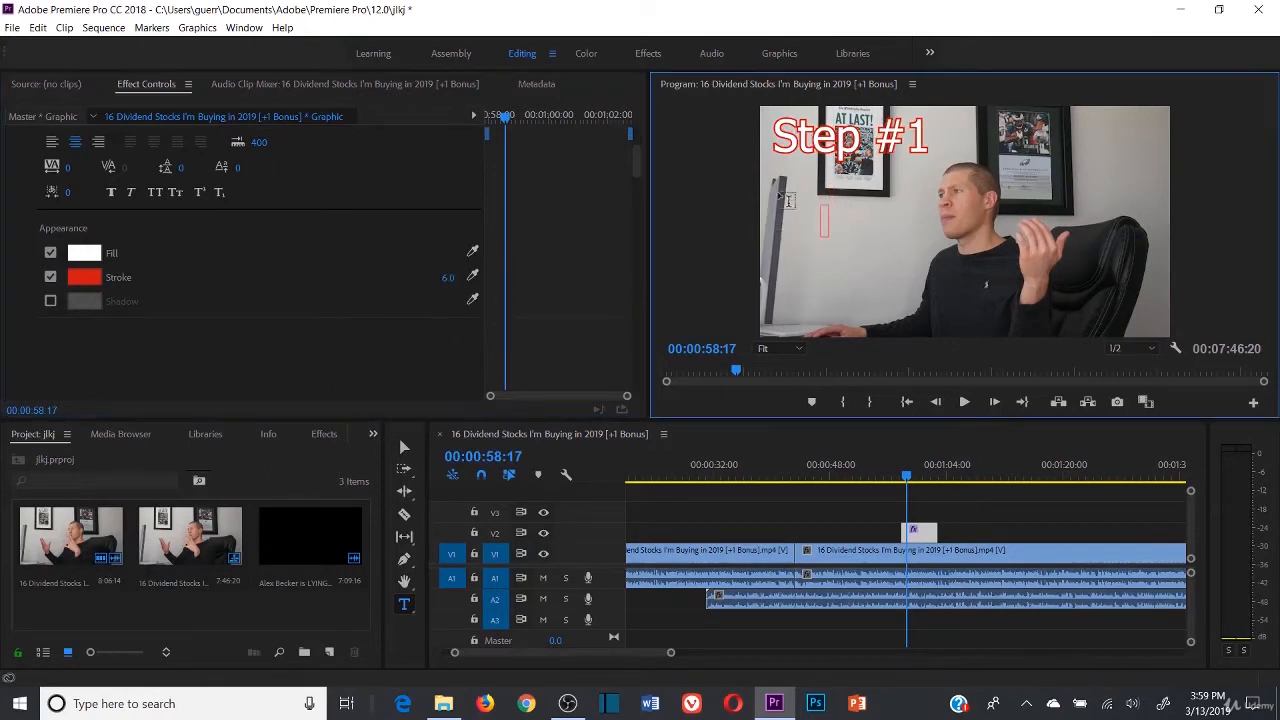
- Set the stroke width of the Step #1 text to 7
{"action": "left_click", "coordinate": [438, 277]}
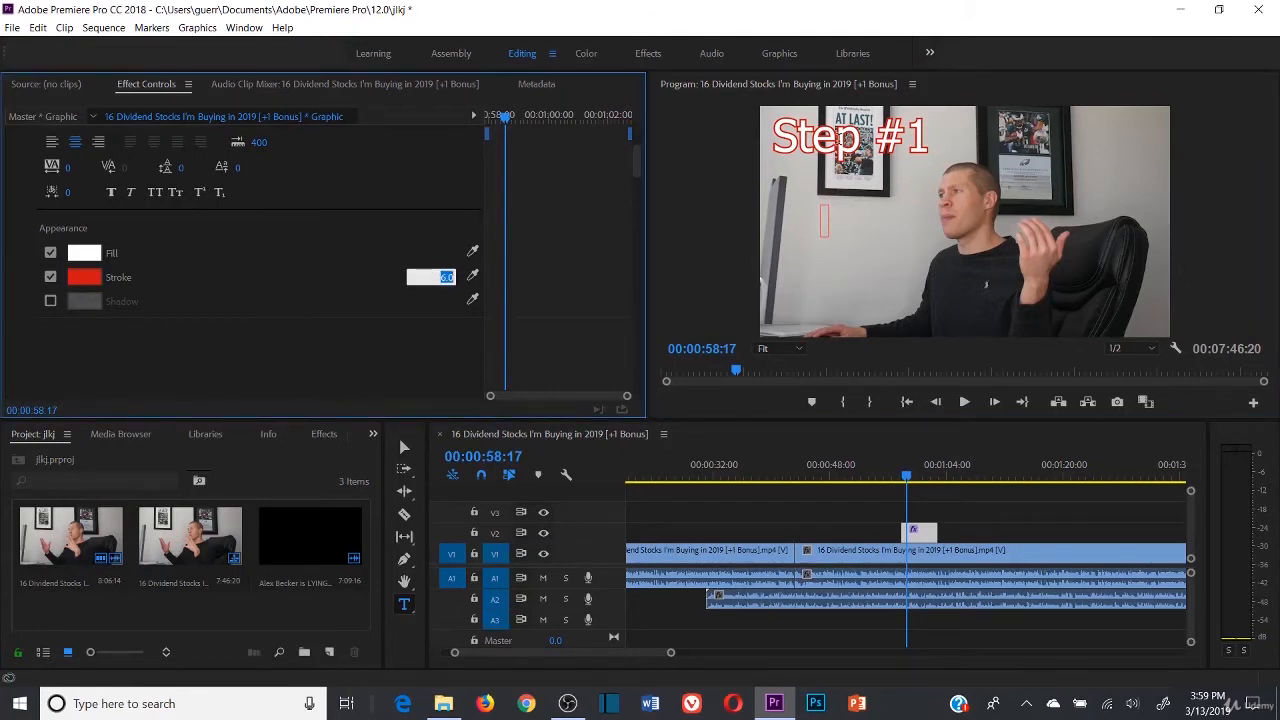
{"action": "key", "text": "Return"}
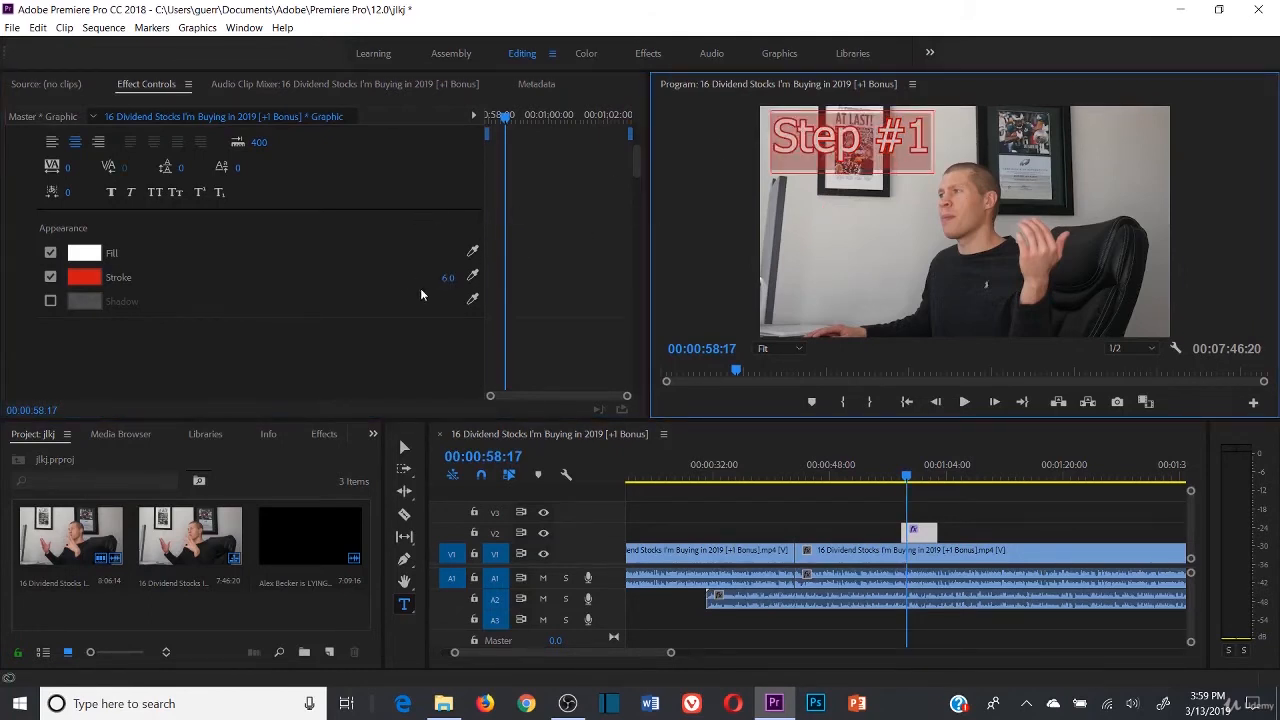
{"action": "left_click", "coordinate": [442, 277]}
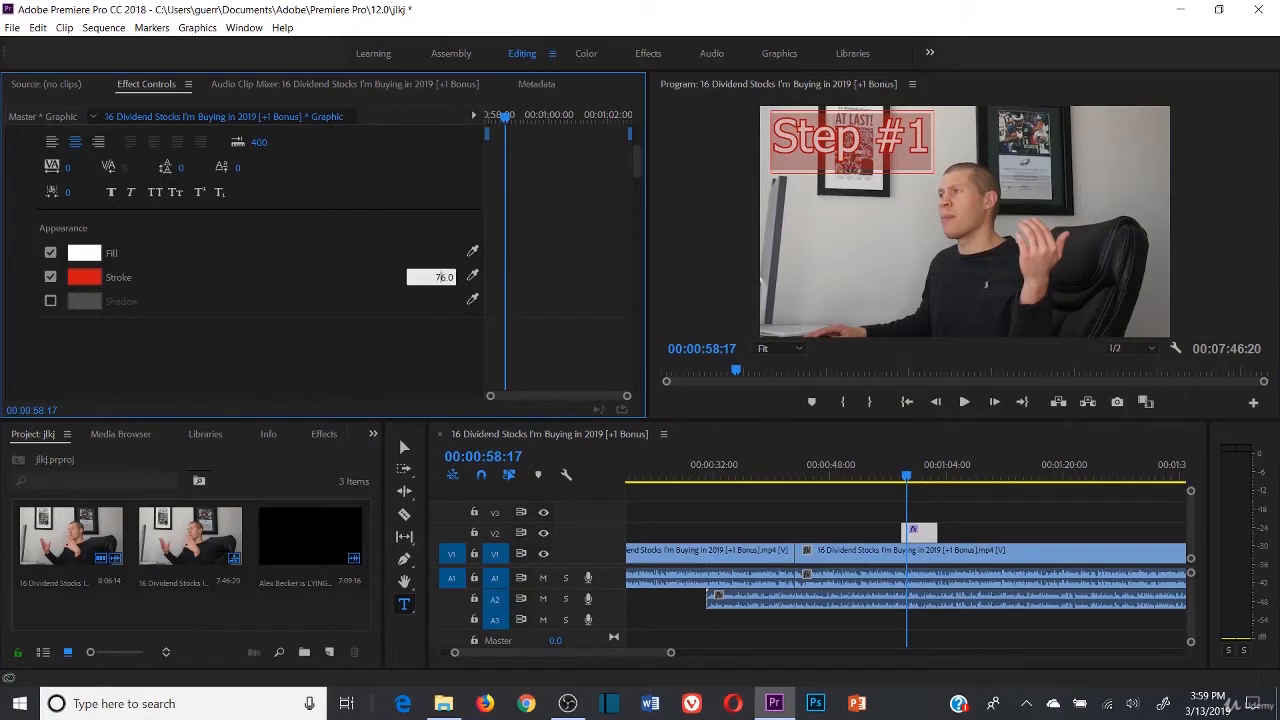
{"action": "left_click", "coordinate": [433, 293]}
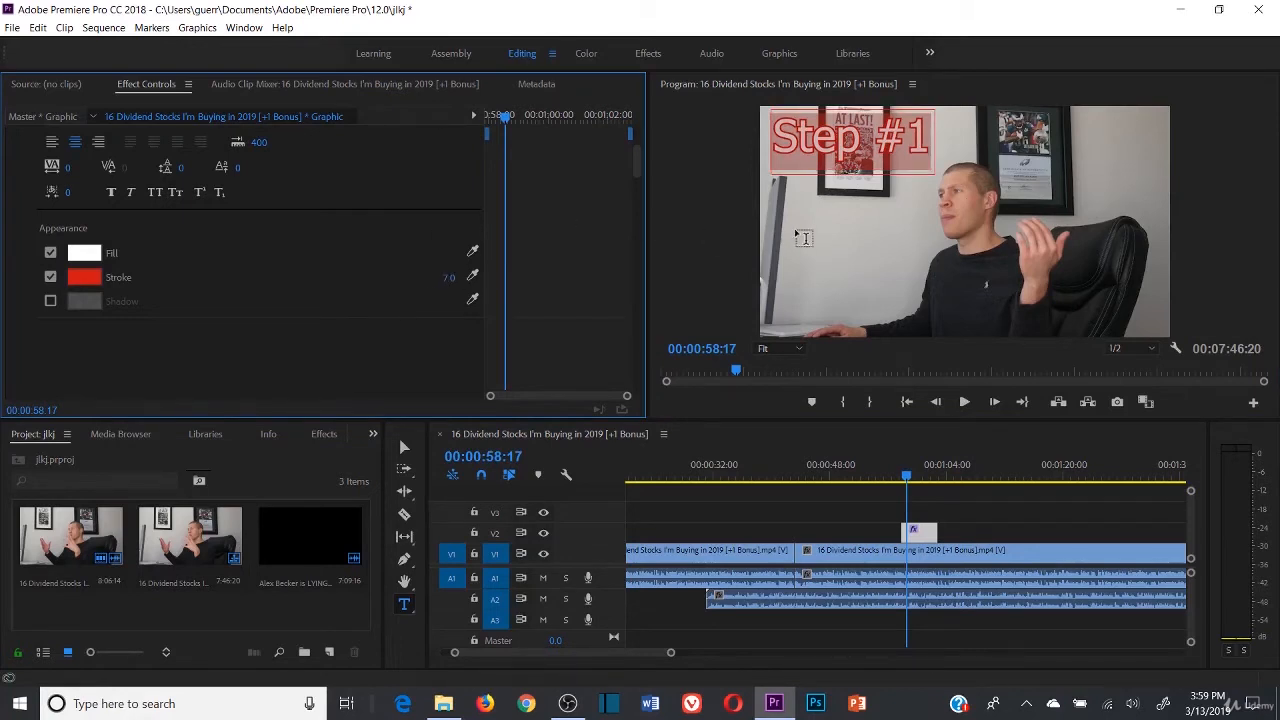
{"action": "left_click", "coordinate": [804, 236]}
- Enlarge the Step #1 title and move it to the lower centre of the frame, over the speaker's chest
{"action": "left_click", "coordinate": [404, 447]}
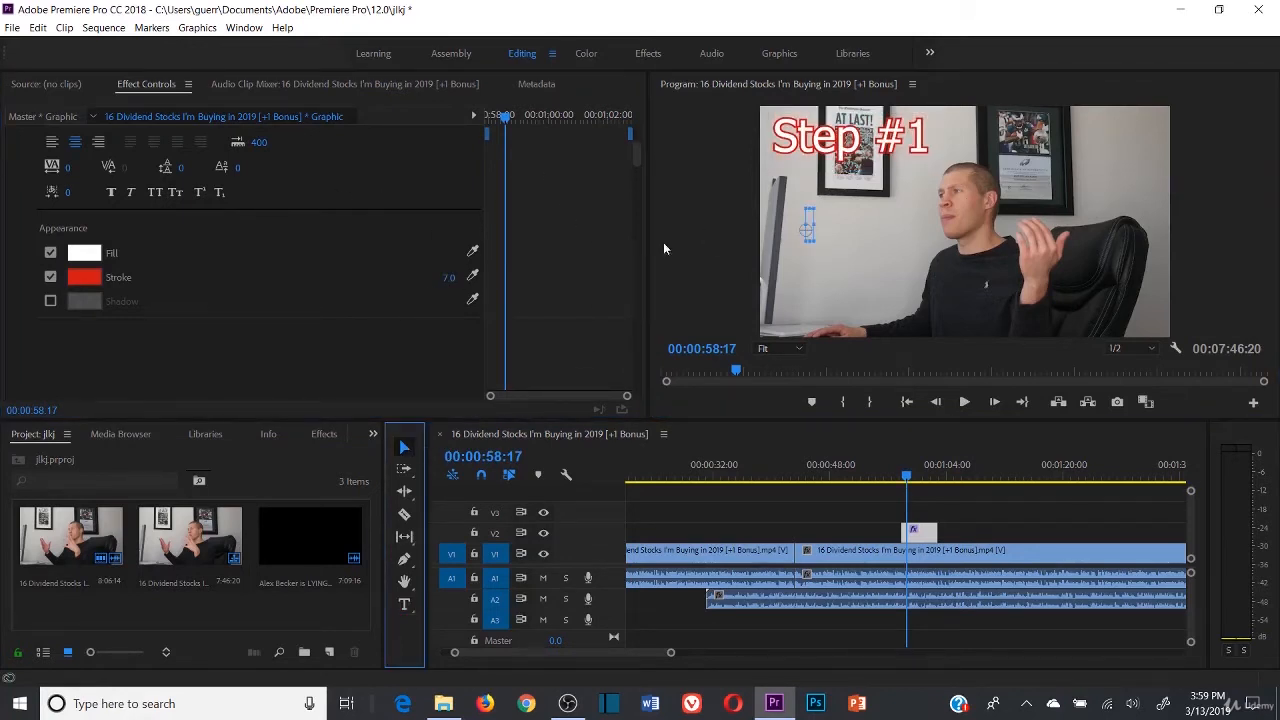
{"action": "left_click_drag", "start_coordinate": [789, 145], "coordinate": [800, 300]}
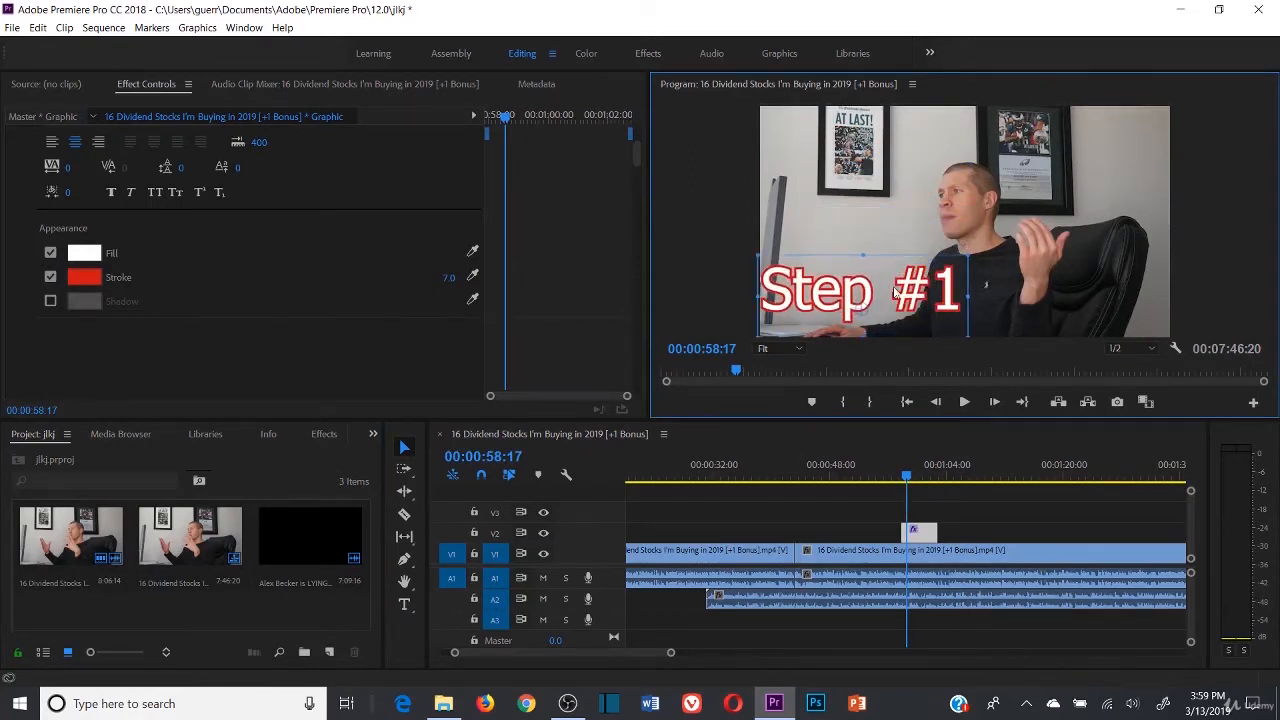
{"action": "left_click_drag", "start_coordinate": [895, 291], "coordinate": [941, 295]}
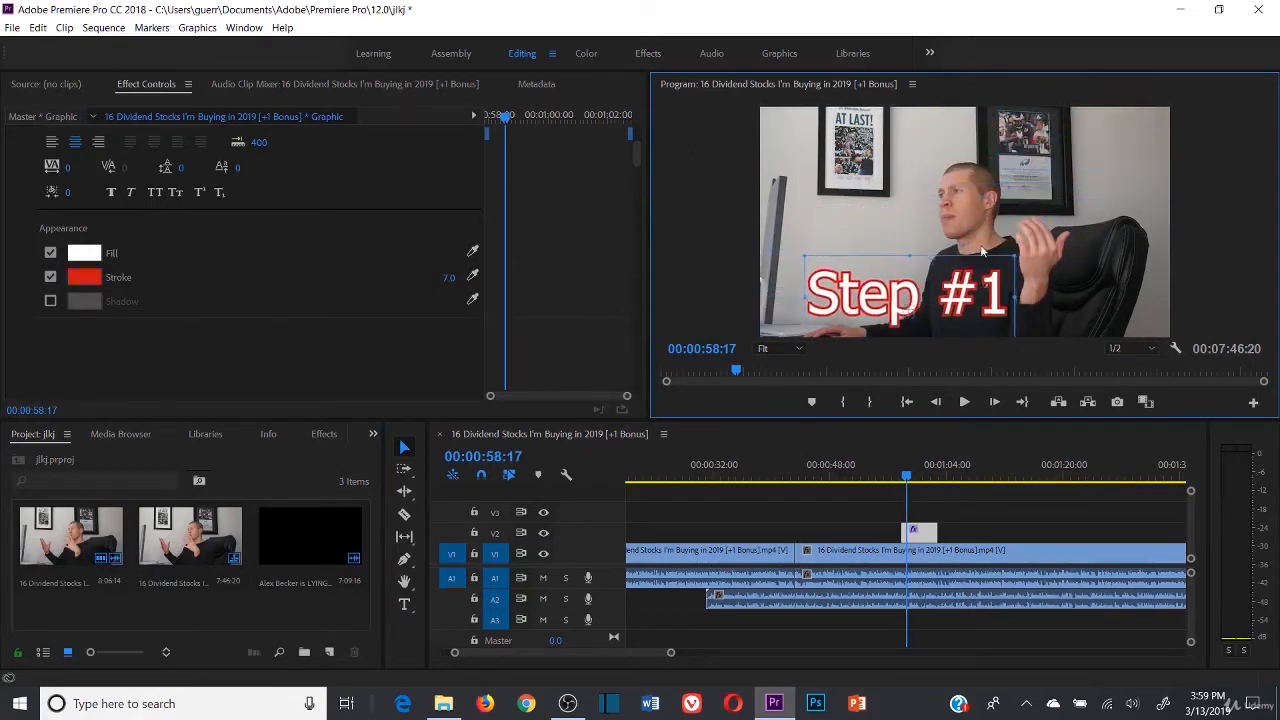
{"action": "left_click_drag", "start_coordinate": [981, 250], "coordinate": [973, 281]}
{"action": "left_click", "coordinate": [1064, 162]}
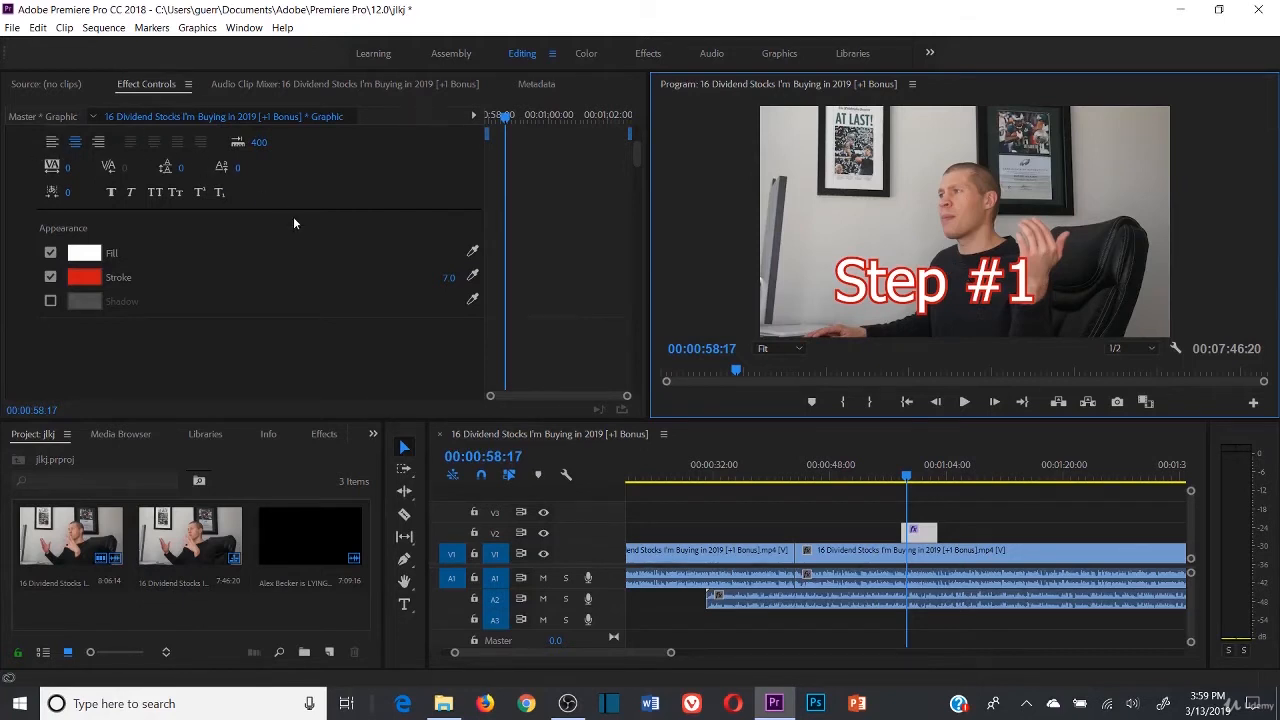
- Examine which text settings are available when the title clip on V2 is selected and when it is deselected
{"action": "scroll", "coordinate": [293, 223], "scroll_direction": "up", "scroll_amount": 2}
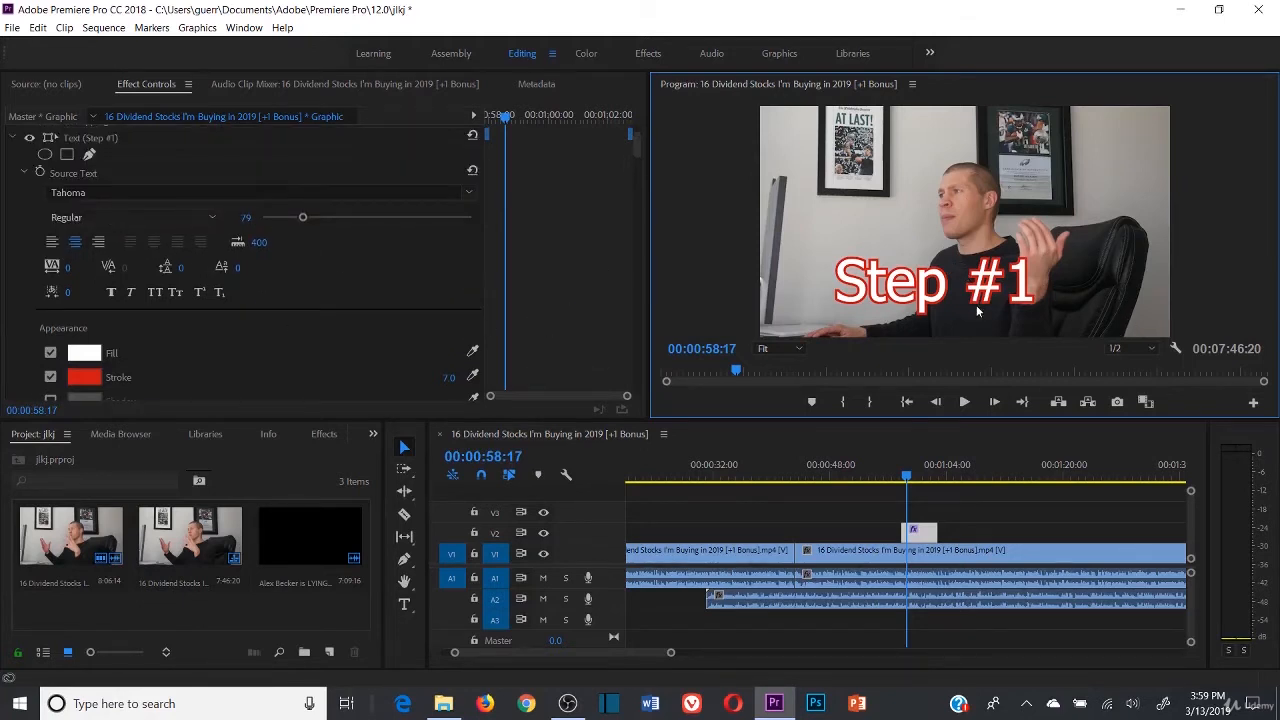
{"action": "left_click", "coordinate": [692, 518]}
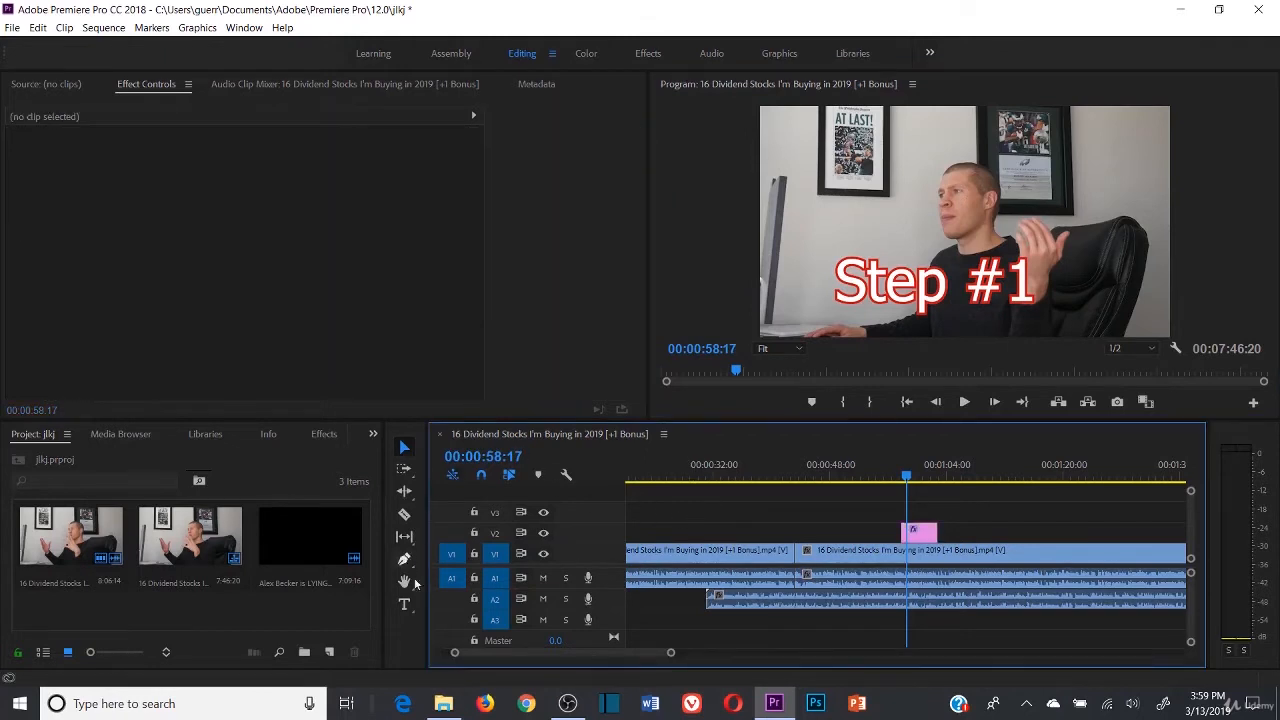
{"action": "left_click", "coordinate": [920, 532]}
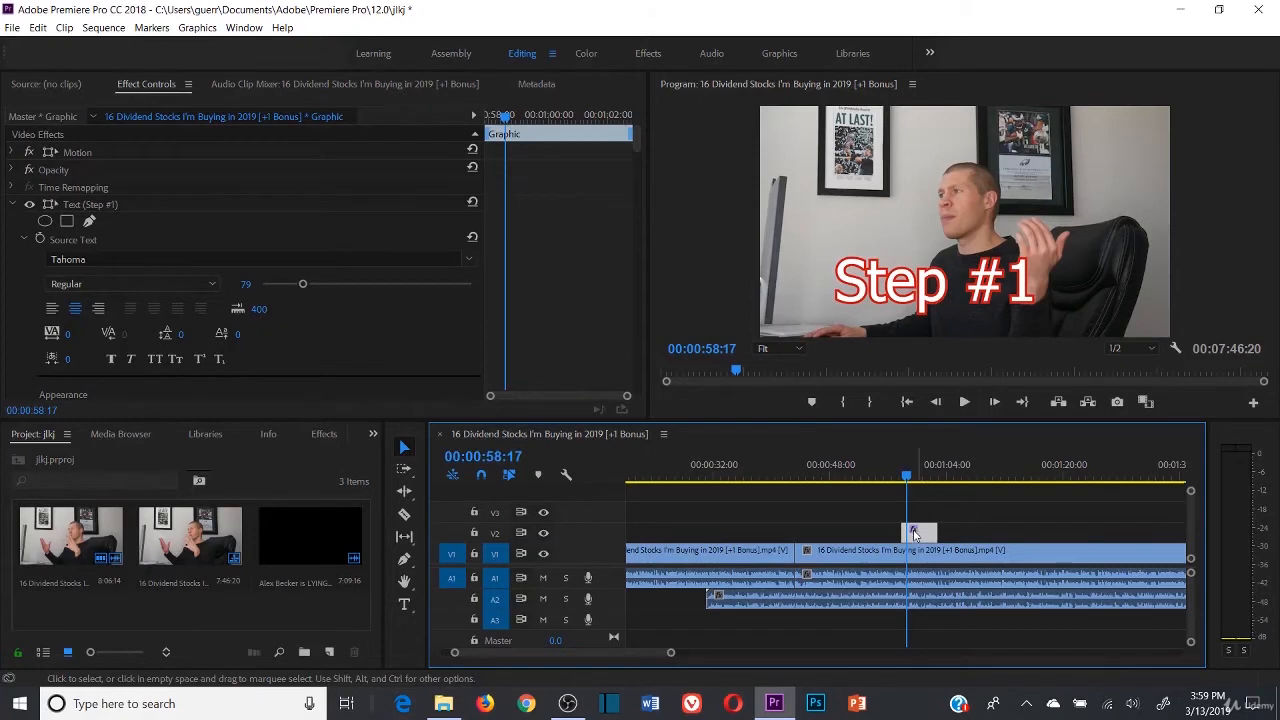
{"action": "left_click", "coordinate": [926, 555]}
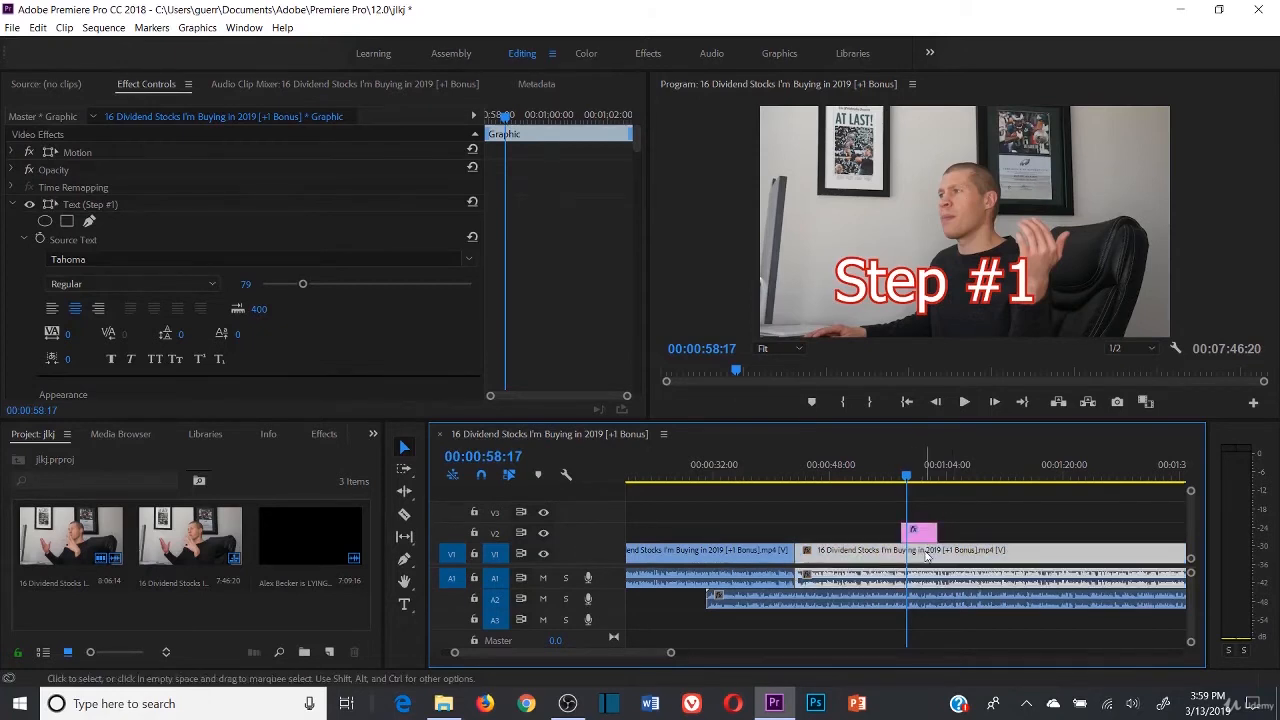
{"action": "left_click", "coordinate": [921, 532]}
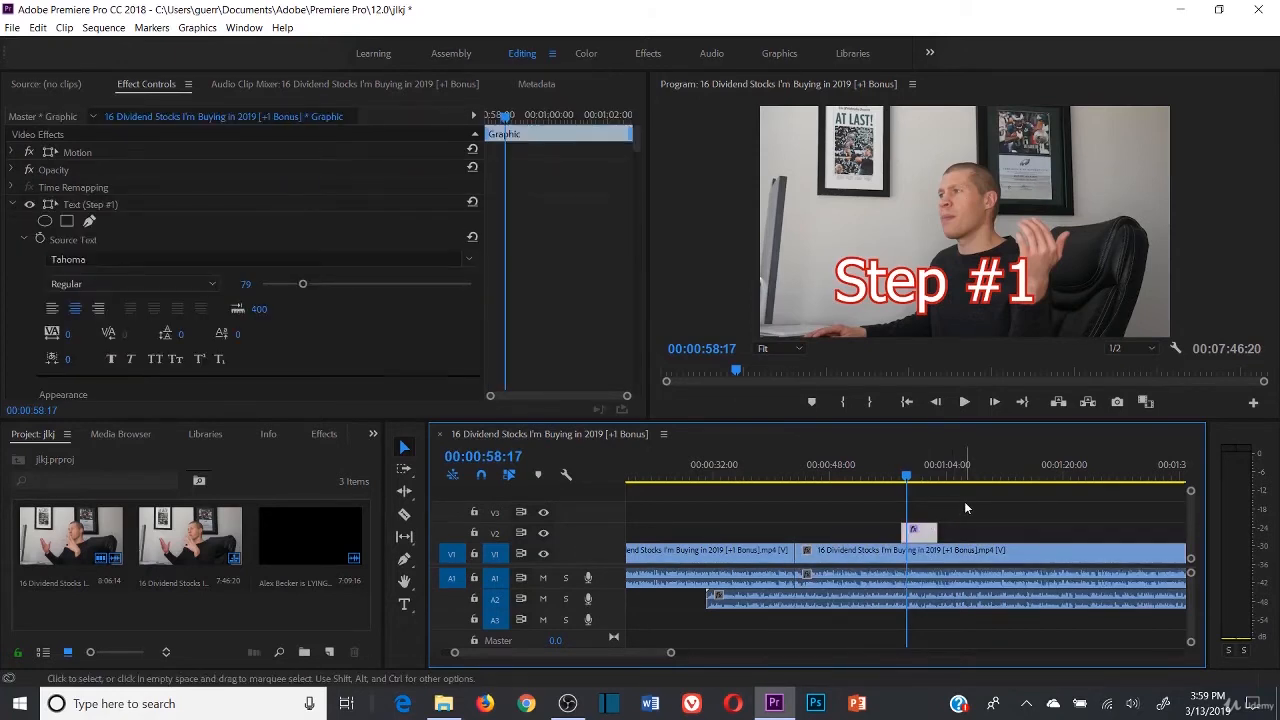
{"action": "left_click", "coordinate": [965, 508]}
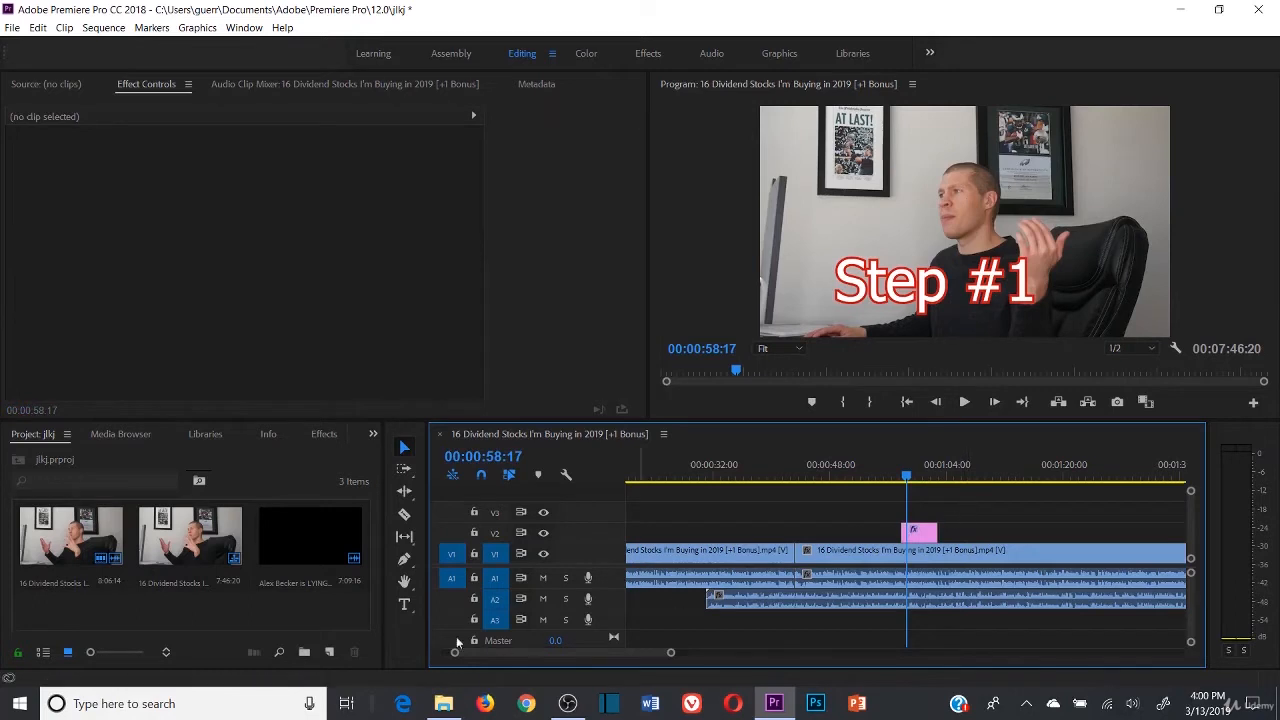
{"action": "left_click", "coordinate": [913, 535]}
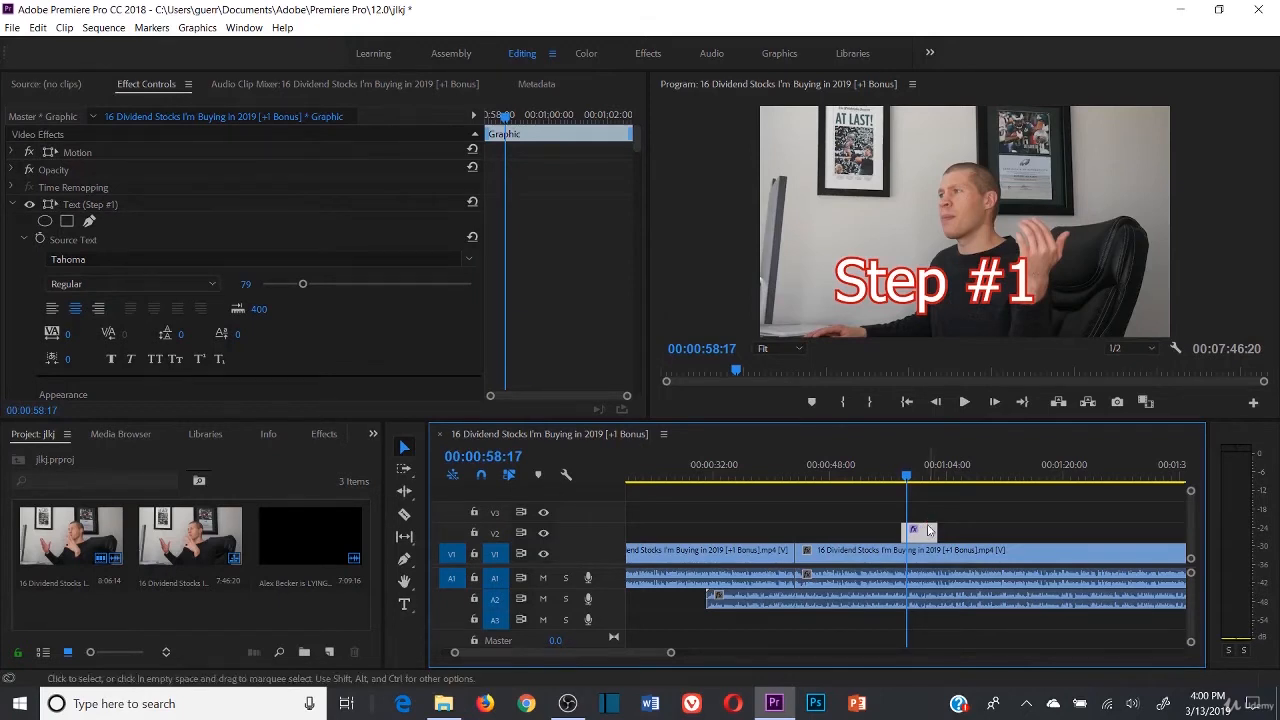
{"action": "left_click", "coordinate": [977, 517]}
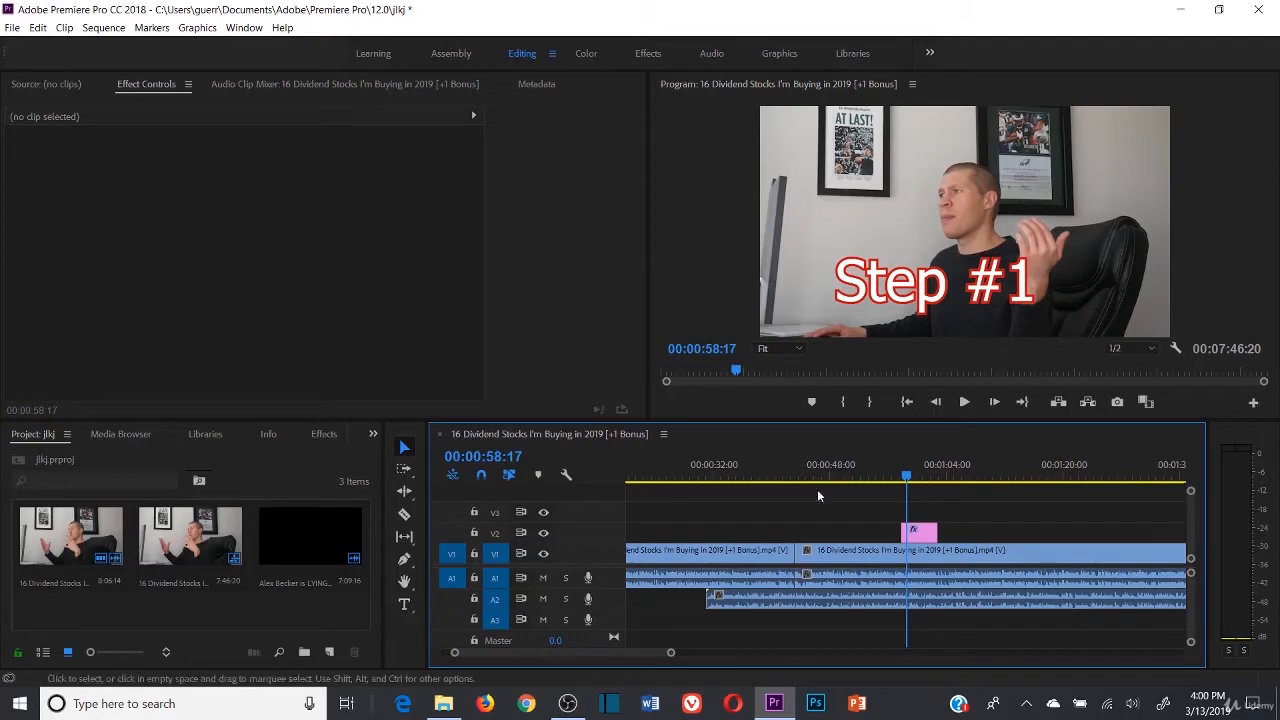
- Add a new text layer reading "add text" above the Verizon chart at 00:01:10:21
{"action": "left_click", "coordinate": [949, 475]}
{"action": "left_click", "coordinate": [993, 478]}
{"action": "left_click", "coordinate": [923, 477]}
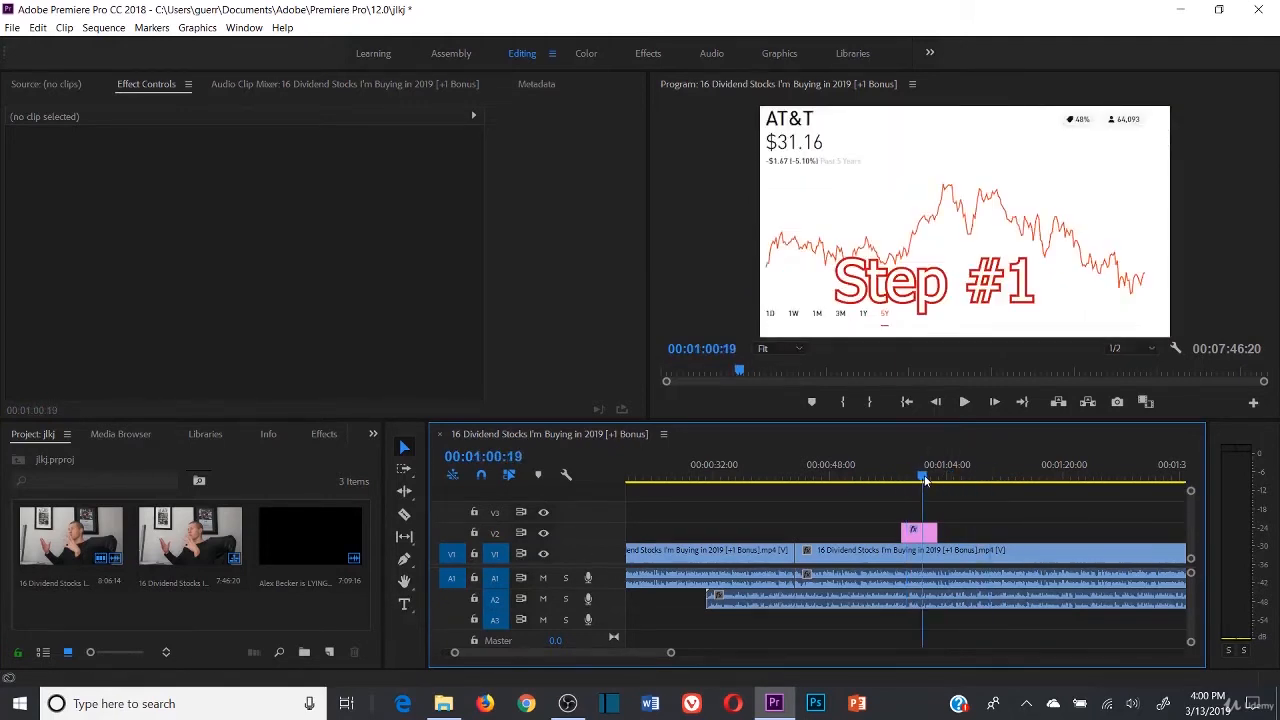
{"action": "left_click", "coordinate": [996, 476]}
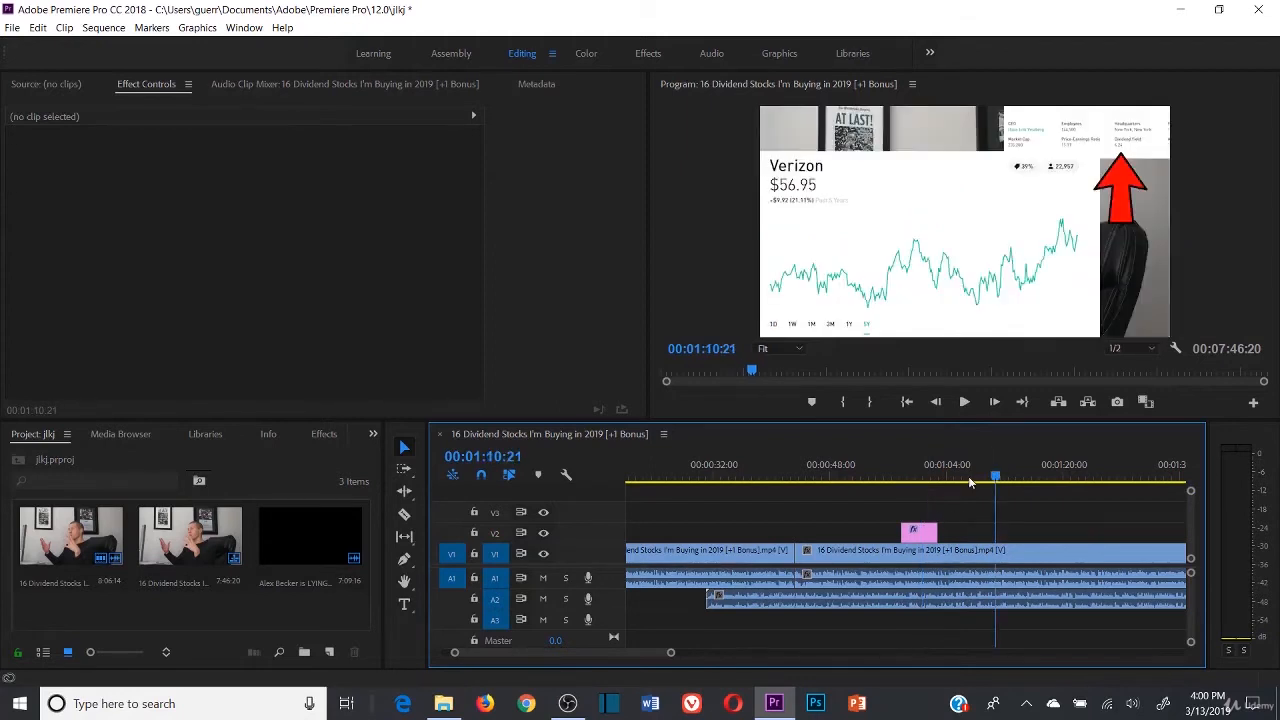
{"action": "left_click", "coordinate": [404, 604]}
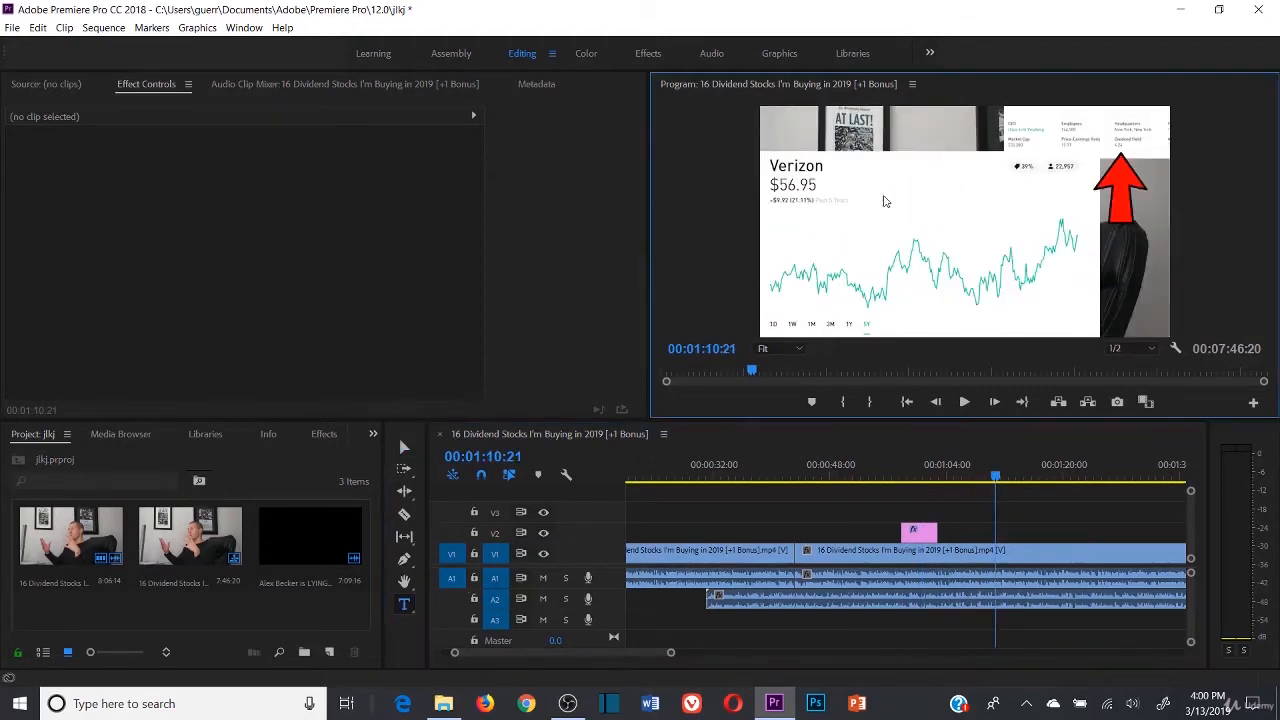
{"action": "left_click", "coordinate": [883, 201]}
{"action": "type", "text": "add test"}
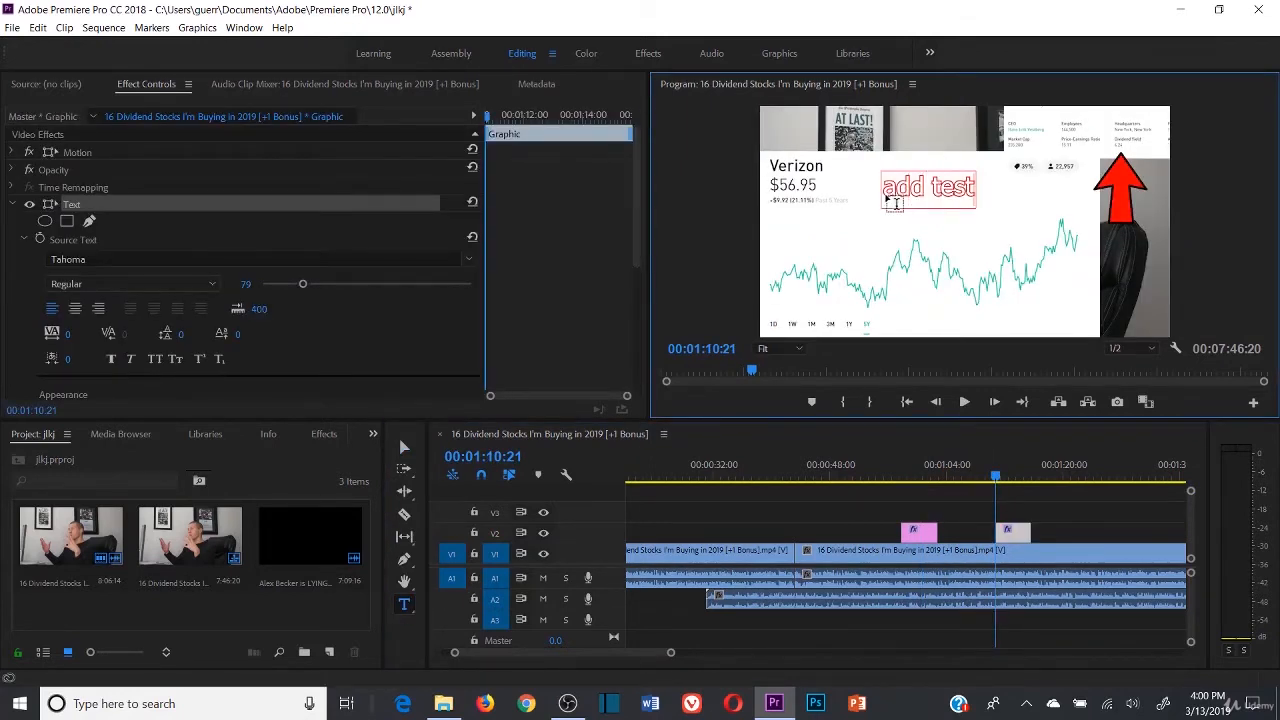
{"action": "key", "text": "BackSpace"}
{"action": "key", "text": "BackSpace"}
{"action": "type", "text": "c"}
{"action": "key", "text": "BackSpace"}
{"action": "type", "text": "xt"}
{"action": "left_click", "coordinate": [915, 258]}
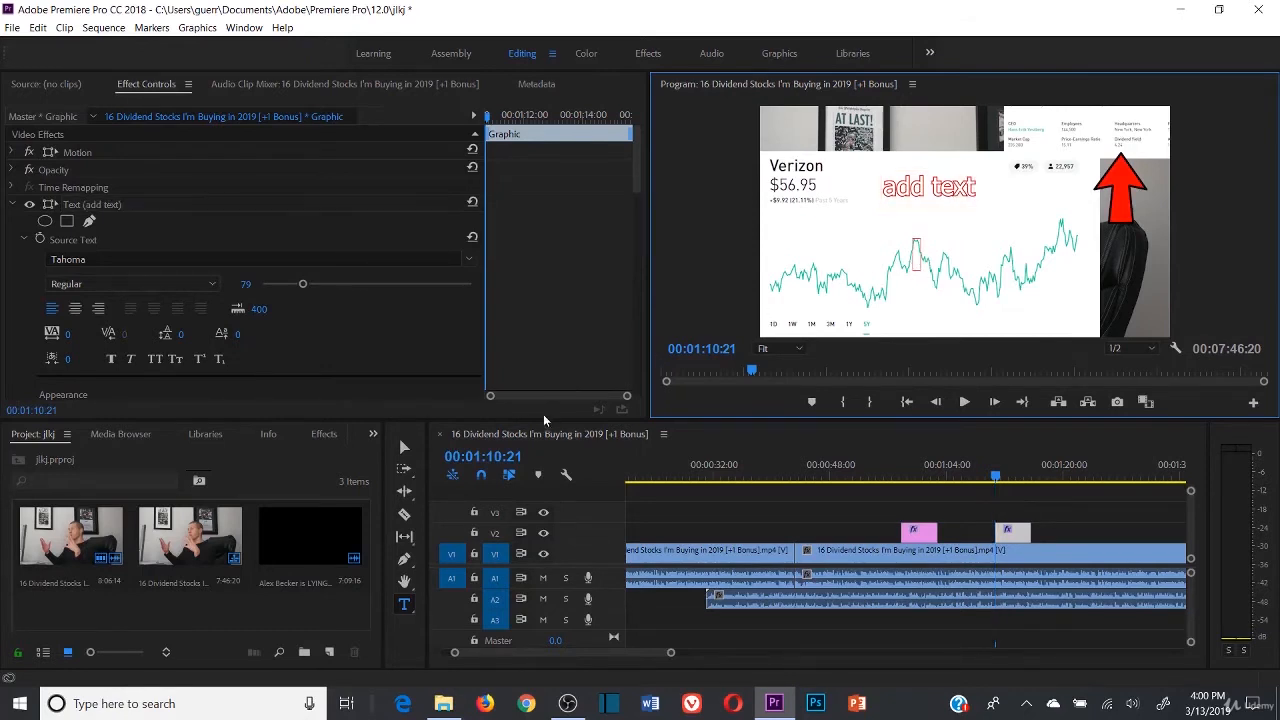
- Select the whole "add text" title and centre-align it
{"action": "left_click", "coordinate": [404, 446]}
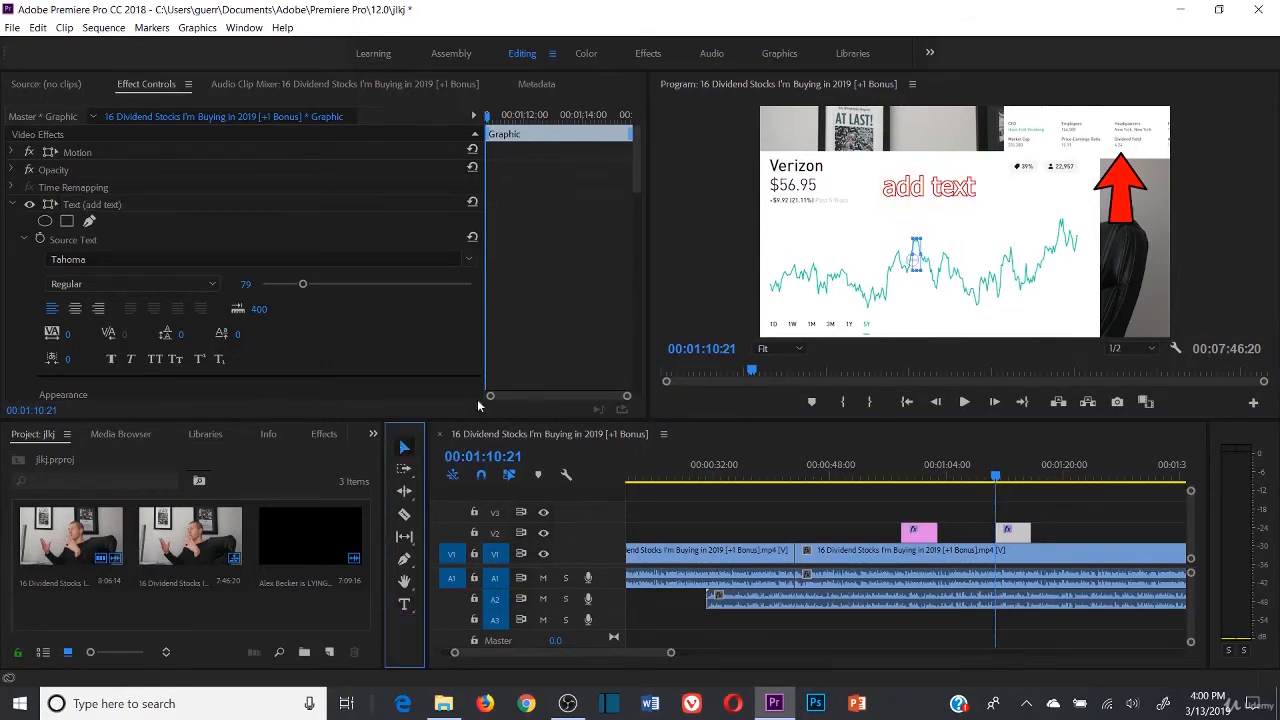
{"action": "left_click", "coordinate": [1010, 534]}
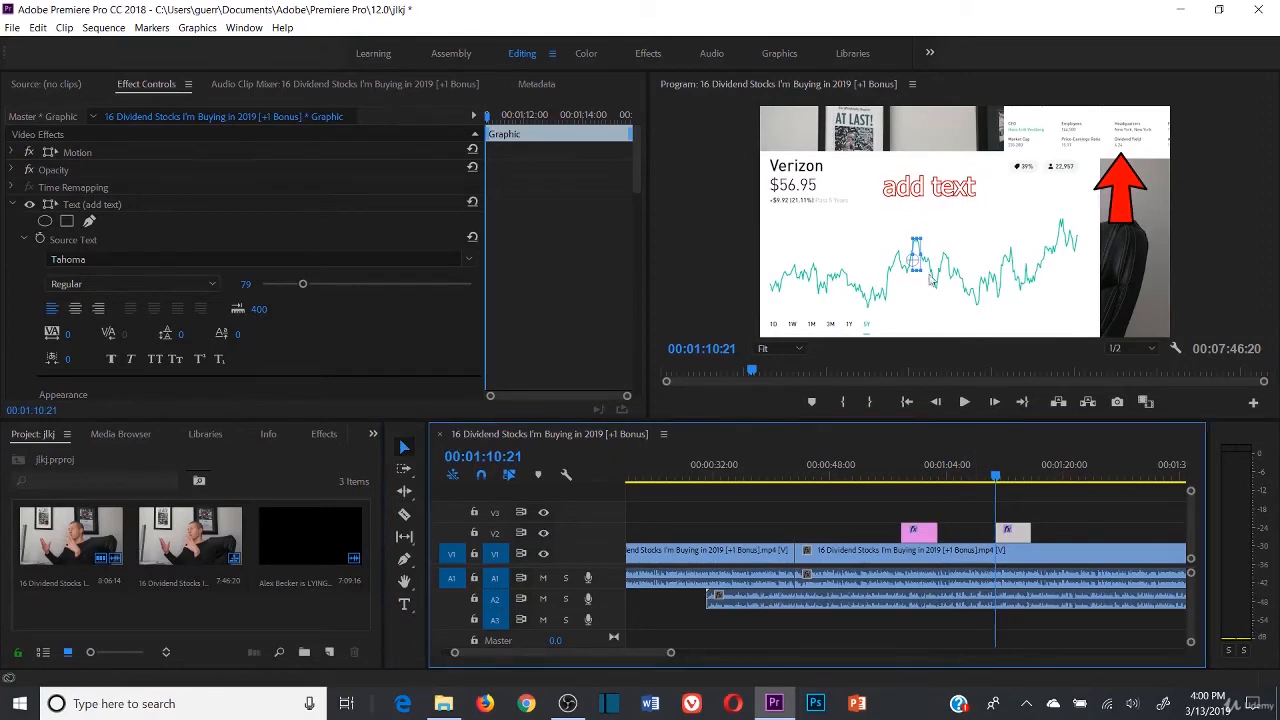
{"action": "double_click", "coordinate": [926, 197]}
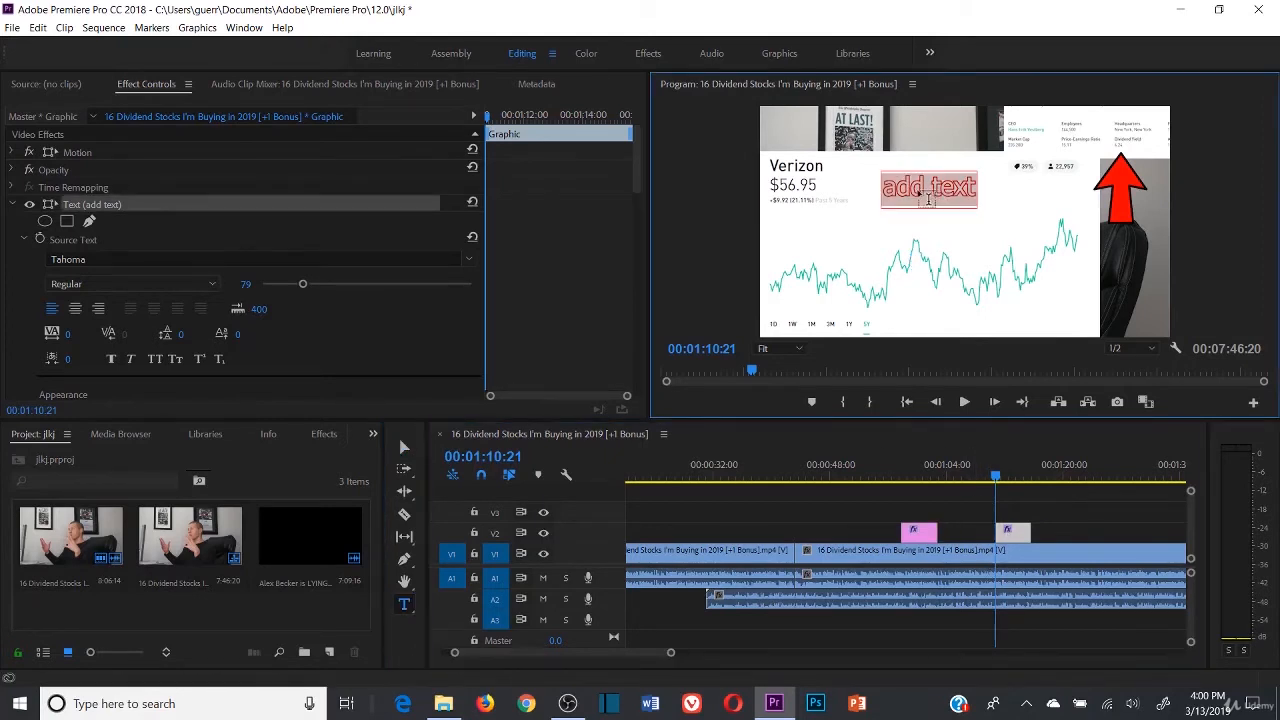
{"action": "left_click", "coordinate": [75, 309]}
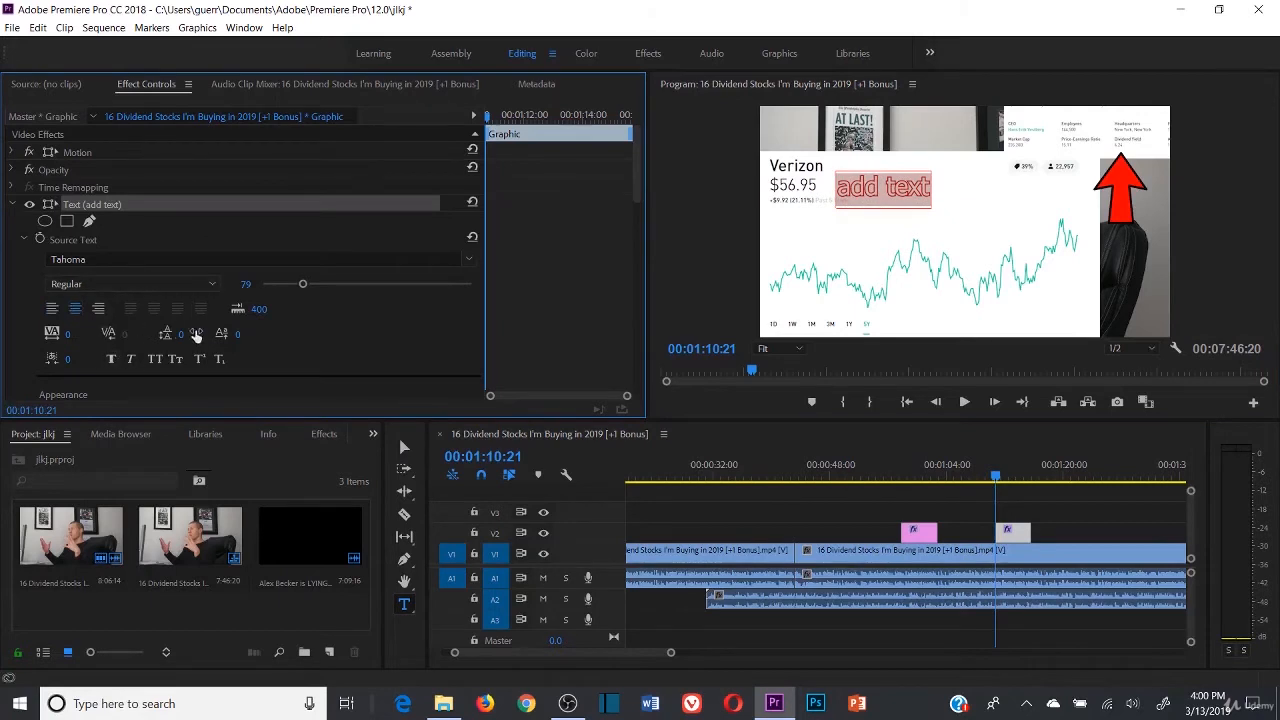
- Change the "add text" title's stroke colour from the appearance settings to a dark green
{"action": "scroll", "coordinate": [196, 335], "scroll_direction": "down", "scroll_amount": 4}
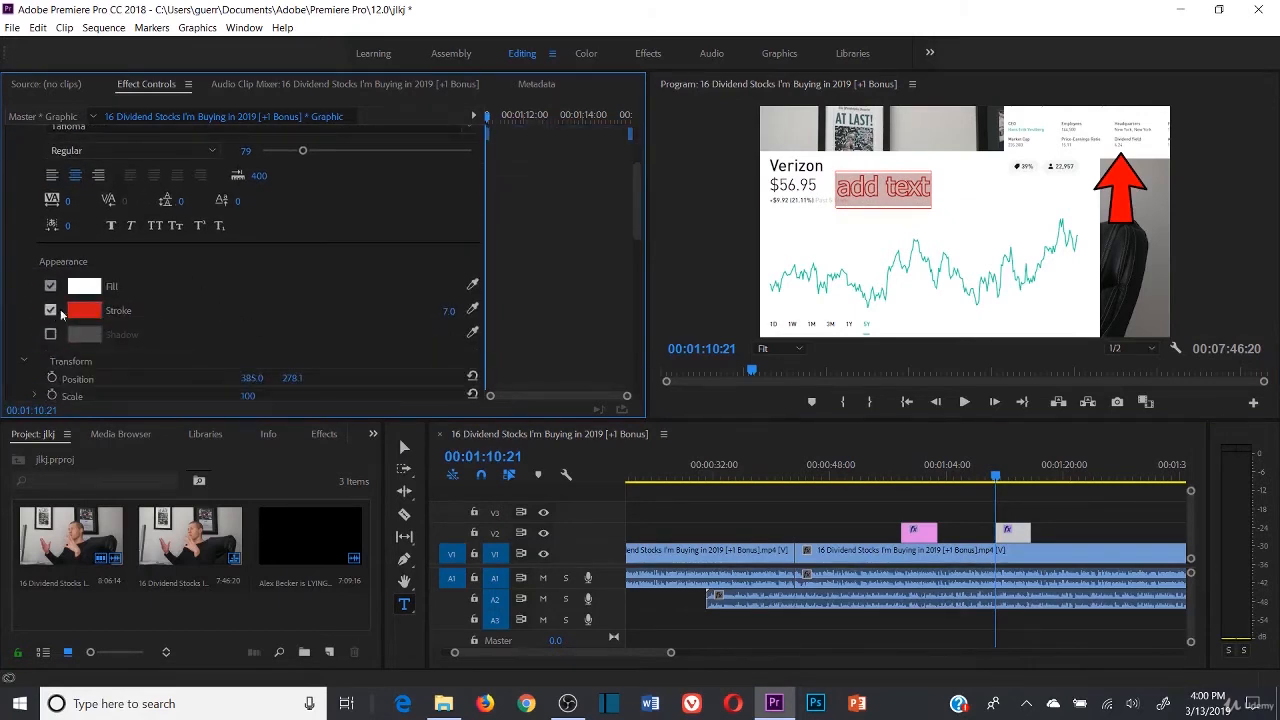
{"action": "left_click", "coordinate": [80, 311]}
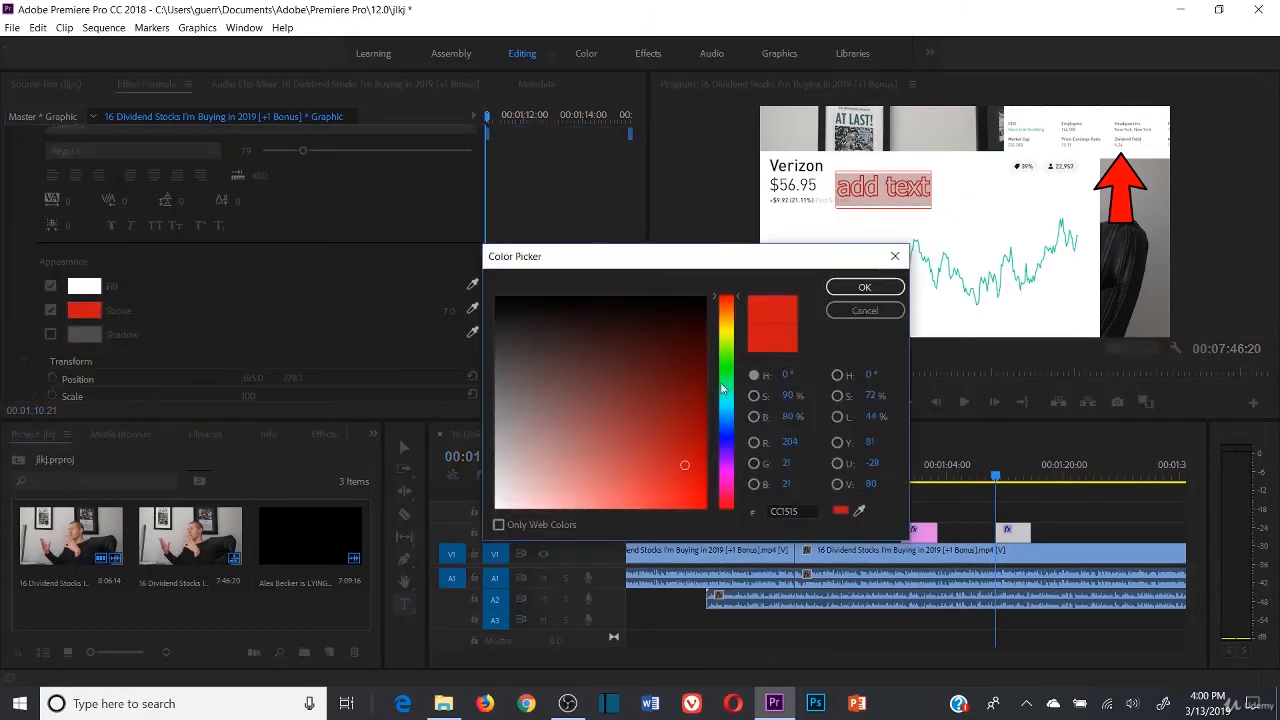
{"action": "left_click", "coordinate": [723, 378]}
{"action": "left_click", "coordinate": [666, 396]}
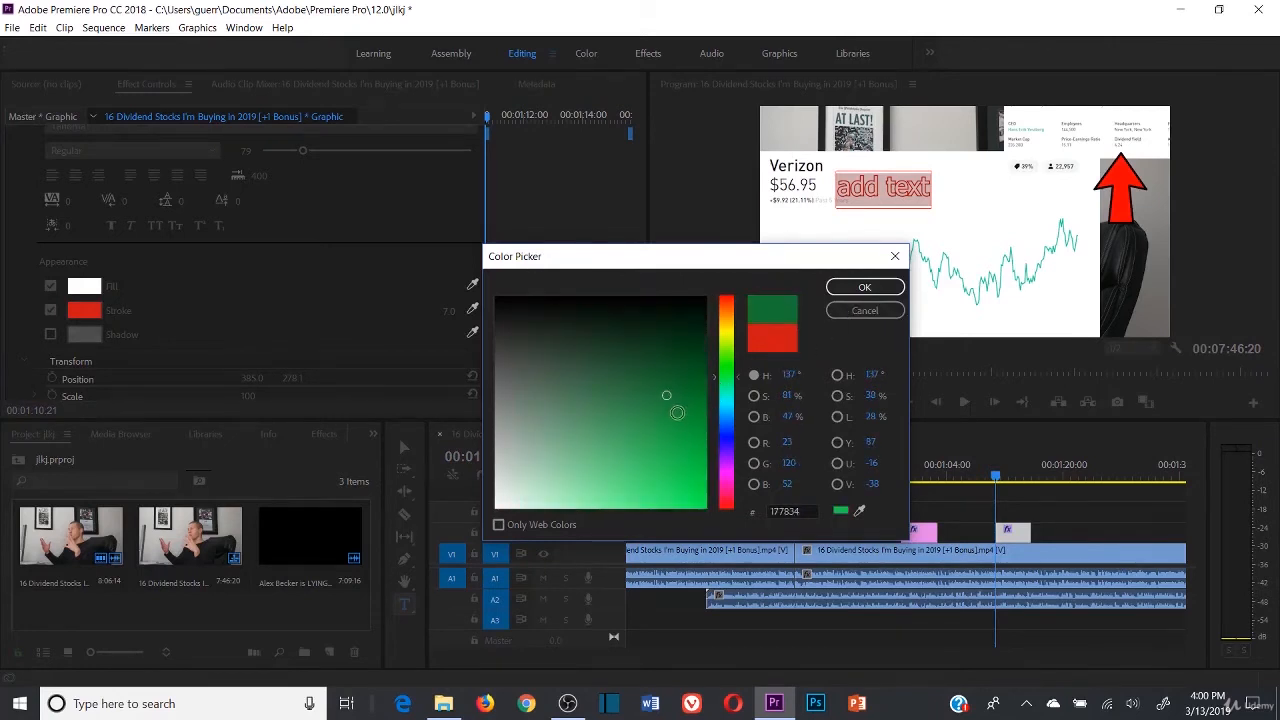
{"action": "left_click", "coordinate": [855, 287]}
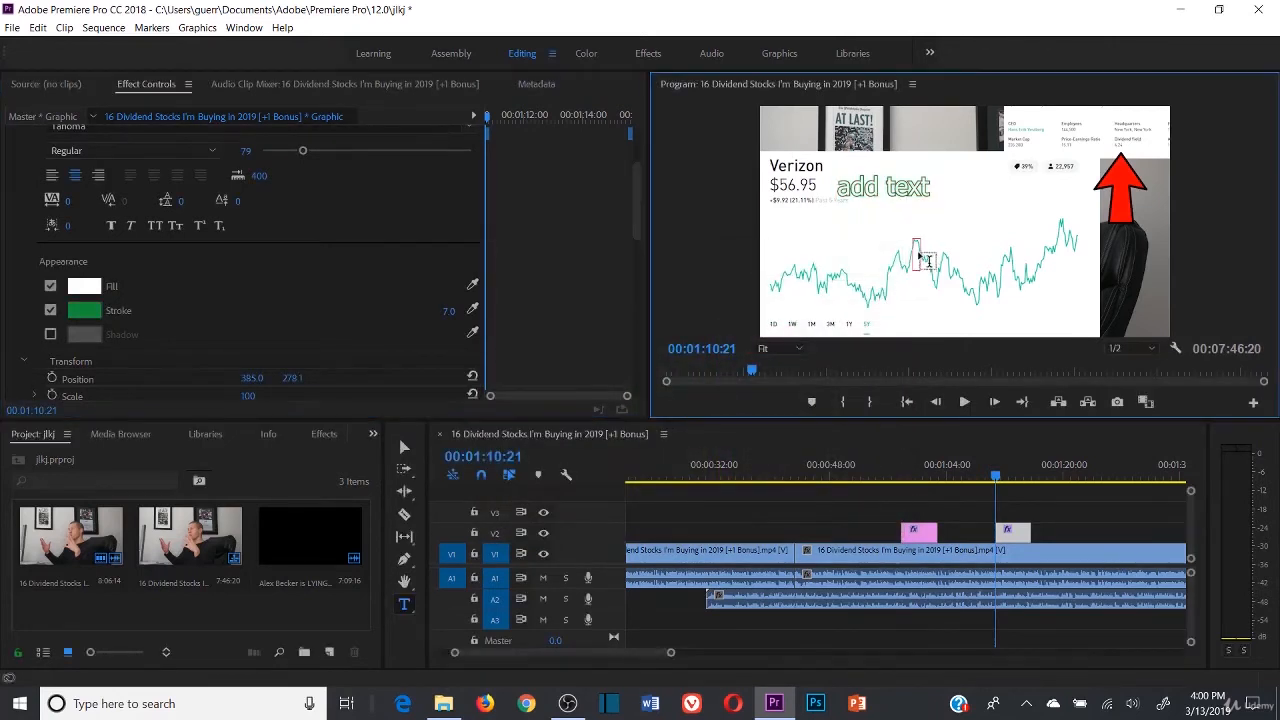
- Enlarge the "add text" title to a scale of about 261 so it overlaps the top of the Verizon chart
{"action": "left_click", "coordinate": [404, 447]}
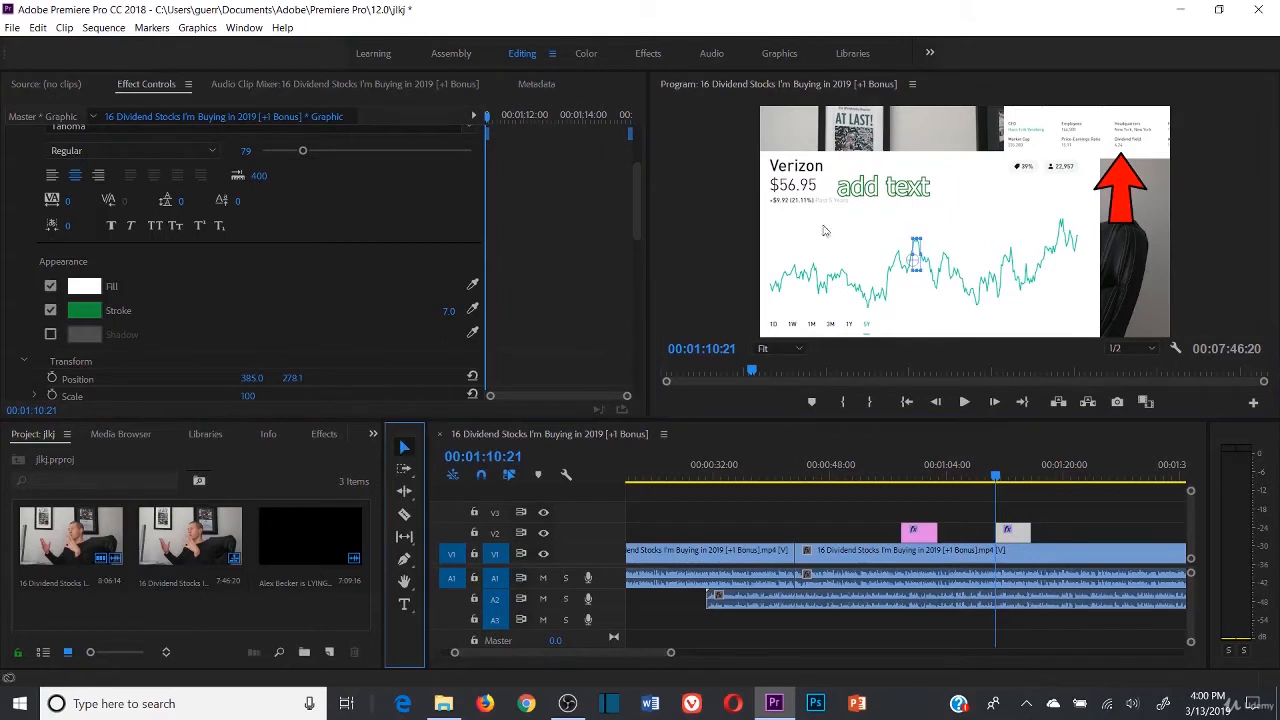
{"action": "left_click", "coordinate": [899, 197]}
{"action": "left_click_drag", "start_coordinate": [935, 176], "coordinate": [1022, 240]}
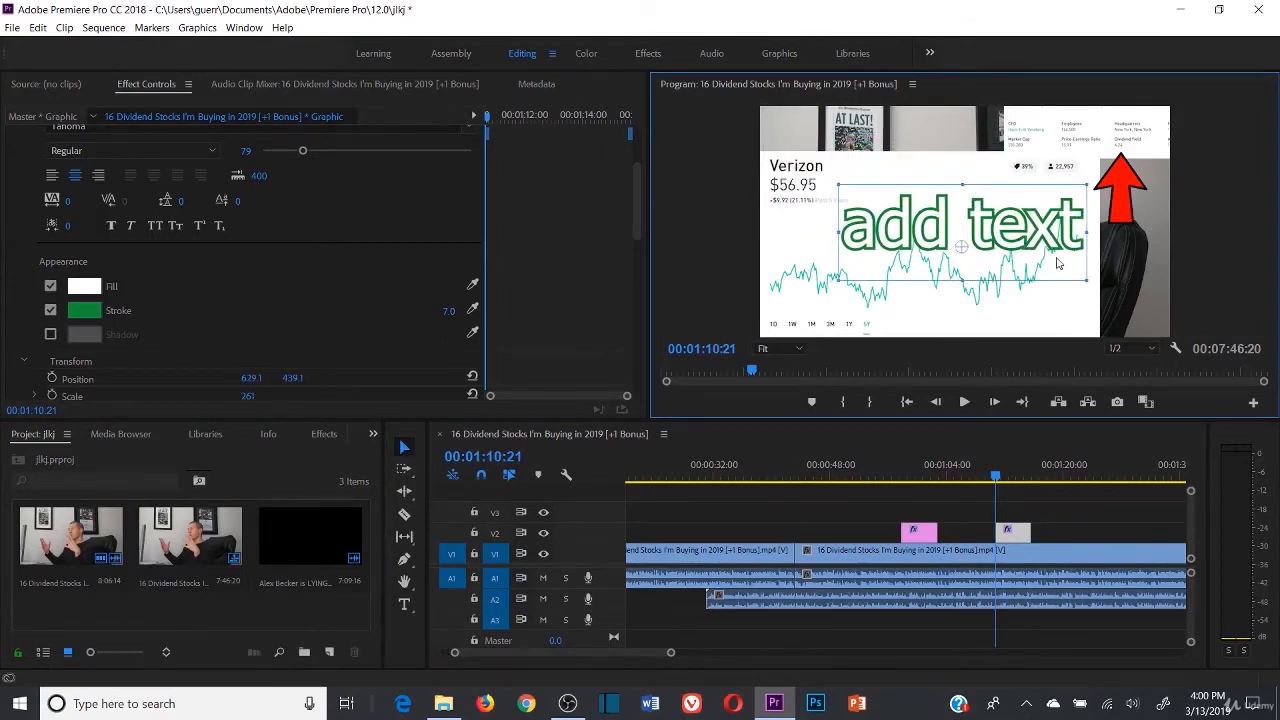
{"action": "left_click", "coordinate": [1014, 313]}
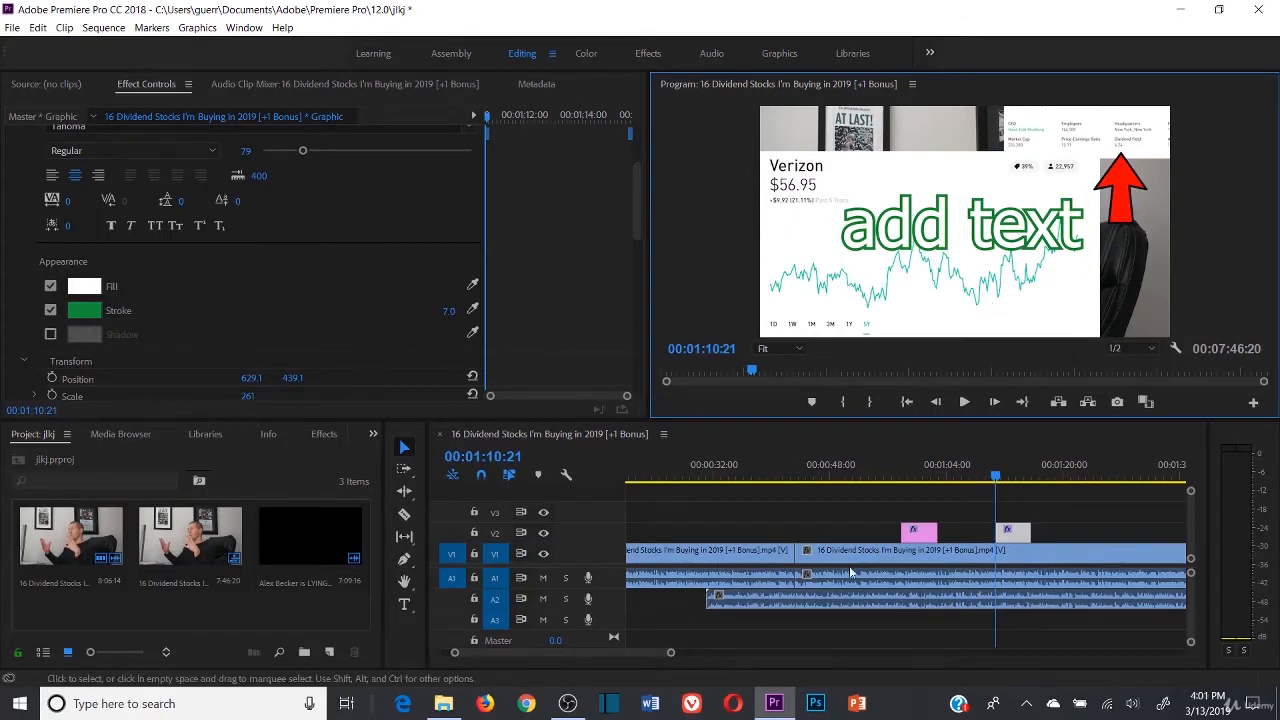
- Zoom in on the cut near 00:00:43 and remove the separate audio clip from track A2
{"action": "left_click", "coordinate": [405, 450]}
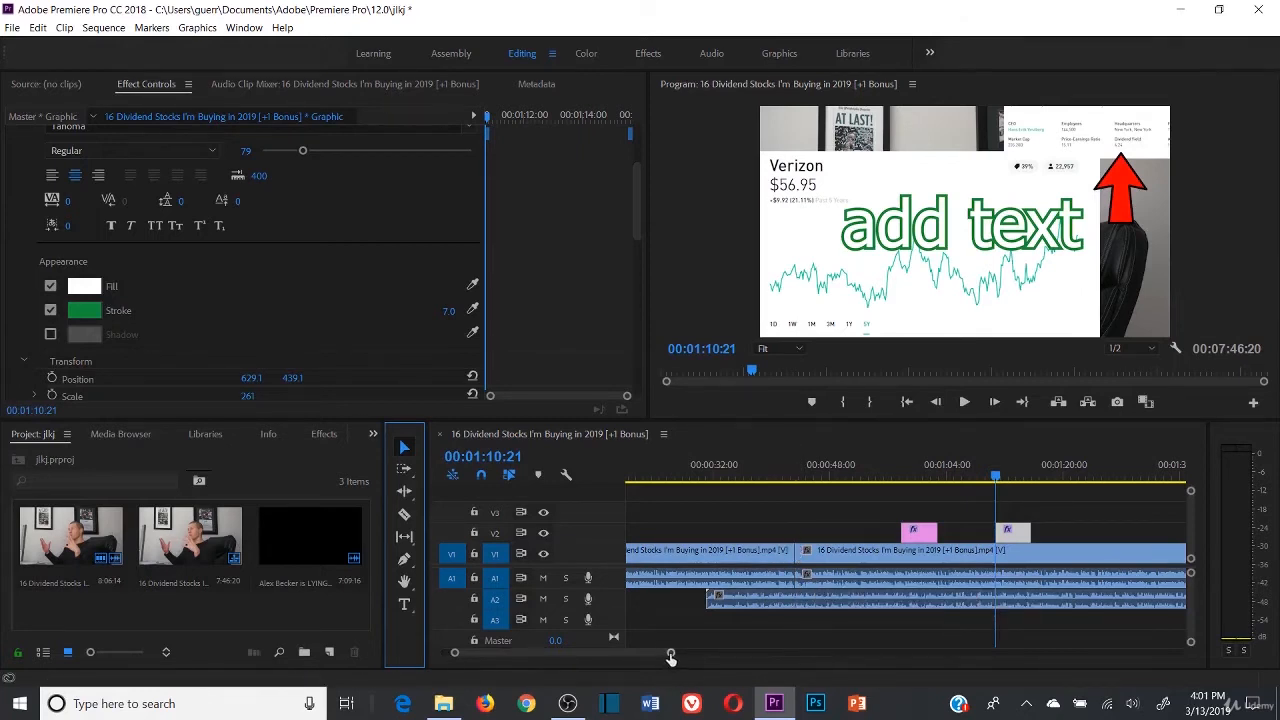
{"action": "left_click_drag", "start_coordinate": [670, 656], "coordinate": [550, 657]}
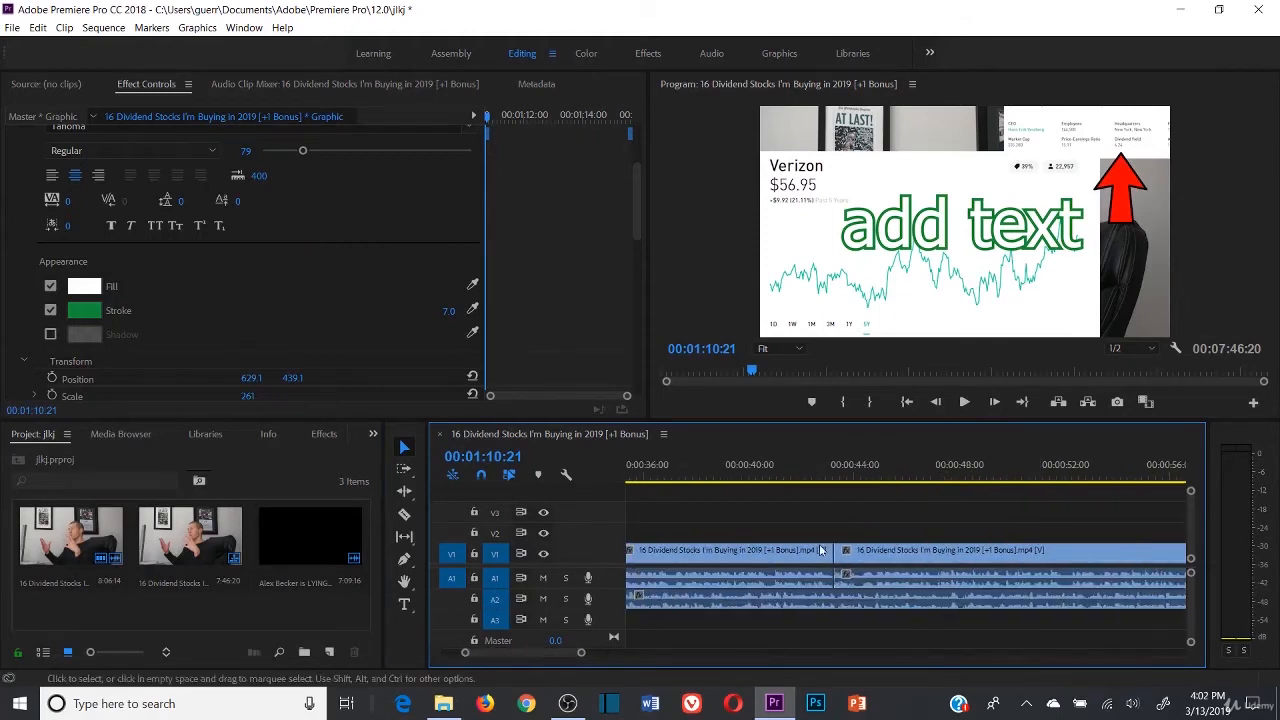
{"action": "left_click", "coordinate": [850, 551]}
{"action": "left_click", "coordinate": [789, 553]}
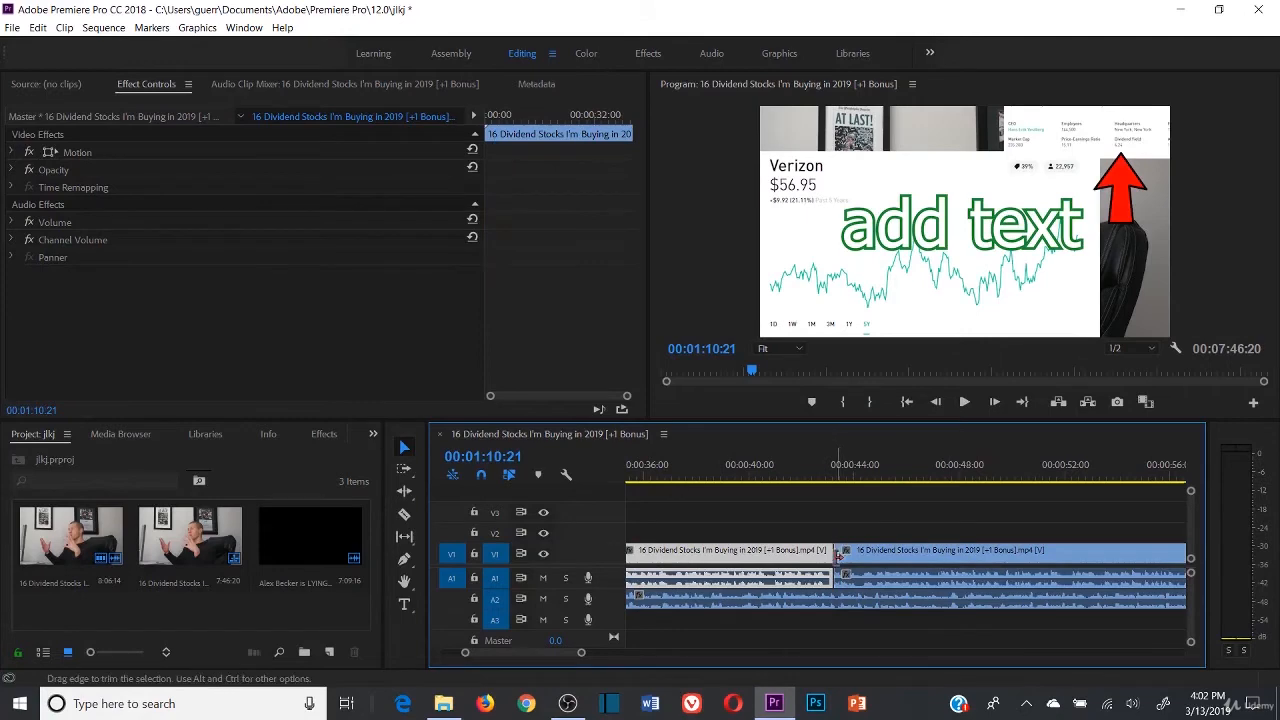
{"action": "left_click", "coordinate": [849, 598]}
{"action": "right_click", "coordinate": [849, 598]}
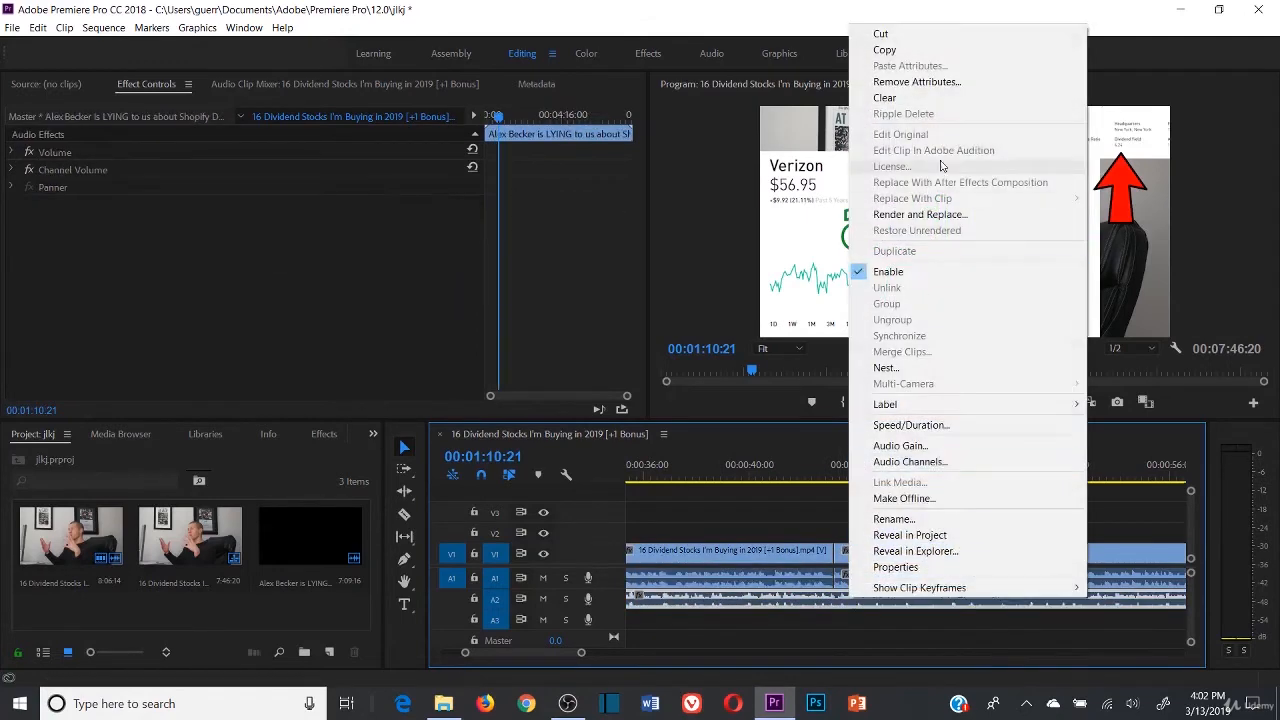
{"action": "left_click", "coordinate": [940, 97]}
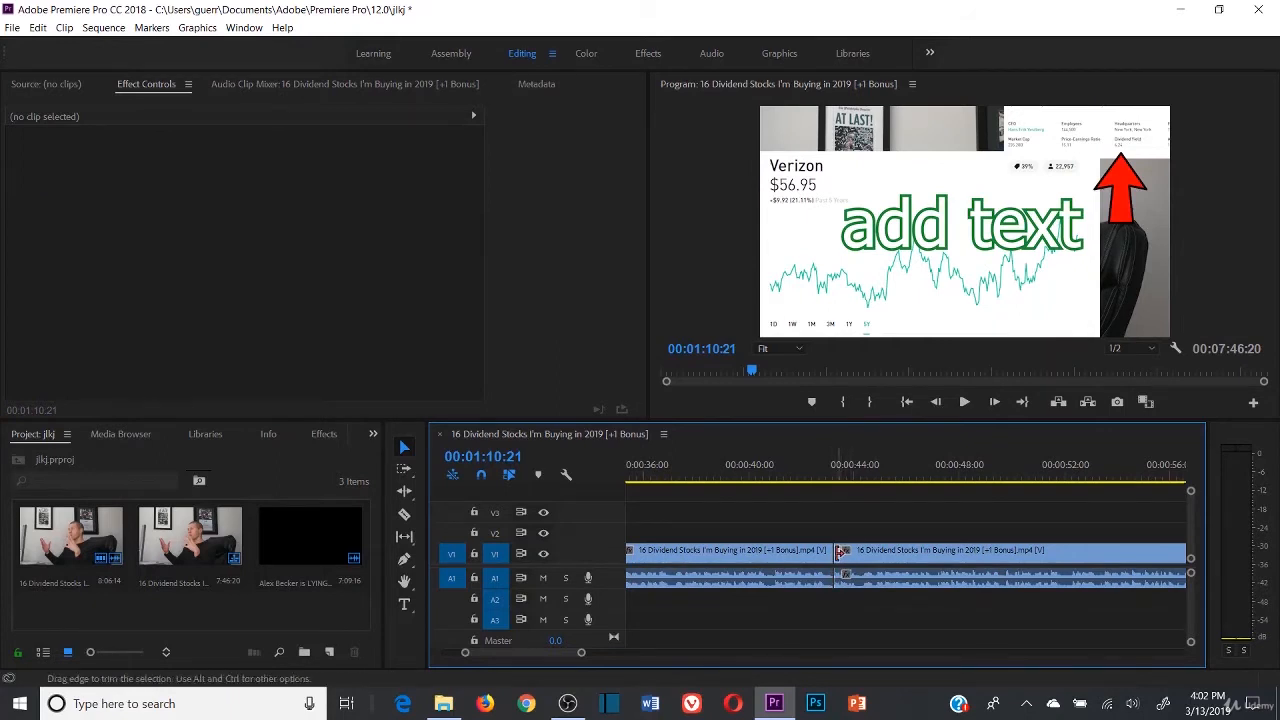
- Apply the default transitions at the cut between the two V1 clips near 00:00:43
{"action": "left_click", "coordinate": [406, 448]}
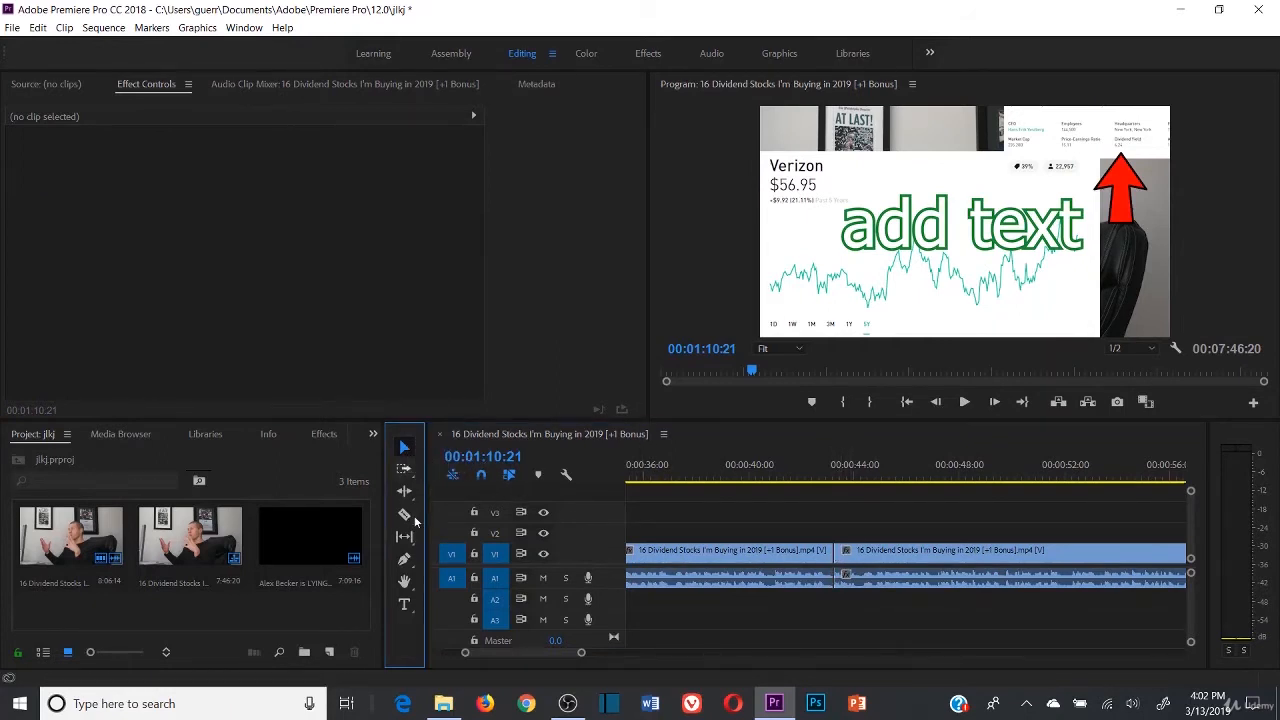
{"action": "left_click", "coordinate": [838, 552]}
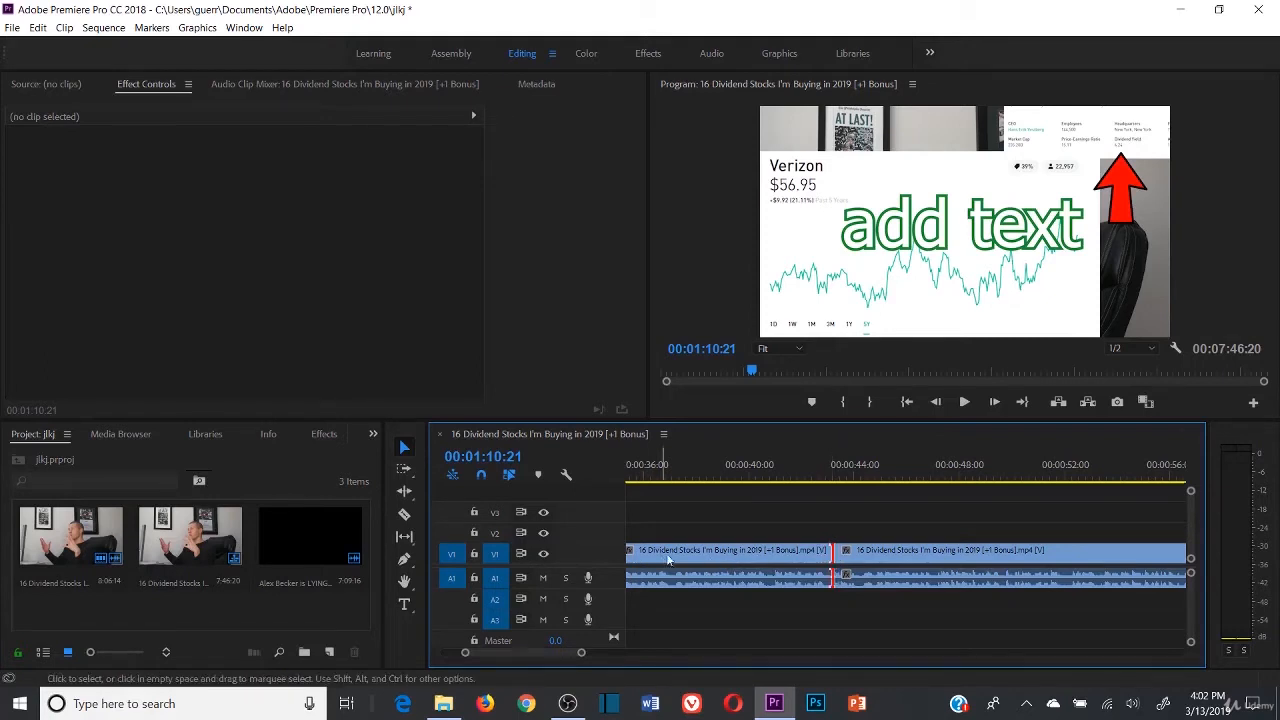
{"action": "left_click", "coordinate": [811, 556]}
{"action": "left_click", "coordinate": [878, 556]}
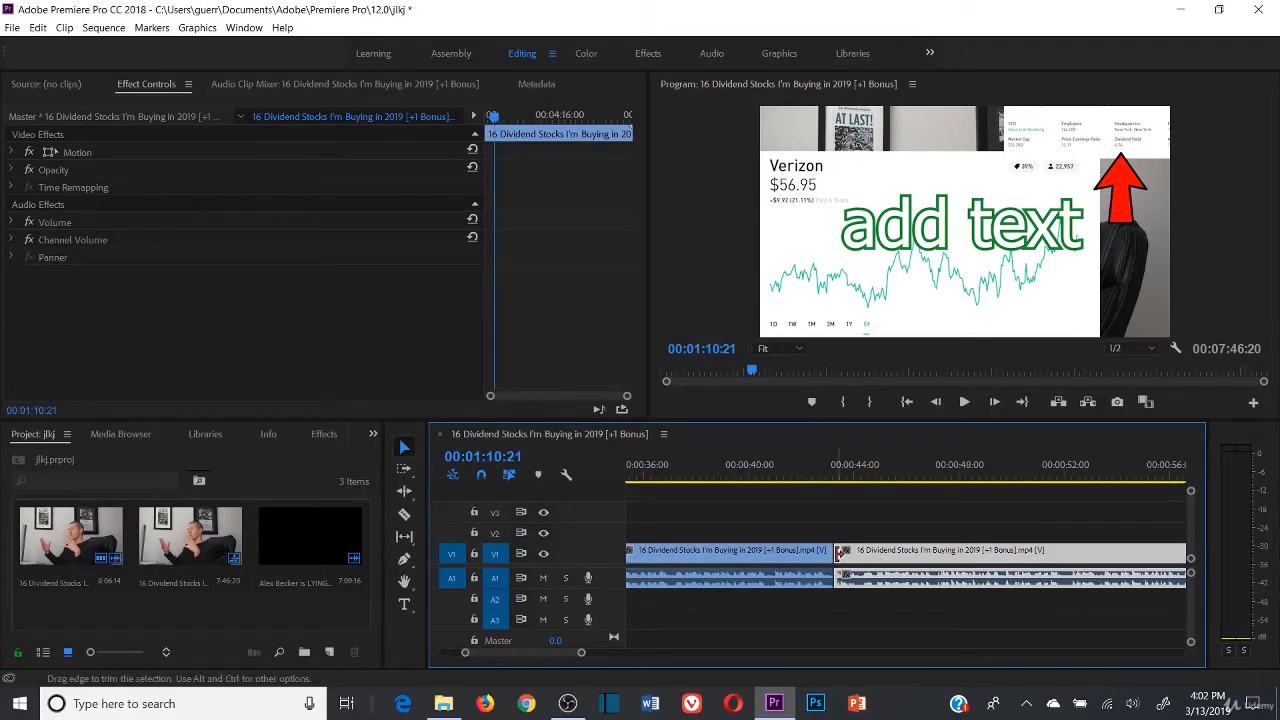
{"action": "left_click", "coordinate": [839, 554]}
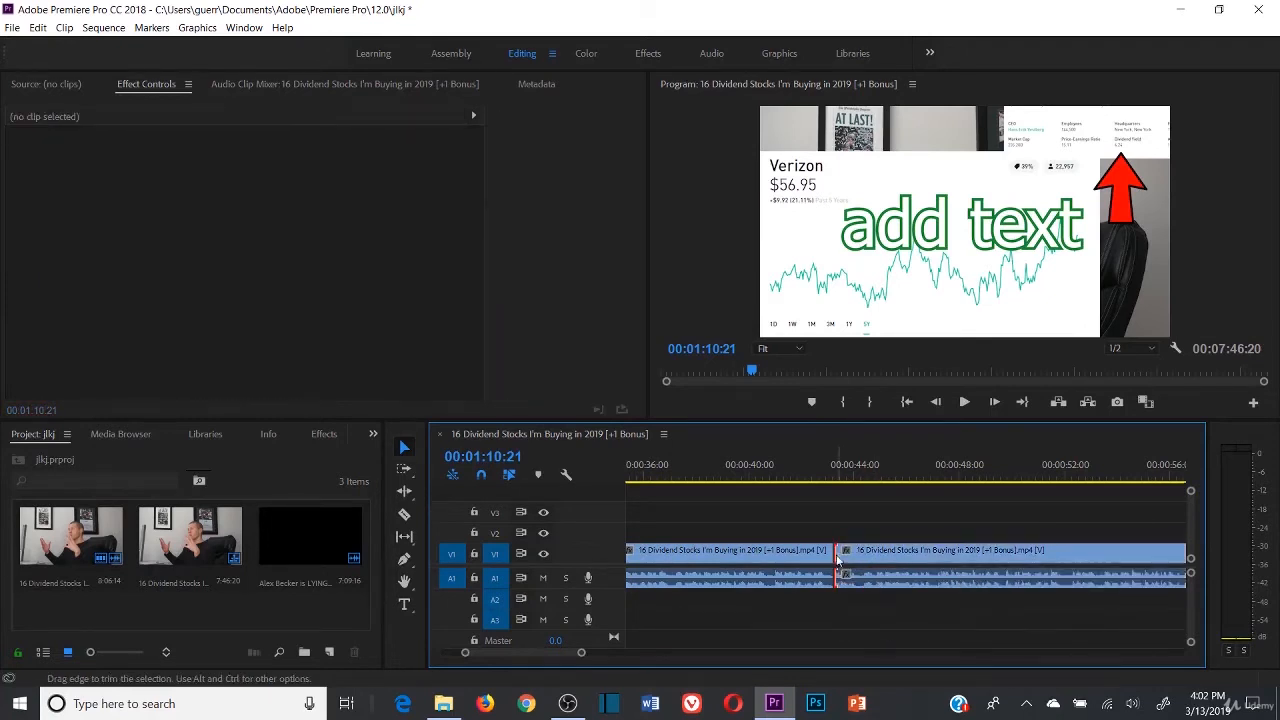
{"action": "right_click", "coordinate": [838, 555]}
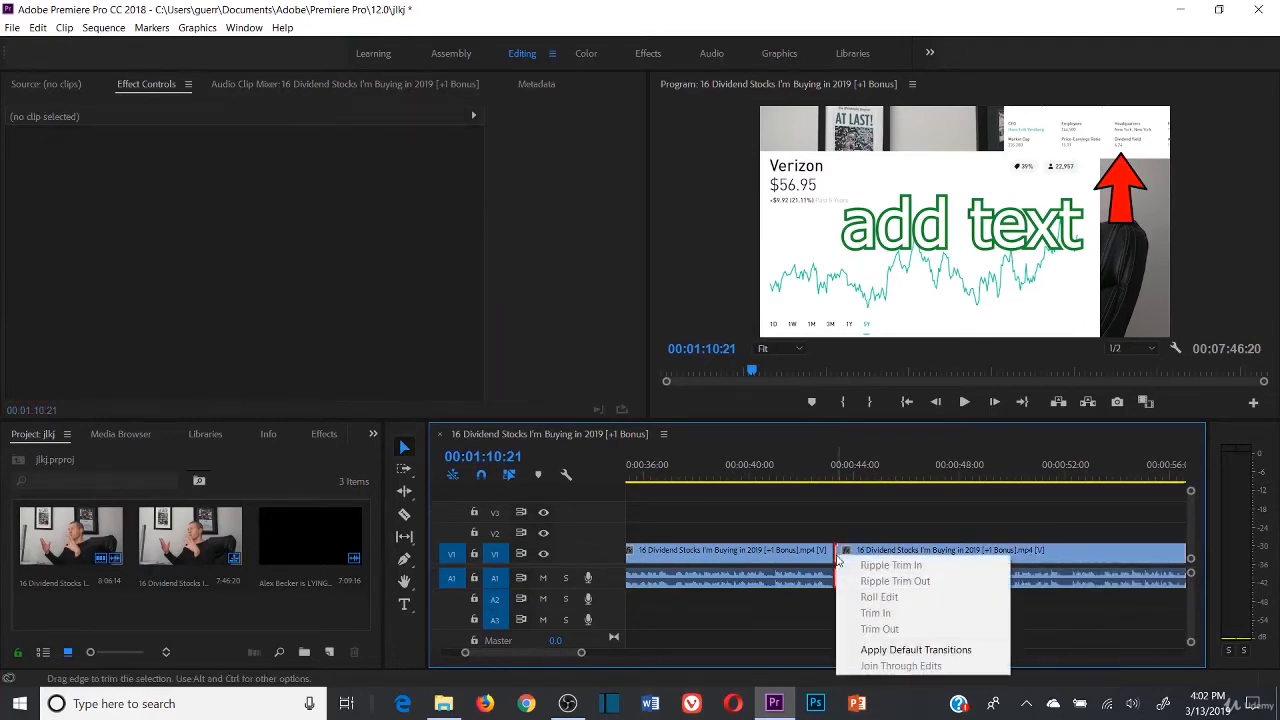
{"action": "left_click", "coordinate": [888, 651]}
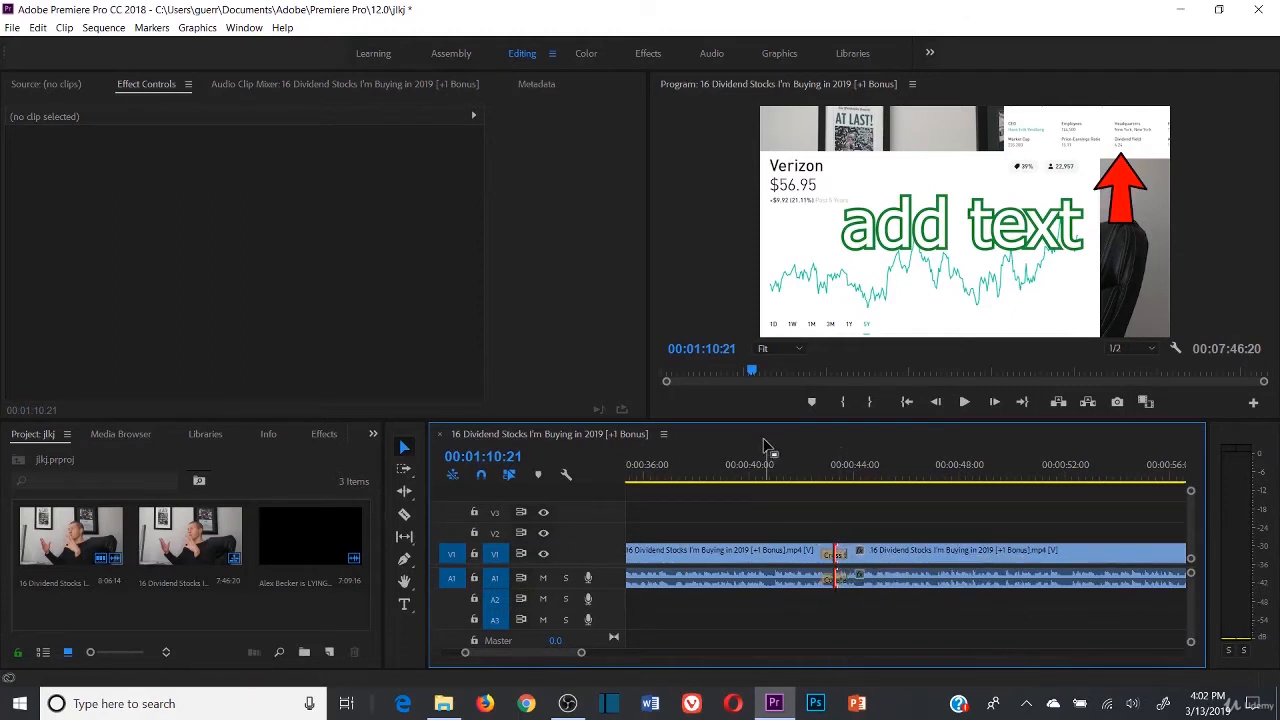
- Play the sequence from 00:00:39:11 through the cross dissolve while turning down the system volume, and stop just past it
{"action": "left_click", "coordinate": [762, 474]}
{"action": "left_click", "coordinate": [733, 466]}
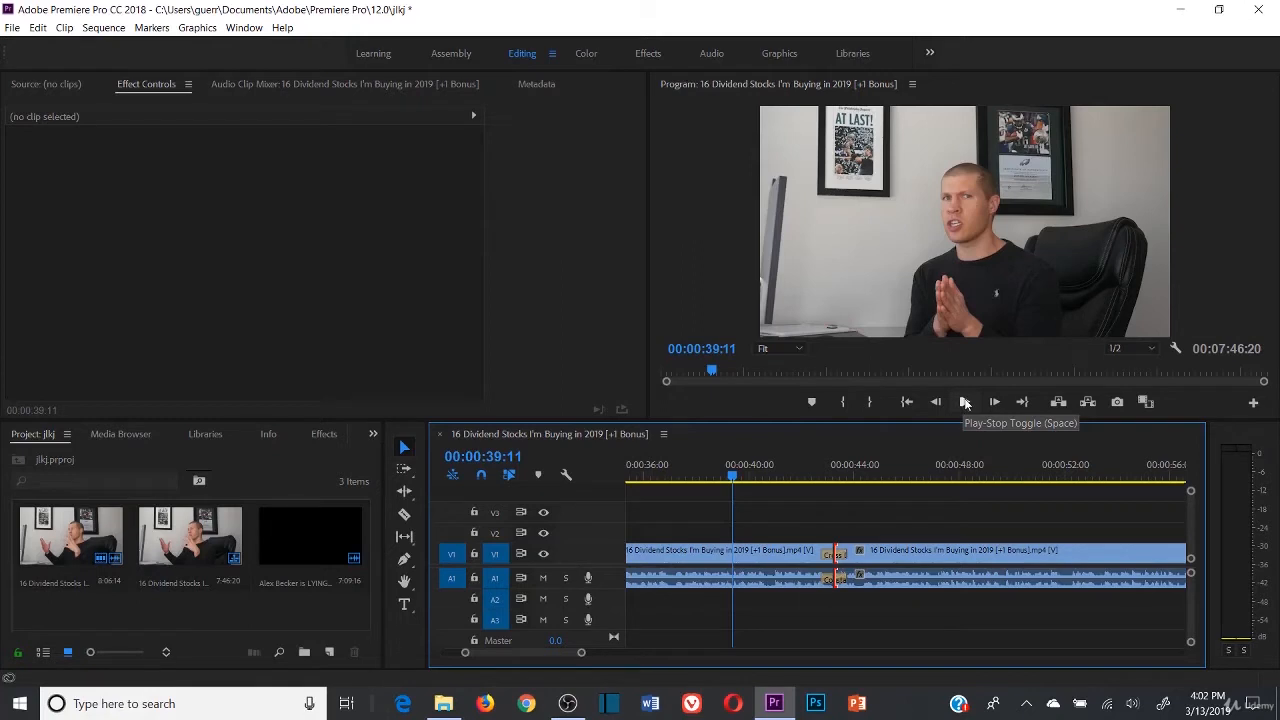
{"action": "key", "text": "XF86AudioRaiseVolume"}
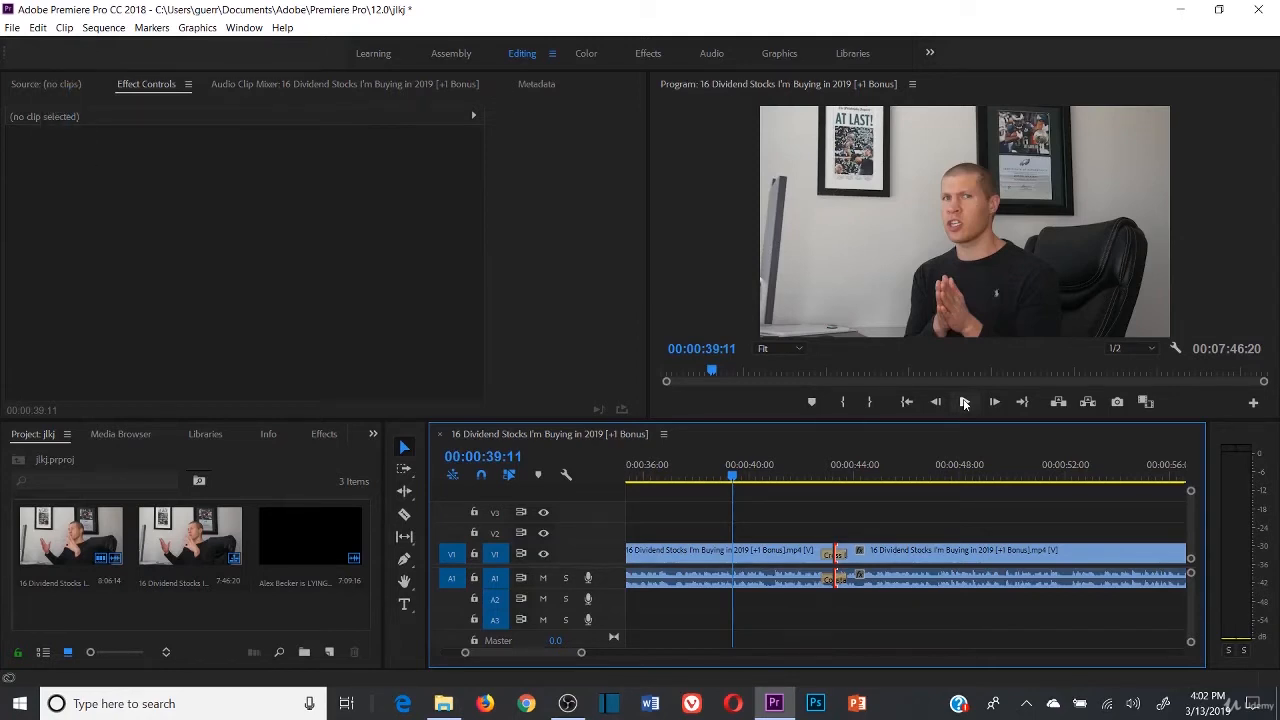
{"action": "left_click", "coordinate": [964, 402]}
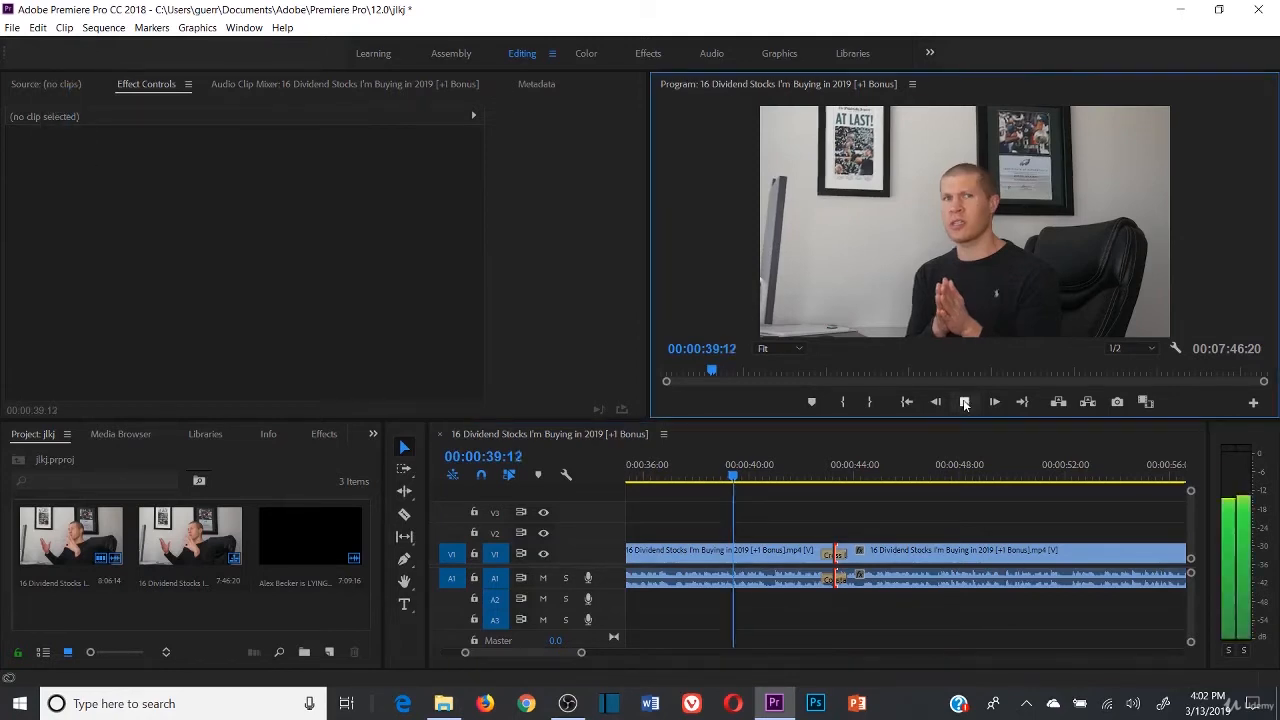
{"action": "key", "text": "XF86AudioLowerVolume"}
{"action": "key", "text": "XF86AudioLowerVolume"}
{"action": "key", "text": "XF86AudioLowerVolume"}
{"action": "key", "text": "XF86AudioLowerVolume"}
{"action": "key", "text": "XF86AudioLowerVolume"}
{"action": "key", "text": "XF86AudioLowerVolume"}
{"action": "key", "text": "XF86AudioLowerVolume"}
{"action": "key", "text": "XF86AudioLowerVolume"}
{"action": "key", "text": "XF86AudioLowerVolume"}
{"action": "key", "text": "XF86AudioLowerVolume"}
{"action": "key", "text": "XF86AudioLowerVolume"}
{"action": "key", "text": "XF86AudioLowerVolume"}
{"action": "key", "text": "XF86AudioLowerVolume"}
{"action": "key", "text": "XF86AudioLowerVolume"}
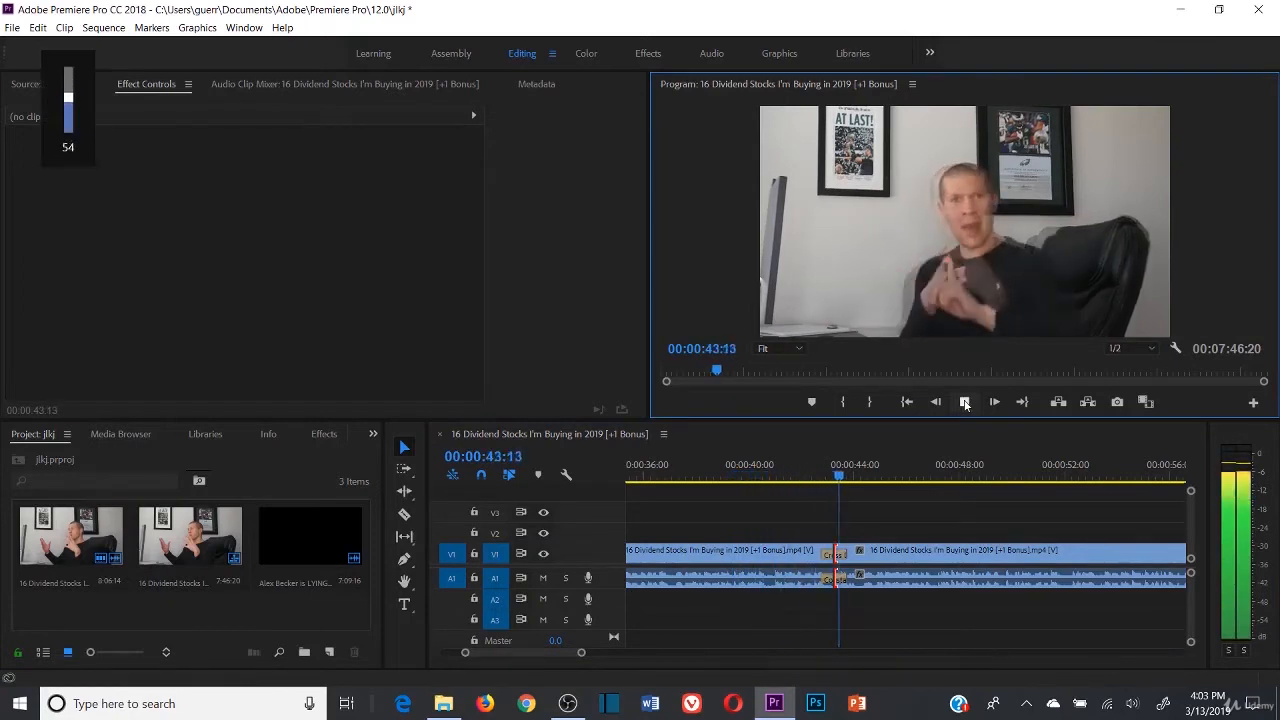
{"action": "left_click", "coordinate": [964, 402]}
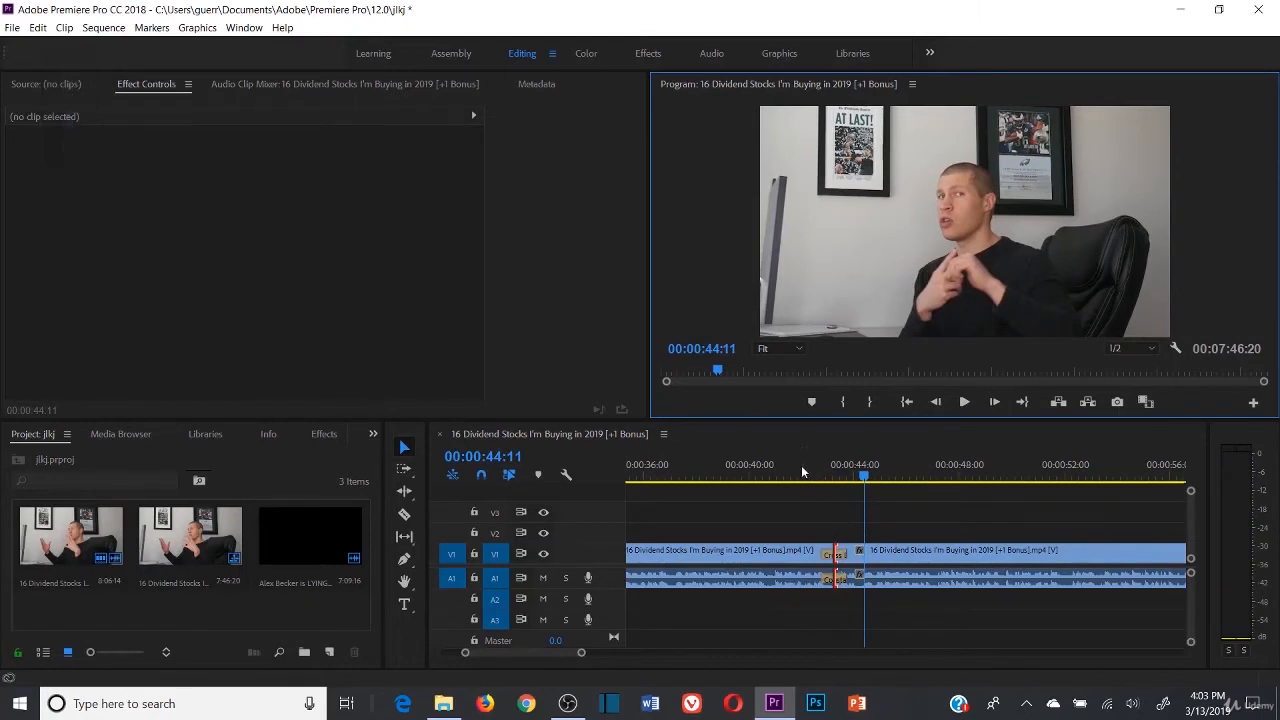
- Replay the cross dissolve from 00:00:40:16 and inspect frames within and on either side of it
{"action": "left_click", "coordinate": [763, 465]}
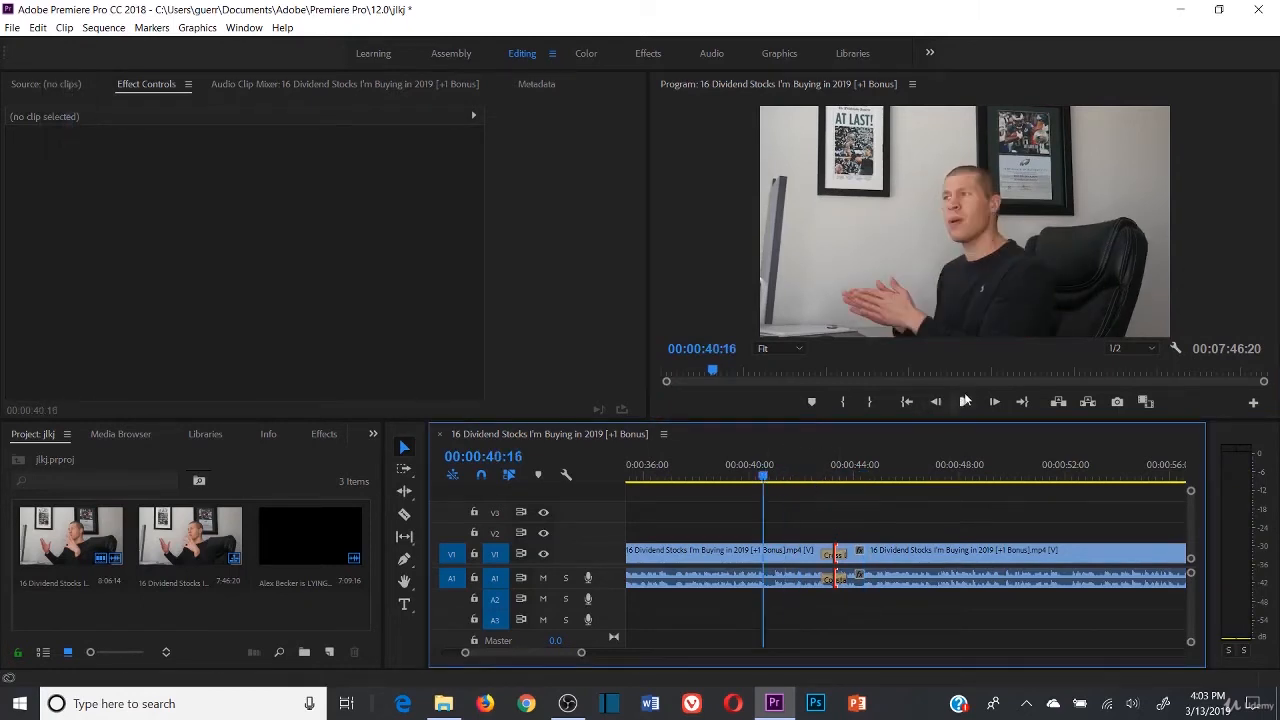
{"action": "left_click", "coordinate": [963, 403]}
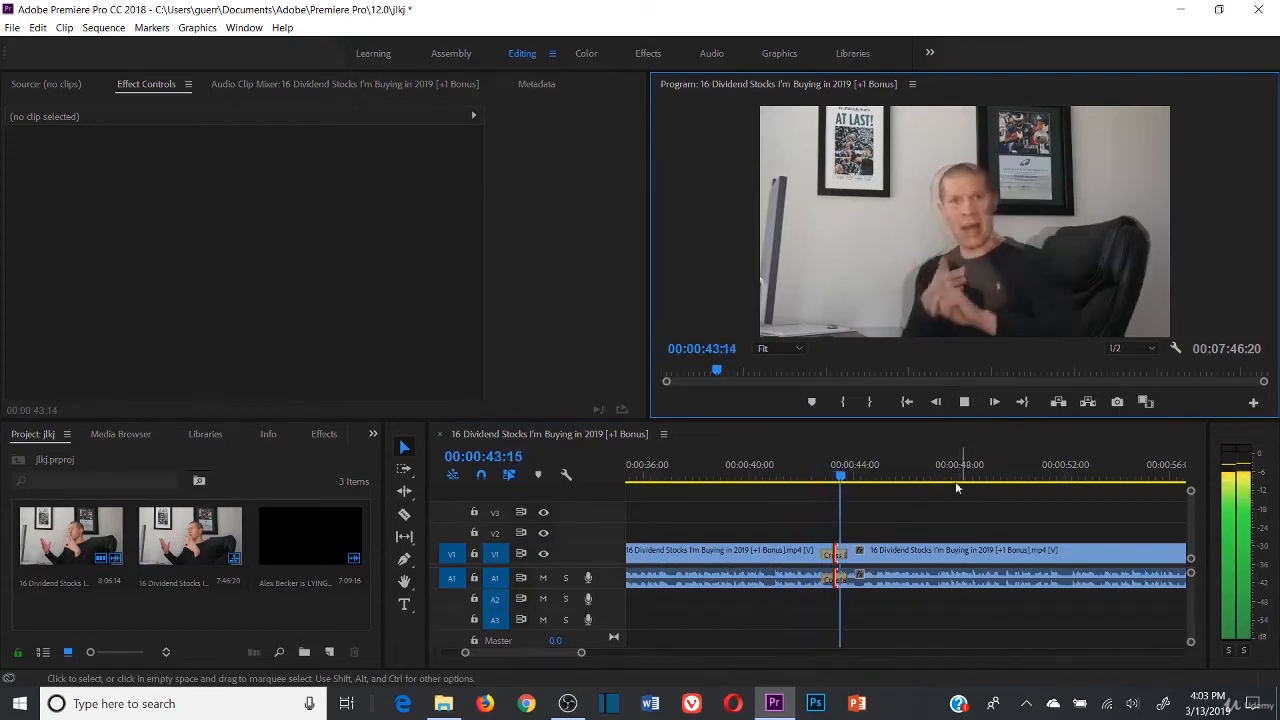
{"action": "key", "text": "space"}
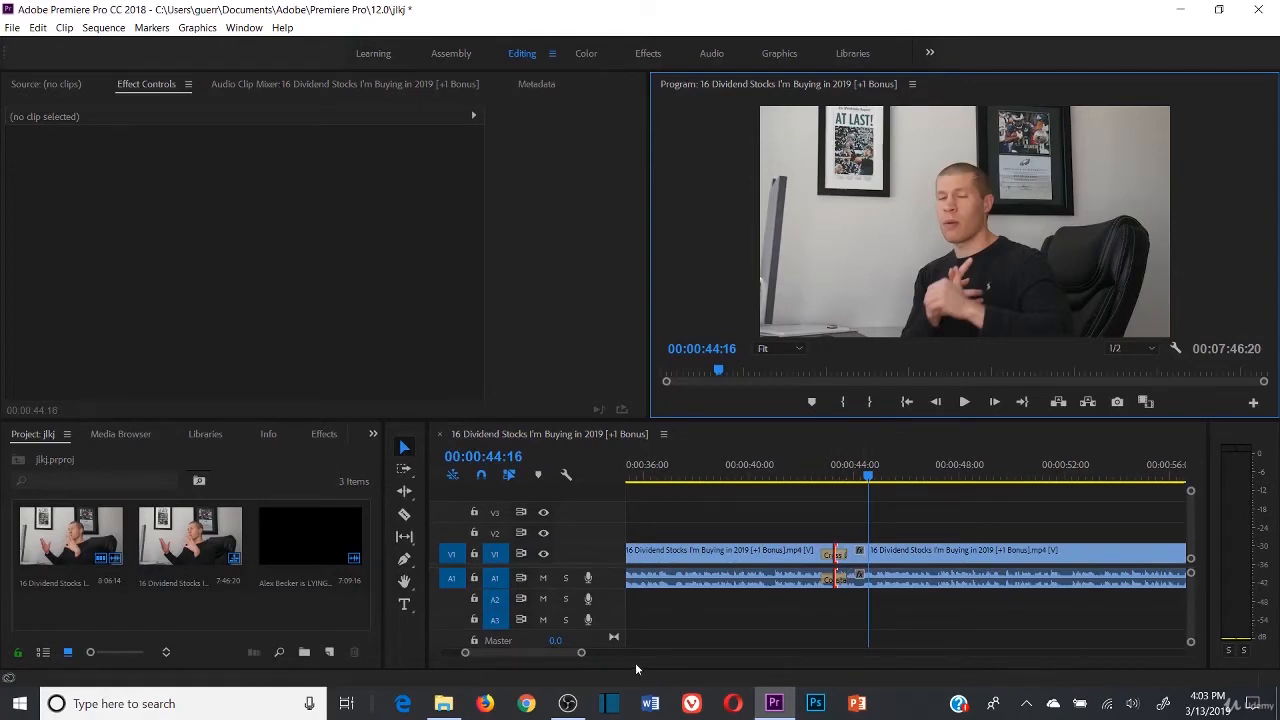
{"action": "left_click", "coordinate": [834, 472]}
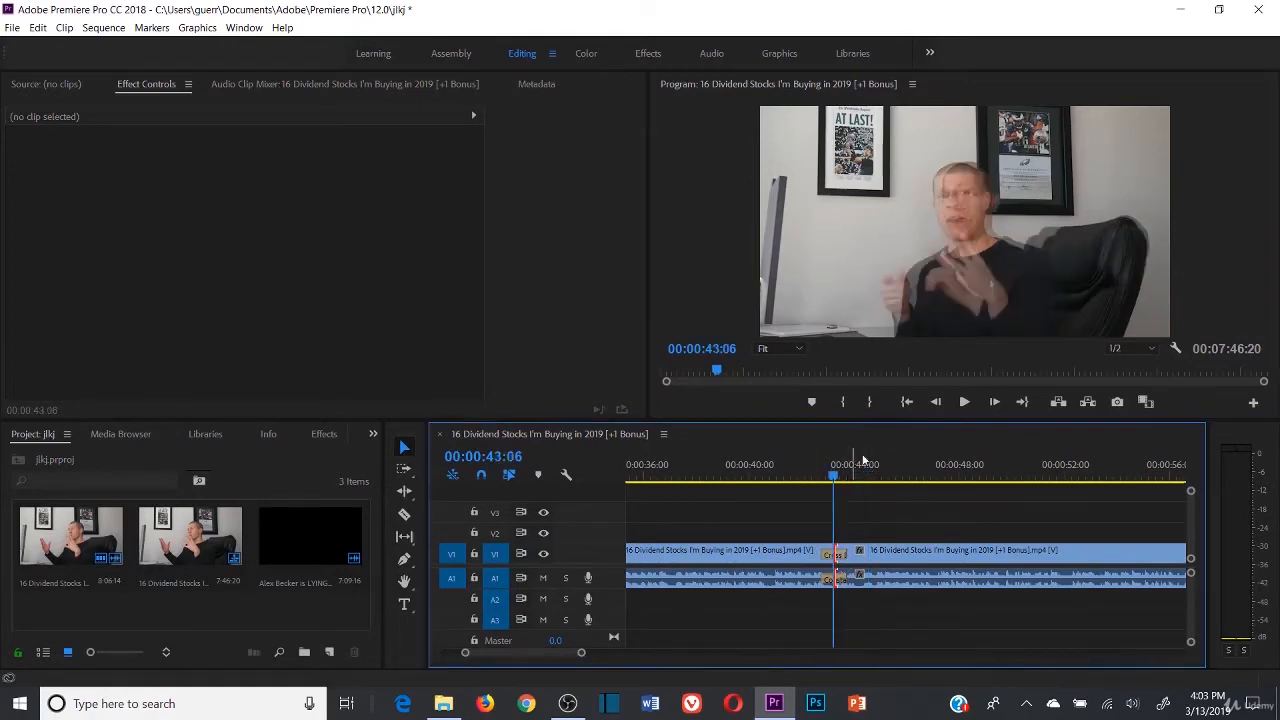
{"action": "left_click", "coordinate": [886, 475]}
{"action": "left_click", "coordinate": [804, 464]}
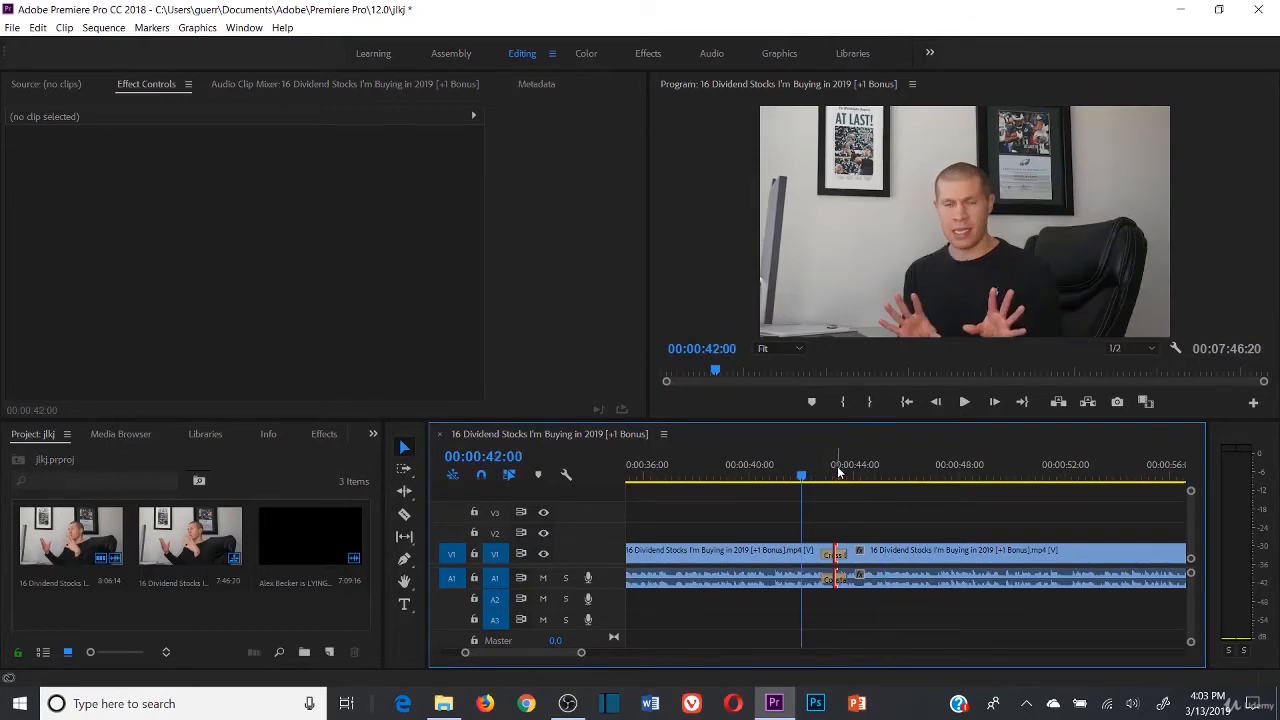
- Clear the cross dissolve from V1 and the matching audio transition from A1 at the cut
{"action": "left_click", "coordinate": [836, 556]}
{"action": "right_click", "coordinate": [836, 557]}
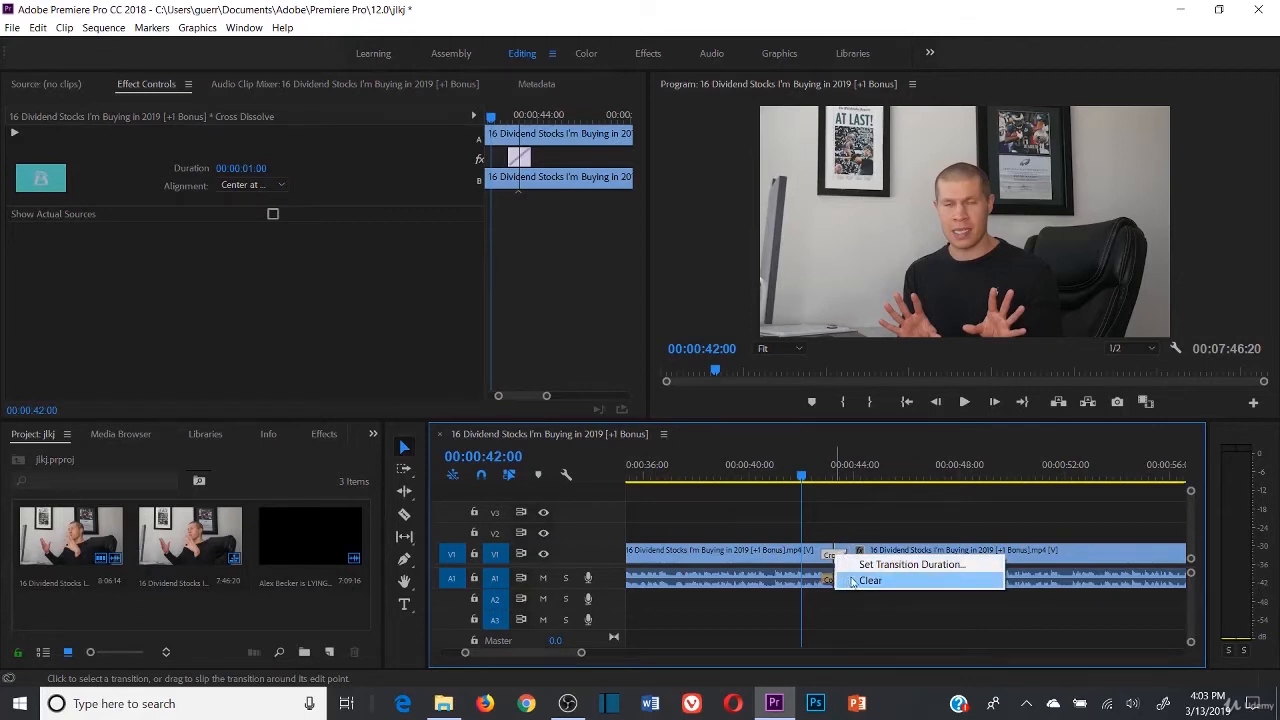
{"action": "left_click", "coordinate": [856, 581]}
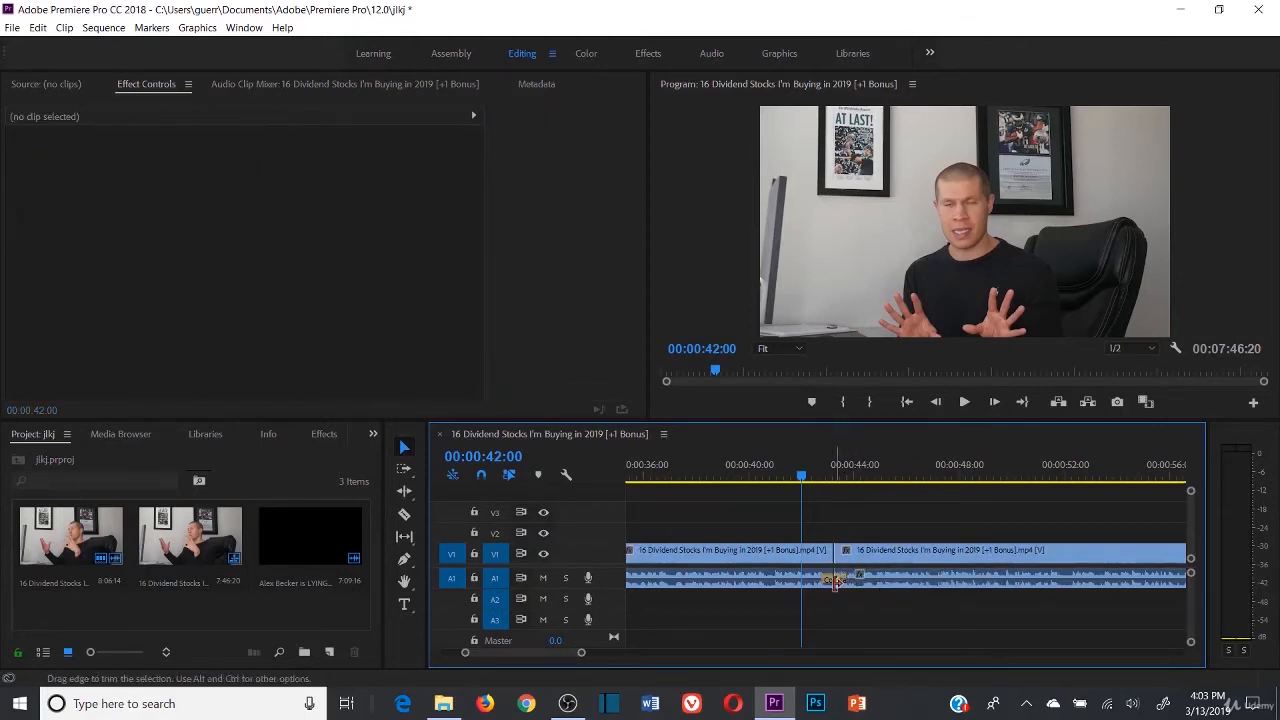
{"action": "left_click", "coordinate": [836, 581]}
{"action": "right_click", "coordinate": [837, 582]}
{"action": "left_click", "coordinate": [866, 606]}
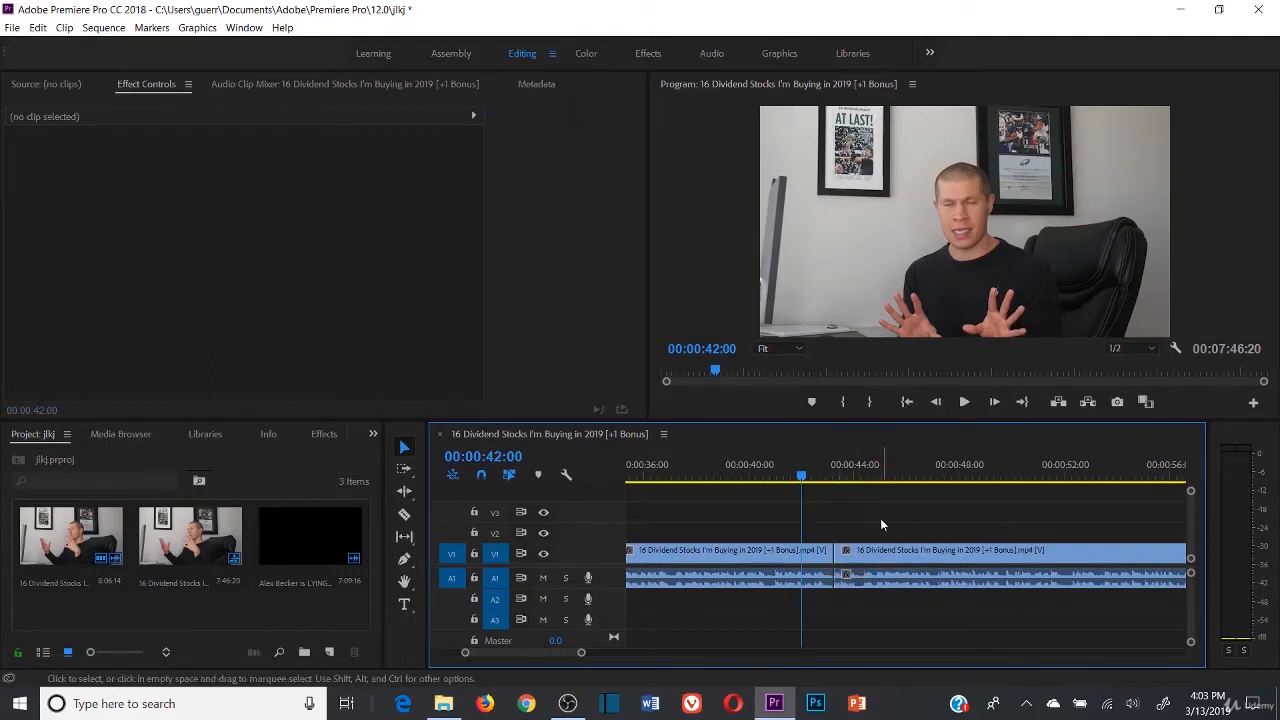
- Switch to the Effects workspace to bring up the list of effects and transitions
{"action": "left_click", "coordinate": [645, 55]}
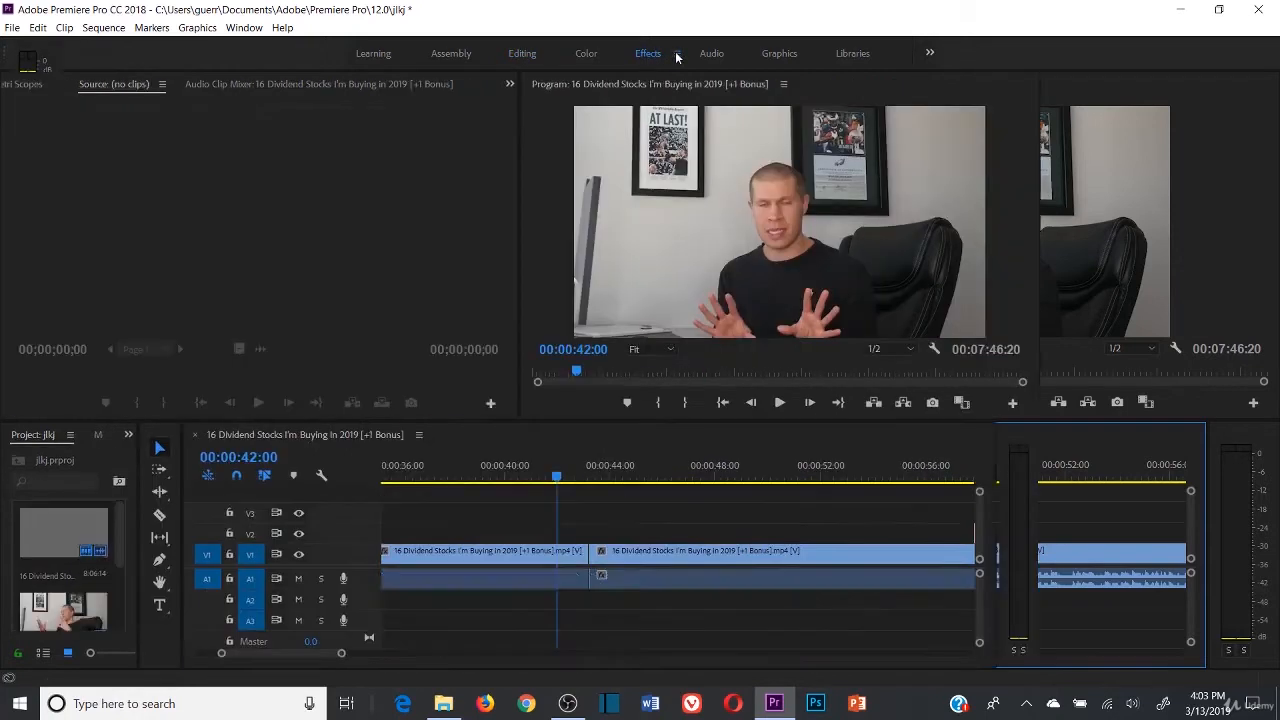
{"action": "left_click", "coordinate": [676, 53]}
{"action": "left_click", "coordinate": [1094, 540]}
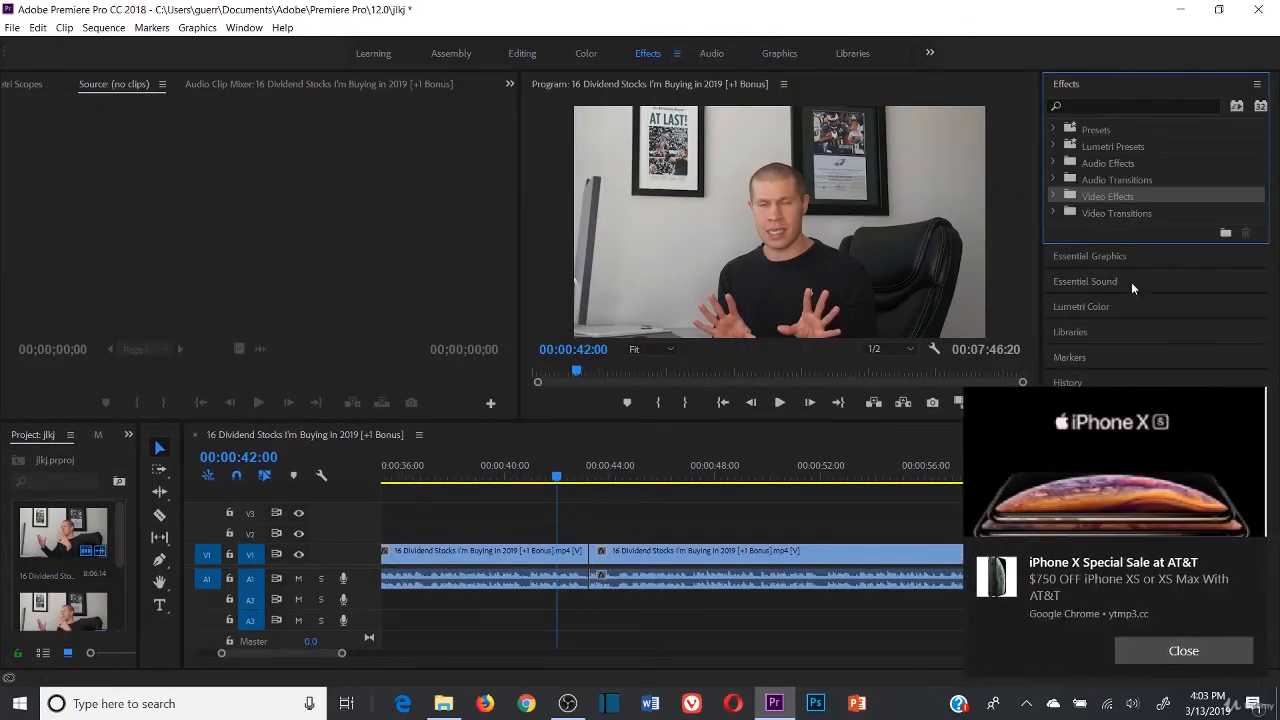
- Clear all system notifications and move the playhead to 00:00:53:10
{"action": "left_click", "coordinate": [1253, 703]}
{"action": "left_click", "coordinate": [1220, 609]}
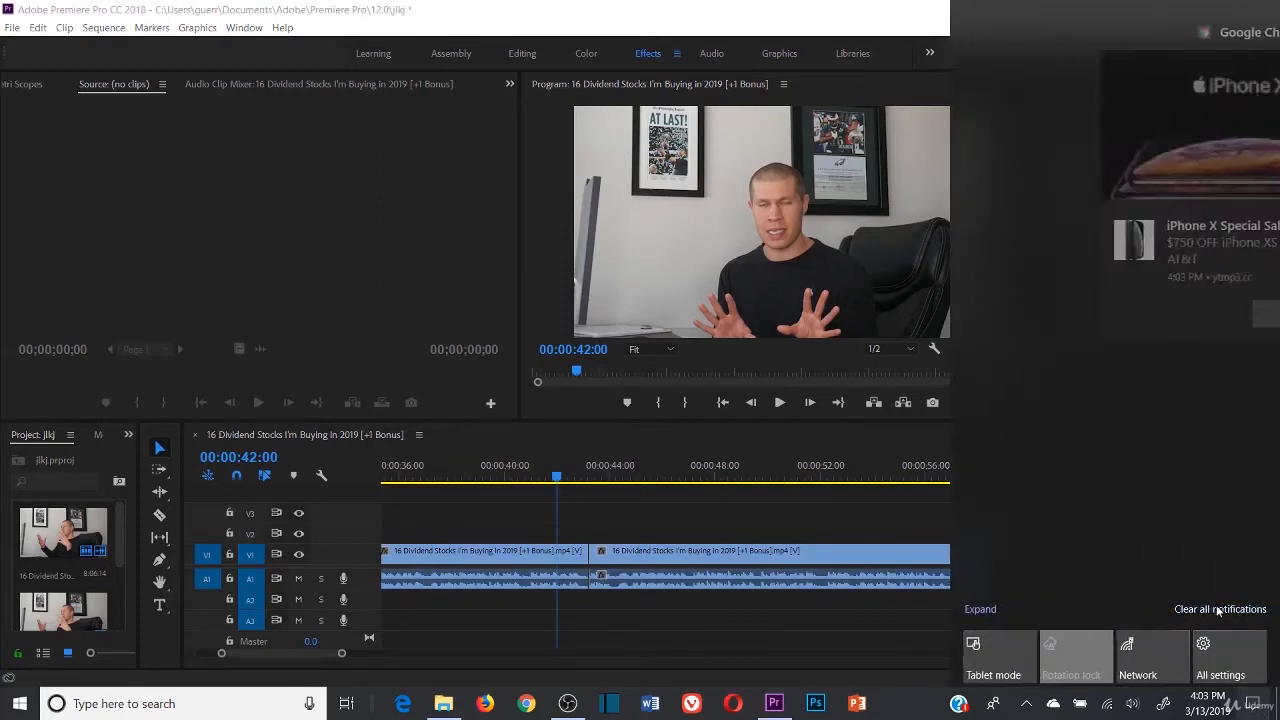
{"action": "left_click", "coordinate": [836, 493]}
{"action": "left_click", "coordinate": [856, 448]}
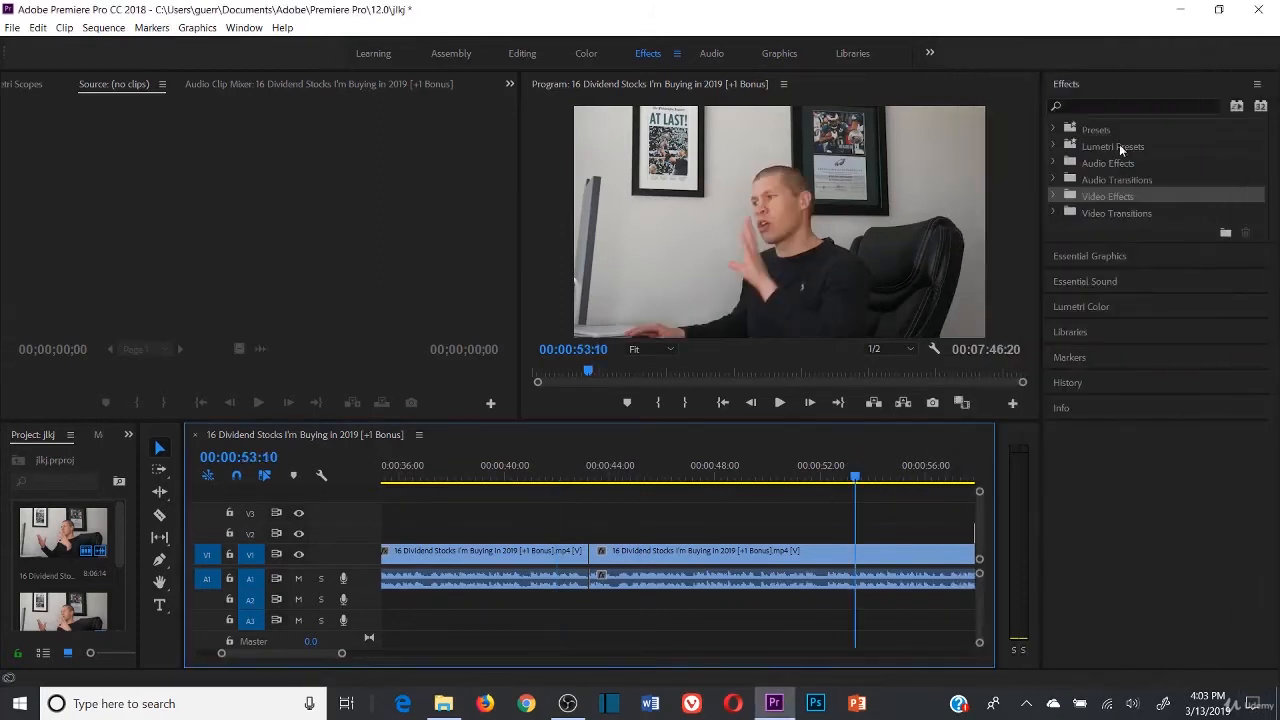
- Expand the Video Transitions category and check the default transition option for the cut between the two V1 clips
{"action": "double_click", "coordinate": [1099, 213]}
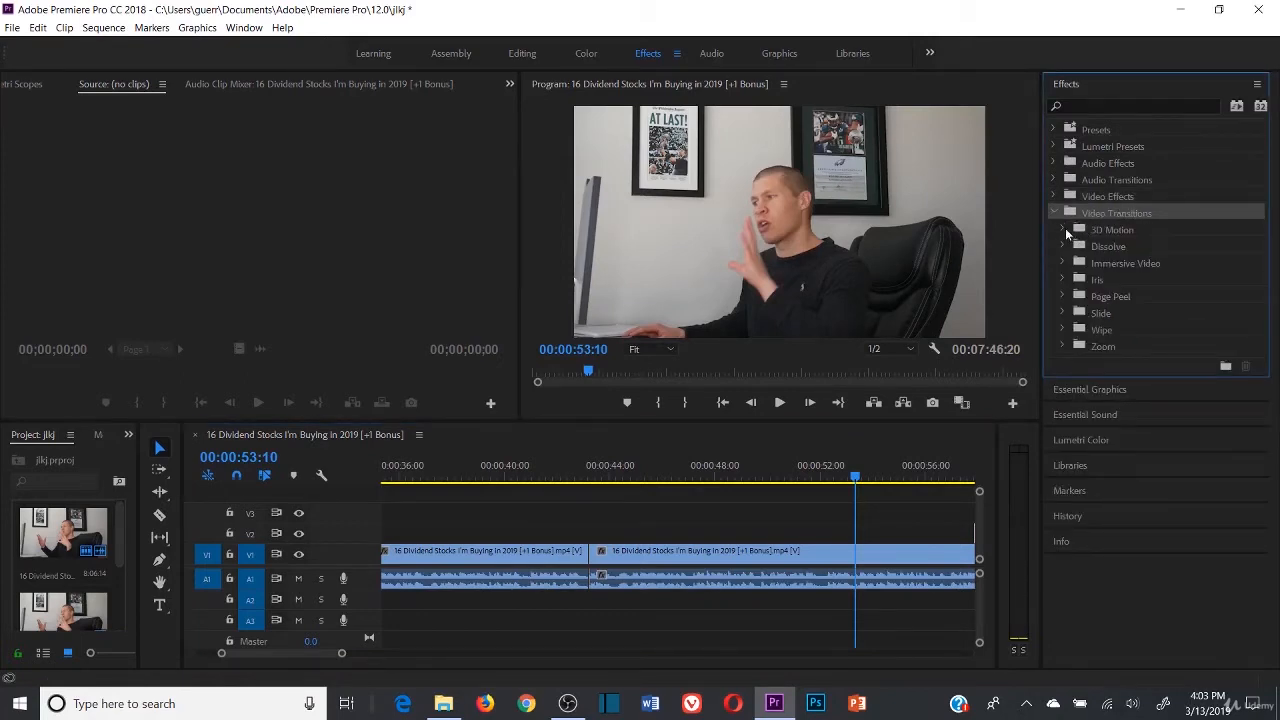
{"action": "left_click", "coordinate": [587, 551]}
{"action": "right_click", "coordinate": [587, 551]}
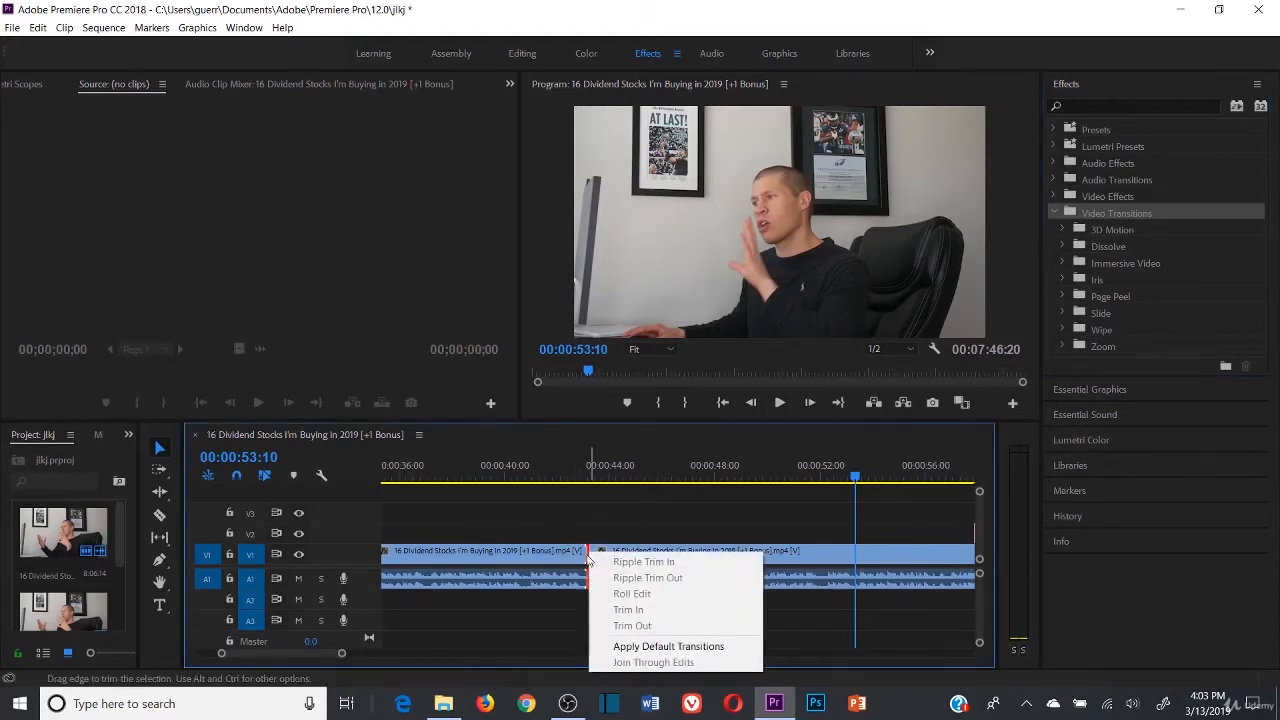
{"action": "left_click", "coordinate": [628, 650]}
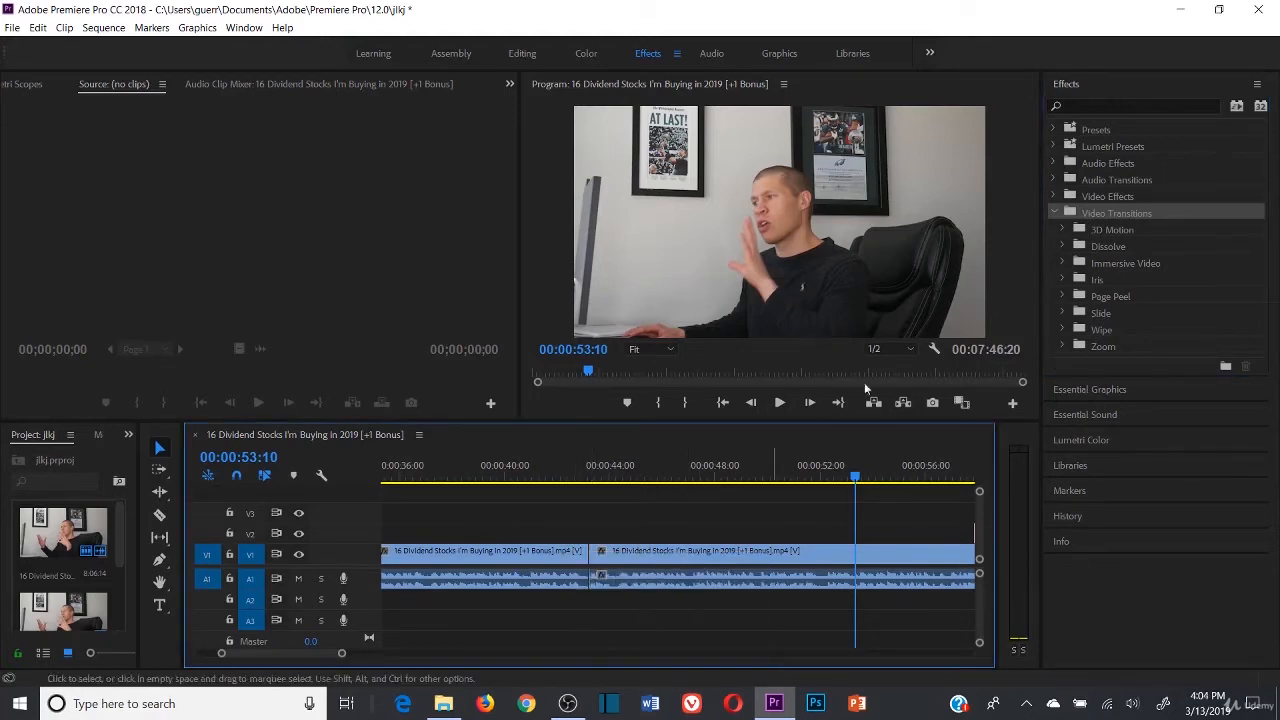
- Browse the video transitions in the Wipe, Zoom, Dissolve and Page Peel folders
{"action": "left_click", "coordinate": [1062, 326]}
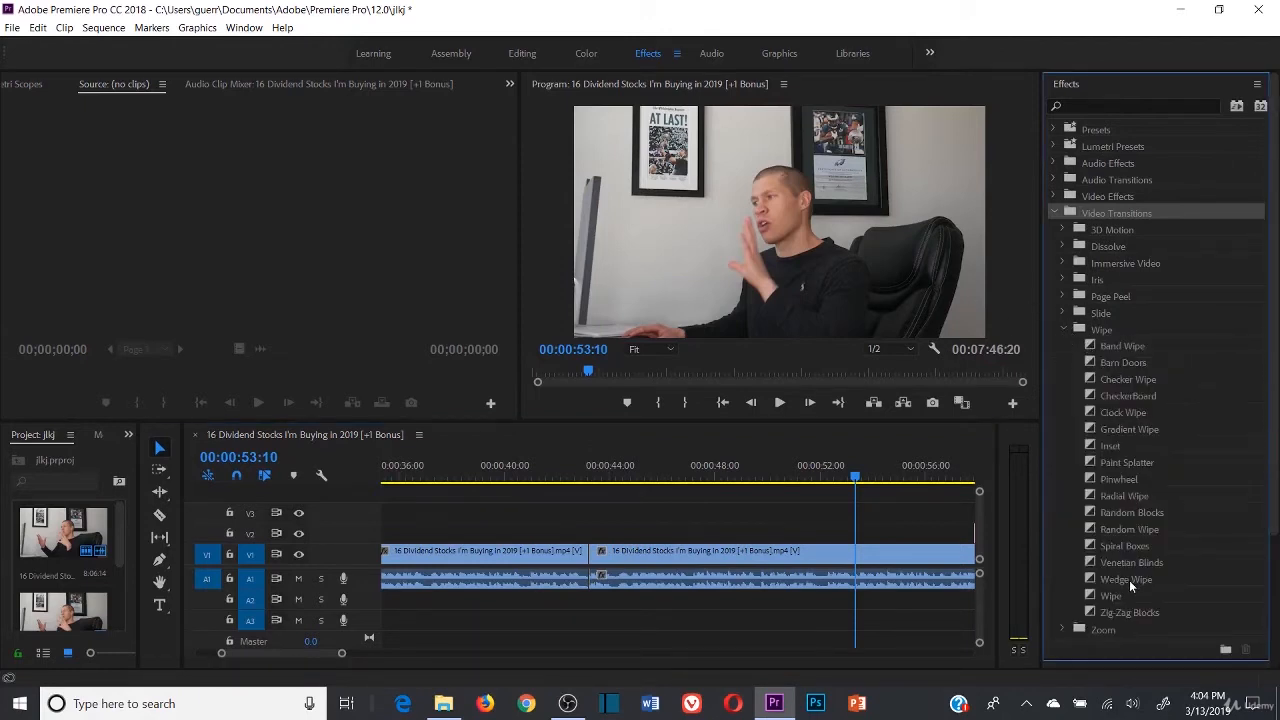
{"action": "scroll", "coordinate": [1086, 400], "scroll_direction": "down", "scroll_amount": 3}
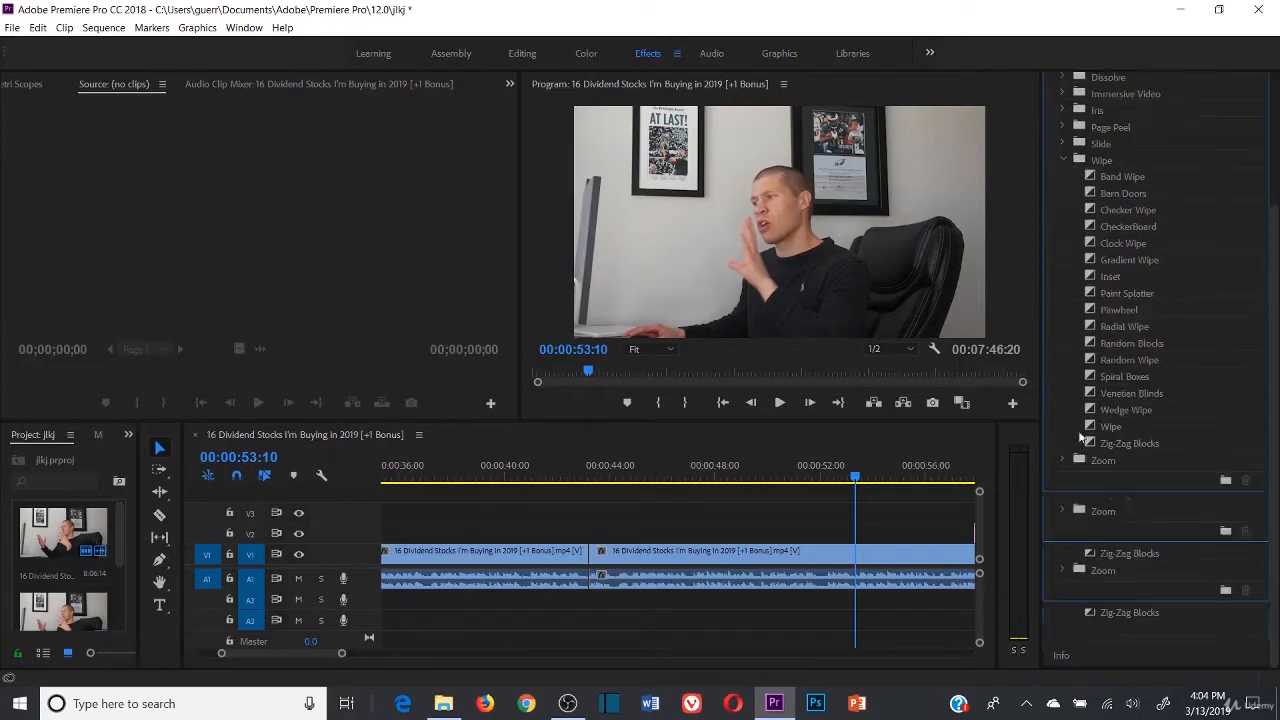
{"action": "left_click", "coordinate": [1064, 460]}
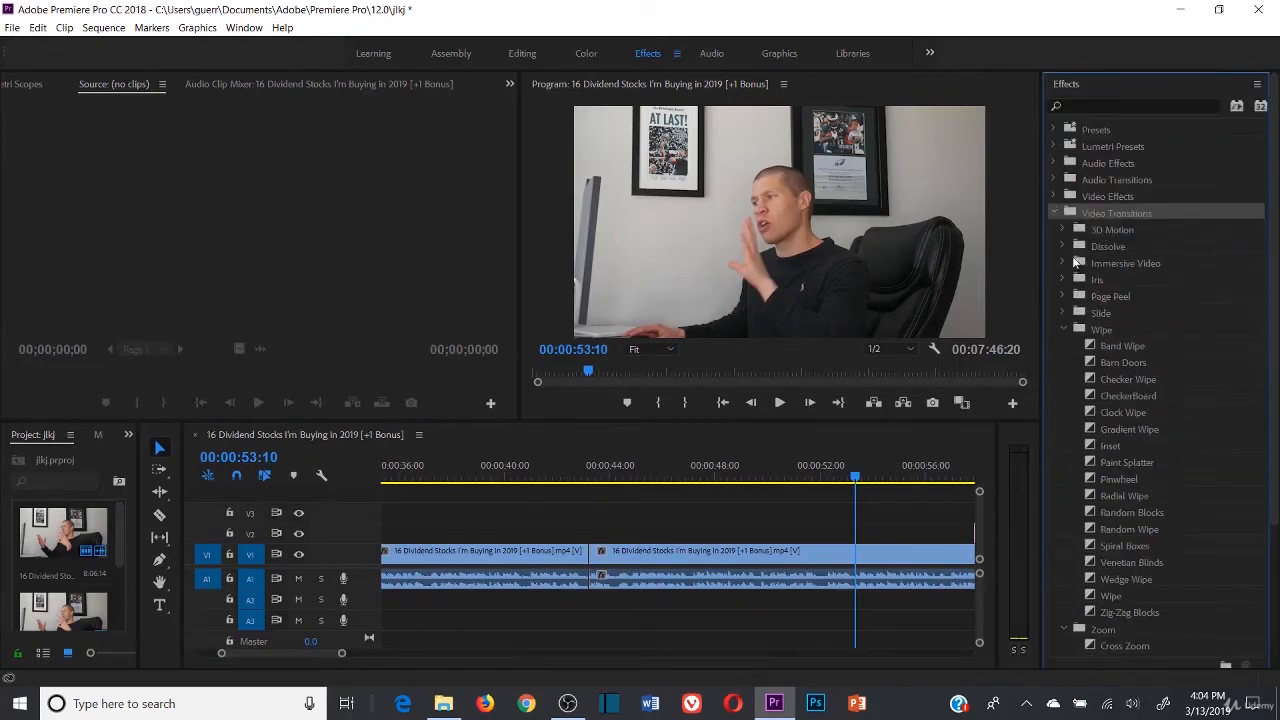
{"action": "left_click", "coordinate": [1064, 245]}
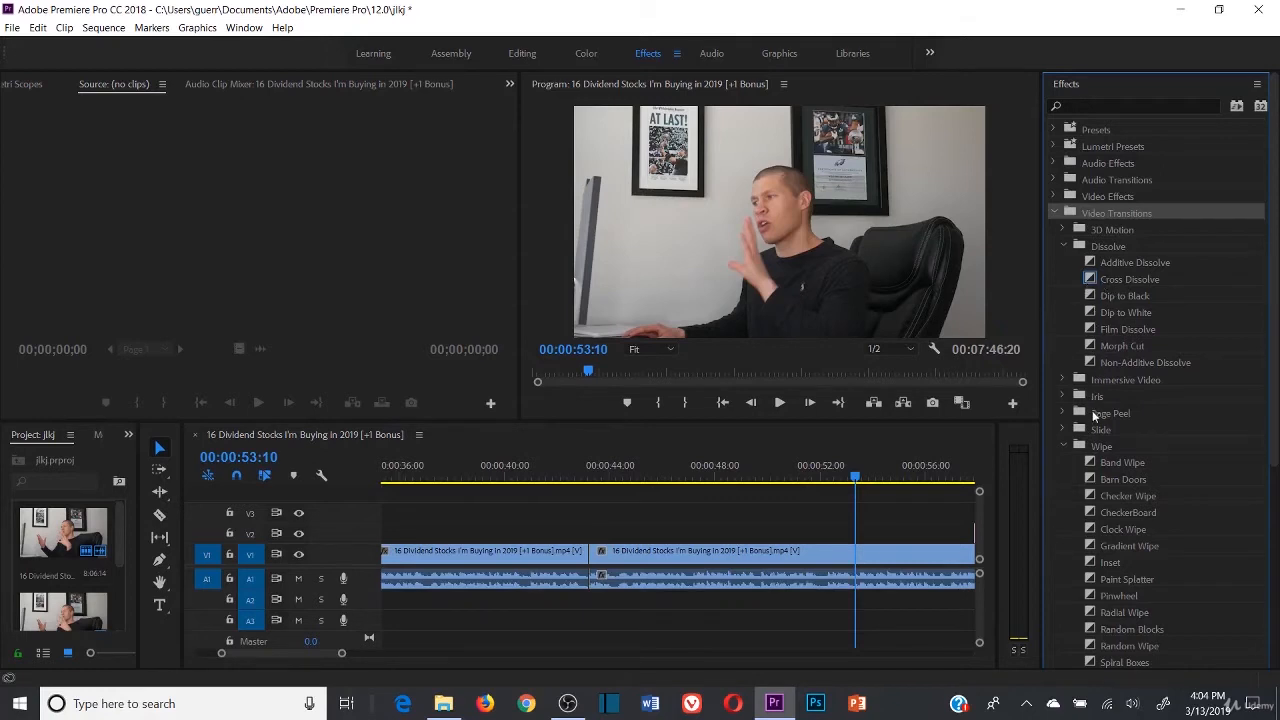
{"action": "left_click", "coordinate": [1063, 412]}
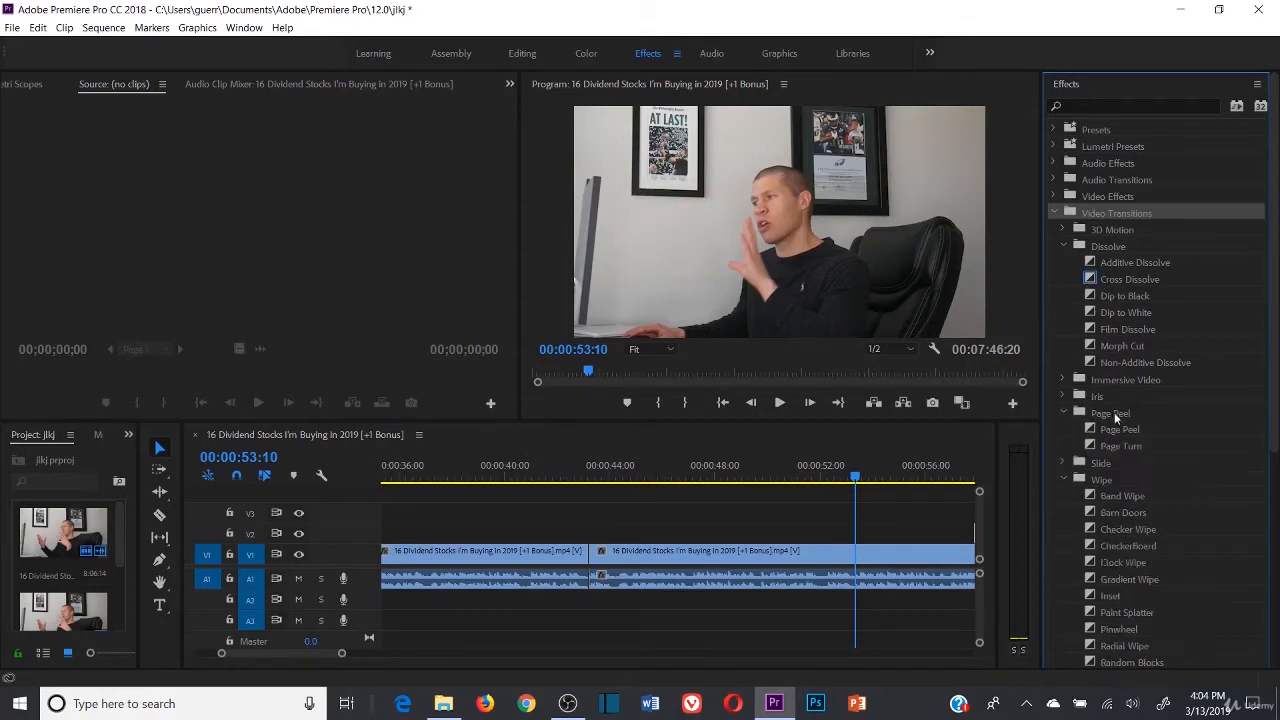
{"action": "scroll", "coordinate": [1110, 400], "scroll_direction": "down", "scroll_amount": 4}
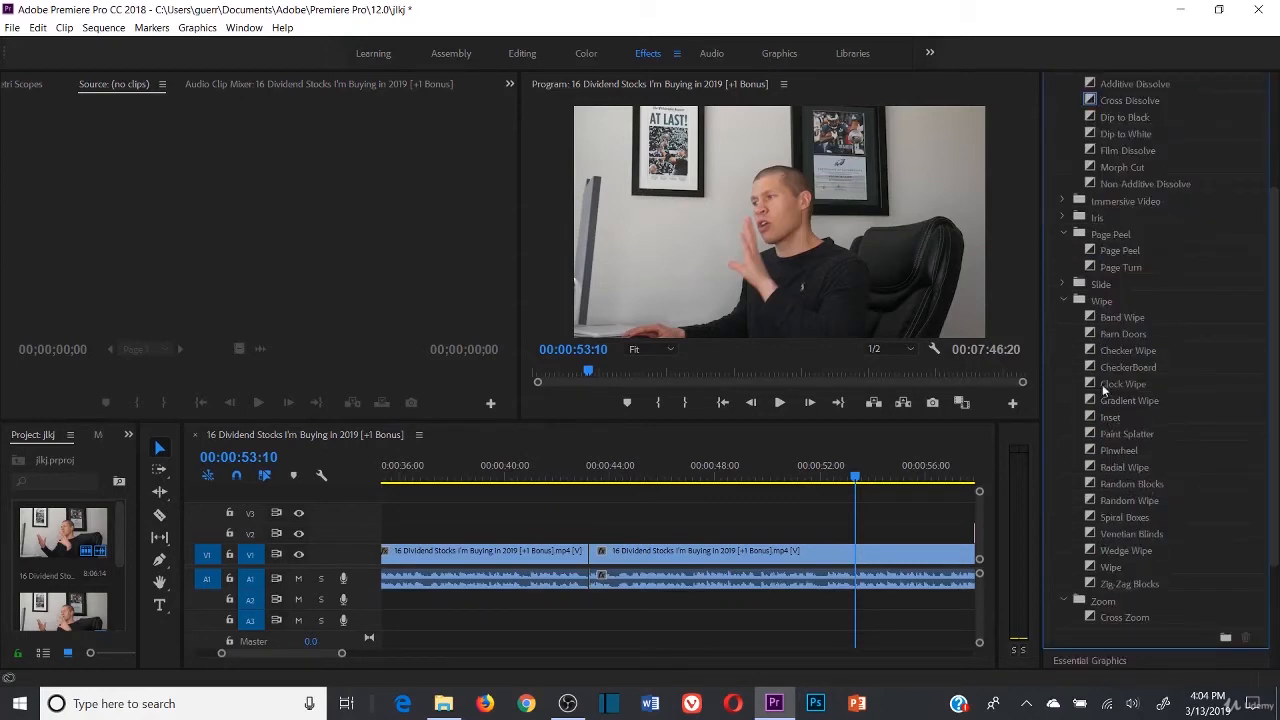
- Set Page Peel as the default transition and apply the default transitions at the cut between the two clips
{"action": "left_click", "coordinate": [1103, 252]}
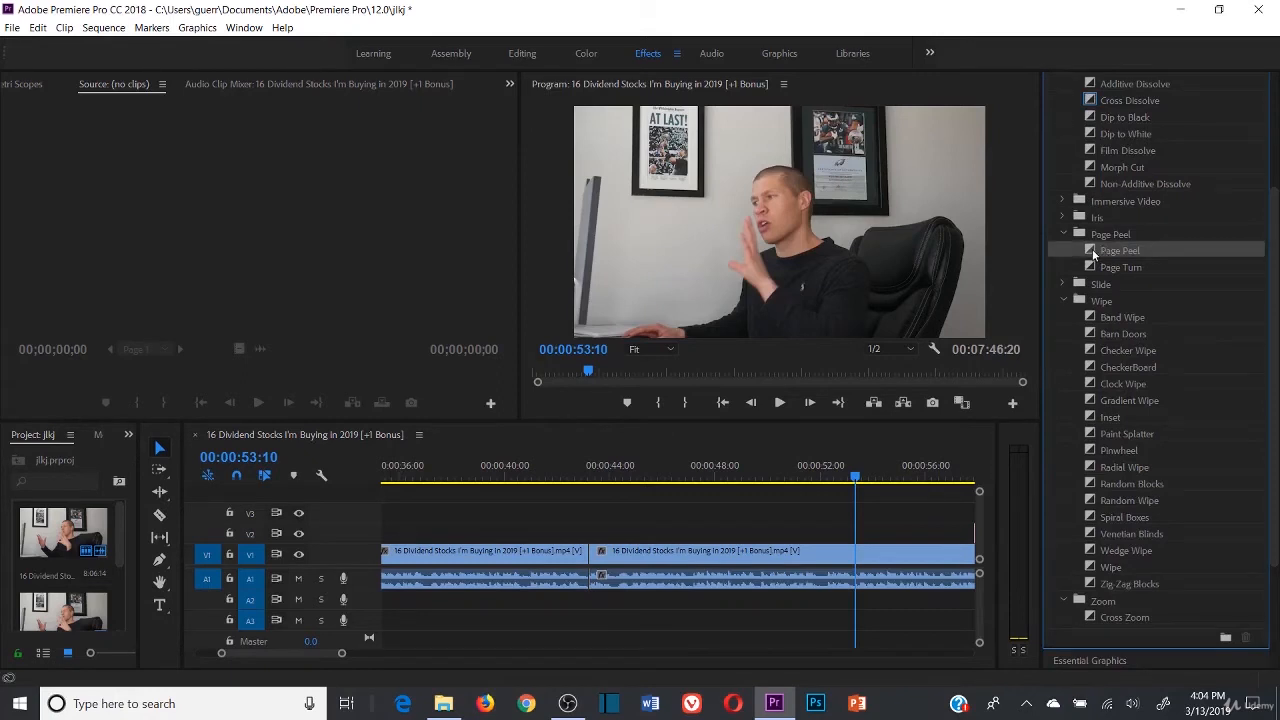
{"action": "right_click", "coordinate": [1092, 250]}
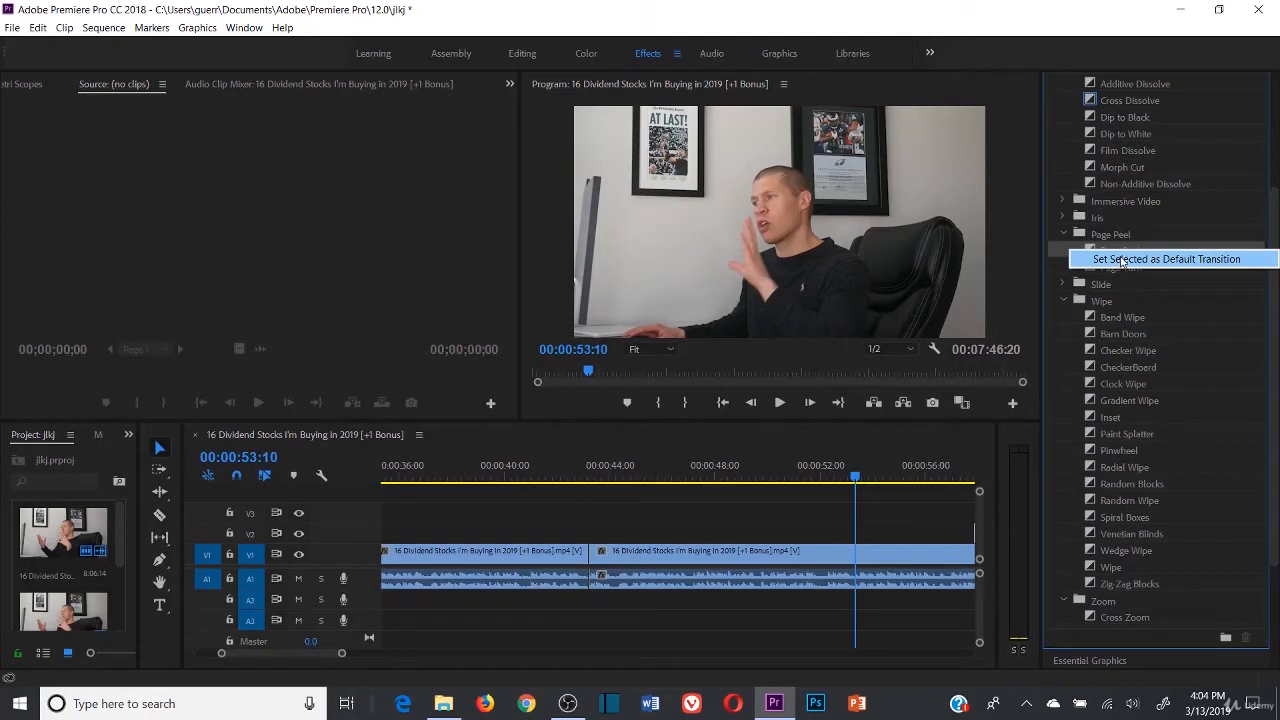
{"action": "left_click", "coordinate": [1122, 260]}
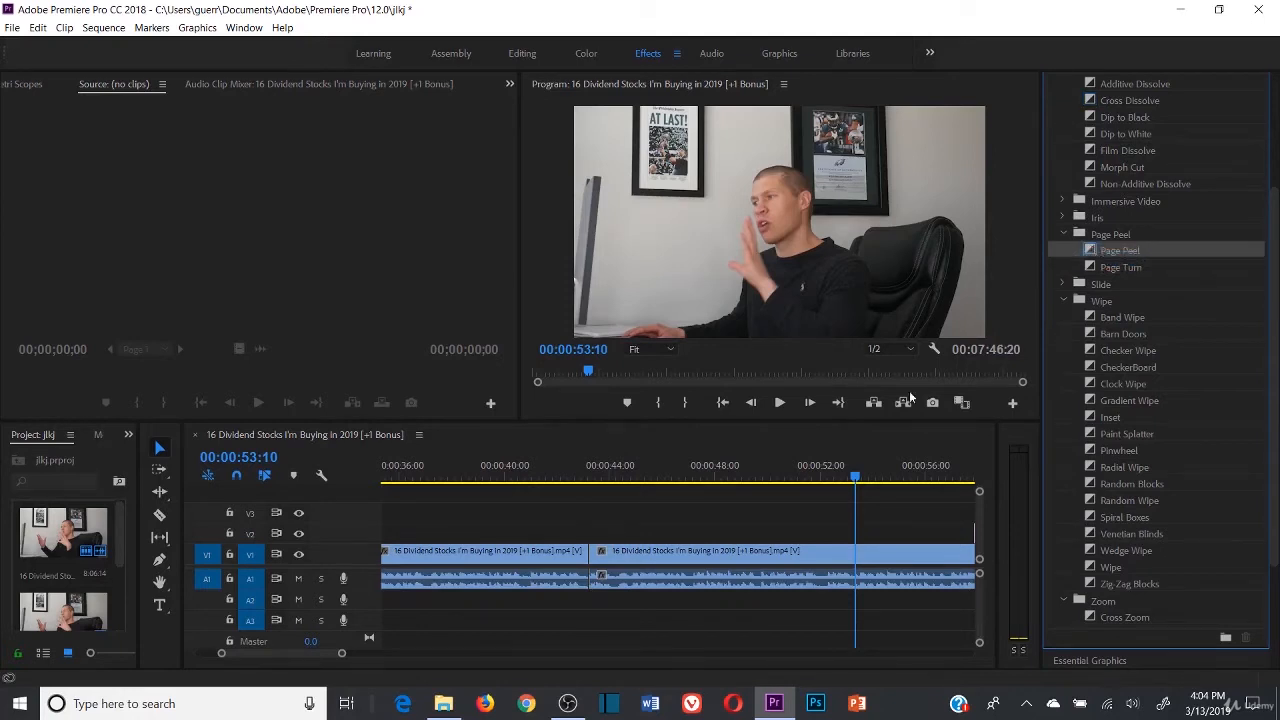
{"action": "left_click", "coordinate": [591, 545]}
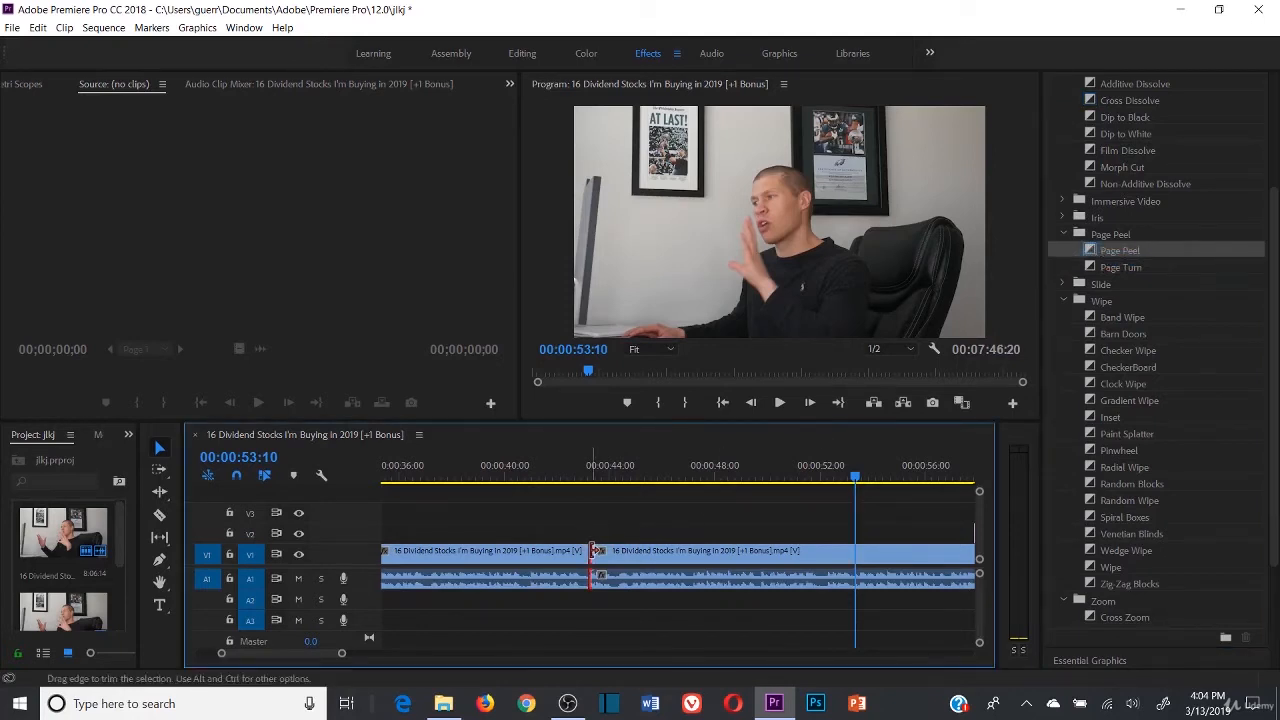
{"action": "right_click", "coordinate": [593, 555]}
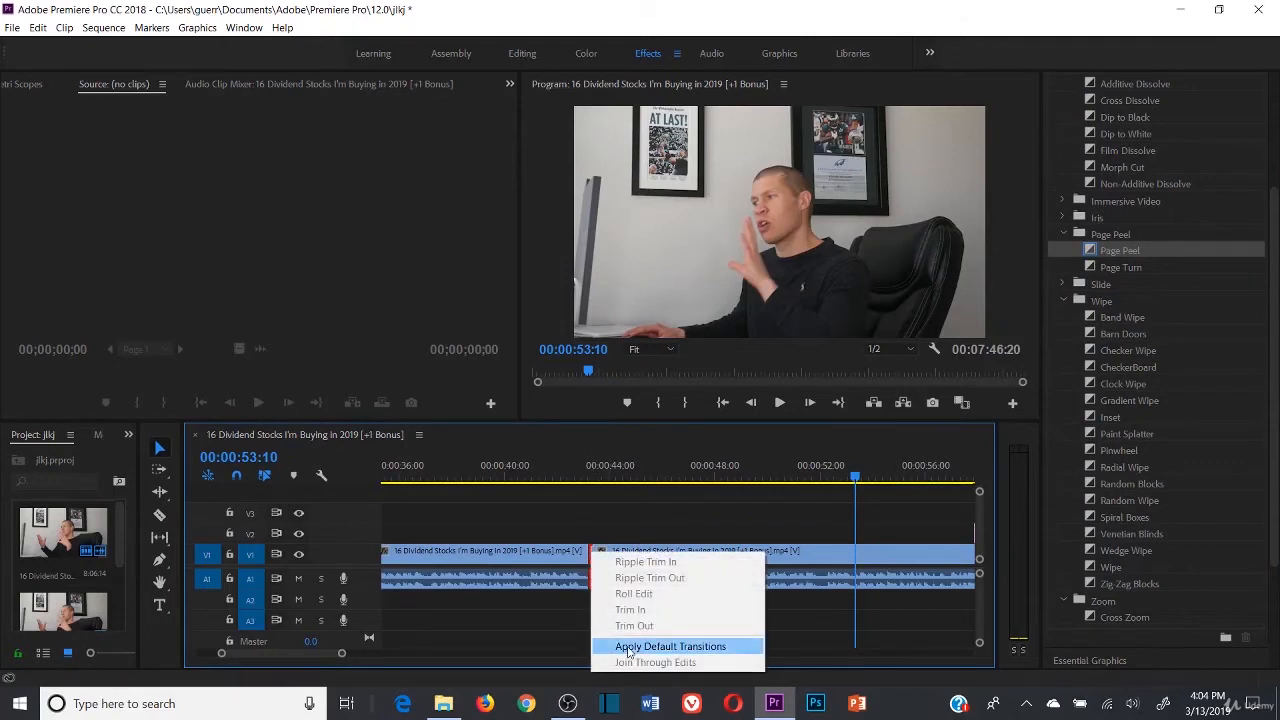
{"action": "left_click", "coordinate": [628, 648]}
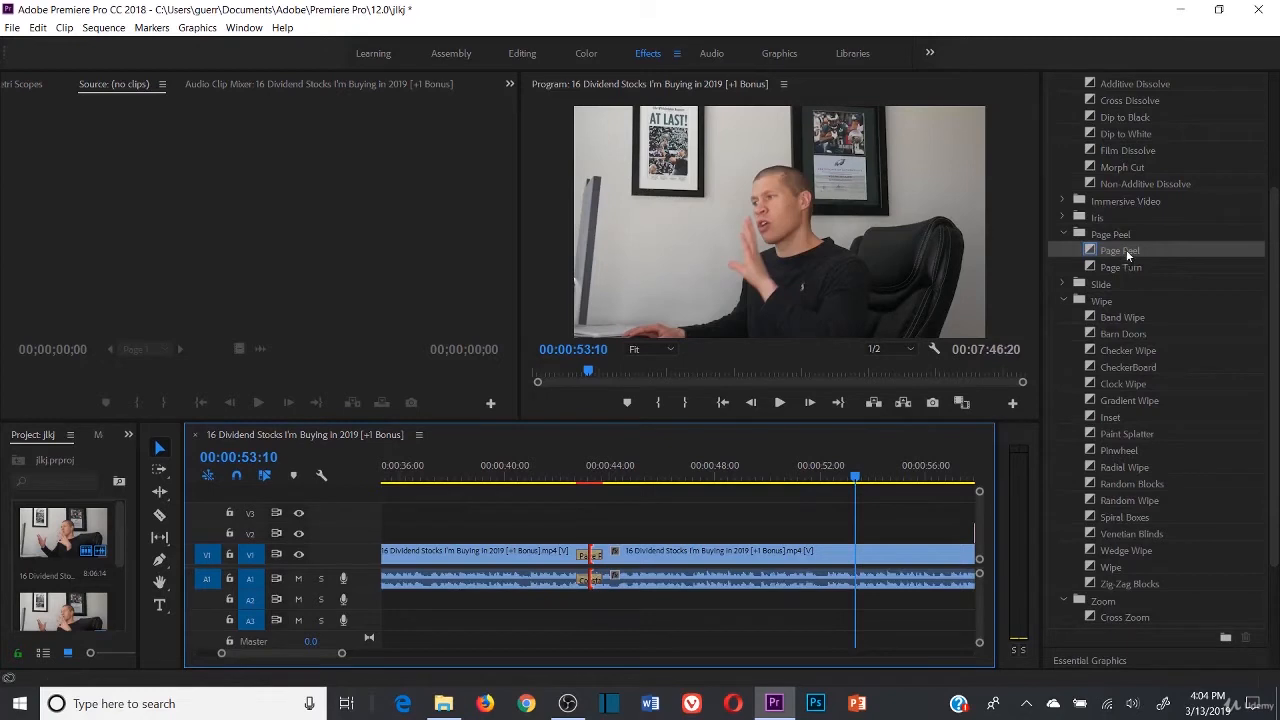
- Play the sequence from 00:00:40:04 through the Page Peel transition to preview it
{"action": "left_click", "coordinate": [507, 474]}
{"action": "left_click", "coordinate": [768, 408]}
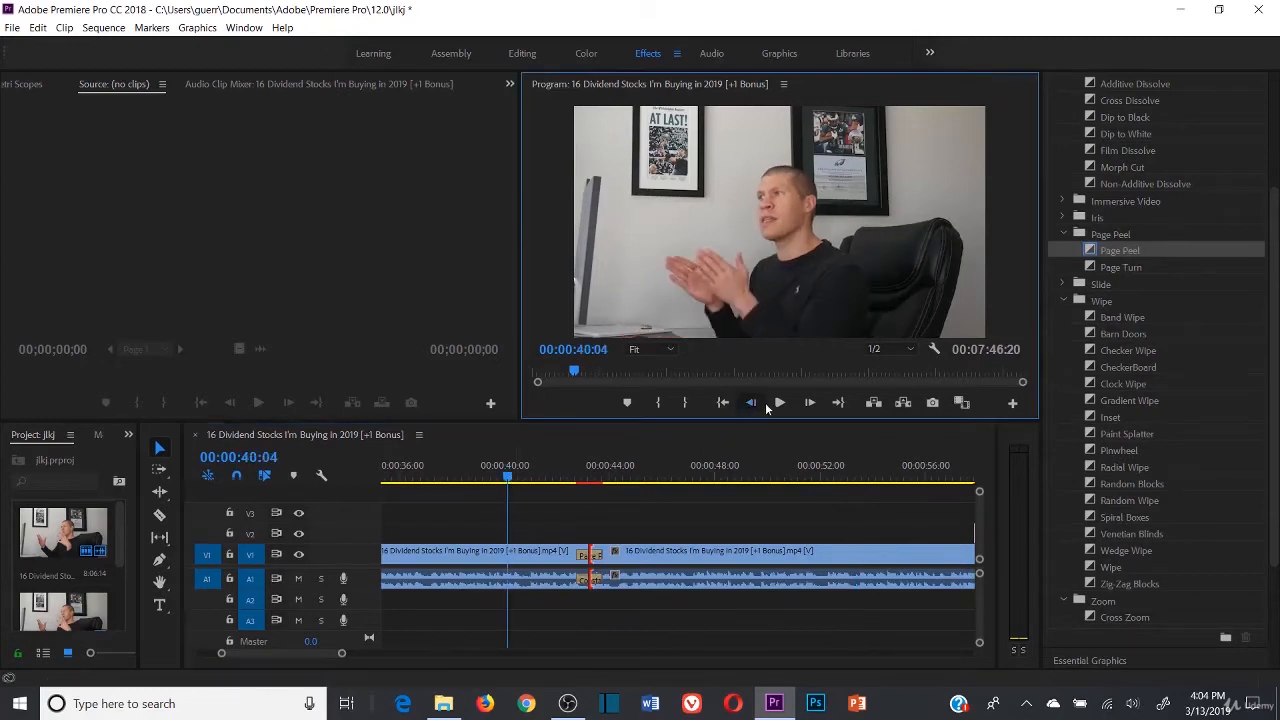
{"action": "left_click", "coordinate": [778, 405]}
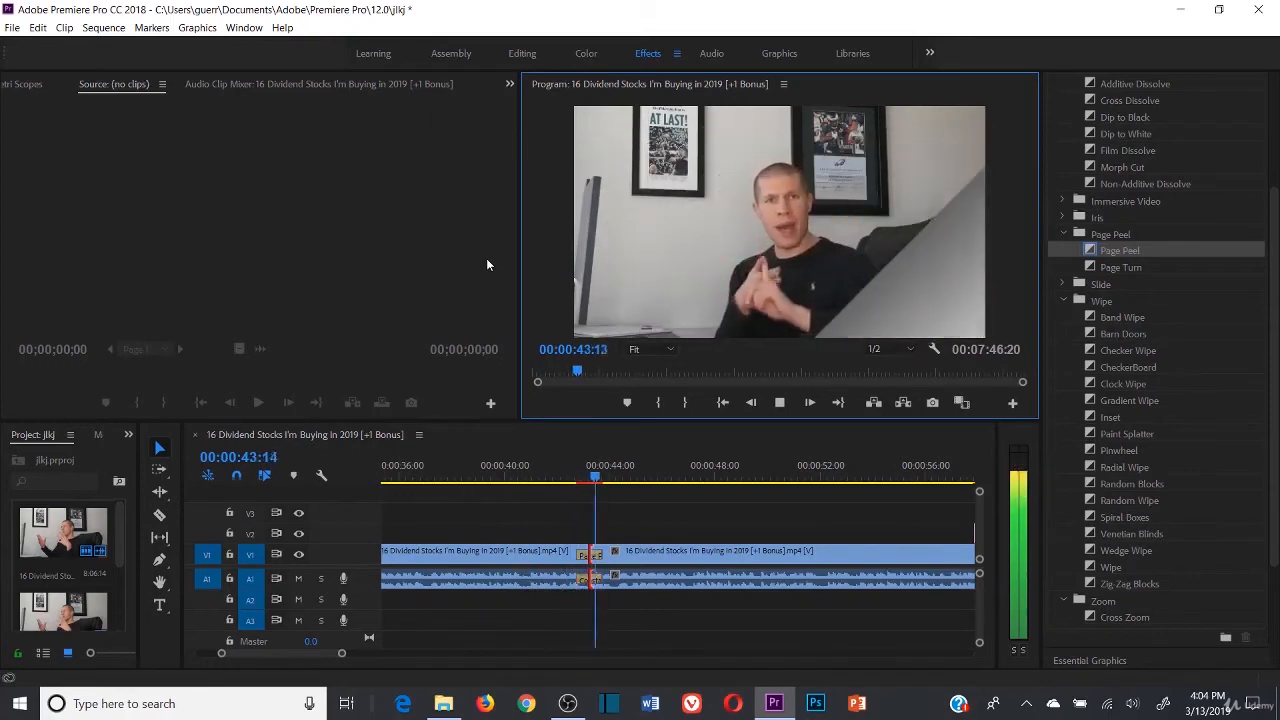
{"action": "left_click", "coordinate": [780, 402]}
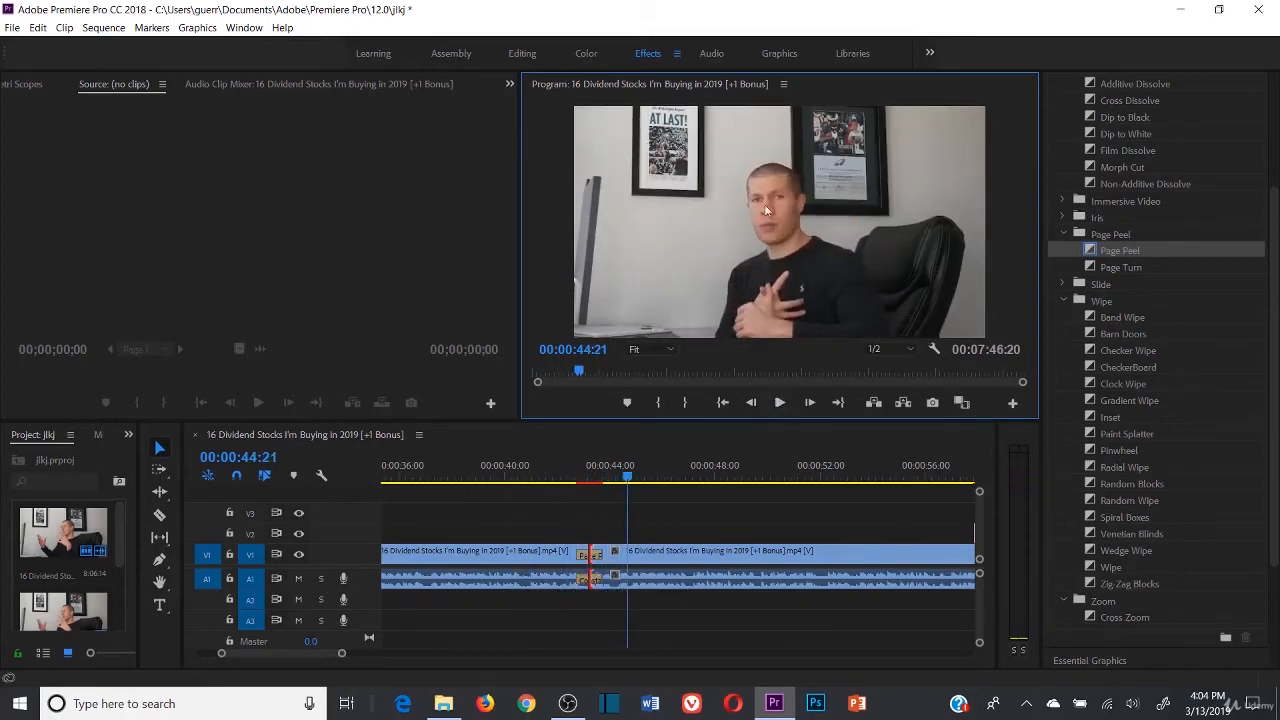
- Undo the Page Peel transition and its matching audio transition at the cut
{"action": "left_click", "coordinate": [640, 556]}
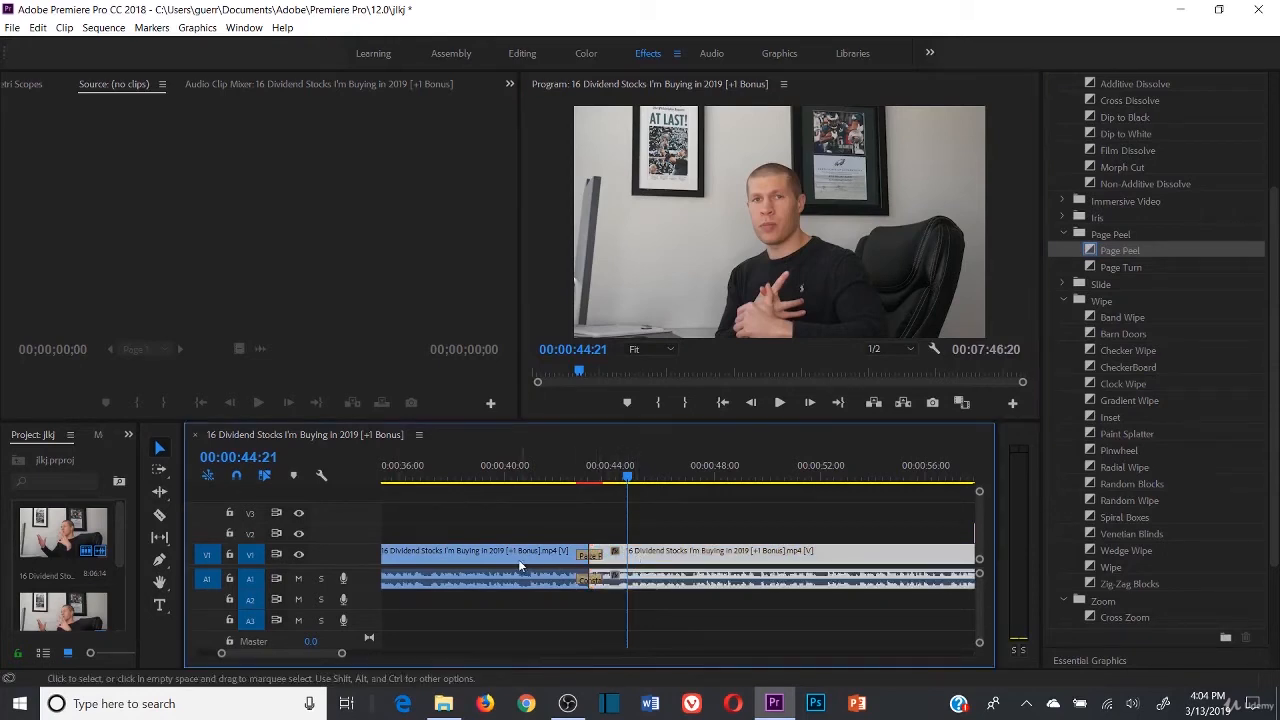
{"action": "left_click", "coordinate": [518, 559]}
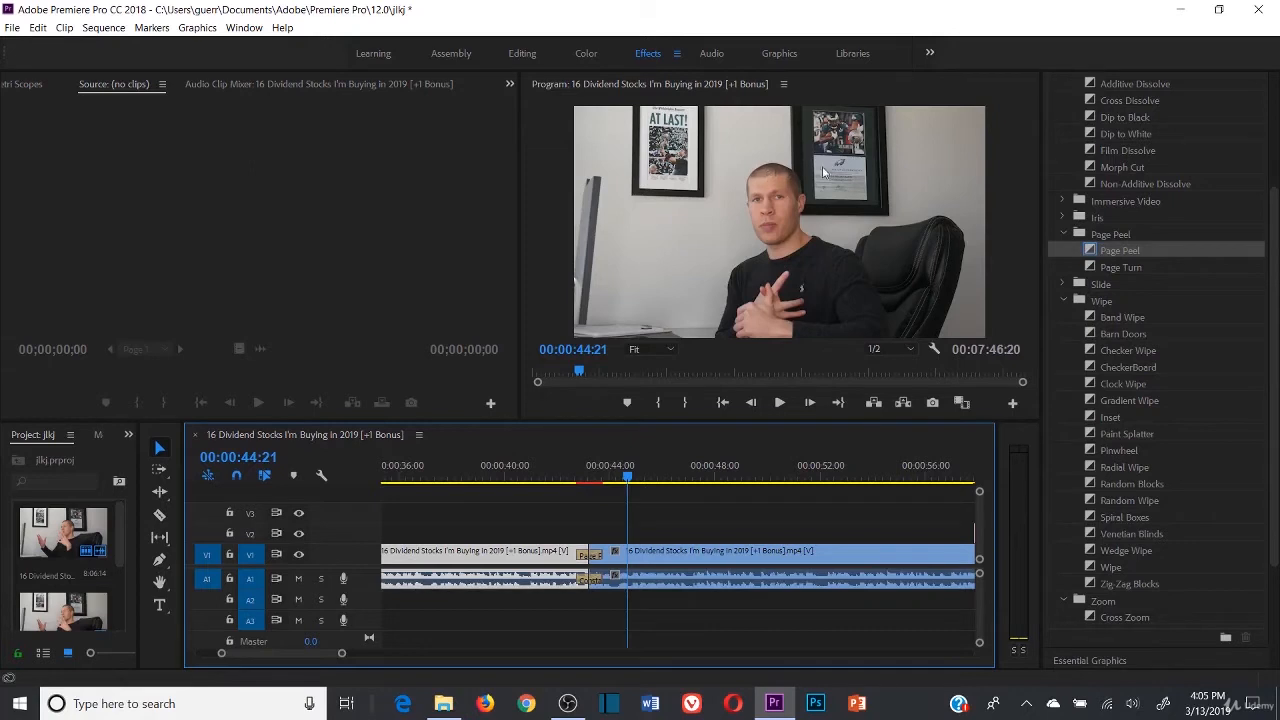
{"action": "scroll", "coordinate": [1063, 240], "scroll_direction": "up", "scroll_amount": 4}
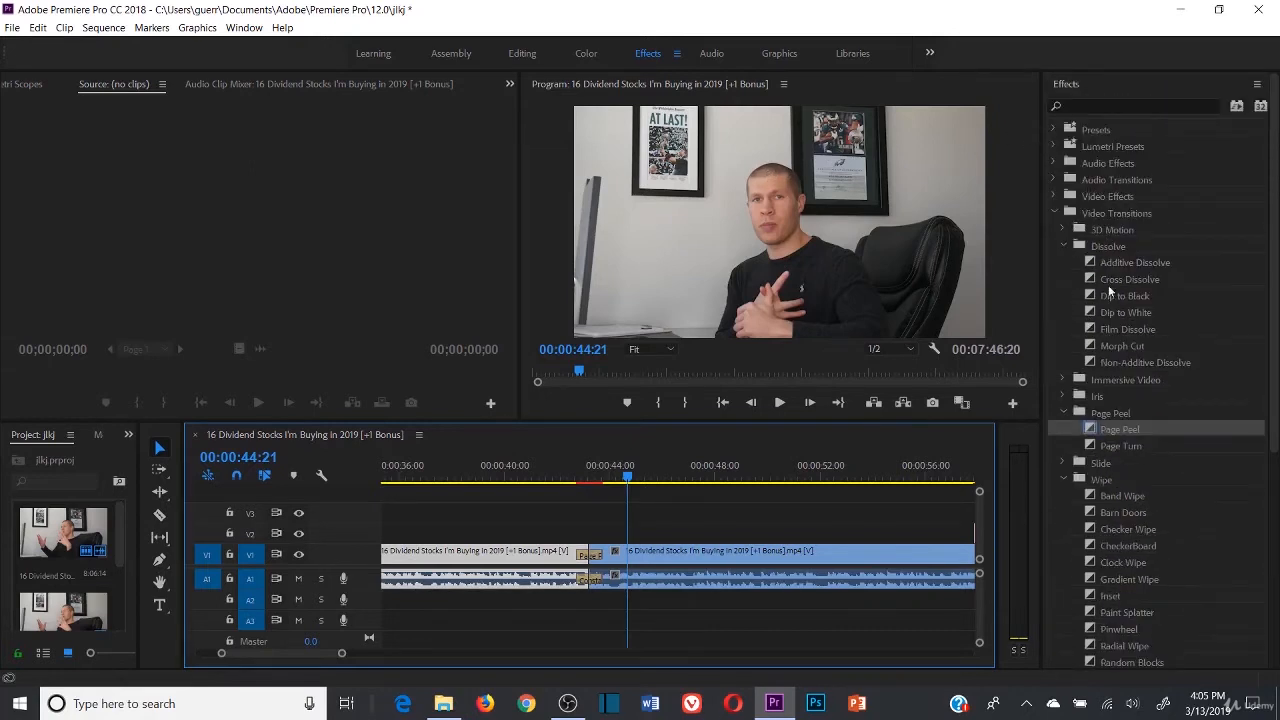
{"action": "scroll", "coordinate": [1116, 327], "scroll_direction": "down", "scroll_amount": 4}
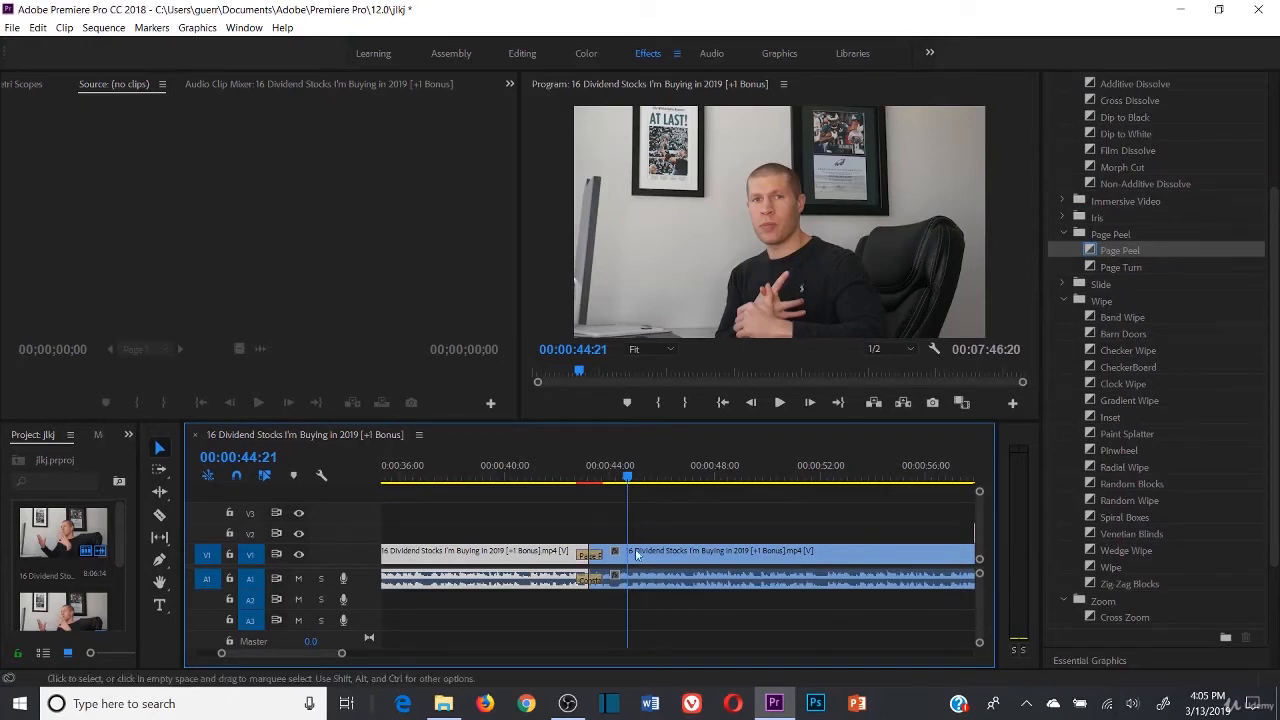
{"action": "key", "text": "ctrl+z"}
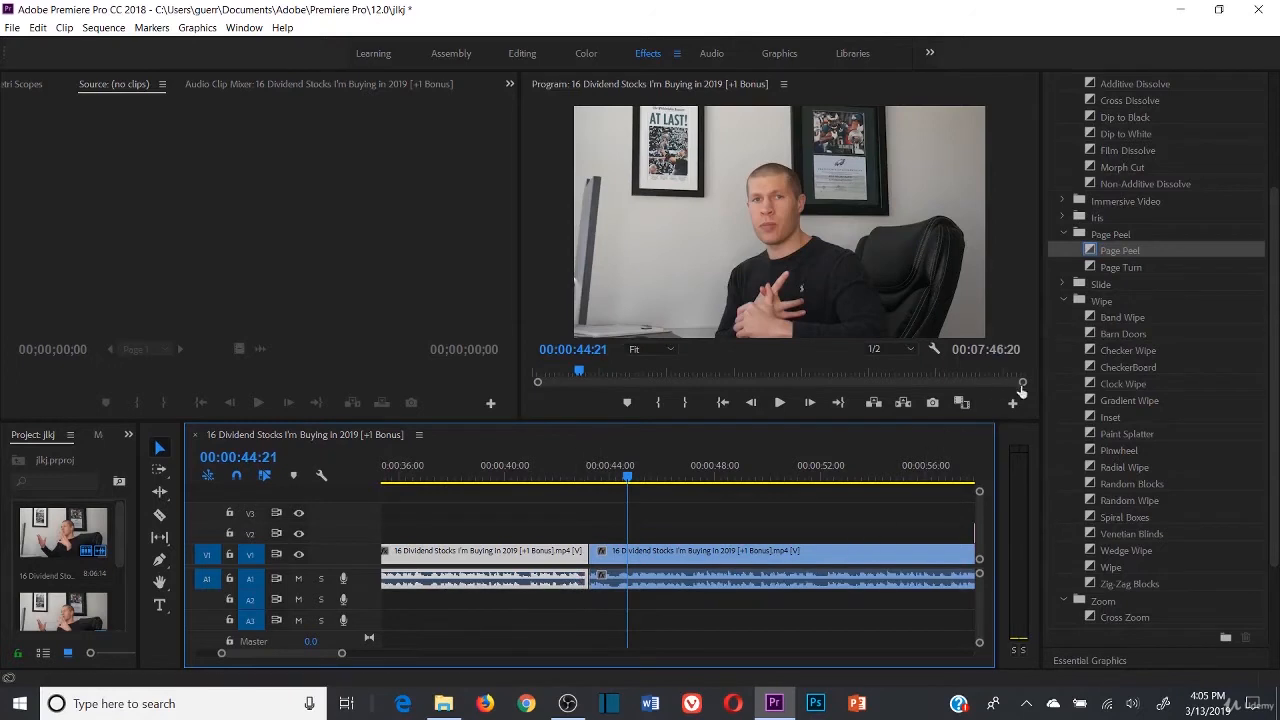
- Set Clock Wipe as the default transition and apply the default transitions at the cut between the two clips
{"action": "left_click", "coordinate": [1110, 385]}
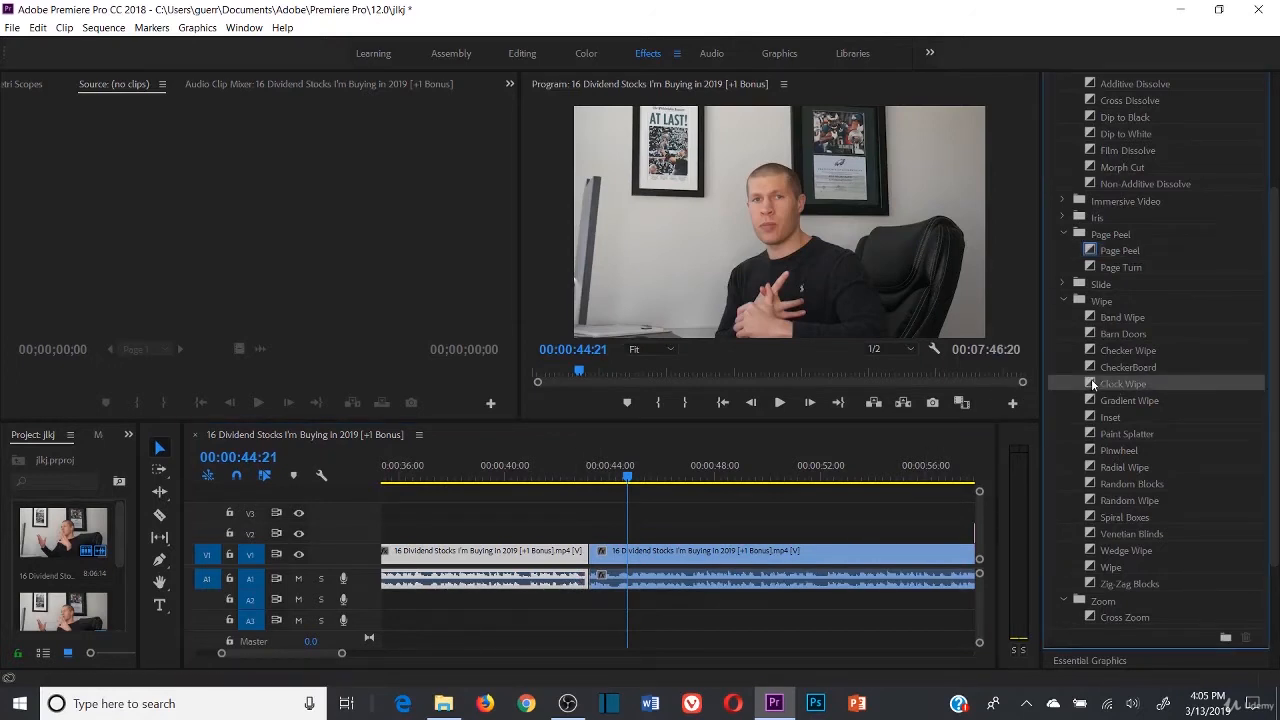
{"action": "right_click", "coordinate": [1092, 384]}
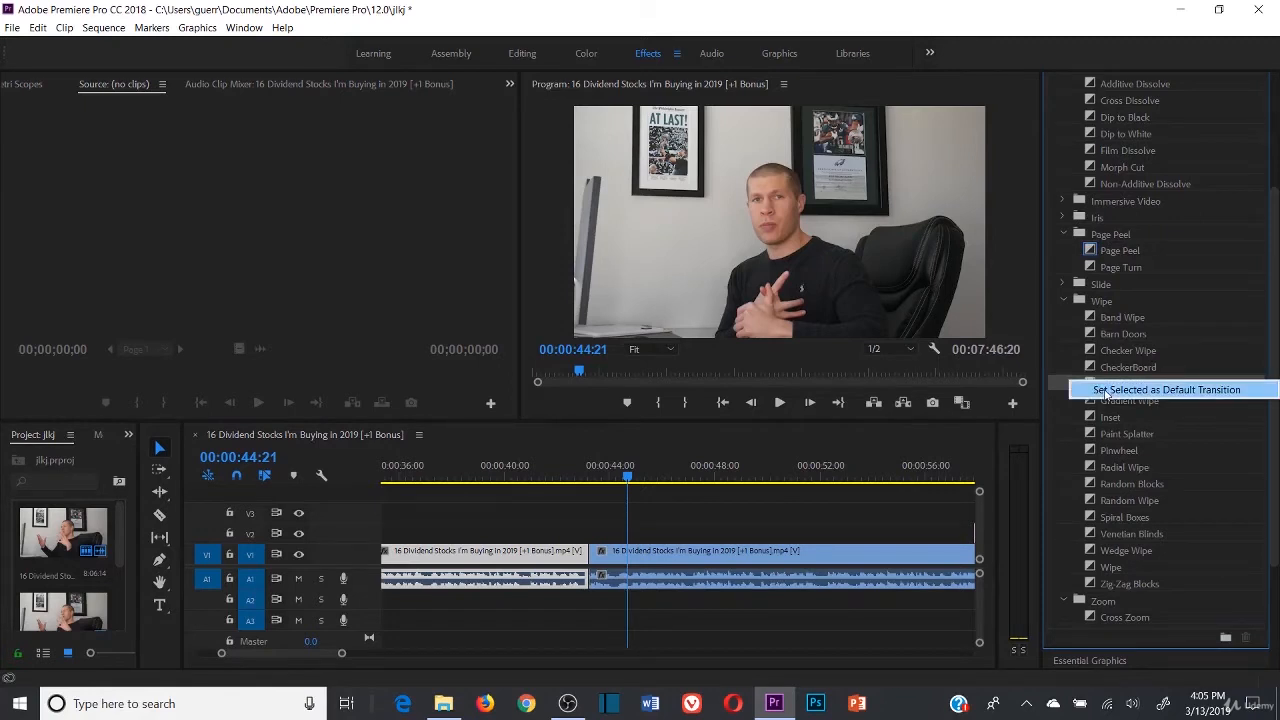
{"action": "left_click", "coordinate": [1110, 392]}
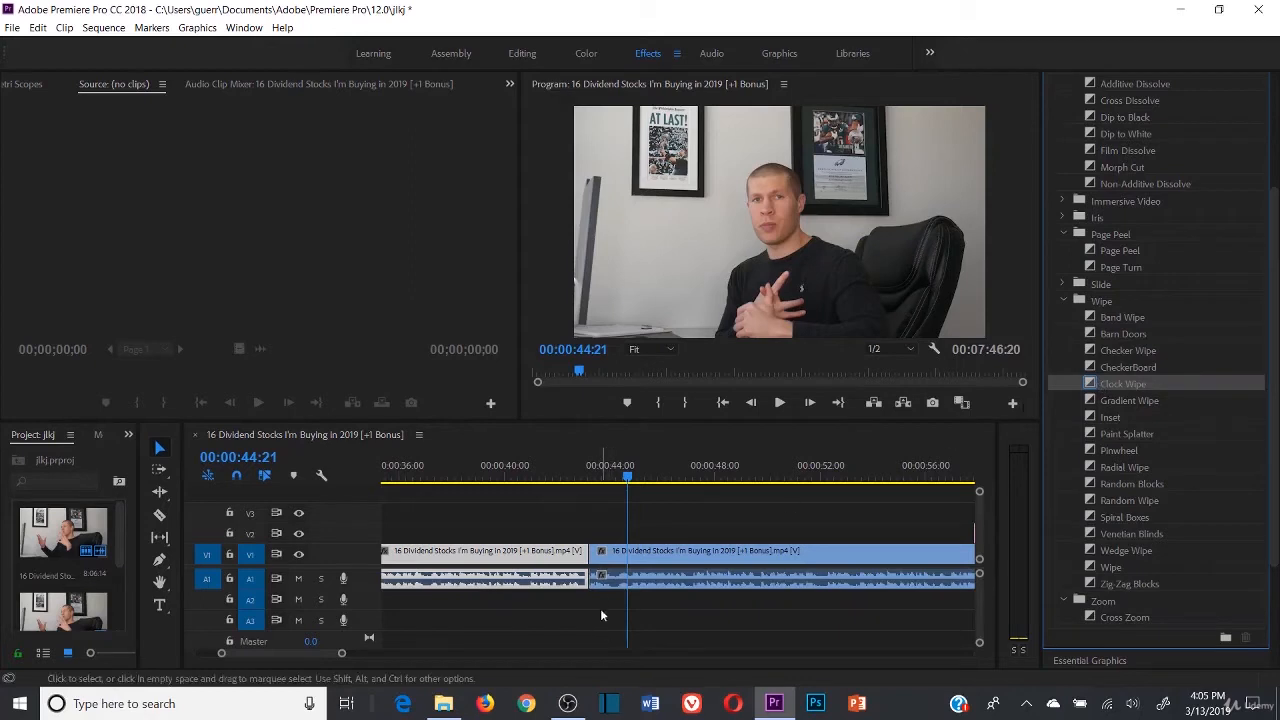
{"action": "right_click", "coordinate": [597, 551]}
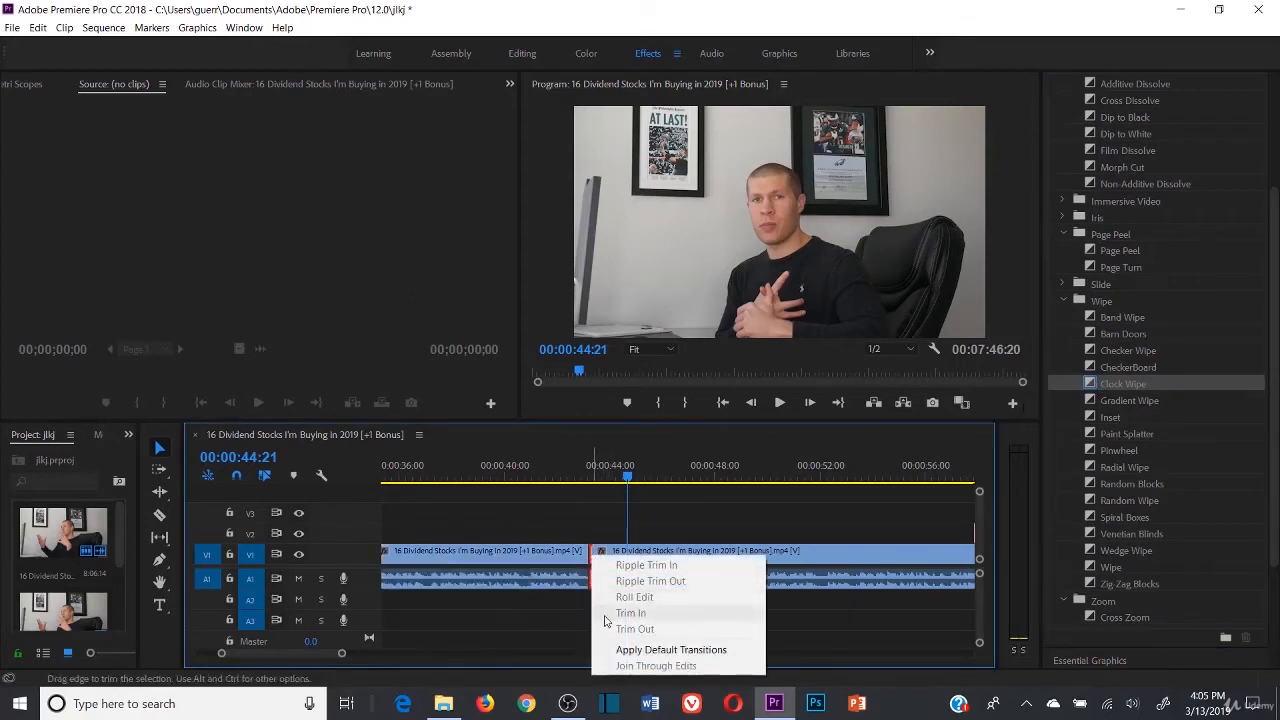
{"action": "left_click", "coordinate": [614, 650]}
- Play the sequence from 00:00:40:18 through the Clock Wipe transition to preview it
{"action": "left_click", "coordinate": [520, 474]}
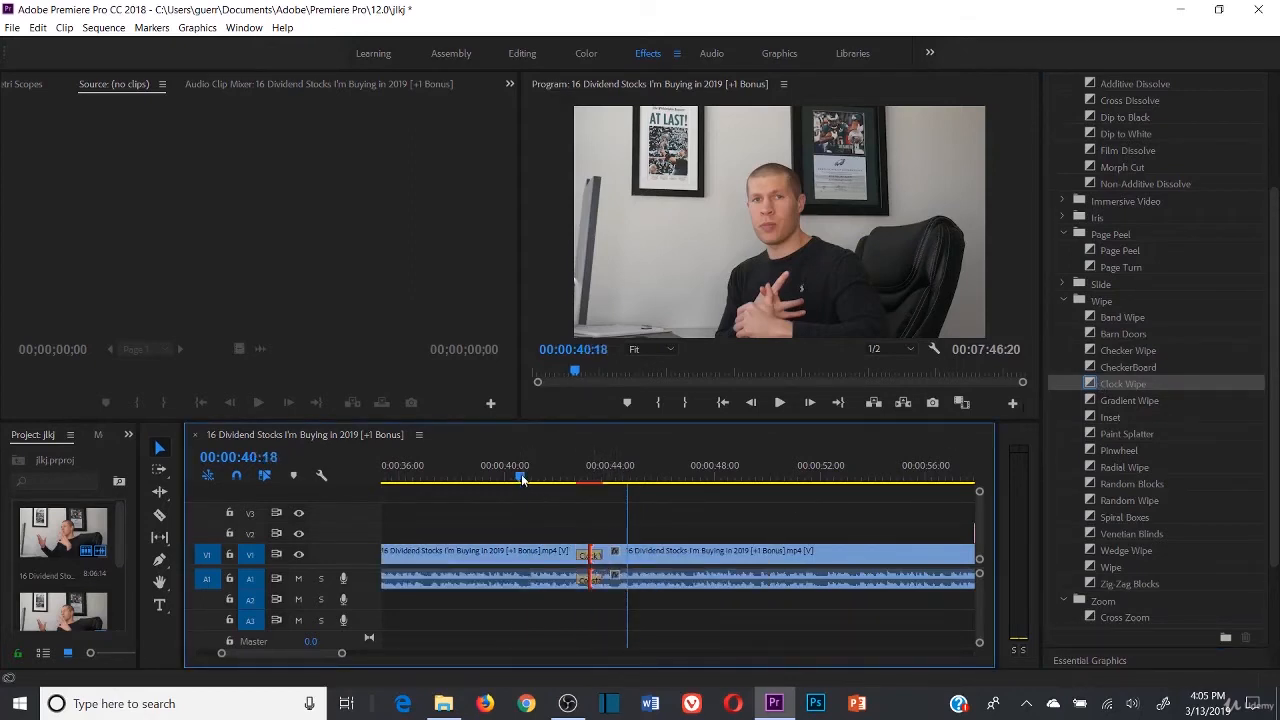
{"action": "left_click", "coordinate": [780, 402]}
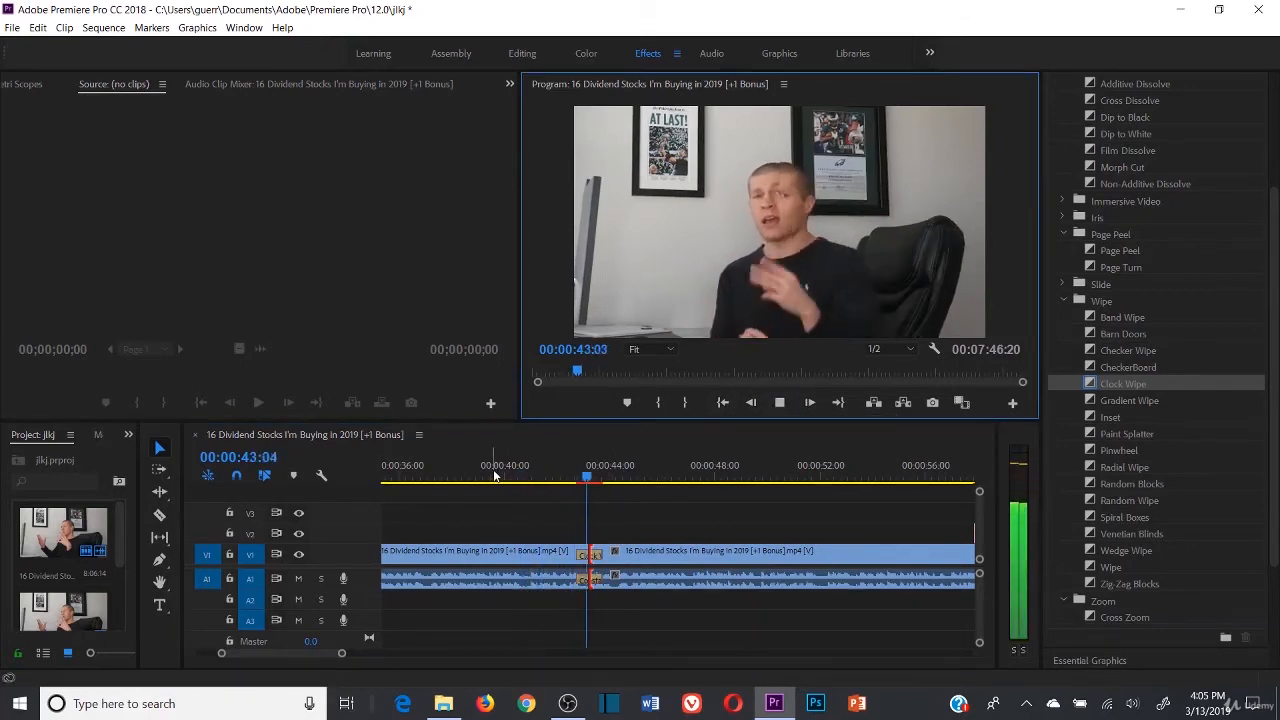
{"action": "left_click", "coordinate": [779, 403]}
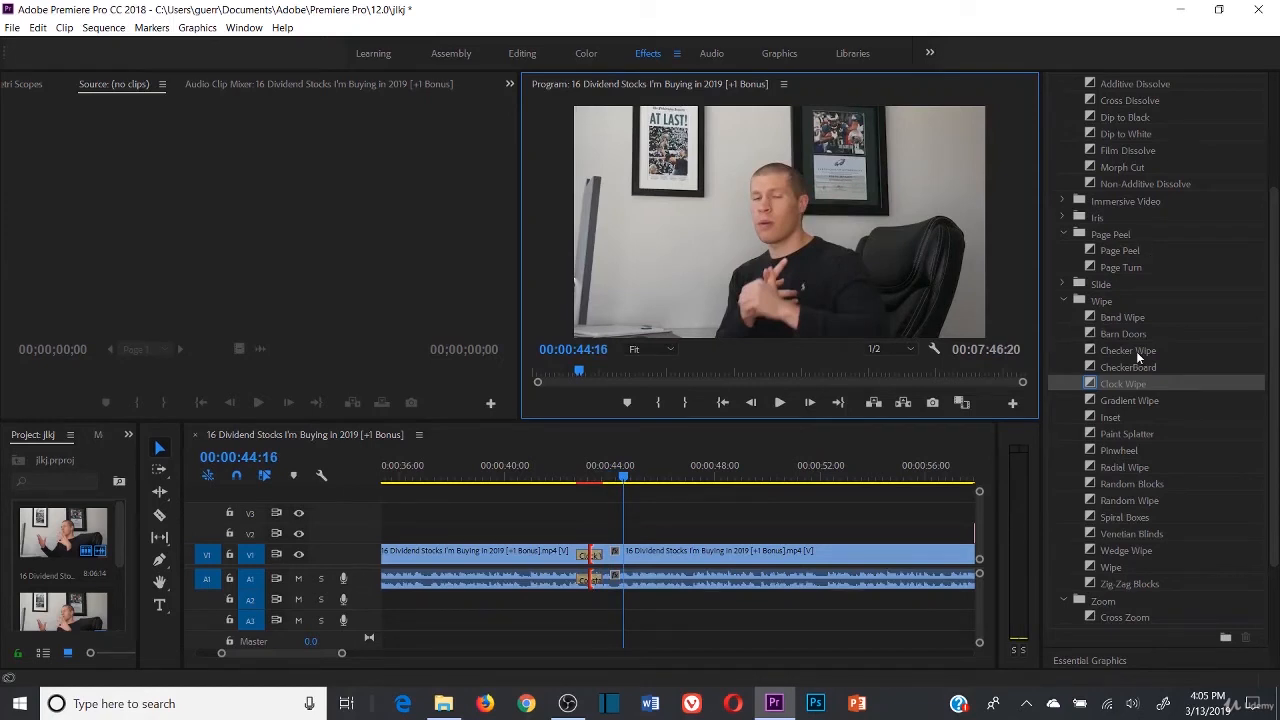
- Collapse the Wipe folder and look through the Slide, Iris and Immersive Video transition folders
{"action": "scroll", "coordinate": [1118, 276], "scroll_direction": "up", "scroll_amount": 5}
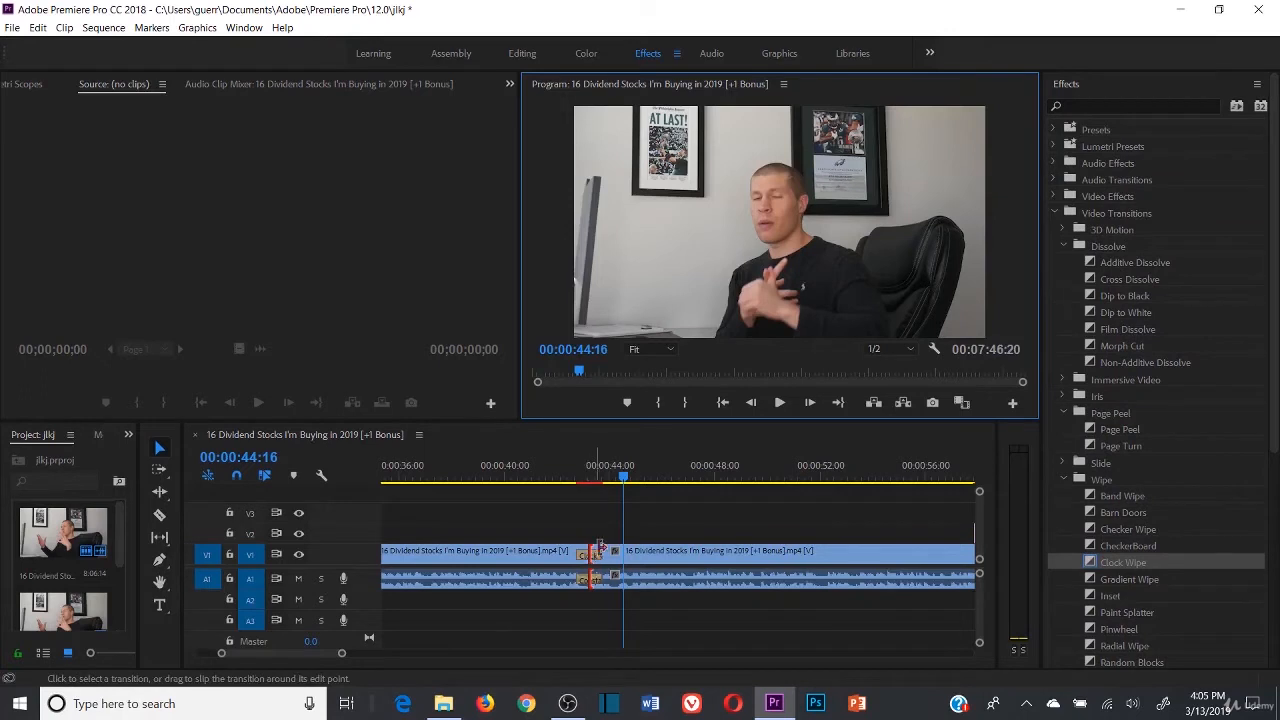
{"action": "left_click", "coordinate": [1062, 480]}
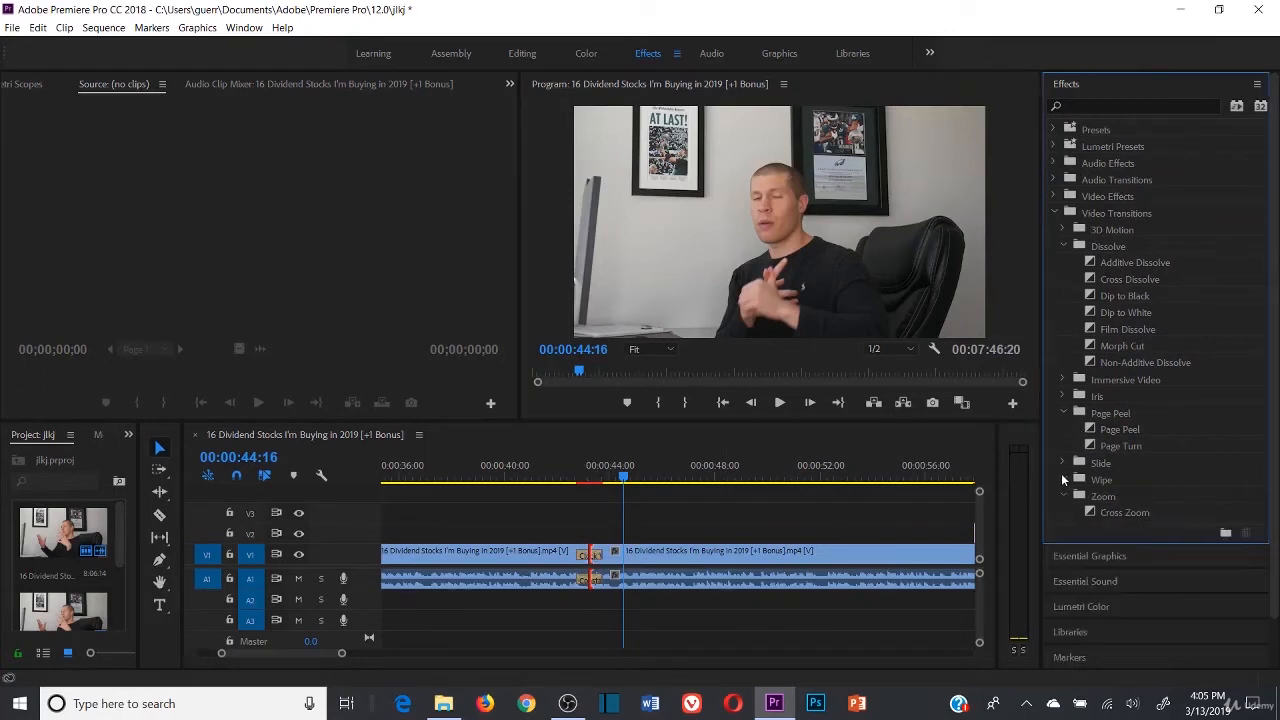
{"action": "left_click", "coordinate": [1063, 464]}
{"action": "left_click", "coordinate": [1063, 396]}
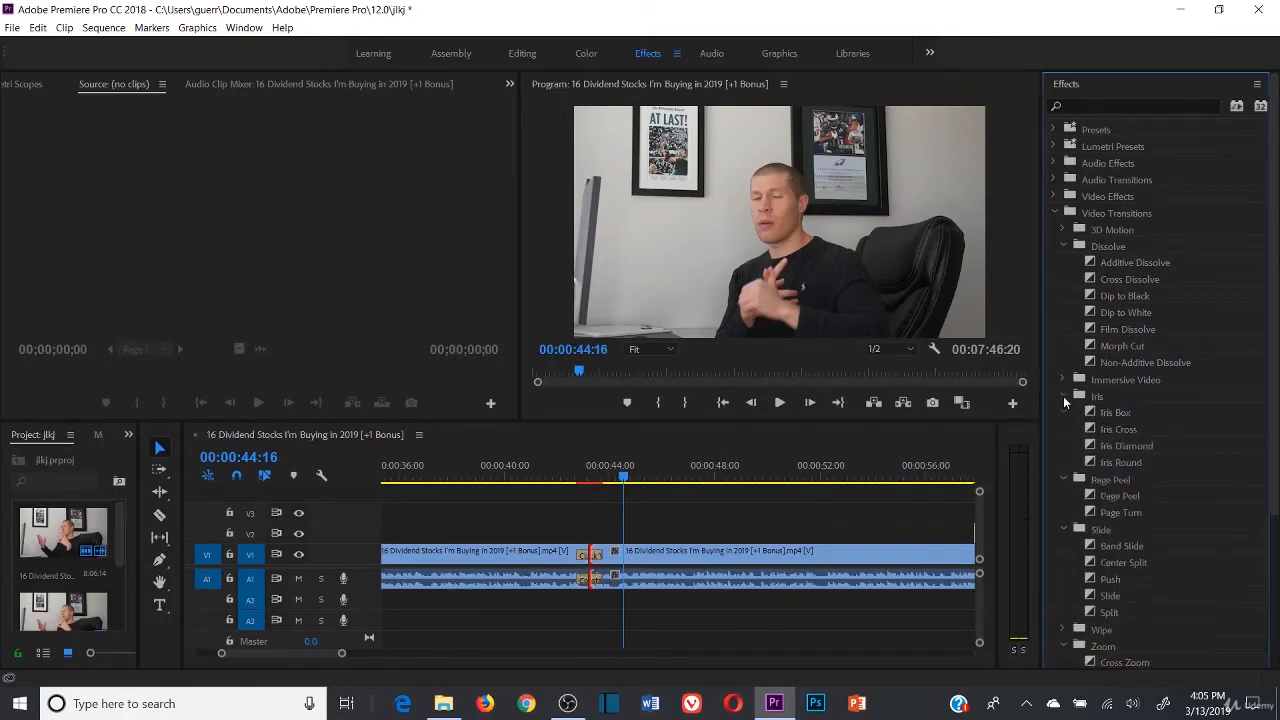
{"action": "left_click", "coordinate": [1063, 379]}
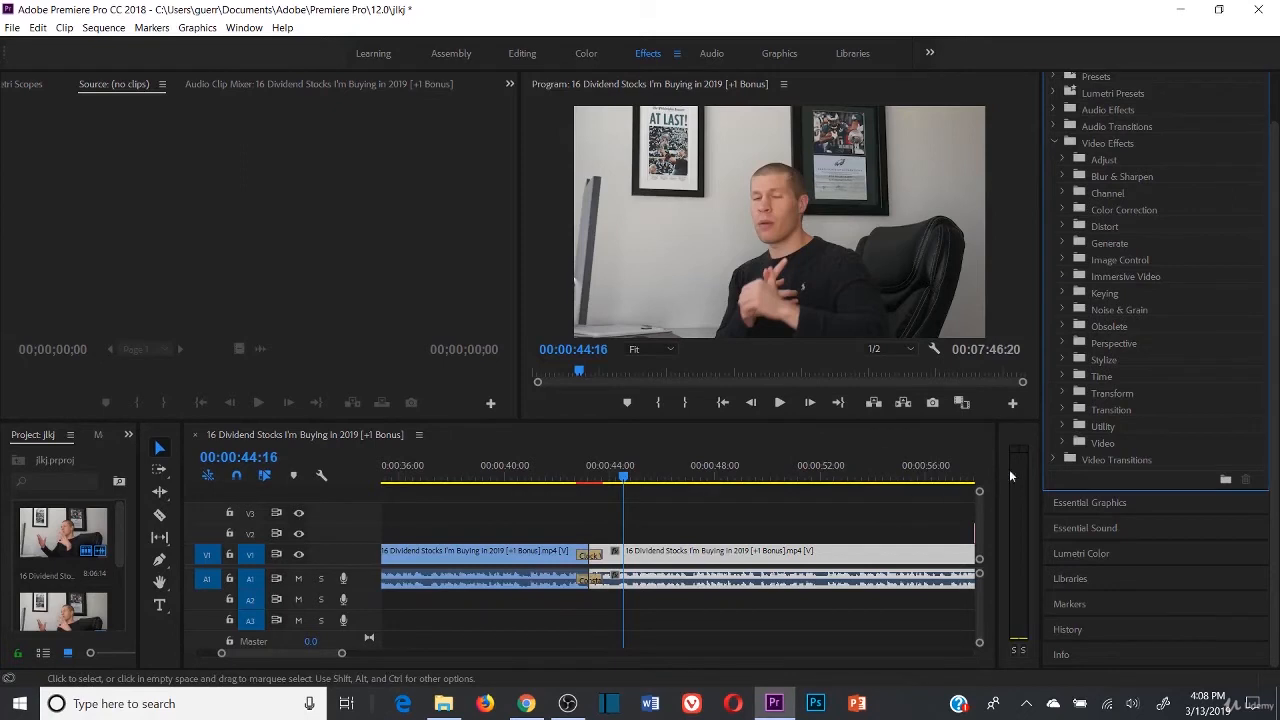
- Collapse and re-expand the Video Effects category to look over its effect folders
{"action": "left_click", "coordinate": [1056, 143]}
{"action": "left_click", "coordinate": [1052, 195]}
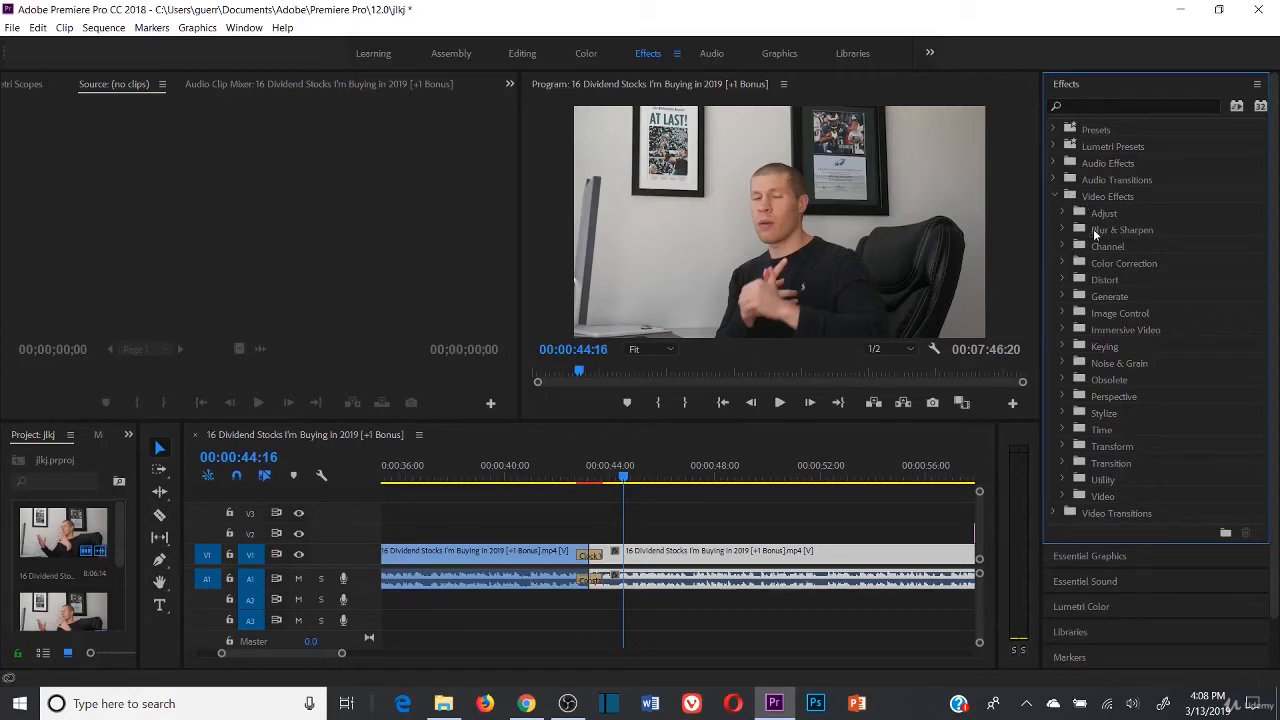
- Try the Timecode effect from the Video effects folder on the selected clip and undo it
{"action": "scroll", "coordinate": [1079, 313], "scroll_direction": "down", "scroll_amount": 2}
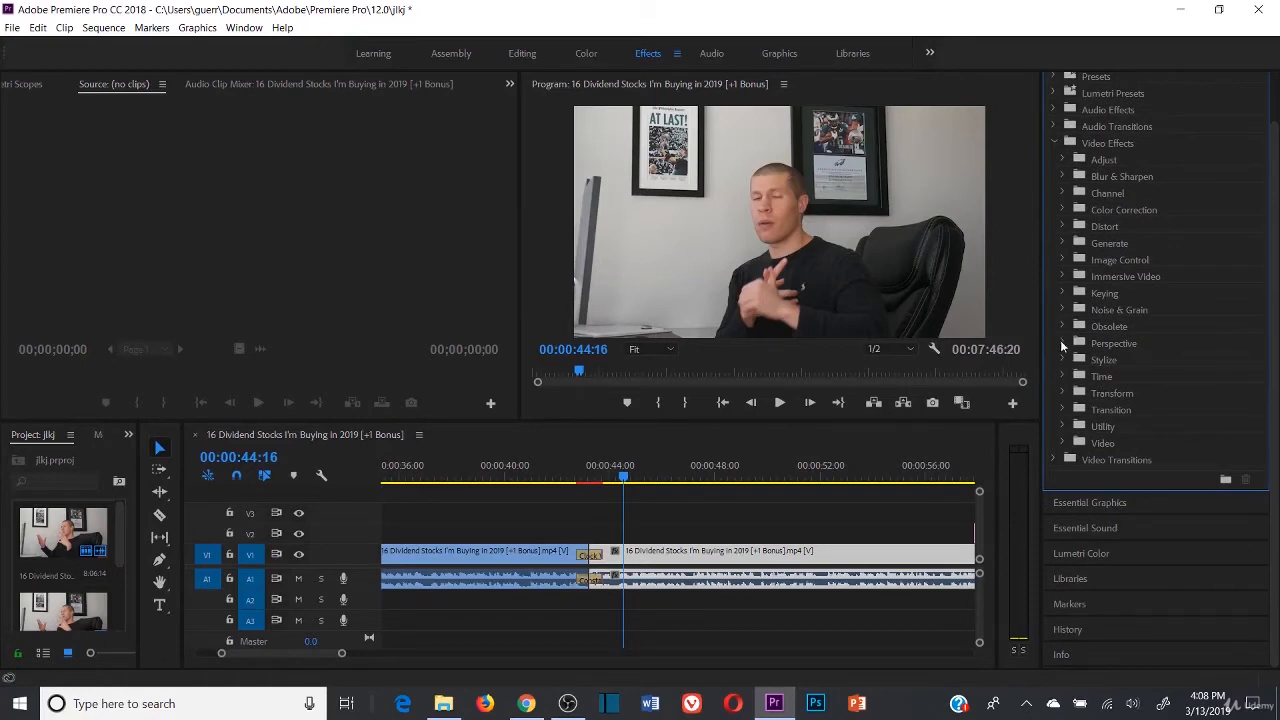
{"action": "left_click", "coordinate": [1063, 443]}
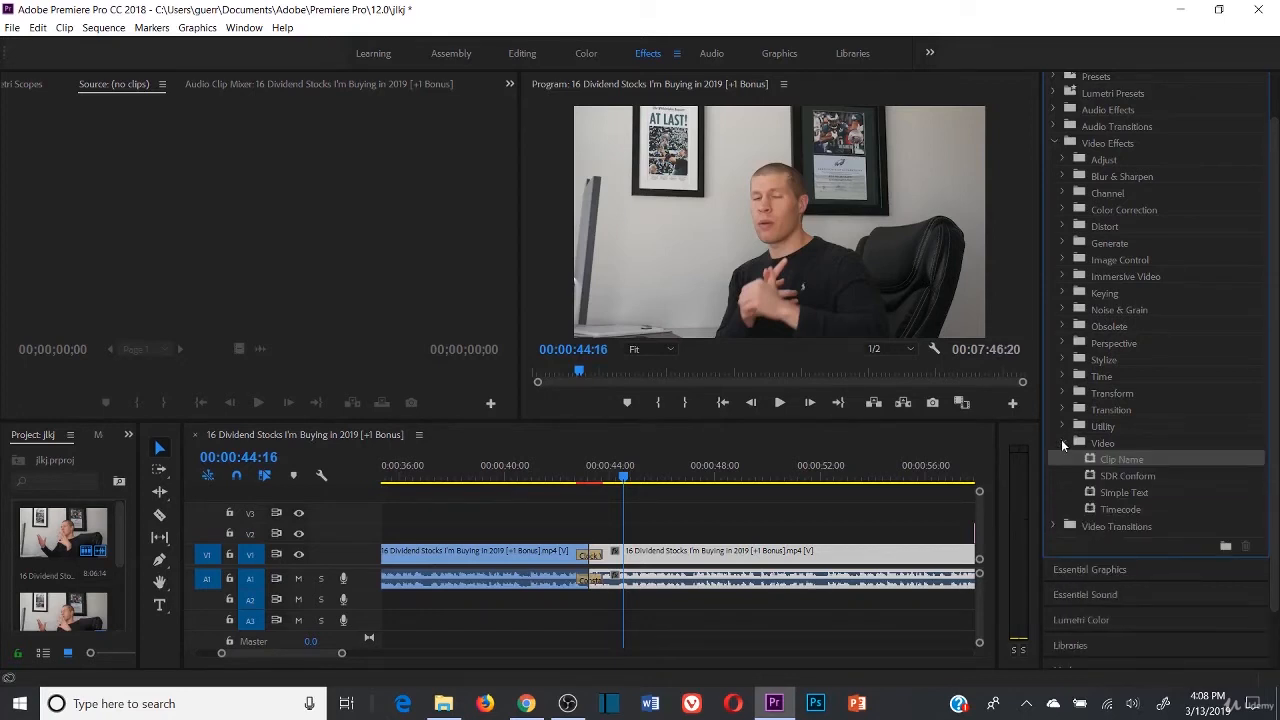
{"action": "double_click", "coordinate": [1123, 507]}
{"action": "left_click", "coordinate": [697, 211]}
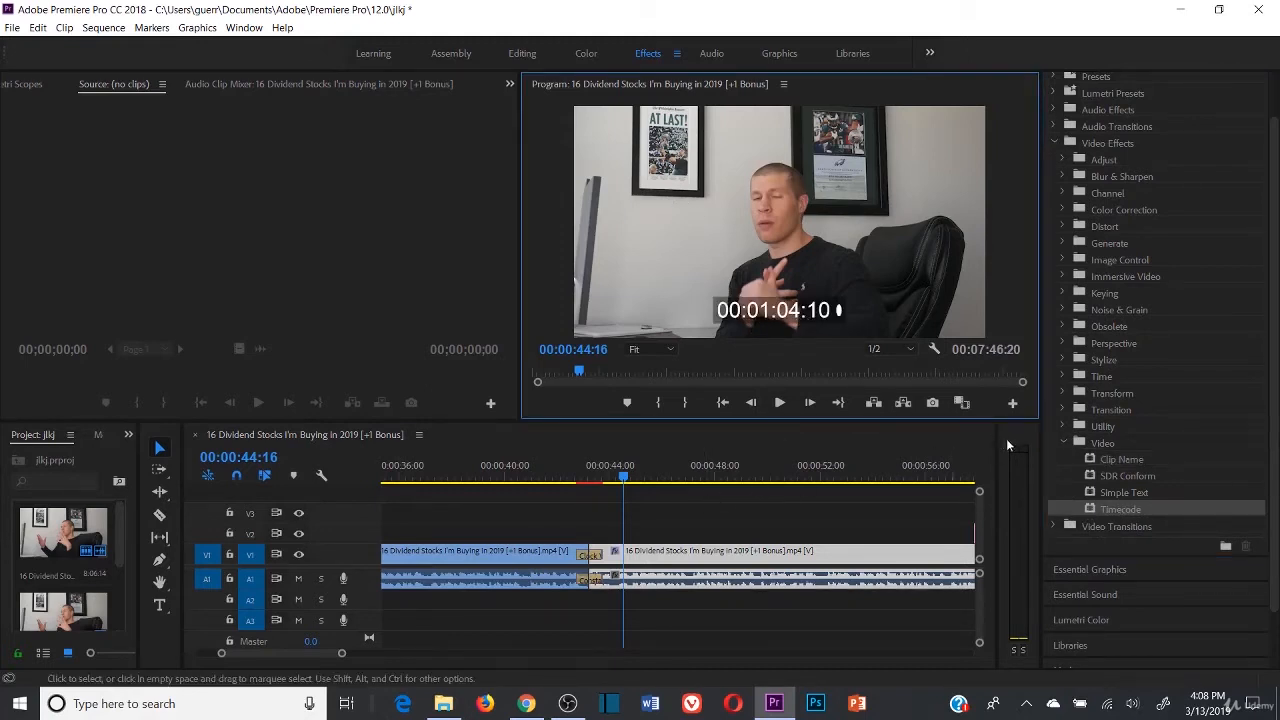
{"action": "key", "text": "ctrl+z"}
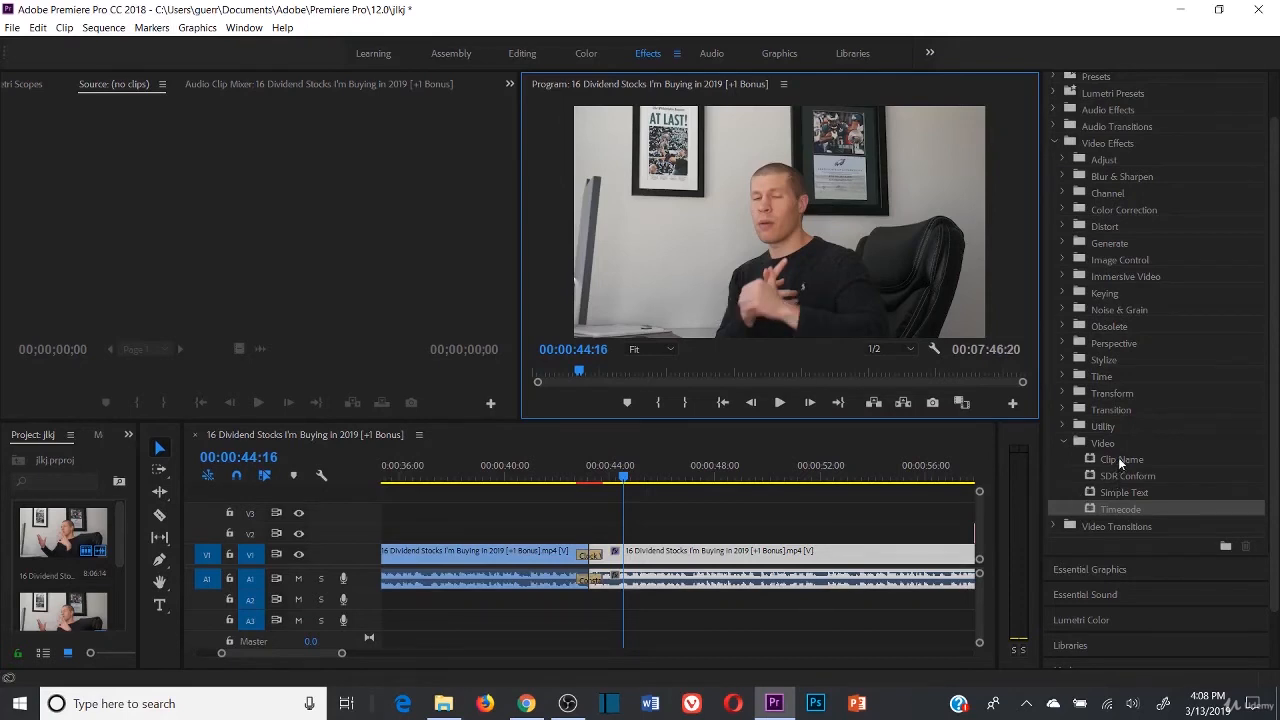
- Try the Clip Name effect on the selected clip, undo it and collapse the Video effects folder
{"action": "double_click", "coordinate": [1118, 457]}
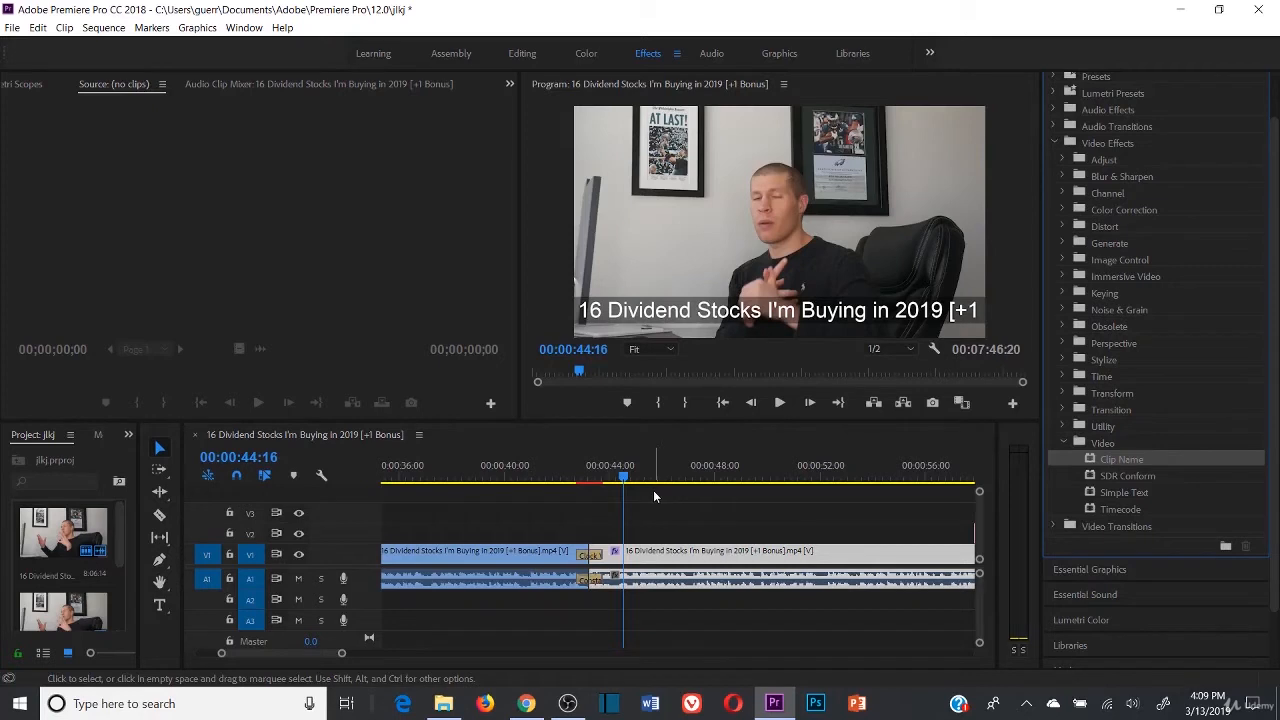
{"action": "key", "text": "ctrl+z"}
{"action": "left_click", "coordinate": [1064, 442]}
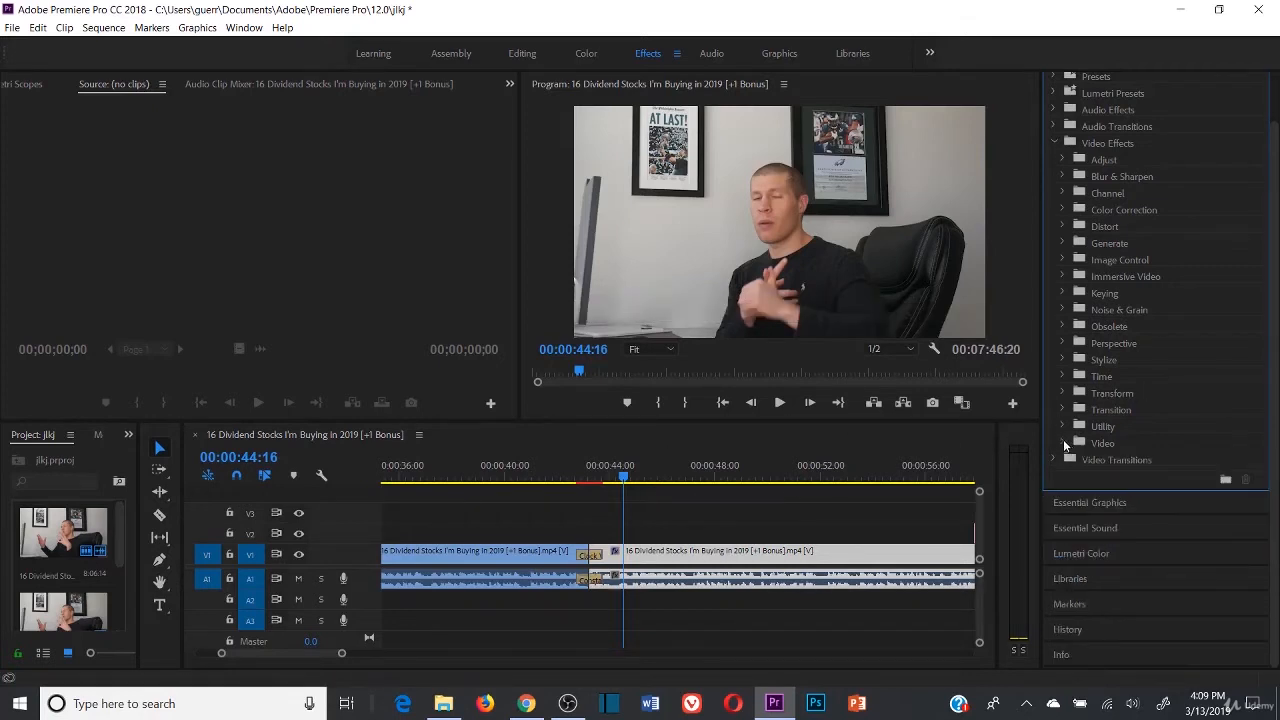
- Look through the Channel effects and the video effect and transition folders, and collapse the Video Effects and Video Transitions categories
{"action": "left_click", "coordinate": [1063, 192]}
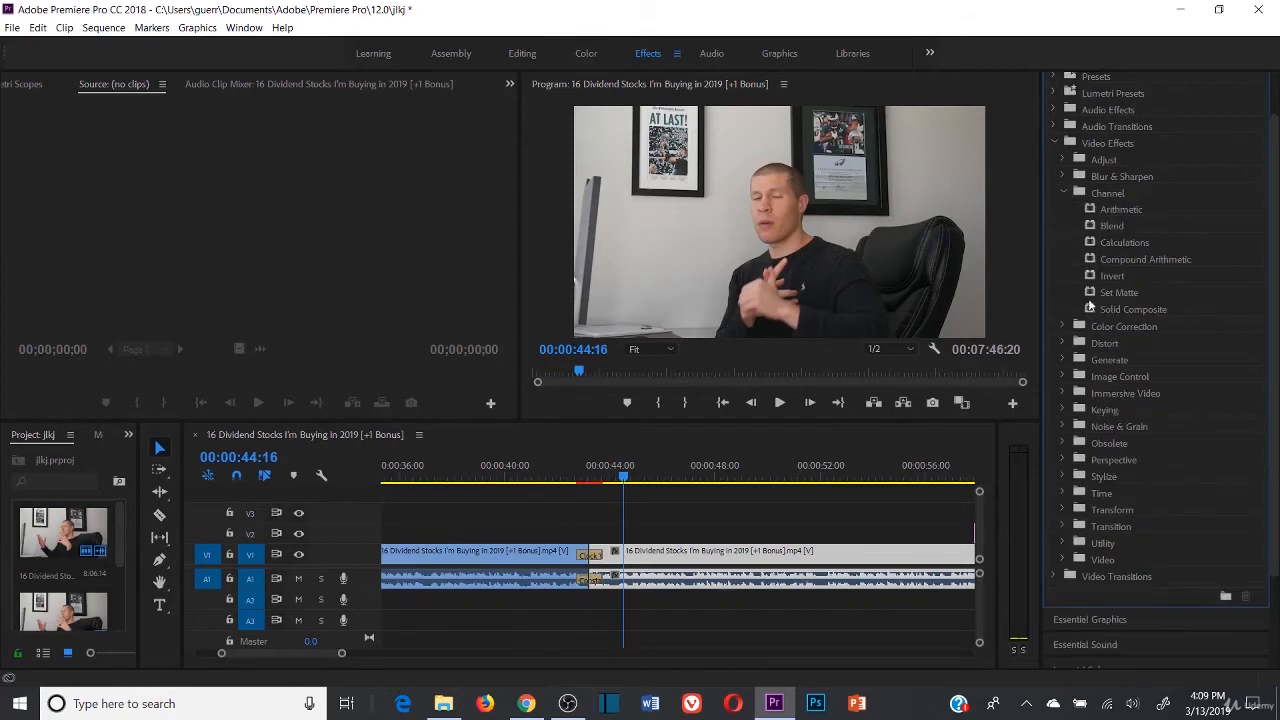
{"action": "left_click", "coordinate": [1053, 143]}
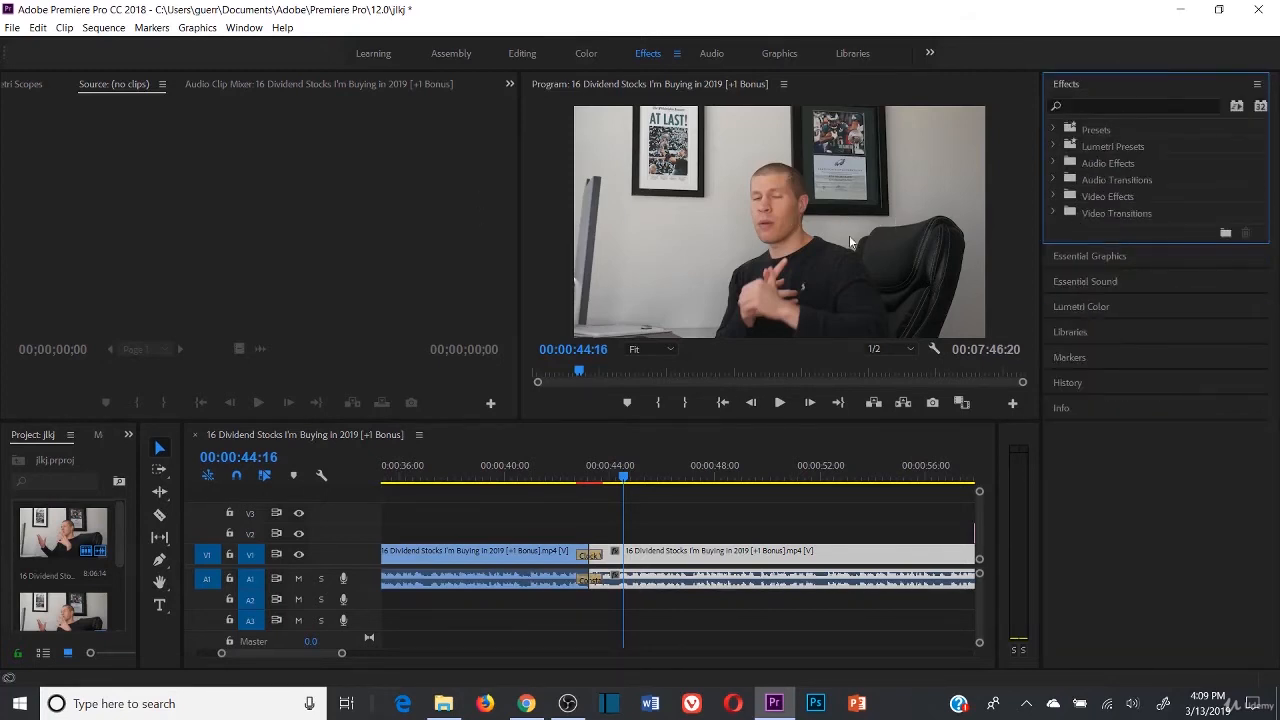
{"action": "left_click", "coordinate": [1049, 205]}
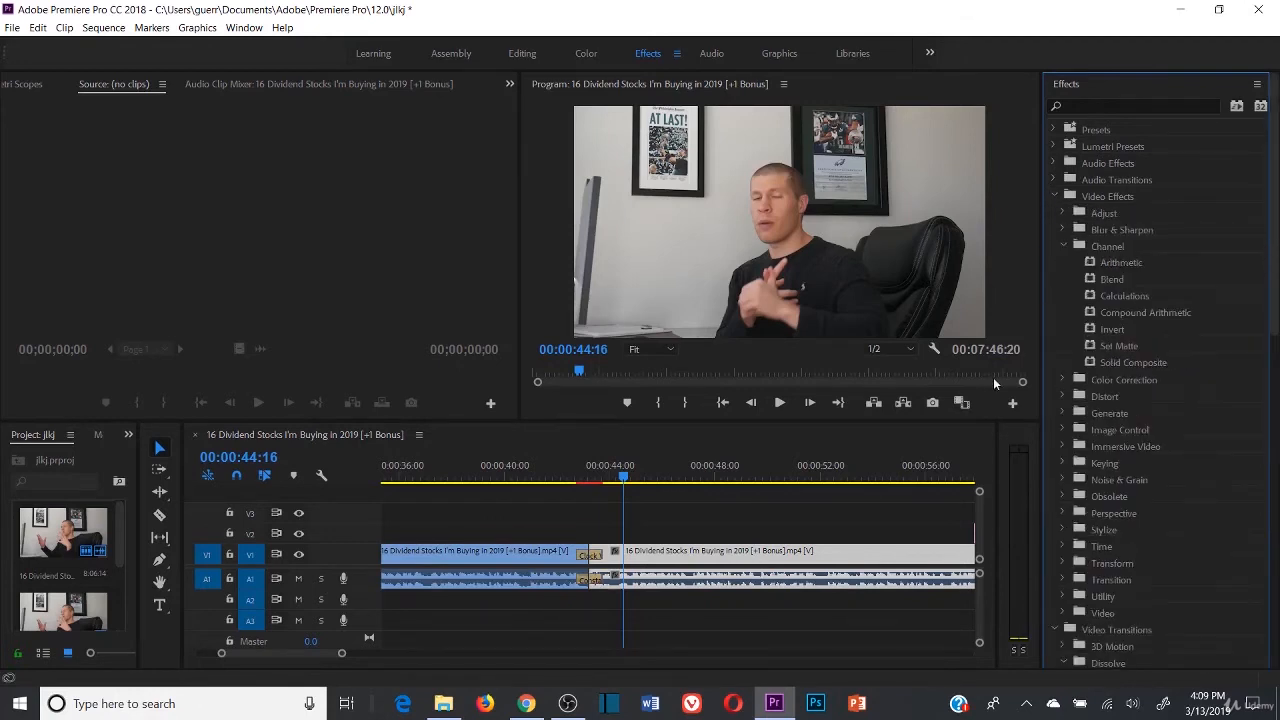
{"action": "scroll", "coordinate": [1136, 411], "scroll_direction": "down", "scroll_amount": 5}
{"action": "scroll", "coordinate": [1118, 439], "scroll_direction": "up", "scroll_amount": 5}
{"action": "key", "text": "ctrl+s"}
{"action": "left_click", "coordinate": [1066, 247]}
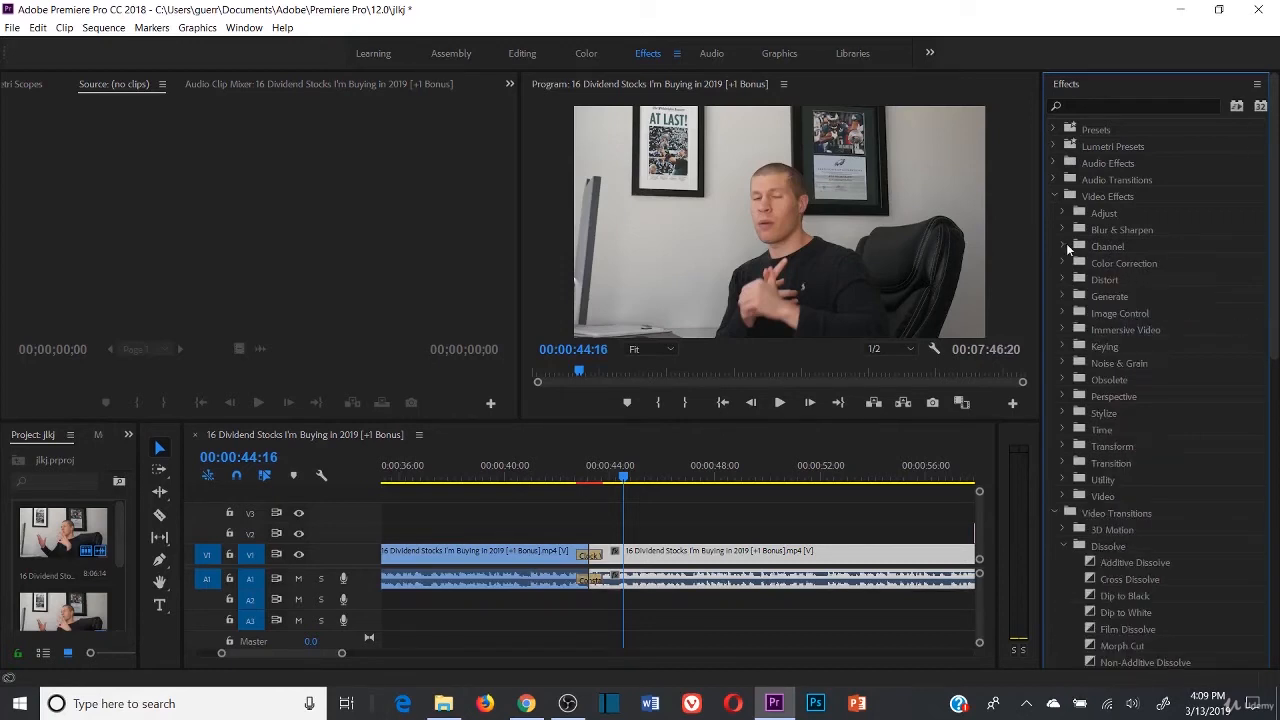
{"action": "left_click", "coordinate": [1052, 194]}
{"action": "left_click", "coordinate": [1052, 211]}
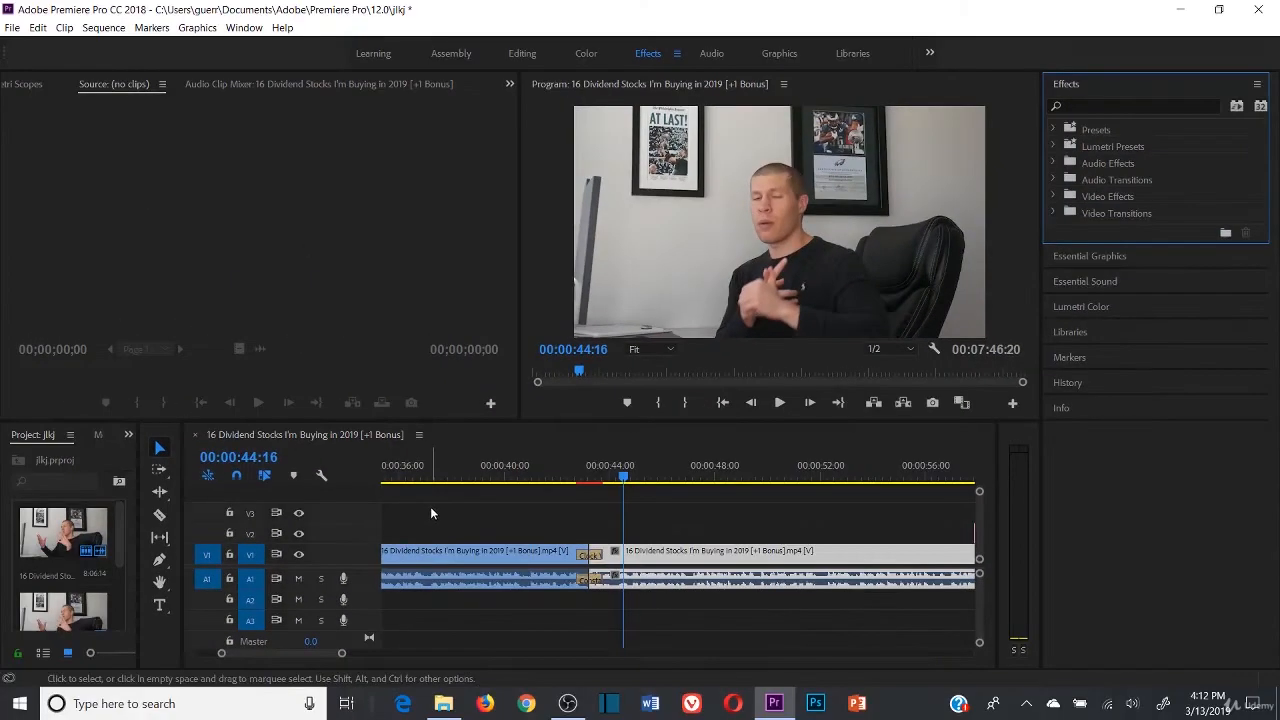
- Deselect the clips and clear both the Clock Wipe video transition and the audio transition at the cut between the two clips
{"action": "left_click", "coordinate": [430, 506]}
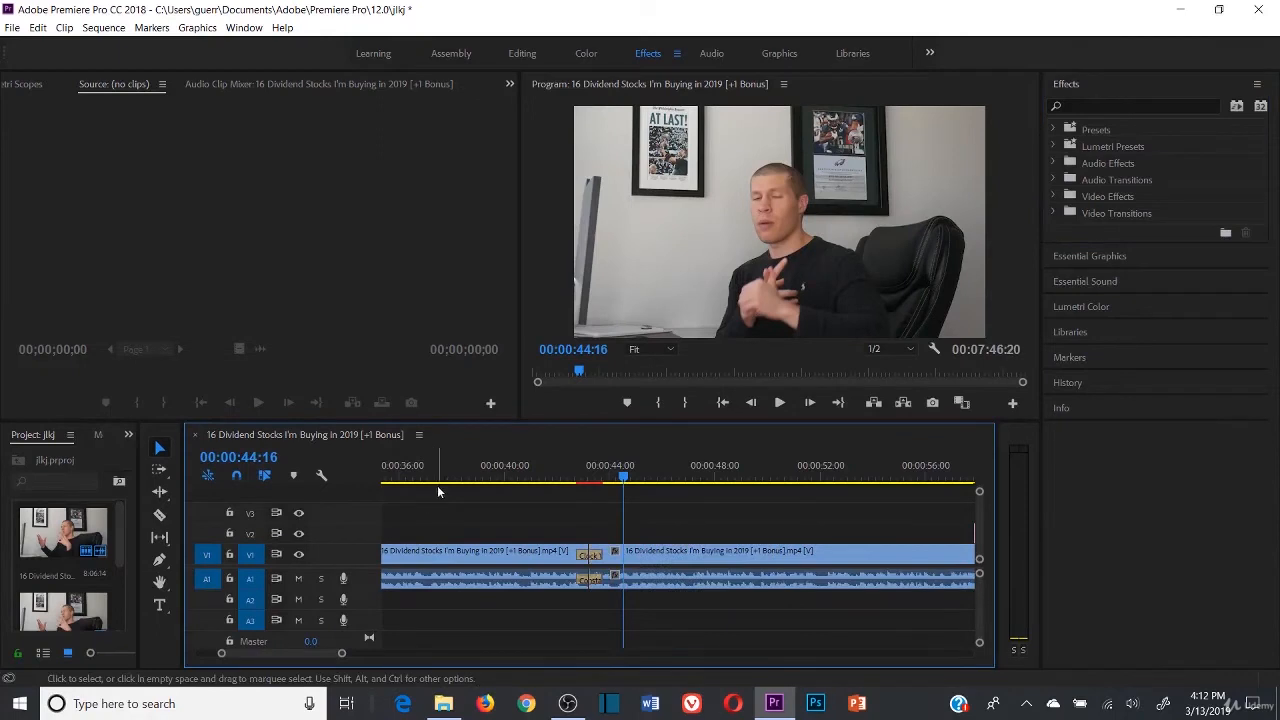
{"action": "left_click", "coordinate": [165, 443]}
{"action": "right_click", "coordinate": [586, 557]}
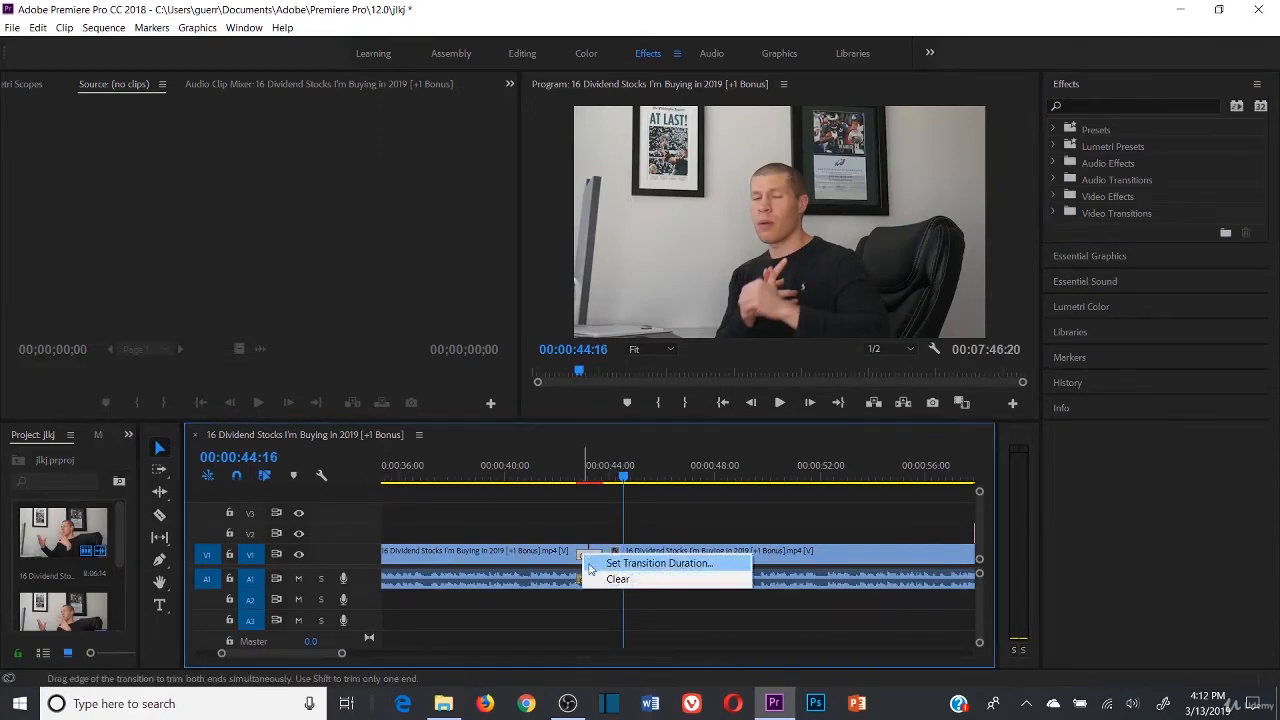
{"action": "left_click", "coordinate": [612, 579]}
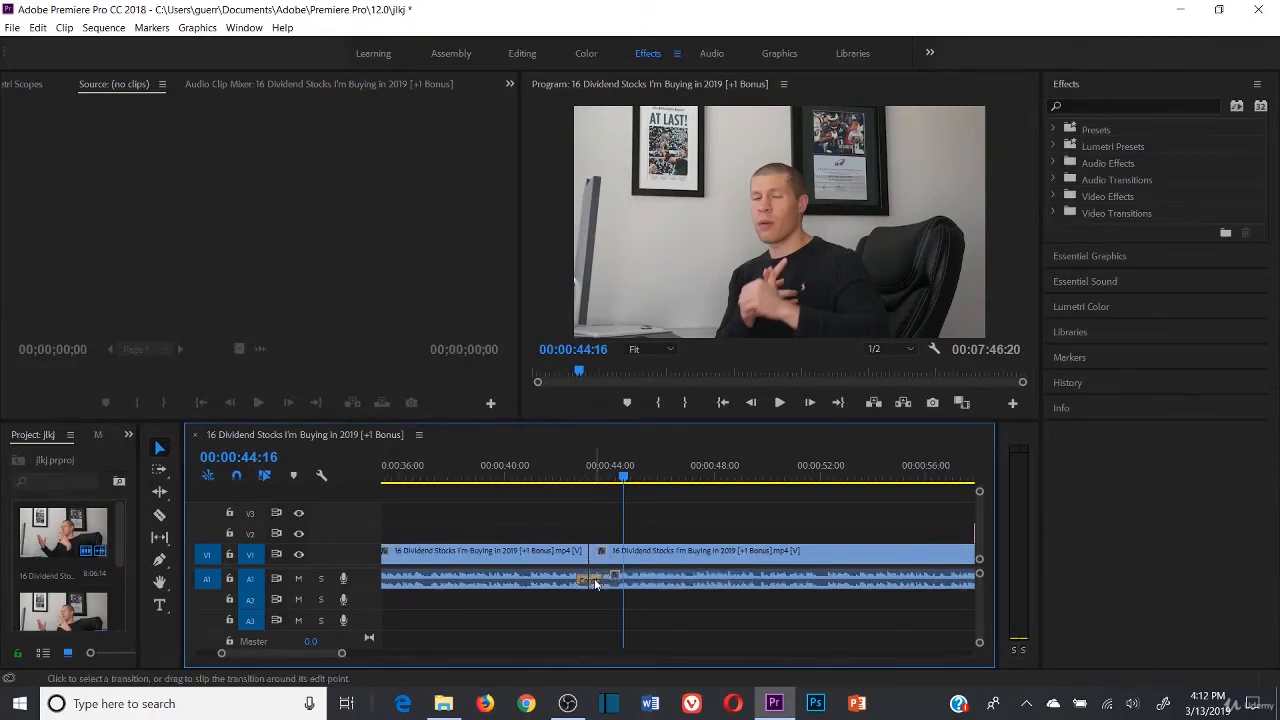
{"action": "right_click", "coordinate": [596, 582]}
{"action": "left_click", "coordinate": [628, 605]}
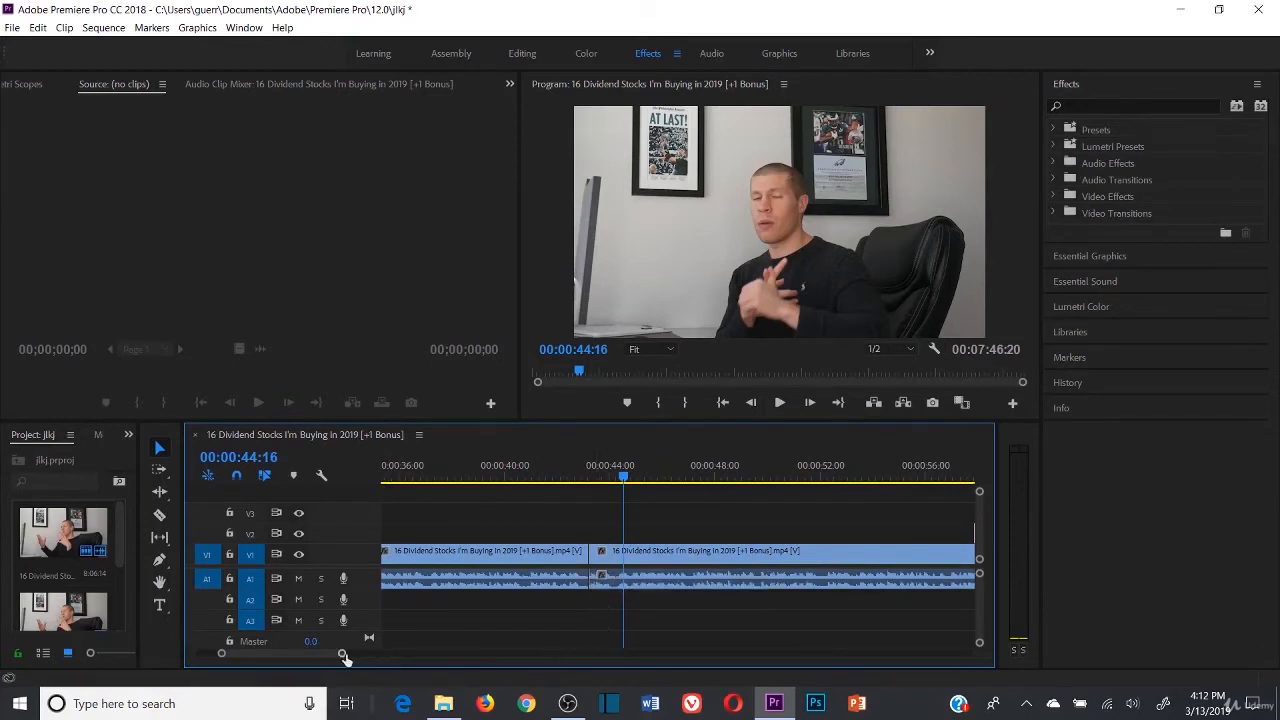
- Ripple delete the two title clips on track V2
{"action": "left_click_drag", "start_coordinate": [342, 654], "coordinate": [488, 654]}
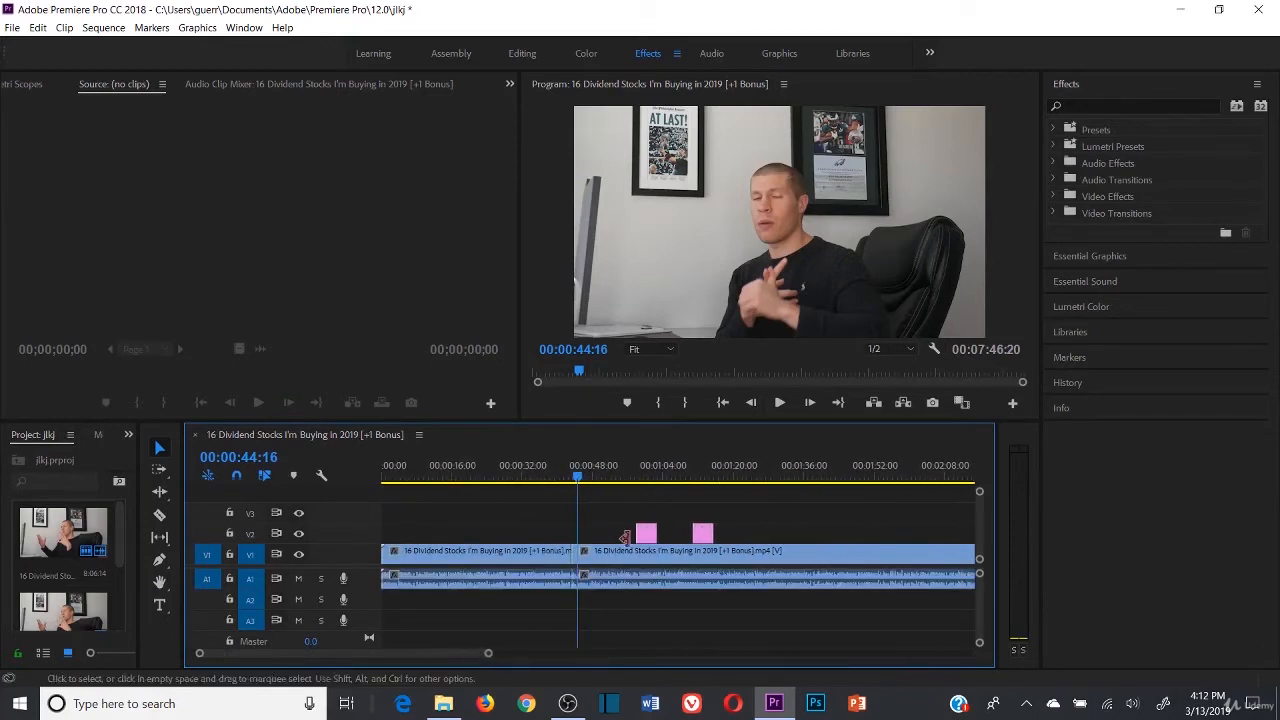
{"action": "right_click", "coordinate": [645, 532]}
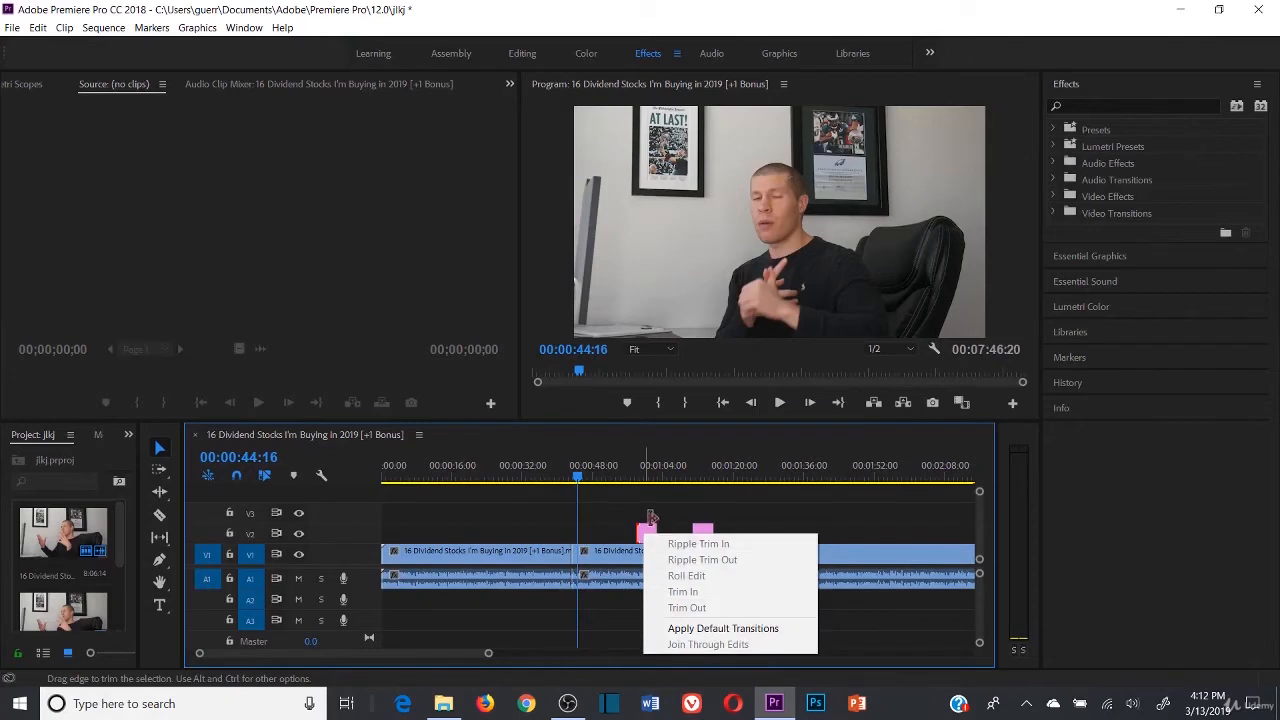
{"action": "right_click", "coordinate": [644, 528]}
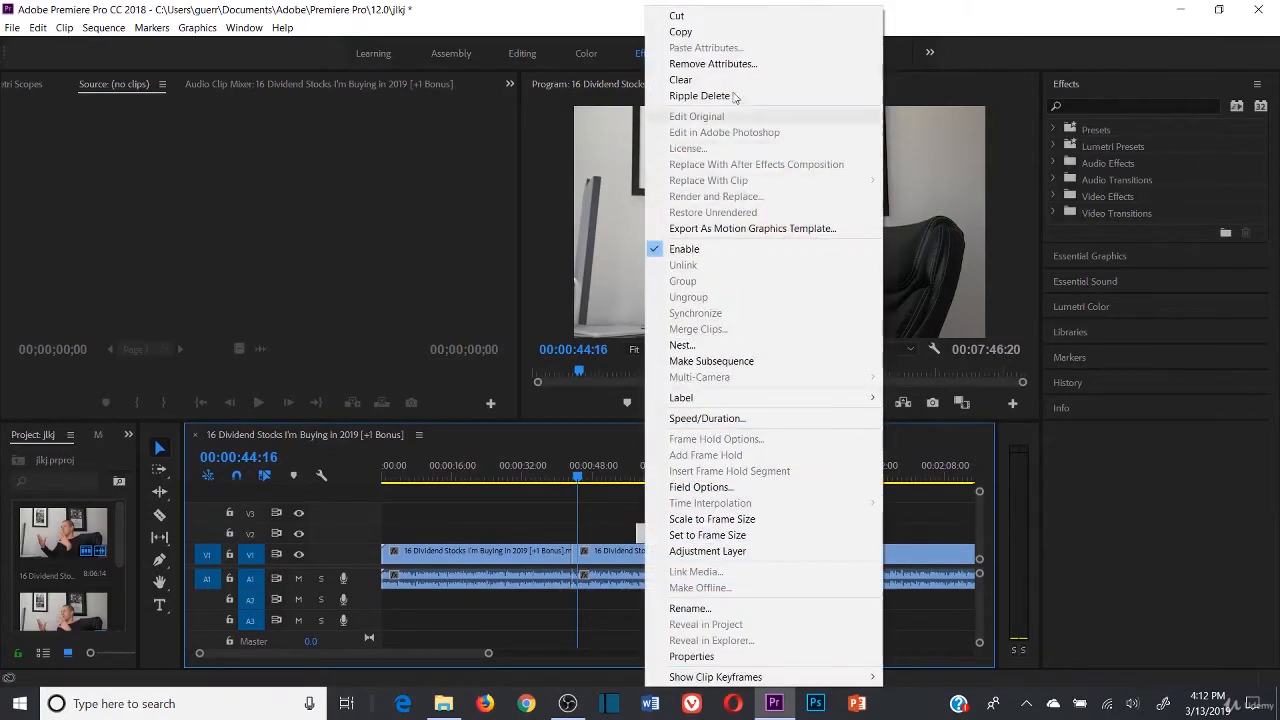
{"action": "left_click", "coordinate": [735, 96]}
{"action": "right_click", "coordinate": [684, 533]}
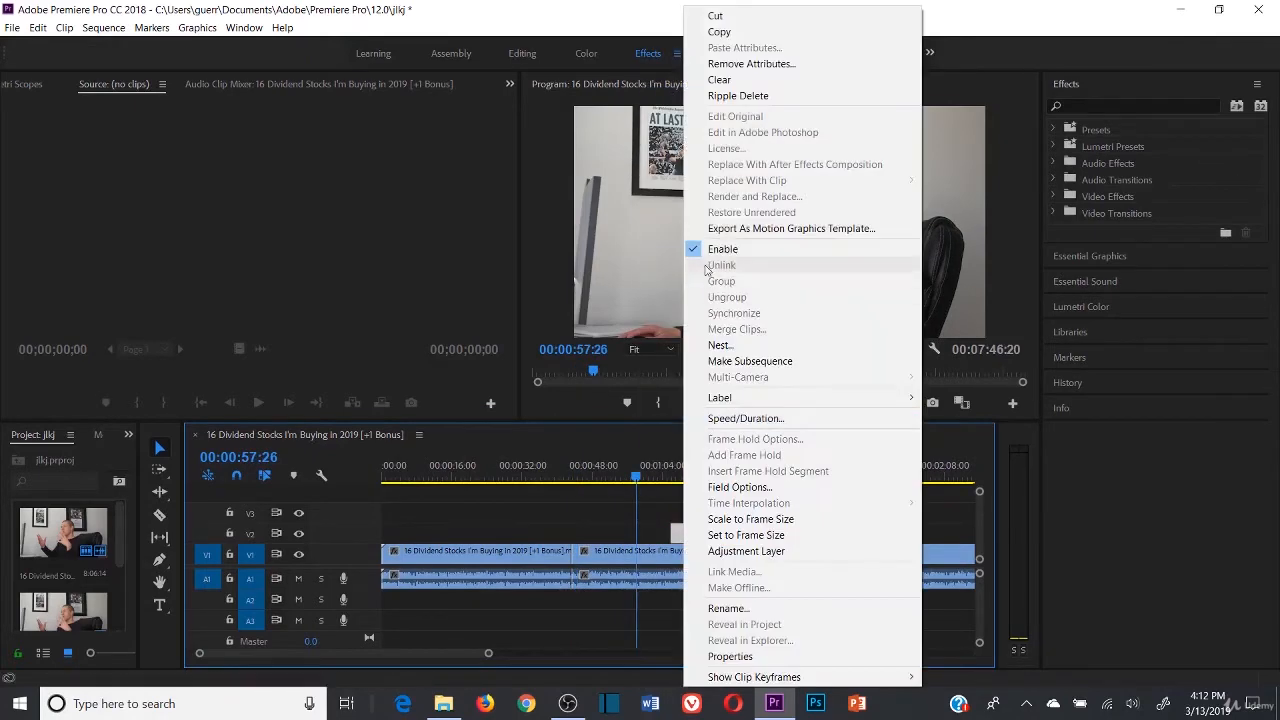
{"action": "left_click", "coordinate": [738, 96]}
- Select the second clip and try to shift its picture slightly within the frame at 00:00:52:14
{"action": "left_click", "coordinate": [574, 484]}
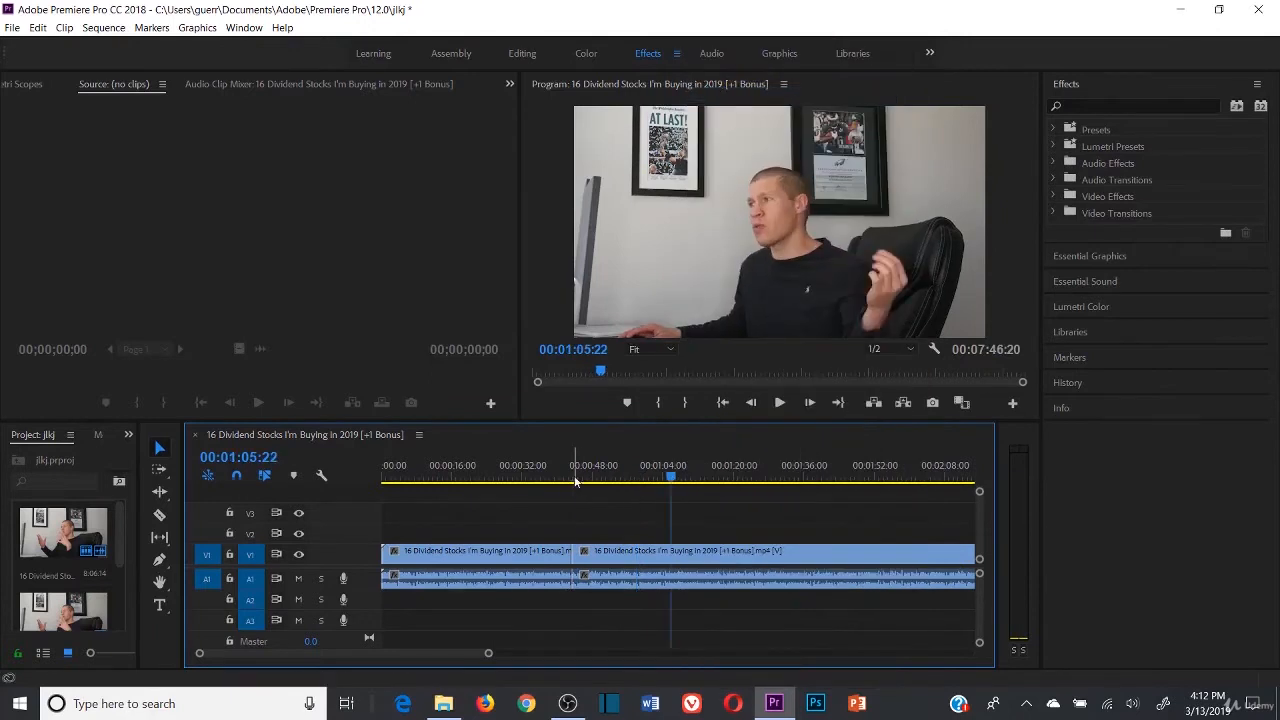
{"action": "left_click", "coordinate": [560, 481]}
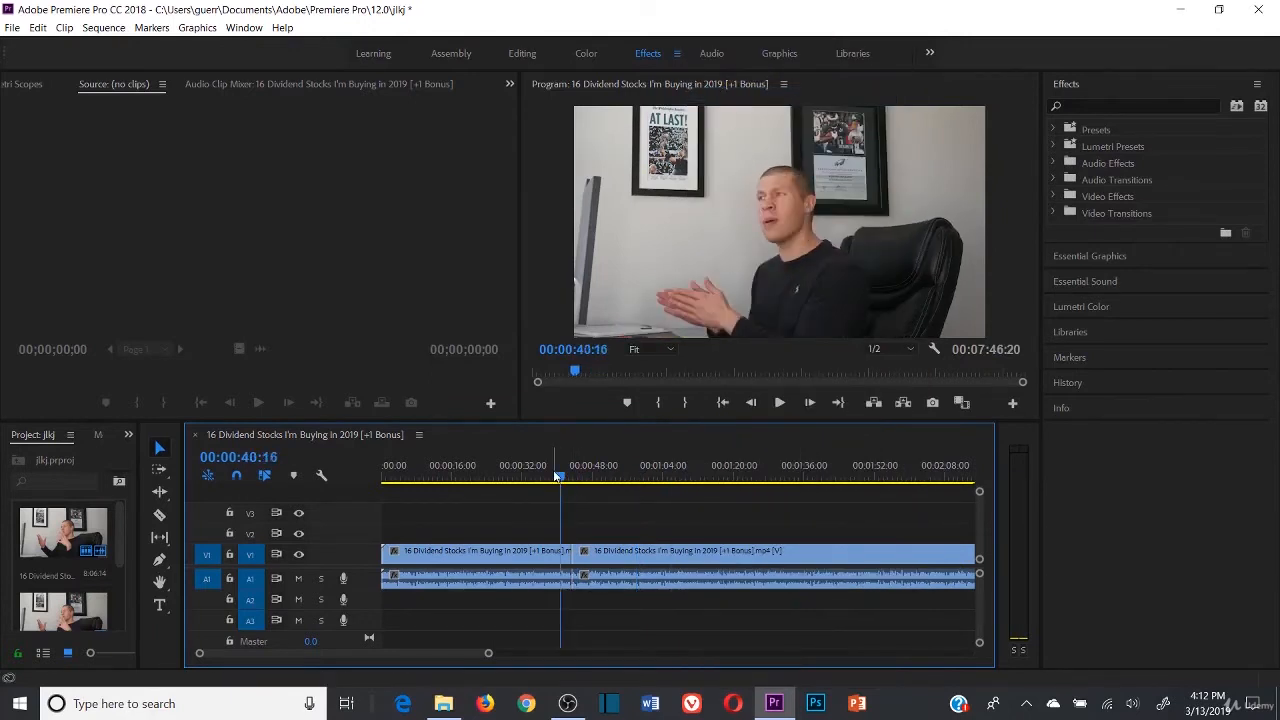
{"action": "left_click", "coordinate": [477, 558]}
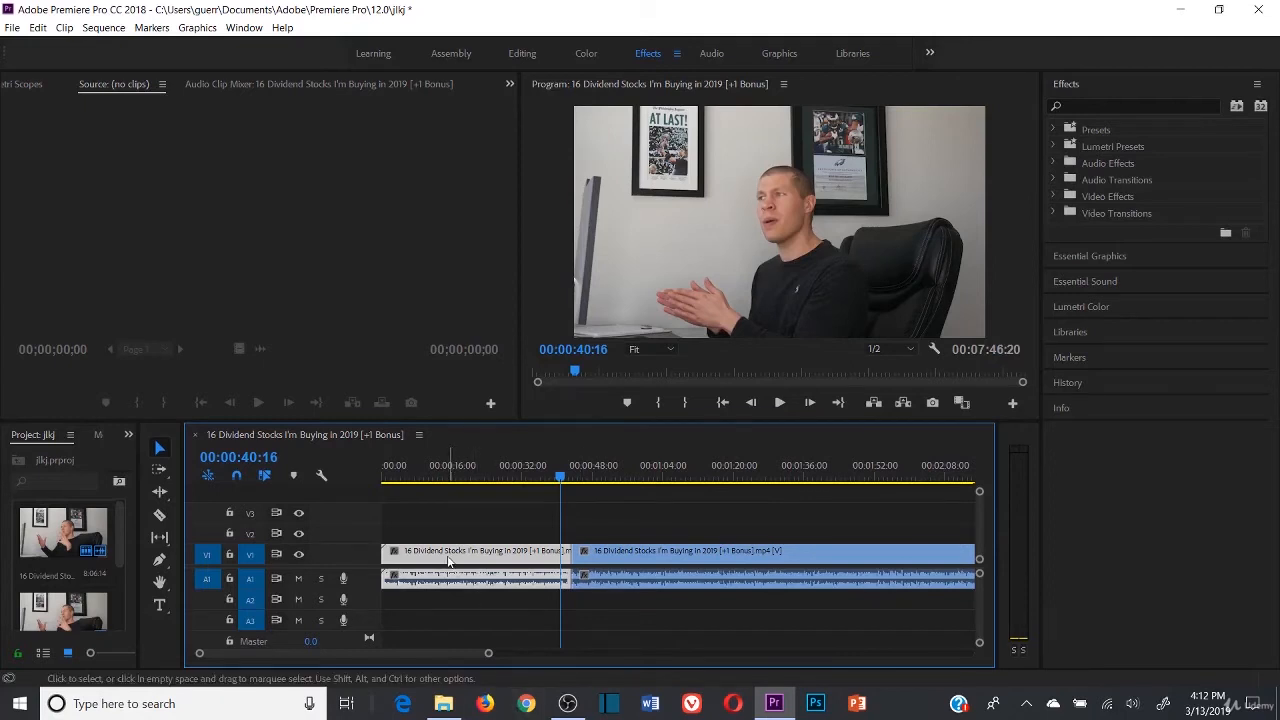
{"action": "left_click", "coordinate": [632, 556]}
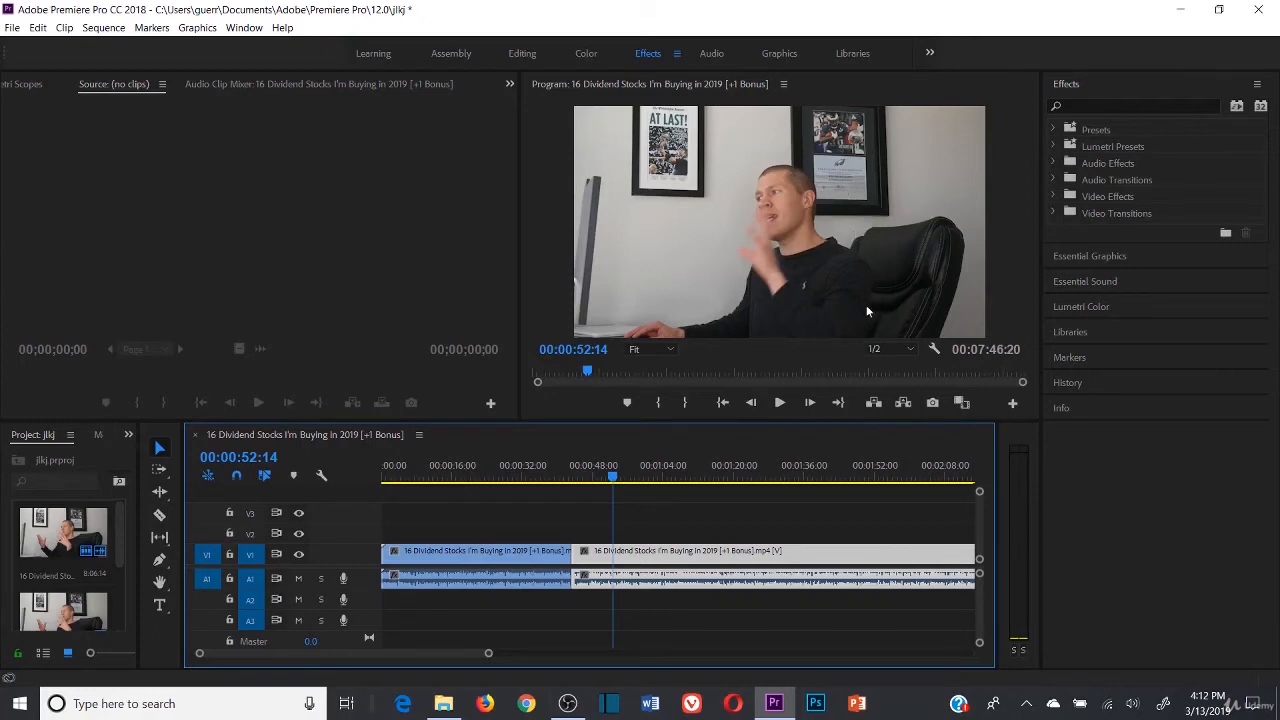
{"action": "left_click", "coordinate": [671, 232]}
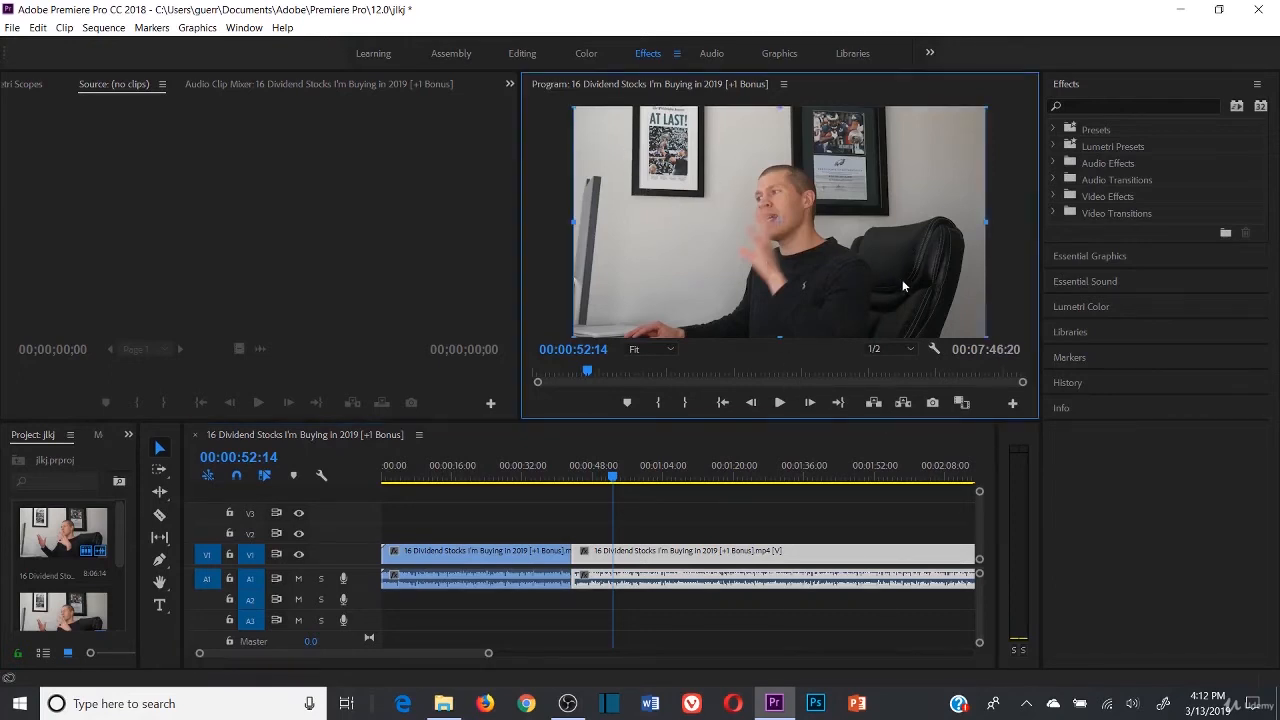
{"action": "mouse_move", "coordinate": [902, 279]}
{"action": "left_mouse_down"}
{"action": "mouse_move", "coordinate": [846, 272]}
{"action": "mouse_move", "coordinate": [812, 286]}
{"action": "mouse_move", "coordinate": [951, 263]}
{"action": "mouse_move", "coordinate": [904, 280]}
{"action": "left_mouse_up"}
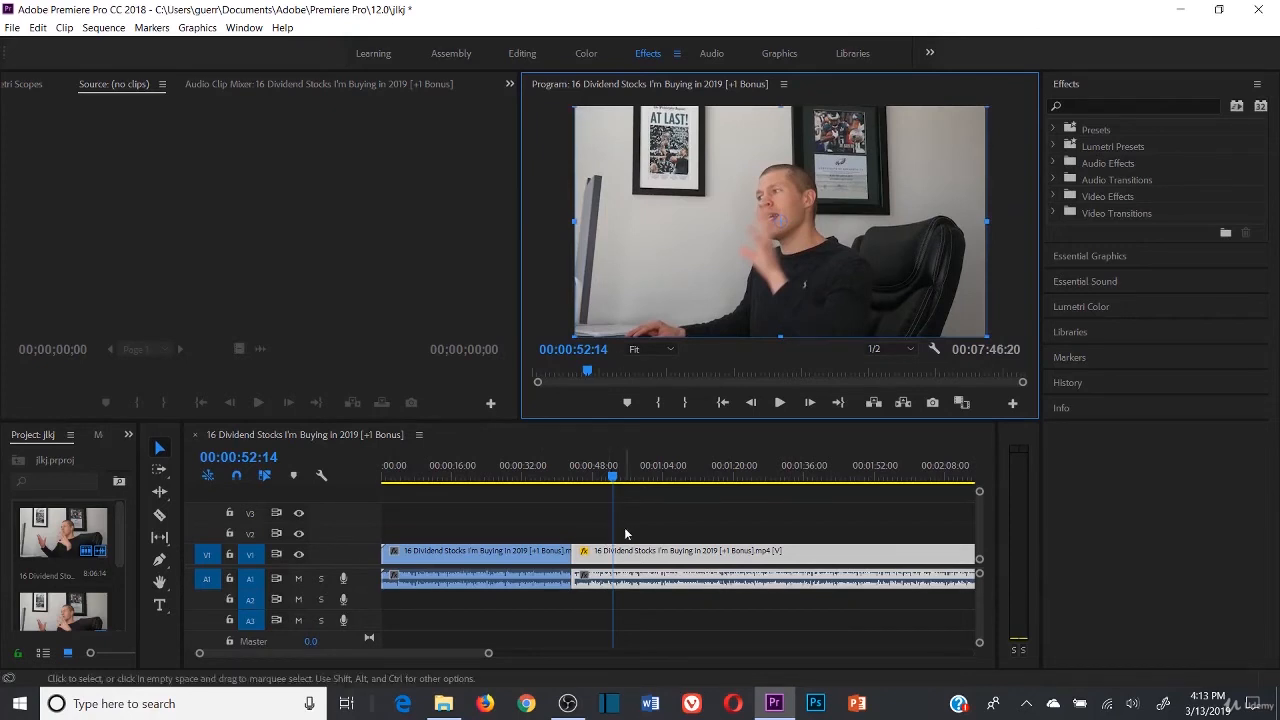
- Split the second clip with the Razor tool shortly before 00:01:01:11 and return to the Selection tool
{"action": "left_click", "coordinate": [648, 483]}
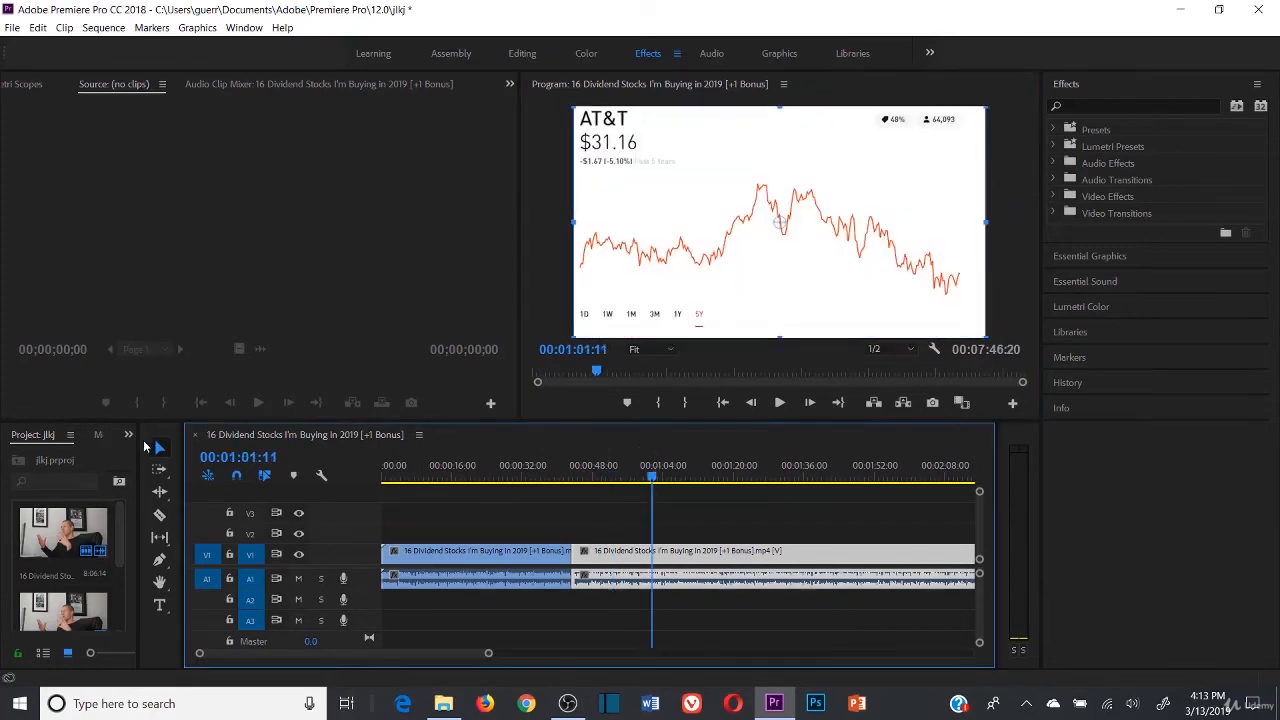
{"action": "left_click", "coordinate": [159, 515]}
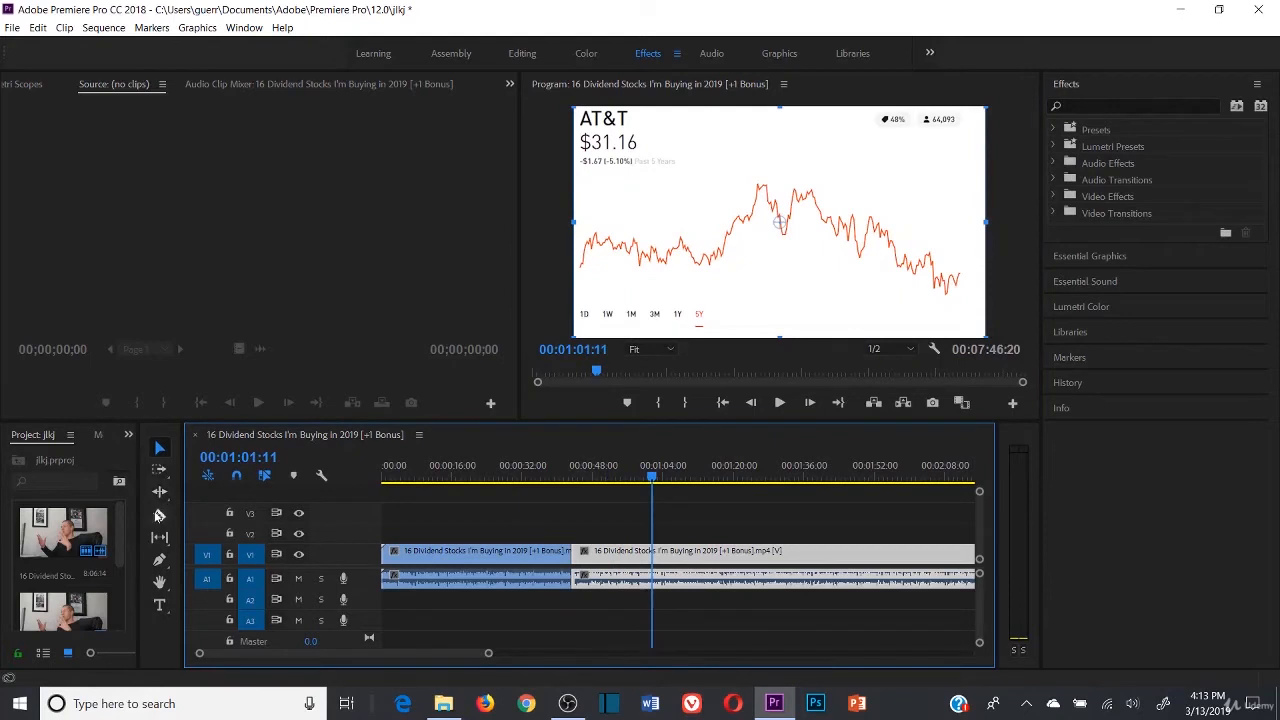
{"action": "left_click", "coordinate": [637, 556]}
{"action": "left_click", "coordinate": [160, 450]}
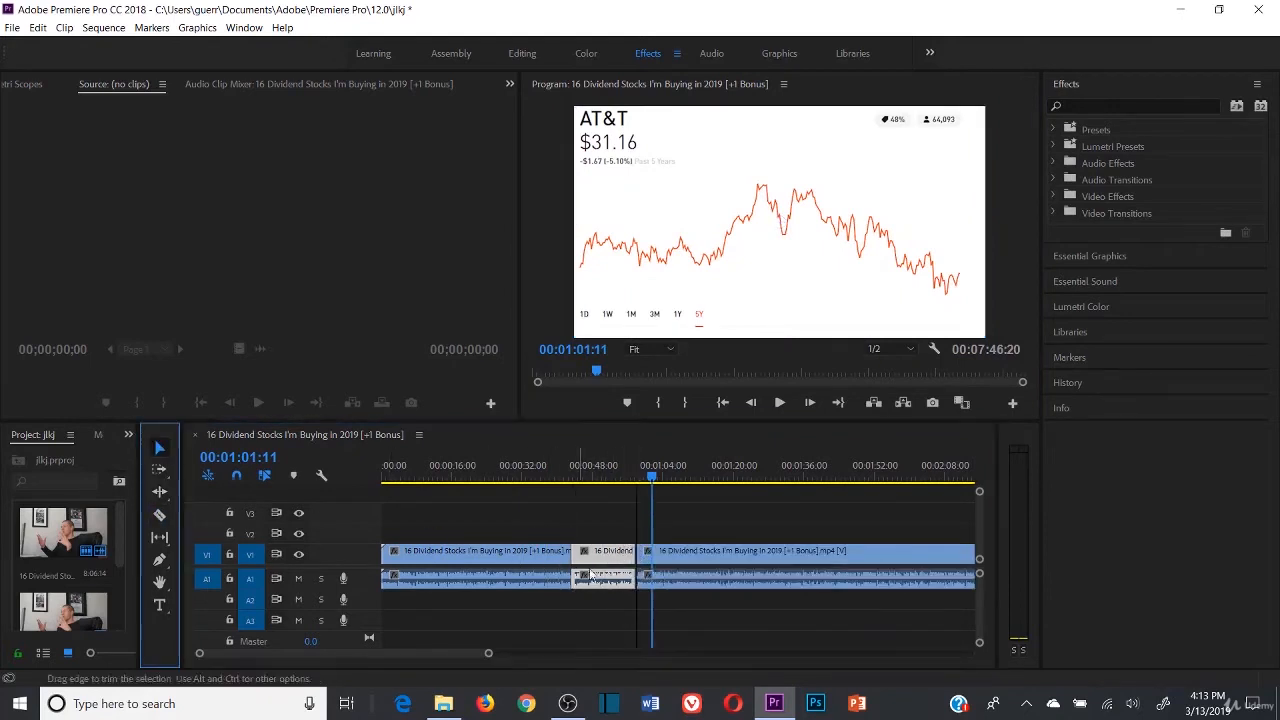
- At 00:00:51:27, move the short middle clip's picture slightly down and right and scale it up to a close-up of the speaker's face
{"action": "left_click", "coordinate": [610, 474]}
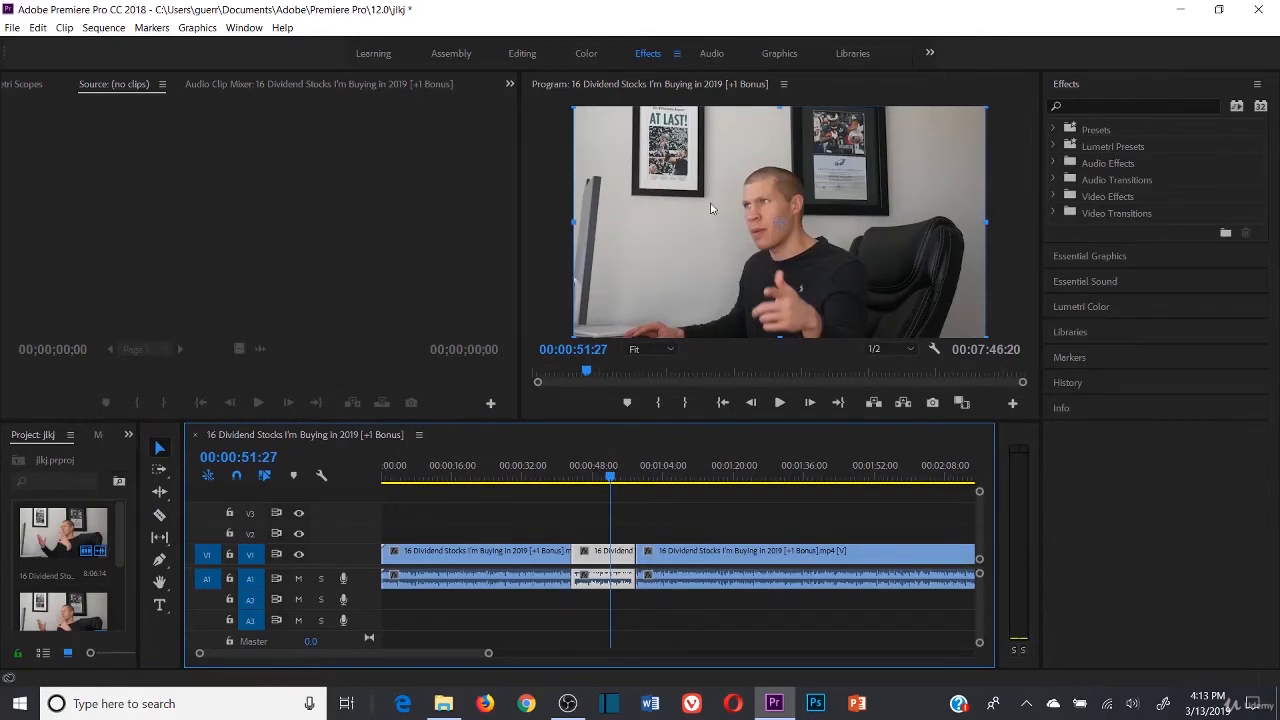
{"action": "left_click", "coordinate": [796, 353]}
{"action": "left_click", "coordinate": [772, 500]}
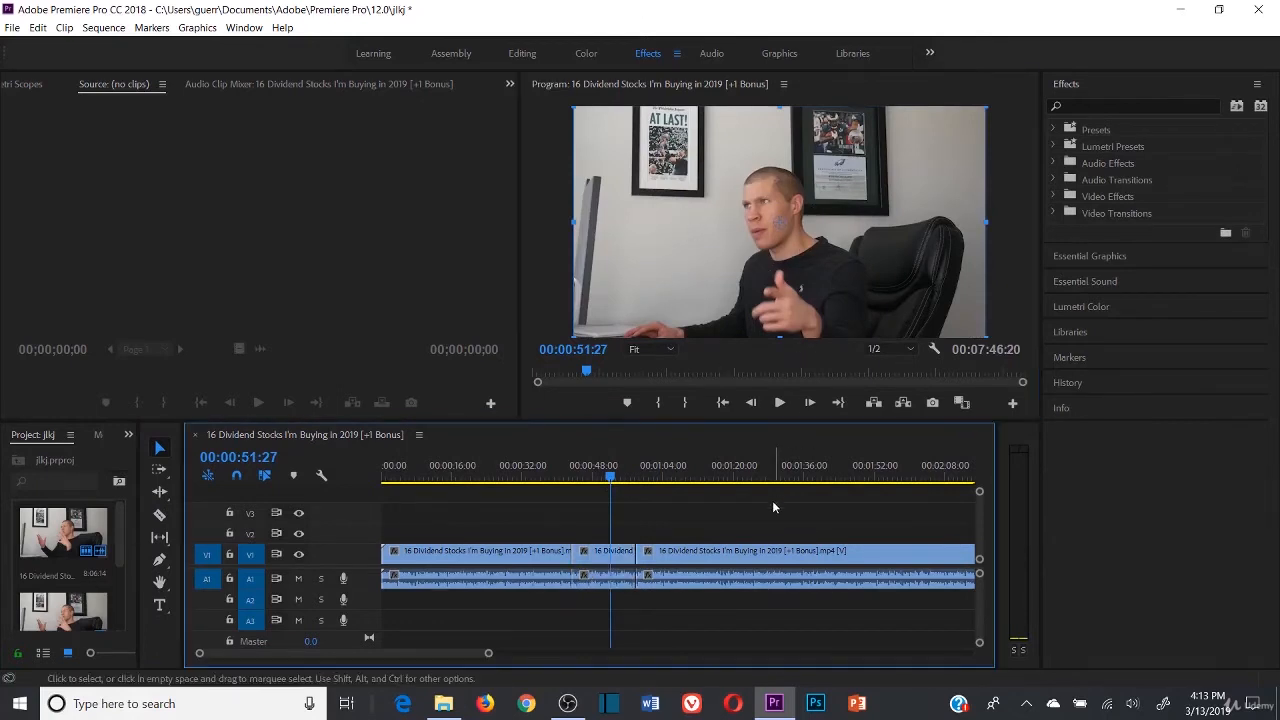
{"action": "double_click", "coordinate": [748, 236]}
{"action": "mouse_move", "coordinate": [714, 207]}
{"action": "left_mouse_down"}
{"action": "mouse_move", "coordinate": [726, 226]}
{"action": "mouse_move", "coordinate": [713, 194]}
{"action": "left_mouse_up"}
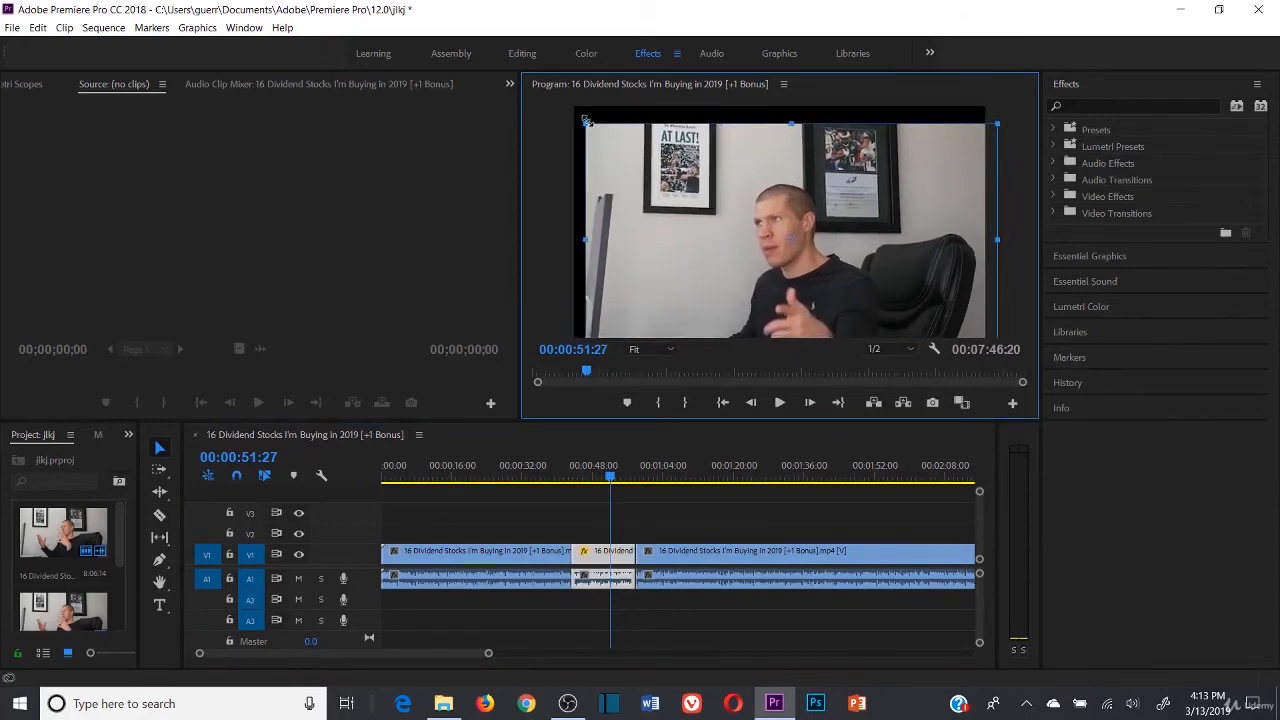
{"action": "left_click_drag", "start_coordinate": [585, 121], "coordinate": [520, 20]}
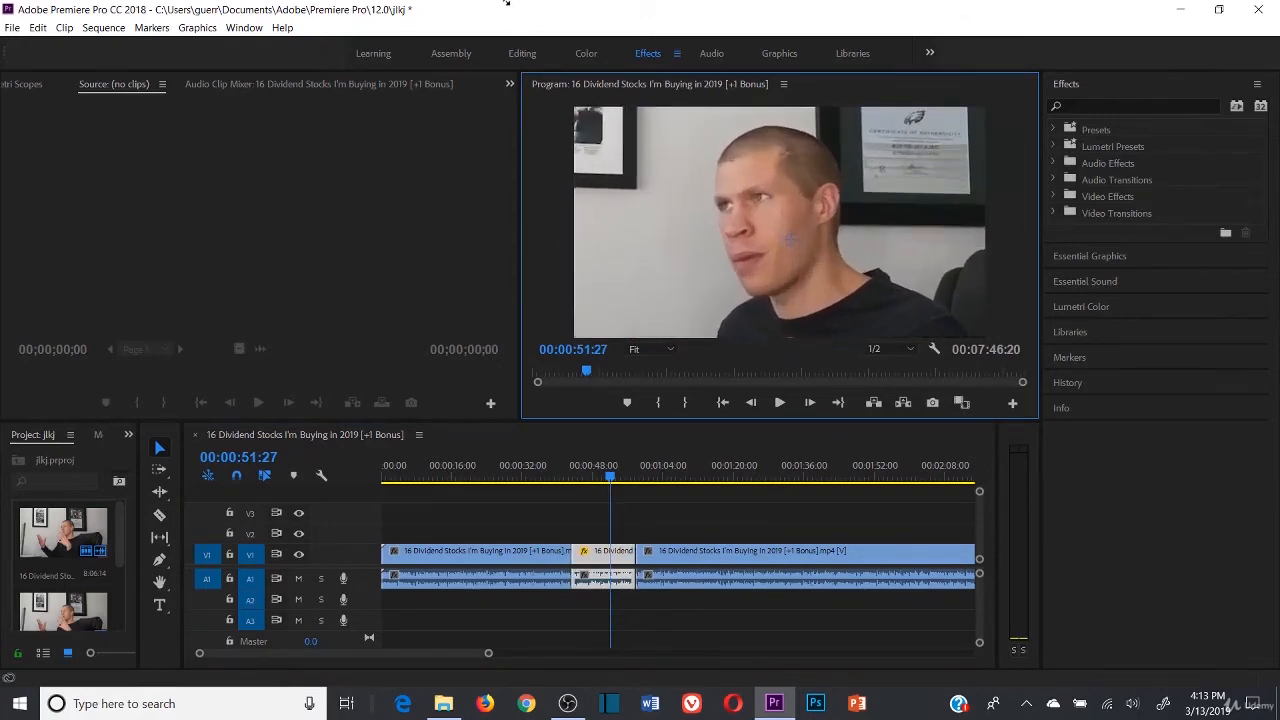
- Play the sequence from 00:00:30:15 through the close-up clip to review its cuts in and out, then deselect the clip
{"action": "left_click", "coordinate": [531, 477]}
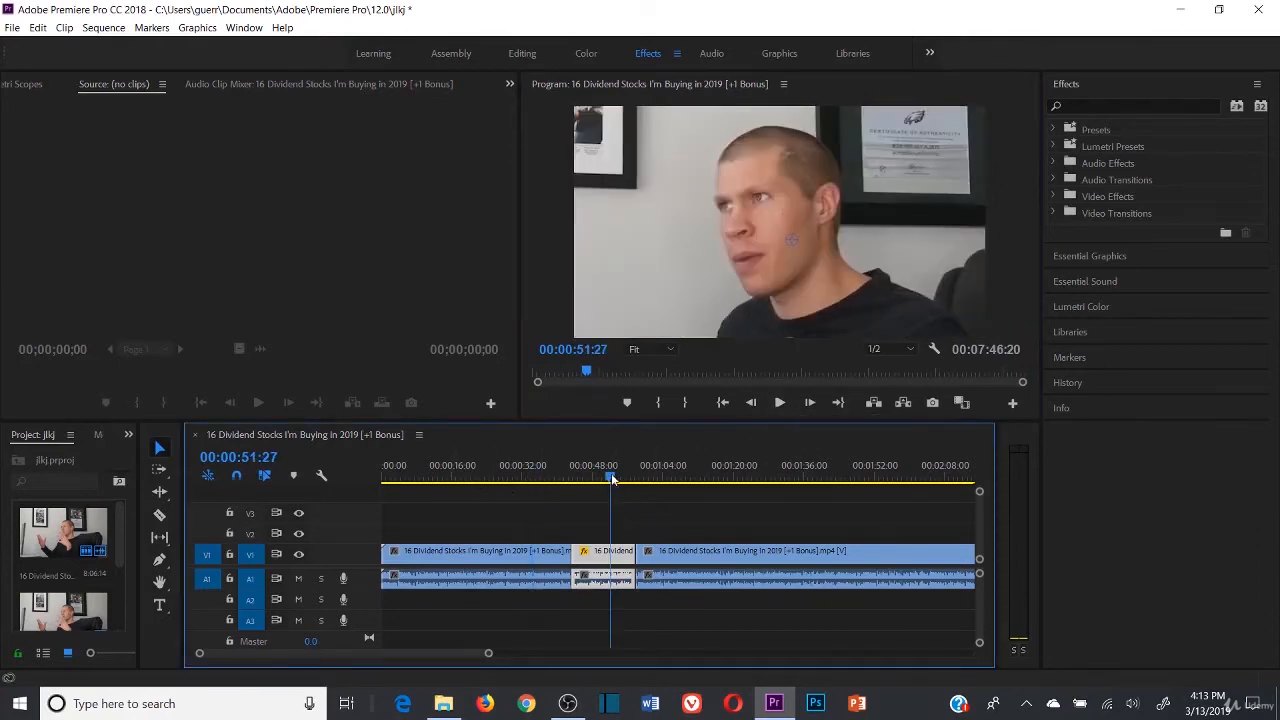
{"action": "left_click", "coordinate": [516, 473]}
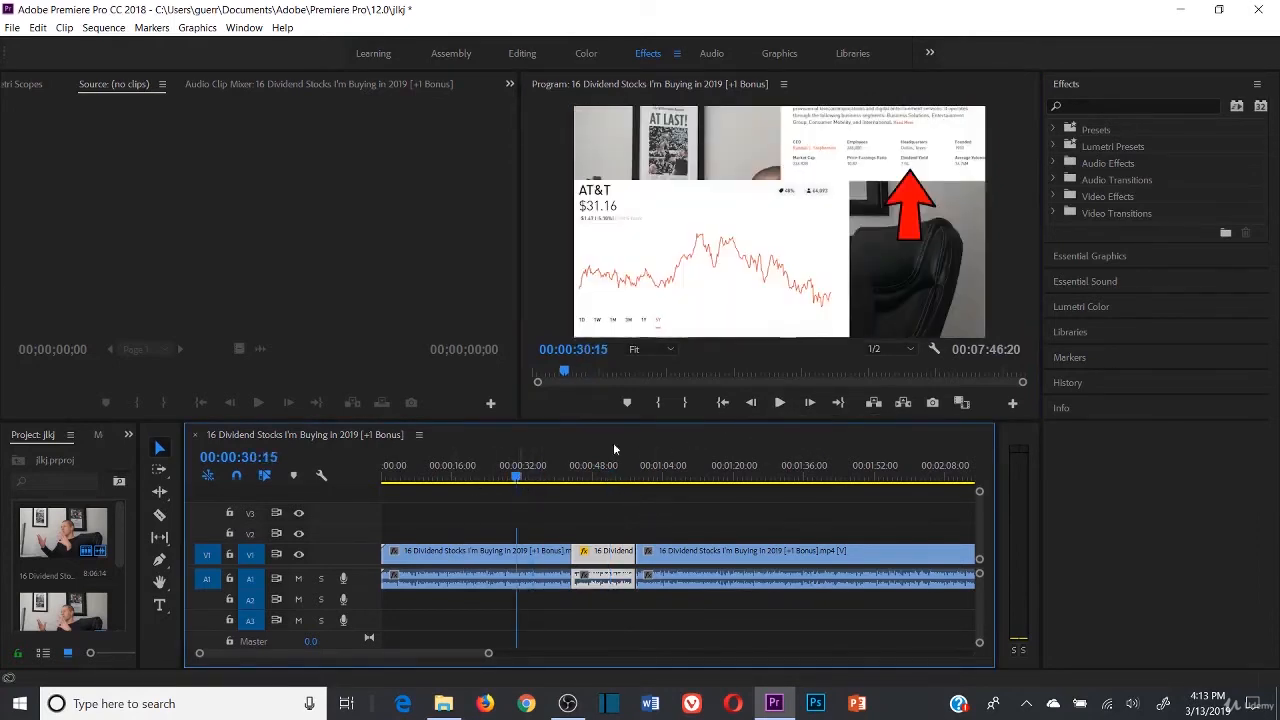
{"action": "left_click", "coordinate": [780, 403]}
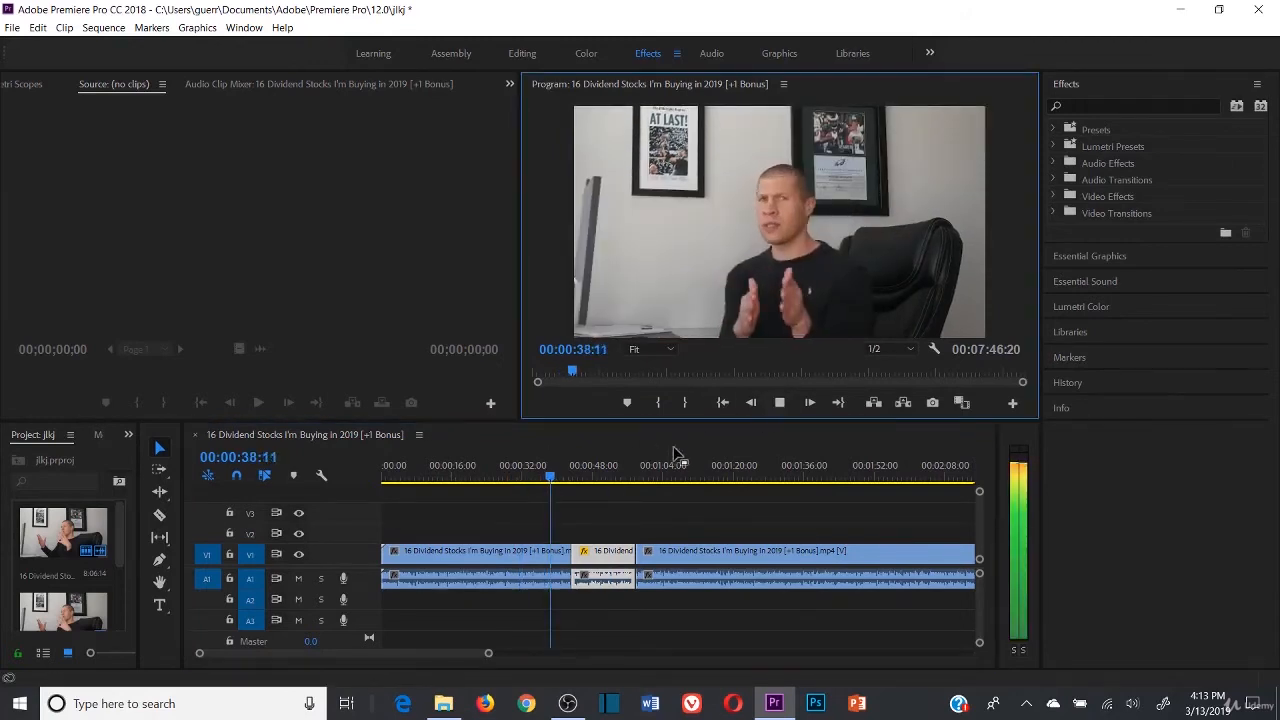
{"action": "left_click_drag", "start_coordinate": [488, 654], "coordinate": [464, 655]}
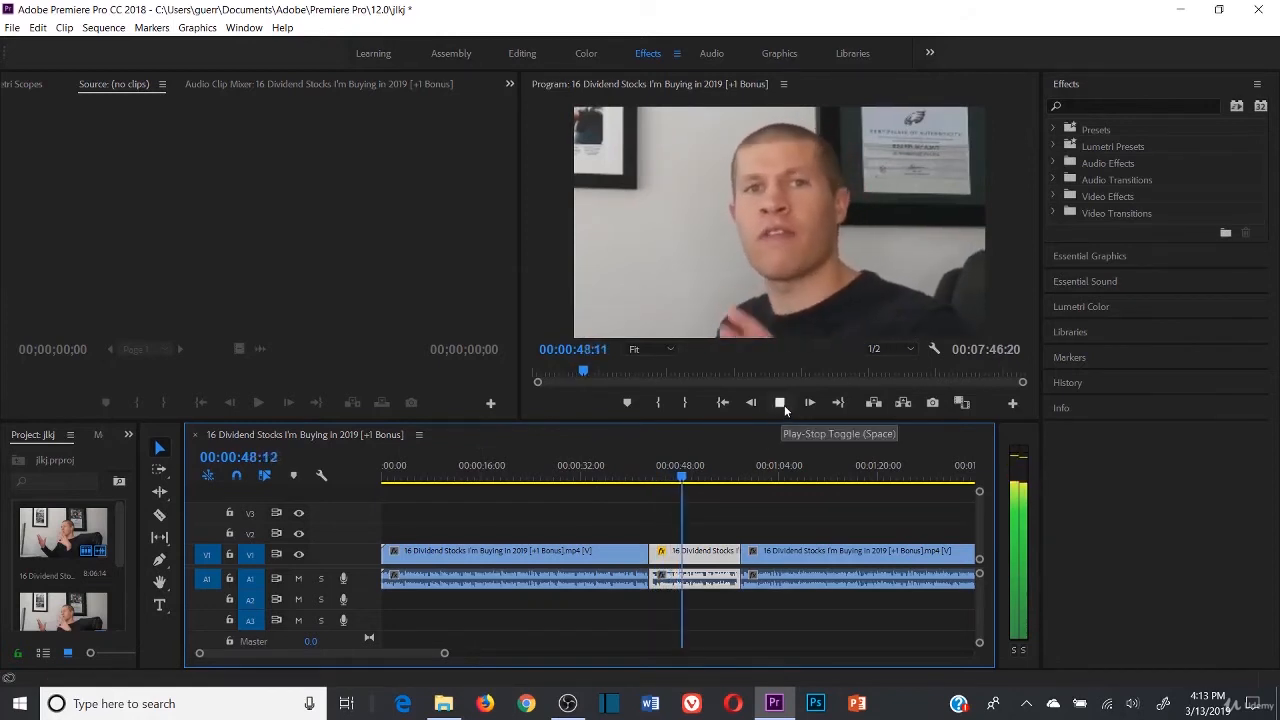
{"action": "left_click", "coordinate": [722, 475]}
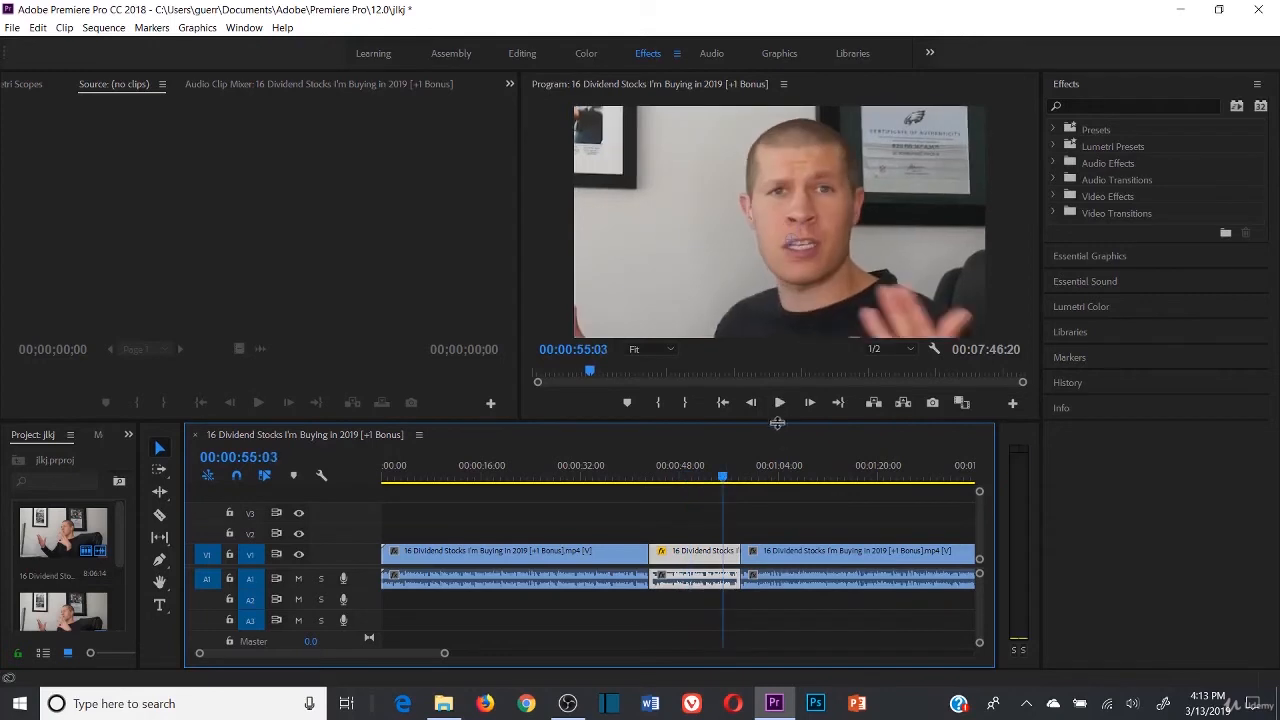
{"action": "left_click", "coordinate": [779, 404]}
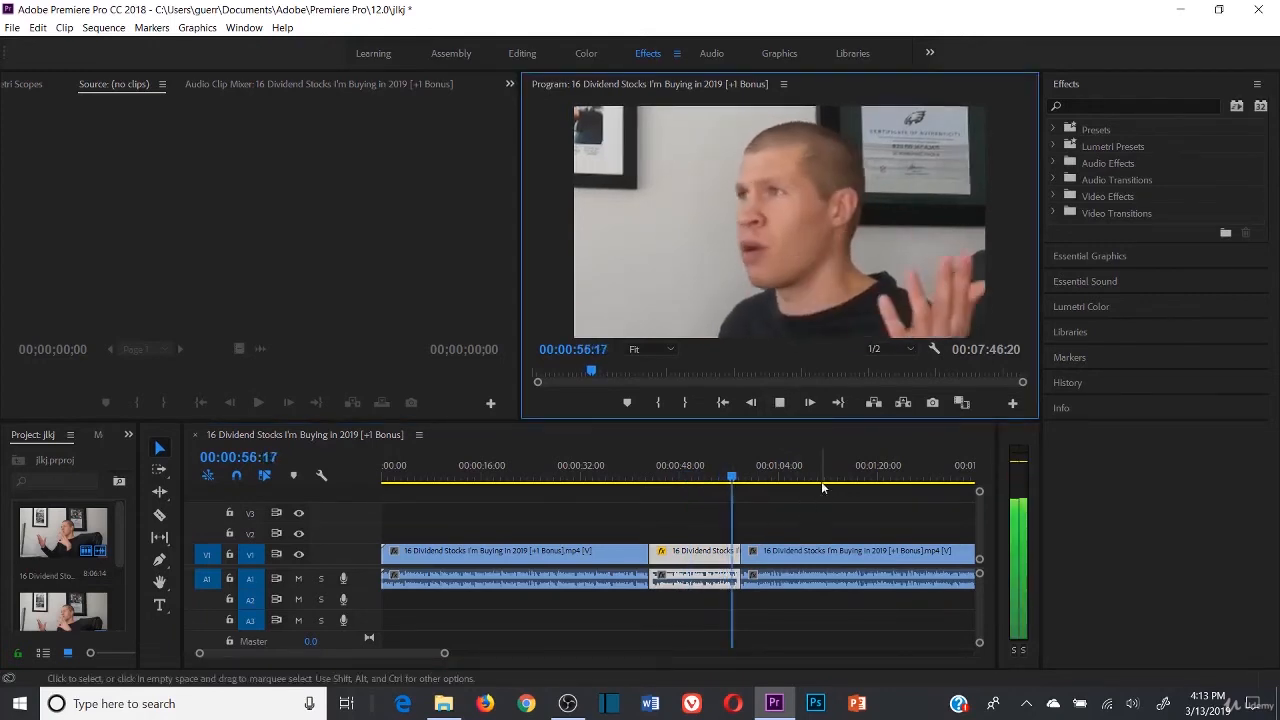
{"action": "left_click", "coordinate": [778, 401]}
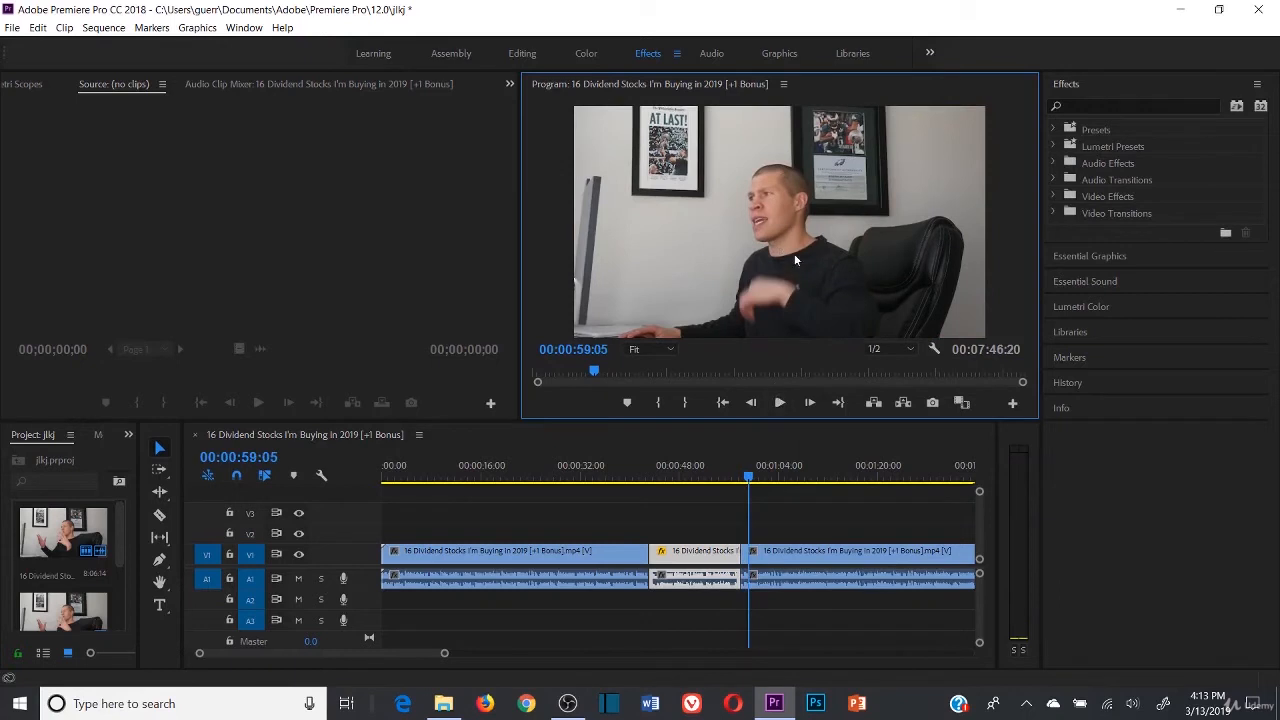
{"action": "left_click", "coordinate": [707, 516]}
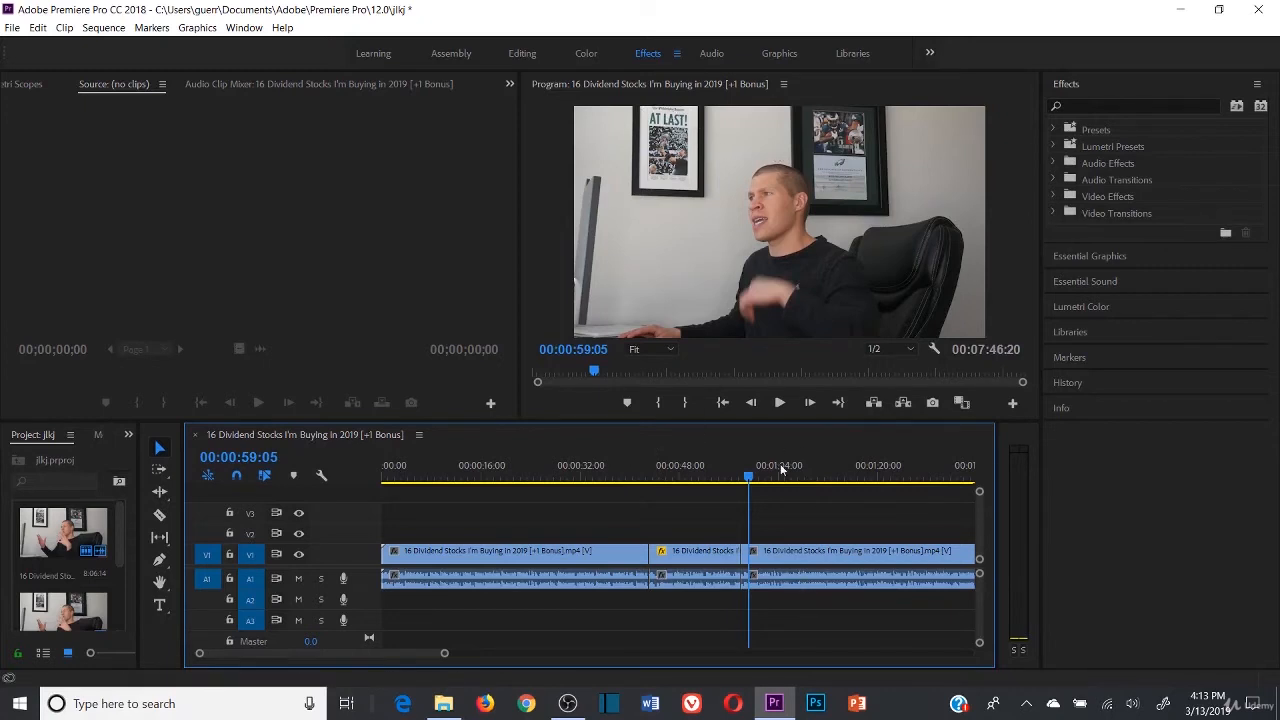
- Split the third clip with the Razor tool at 00:01:14:26 and about two seconds further on, then select the short piece between the cuts
{"action": "left_click", "coordinate": [846, 470]}
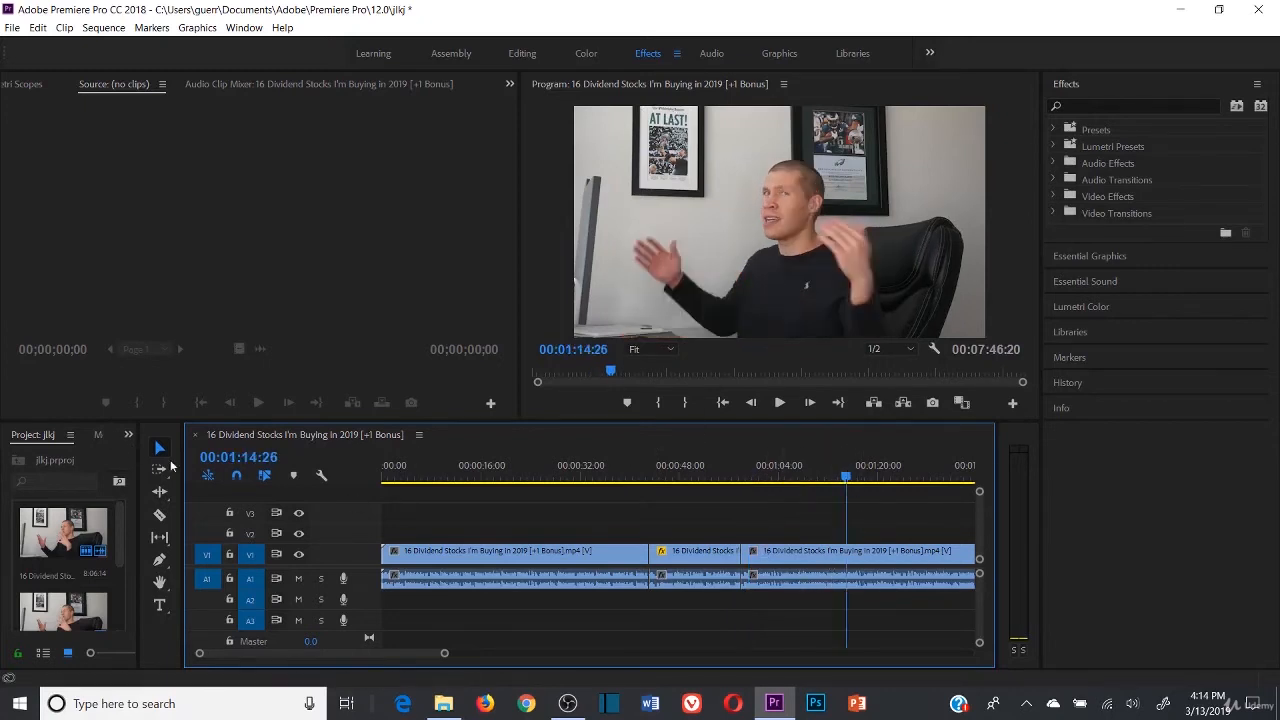
{"action": "left_click", "coordinate": [159, 514]}
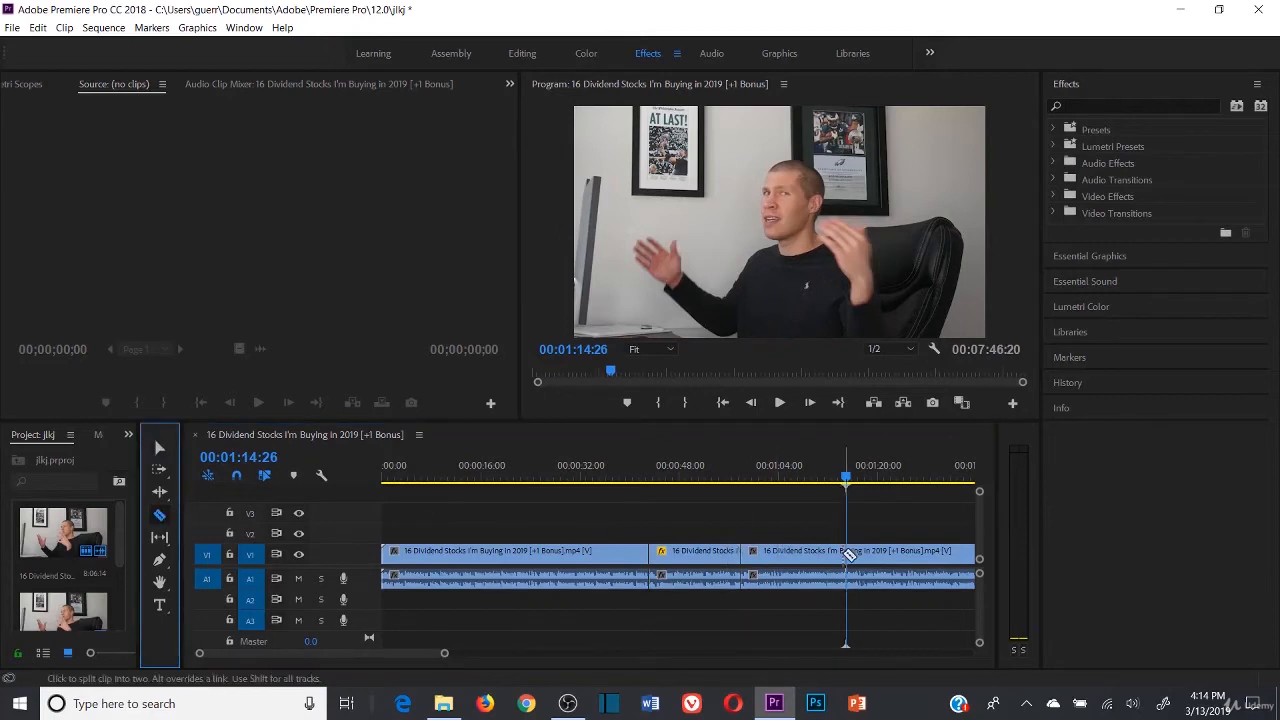
{"action": "left_click", "coordinate": [848, 553]}
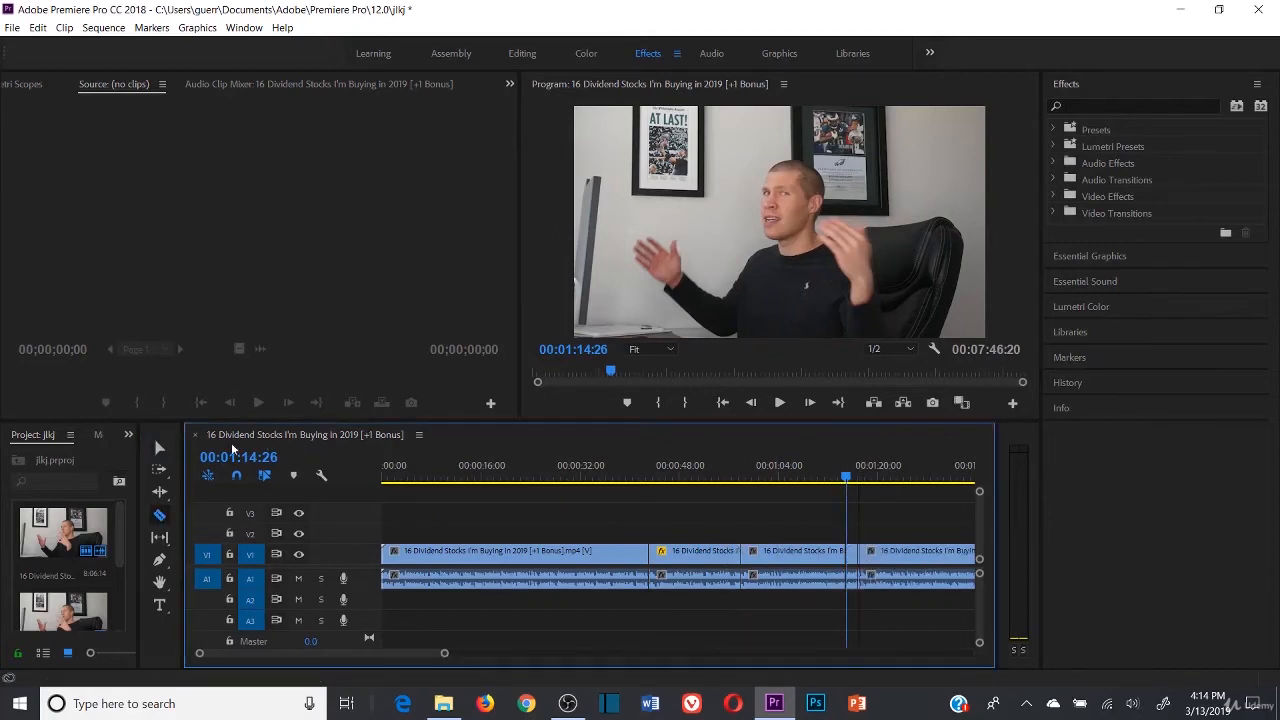
{"action": "left_click", "coordinate": [159, 450]}
{"action": "left_click", "coordinate": [848, 507]}
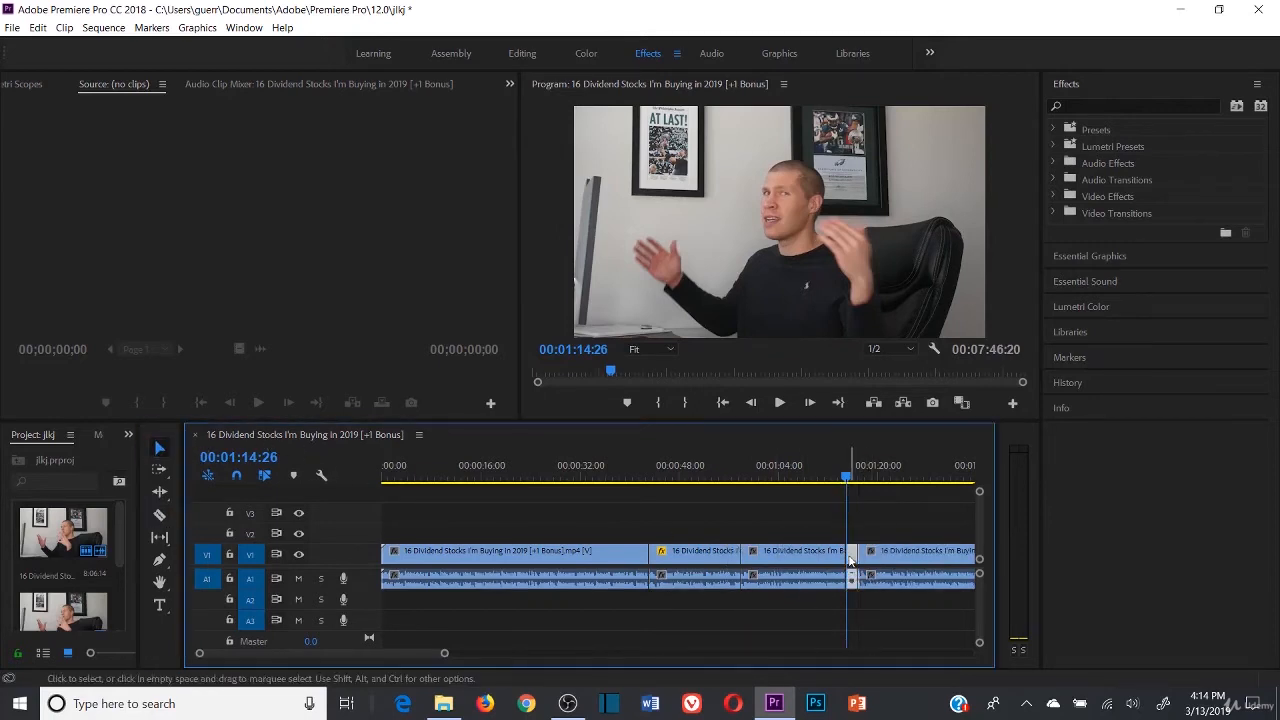
- At 00:01:15:16, scale up and reposition the short clip's picture so the framed "AT LAST!" newspaper on the wall fills the frame
{"action": "left_click", "coordinate": [852, 479]}
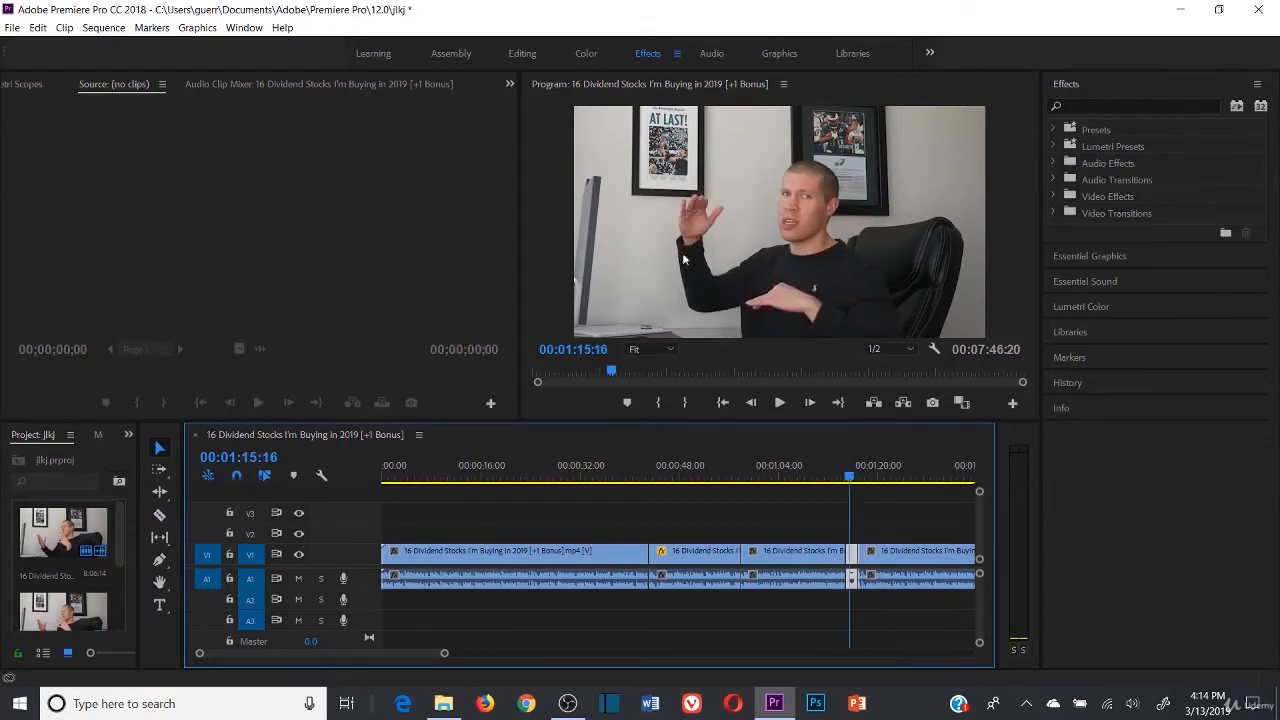
{"action": "left_click", "coordinate": [787, 302]}
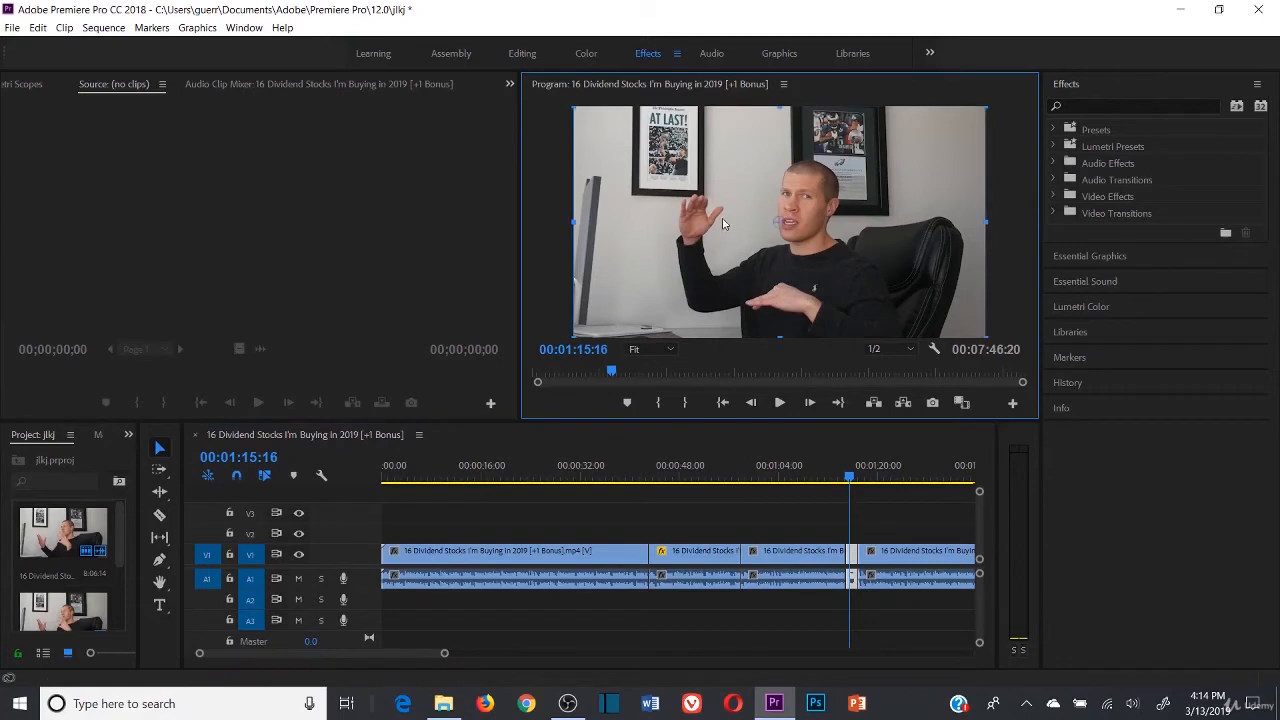
{"action": "left_click_drag", "start_coordinate": [723, 223], "coordinate": [763, 297]}
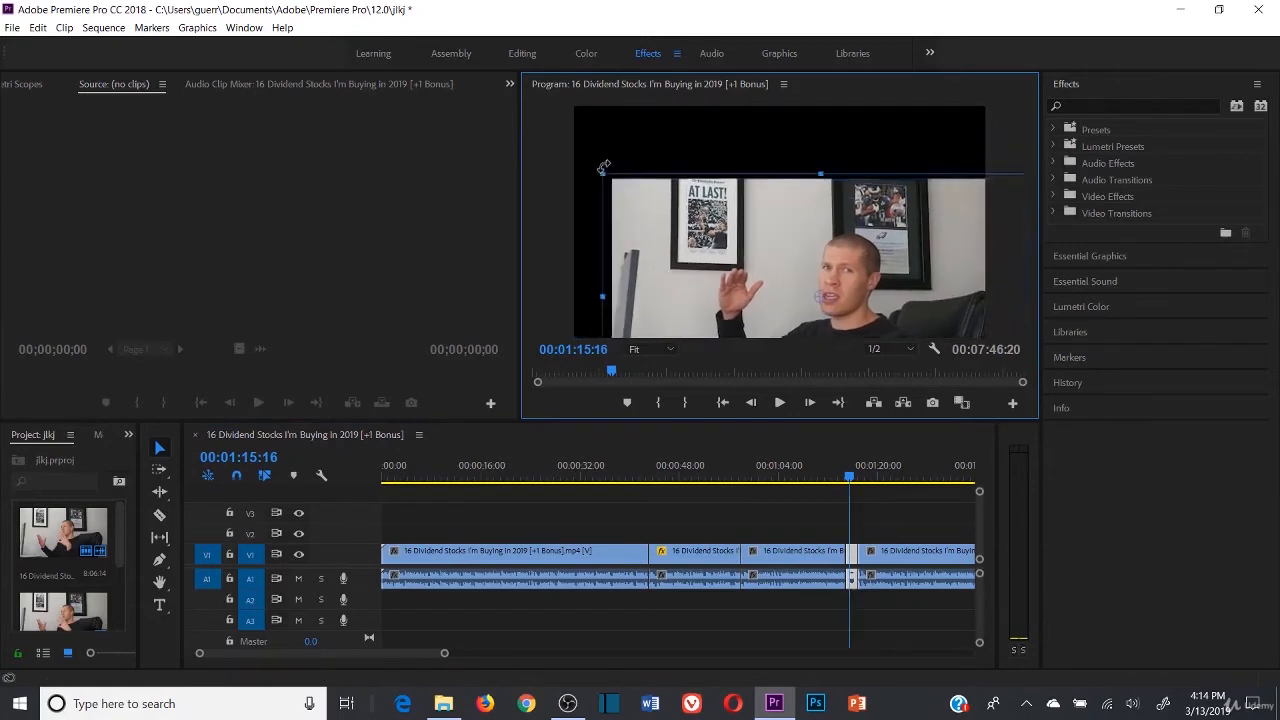
{"action": "left_click_drag", "start_coordinate": [603, 173], "coordinate": [330, 22]}
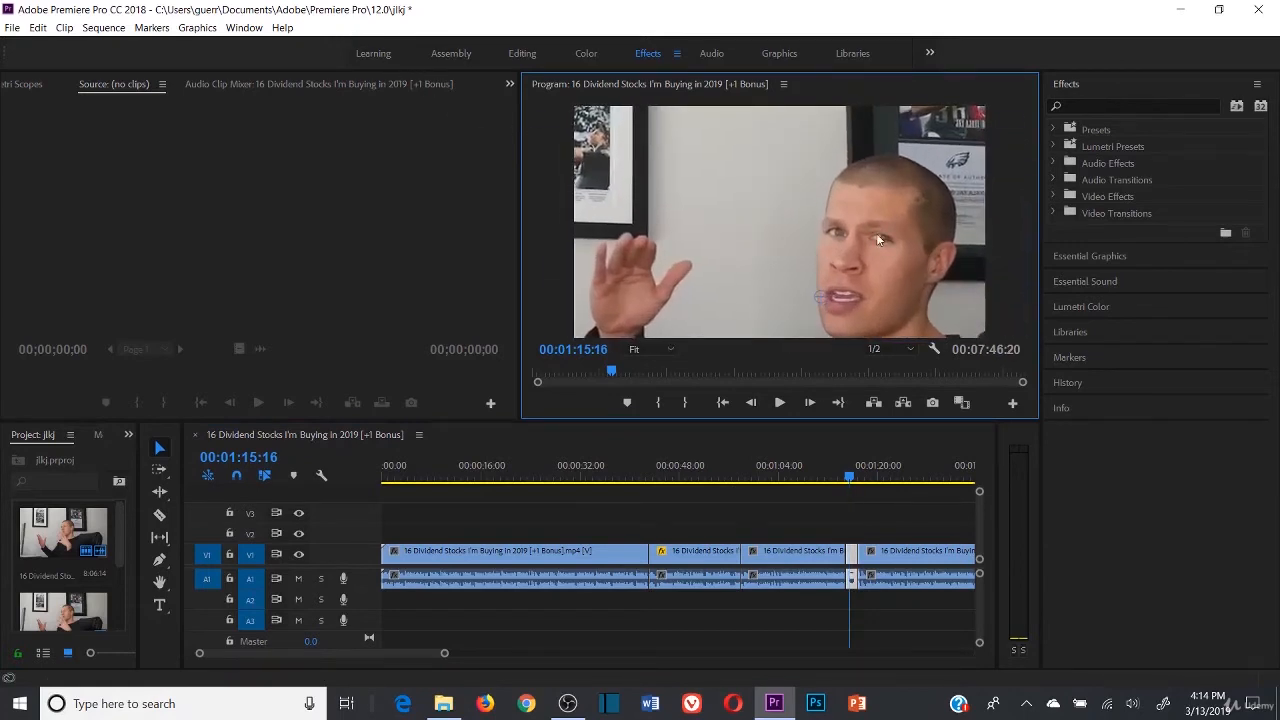
{"action": "left_click_drag", "start_coordinate": [876, 233], "coordinate": [1046, 328]}
{"action": "left_click_drag", "start_coordinate": [671, 184], "coordinate": [714, 193]}
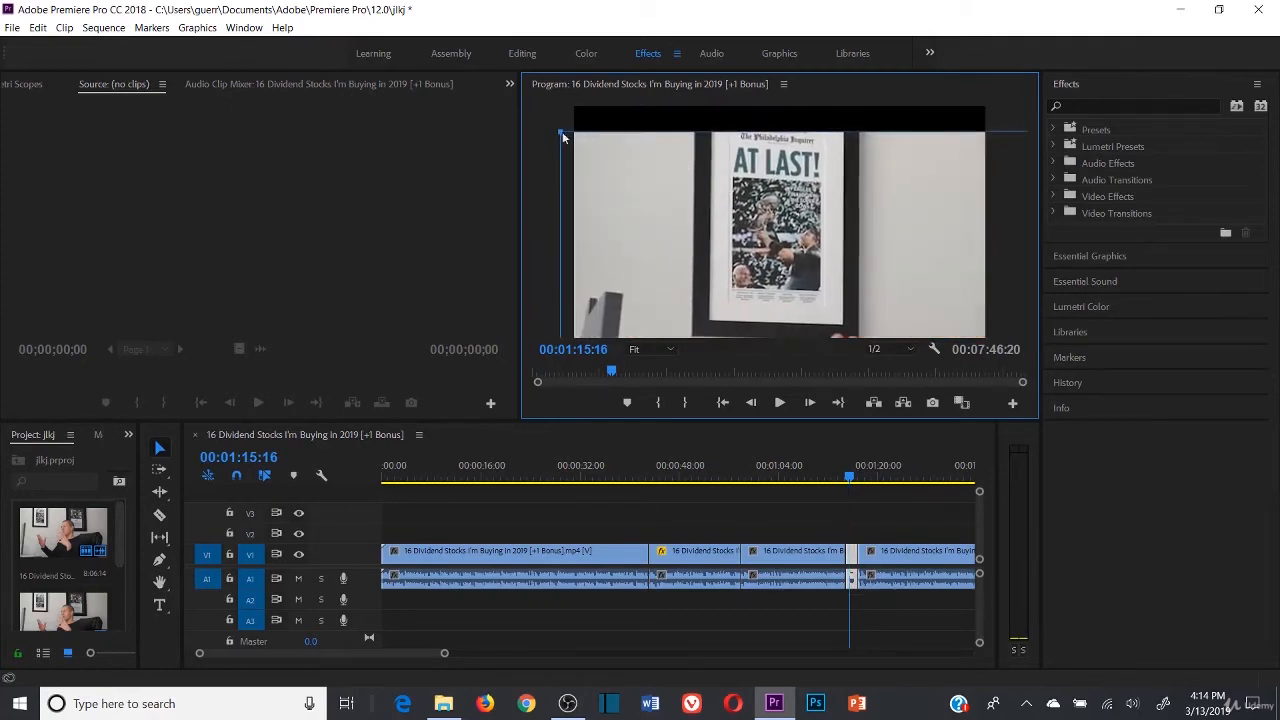
{"action": "left_click_drag", "start_coordinate": [562, 136], "coordinate": [529, 69]}
{"action": "left_click_drag", "start_coordinate": [722, 202], "coordinate": [776, 222]}
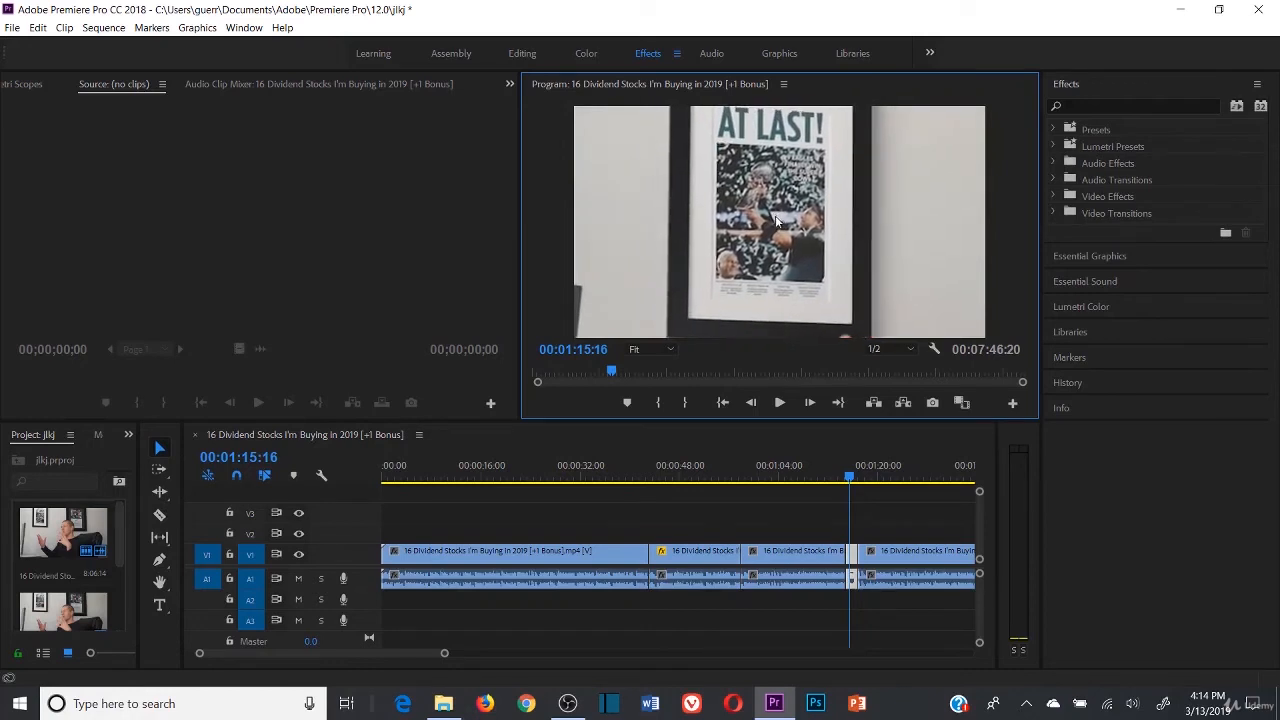
- Play the sequence from 00:01:13:04 past the newspaper close-up to review the cut, and clear the clip selection
{"action": "left_click", "coordinate": [836, 470]}
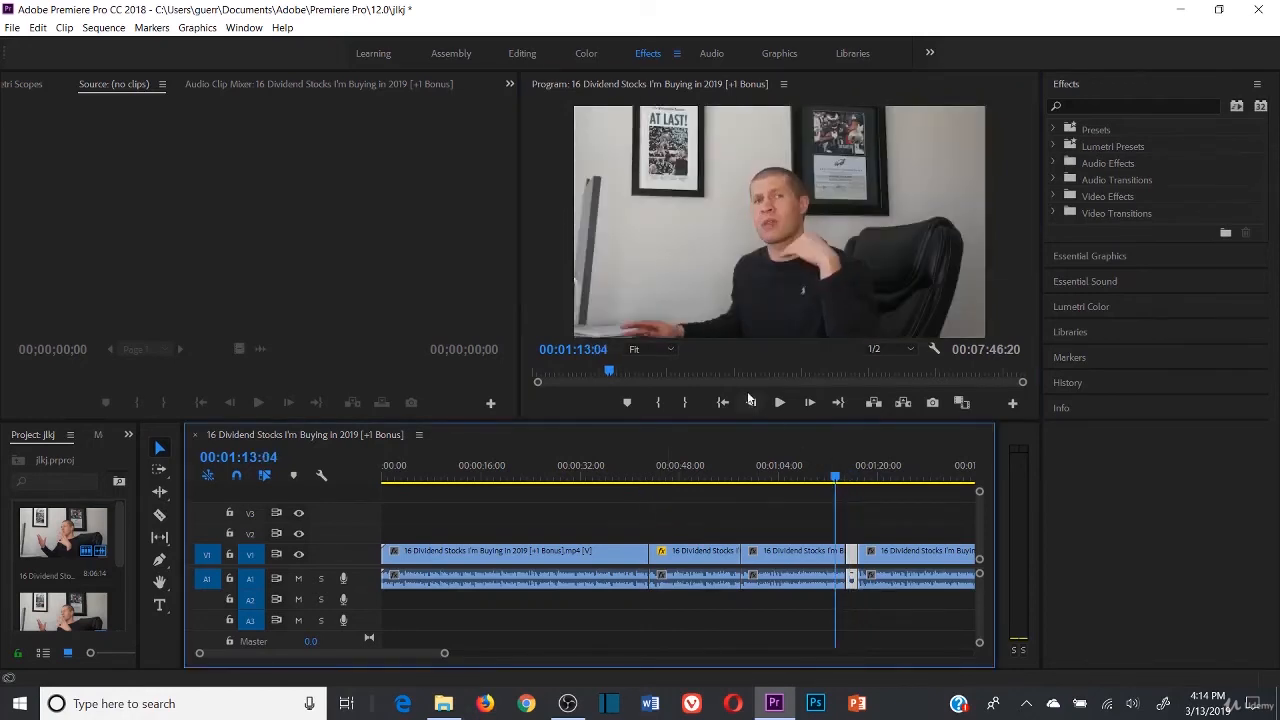
{"action": "left_click", "coordinate": [780, 402]}
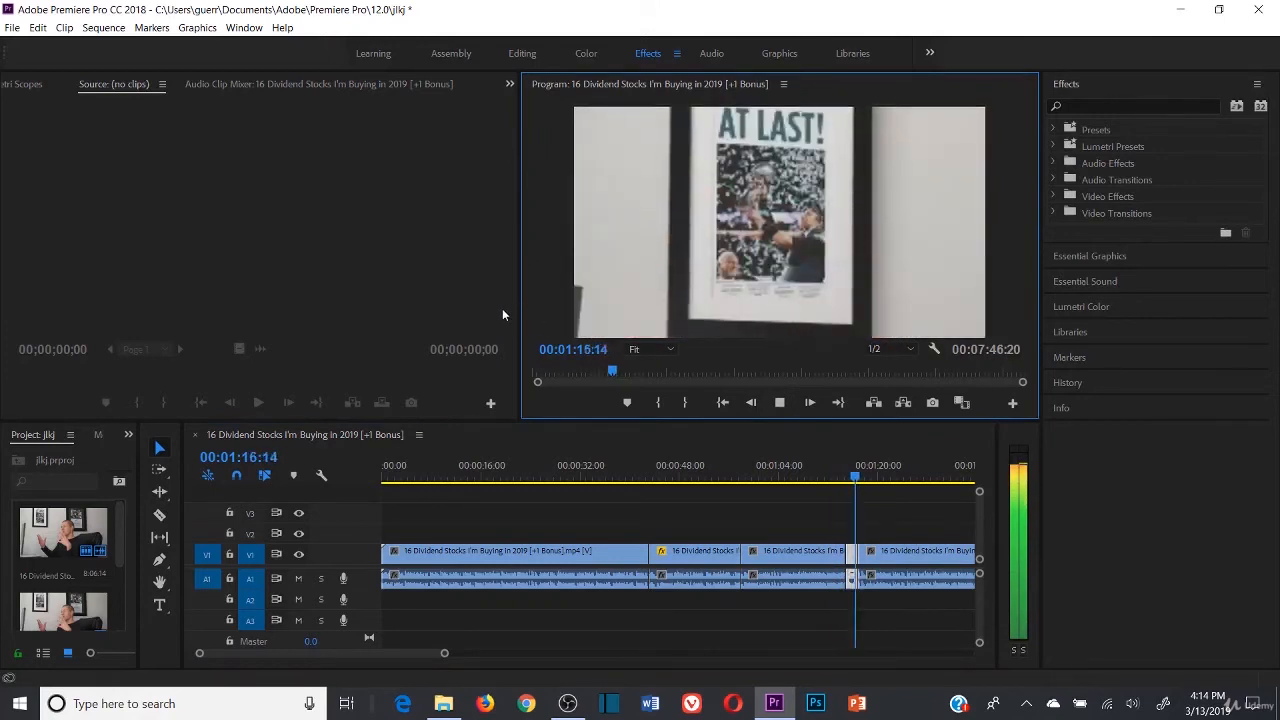
{"action": "left_click", "coordinate": [782, 402]}
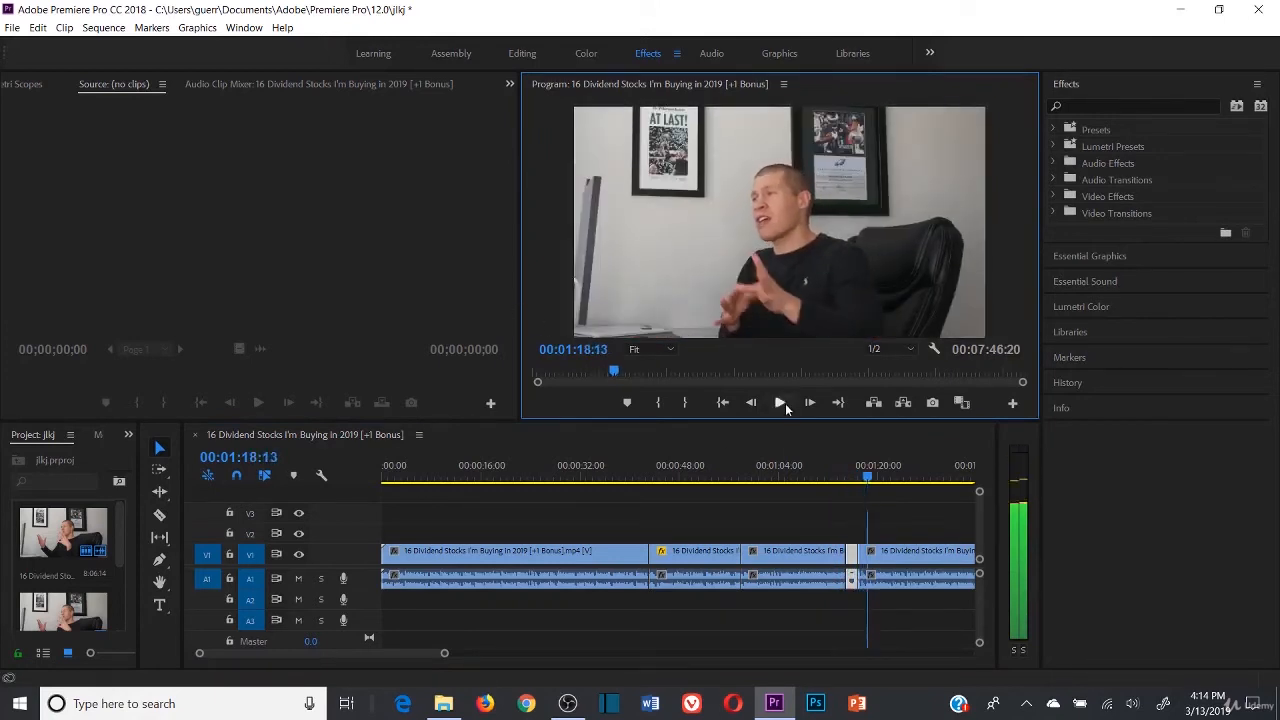
{"action": "left_click", "coordinate": [782, 514]}
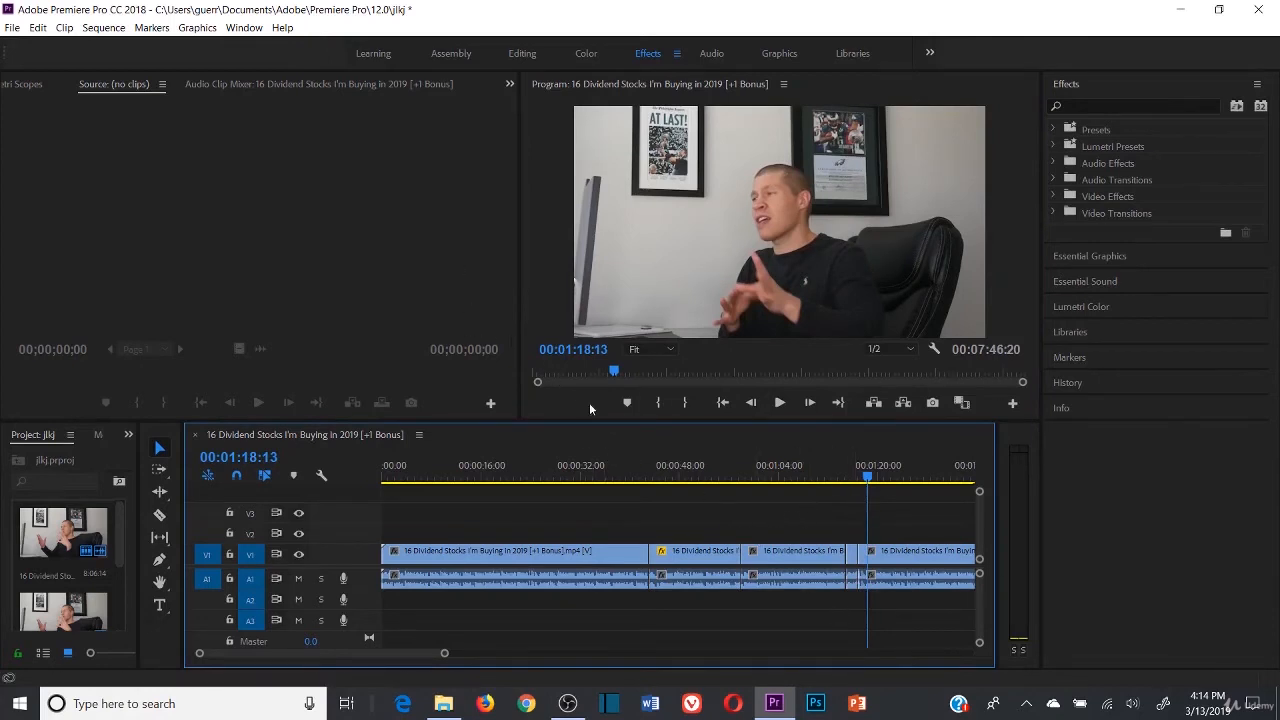
{"action": "left_click", "coordinate": [101, 602]}
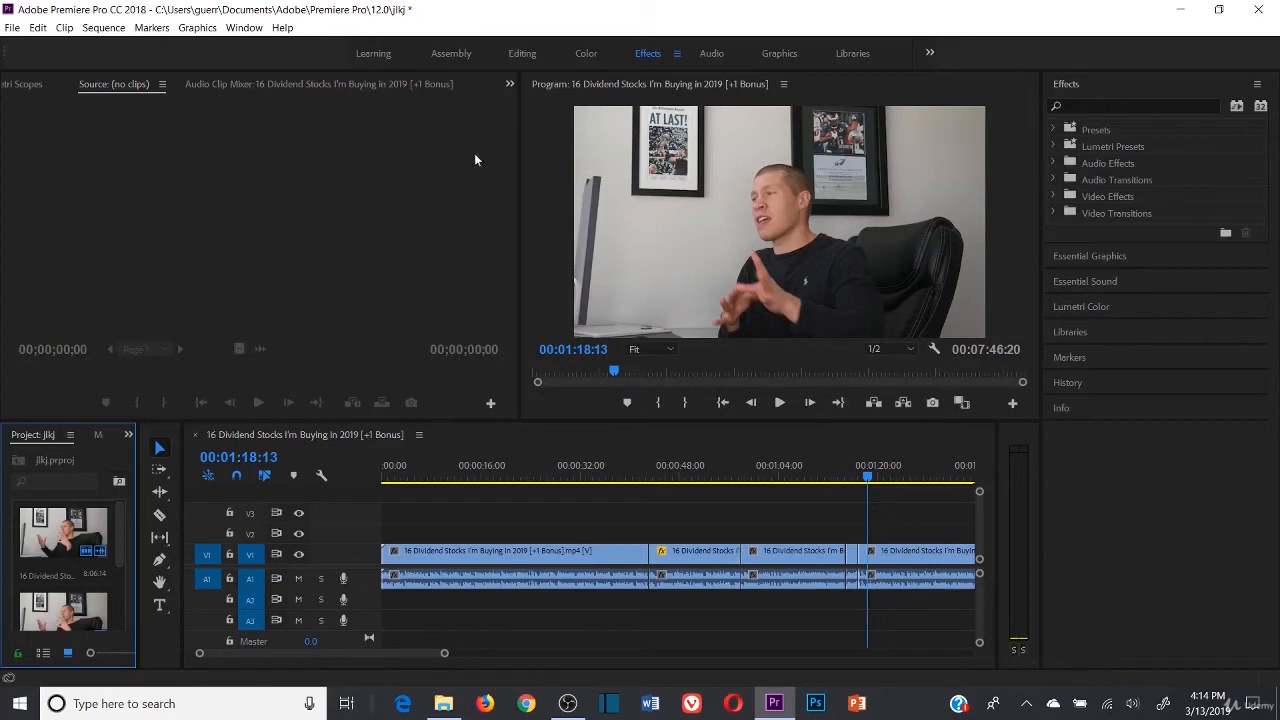
{"action": "left_click", "coordinate": [509, 533]}
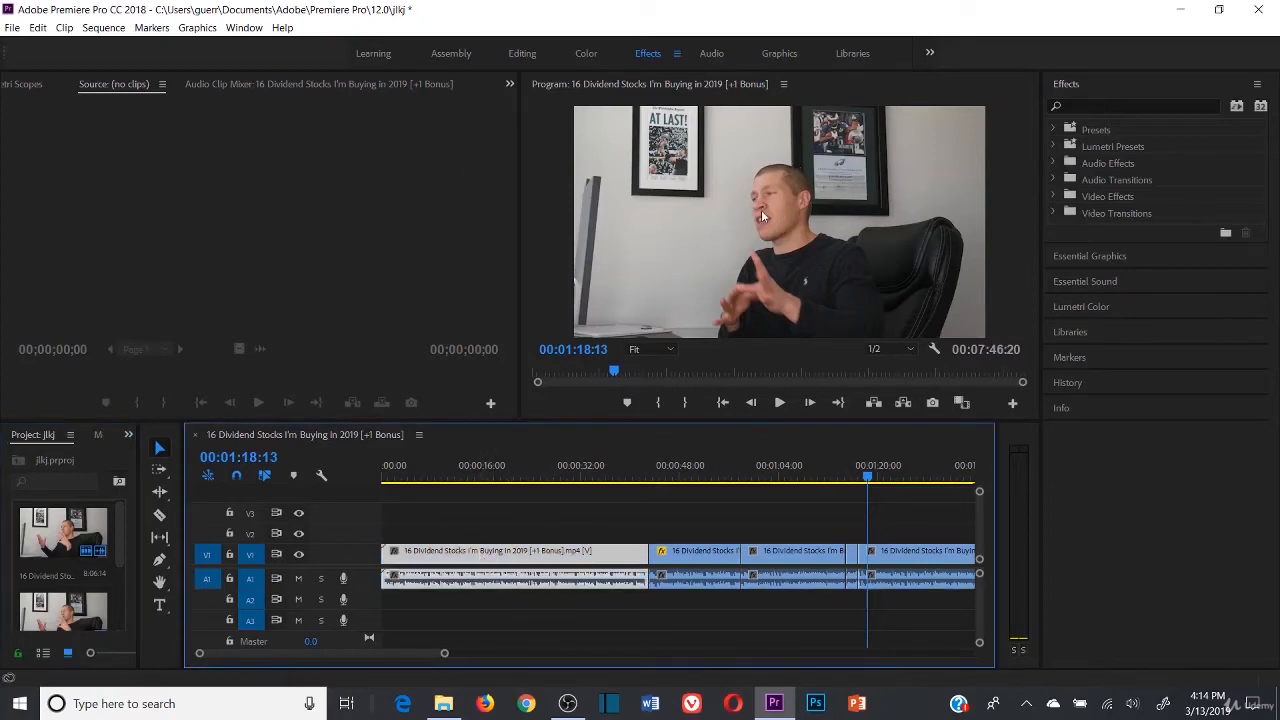
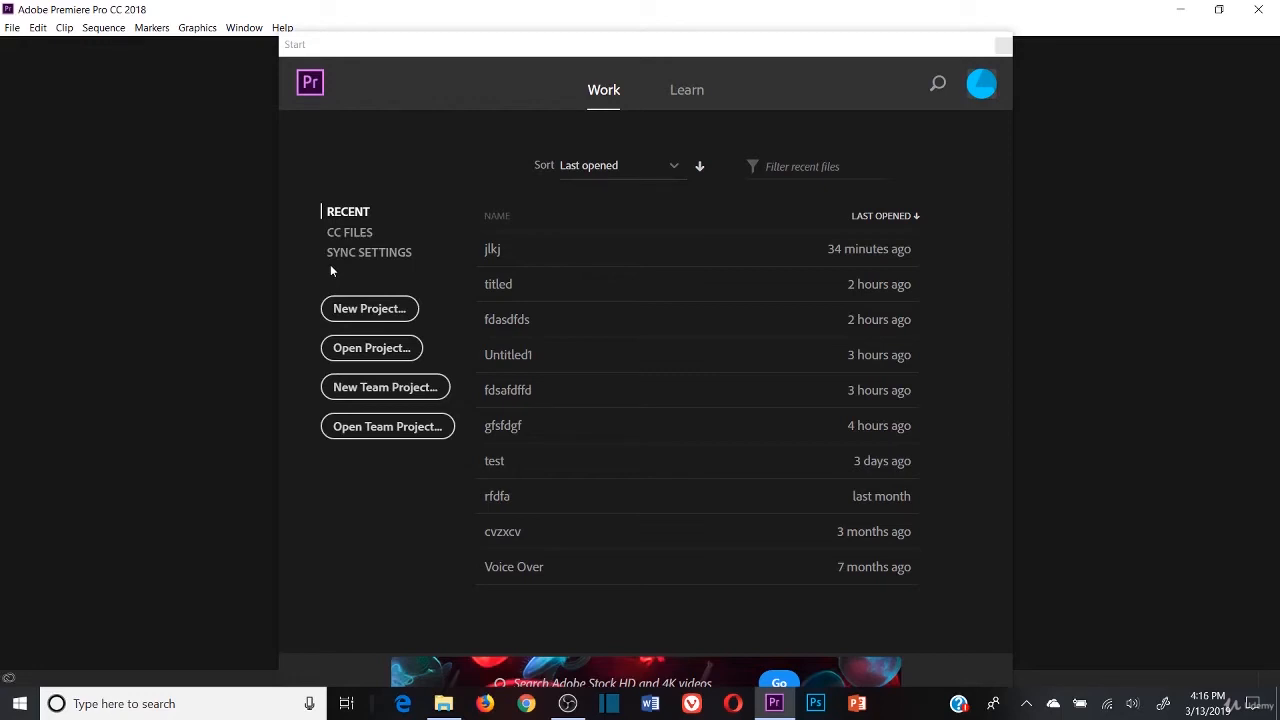
- Create a new project named fgsfdgsfdgf with the default settings
{"action": "left_click", "coordinate": [355, 310]}
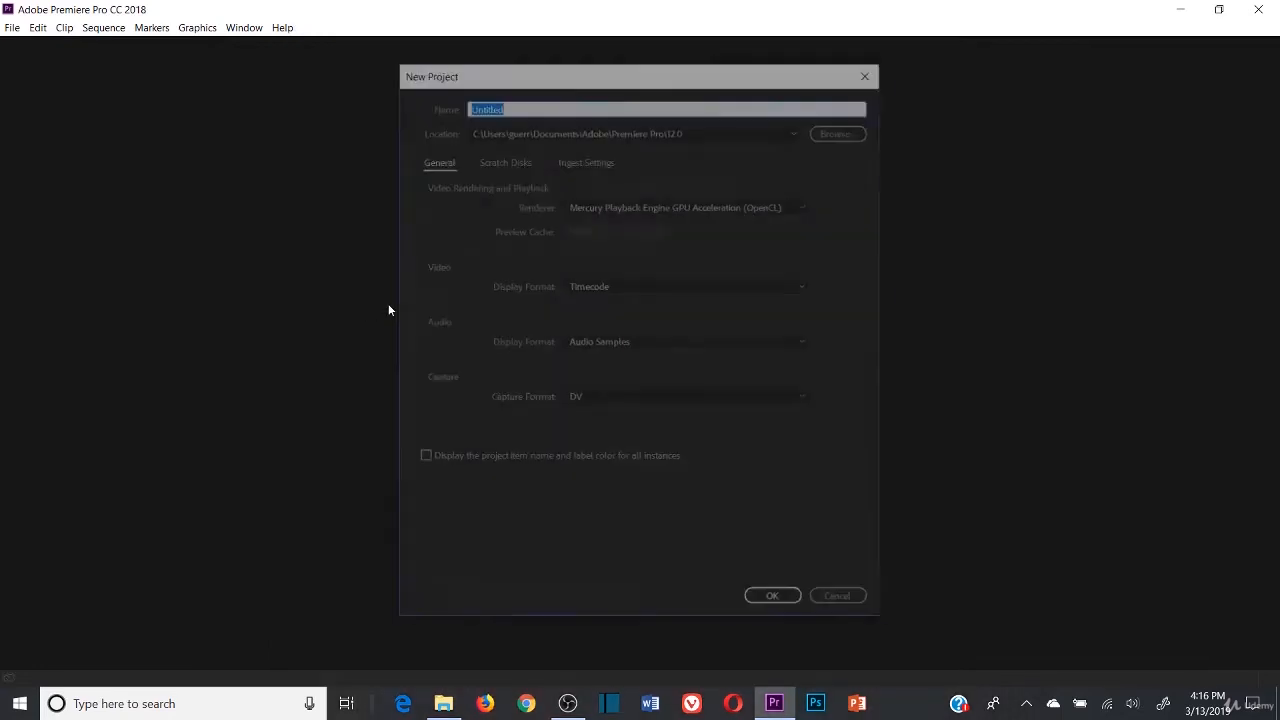
{"action": "type", "text": "fgsfdgsfdgf"}
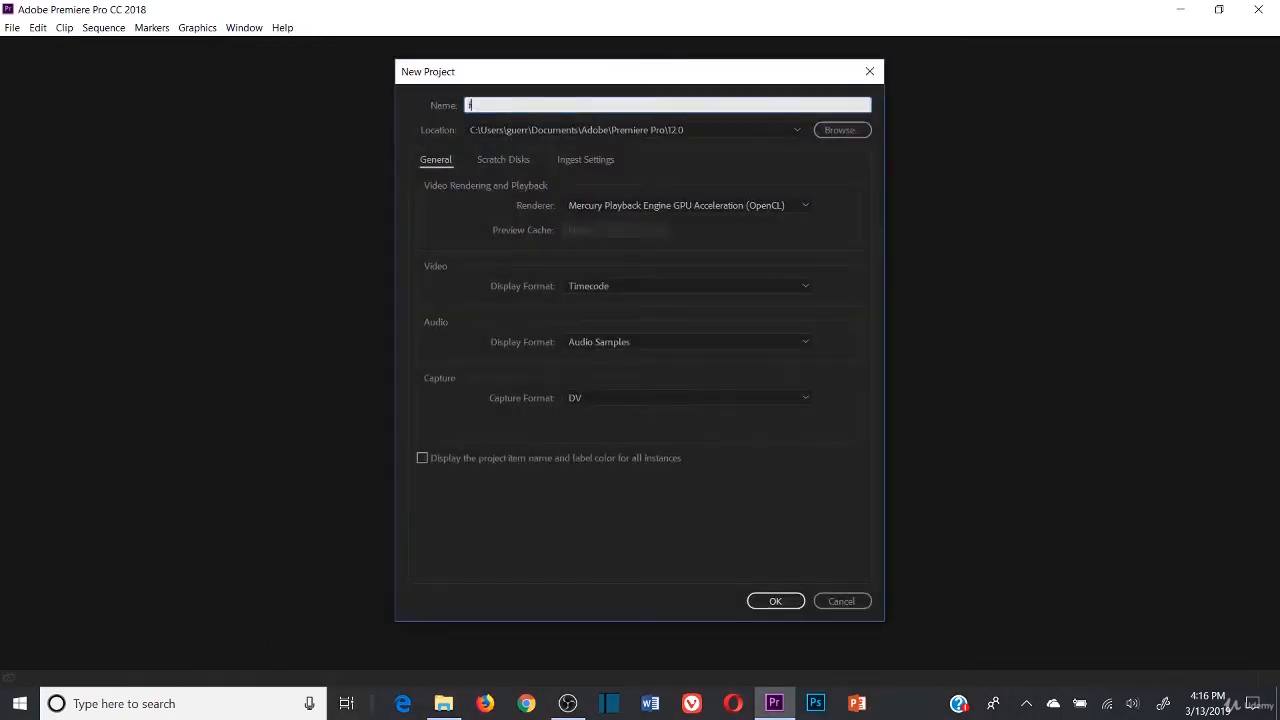
{"action": "left_click", "coordinate": [764, 601]}
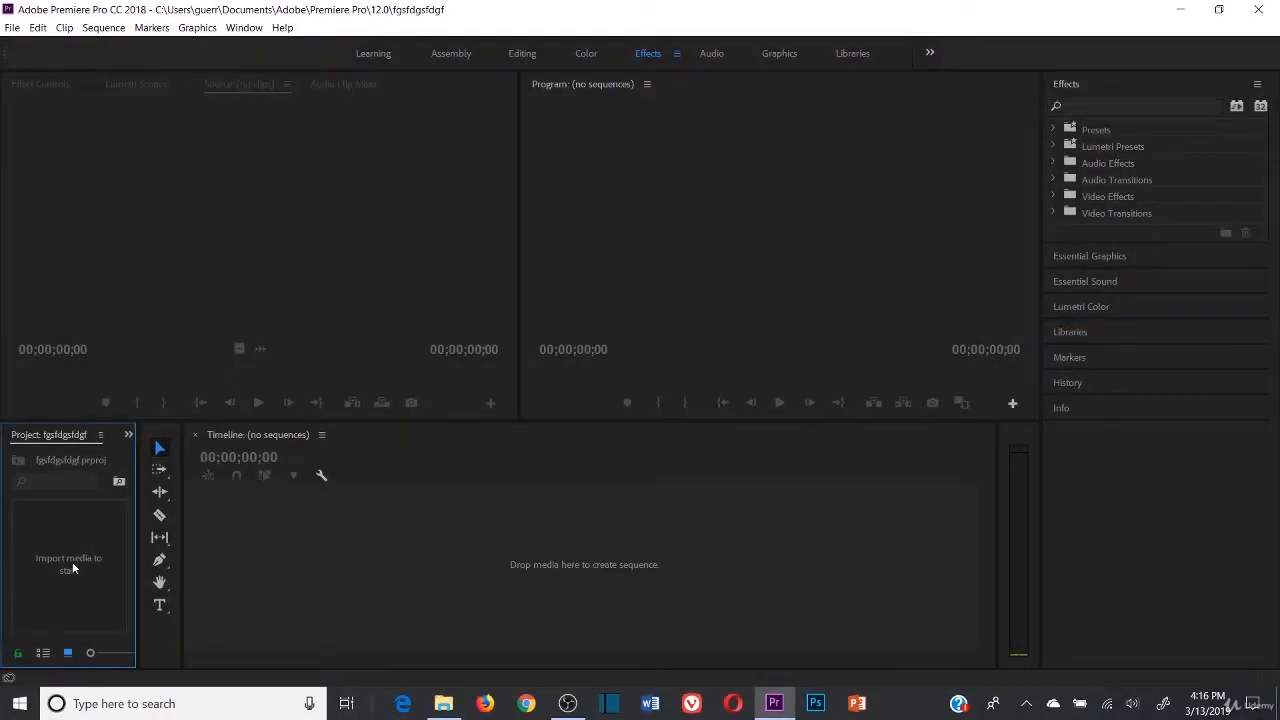
- Import the "6 Lessons from Mark Cuban in 6 Days" image from Downloads and create a sequence from it on the timeline
{"action": "double_click", "coordinate": [72, 566]}
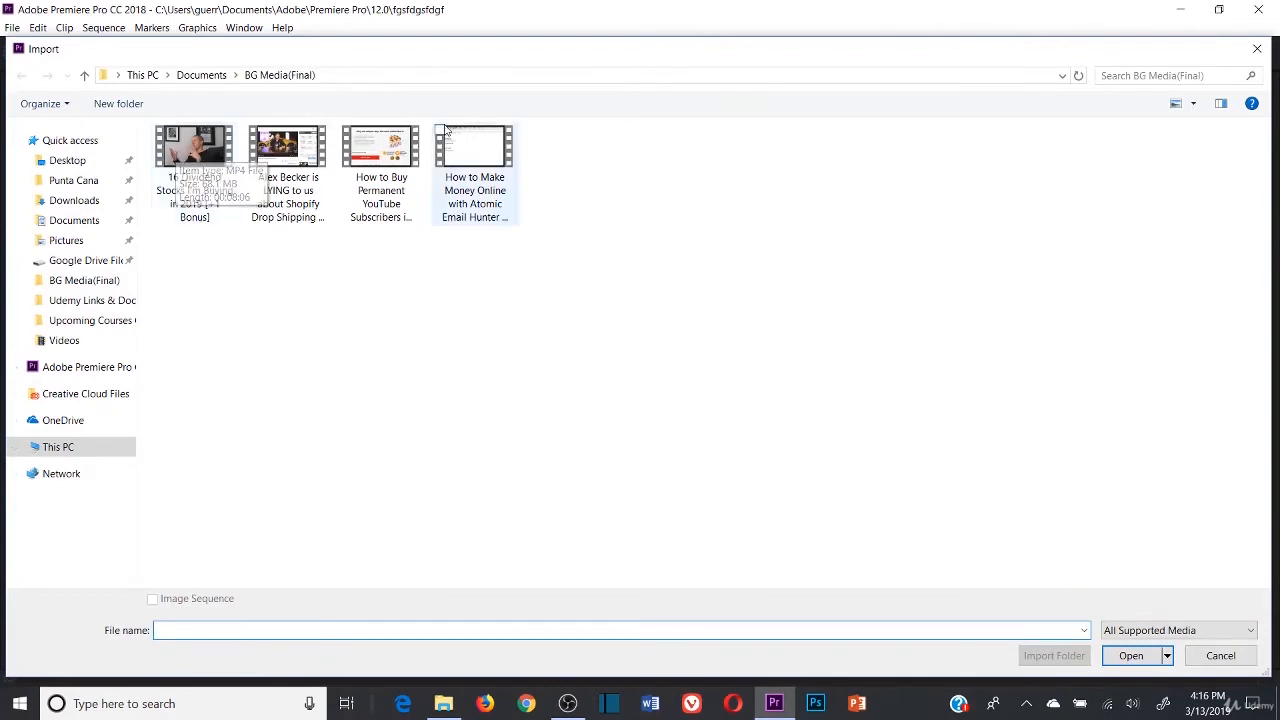
{"action": "left_click", "coordinate": [70, 203]}
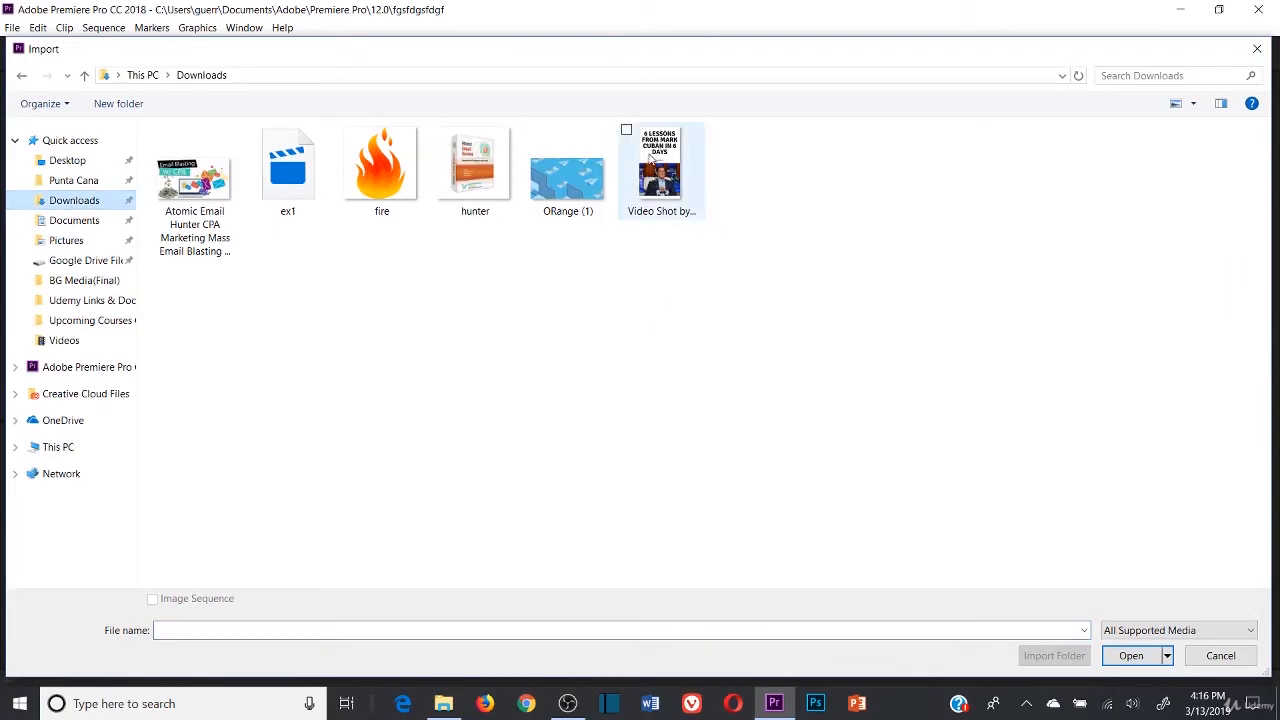
{"action": "double_click", "coordinate": [666, 168]}
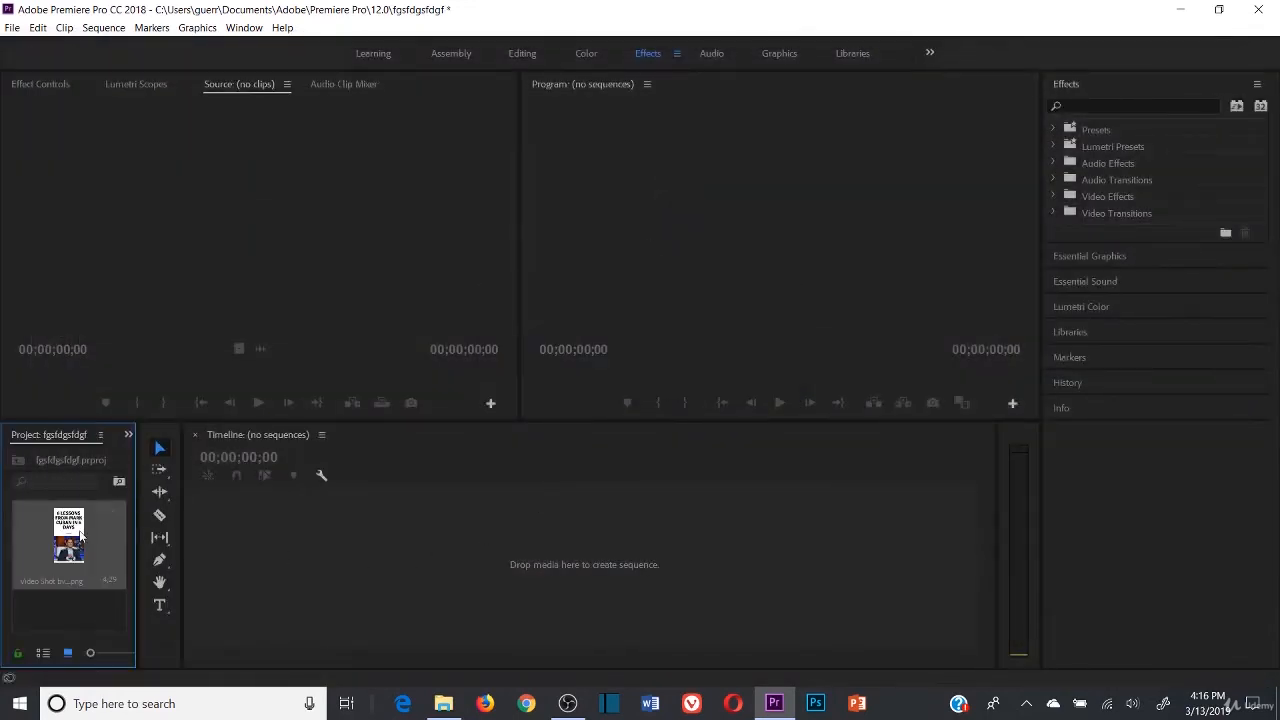
{"action": "left_click_drag", "start_coordinate": [73, 537], "coordinate": [292, 550]}
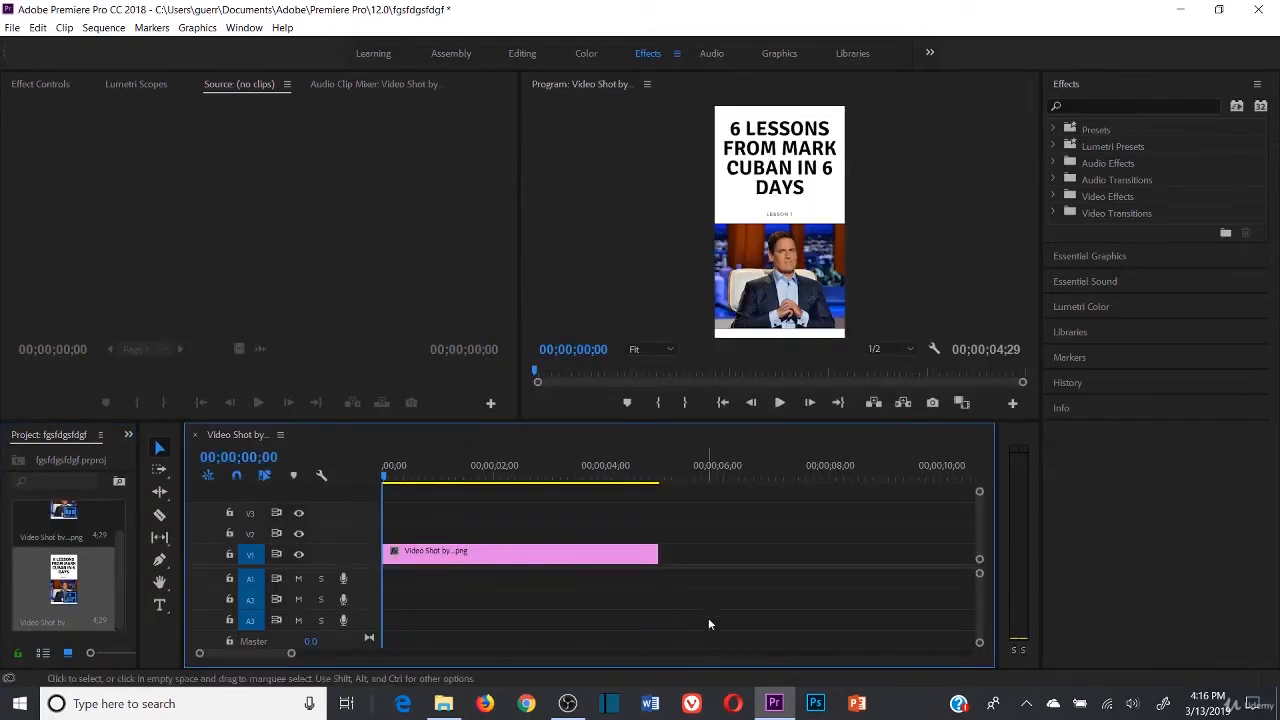
{"action": "left_click_drag", "start_coordinate": [292, 657], "coordinate": [263, 655]}
- Import the video "16 Dividend Stocks I'm Buying in 2019 [+1 Bonus]" from the BG Media(Final) folder
{"action": "double_click", "coordinate": [91, 543]}
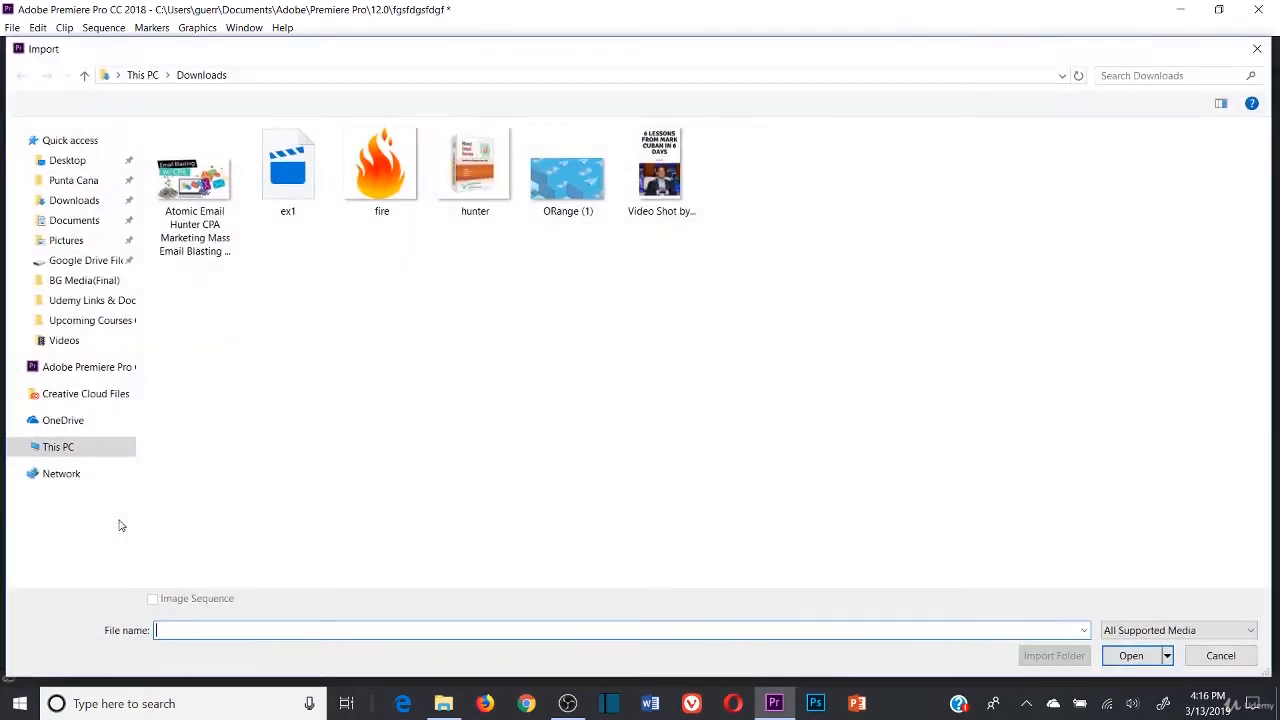
{"action": "left_click", "coordinate": [88, 280]}
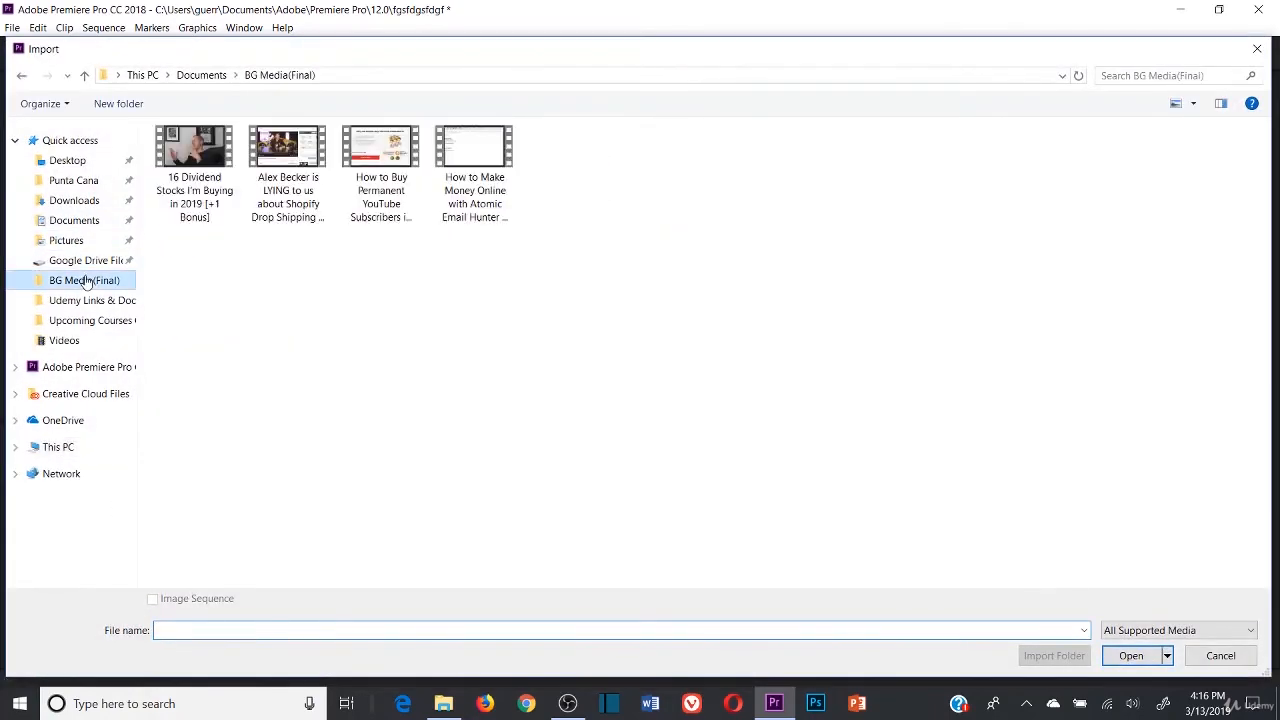
{"action": "double_click", "coordinate": [197, 144]}
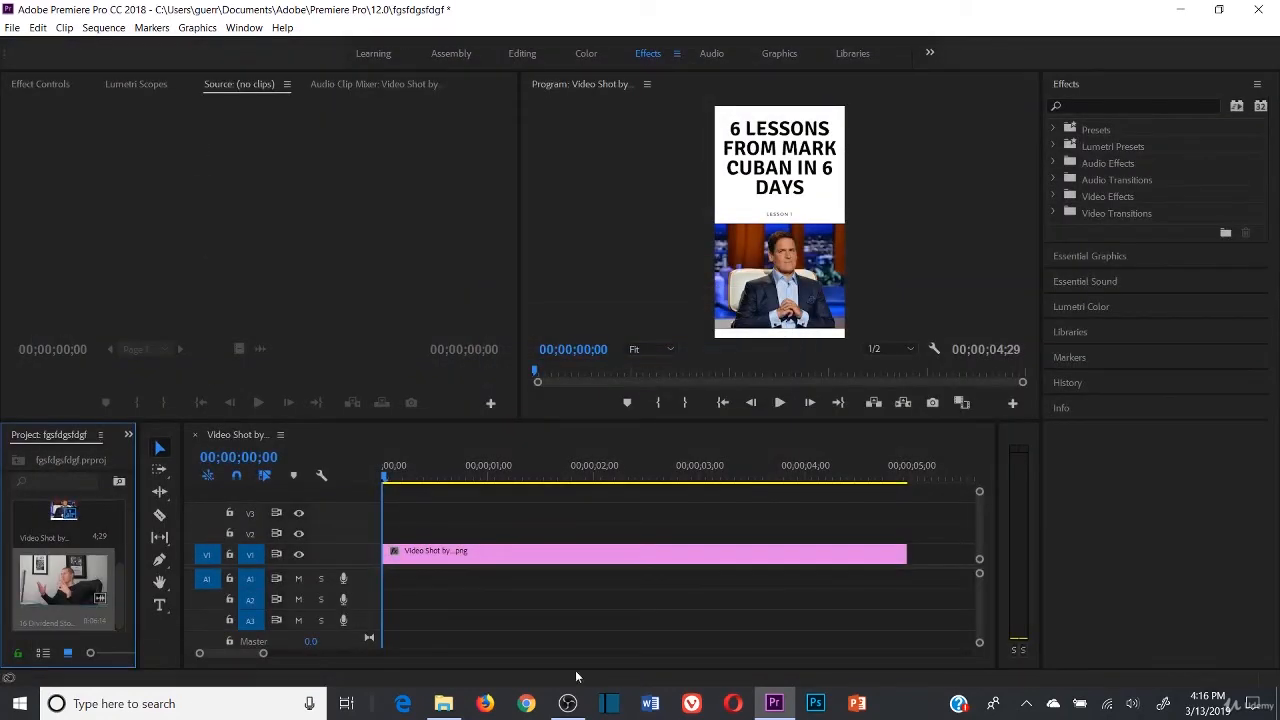
- Place the dividend stocks video on track V2 directly after the image and move the playhead to 00;00;05;18
{"action": "left_click_drag", "start_coordinate": [262, 653], "coordinate": [338, 653]}
{"action": "left_click_drag", "start_coordinate": [92, 586], "coordinate": [518, 538]}
{"action": "left_click", "coordinate": [528, 474]}
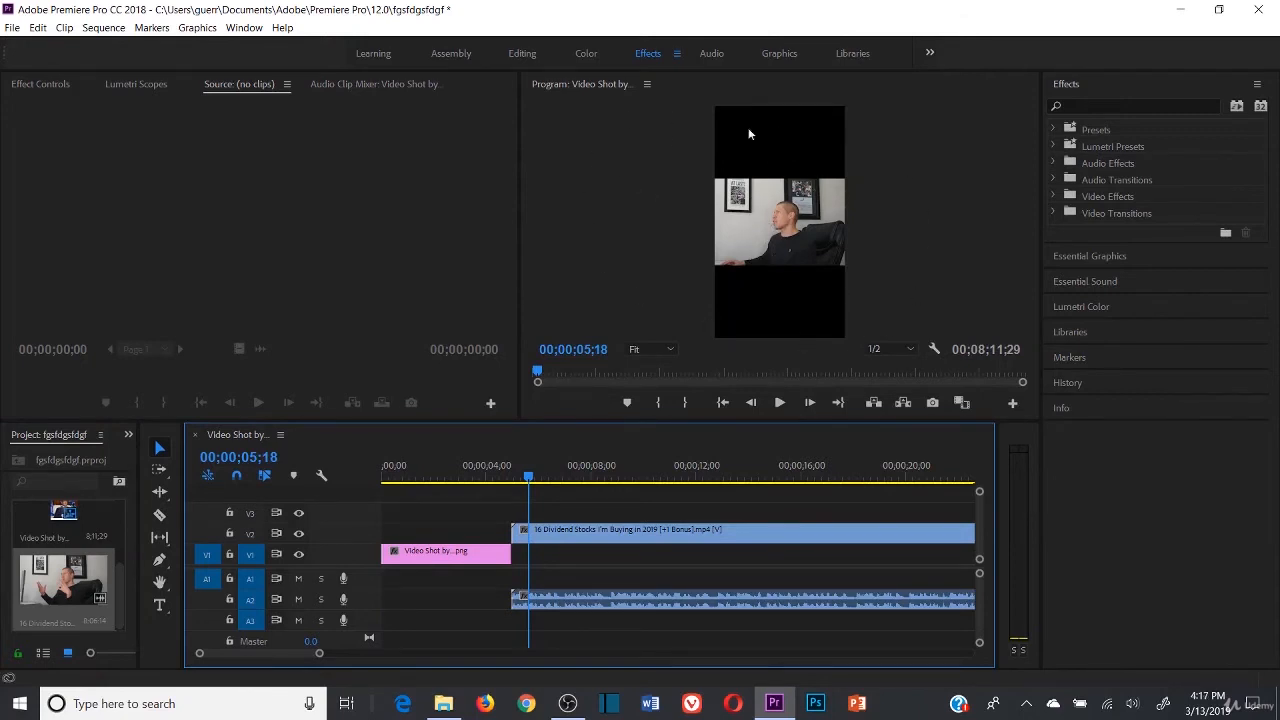
- Enlarge the program preview, scale the dividend stocks video up to fill the vertical frame, and reposition it around the speaker
{"action": "left_click", "coordinate": [748, 207]}
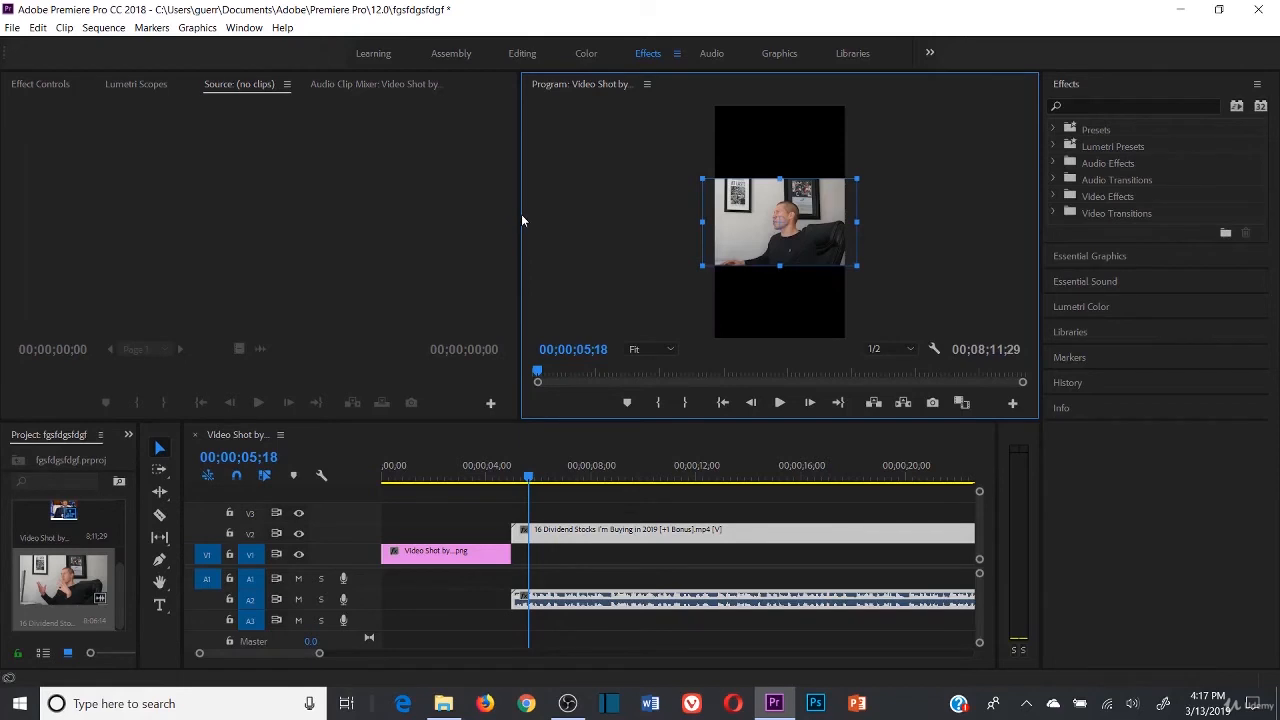
{"action": "left_click_drag", "start_coordinate": [521, 223], "coordinate": [196, 231]}
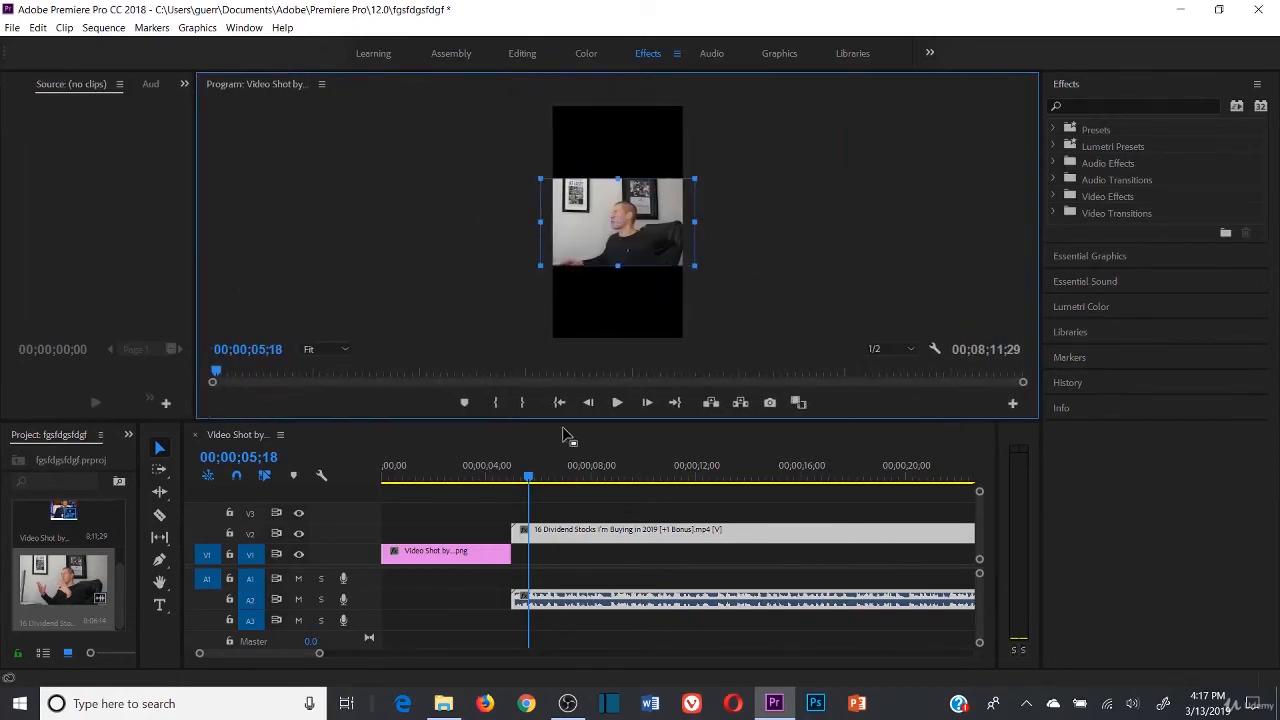
{"action": "left_click_drag", "start_coordinate": [552, 421], "coordinate": [536, 522]}
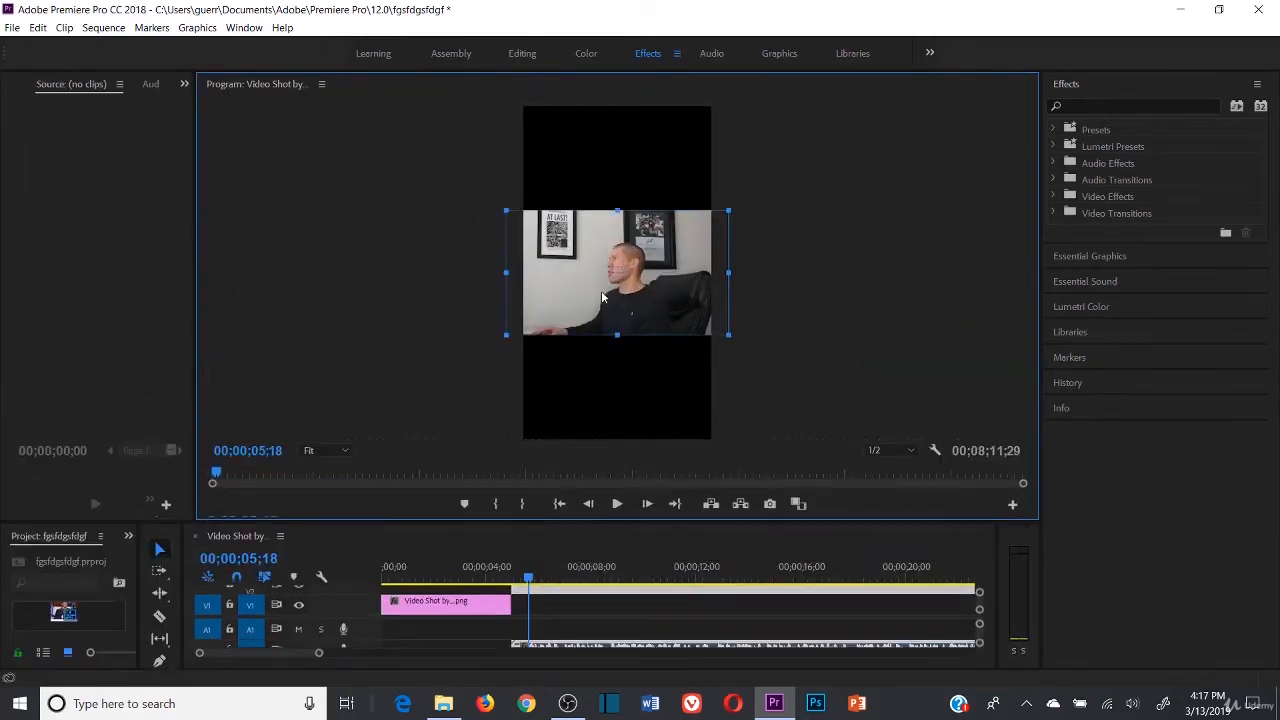
{"action": "left_click_drag", "start_coordinate": [725, 207], "coordinate": [852, 86]}
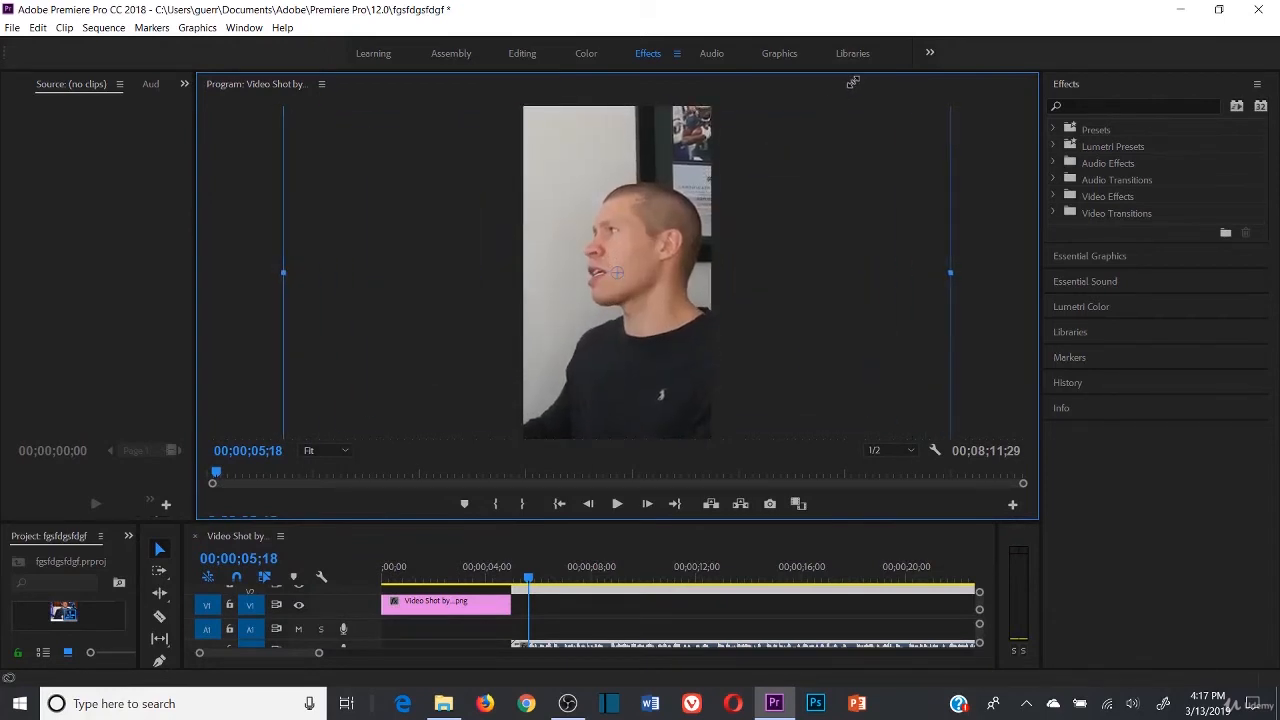
{"action": "mouse_move", "coordinate": [917, 190]}
{"action": "left_mouse_down"}
{"action": "mouse_move", "coordinate": [900, 229]}
{"action": "mouse_move", "coordinate": [902, 203]}
{"action": "left_mouse_up"}
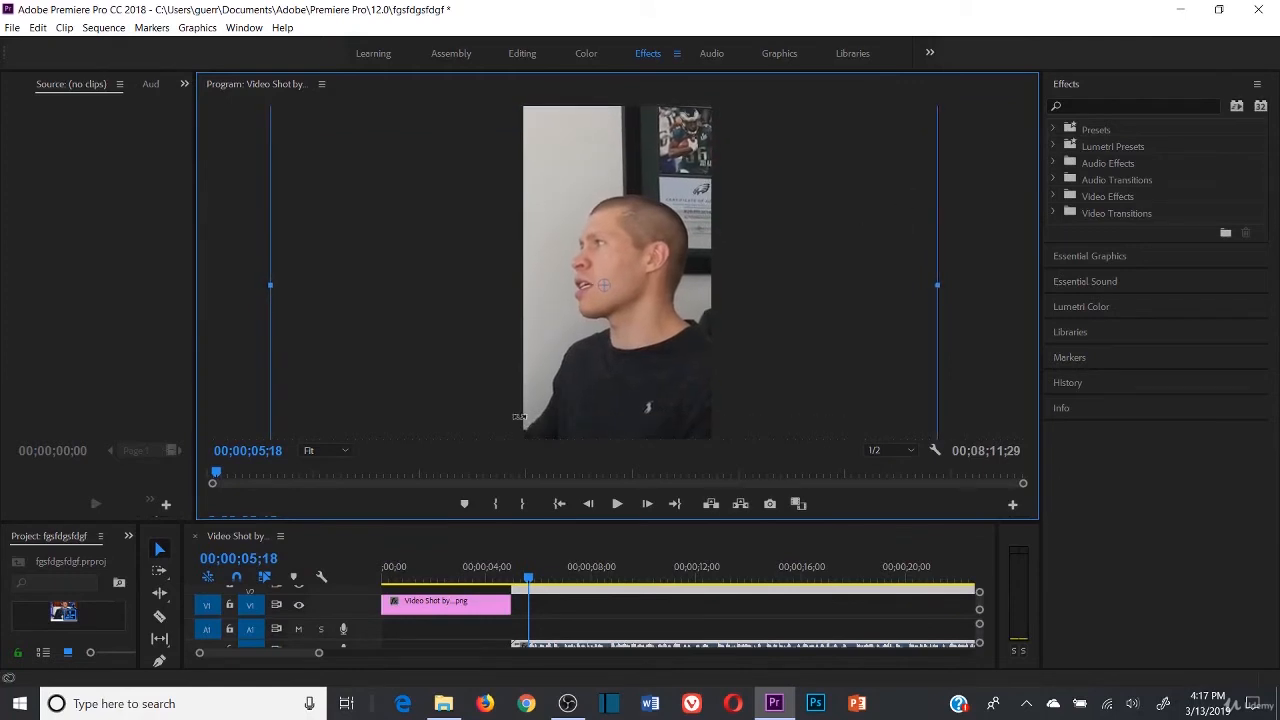
{"action": "left_click", "coordinate": [977, 184]}
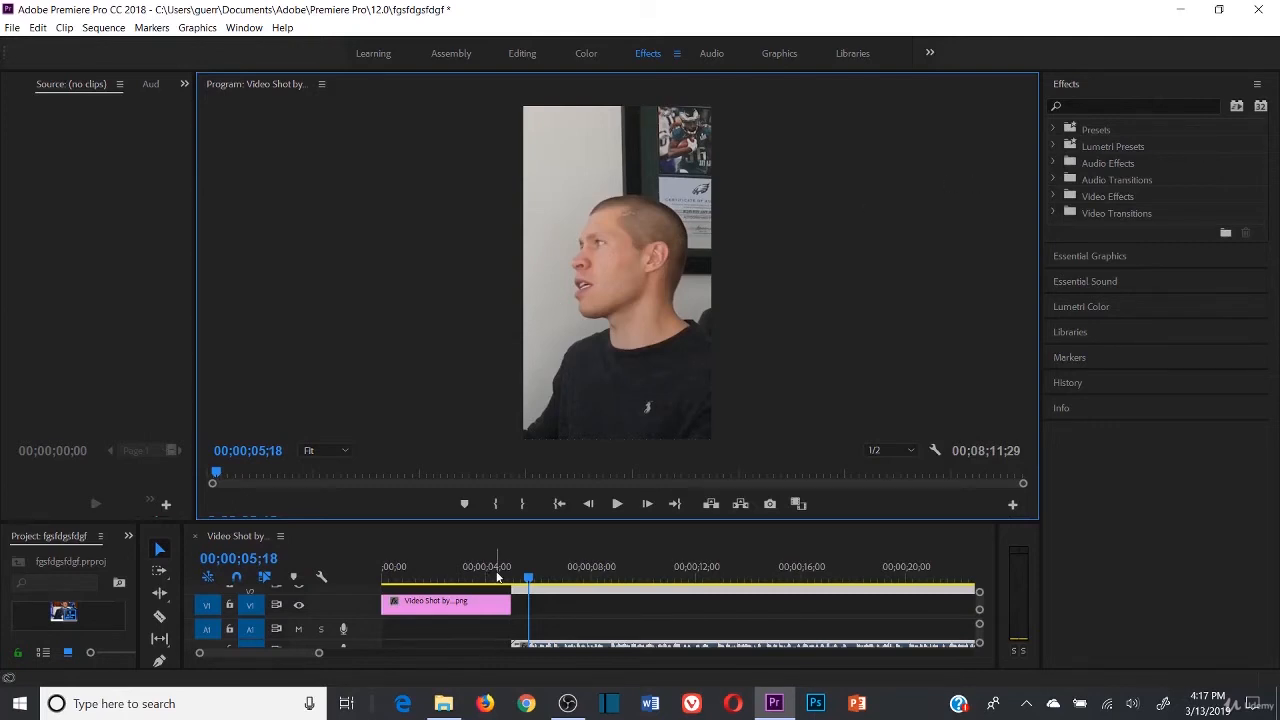
- Ripple delete the image clip from the start of the timeline
{"action": "right_click", "coordinate": [488, 604]}
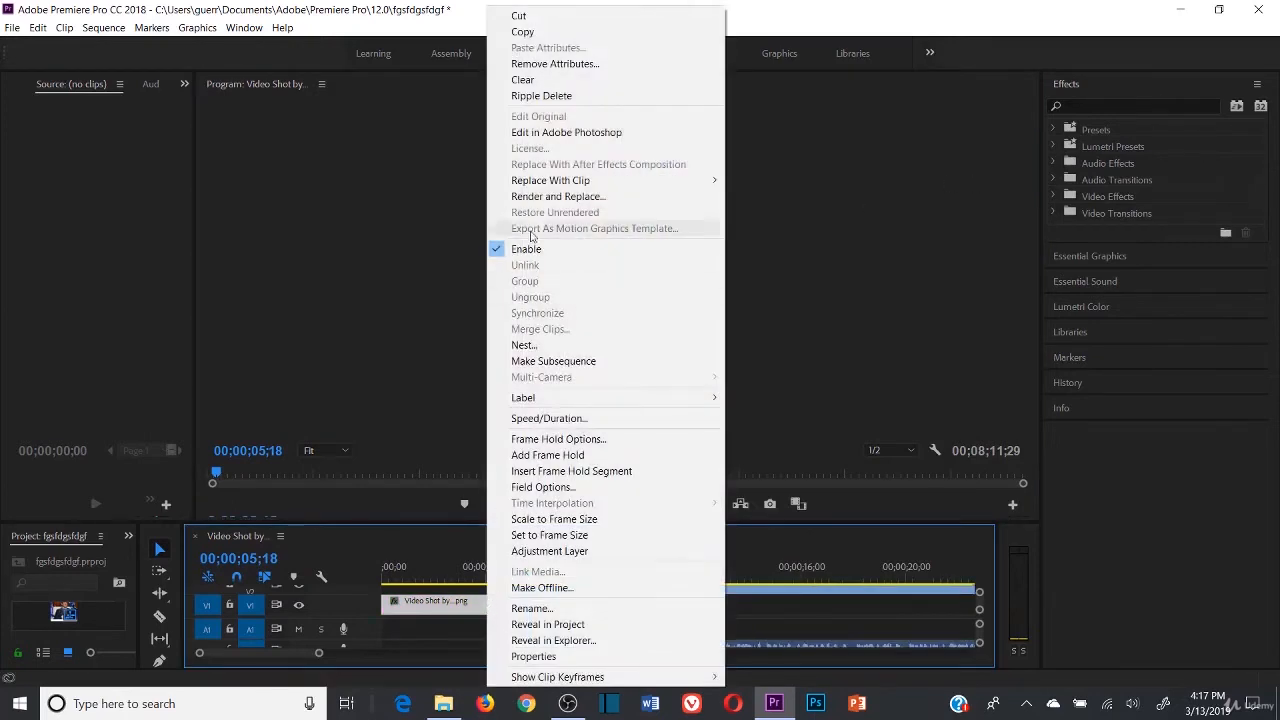
{"action": "left_click", "coordinate": [446, 617]}
{"action": "left_click", "coordinate": [449, 607]}
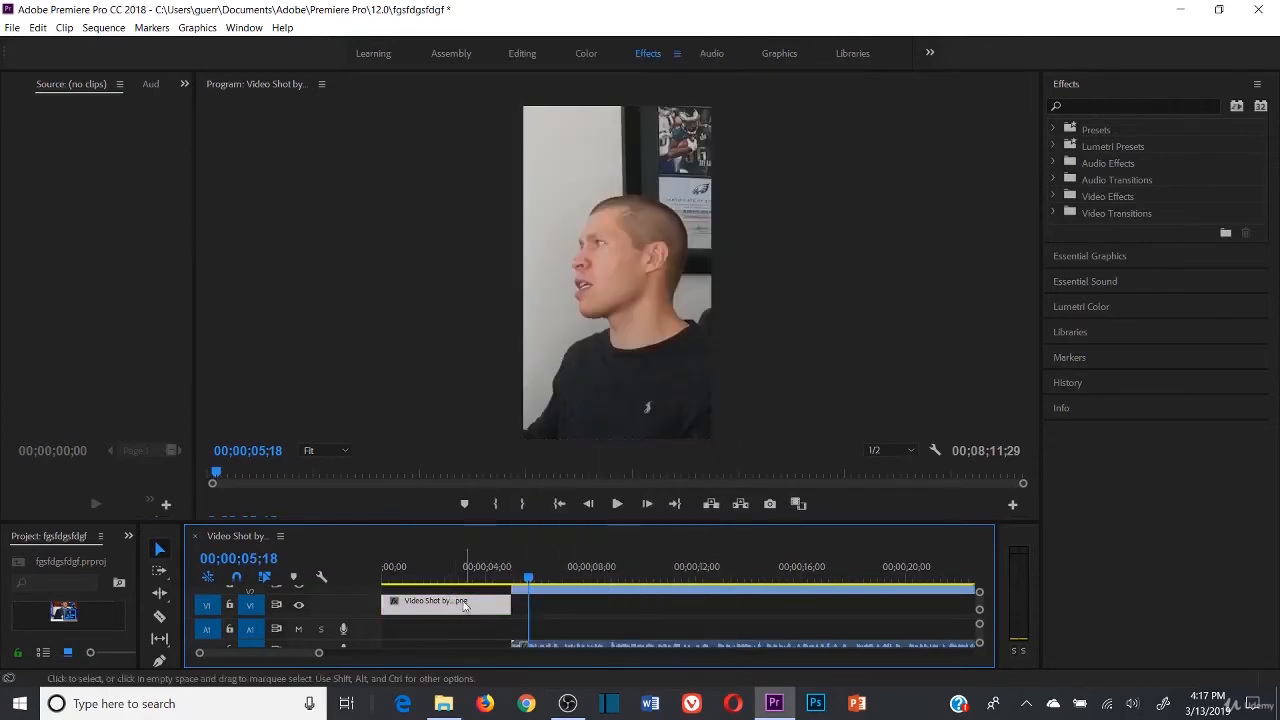
{"action": "right_click", "coordinate": [463, 607]}
{"action": "left_click", "coordinate": [560, 95]}
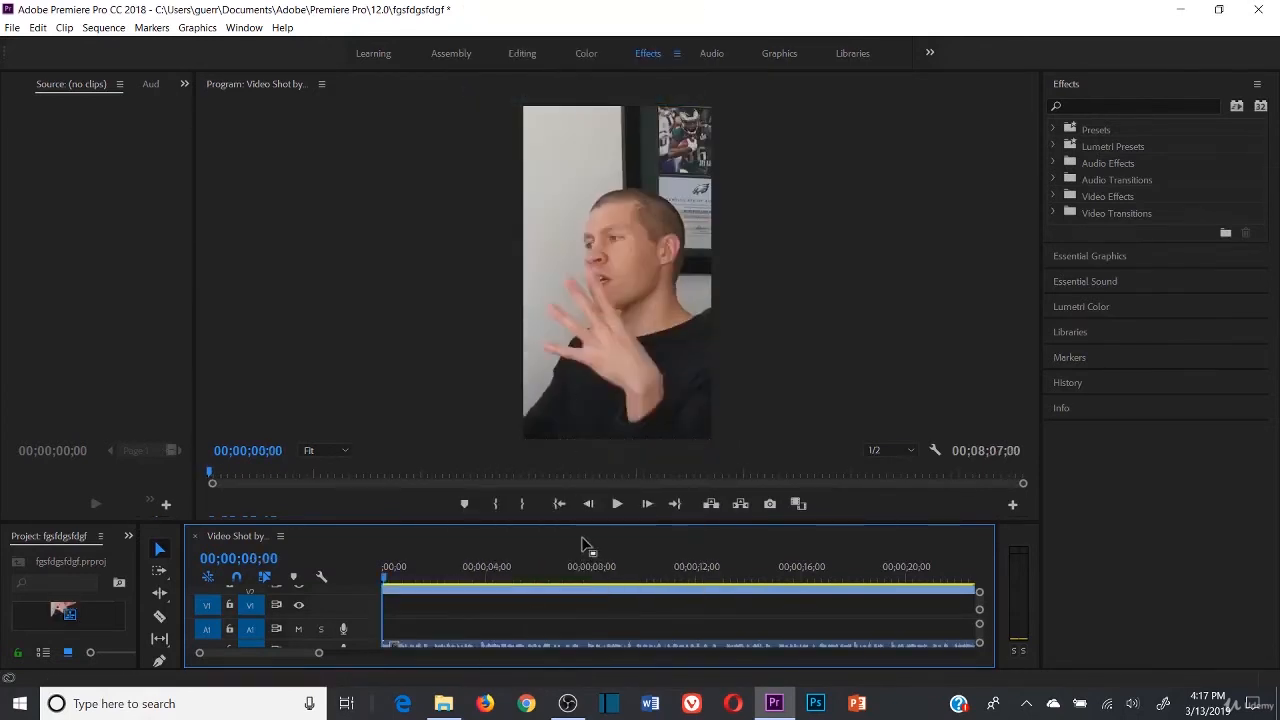
- Play the vertical video from the start of the sequence and stop at 00;00;07;19
{"action": "left_click", "coordinate": [561, 505]}
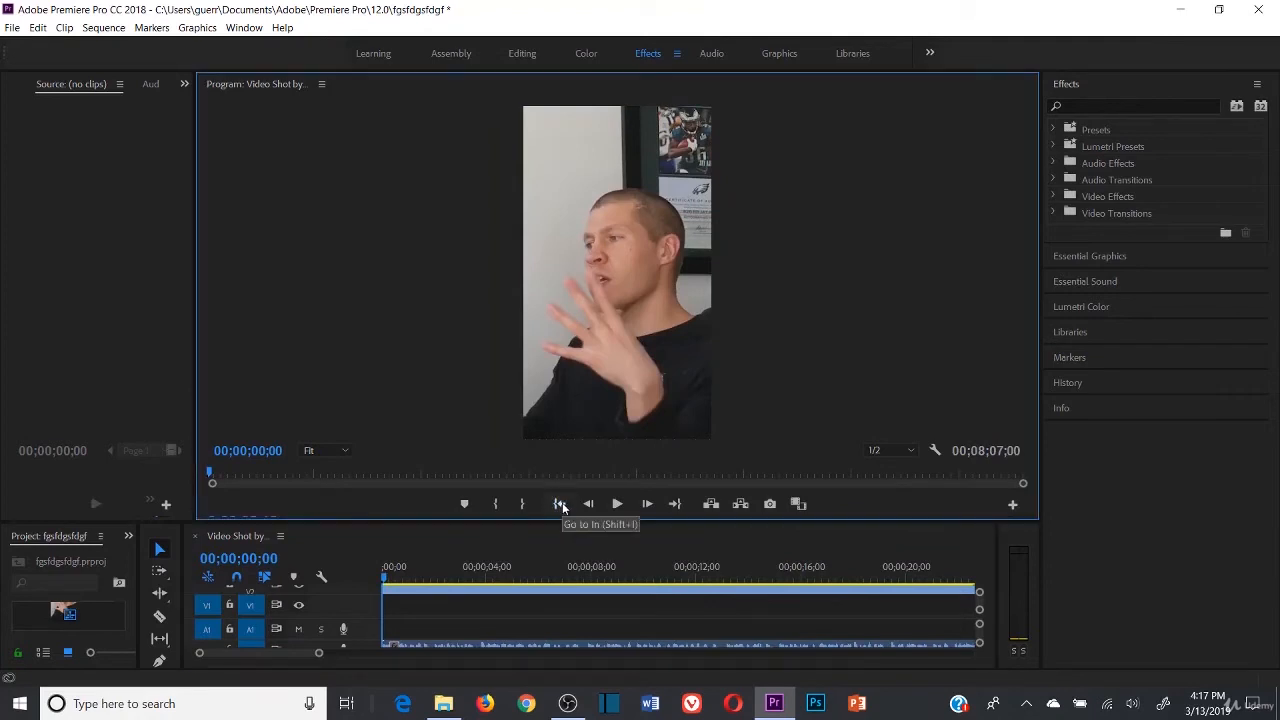
{"action": "left_click", "coordinate": [618, 504]}
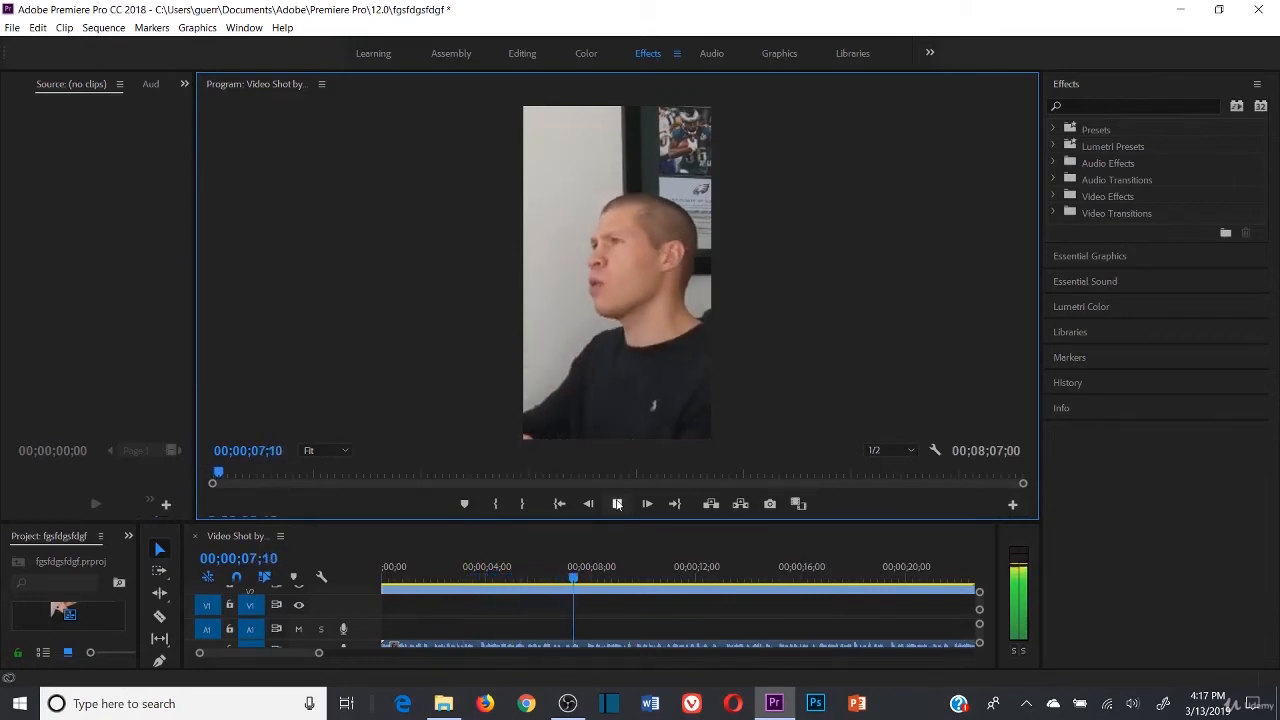
{"action": "left_click", "coordinate": [617, 504]}
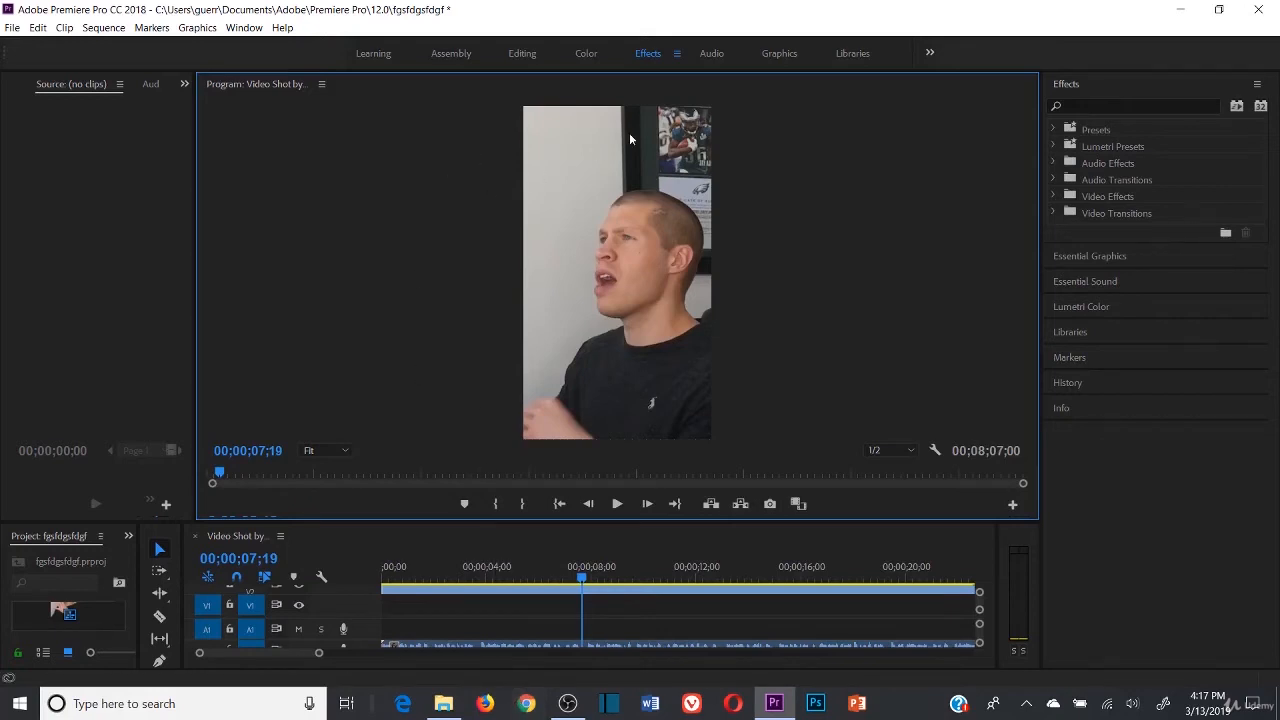
- Scale the video down and move it to the lower part of the frame, leaving a black band above the speaker
{"action": "left_click", "coordinate": [598, 285]}
{"action": "left_click_drag", "start_coordinate": [584, 220], "coordinate": [636, 290]}
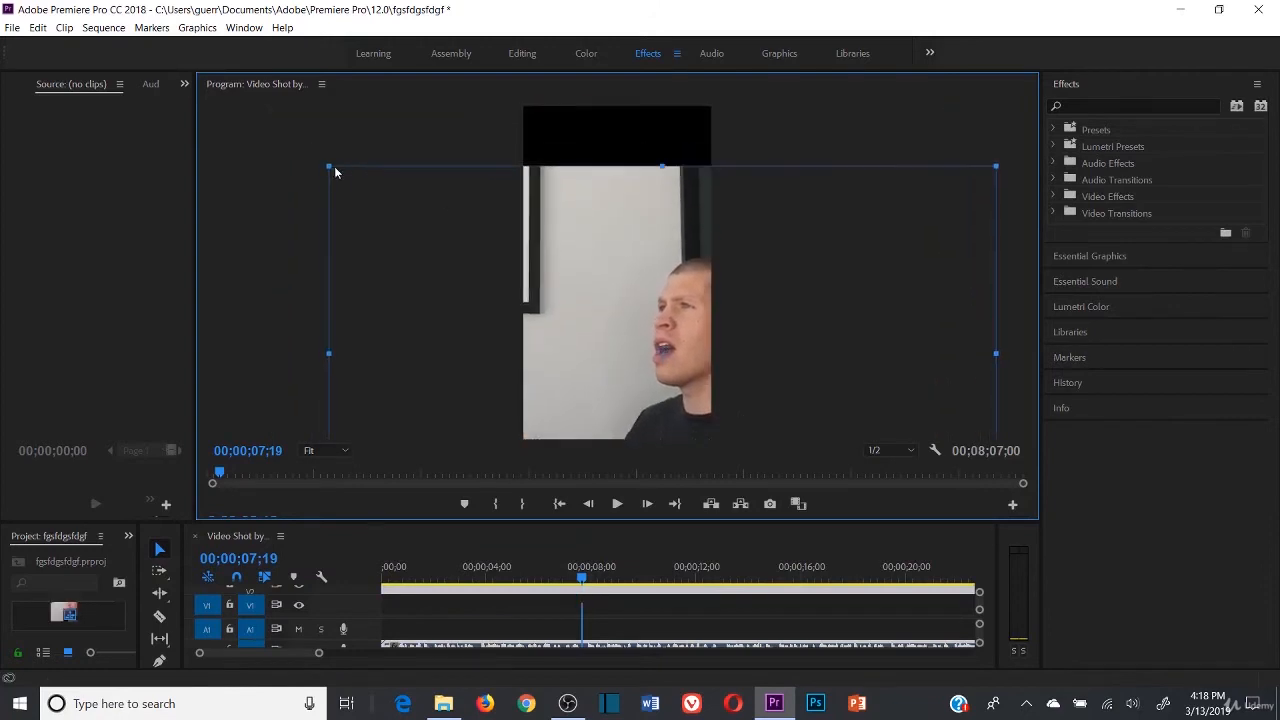
{"action": "left_click_drag", "start_coordinate": [331, 171], "coordinate": [535, 241]}
{"action": "left_click_drag", "start_coordinate": [570, 349], "coordinate": [527, 316]}
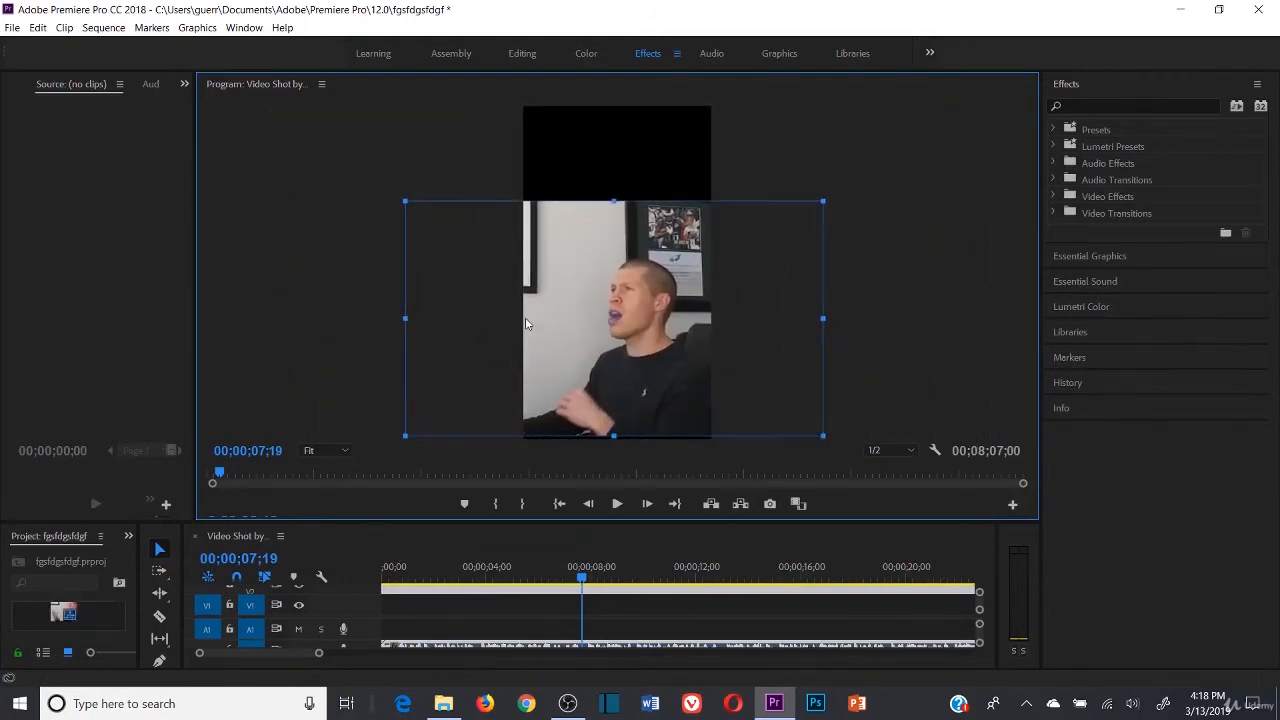
{"action": "left_click", "coordinate": [606, 147]}
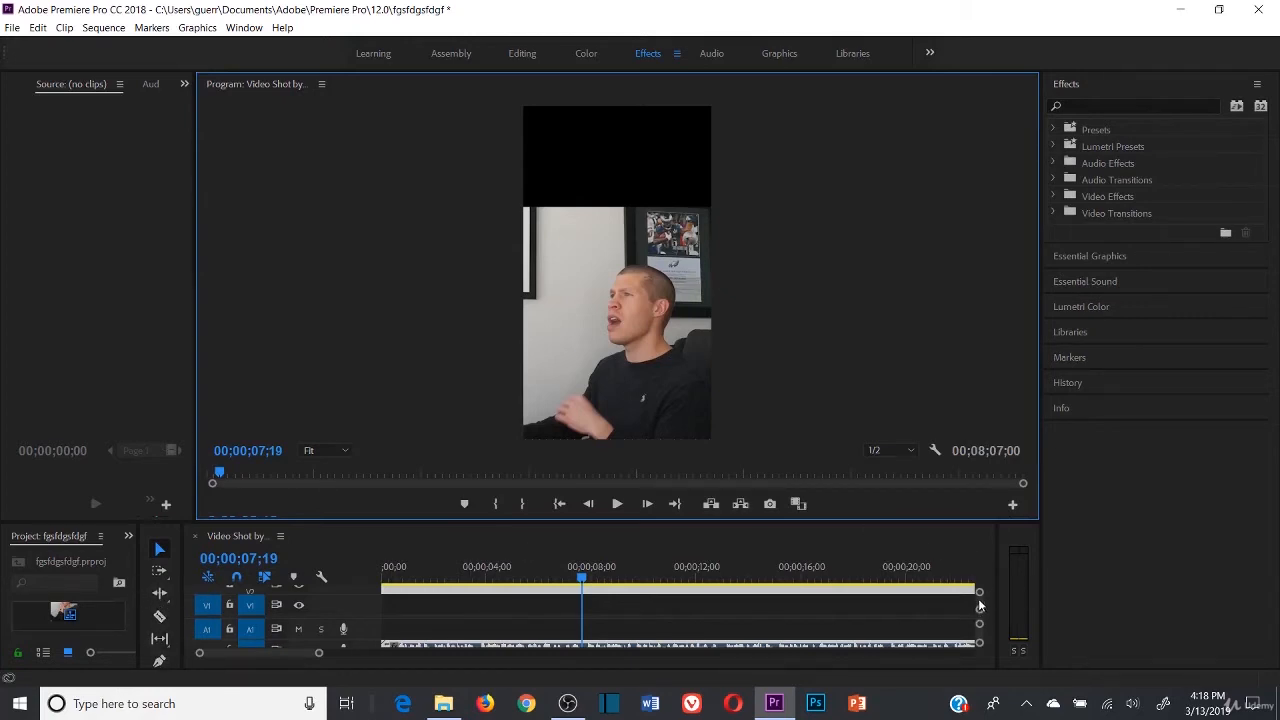
- Widen the tools area and add the text "testsgfgfsgf" in the black band above the video with the Type tool
{"action": "left_click_drag", "start_coordinate": [183, 612], "coordinate": [236, 607]}
{"action": "left_click", "coordinate": [184, 595]}
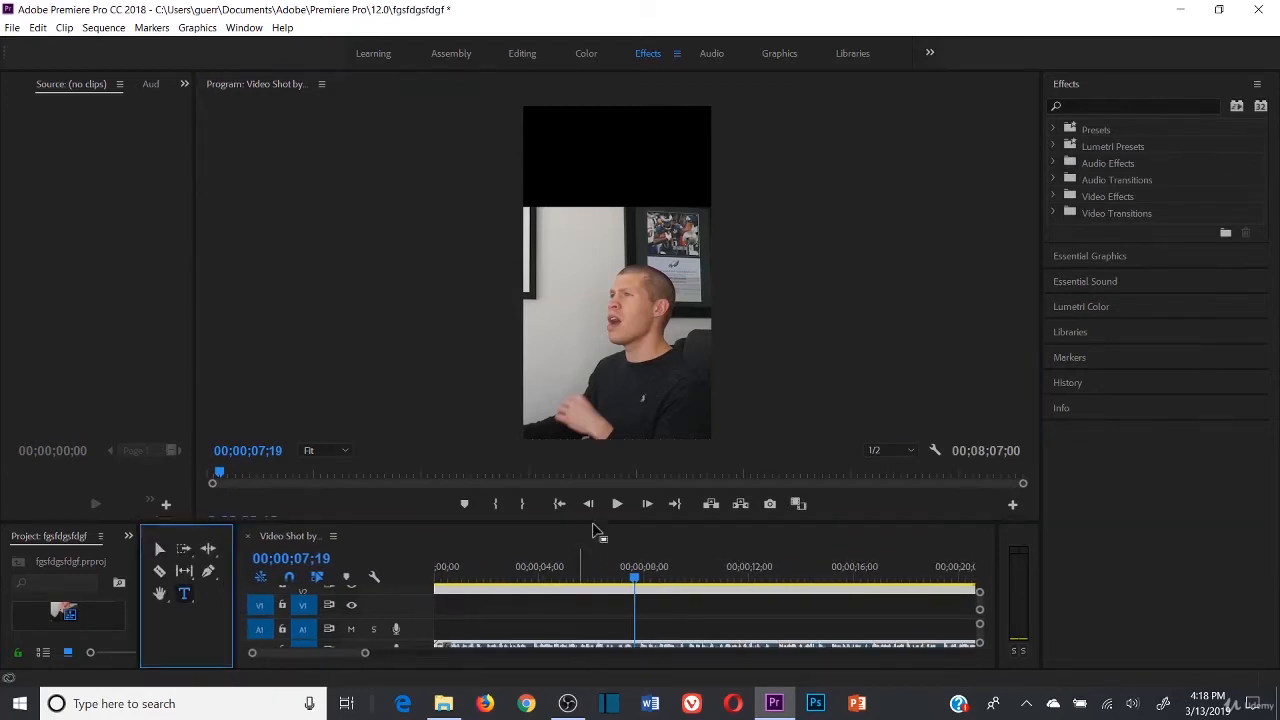
{"action": "left_click", "coordinate": [565, 145]}
{"action": "type", "text": "test"}
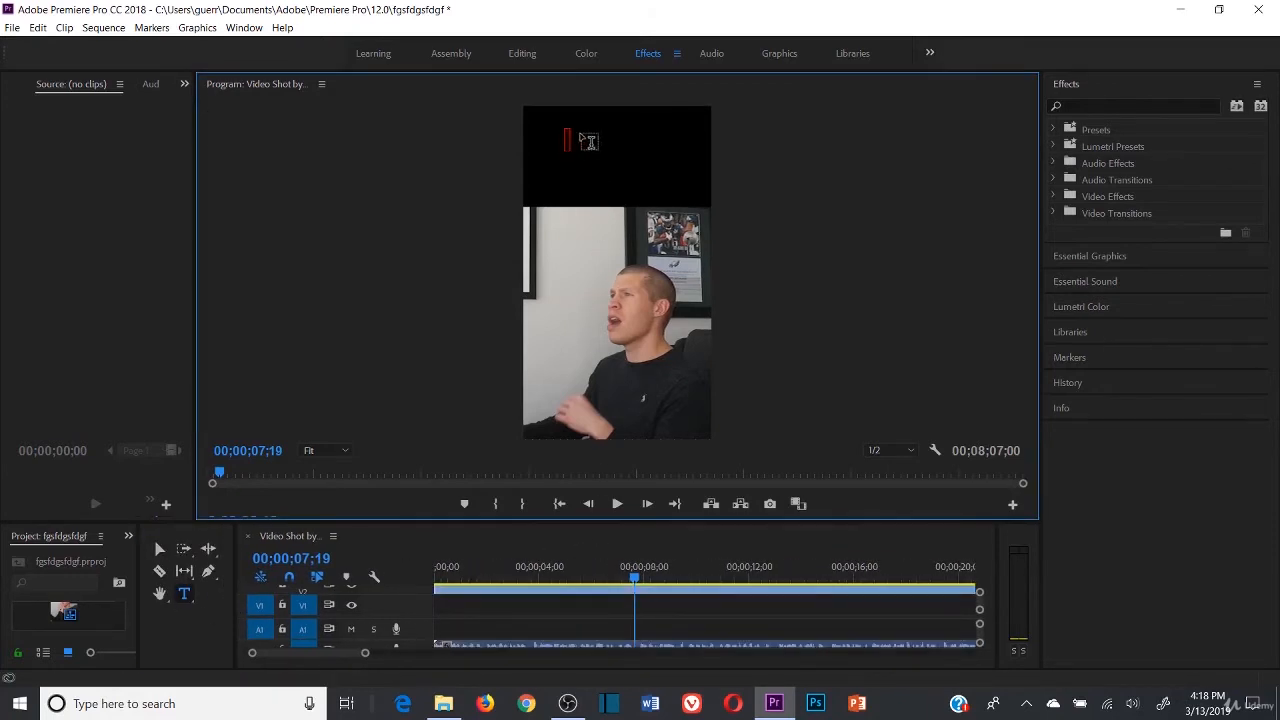
{"action": "type", "text": "sgfgfsgf"}
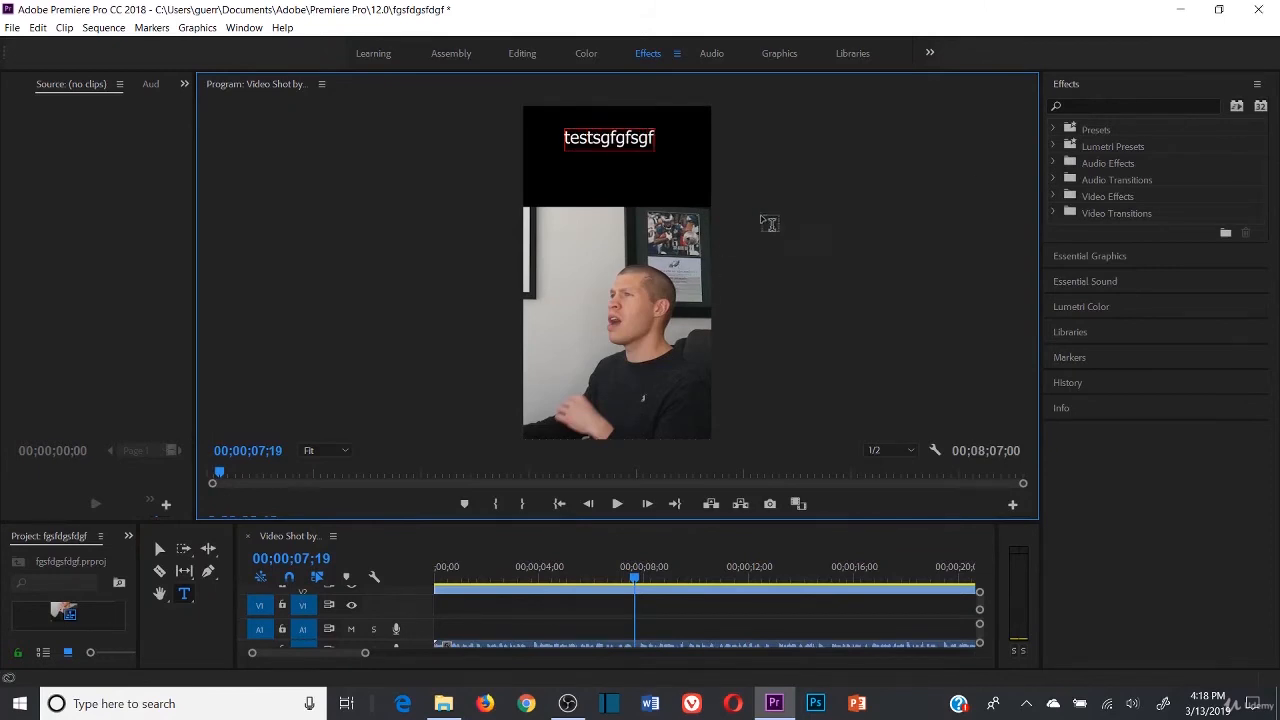
{"action": "left_click", "coordinate": [827, 202]}
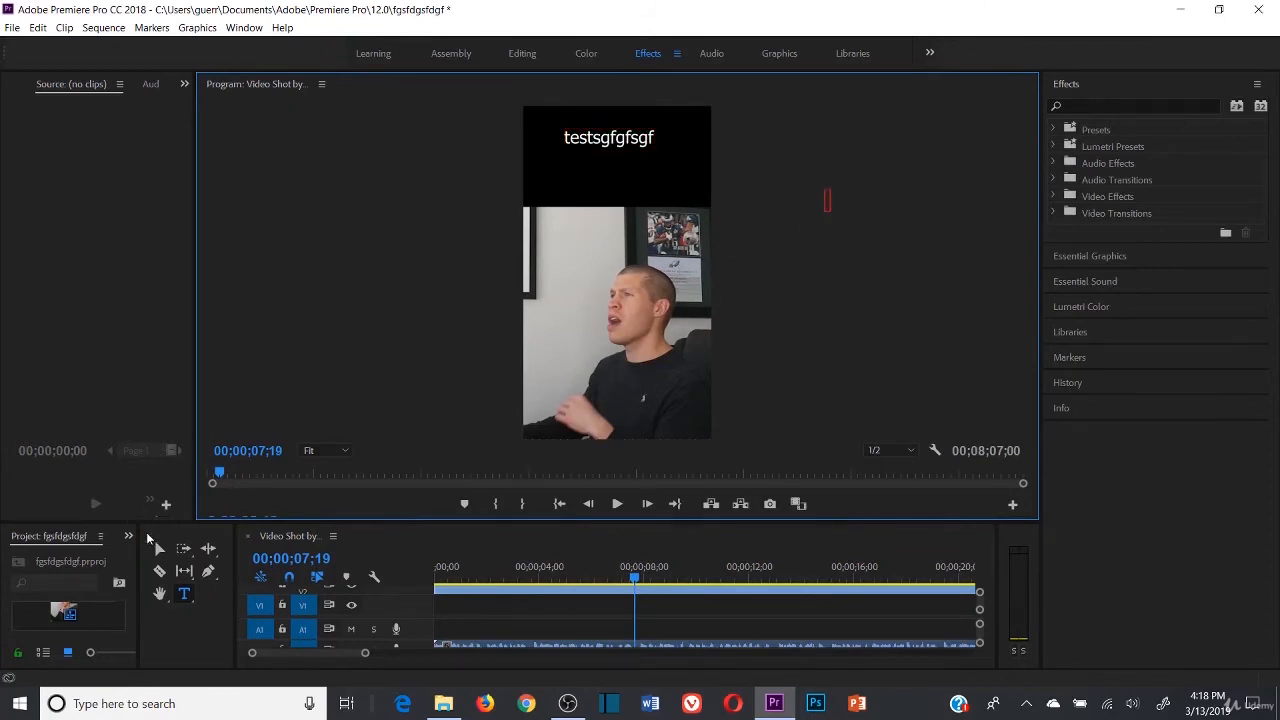
{"action": "left_click", "coordinate": [158, 548]}
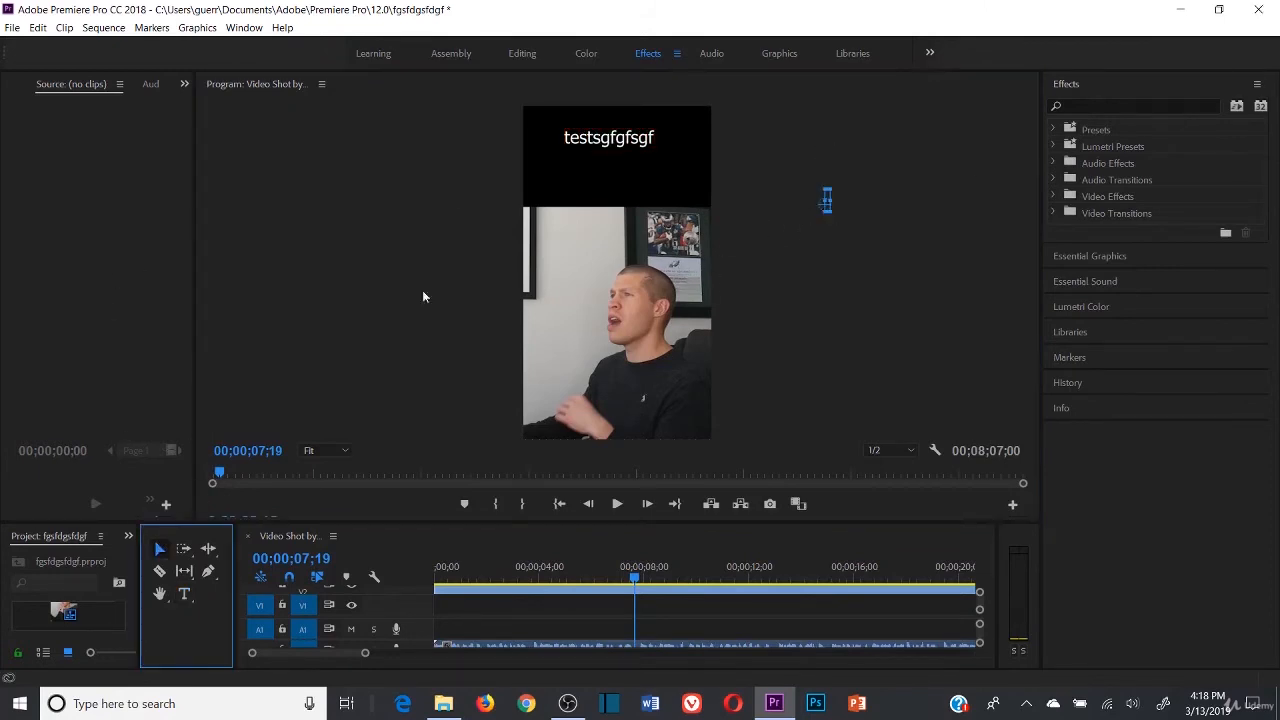
- Select the video clip beneath the text graphic in the preview
{"action": "left_click", "coordinate": [614, 250]}
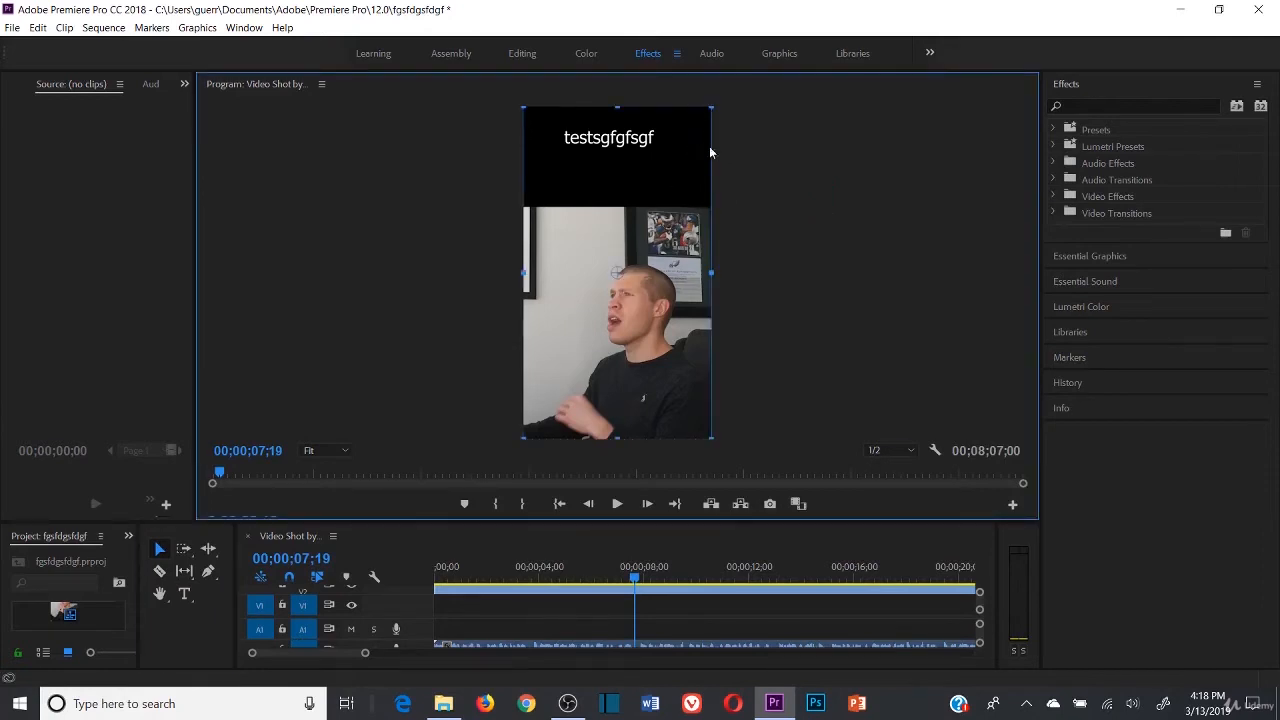
{"action": "left_click", "coordinate": [884, 250]}
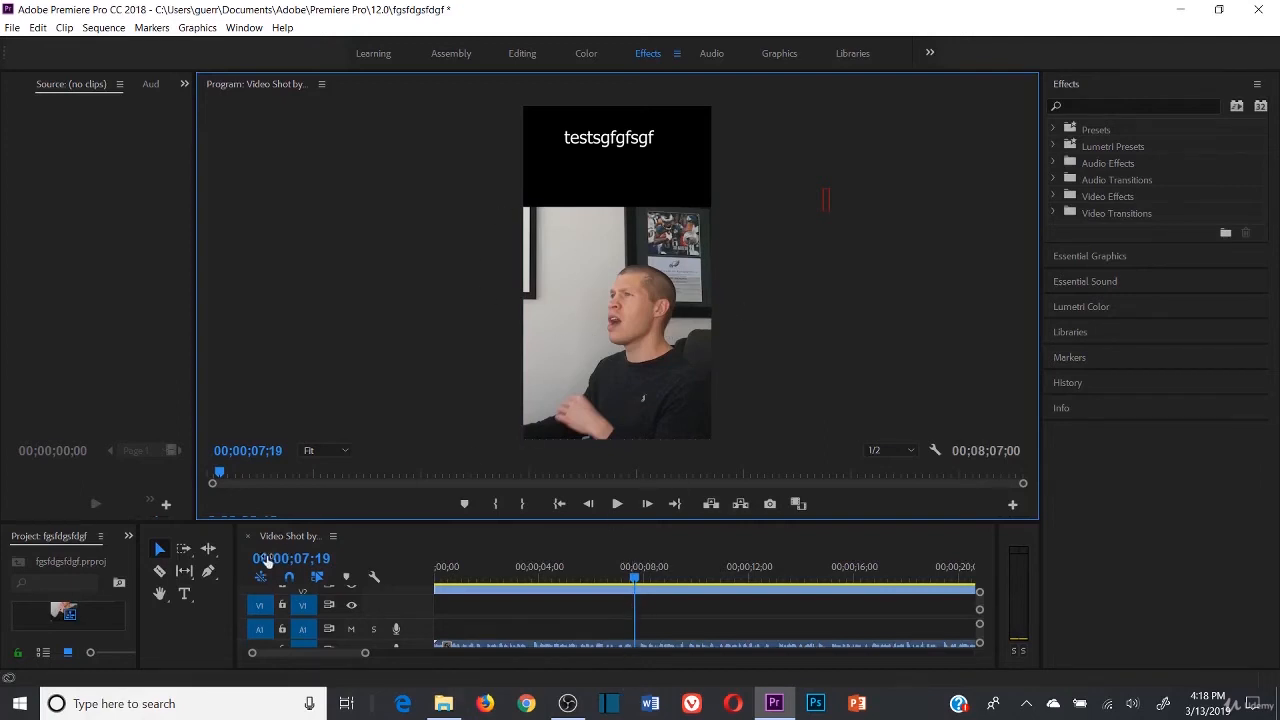
{"action": "left_click", "coordinate": [561, 341]}
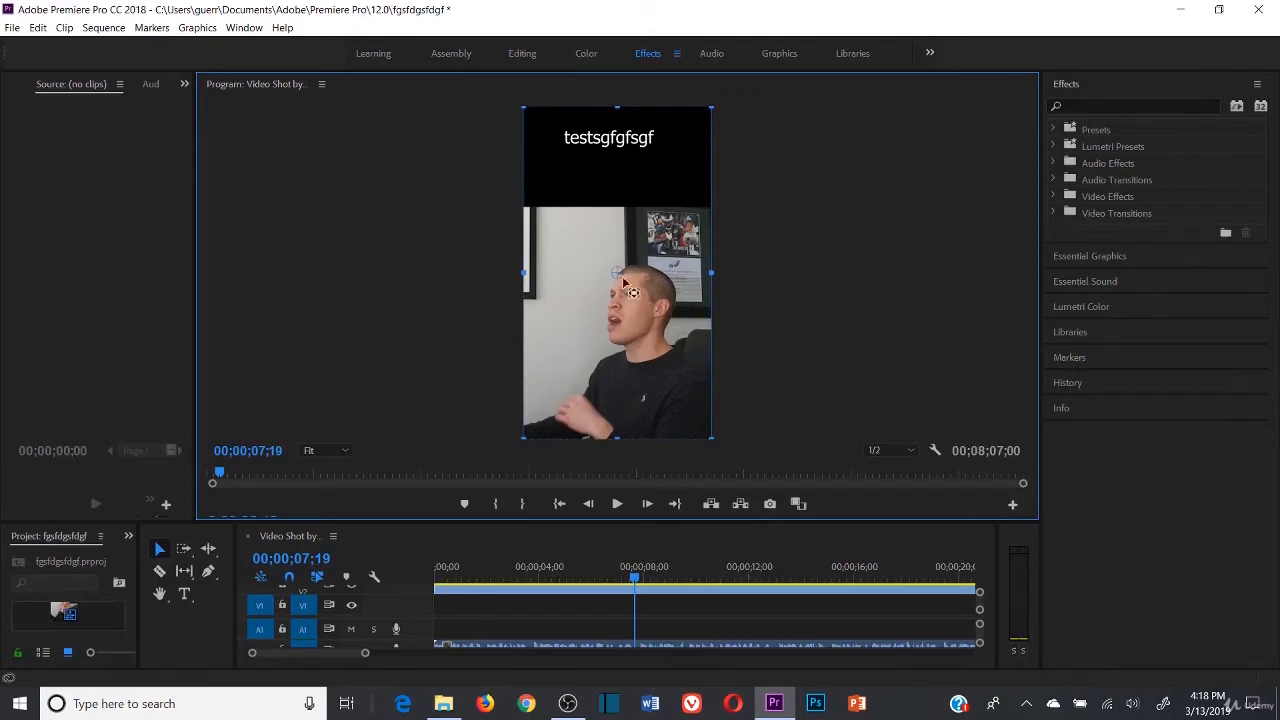
{"action": "left_click", "coordinate": [672, 278]}
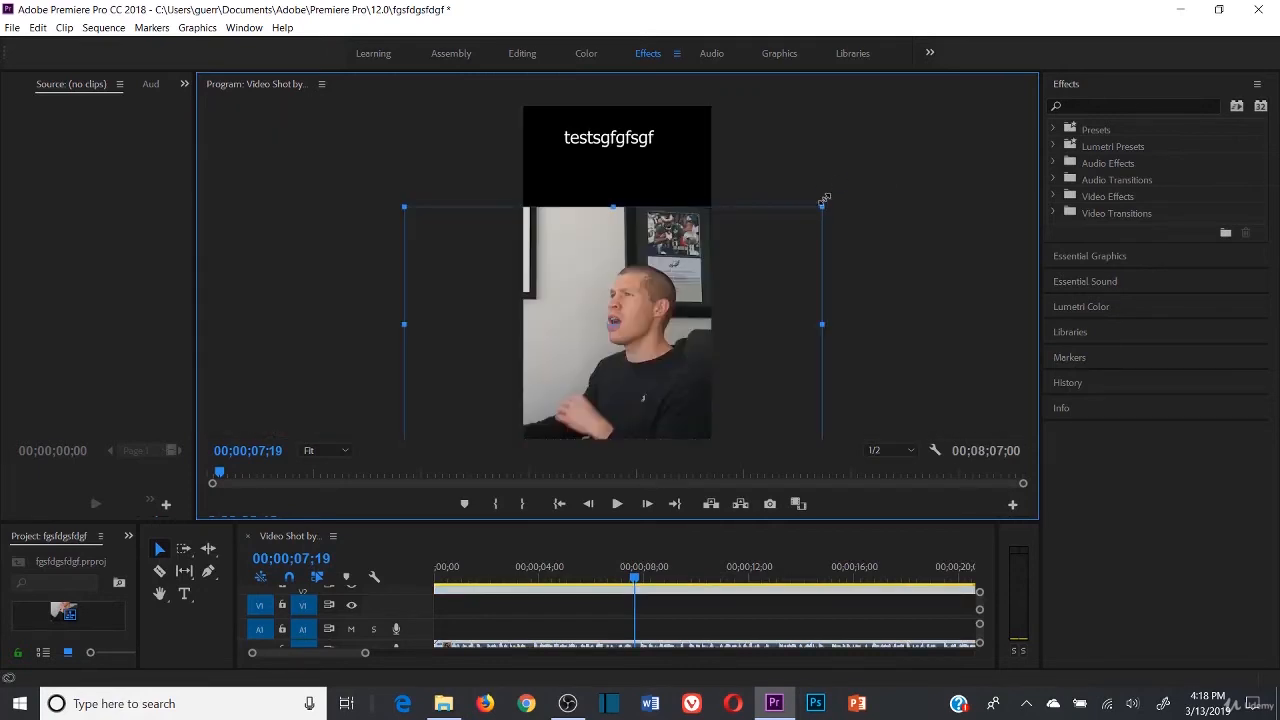
{"action": "left_click_drag", "start_coordinate": [837, 192], "coordinate": [690, 150]}
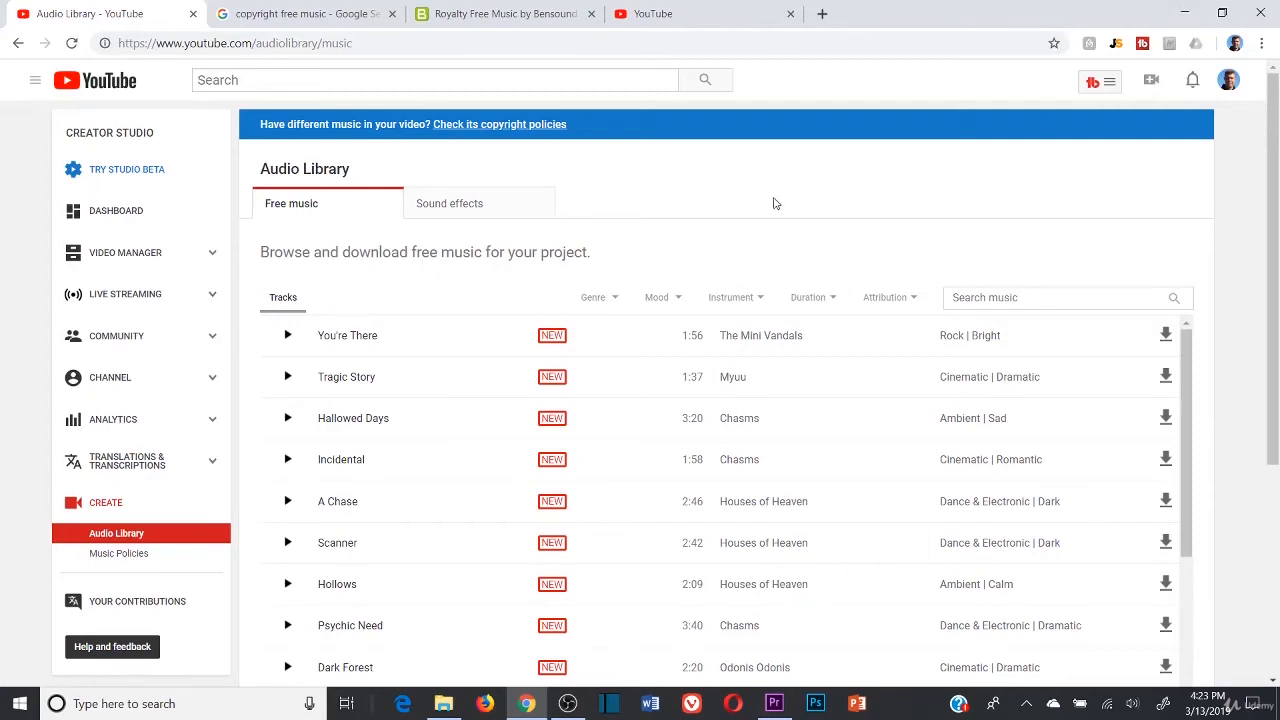
- In the YouTube Audio Library in Chrome, examine the free music tracks and the available genre filter options
{"action": "scroll", "coordinate": [675, 163], "scroll_direction": "down", "scroll_amount": 1}
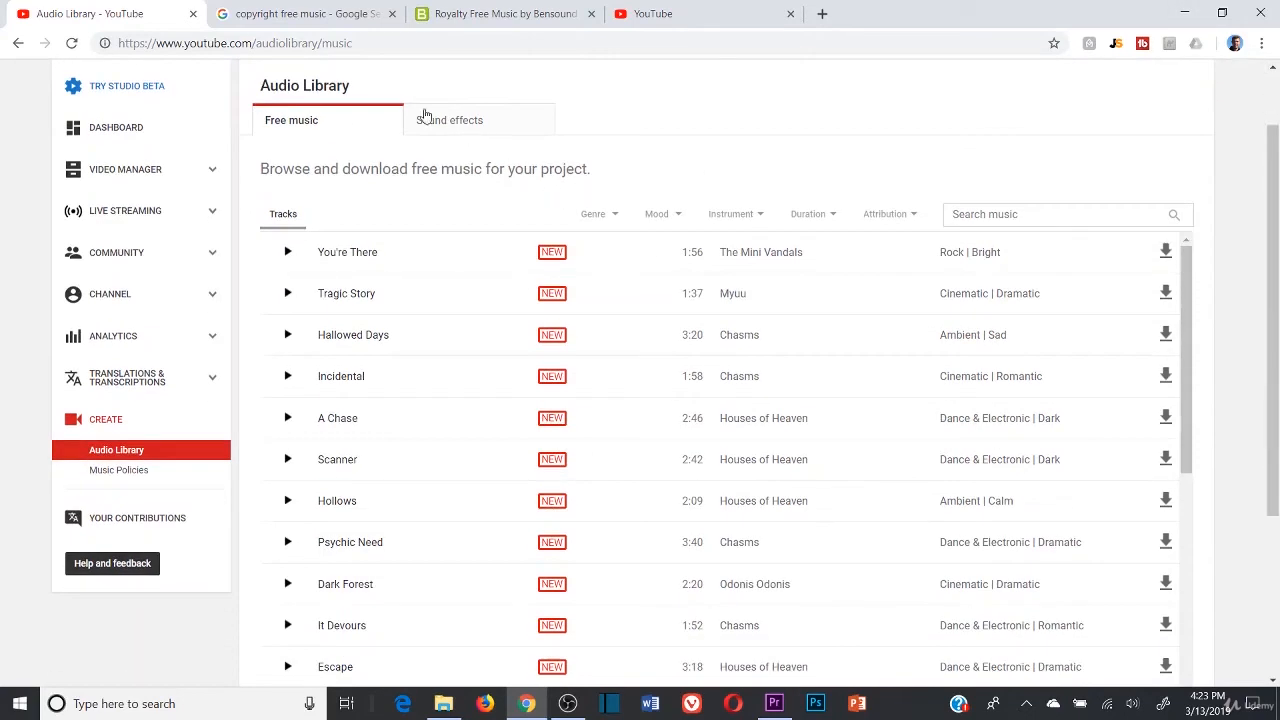
{"action": "scroll", "coordinate": [910, 260], "scroll_direction": "down", "scroll_amount": 2}
{"action": "scroll", "coordinate": [860, 300], "scroll_direction": "up", "scroll_amount": 3}
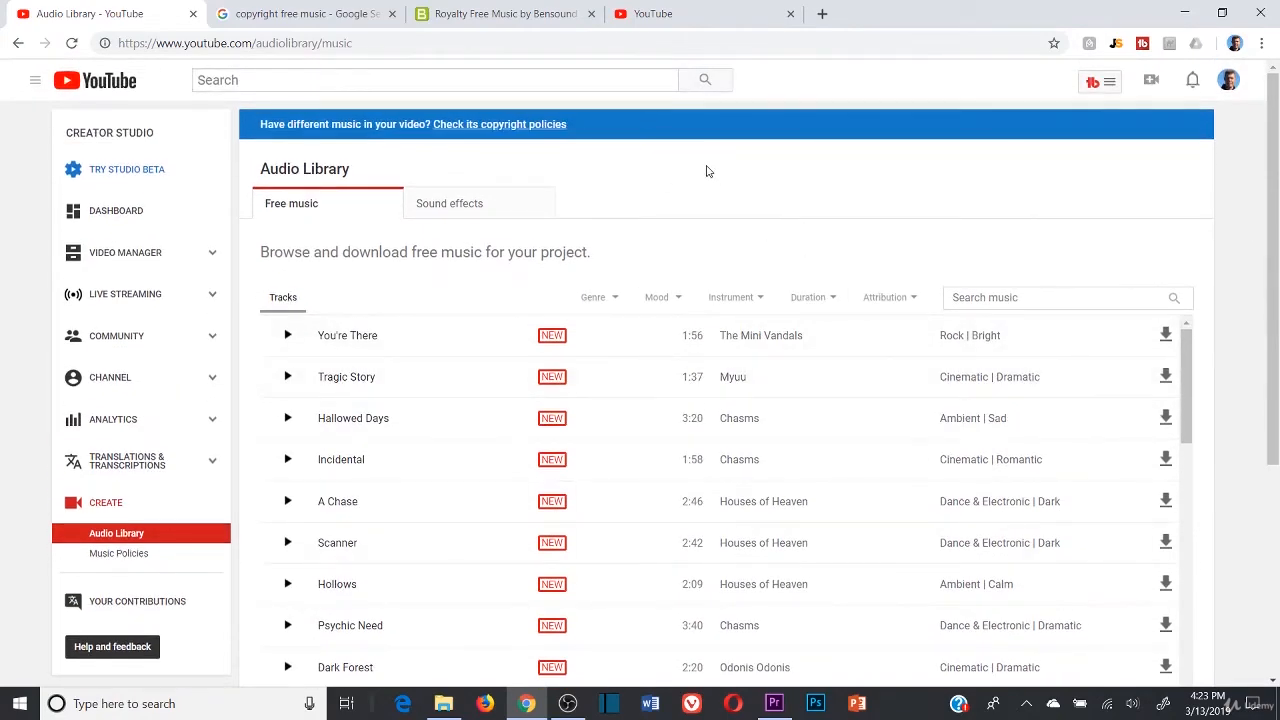
{"action": "scroll", "coordinate": [651, 311], "scroll_direction": "down", "scroll_amount": 4}
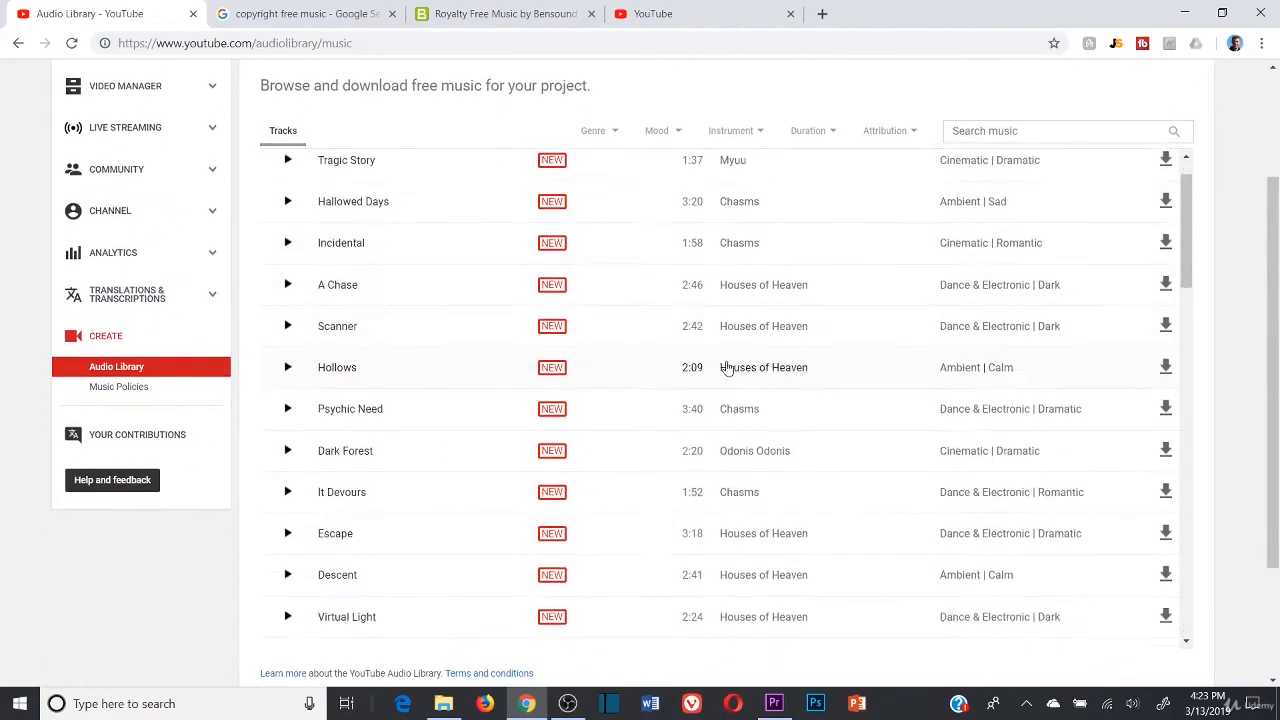
{"action": "left_click", "coordinate": [617, 131]}
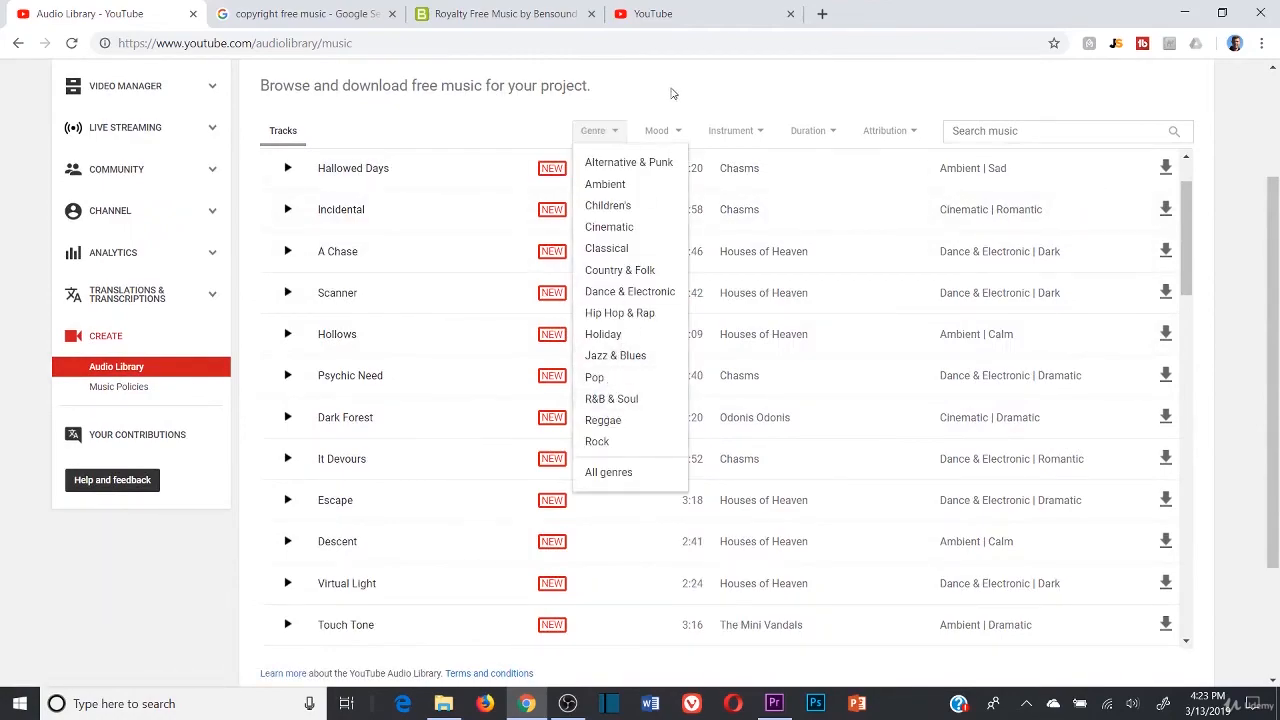
{"action": "scroll", "coordinate": [720, 270], "scroll_direction": "down", "scroll_amount": 5}
{"action": "scroll", "coordinate": [722, 306], "scroll_direction": "down", "scroll_amount": 15}
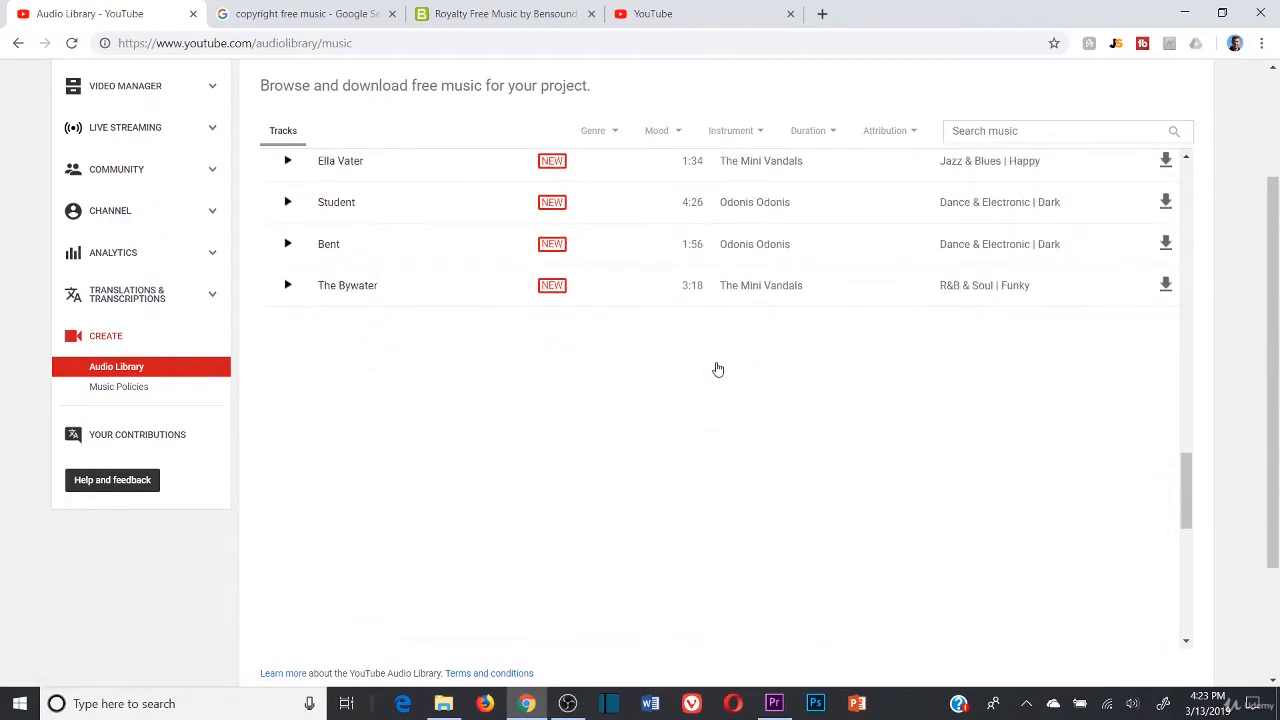
{"action": "scroll", "coordinate": [650, 335], "scroll_direction": "down", "scroll_amount": 4}
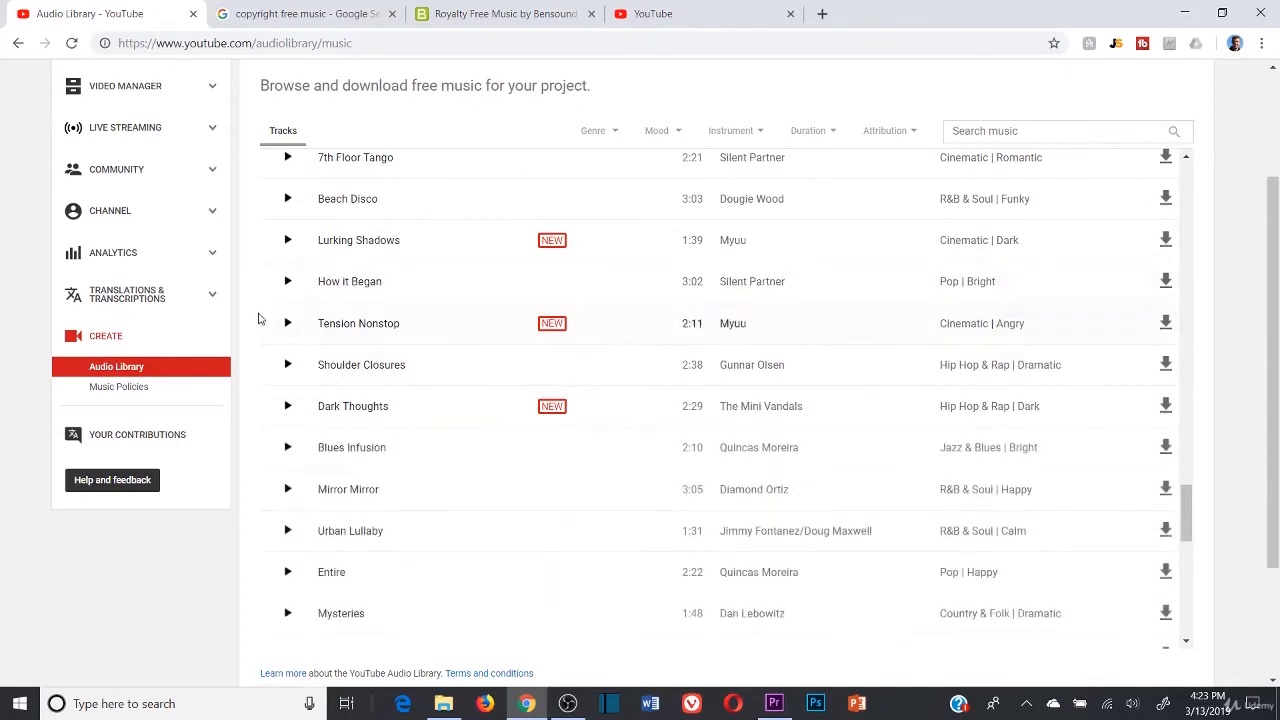
- Preview the track "How it Began" from about 0:41 and pause it
{"action": "left_click", "coordinate": [288, 285]}
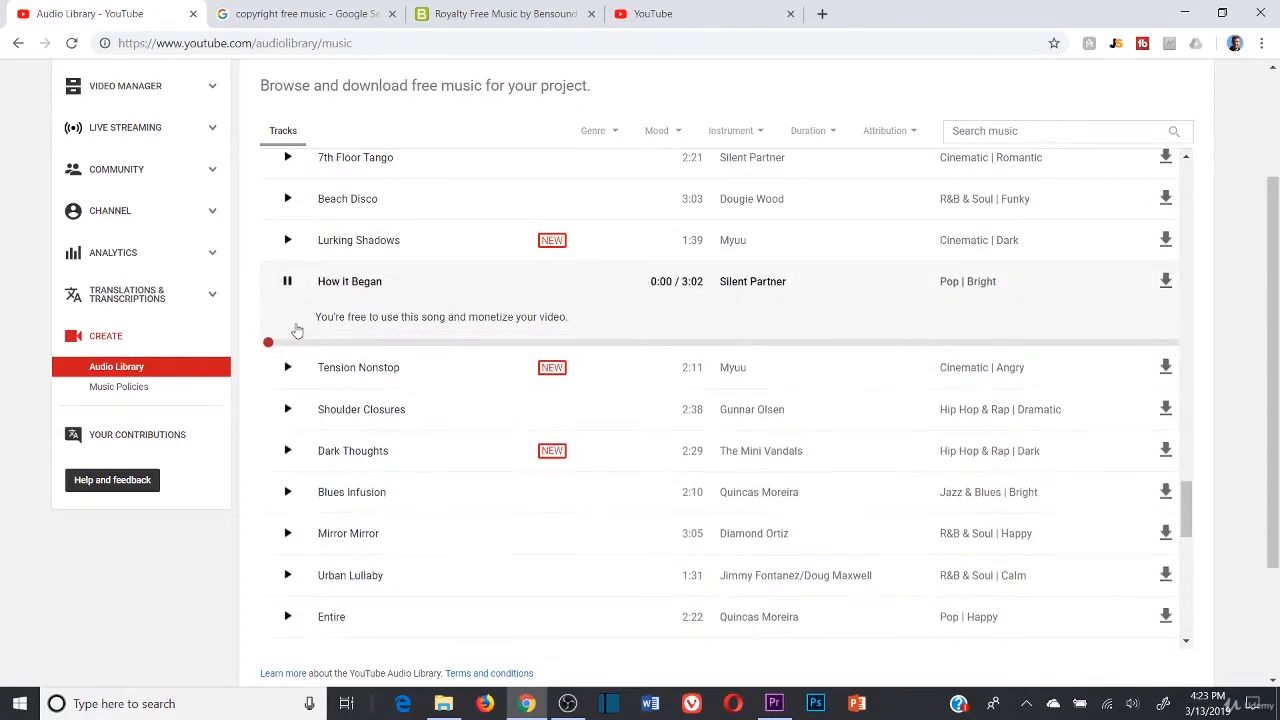
{"action": "left_click", "coordinate": [466, 349]}
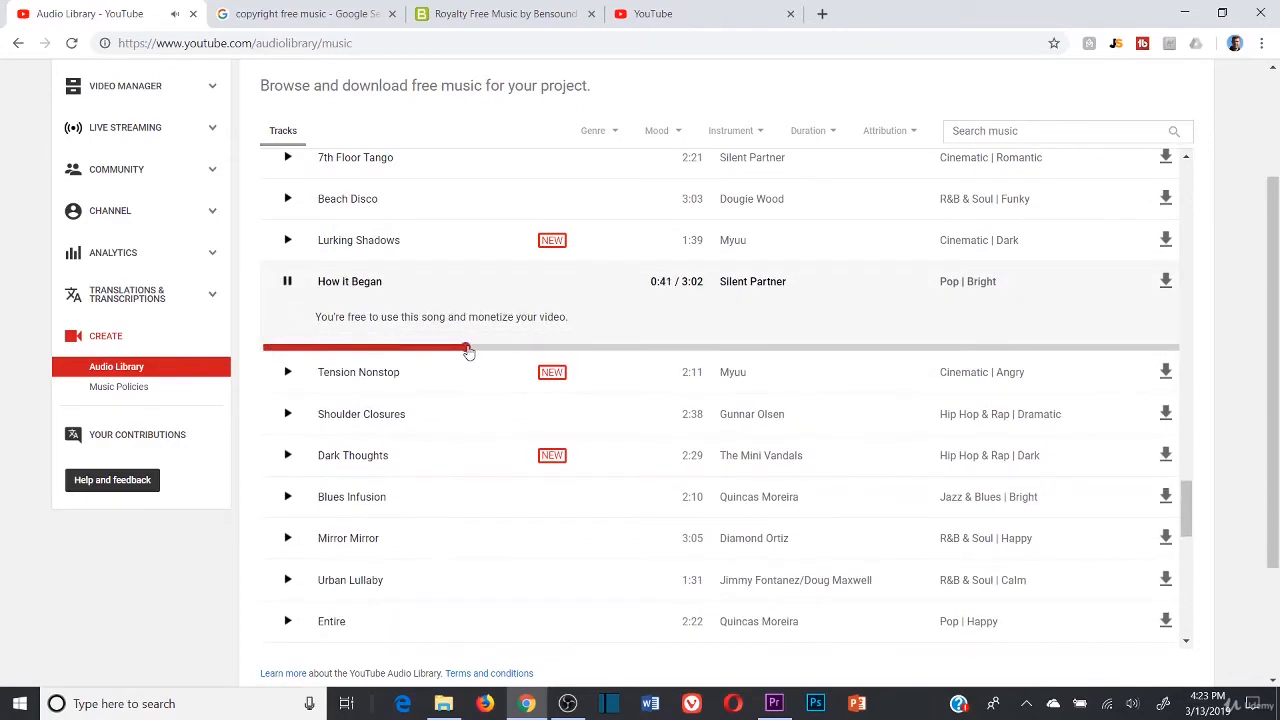
{"action": "left_click", "coordinate": [288, 283]}
- Filter the free music by the Ambient genre, then preview the track "Descent" and pause it
{"action": "left_click", "coordinate": [612, 133]}
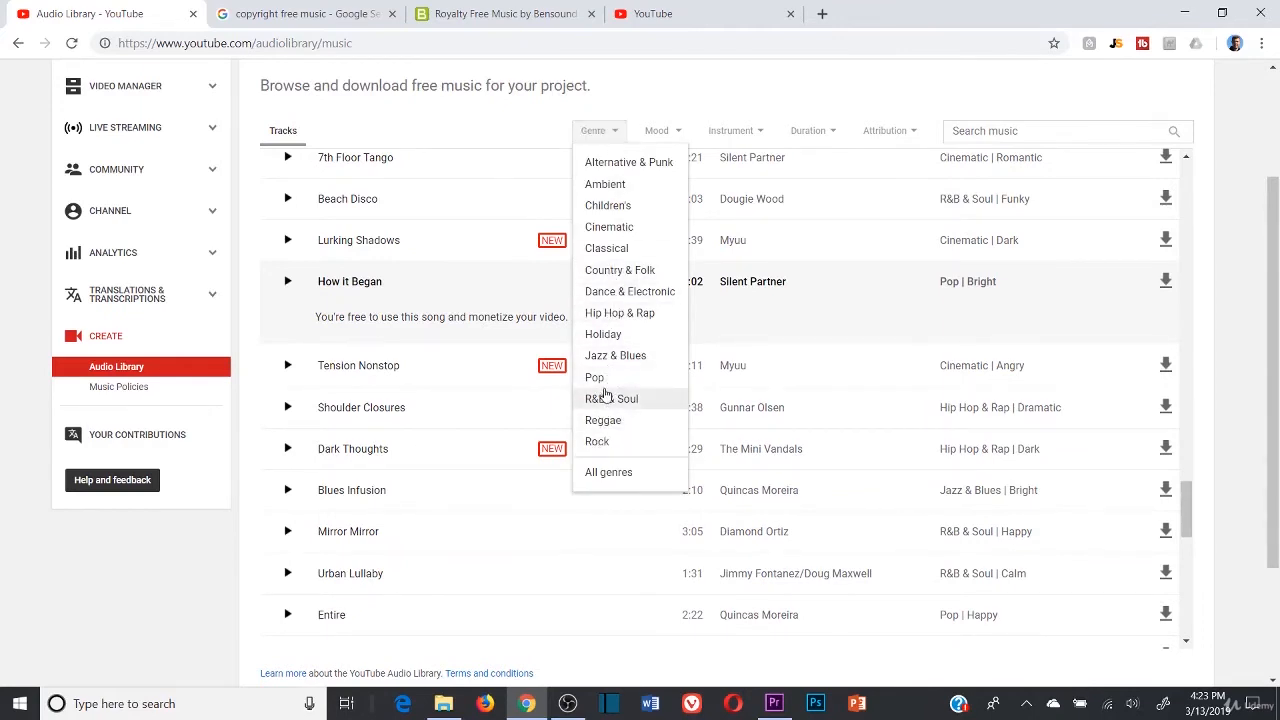
{"action": "left_click", "coordinate": [605, 186]}
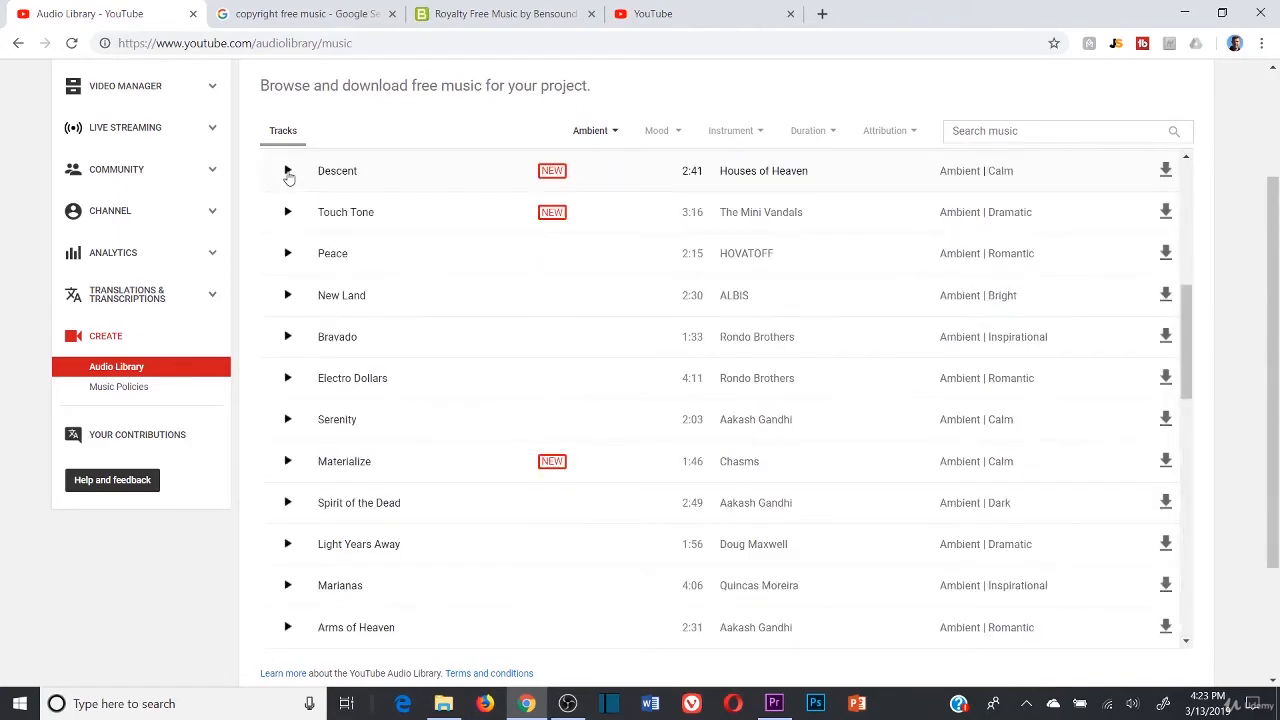
{"action": "left_click", "coordinate": [288, 172]}
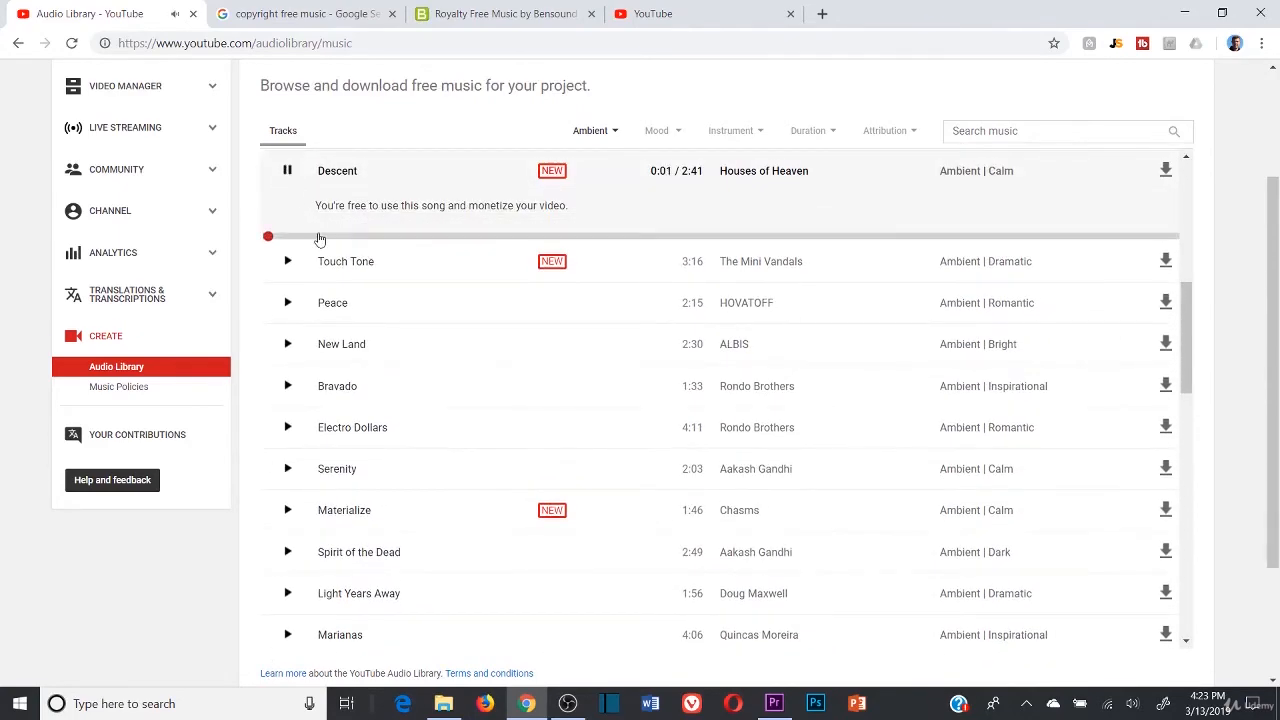
{"action": "left_click", "coordinate": [289, 172]}
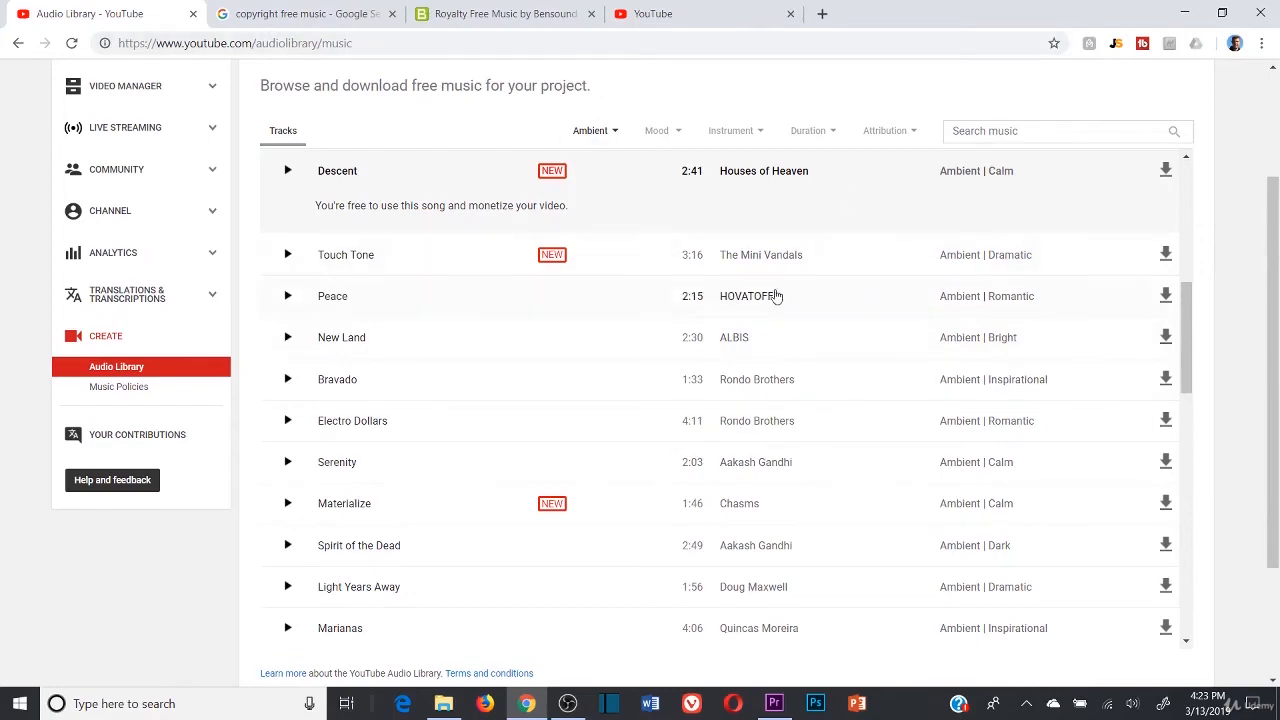
- View the Audio Library's sound effects list and close the Audio Library page
{"action": "scroll", "coordinate": [530, 314], "scroll_direction": "up", "scroll_amount": 3}
{"action": "scroll", "coordinate": [489, 223], "scroll_direction": "up", "scroll_amount": 5}
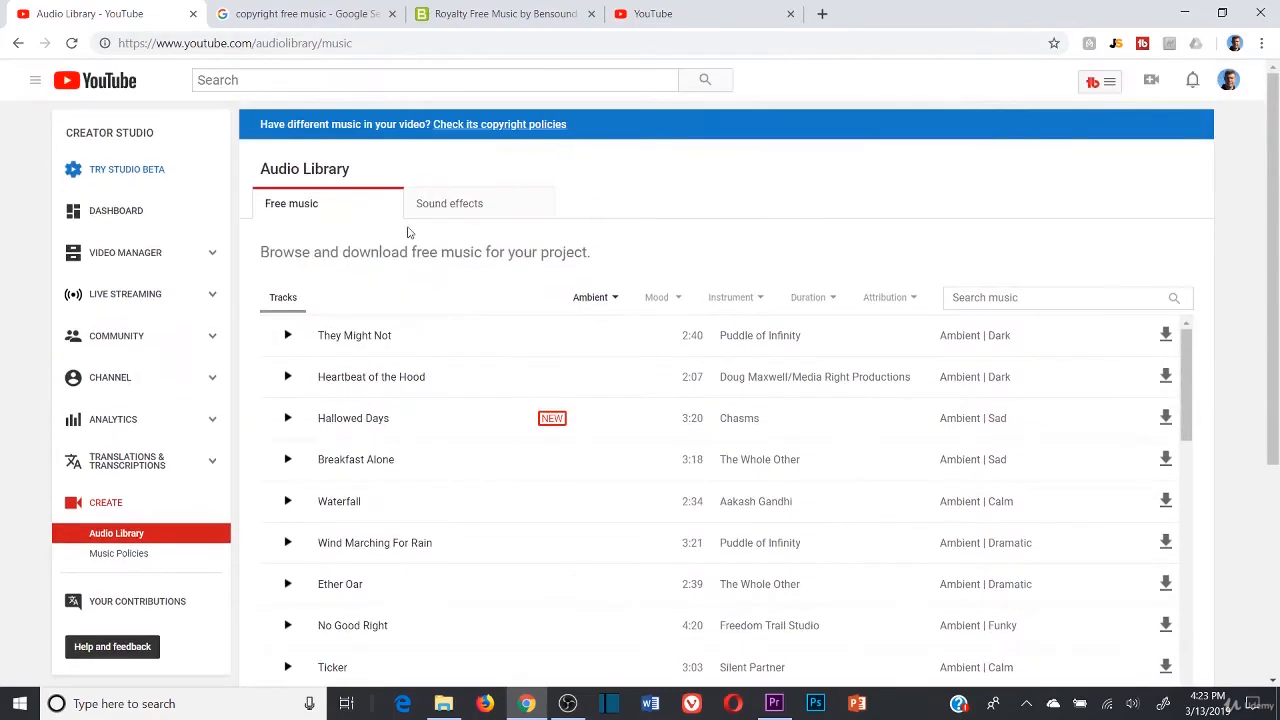
{"action": "left_click", "coordinate": [434, 205]}
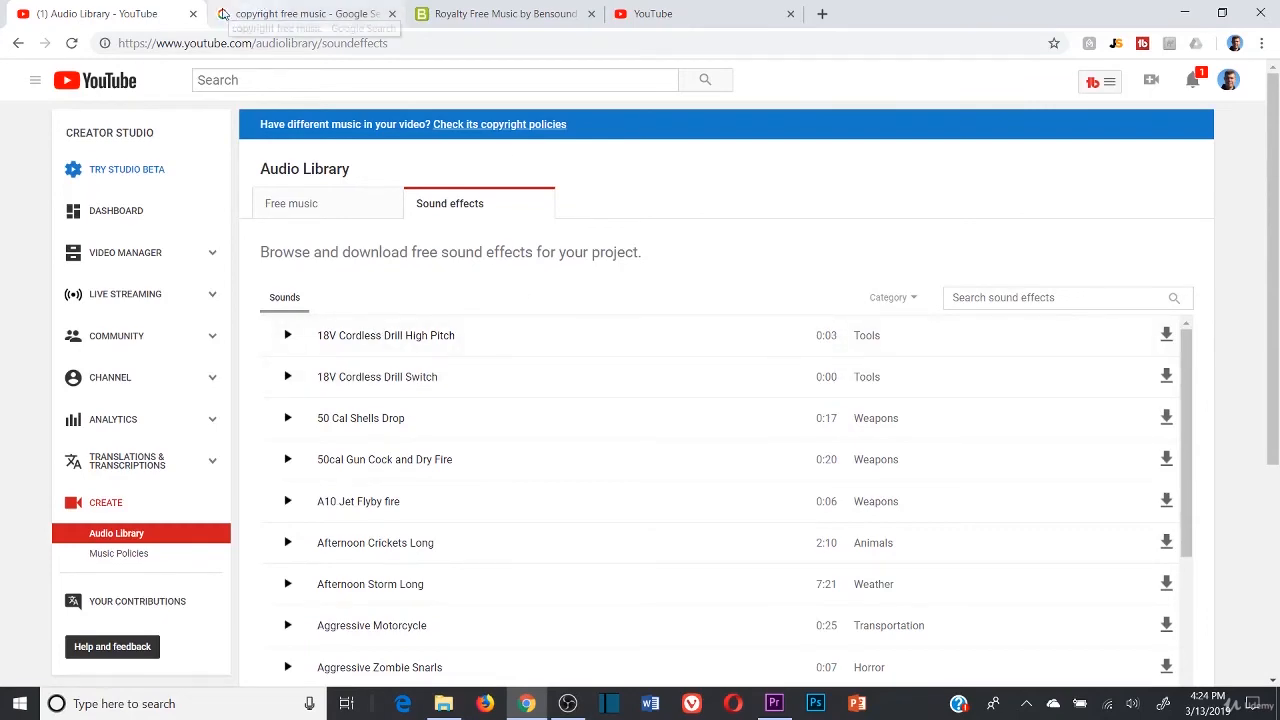
{"action": "left_click", "coordinate": [193, 13]}
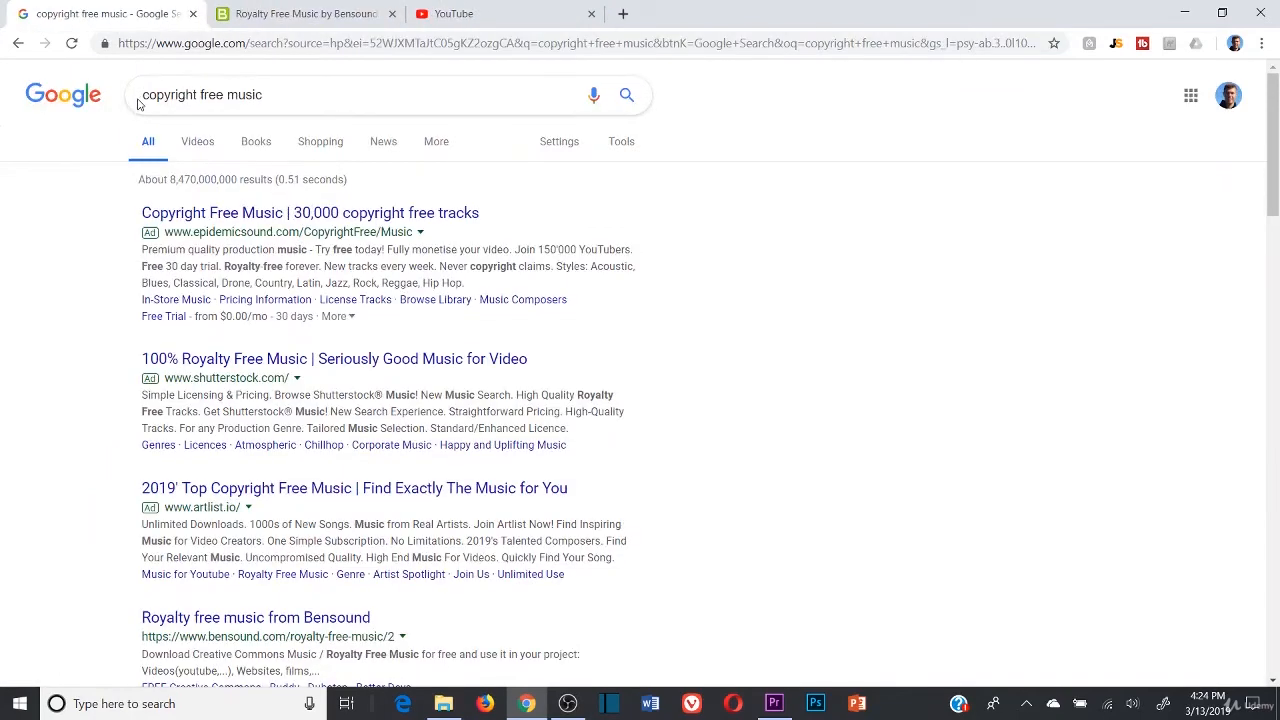
- Replace the Google query with "sound effects" and run the search
{"action": "left_click_drag", "start_coordinate": [278, 97], "coordinate": [85, 85]}
{"action": "left_click", "coordinate": [804, 305]}
{"action": "left_click_drag", "start_coordinate": [371, 95], "coordinate": [106, 58]}
{"action": "key", "text": "BackSpace"}
{"action": "type", "text": "sou"}
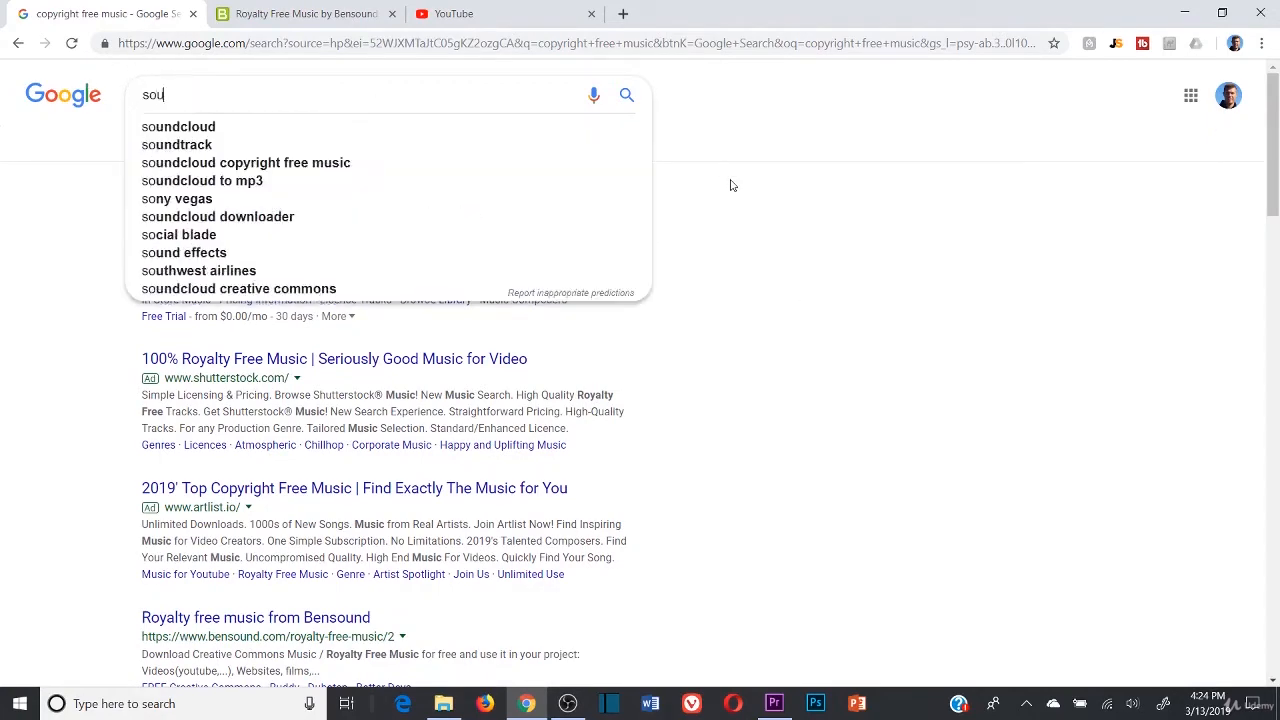
{"action": "type", "text": "nd effects"}
{"action": "key", "text": "Return"}
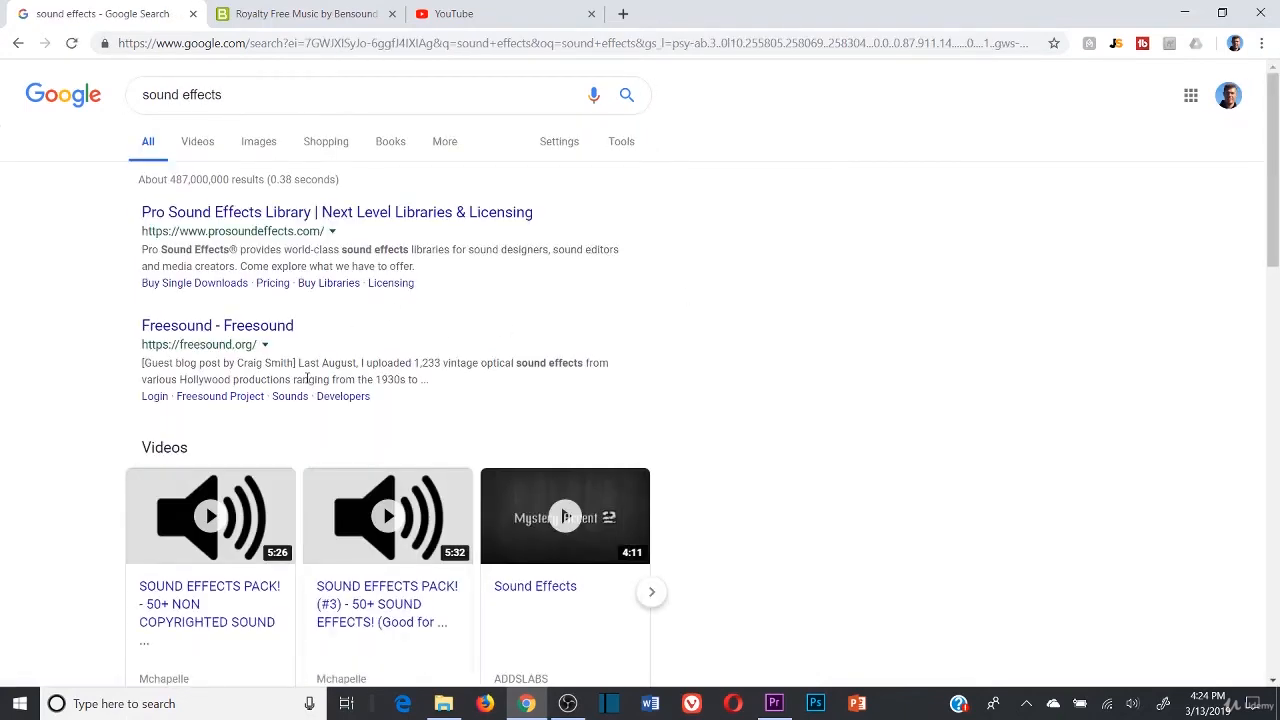
- Go to YouTube and search for "ka ching sound effect"
{"action": "left_click", "coordinate": [237, 45]}
{"action": "type", "text": "you"}
{"action": "key", "text": "Return"}
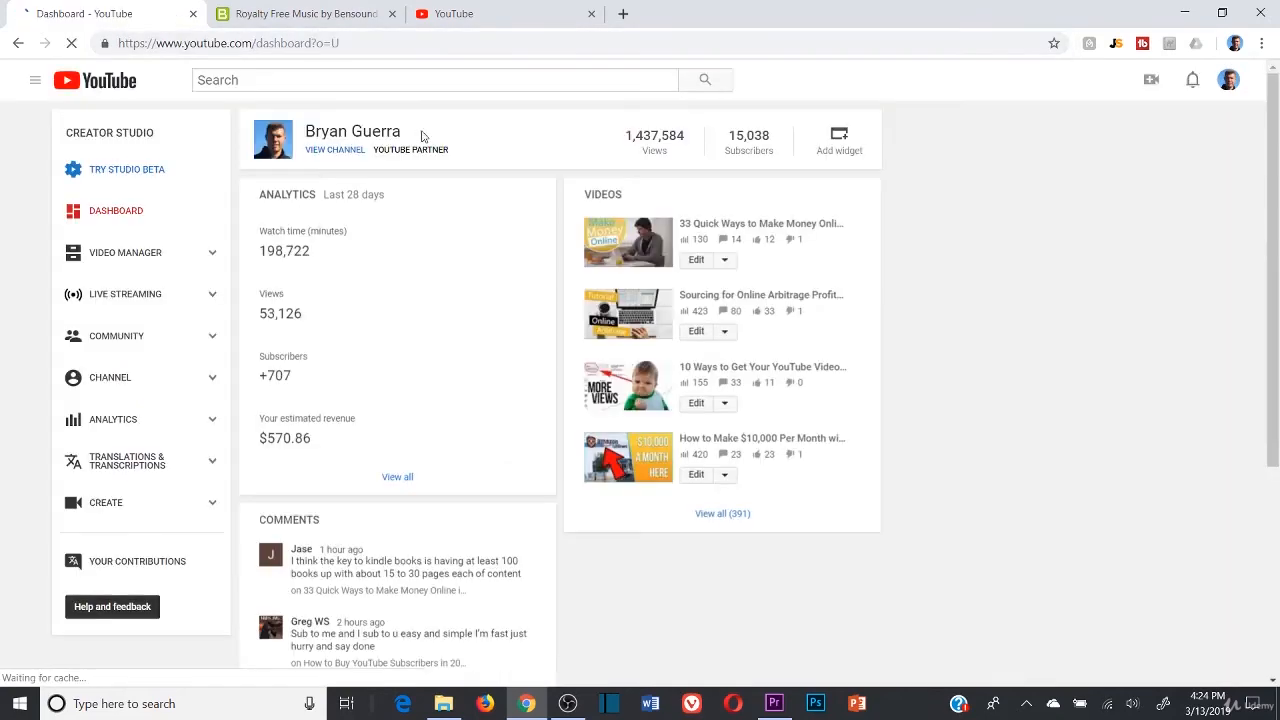
{"action": "left_click", "coordinate": [422, 82]}
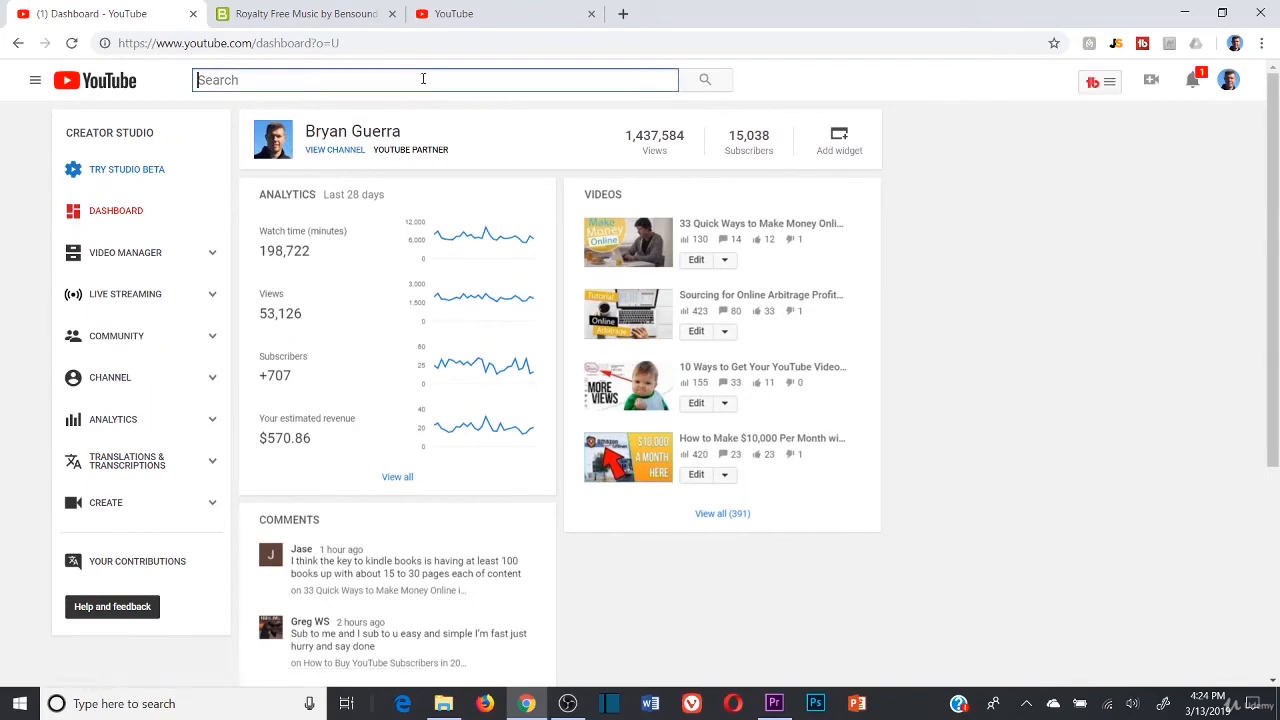
{"action": "type", "text": "ka ching"}
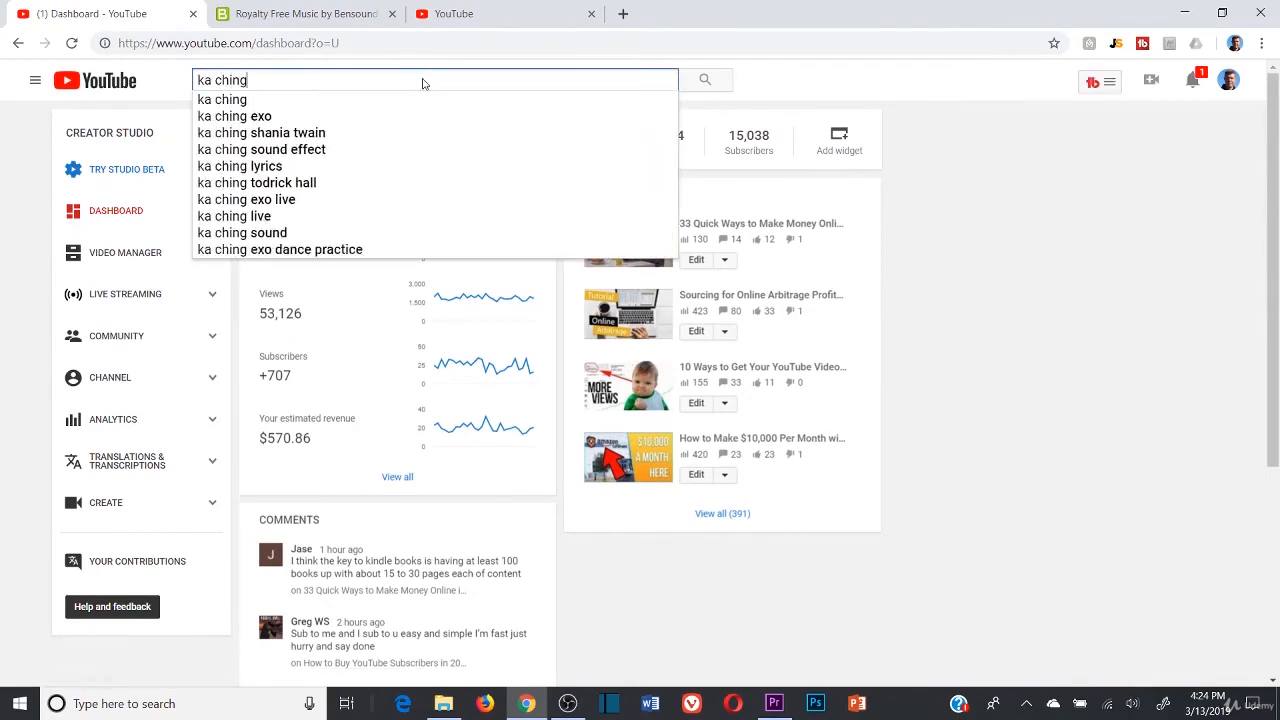
{"action": "key", "text": "Return"}
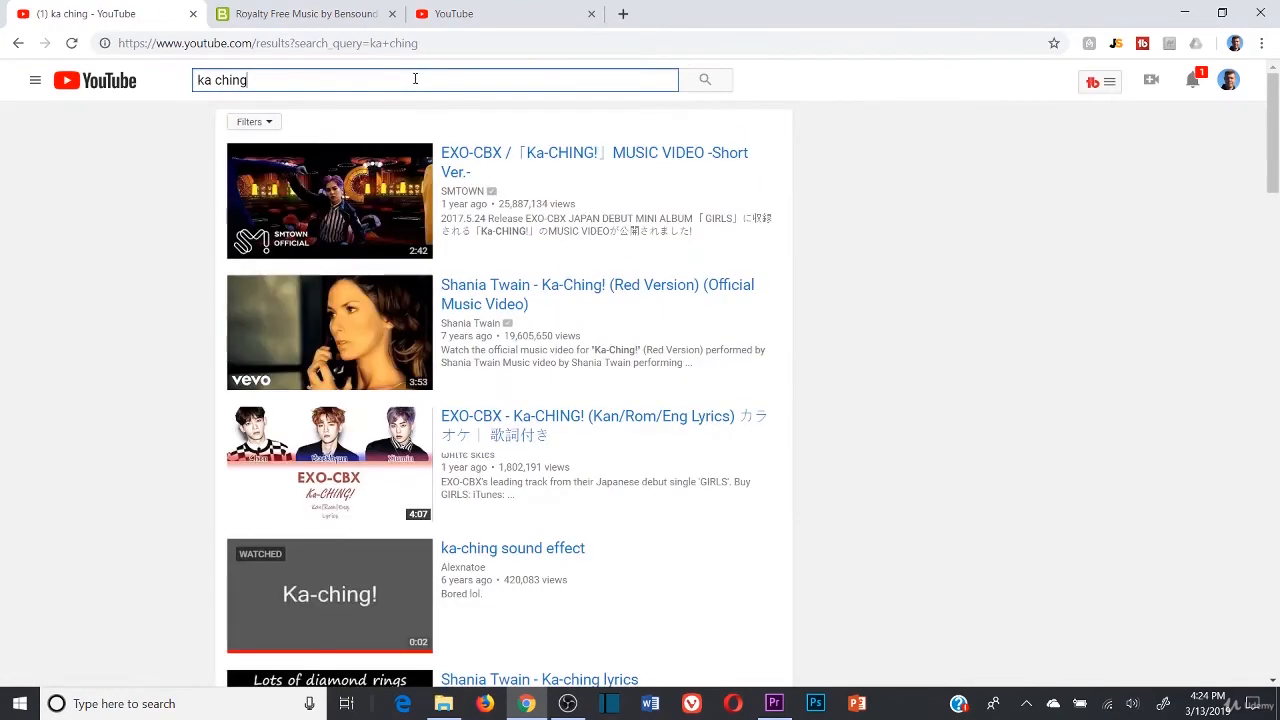
{"action": "type", "text": "sound ef"}
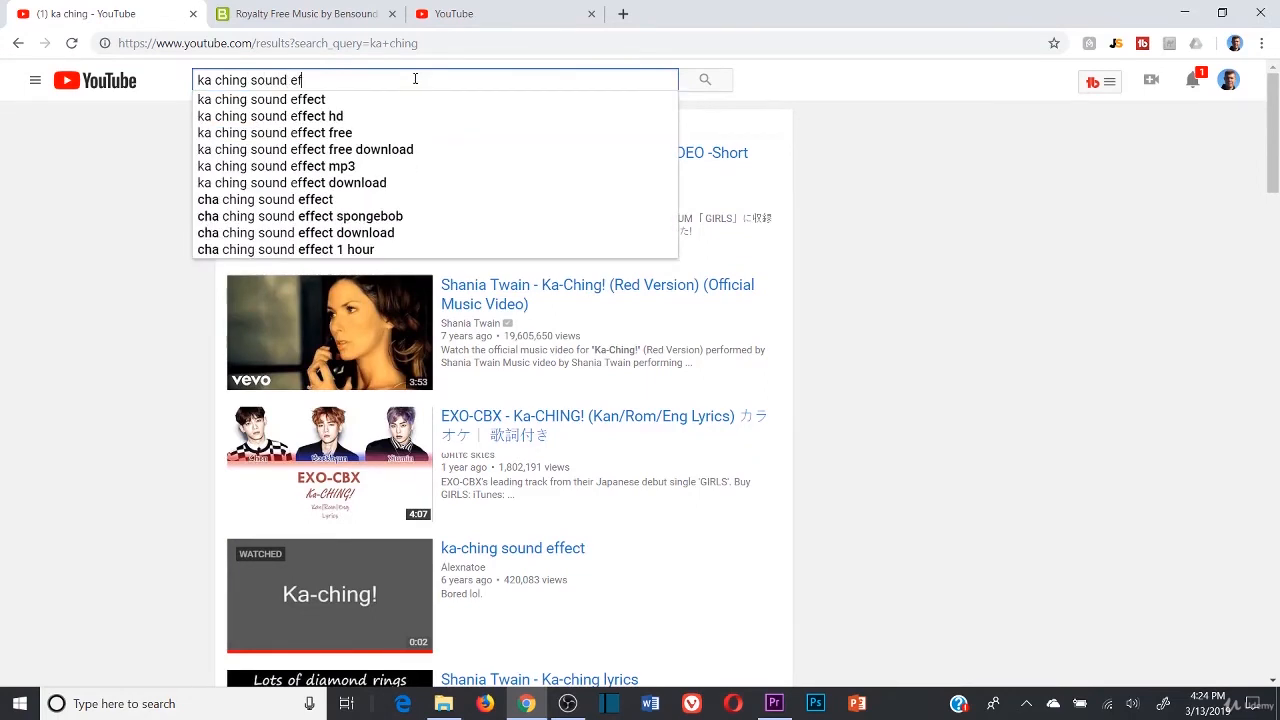
{"action": "type", "text": "fect"}
{"action": "key", "text": "Return"}
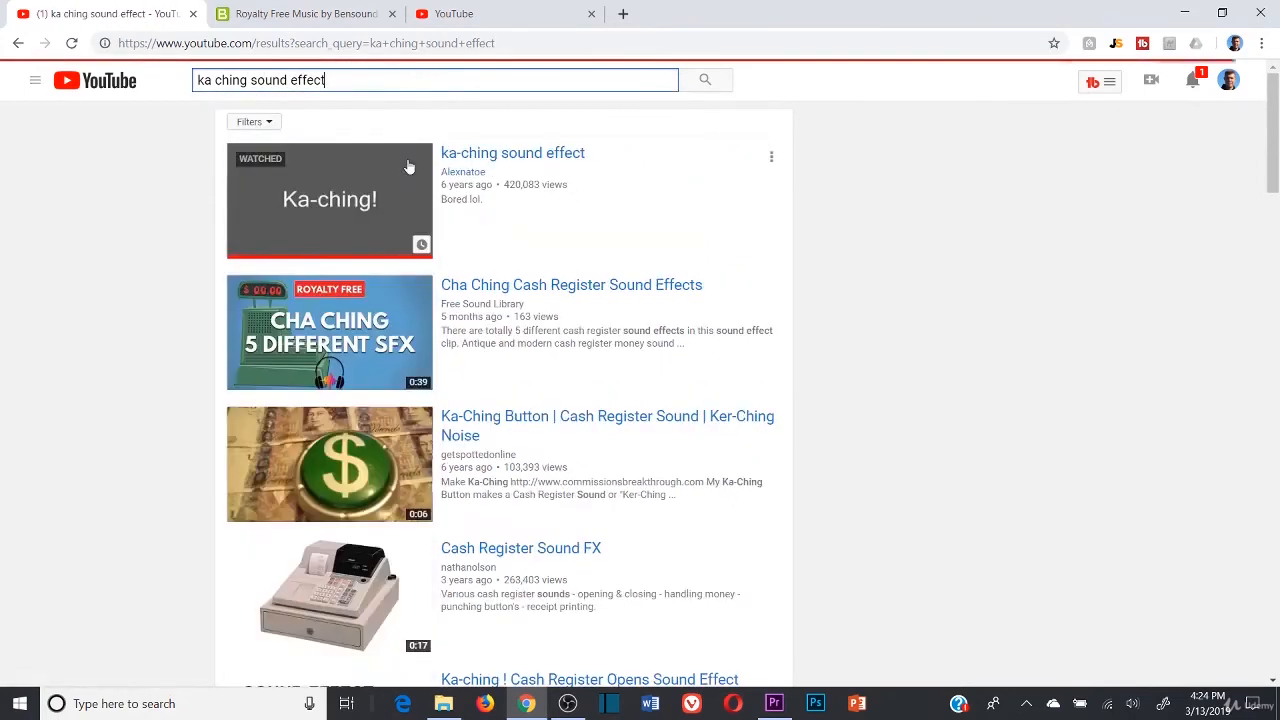
- Open the first video, "ka-ching sound effect", and copy its web address
{"action": "left_click", "coordinate": [356, 180]}
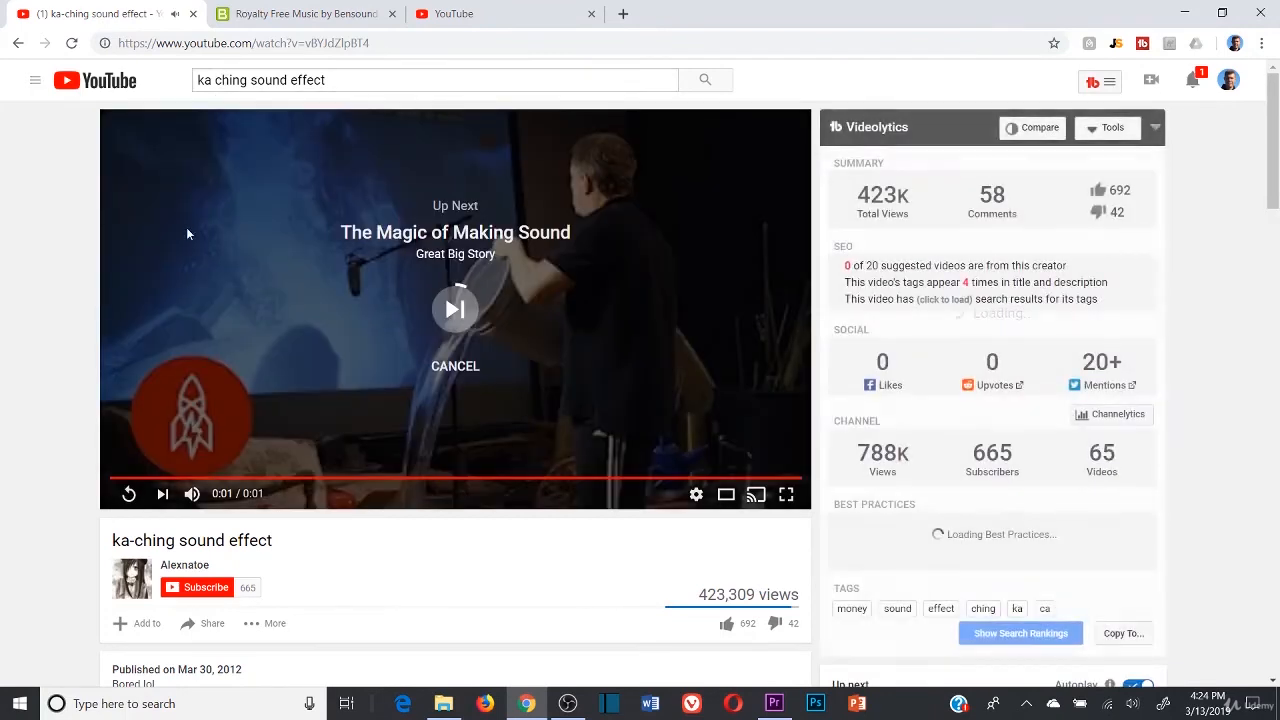
{"action": "left_click", "coordinate": [249, 45]}
{"action": "right_click", "coordinate": [251, 45]}
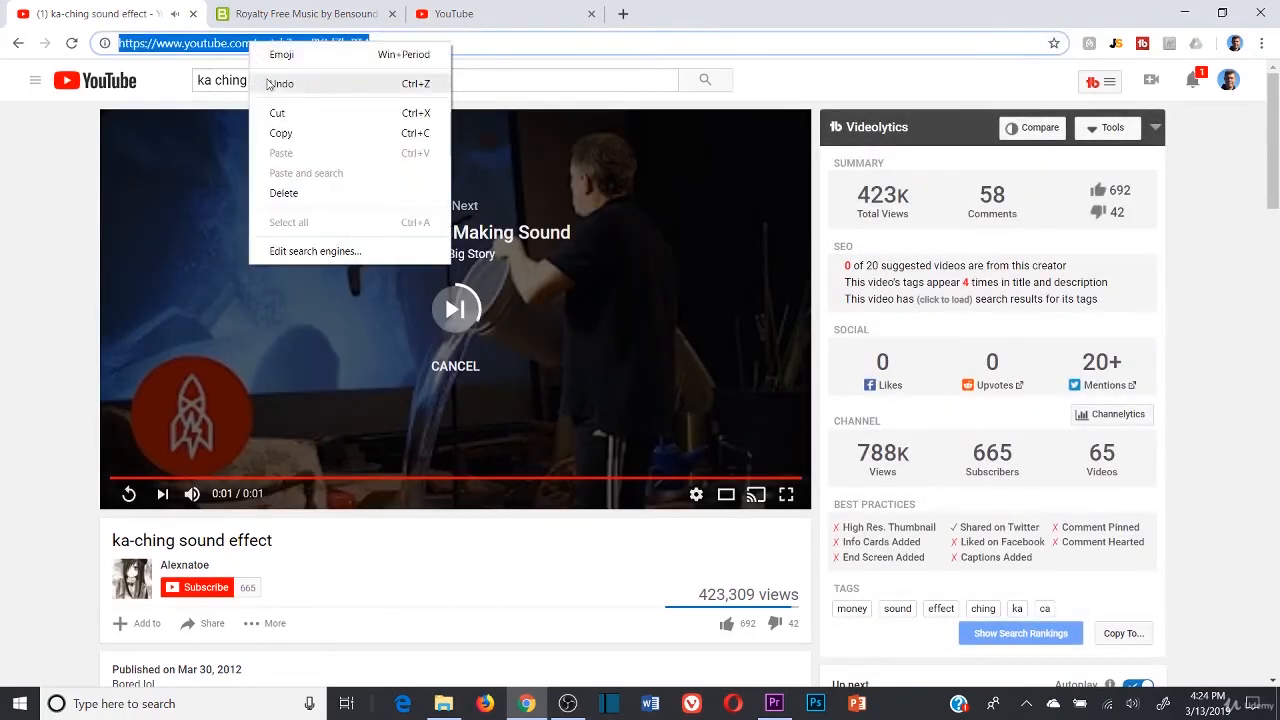
{"action": "left_click", "coordinate": [282, 128]}
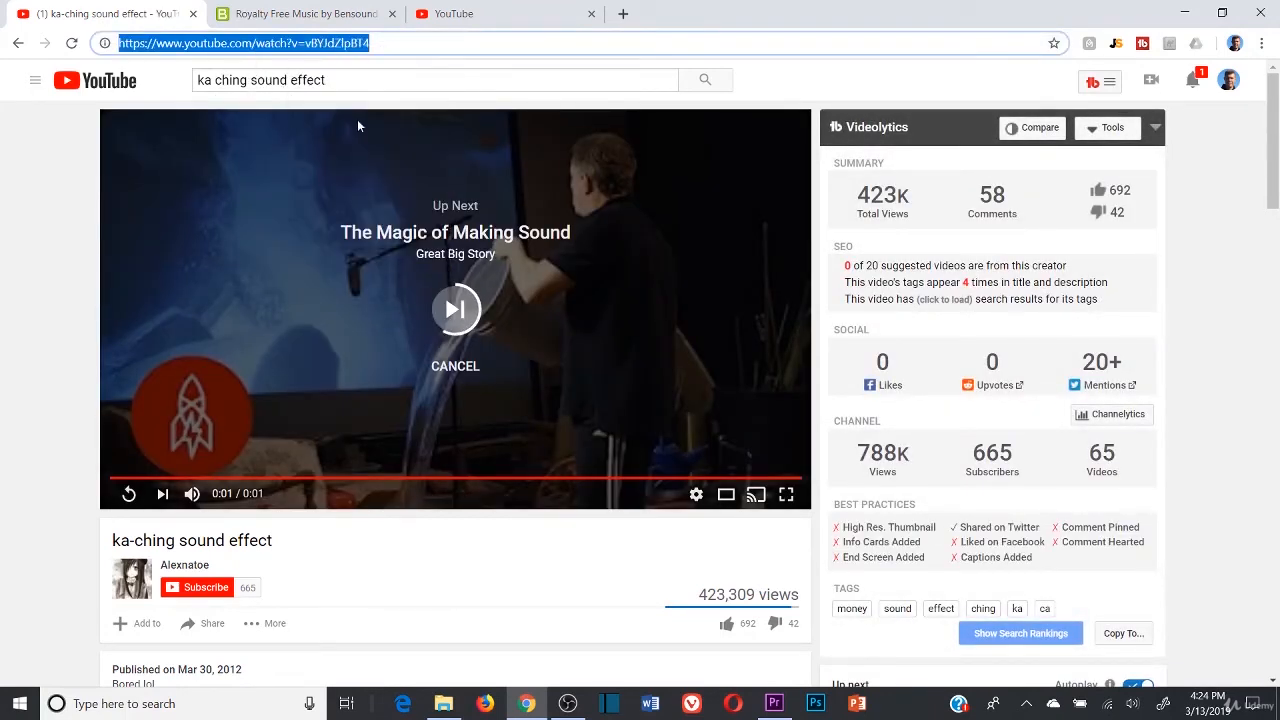
- Search Google for "youtube2mp3" and open the YouTube to Mp3 Converter site, ytmp3.cc
{"action": "type", "text": "google.com"}
{"action": "key", "text": "Return"}
{"action": "type", "text": "youtube2mp3"}
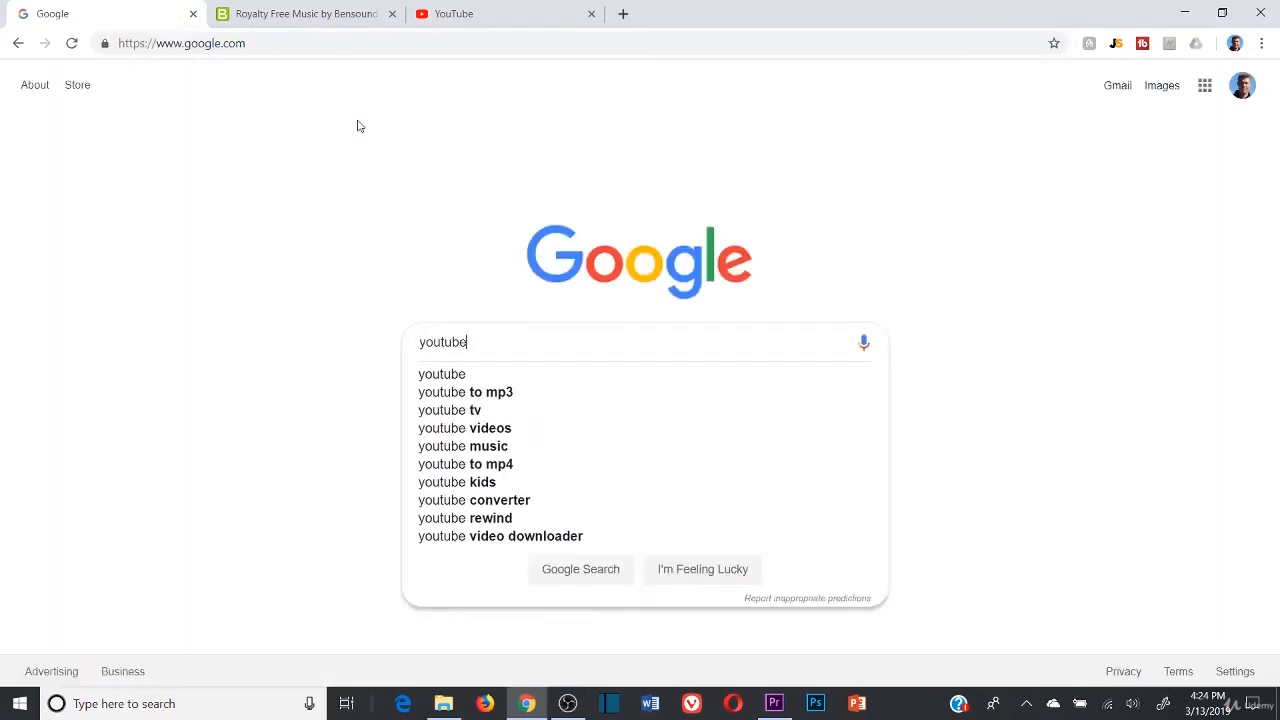
{"action": "key", "text": "Return"}
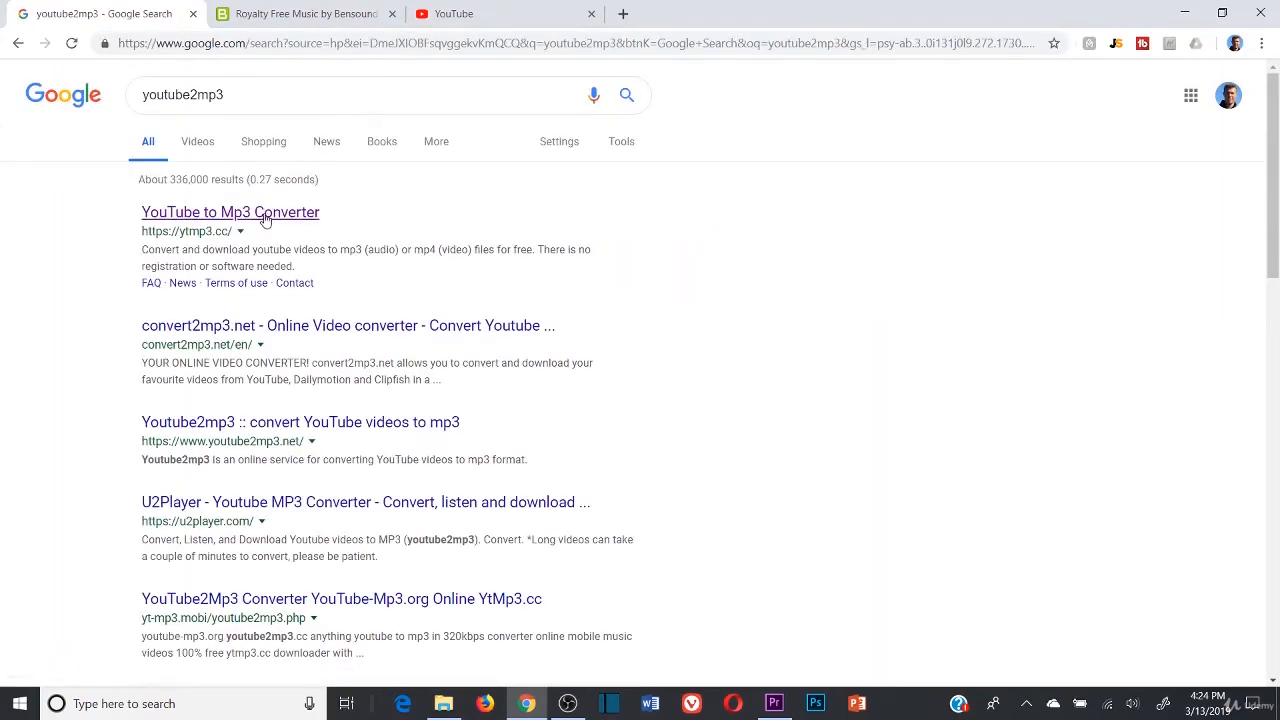
{"action": "left_click", "coordinate": [309, 216]}
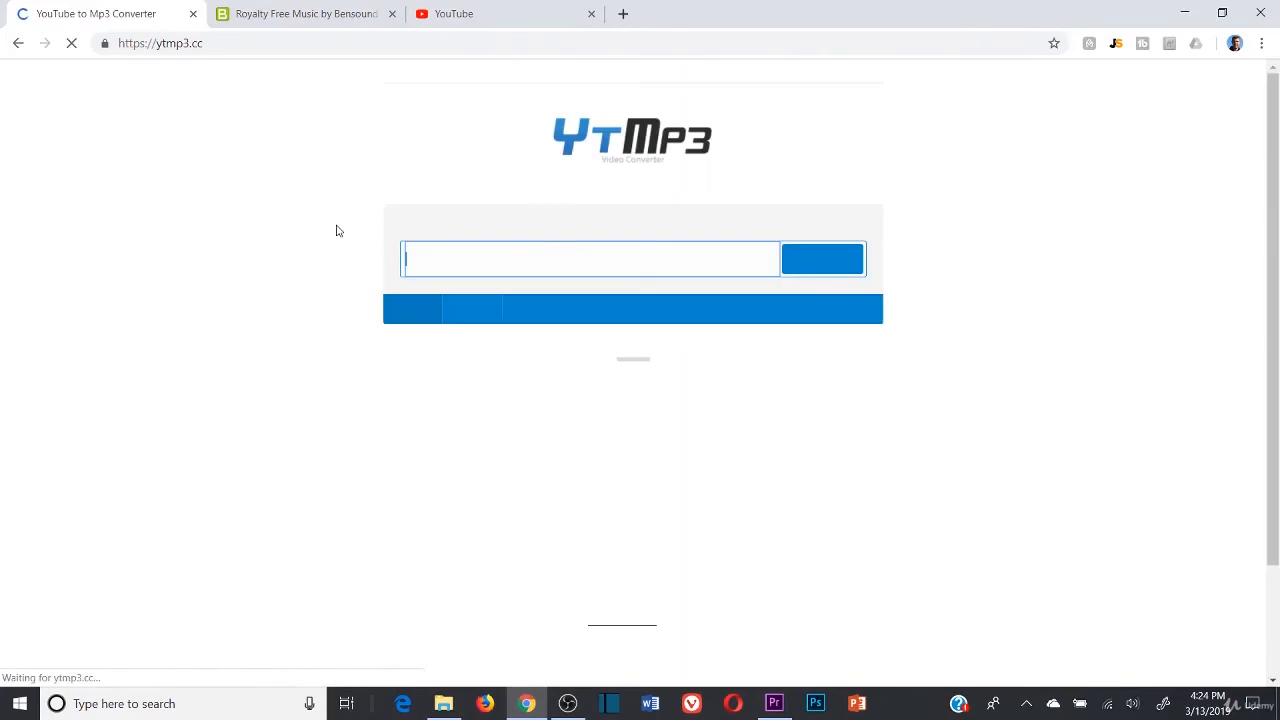
- Convert the copied video link to mp3 and download the file, then switch to Premiere Pro
{"action": "key", "text": "ctrl+v"}
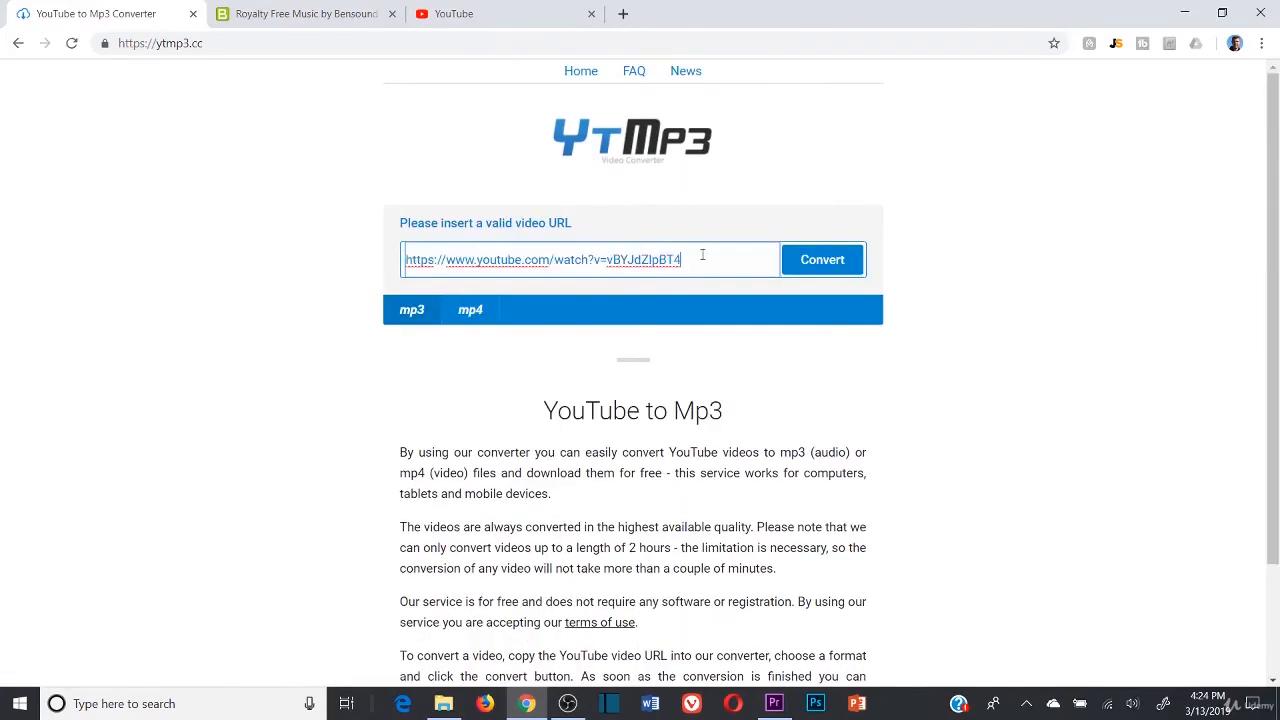
{"action": "left_click", "coordinate": [805, 260]}
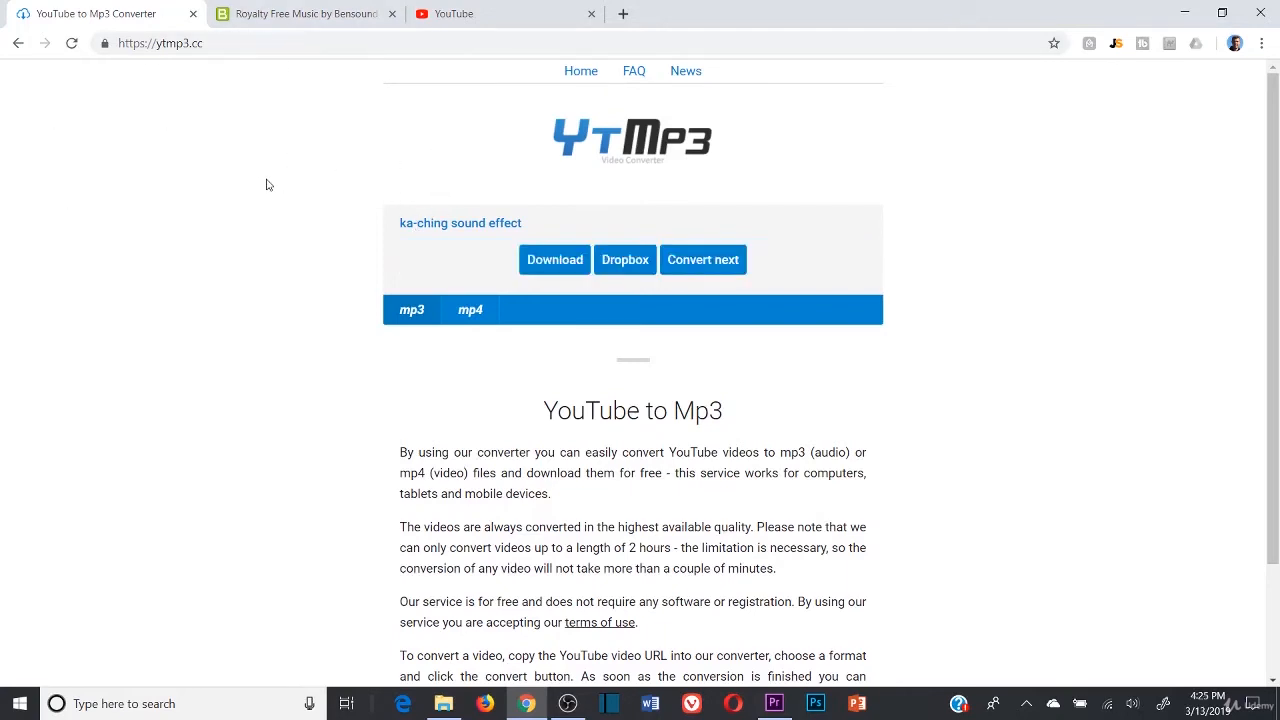
{"action": "left_click", "coordinate": [553, 262]}
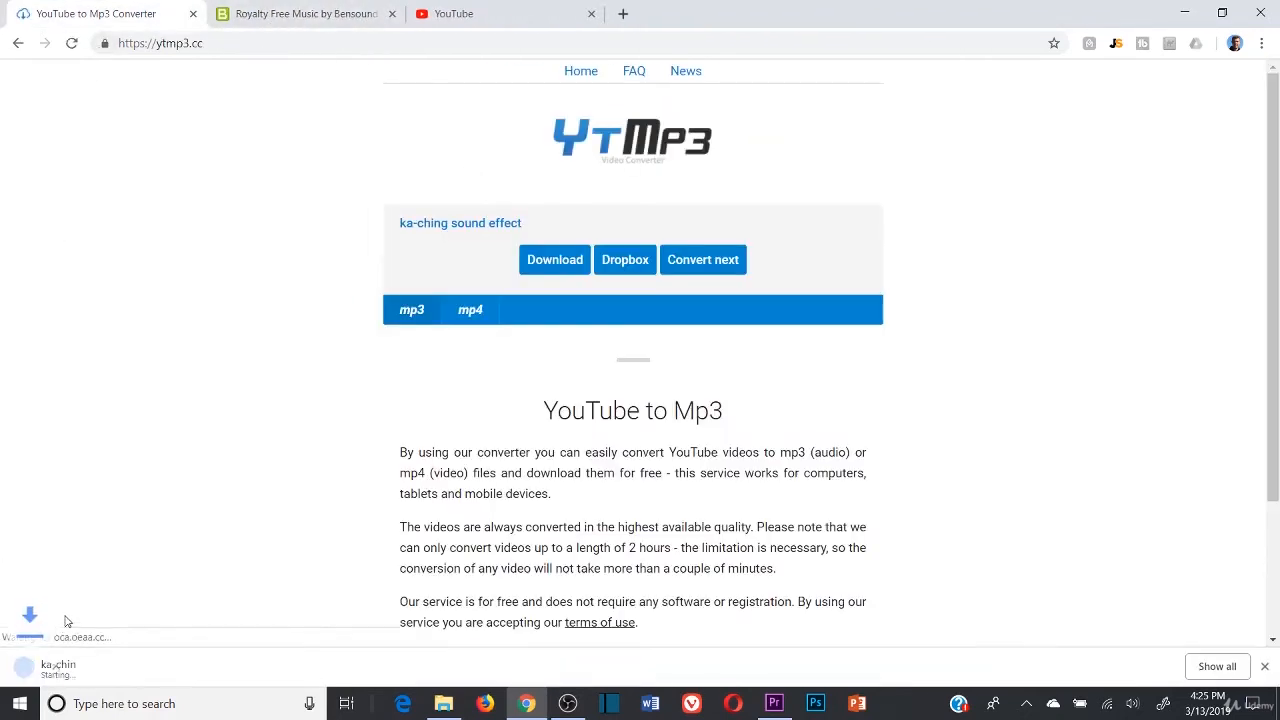
{"action": "left_click", "coordinate": [774, 703]}
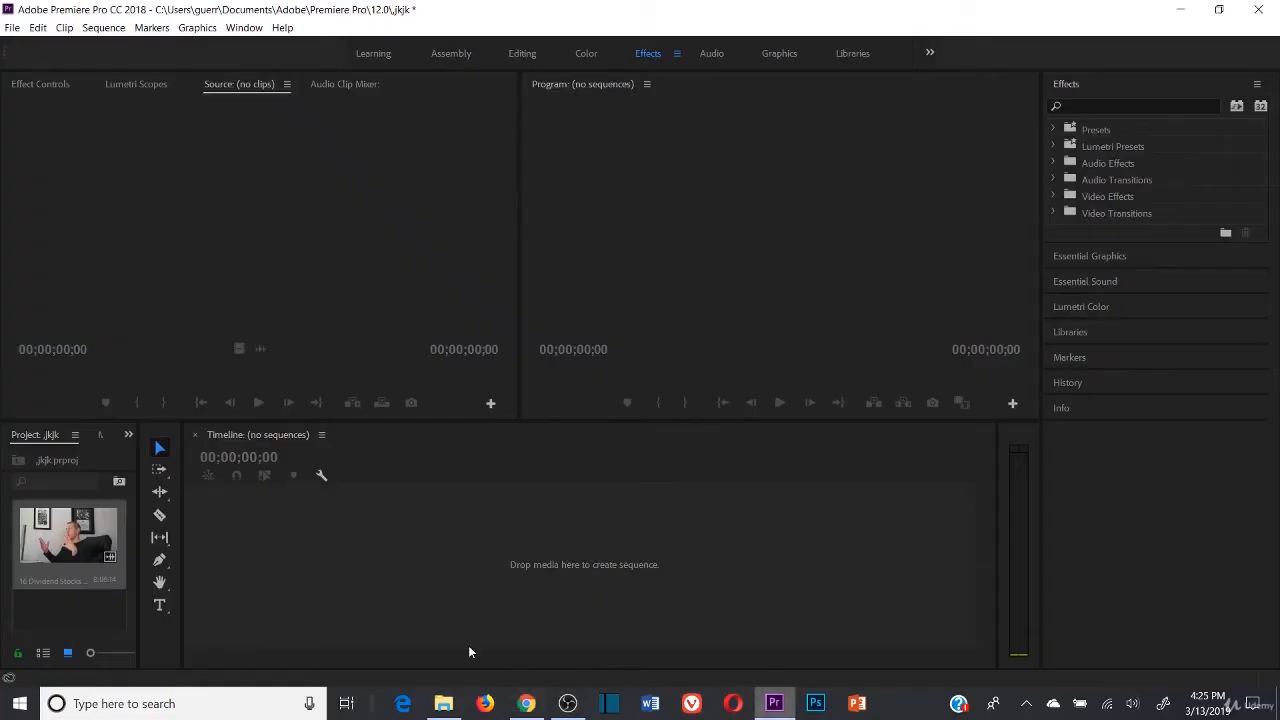
{"action": "left_click_drag", "start_coordinate": [70, 537], "coordinate": [422, 590]}
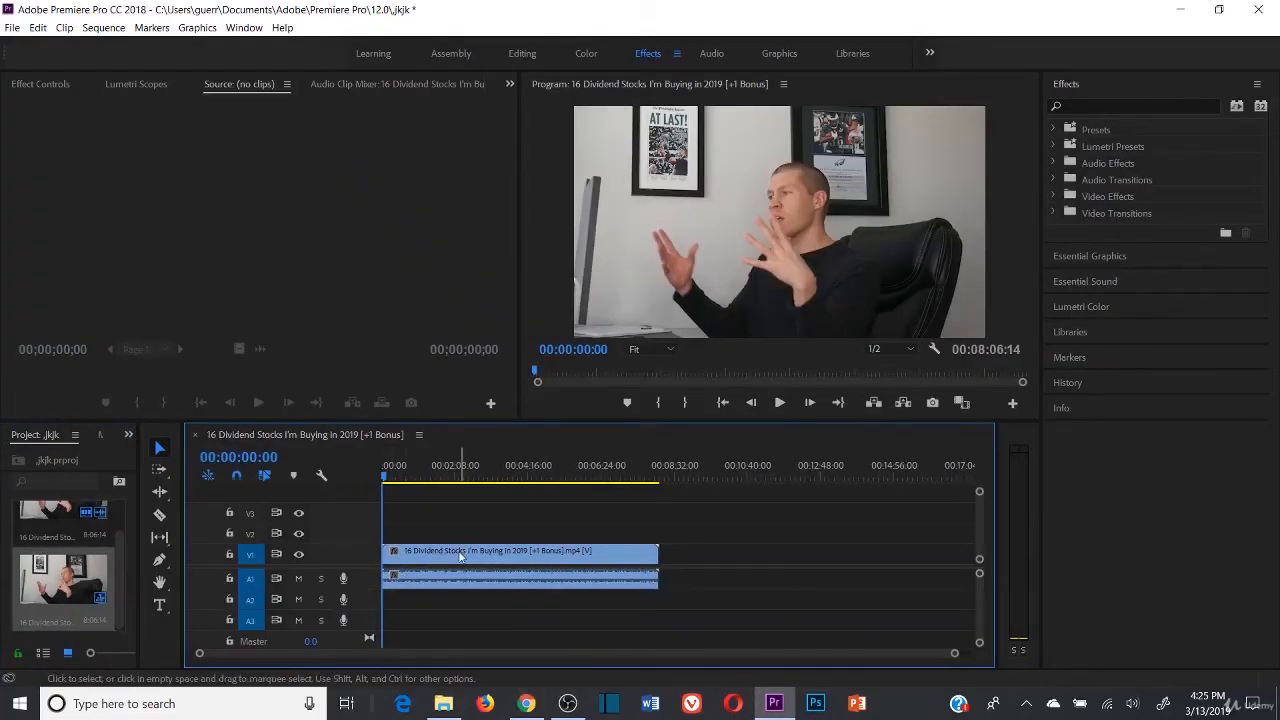
{"action": "right_click", "coordinate": [460, 556]}
{"action": "left_click", "coordinate": [490, 90]}
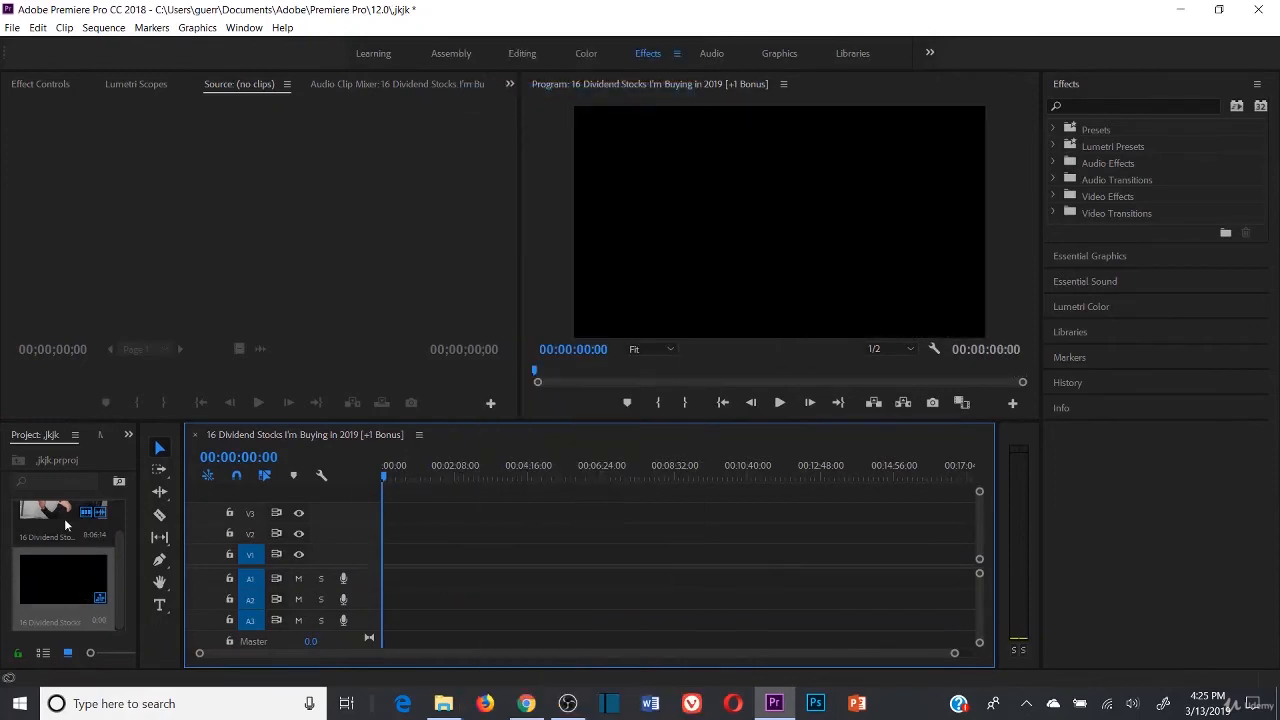
- Clear the dividend stocks clip and its sequence from the project
{"action": "right_click", "coordinate": [60, 548]}
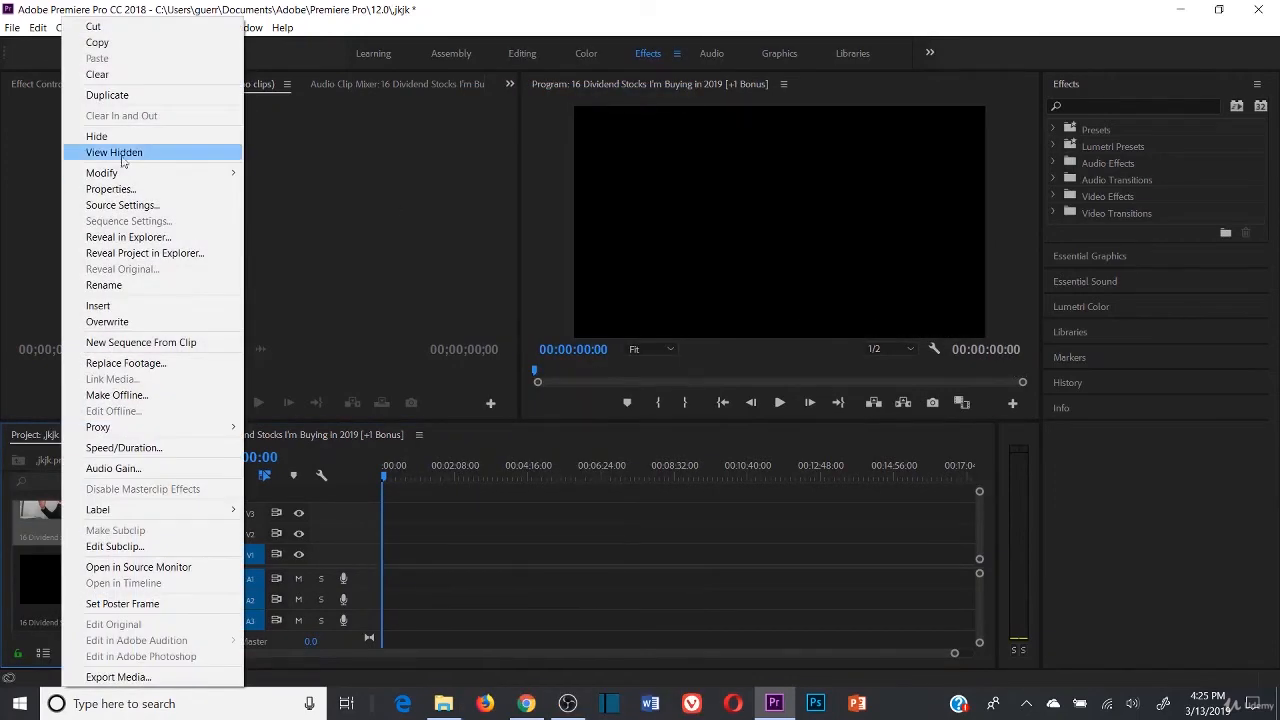
{"action": "left_click", "coordinate": [132, 77]}
{"action": "right_click", "coordinate": [36, 556]}
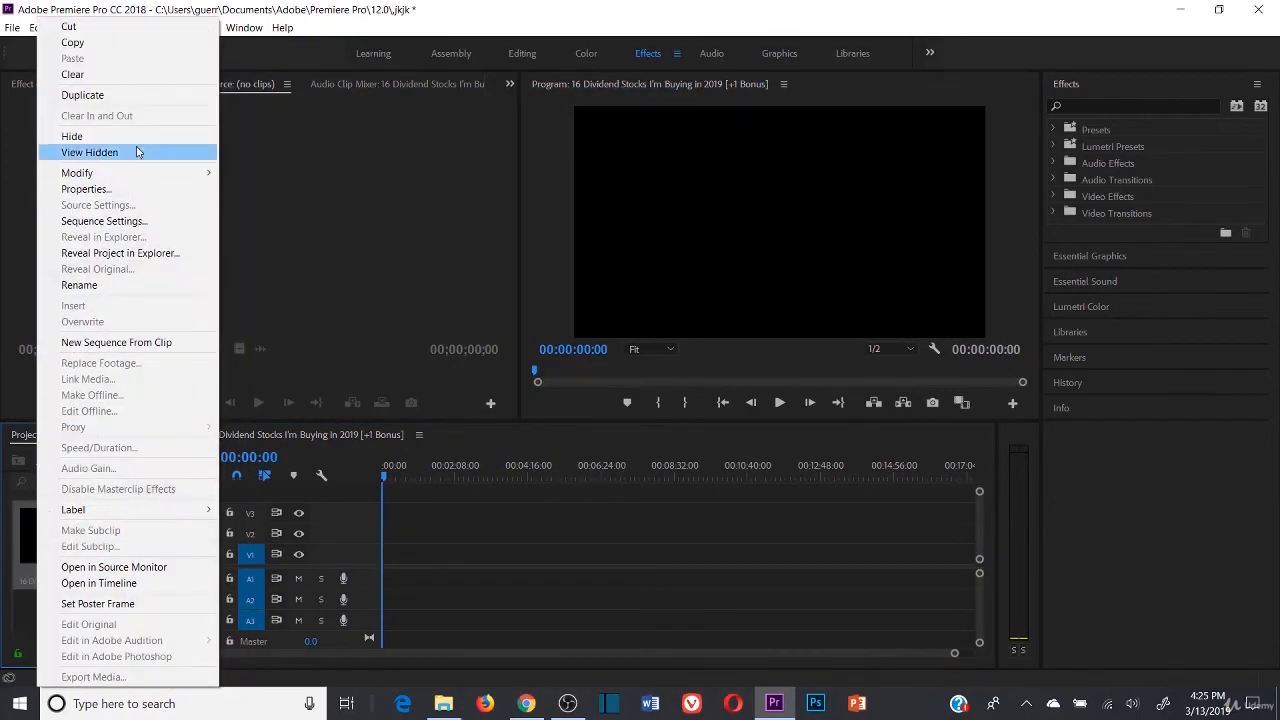
{"action": "left_click", "coordinate": [90, 74]}
- Import "How to Buy Permanent YouTube Subscribers in 2019" from BG Media(Final) and create a sequence from it in the timeline
{"action": "double_click", "coordinate": [70, 590]}
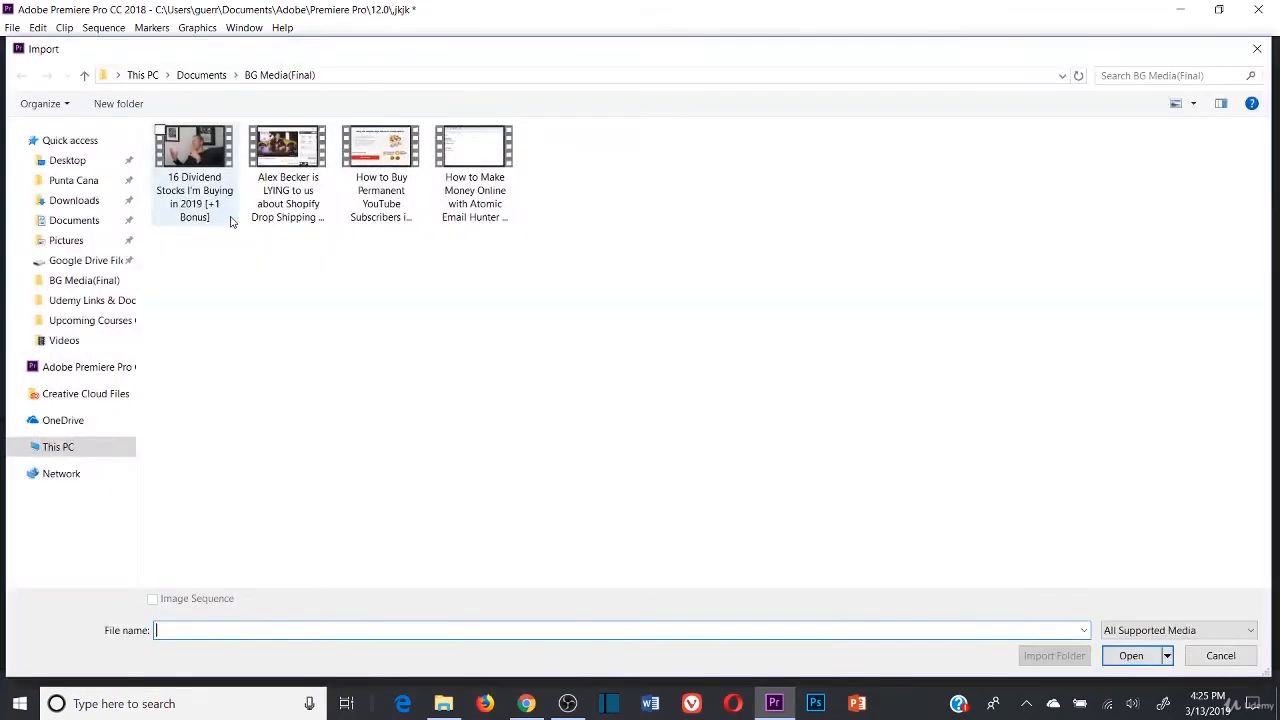
{"action": "double_click", "coordinate": [381, 170]}
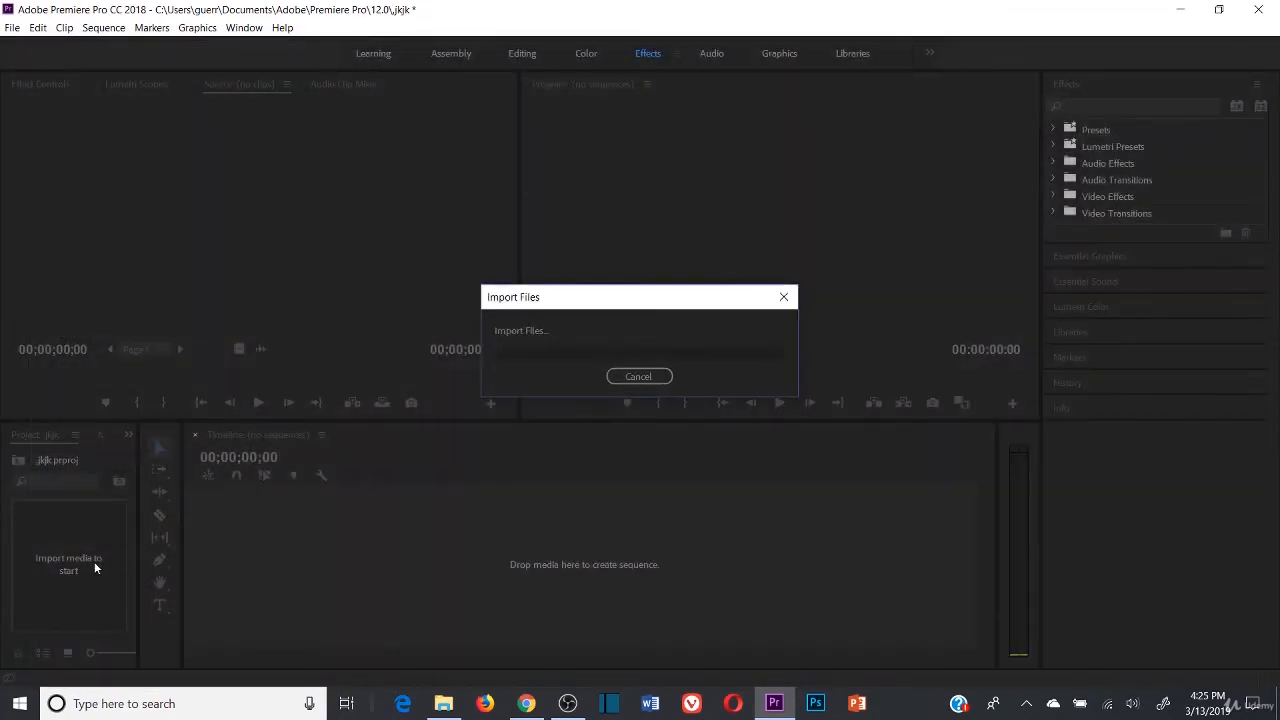
{"action": "left_click_drag", "start_coordinate": [74, 542], "coordinate": [329, 557]}
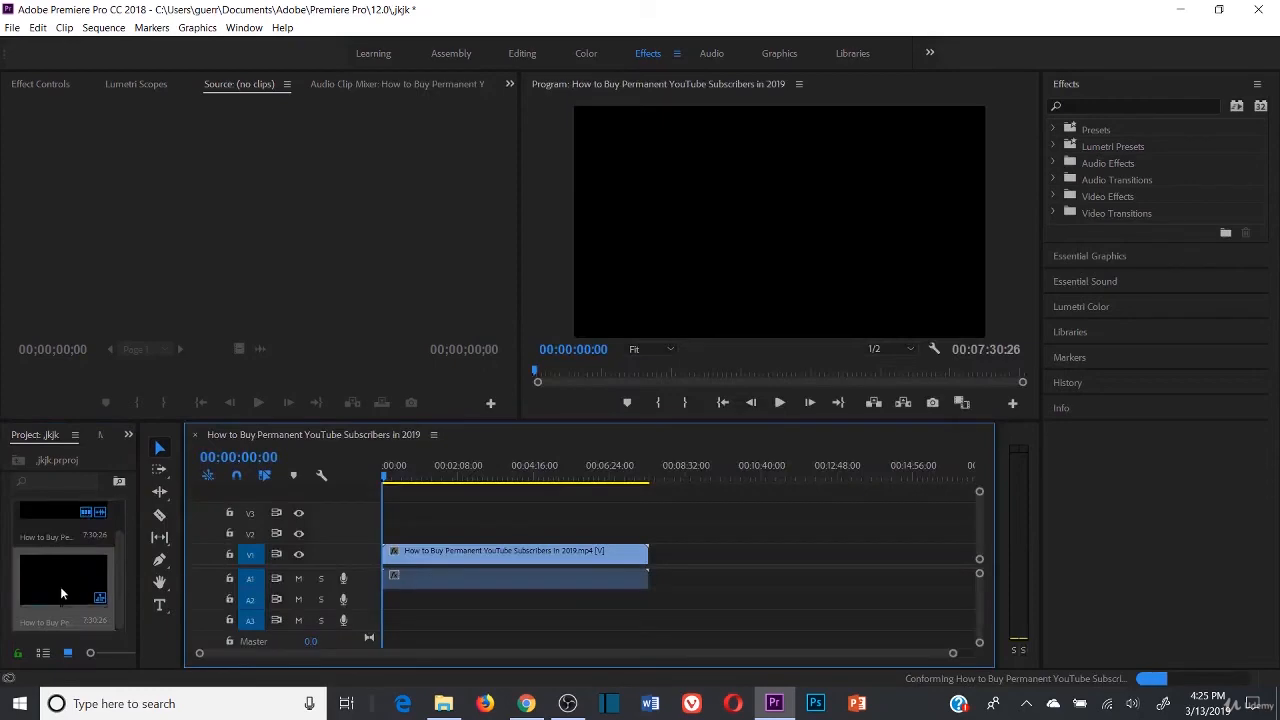
- Import the "ka-ching sound effect" file from the Downloads folder into the project
{"action": "double_click", "coordinate": [70, 541]}
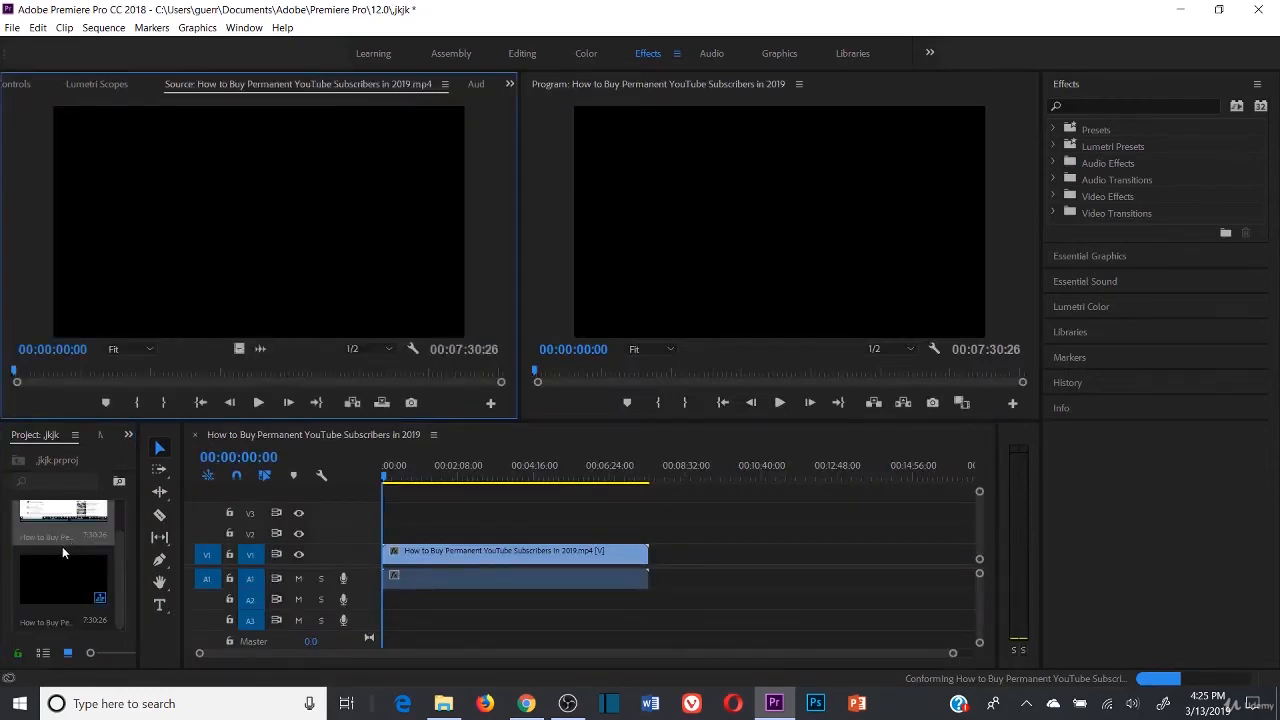
{"action": "double_click", "coordinate": [62, 548]}
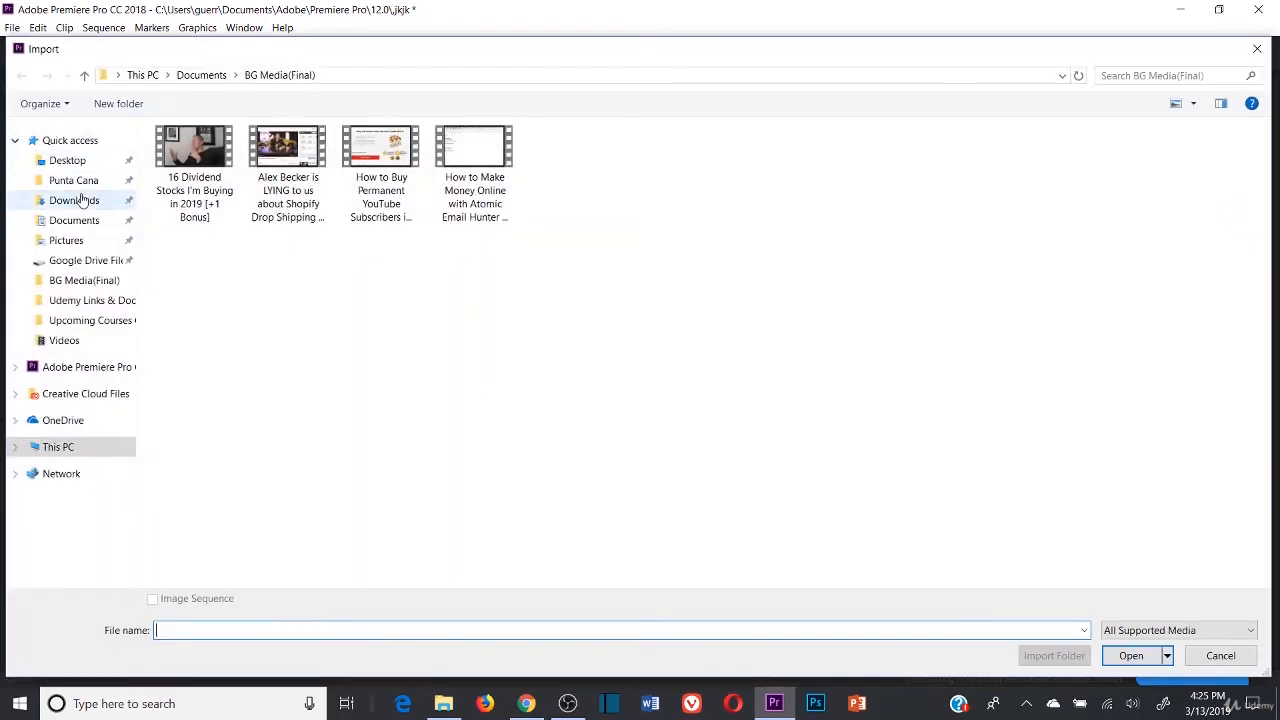
{"action": "left_click", "coordinate": [82, 200]}
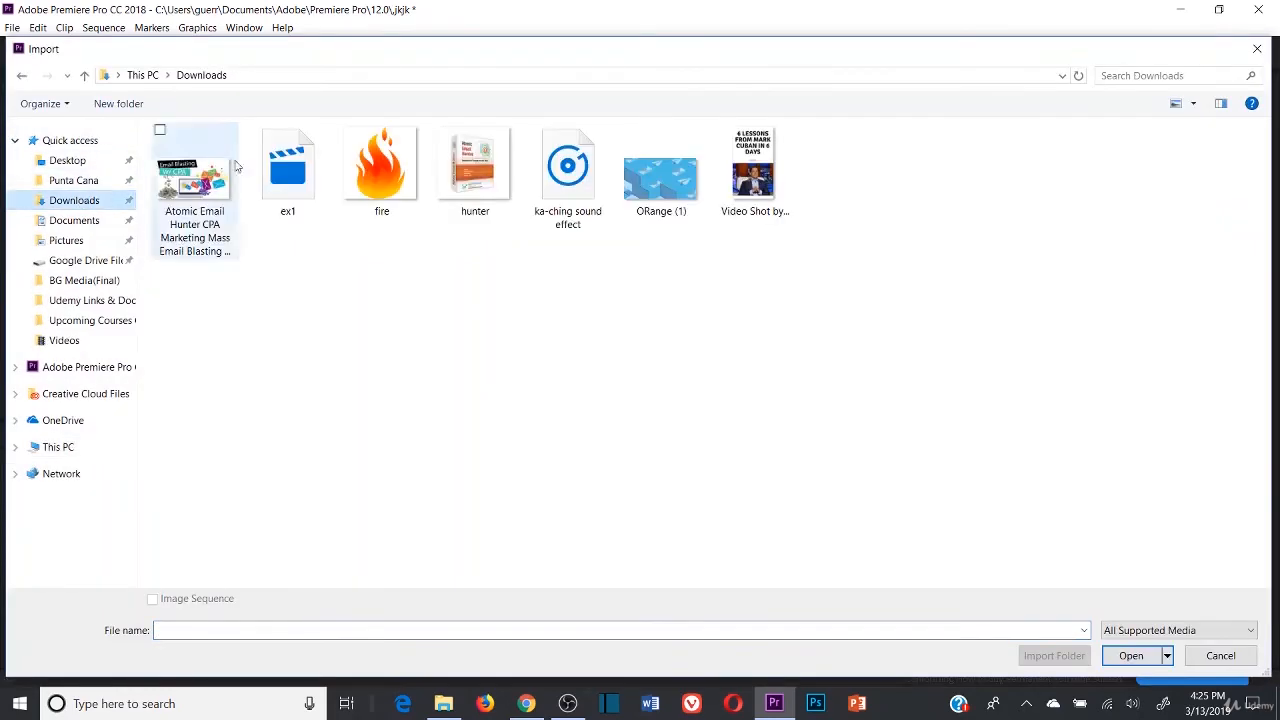
{"action": "double_click", "coordinate": [563, 165]}
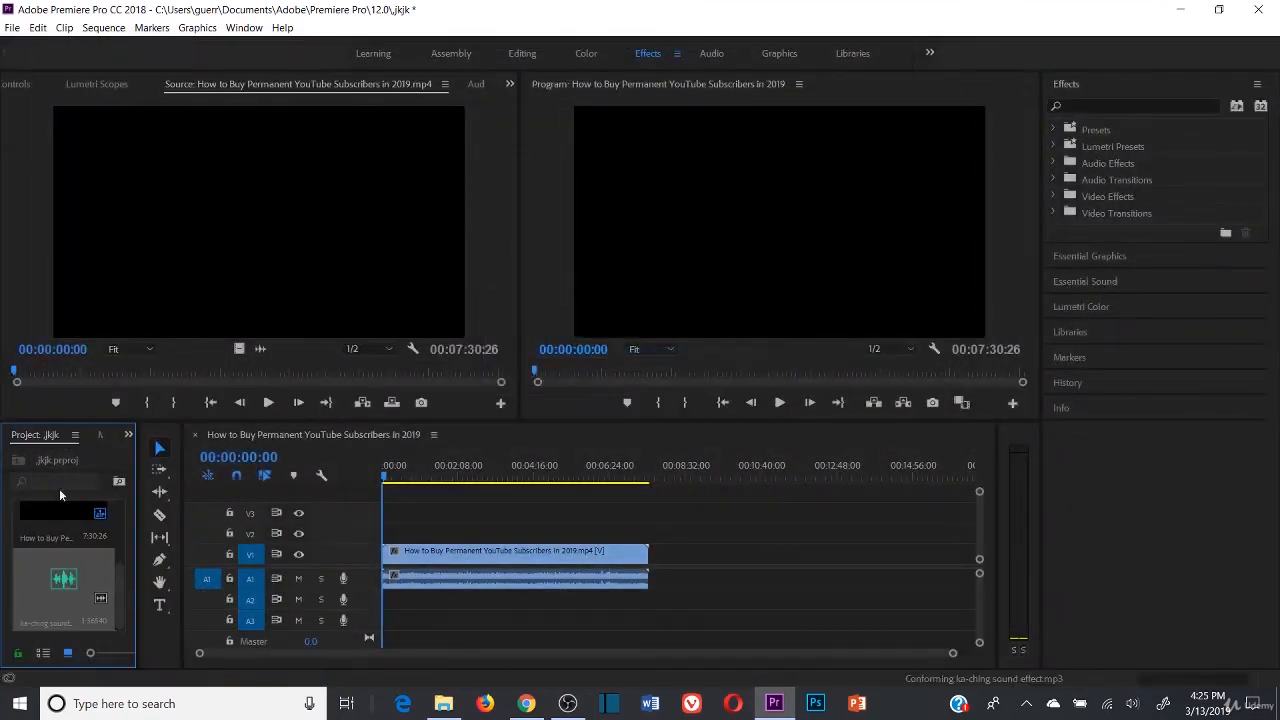
- Place the ka-ching sound effect on audio track A2 at about 36 seconds, beneath the main video's audio
{"action": "left_click_drag", "start_coordinate": [57, 588], "coordinate": [404, 600]}
{"action": "left_click_drag", "start_coordinate": [955, 658], "coordinate": [434, 677]}
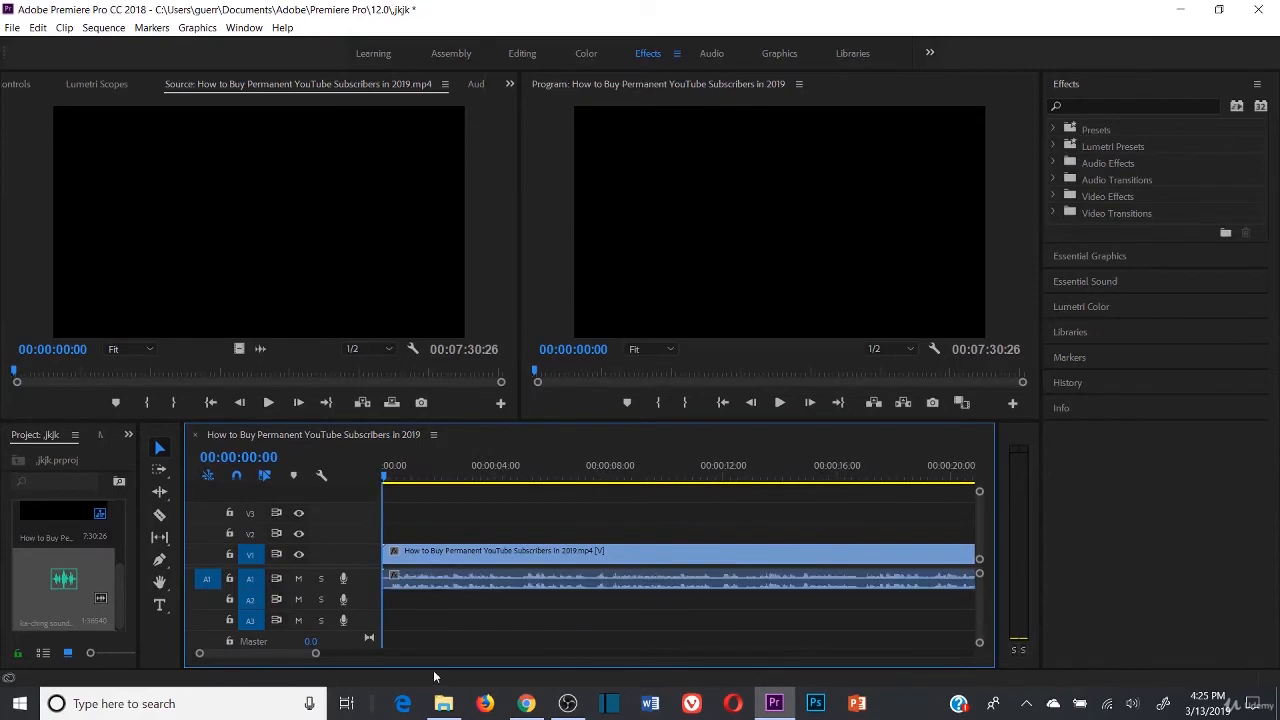
{"action": "mouse_move", "coordinate": [310, 655]}
{"action": "left_mouse_down"}
{"action": "mouse_move", "coordinate": [360, 654]}
{"action": "mouse_move", "coordinate": [329, 655]}
{"action": "left_mouse_up"}
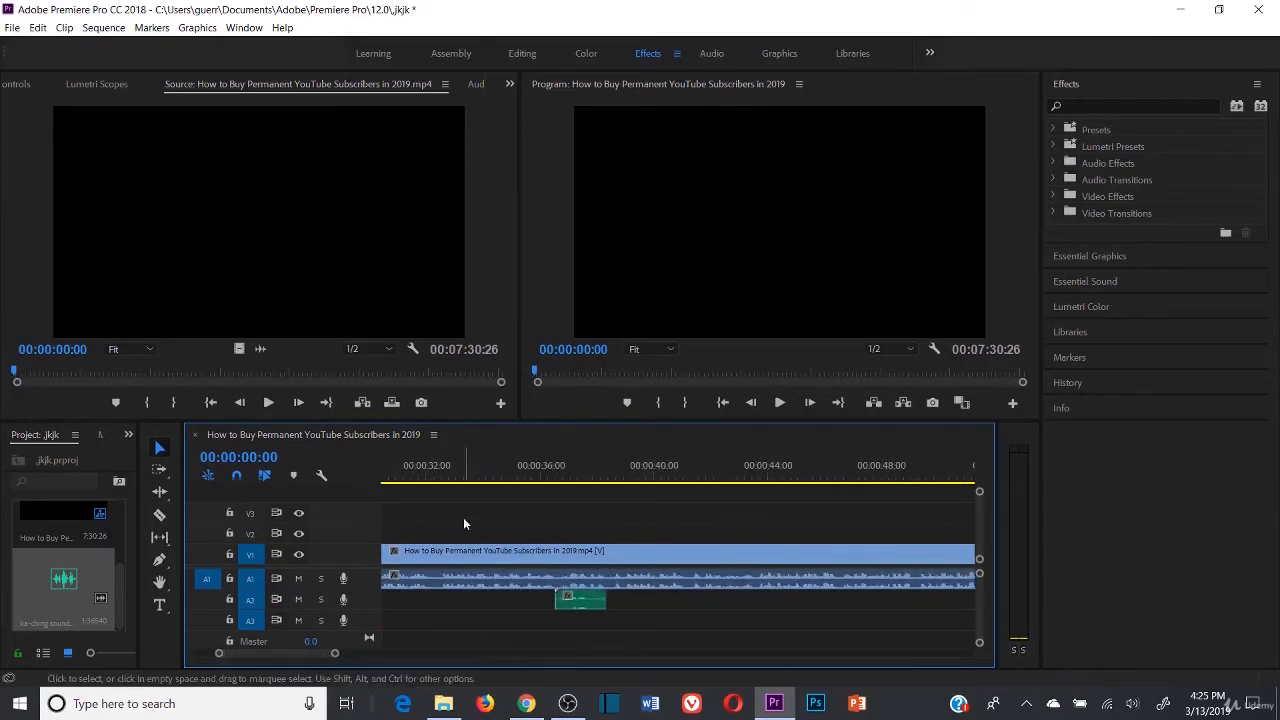
- Raise the system volume to 80 and play the sequence from 00:00:34:20 past the ka-ching sound effect
{"action": "left_click", "coordinate": [503, 462]}
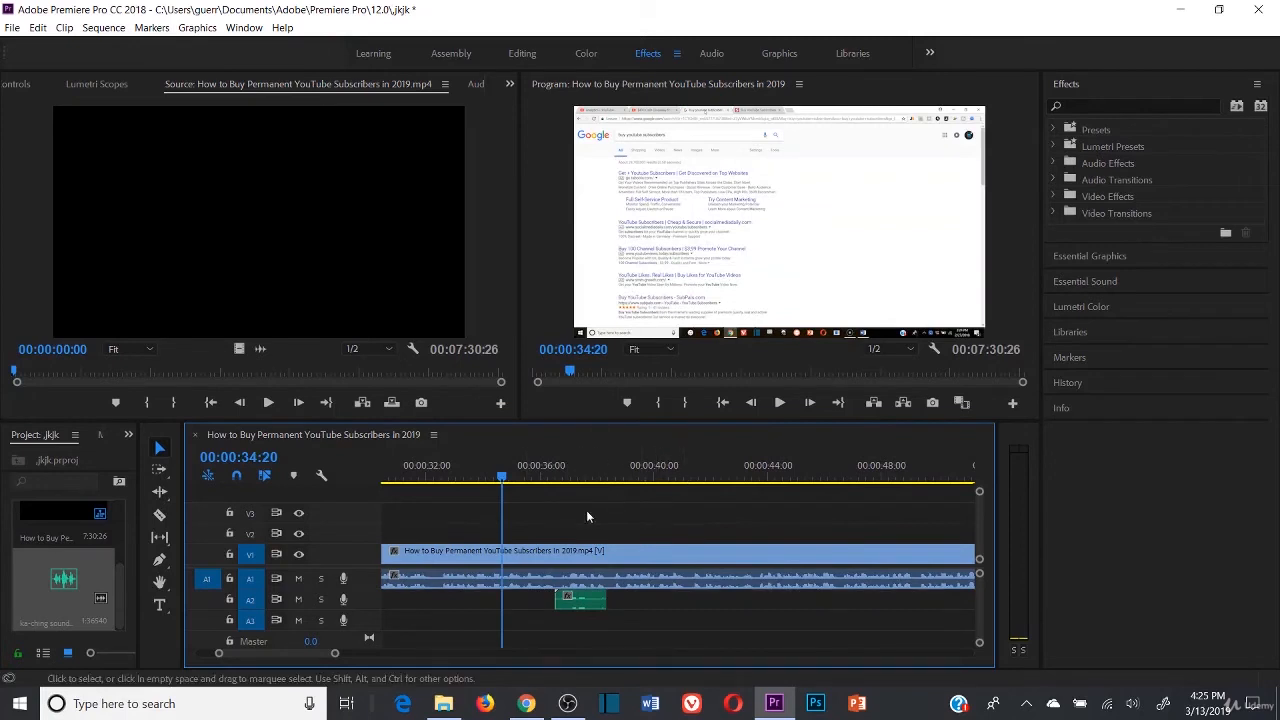
{"action": "key", "text": "XF86AudioRaiseVolume"}
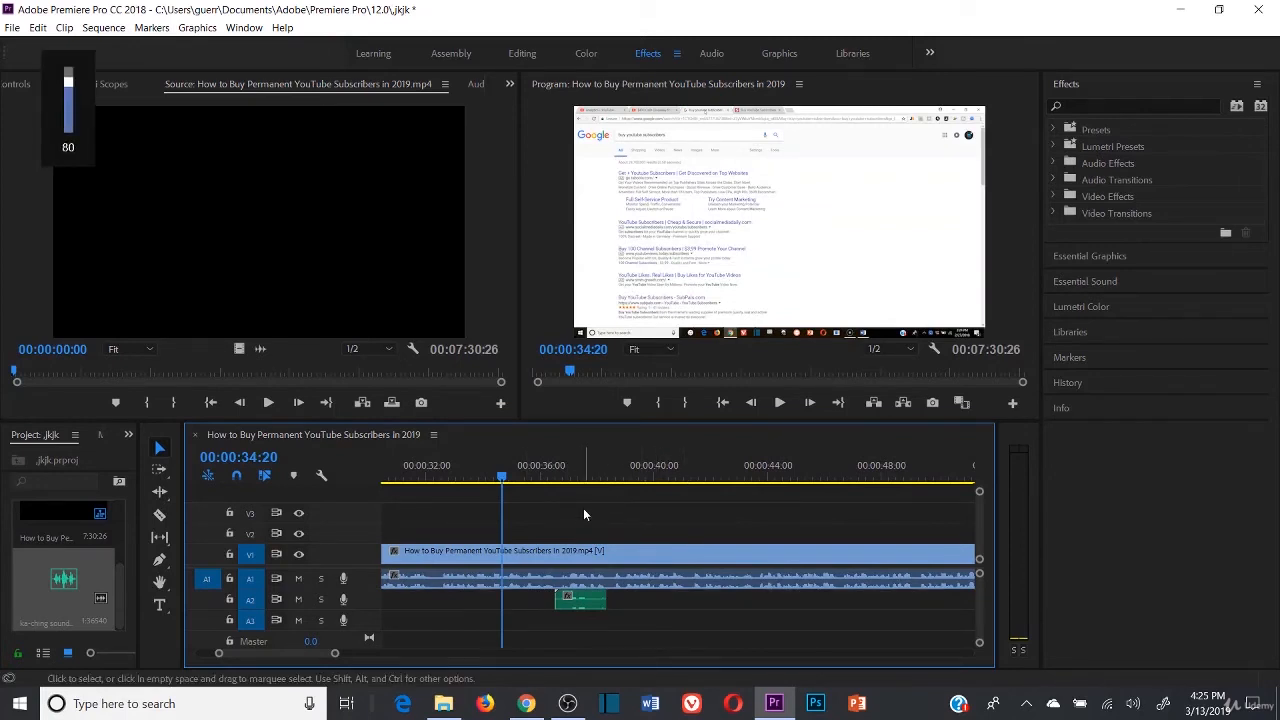
{"action": "left_click", "coordinate": [779, 402]}
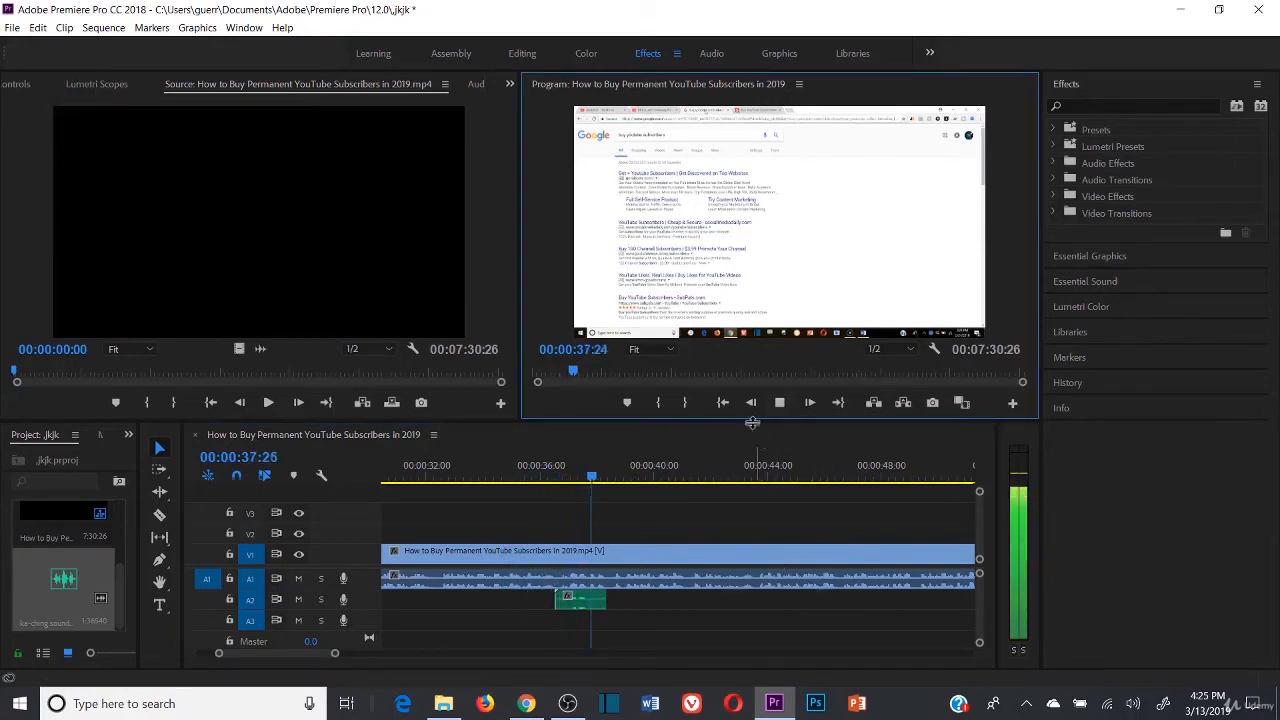
{"action": "key", "text": "space"}
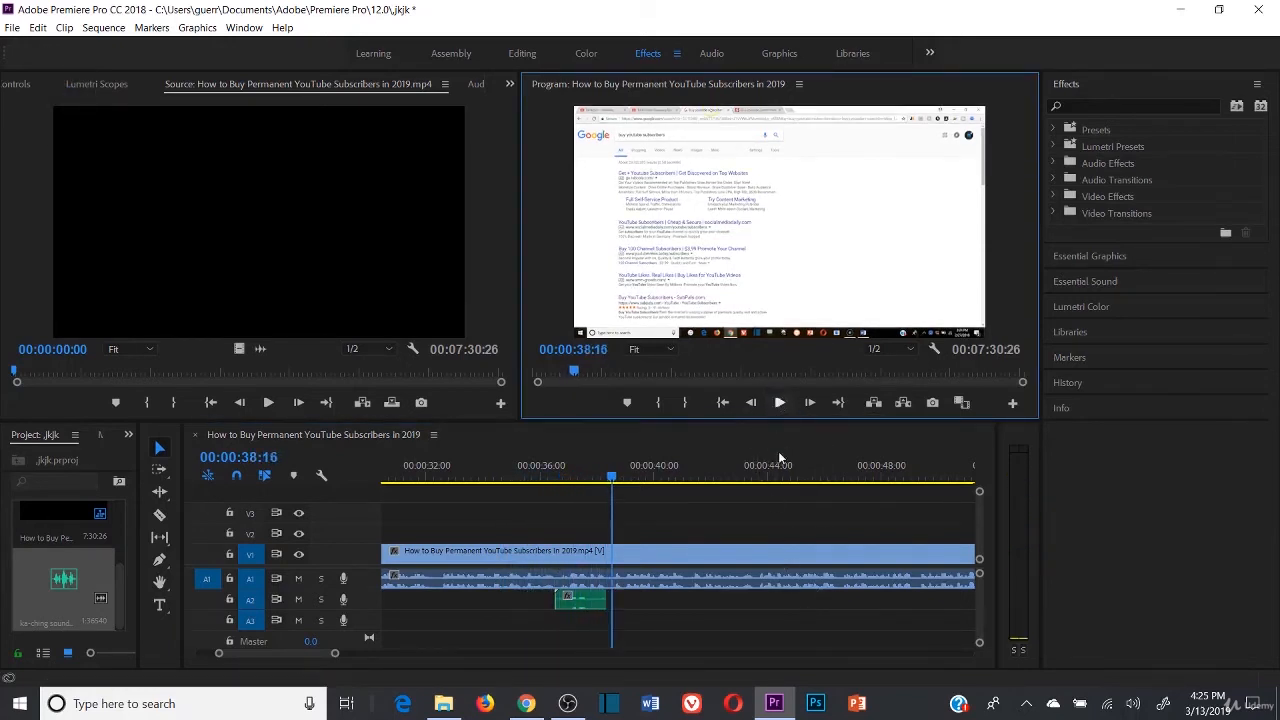
- Compare the ka-ching clip on A2 with the main video's audio on A1, selecting each clip in turn
{"action": "left_click", "coordinate": [585, 601]}
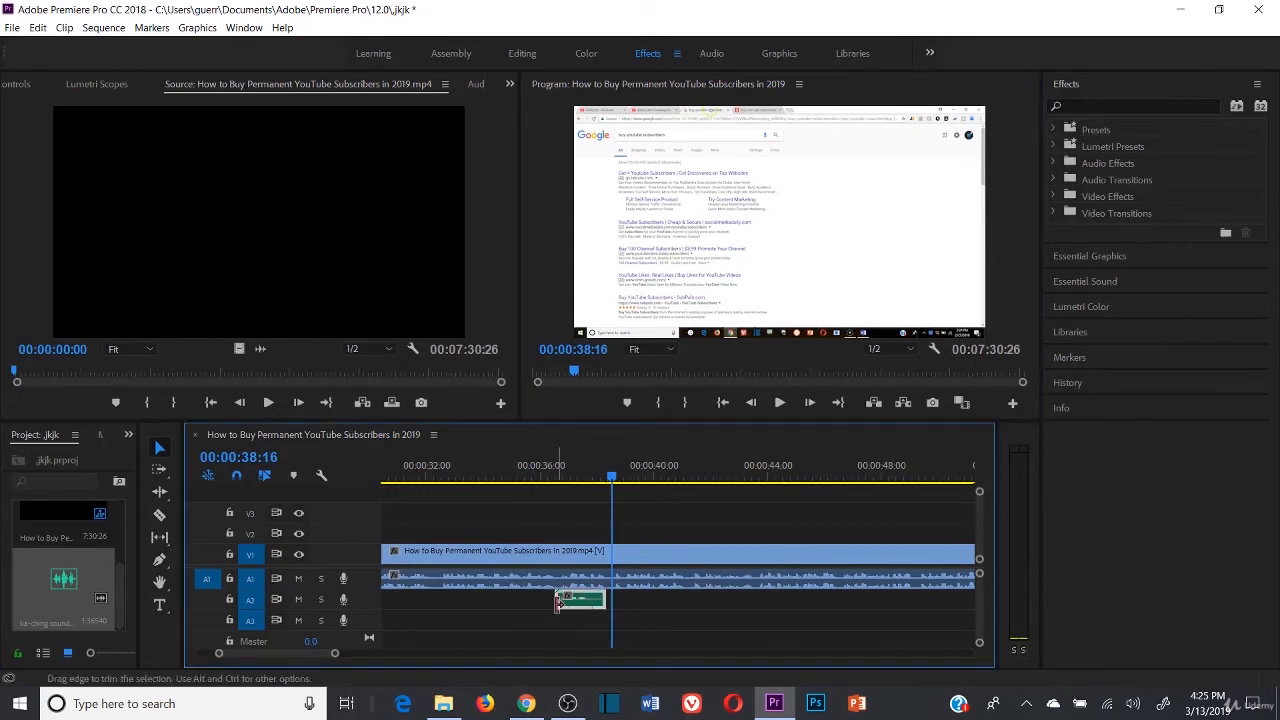
{"action": "left_click", "coordinate": [573, 583]}
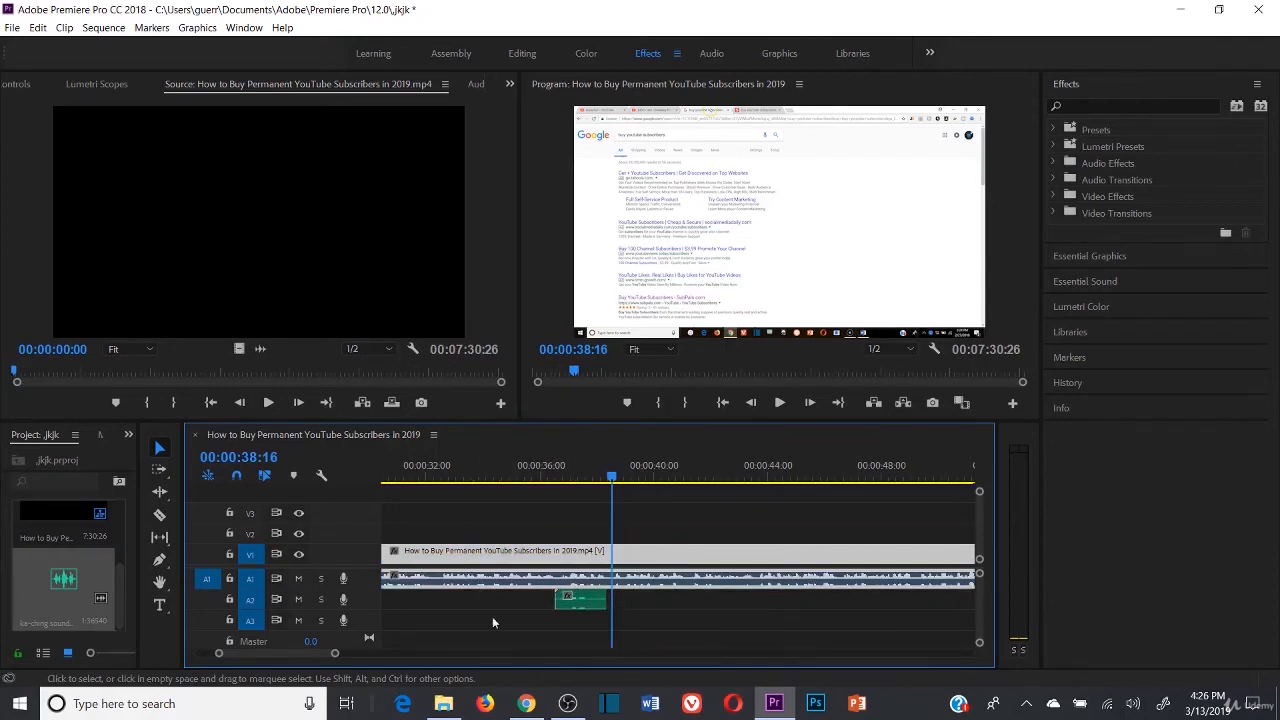
{"action": "left_click", "coordinate": [584, 594]}
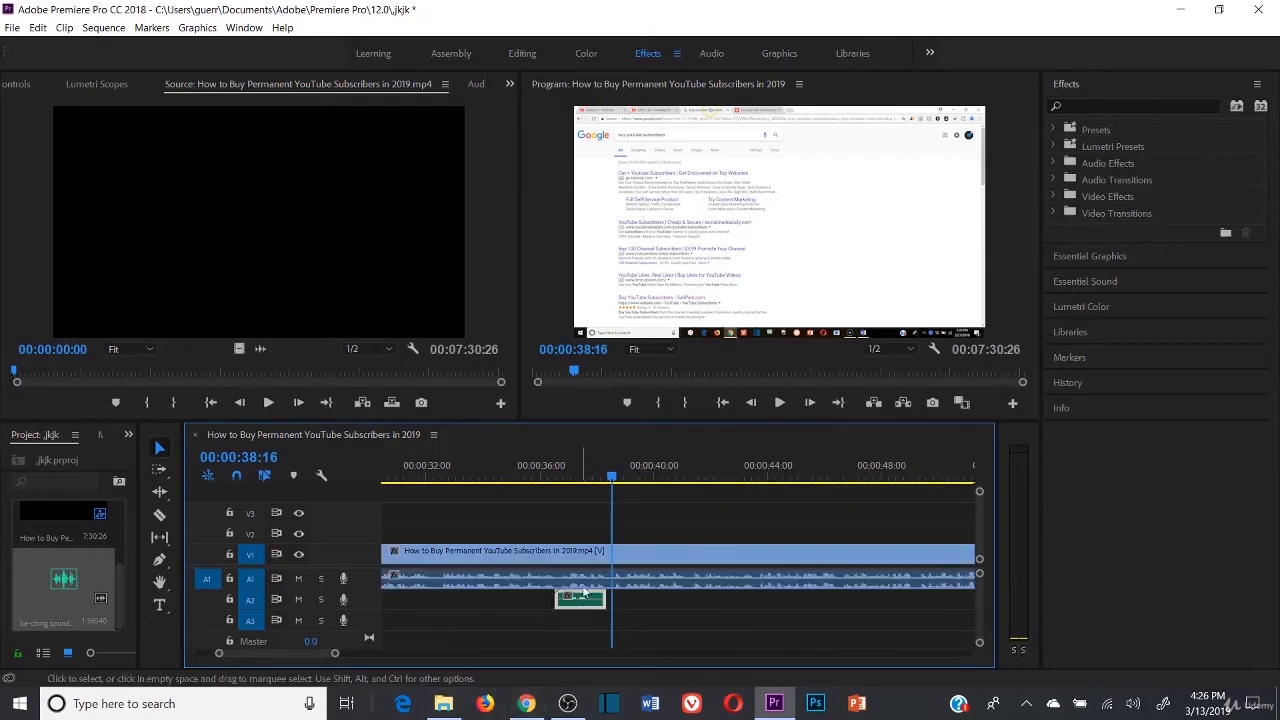
- Switch to Chrome and close the YouTube to Mp3 Converter page, keeping the Bensound royalty-free music page open
{"action": "left_click", "coordinate": [443, 704]}
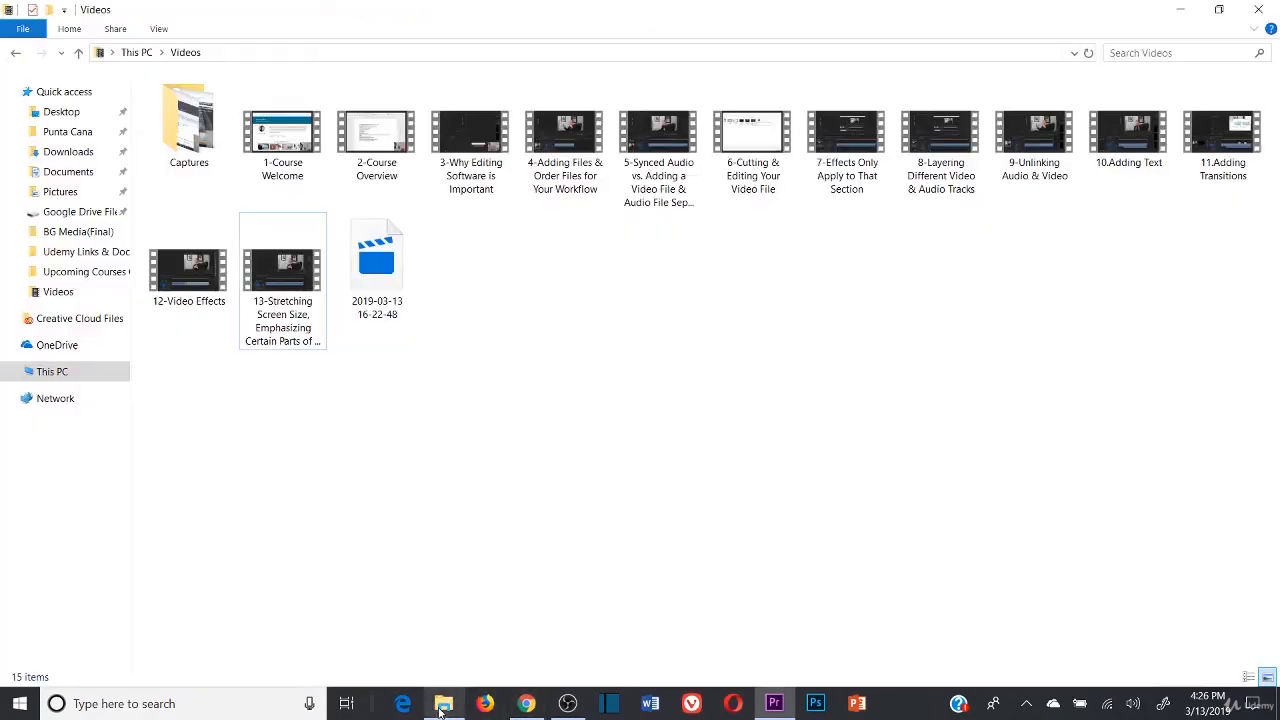
{"action": "left_click", "coordinate": [443, 704]}
{"action": "left_click", "coordinate": [524, 704]}
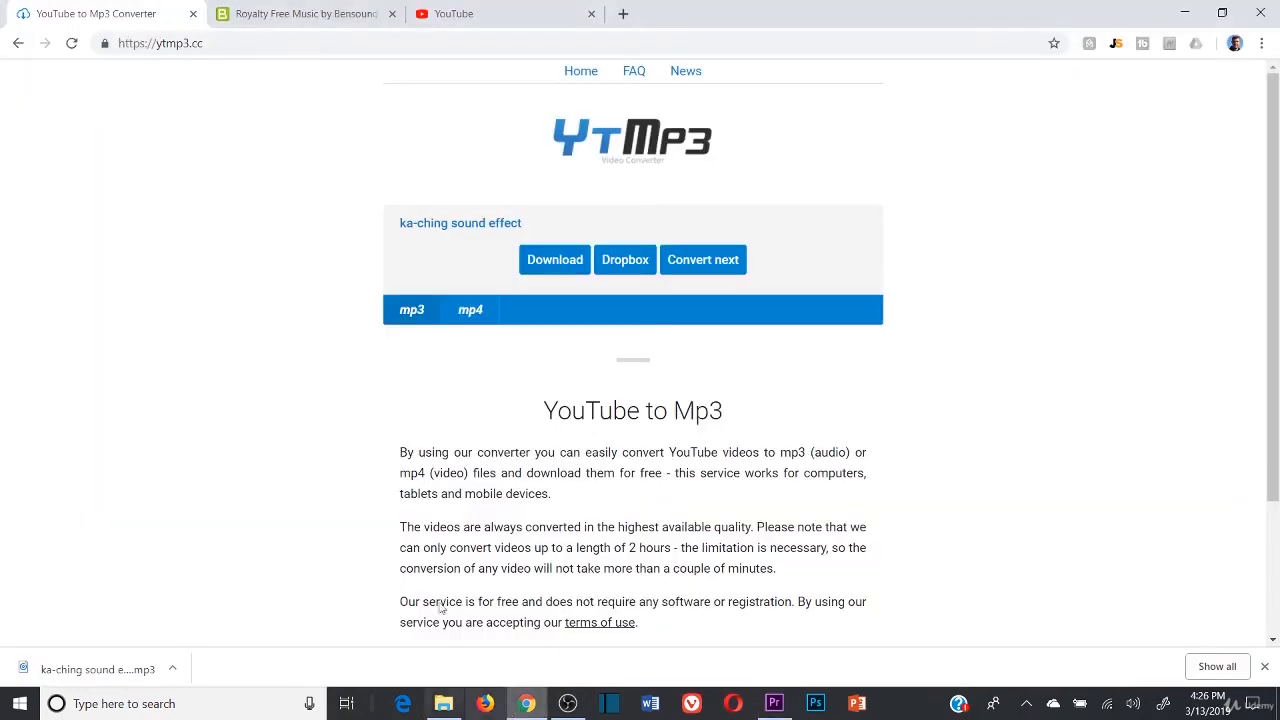
{"action": "left_click", "coordinate": [310, 13]}
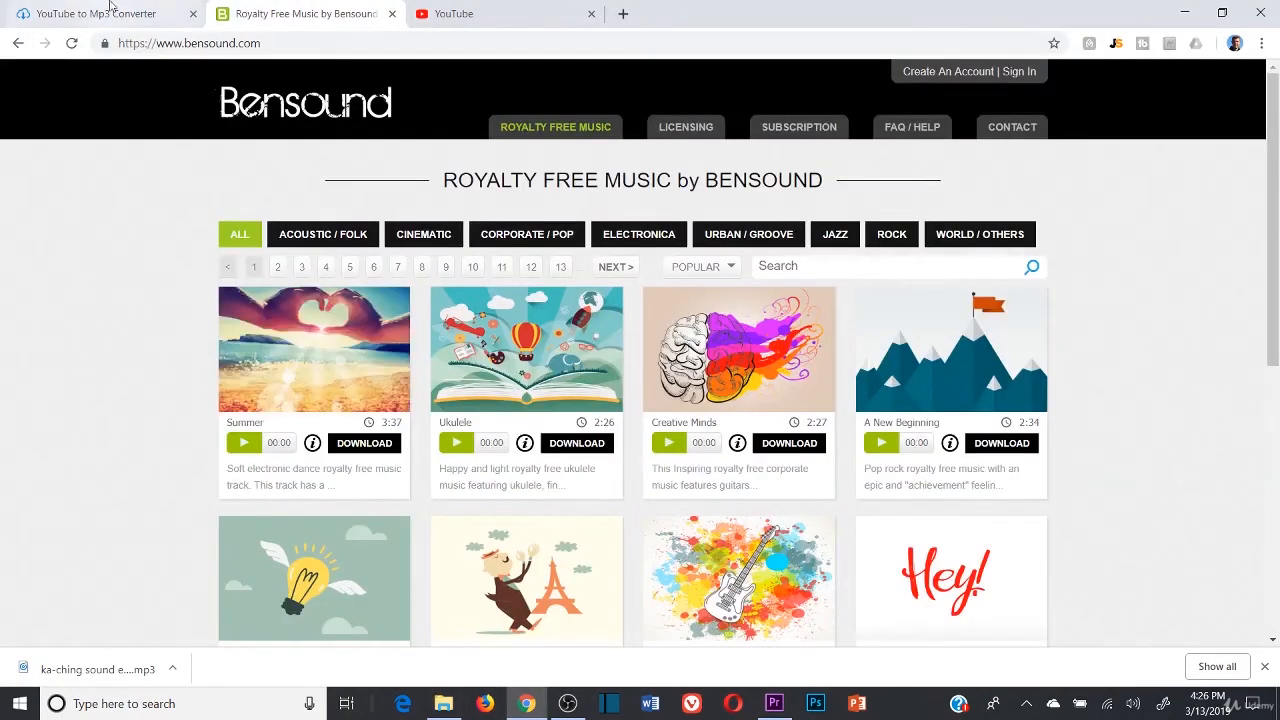
{"action": "left_click", "coordinate": [124, 20]}
{"action": "left_click", "coordinate": [192, 13]}
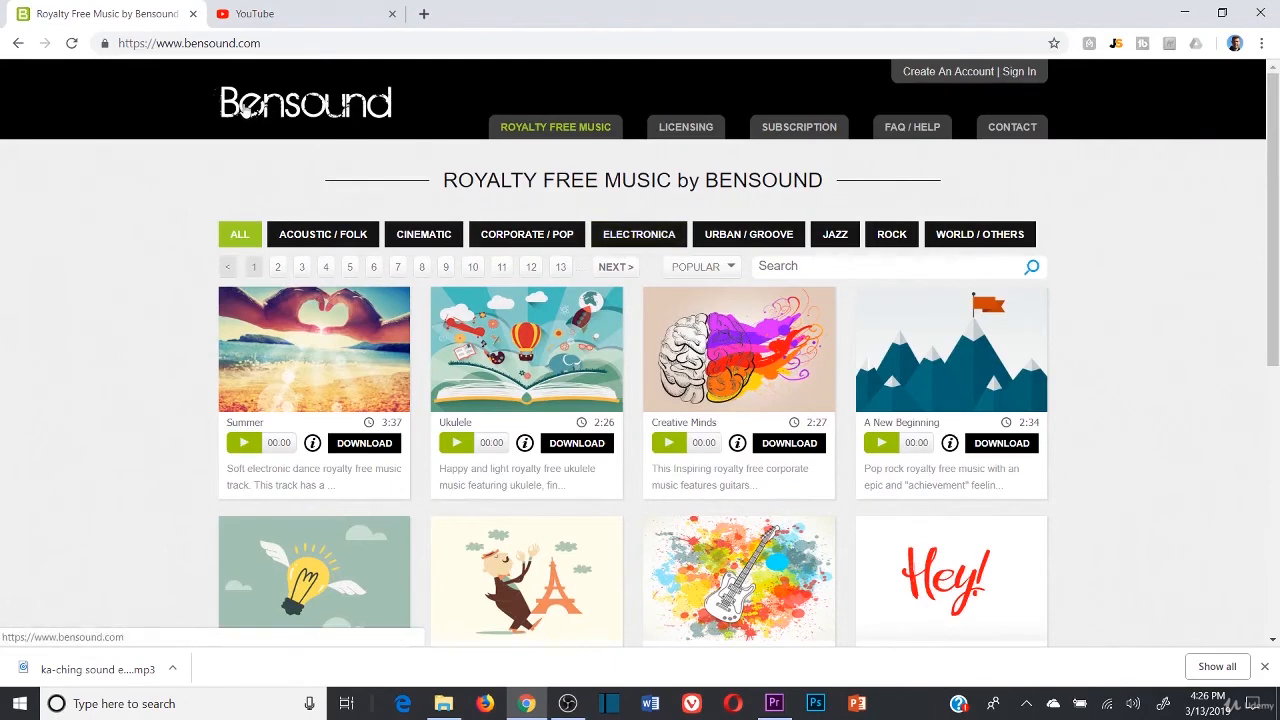
- Browse the royalty-free tracks on Bensound and show only the Corporate / Pop category
{"action": "scroll", "coordinate": [500, 300], "scroll_direction": "down", "scroll_amount": 1}
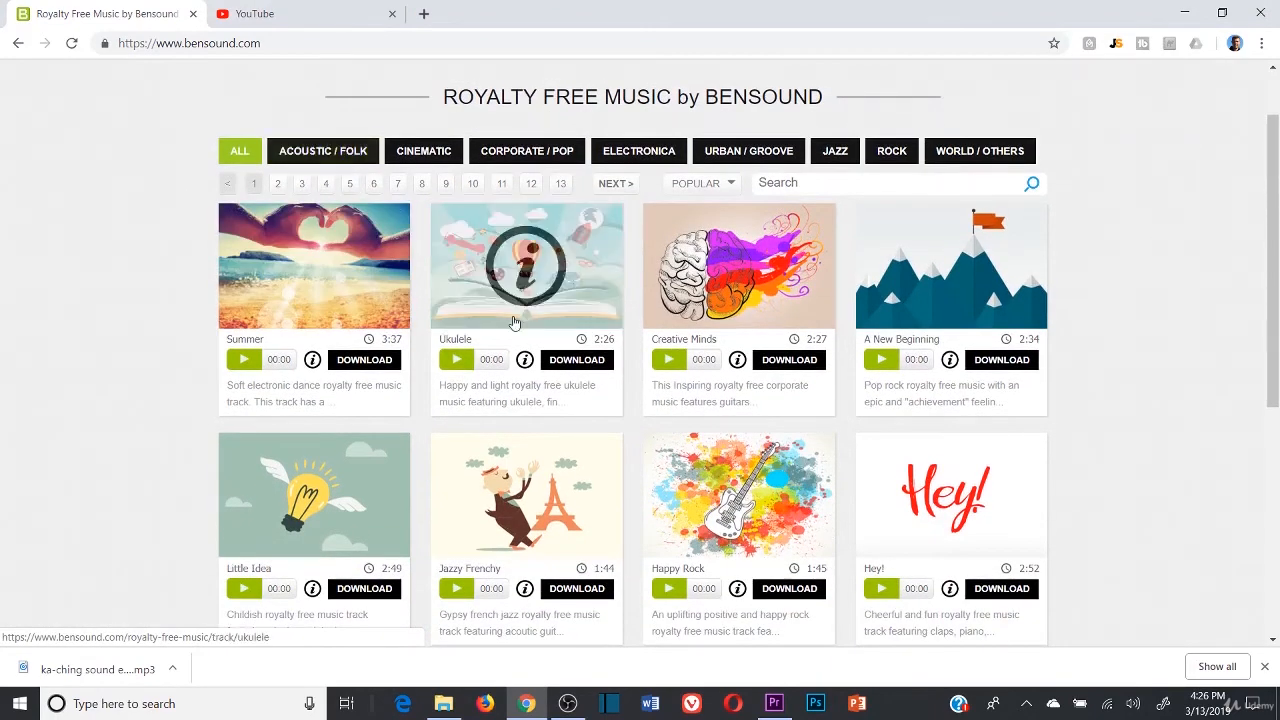
{"action": "scroll", "coordinate": [733, 345], "scroll_direction": "down", "scroll_amount": 5}
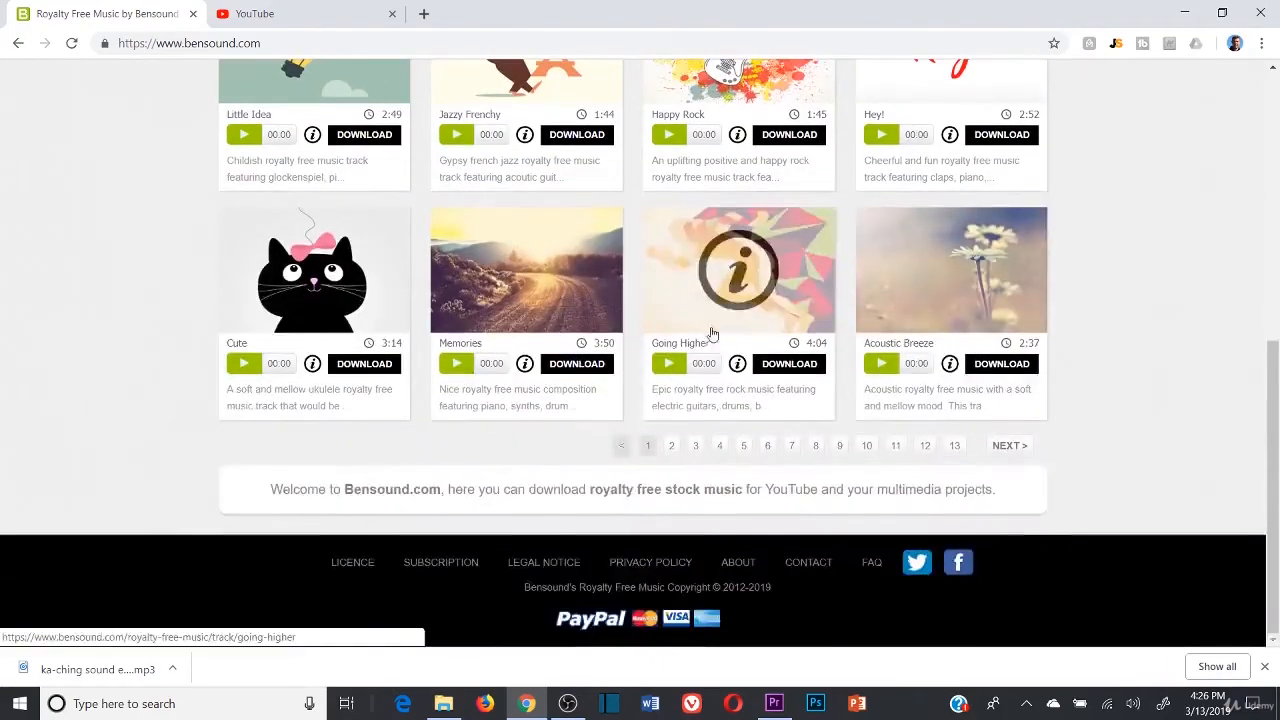
{"action": "scroll", "coordinate": [709, 337], "scroll_direction": "up", "scroll_amount": 5}
{"action": "scroll", "coordinate": [333, 110], "scroll_direction": "down", "scroll_amount": 1}
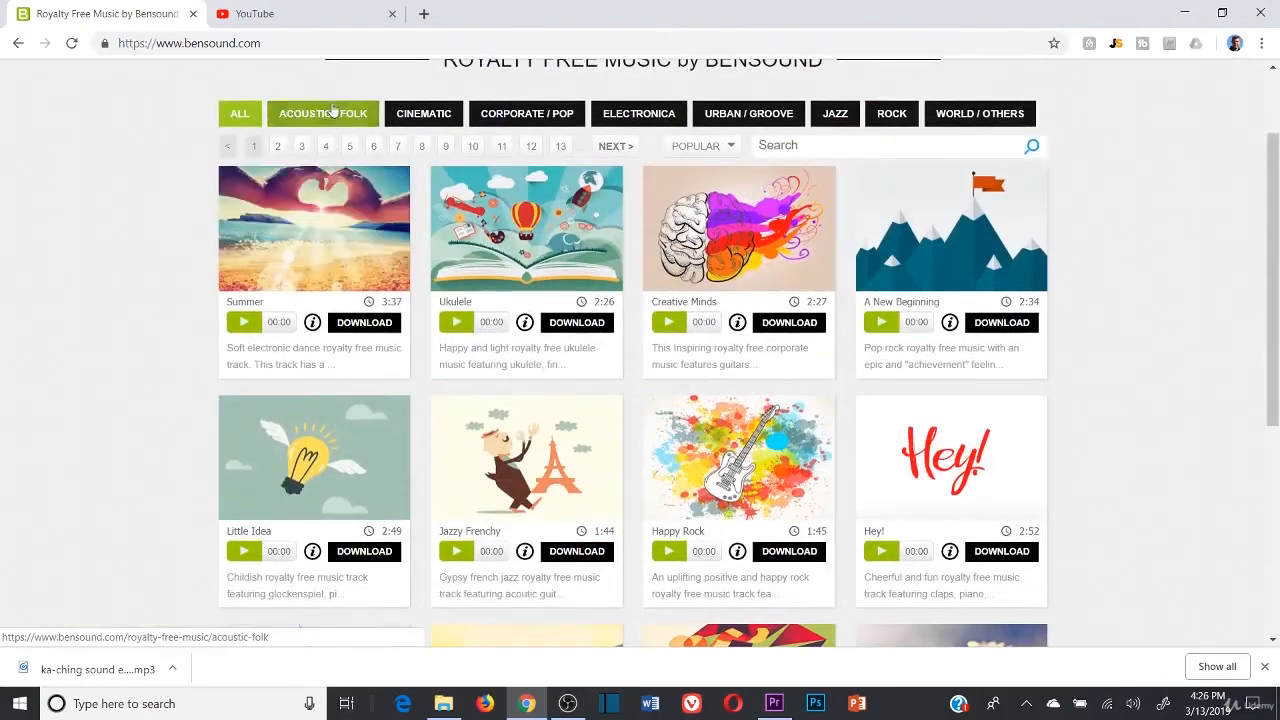
{"action": "left_click", "coordinate": [532, 112]}
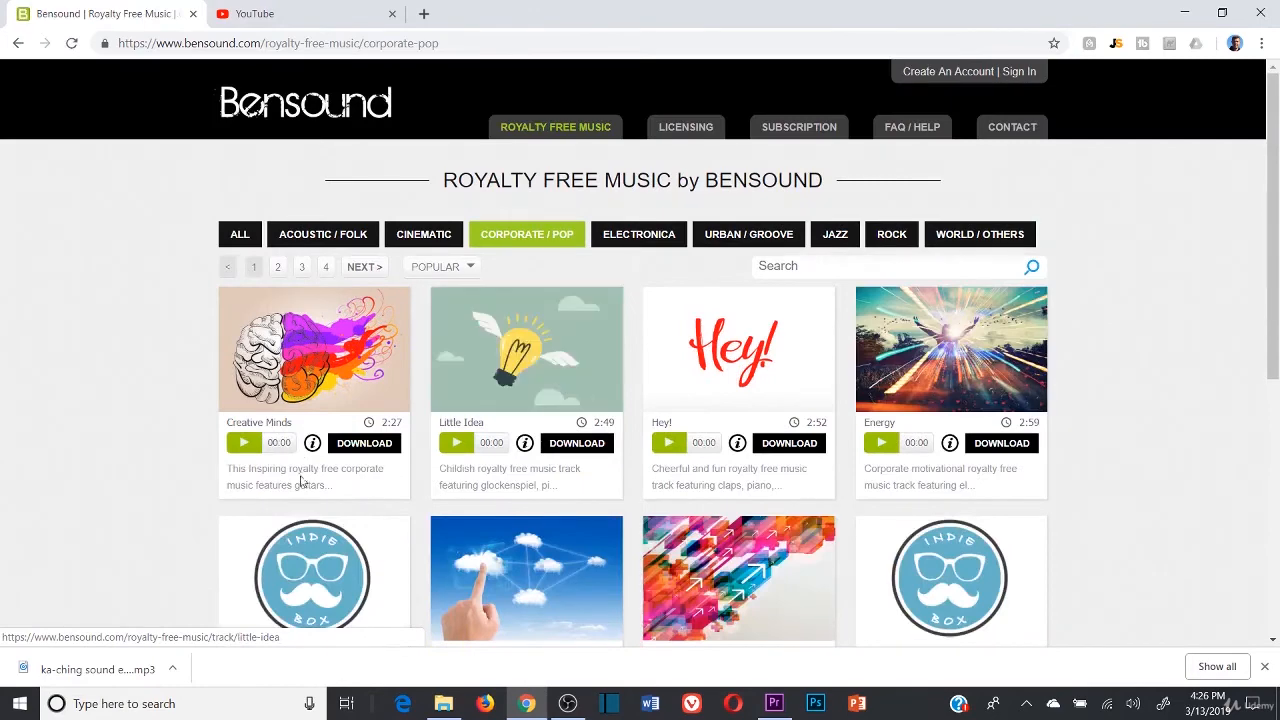
- Look over the Corporate / Pop royalty-free tracks on Bensound and close the site
{"action": "scroll", "coordinate": [835, 437], "scroll_direction": "down", "scroll_amount": 2}
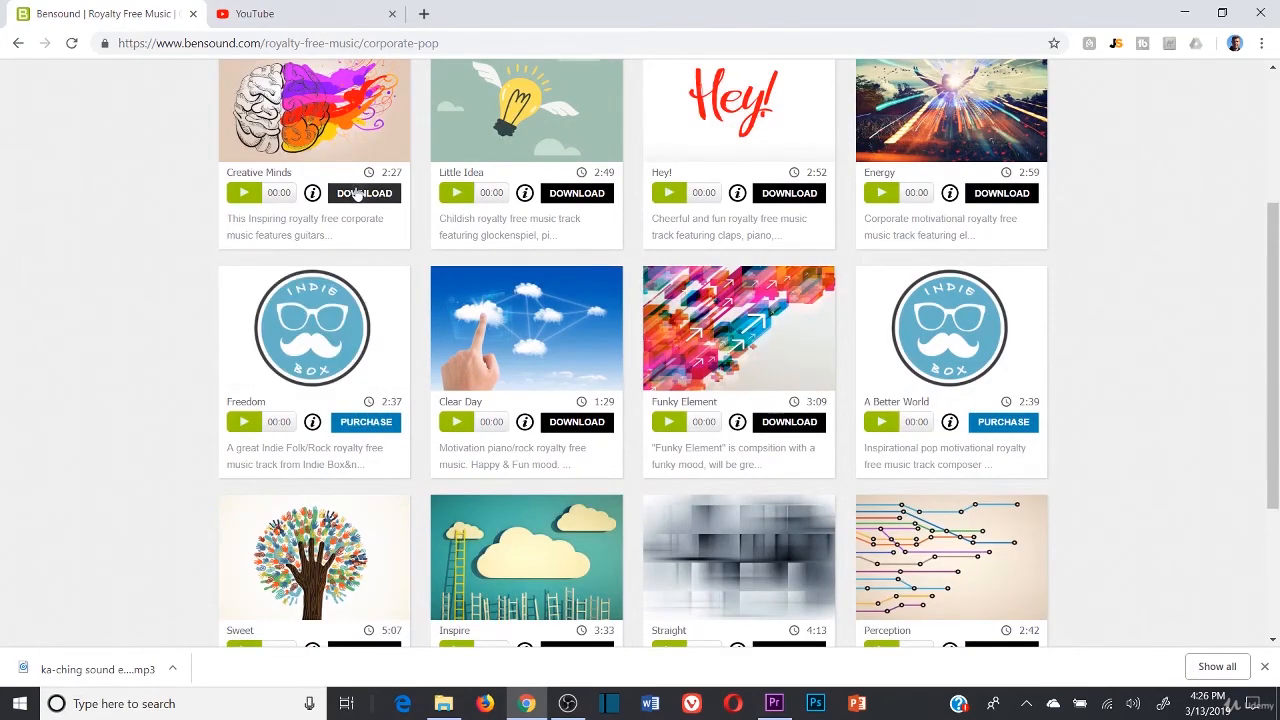
{"action": "scroll", "coordinate": [381, 204], "scroll_direction": "up", "scroll_amount": 2}
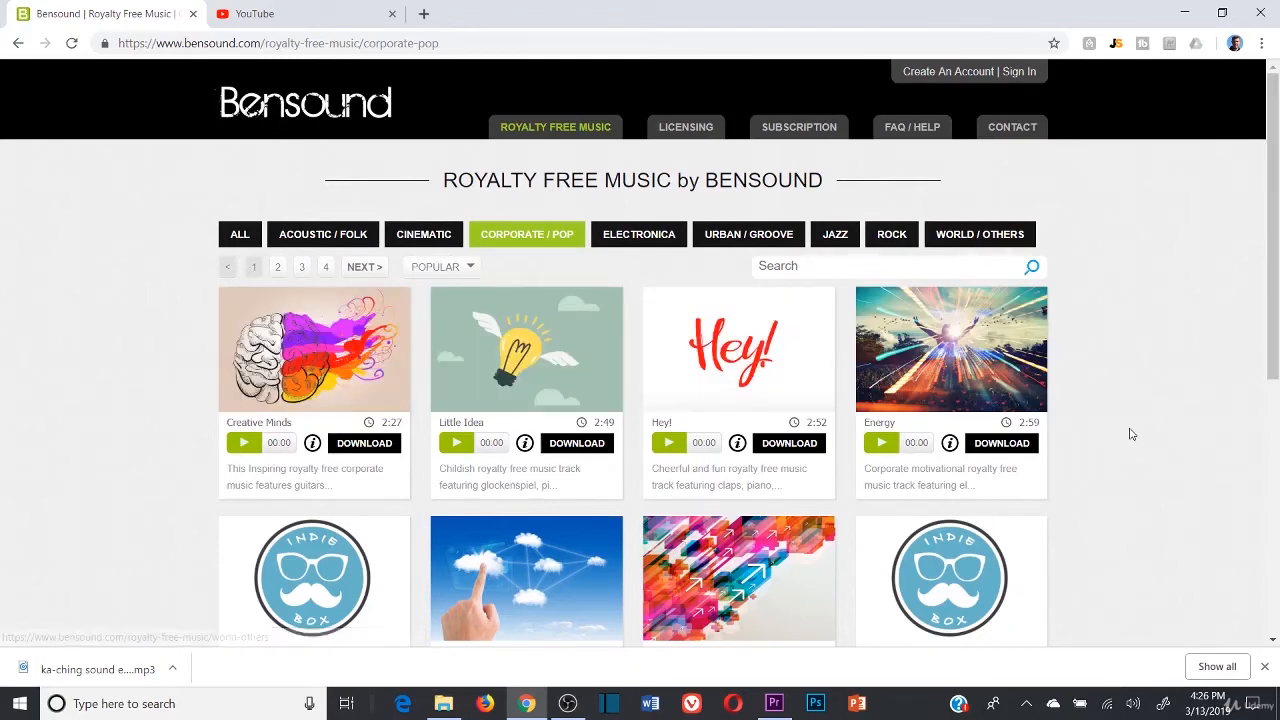
{"action": "left_click", "coordinate": [193, 14]}
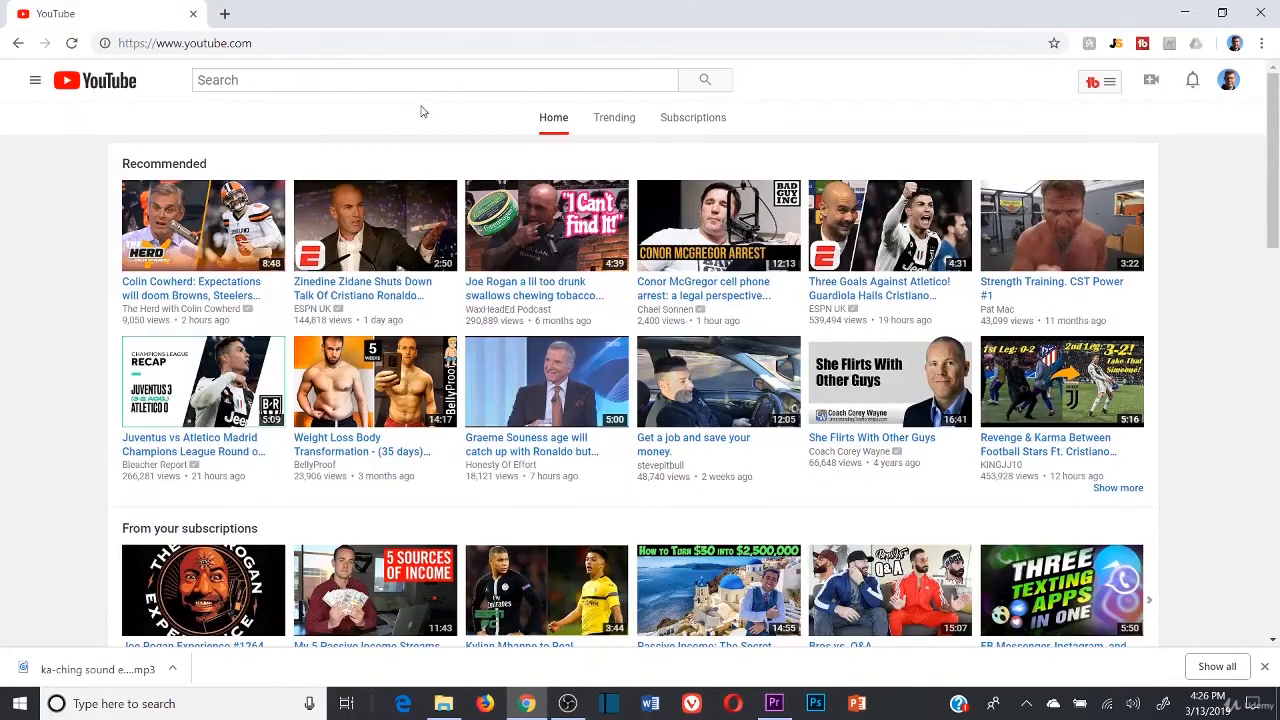
- Search YouTube for "copyright free music" and look through the channels and playlists in the results
{"action": "left_click", "coordinate": [413, 85]}
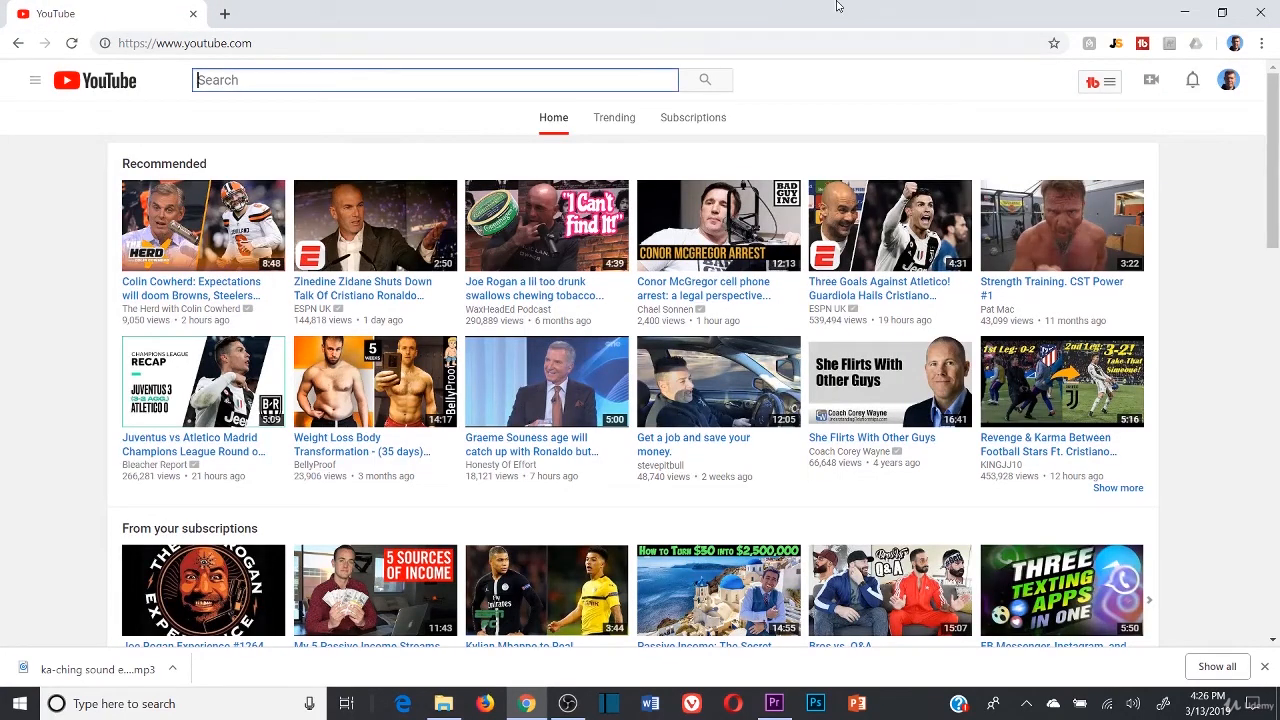
{"action": "type", "text": "copyright f"}
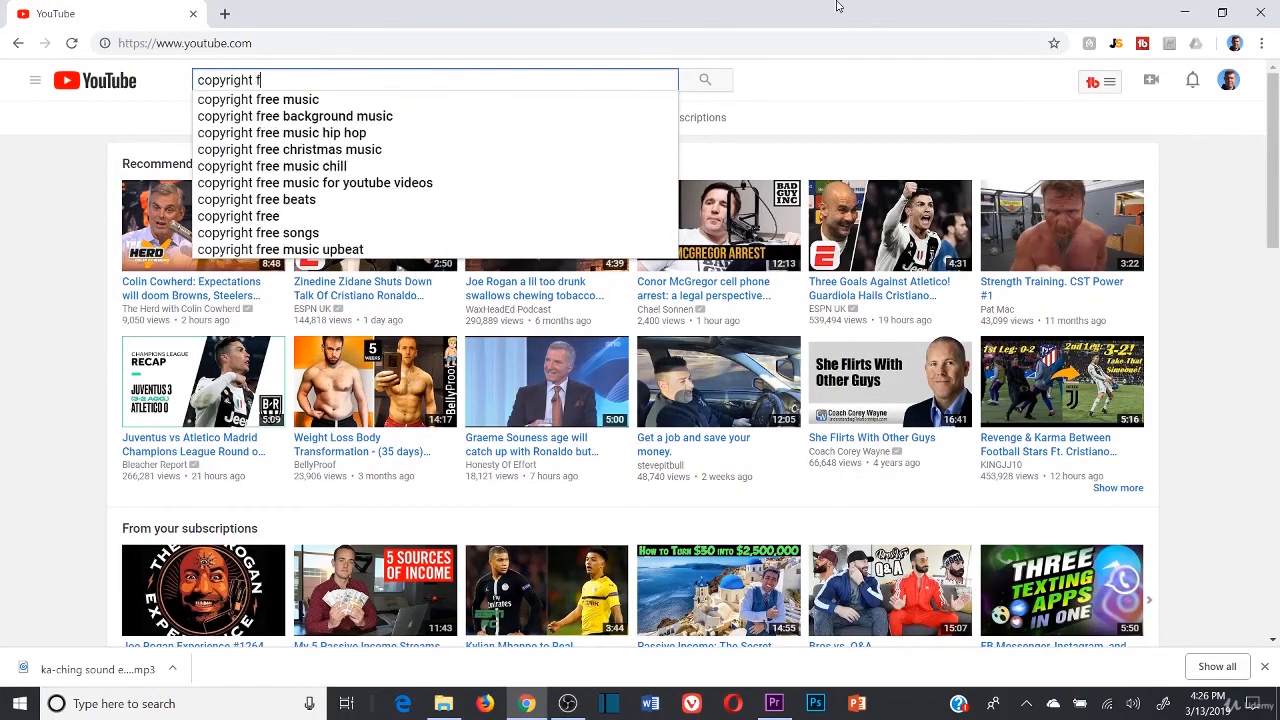
{"action": "type", "text": "ree music"}
{"action": "key", "text": "Return"}
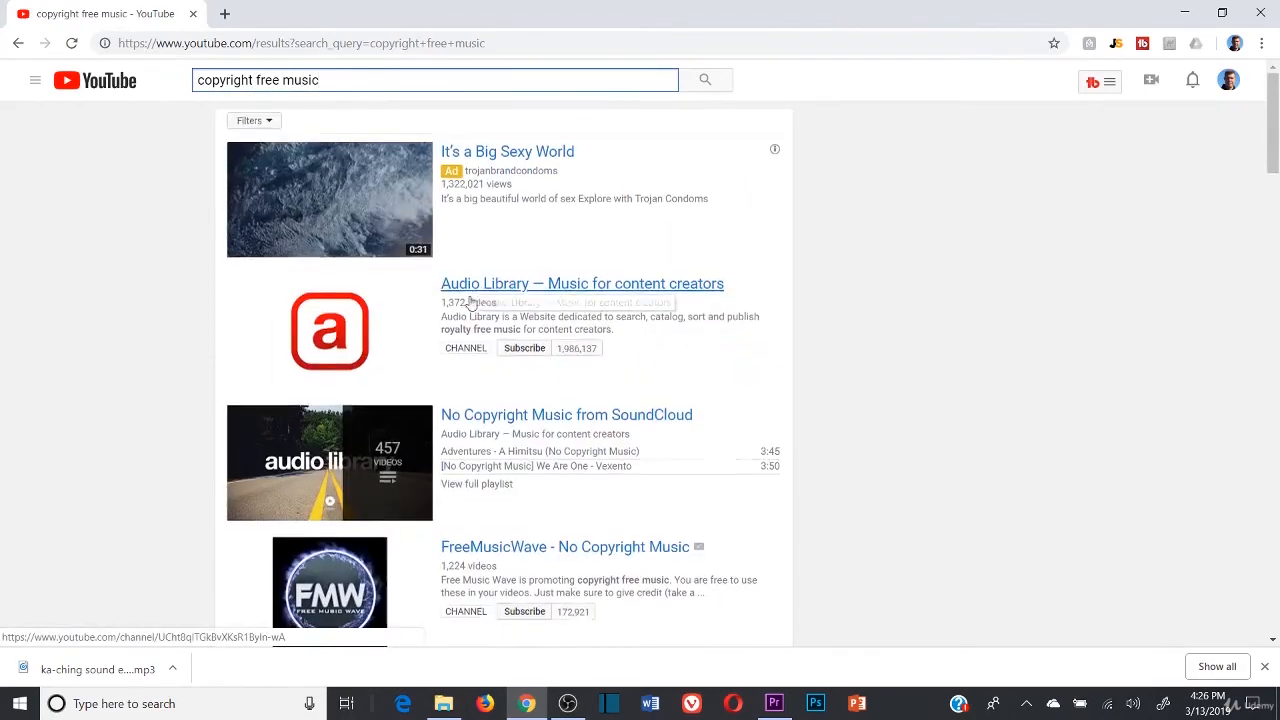
{"action": "scroll", "coordinate": [470, 300], "scroll_direction": "down", "scroll_amount": 2}
{"action": "scroll", "coordinate": [328, 285], "scroll_direction": "up", "scroll_amount": 2}
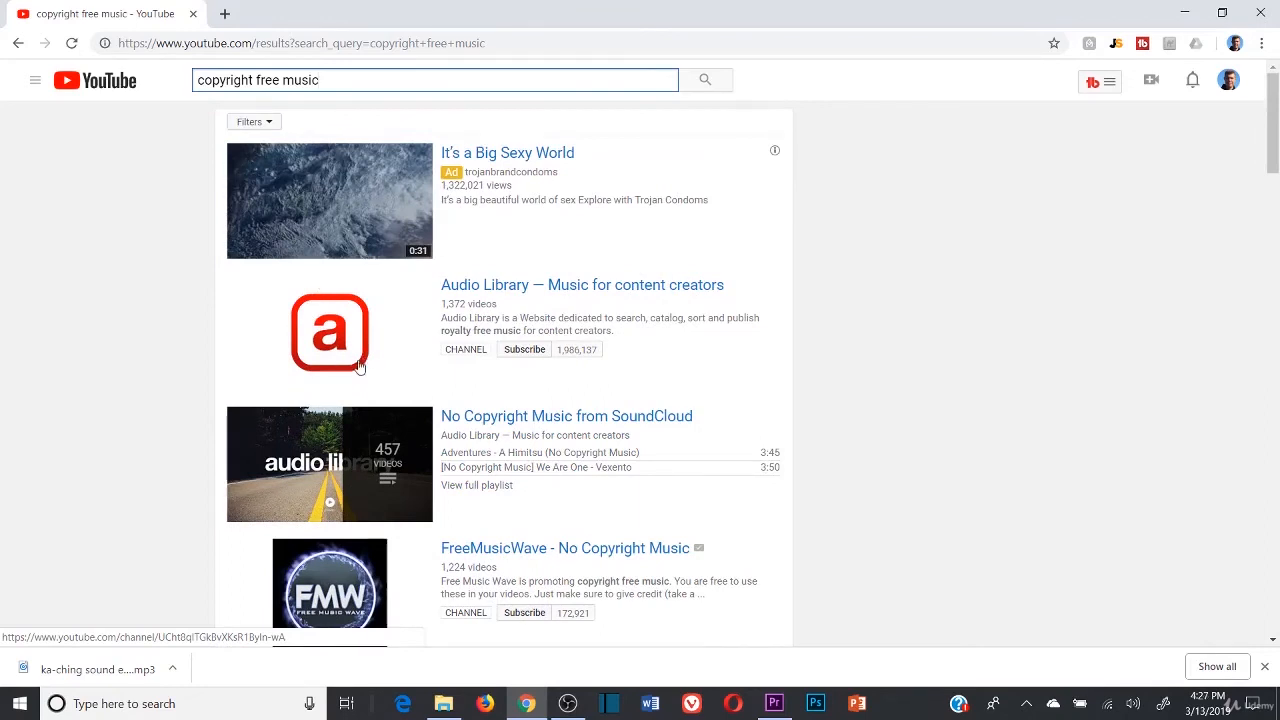
{"action": "scroll", "coordinate": [360, 367], "scroll_direction": "down", "scroll_amount": 3}
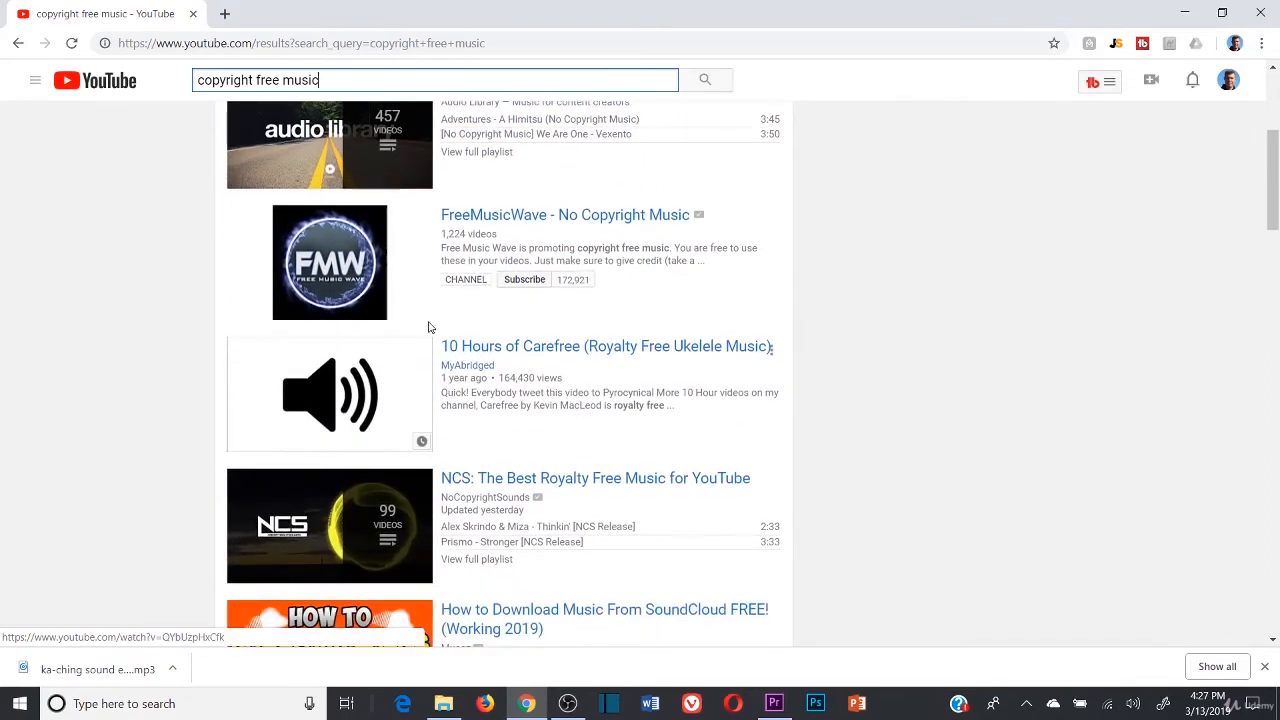
{"action": "scroll", "coordinate": [494, 248], "scroll_direction": "down", "scroll_amount": 2}
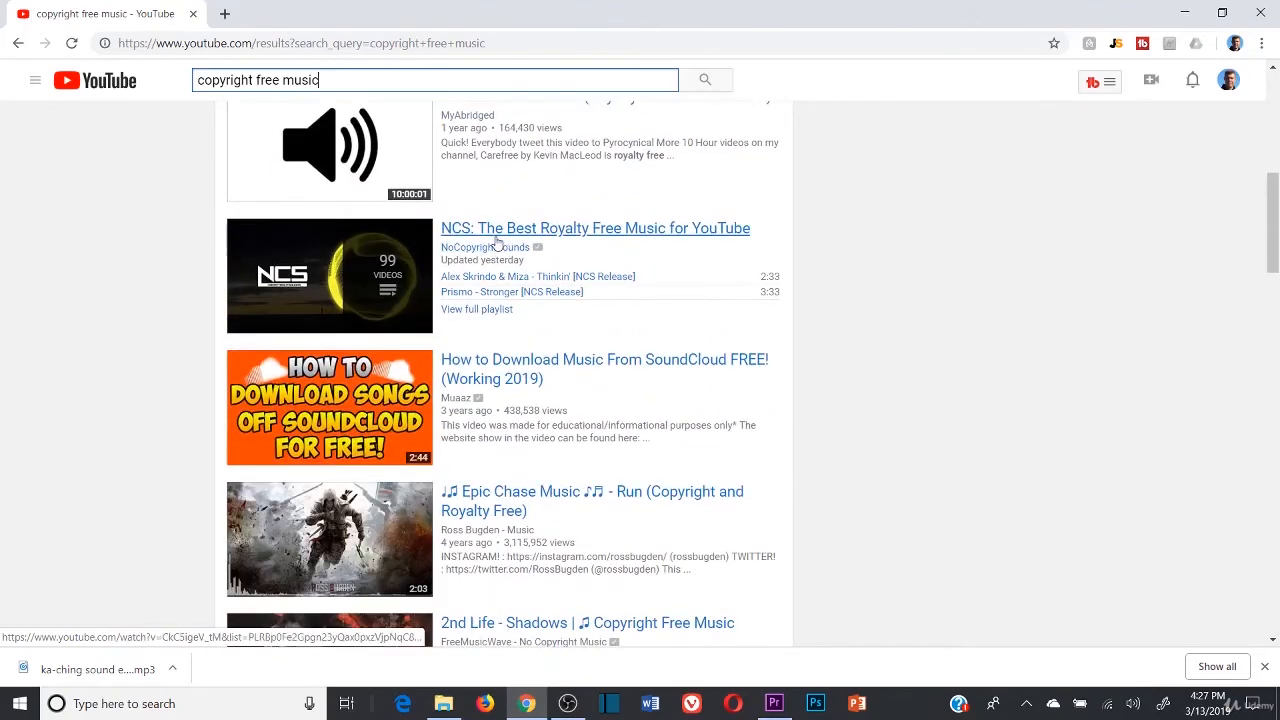
{"action": "scroll", "coordinate": [534, 275], "scroll_direction": "up", "scroll_amount": 6}
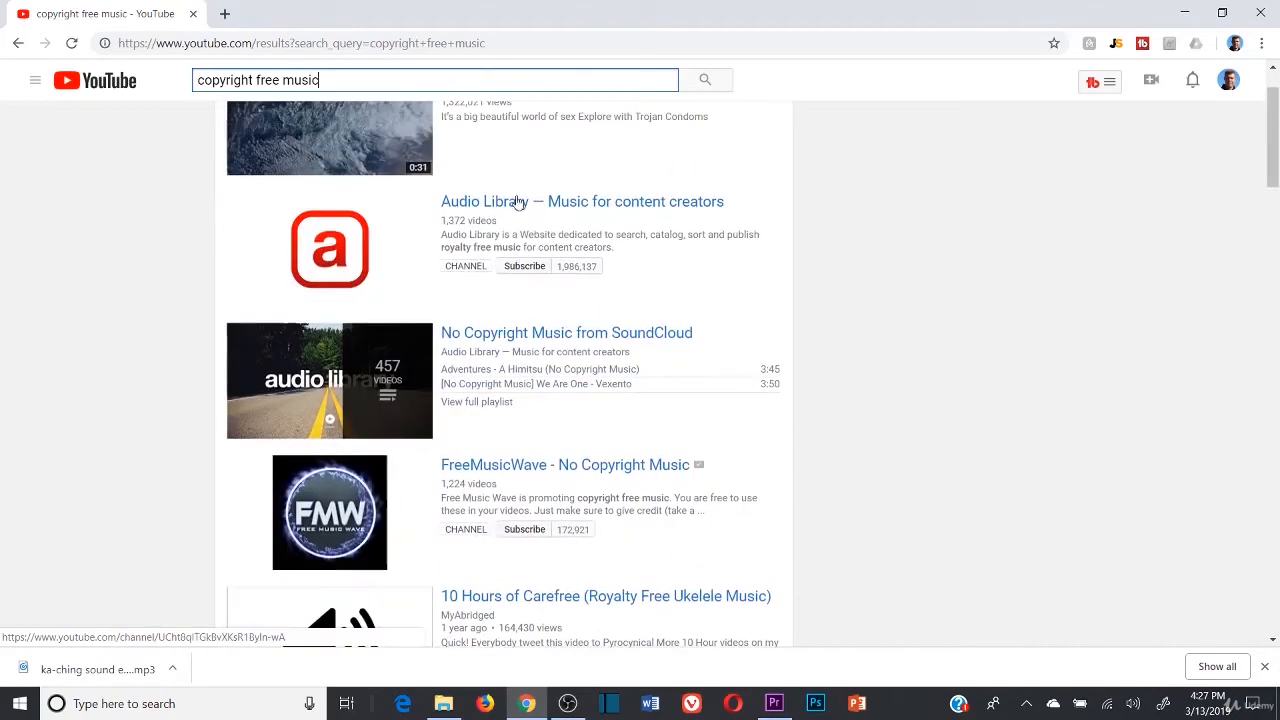
- Search YouTube for "neffex" and open the NEFFEX Music channel
{"action": "left_click_drag", "start_coordinate": [462, 76], "coordinate": [1, 46]}
{"action": "type", "text": "neff"}
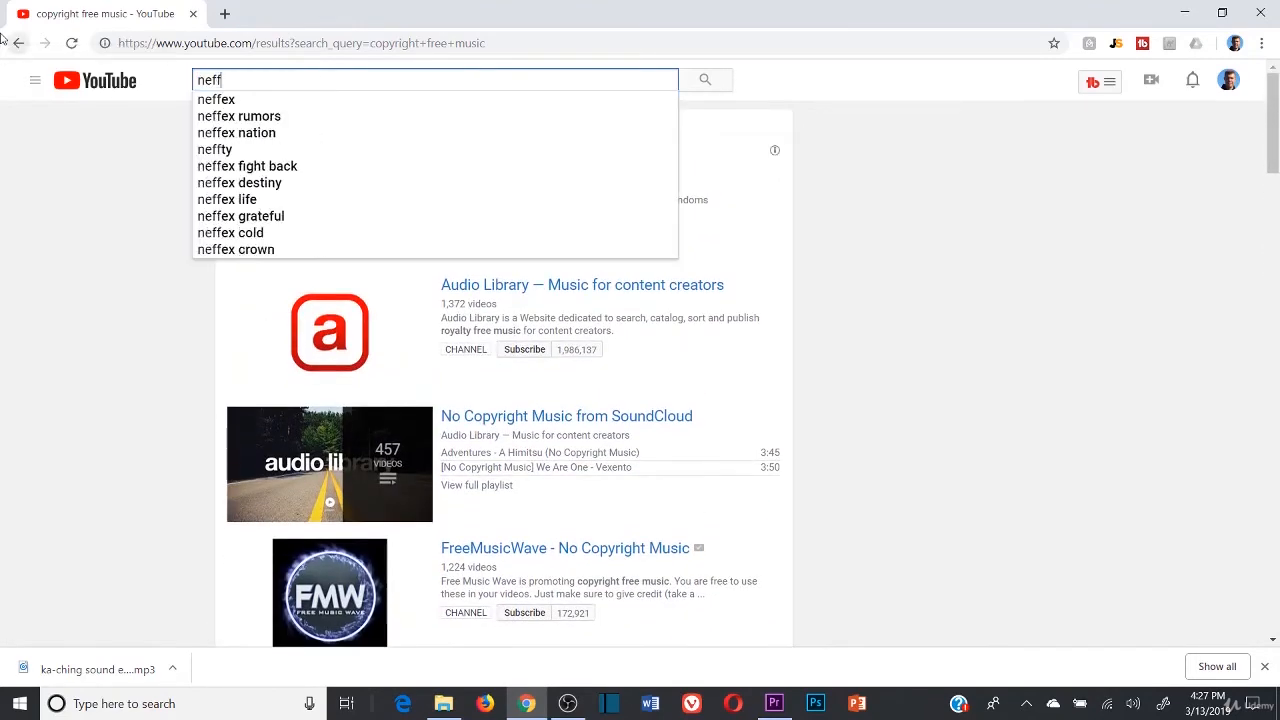
{"action": "type", "text": "ex"}
{"action": "key", "text": "Return"}
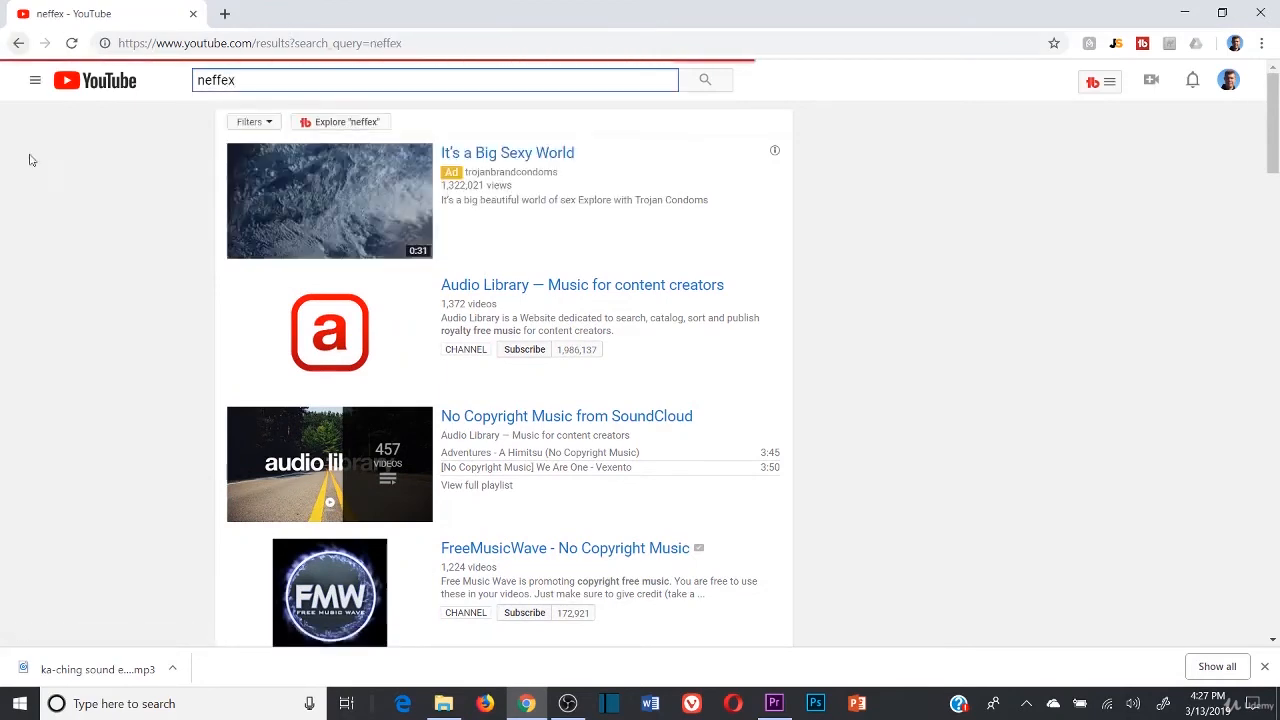
{"action": "left_click", "coordinate": [326, 342]}
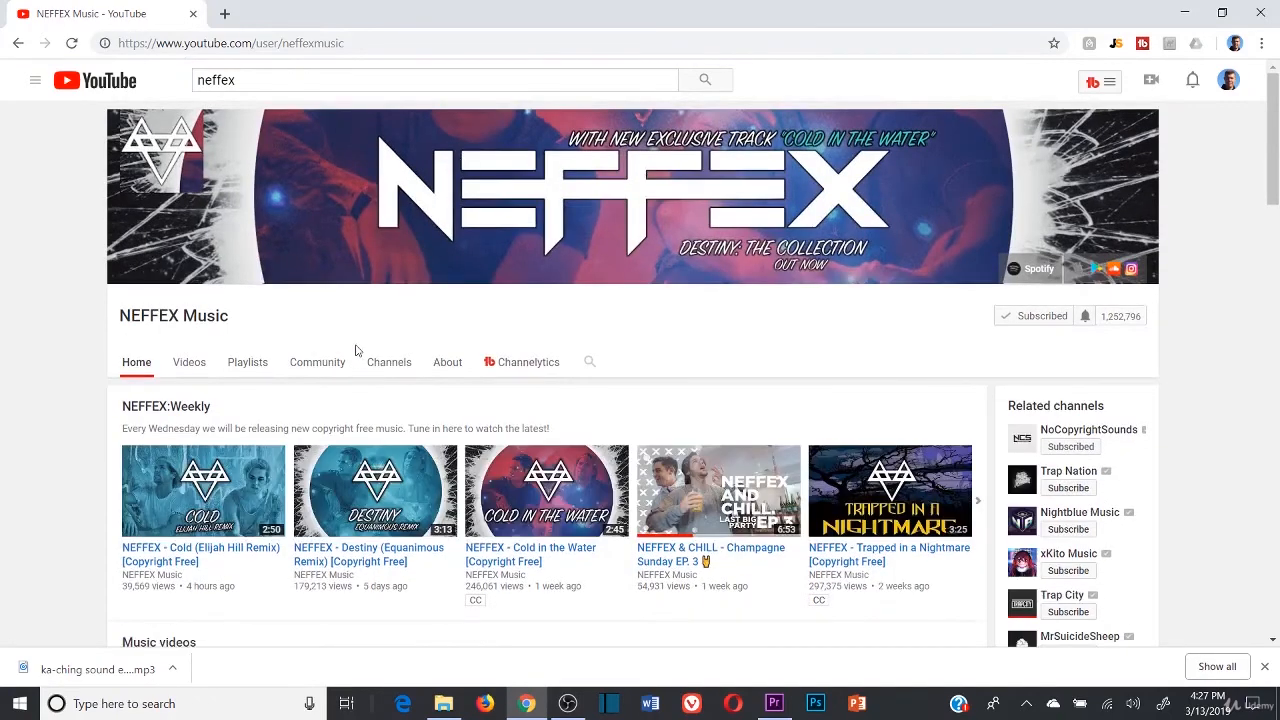
- Open the "NEFFEX - Destiny [Copyright Free]" video from the channel's videos and pause playback
{"action": "left_click", "coordinate": [189, 366]}
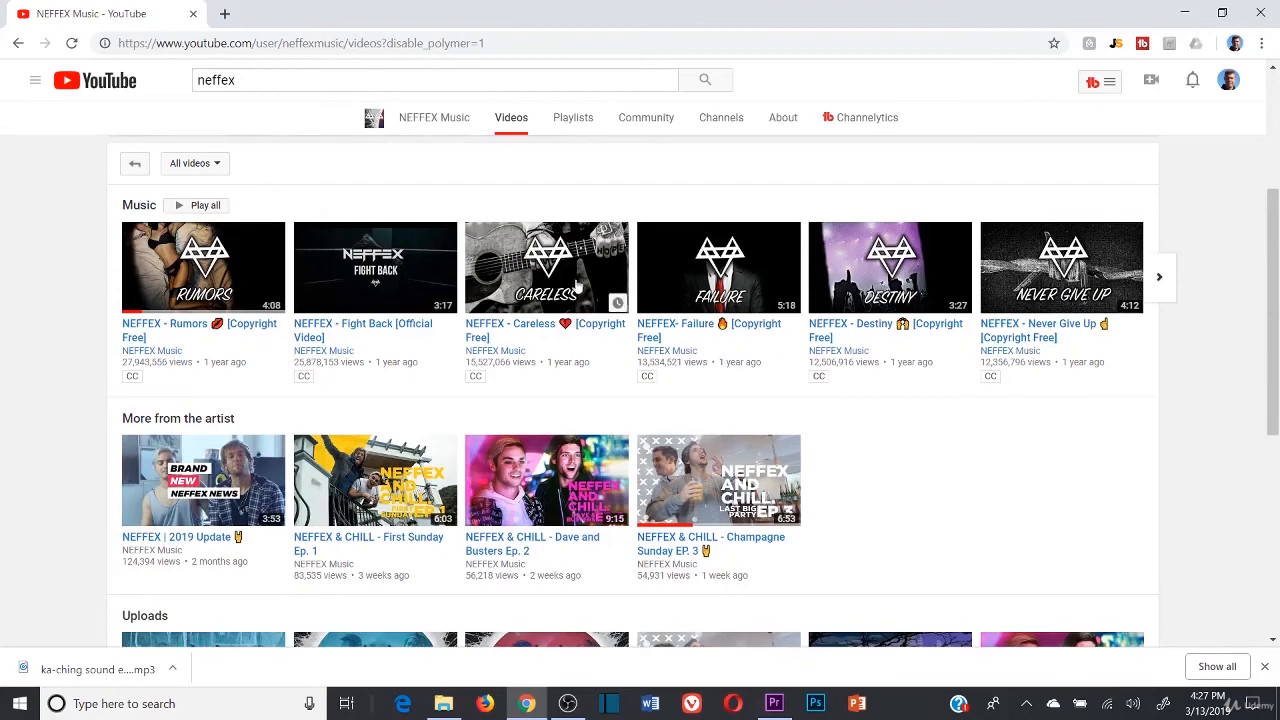
{"action": "left_click", "coordinate": [911, 290]}
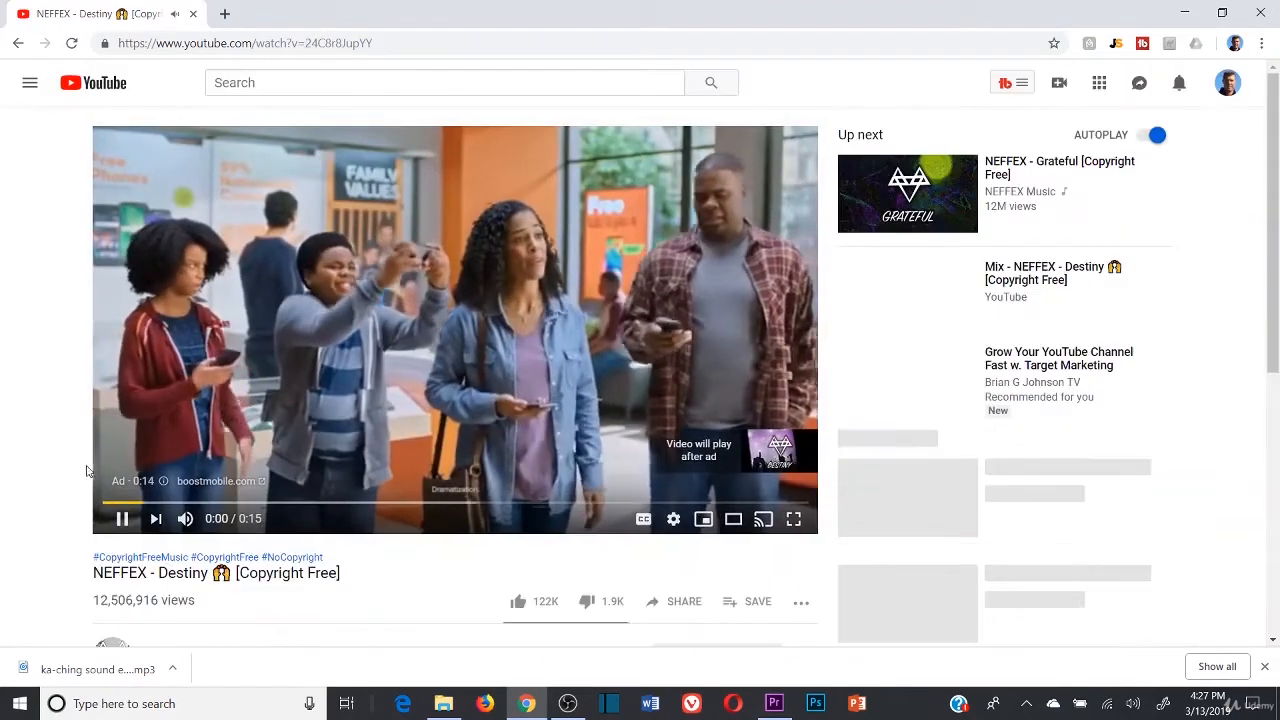
{"action": "left_click", "coordinate": [122, 518]}
- Copy the web address of the NEFFEX - Destiny video
{"action": "left_click", "coordinate": [265, 42]}
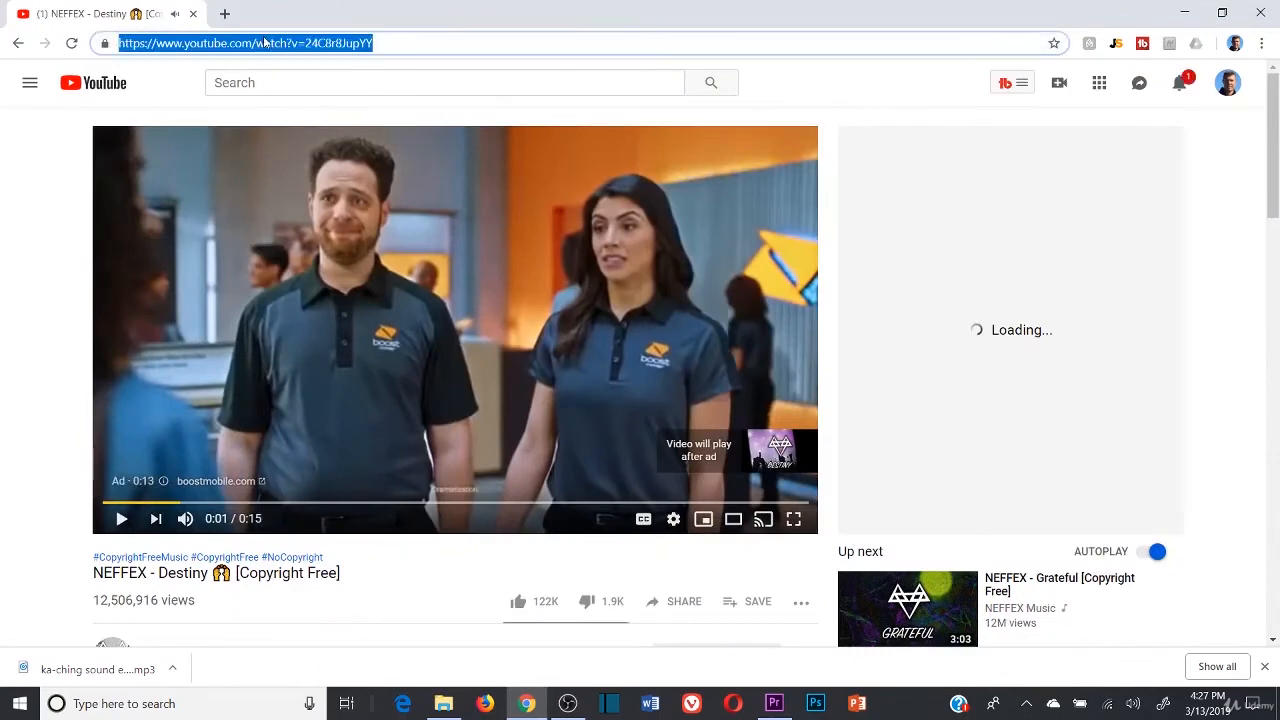
{"action": "right_click", "coordinate": [265, 42]}
{"action": "left_click", "coordinate": [300, 128]}
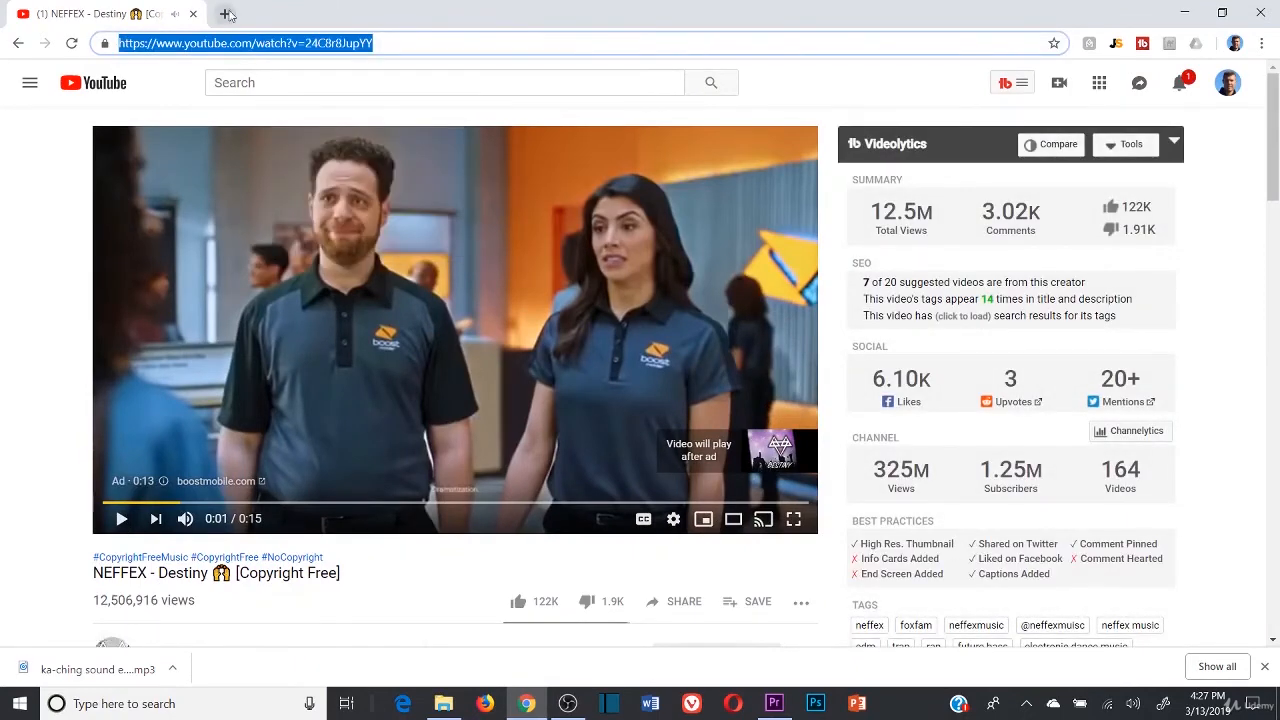
{"action": "left_click", "coordinate": [228, 14]}
{"action": "type", "text": "google.com"}
{"action": "key", "text": "Return"}
{"action": "type", "text": "yout"}
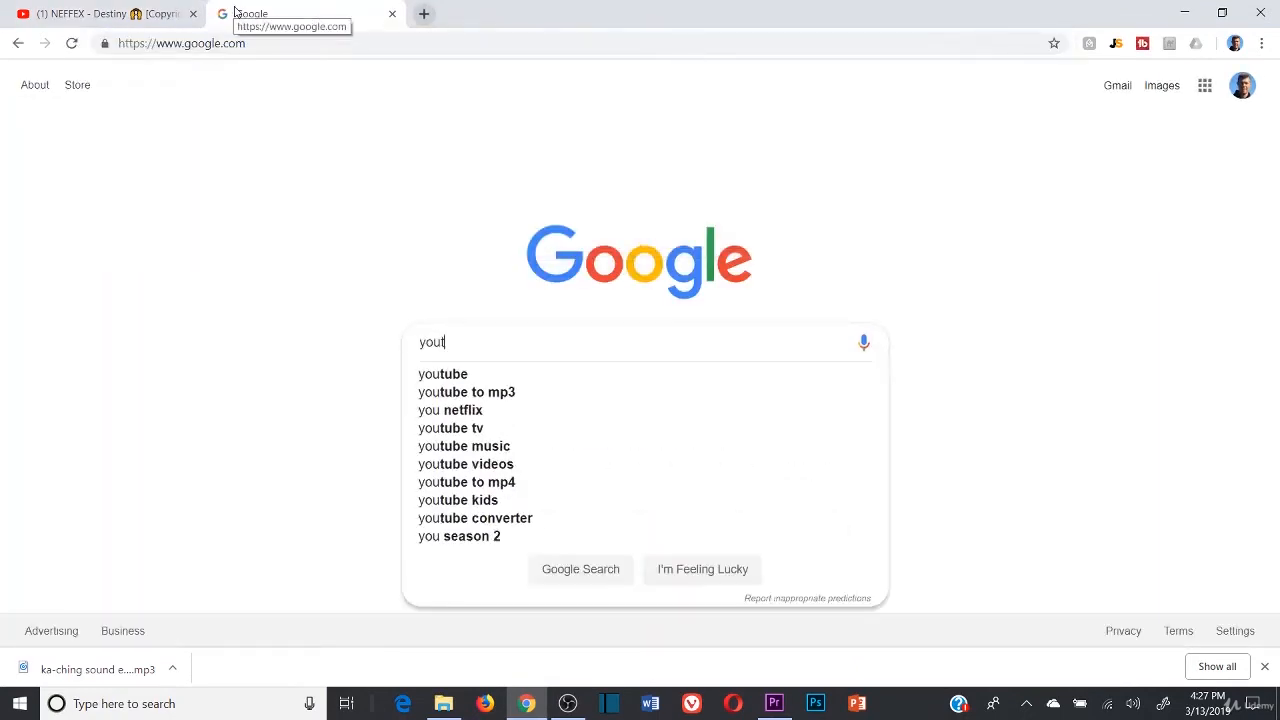
{"action": "type", "text": "ube2mp3"}
{"action": "key", "text": "Return"}
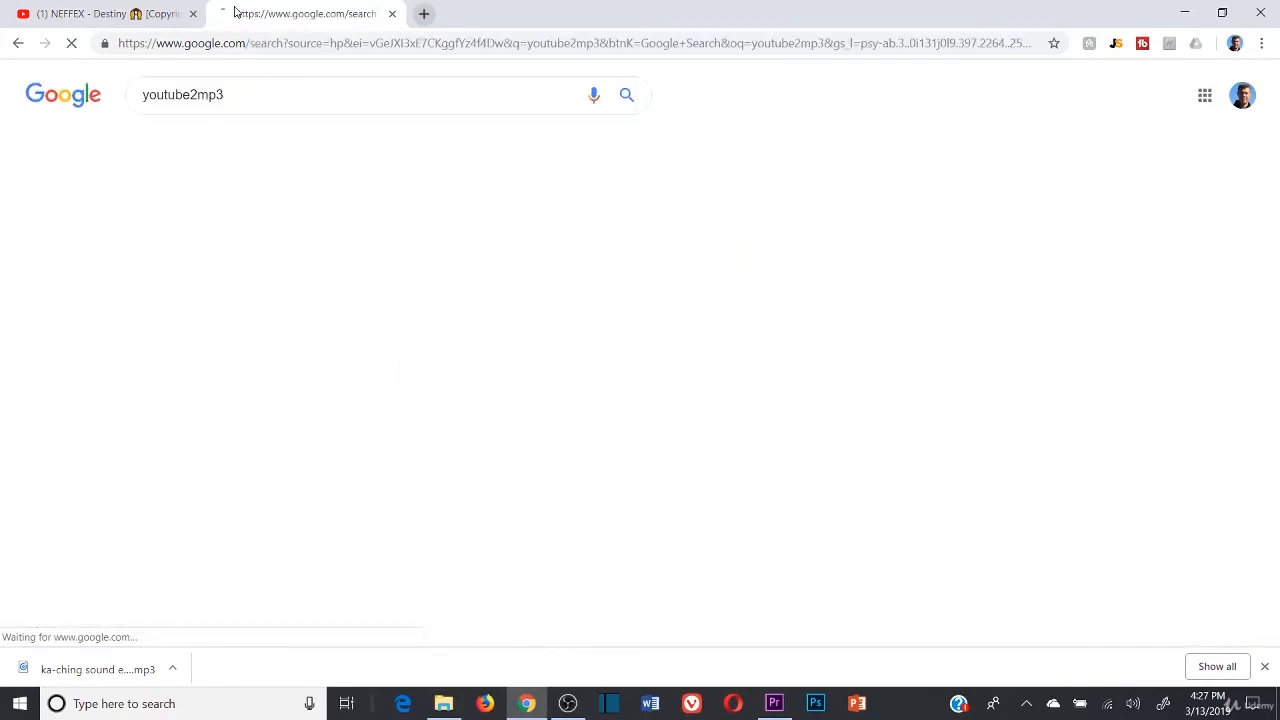
{"action": "left_click", "coordinate": [286, 214]}
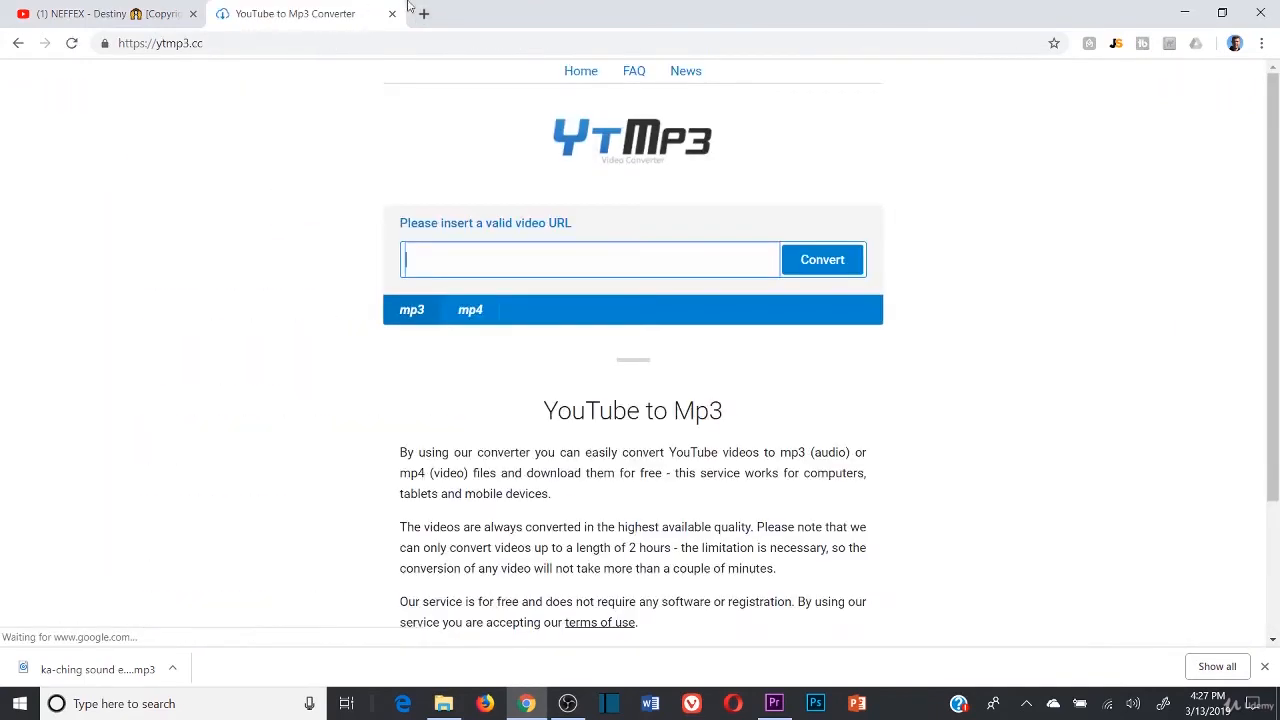
{"action": "left_click", "coordinate": [392, 14]}
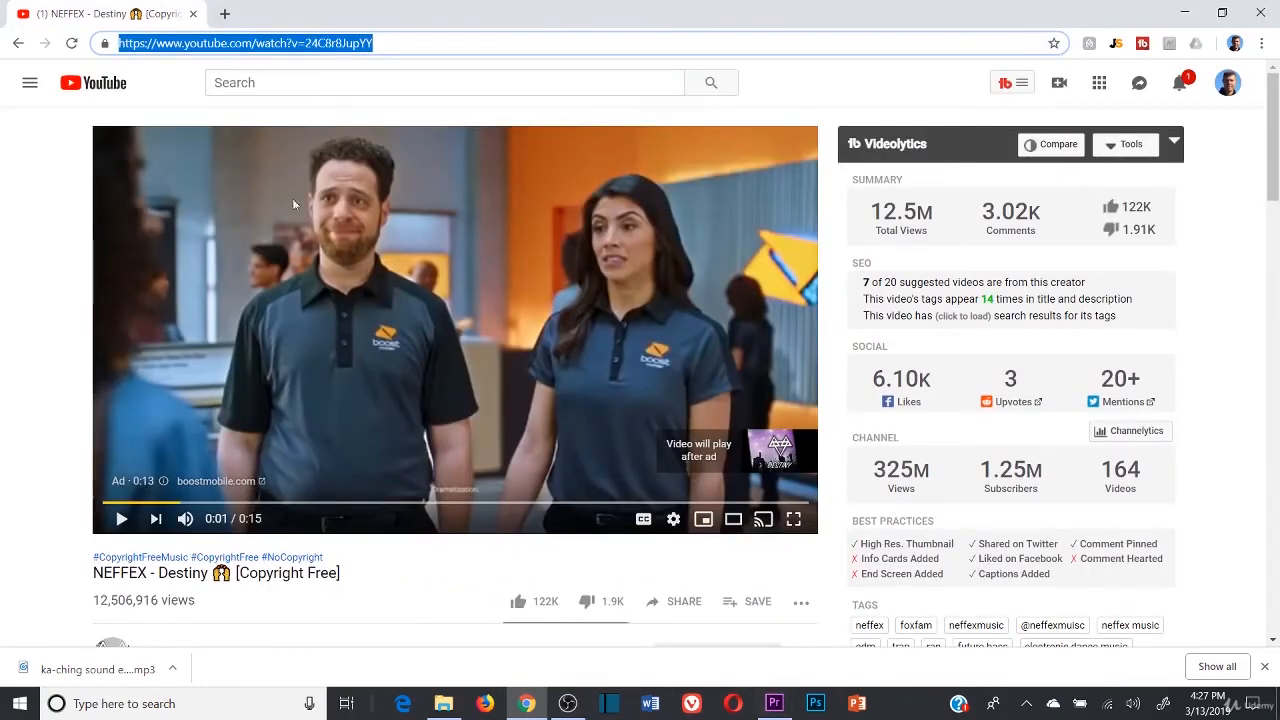
- Search Google for "youtube2mp3" in a new browser tab and open the YouTube to Mp3 Converter site at ytmp3.cc
{"action": "left_click", "coordinate": [226, 15]}
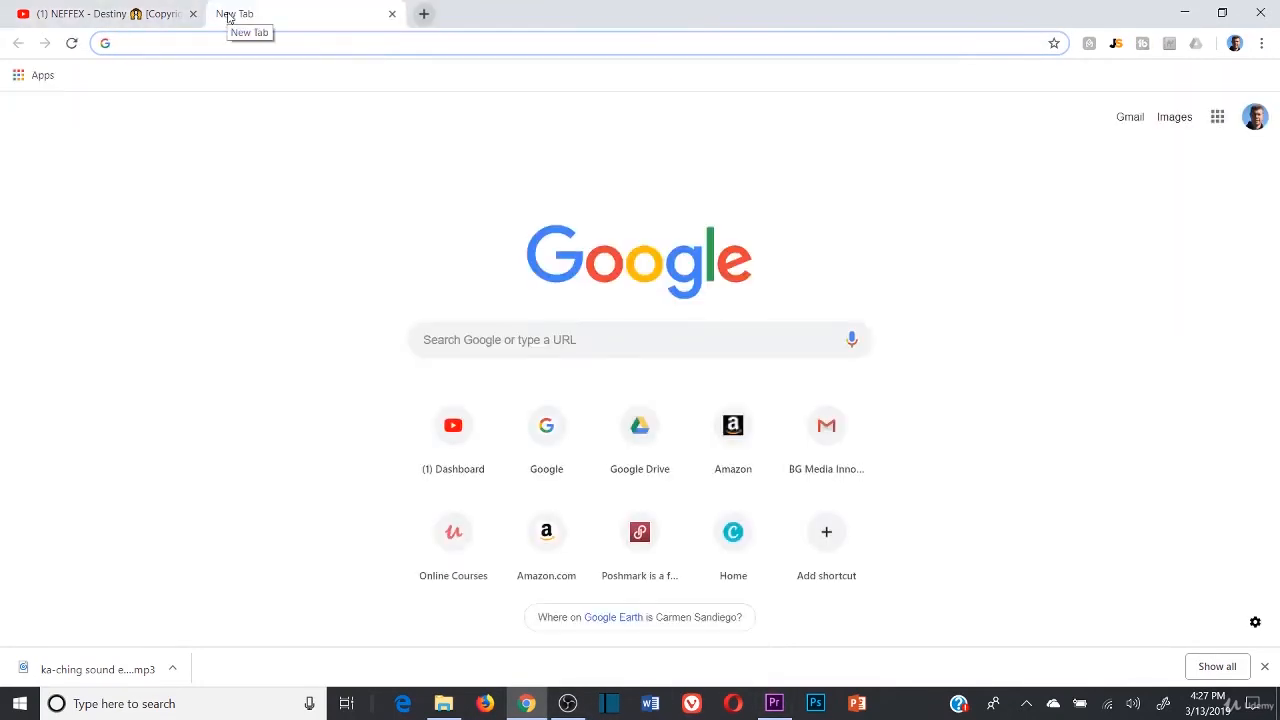
{"action": "type", "text": "go"}
{"action": "key", "text": "Return"}
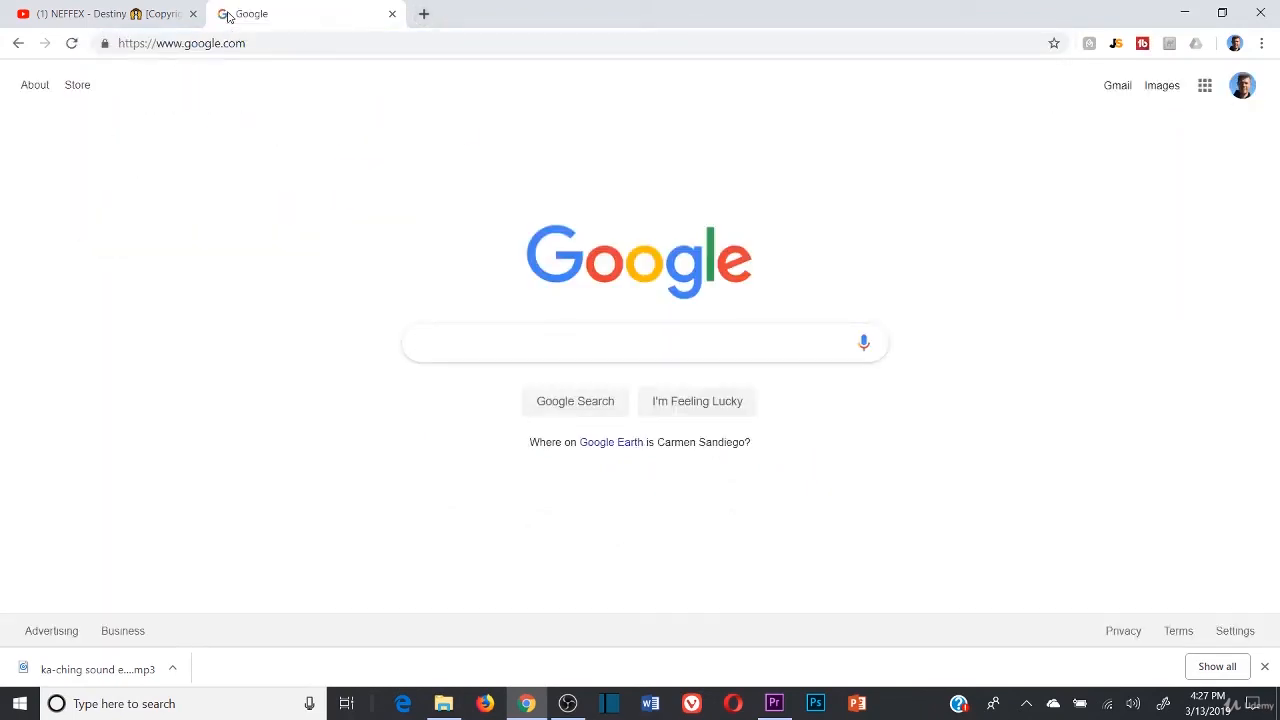
{"action": "type", "text": "yout"}
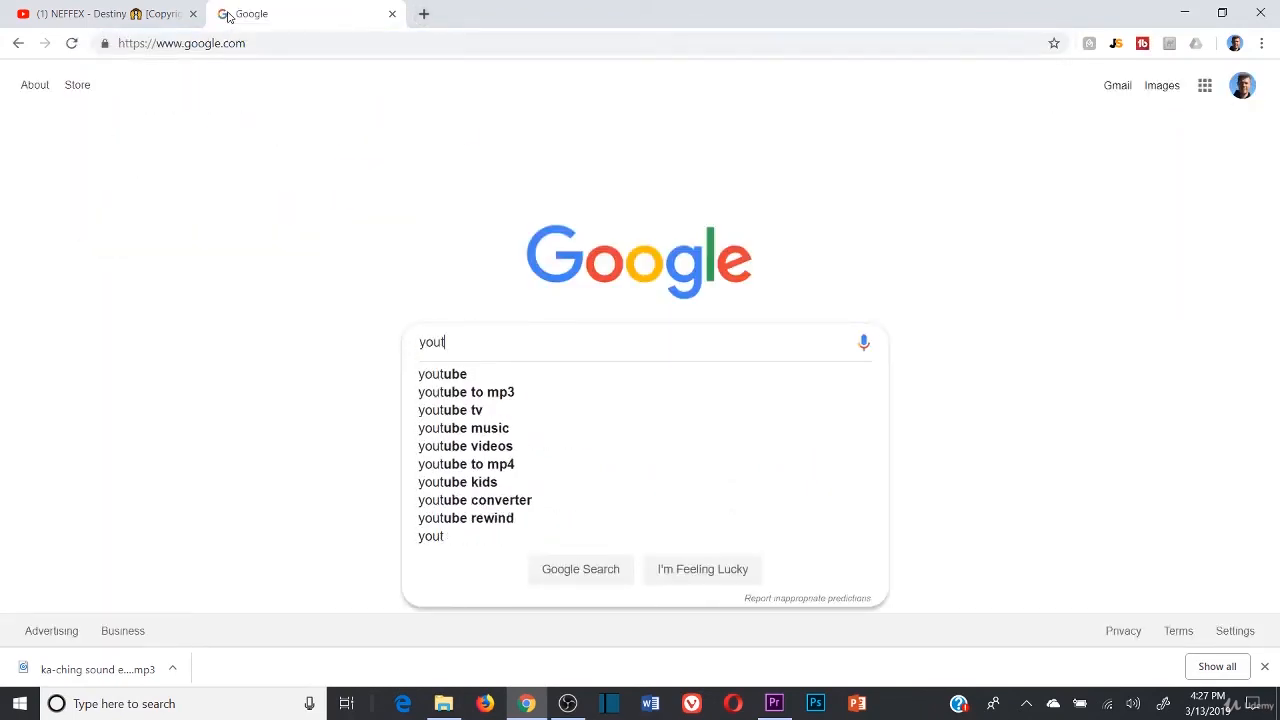
{"action": "type", "text": "ube2mp3"}
{"action": "key", "text": "Return"}
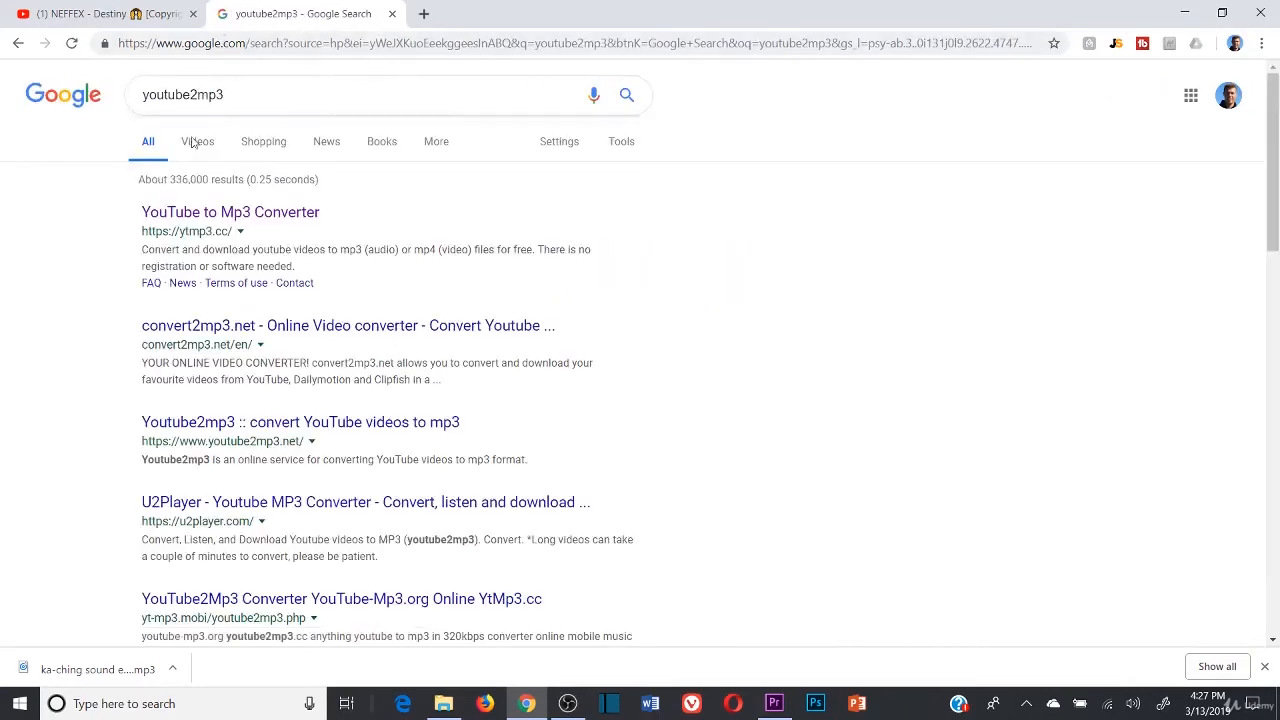
{"action": "left_click", "coordinate": [203, 211]}
- Paste the copied video address into the converter, convert the video to mp3 and download the resulting file
{"action": "key", "text": "ctrl+v"}
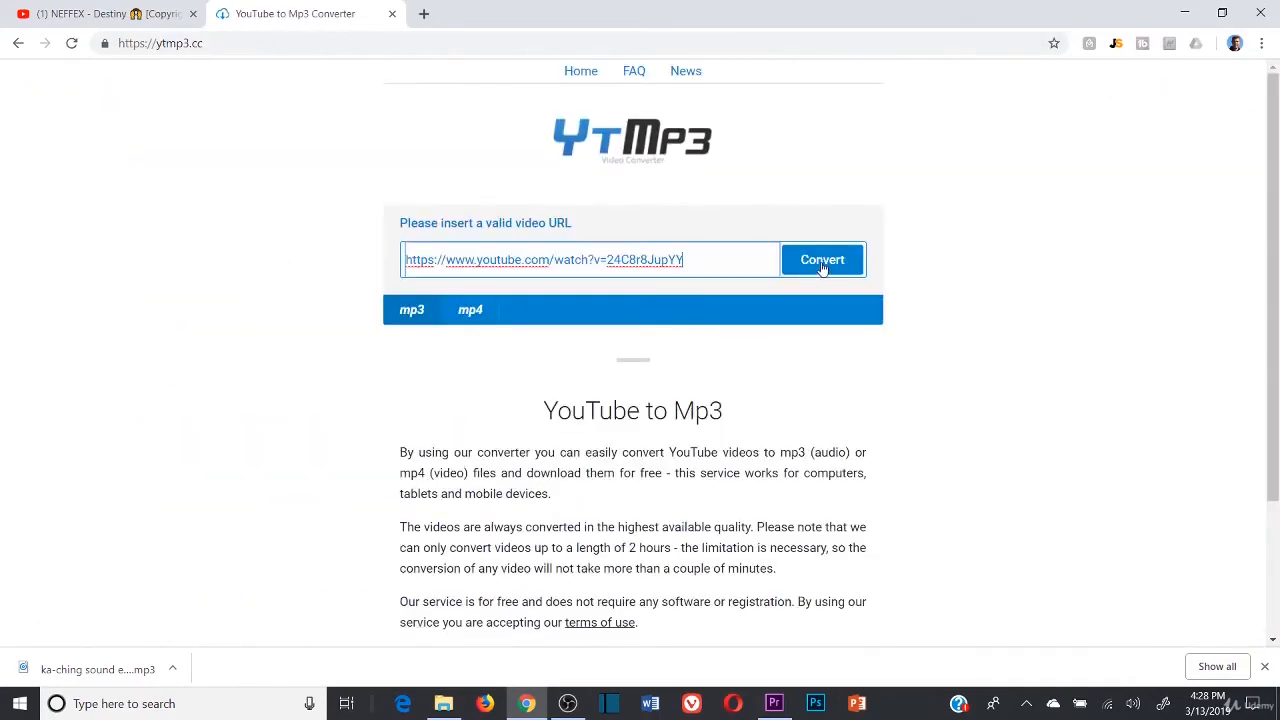
{"action": "left_click", "coordinate": [815, 270]}
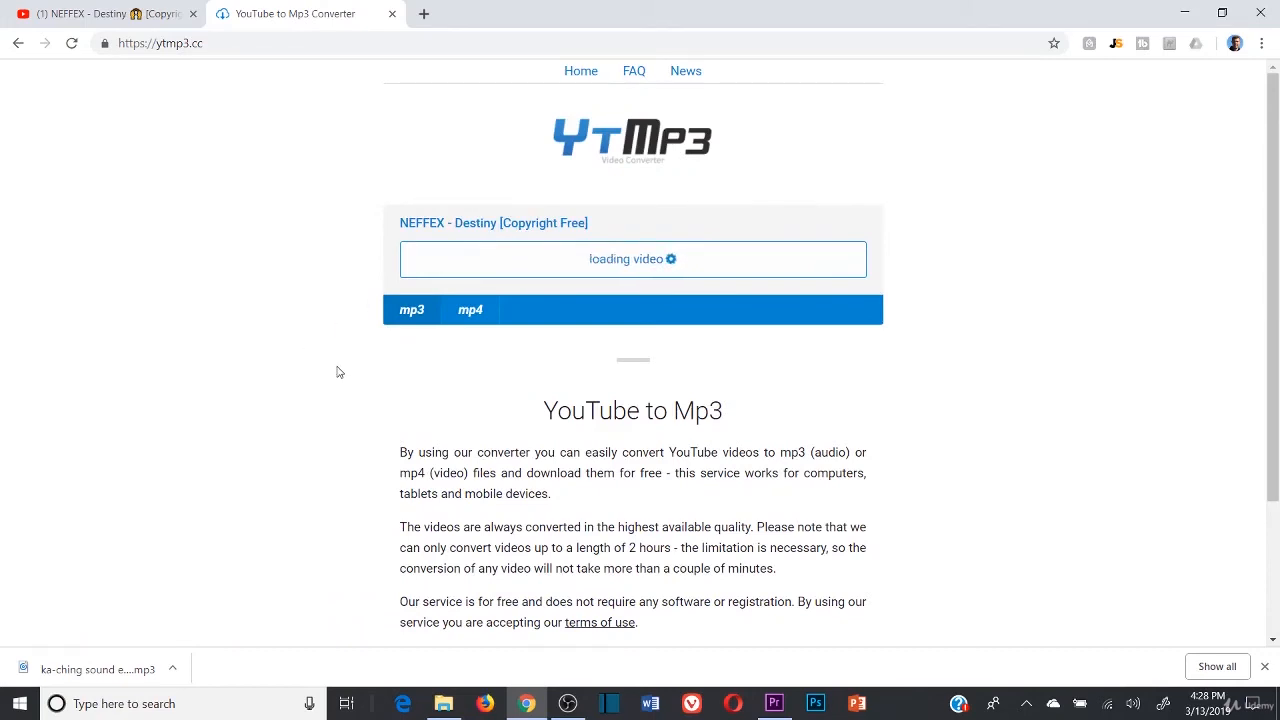
{"action": "left_click_drag", "start_coordinate": [466, 221], "coordinate": [589, 223]}
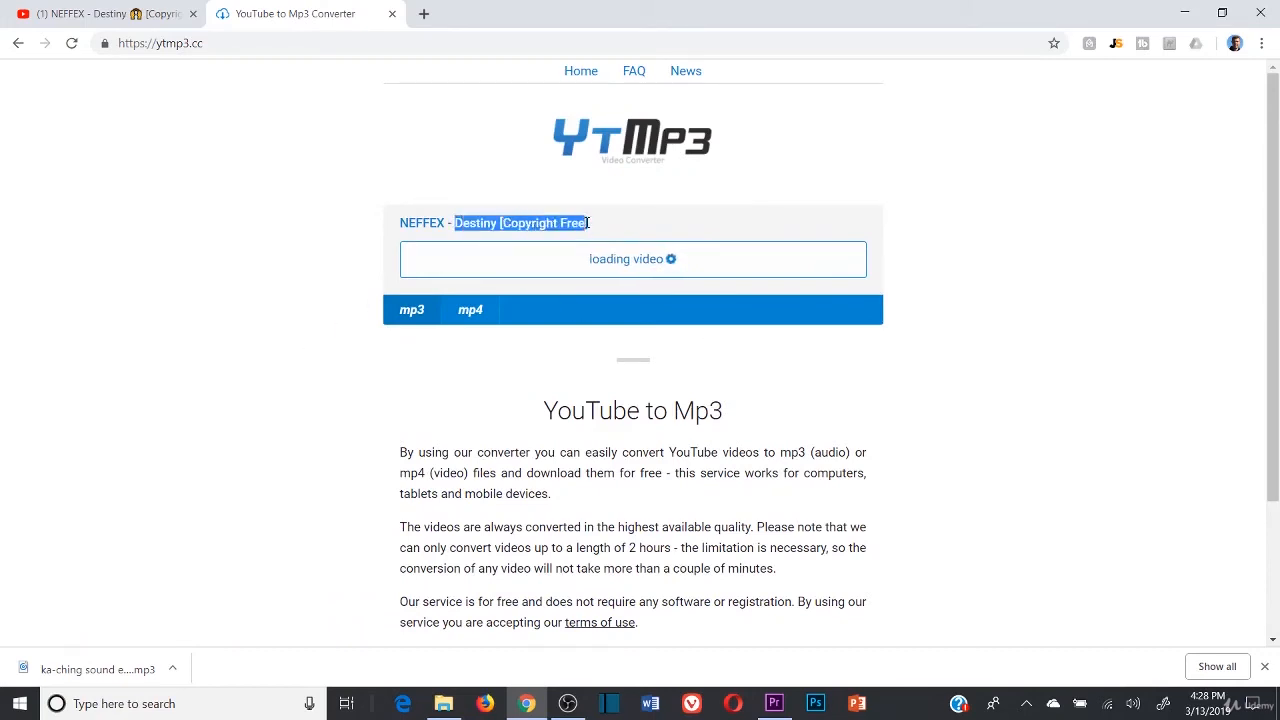
{"action": "left_click", "coordinate": [596, 223]}
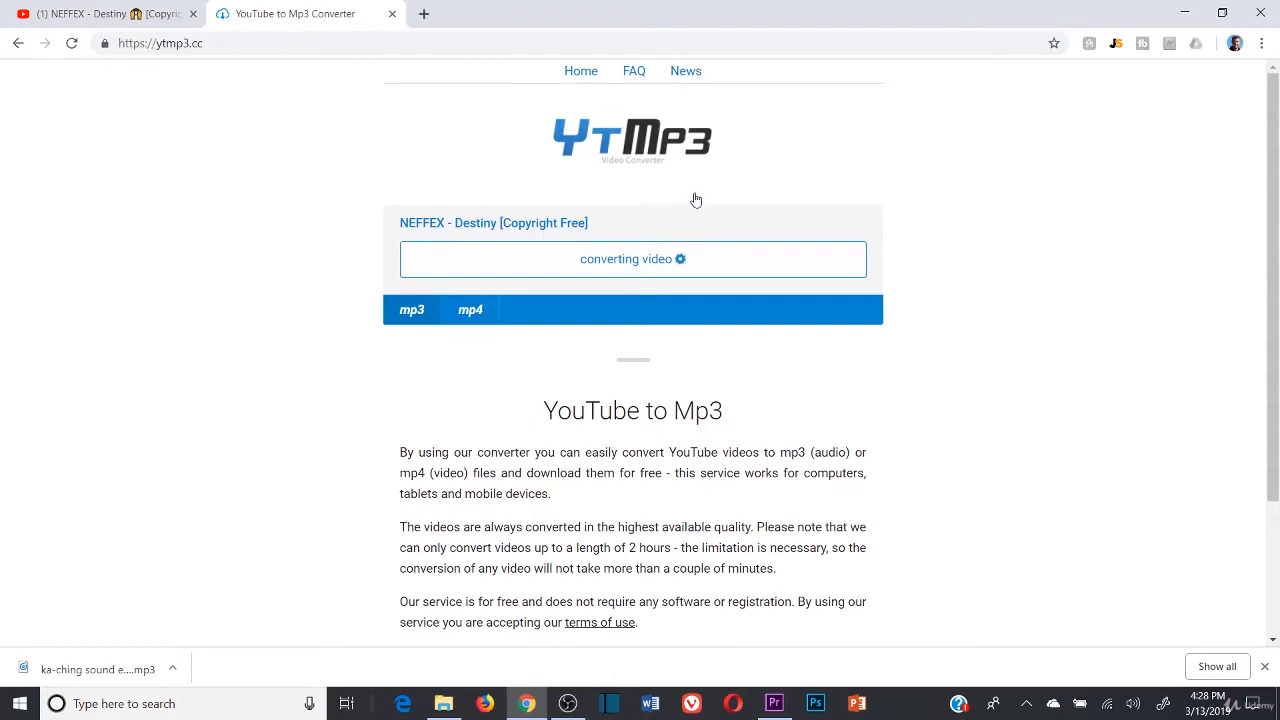
{"action": "left_click", "coordinate": [555, 260]}
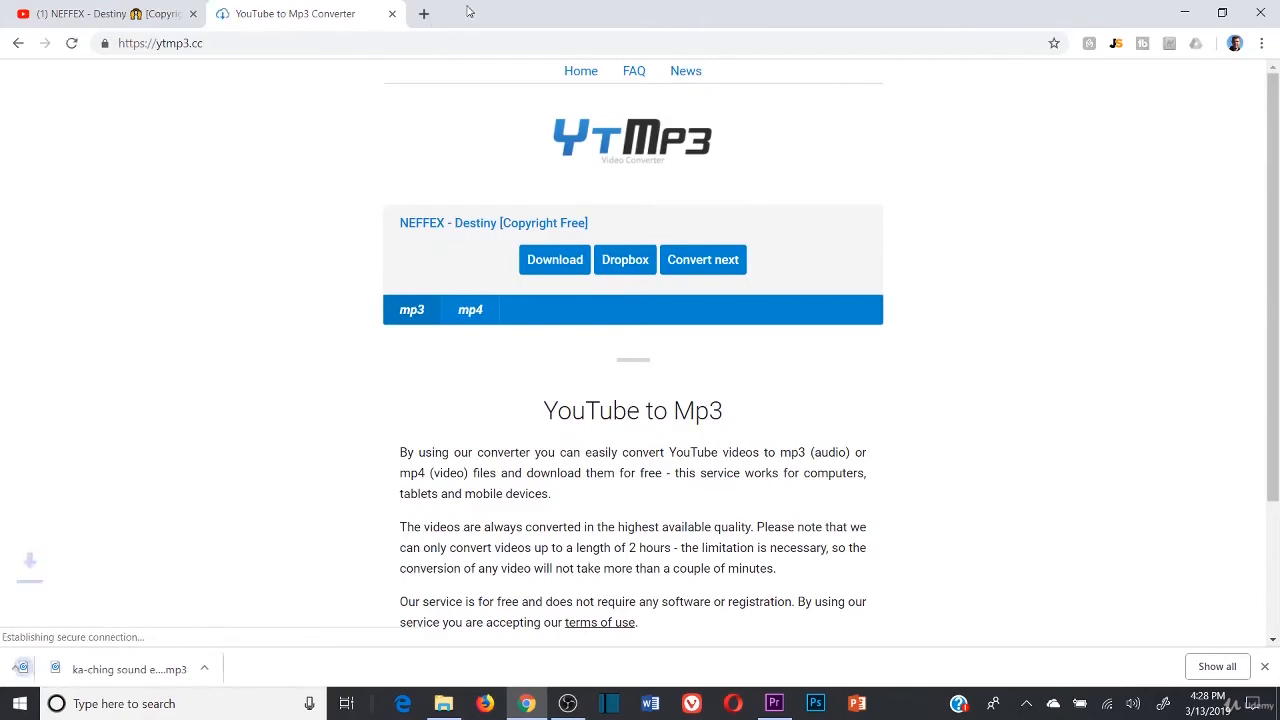
- Switch to Adobe Premiere Pro and ripple-delete the ka-ching sound effect clip from audio track A2
{"action": "left_click", "coordinate": [774, 703]}
{"action": "right_click", "coordinate": [576, 600]}
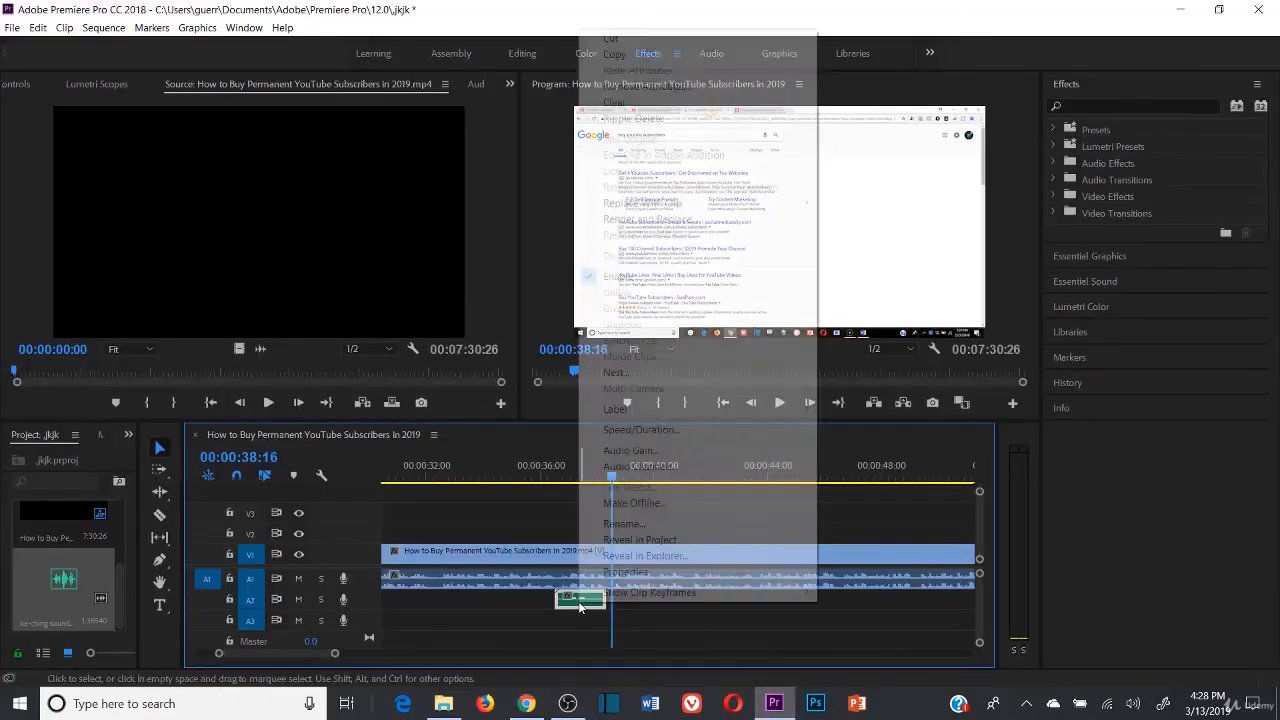
{"action": "left_click", "coordinate": [615, 119]}
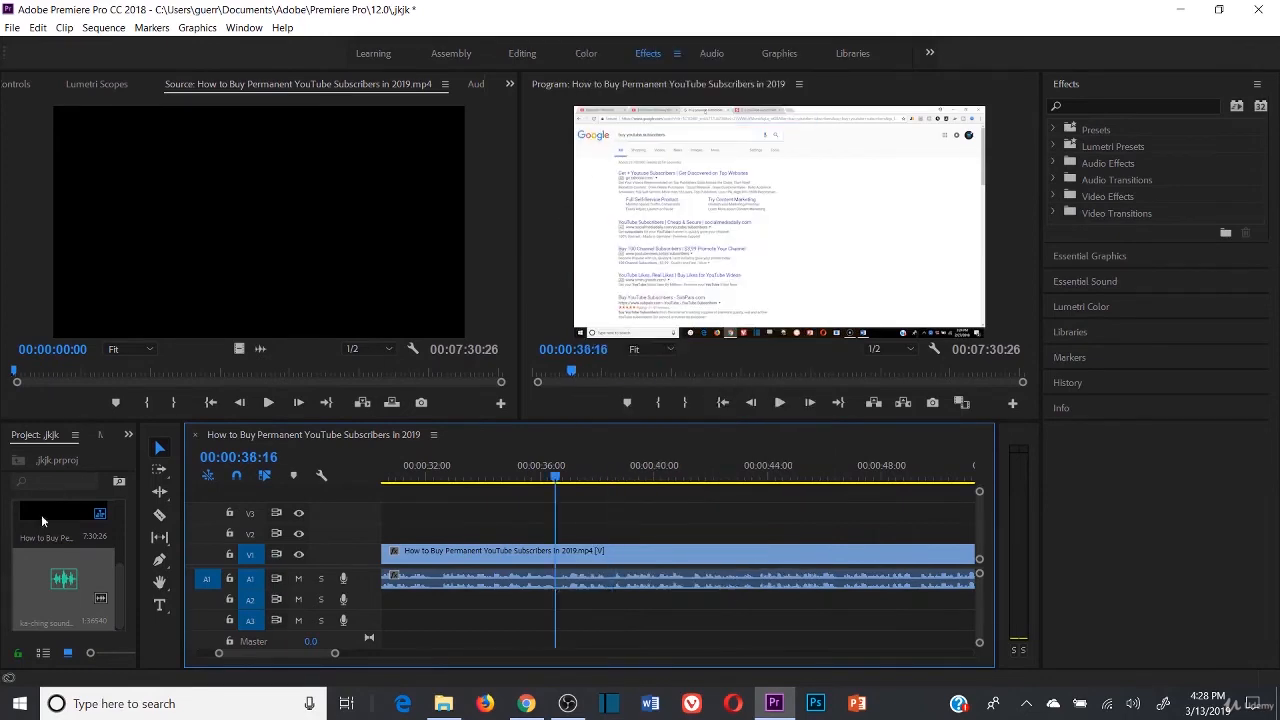
- Import the downloaded "NEFFEX - Destiny [Copyright Free]" audio file from the Downloads folder into the project
{"action": "left_click", "coordinate": [428, 574]}
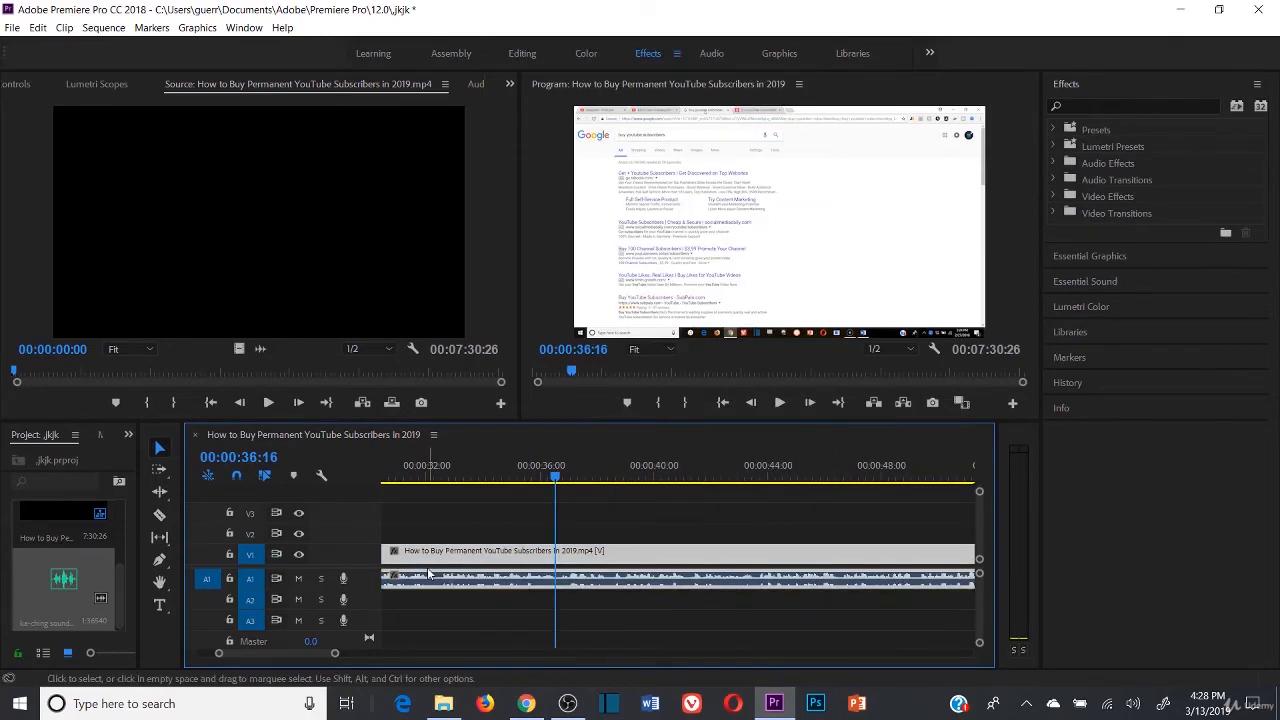
{"action": "double_click", "coordinate": [62, 545]}
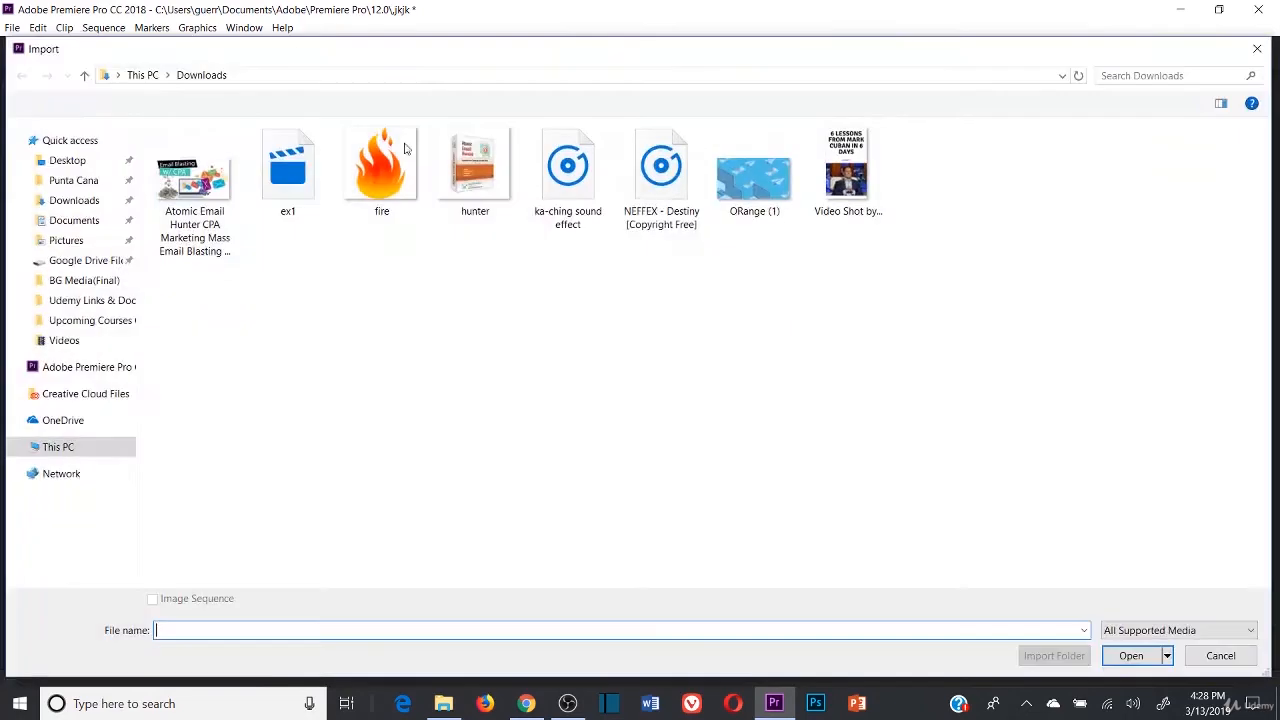
{"action": "double_click", "coordinate": [665, 170]}
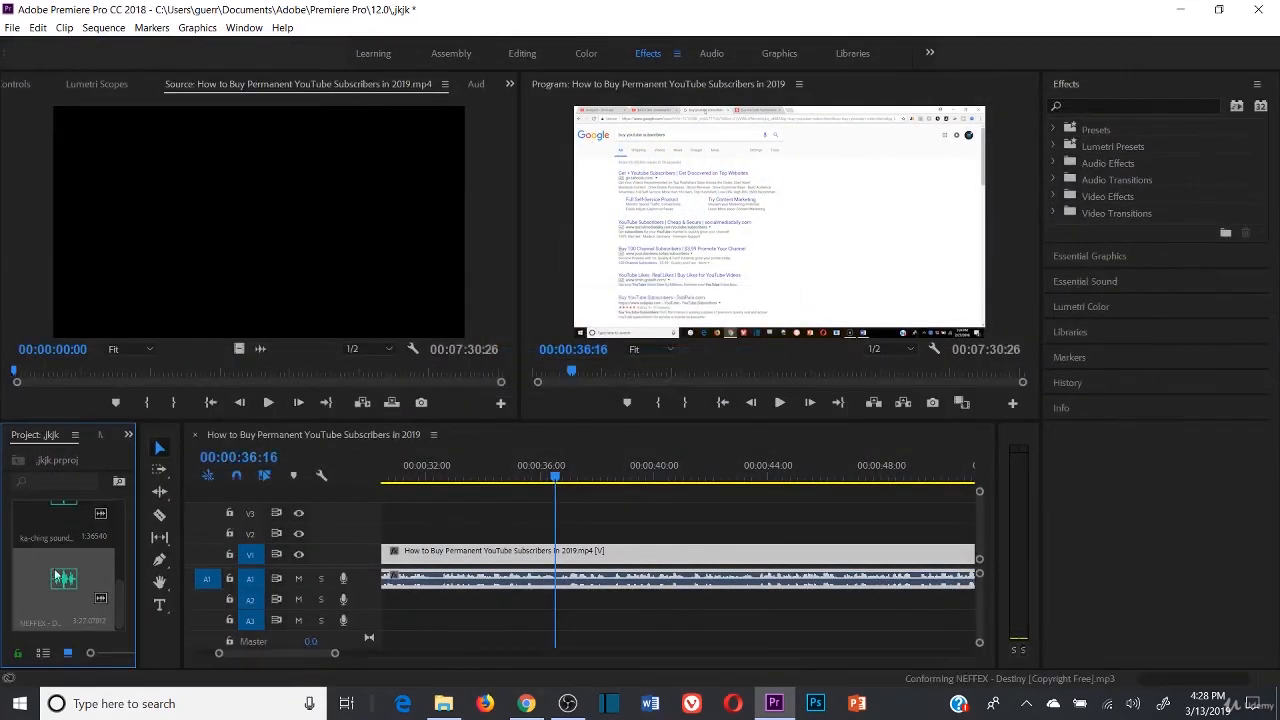
- Place the NEFFEX - Destiny music clip on audio track A2 and ripple-delete the gap before it so it starts at 00:00:00:00
{"action": "left_click_drag", "start_coordinate": [58, 578], "coordinate": [384, 608]}
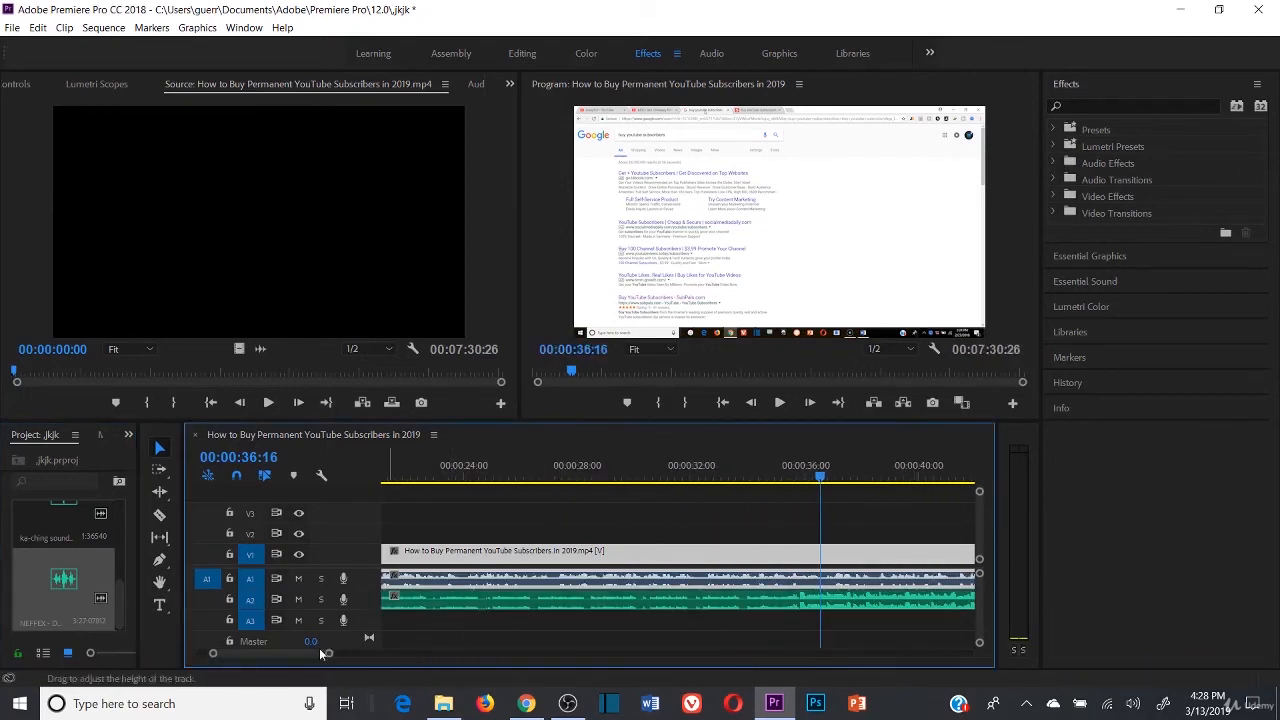
{"action": "left_click_drag", "start_coordinate": [321, 653], "coordinate": [274, 652]}
{"action": "right_click", "coordinate": [433, 604]}
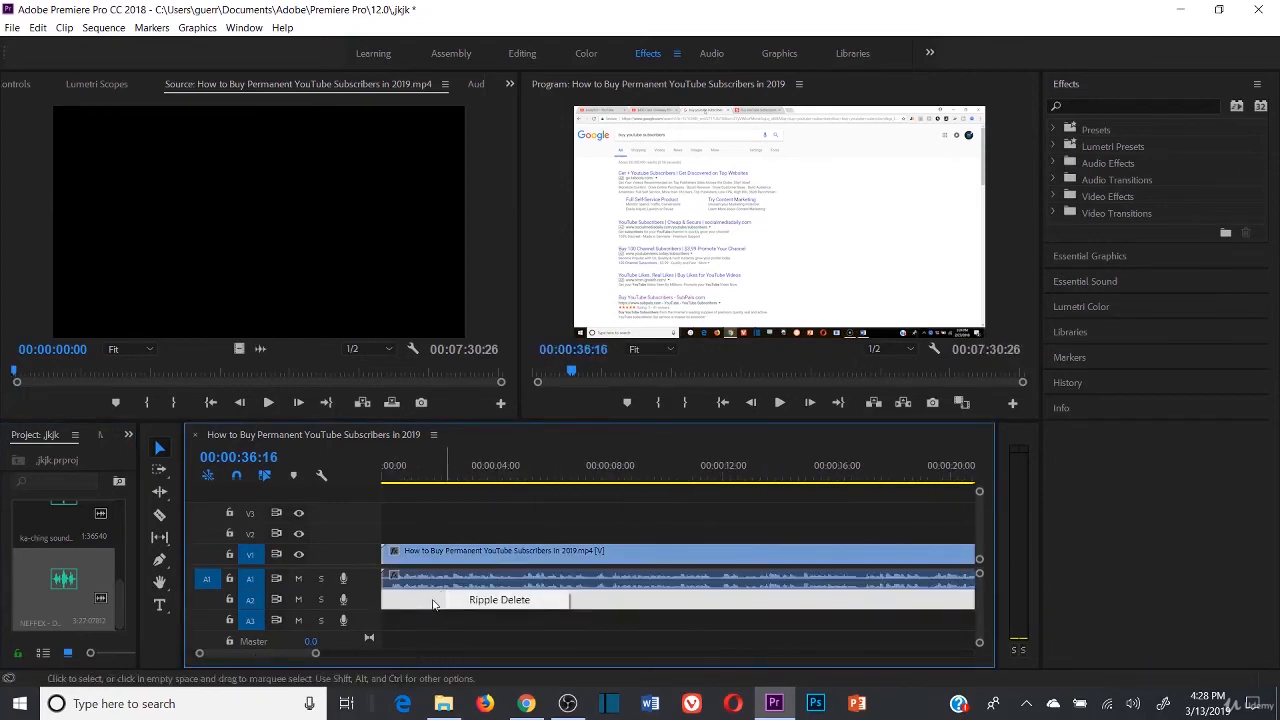
{"action": "left_click", "coordinate": [499, 600]}
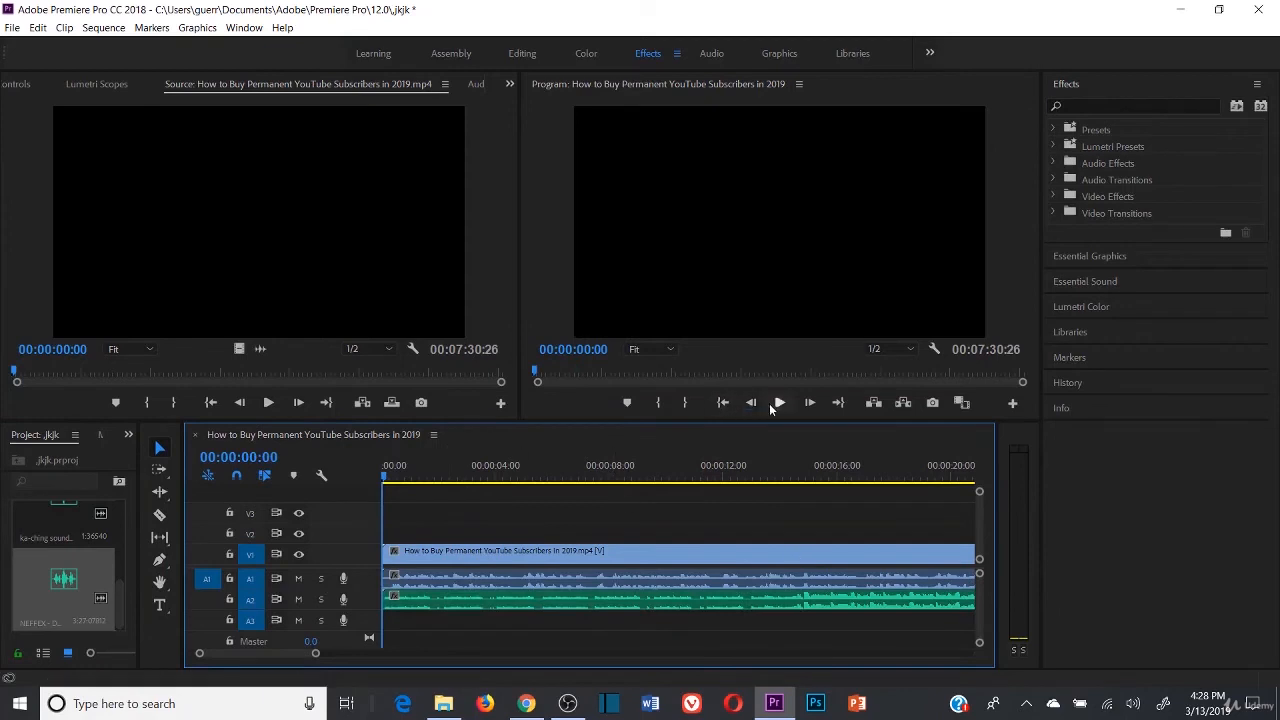
- Try splitting the music clip on track A2 at about 12 seconds with the Razor tool, then undo the cut
{"action": "left_click", "coordinate": [659, 601]}
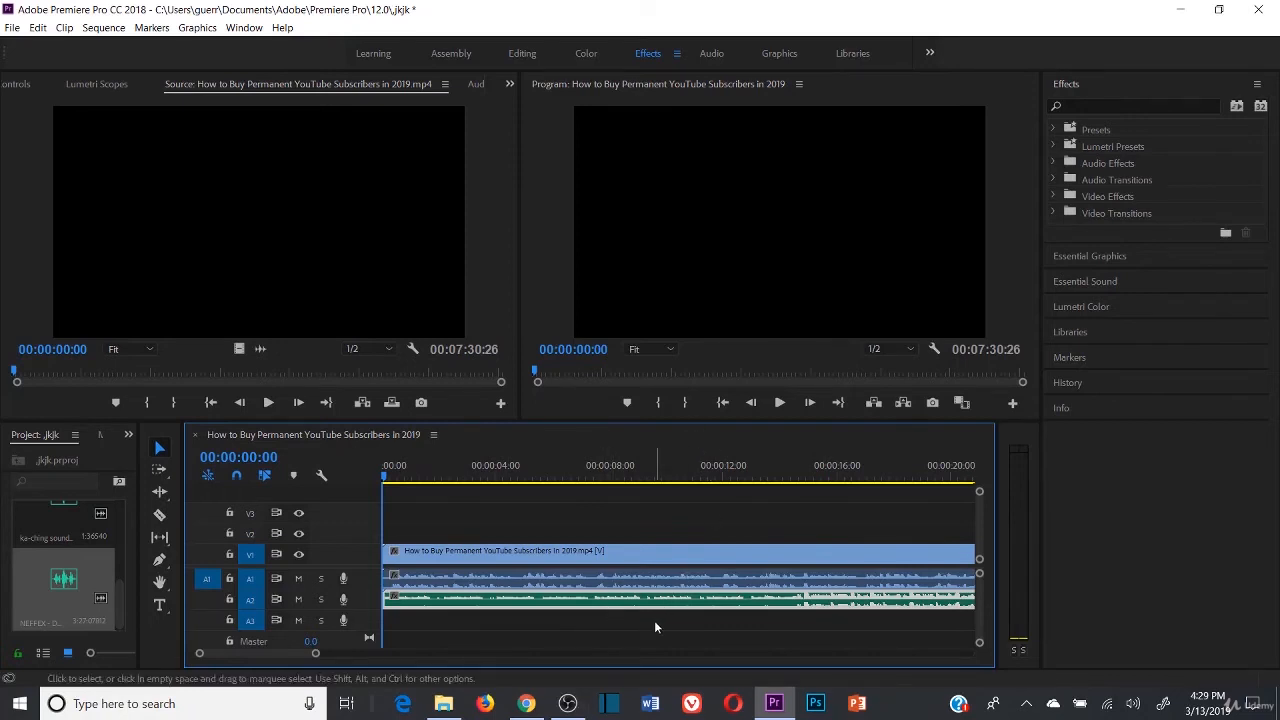
{"action": "left_click", "coordinate": [159, 514]}
{"action": "left_click", "coordinate": [729, 599]}
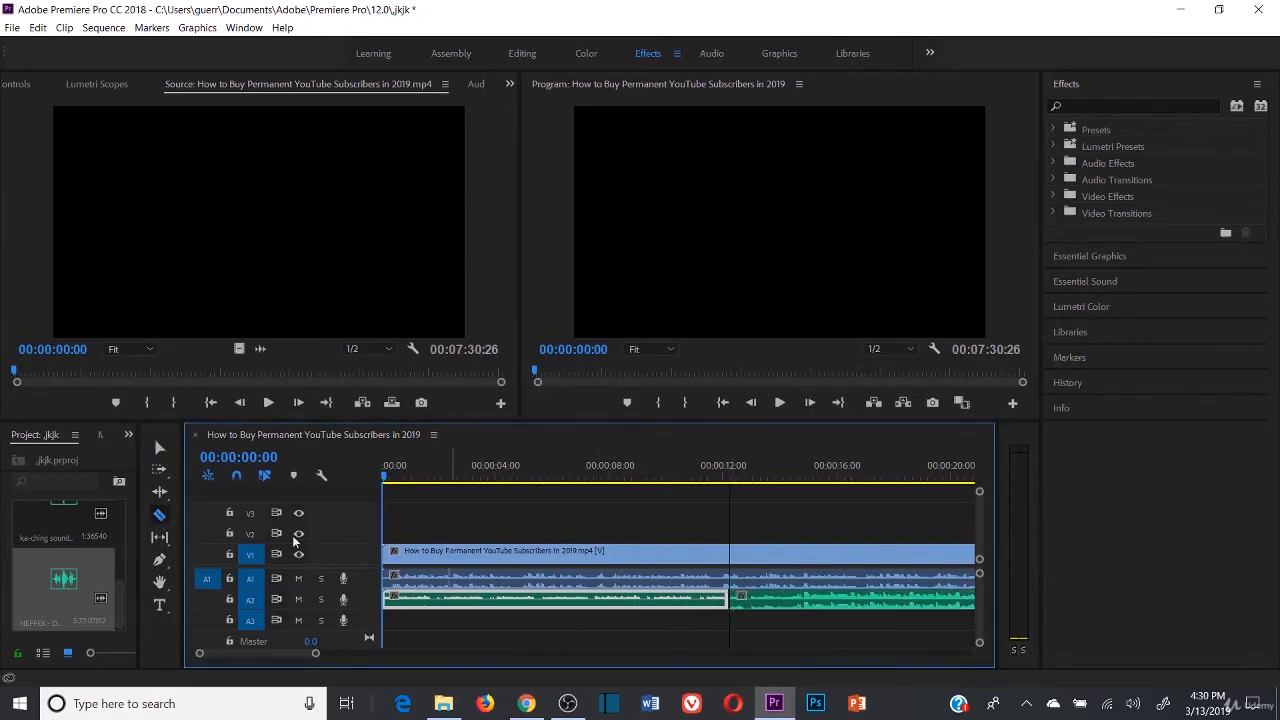
{"action": "left_click", "coordinate": [159, 448]}
{"action": "left_click", "coordinate": [752, 604]}
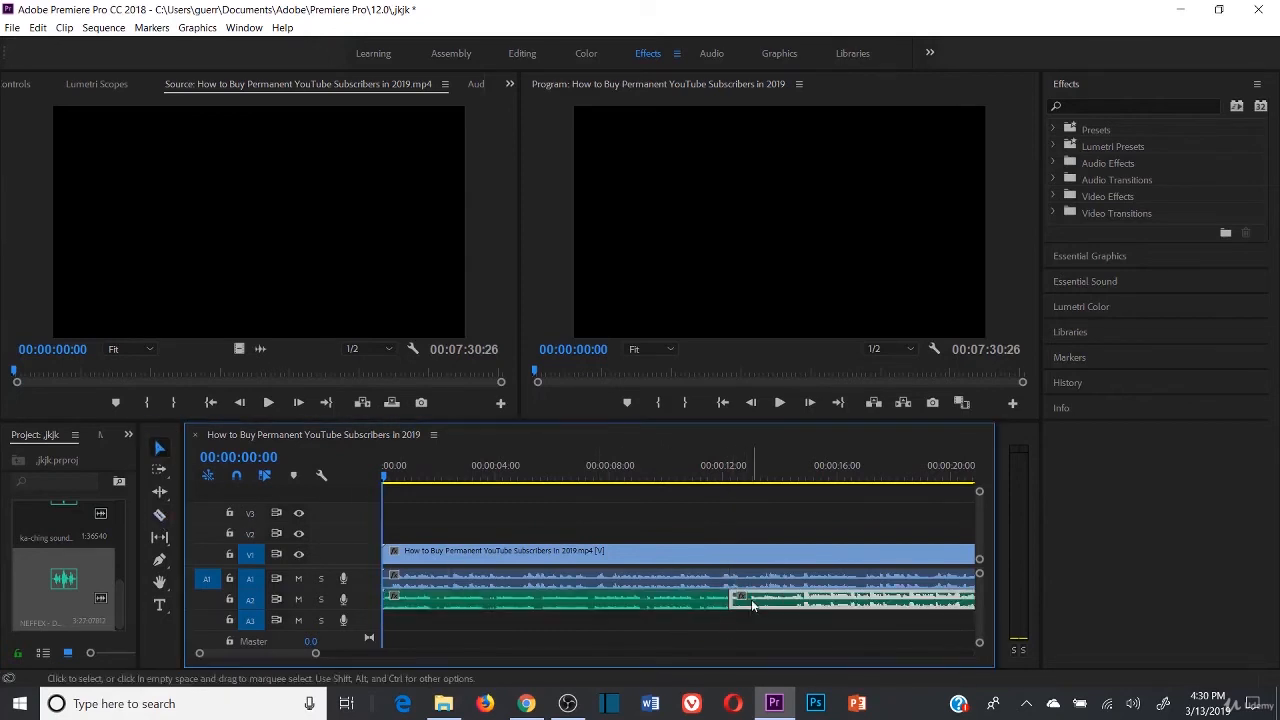
{"action": "left_click", "coordinate": [651, 601]}
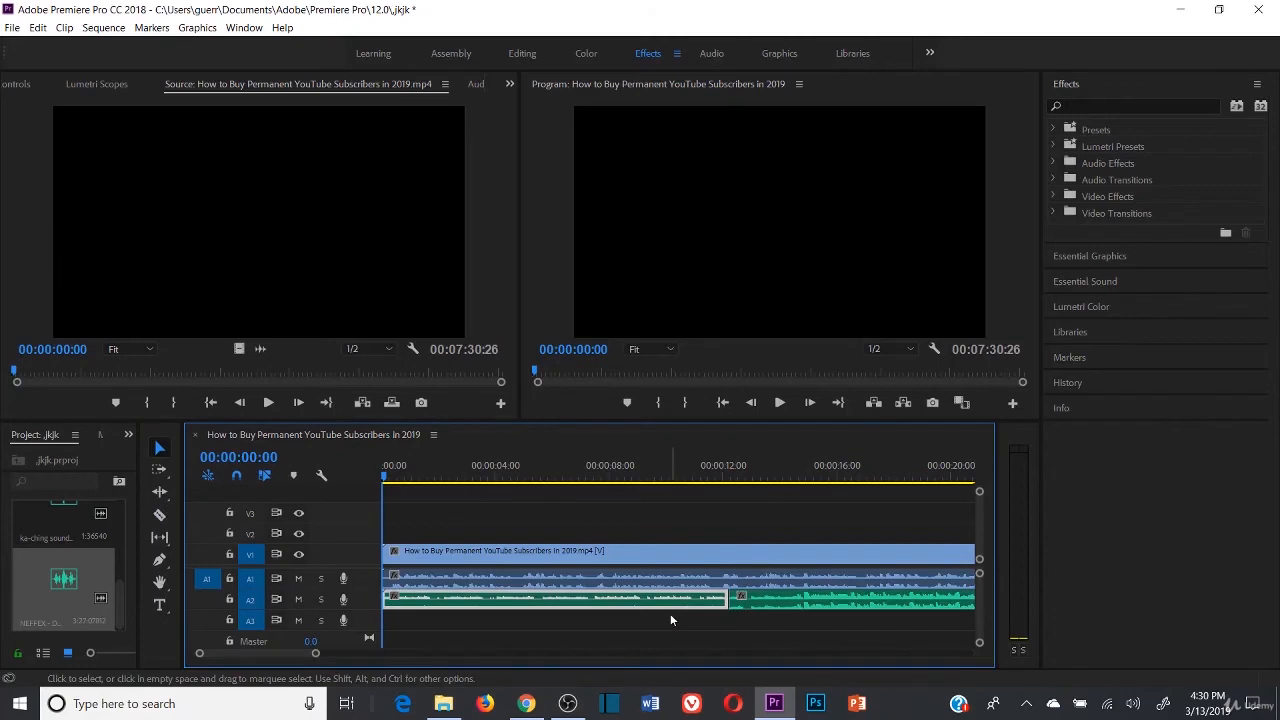
{"action": "key", "text": "ctrl+z"}
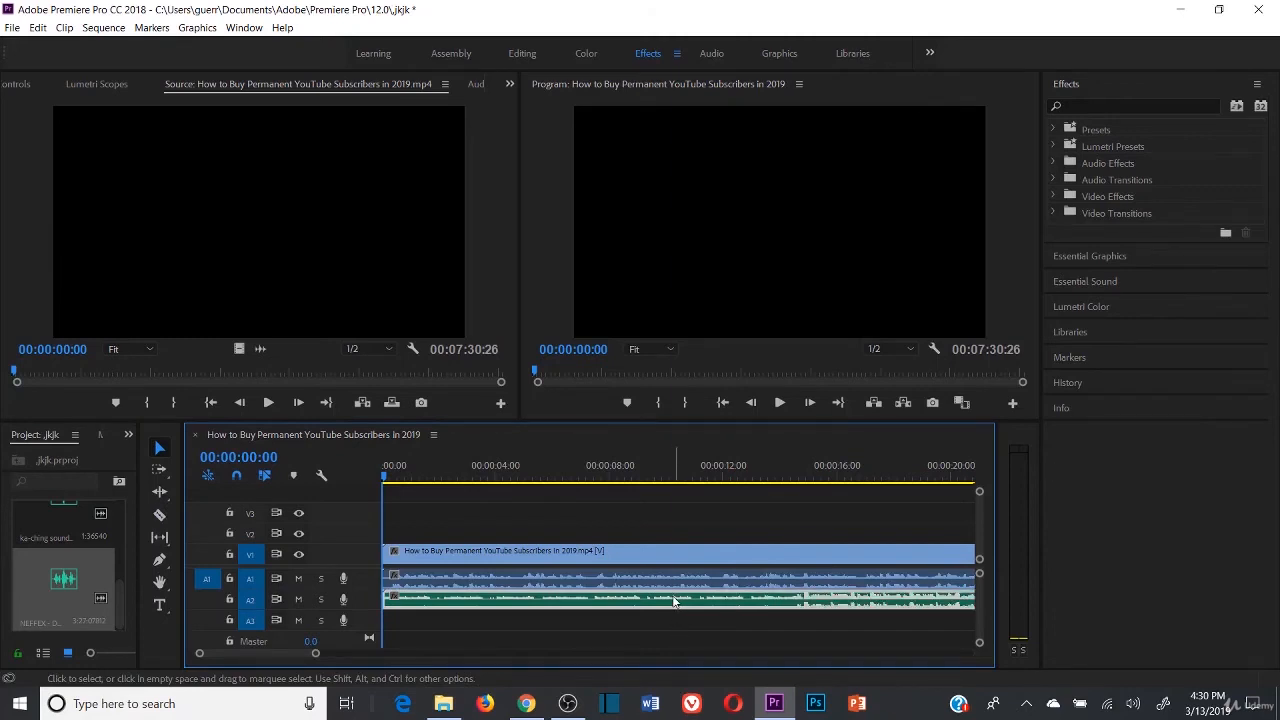
- Lower the audio gain of the music clip on A2 and play the opening seconds of the sequence to check the mix
{"action": "right_click", "coordinate": [674, 601]}
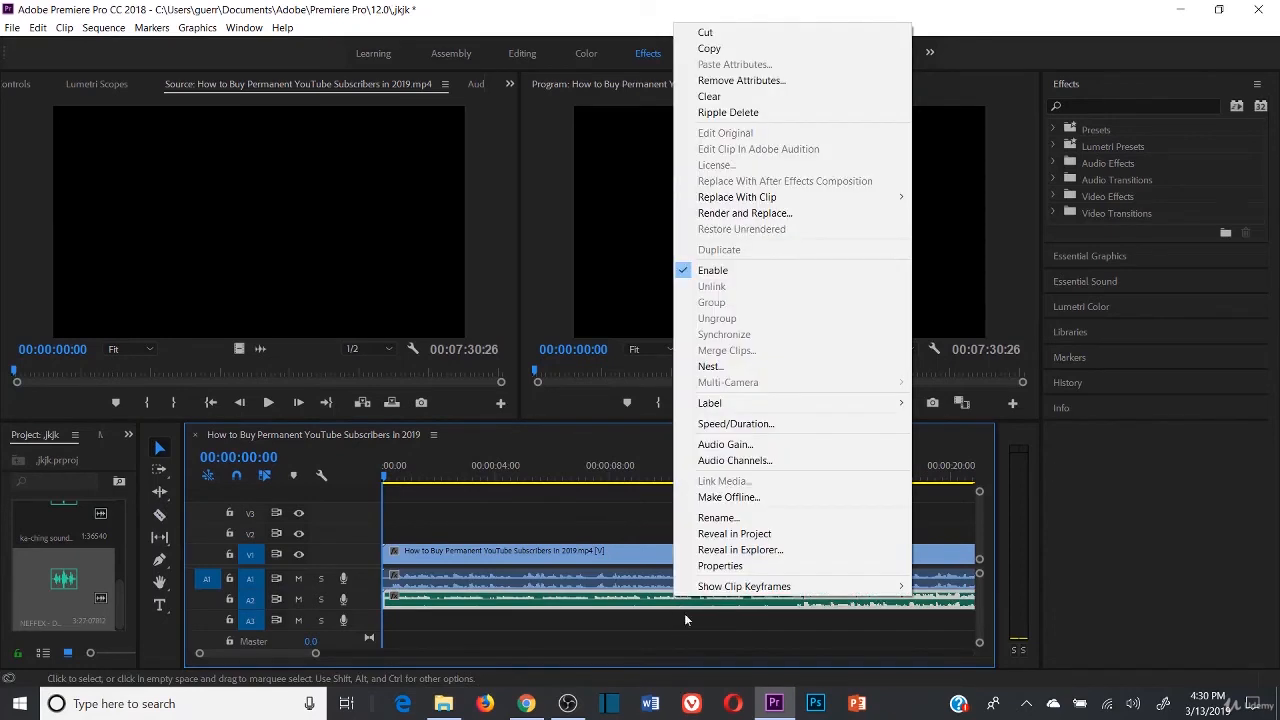
{"action": "left_click", "coordinate": [718, 444]}
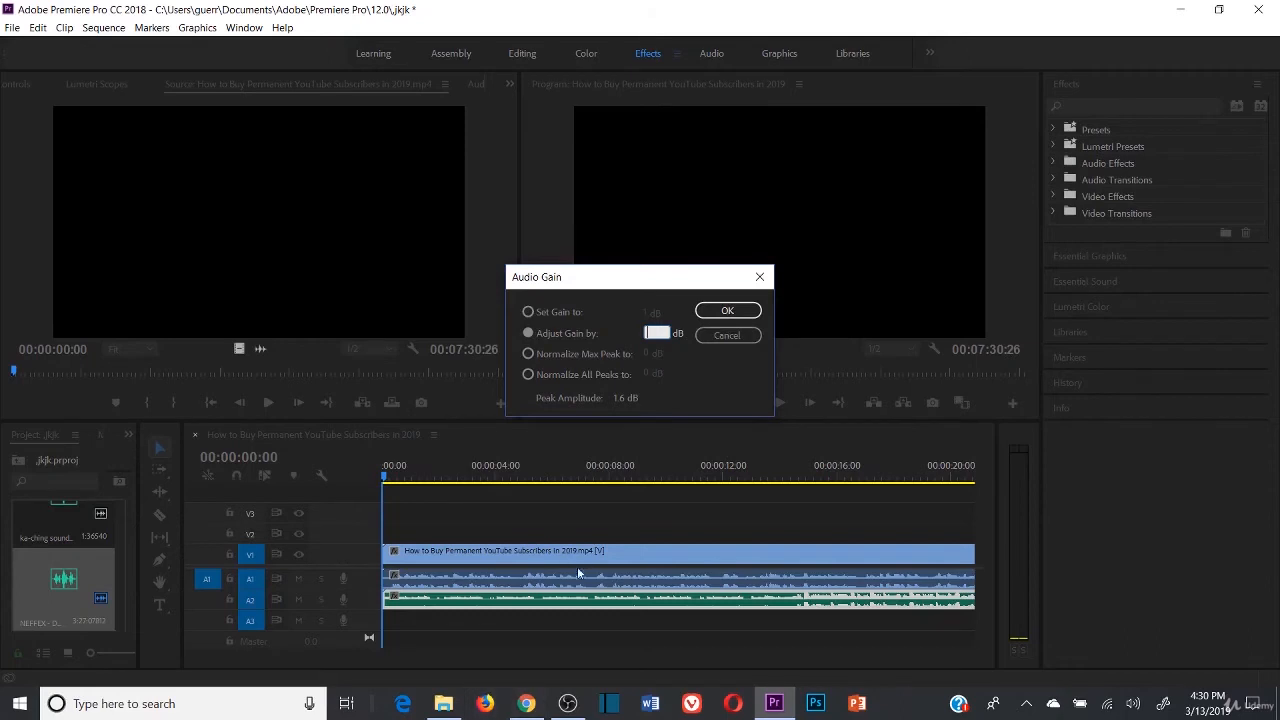
{"action": "left_click", "coordinate": [724, 309]}
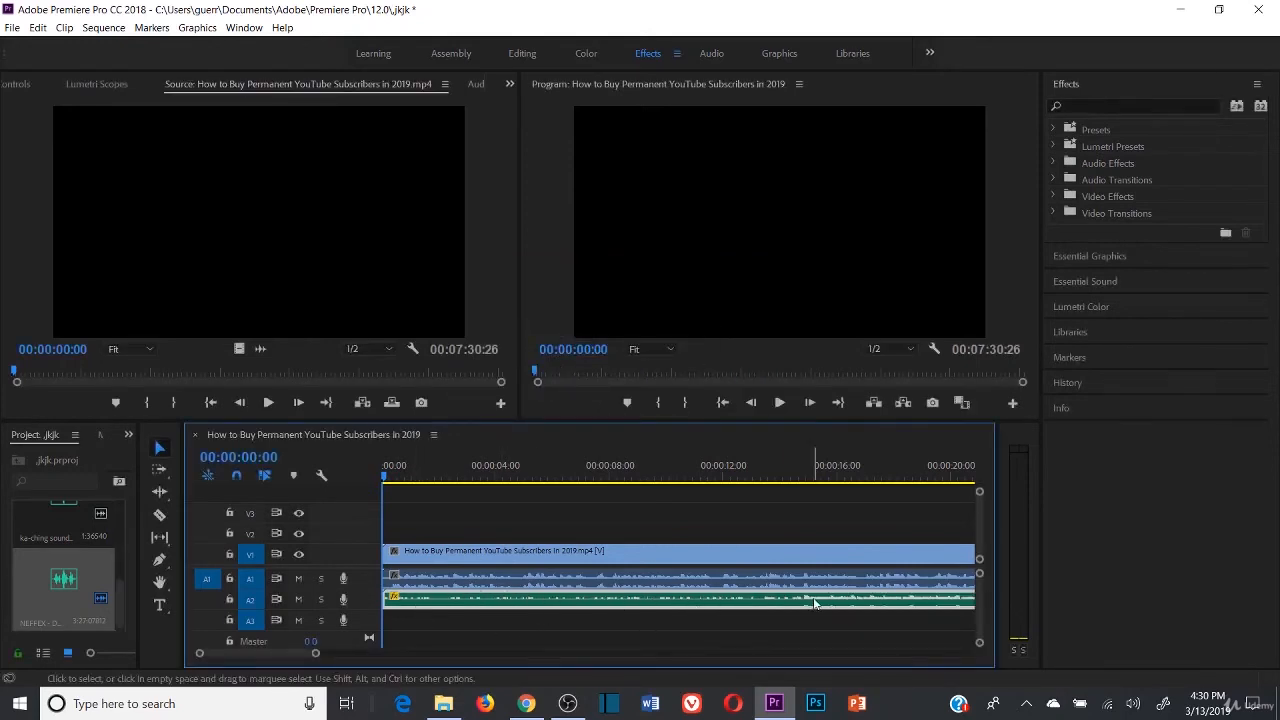
{"action": "left_click_drag", "start_coordinate": [316, 653], "coordinate": [257, 653]}
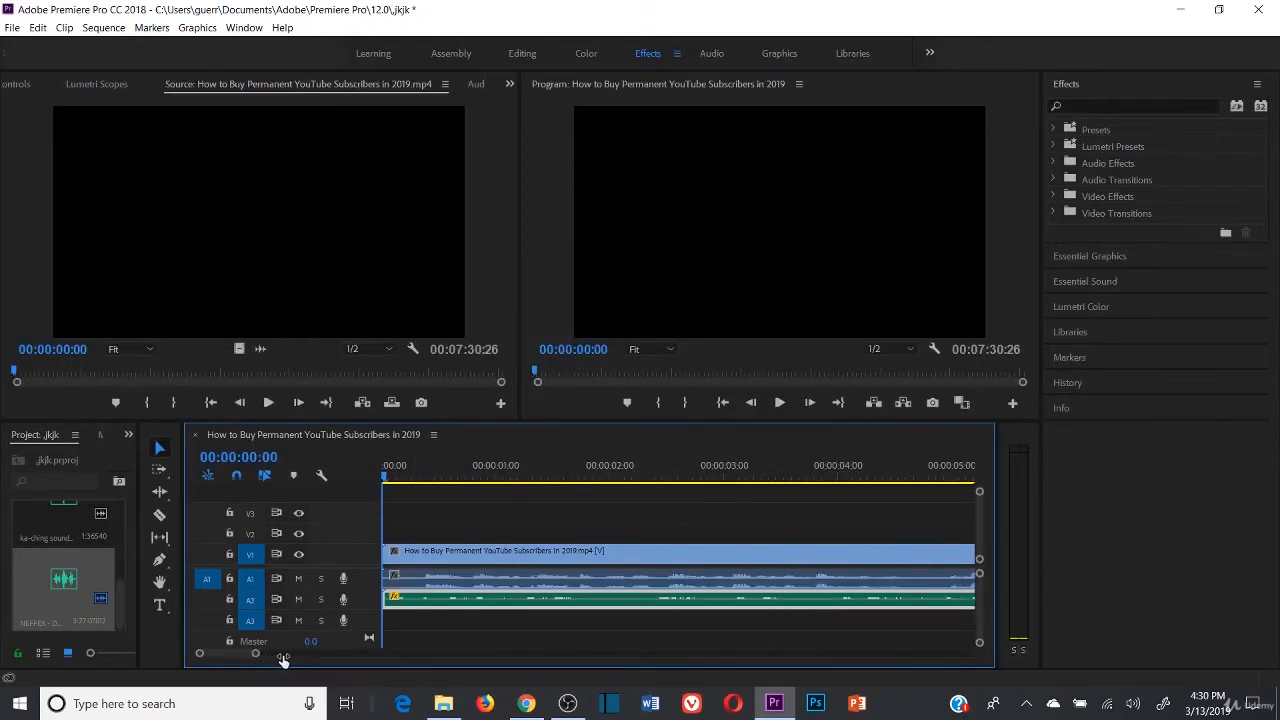
{"action": "left_click", "coordinate": [780, 403]}
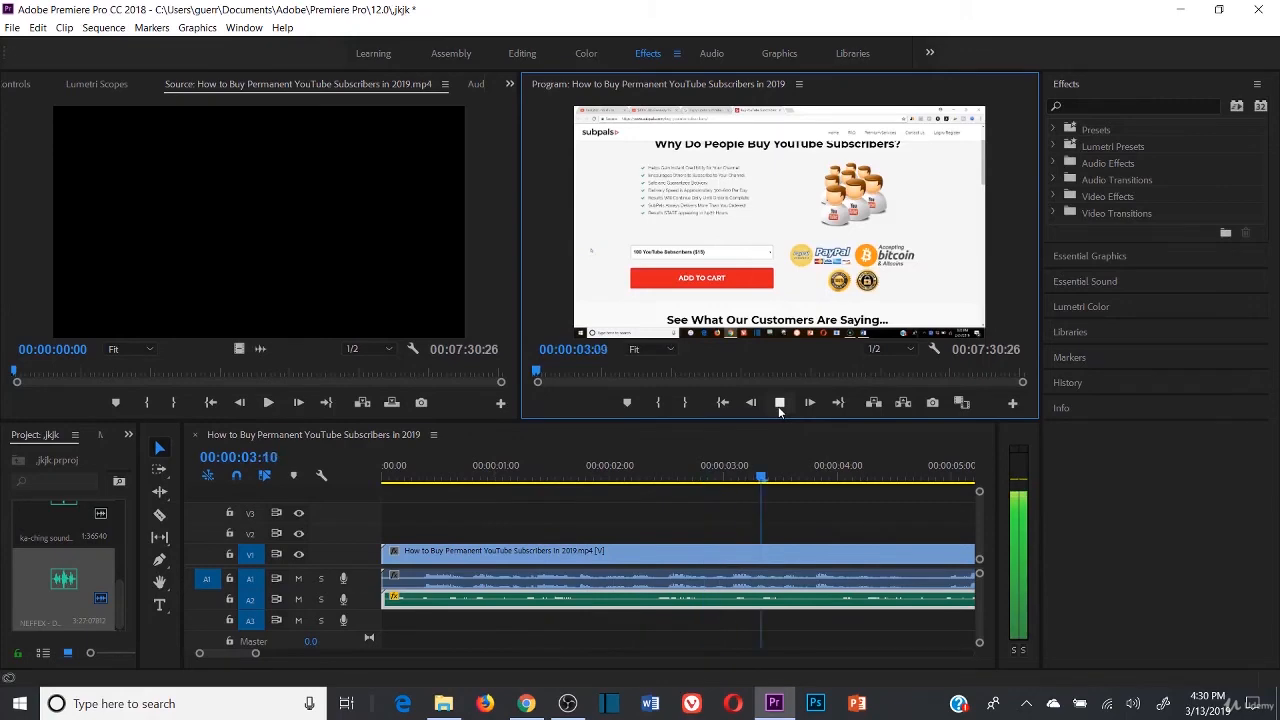
{"action": "left_click", "coordinate": [780, 403]}
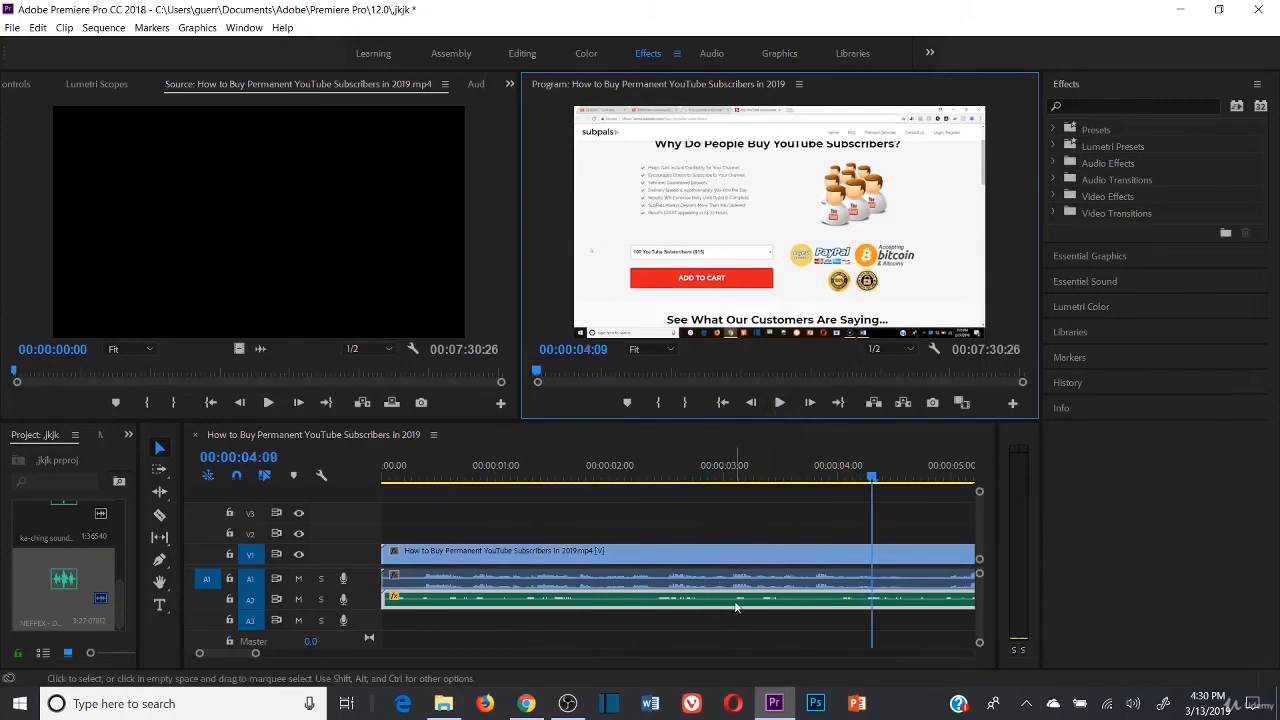
- Adjust the music clip's audio gain by -4 dB and play the sequence from its start to check the balance
{"action": "right_click", "coordinate": [734, 600]}
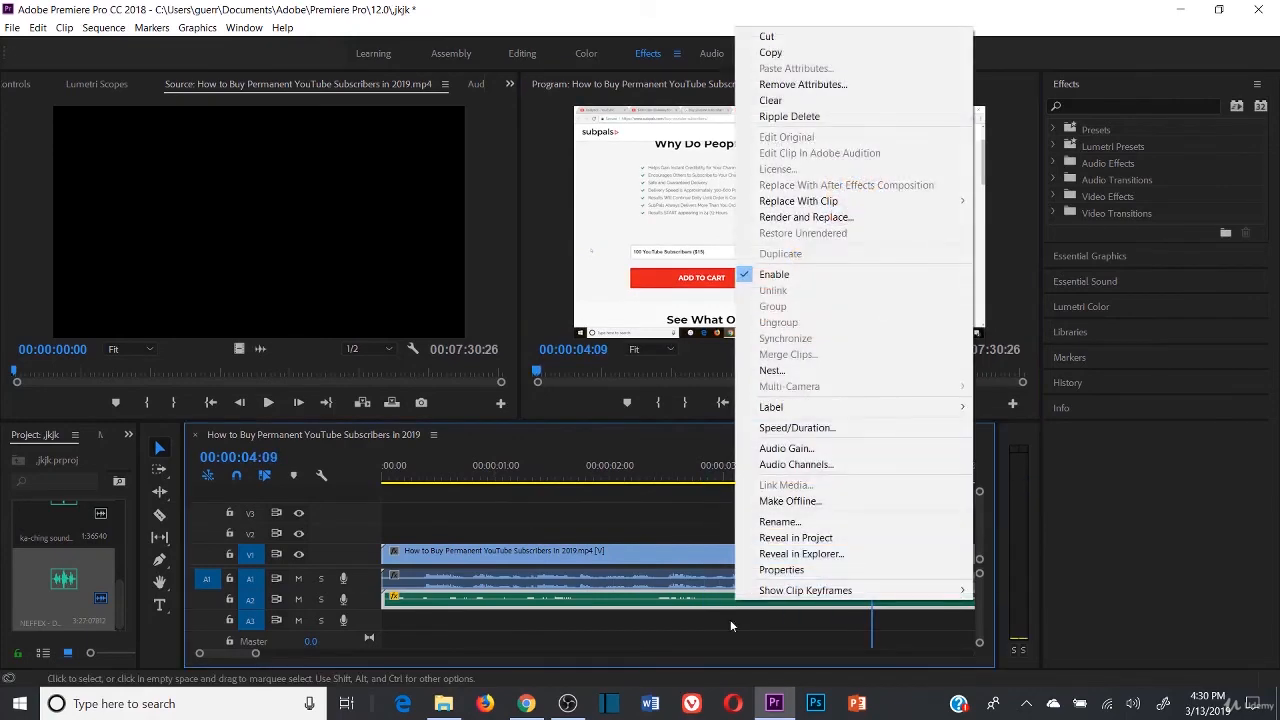
{"action": "left_click", "coordinate": [787, 448]}
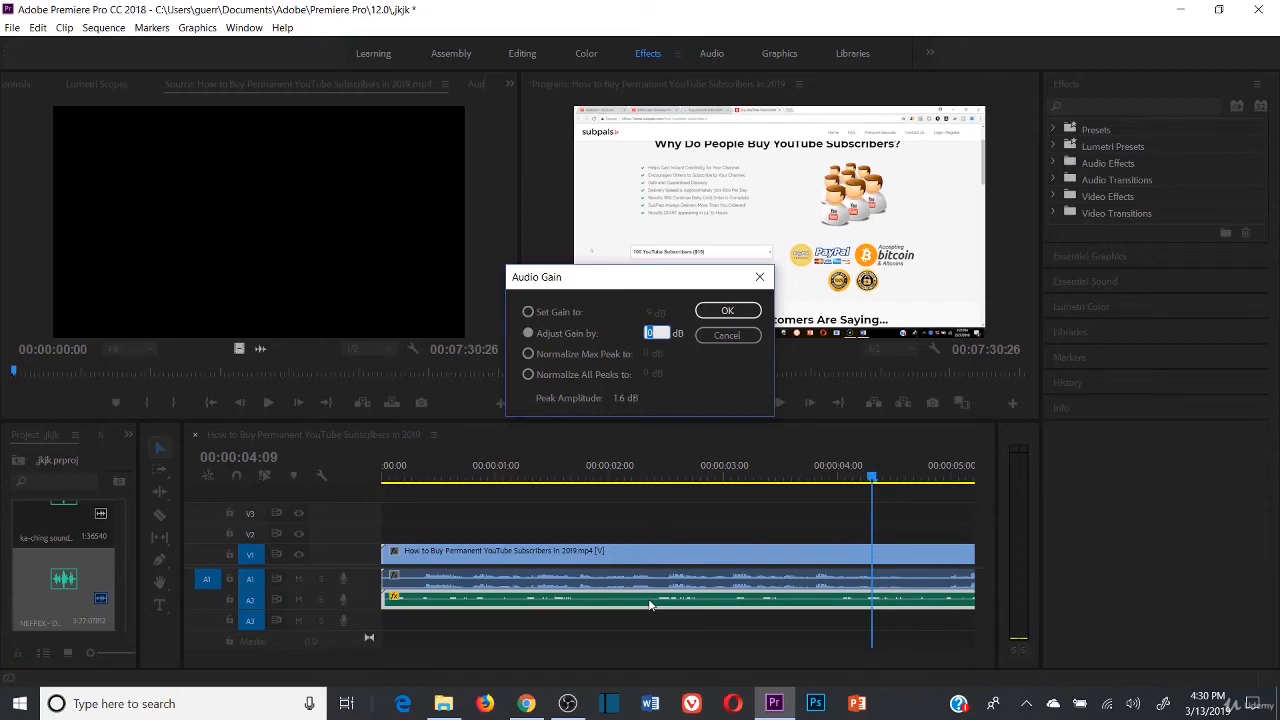
{"action": "type", "text": "-4"}
{"action": "key", "text": "Return"}
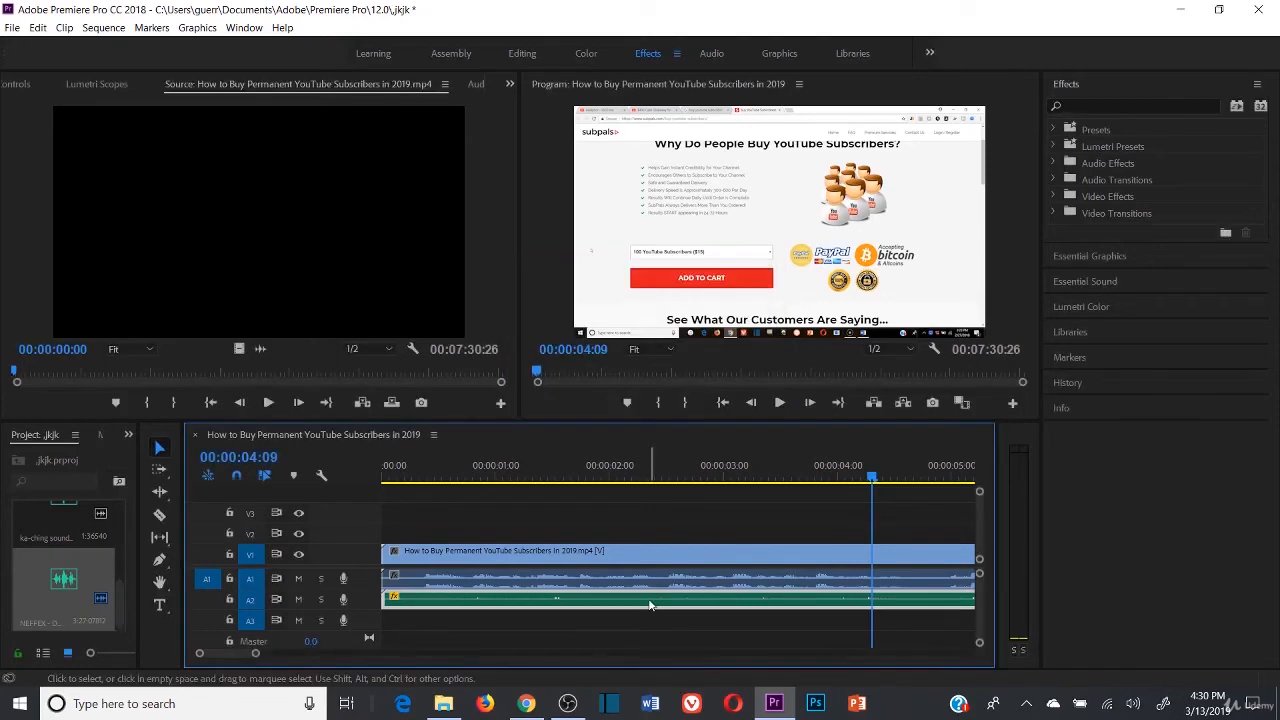
{"action": "left_click", "coordinate": [722, 402]}
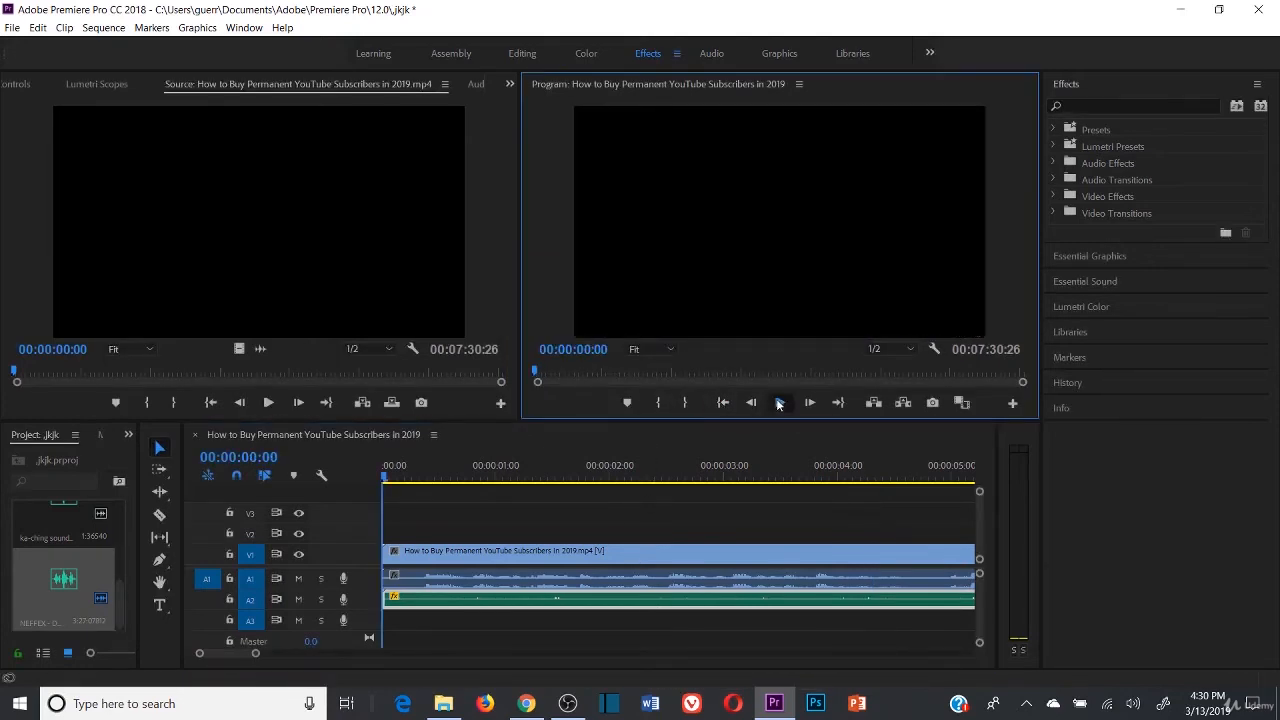
{"action": "left_click", "coordinate": [779, 402]}
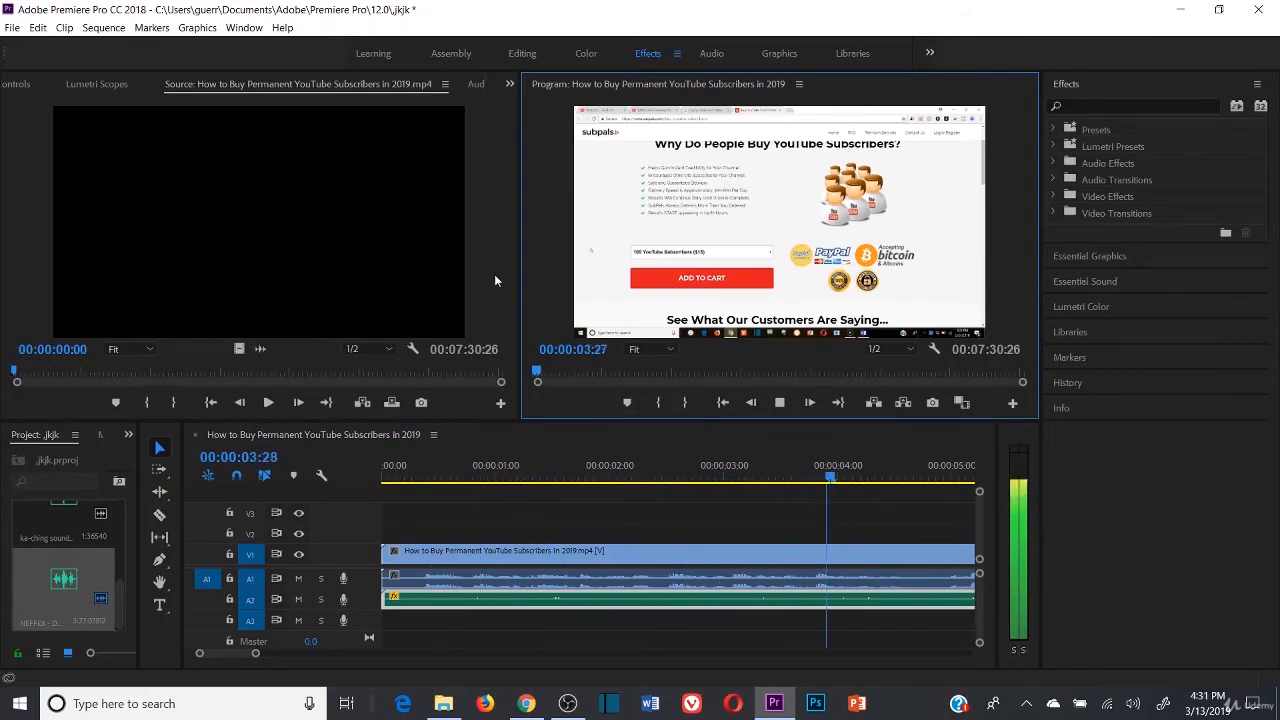
{"action": "left_click", "coordinate": [781, 404]}
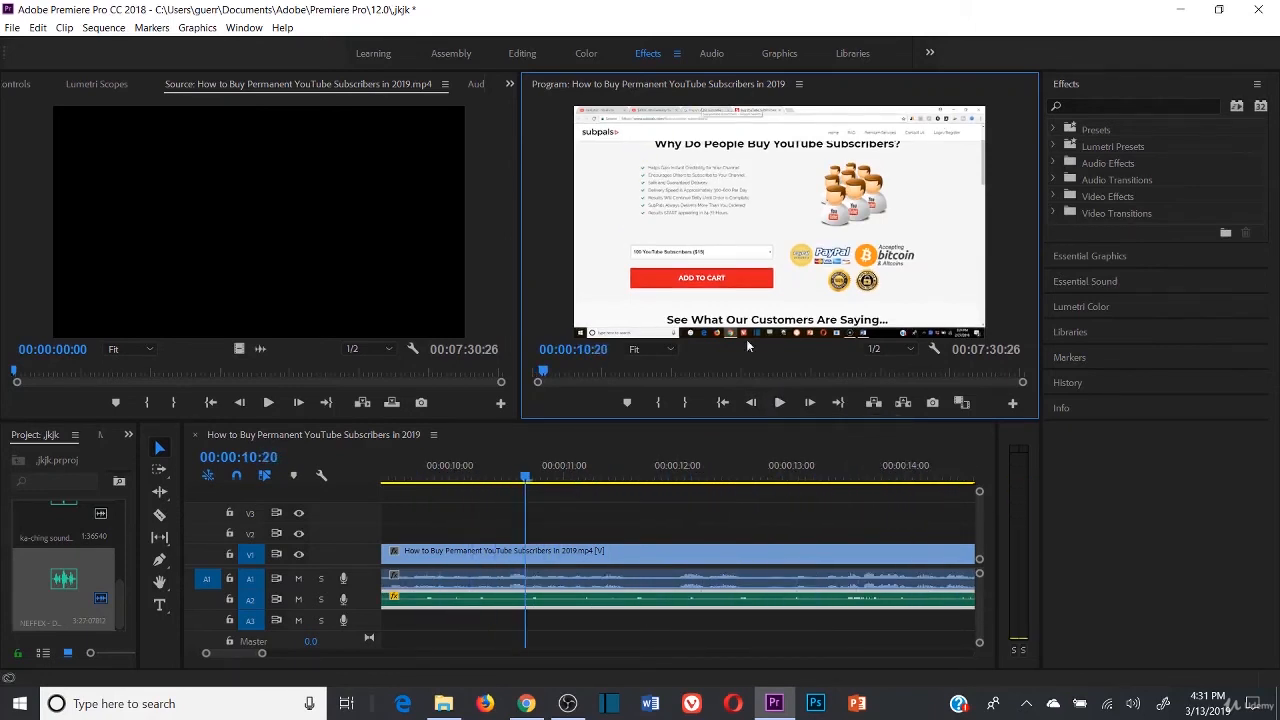
- Adjust the music clip's audio gain by +10 dB, then raise its gain a second time
{"action": "right_click", "coordinate": [575, 605]}
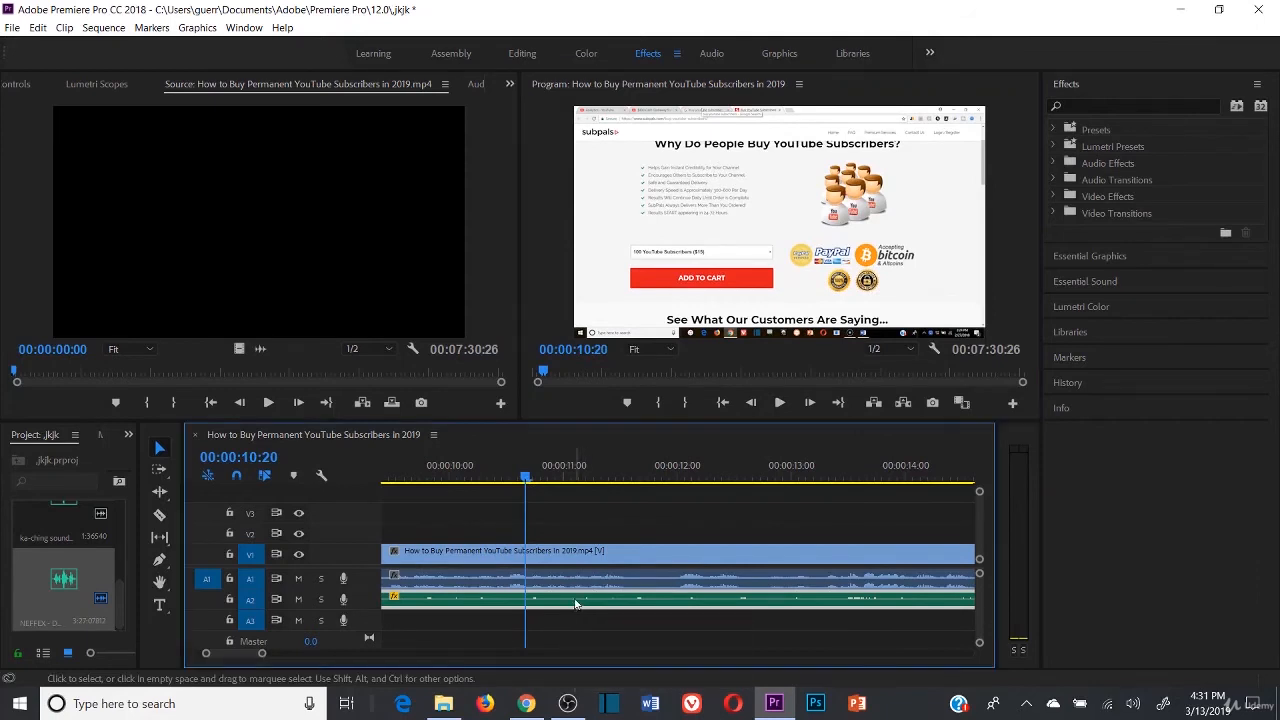
{"action": "left_click", "coordinate": [642, 446]}
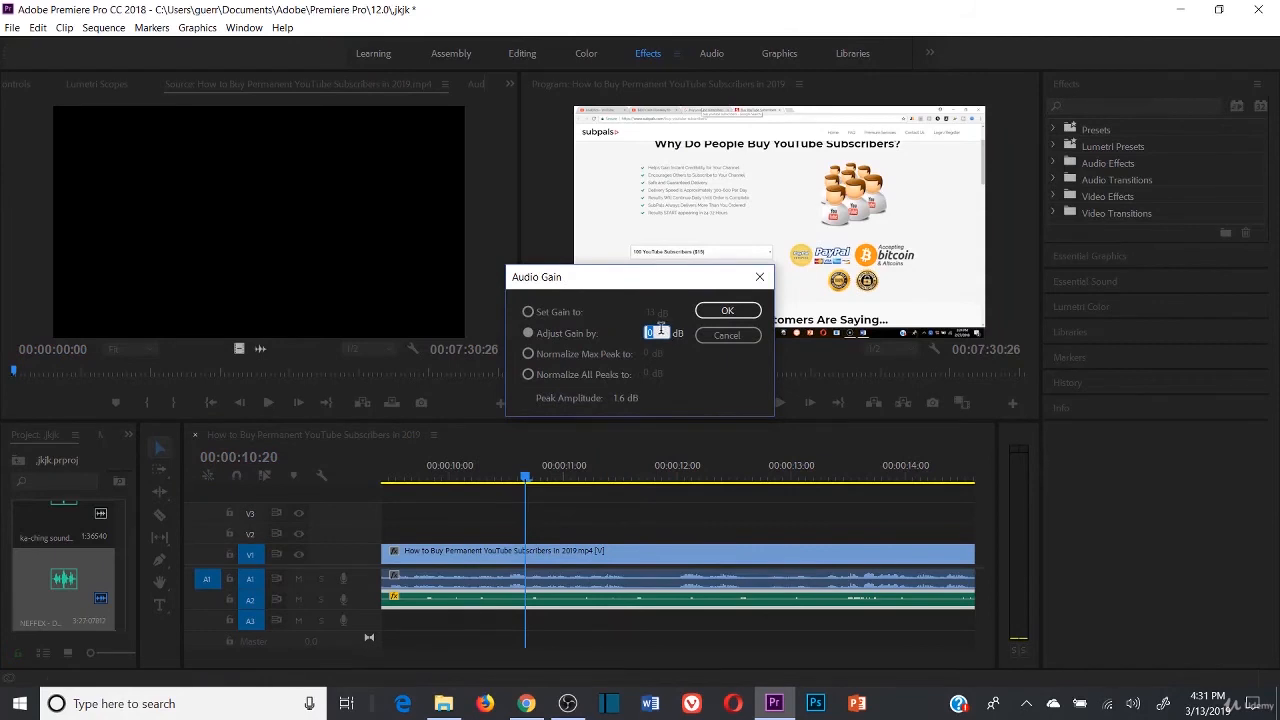
{"action": "type", "text": "+10"}
{"action": "left_click", "coordinate": [727, 310]}
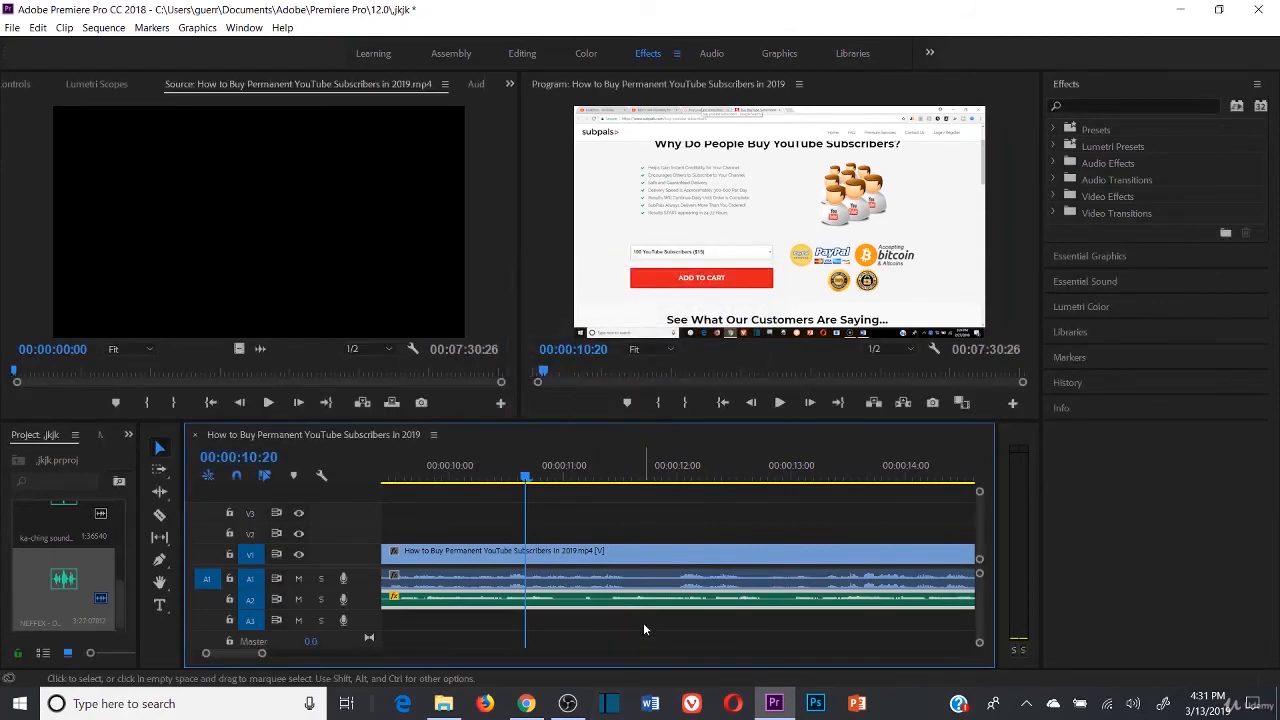
{"action": "right_click", "coordinate": [650, 597]}
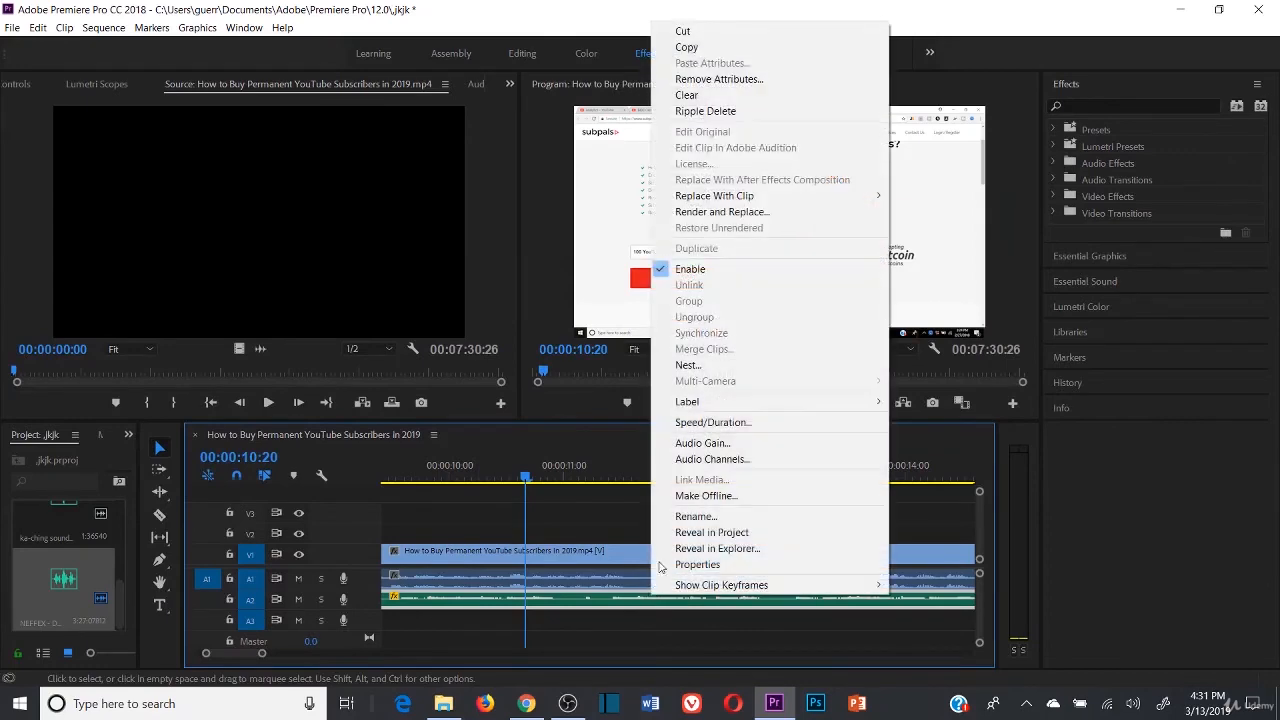
{"action": "left_click", "coordinate": [708, 444]}
{"action": "key", "text": "Return"}
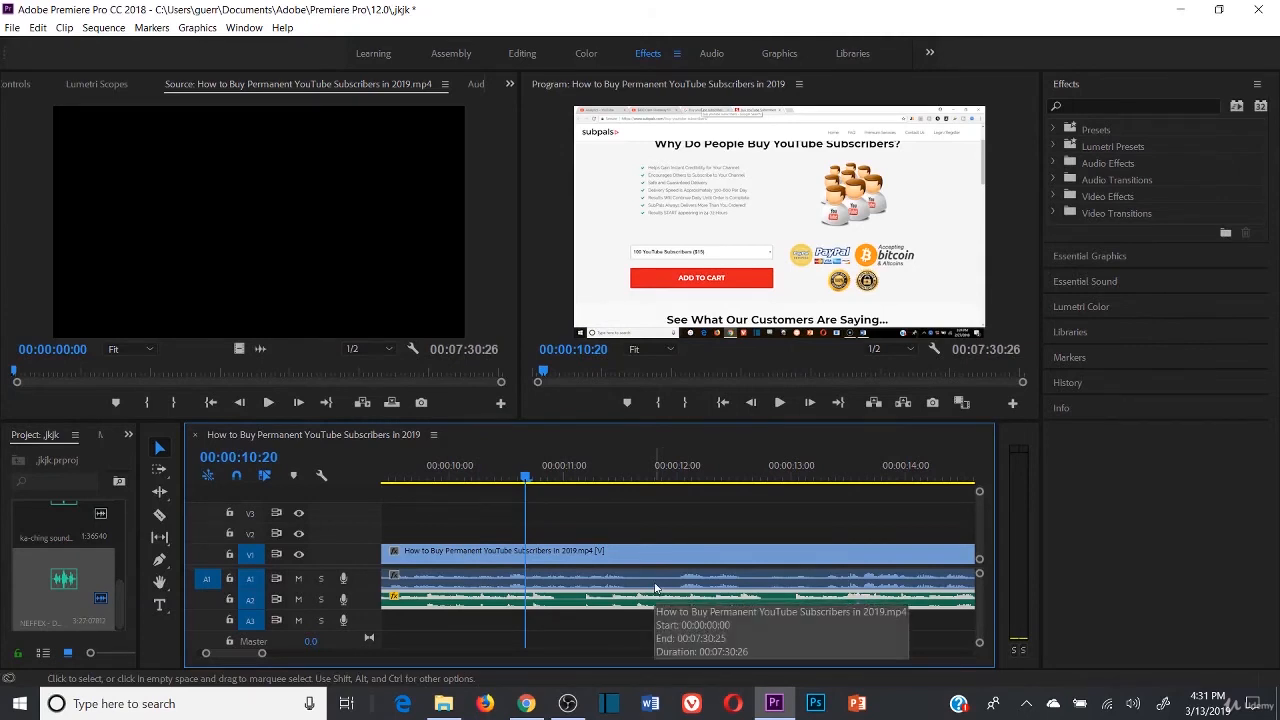
- Ripple-delete the music clip from track A2 and place the ka-ching sound effect there at about 1.5 seconds
{"action": "right_click", "coordinate": [600, 592]}
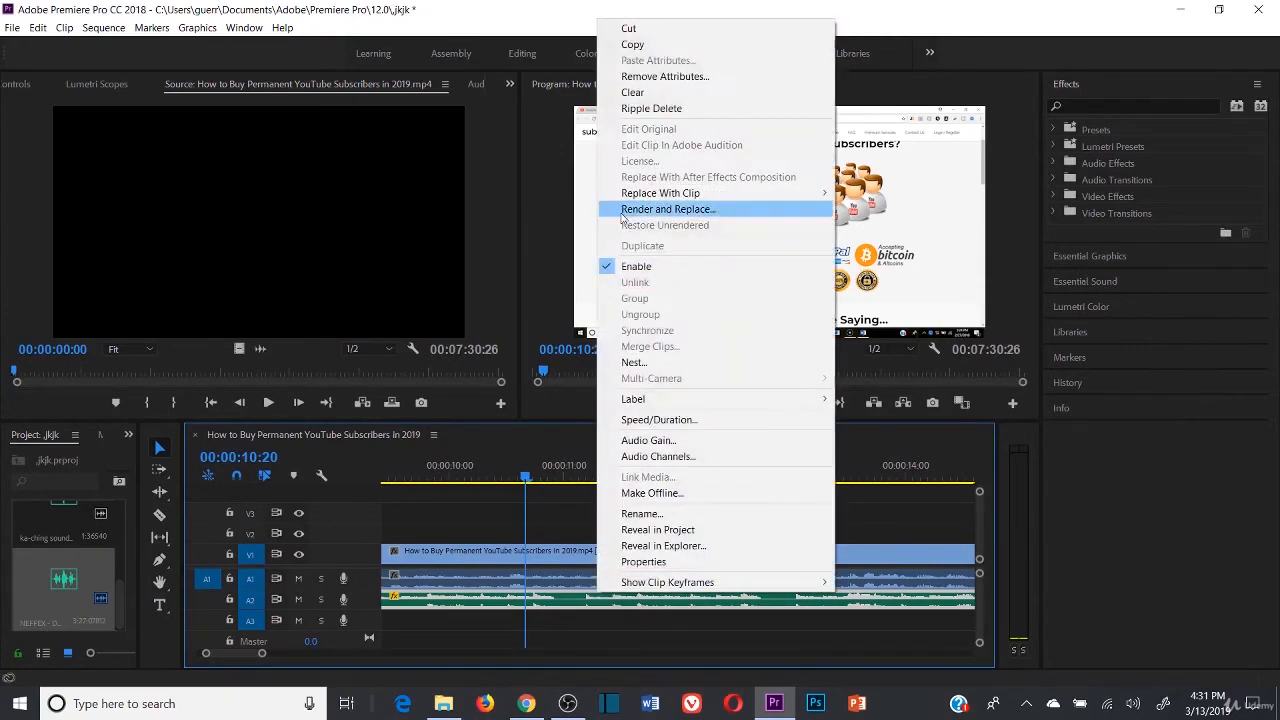
{"action": "left_click", "coordinate": [651, 108]}
{"action": "left_click_drag", "start_coordinate": [76, 508], "coordinate": [558, 600]}
- Raise the system volume to 82 and play the sequence from just before the ka-ching sound effect until it has finished
{"action": "left_click", "coordinate": [518, 472]}
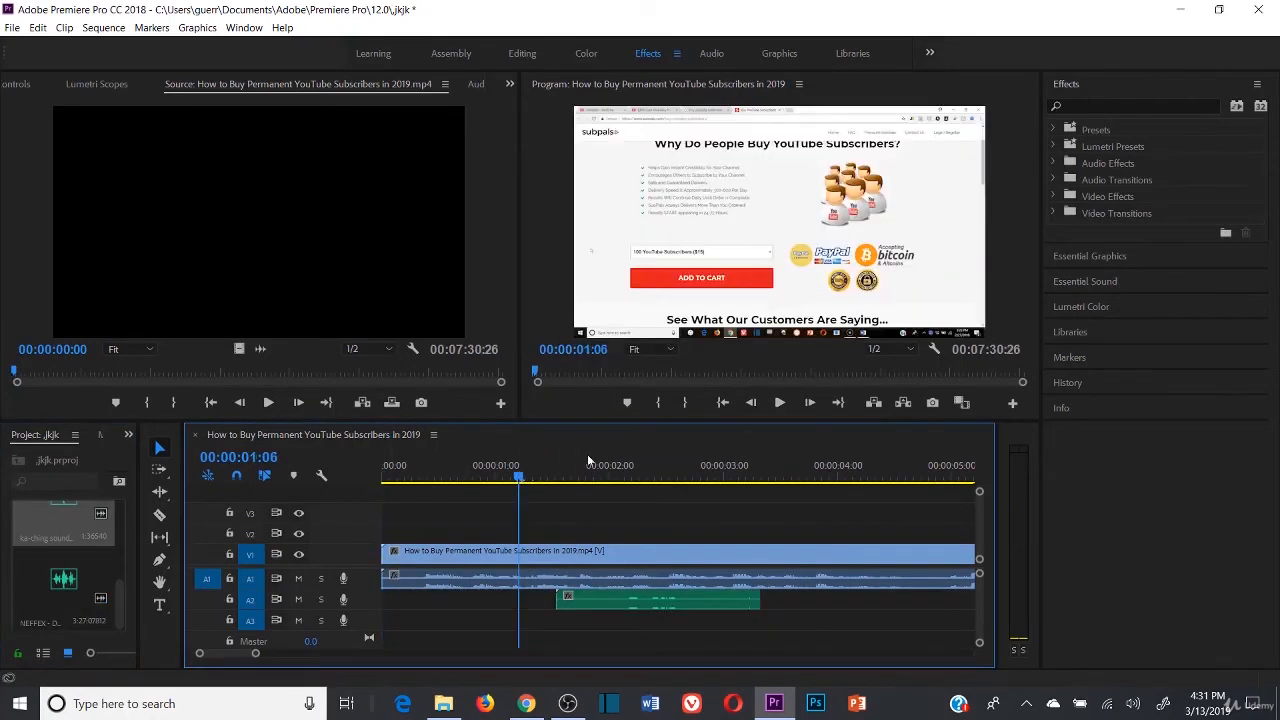
{"action": "key", "text": "XF86AudioRaiseVolume"}
{"action": "key", "text": "XF86AudioRaiseVolume"}
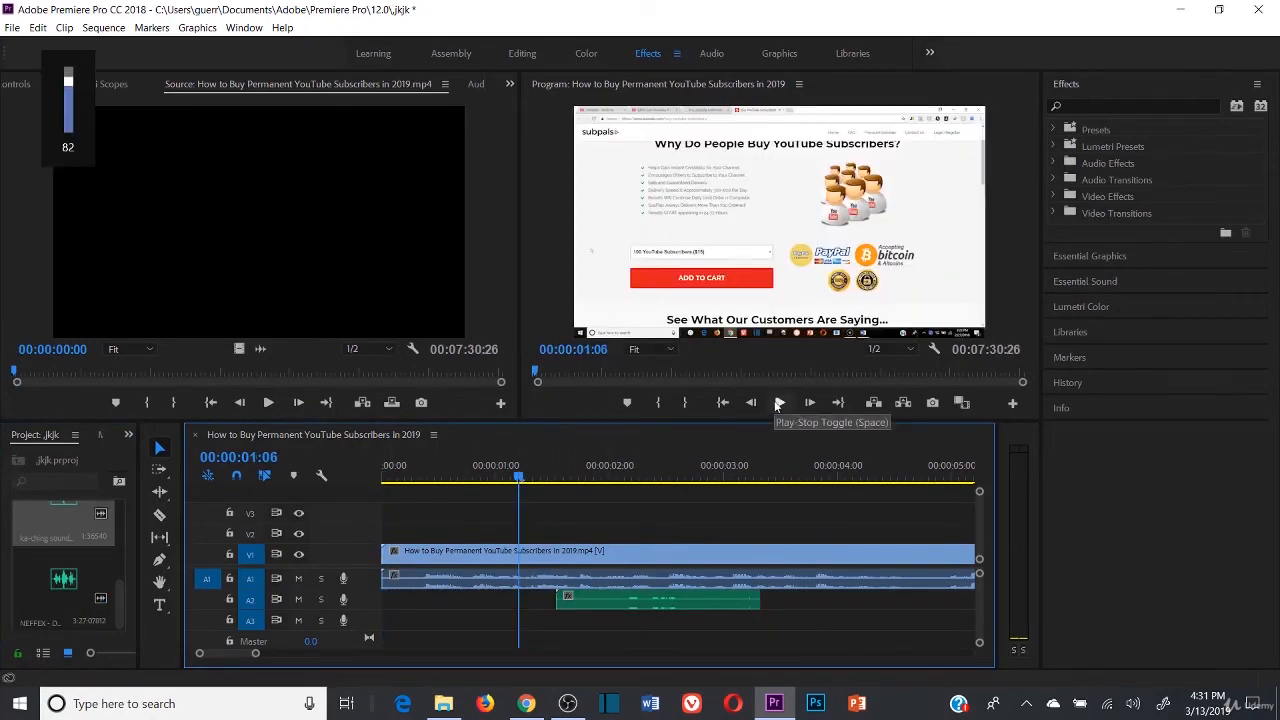
{"action": "left_click", "coordinate": [779, 403]}
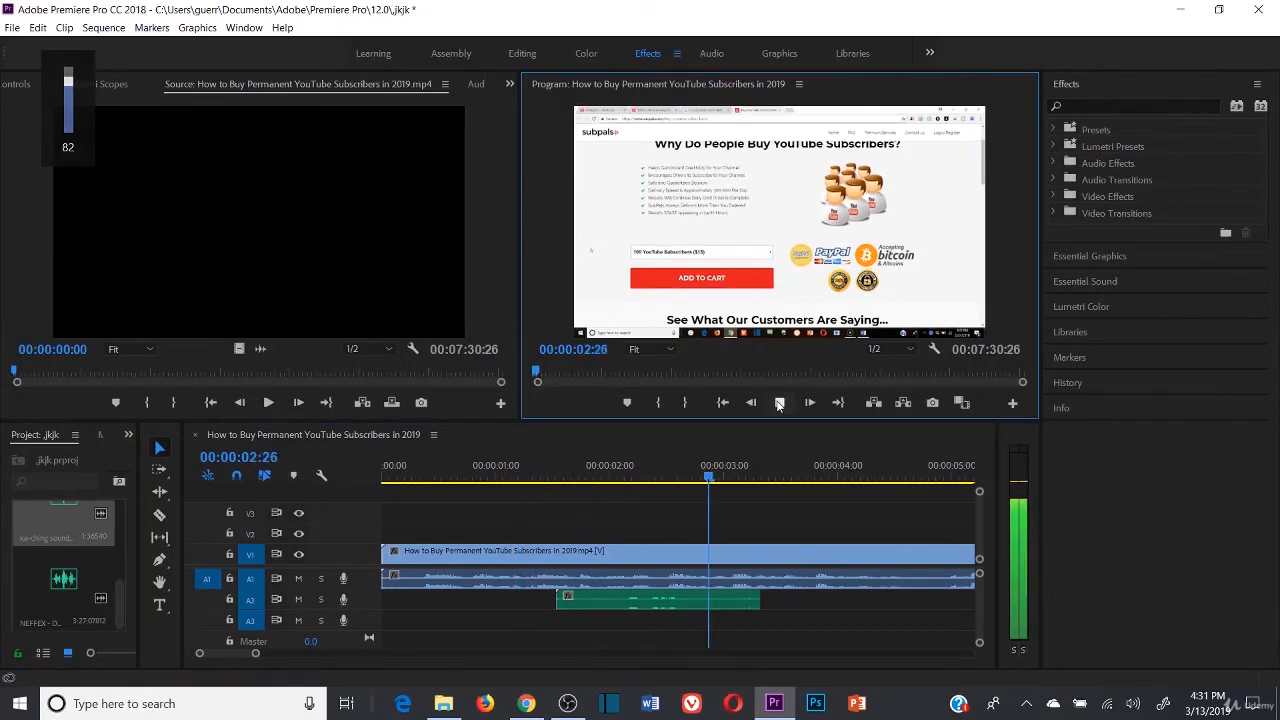
{"action": "left_click", "coordinate": [779, 403]}
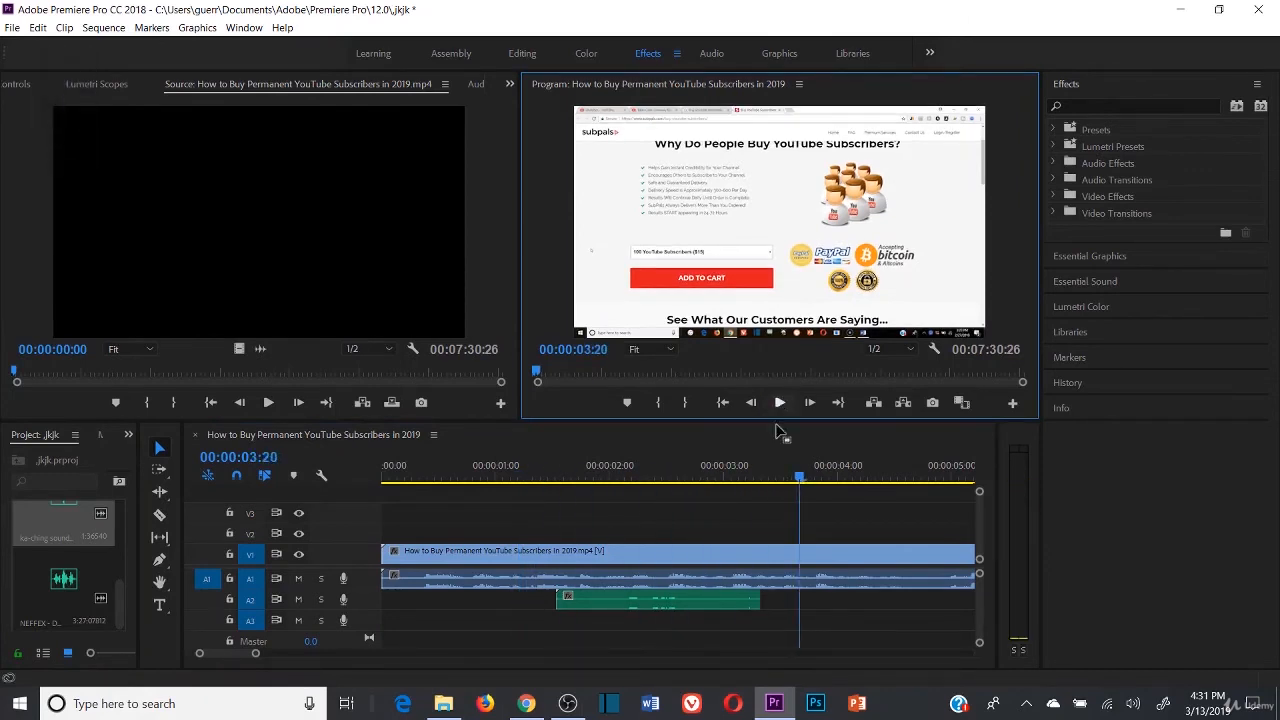
- Adjust the ka-ching clip's audio gain by +15 dB and play the sequence from about one second to hear it
{"action": "left_click", "coordinate": [673, 603]}
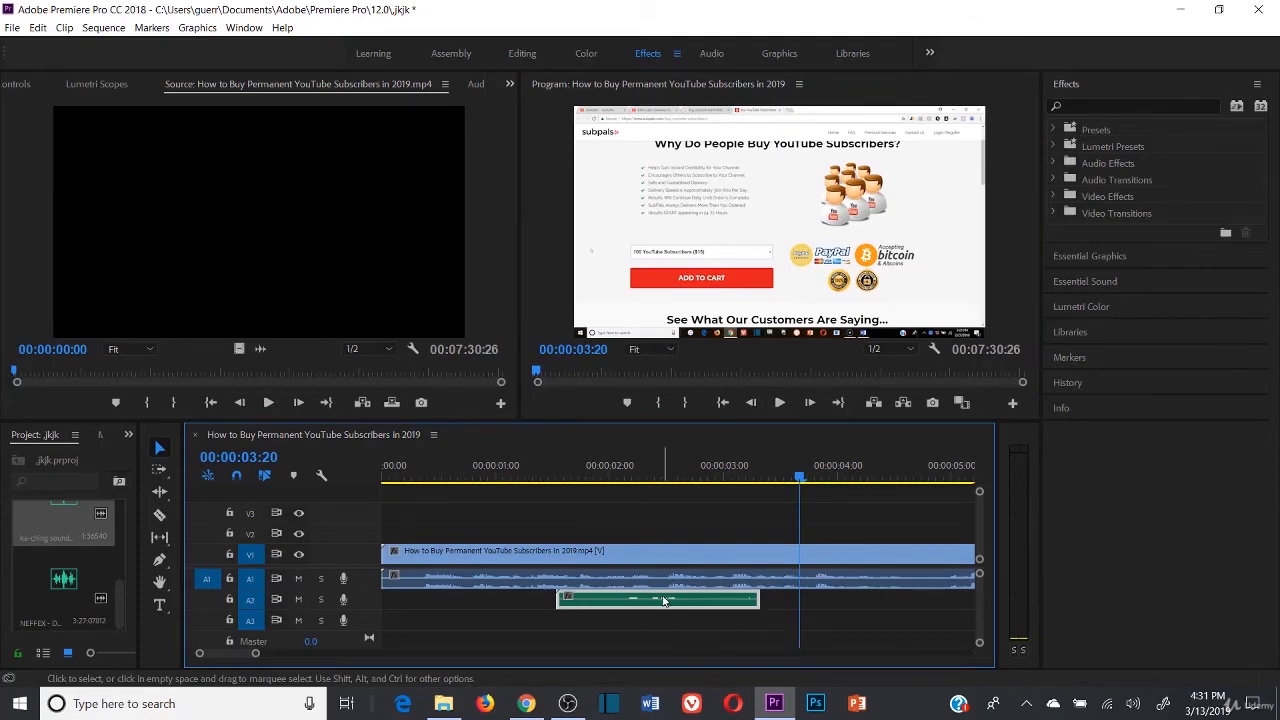
{"action": "right_click", "coordinate": [664, 600]}
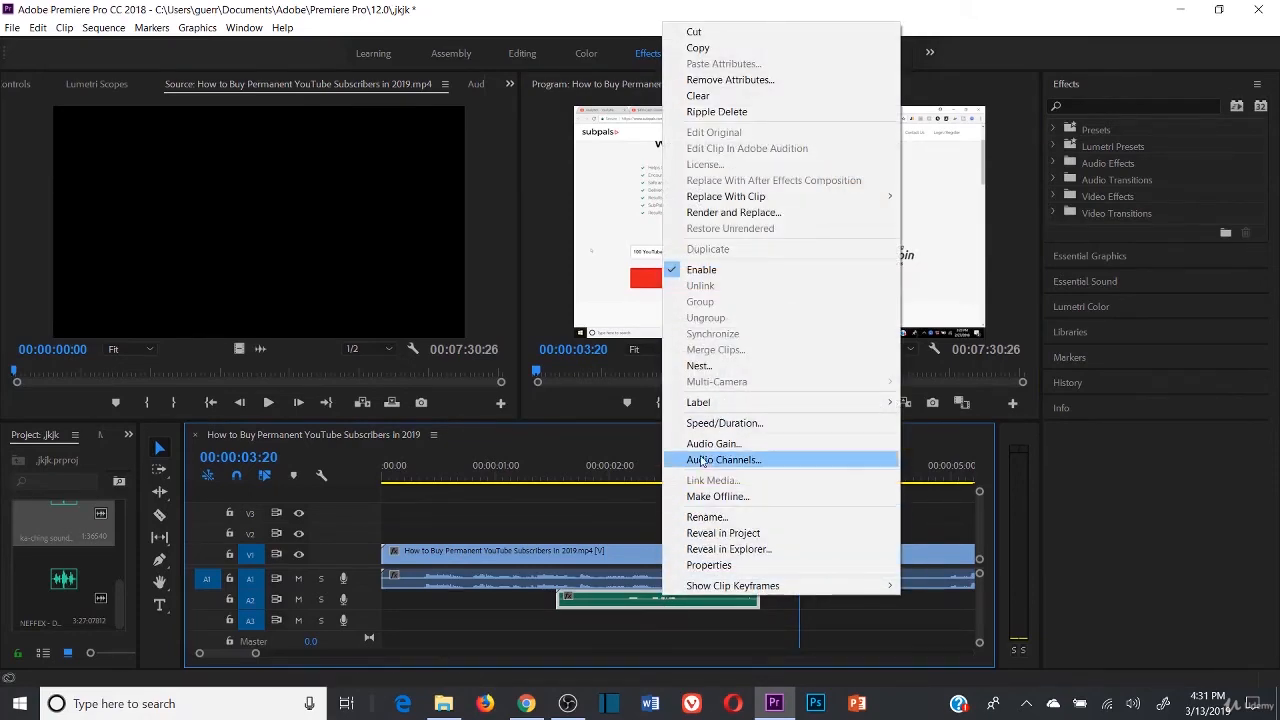
{"action": "left_click", "coordinate": [706, 443]}
{"action": "type", "text": "+"}
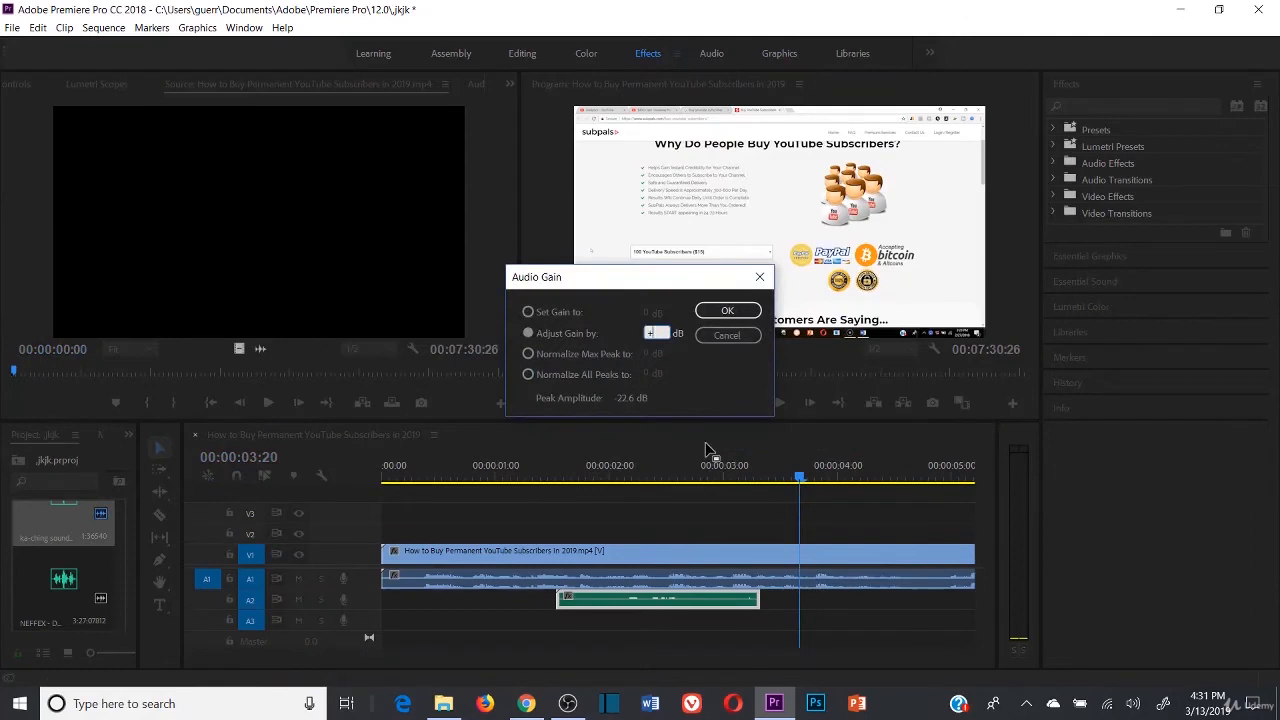
{"action": "type", "text": "15"}
{"action": "key", "text": "Return"}
{"action": "left_click", "coordinate": [503, 476]}
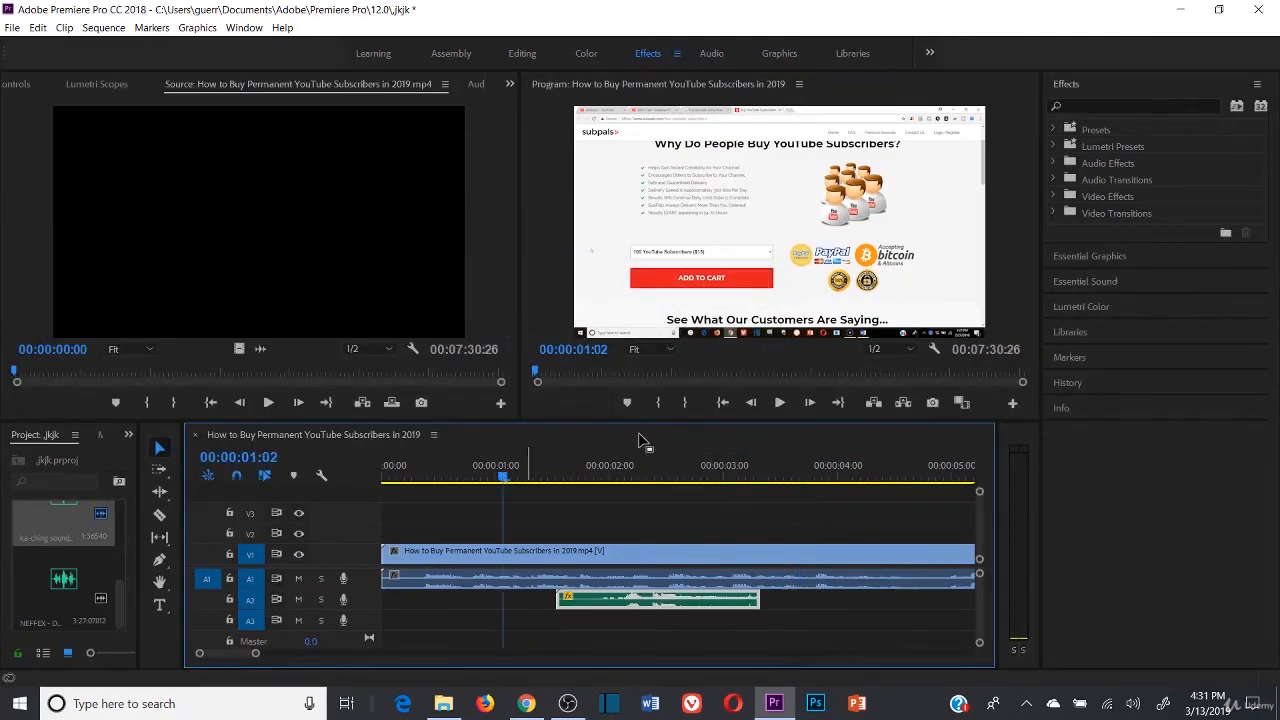
{"action": "left_click", "coordinate": [785, 403]}
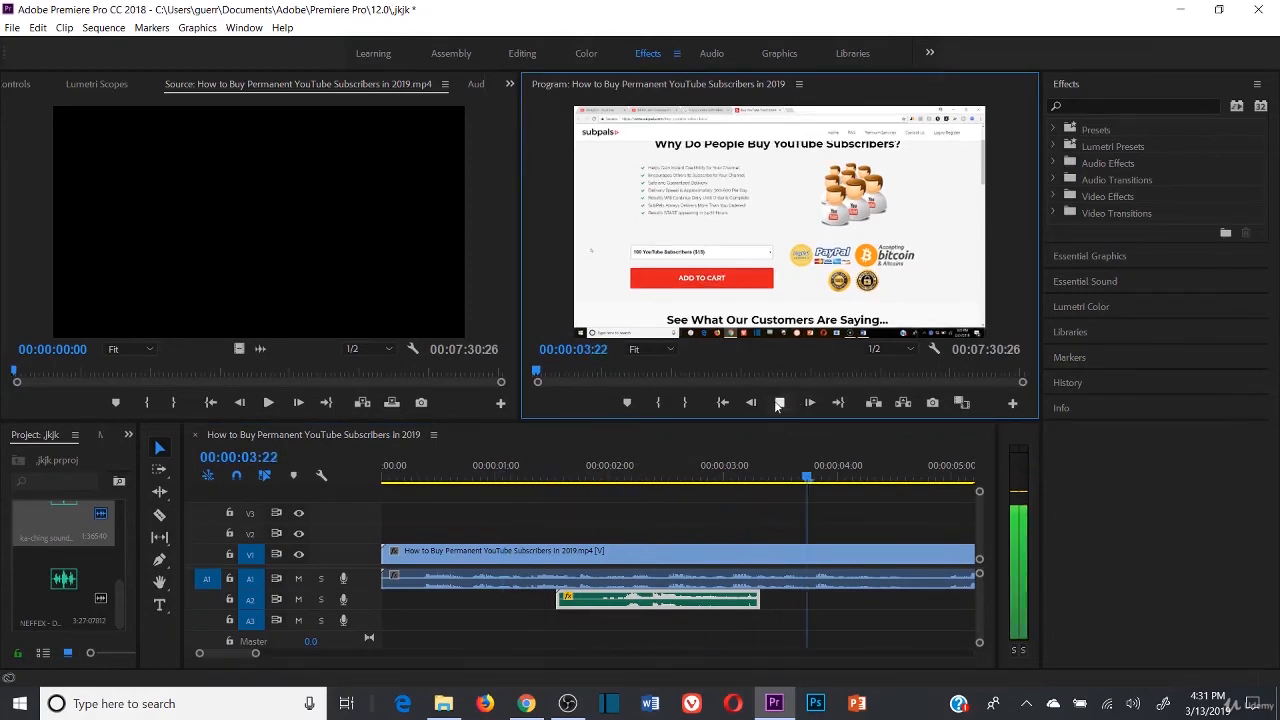
- Stop playback, return the playhead to 00:00:01:10 and undo the ka-ching clip's gain increase
{"action": "left_click", "coordinate": [785, 403]}
{"action": "left_click", "coordinate": [690, 600]}
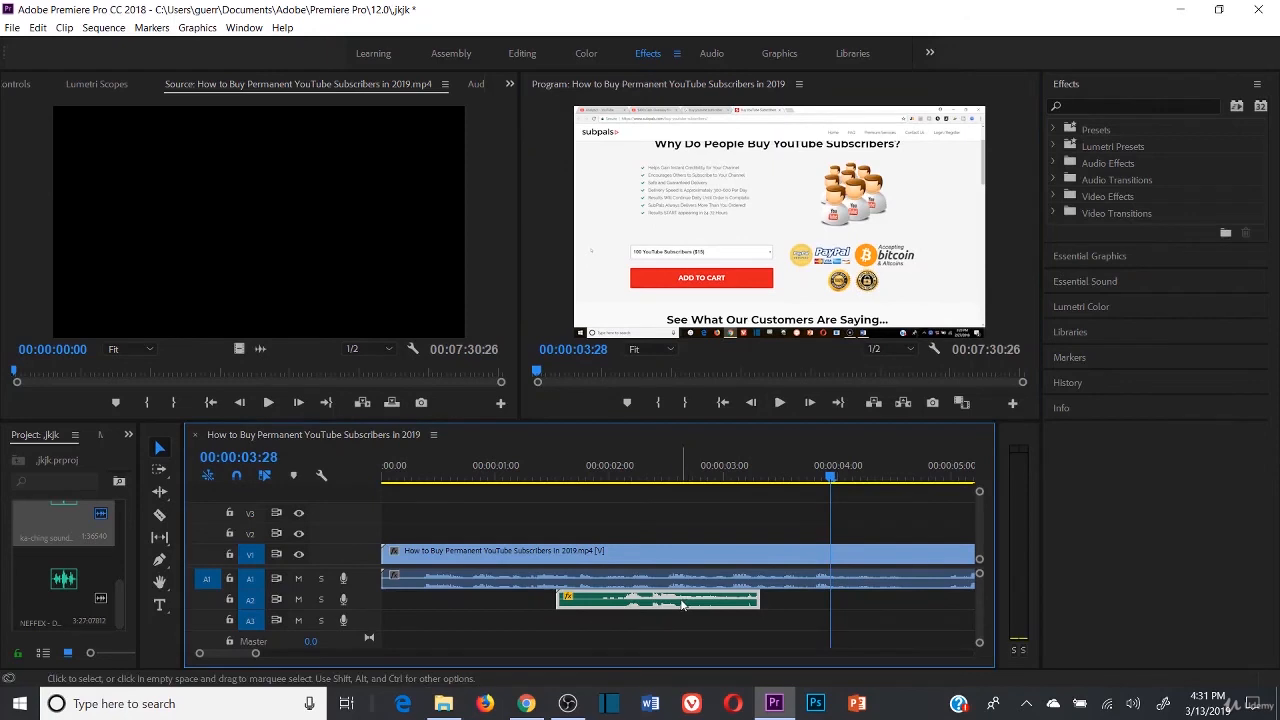
{"action": "right_click", "coordinate": [683, 604]}
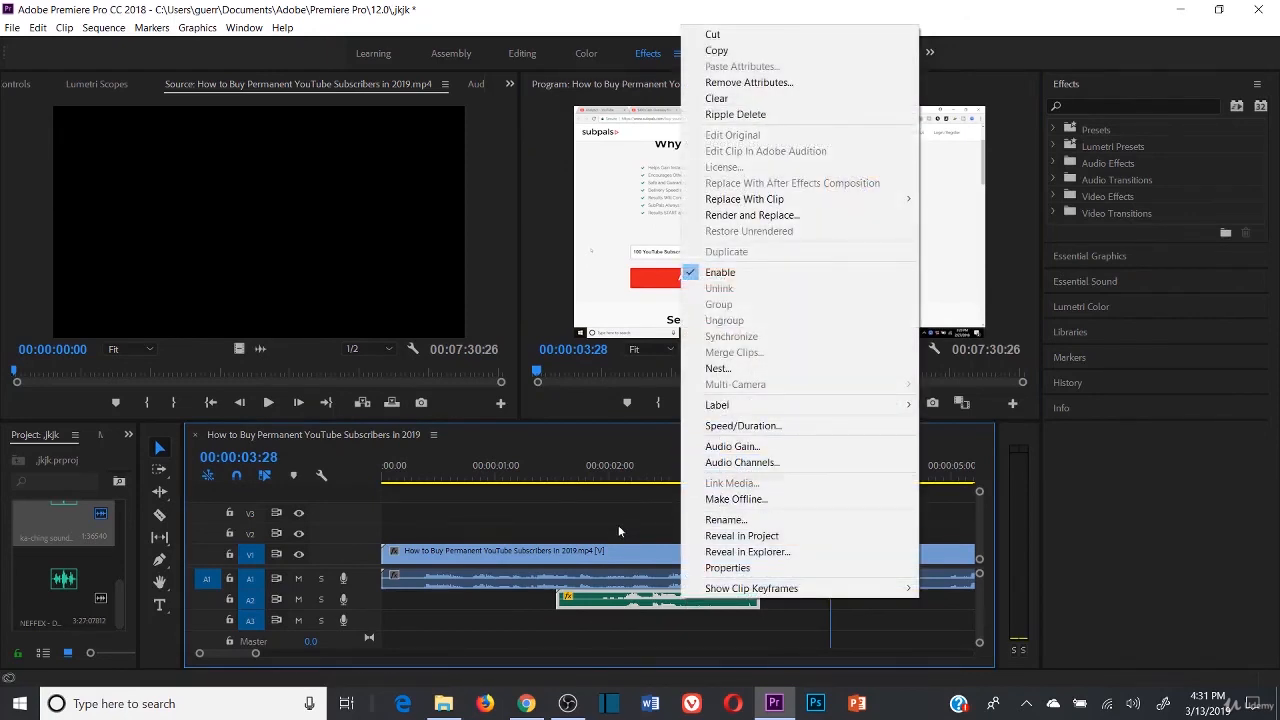
{"action": "left_click", "coordinate": [598, 490]}
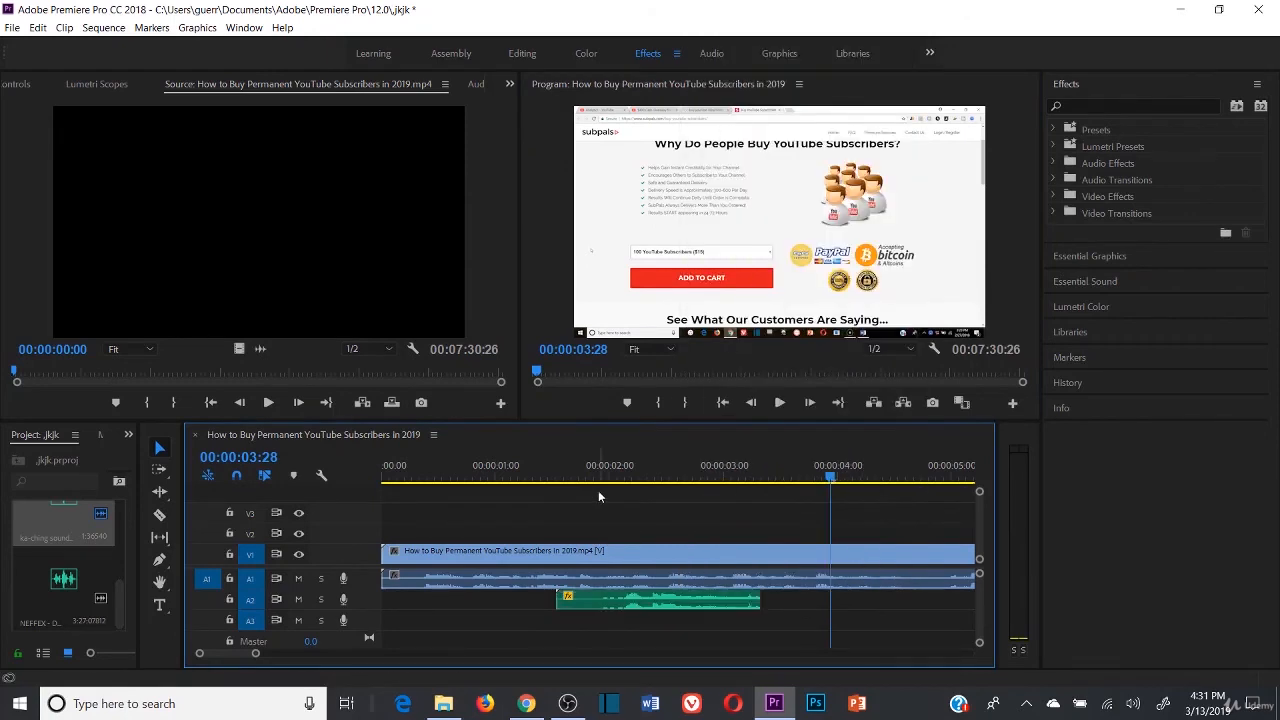
{"action": "left_click", "coordinate": [537, 474]}
{"action": "left_click", "coordinate": [626, 598]}
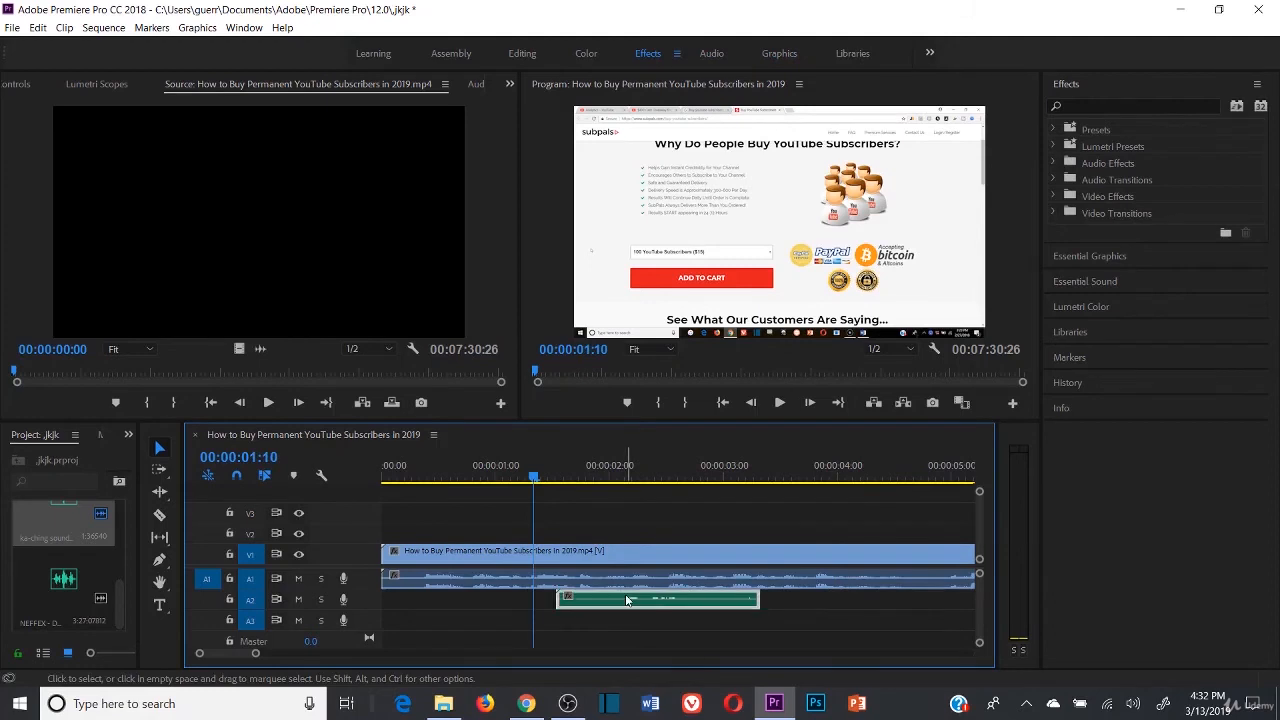
{"action": "left_click", "coordinate": [666, 627]}
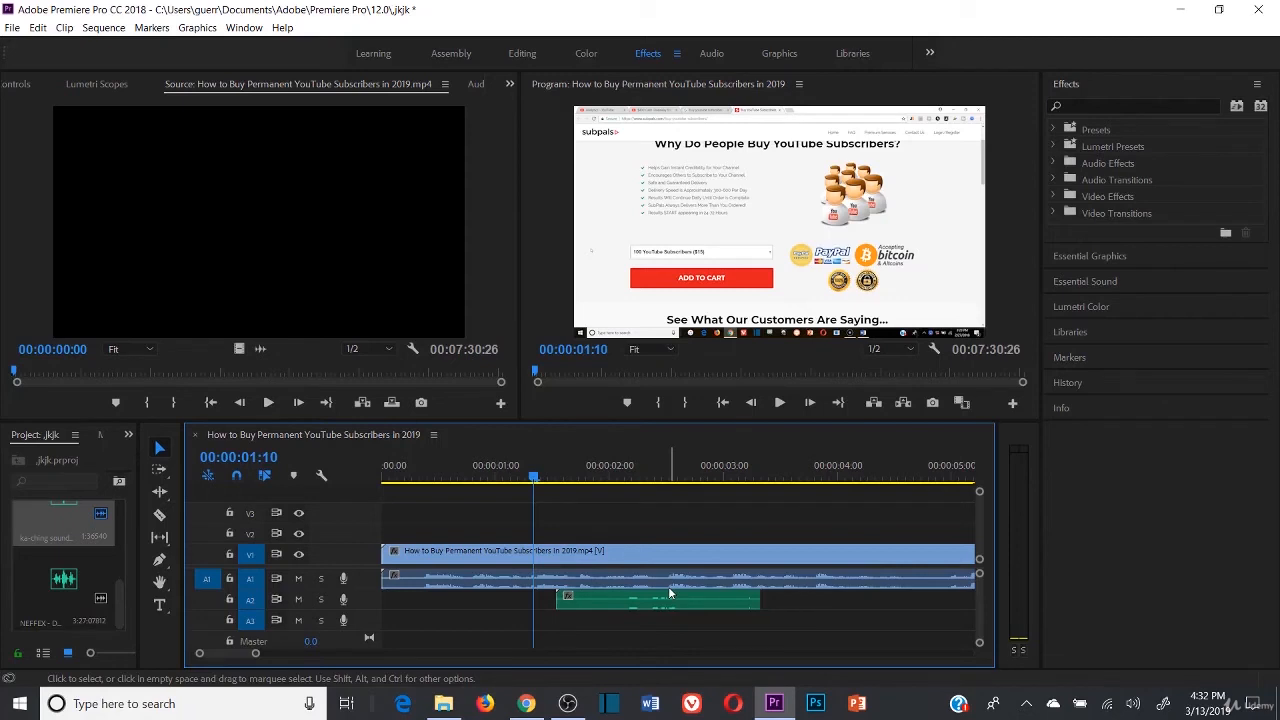
- Lower the ka-ching clip's volume on track A2 with Audio Gain, then deselect it
{"action": "left_click", "coordinate": [608, 600]}
{"action": "right_click", "coordinate": [613, 600]}
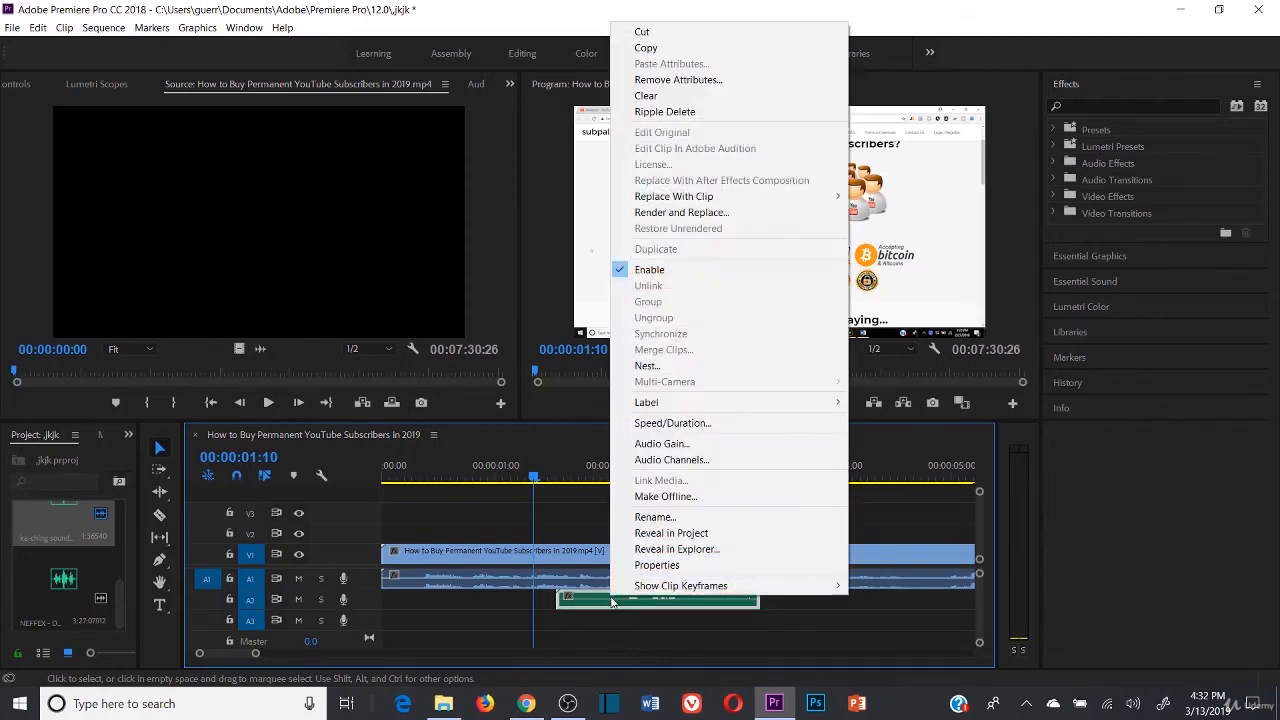
{"action": "left_click", "coordinate": [660, 443]}
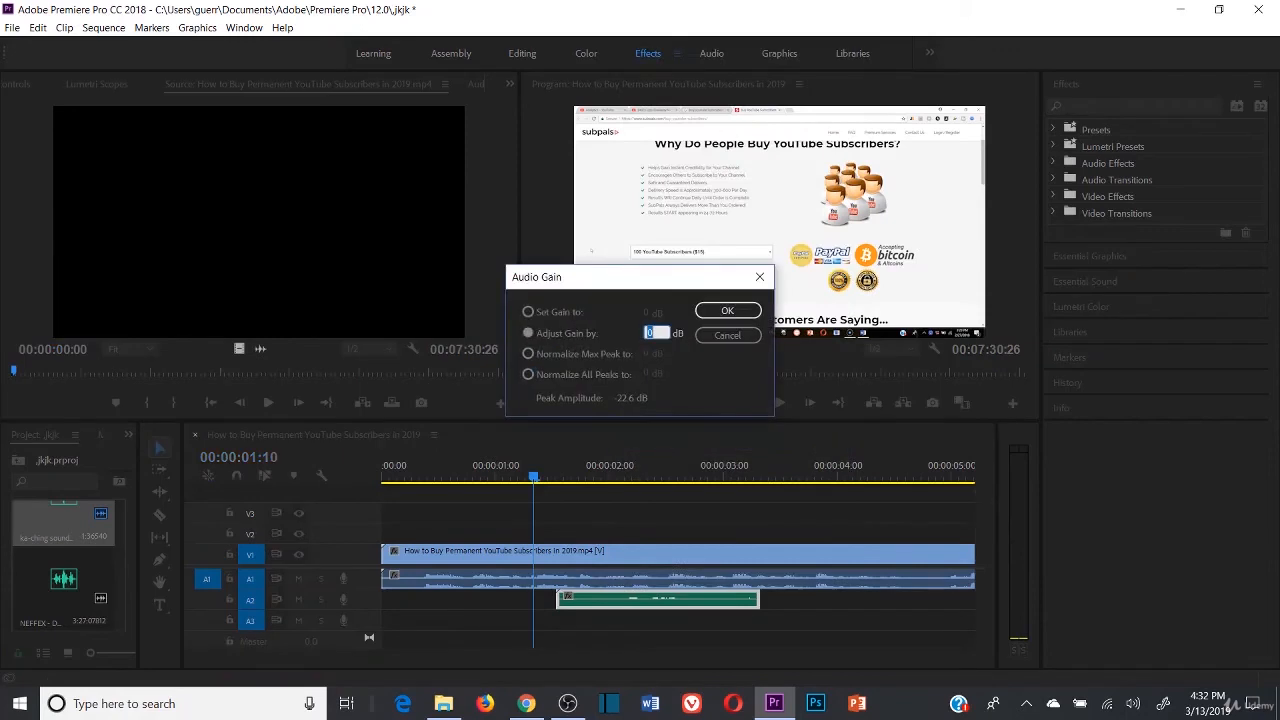
{"action": "key", "text": "Return"}
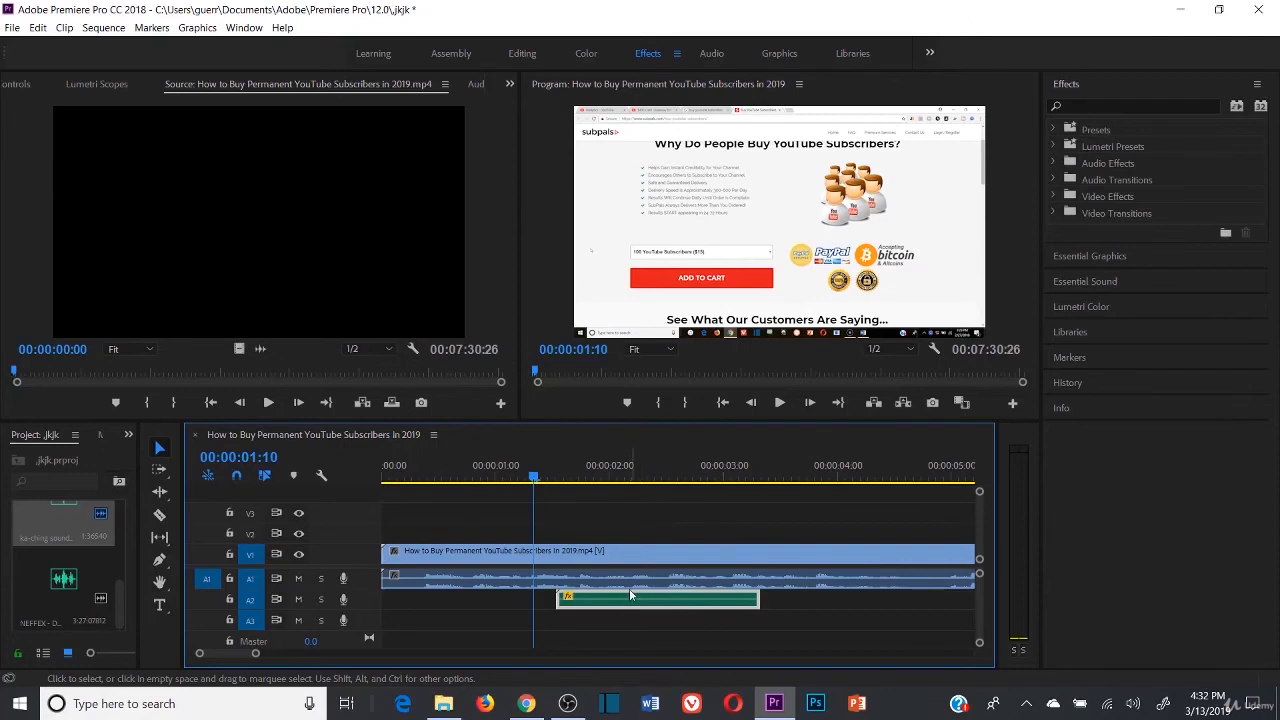
{"action": "left_click", "coordinate": [624, 622]}
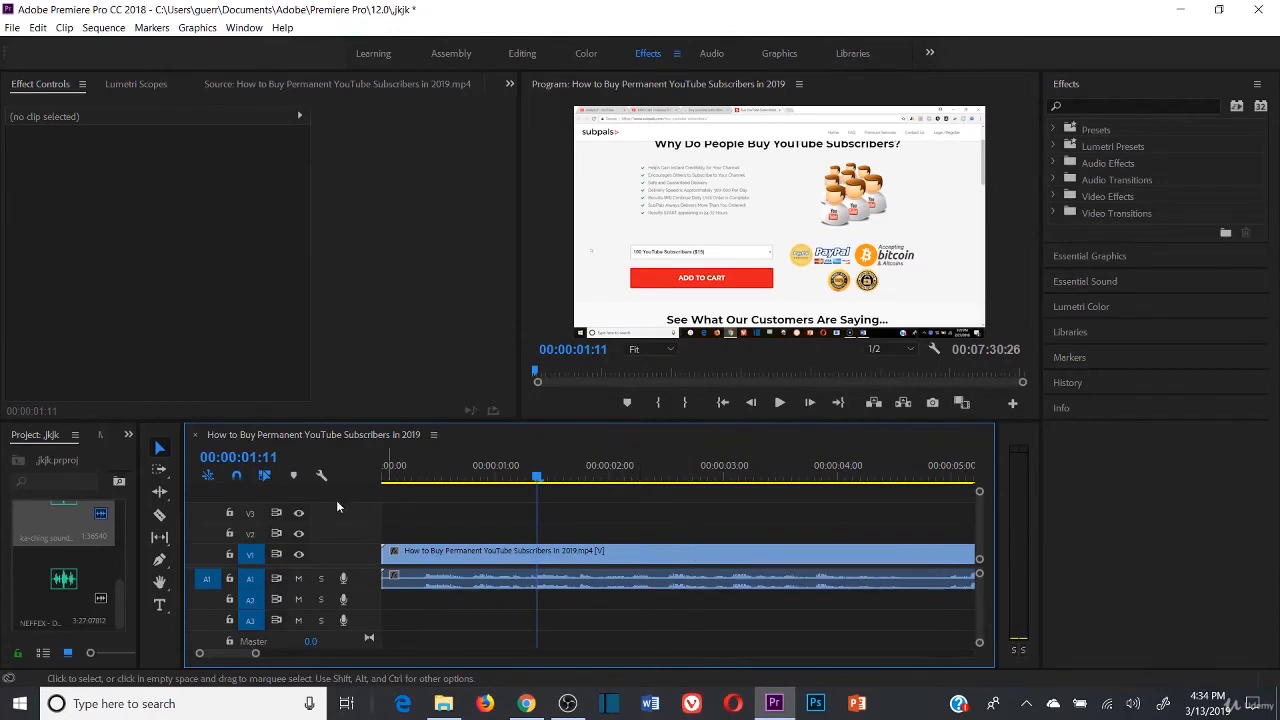
{"action": "left_click", "coordinate": [160, 515]}
{"action": "left_click", "coordinate": [686, 470]}
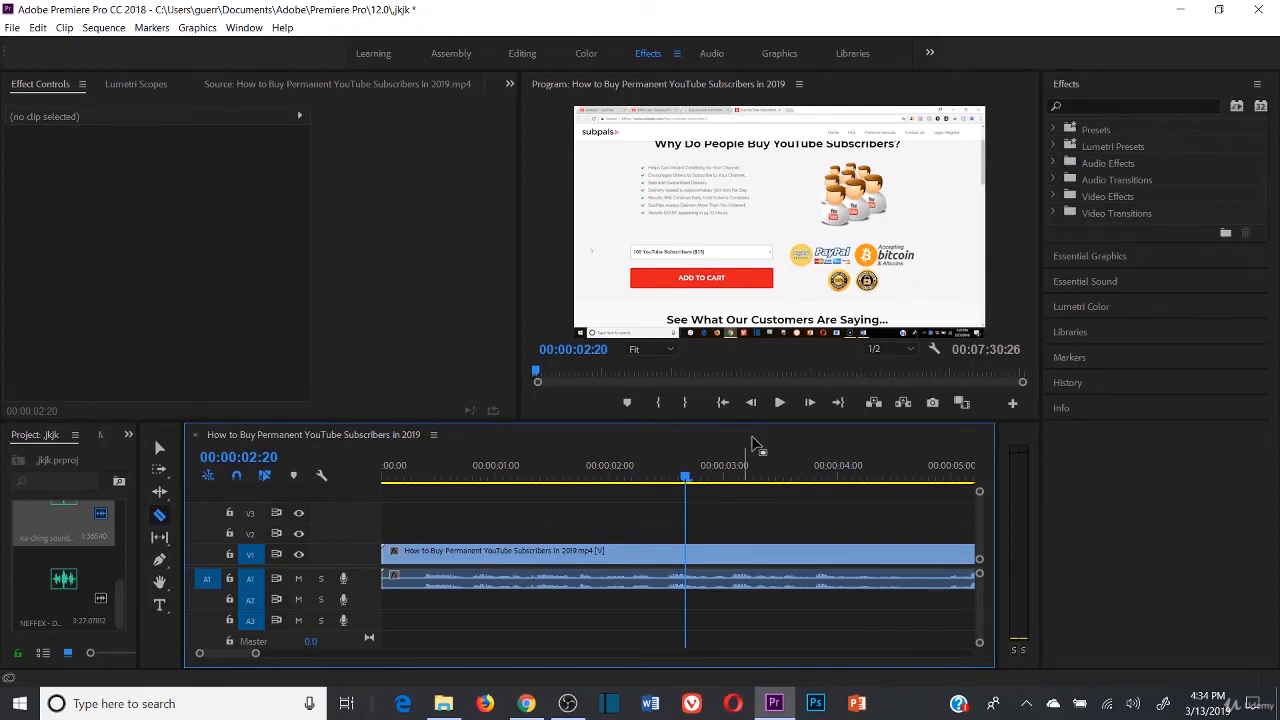
{"action": "left_click", "coordinate": [709, 550]}
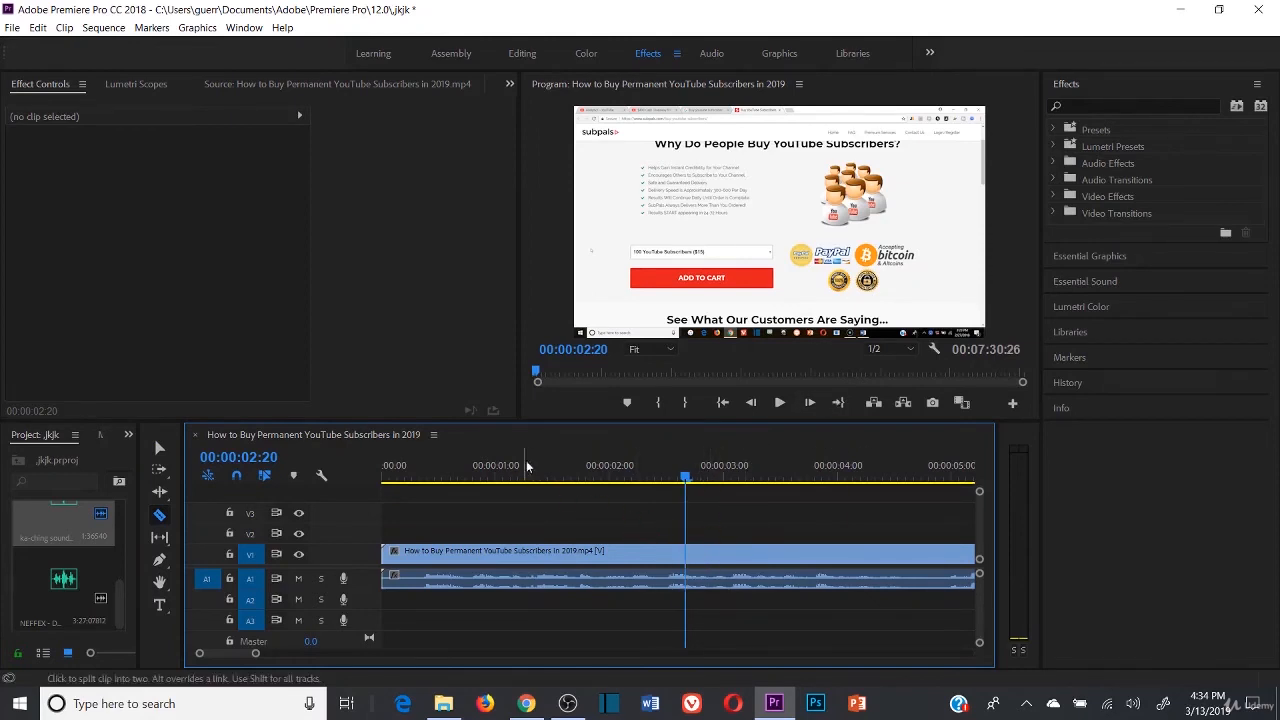
{"action": "left_click", "coordinate": [803, 470]}
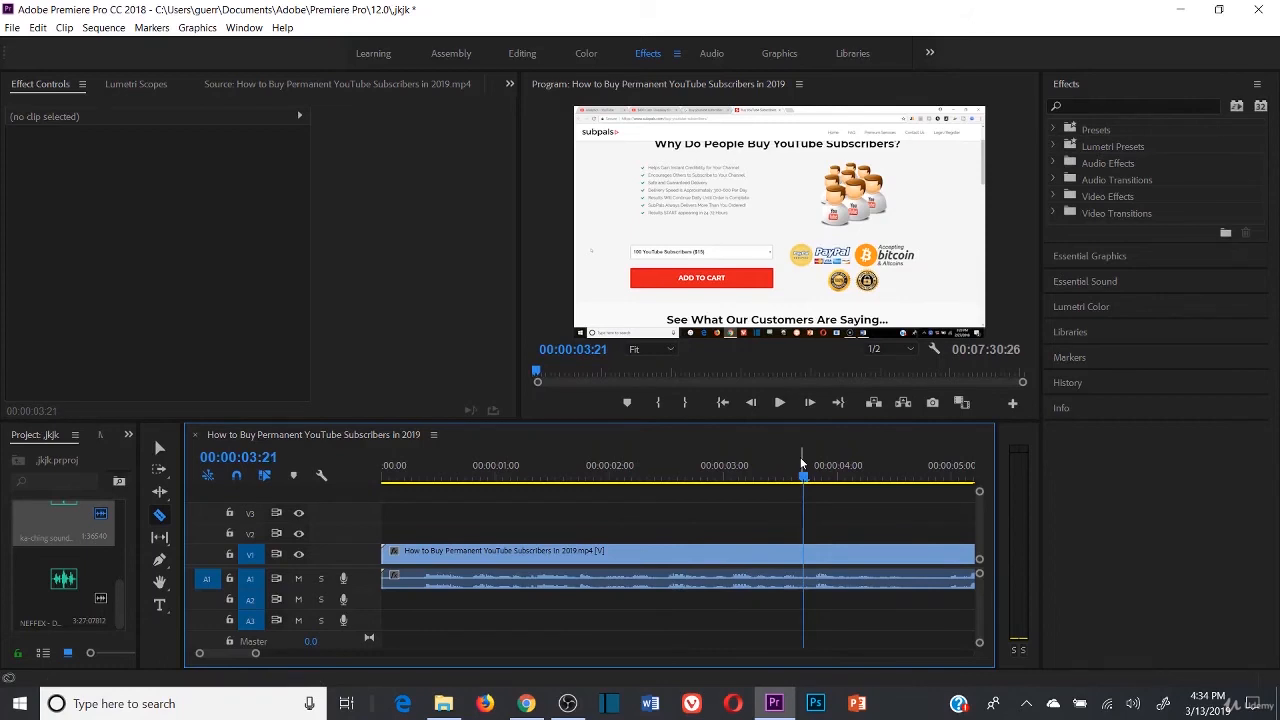
{"action": "left_click", "coordinate": [702, 234]}
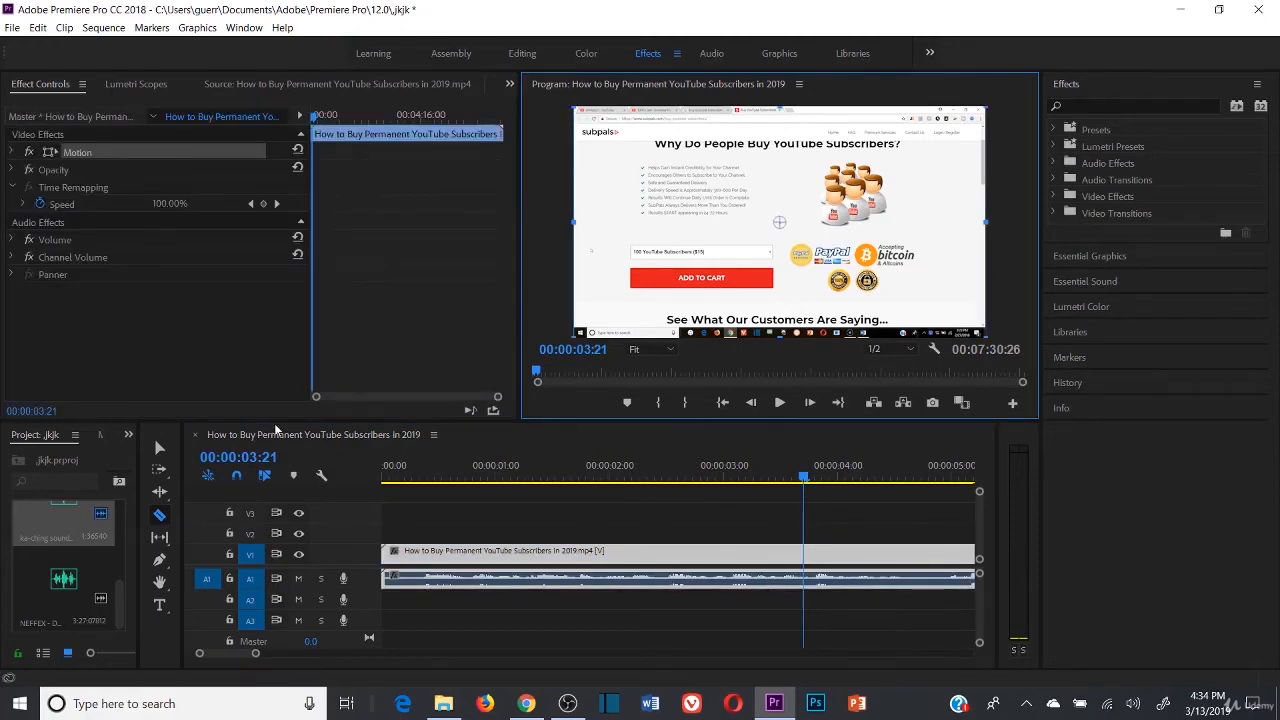
{"action": "left_click", "coordinate": [157, 447]}
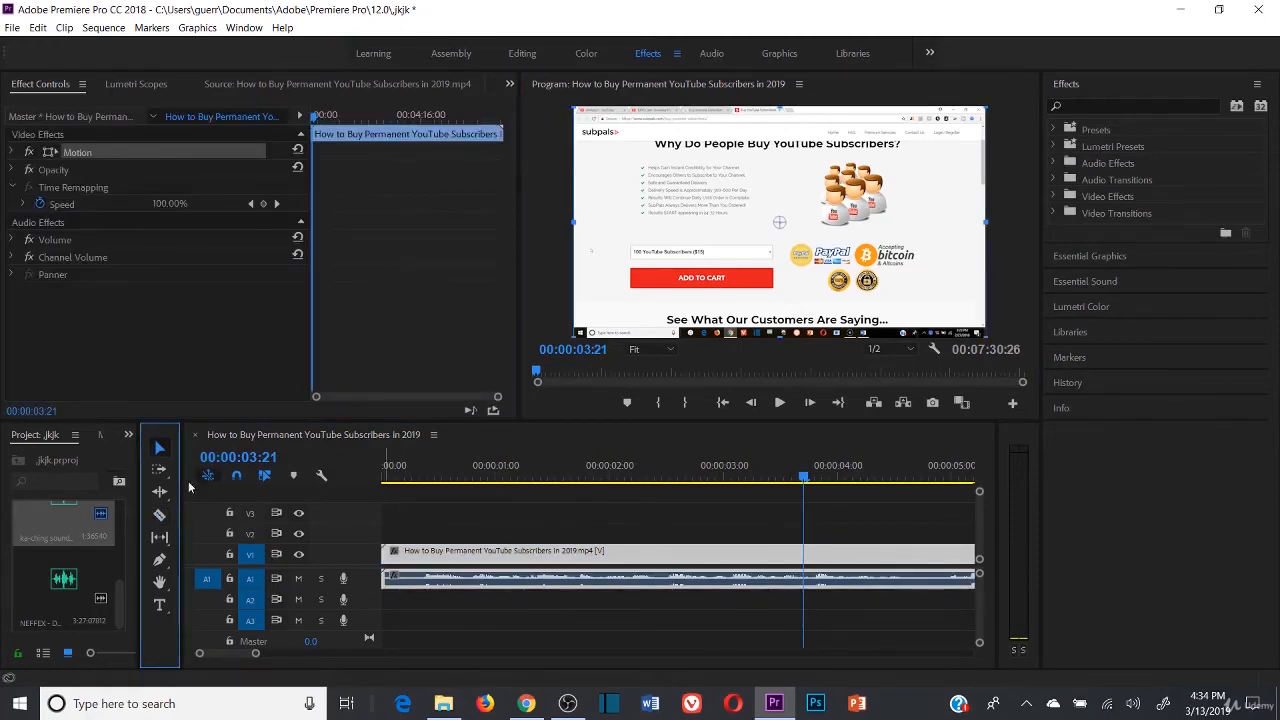
- Split the video clip and its linked audio at 00:00:03:00 with the Razor tool
{"action": "left_click", "coordinate": [160, 516]}
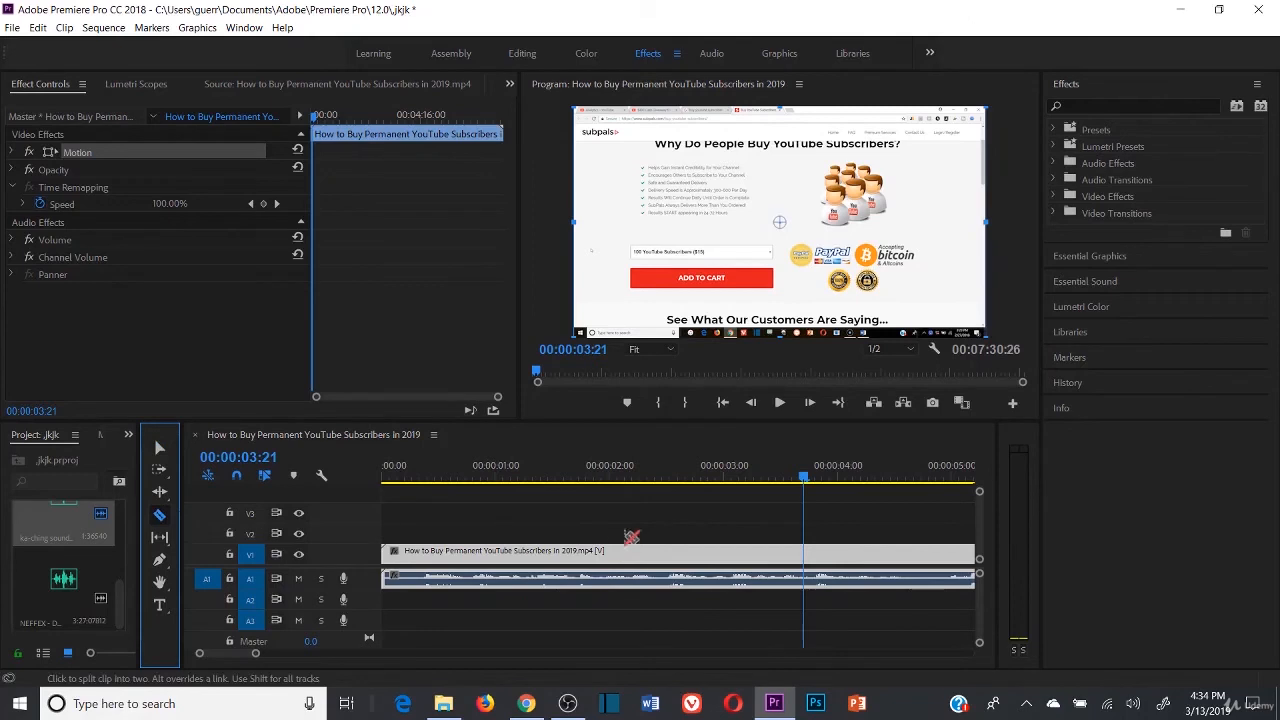
{"action": "left_click", "coordinate": [724, 472]}
{"action": "left_click", "coordinate": [725, 551]}
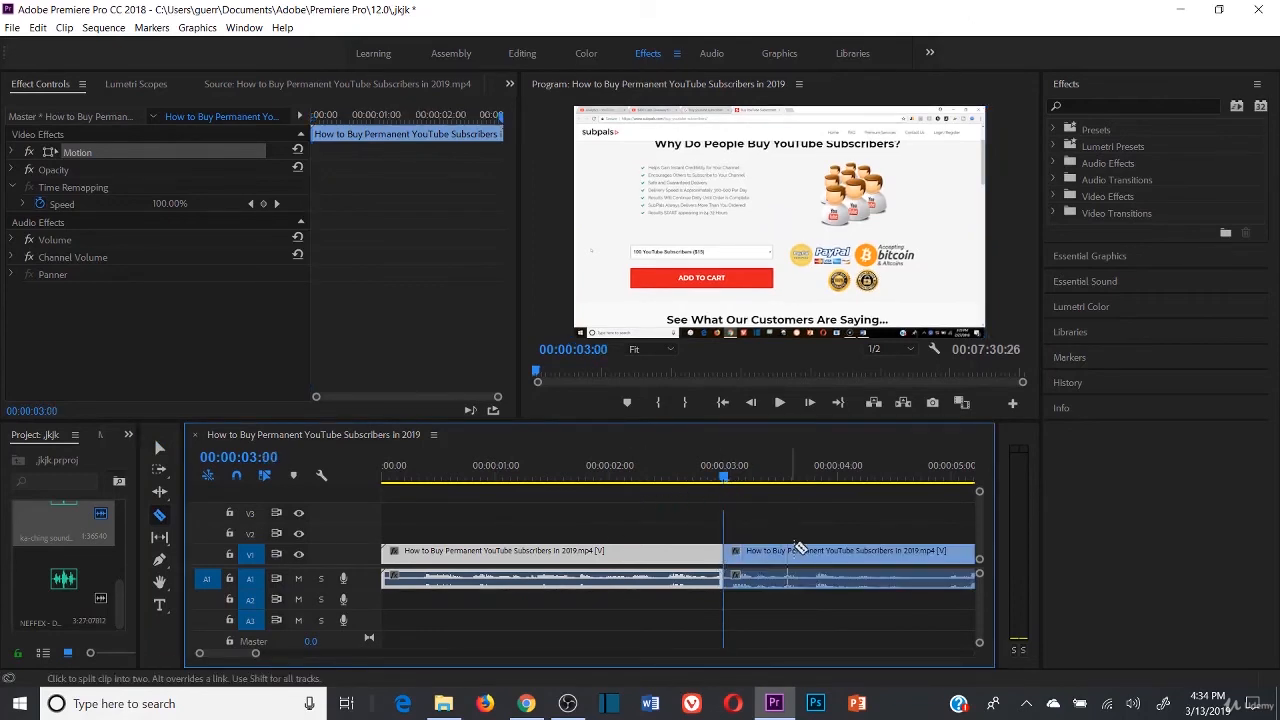
- Split the clip again at about 00:00:04:08 and set the speed of the segment between the two cuts to 130%
{"action": "left_click", "coordinate": [870, 551]}
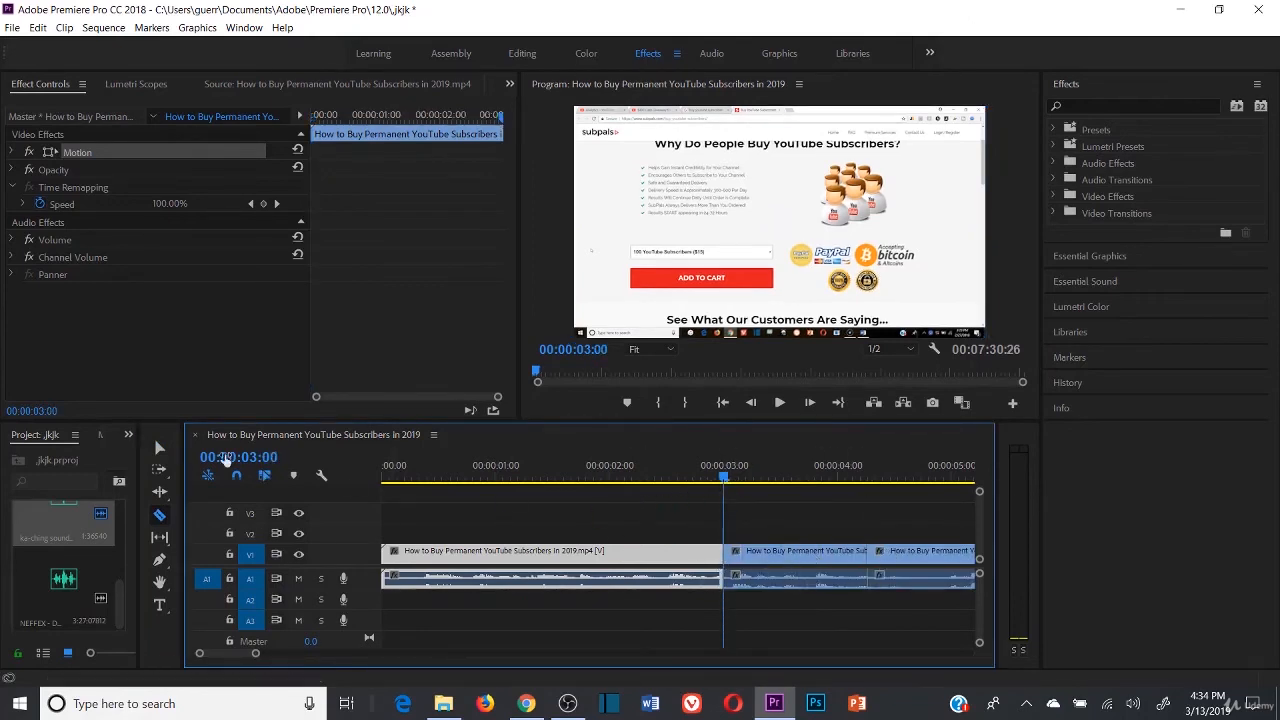
{"action": "left_click", "coordinate": [160, 446]}
{"action": "left_click", "coordinate": [765, 582]}
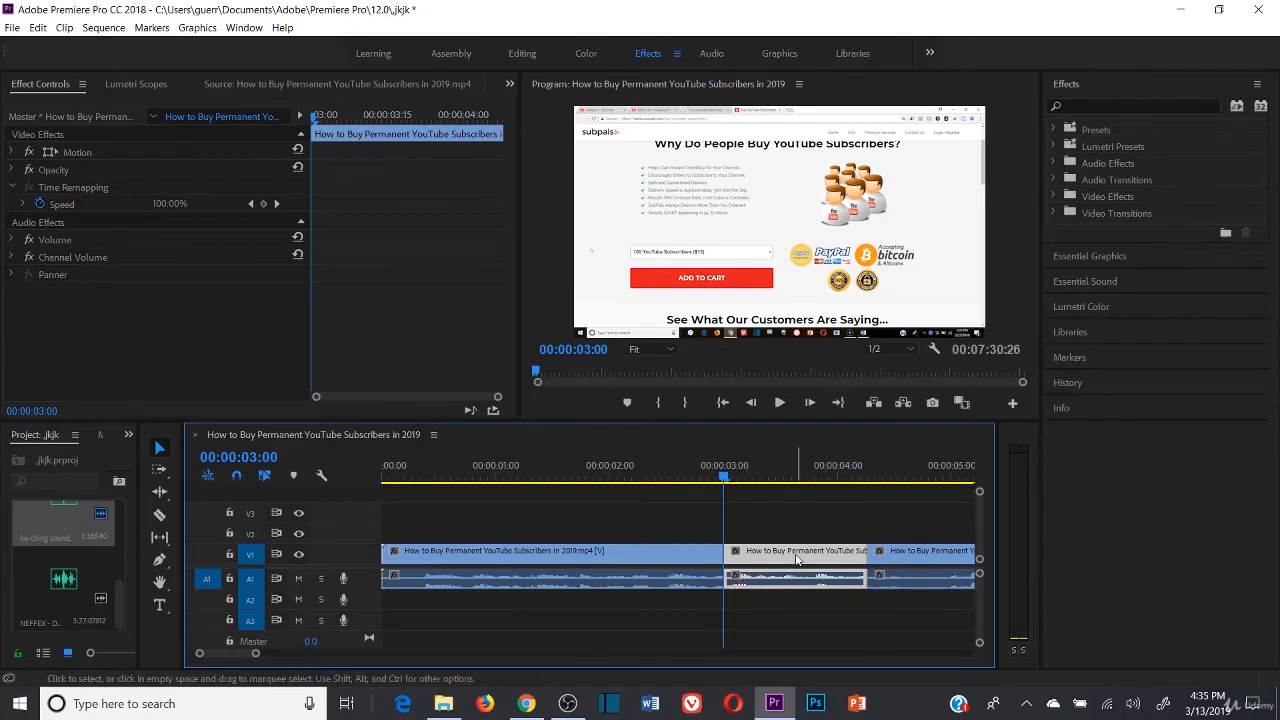
{"action": "left_click", "coordinate": [686, 476]}
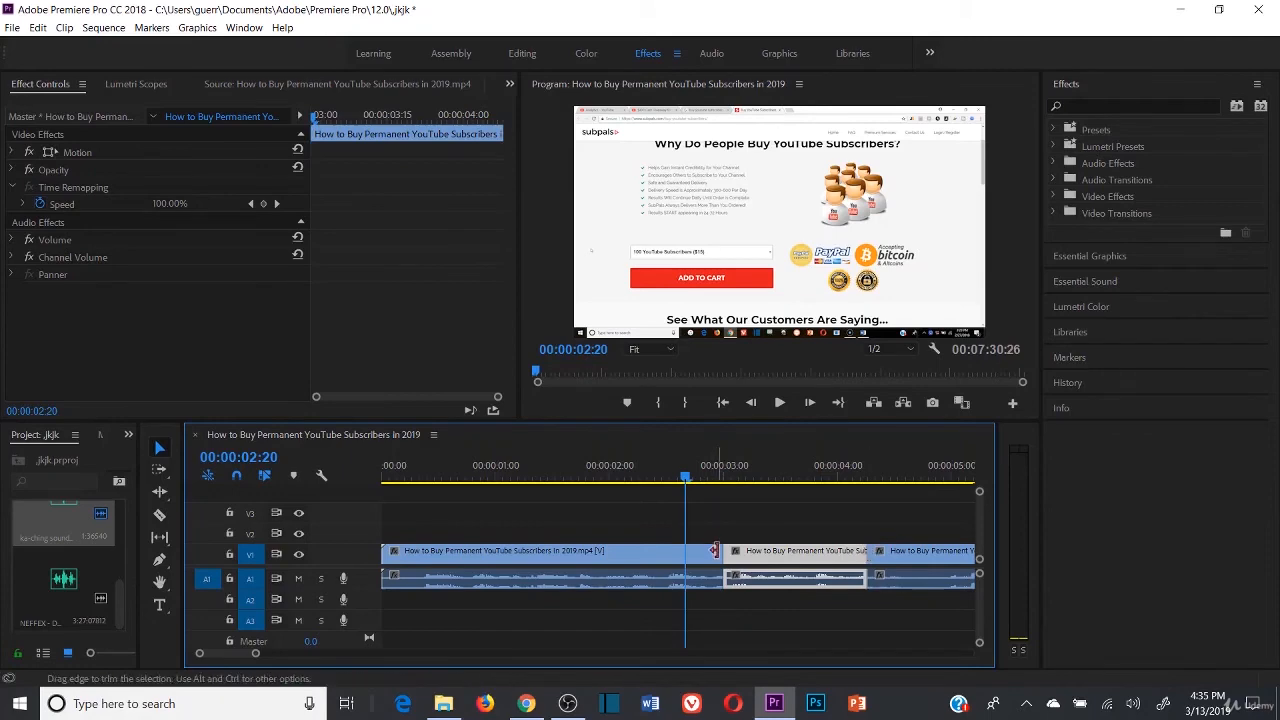
{"action": "right_click", "coordinate": [776, 560]}
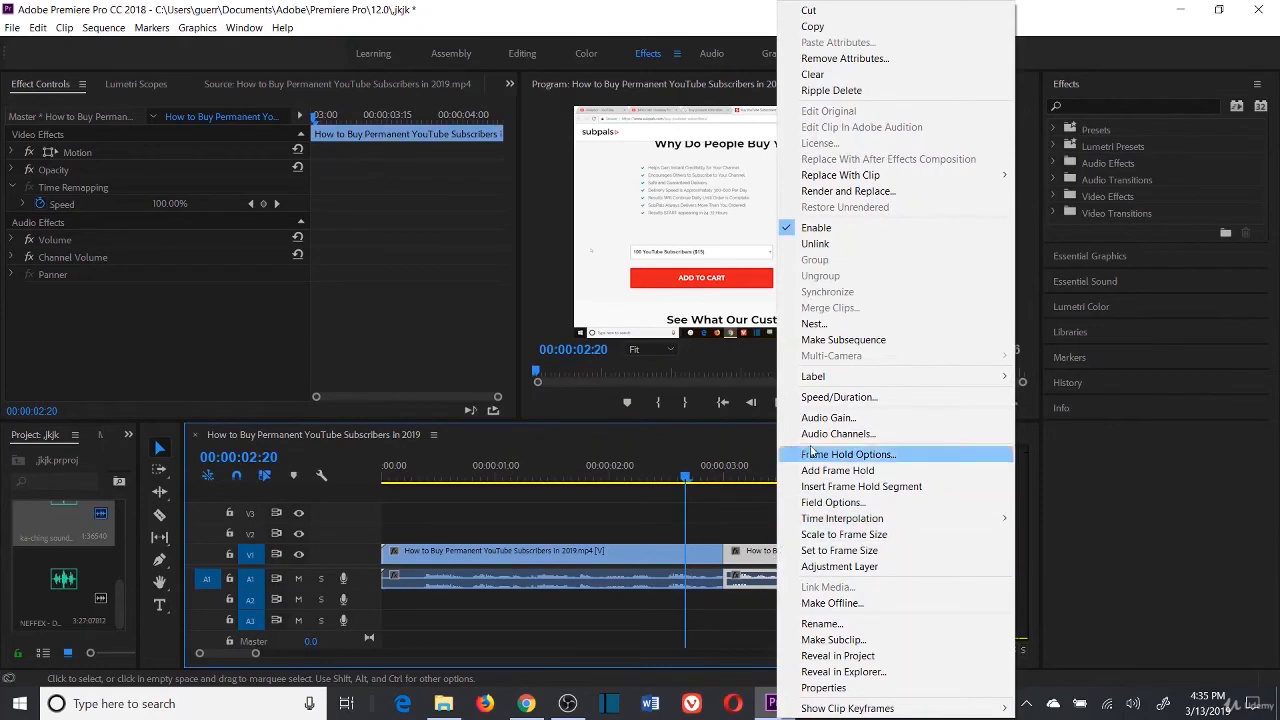
{"action": "left_click", "coordinate": [840, 397]}
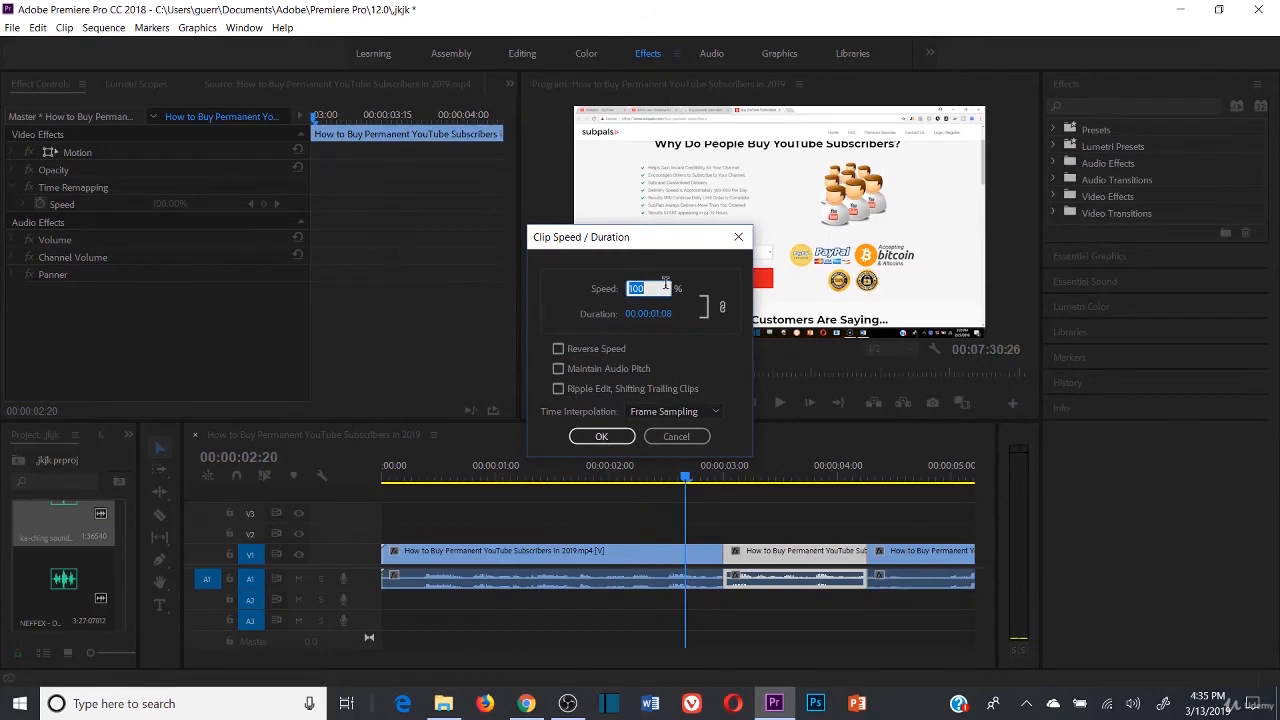
{"action": "type", "text": "130"}
{"action": "key", "text": "Return"}
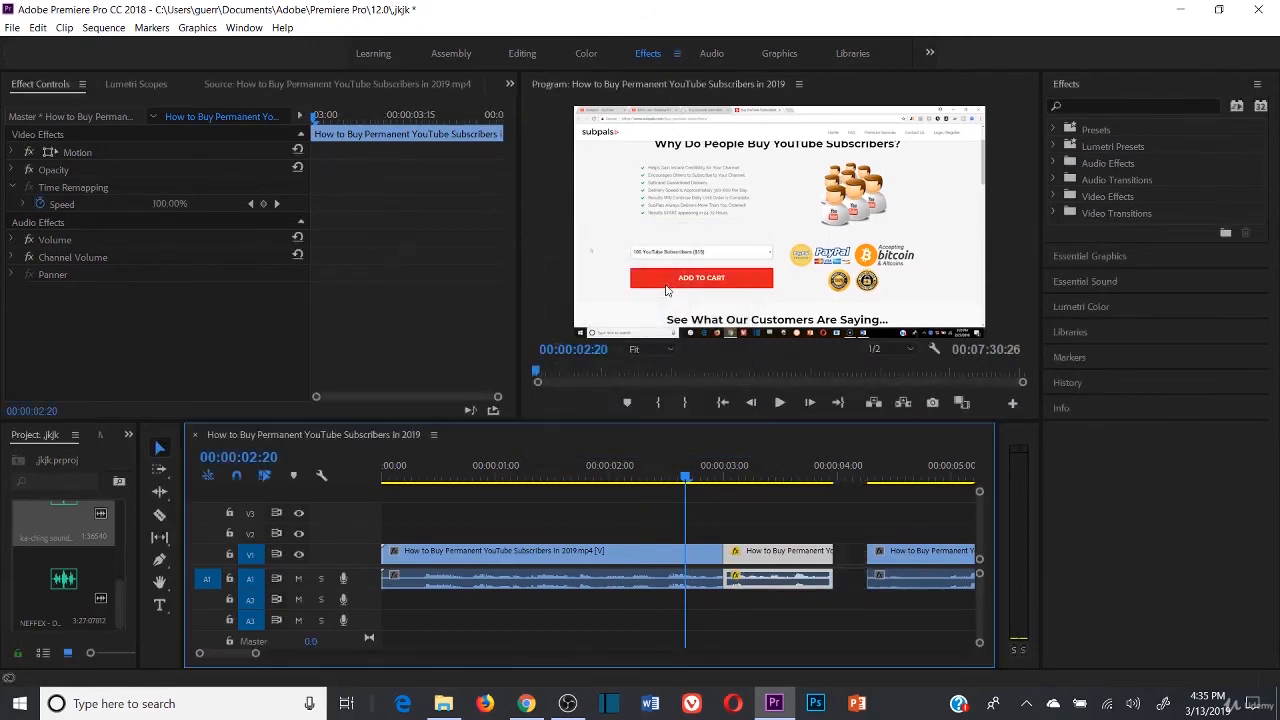
- Ripple-delete the gap after the shortened 130% segment
{"action": "left_click", "coordinate": [850, 560]}
{"action": "right_click", "coordinate": [849, 557]}
{"action": "left_click", "coordinate": [845, 522]}
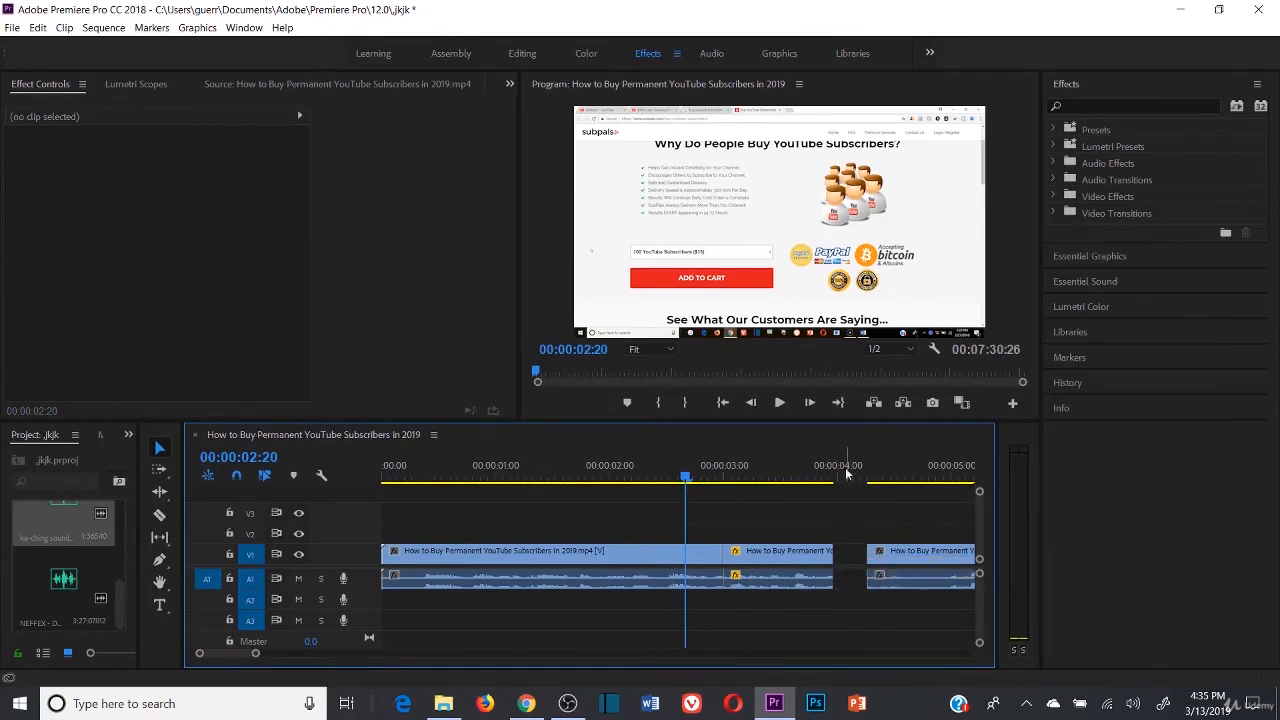
{"action": "right_click", "coordinate": [849, 558]}
{"action": "left_click", "coordinate": [880, 567]}
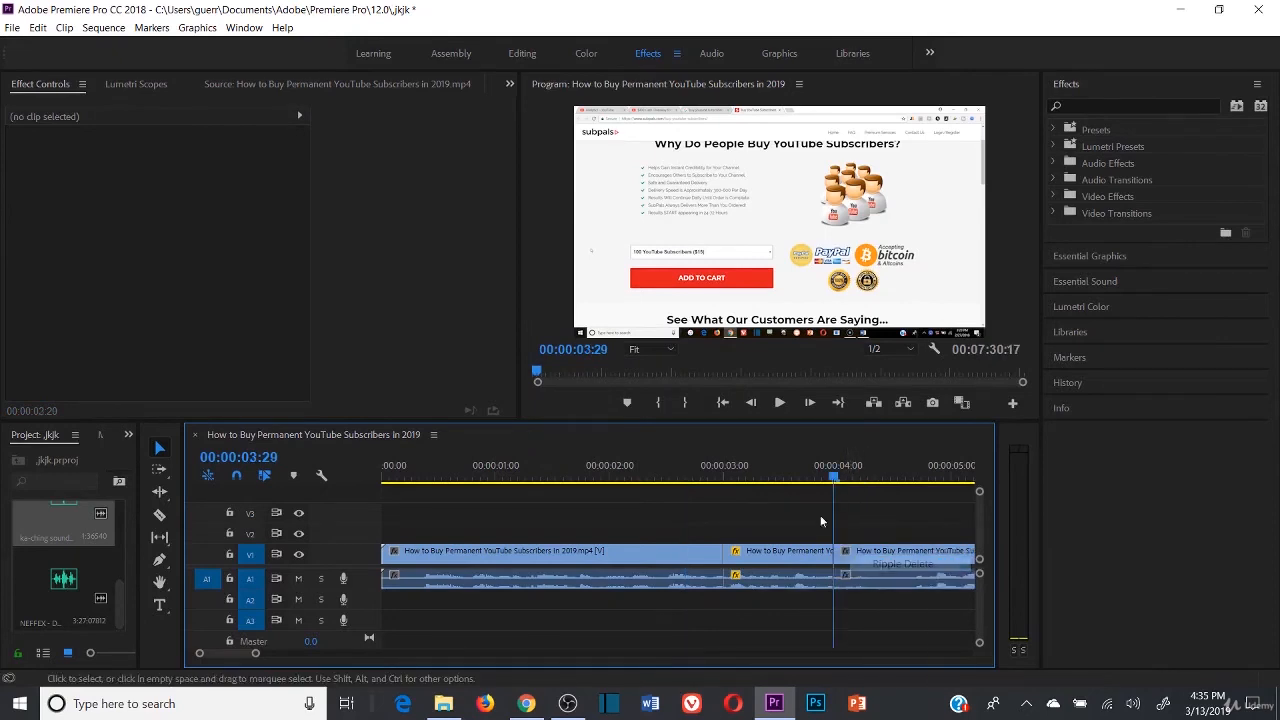
- Play the sequence from about 2.7 seconds until past the sped-up segment
{"action": "left_click", "coordinate": [690, 476]}
{"action": "left_click", "coordinate": [779, 402]}
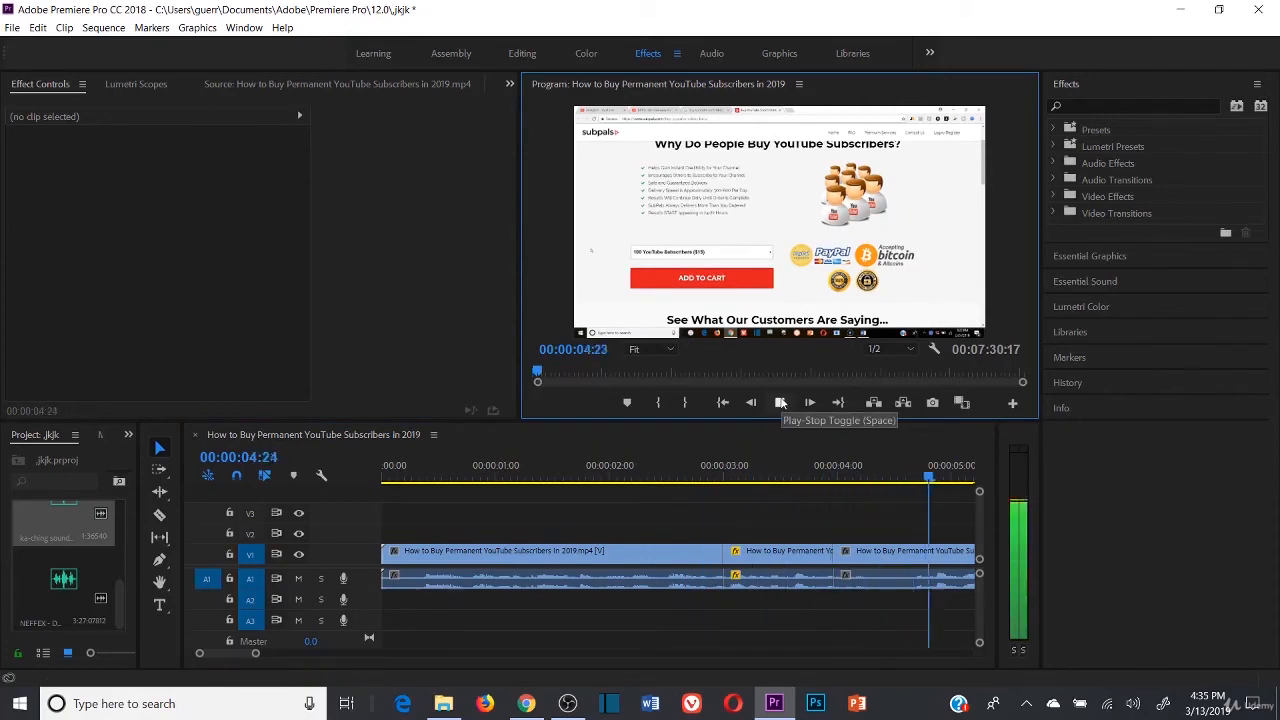
{"action": "left_click", "coordinate": [780, 402]}
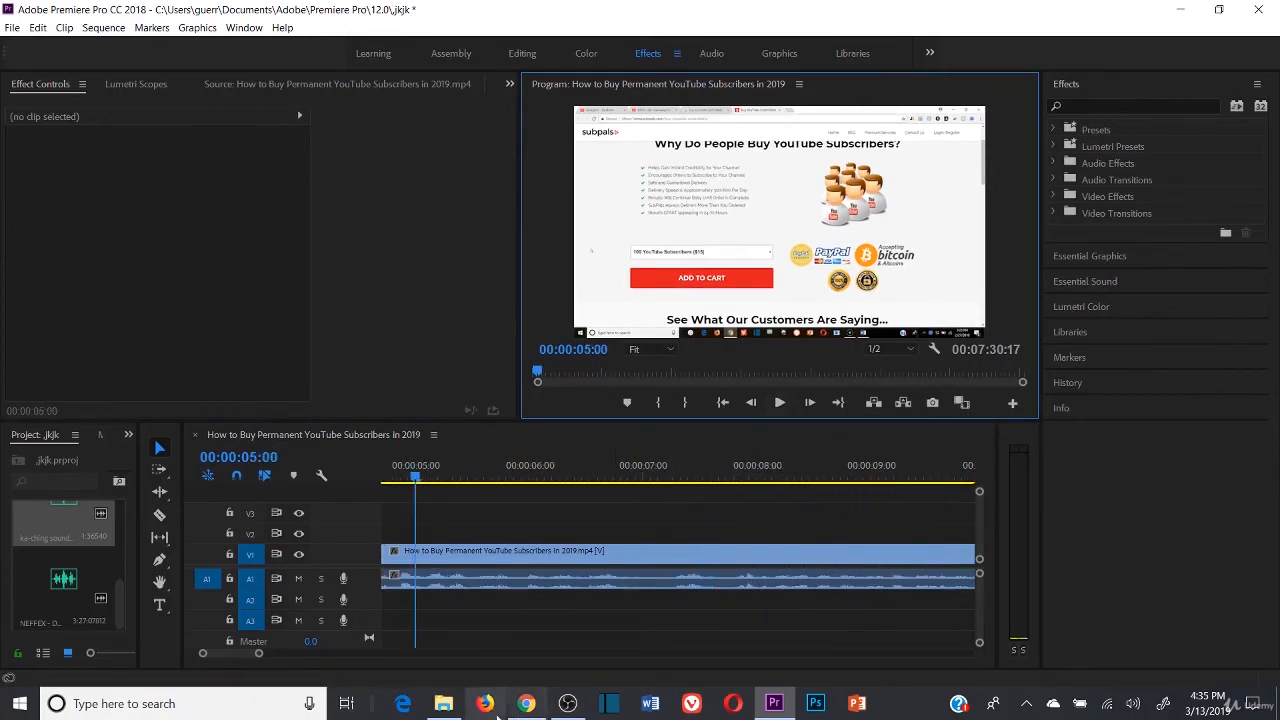
- Undo the gap deletion, the 130% speed change and the second cut
{"action": "left_click_drag", "start_coordinate": [260, 654], "coordinate": [281, 652]}
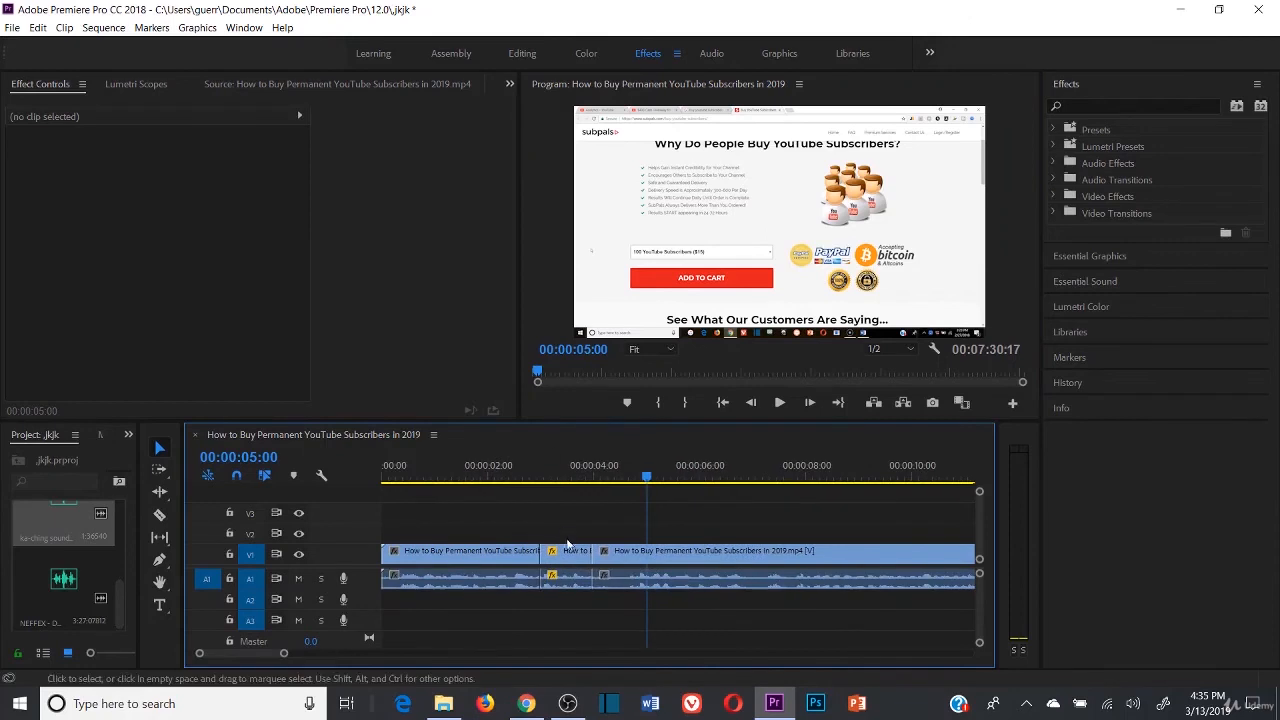
{"action": "key", "text": "ctrl+z"}
{"action": "key", "text": "ctrl+z"}
{"action": "key", "text": "ctrl+z"}
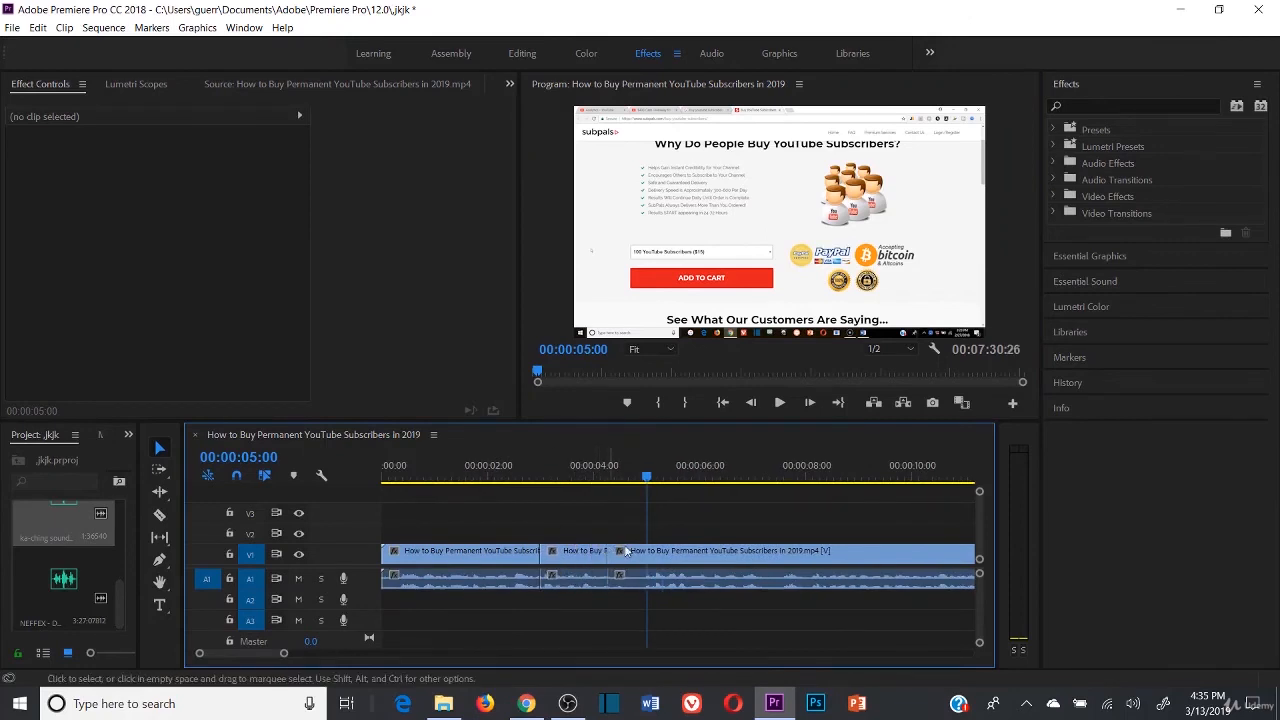
- Split the clip at about 00:00:07:10 and set the speed of the segment starting at 3 seconds to 150%
{"action": "left_click", "coordinate": [159, 515]}
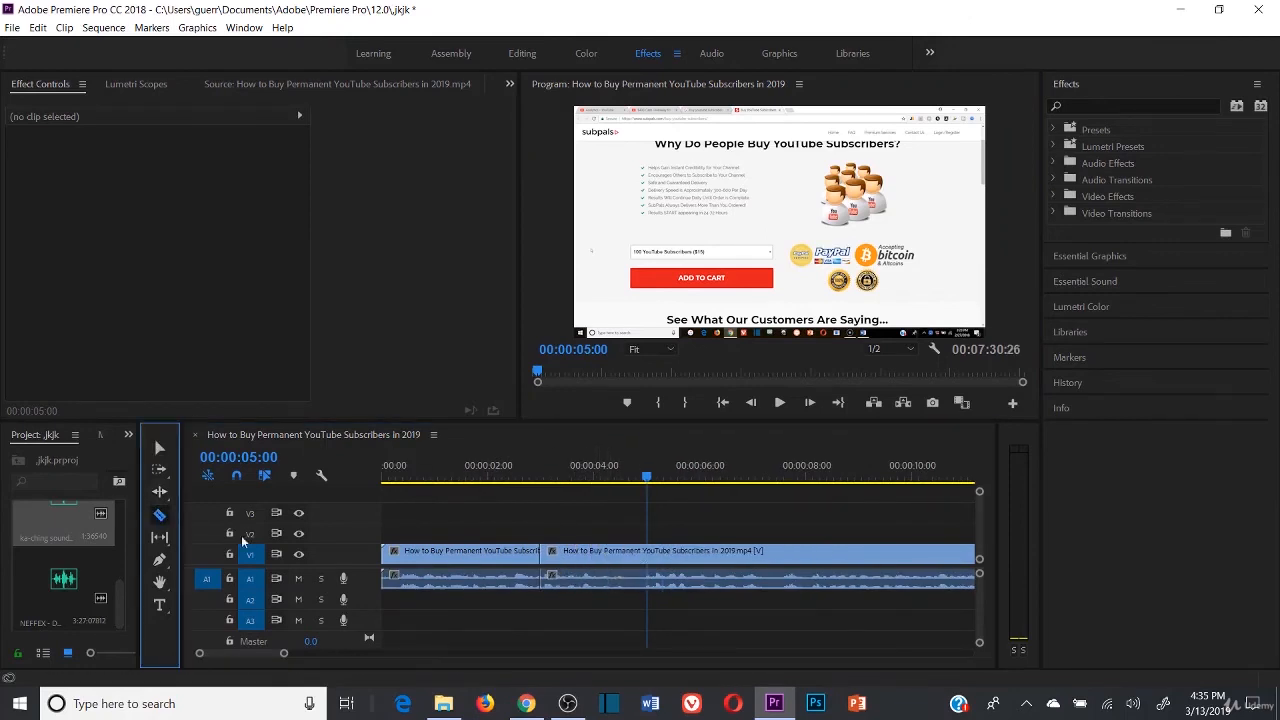
{"action": "left_click", "coordinate": [771, 558]}
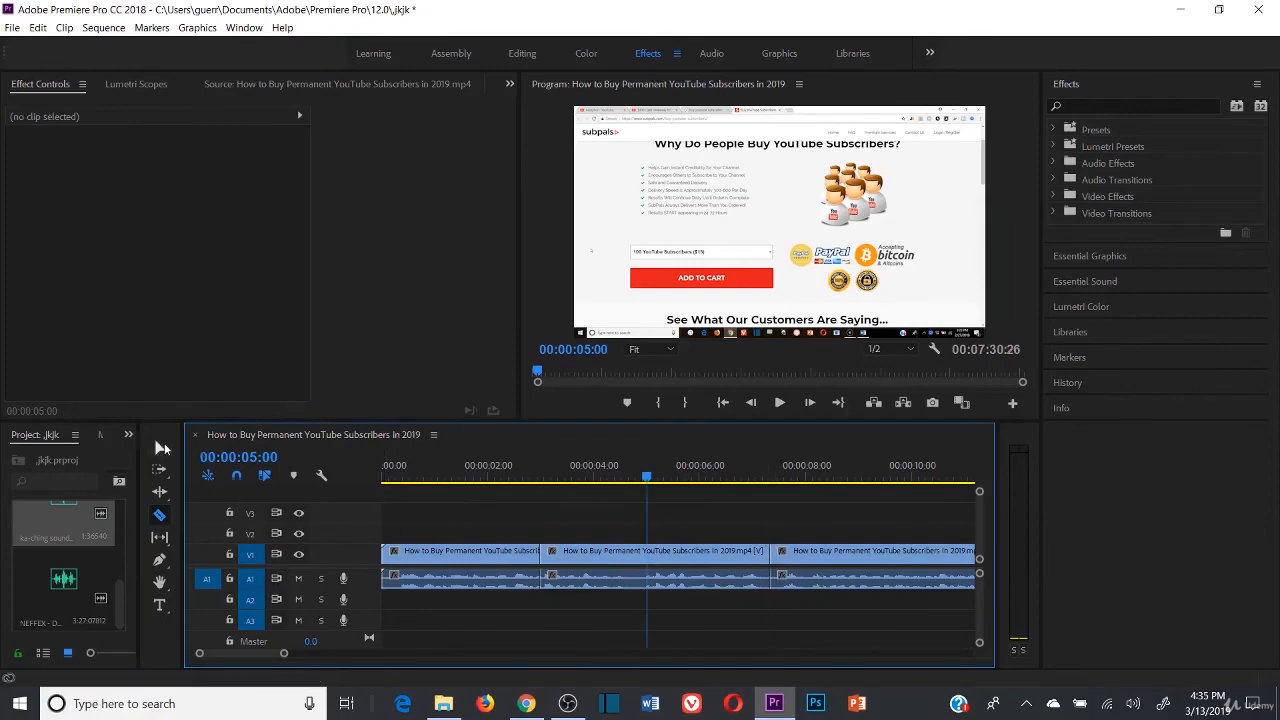
{"action": "left_click", "coordinate": [161, 446]}
{"action": "left_click", "coordinate": [616, 556]}
{"action": "right_click", "coordinate": [616, 556]}
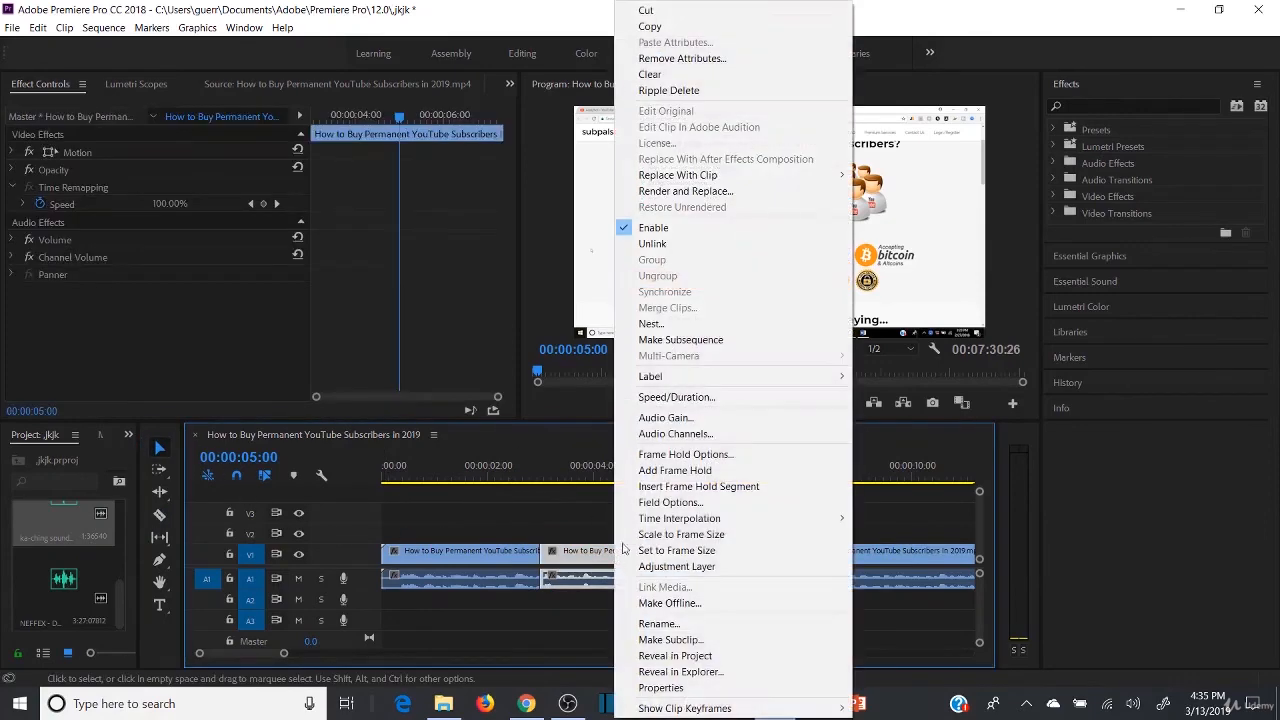
{"action": "left_click", "coordinate": [676, 397]}
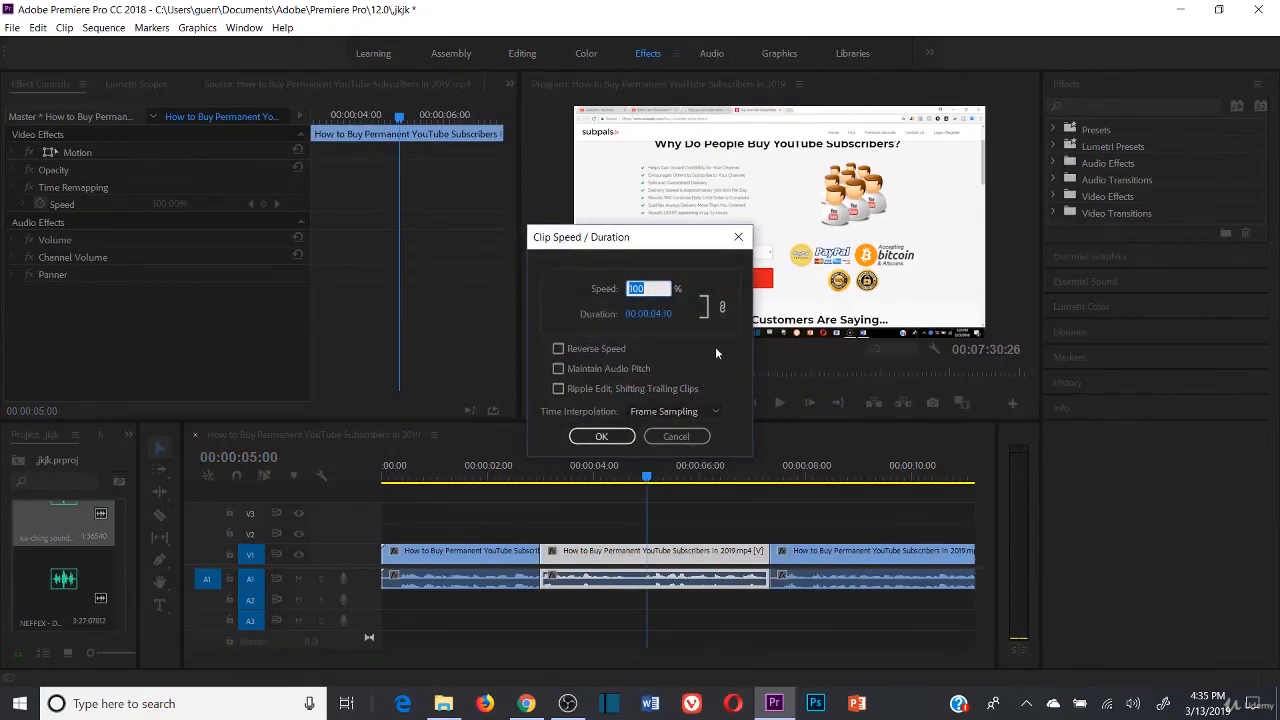
{"action": "type", "text": "150"}
{"action": "key", "text": "Return"}
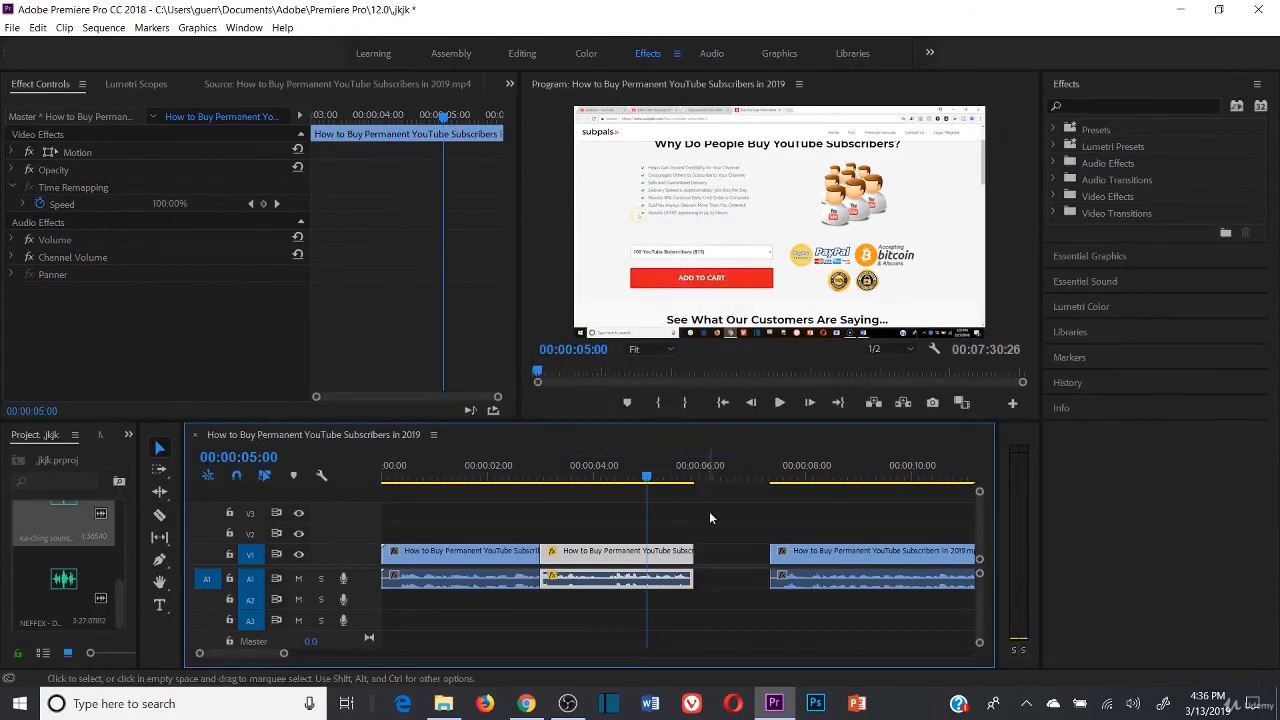
- Ripple-delete the gap after the 150% segment and play the sequence from its start
{"action": "right_click", "coordinate": [714, 565]}
{"action": "left_click", "coordinate": [766, 563]}
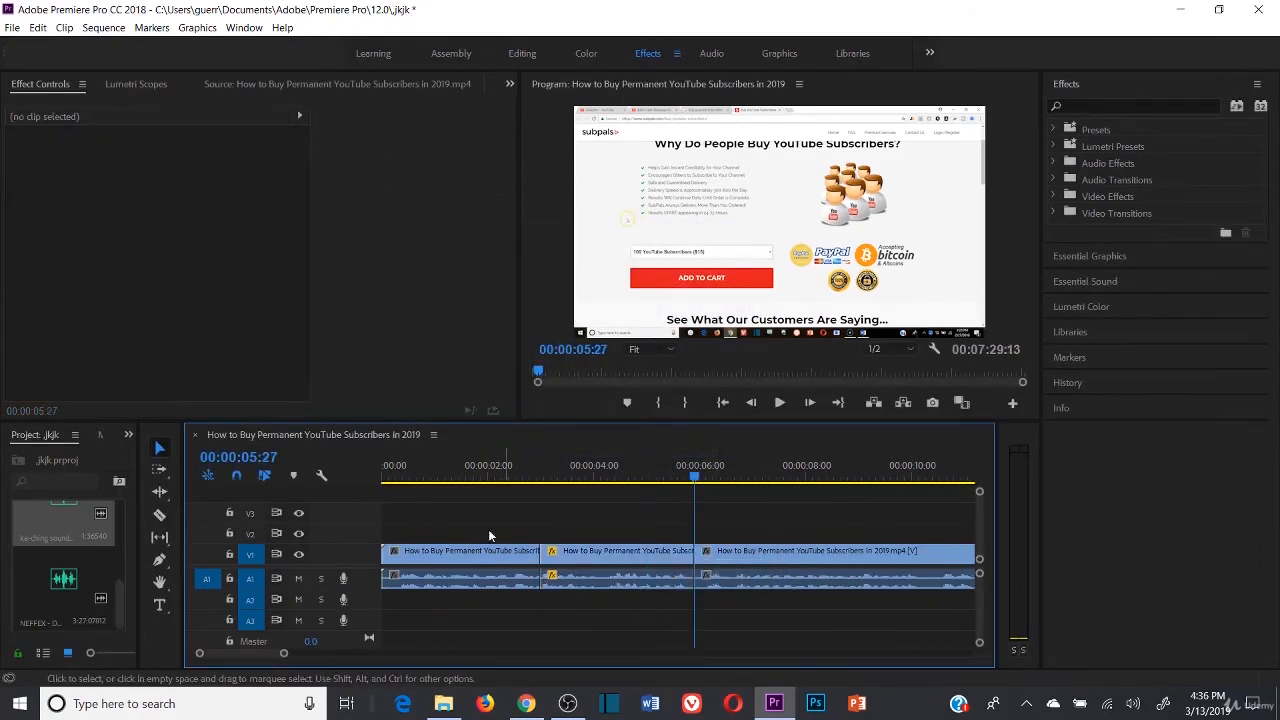
{"action": "left_click", "coordinate": [389, 479]}
{"action": "left_click", "coordinate": [780, 402]}
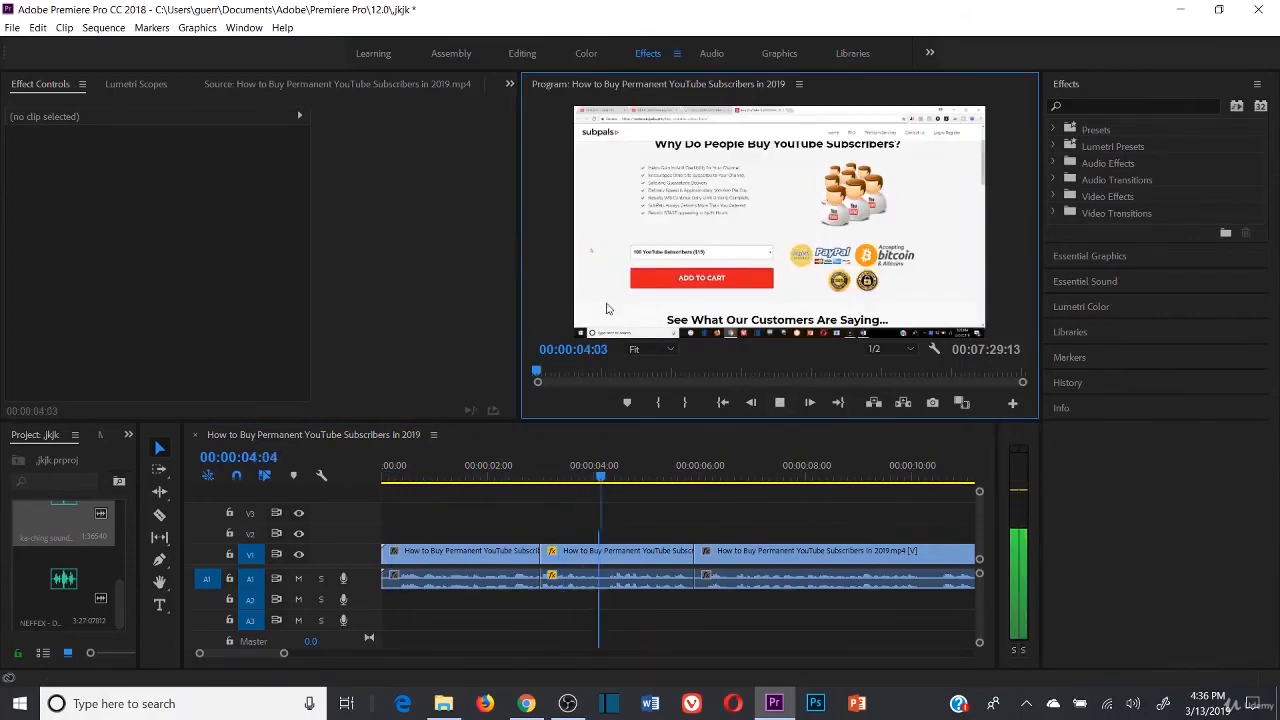
- Stop playback and undo the gap deletion and the 150% speed change of the middle segment
{"action": "left_click", "coordinate": [780, 402]}
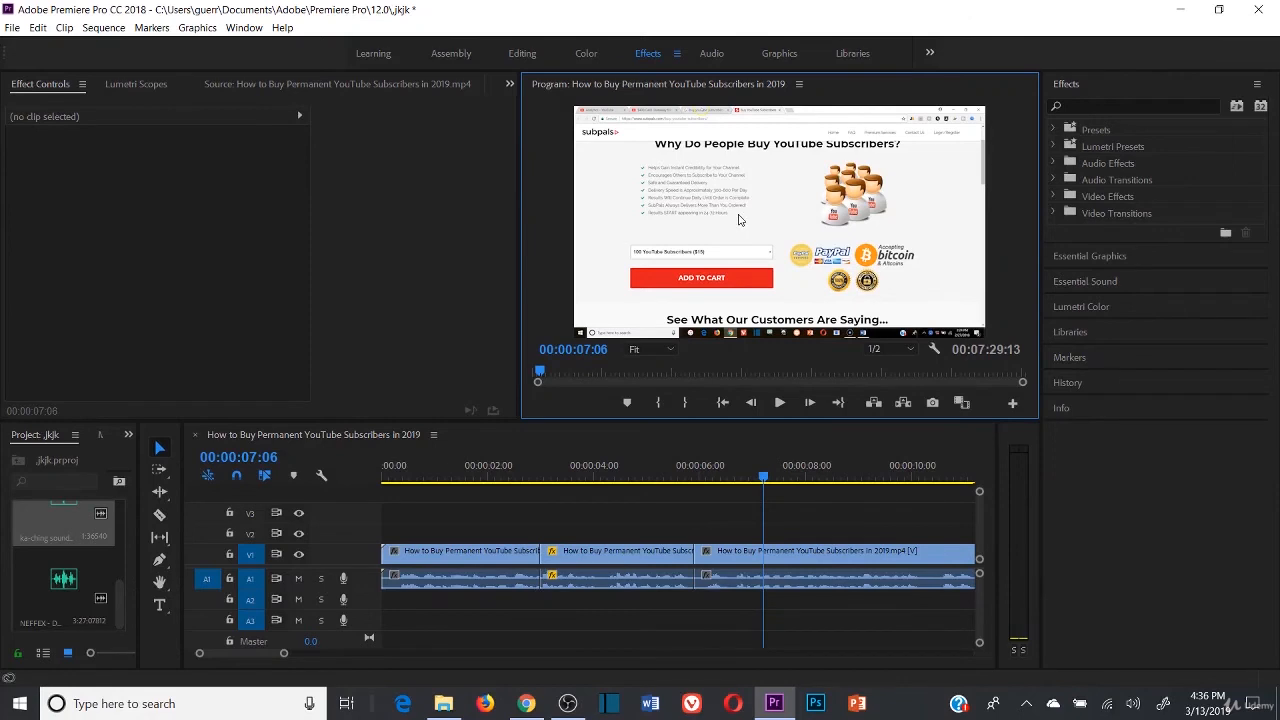
{"action": "left_click", "coordinate": [622, 477]}
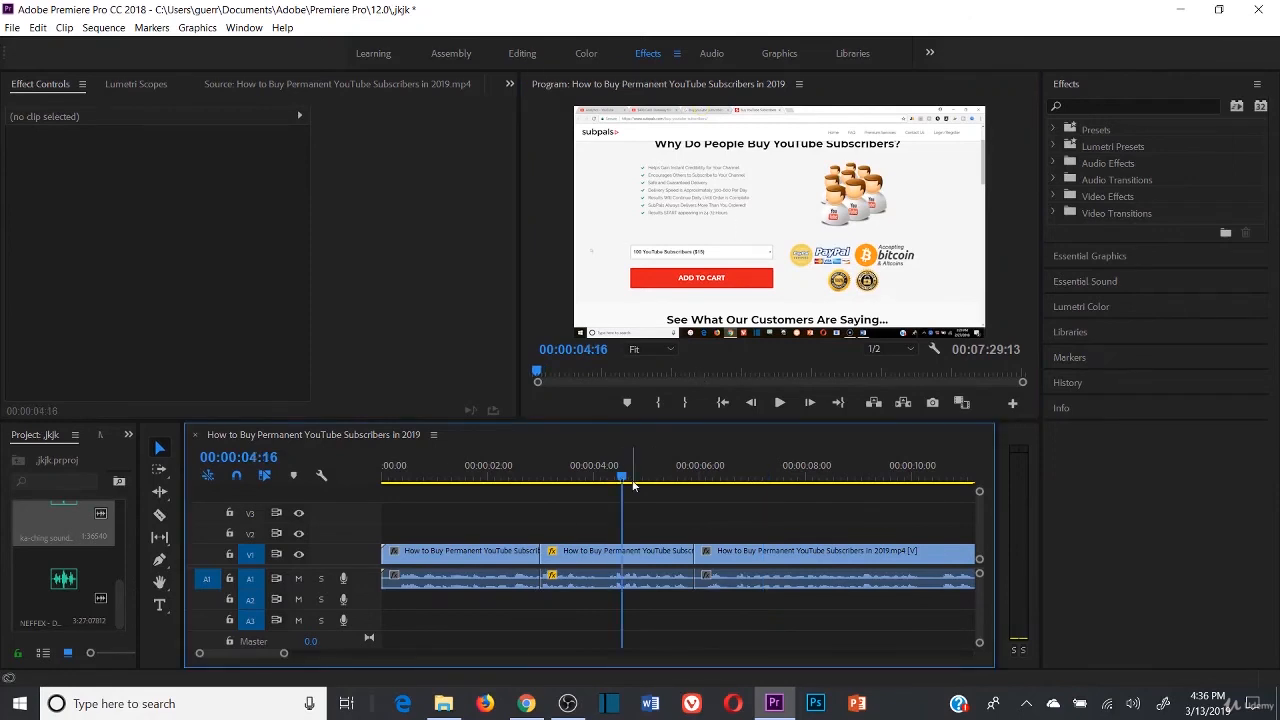
{"action": "left_click", "coordinate": [478, 477]}
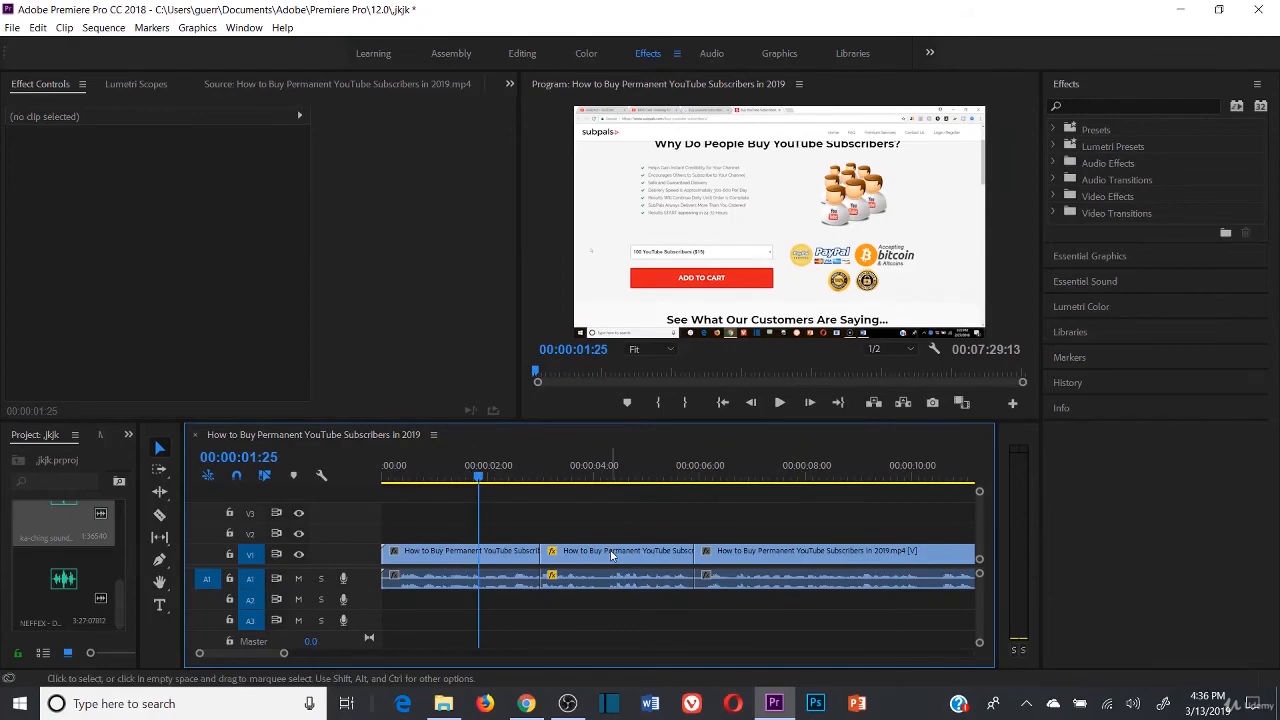
{"action": "right_click", "coordinate": [672, 563]}
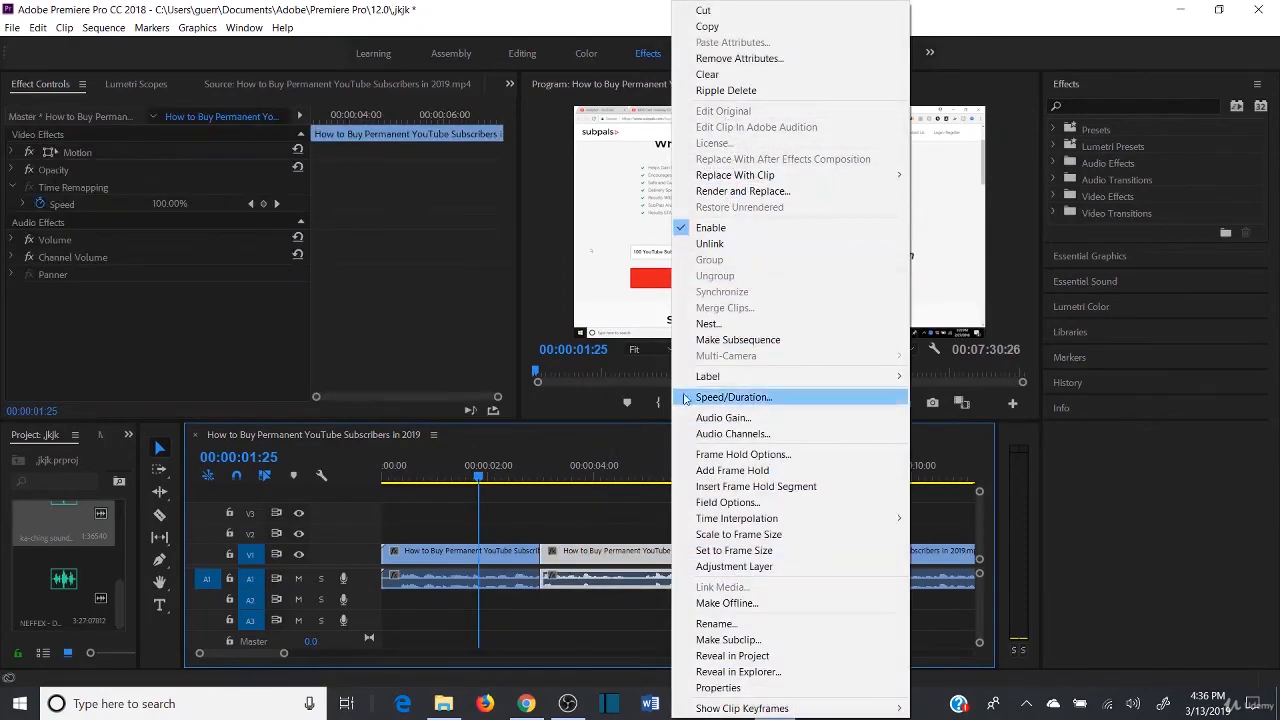
{"action": "left_click", "coordinate": [612, 470]}
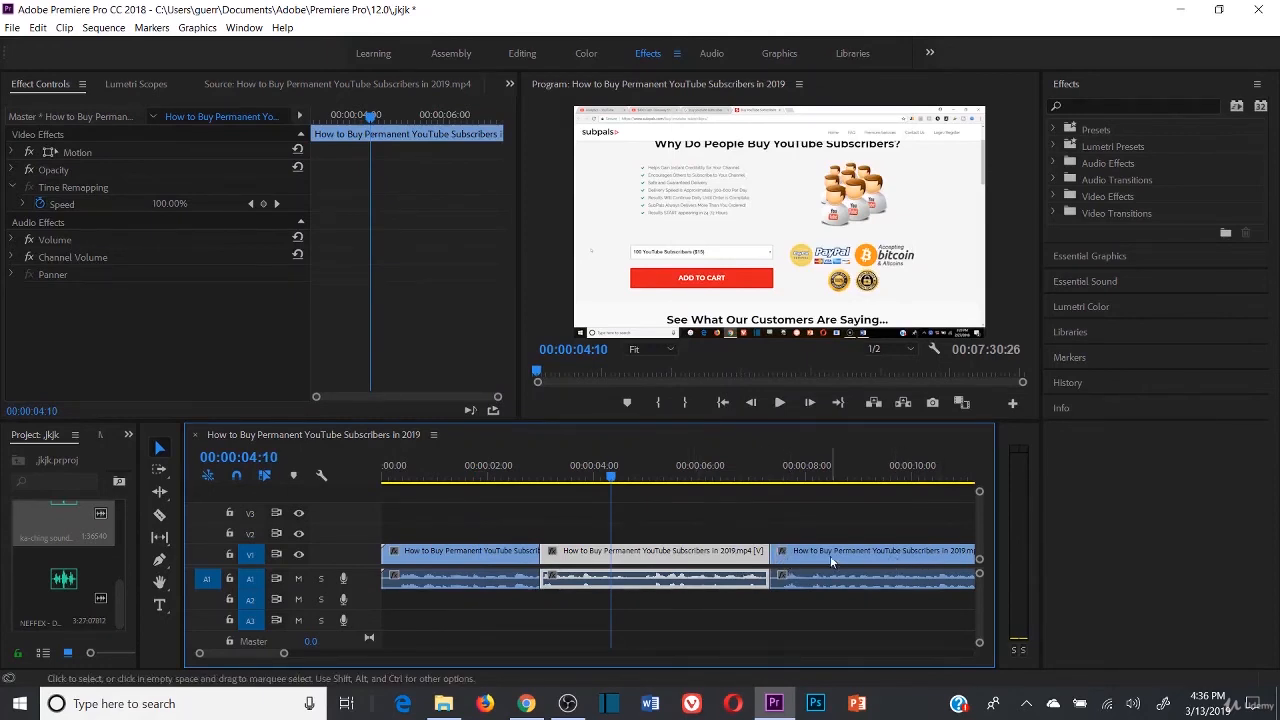
- Move the last clip on V1 to start at about 19 seconds, leaving a gap after the middle segment
{"action": "left_click_drag", "start_coordinate": [838, 562], "coordinate": [983, 571]}
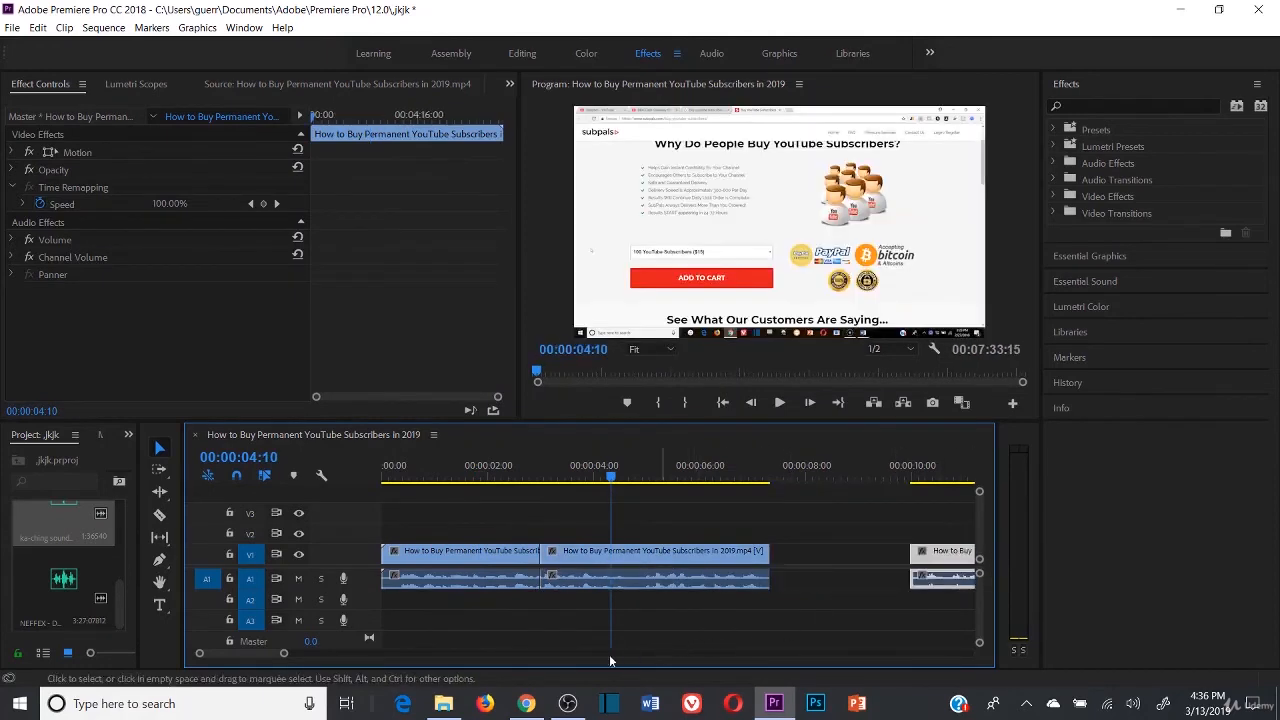
{"action": "left_click_drag", "start_coordinate": [287, 655], "coordinate": [368, 655]}
{"action": "left_click_drag", "start_coordinate": [544, 564], "coordinate": [658, 566]}
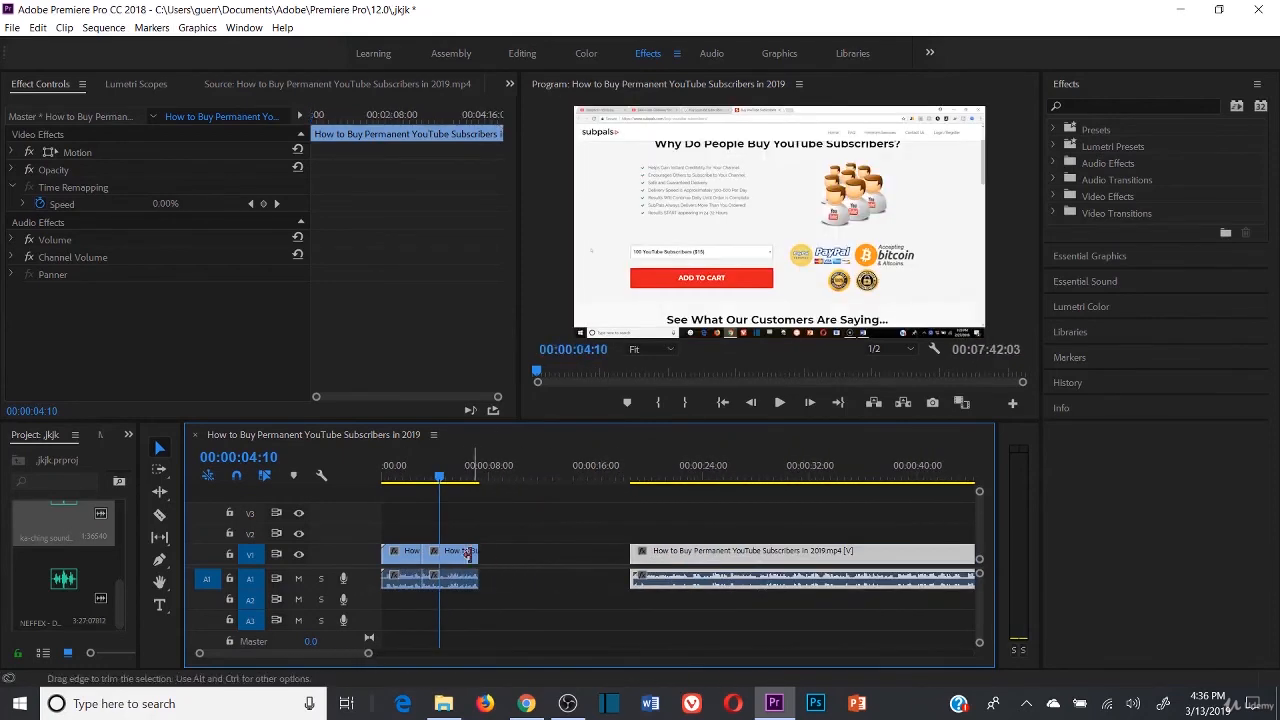
- Set the speed of the middle segment starting at 3 seconds to 60%
{"action": "left_click", "coordinate": [462, 560]}
{"action": "right_click", "coordinate": [462, 560]}
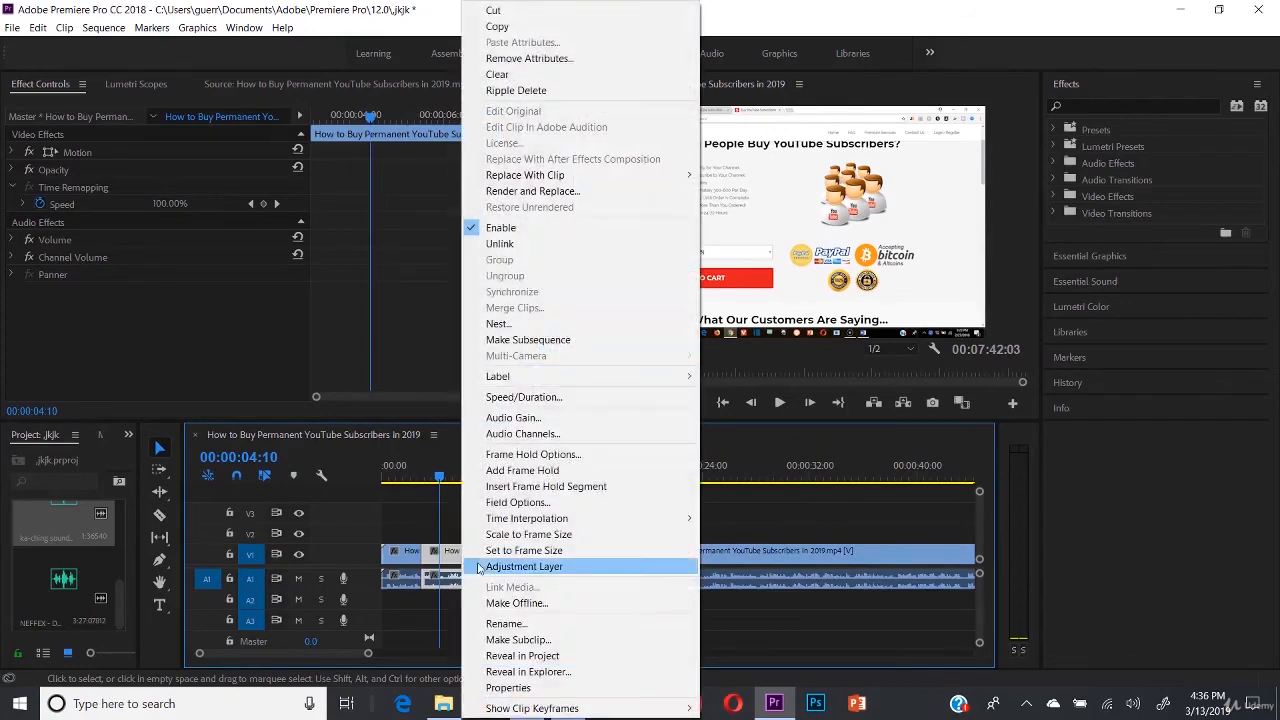
{"action": "left_click", "coordinate": [531, 394]}
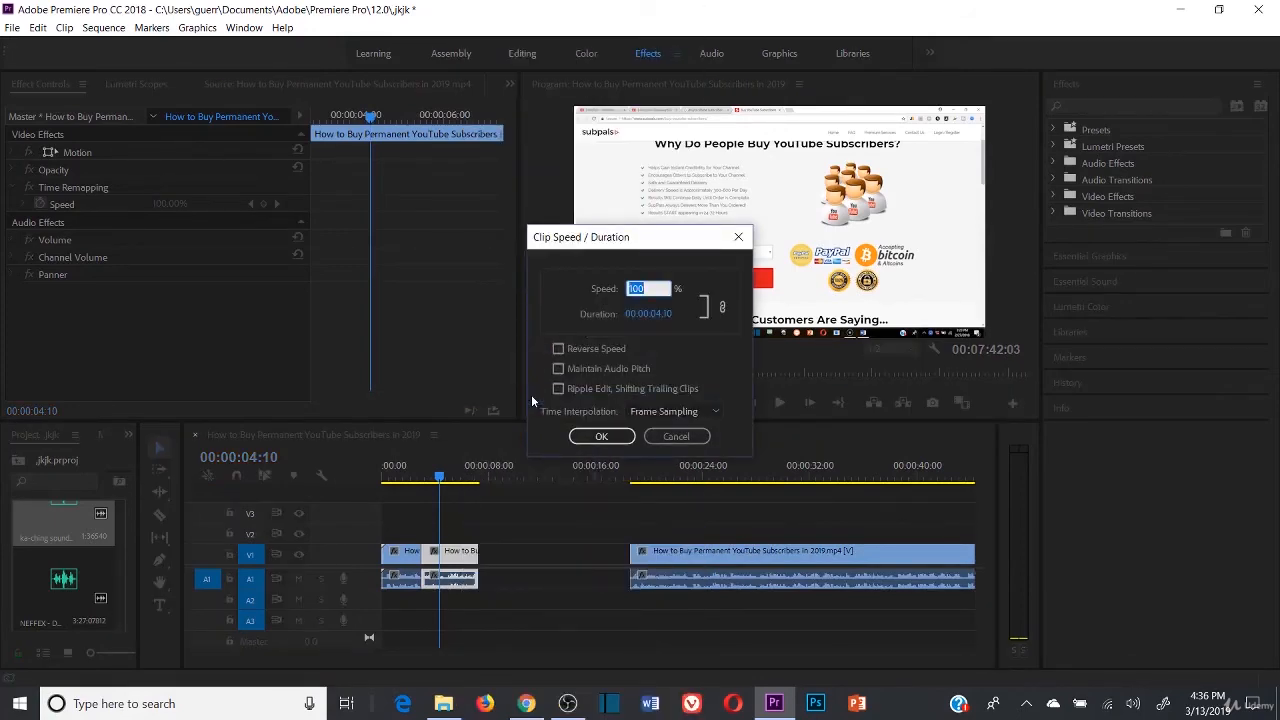
{"action": "type", "text": "60"}
{"action": "key", "text": "Return"}
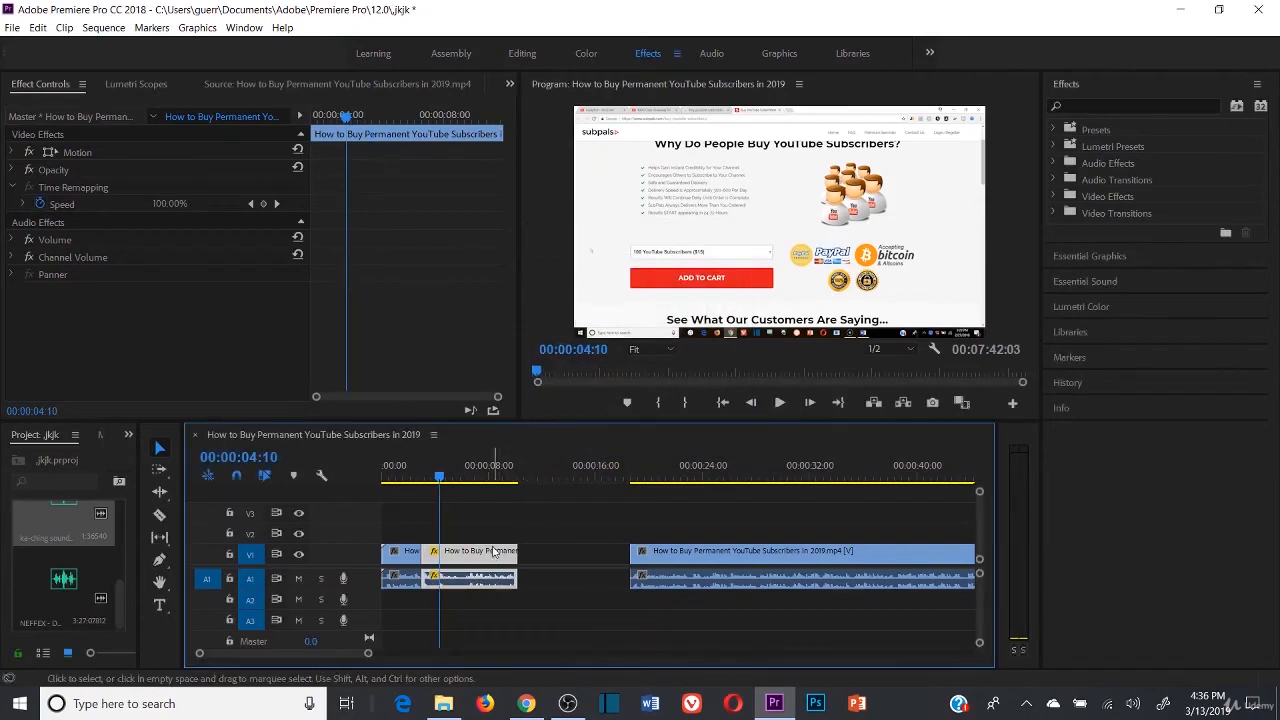
- Ripple-delete the gap after the 60% segment and play the sequence from near its start to about 6 seconds
{"action": "right_click", "coordinate": [546, 552]}
{"action": "left_click", "coordinate": [565, 566]}
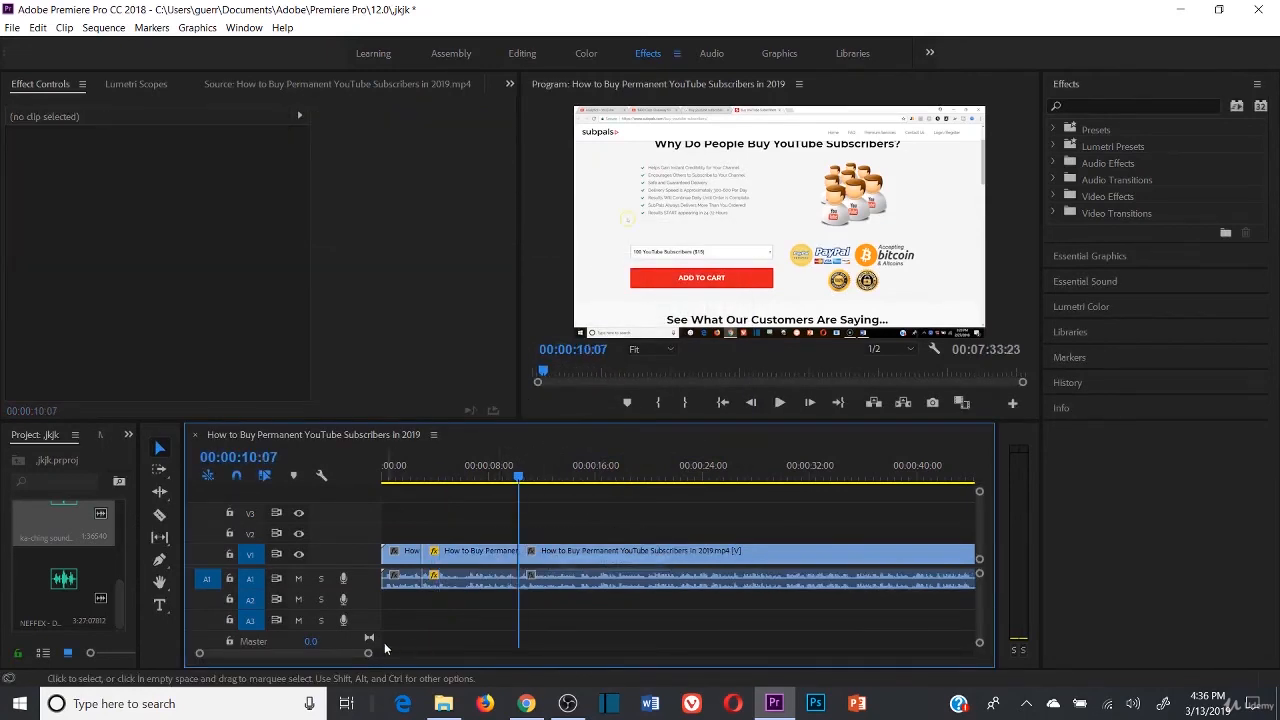
{"action": "left_click", "coordinate": [386, 477]}
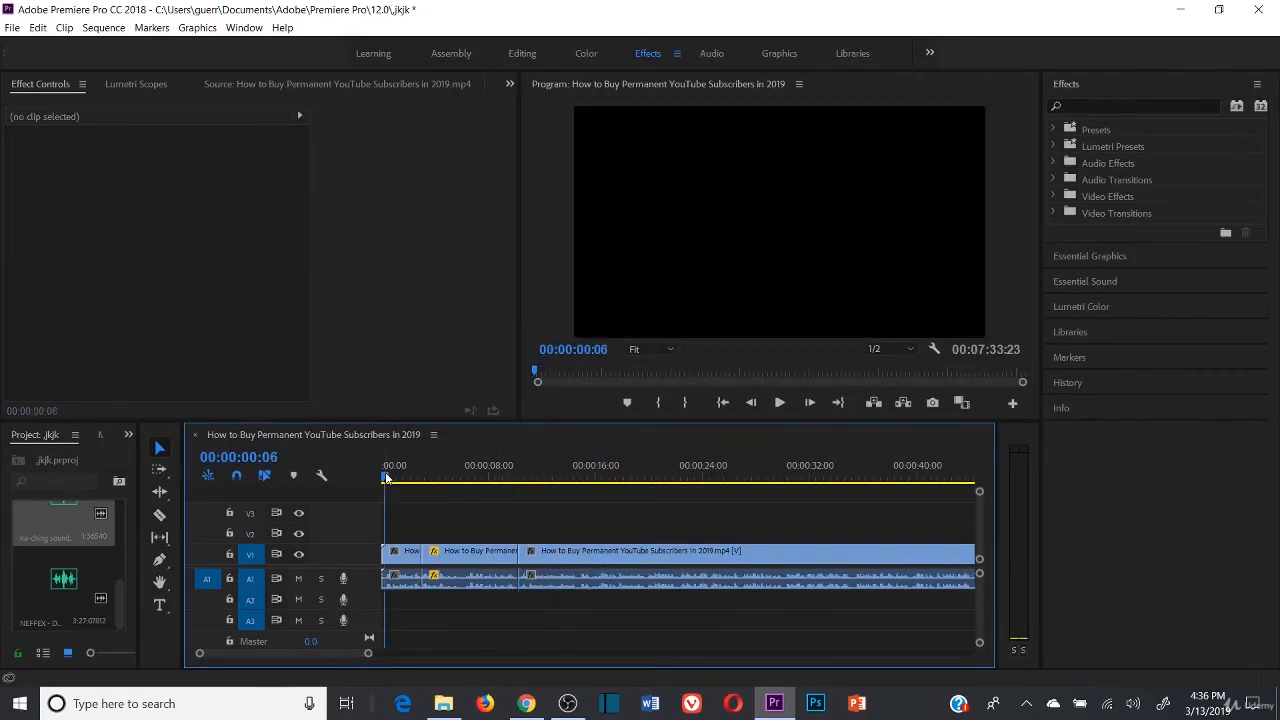
{"action": "left_click", "coordinate": [779, 402]}
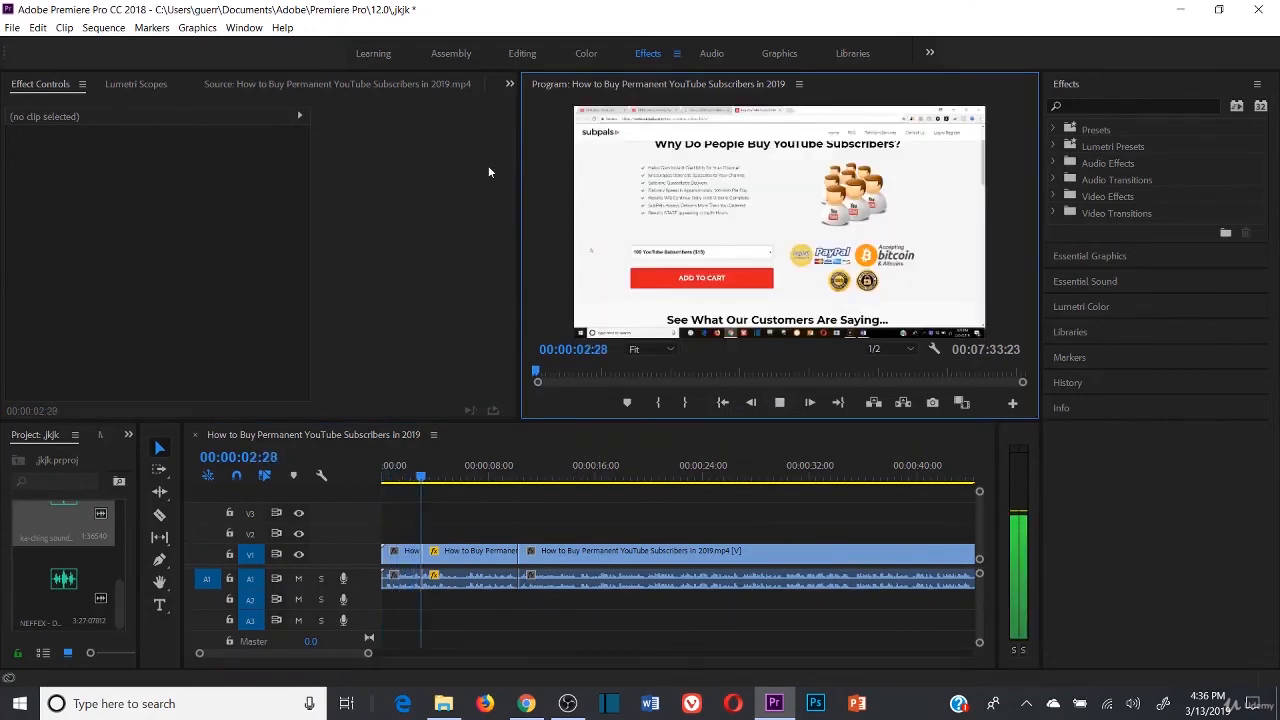
{"action": "left_click", "coordinate": [780, 403]}
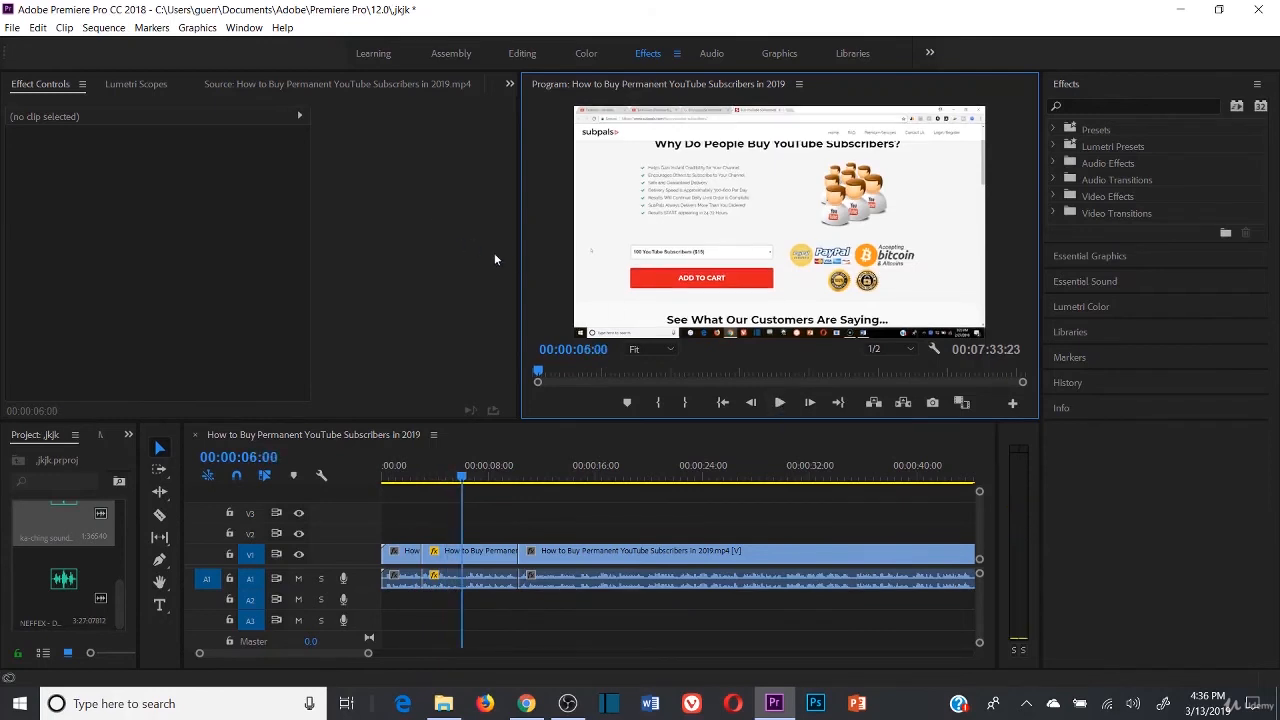
- Save the project
{"action": "left_click", "coordinate": [740, 197]}
{"action": "left_click", "coordinate": [478, 499]}
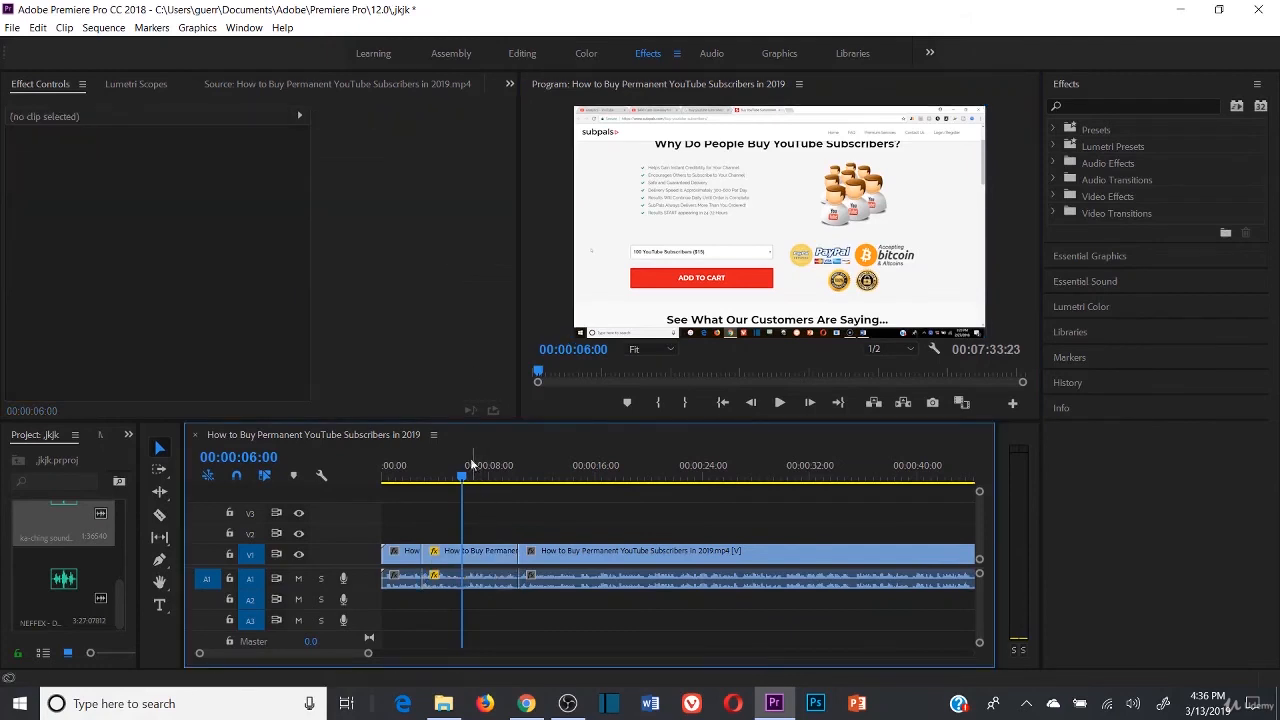
{"action": "left_click", "coordinate": [429, 227]}
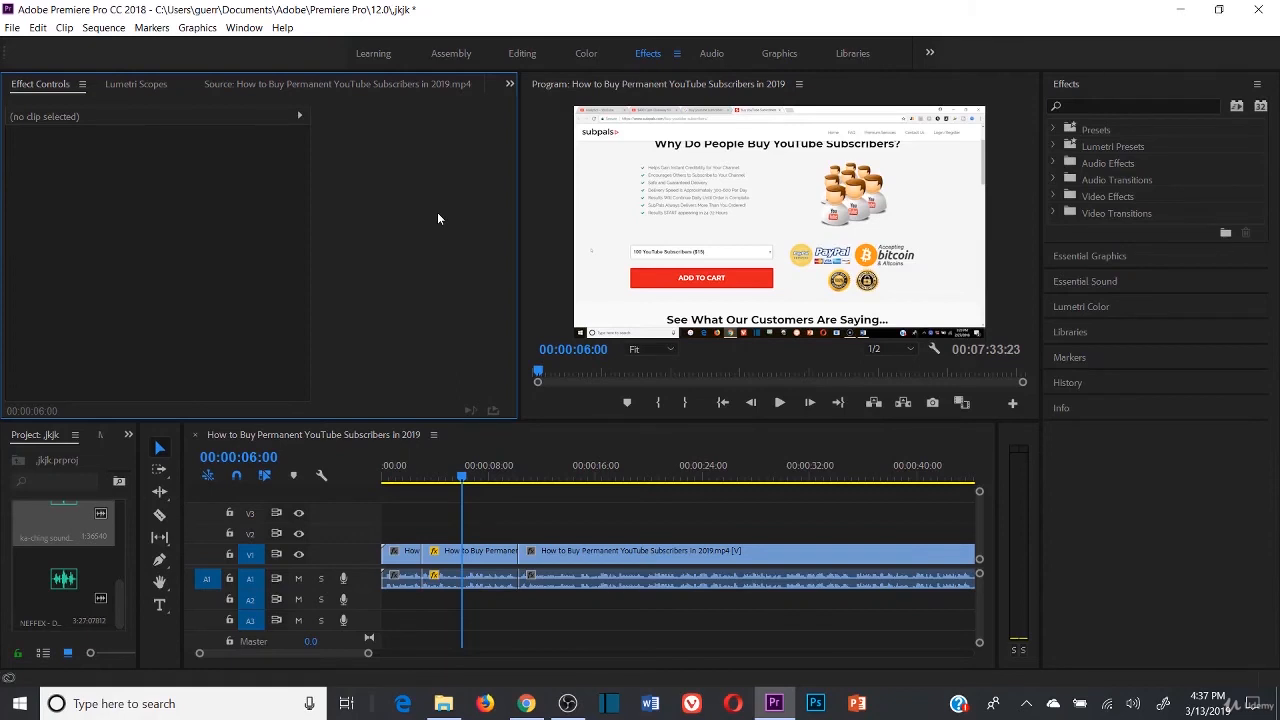
{"action": "key", "text": "ctrl+s"}
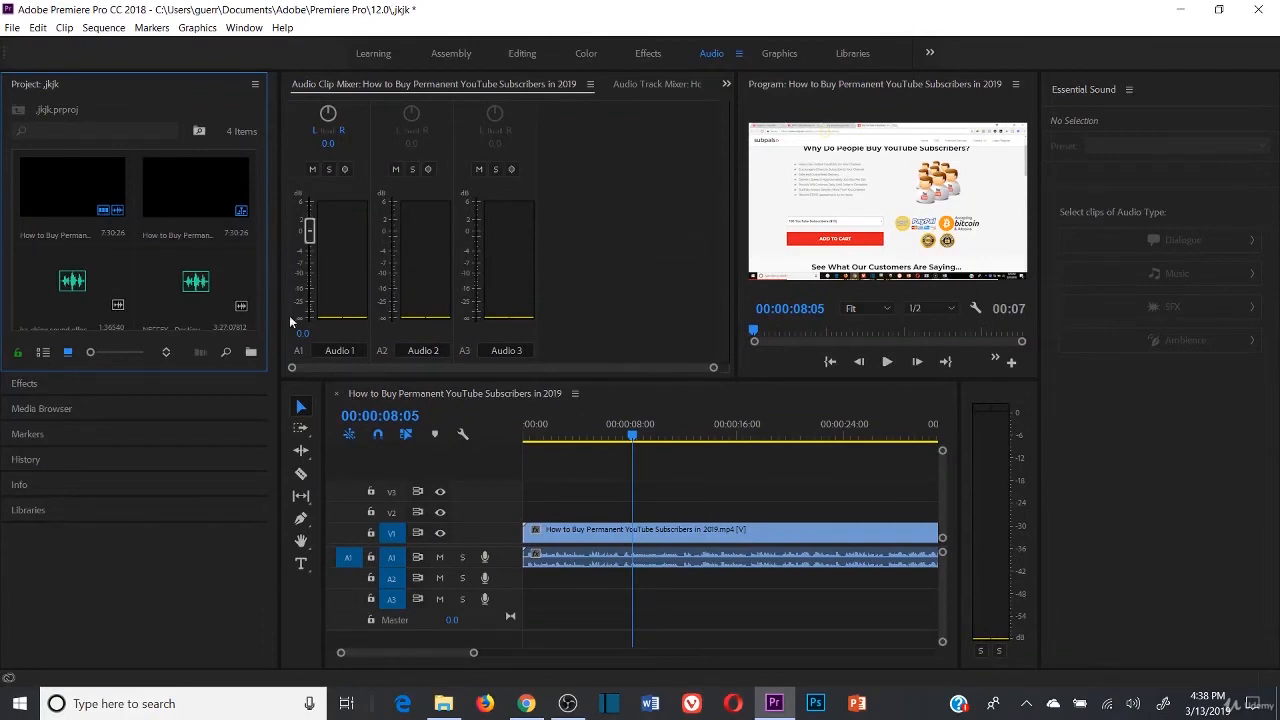
- Place the playhead at 00:00:07:14 and browse the Essential Graphics templates in the Graphics workspace
{"action": "left_click", "coordinate": [588, 428]}
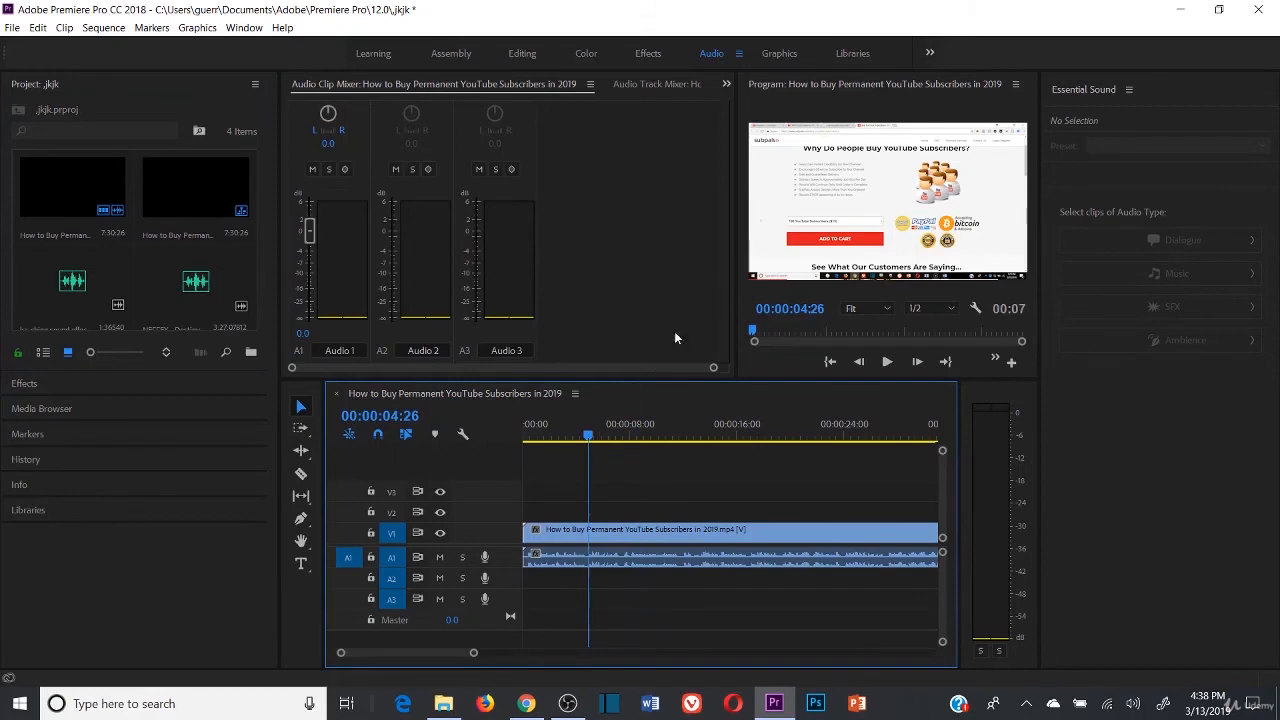
{"action": "left_click", "coordinate": [622, 433]}
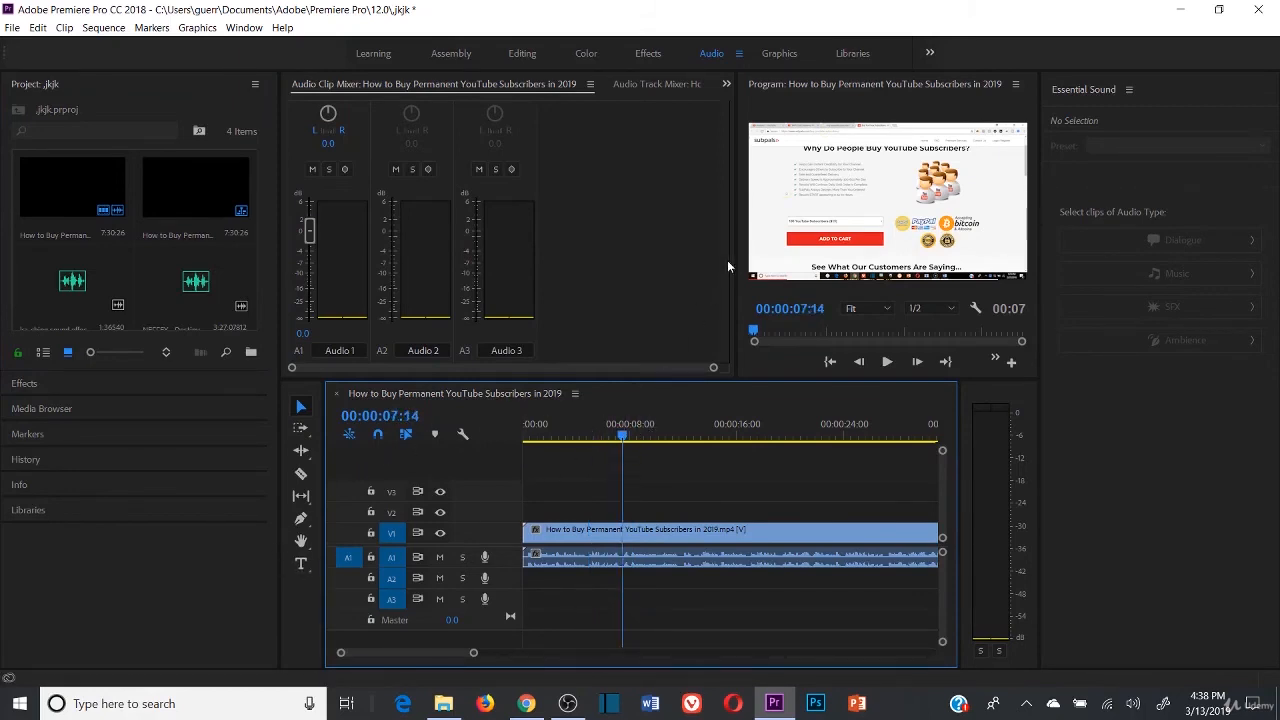
{"action": "left_click", "coordinate": [775, 55]}
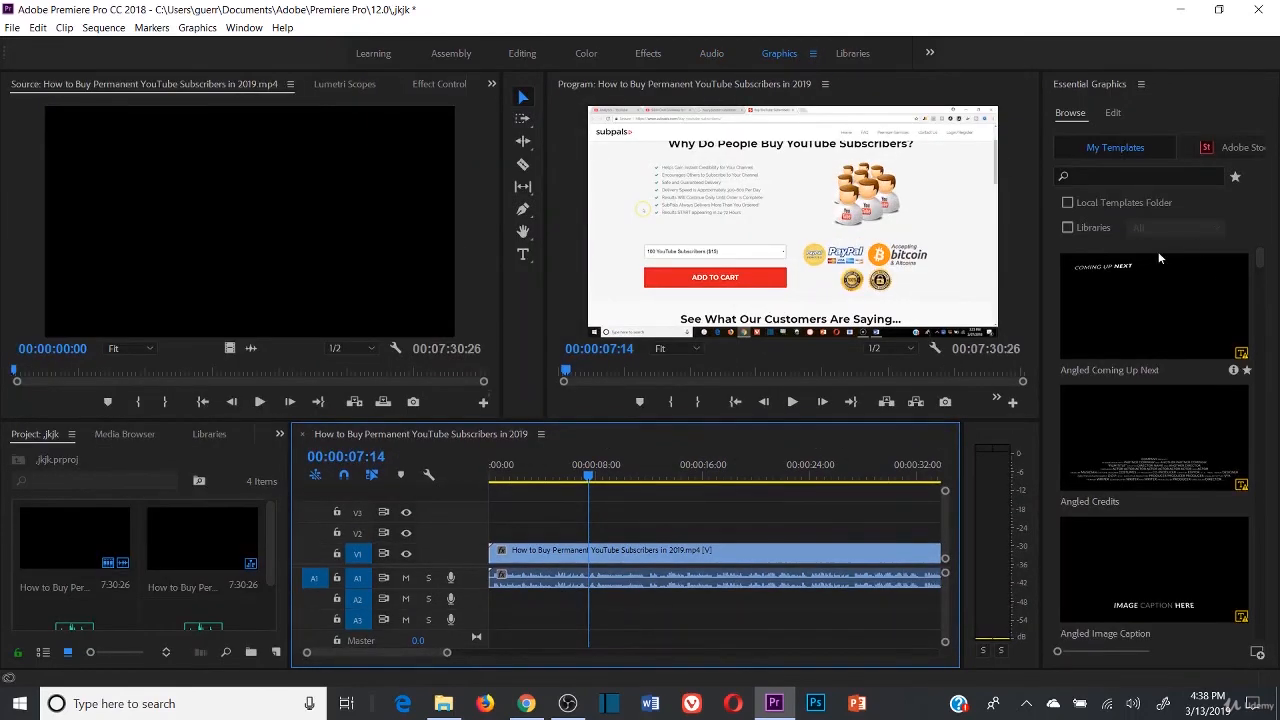
{"action": "scroll", "coordinate": [1170, 300], "scroll_direction": "down", "scroll_amount": 3}
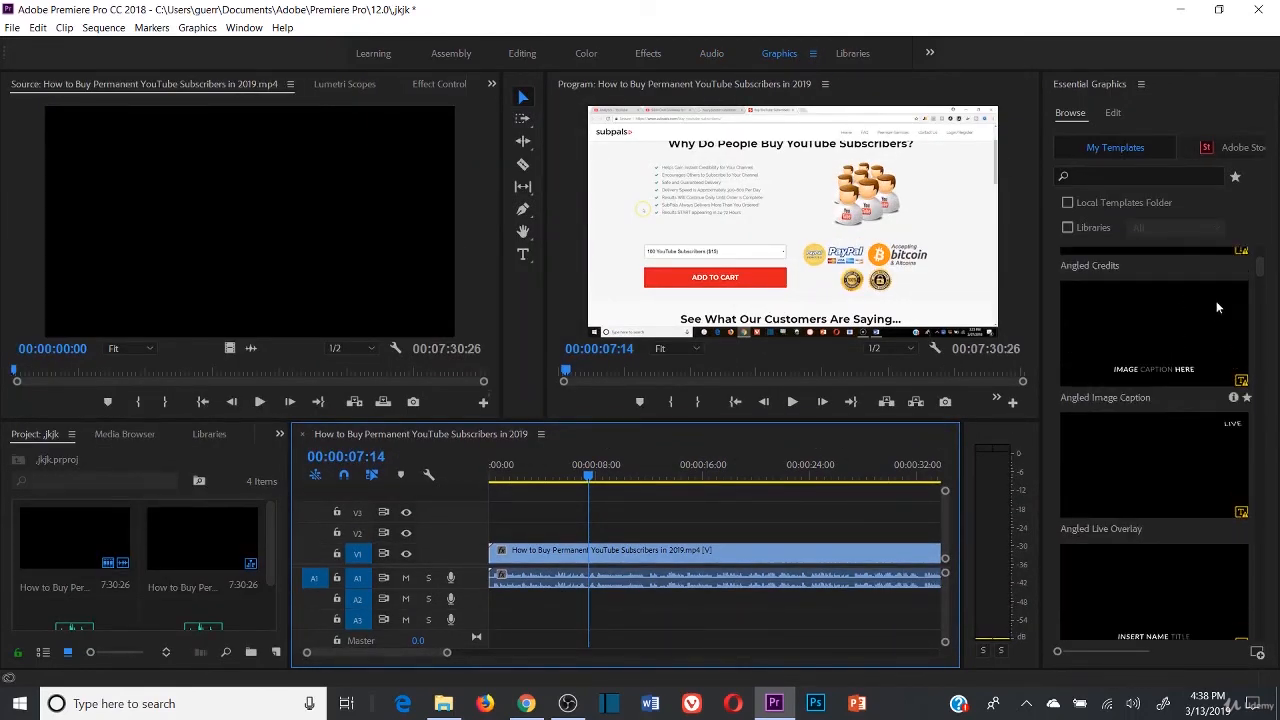
{"action": "left_click_drag", "start_coordinate": [1262, 275], "coordinate": [1264, 340]}
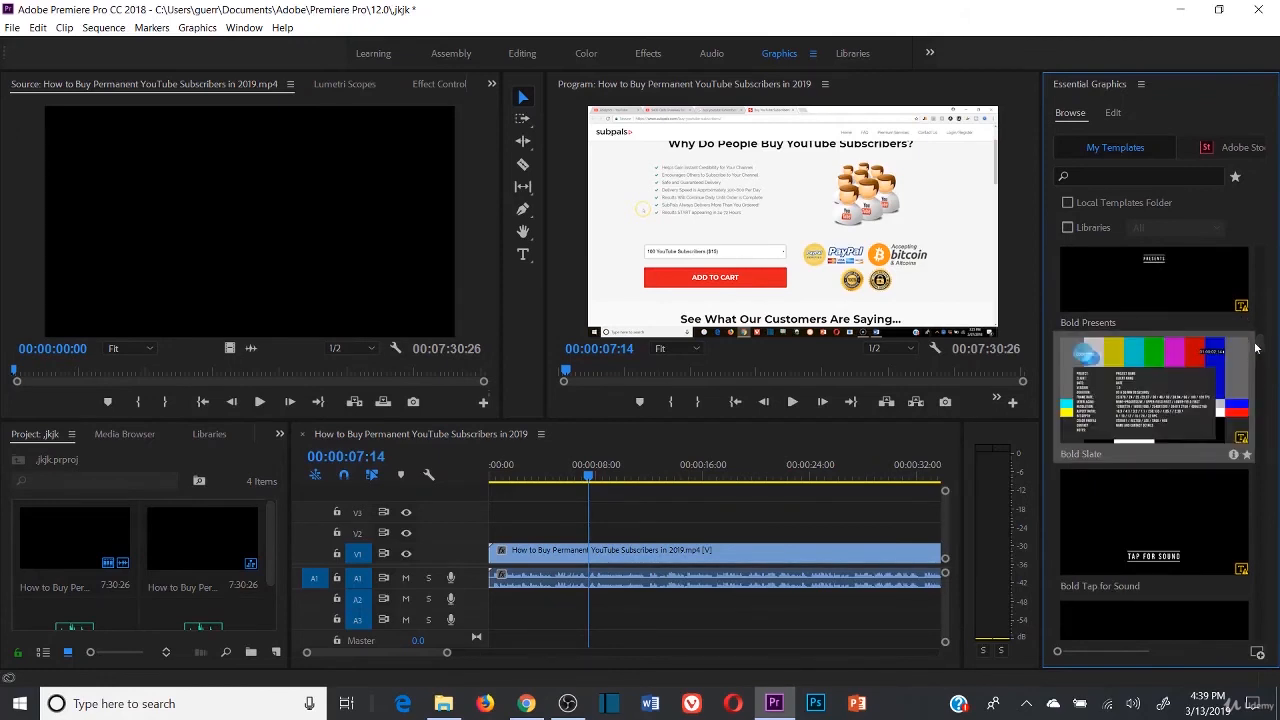
{"action": "left_click_drag", "start_coordinate": [1263, 345], "coordinate": [1262, 394]}
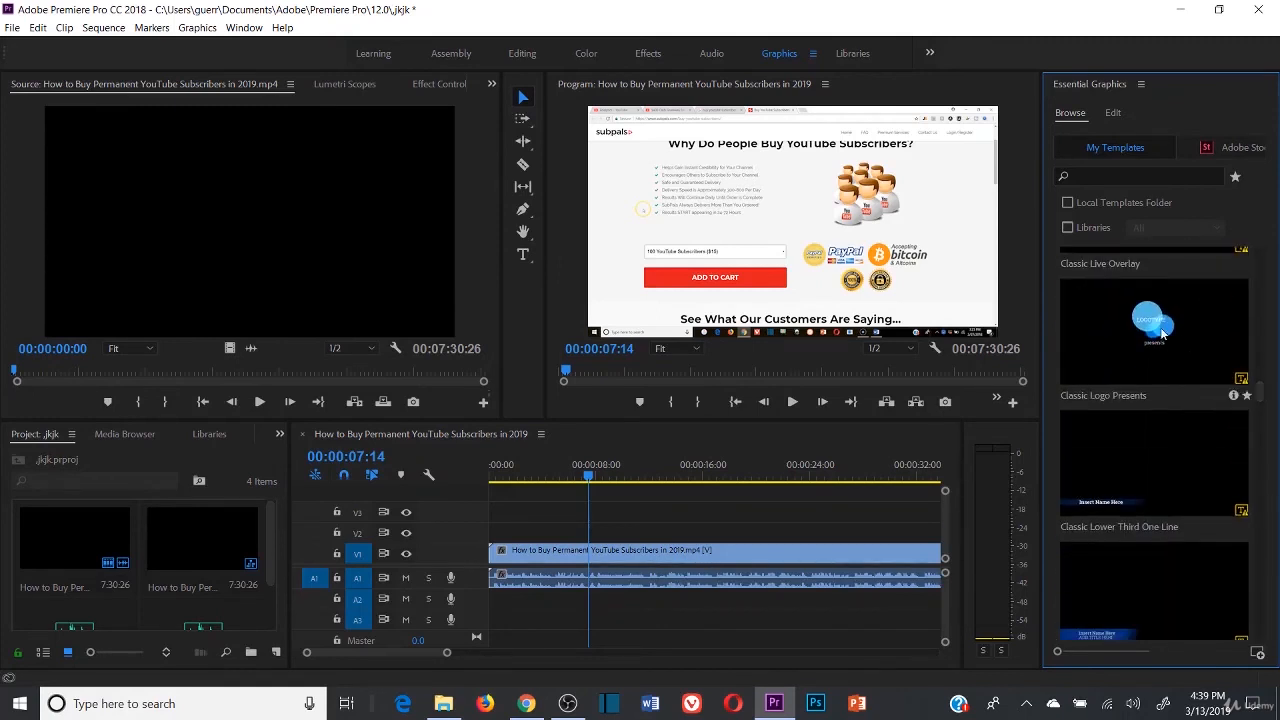
- Add the Classic Logo Presents template to V2 at 00:00:07:14, accept the font substitution and preview it at 00:00:08:07
{"action": "mouse_move", "coordinate": [1150, 322]}
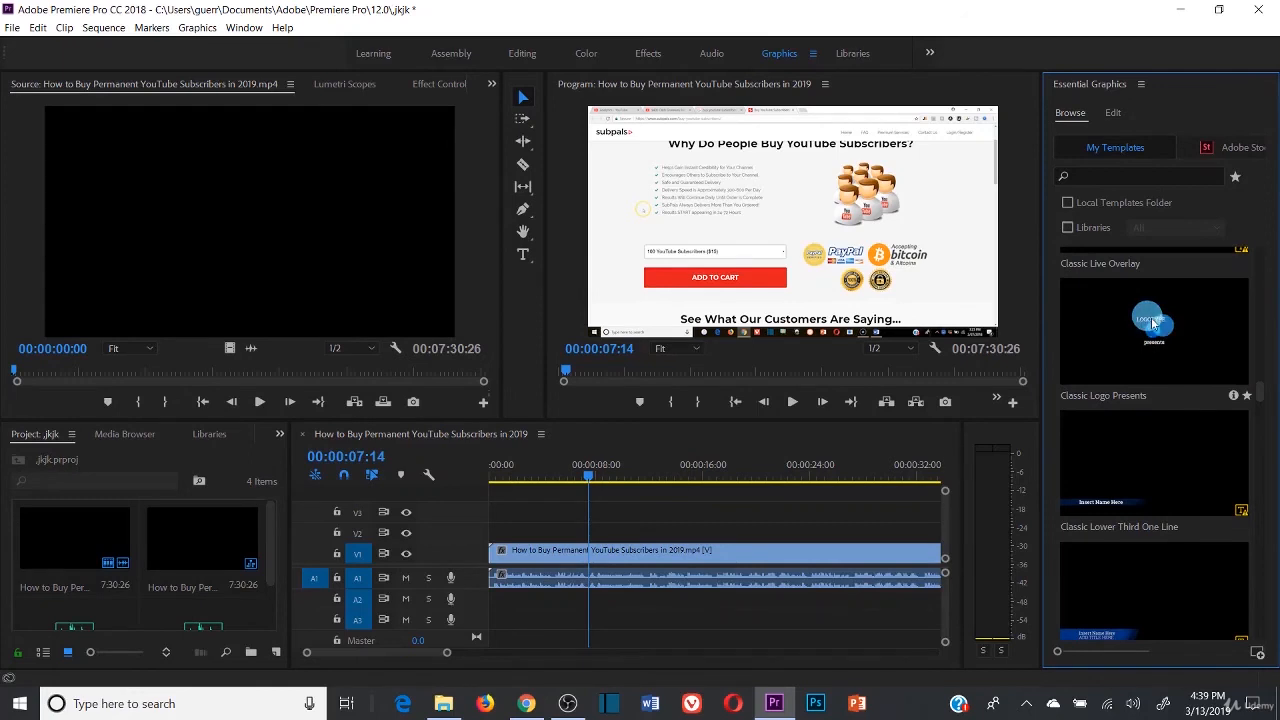
{"action": "left_click_drag", "start_coordinate": [1150, 322], "coordinate": [607, 532]}
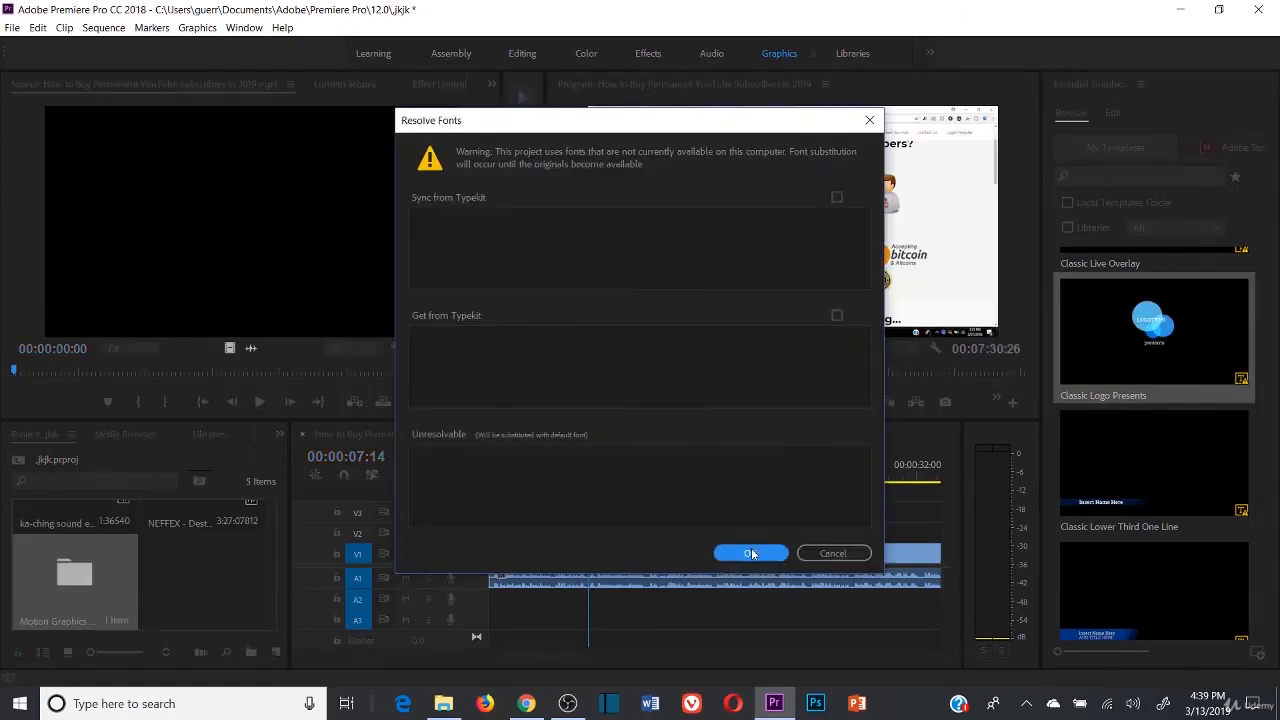
{"action": "left_click", "coordinate": [751, 553]}
{"action": "left_click", "coordinate": [600, 476]}
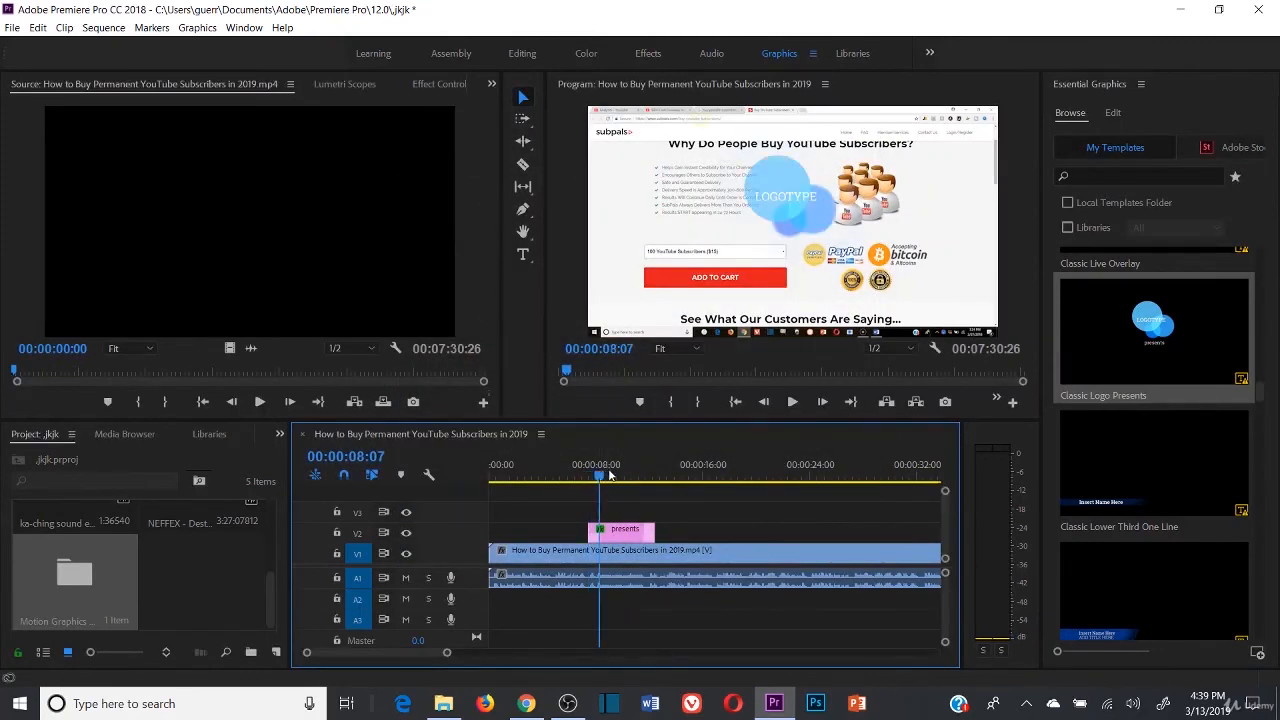
- Delete the logo artwork from the added graphic and ripple-delete the graphic clip from V2
{"action": "left_click", "coordinate": [786, 182]}
{"action": "left_click_drag", "start_coordinate": [830, 148], "coordinate": [828, 213]}
{"action": "left_click", "coordinate": [918, 205]}
{"action": "key", "text": "Delete"}
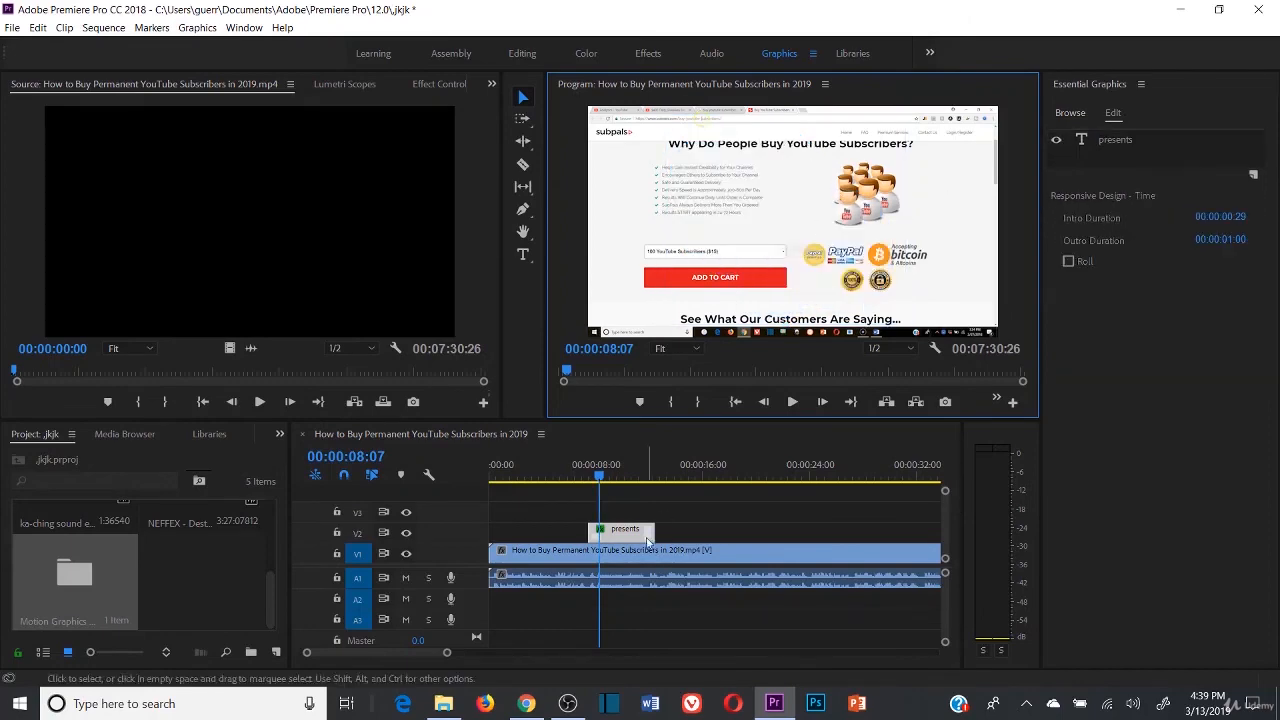
{"action": "right_click", "coordinate": [622, 530]}
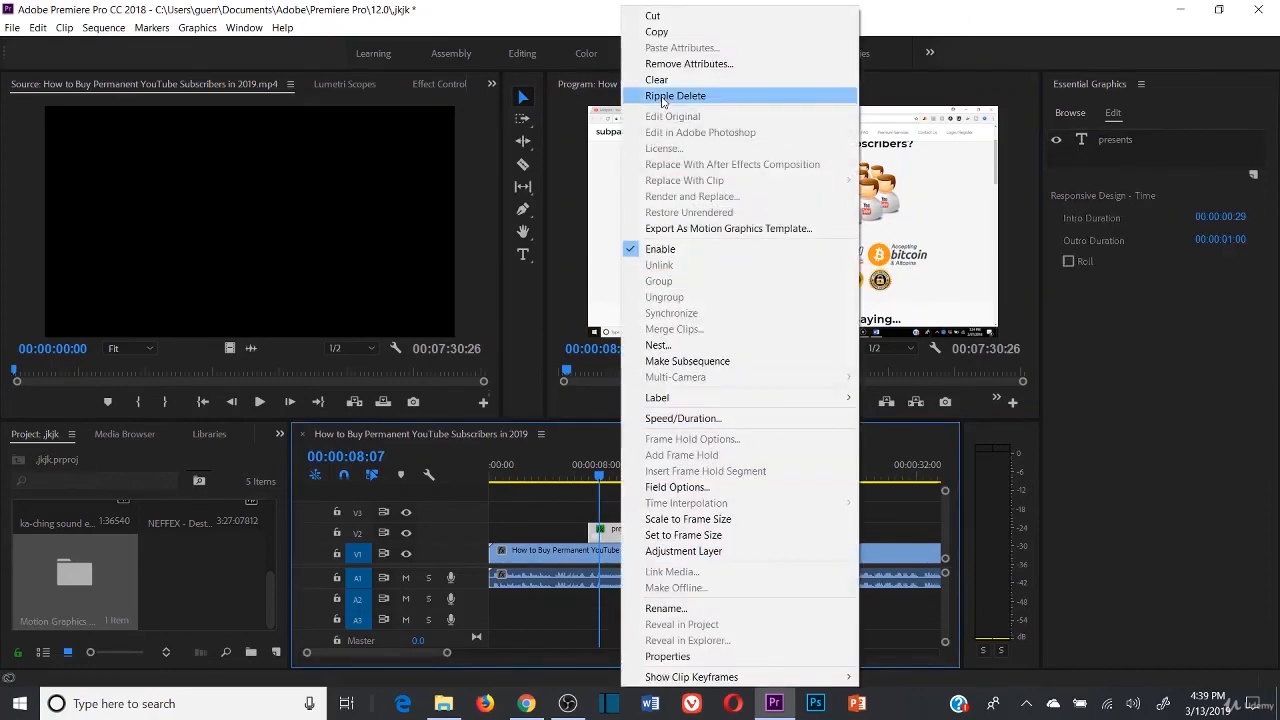
{"action": "left_click", "coordinate": [662, 97]}
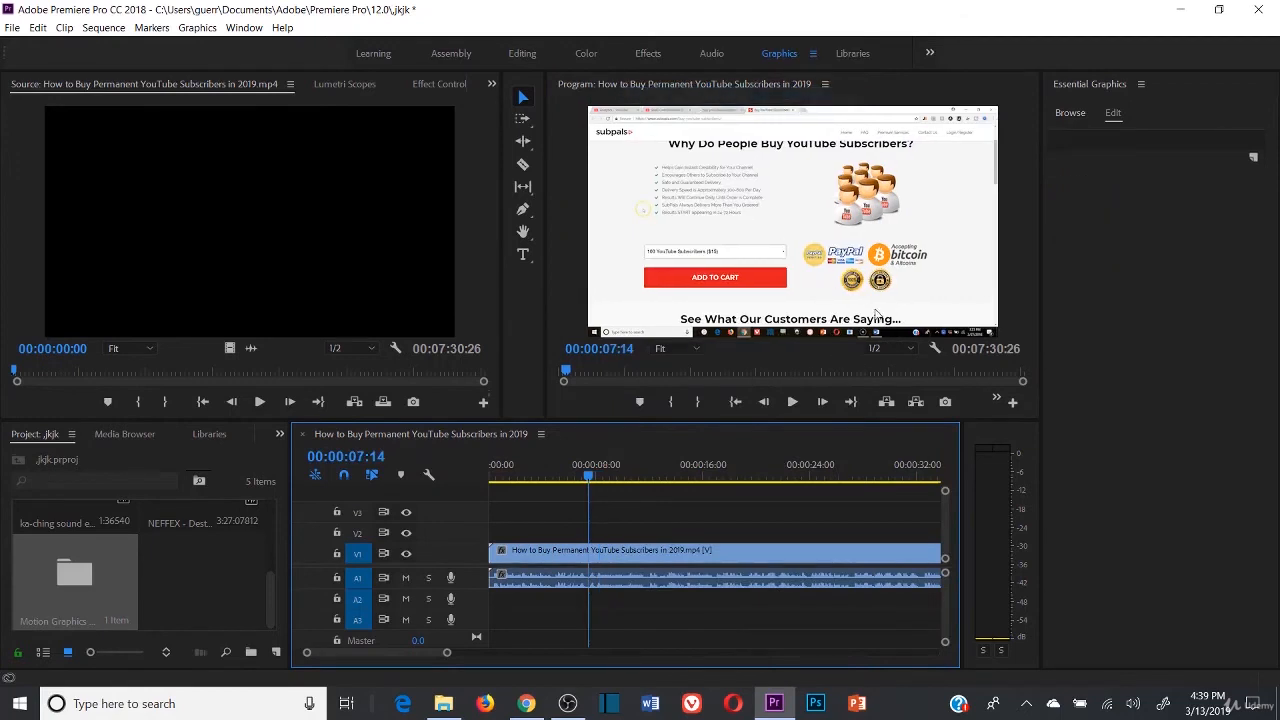
- Return Essential Graphics to template browsing and close its panel
{"action": "left_click", "coordinate": [811, 54]}
{"action": "left_click", "coordinate": [785, 61]}
{"action": "left_click", "coordinate": [1077, 118]}
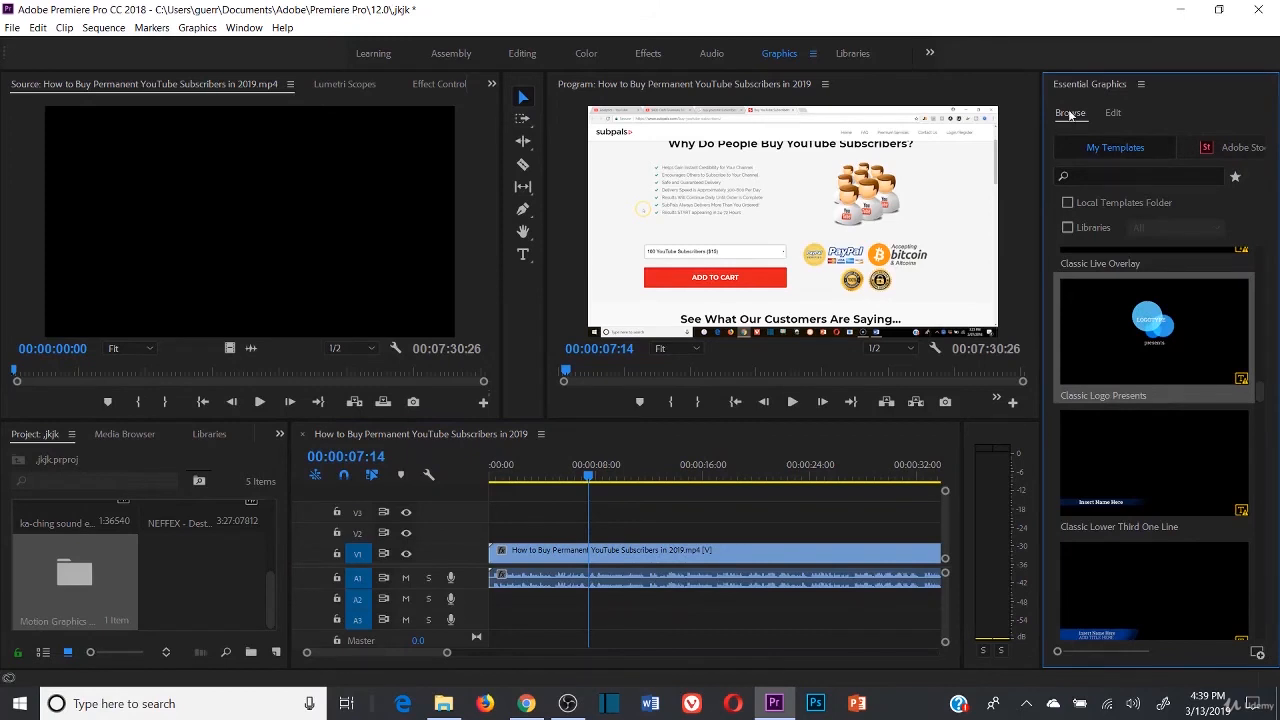
{"action": "left_click", "coordinate": [1140, 86]}
{"action": "left_click", "coordinate": [1071, 89]}
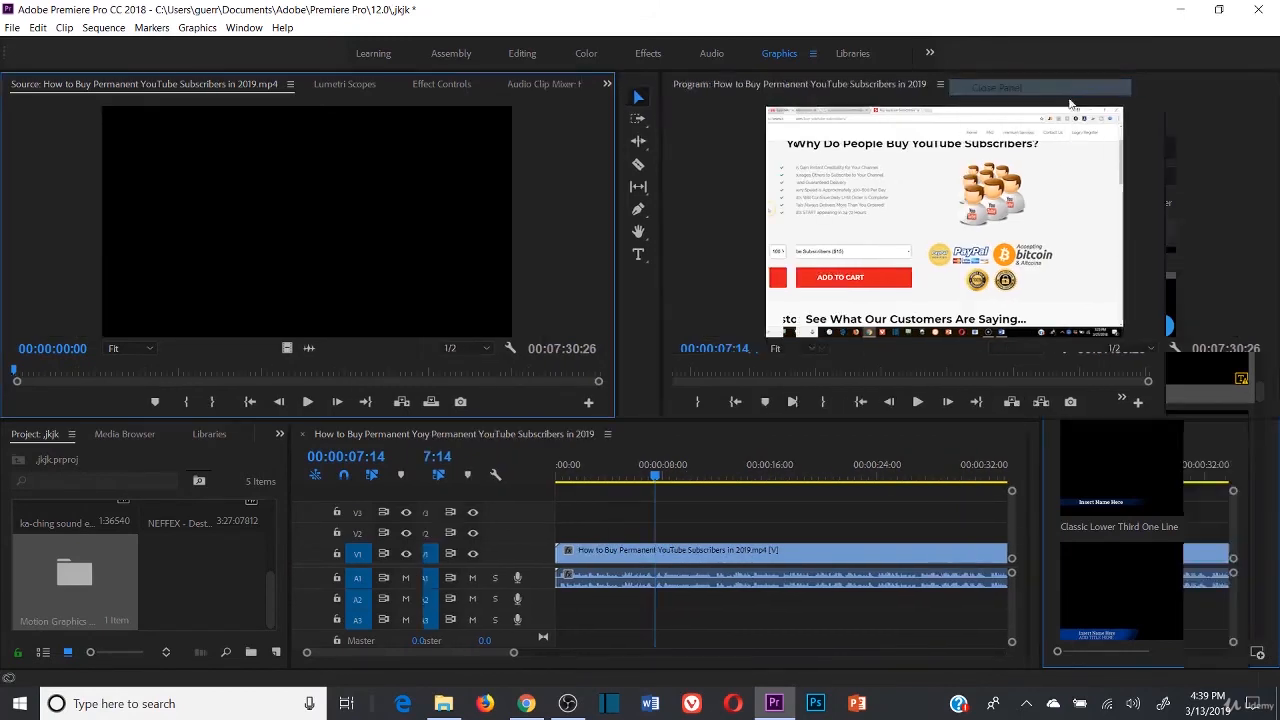
- Reset the Graphics workspace to its saved layout and browse the template list again
{"action": "left_click", "coordinate": [812, 56]}
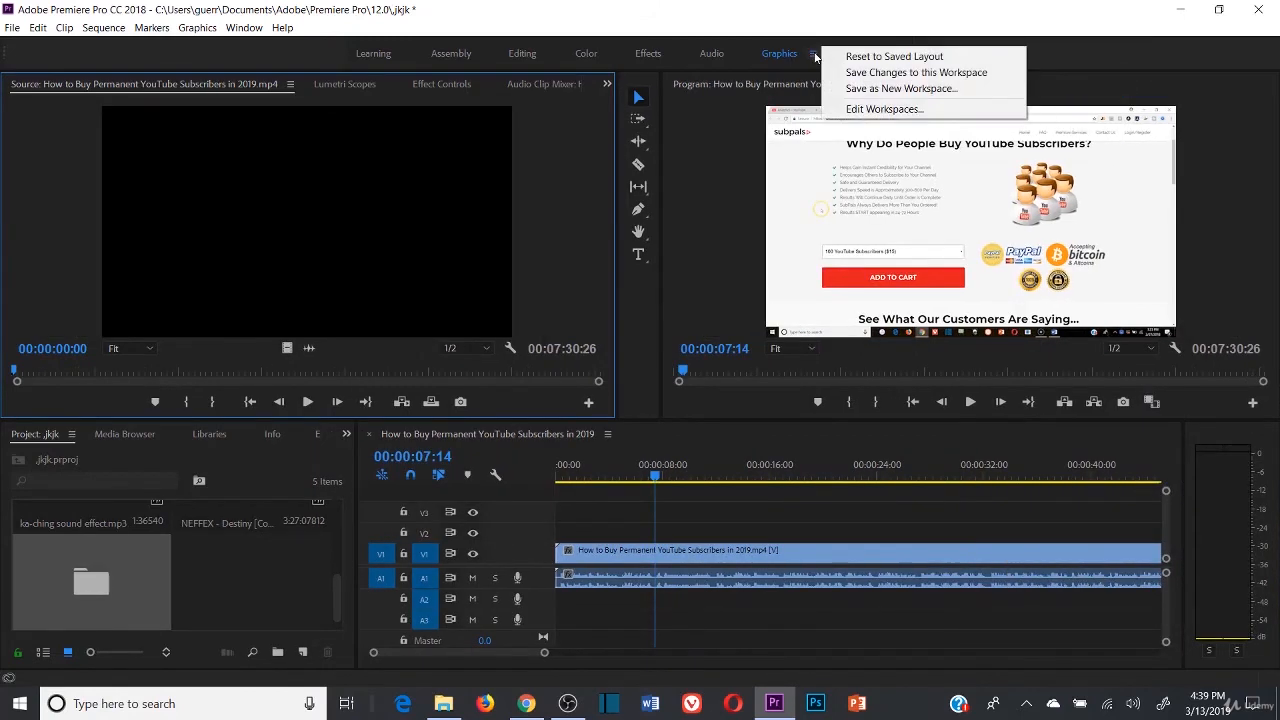
{"action": "left_click", "coordinate": [792, 60]}
{"action": "left_click", "coordinate": [770, 61]}
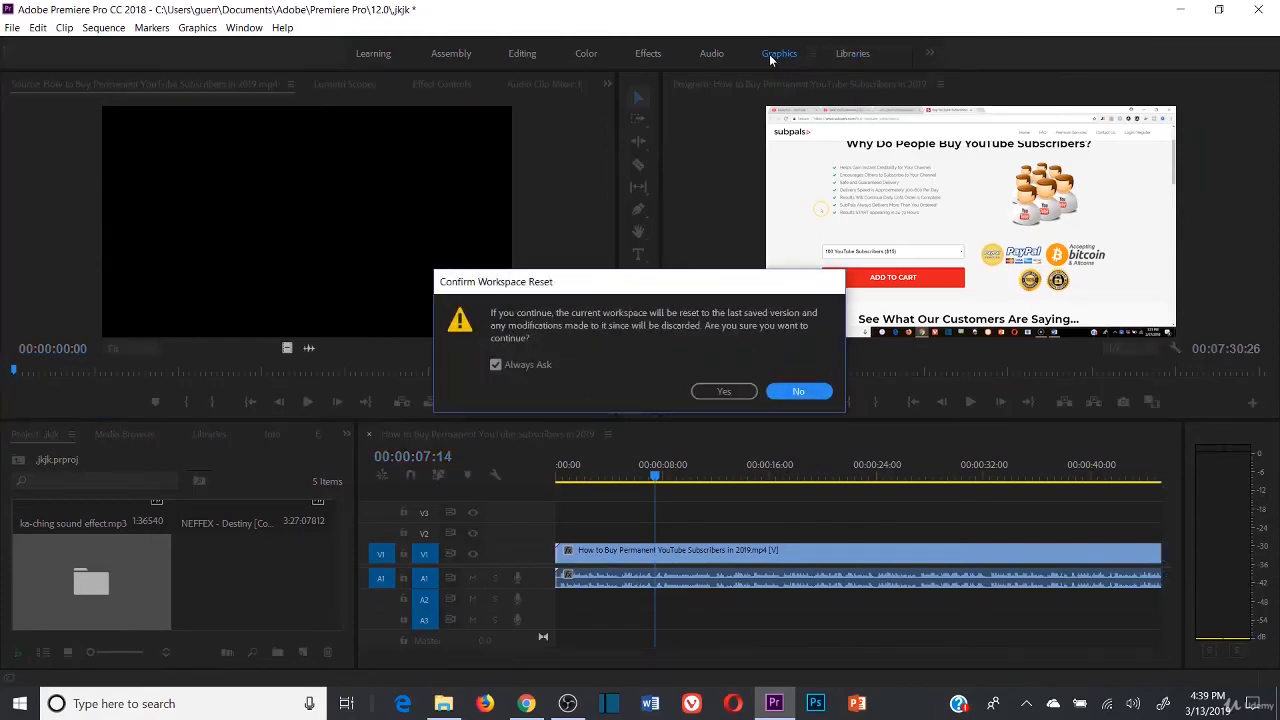
{"action": "left_click", "coordinate": [722, 391]}
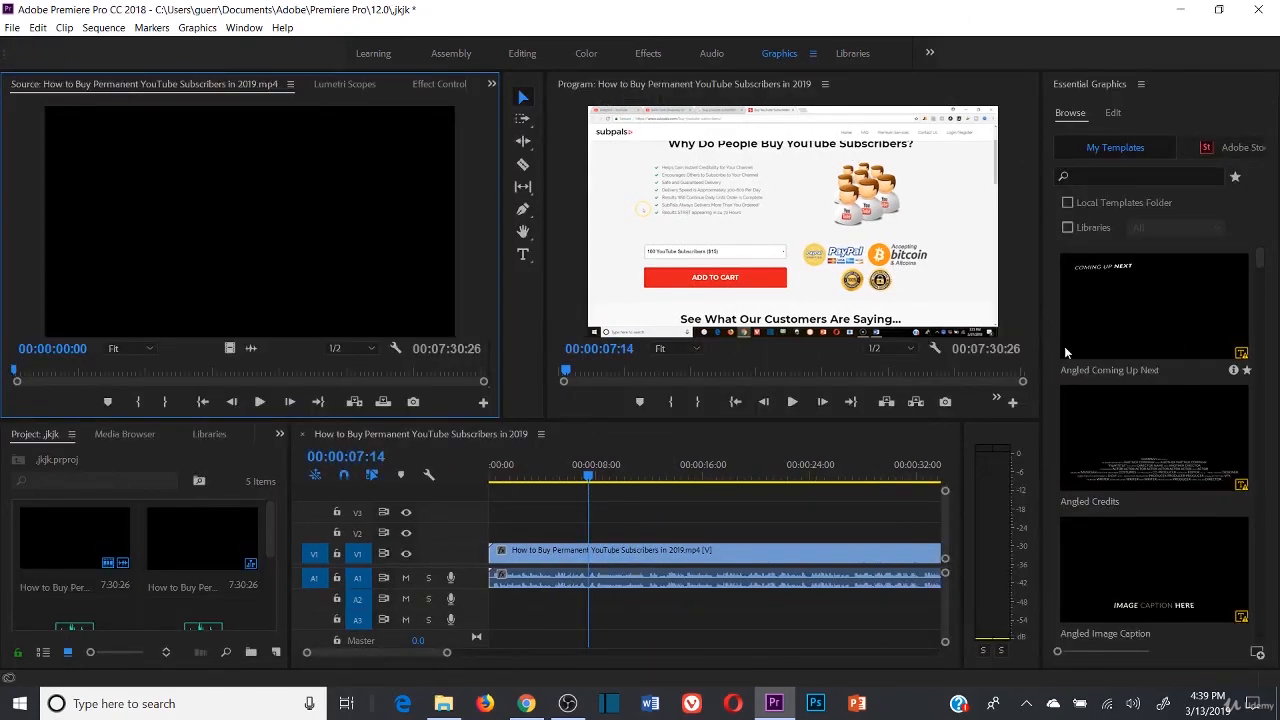
{"action": "scroll", "coordinate": [1120, 500], "scroll_direction": "down", "scroll_amount": 2}
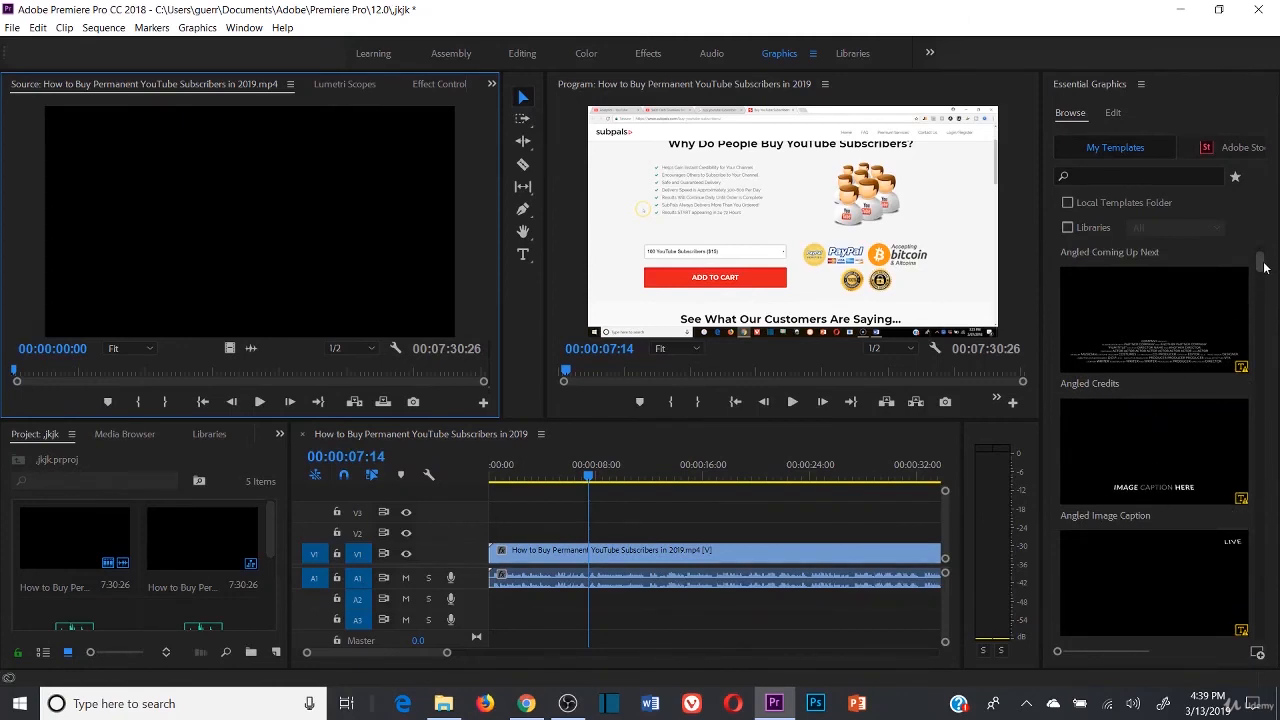
- Add the Basic Lower Third template to V2 at 00:00:07:14 and accept the font substitution
{"action": "mouse_move", "coordinate": [1259, 262]}
{"action": "left_mouse_down"}
{"action": "mouse_move", "coordinate": [1259, 282]}
{"action": "mouse_move", "coordinate": [1259, 262]}
{"action": "left_mouse_up"}
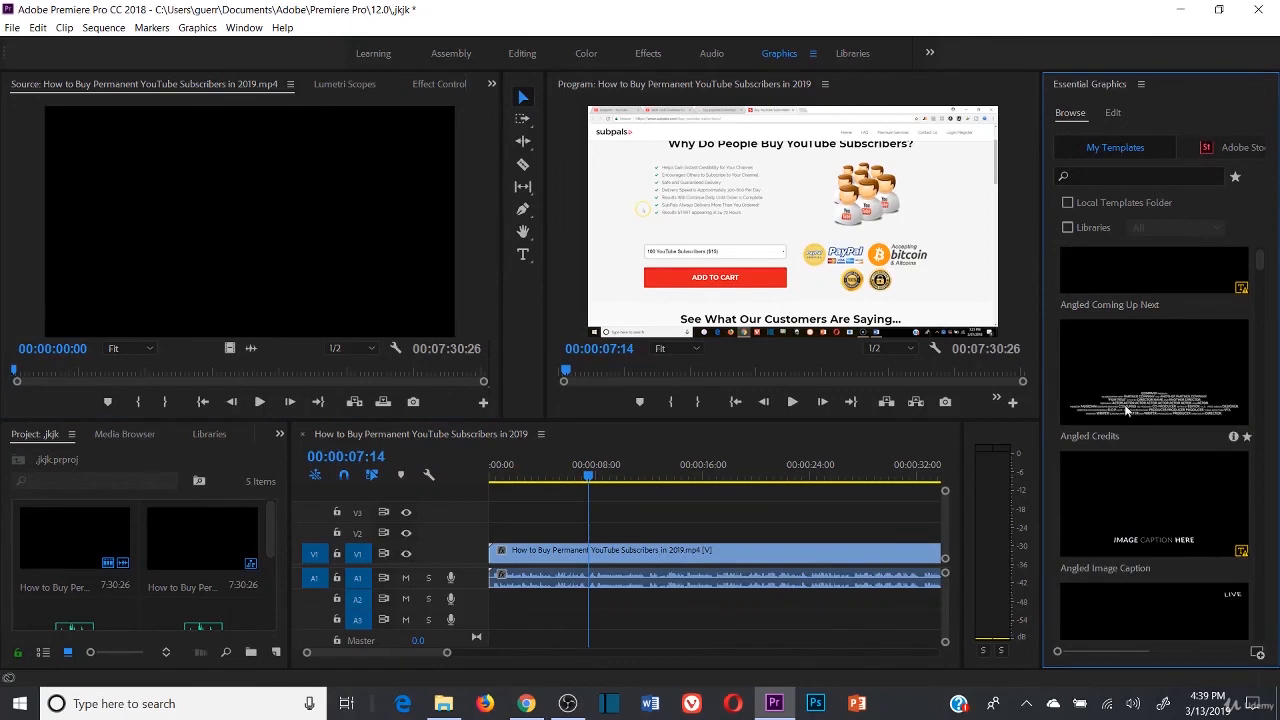
{"action": "left_click_drag", "start_coordinate": [1261, 265], "coordinate": [1262, 297]}
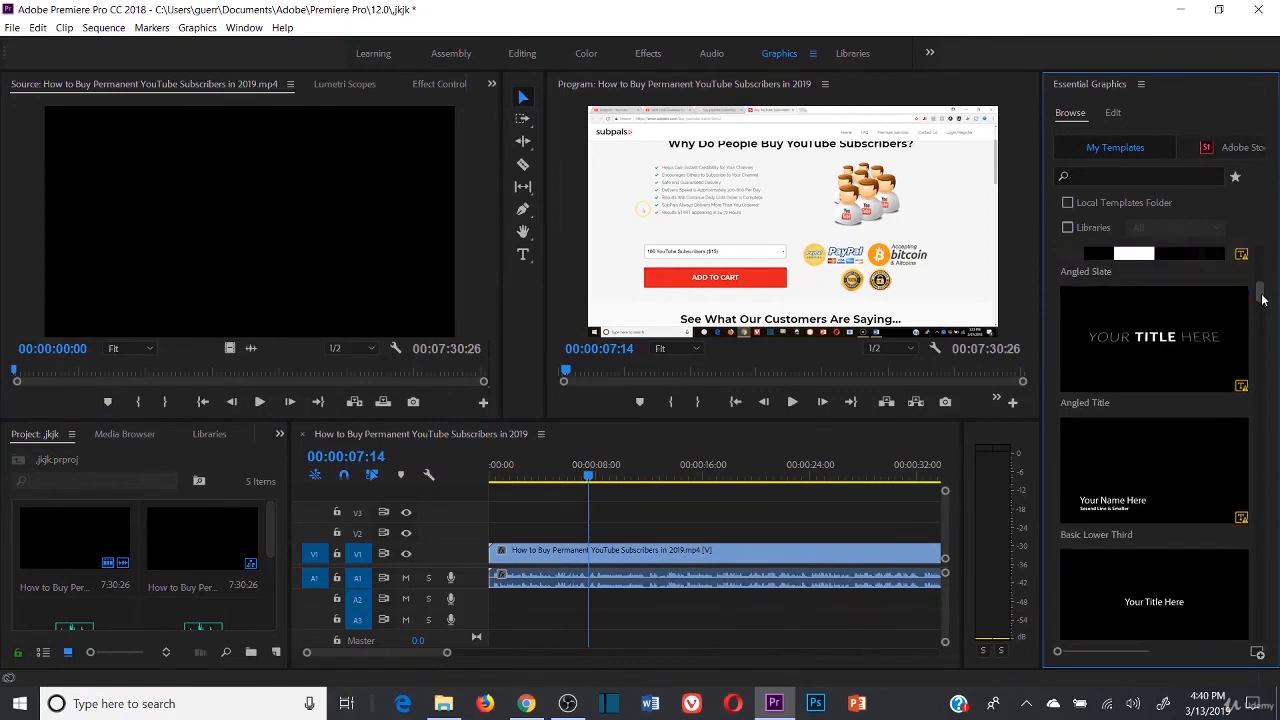
{"action": "scroll", "coordinate": [1260, 294], "scroll_direction": "down", "scroll_amount": 3}
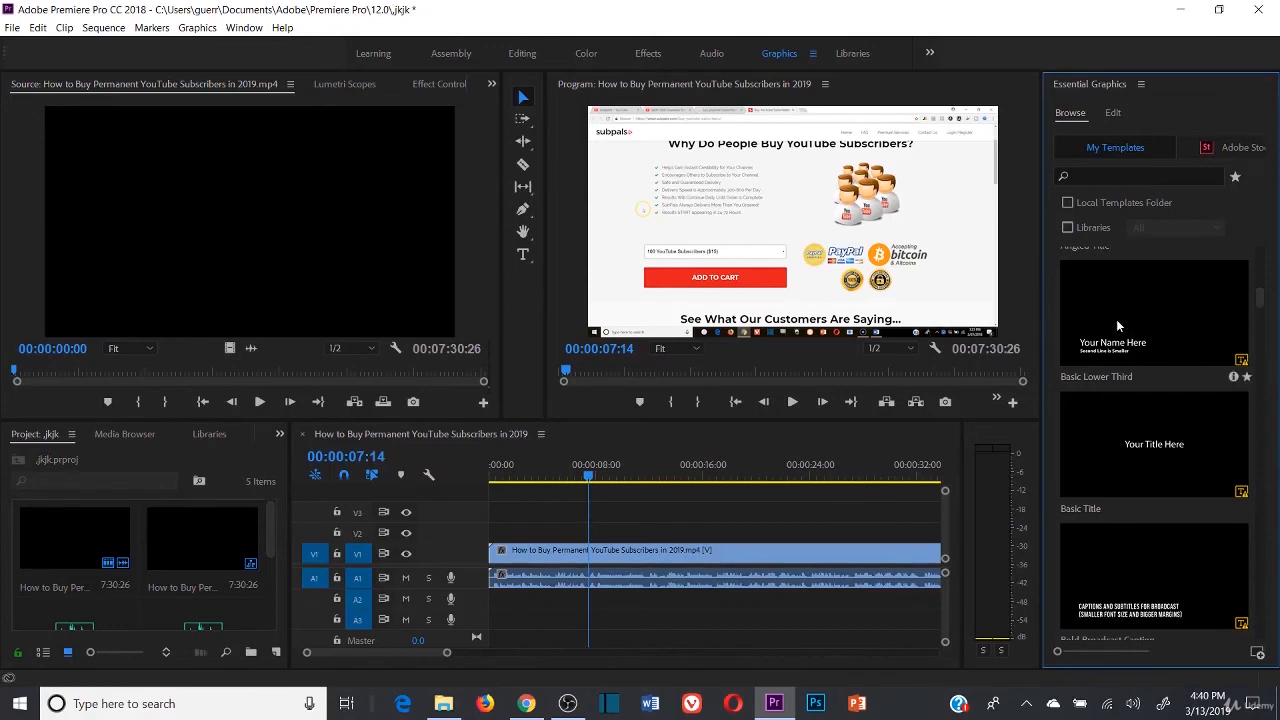
{"action": "left_click_drag", "start_coordinate": [1127, 342], "coordinate": [620, 530]}
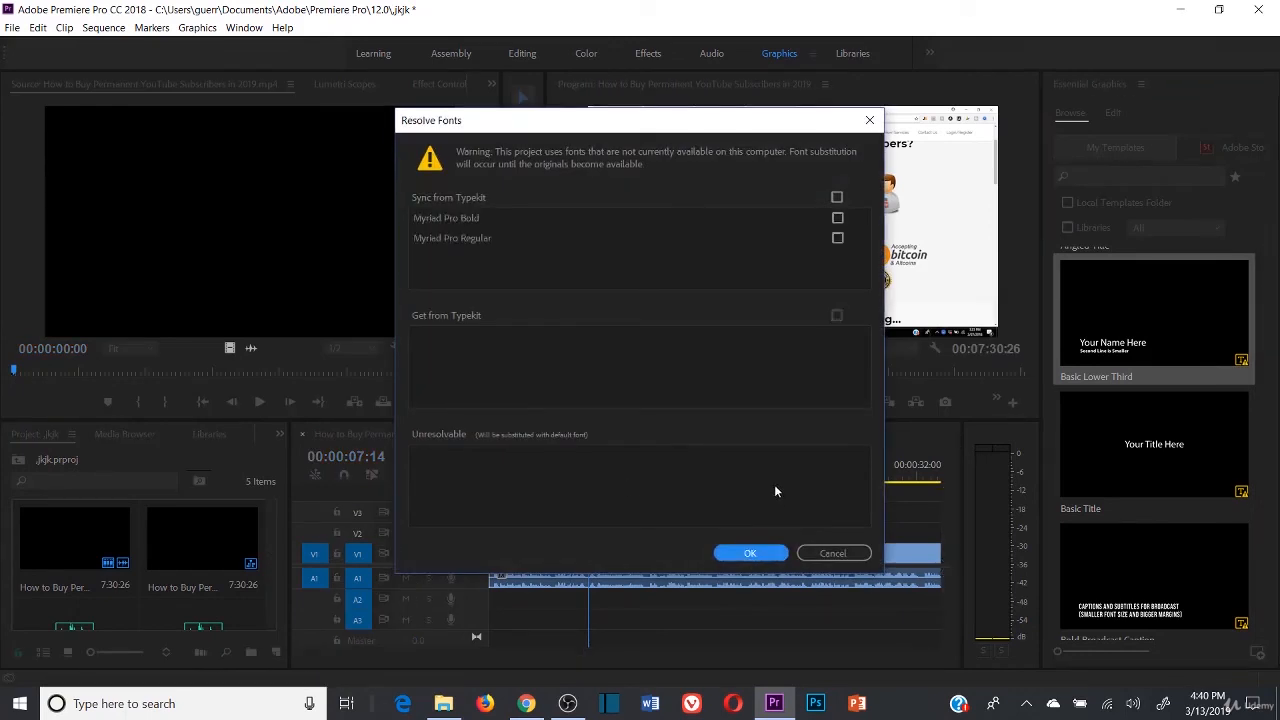
{"action": "left_click", "coordinate": [751, 553]}
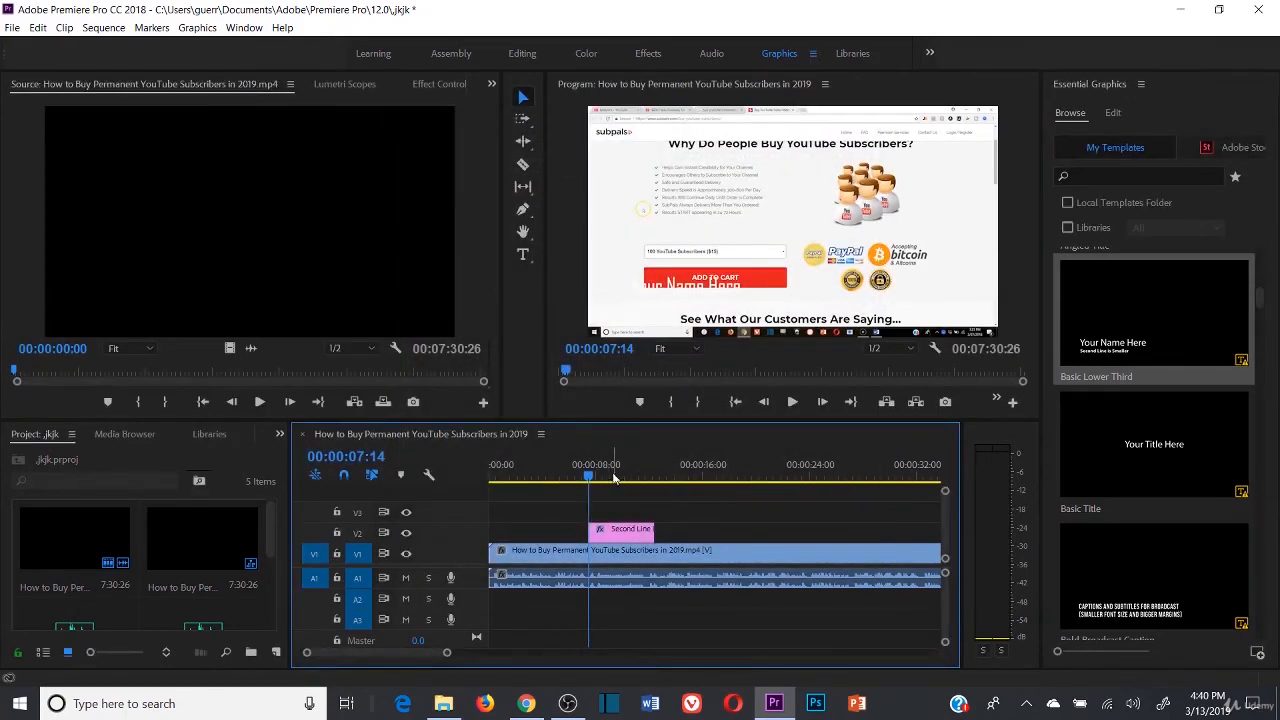
- At 00:00:09:05, replace the lower third's name placeholder with the presenter's full name and select that text layer with the Selection tool
{"action": "double_click", "coordinate": [686, 287]}
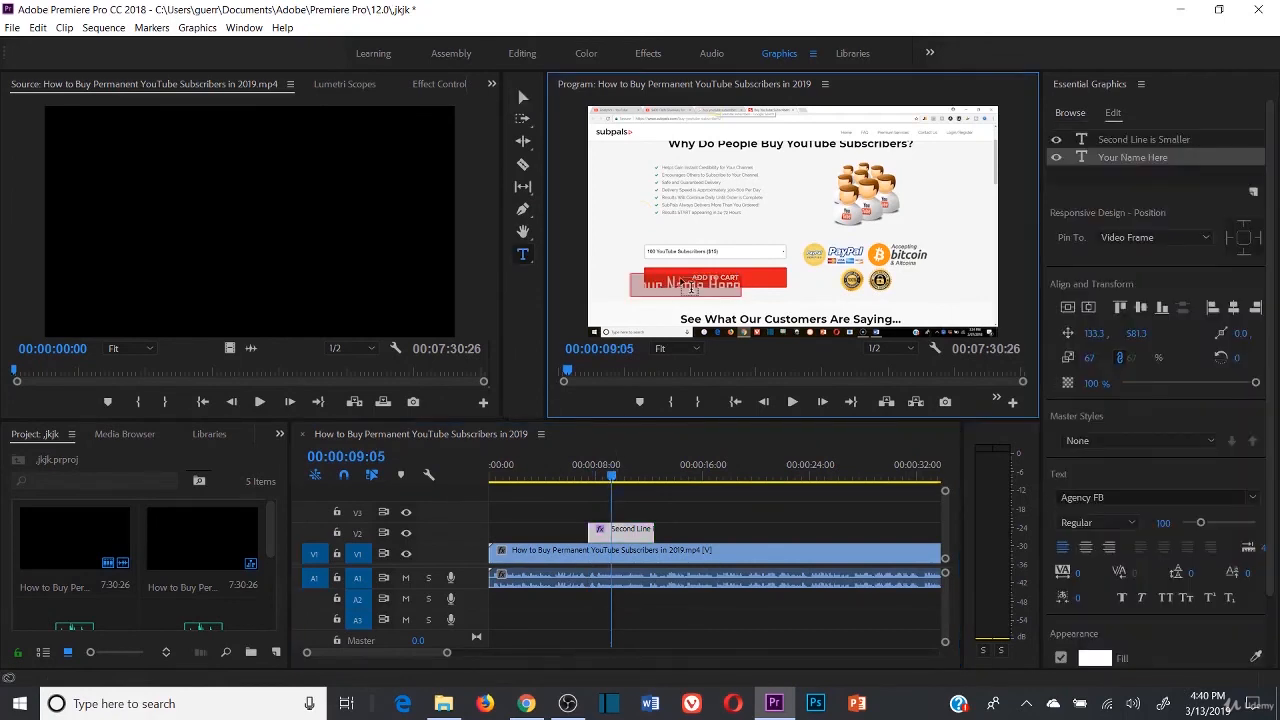
{"action": "type", "text": "Bryan G"}
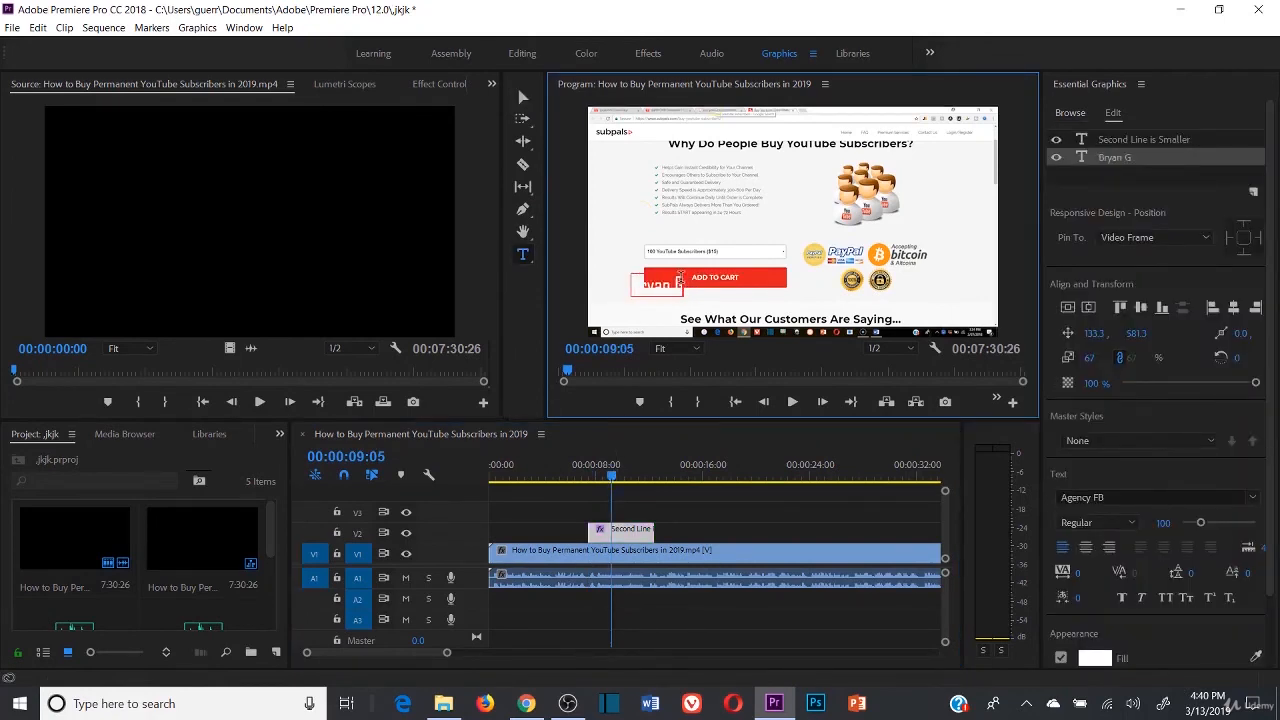
{"action": "type", "text": "uerra"}
{"action": "left_click", "coordinate": [644, 322]}
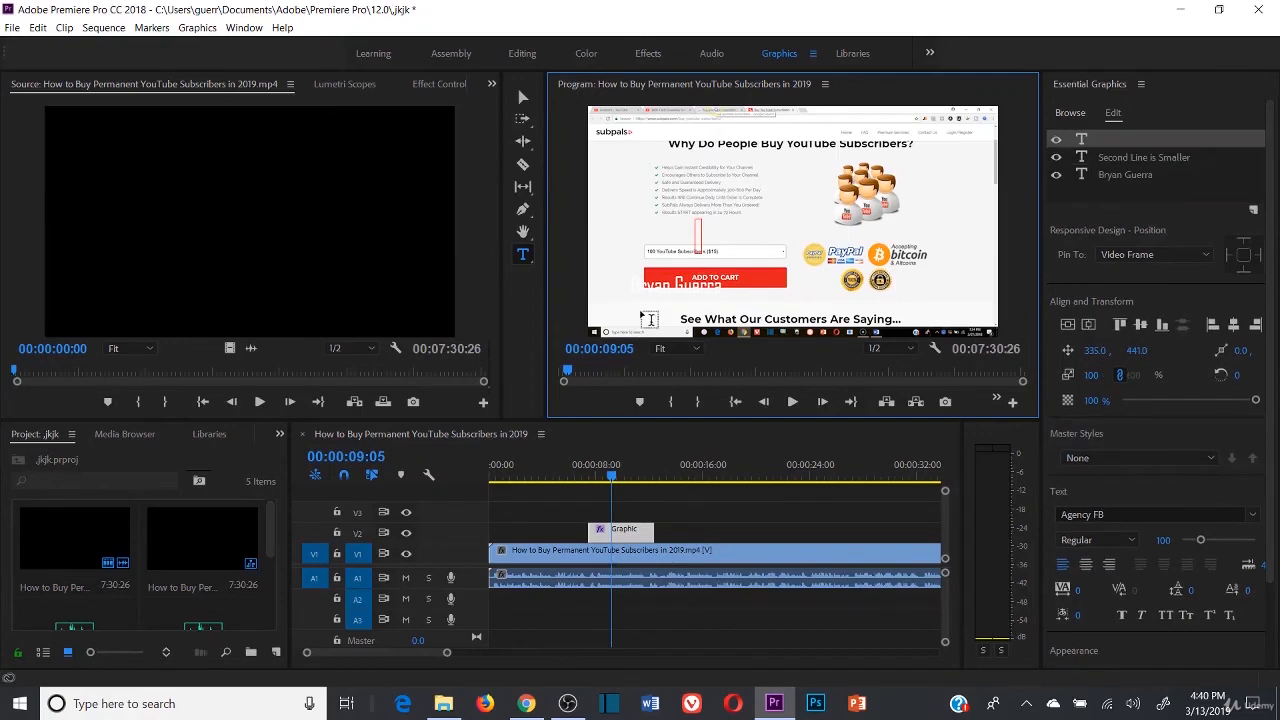
{"action": "left_click", "coordinate": [640, 285]}
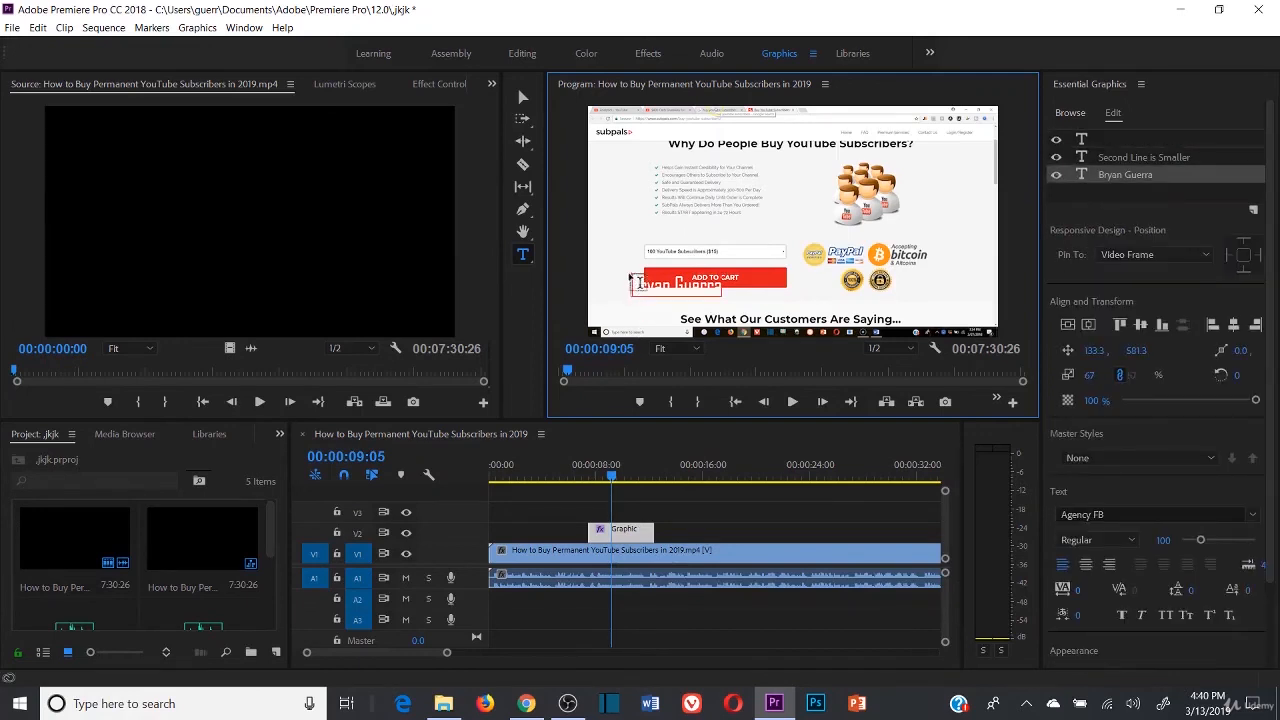
{"action": "left_click", "coordinate": [523, 97]}
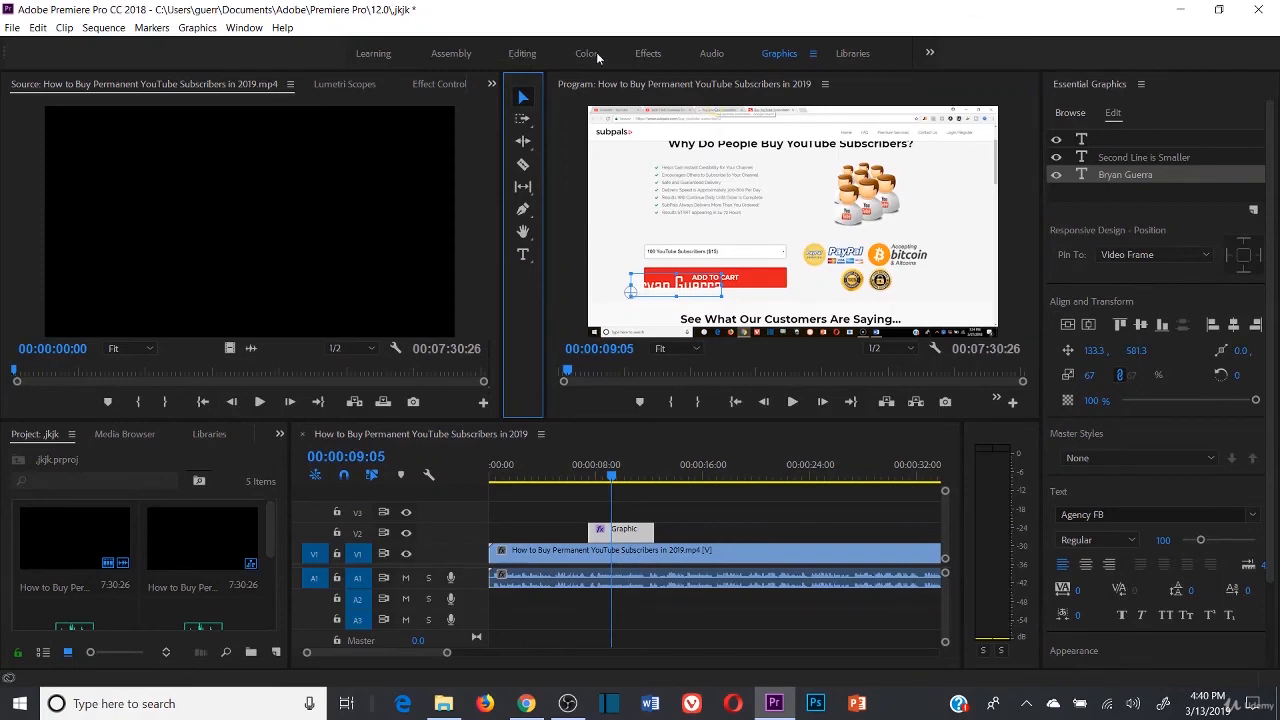
- Switch to the Effects workspace, centre-align the name text and move it beside the payment logos, at about 555, 480
{"action": "left_click", "coordinate": [652, 60]}
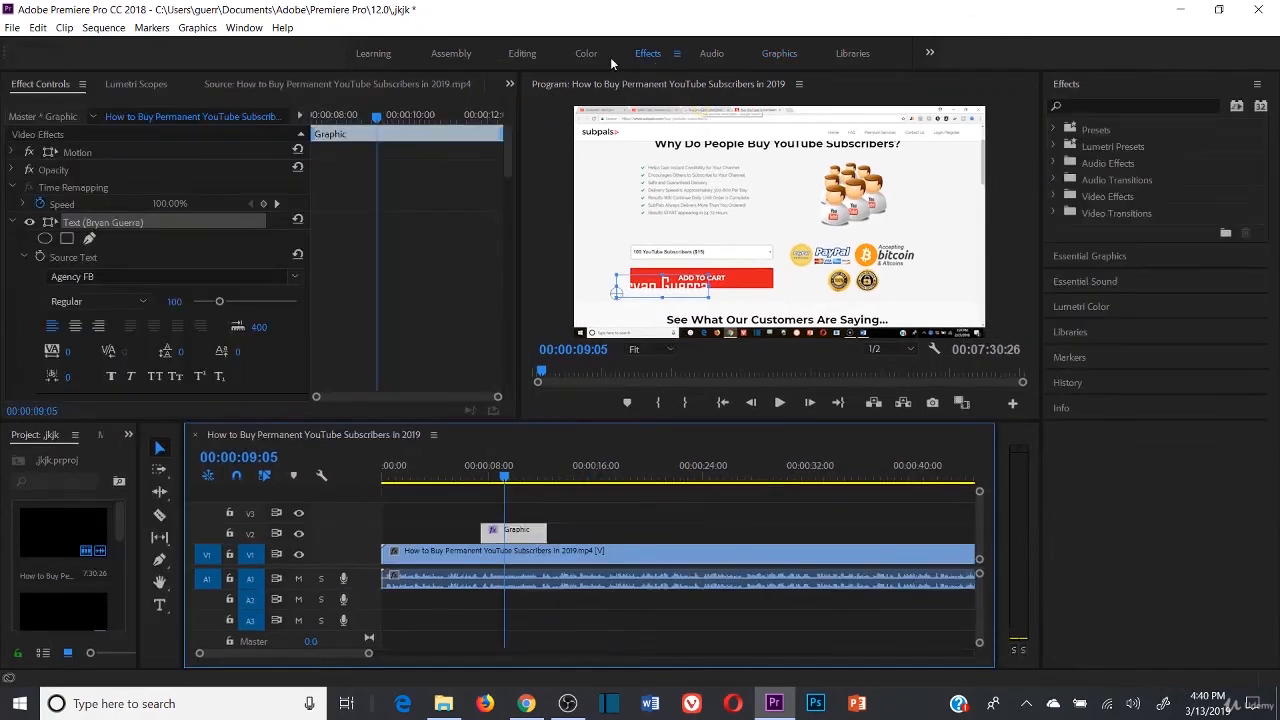
{"action": "left_click", "coordinate": [75, 326]}
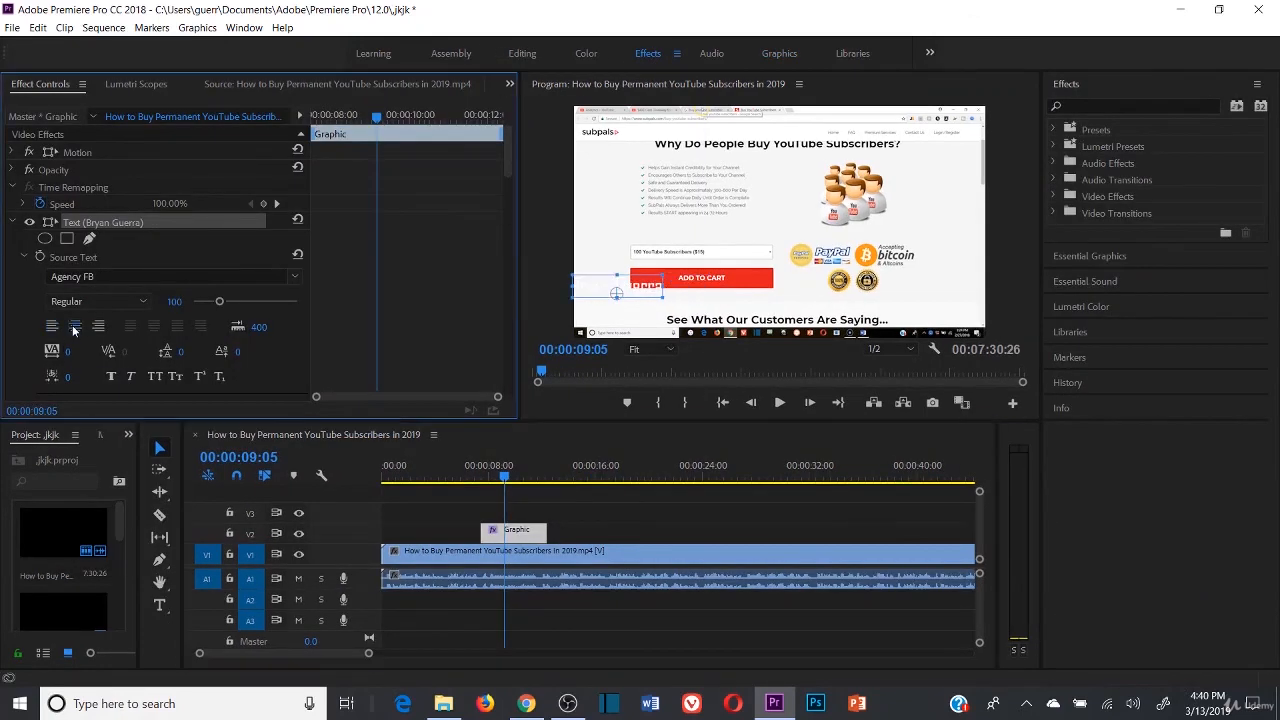
{"action": "left_click_drag", "start_coordinate": [612, 292], "coordinate": [750, 258]}
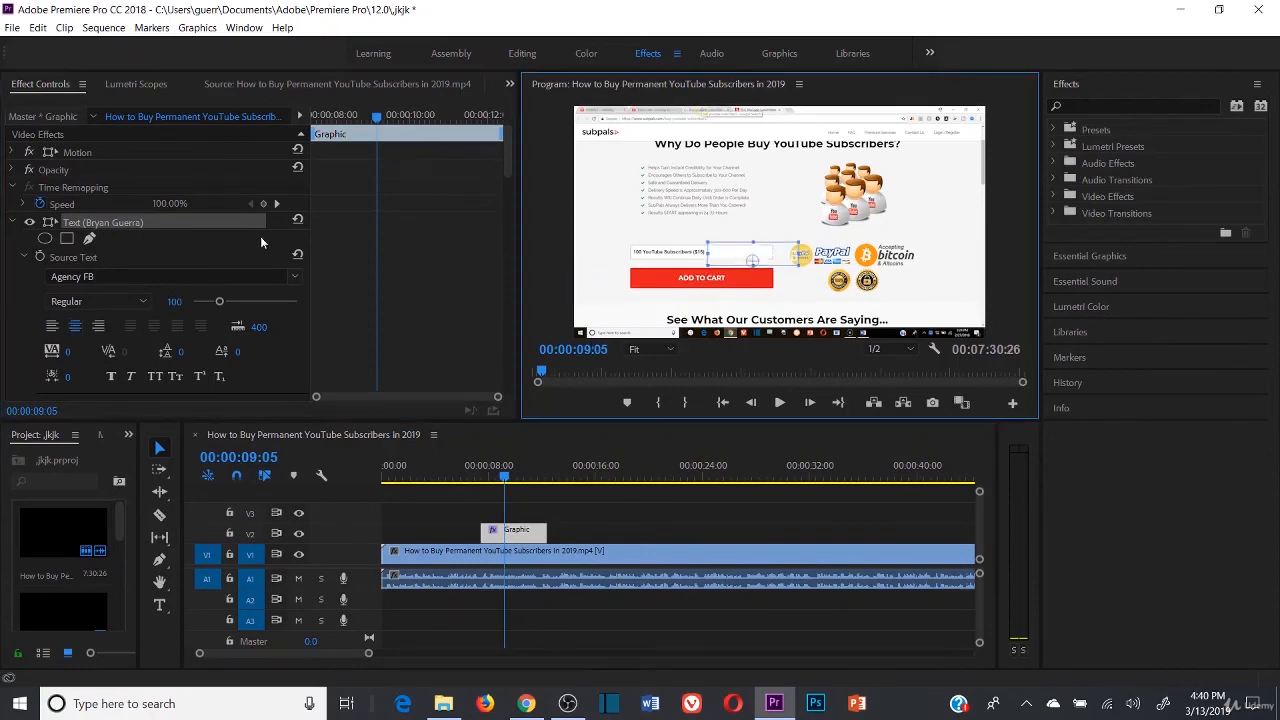
- Change the name text's fill to dark red and enlarge the text to a scale of about 220
{"action": "scroll", "coordinate": [277, 345], "scroll_direction": "down", "scroll_amount": 3}
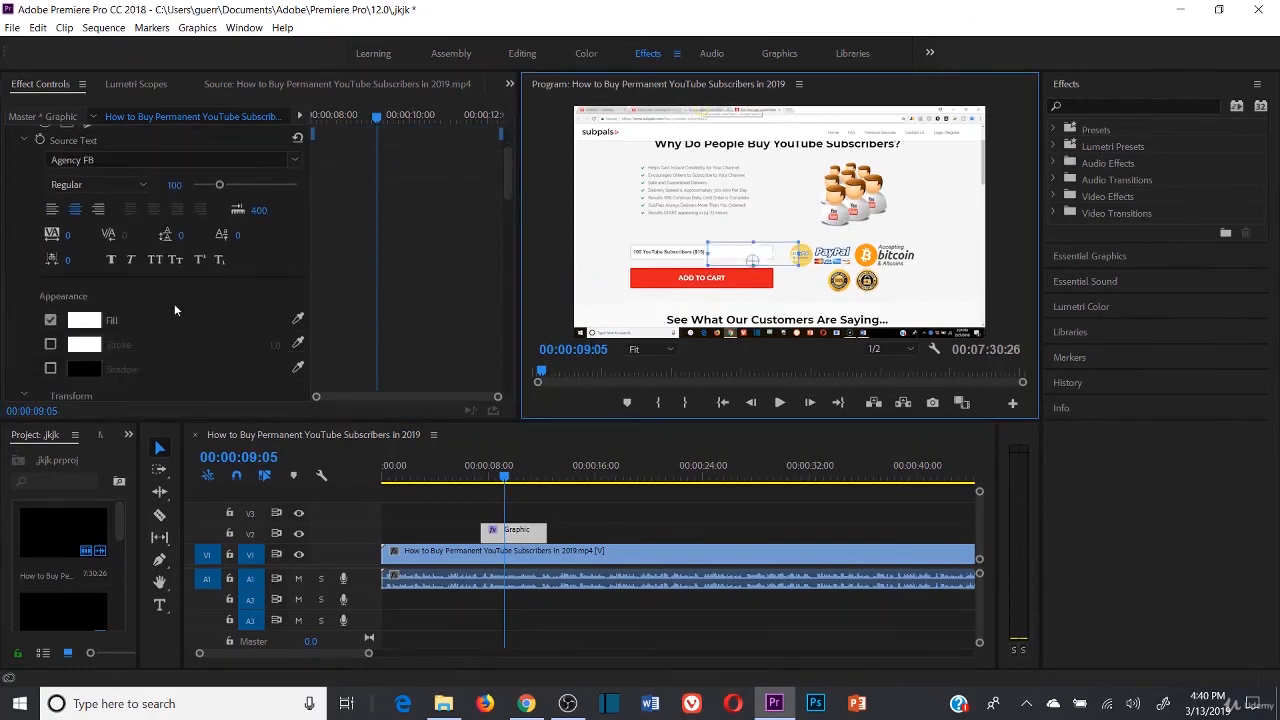
{"action": "left_click", "coordinate": [83, 290]}
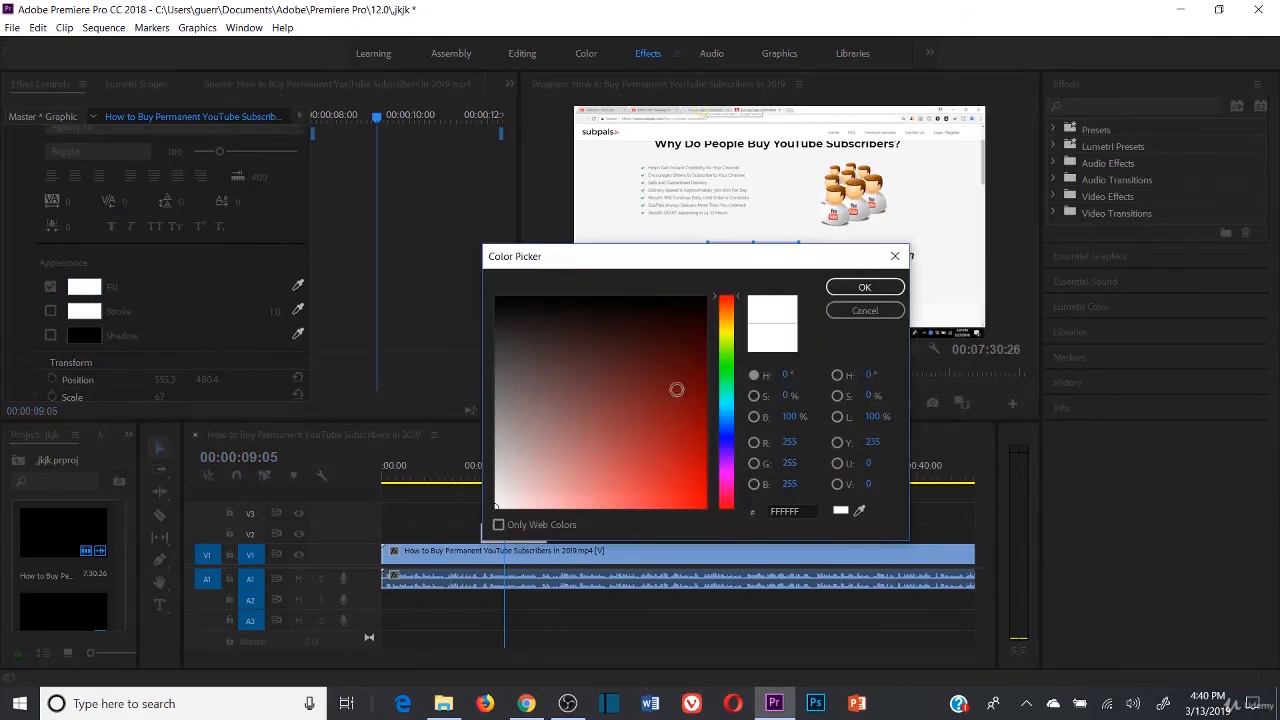
{"action": "left_click", "coordinate": [695, 425]}
{"action": "left_click", "coordinate": [865, 289]}
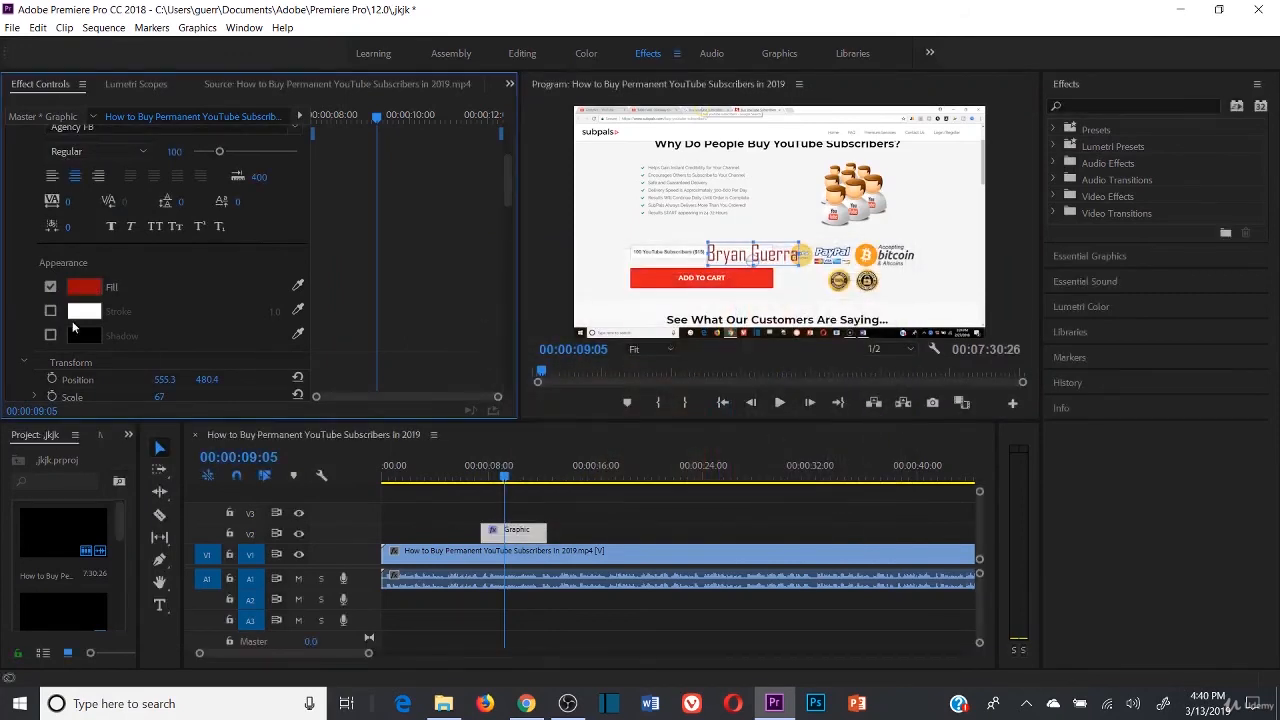
{"action": "left_click_drag", "start_coordinate": [800, 241], "coordinate": [863, 184]}
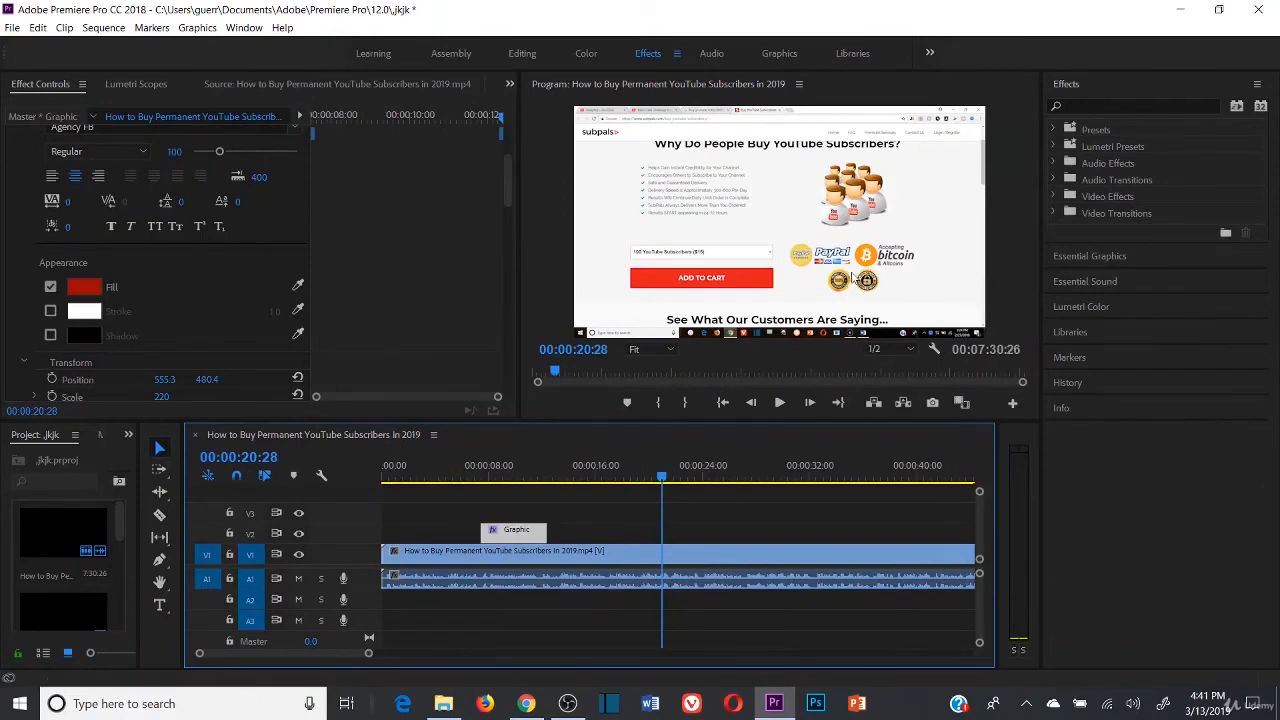
- Split the main V1 clip with the Razor tool at 00:00:20:05 and at about 00:00:37
{"action": "left_click", "coordinate": [670, 556]}
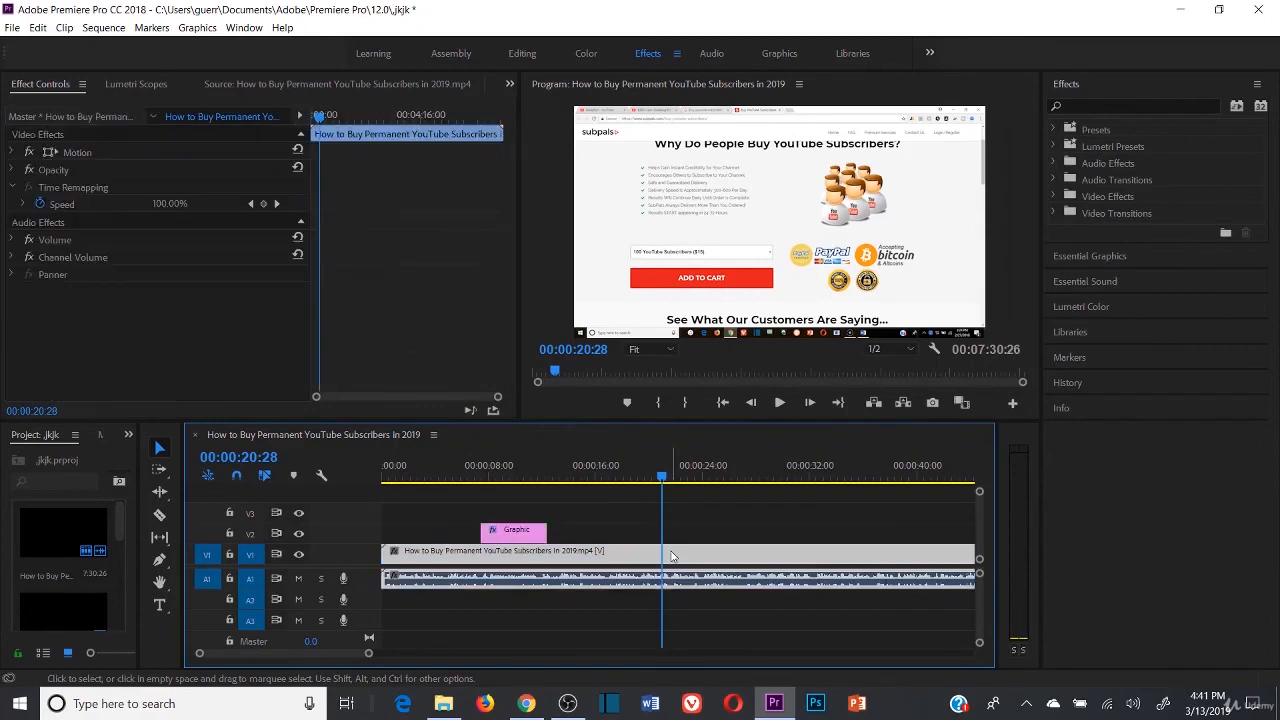
{"action": "left_click_drag", "start_coordinate": [642, 473], "coordinate": [651, 475]}
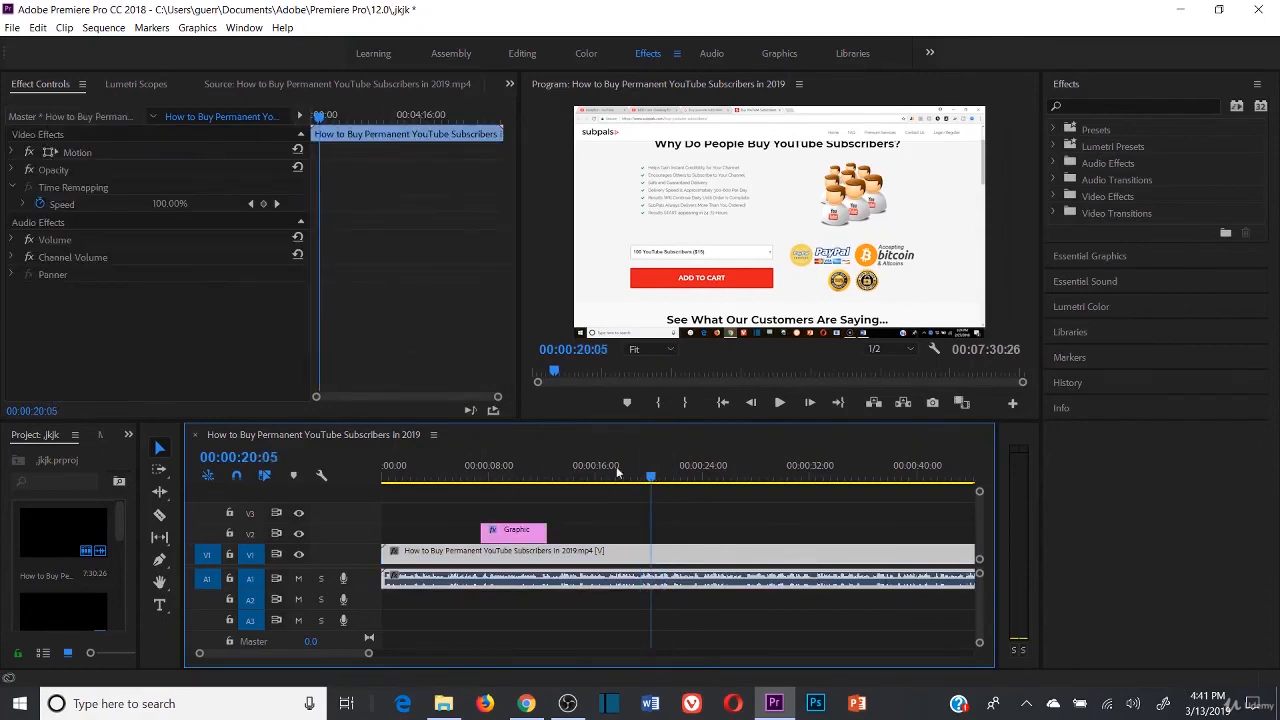
{"action": "left_click", "coordinate": [158, 451]}
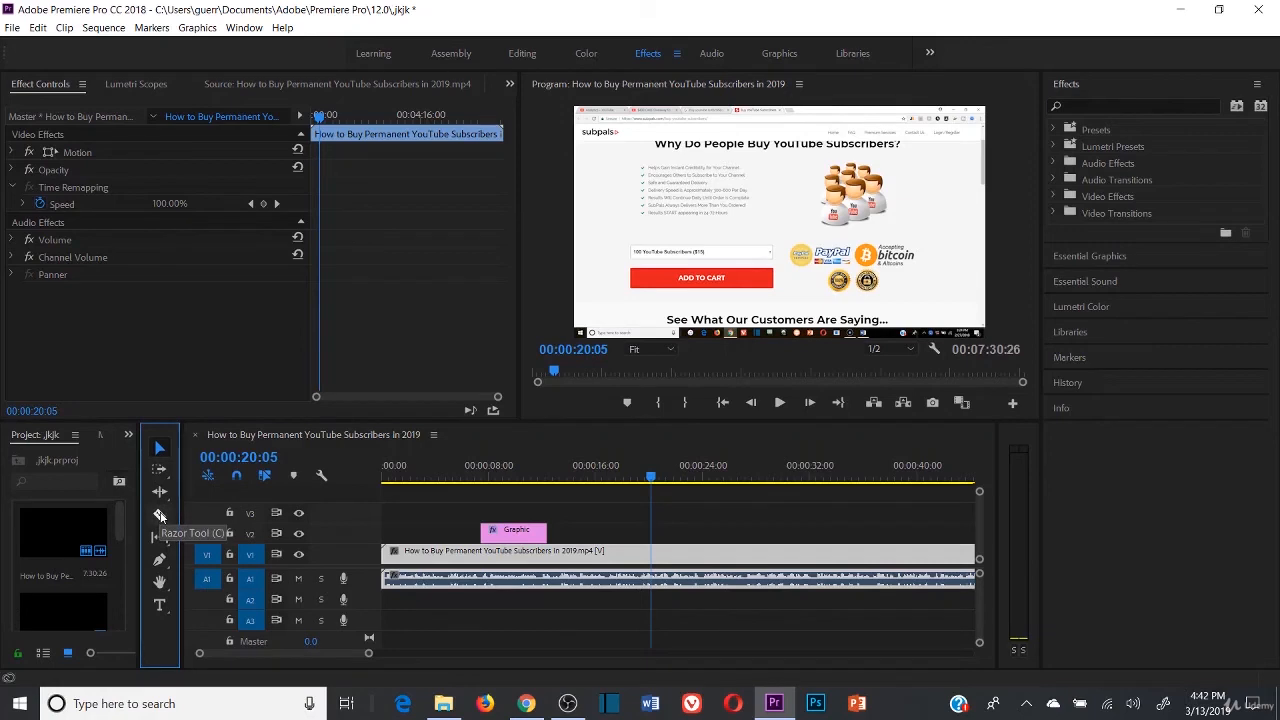
{"action": "left_click", "coordinate": [160, 516]}
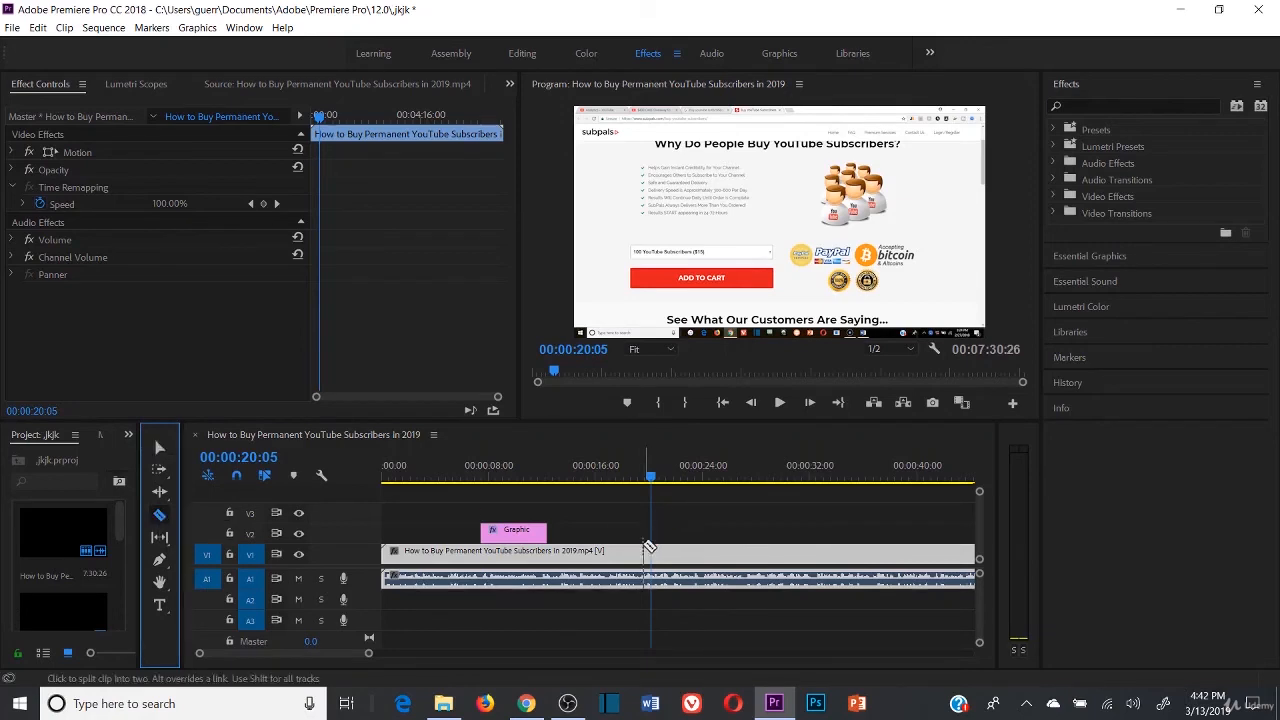
{"action": "left_click", "coordinate": [651, 552]}
{"action": "left_click", "coordinate": [880, 551]}
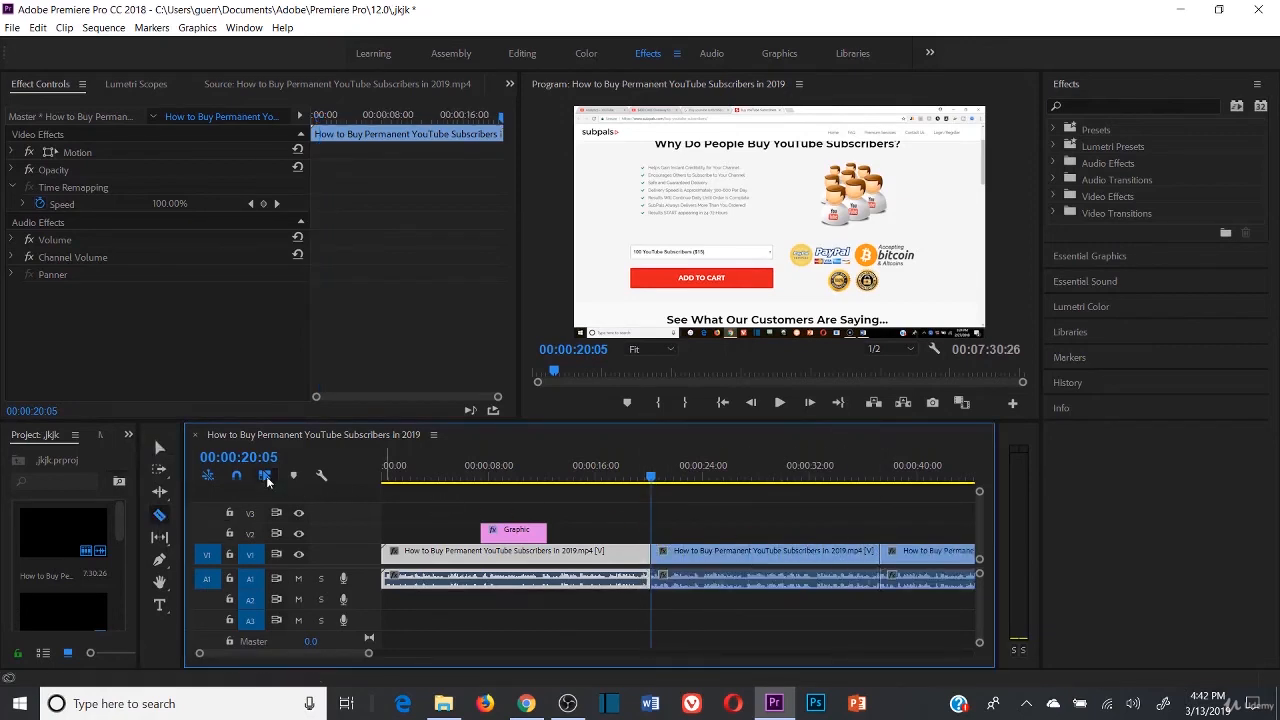
- Select the middle segment of the split clip and place the playhead inside it at 00:00:22:05
{"action": "left_click", "coordinate": [160, 448]}
{"action": "left_click", "coordinate": [742, 563]}
{"action": "left_click", "coordinate": [766, 553]}
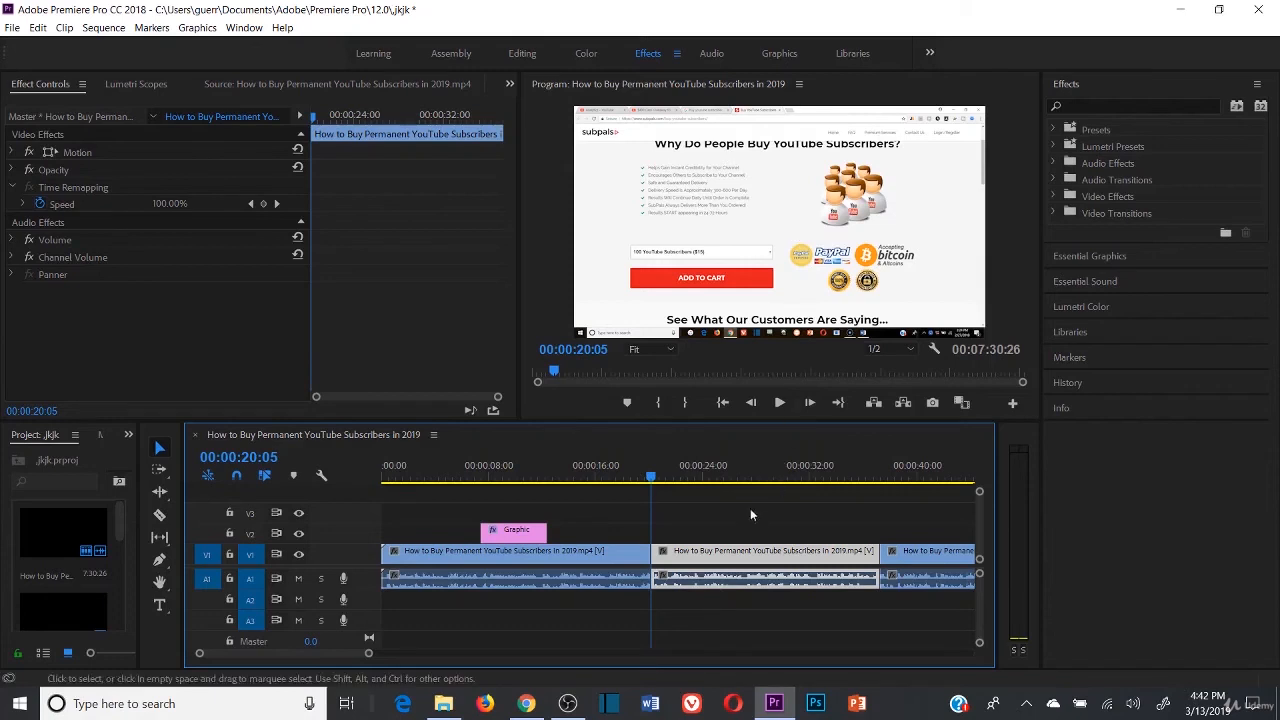
{"action": "left_click", "coordinate": [741, 481]}
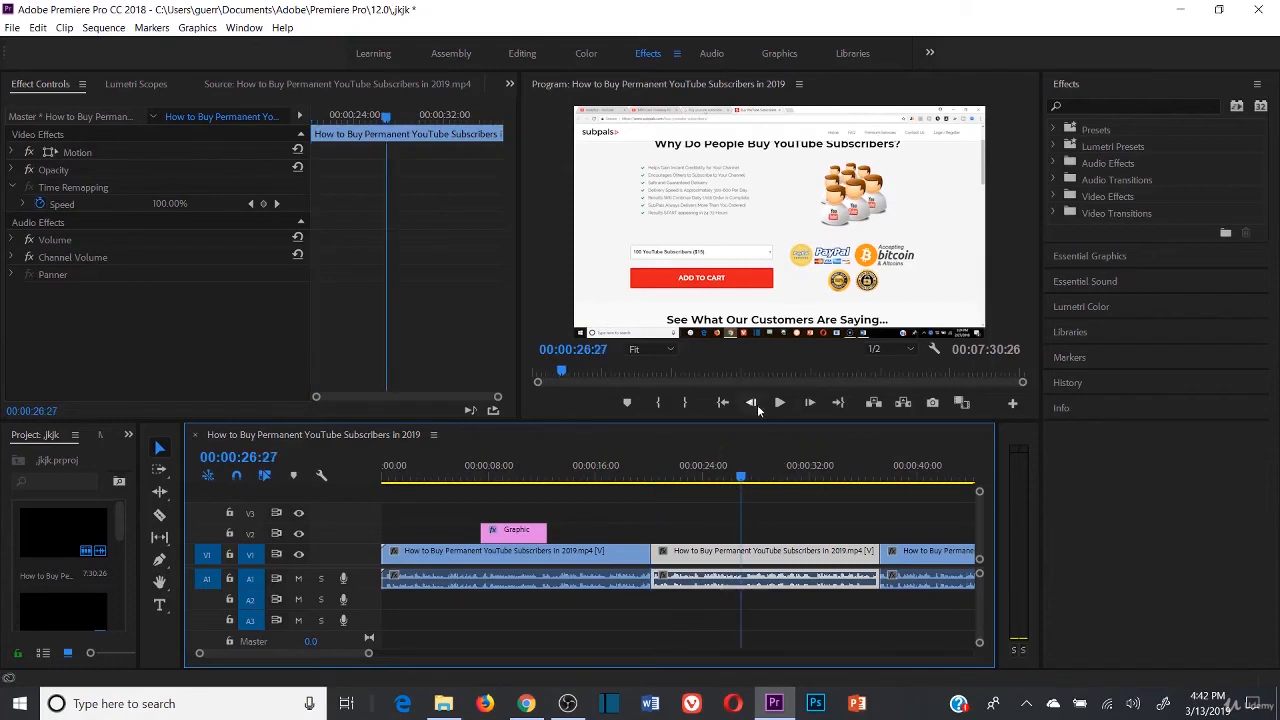
{"action": "left_click", "coordinate": [679, 476]}
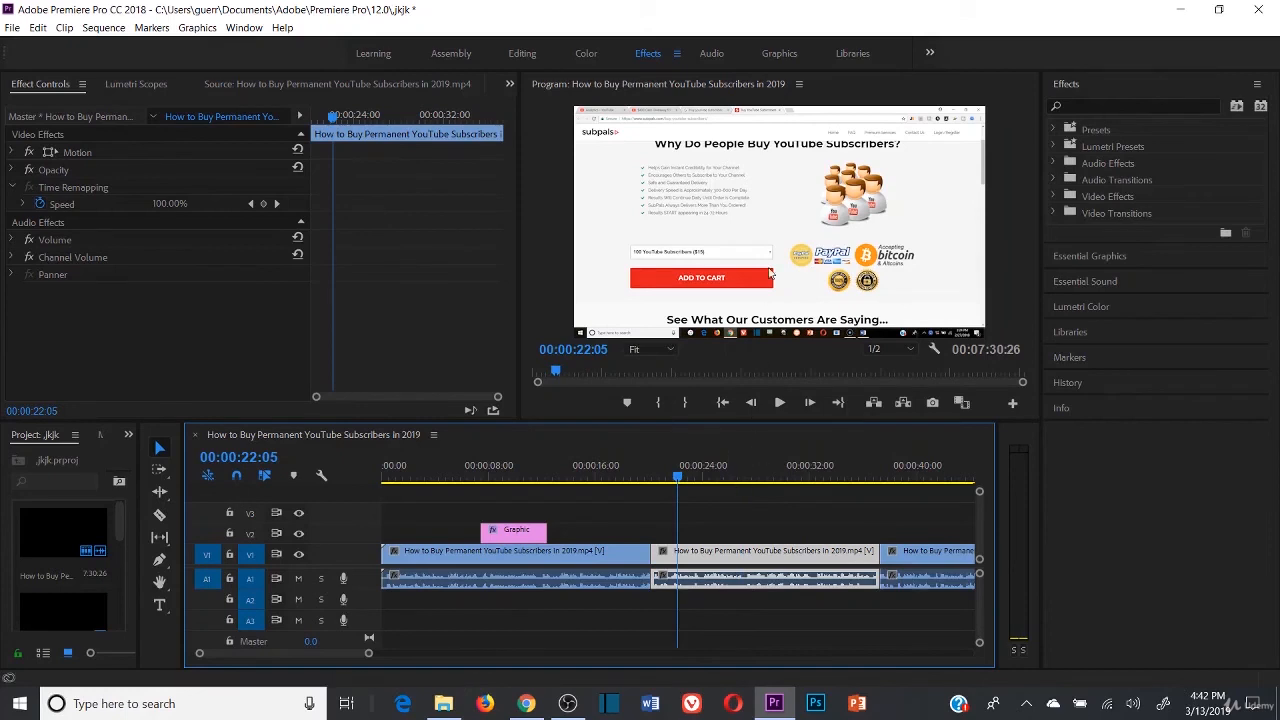
- Look through the Distort and Image Control categories of the video effects
{"action": "left_click", "coordinate": [1054, 196]}
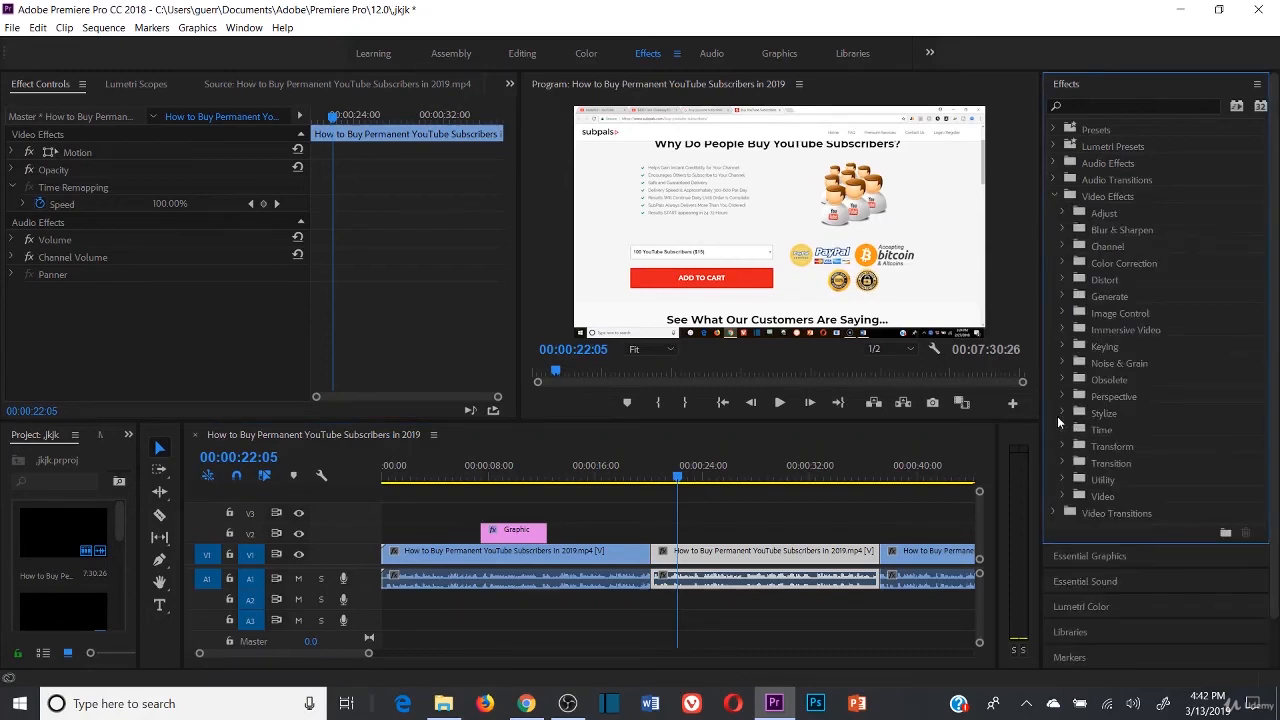
{"action": "left_click", "coordinate": [1063, 279]}
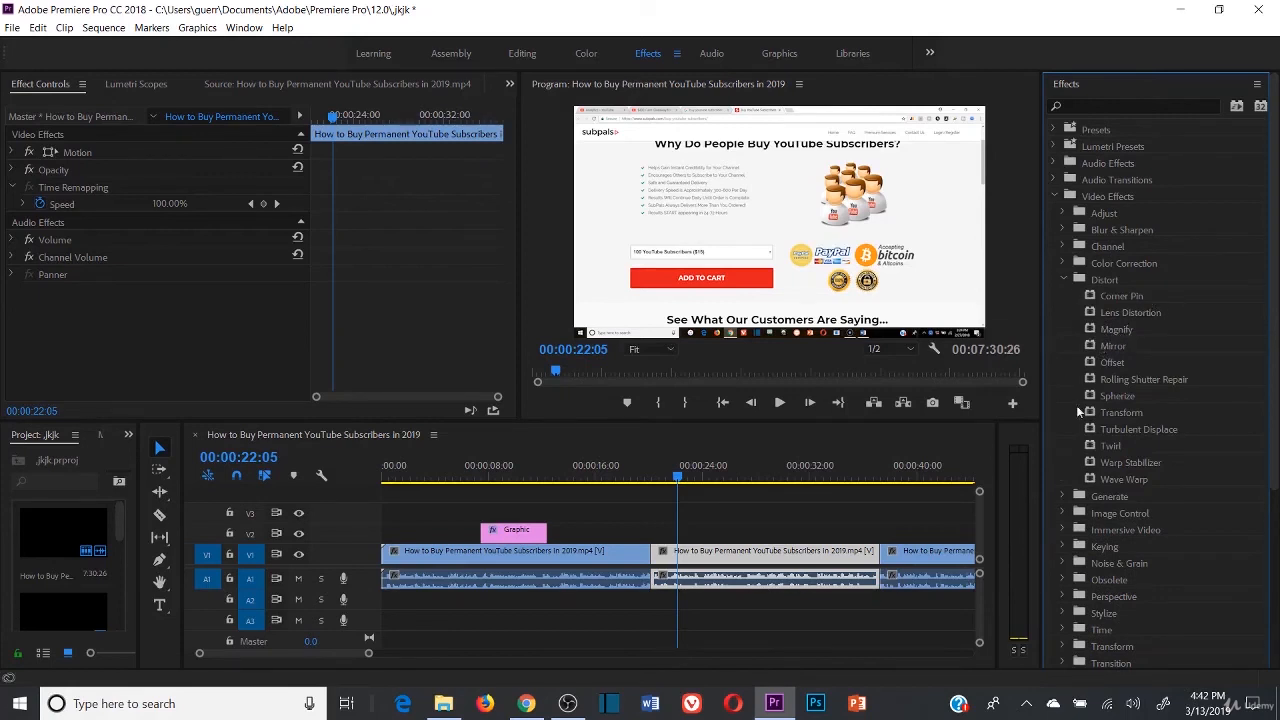
{"action": "left_click", "coordinate": [1062, 279]}
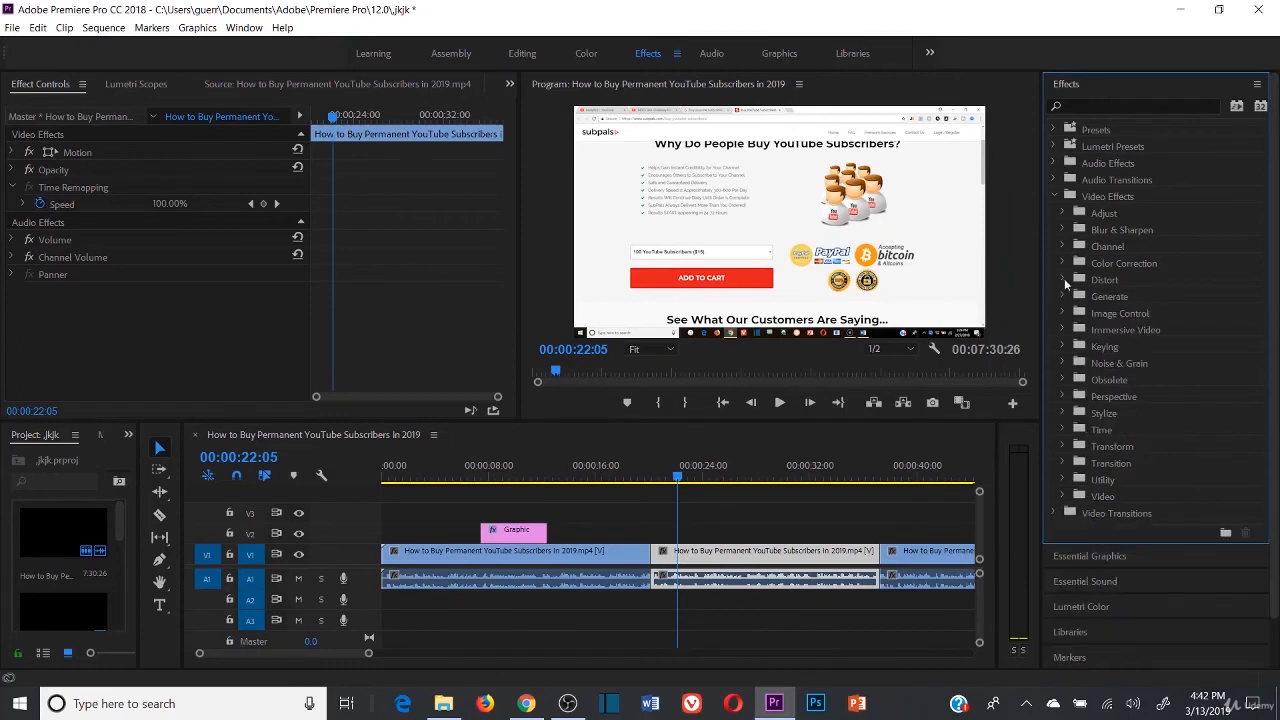
{"action": "left_click", "coordinate": [1063, 313]}
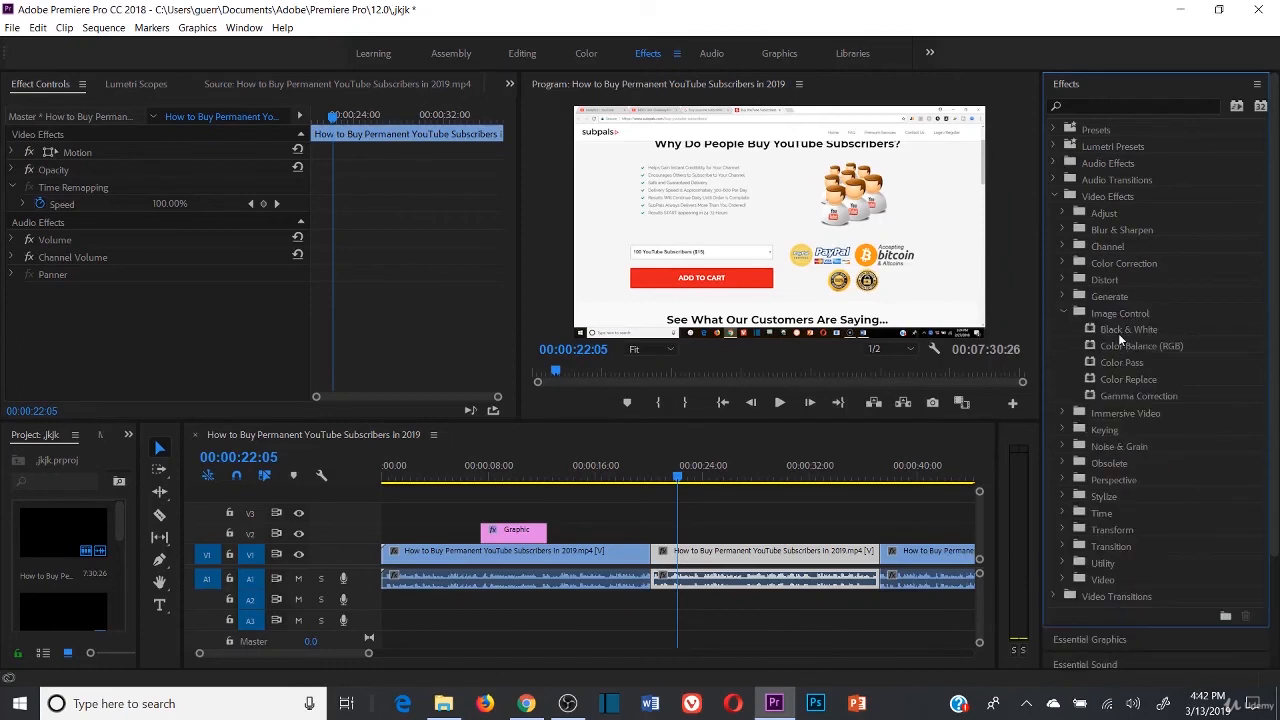
{"action": "left_click", "coordinate": [1060, 476]}
{"action": "left_click", "coordinate": [1059, 475]}
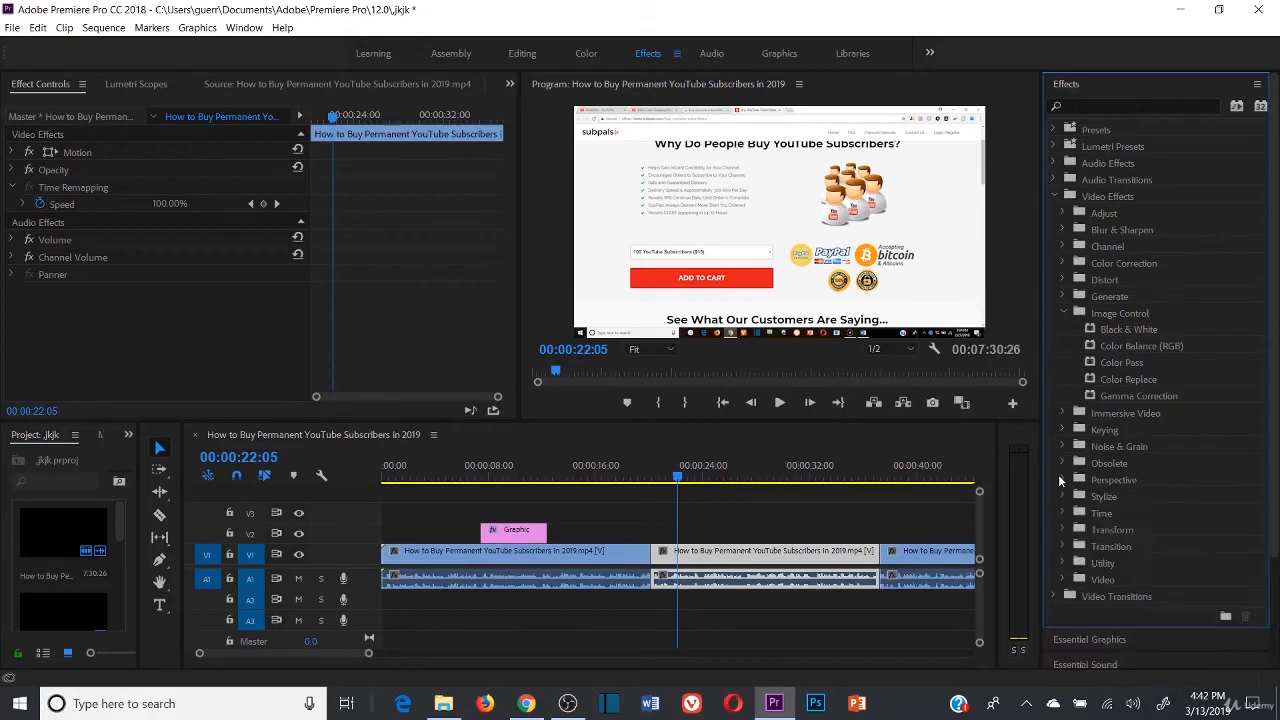
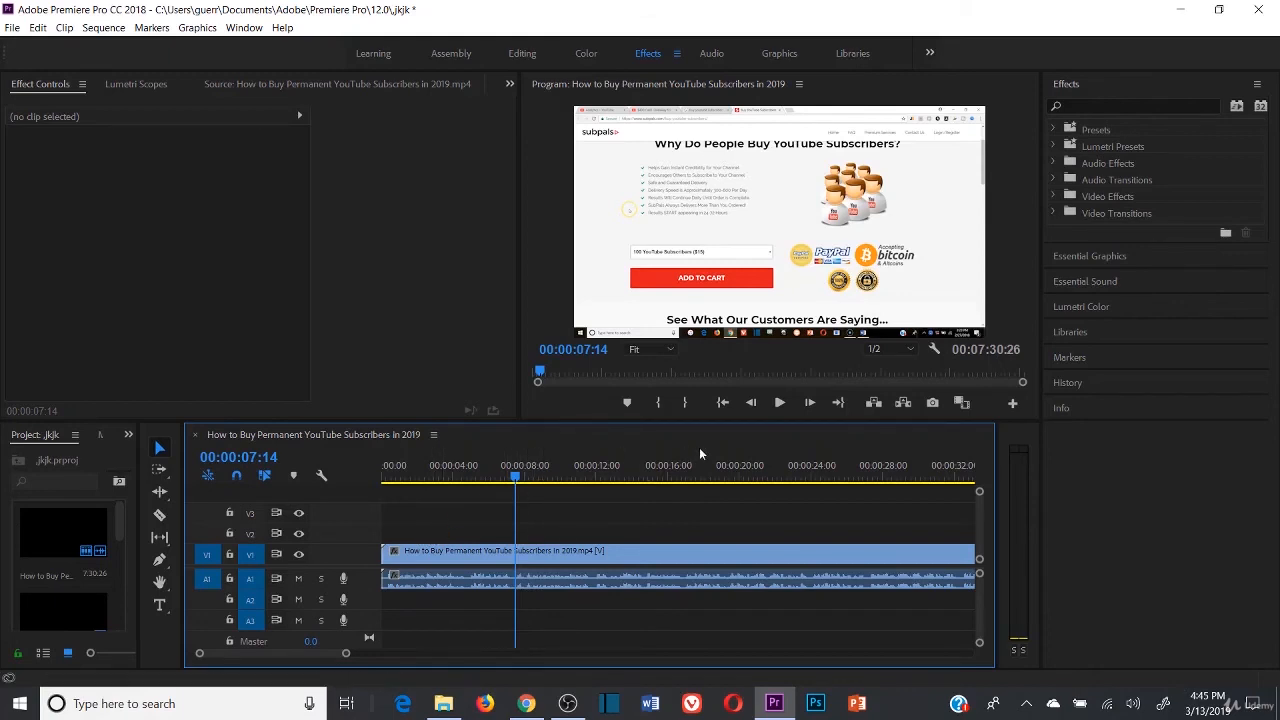
- Preview the sequence up to 00:00:08:28 and import the Atomic Email Hunter image from Downloads into the project
{"action": "left_click", "coordinate": [780, 402]}
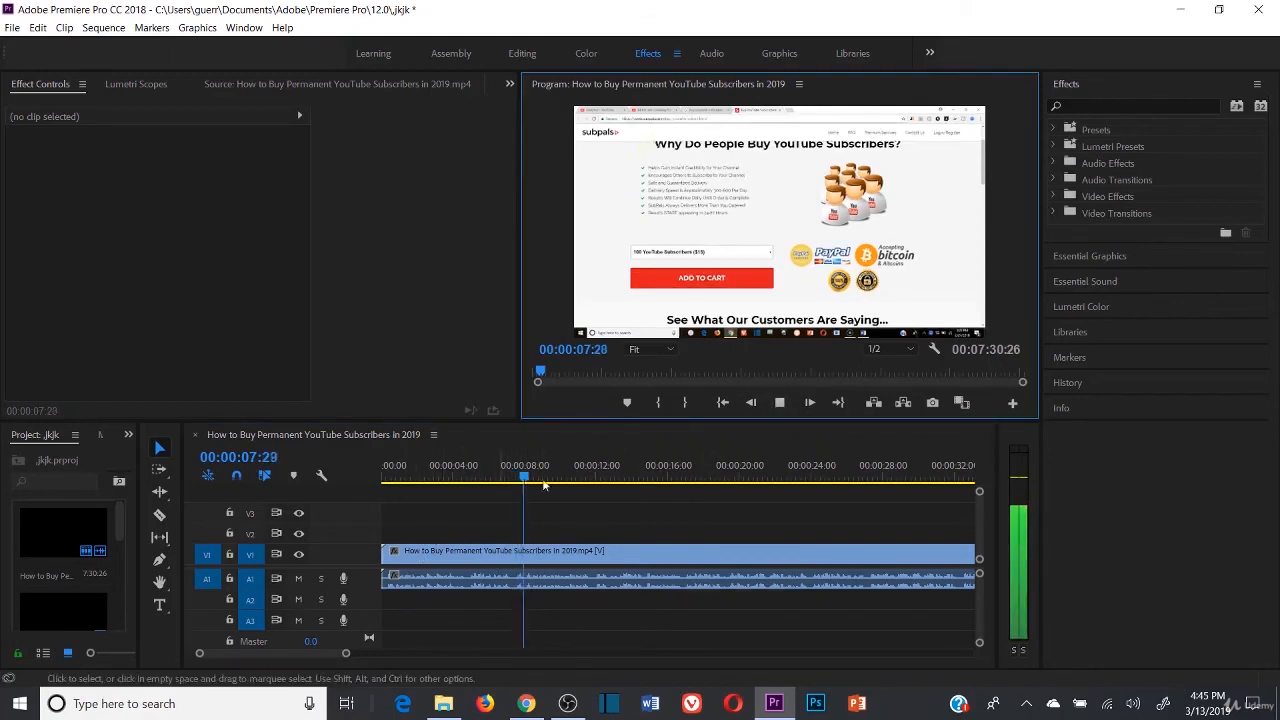
{"action": "key", "text": "space"}
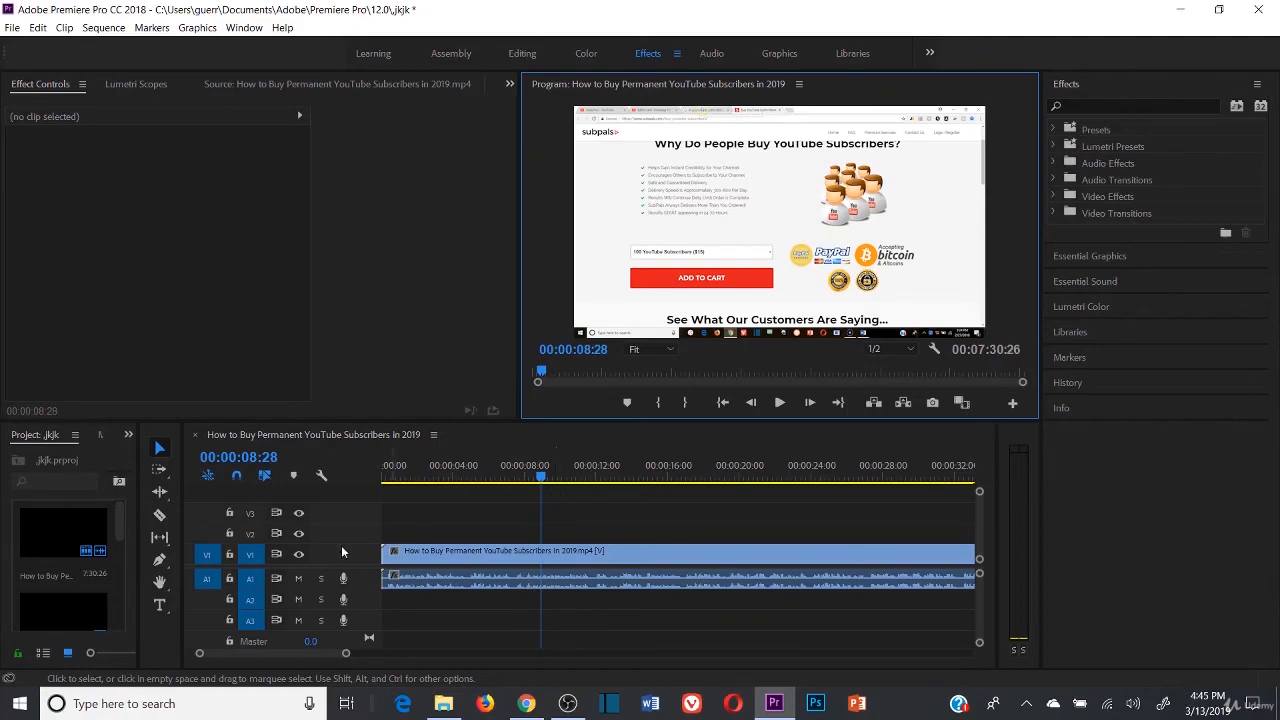
{"action": "double_click", "coordinate": [63, 587]}
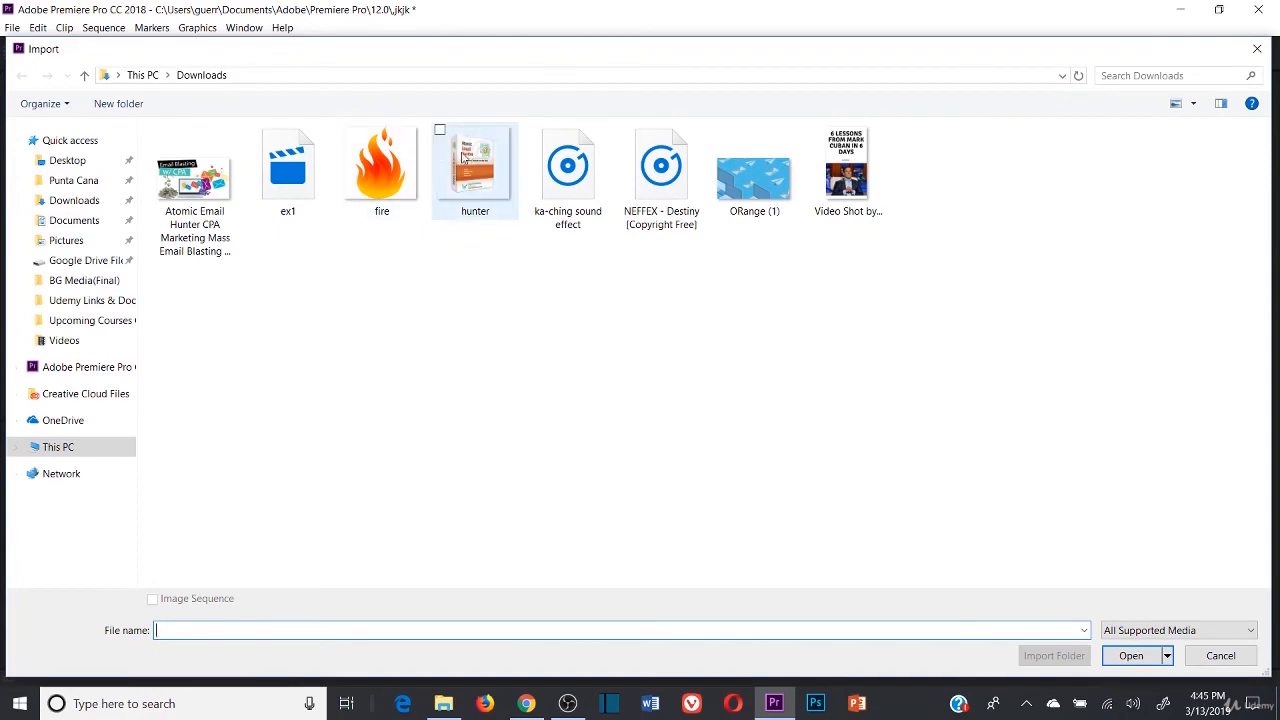
{"action": "double_click", "coordinate": [195, 182]}
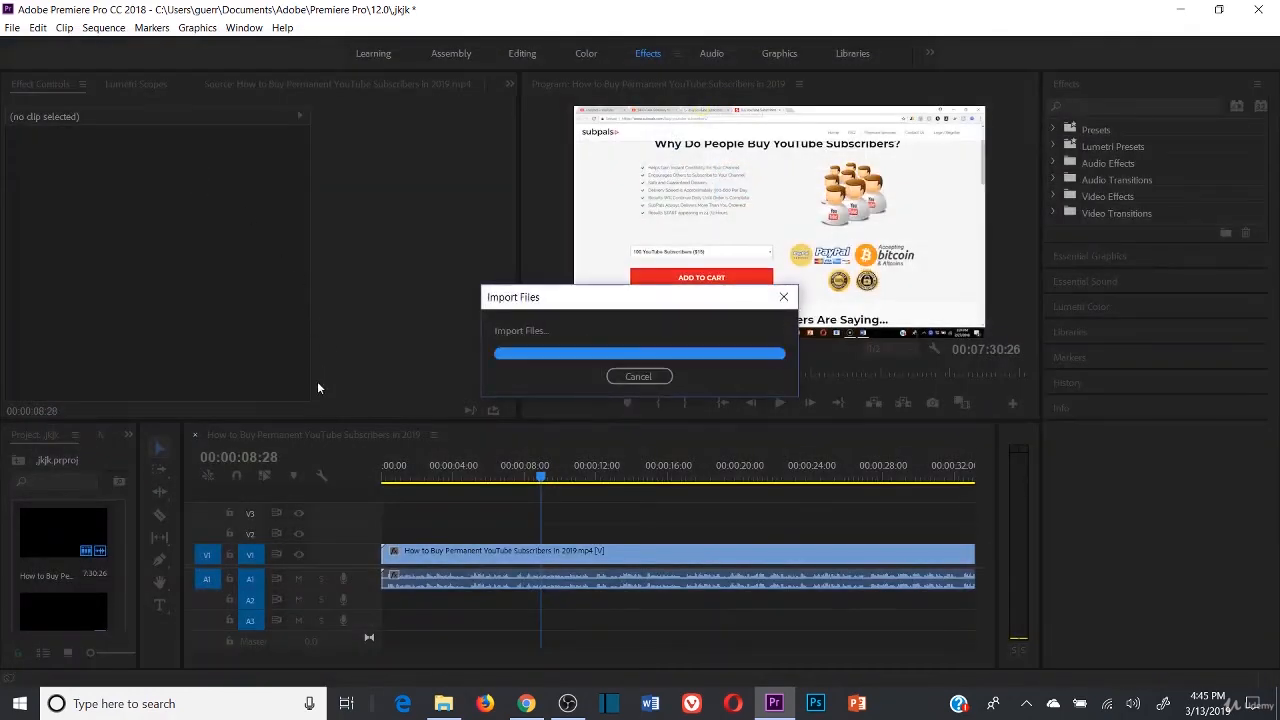
- Place the Atomic Email Hunter image on V2 at 00:00:08:28 and shrink it in the frame to reveal its full "Email Blasting w/ CPA" heading
{"action": "left_click_drag", "start_coordinate": [63, 580], "coordinate": [555, 530]}
{"action": "left_click_drag", "start_coordinate": [566, 470], "coordinate": [578, 470]}
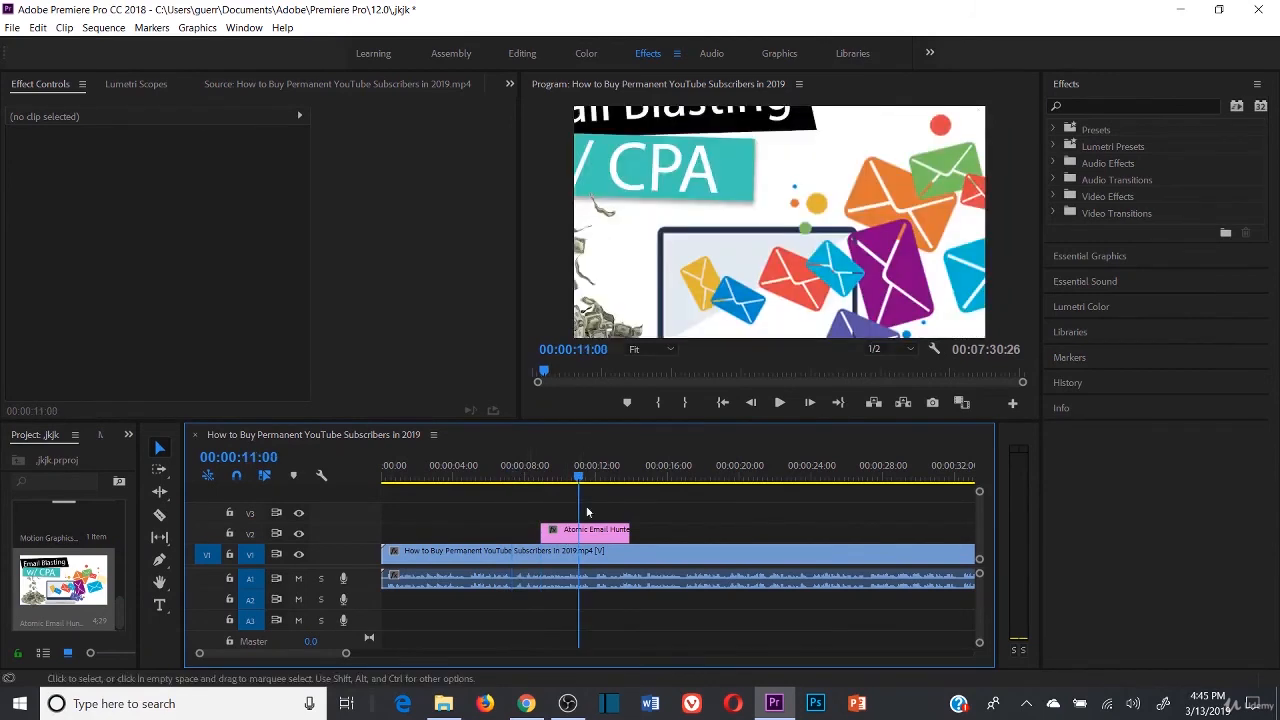
{"action": "double_click", "coordinate": [590, 529]}
{"action": "left_click", "coordinate": [742, 187]}
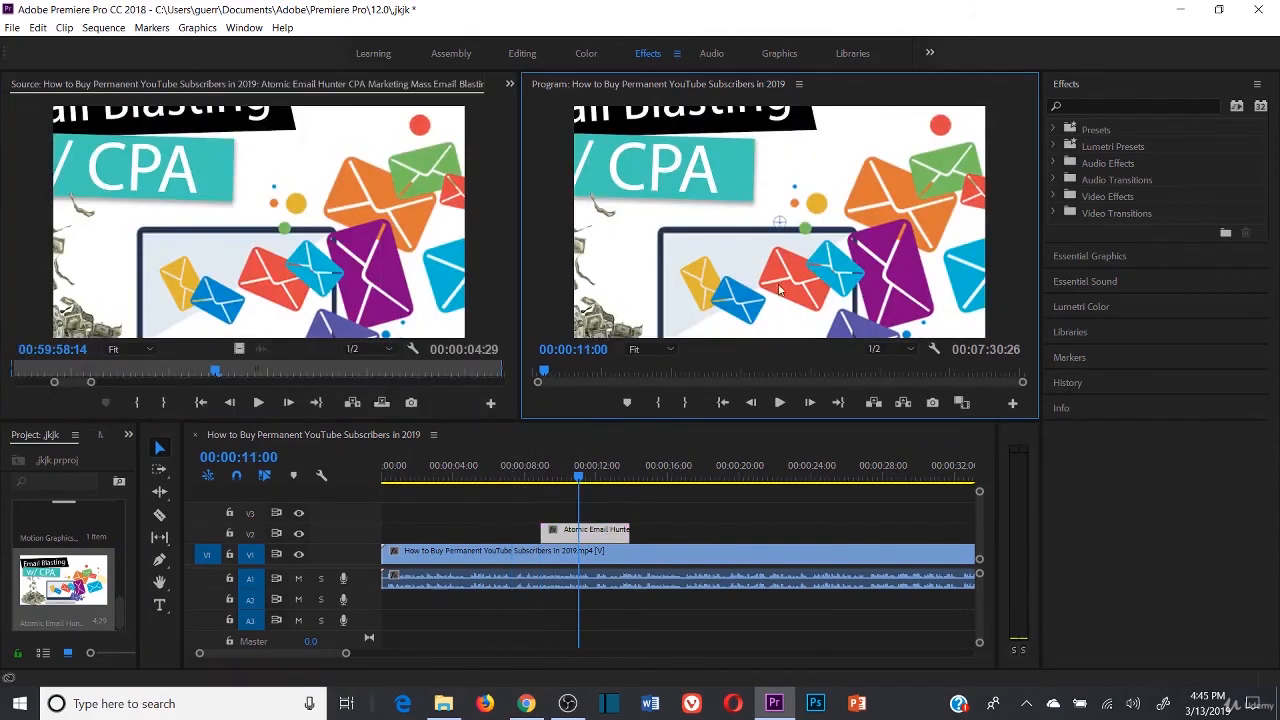
{"action": "left_click_drag", "start_coordinate": [706, 195], "coordinate": [823, 316]}
{"action": "left_click_drag", "start_coordinate": [586, 168], "coordinate": [670, 203]}
{"action": "left_click_drag", "start_coordinate": [789, 277], "coordinate": [695, 158]}
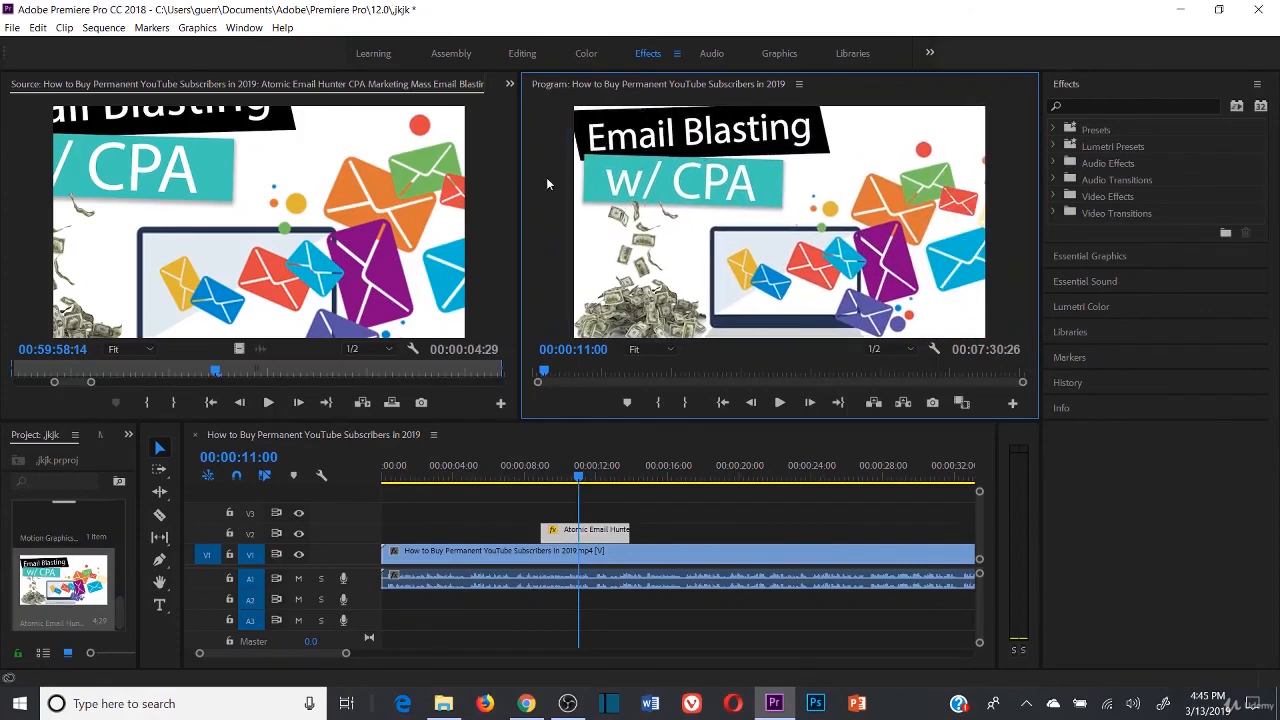
- Preview the sequence from 00:00:07:01 until just past the end of the image clip
{"action": "left_click", "coordinate": [507, 477]}
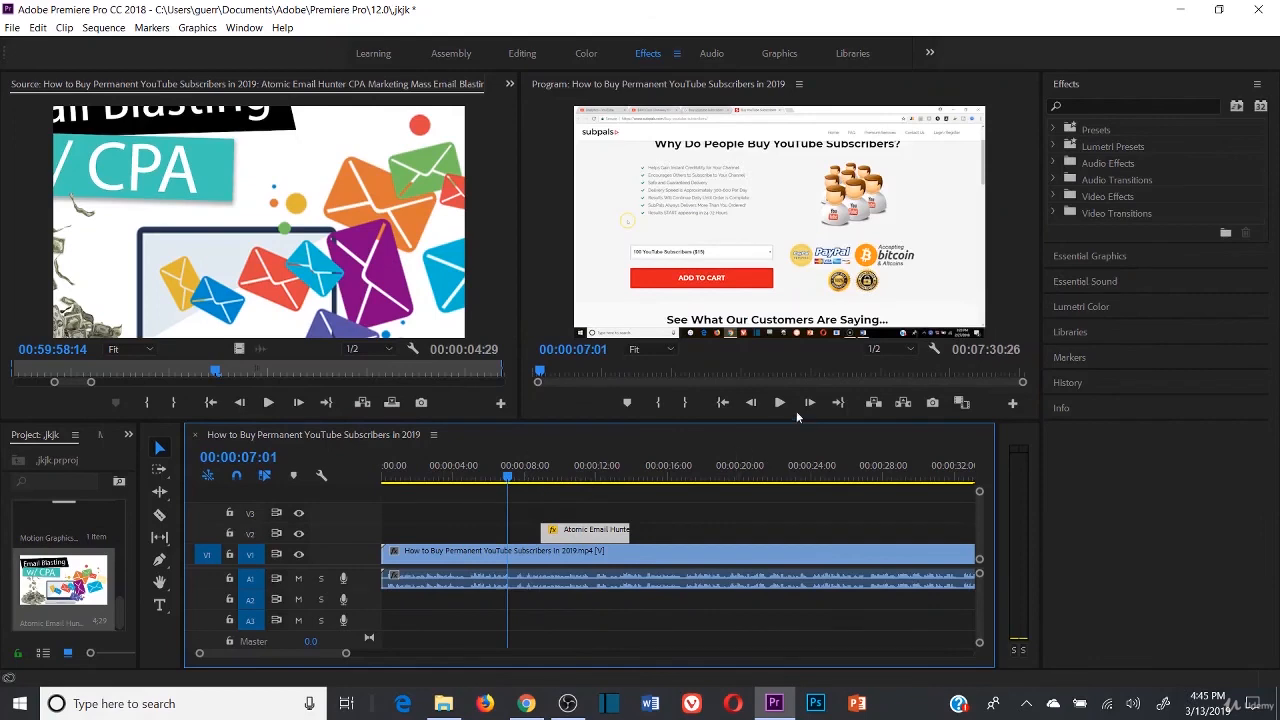
{"action": "left_click", "coordinate": [779, 402]}
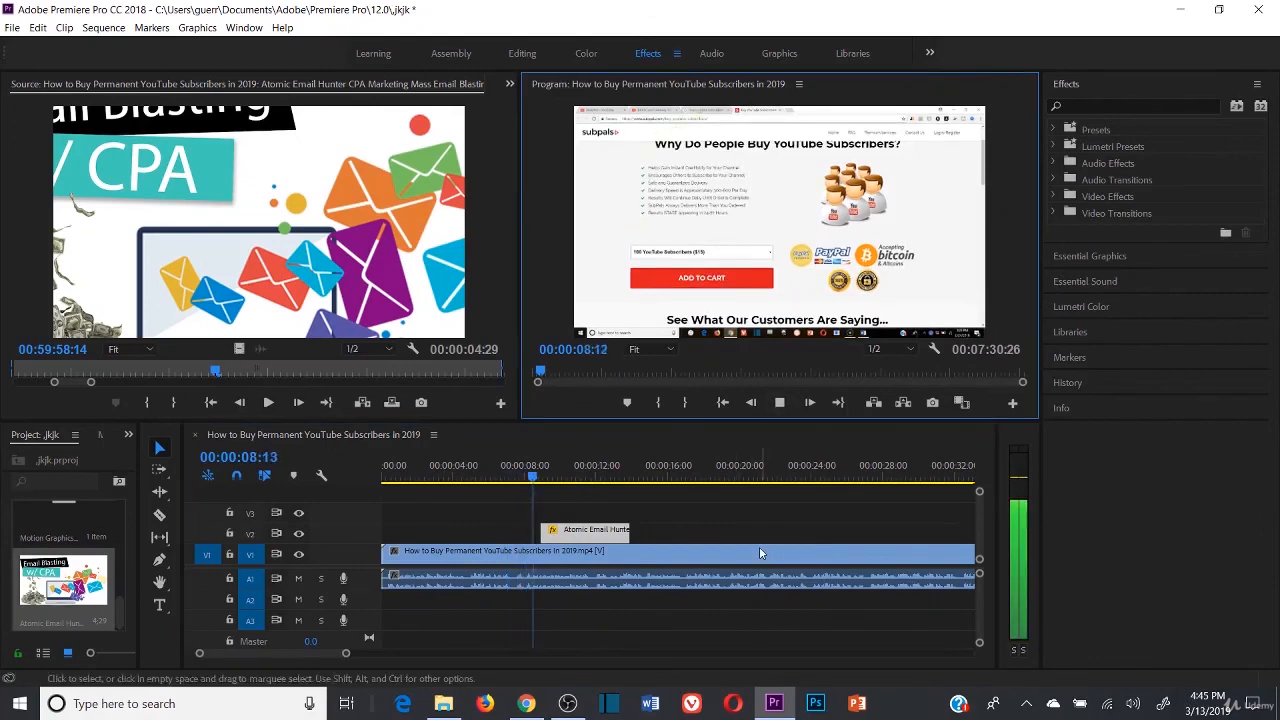
{"action": "left_click", "coordinate": [781, 405]}
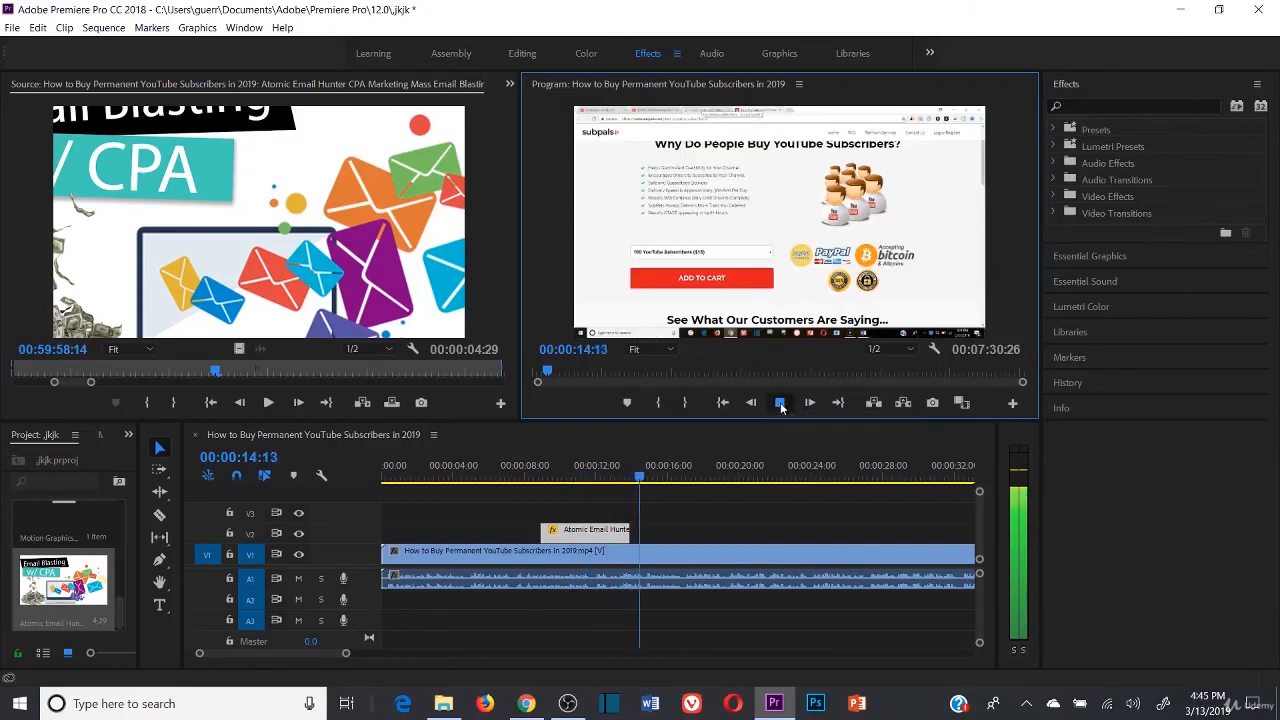
- Deselect the image clip and move the playhead to 00:00:21:10
{"action": "left_click", "coordinate": [704, 511]}
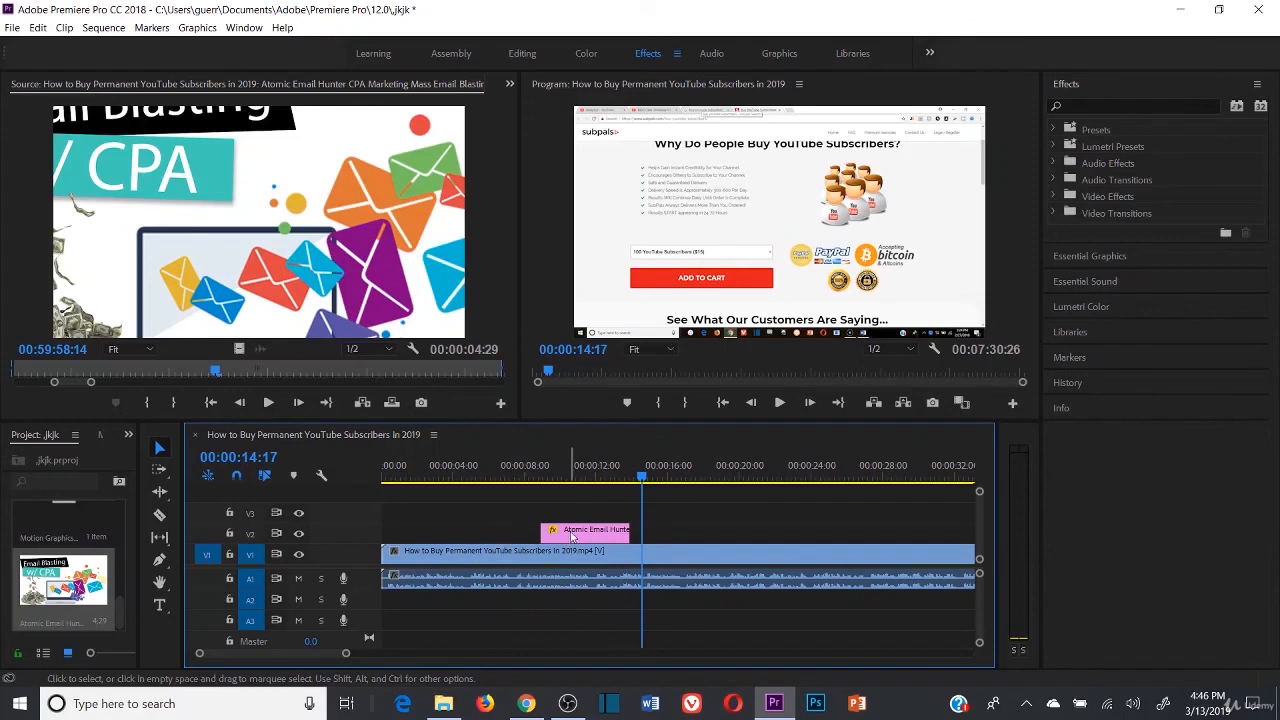
{"action": "left_click", "coordinate": [727, 476]}
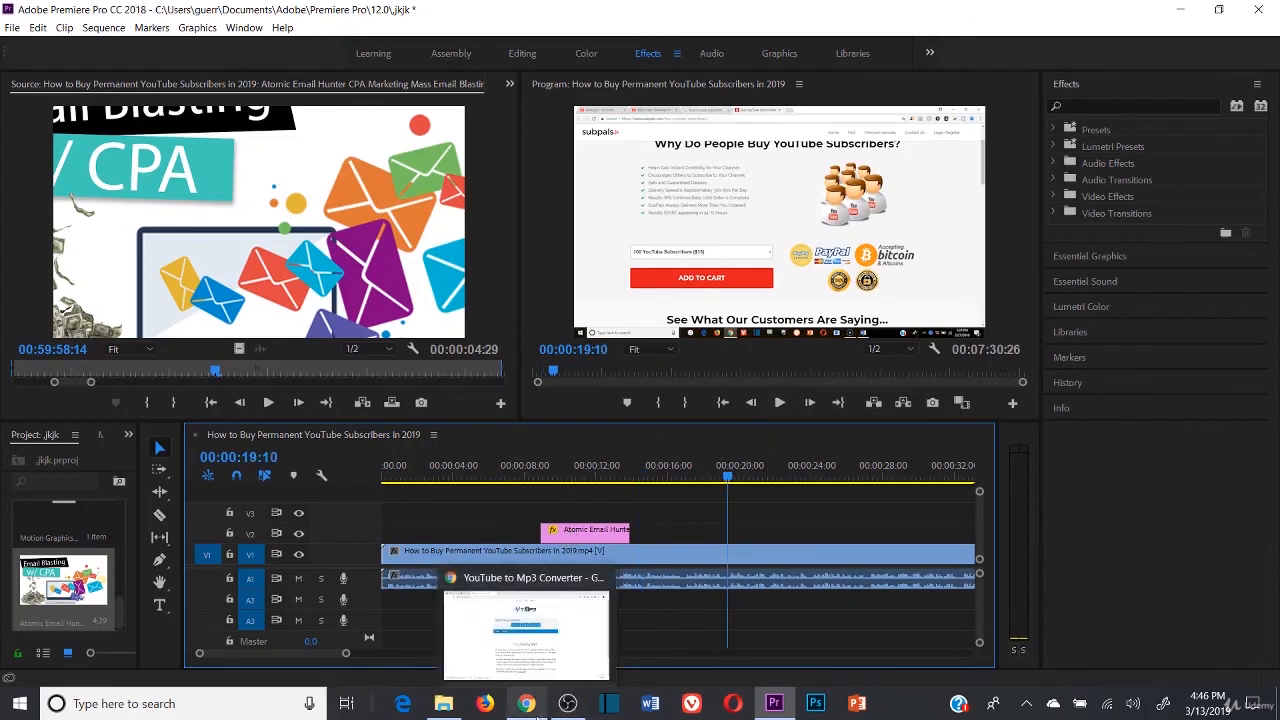
{"action": "left_click", "coordinate": [765, 478]}
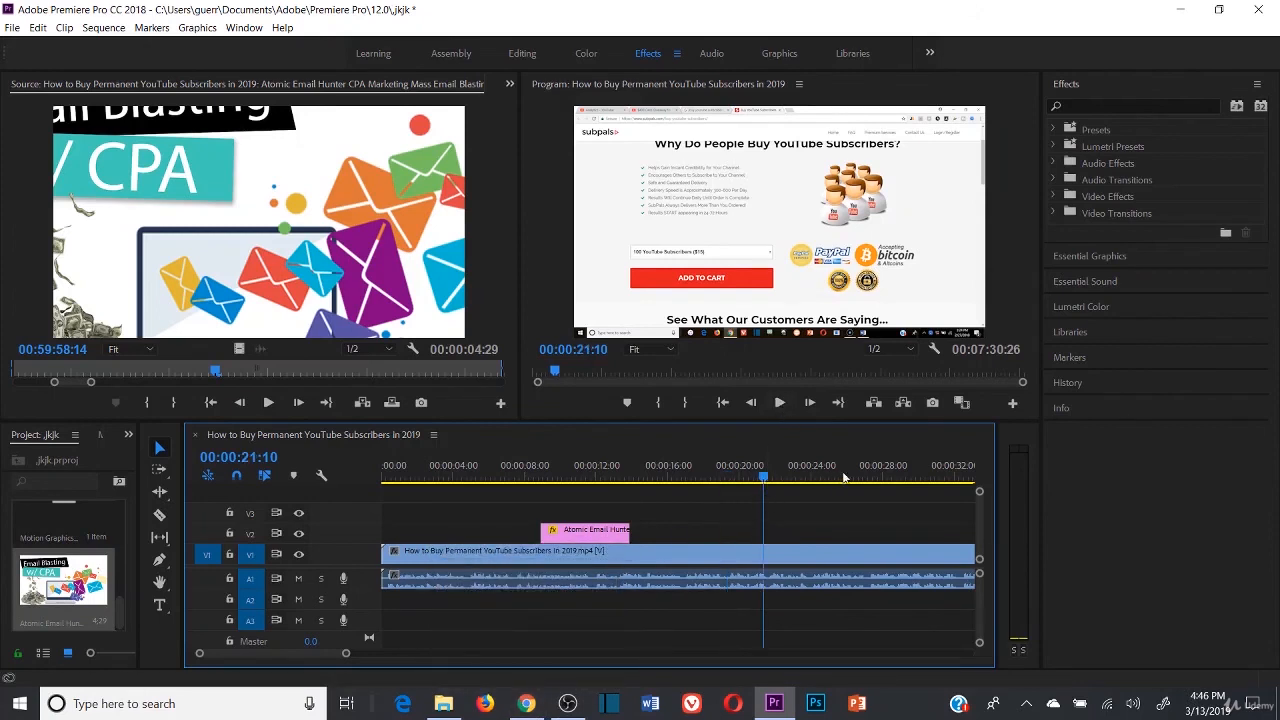
- Switch to Chrome and search YouTube for "dog video"
{"action": "left_click", "coordinate": [526, 703]}
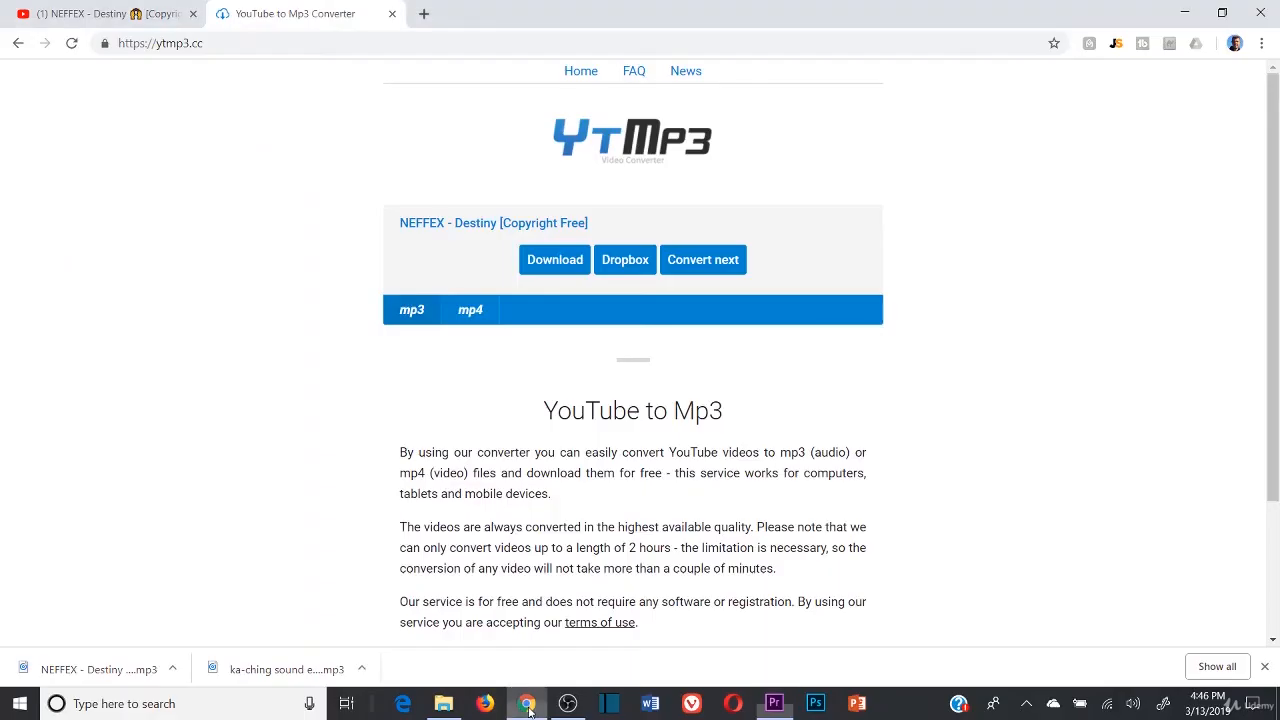
{"action": "left_click", "coordinate": [100, 13]}
{"action": "left_click", "coordinate": [358, 45]}
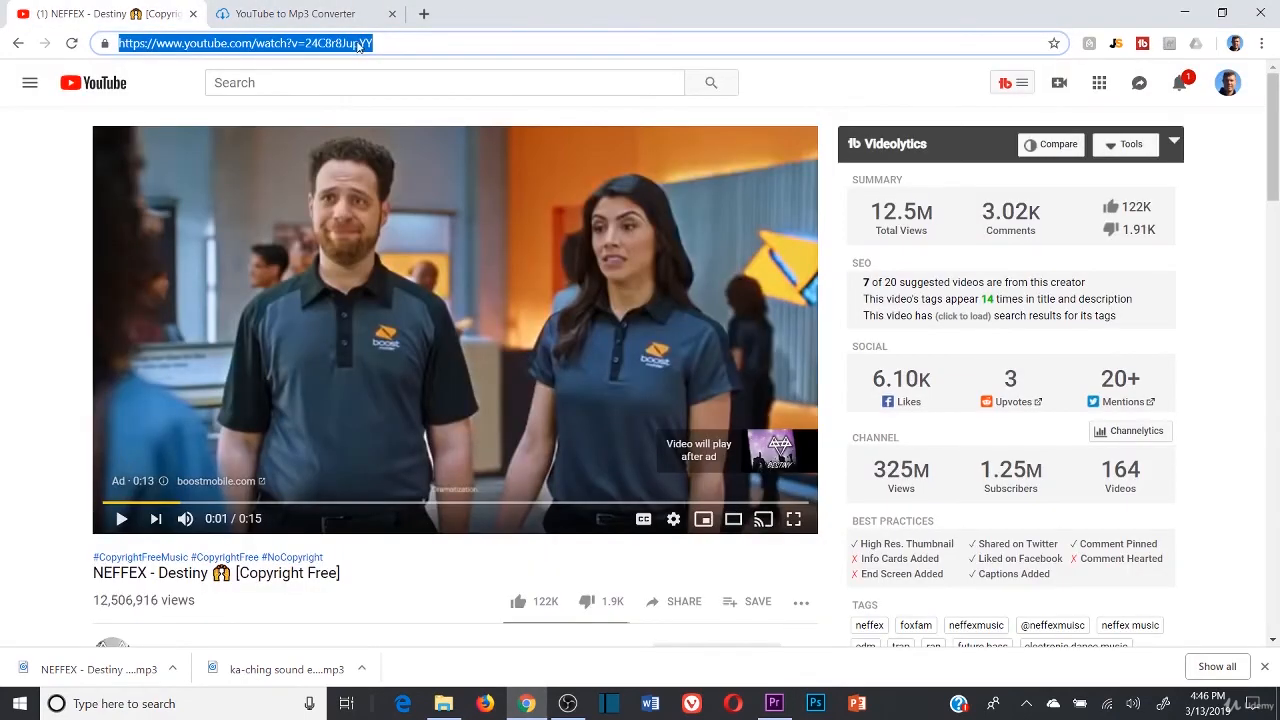
{"action": "left_click", "coordinate": [336, 83]}
{"action": "type", "text": "dog"}
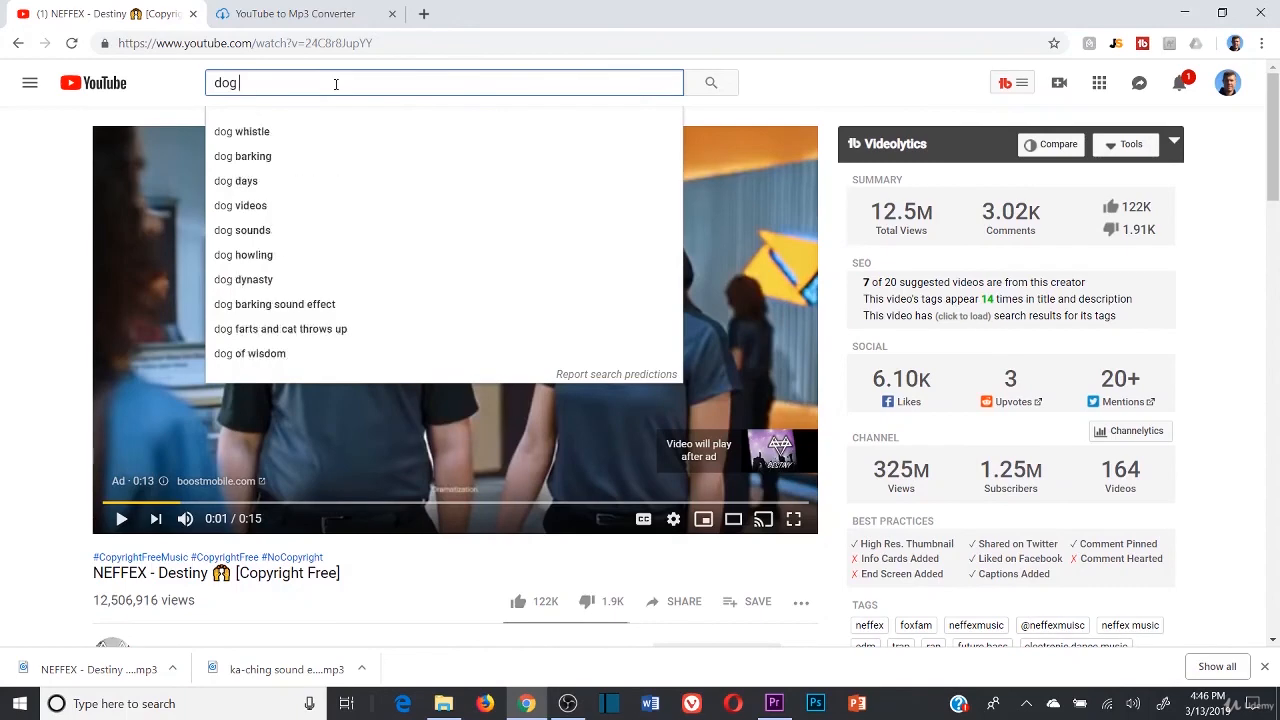
{"action": "type", "text": " video"}
{"action": "key", "text": "Return"}
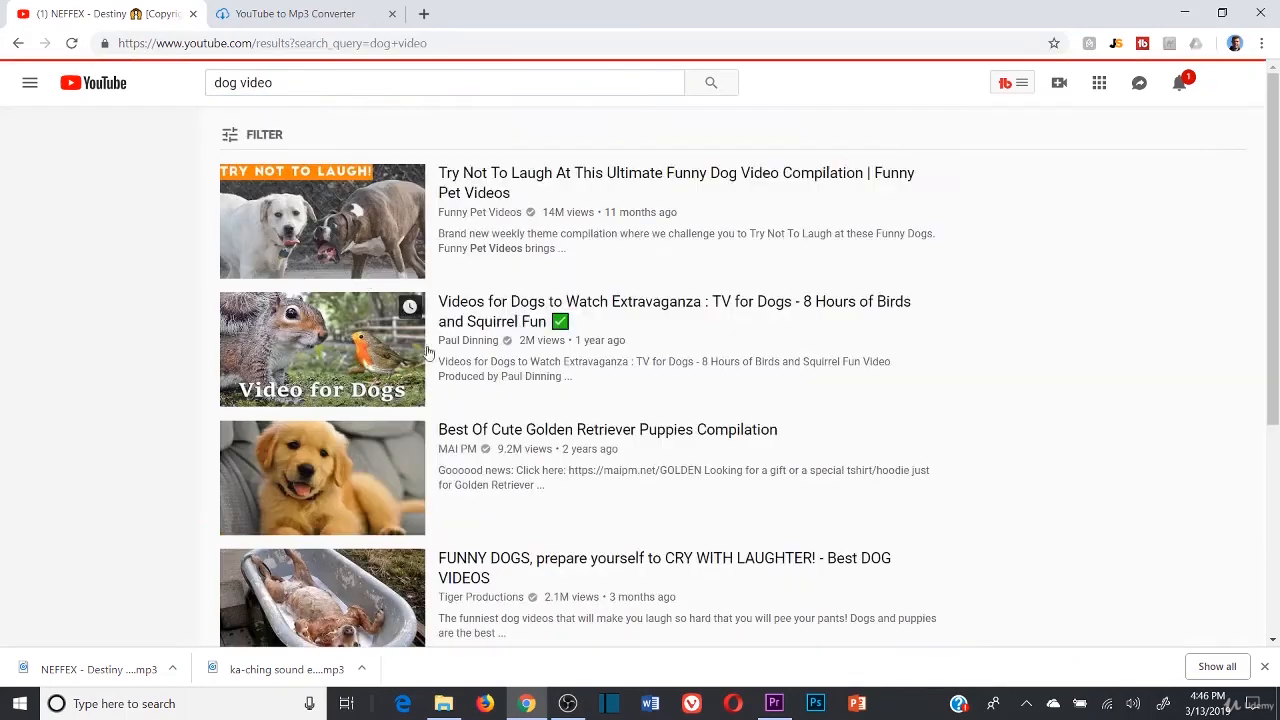
- Open the "Best Of Cute Golden Retriever Puppies Compilation" video and copy its web address
{"action": "scroll", "coordinate": [350, 366], "scroll_direction": "down", "scroll_amount": 3}
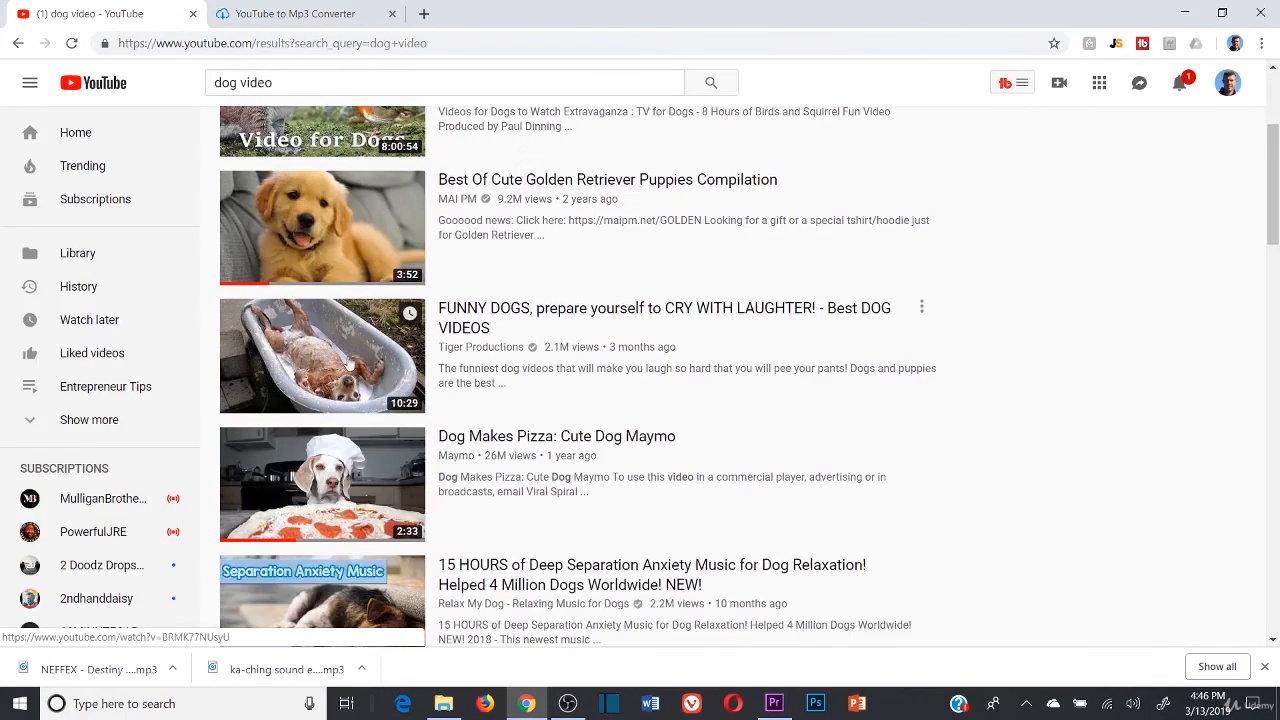
{"action": "left_click", "coordinate": [300, 237]}
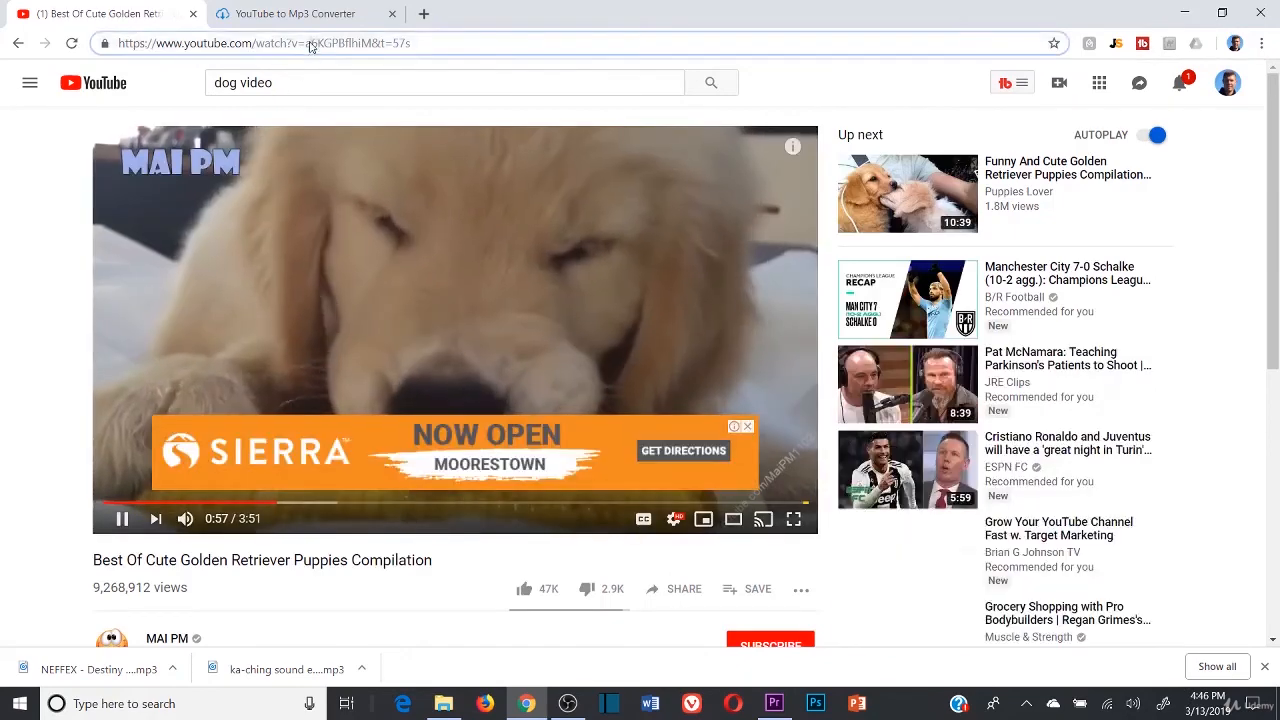
{"action": "right_click", "coordinate": [309, 43]}
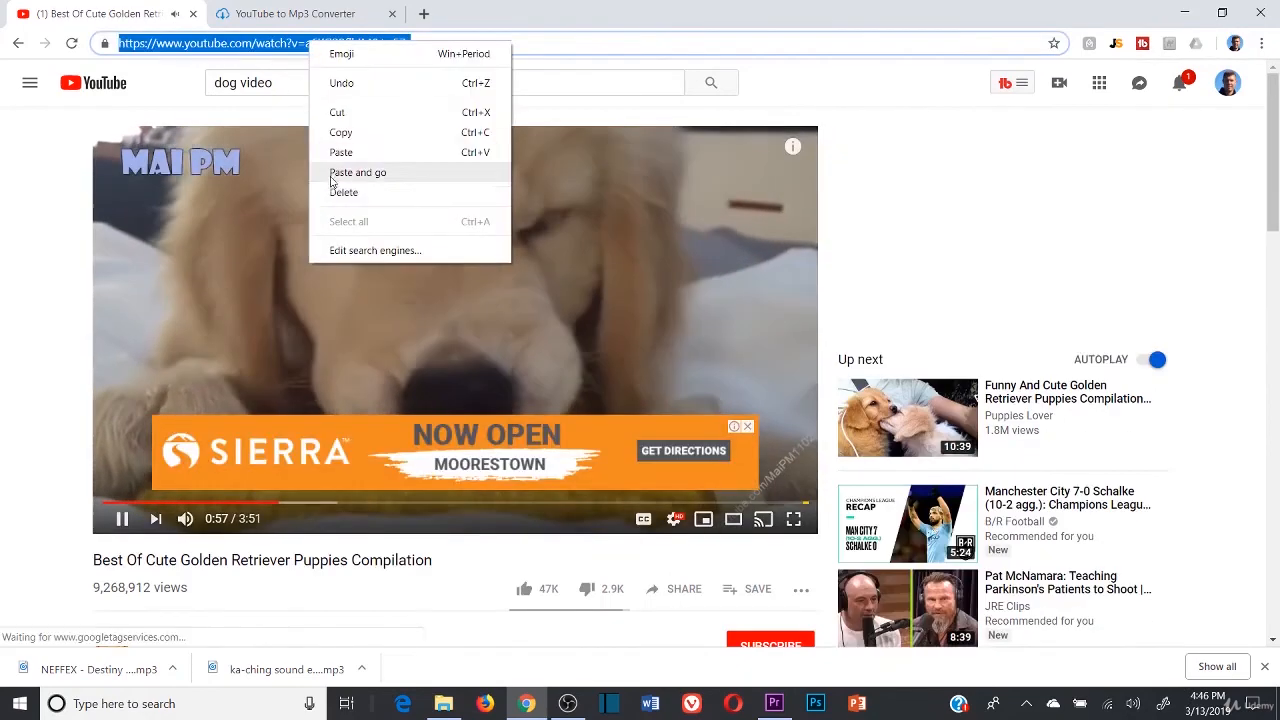
{"action": "left_click", "coordinate": [343, 131]}
- Clear the finished NEFFEX conversion in YtMp3 and load google.com in that browser tab
{"action": "left_click", "coordinate": [323, 16]}
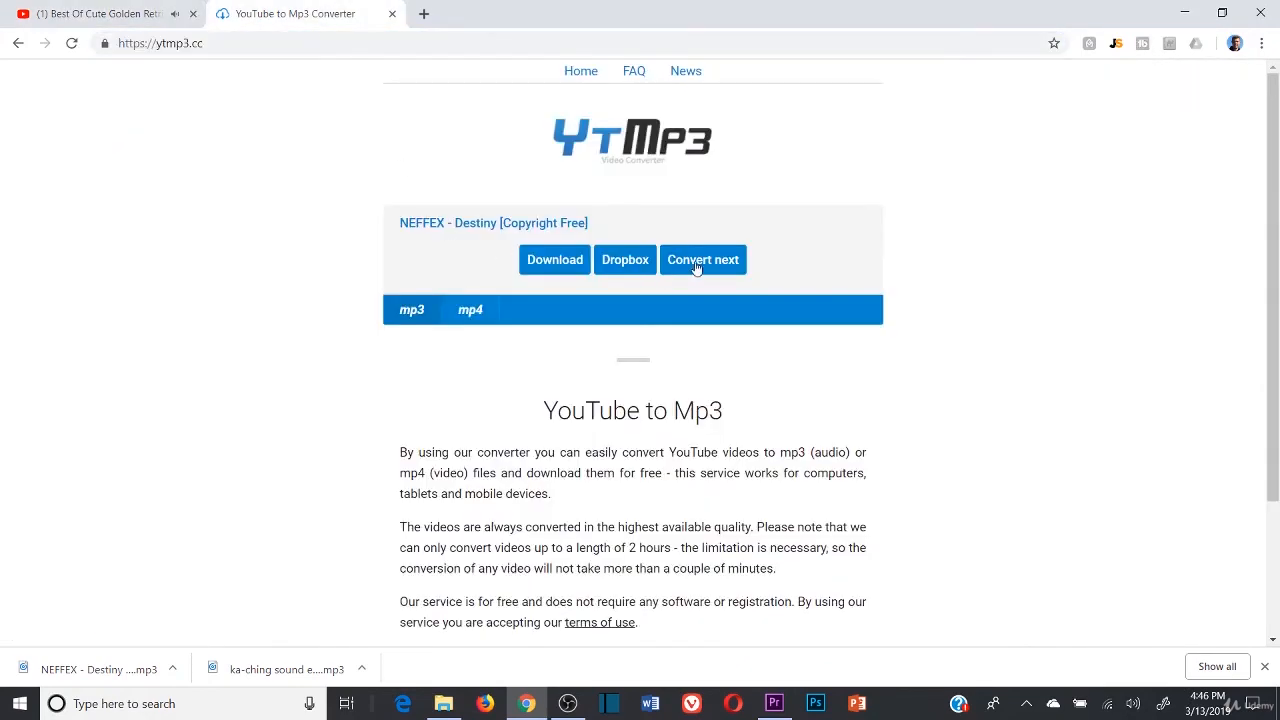
{"action": "left_click", "coordinate": [697, 266]}
{"action": "left_click", "coordinate": [394, 43]}
{"action": "type", "text": "go"}
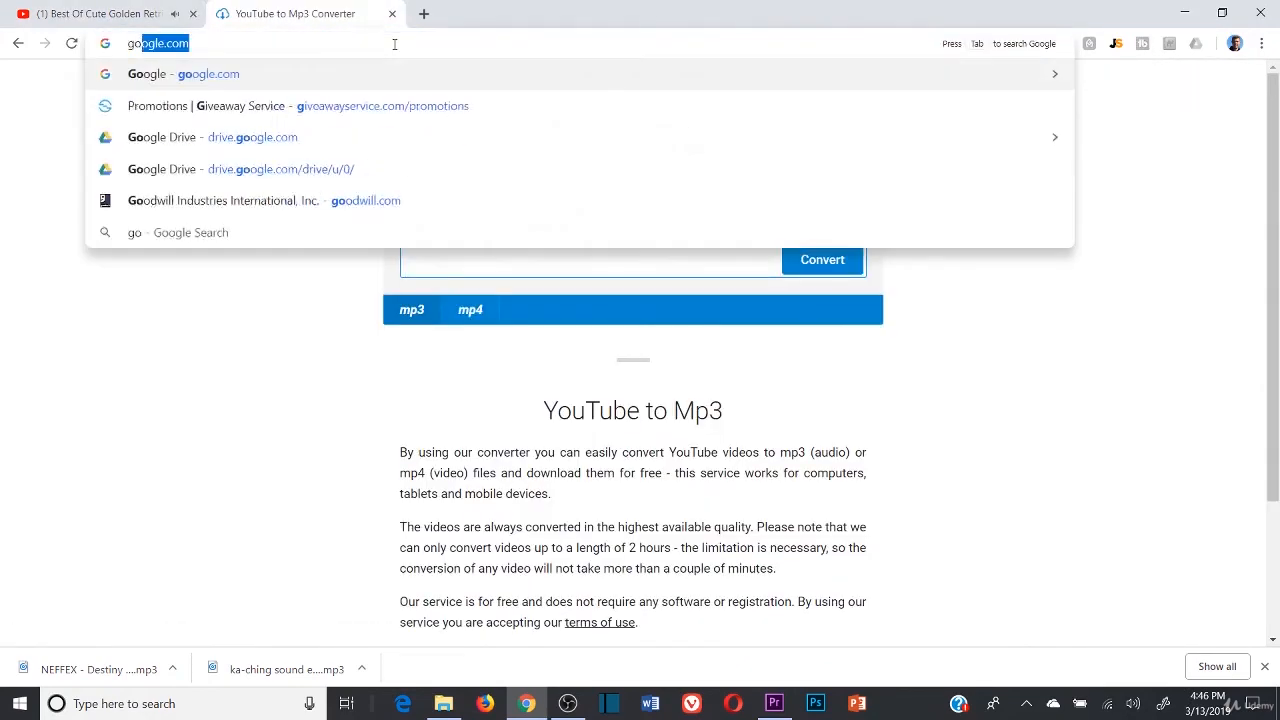
{"action": "type", "text": "ogle.co"}
{"action": "key", "text": "Return"}
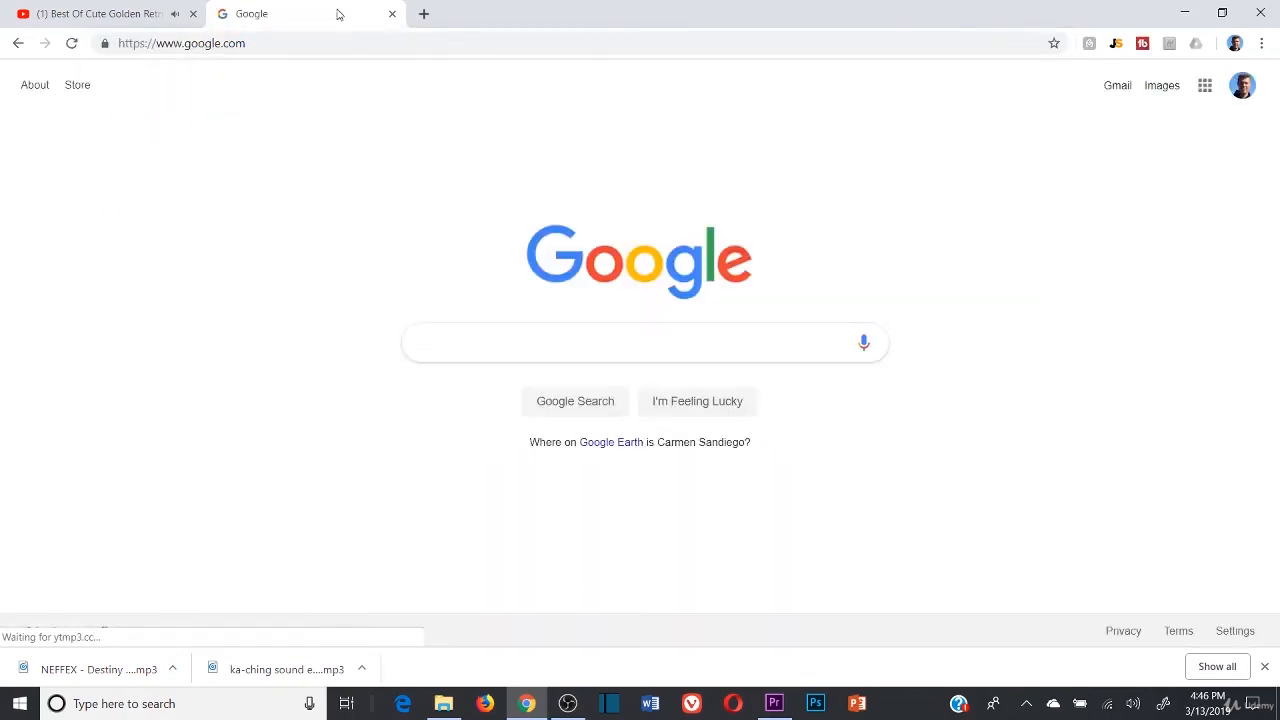
- Pause the puppy compilation on YouTube and search Google for "download youtube video"
{"action": "left_click", "coordinate": [106, 18]}
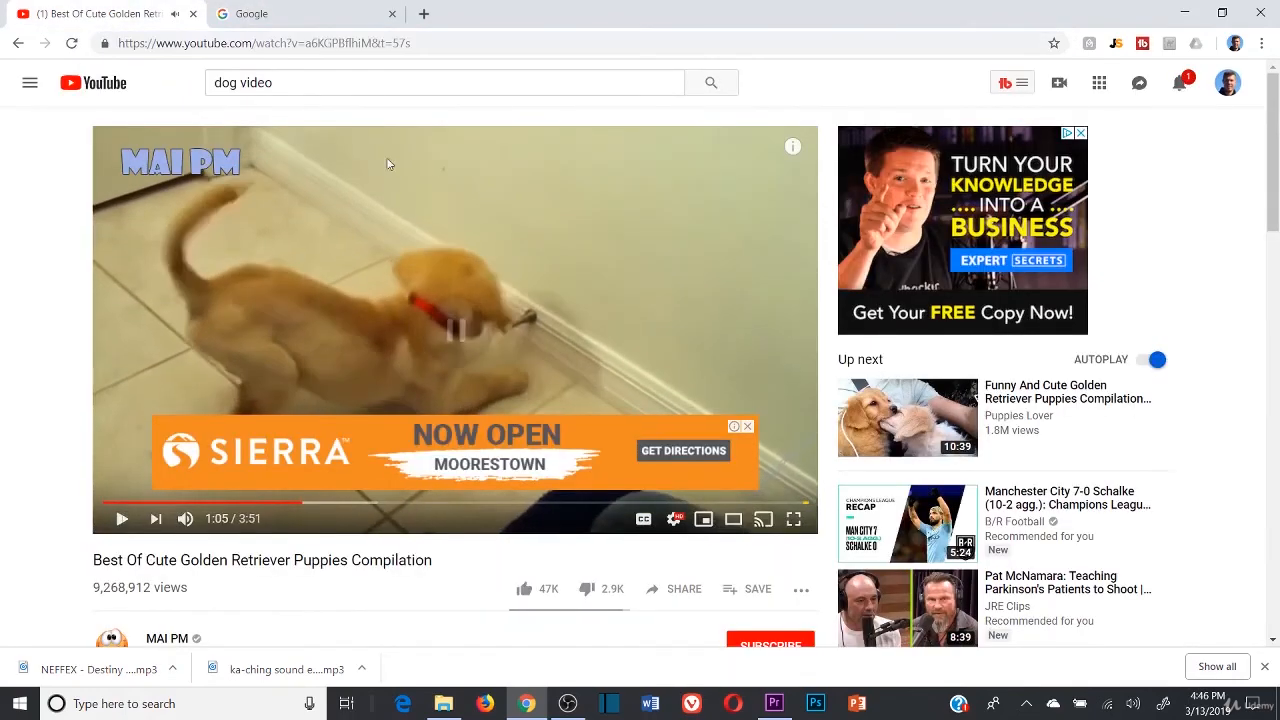
{"action": "key", "text": "ctrl+Tab"}
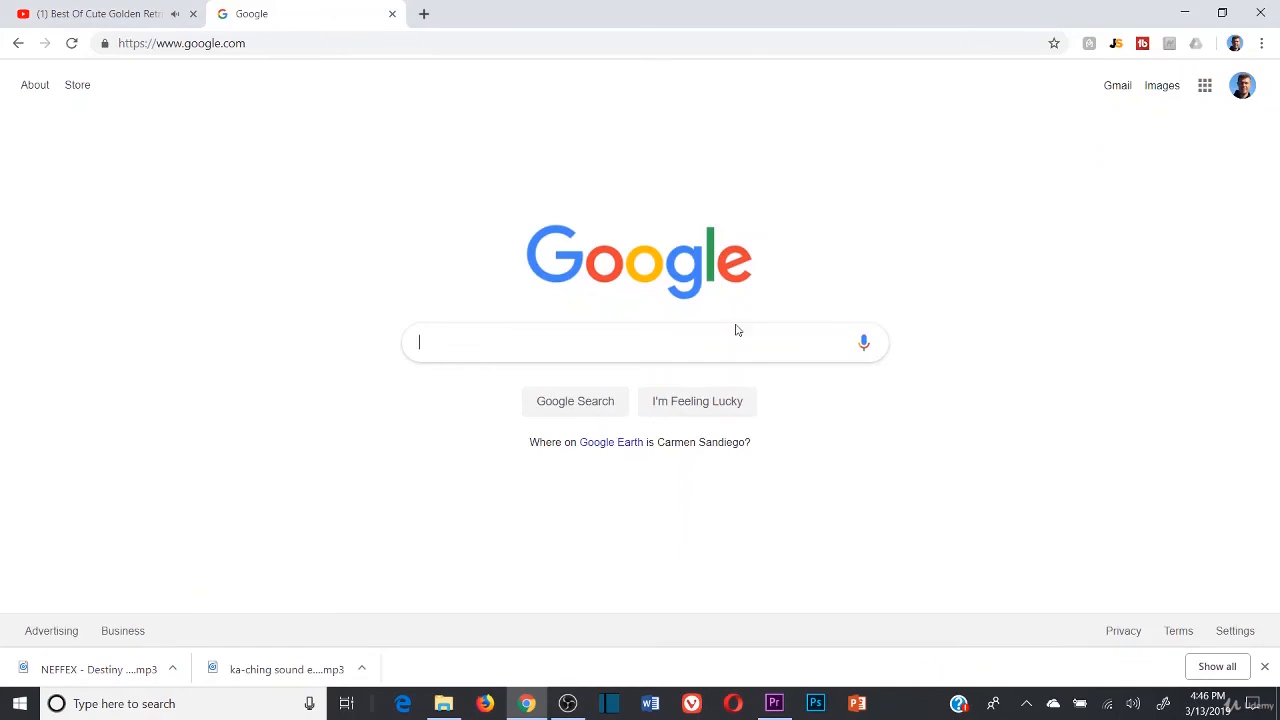
{"action": "type", "text": "download youtube vid"}
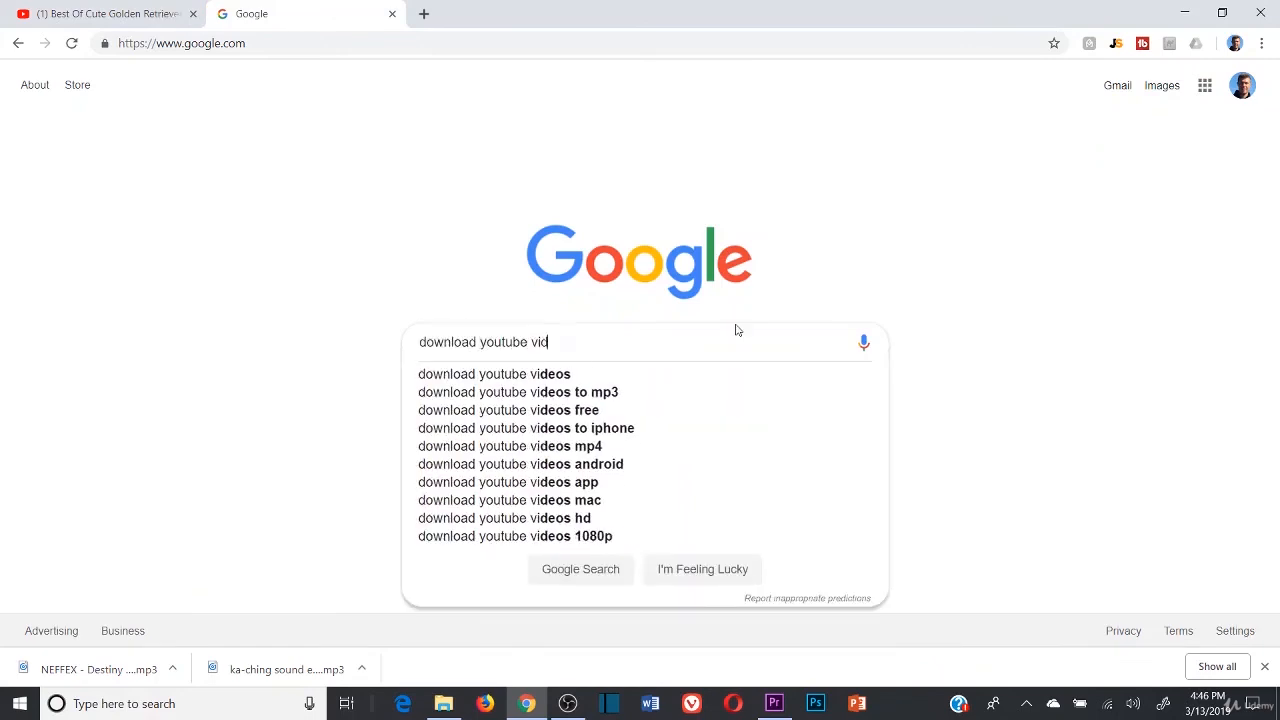
{"action": "type", "text": "eo"}
{"action": "key", "text": "Return"}
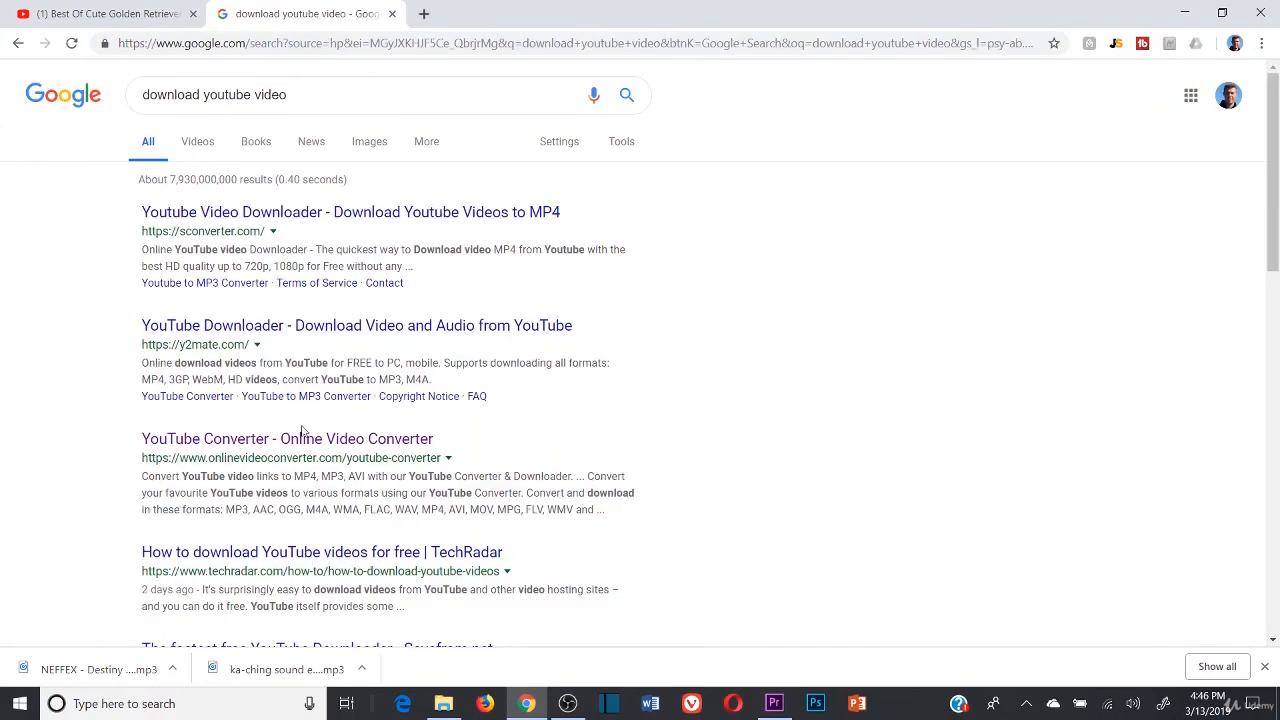
- Open the Online Video Converter search result, paste the copied video link and start its conversion to .mp4
{"action": "left_click", "coordinate": [302, 440]}
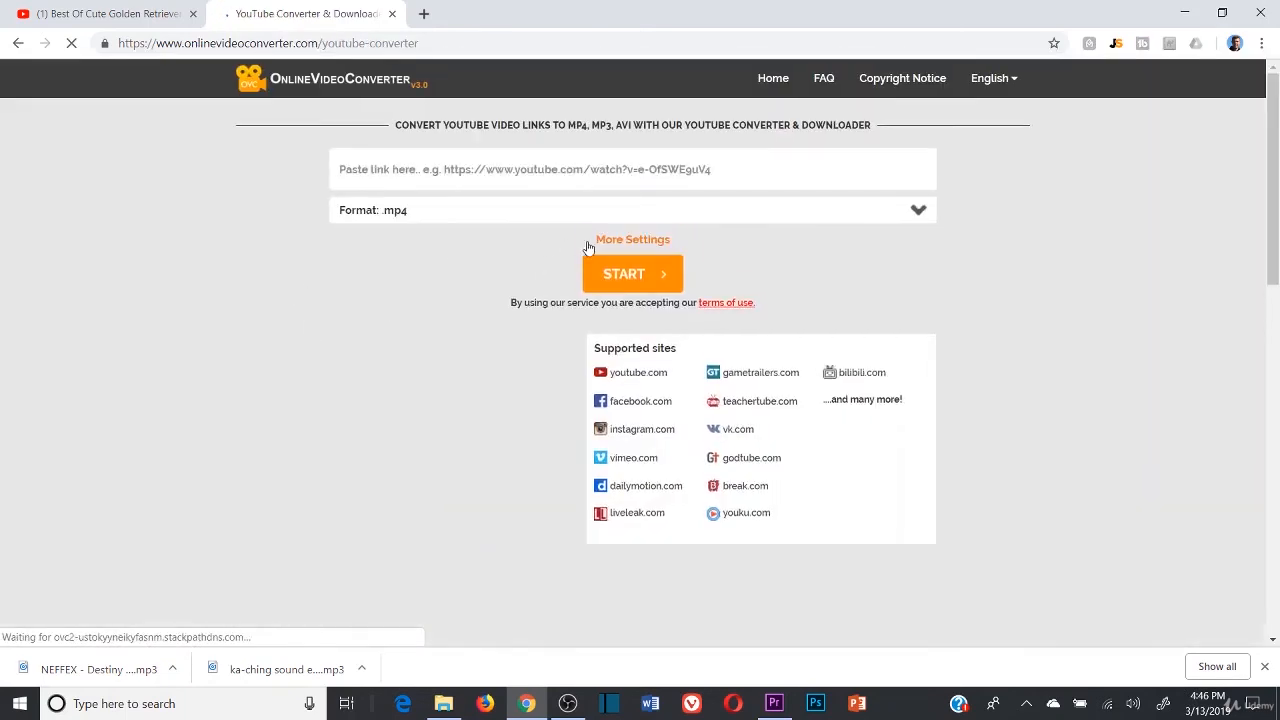
{"action": "left_click", "coordinate": [556, 168]}
{"action": "key", "text": "ctrl+v"}
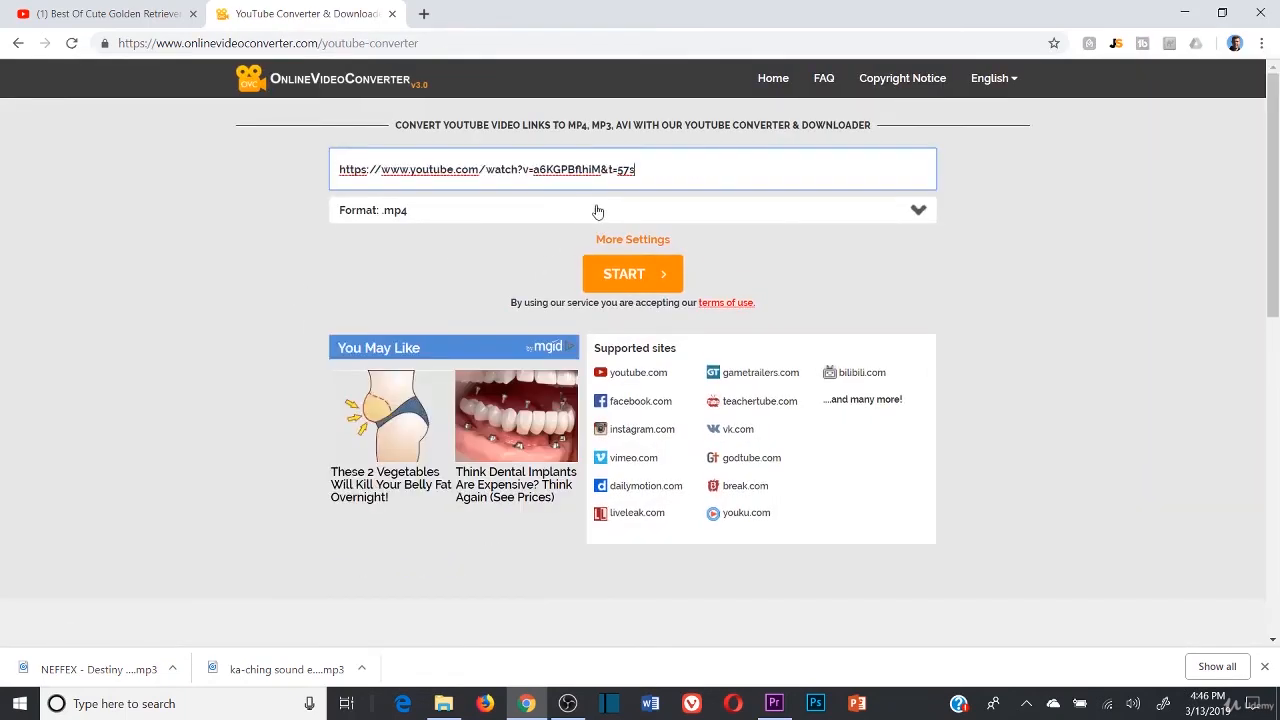
{"action": "left_click", "coordinate": [628, 280]}
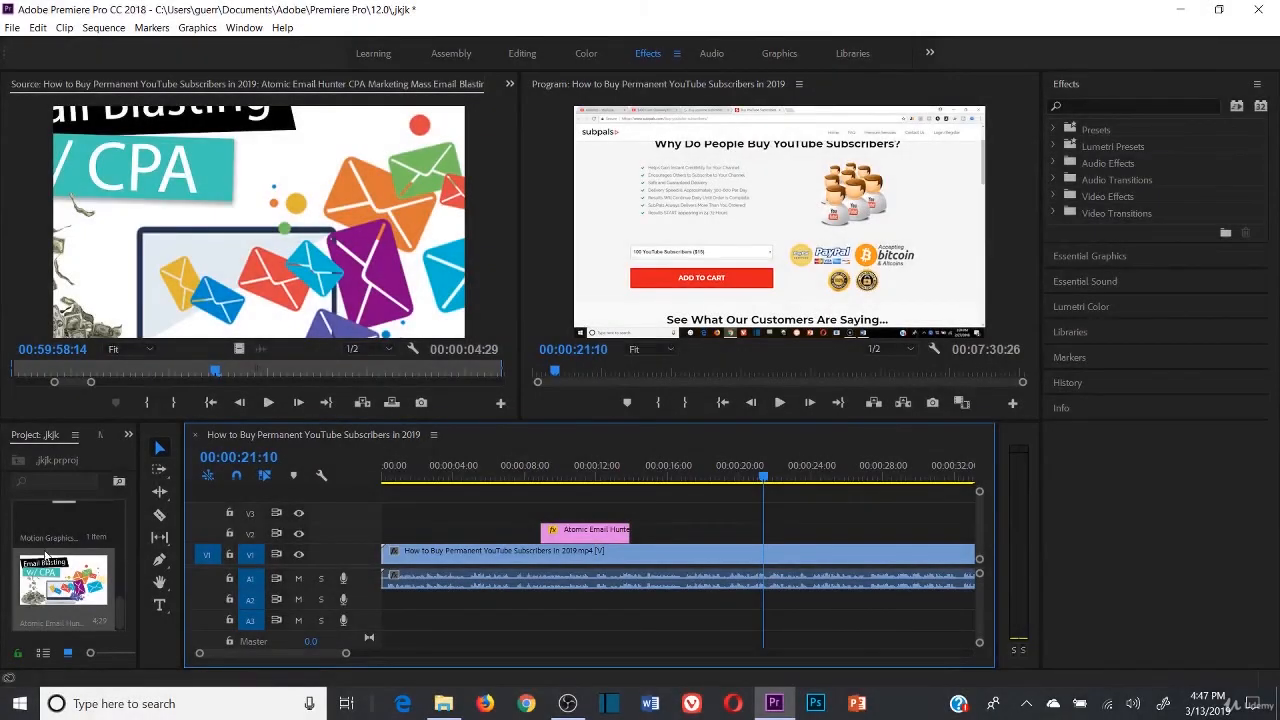
- Import the Best Of Cute Golden Retriever Puppies Compilation video from Downloads into the Motion Graphics Template Media bin
{"action": "double_click", "coordinate": [48, 548]}
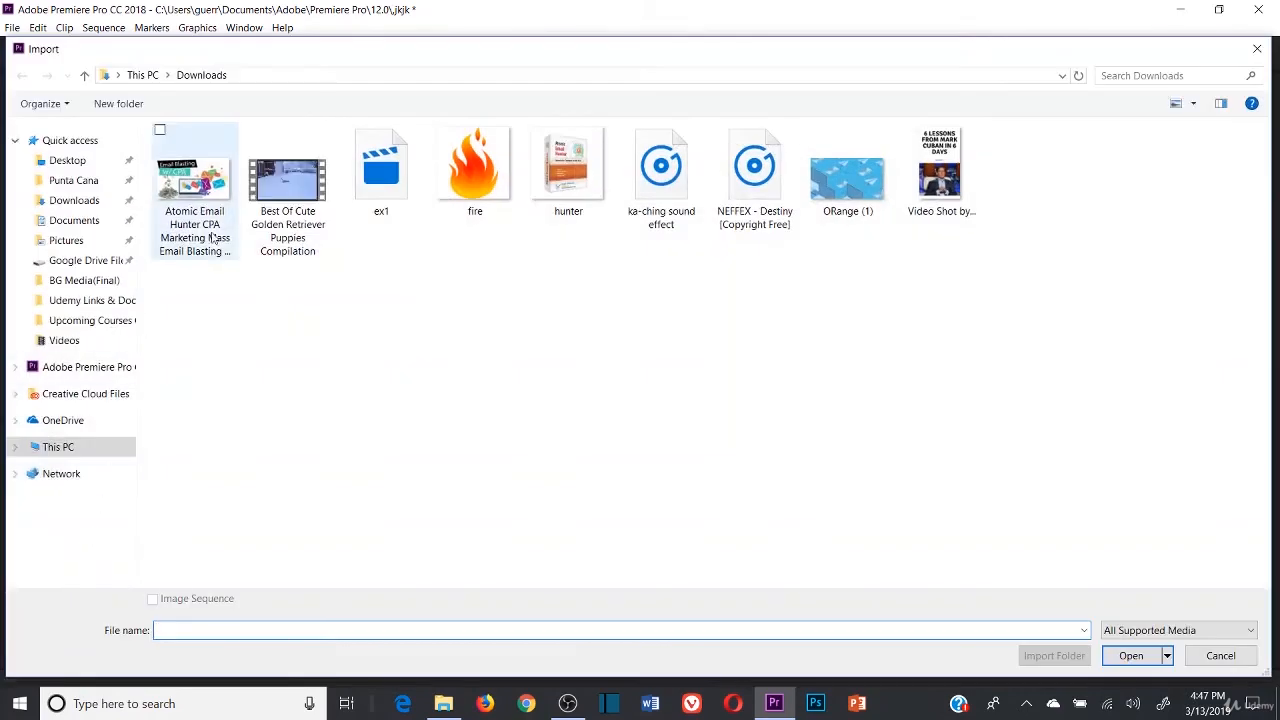
{"action": "left_click", "coordinate": [287, 188]}
{"action": "double_click", "coordinate": [287, 188]}
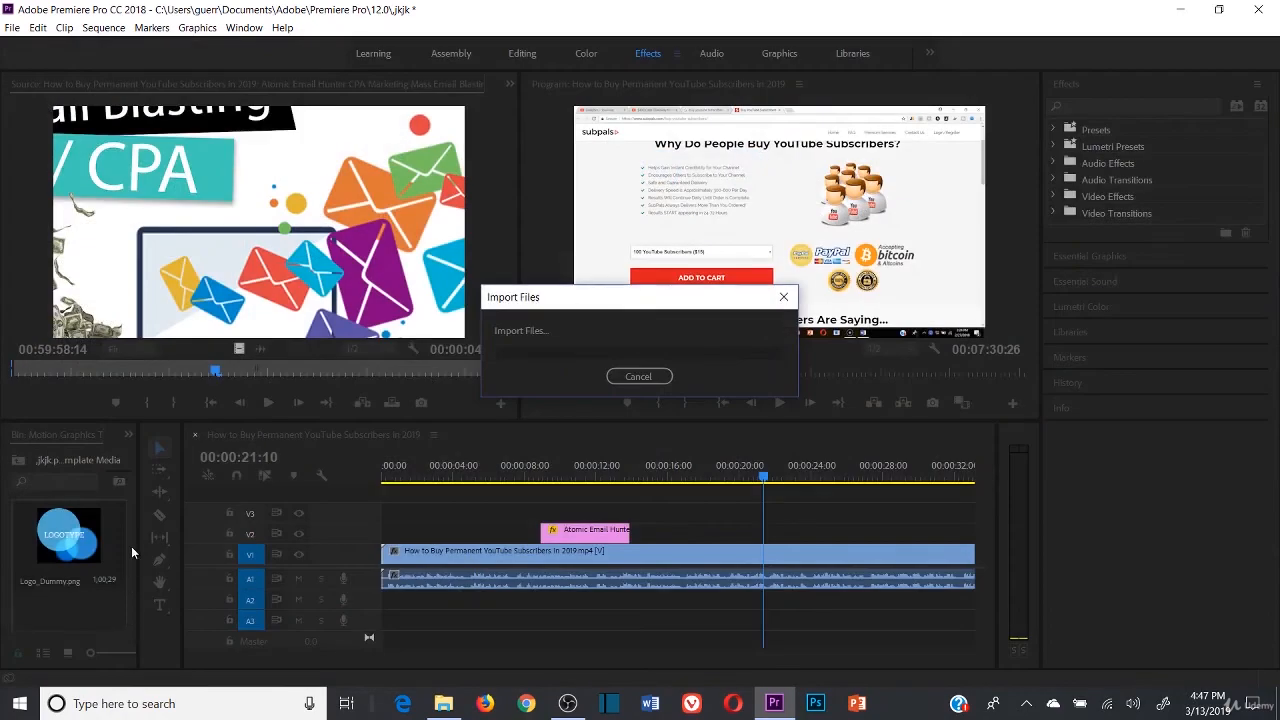
- Enlarge the project bin area and place the puppies compilation clip on V2 at 00:00:21:10
{"action": "left_click_drag", "start_coordinate": [136, 516], "coordinate": [296, 516]}
{"action": "left_click_drag", "start_coordinate": [175, 423], "coordinate": [175, 275]}
{"action": "left_click", "coordinate": [155, 489]}
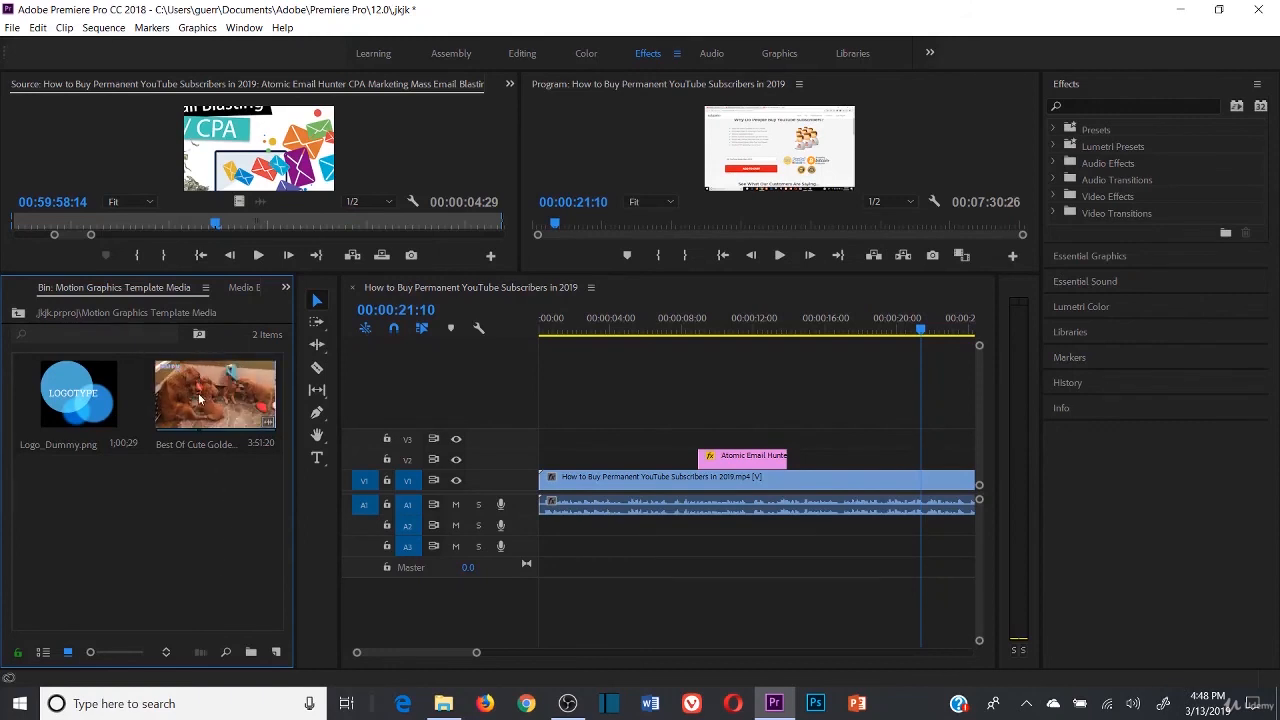
{"action": "left_click_drag", "start_coordinate": [200, 399], "coordinate": [925, 465]}
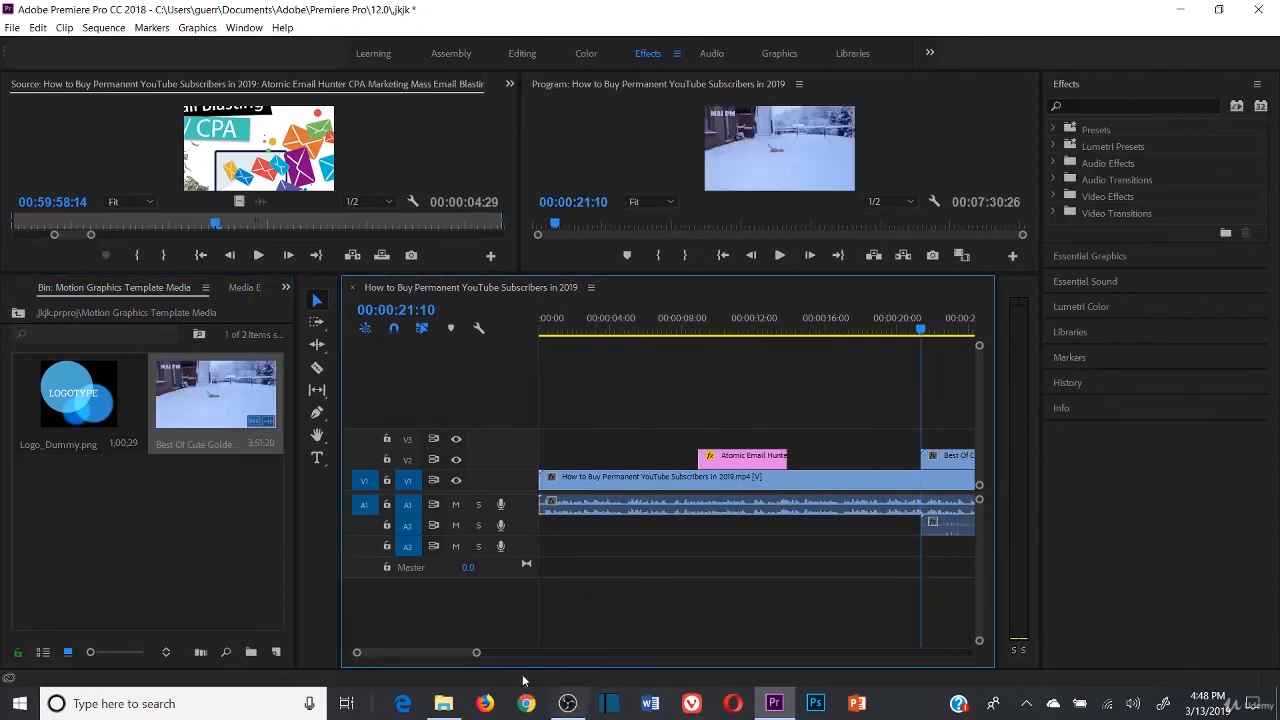
- Unlink the puppies compilation clip's audio from its video and ripple delete the audio on A2
{"action": "scroll", "coordinate": [454, 647], "scroll_direction": "down", "scroll_amount": 5}
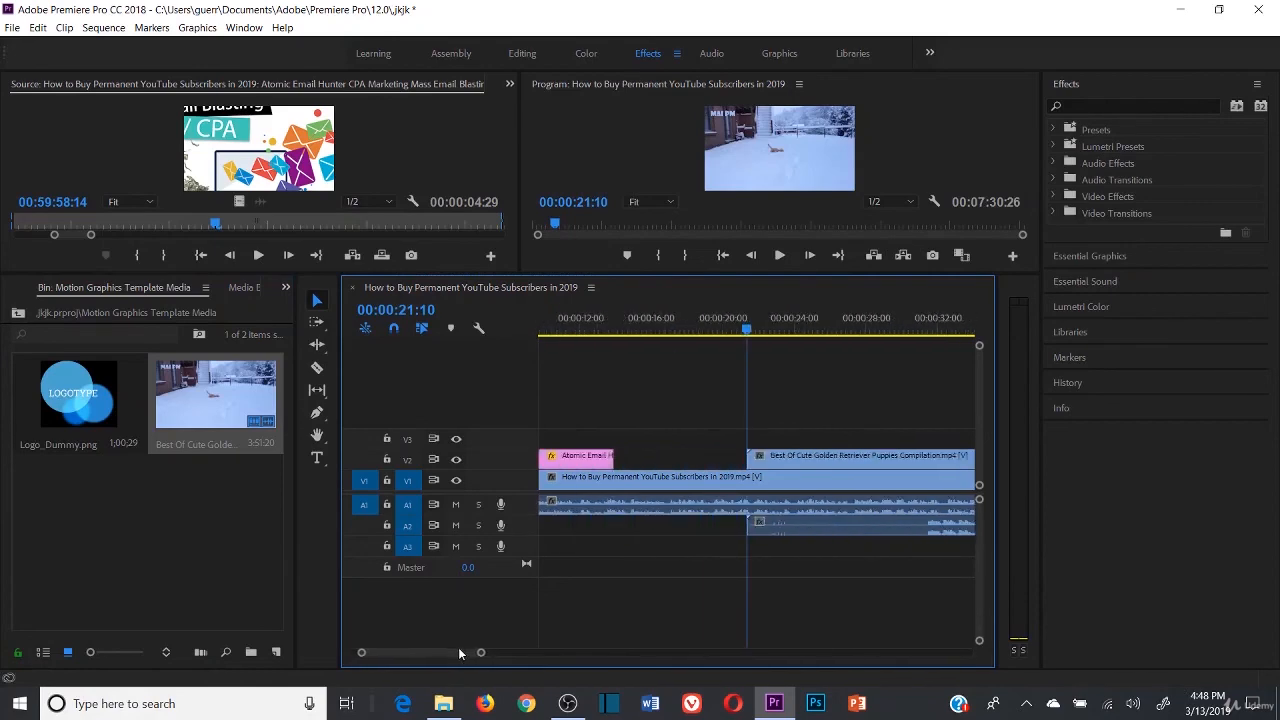
{"action": "scroll", "coordinate": [458, 647], "scroll_direction": "down", "scroll_amount": 4}
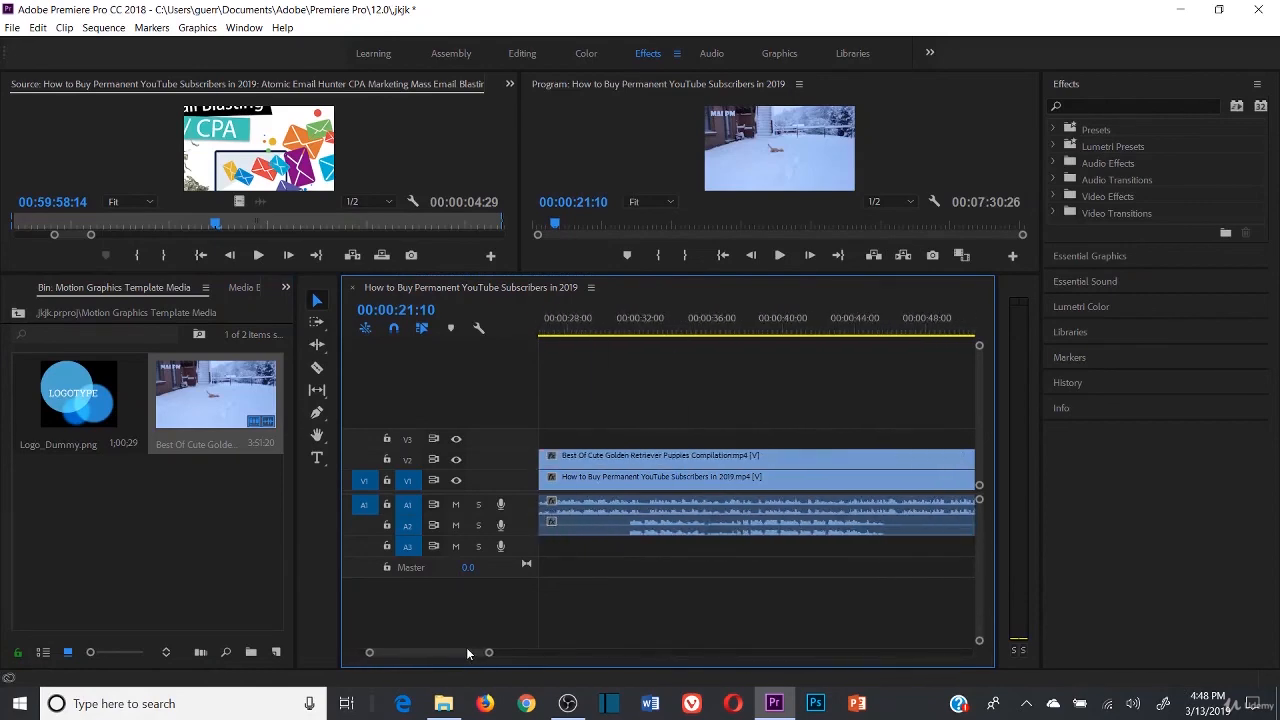
{"action": "right_click", "coordinate": [684, 531]}
{"action": "left_click", "coordinate": [790, 223]}
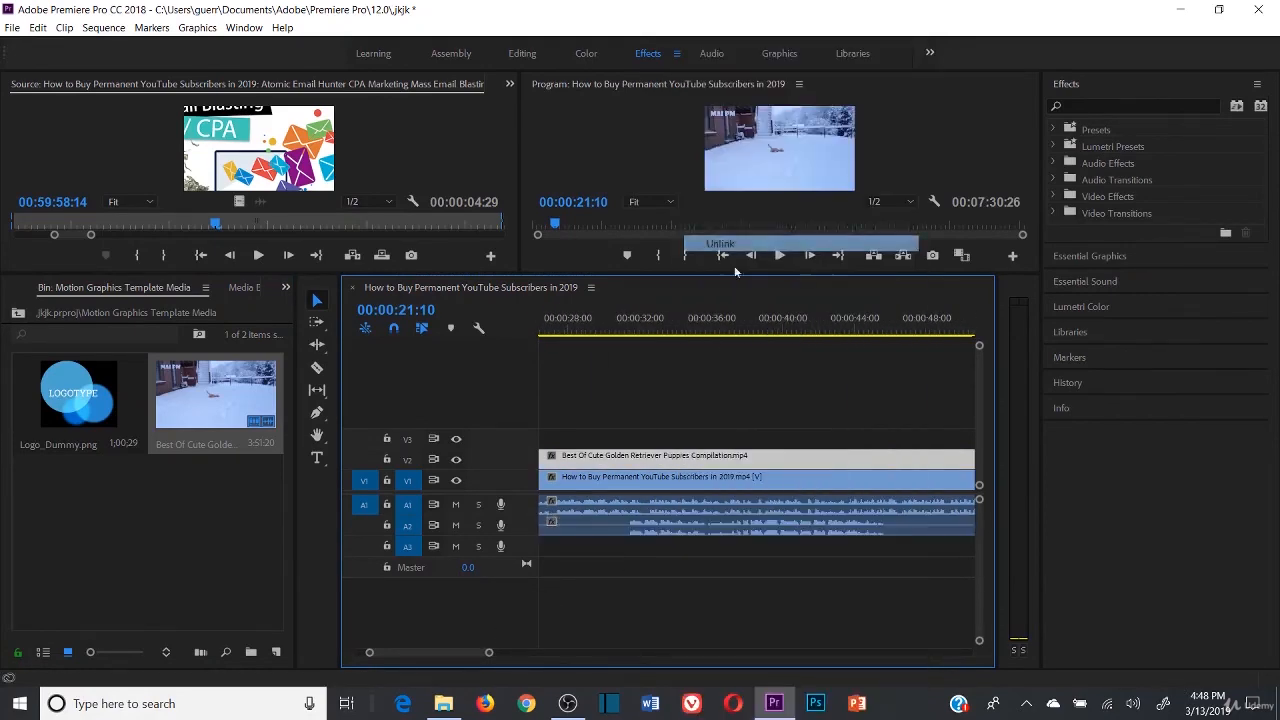
{"action": "right_click", "coordinate": [656, 533]}
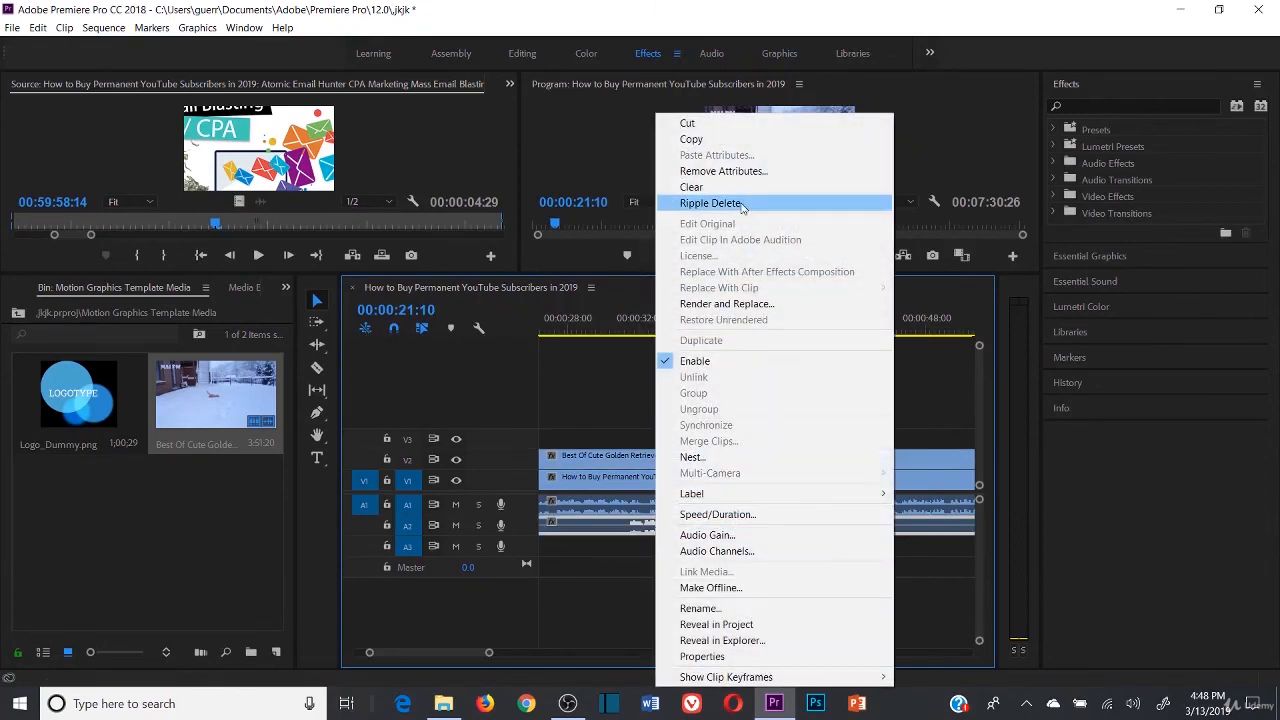
{"action": "left_click", "coordinate": [775, 205]}
{"action": "scroll", "coordinate": [448, 655], "scroll_direction": "up", "scroll_amount": 4}
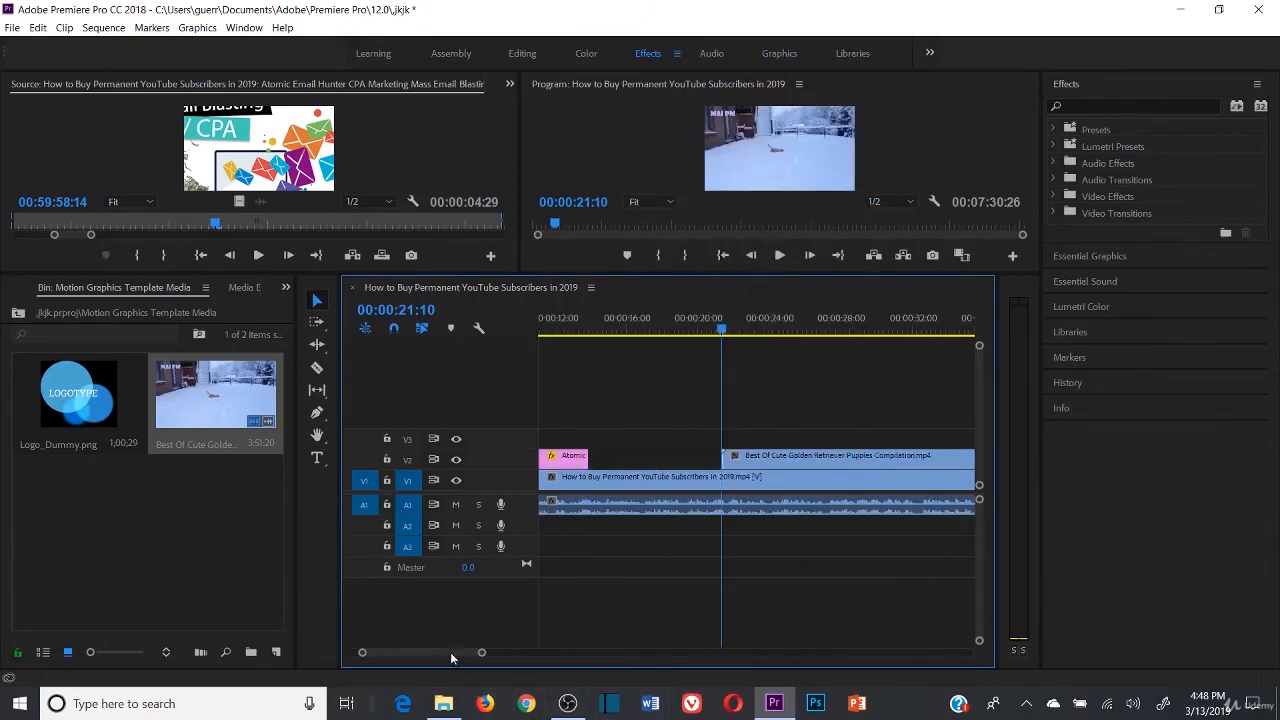
- Scrub through the puppies compilation clip on V2 to review its footage between about 00:00:21:05 and 00:00:33:17
{"action": "left_click", "coordinate": [787, 330]}
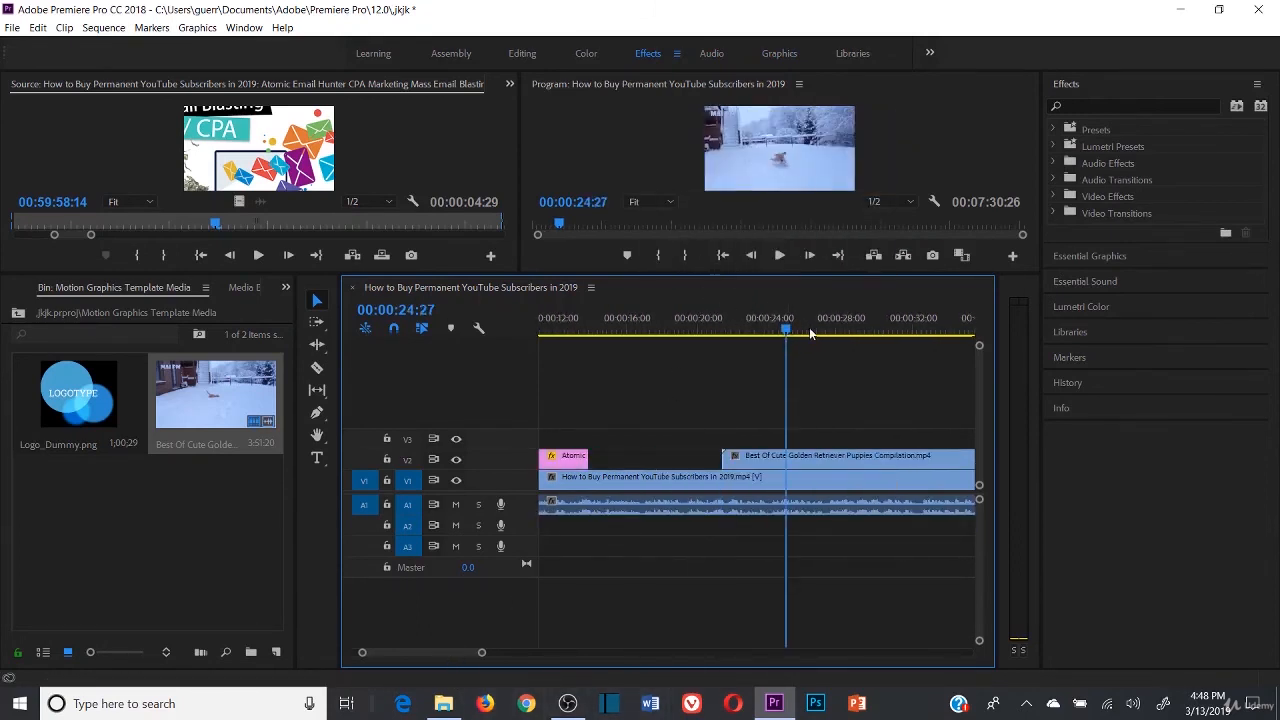
{"action": "left_click", "coordinate": [817, 330]}
{"action": "left_click", "coordinate": [879, 331]}
{"action": "left_click", "coordinate": [922, 333]}
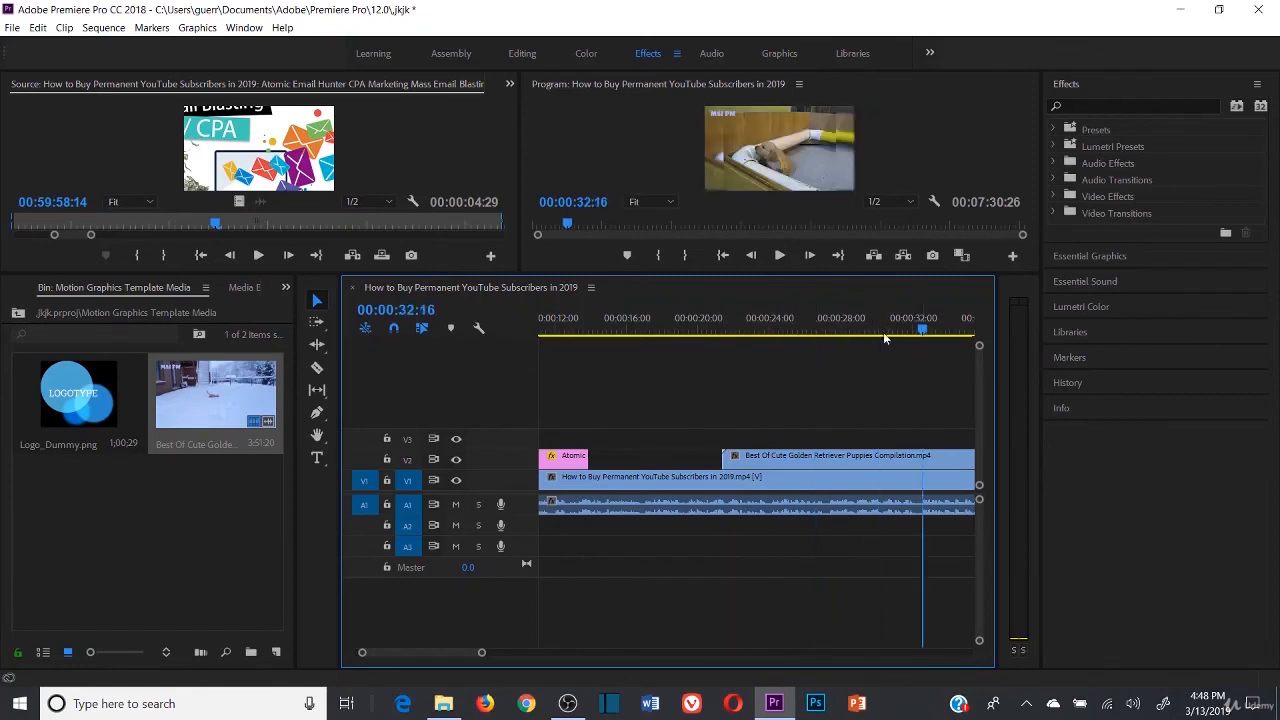
{"action": "left_click", "coordinate": [743, 331]}
{"action": "left_click", "coordinate": [722, 331]}
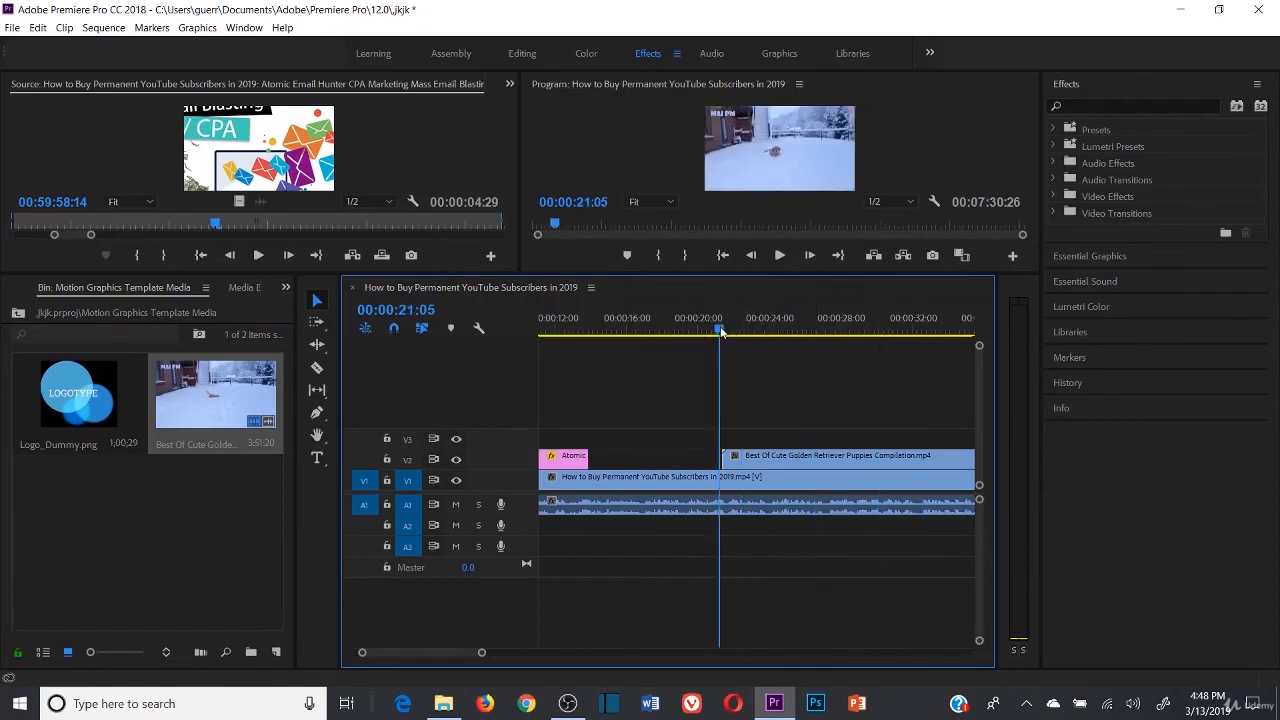
{"action": "left_click", "coordinate": [779, 331]}
{"action": "left_click", "coordinate": [940, 332]}
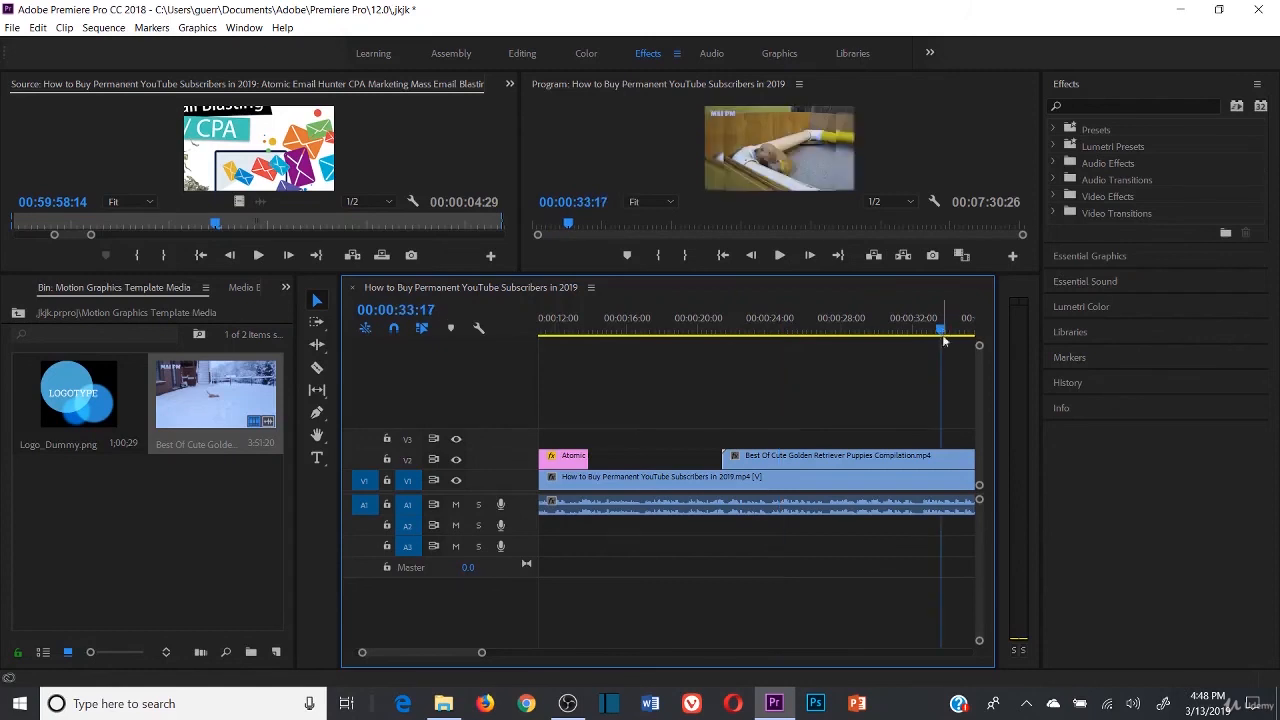
- Cut off the part of the puppies clip after 00:00:30:27 and move the remaining piece about 3 seconds earlier on V2
{"action": "left_click", "coordinate": [317, 367]}
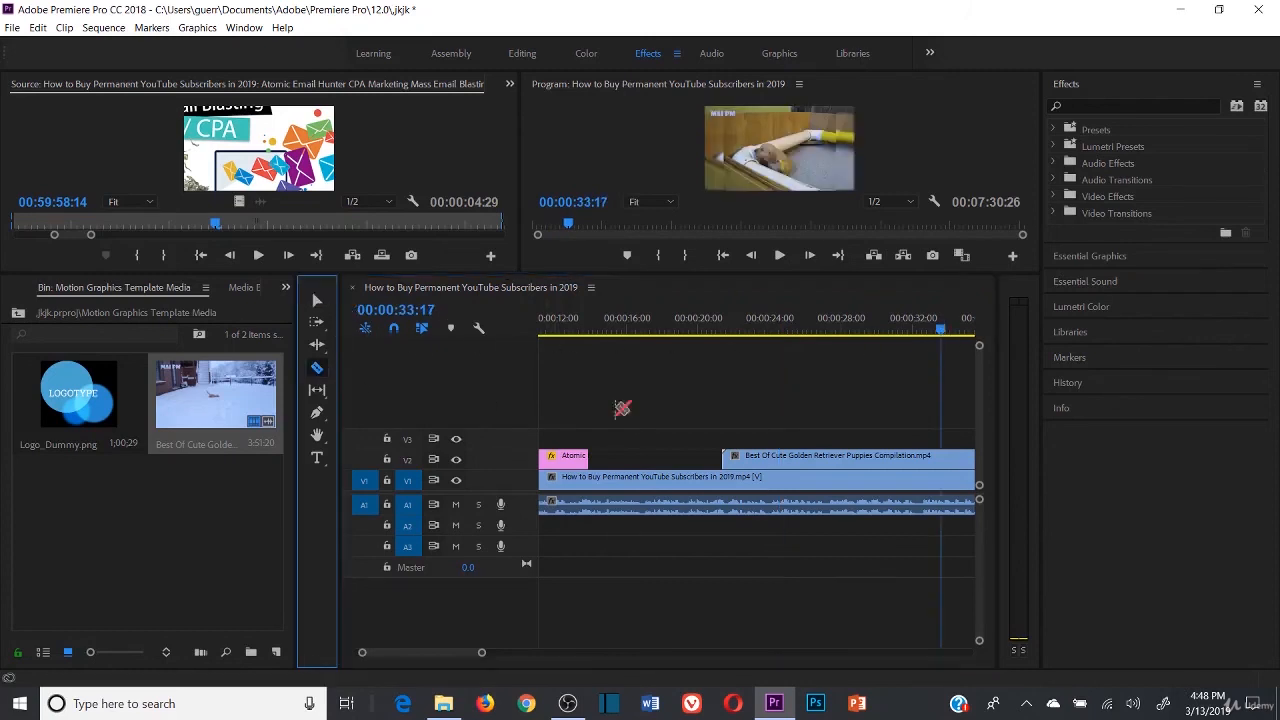
{"action": "left_click", "coordinate": [883, 332]}
{"action": "left_click_drag", "start_coordinate": [896, 333], "coordinate": [893, 333]}
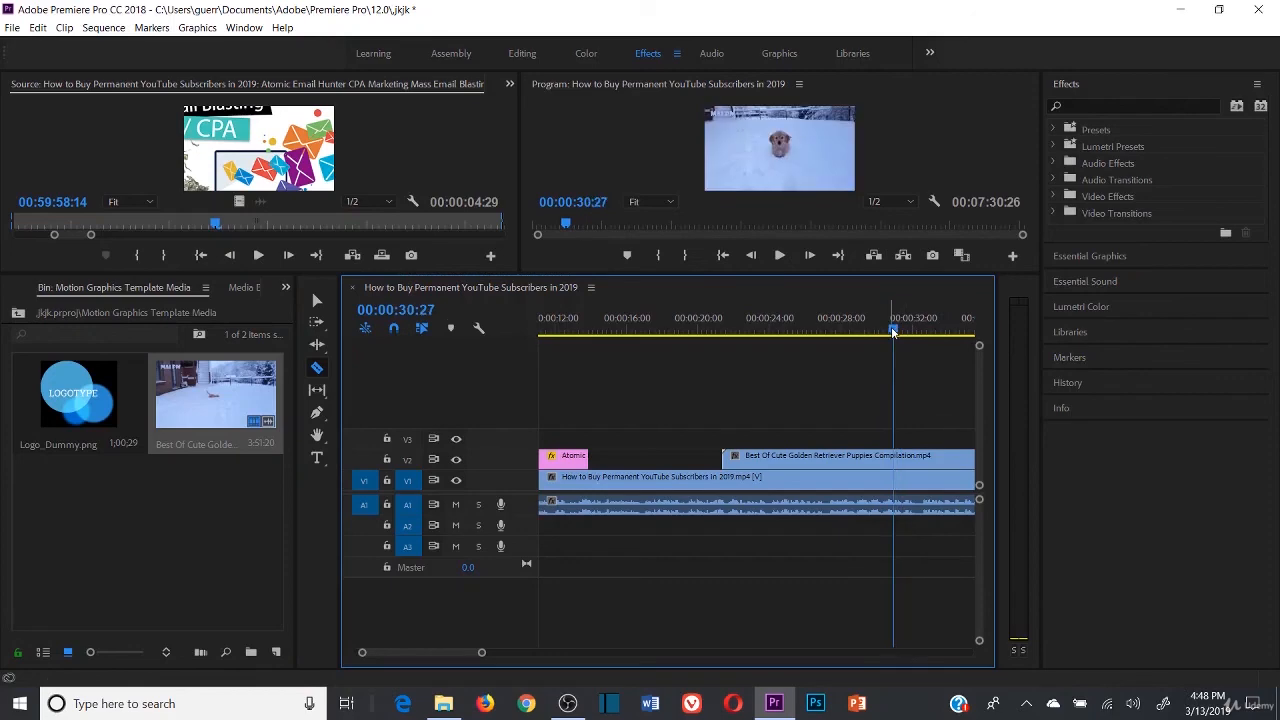
{"action": "left_click", "coordinate": [893, 456]}
{"action": "right_click", "coordinate": [914, 456]}
{"action": "left_click", "coordinate": [930, 96]}
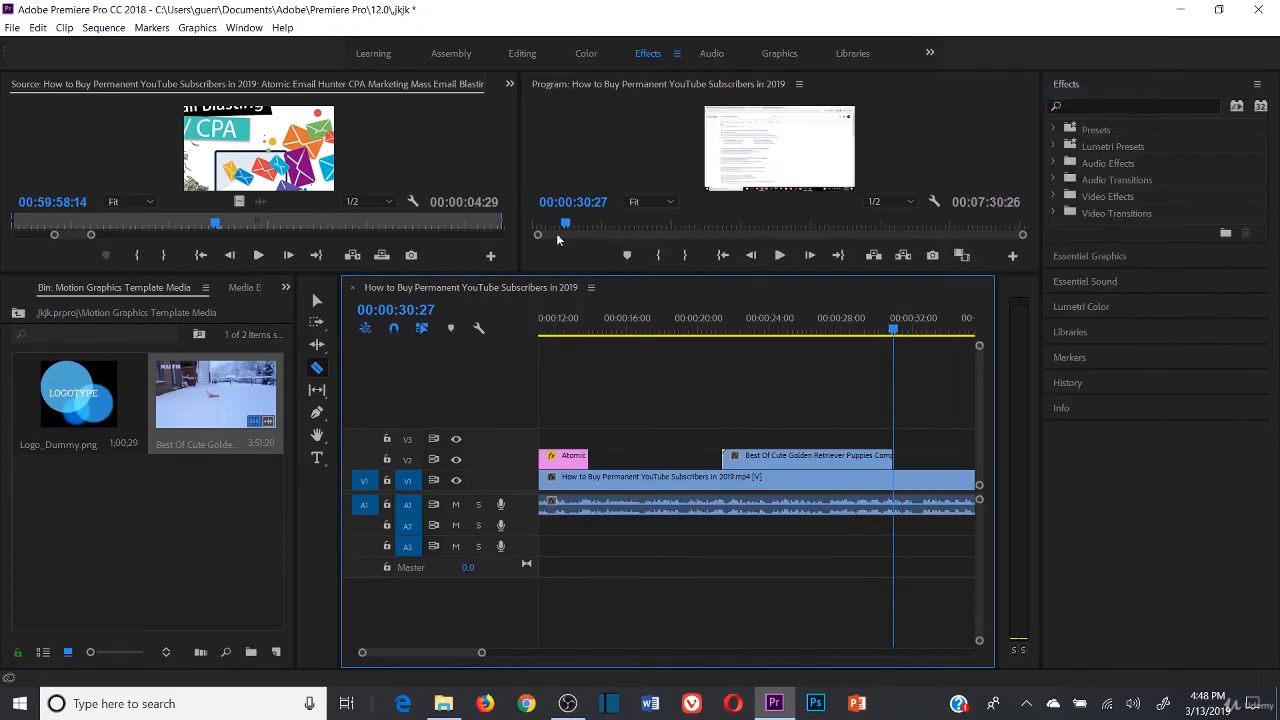
{"action": "left_click", "coordinate": [317, 300]}
{"action": "left_click_drag", "start_coordinate": [757, 459], "coordinate": [712, 460]}
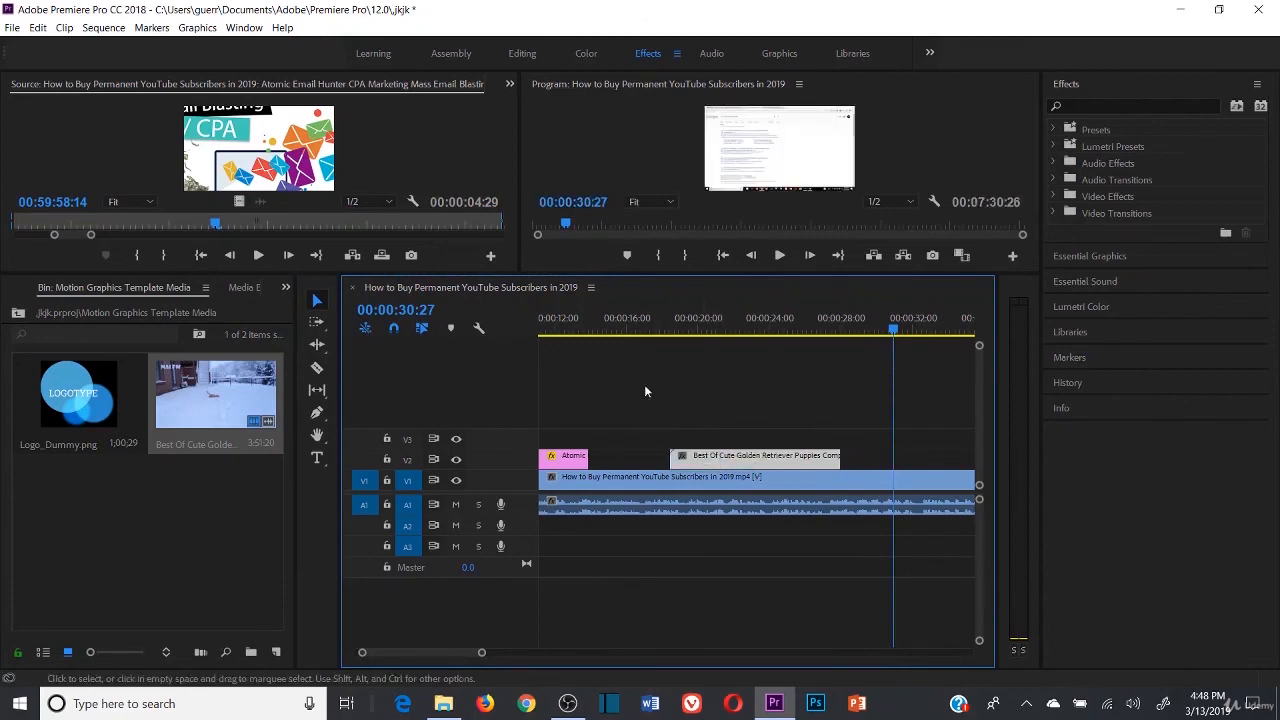
- Enlarge the Program monitor, play the sequence from 00:00:14:03 past the end of the puppies overlay, and give the timeline more height again
{"action": "left_click", "coordinate": [595, 320]}
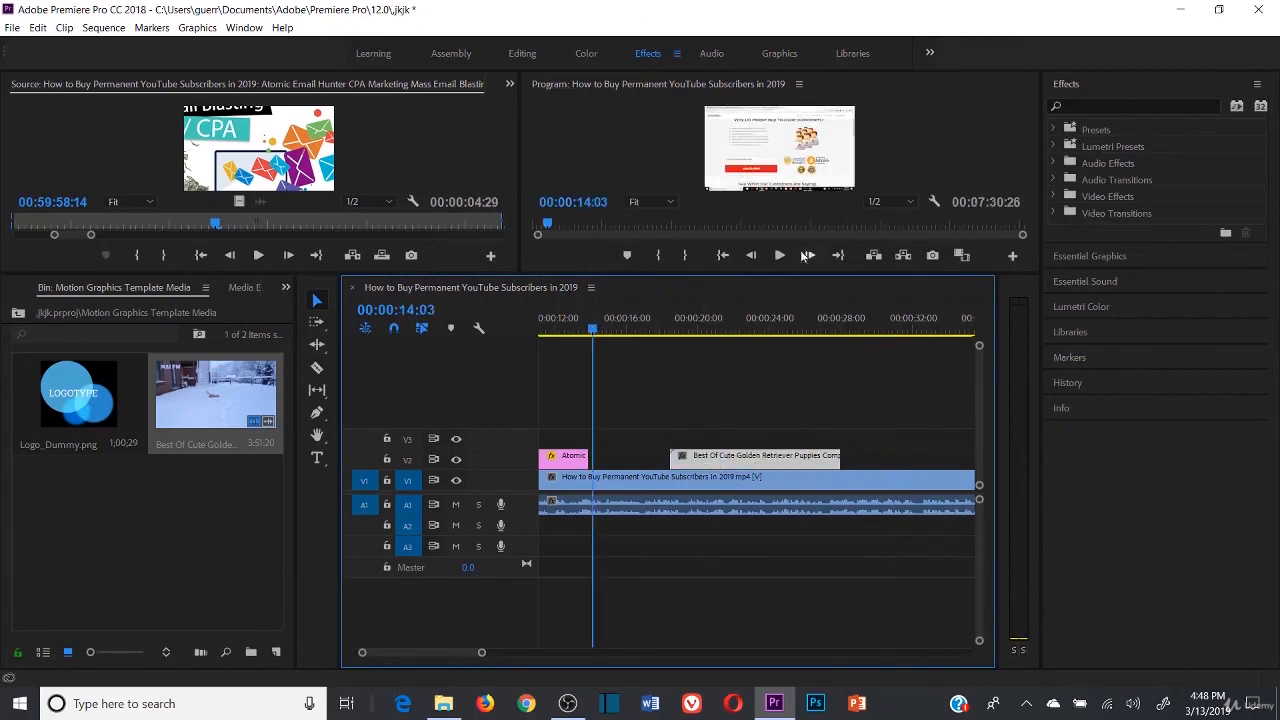
{"action": "left_click", "coordinate": [745, 176]}
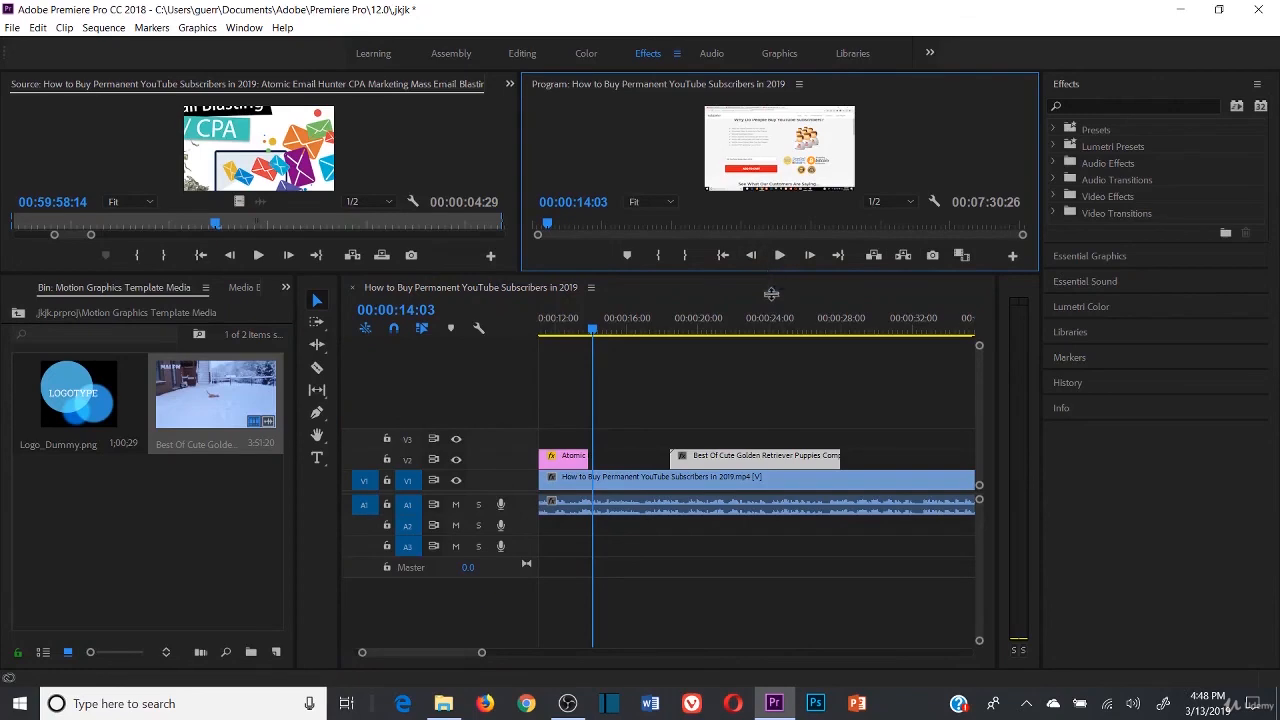
{"action": "left_click_drag", "start_coordinate": [771, 293], "coordinate": [771, 511]}
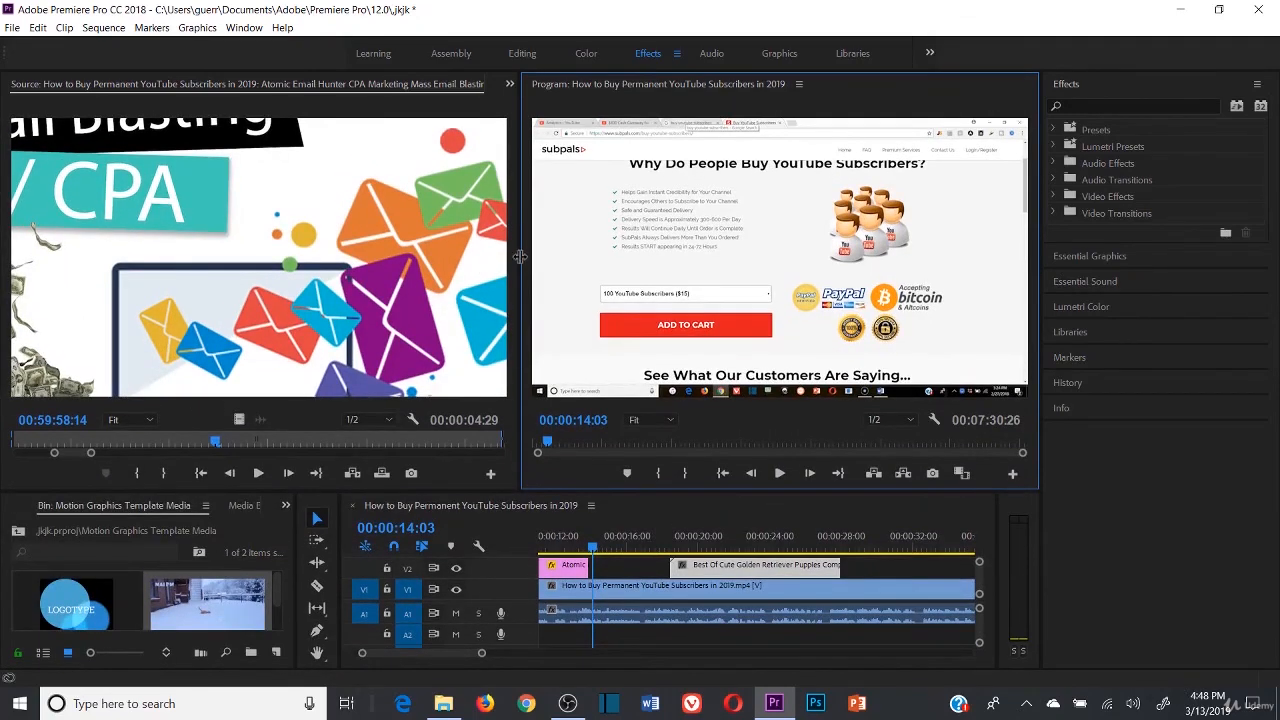
{"action": "left_click_drag", "start_coordinate": [519, 255], "coordinate": [142, 255]}
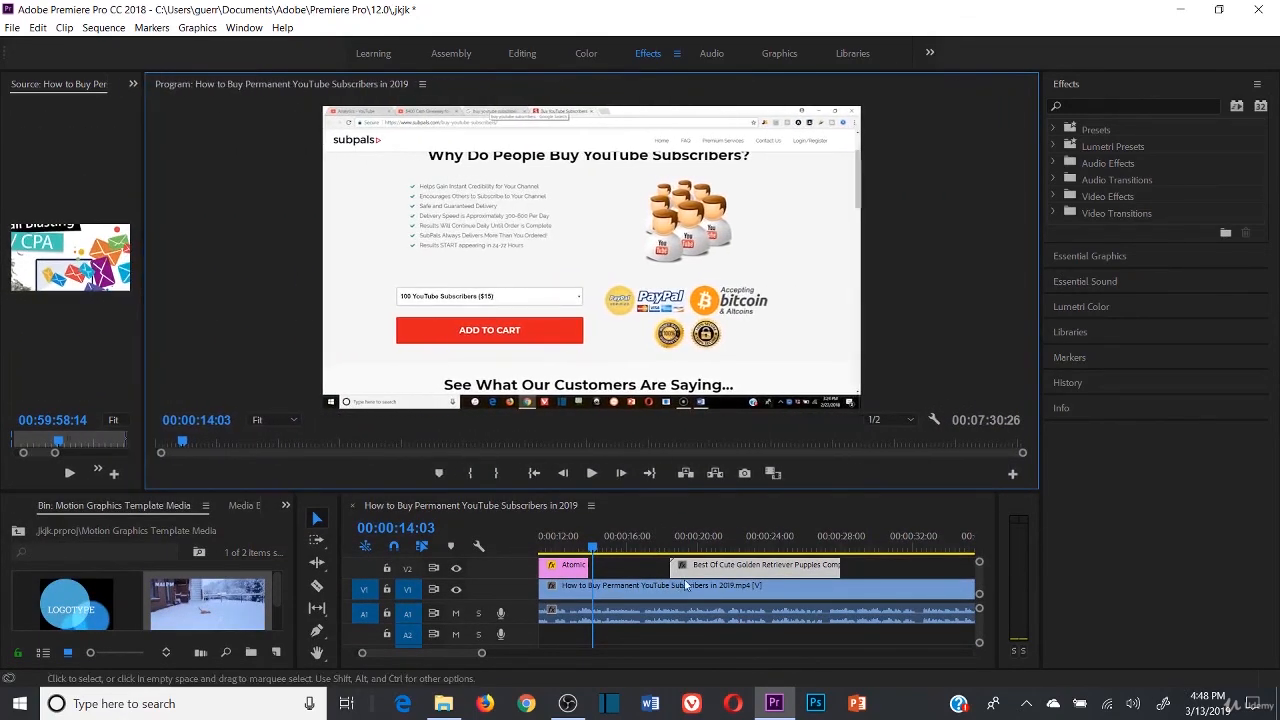
{"action": "left_click", "coordinate": [592, 475]}
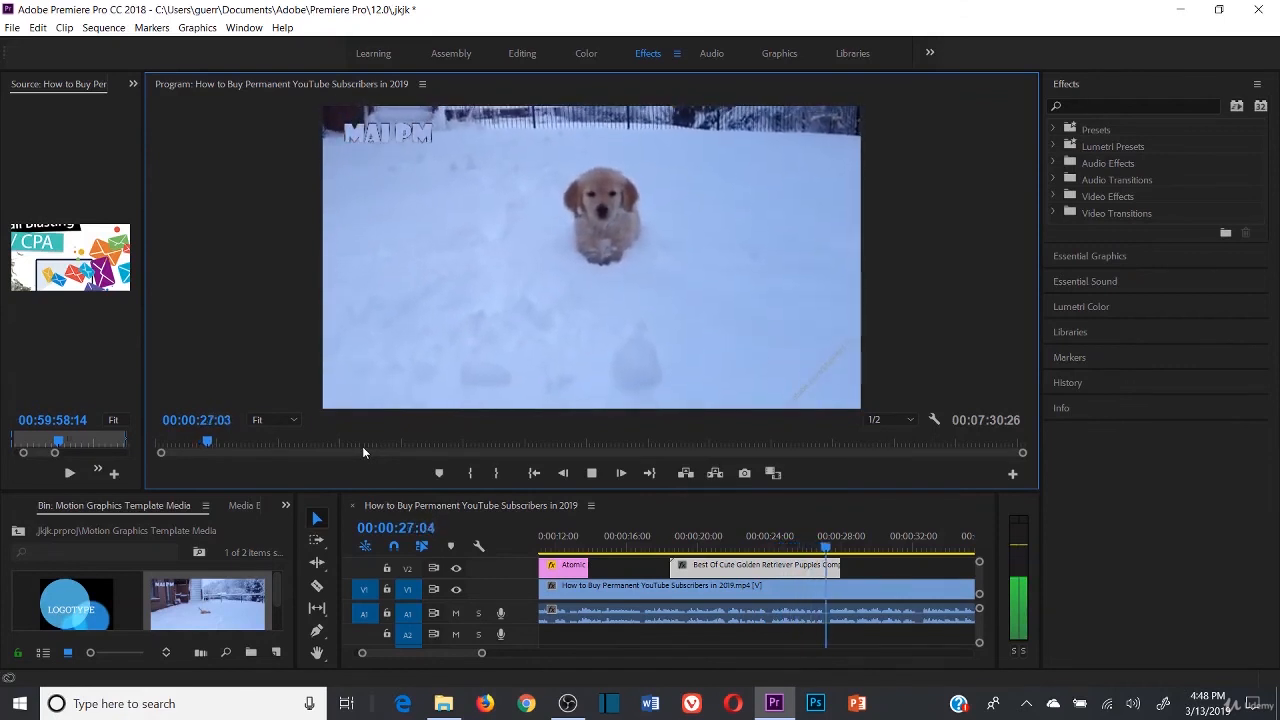
{"action": "left_click", "coordinate": [592, 474]}
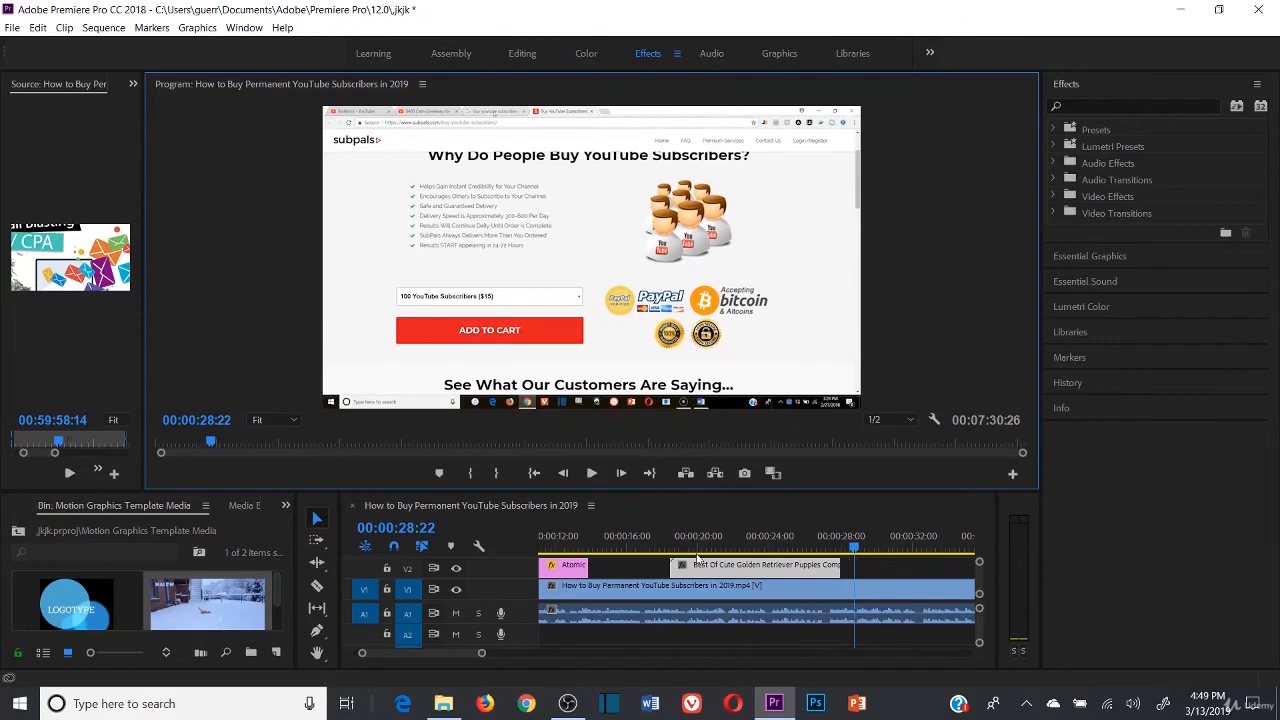
{"action": "left_click_drag", "start_coordinate": [710, 490], "coordinate": [705, 330]}
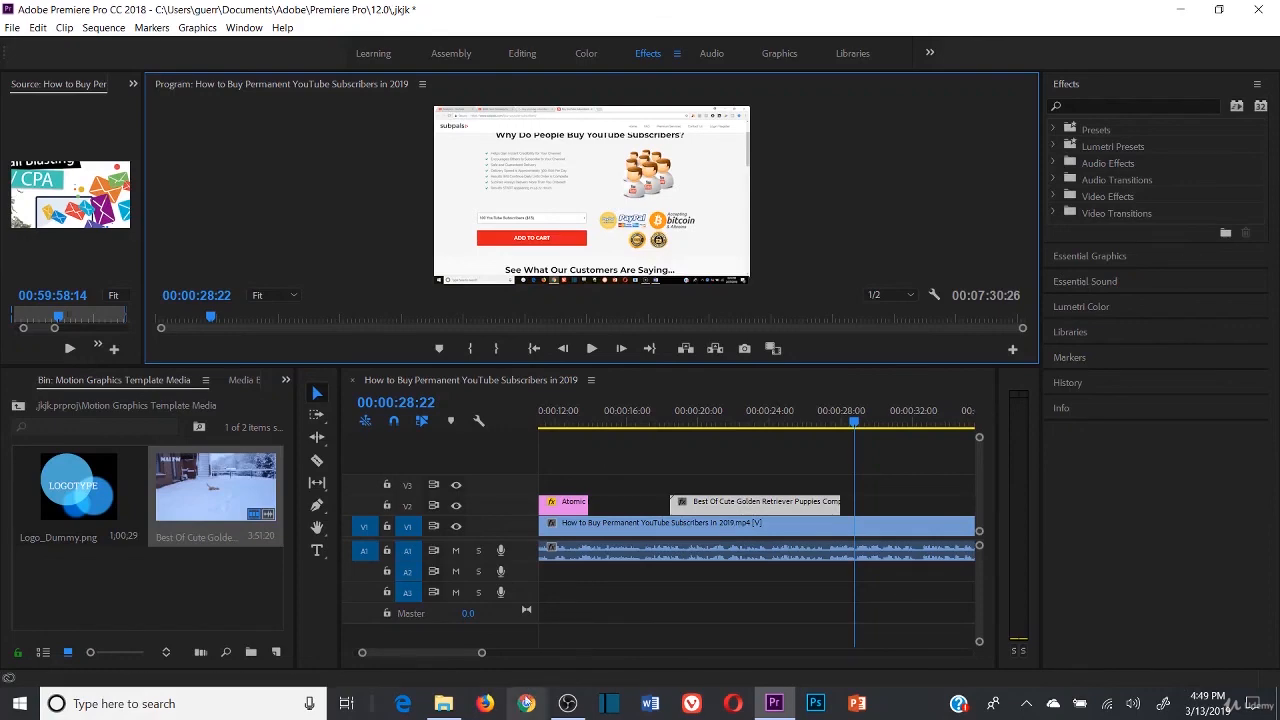
- Switch to Chrome, open pexels.com and pixabay.com in separate tabs, and look over both home pages
{"action": "left_click", "coordinate": [526, 703]}
{"action": "type", "text": "pexels.com"}
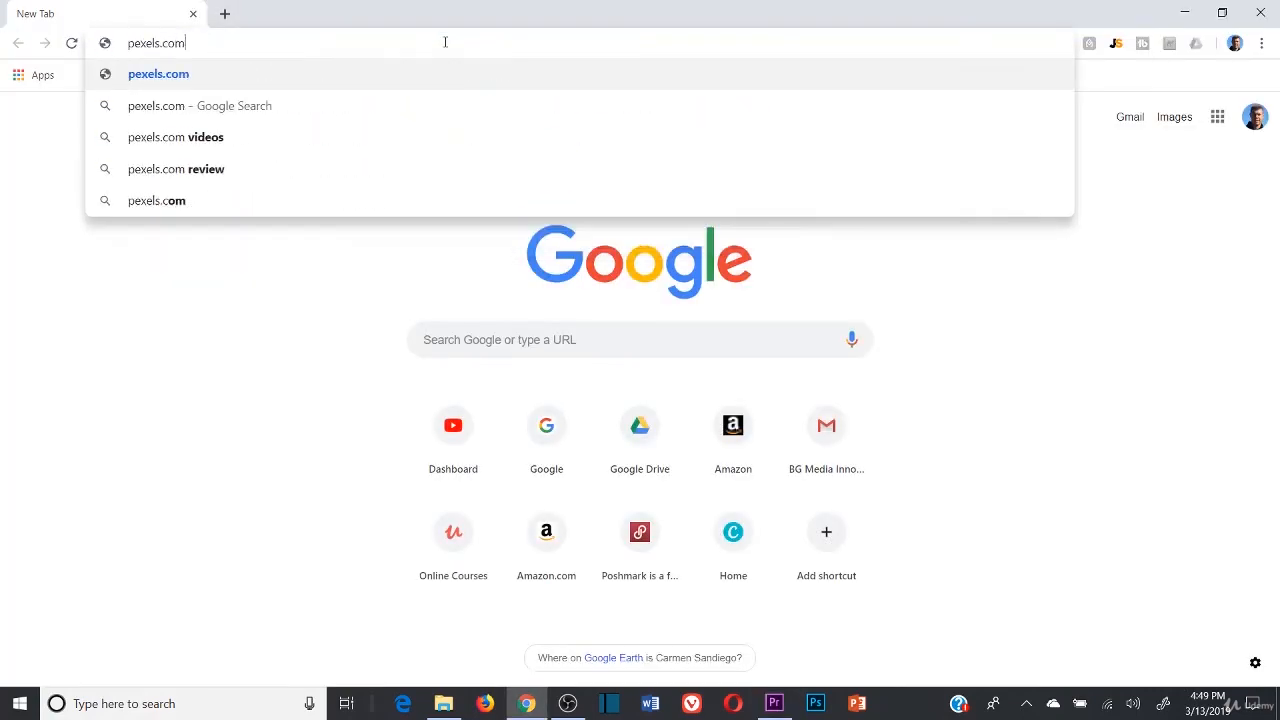
{"action": "key", "text": "Return"}
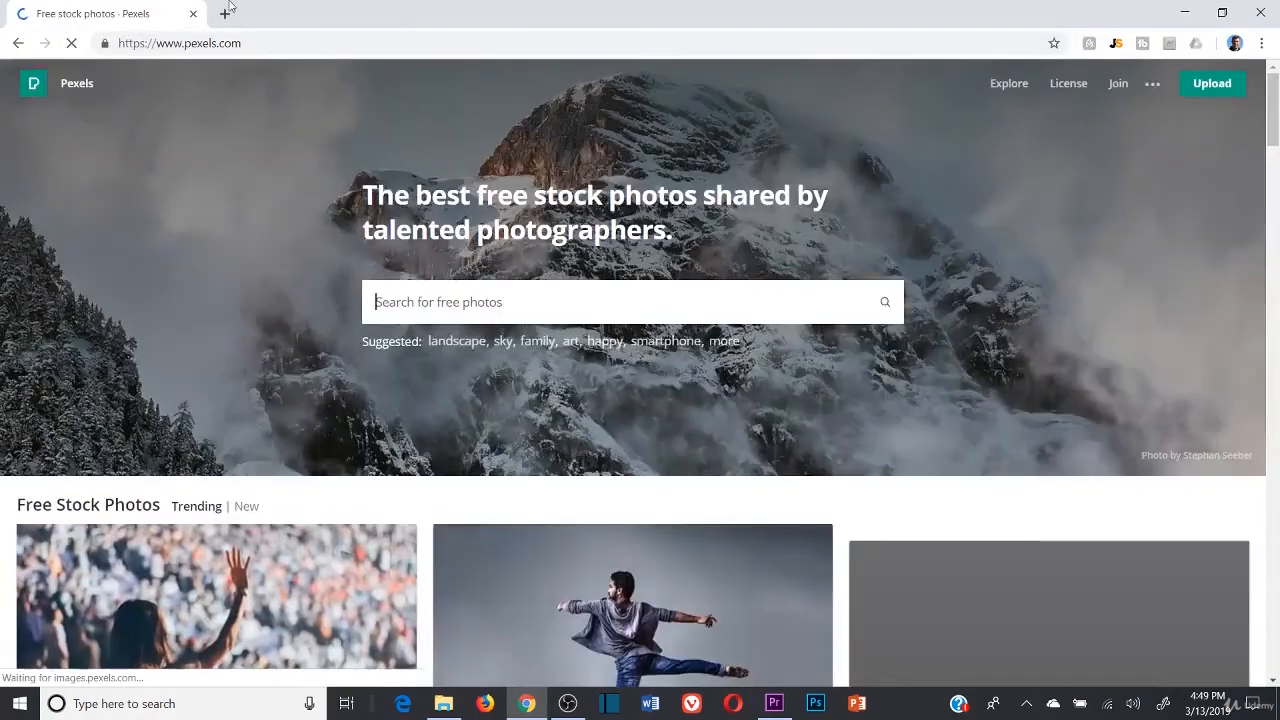
{"action": "left_click", "coordinate": [224, 13]}
{"action": "type", "text": "pix"}
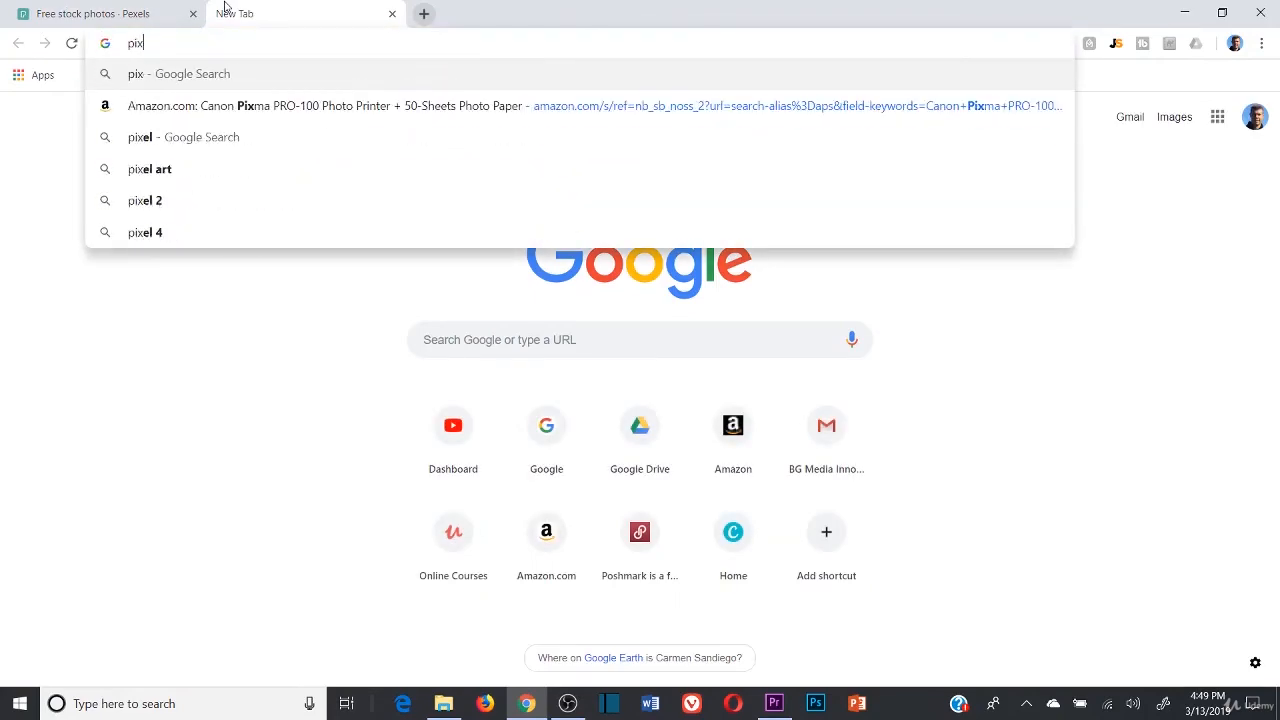
{"action": "type", "text": "abay.com"}
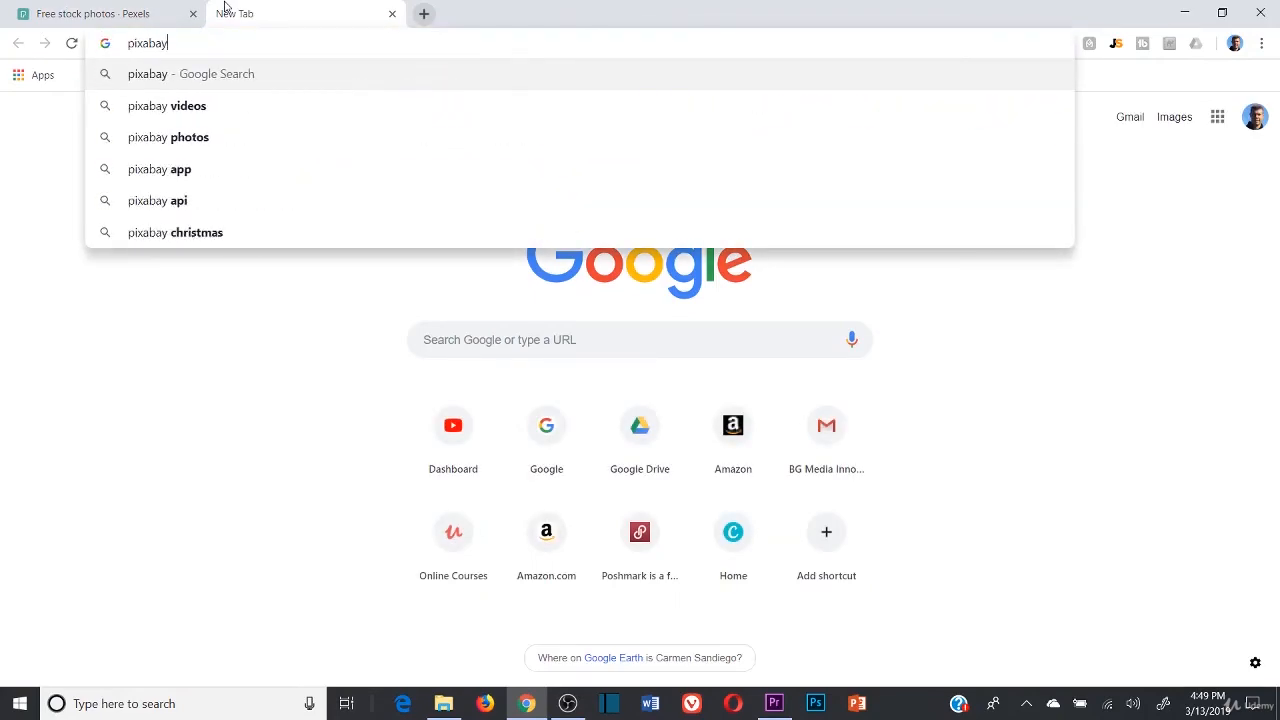
{"action": "key", "text": "Return"}
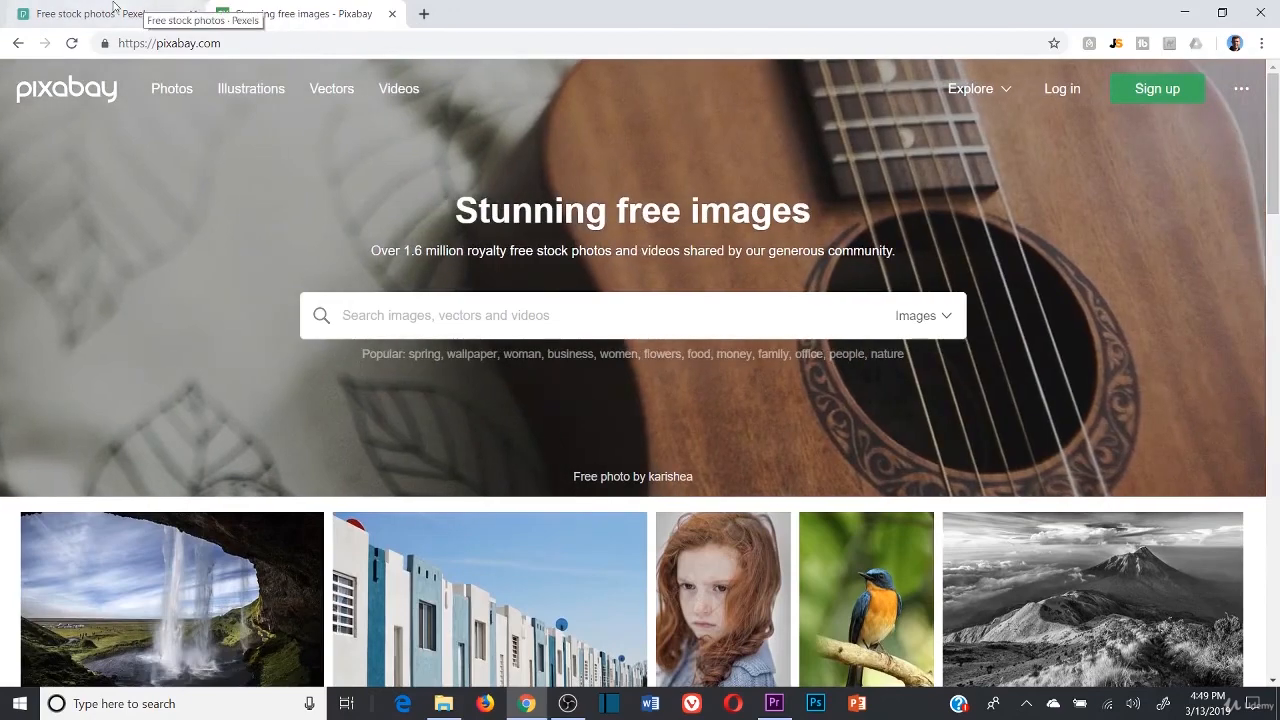
{"action": "left_click", "coordinate": [180, 10]}
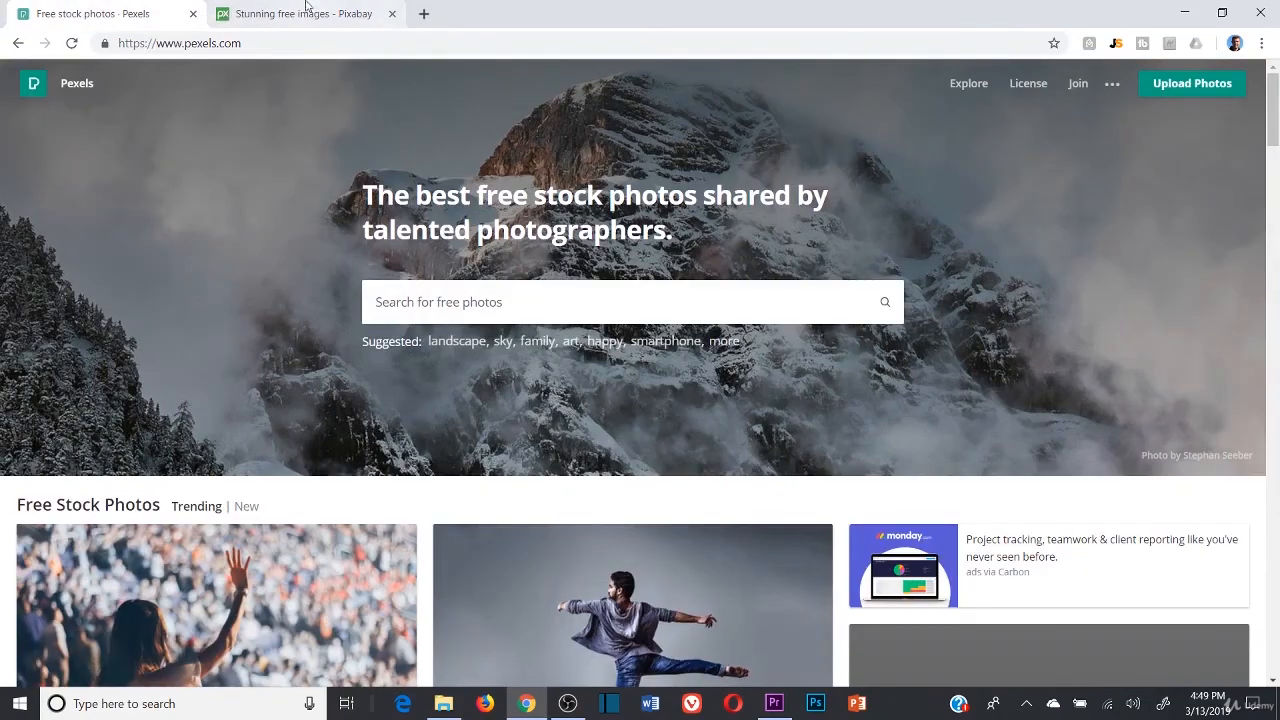
{"action": "left_click", "coordinate": [340, 8]}
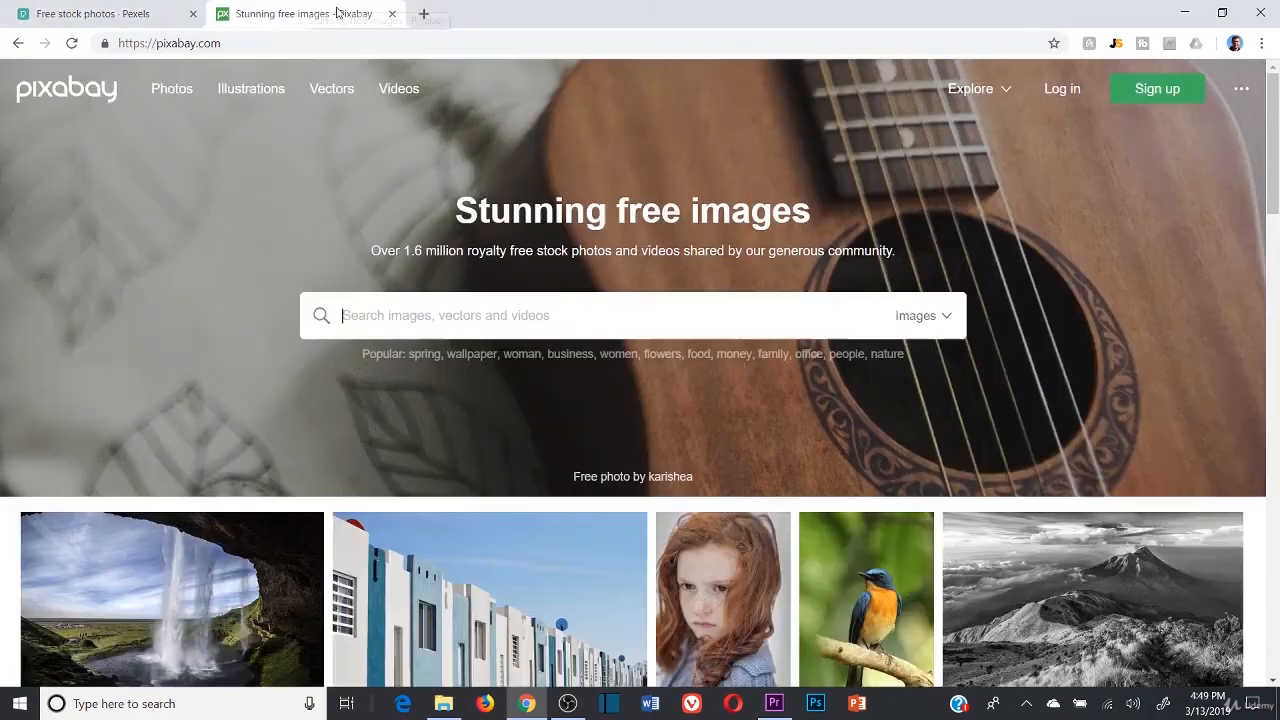
{"action": "scroll", "coordinate": [465, 413], "scroll_direction": "down", "scroll_amount": 2}
{"action": "scroll", "coordinate": [466, 300], "scroll_direction": "up", "scroll_amount": 2}
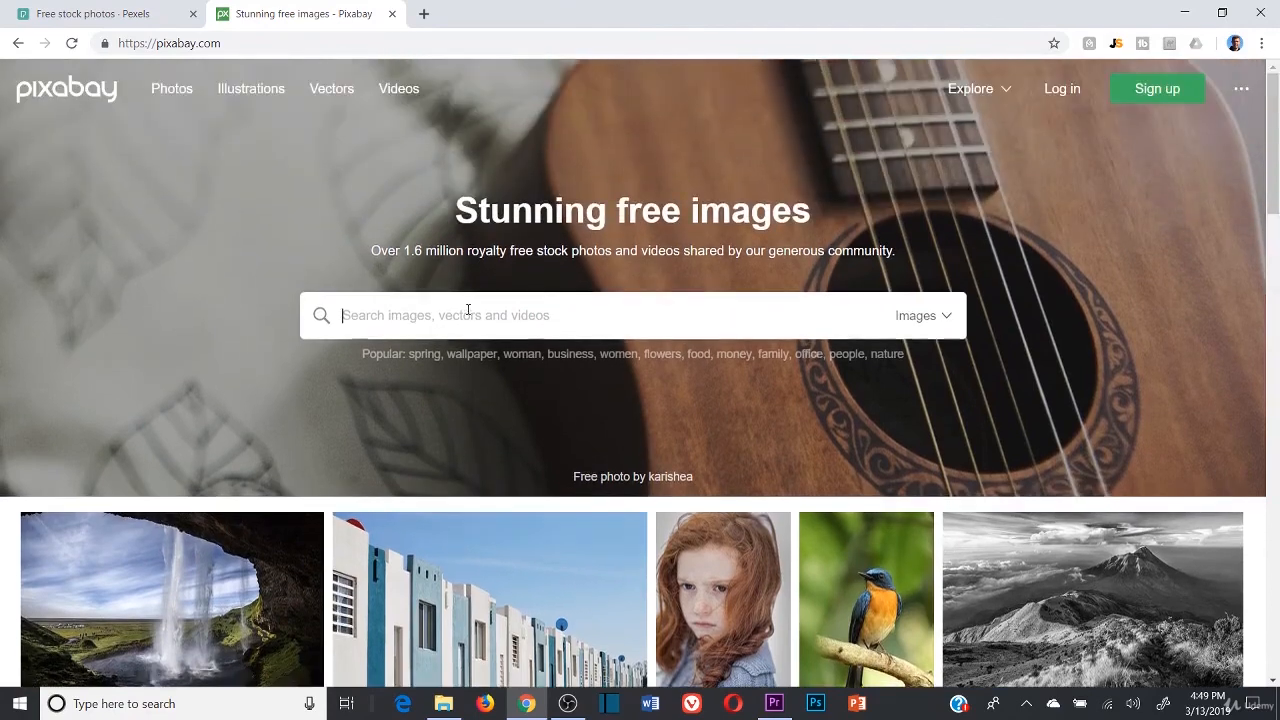
{"action": "scroll", "coordinate": [465, 316], "scroll_direction": "down", "scroll_amount": 1}
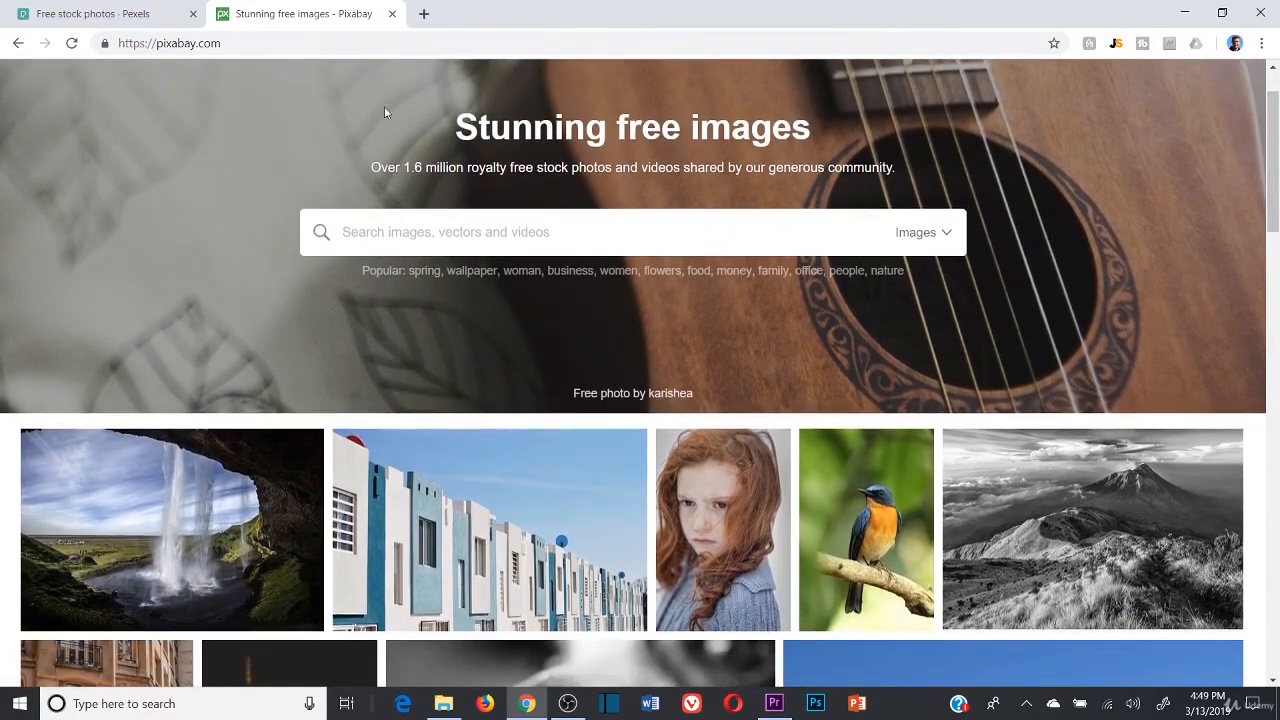
- Search Pexels for "dog" and browse the resulting photos
{"action": "left_click", "coordinate": [60, 13]}
{"action": "type", "text": "dog"}
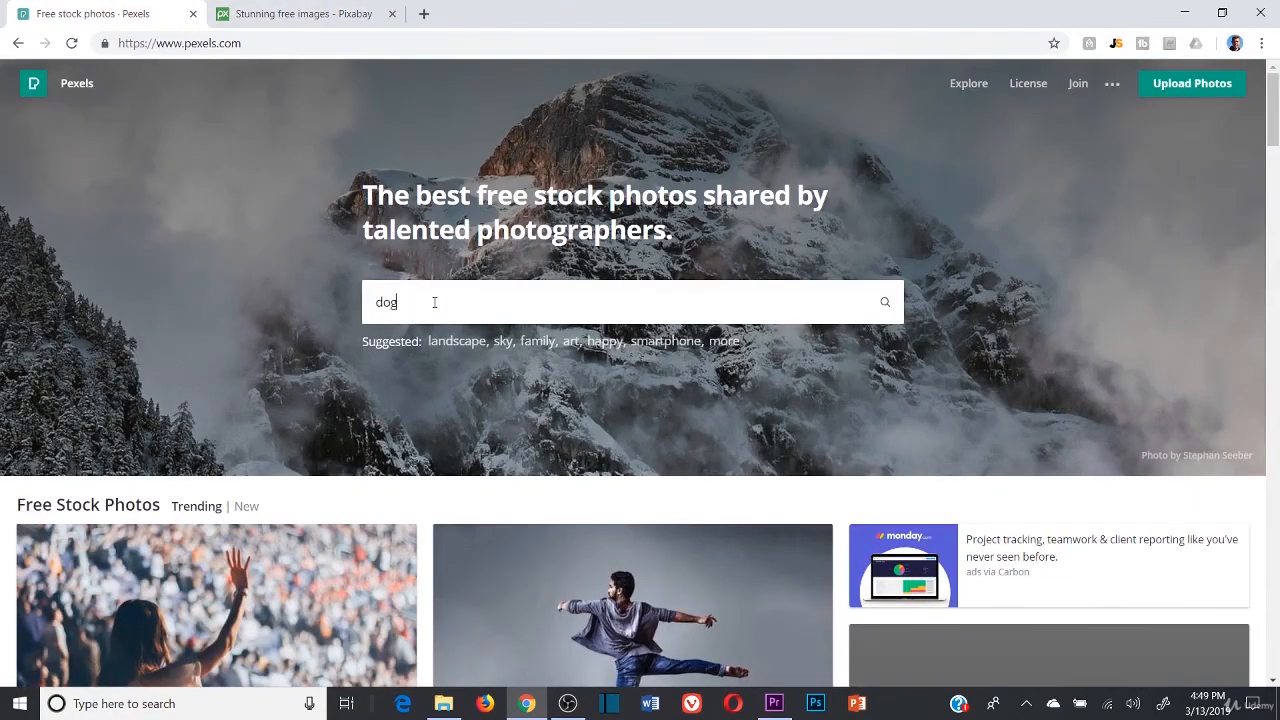
{"action": "key", "text": "Return"}
{"action": "scroll", "coordinate": [455, 305], "scroll_direction": "down", "scroll_amount": 15}
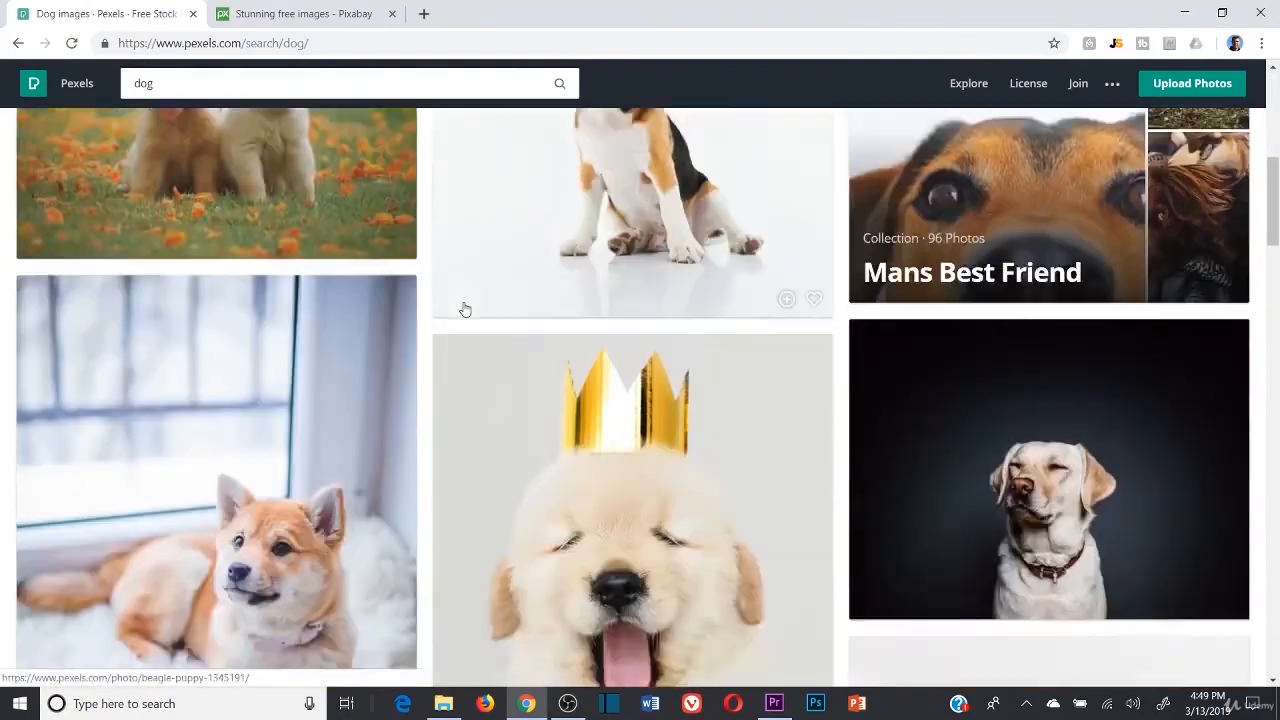
{"action": "scroll", "coordinate": [452, 306], "scroll_direction": "up", "scroll_amount": 4}
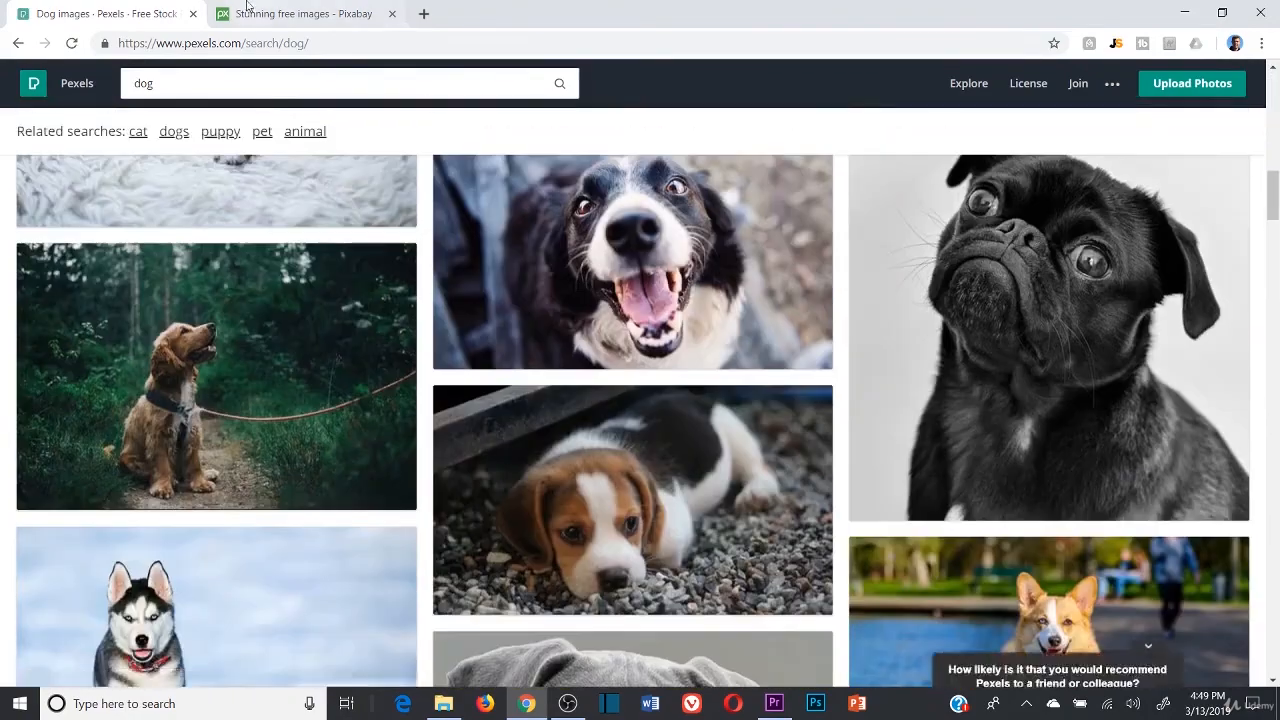
- Search Pixabay for "dog" images and browse through the results
{"action": "left_click", "coordinate": [249, 11]}
{"action": "left_click", "coordinate": [470, 232]}
{"action": "type", "text": "dog"}
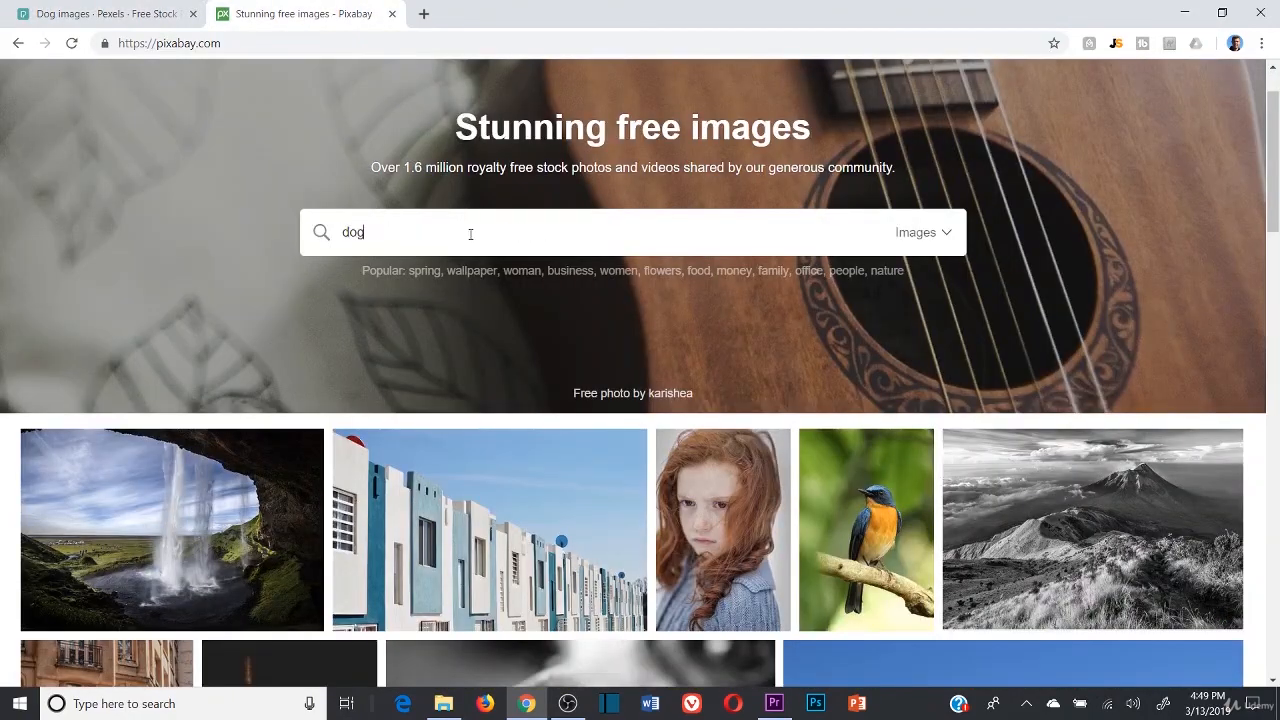
{"action": "key", "text": "Return"}
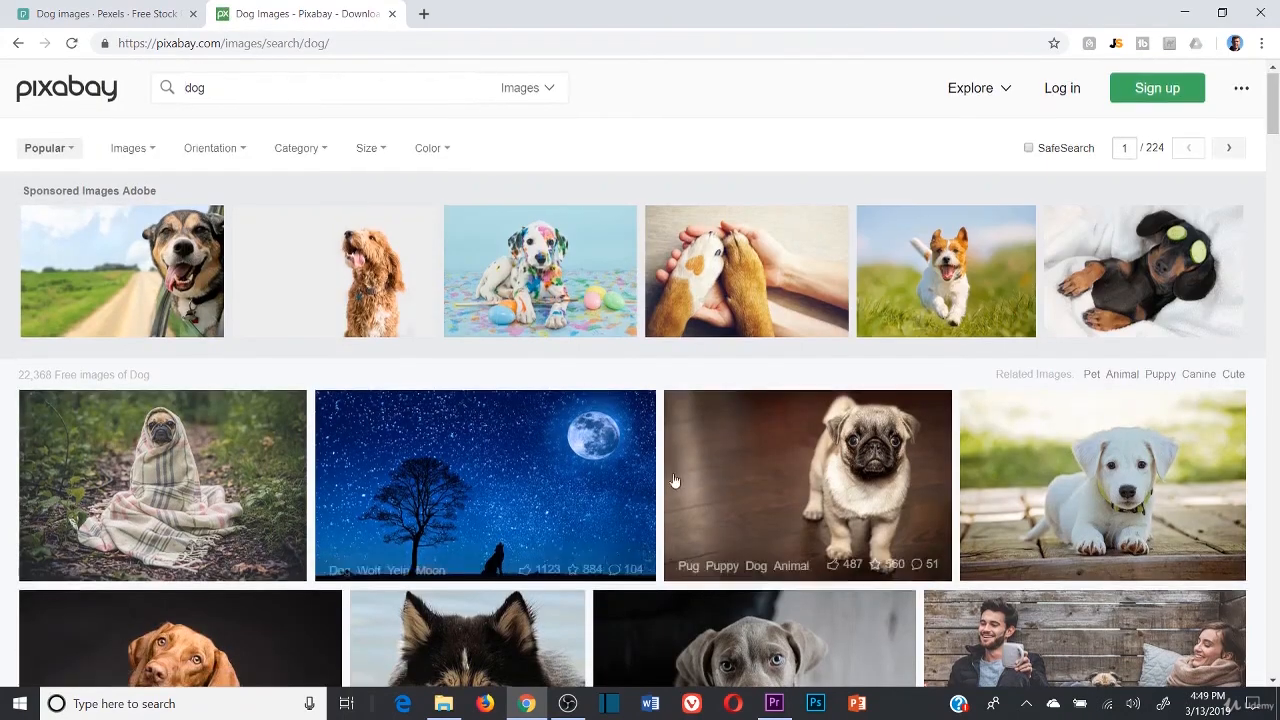
{"action": "scroll", "coordinate": [760, 420], "scroll_direction": "down", "scroll_amount": 3}
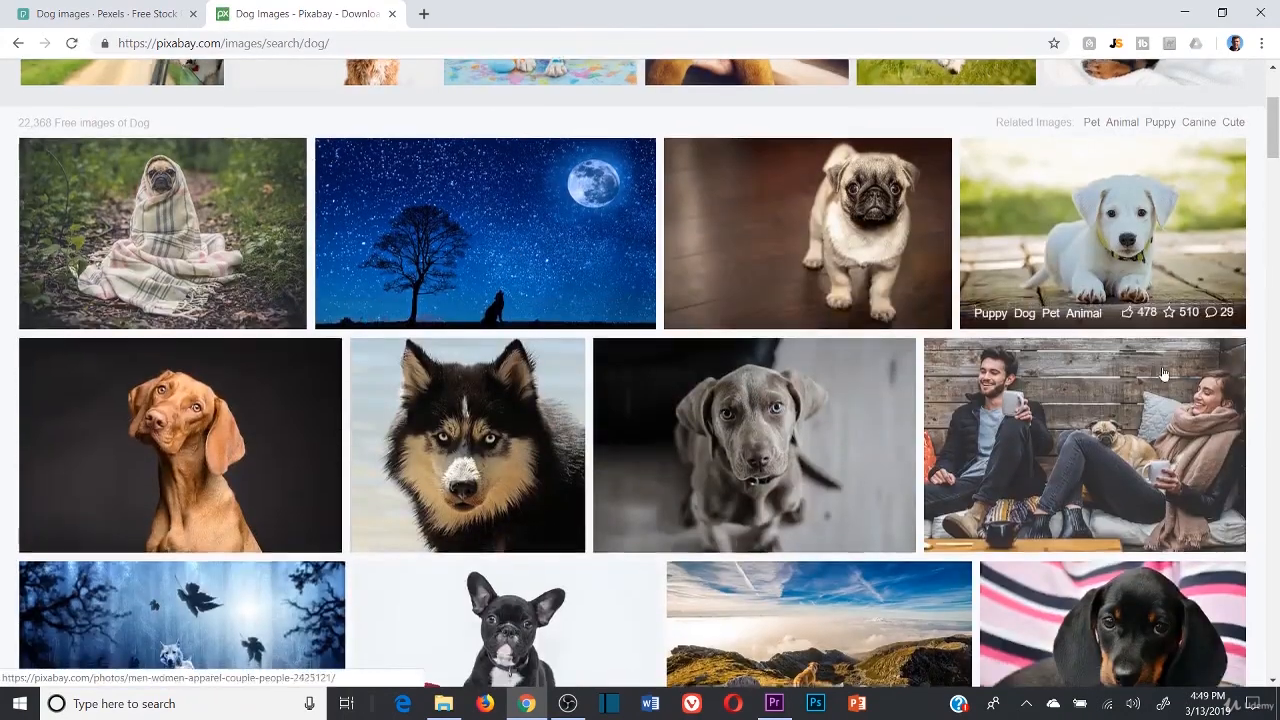
{"action": "scroll", "coordinate": [1100, 250], "scroll_direction": "down", "scroll_amount": 2}
{"action": "scroll", "coordinate": [253, 300], "scroll_direction": "down", "scroll_amount": 4}
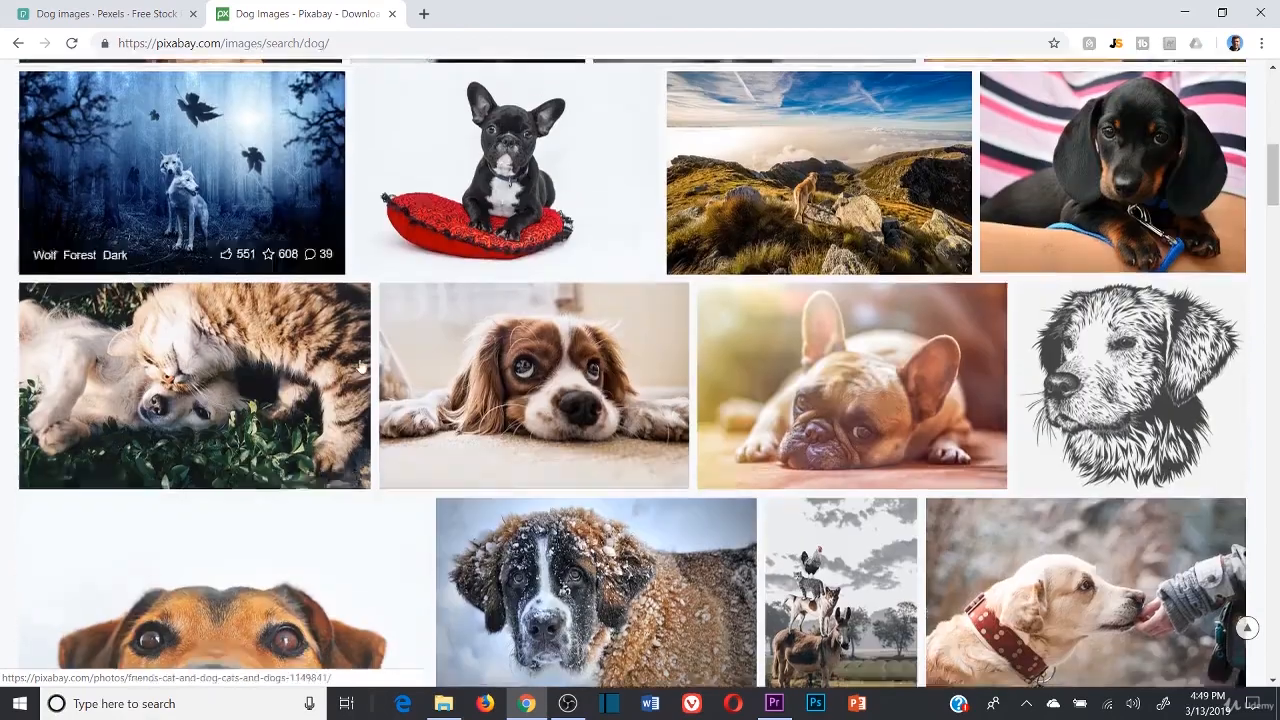
{"action": "scroll", "coordinate": [911, 407], "scroll_direction": "down", "scroll_amount": 12}
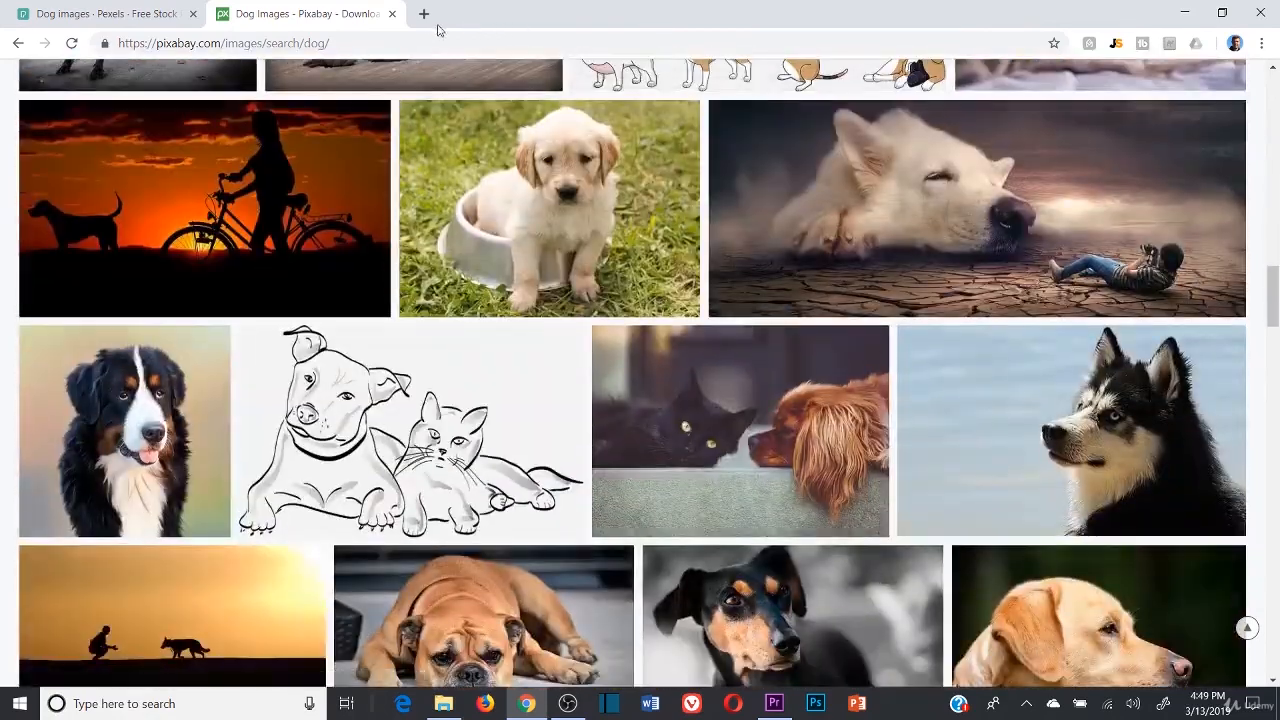
- Open Google in a new tab and search for "stock video"
{"action": "left_click", "coordinate": [425, 16]}
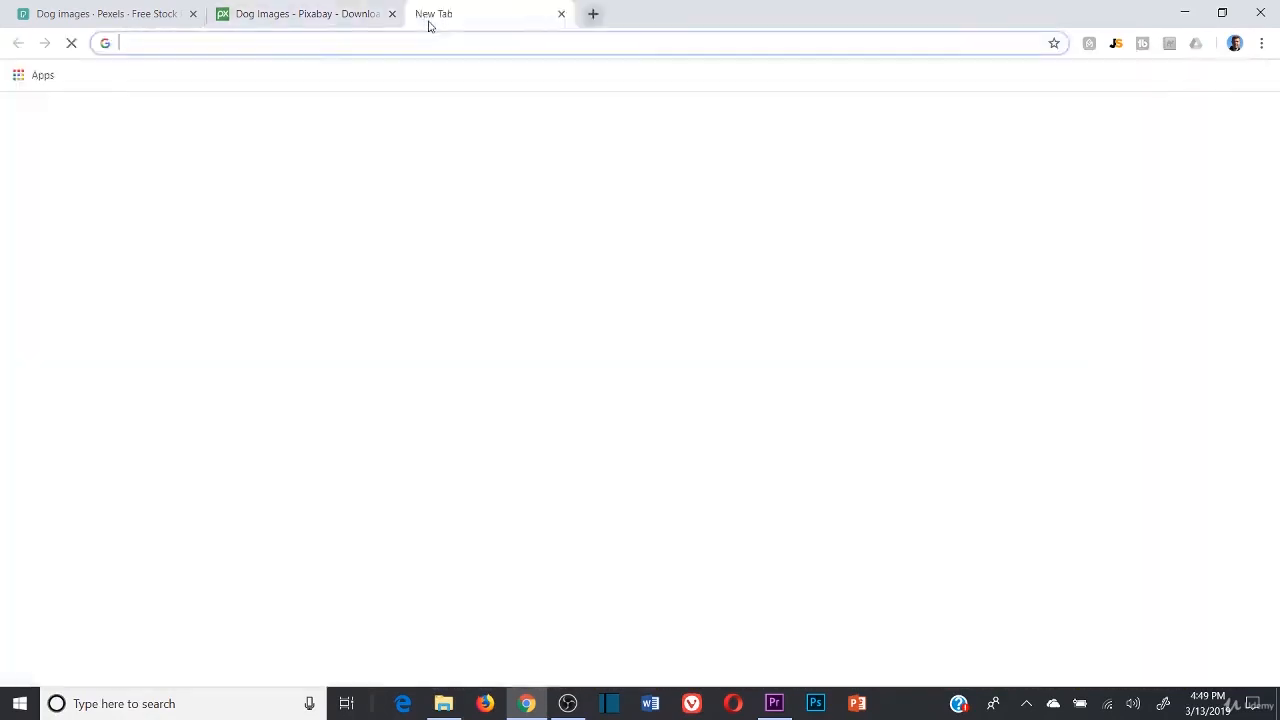
{"action": "type", "text": "goo"}
{"action": "key", "text": "Return"}
{"action": "type", "text": "stock video"}
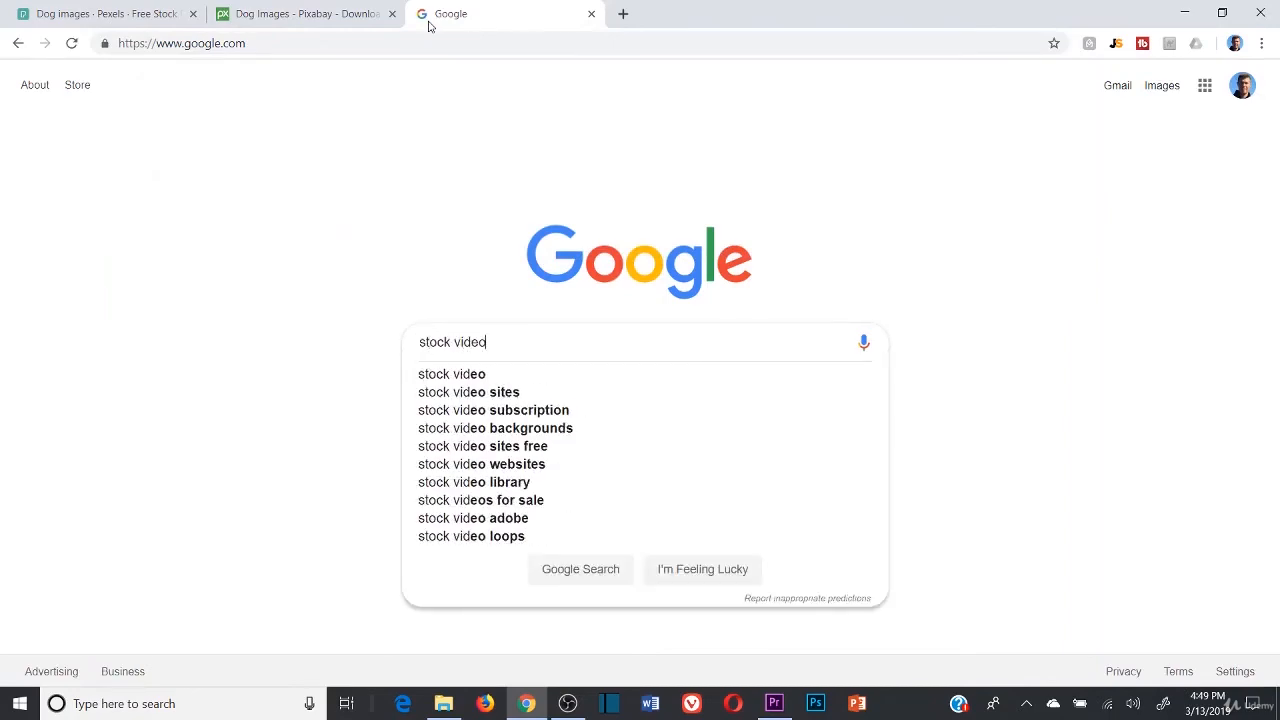
{"action": "key", "text": "Return"}
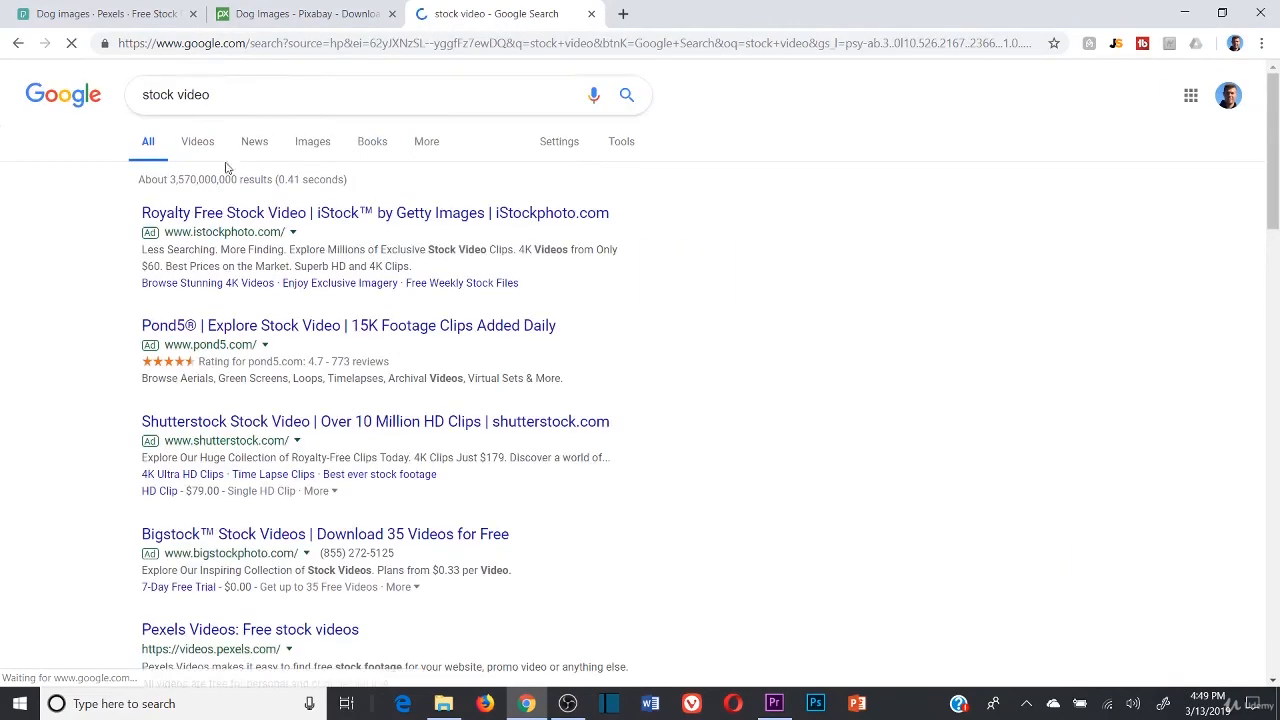
- Open the Pexels Videos site from the Google results and search it for "dog"
{"action": "scroll", "coordinate": [222, 375], "scroll_direction": "down", "scroll_amount": 1}
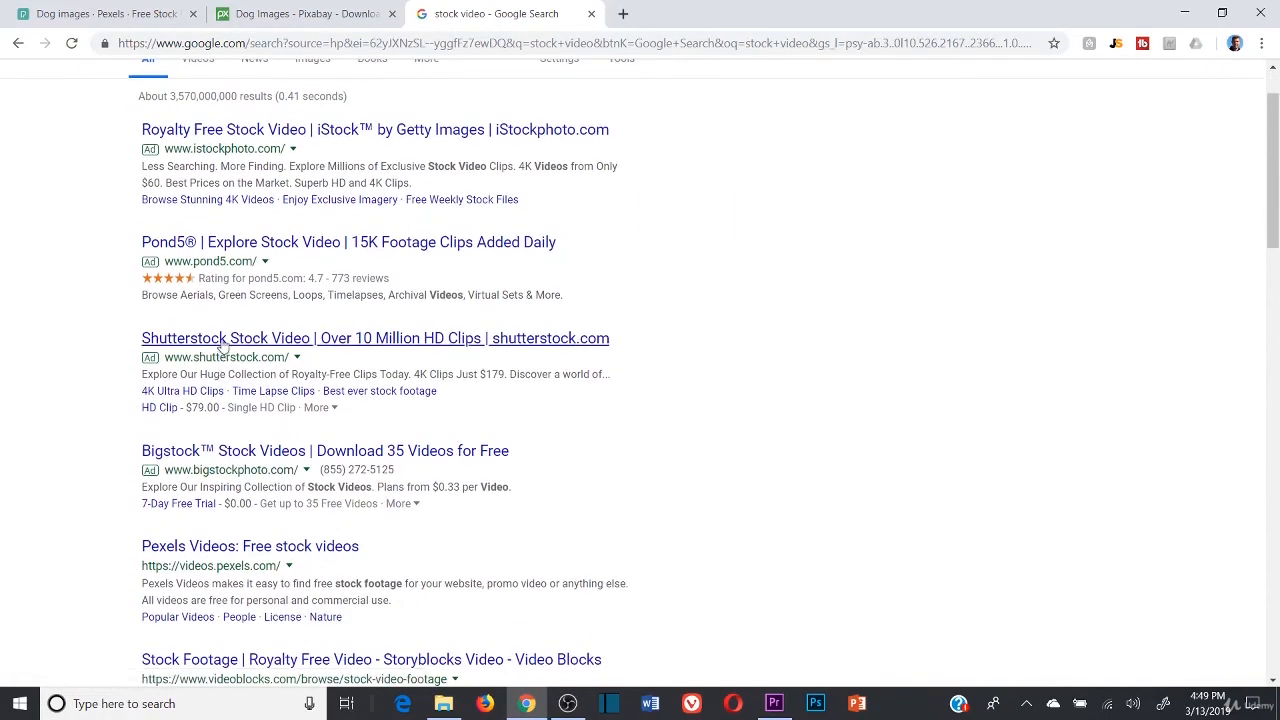
{"action": "left_click", "coordinate": [245, 552]}
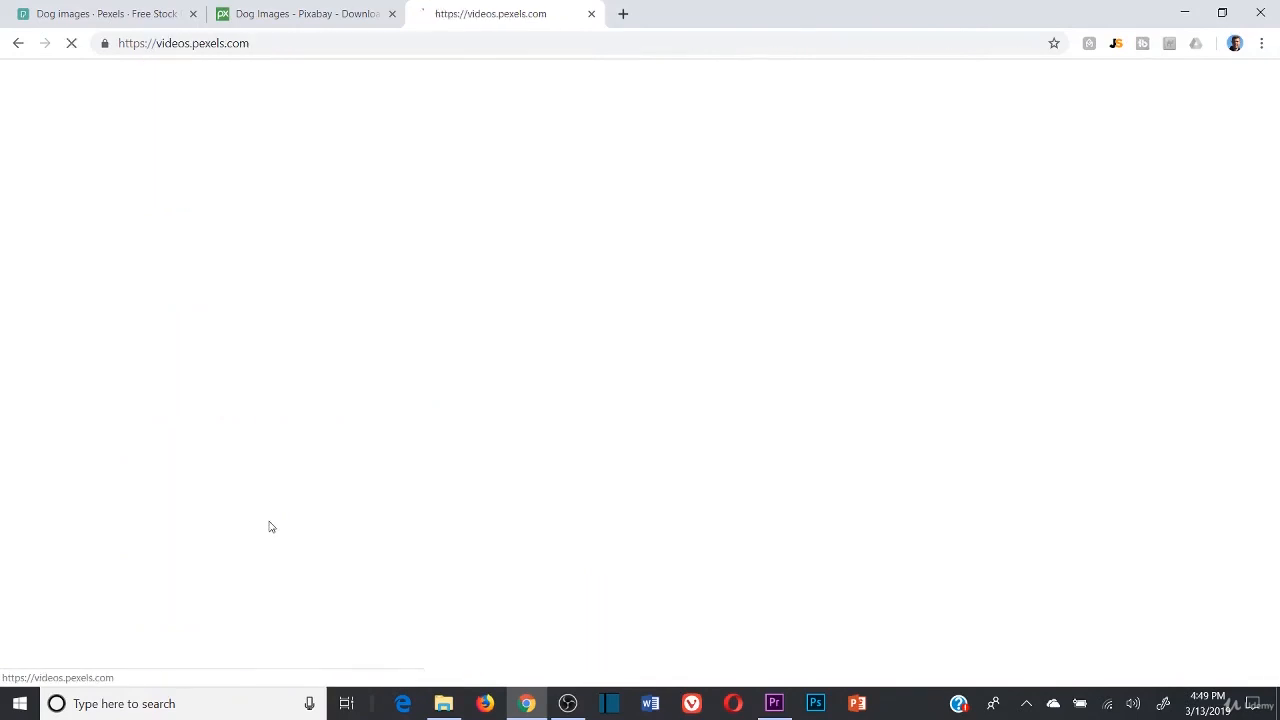
{"action": "left_click", "coordinate": [481, 237]}
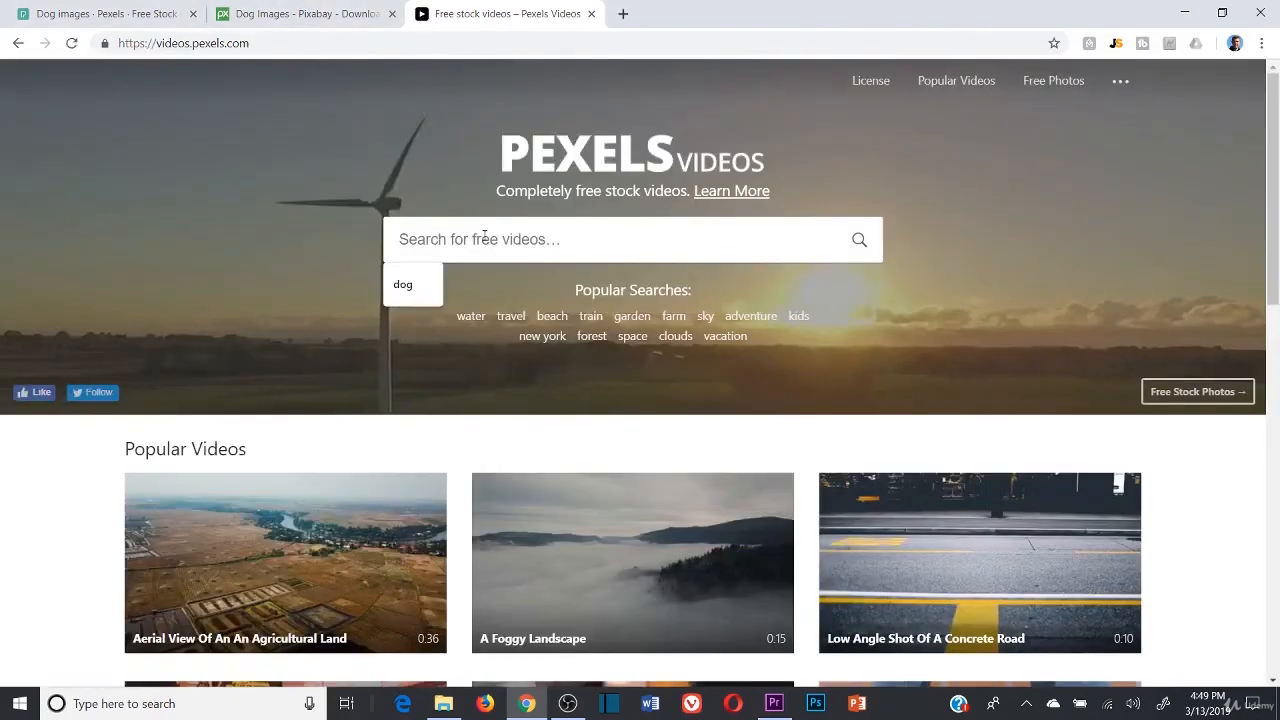
{"action": "type", "text": "dog"}
{"action": "key", "text": "Return"}
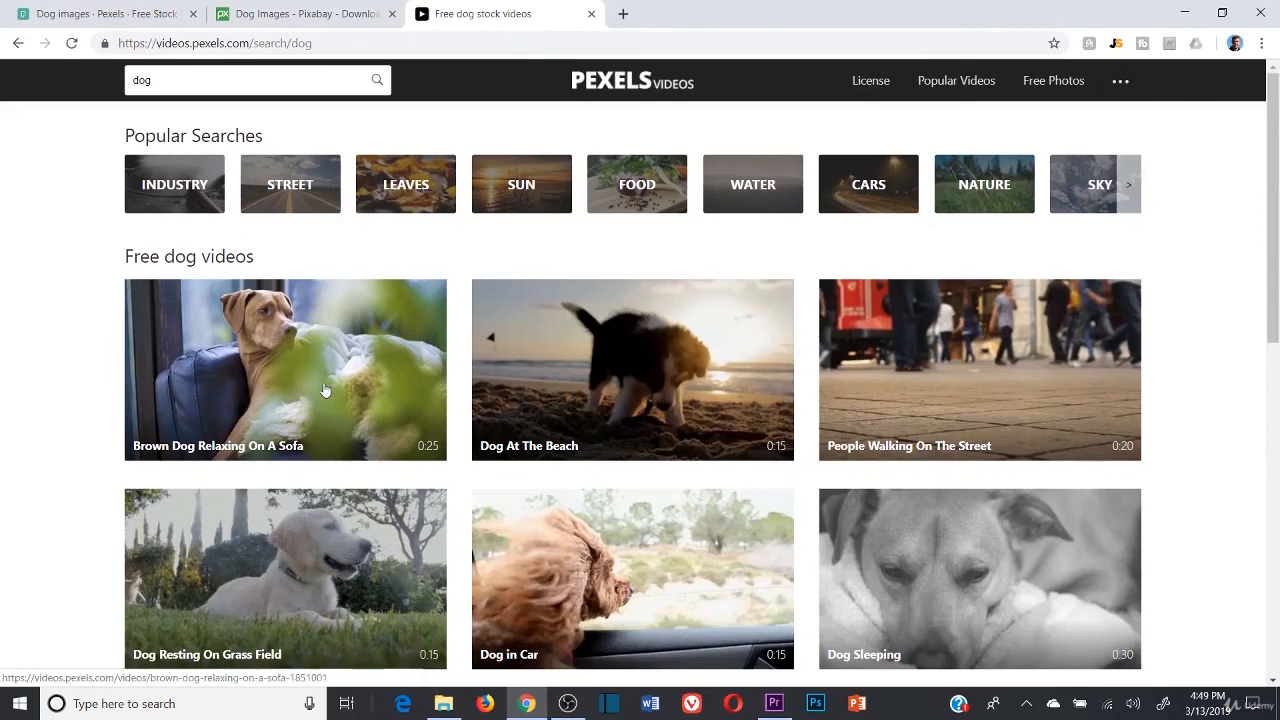
- Open the "Dog At The Beach" video from the results and play it
{"action": "mouse_move", "coordinate": [325, 368]}
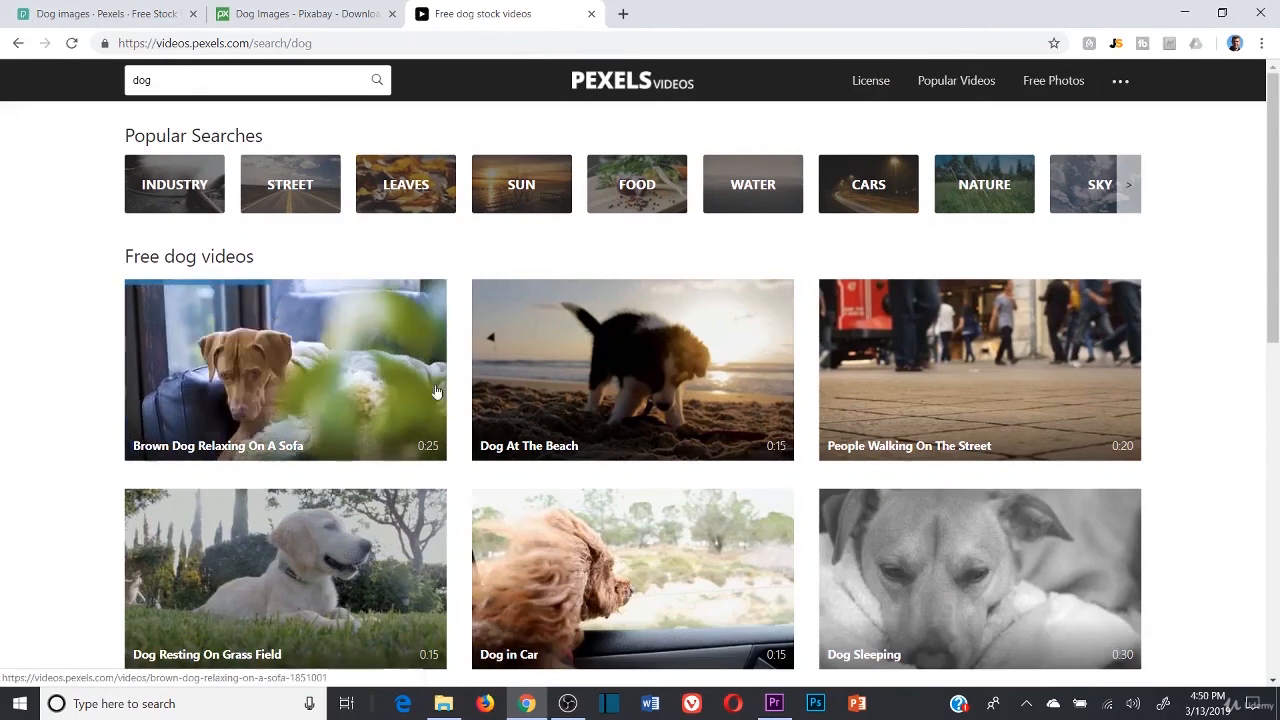
{"action": "left_click", "coordinate": [568, 387]}
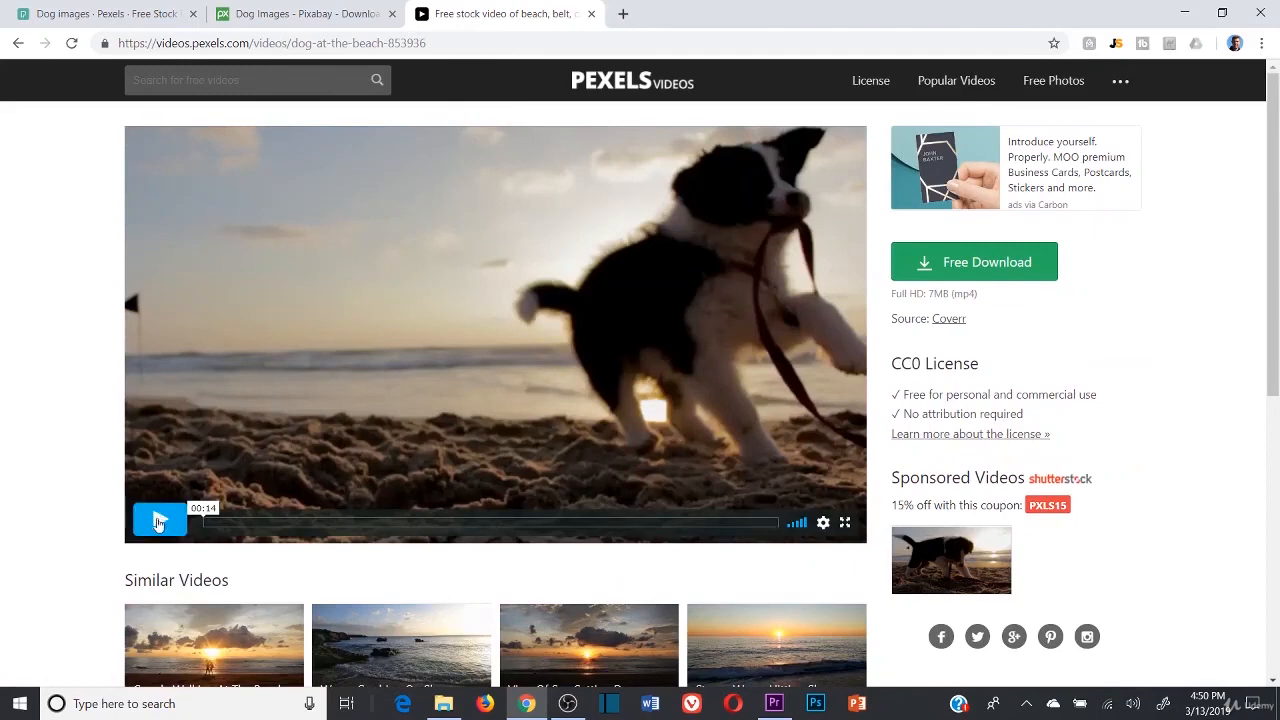
{"action": "left_click", "coordinate": [157, 520]}
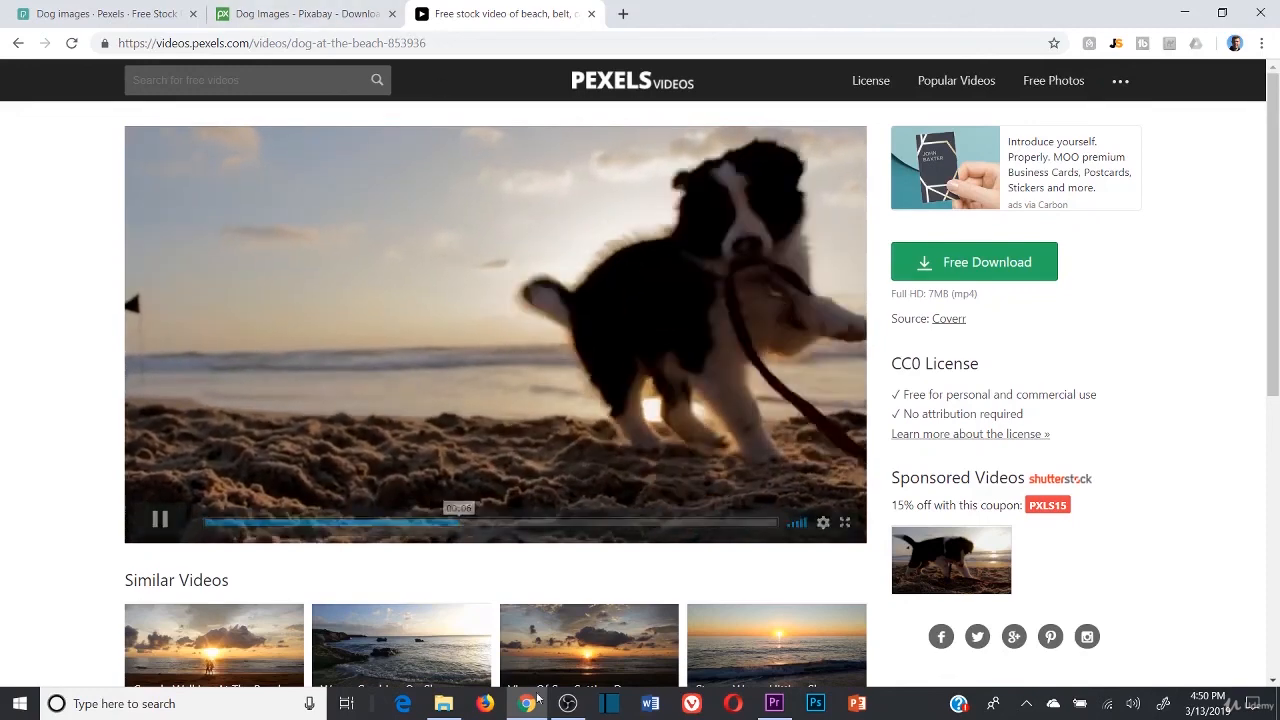
- Switch to Premiere Pro and move the playhead to 00:00:19:24, over the golden retriever puppies clip
{"action": "mouse_move", "coordinate": [773, 703]}
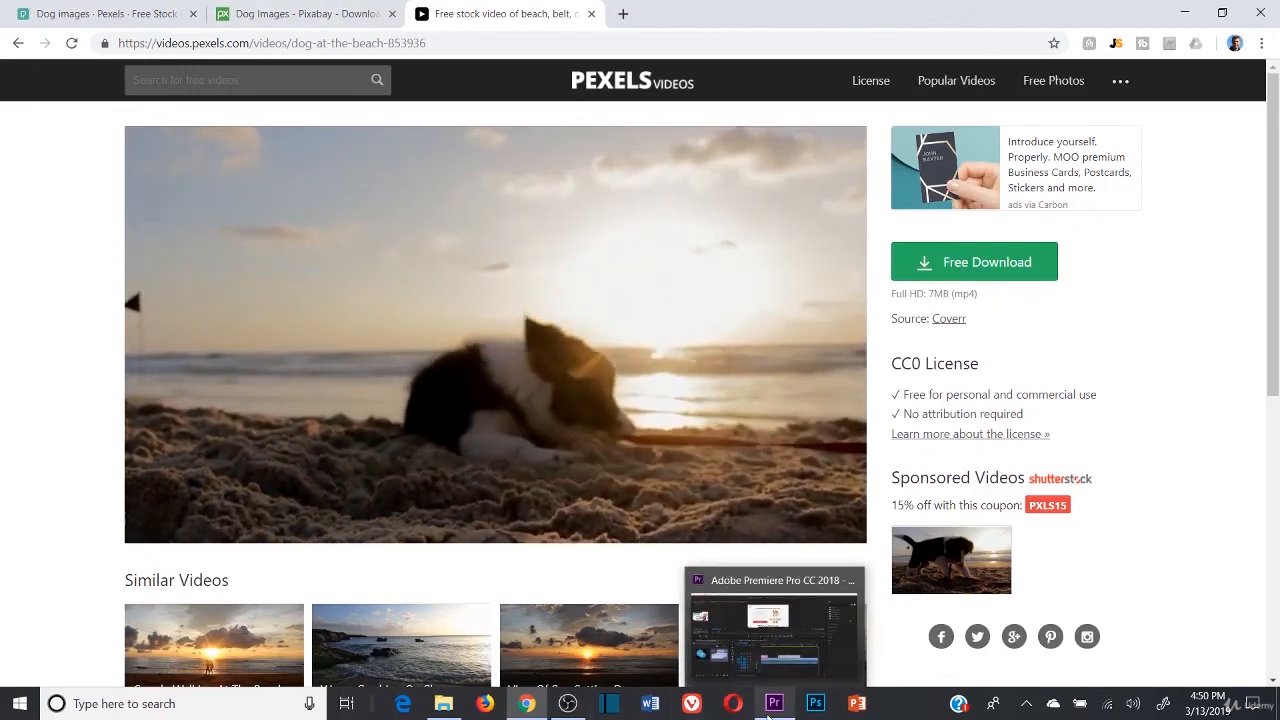
{"action": "left_click", "coordinate": [770, 640]}
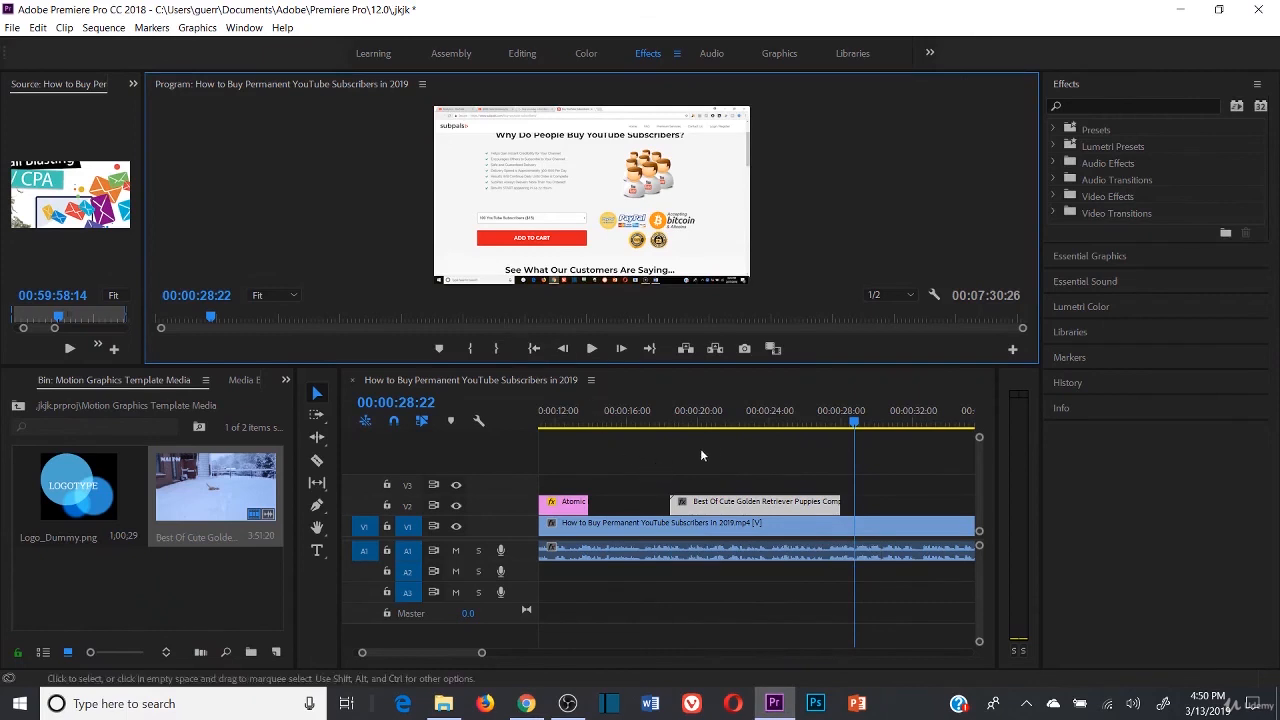
{"action": "left_click", "coordinate": [694, 418]}
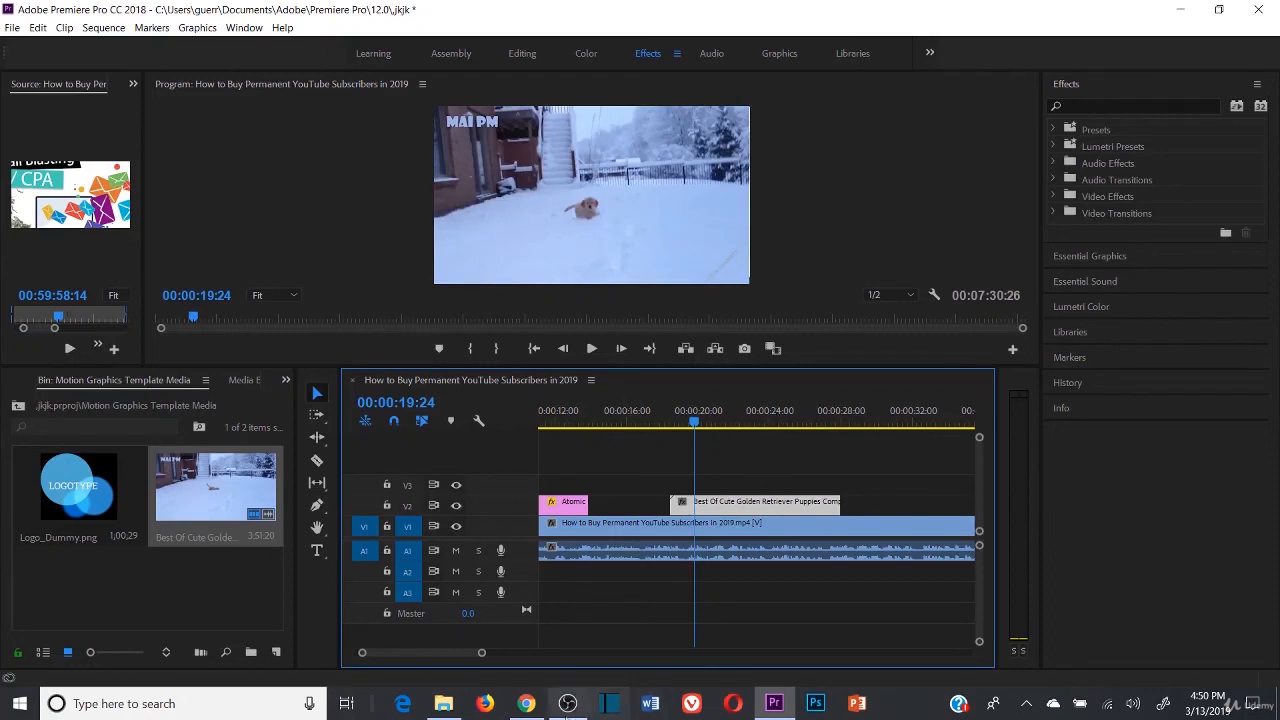
- Close the Chrome window and move the Premiere Pro playhead to 00:00:17:01, before the puppies clip
{"action": "left_click", "coordinate": [526, 703]}
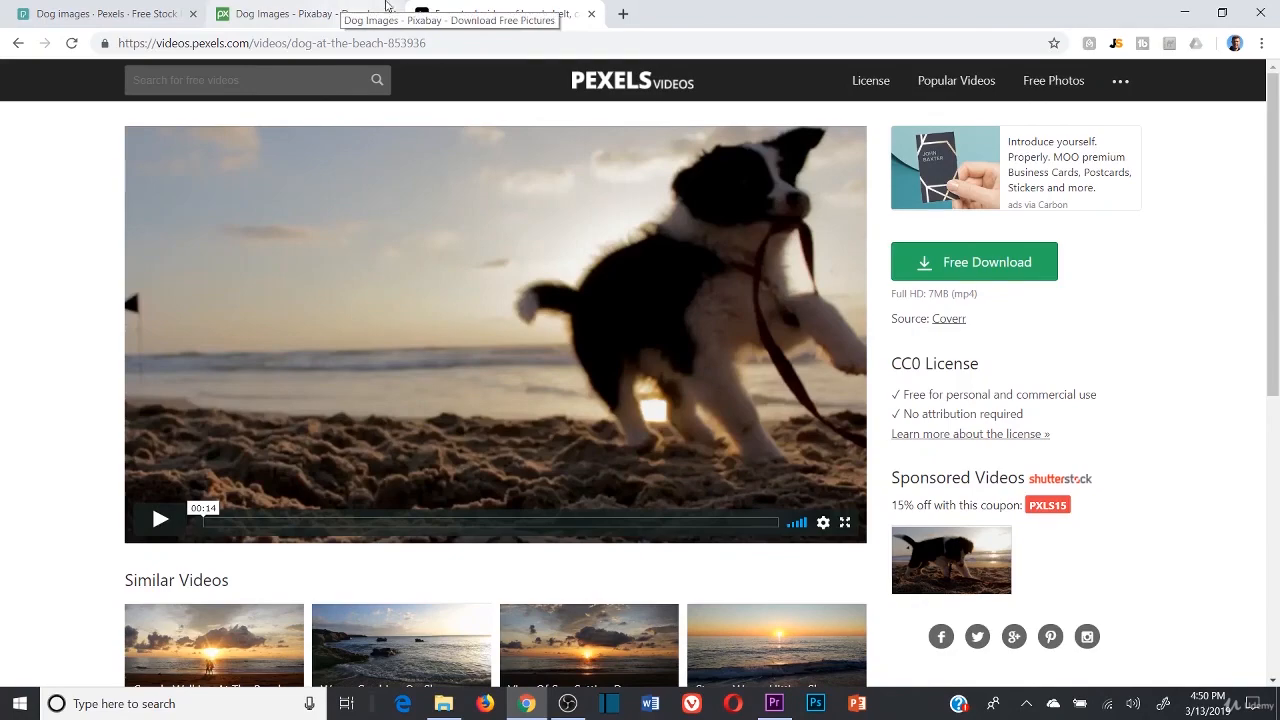
{"action": "left_click", "coordinate": [1261, 9]}
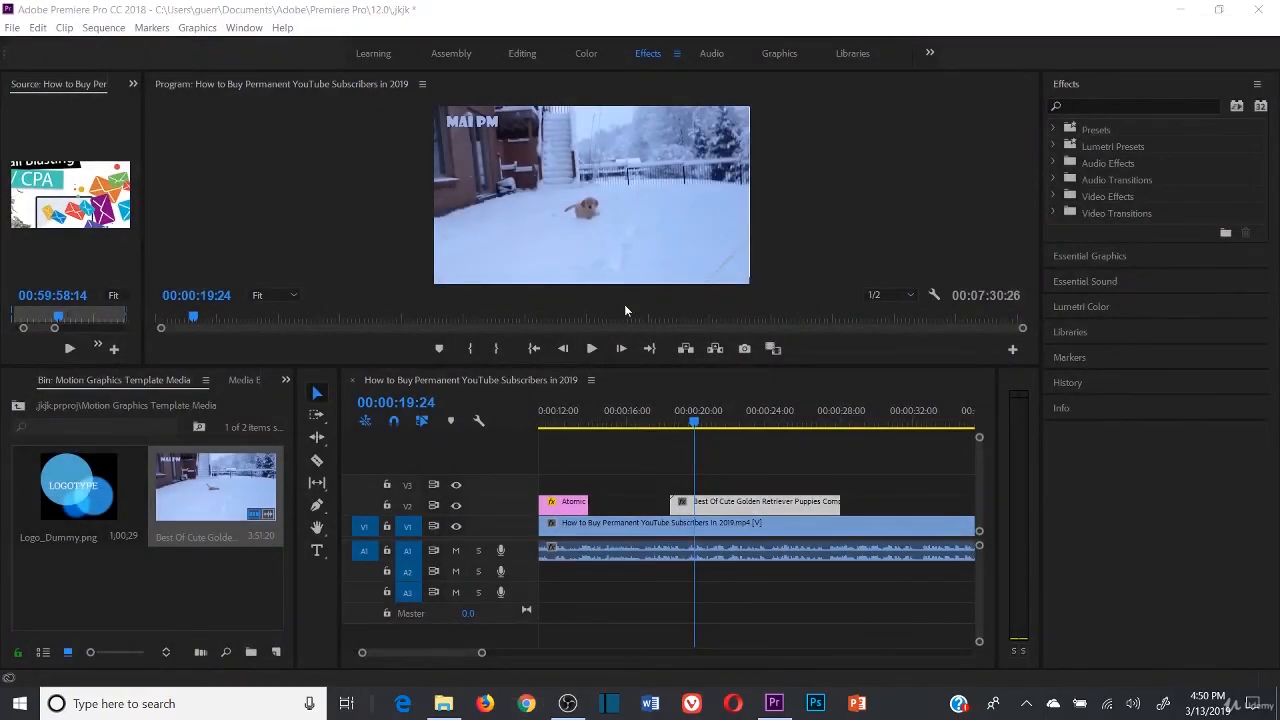
{"action": "left_click", "coordinate": [645, 420]}
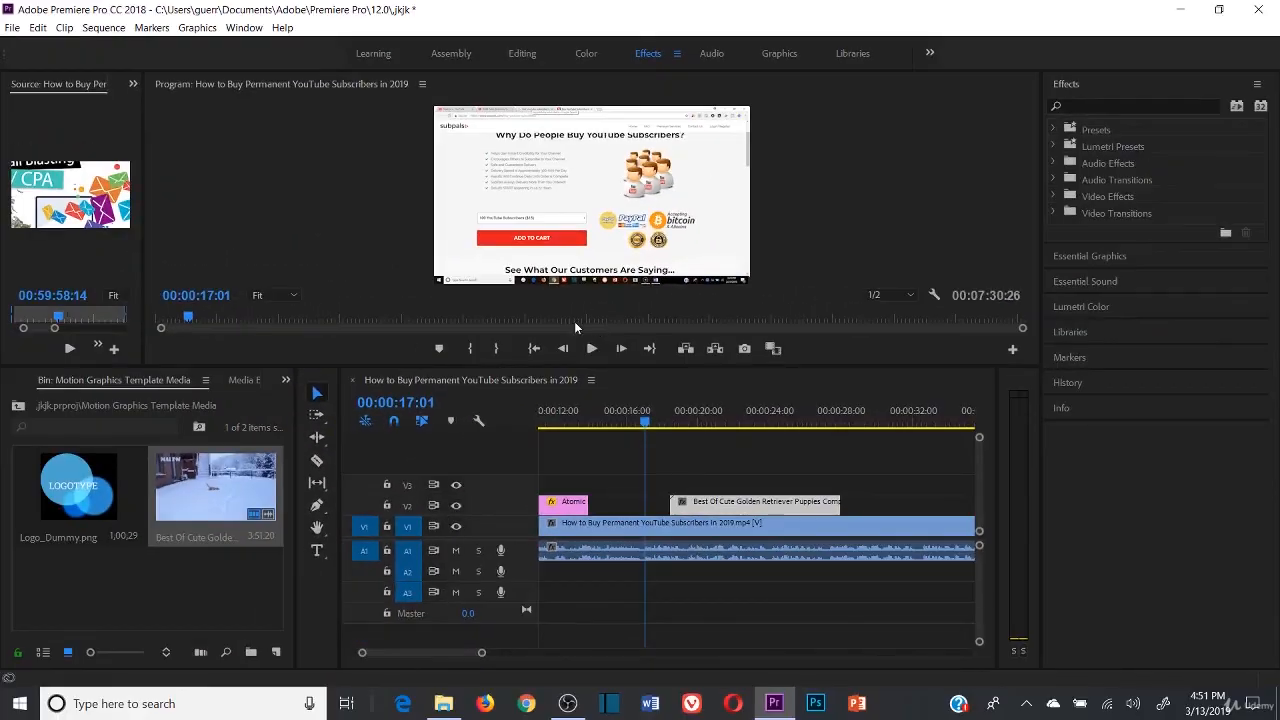
- Open the media export settings for the sequence and set the source range to Entire Sequence
{"action": "left_click_drag", "start_coordinate": [481, 653], "coordinate": [733, 660]}
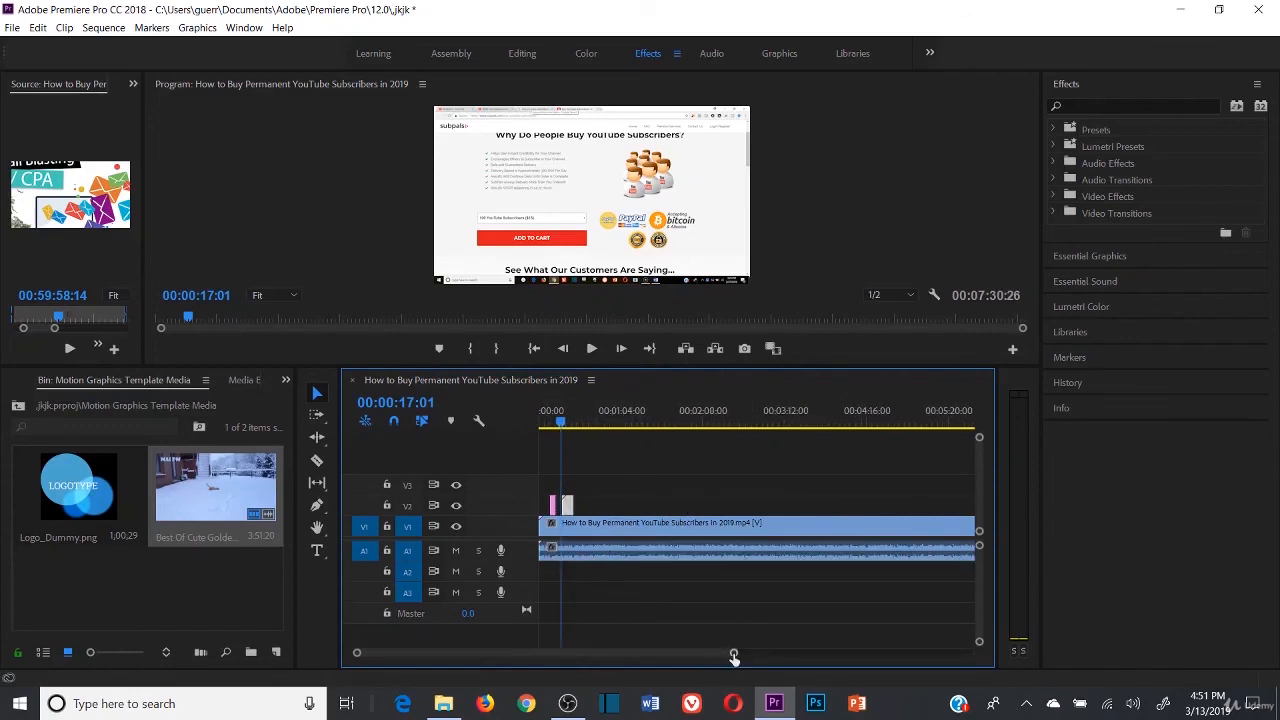
{"action": "left_click_drag", "start_coordinate": [733, 657], "coordinate": [507, 657]}
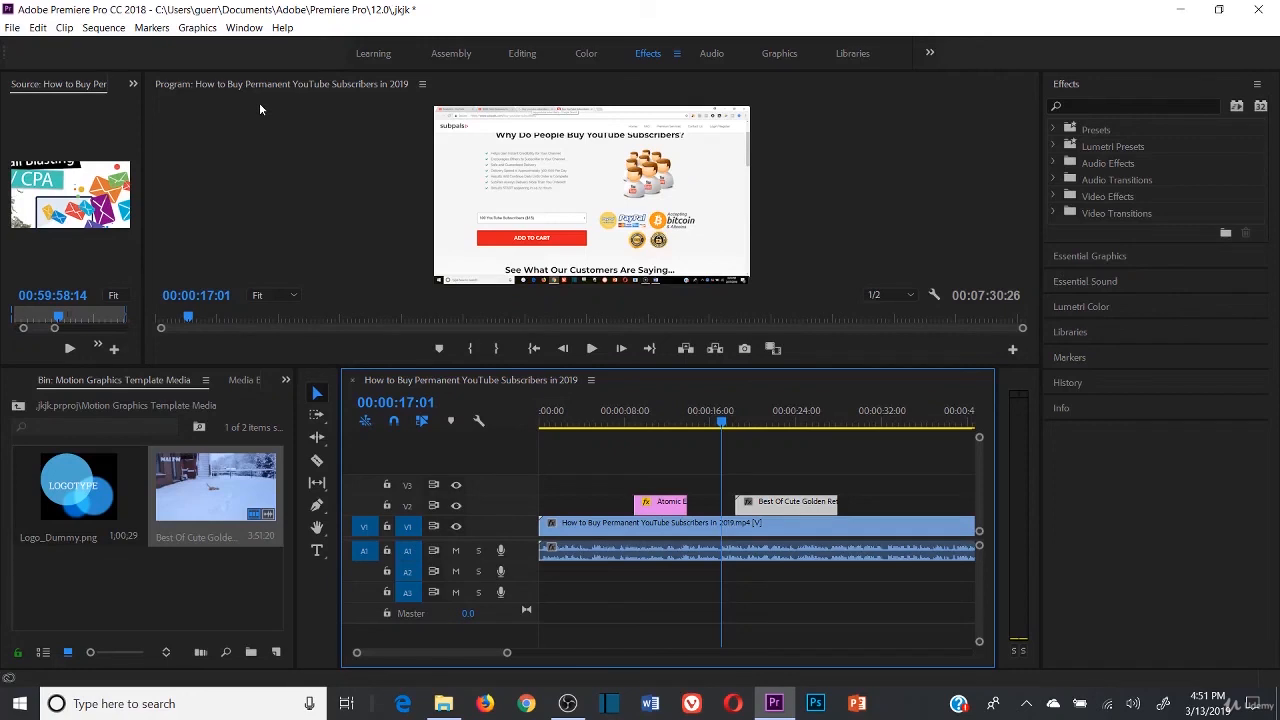
{"action": "left_click", "coordinate": [12, 28]}
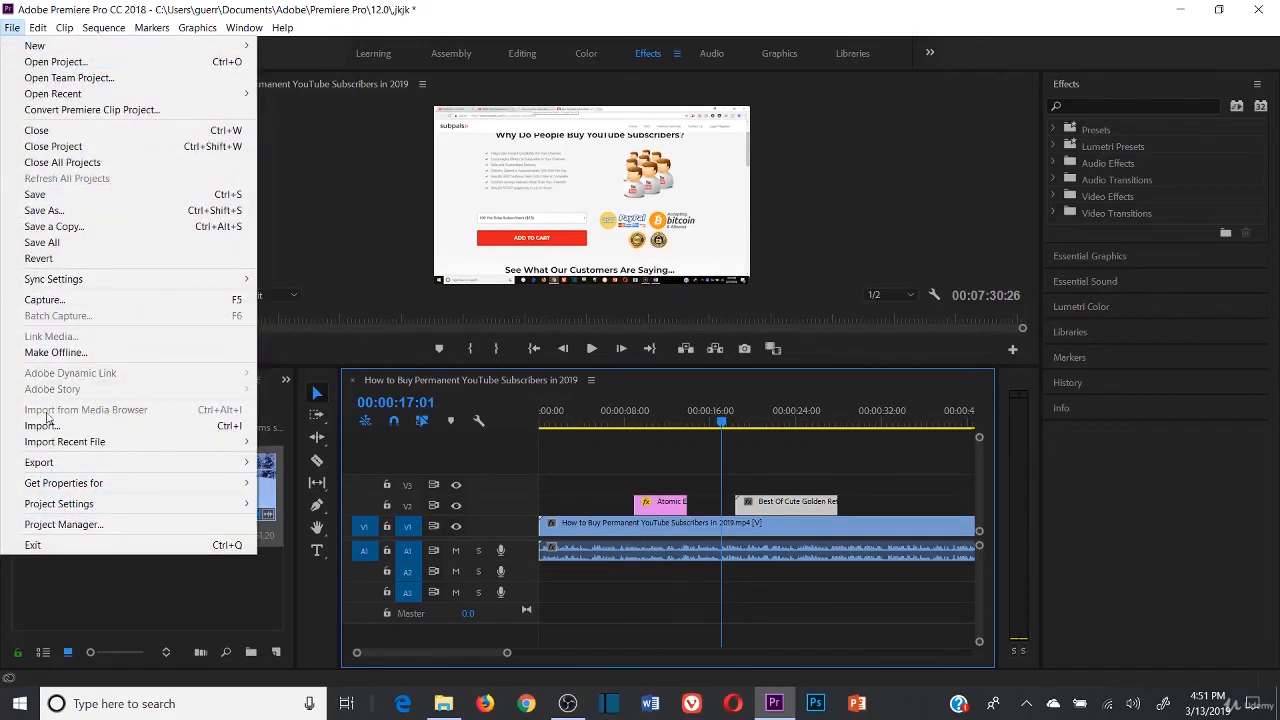
{"action": "mouse_move", "coordinate": [62, 466]}
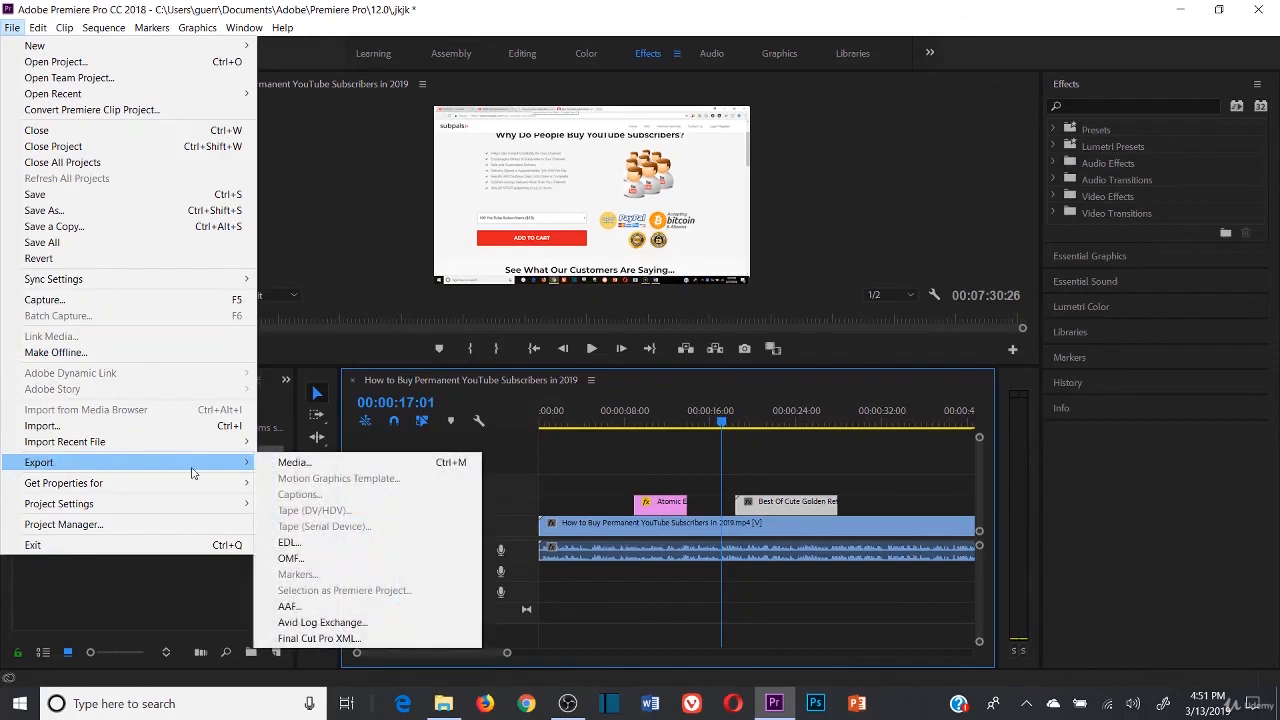
{"action": "left_click", "coordinate": [296, 466]}
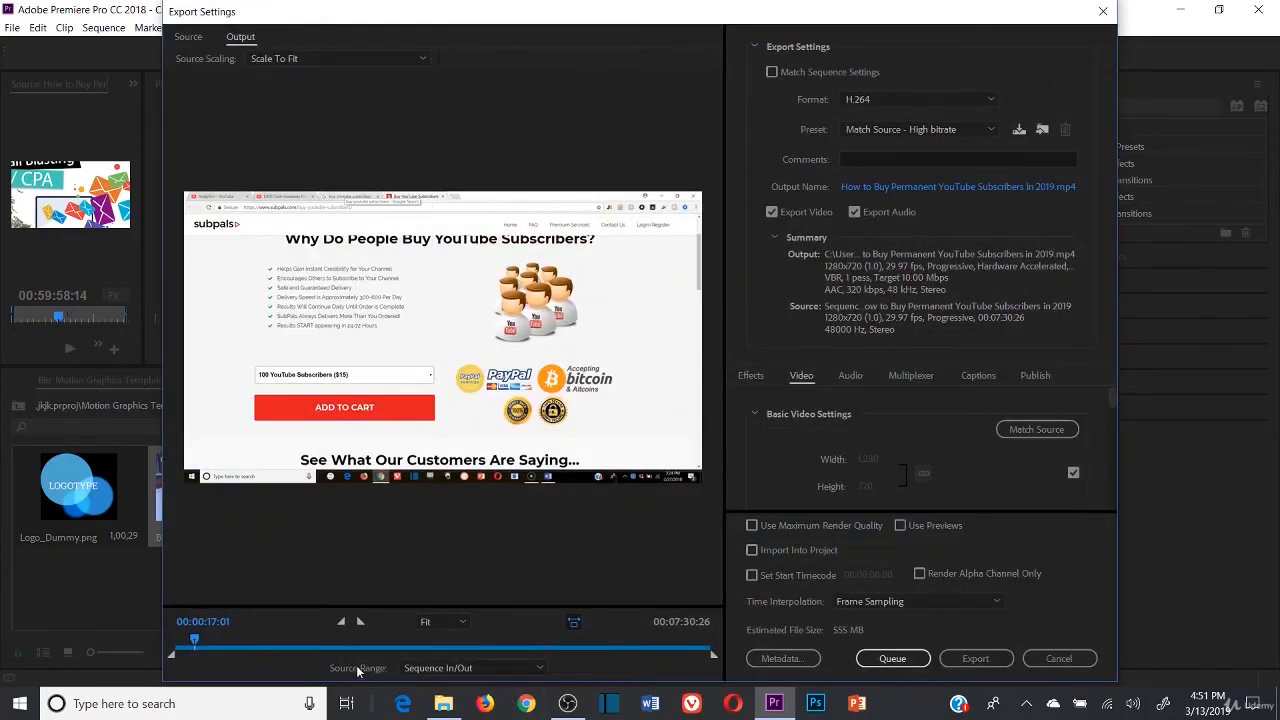
{"action": "left_click", "coordinate": [461, 668]}
{"action": "left_click", "coordinate": [447, 596]}
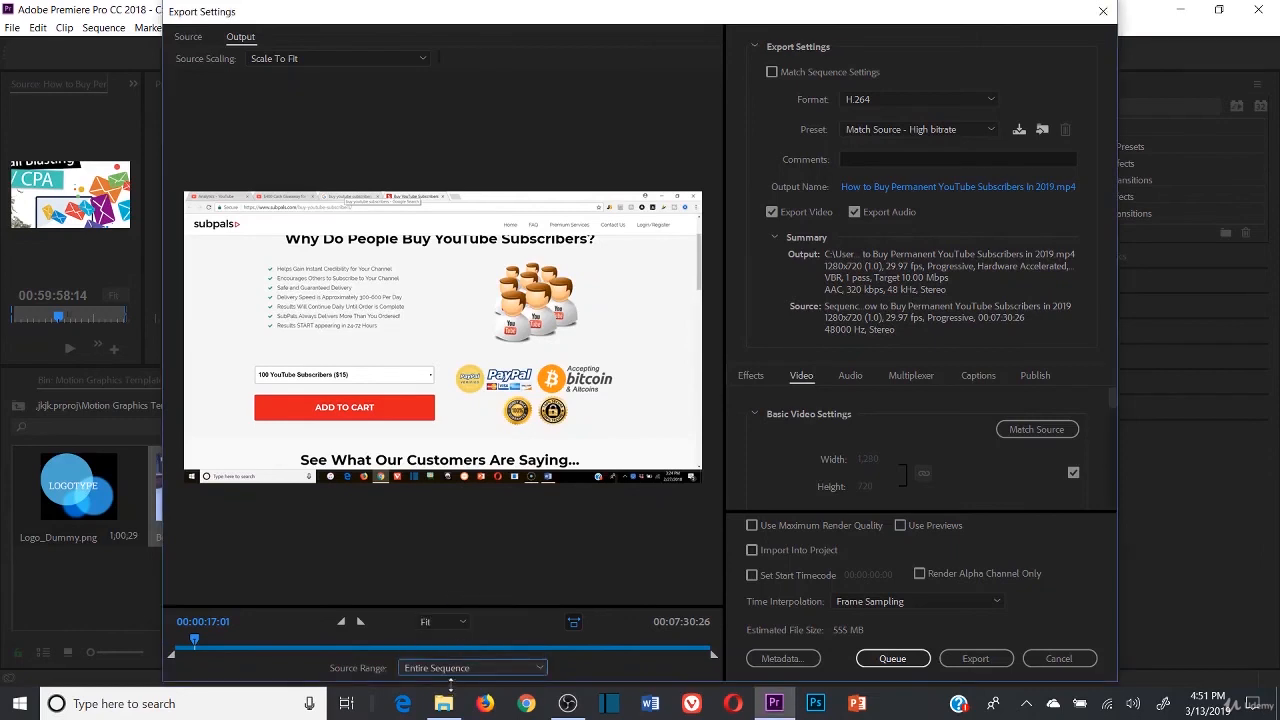
{"action": "left_click", "coordinate": [455, 670]}
{"action": "left_click", "coordinate": [455, 595]}
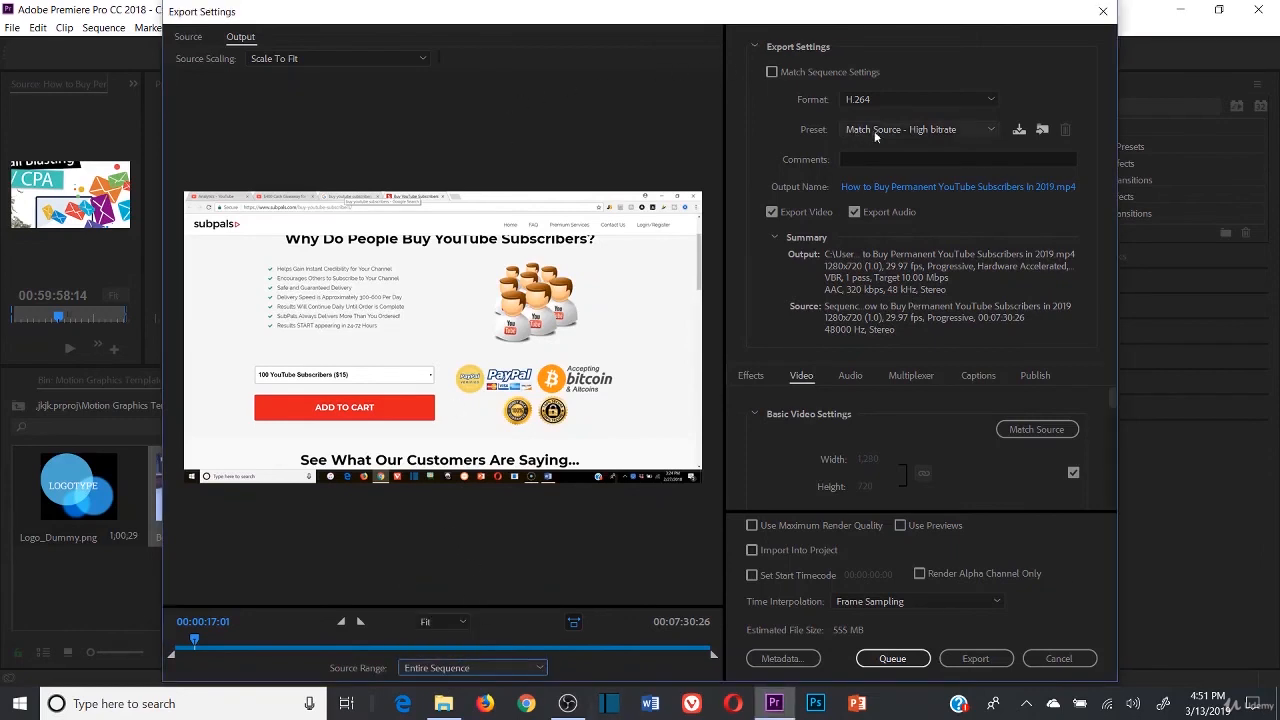
- Set the export output to an MP4 file named "Test Video" in the Downloads folder
{"action": "left_click", "coordinate": [981, 188]}
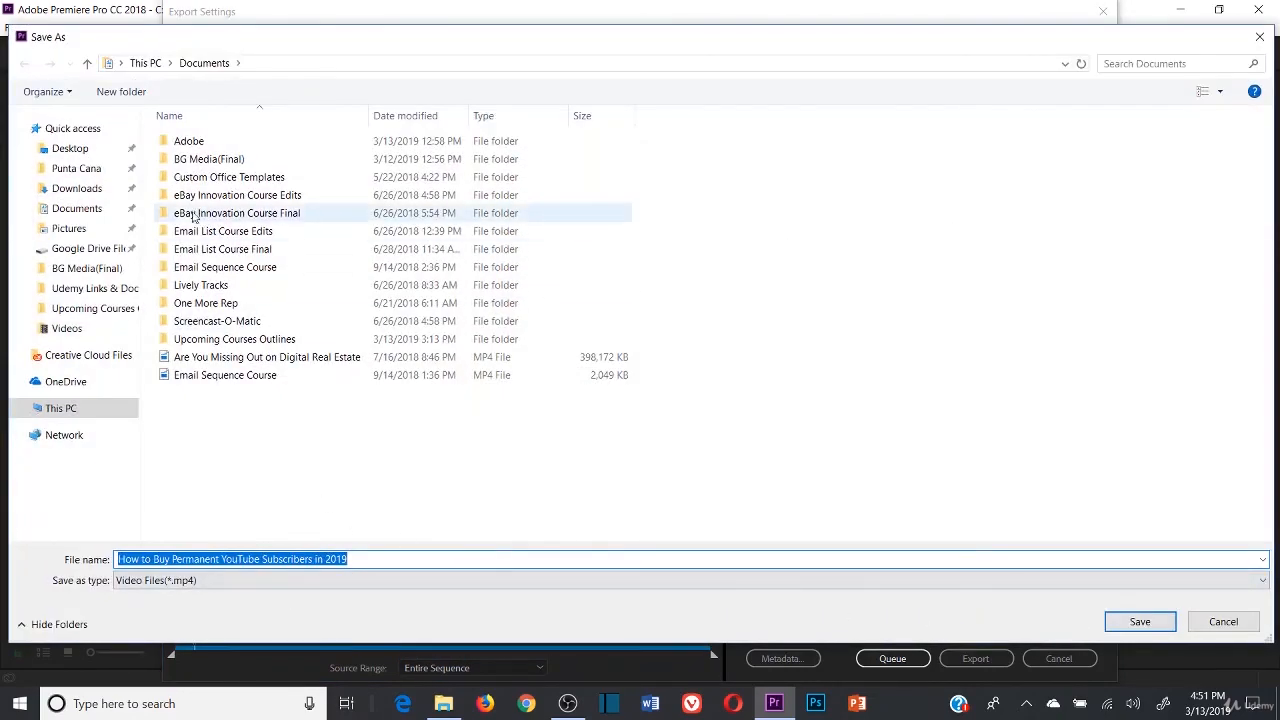
{"action": "left_click", "coordinate": [92, 190]}
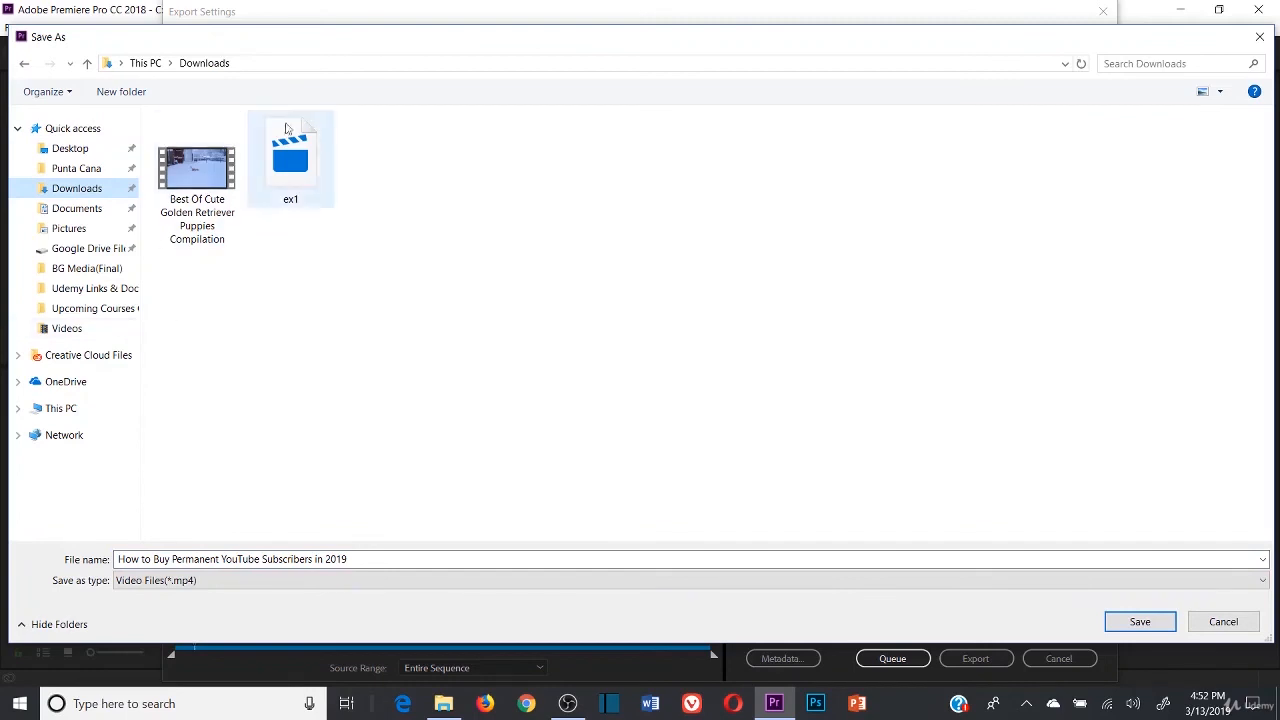
{"action": "left_click", "coordinate": [368, 559]}
{"action": "left_click", "coordinate": [368, 559]}
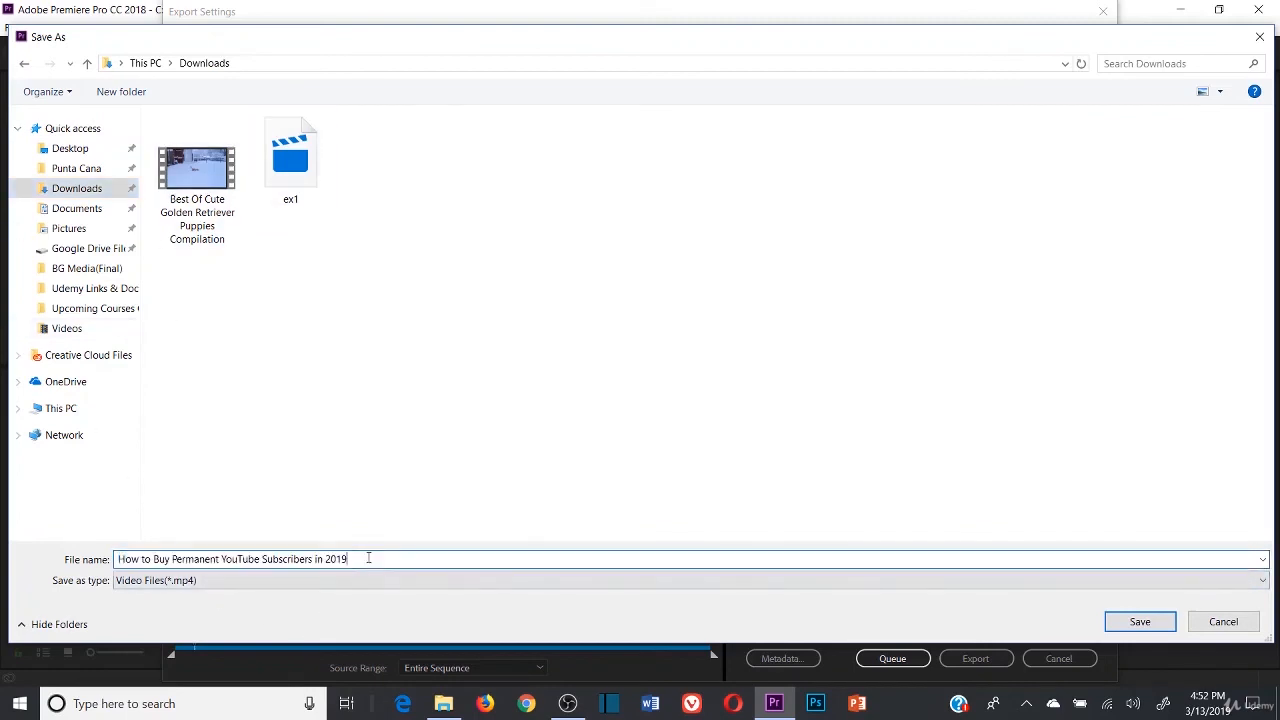
{"action": "left_click_drag", "start_coordinate": [368, 559], "coordinate": [2, 522]}
{"action": "type", "text": "Test Video"}
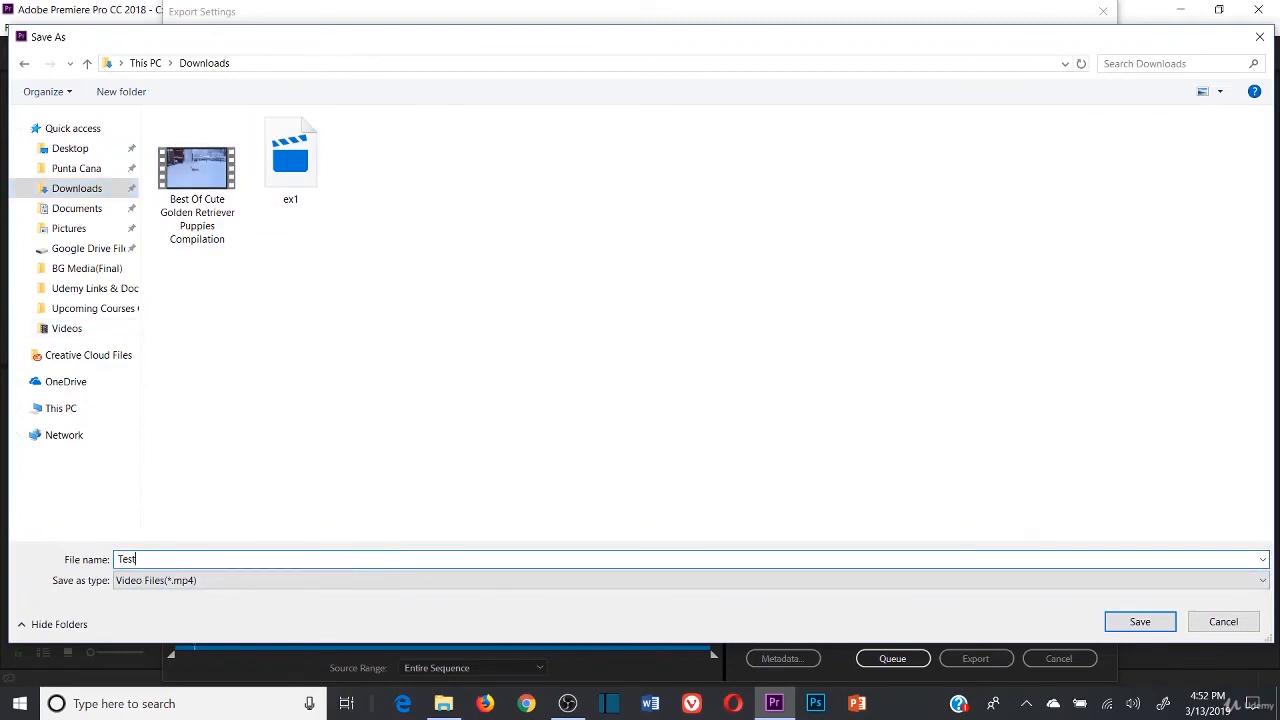
{"action": "left_click", "coordinate": [1128, 624]}
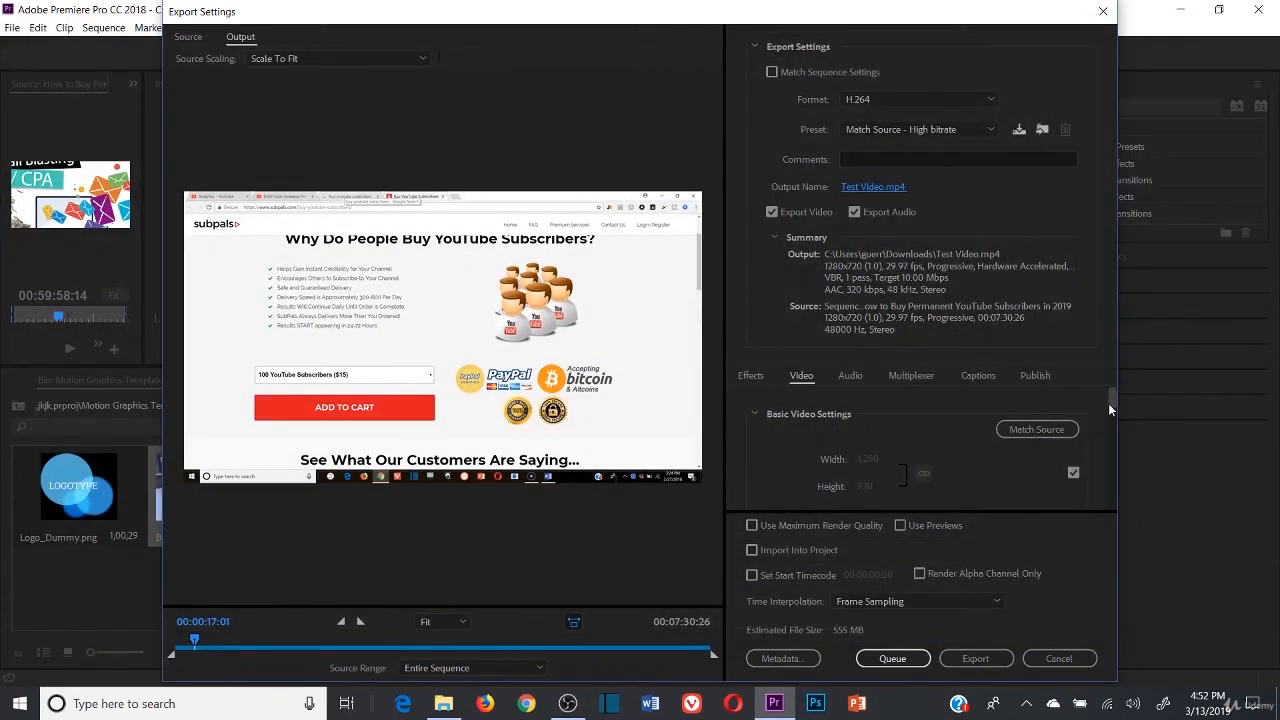
- Review the export's basic video settings, including frame size, frame rate, field order and aspect, down to the encoding settings
{"action": "left_click_drag", "start_coordinate": [1112, 396], "coordinate": [1108, 401]}
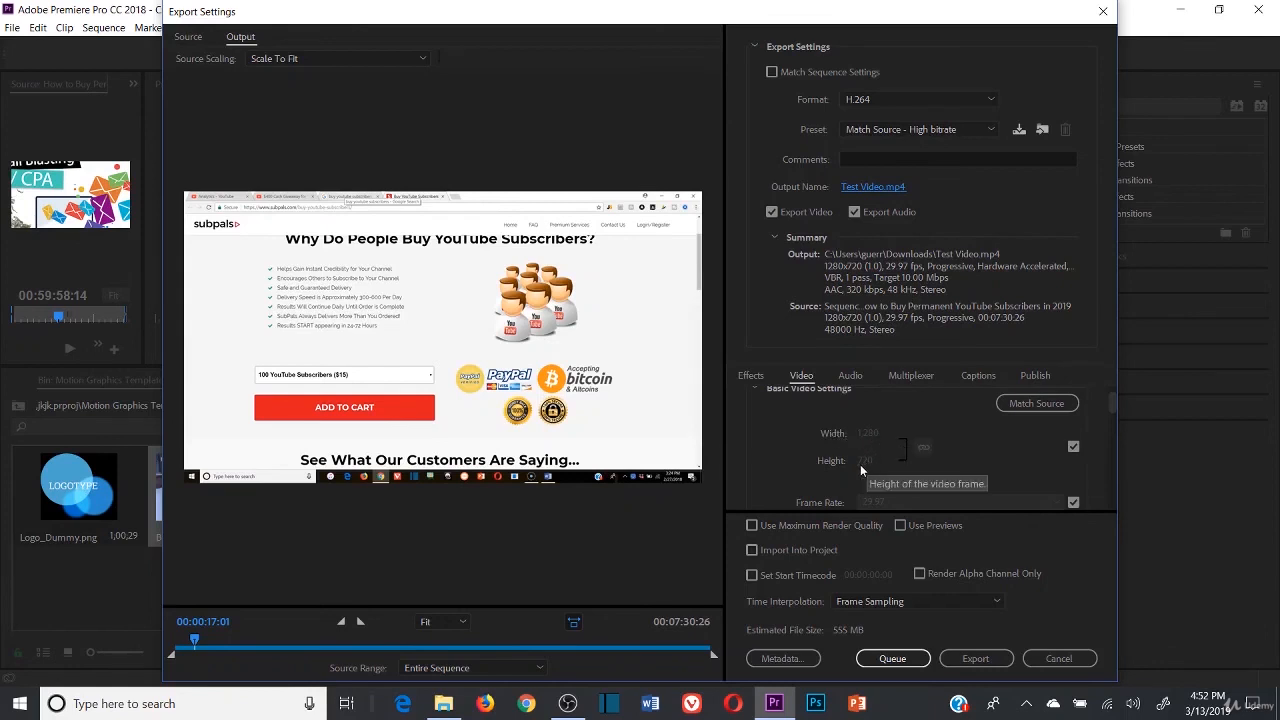
{"action": "left_click_drag", "start_coordinate": [1114, 405], "coordinate": [1106, 419]}
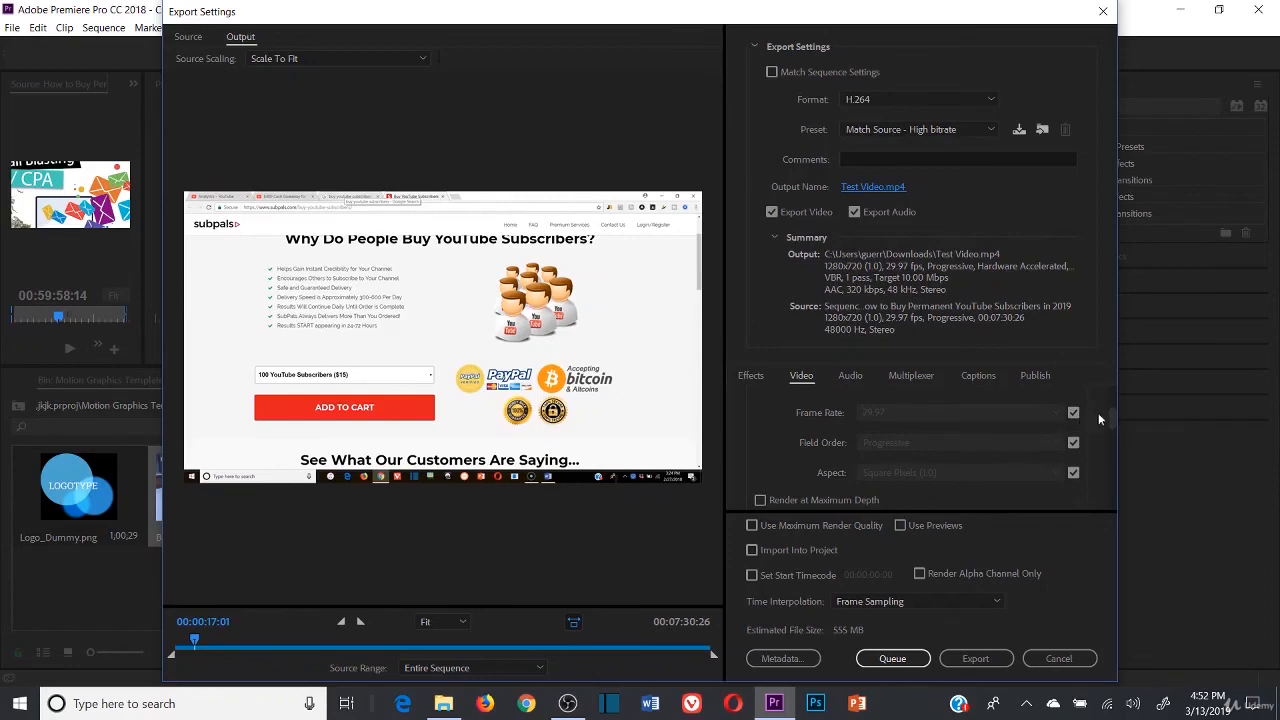
{"action": "left_click_drag", "start_coordinate": [1111, 414], "coordinate": [1110, 416]}
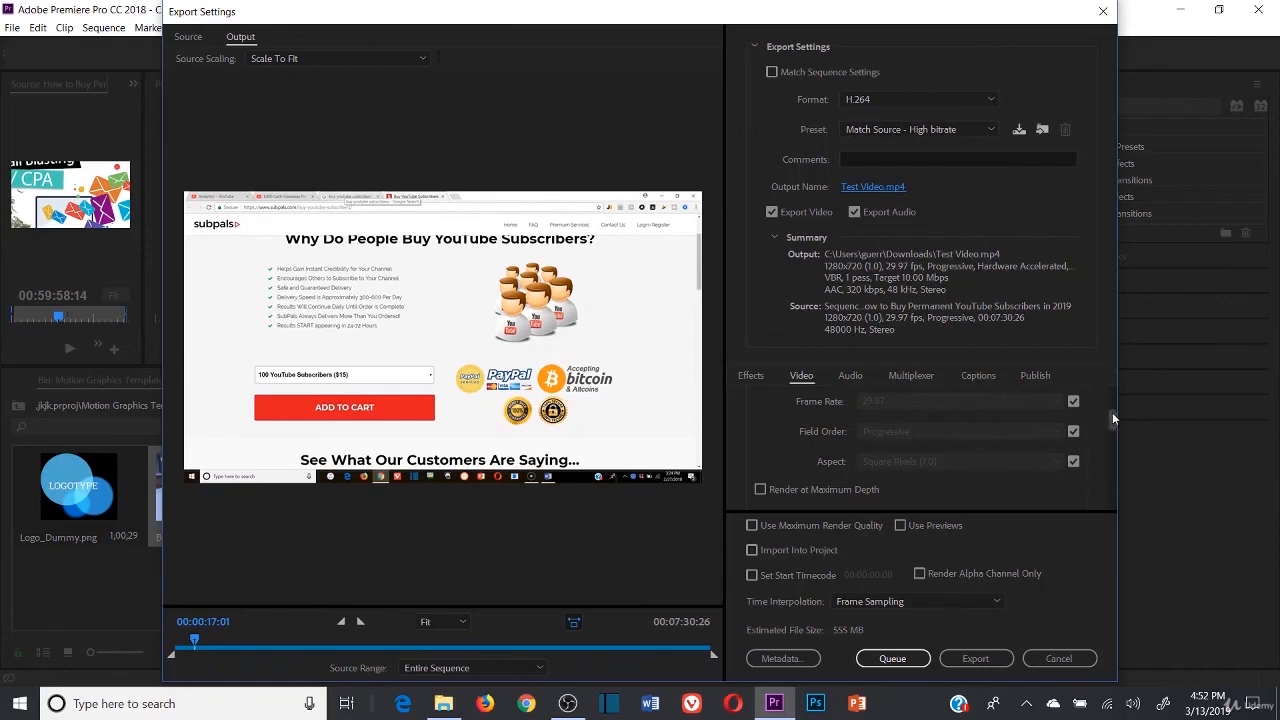
{"action": "scroll", "coordinate": [1112, 412], "scroll_direction": "down", "scroll_amount": 1}
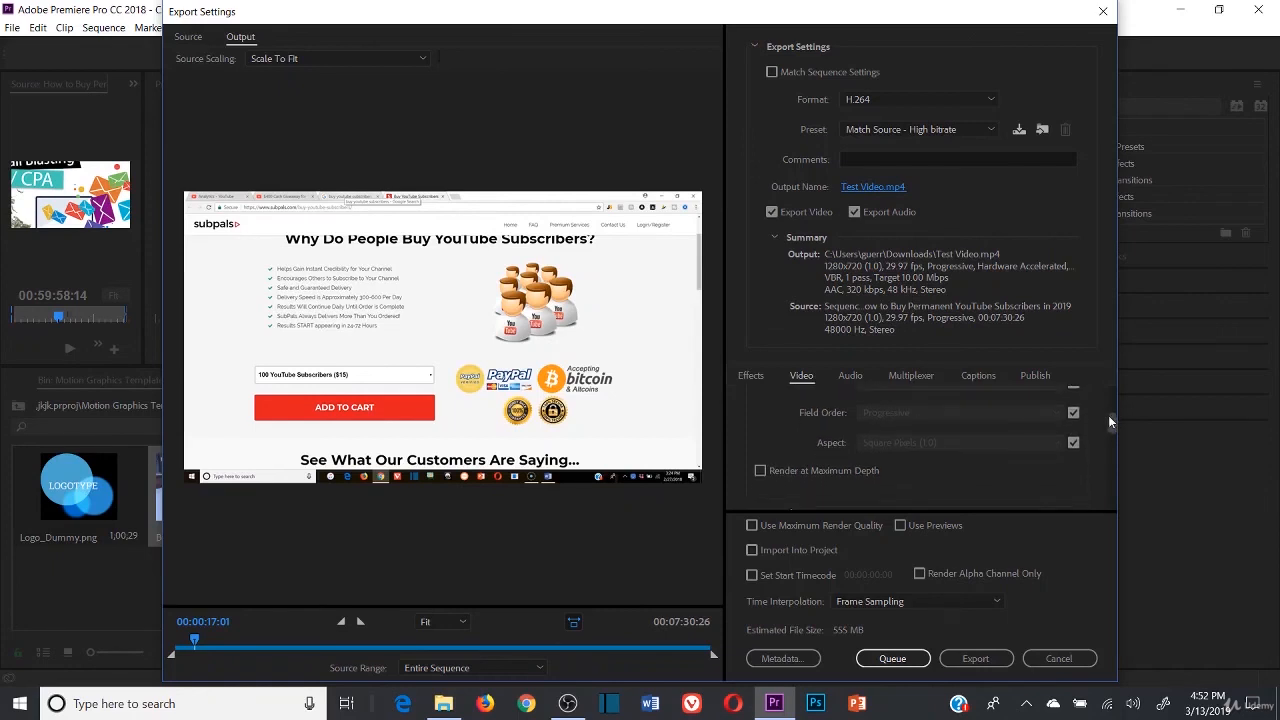
{"action": "scroll", "coordinate": [1108, 416], "scroll_direction": "down", "scroll_amount": 1}
{"action": "scroll", "coordinate": [1108, 417], "scroll_direction": "down", "scroll_amount": 2}
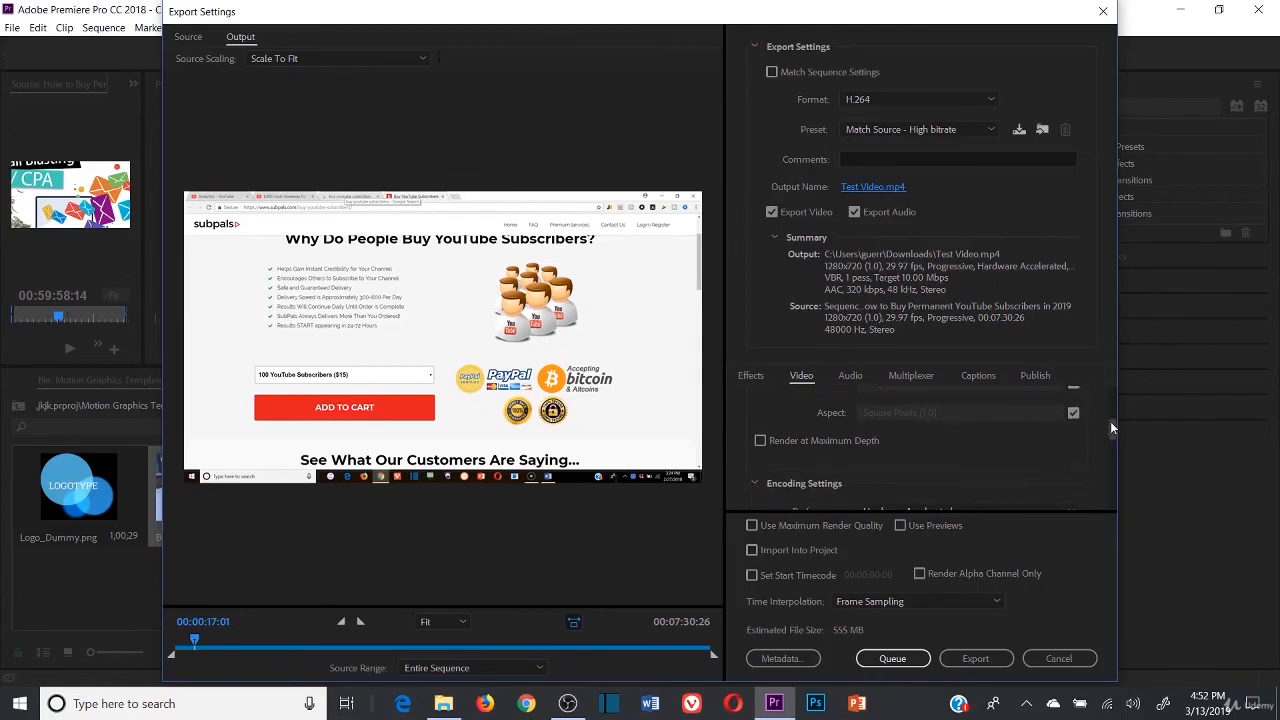
{"action": "scroll", "coordinate": [1110, 424], "scroll_direction": "down", "scroll_amount": 5}
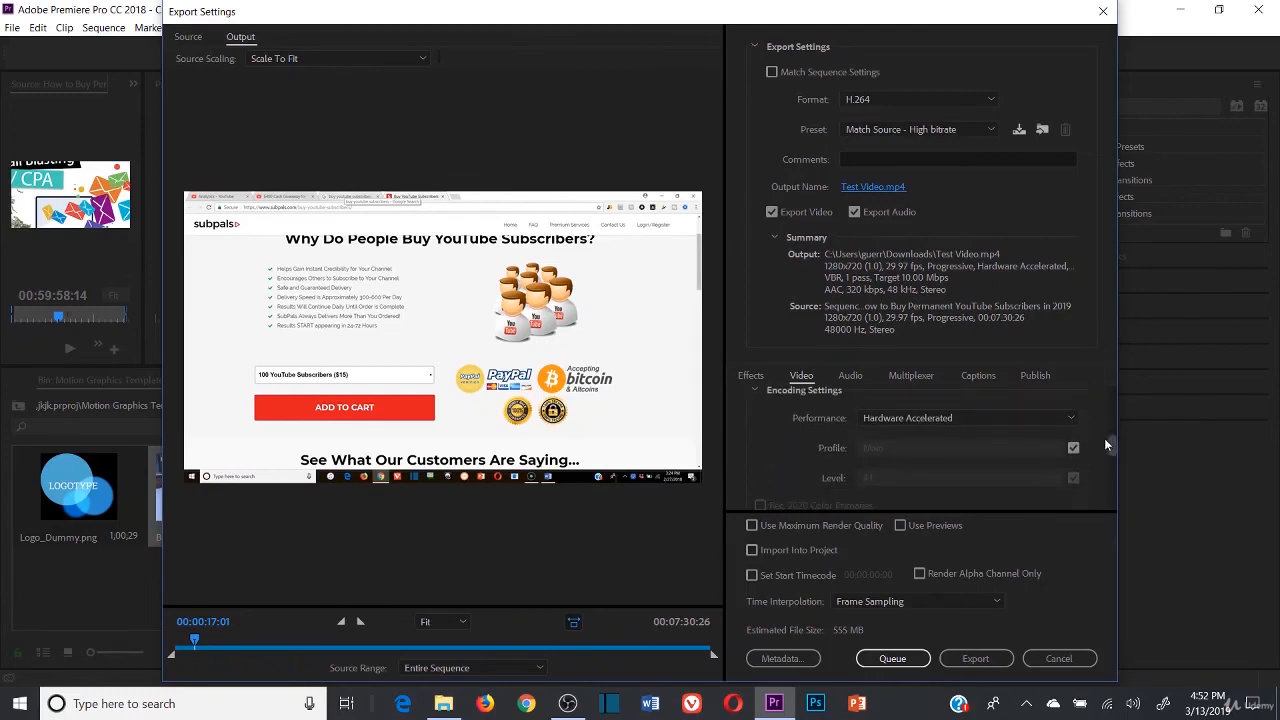
- Try the Software Only encoding performance and return it to Hardware Accelerated
{"action": "left_click", "coordinate": [1036, 419]}
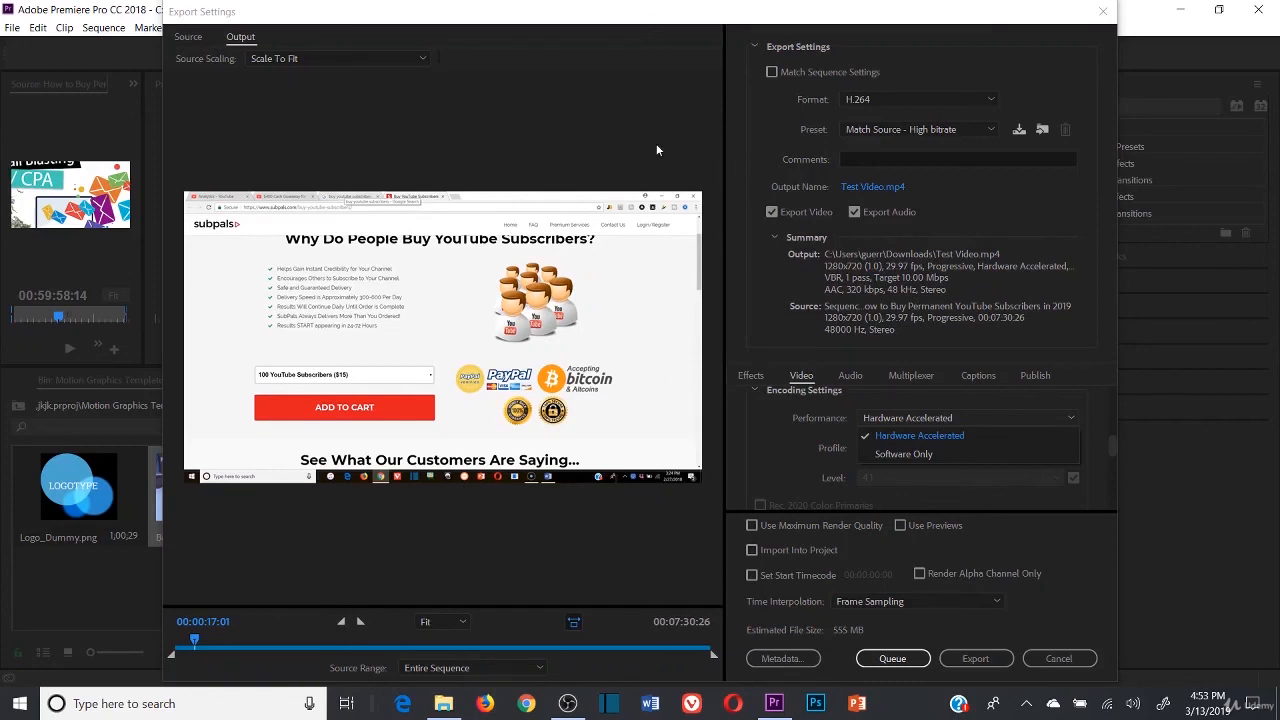
{"action": "left_click", "coordinate": [878, 454]}
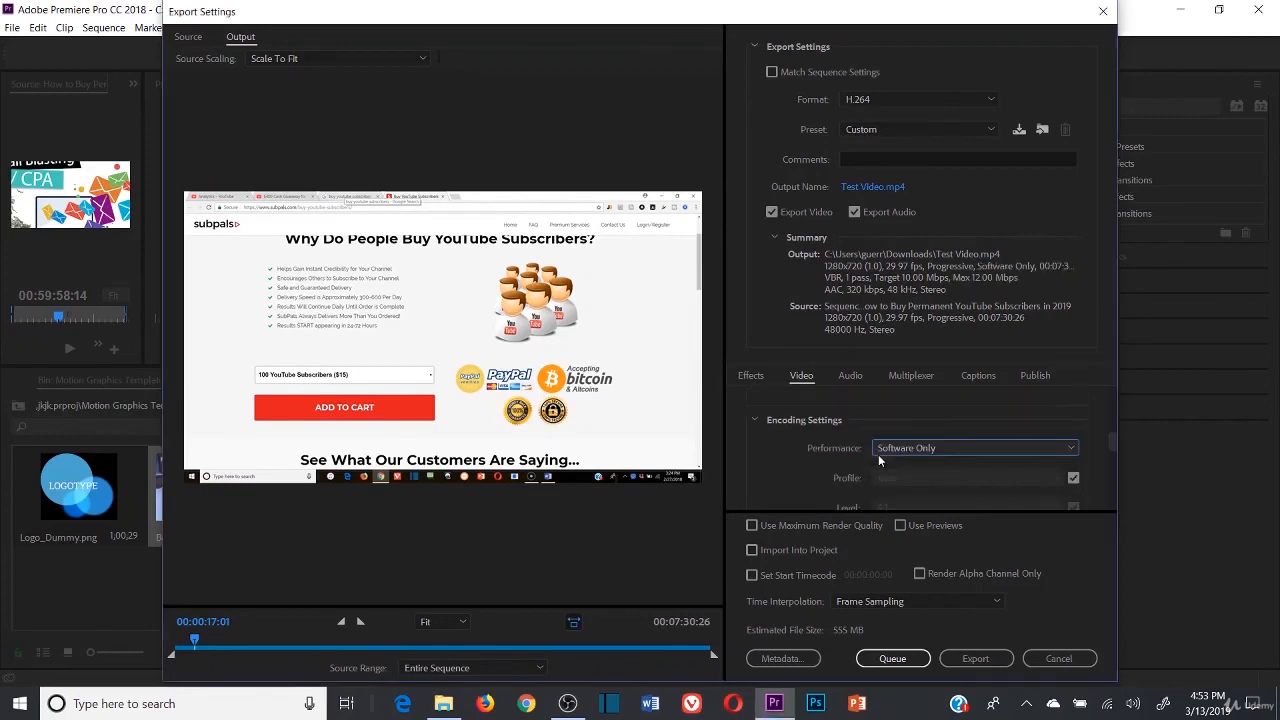
{"action": "left_click", "coordinate": [923, 448]}
{"action": "left_click", "coordinate": [923, 466]}
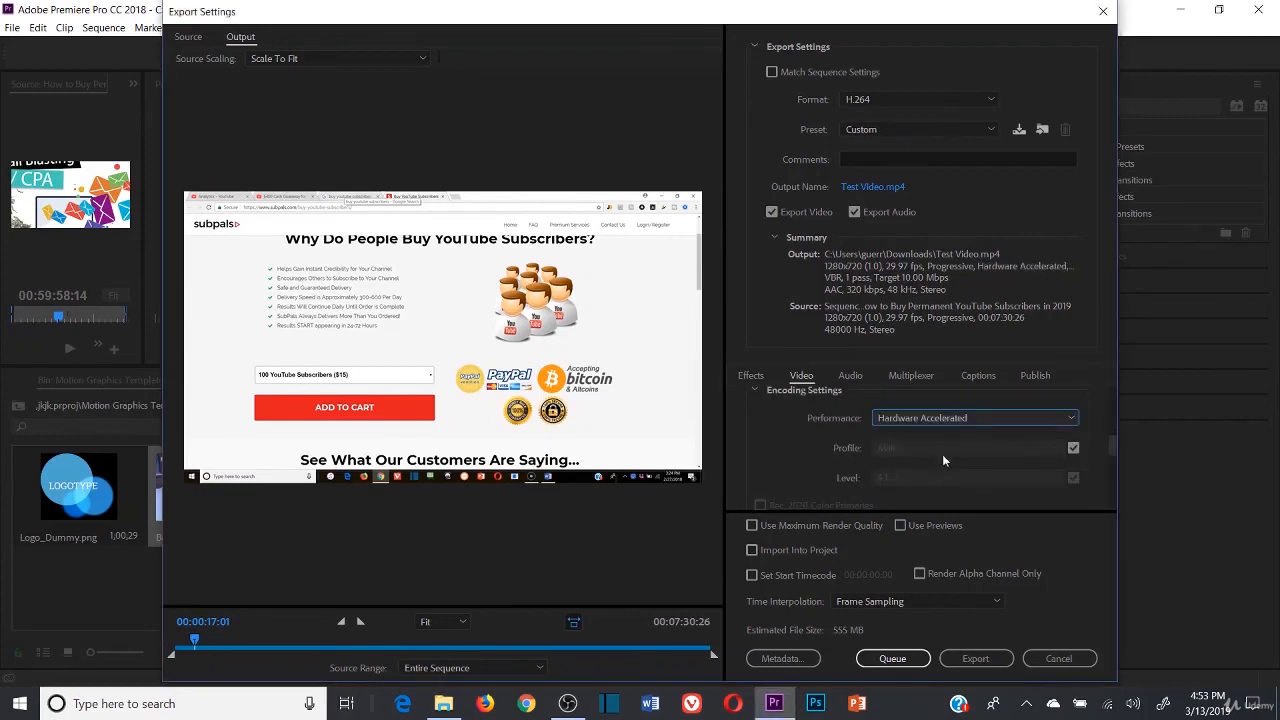
{"action": "scroll", "coordinate": [1116, 451], "scroll_direction": "down", "scroll_amount": 1}
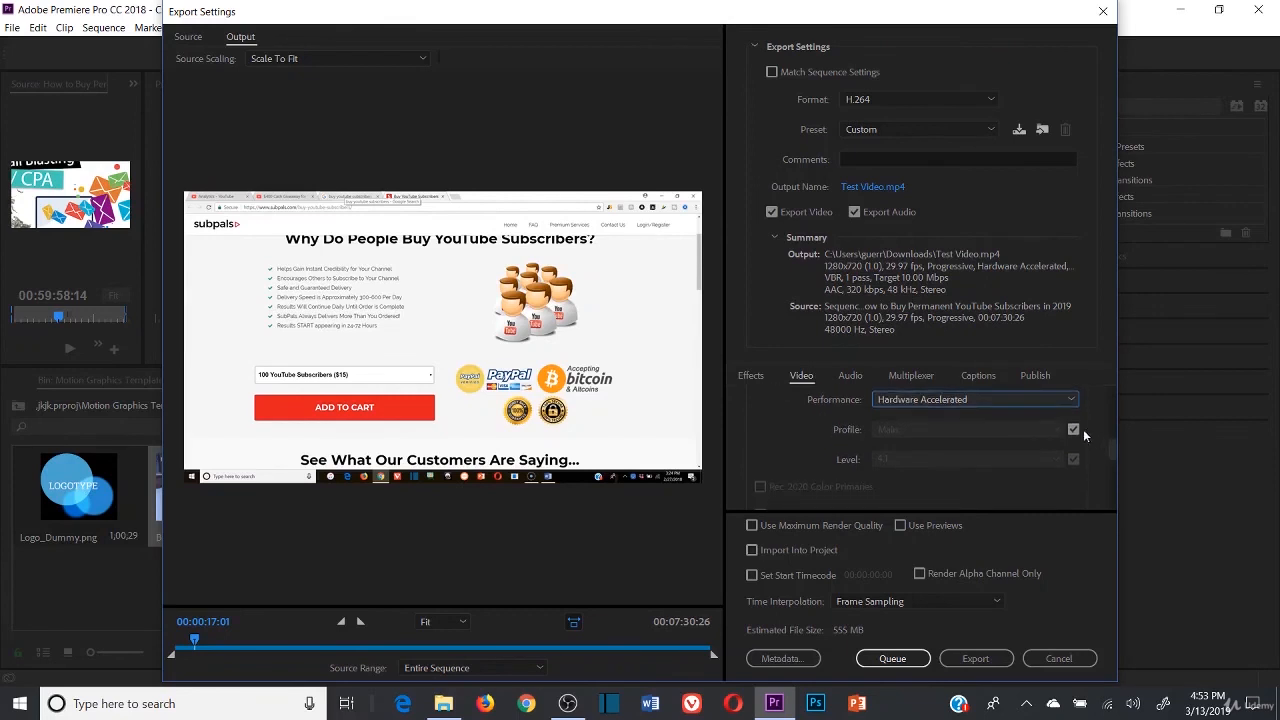
- Unlock the encoding profile and level from the source, setting the profile to High and the level to 5.1
{"action": "left_click", "coordinate": [1075, 430]}
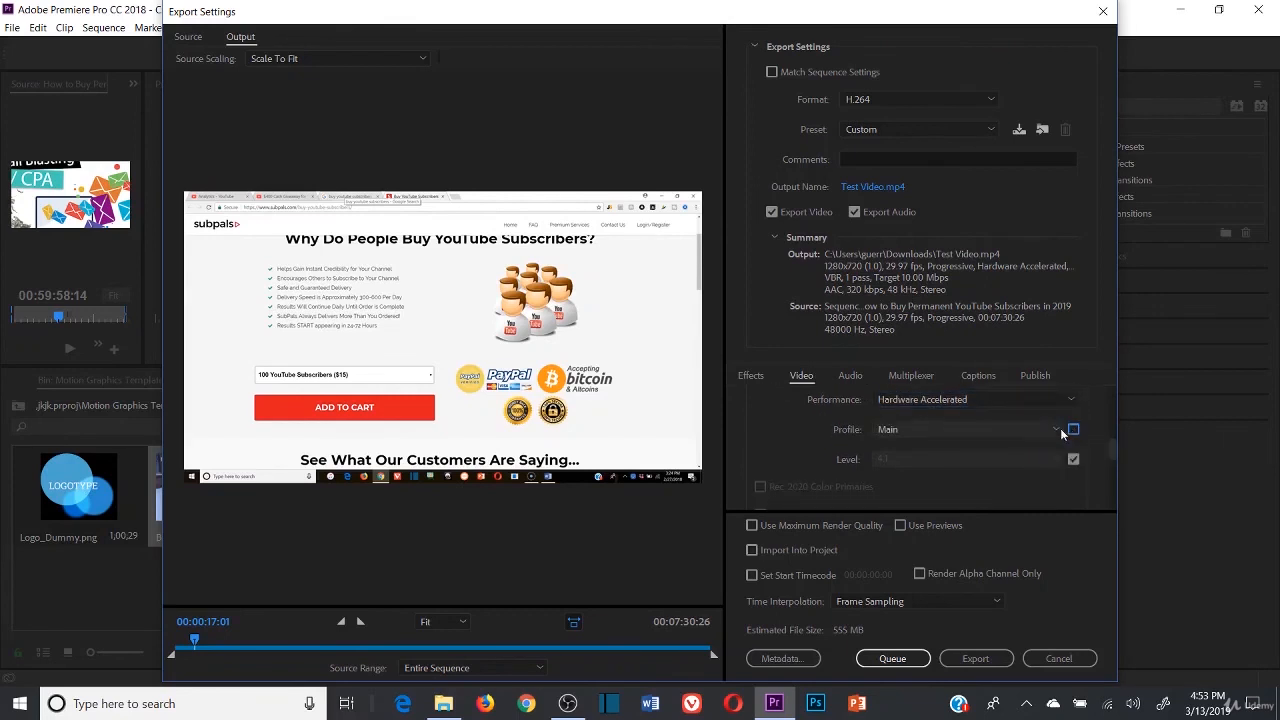
{"action": "left_click", "coordinate": [1072, 462]}
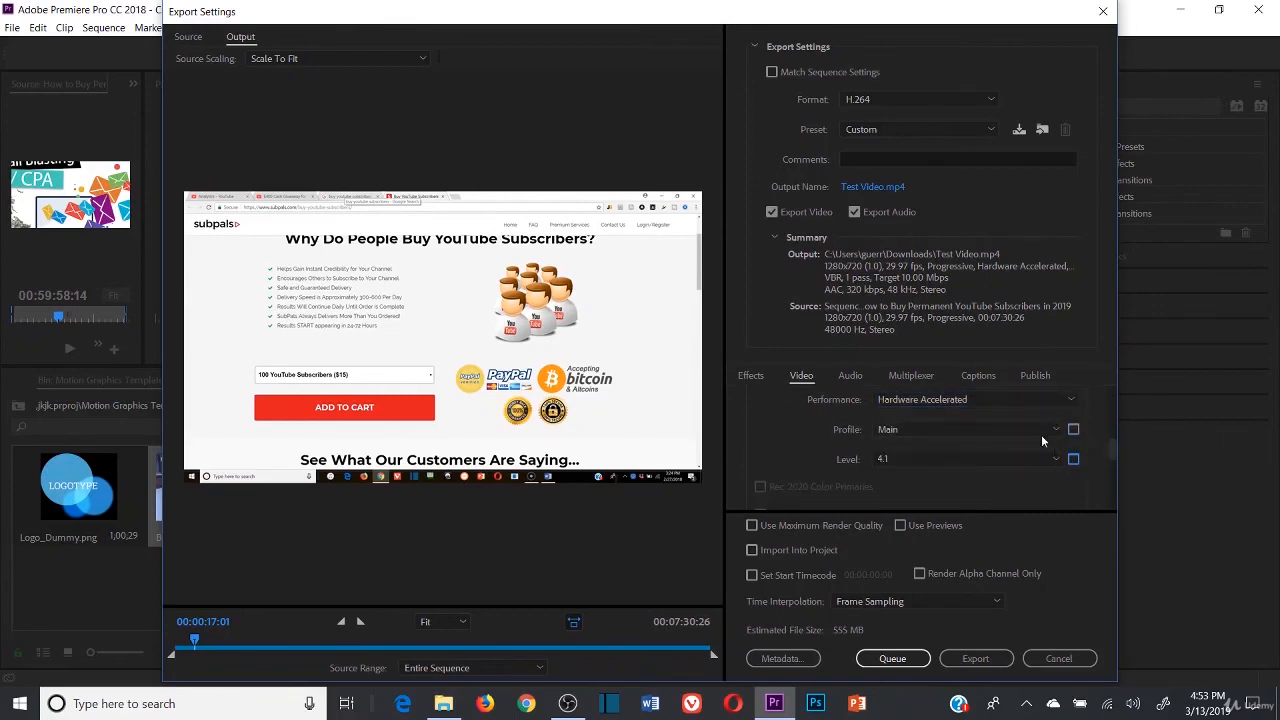
{"action": "left_click", "coordinate": [1003, 428]}
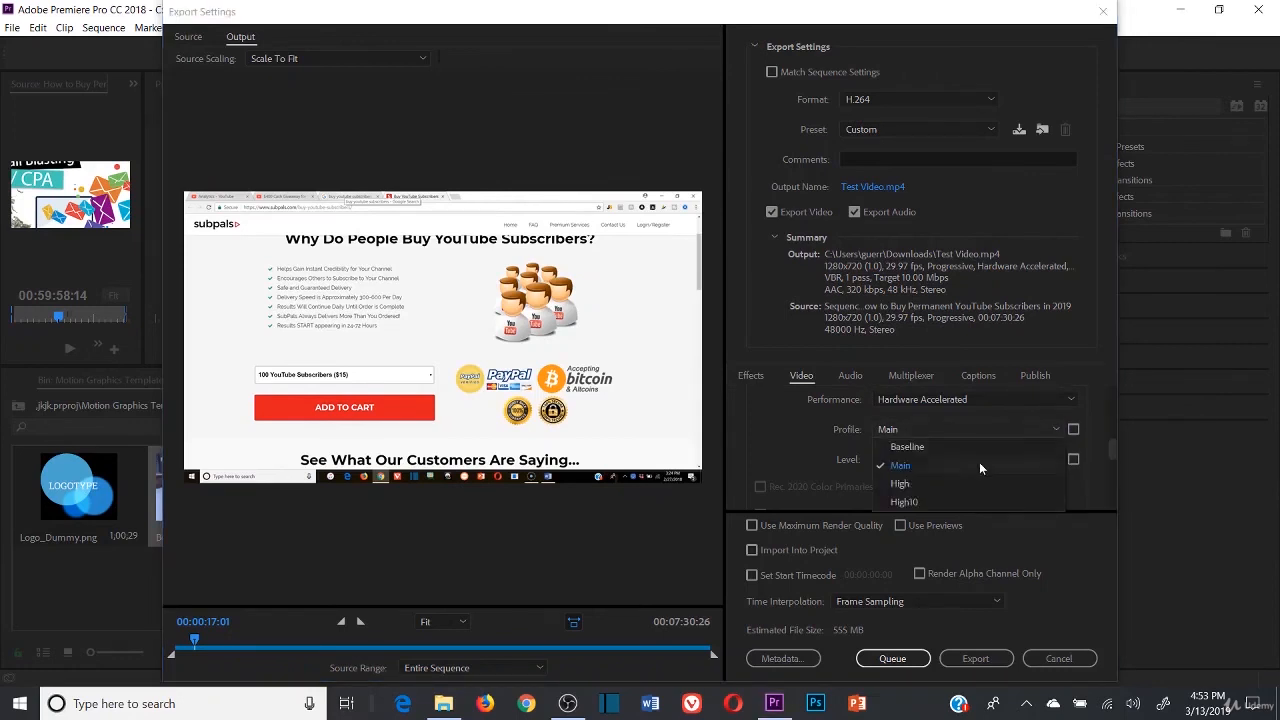
{"action": "left_click", "coordinate": [948, 484]}
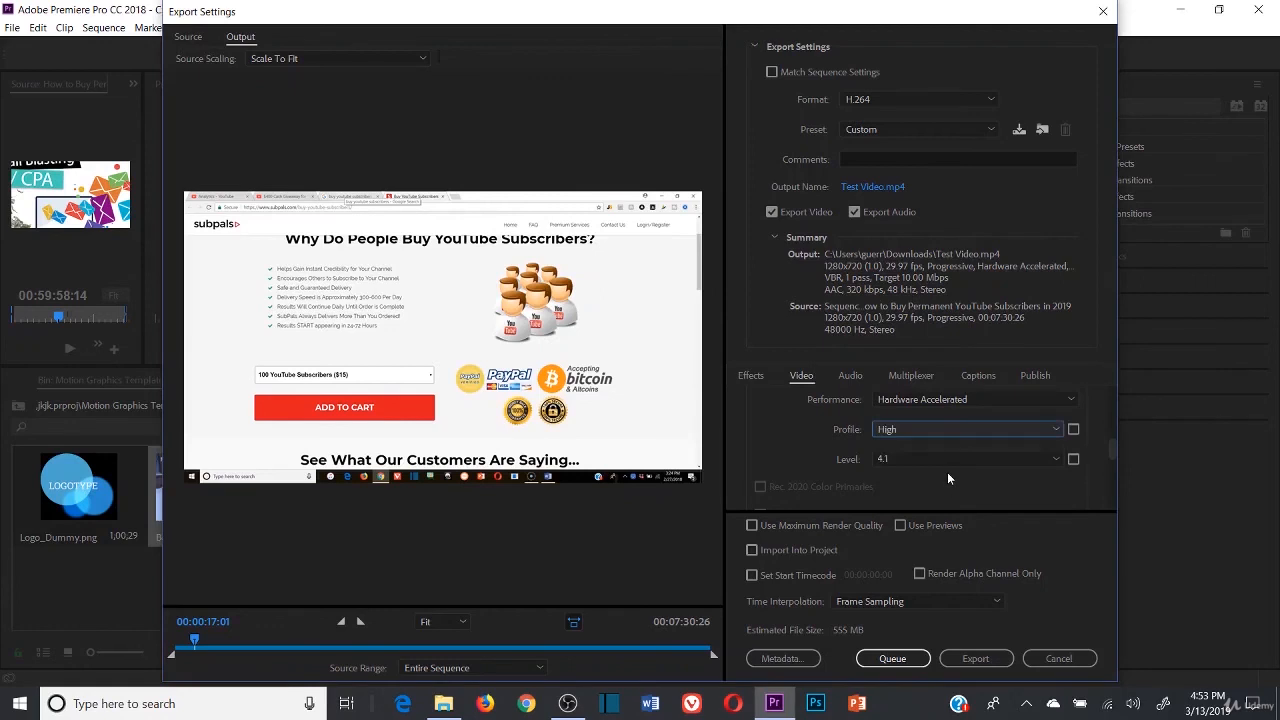
{"action": "left_click", "coordinate": [947, 459]}
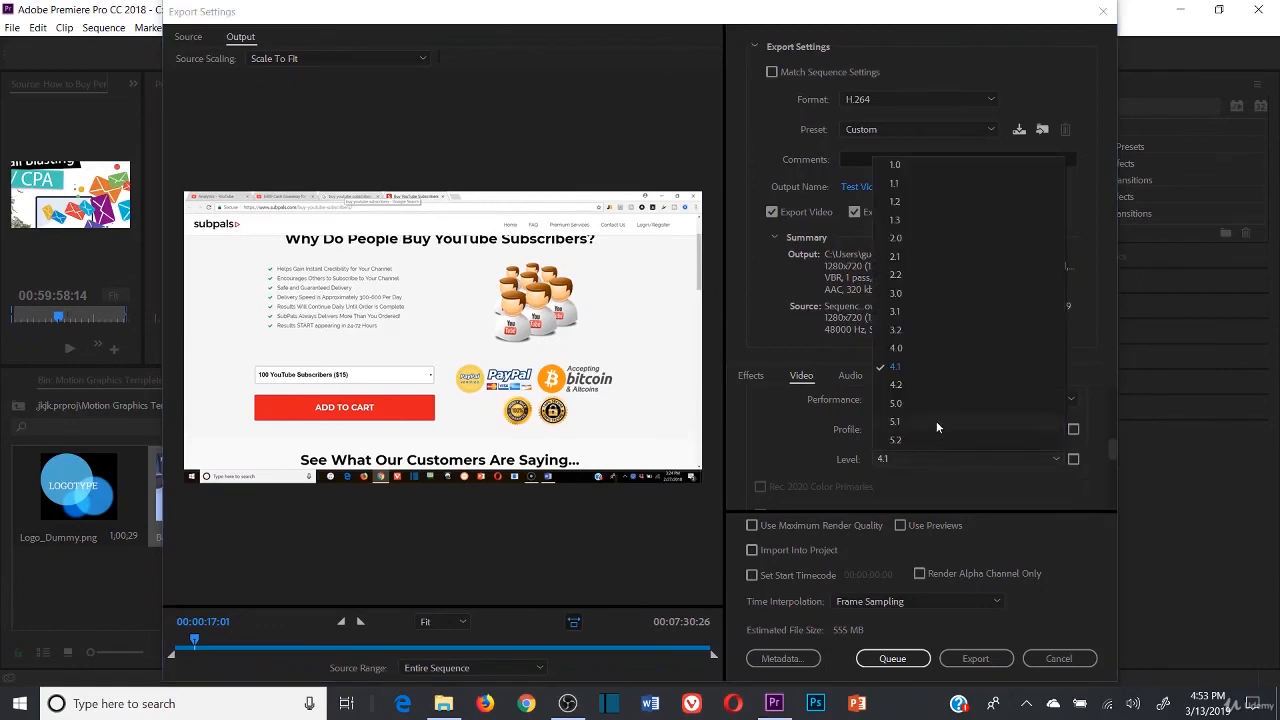
{"action": "left_click", "coordinate": [936, 421]}
{"action": "scroll", "coordinate": [1006, 498], "scroll_direction": "up", "scroll_amount": 5}
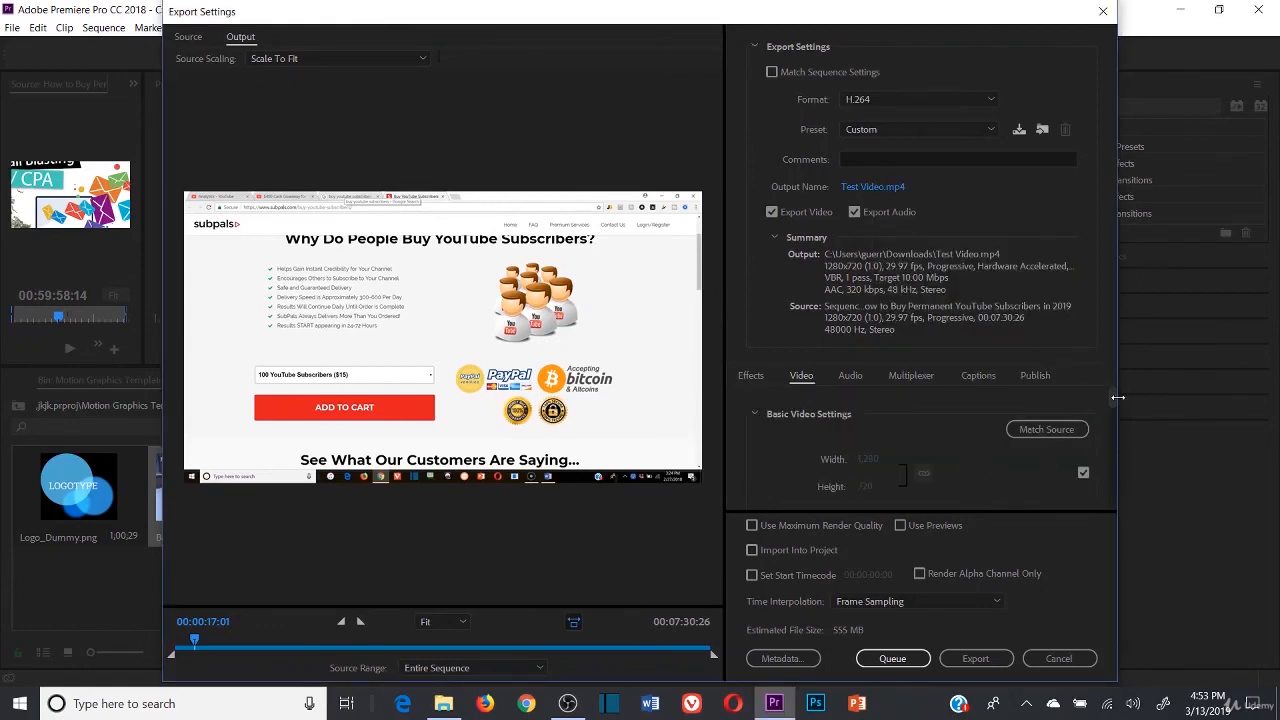
{"action": "left_click_drag", "start_coordinate": [1117, 398], "coordinate": [1117, 453]}
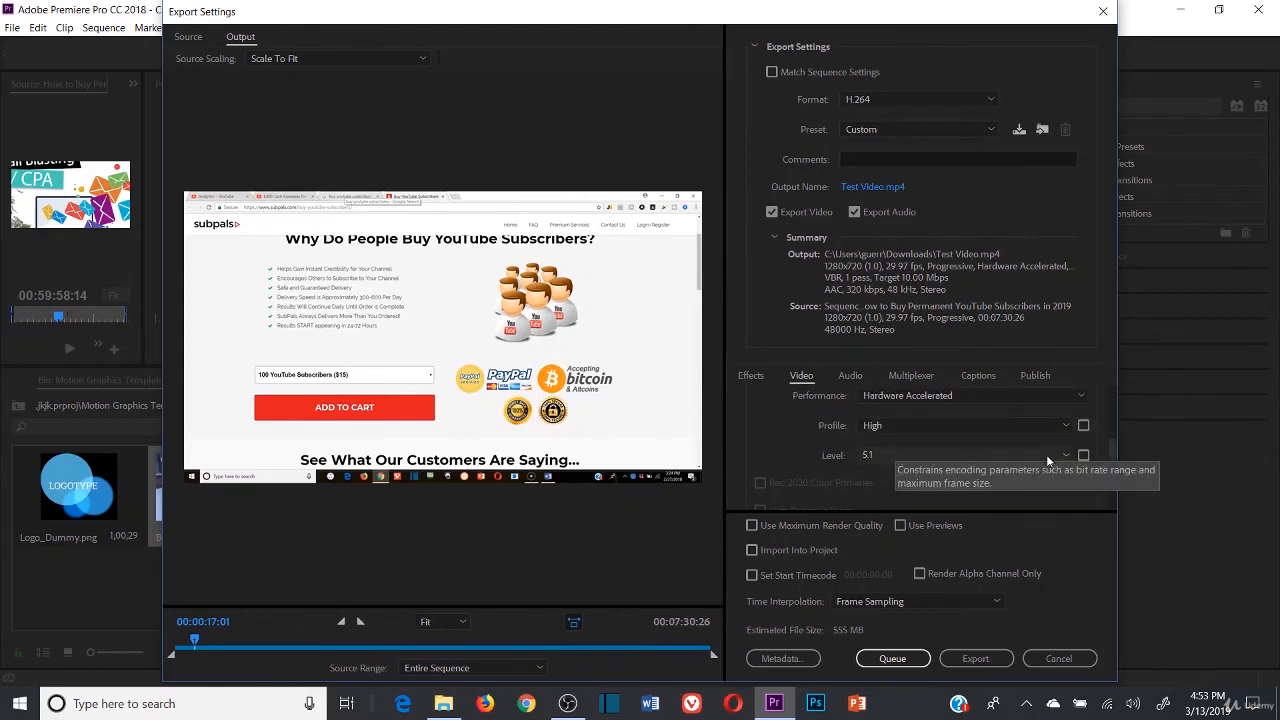
- Set the target bitrate to 14 Mbps with VBR, 1 pass encoding, and start exporting the sequence
{"action": "left_click_drag", "start_coordinate": [1114, 454], "coordinate": [1108, 476]}
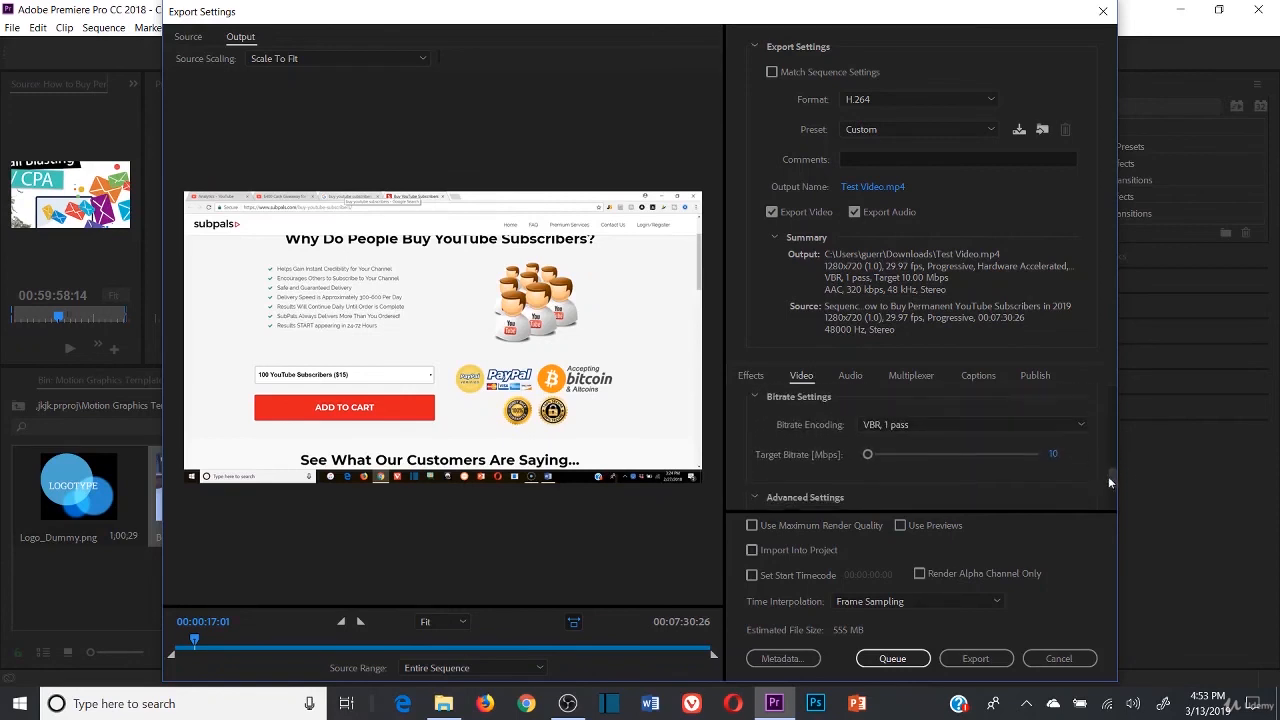
{"action": "left_click", "coordinate": [1027, 425]}
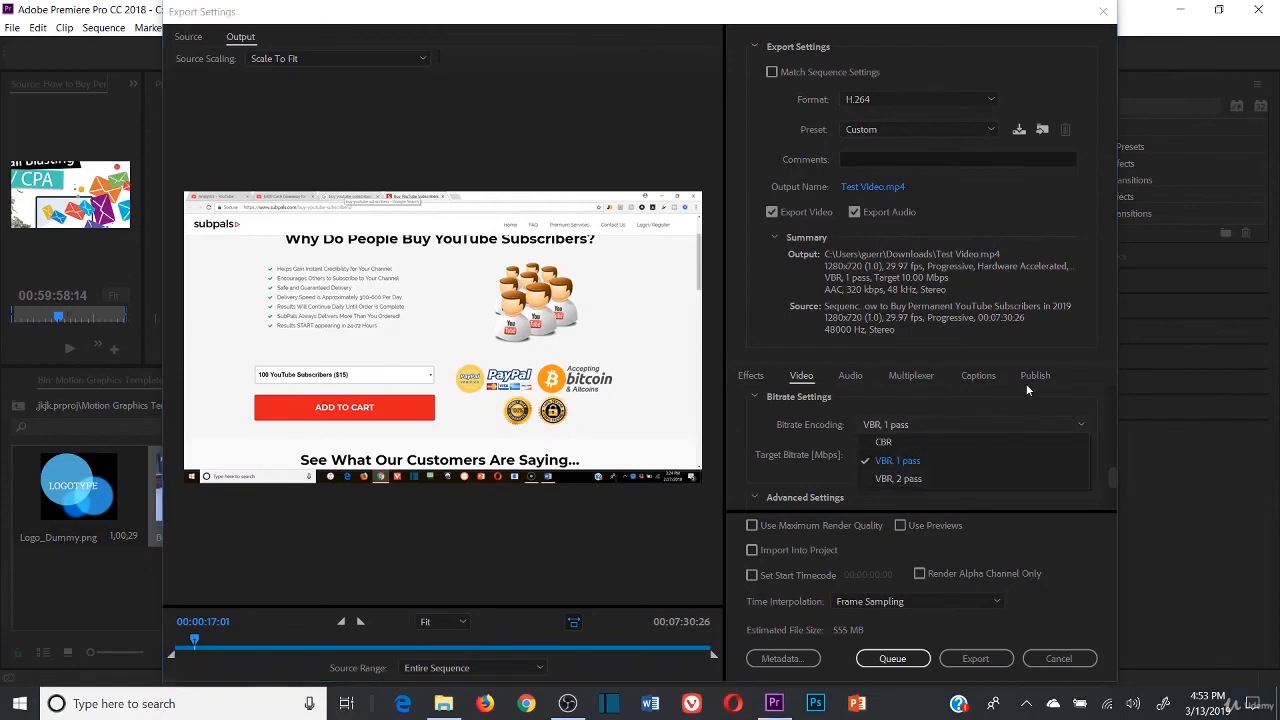
{"action": "left_click", "coordinate": [1042, 424]}
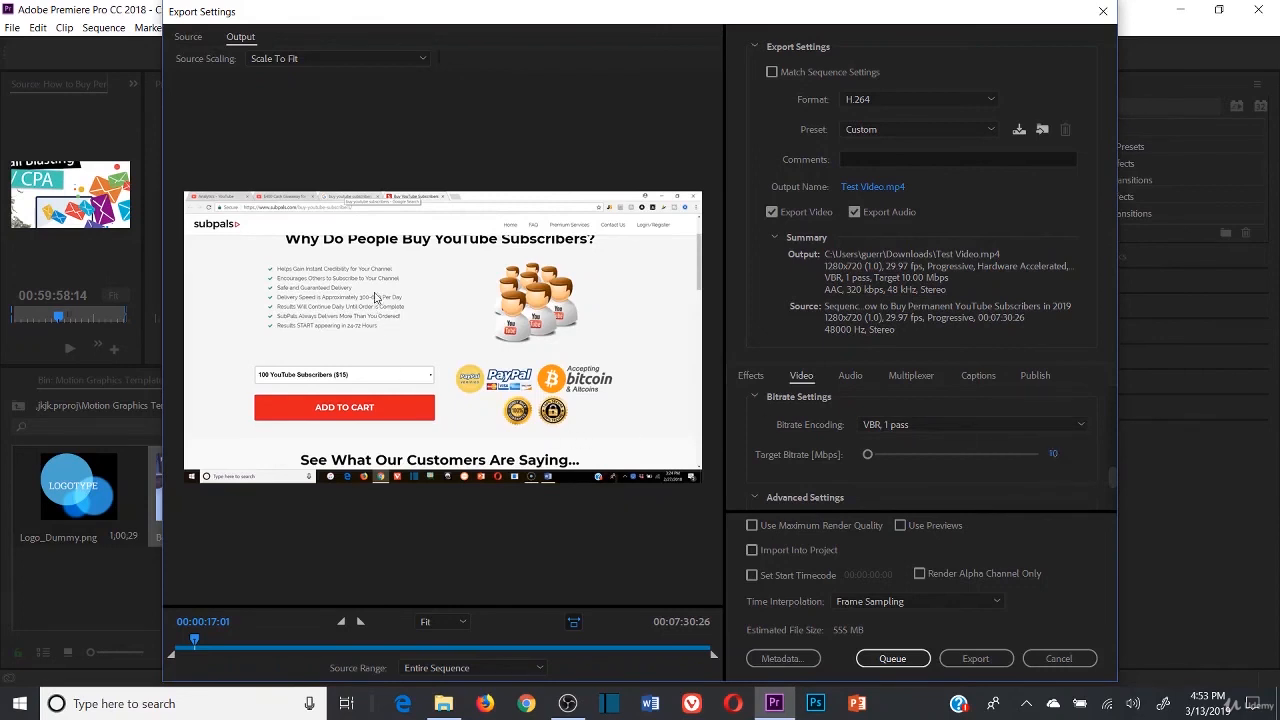
{"action": "left_click", "coordinate": [1056, 455]}
{"action": "type", "text": "14"}
{"action": "key", "text": "Return"}
{"action": "left_click_drag", "start_coordinate": [1110, 478], "coordinate": [1105, 532]}
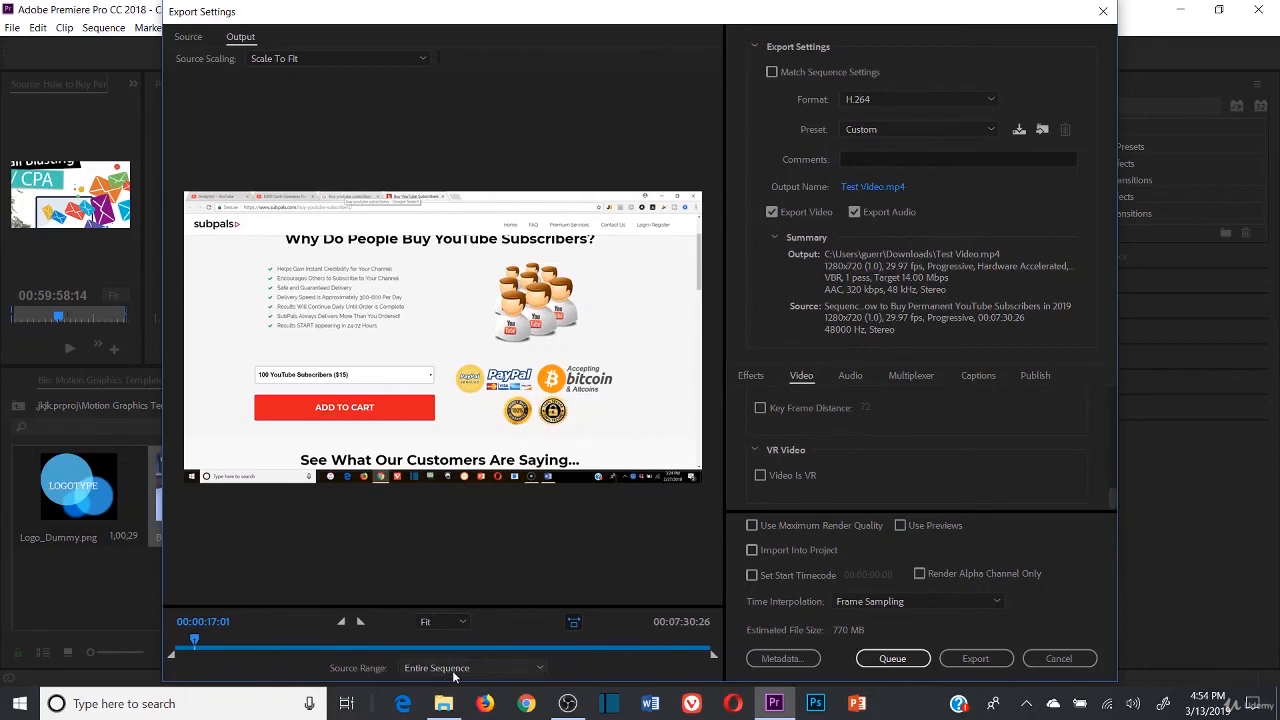
{"action": "left_click", "coordinate": [965, 659]}
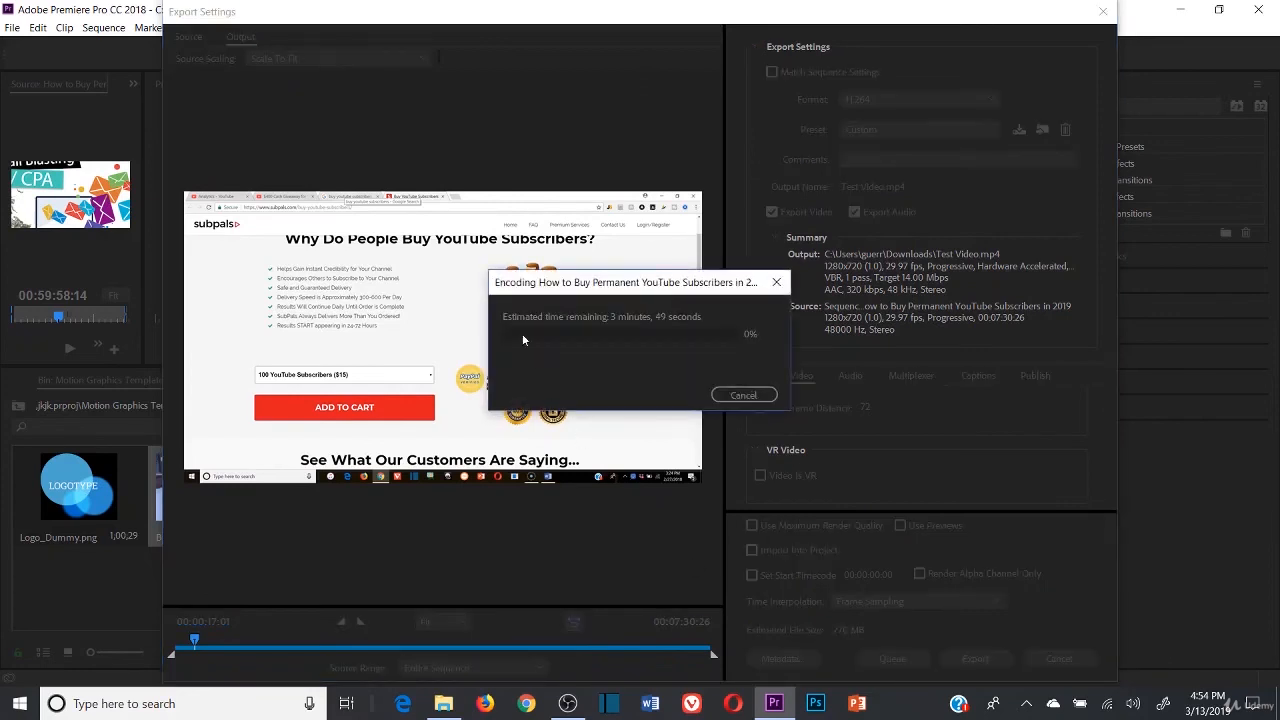